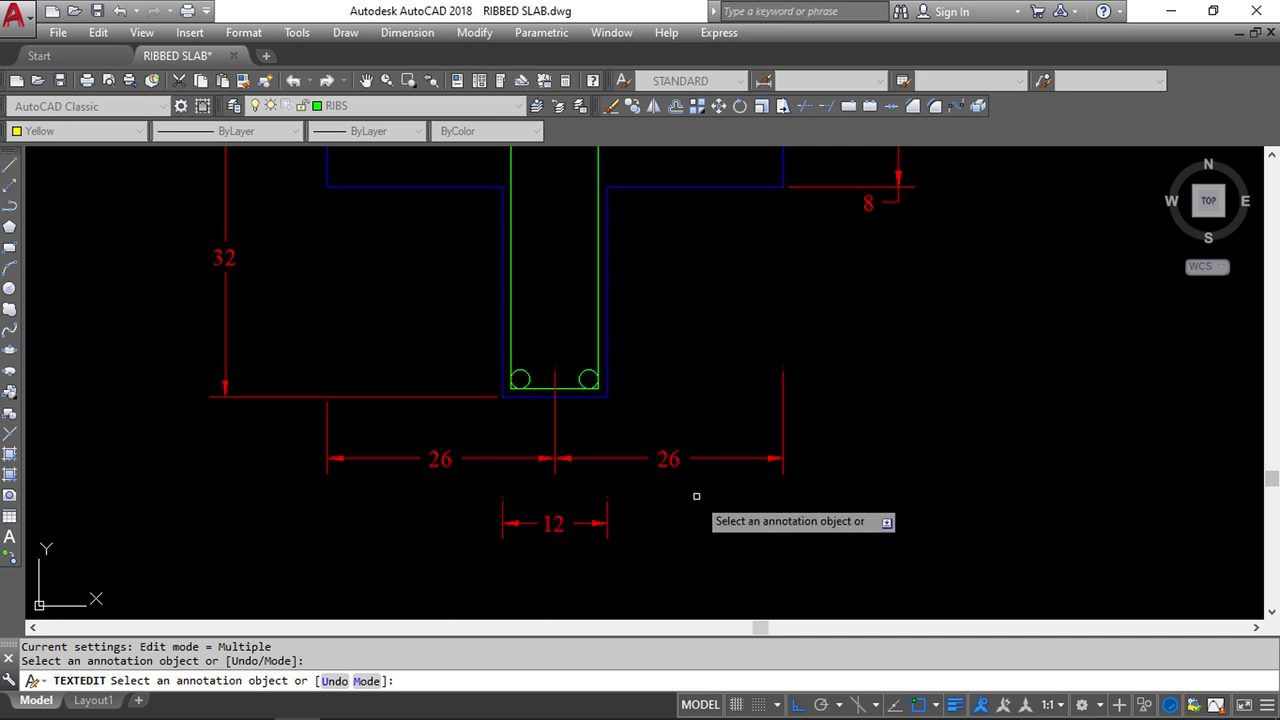
Switch from the rib section drawing to SAFE 2016
scroll(697, 497, "down", 3)
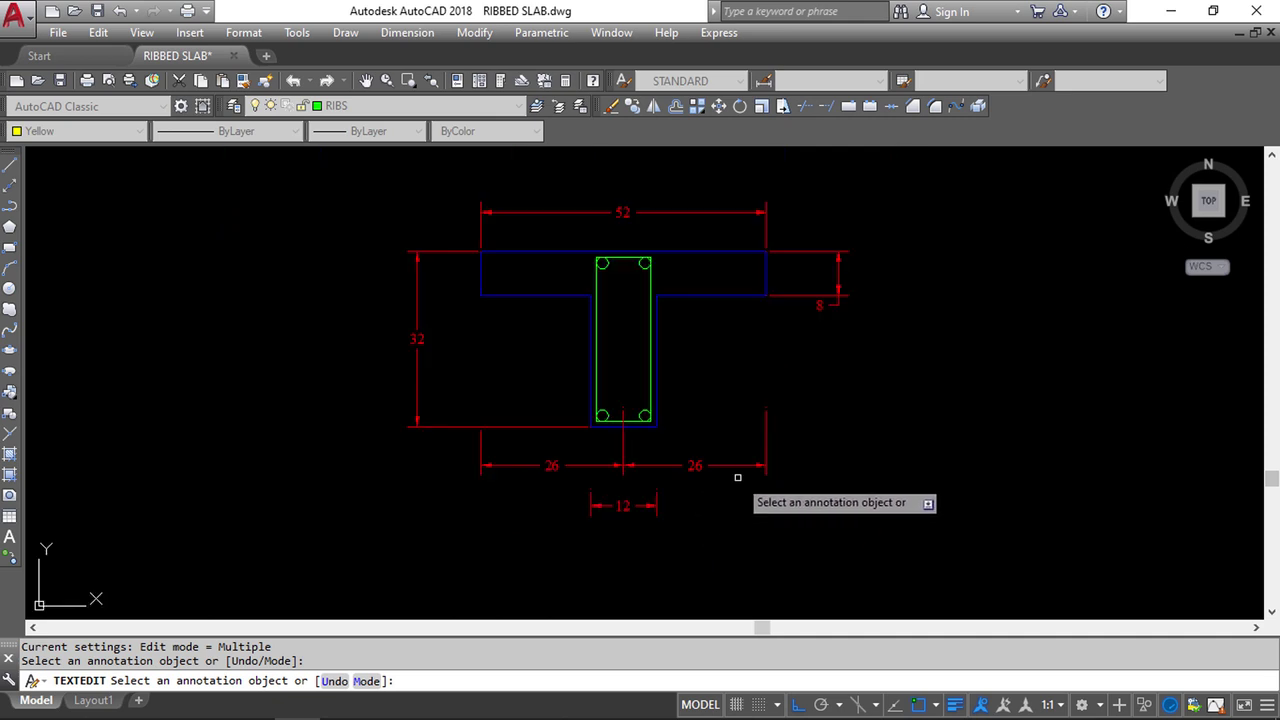
middle_click_drag(740, 489, 740, 434)
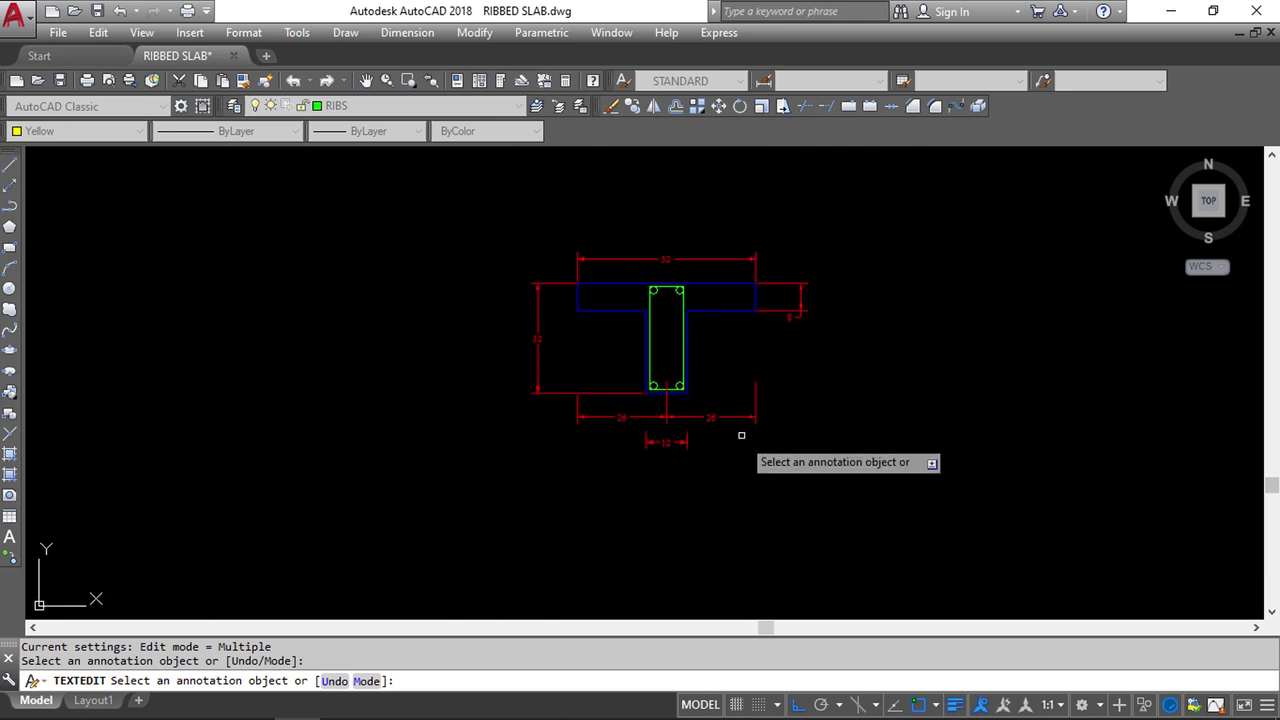
mouse_move(585, 710)
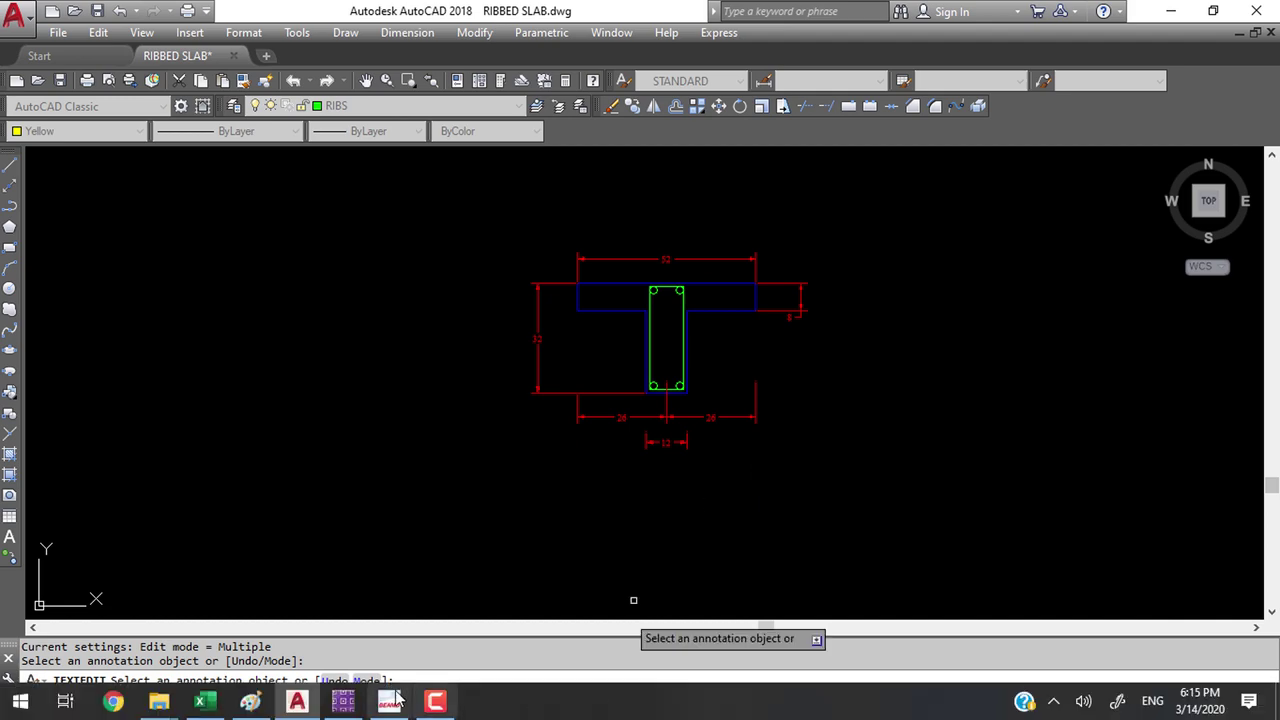
left_click(343, 703)
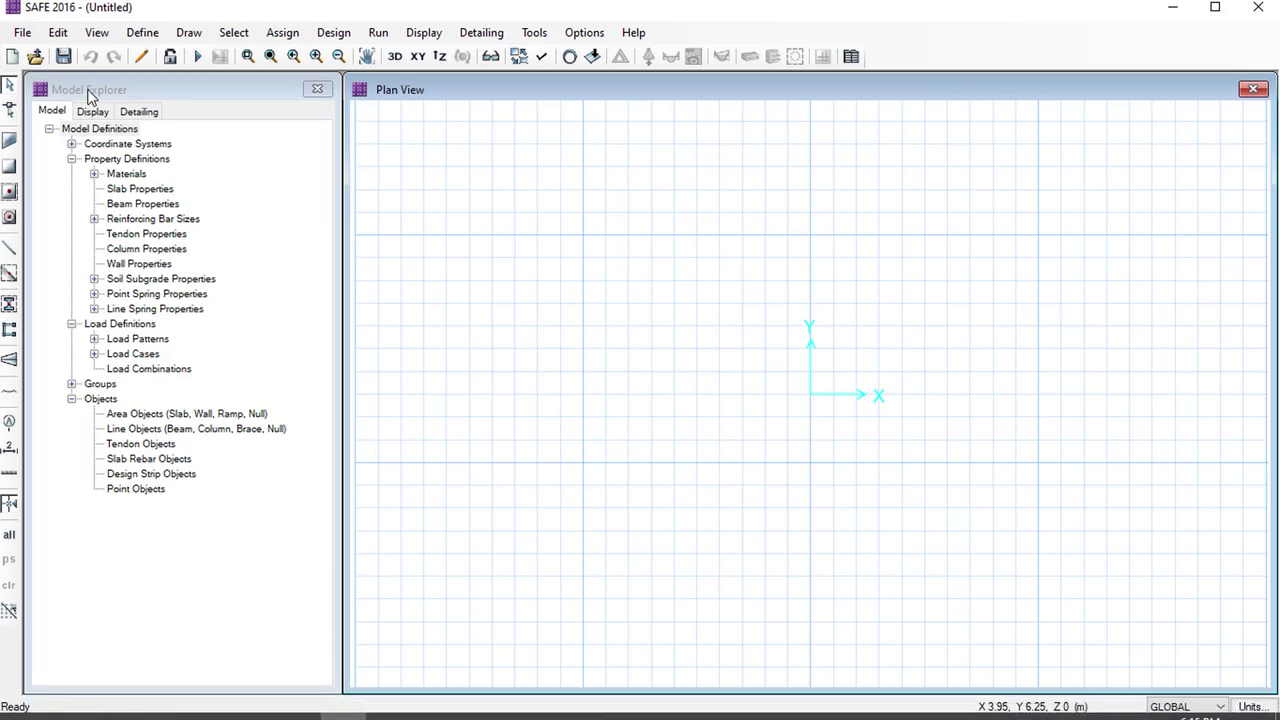
Hide the horizon in the plan view's display options
right_click(484, 203)
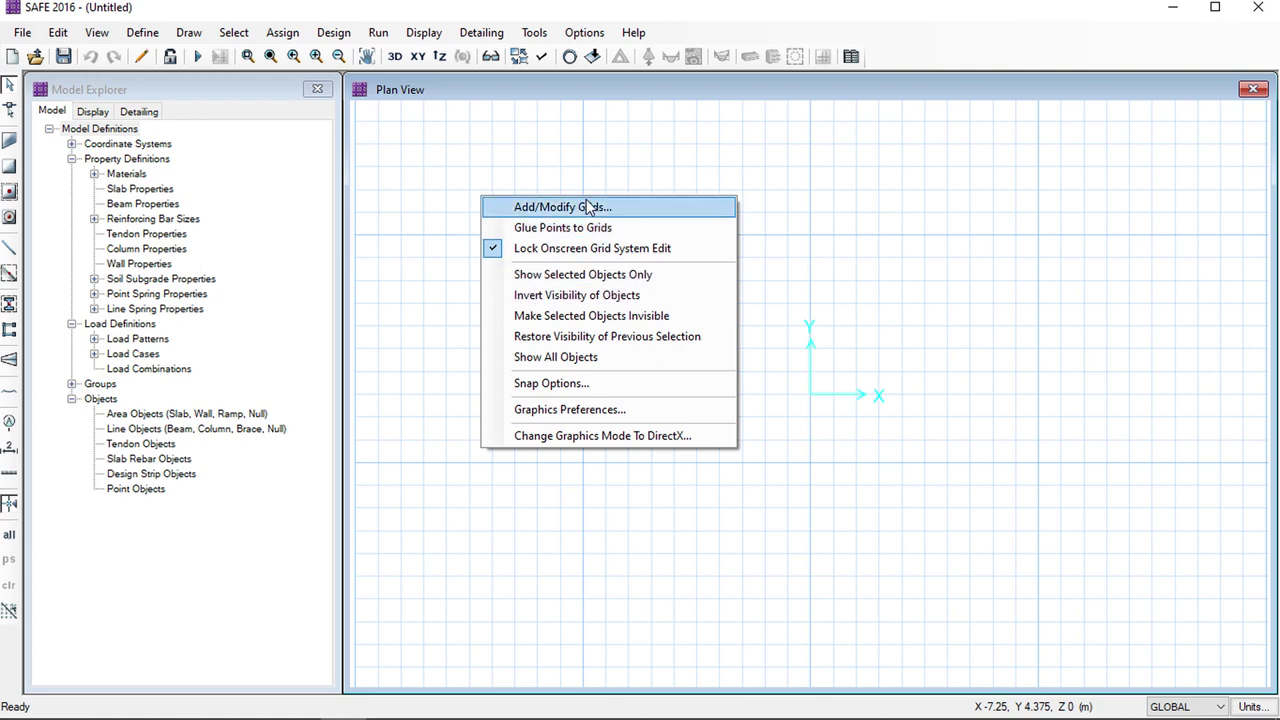
left_click(518, 56)
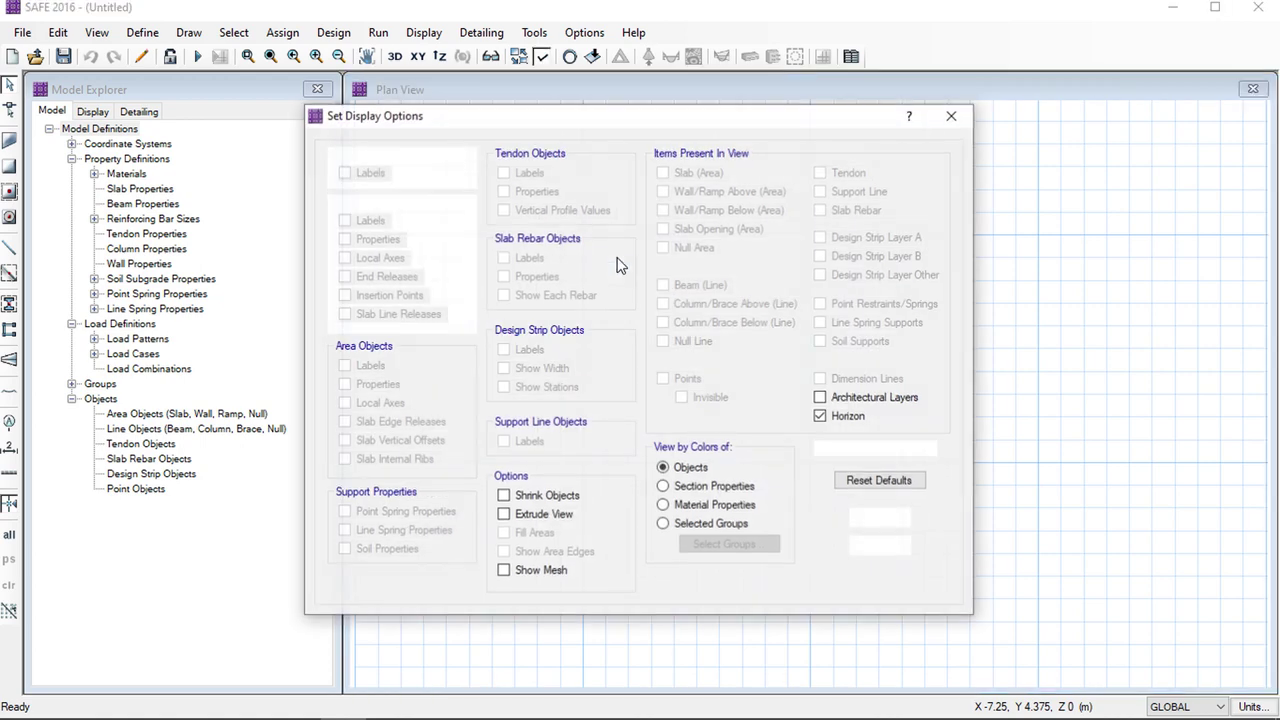
left_click(880, 517)
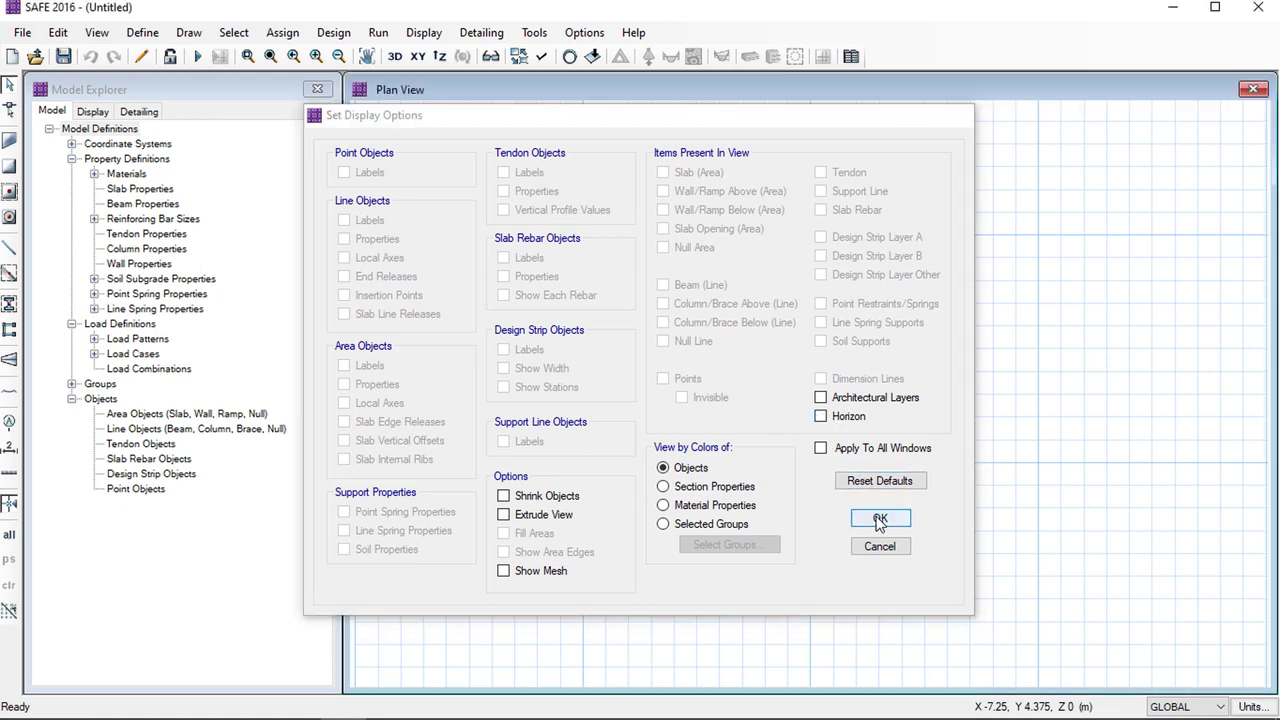
Create a new grid-only model, showing grid data as spacing and setting the X spacing at grid B and Y spacing at grid 2 to 7 m
left_click(12, 56)
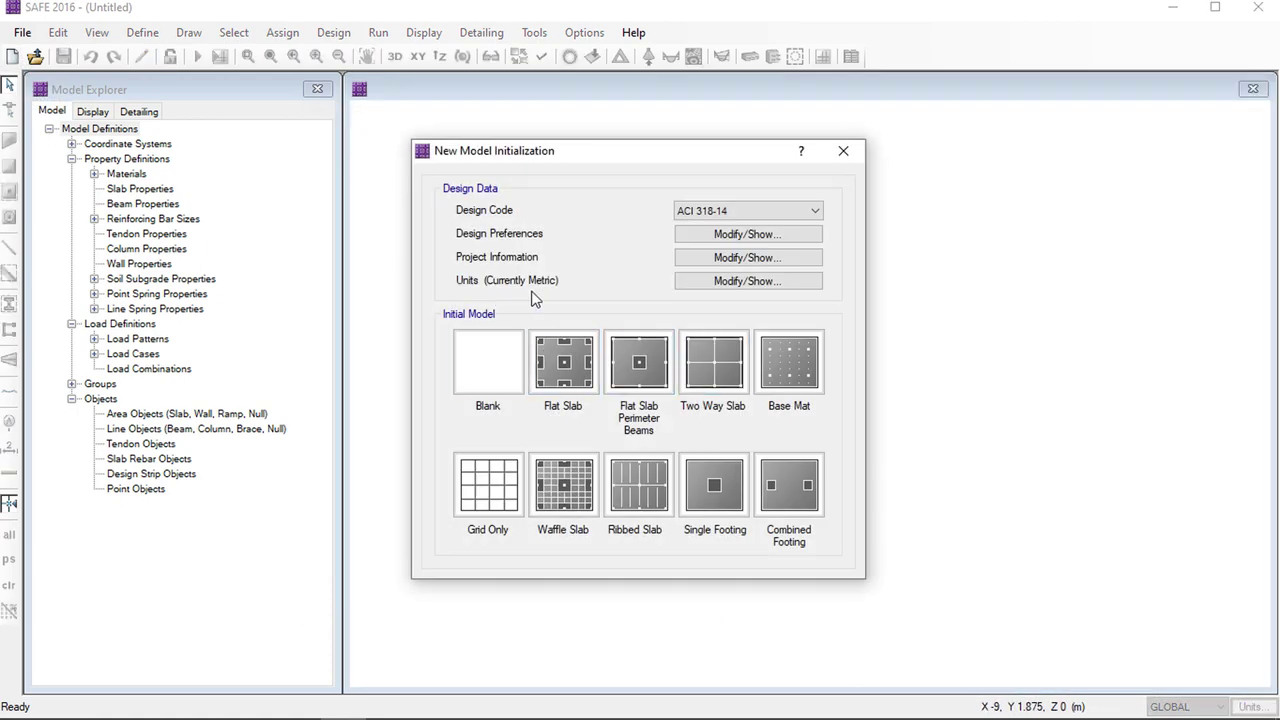
left_click(502, 497)
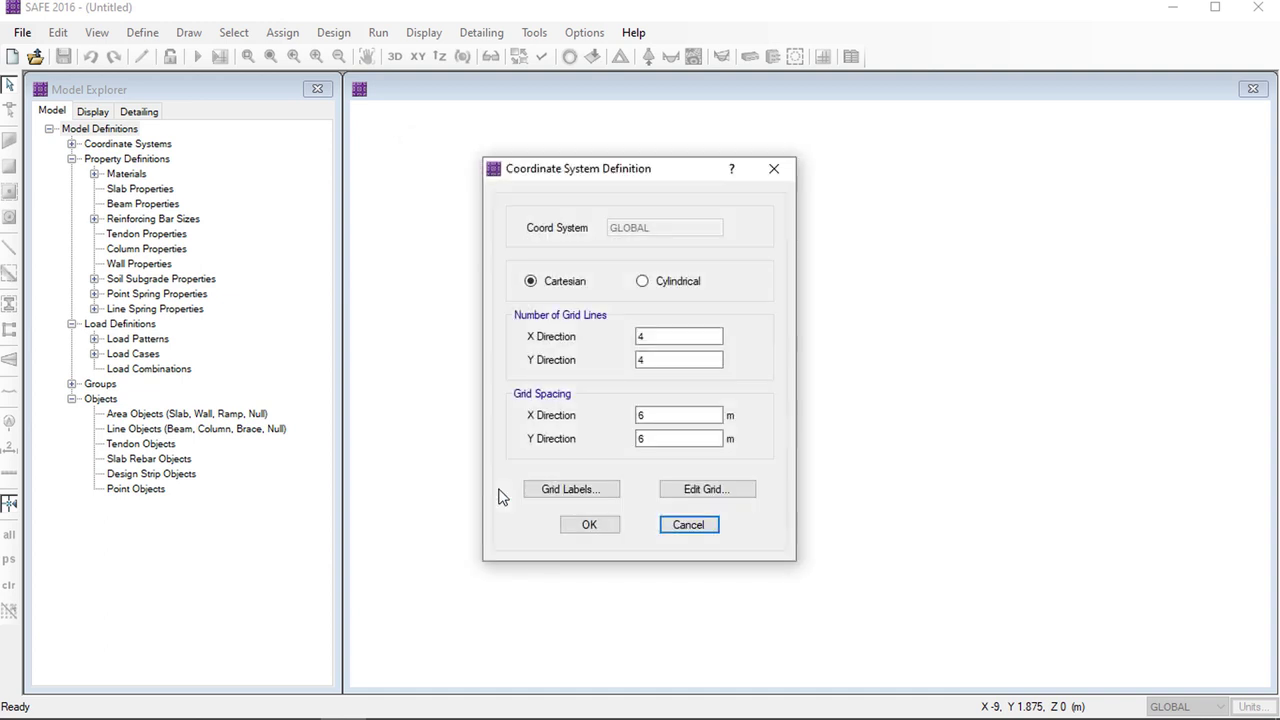
left_click(711, 490)
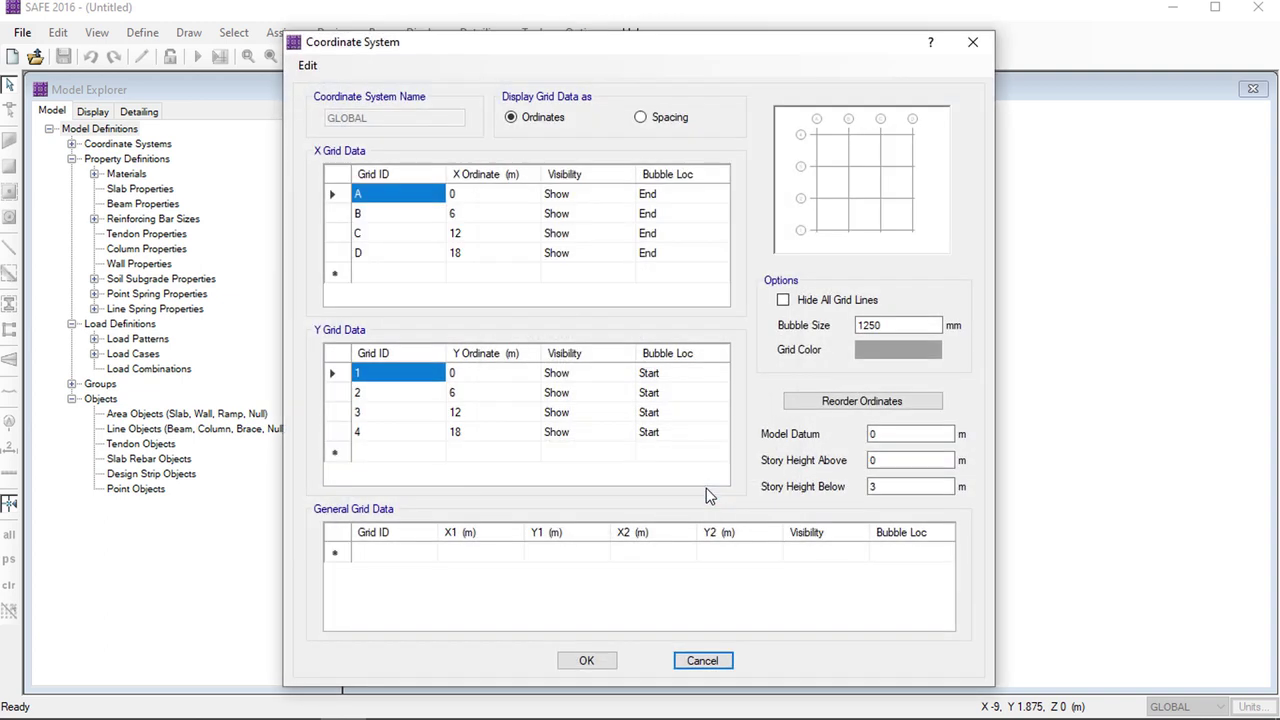
left_click(640, 117)
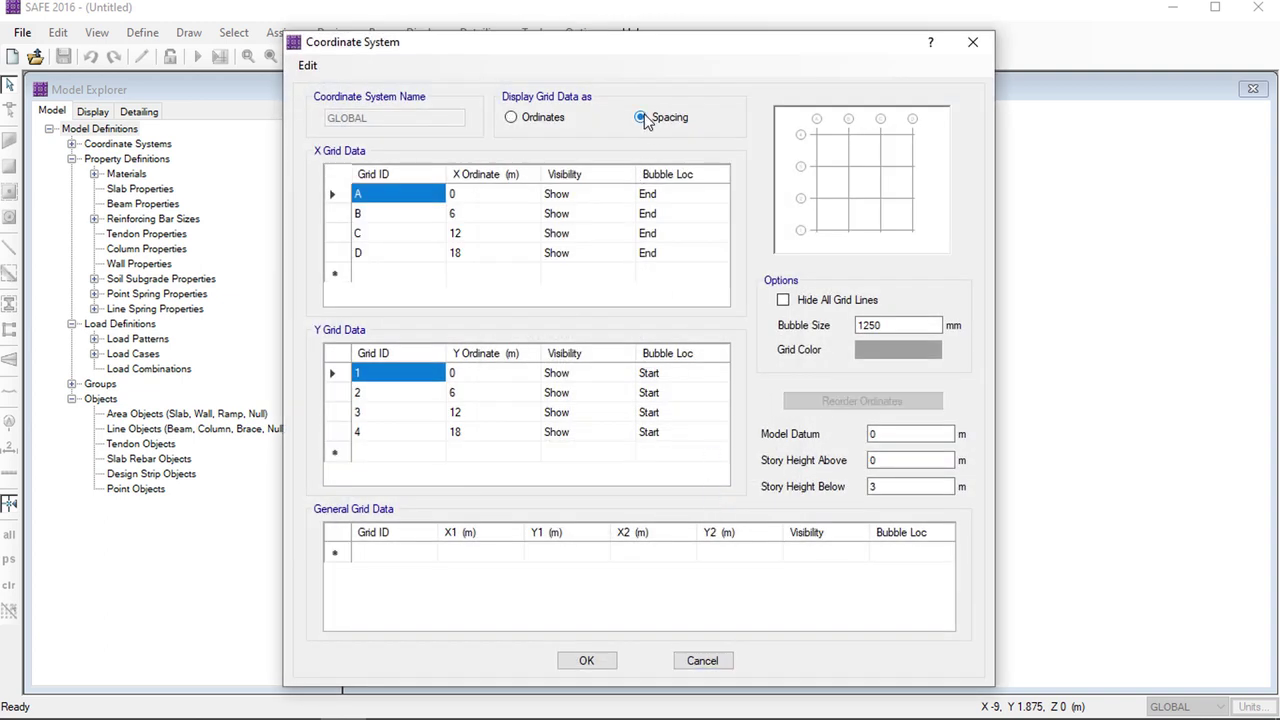
left_click(474, 214)
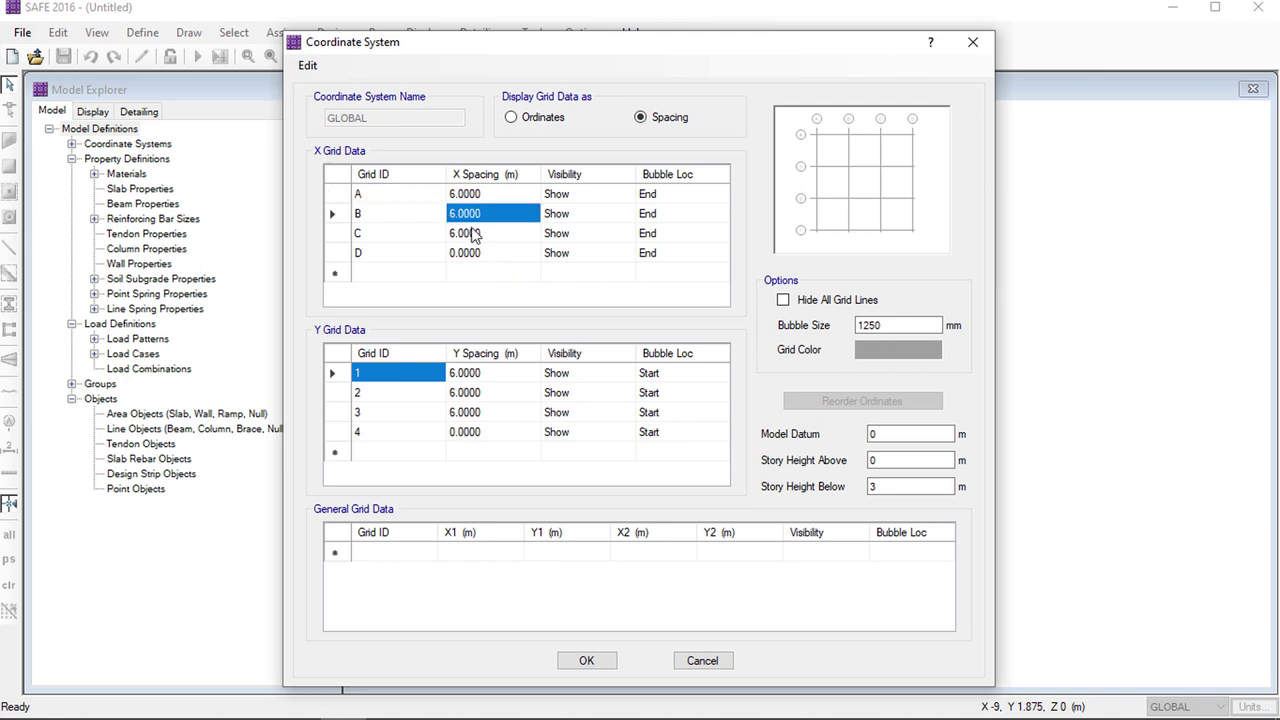
type("7")
left_click(462, 394)
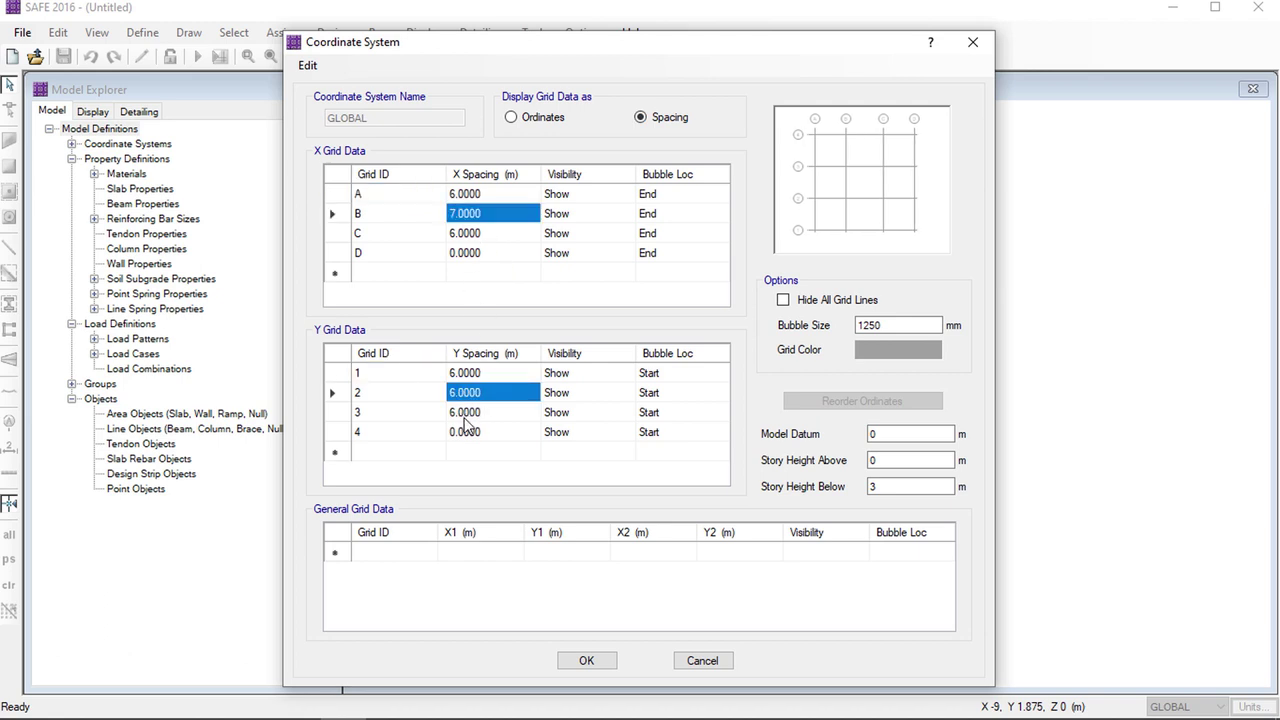
key("Delete")
left_click(588, 664)
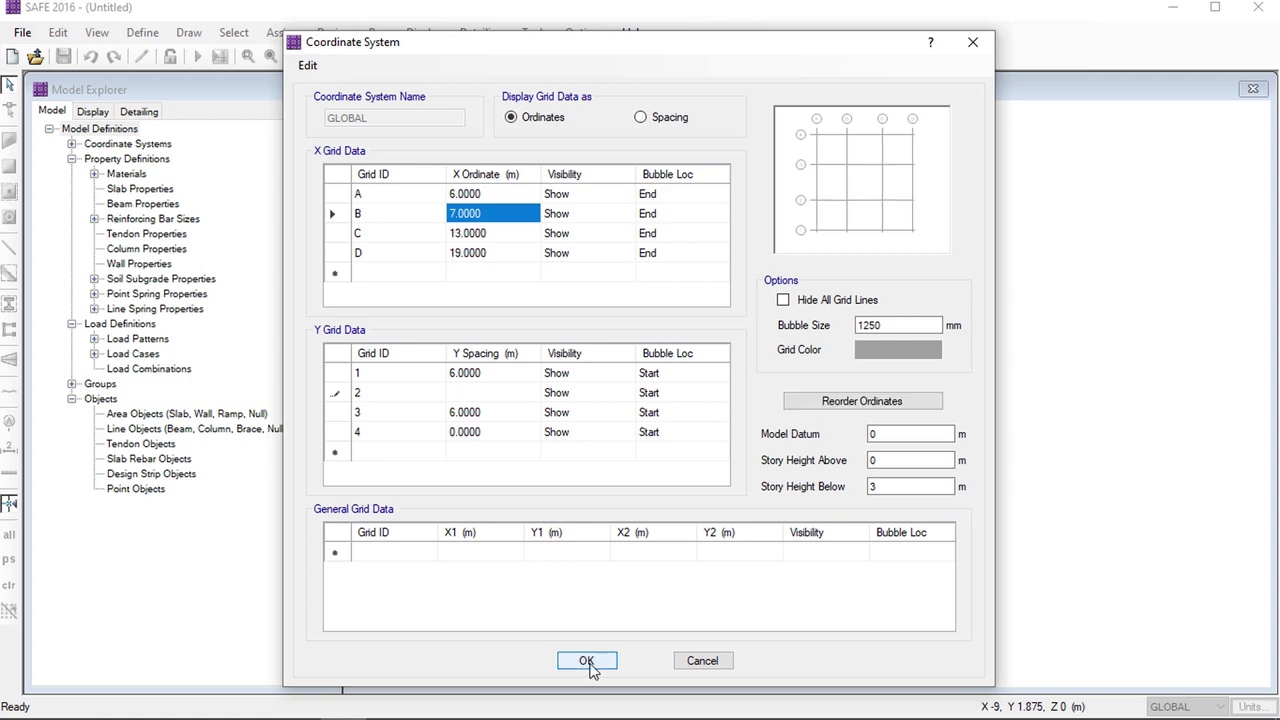
left_click(588, 664)
Set the CSAC30 concrete's compressive strength to 24 N/mm2 and its modulus of elasticity to 23270 N/mm2
left_click(142, 32)
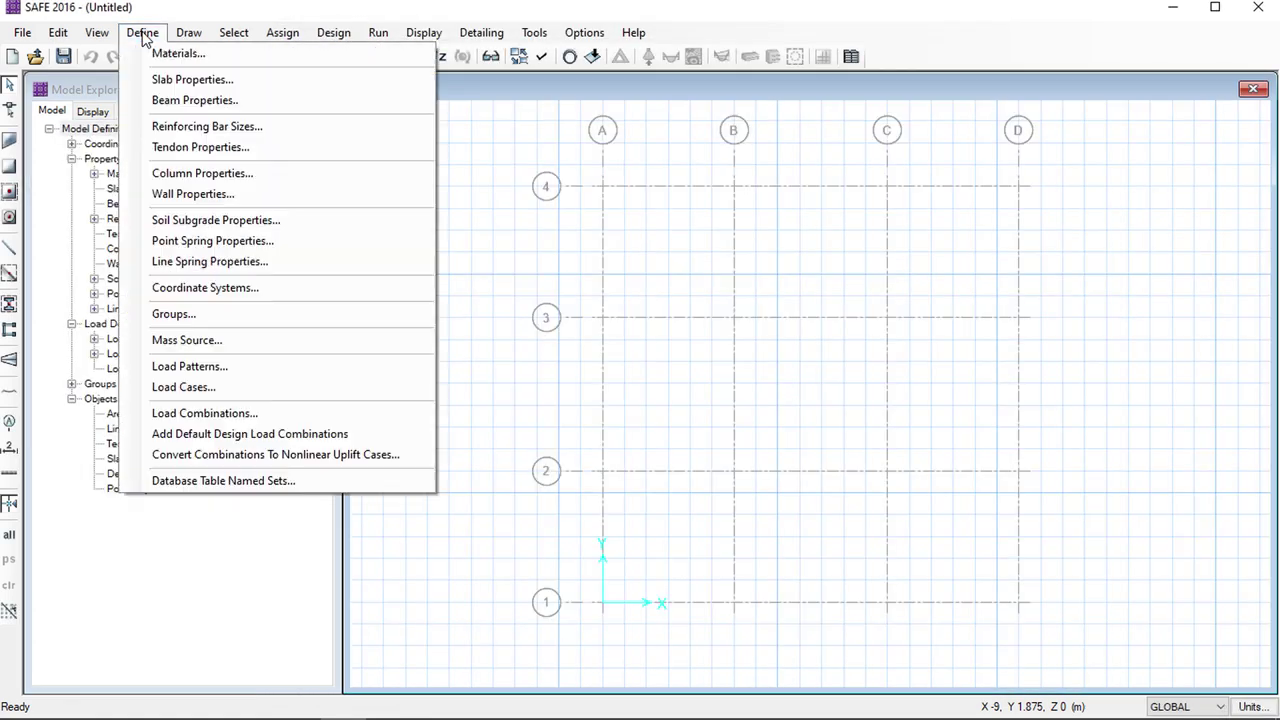
left_click(172, 58)
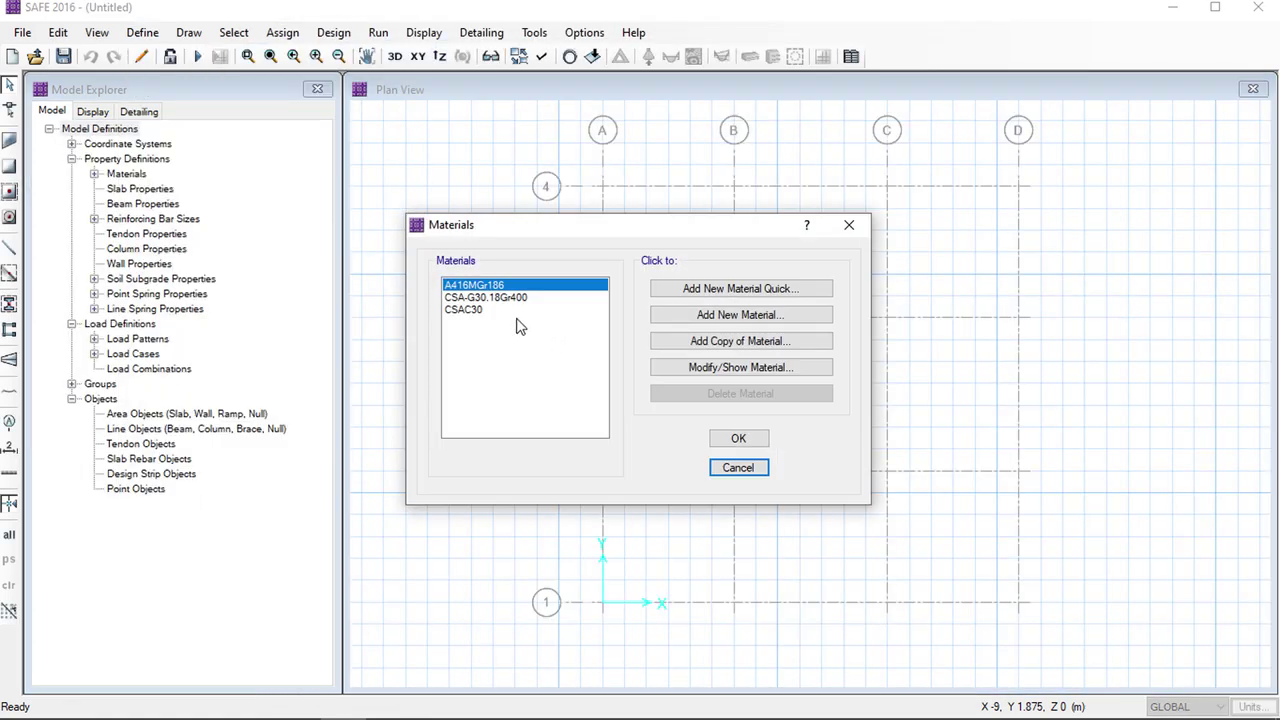
left_click(480, 310)
left_click(705, 368)
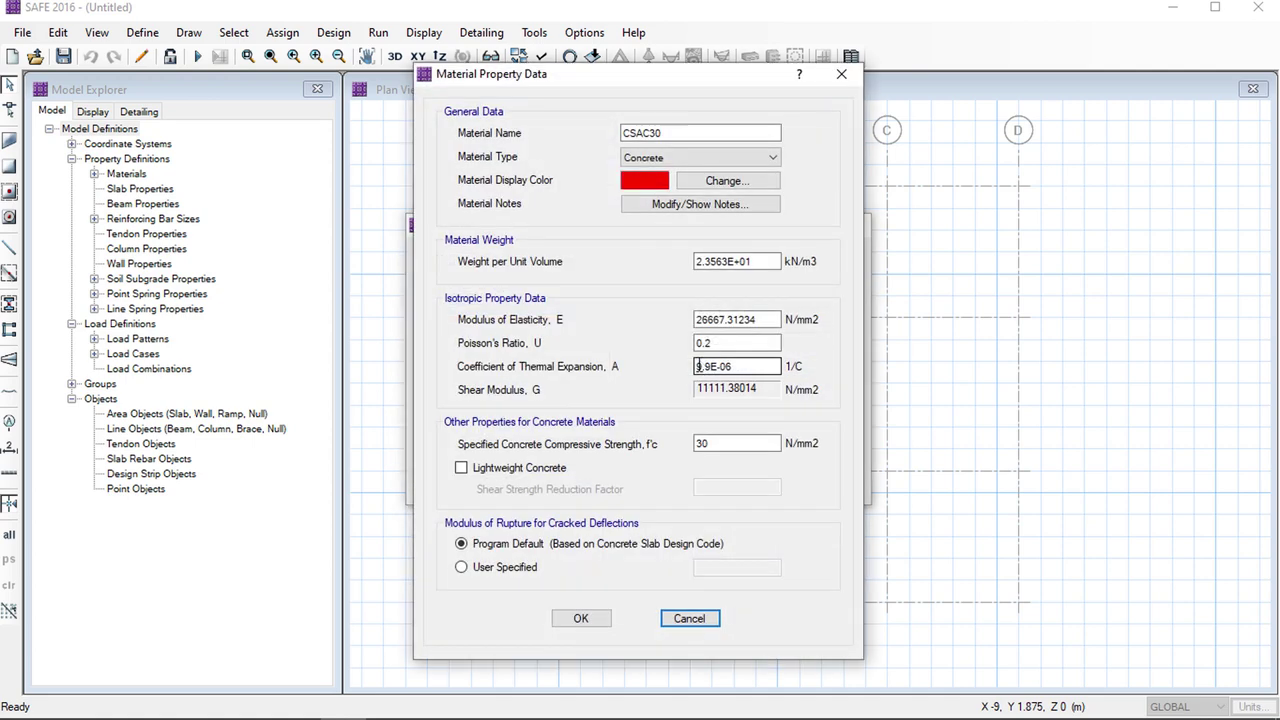
double_click(716, 443)
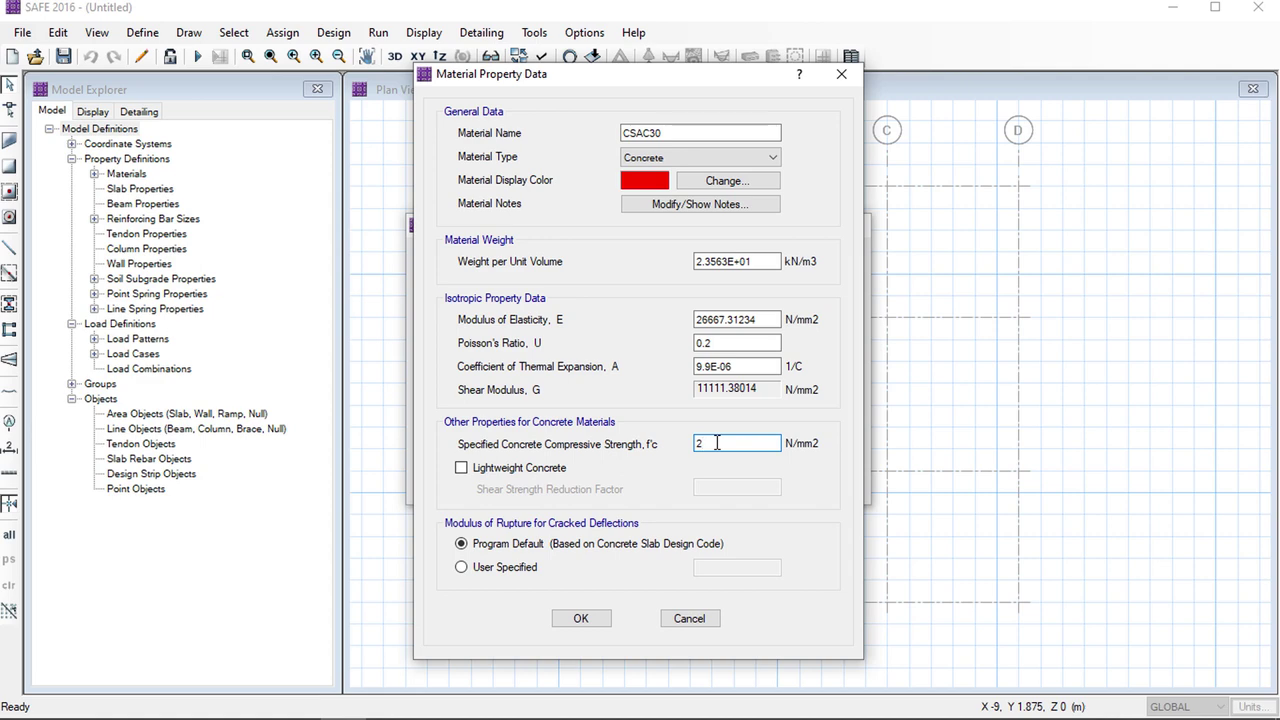
left_click_drag(766, 320, 638, 323)
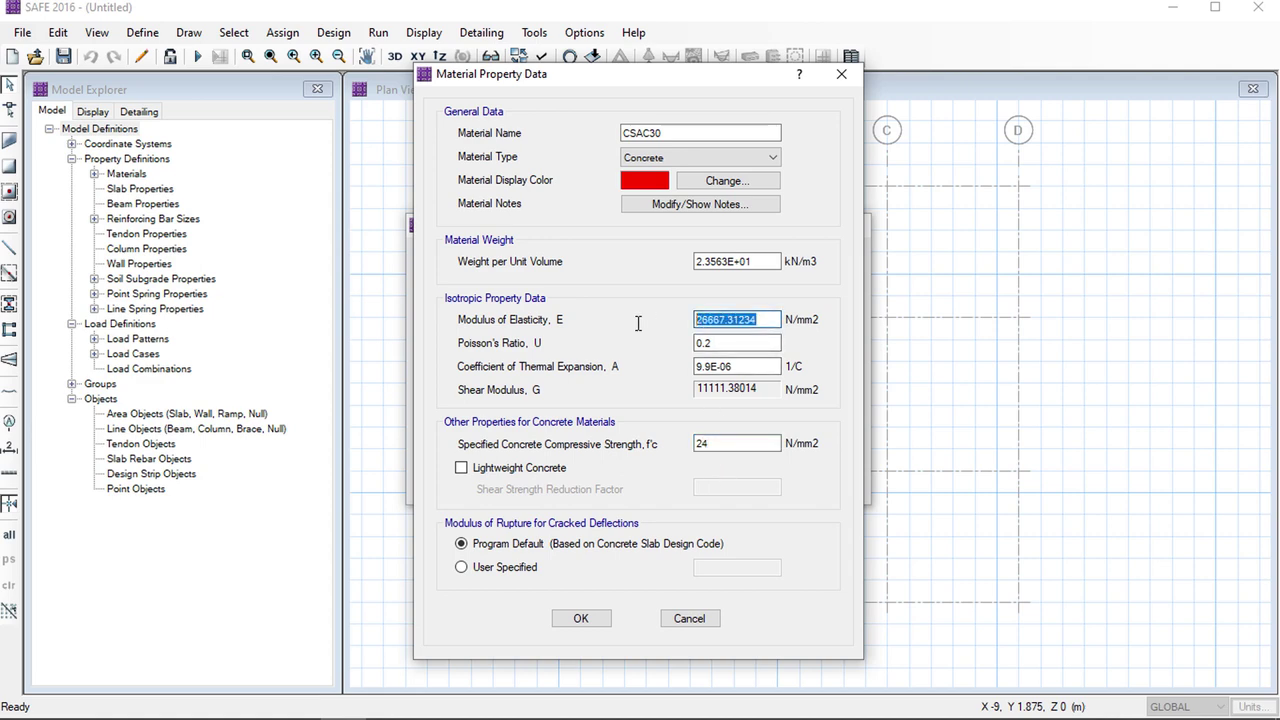
type("232")
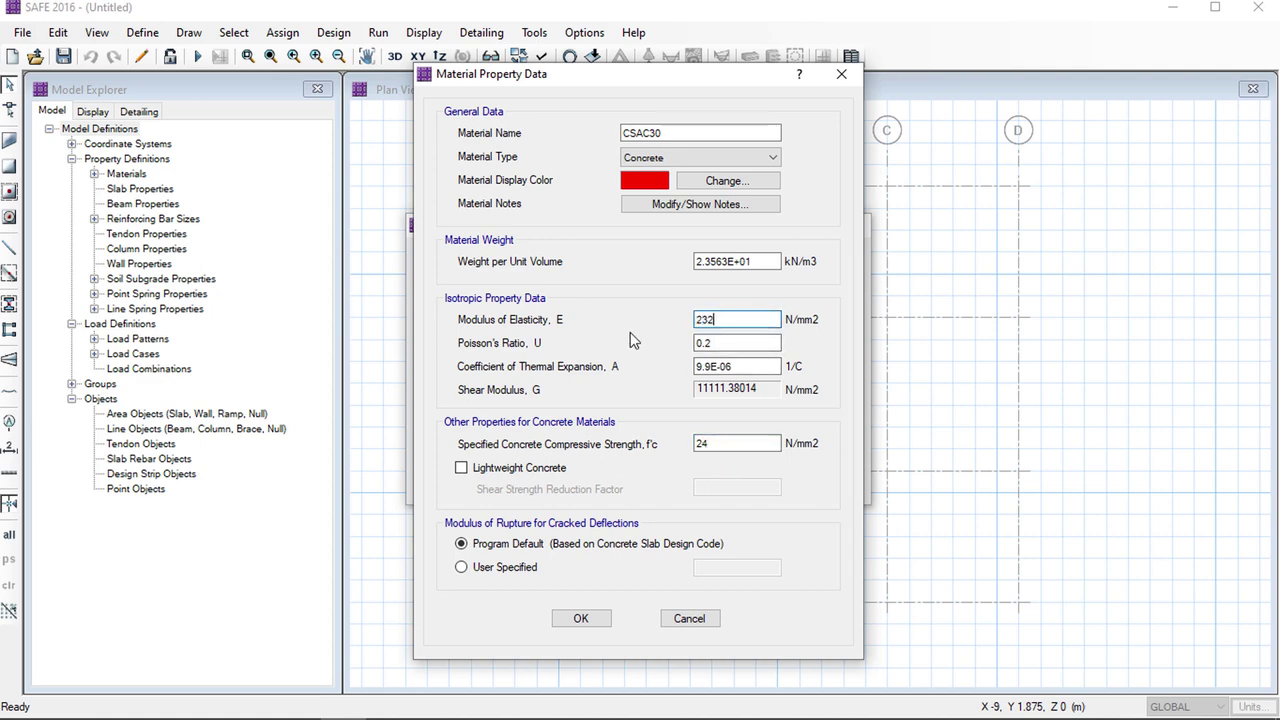
type("70")
Set the CSAC30 concrete's weight per unit volume to 24 kN/m3 and accept the material
left_click_drag(760, 262, 626, 267)
type("2")
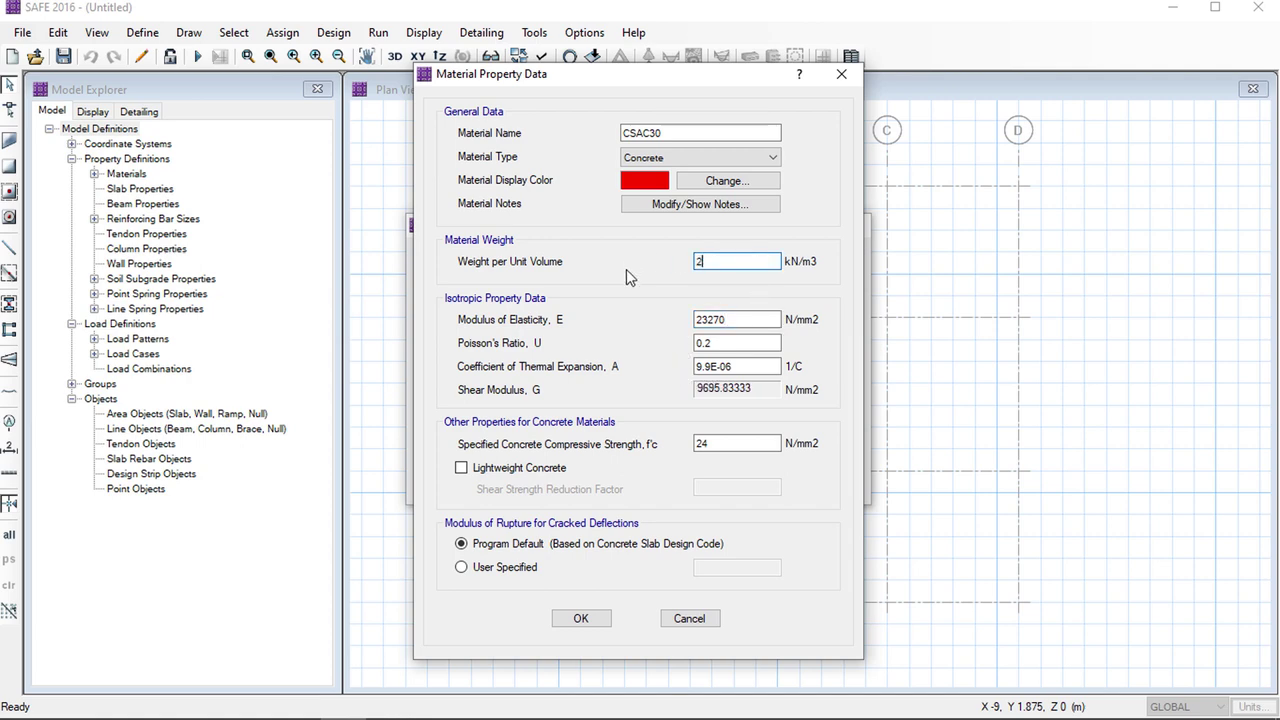
type("4")
left_click(581, 618)
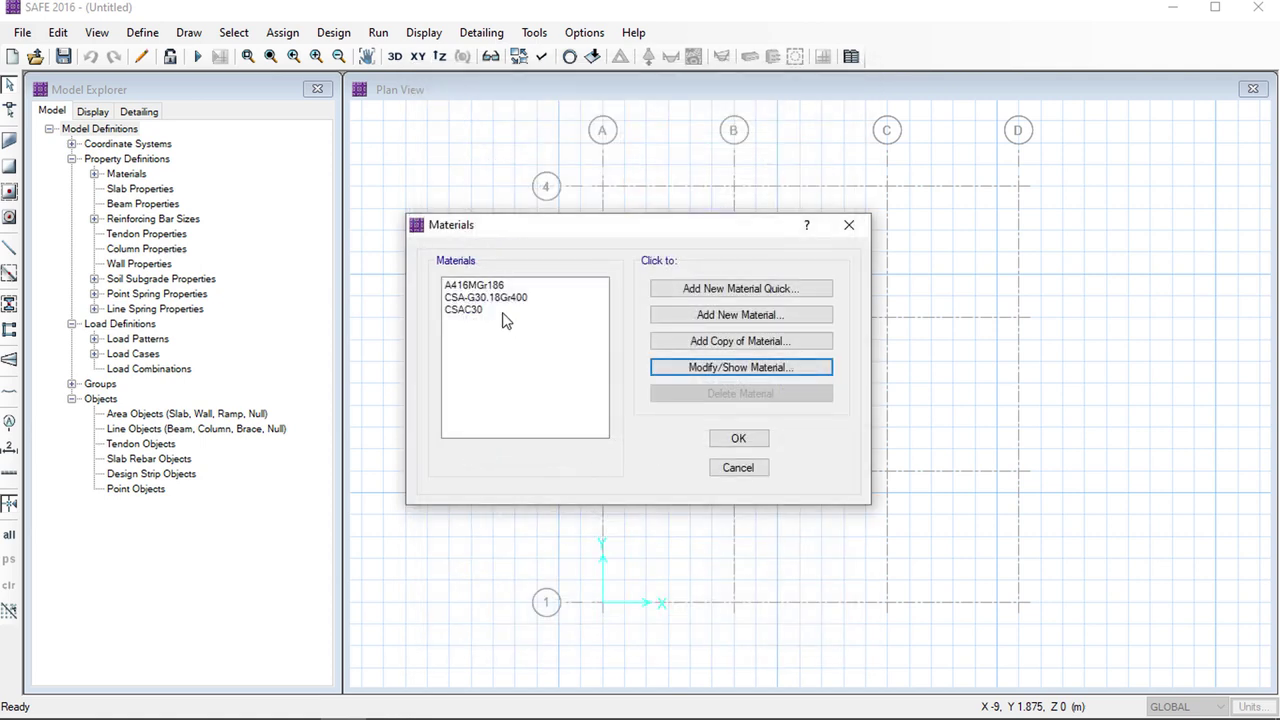
Set the minimum yield stress of the CSA-G30.18Gr400 rebar material to 420 N/mm2 and accept the material definitions
left_click(487, 298)
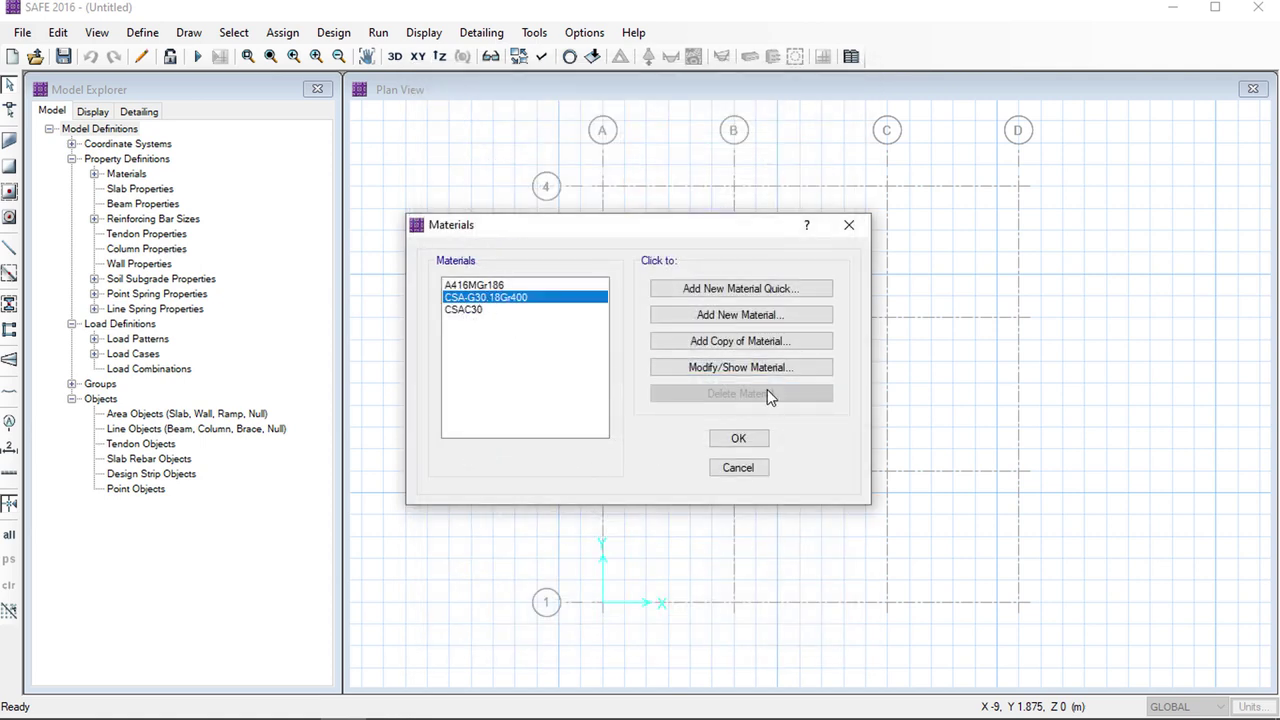
left_click(766, 367)
left_click_drag(706, 380, 670, 388)
type("420")
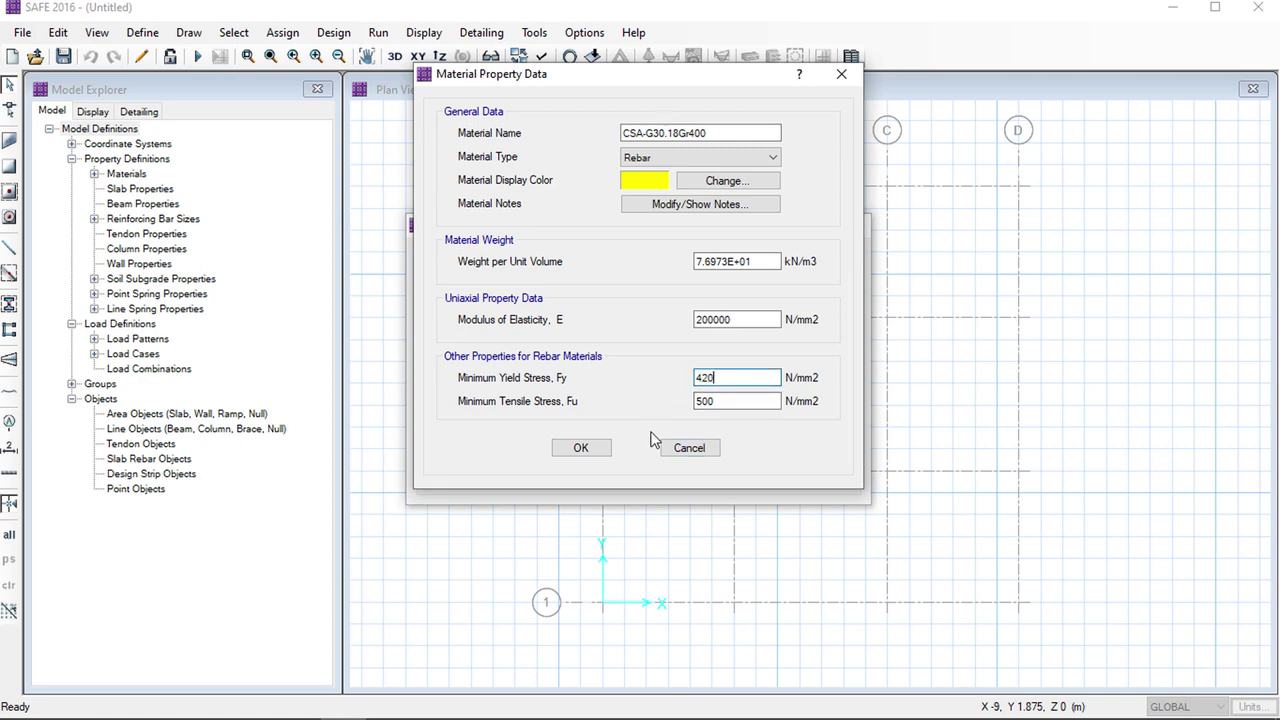
left_click(595, 450)
left_click(723, 440)
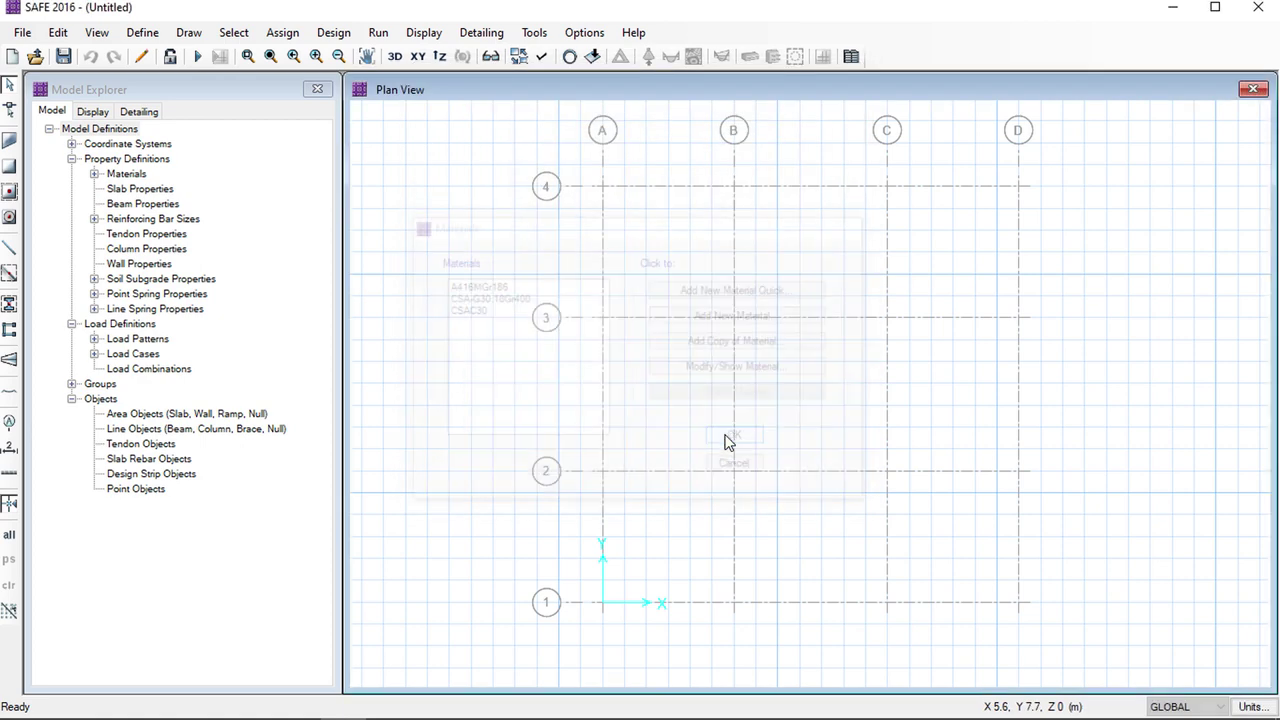
Add a new slab property named TW RIEBBED and set its type to Waffle
left_click(142, 32)
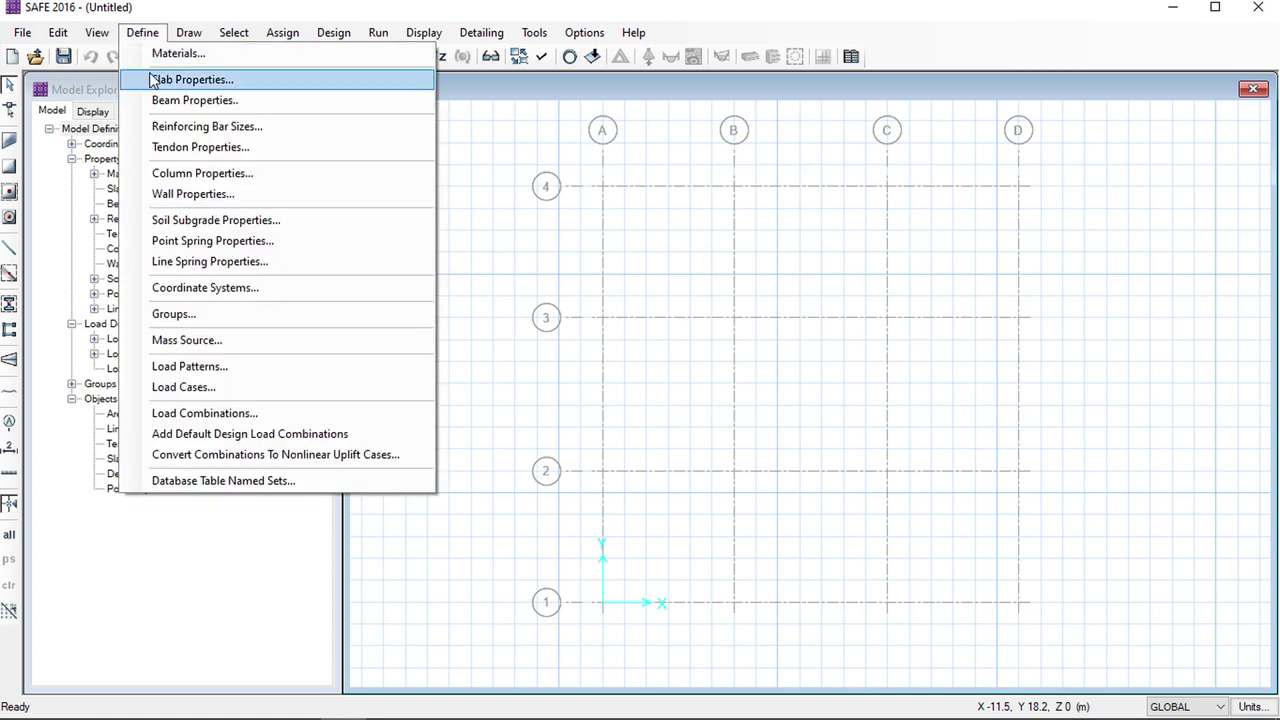
left_click(215, 79)
left_click(733, 301)
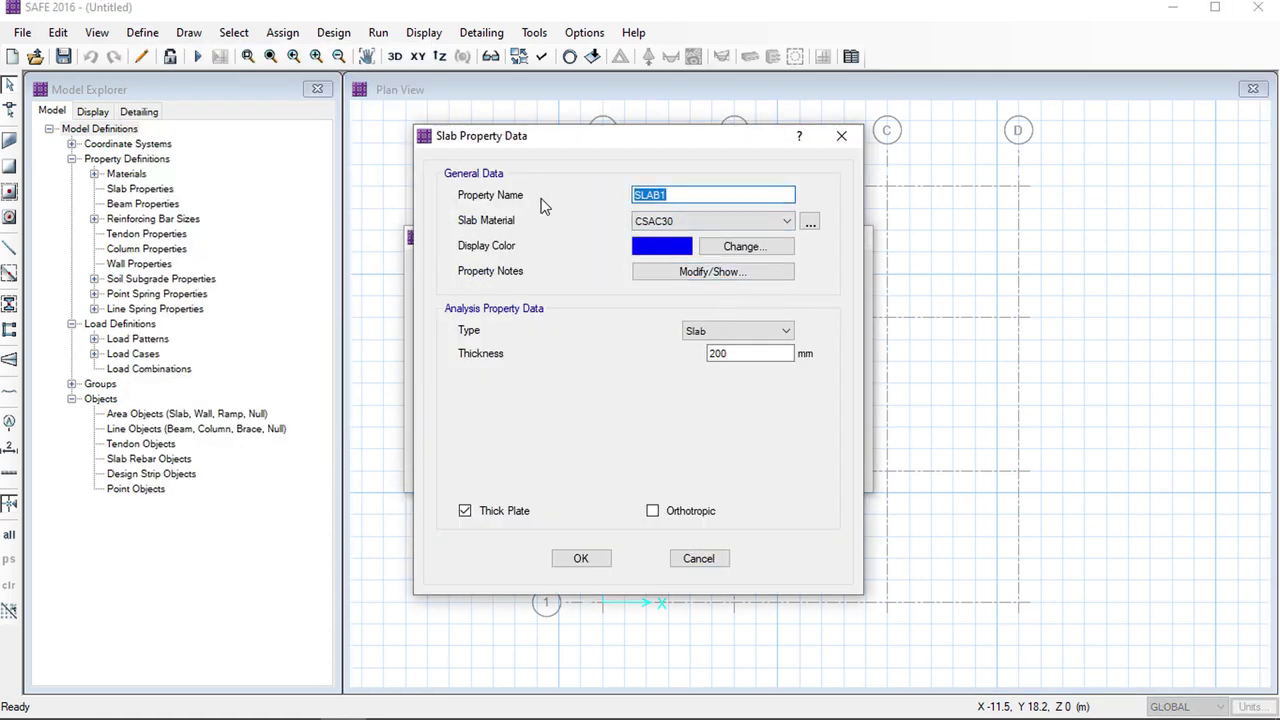
type("TW RIEBBED")
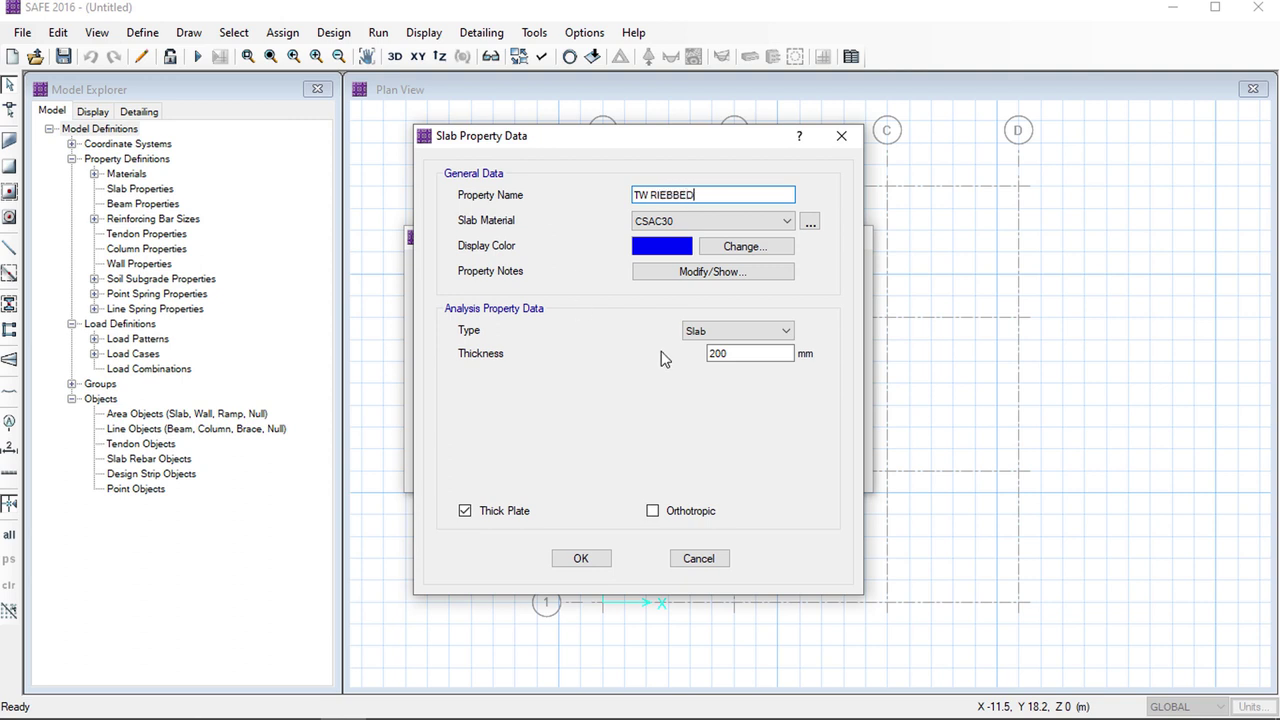
left_click(760, 331)
left_click(728, 385)
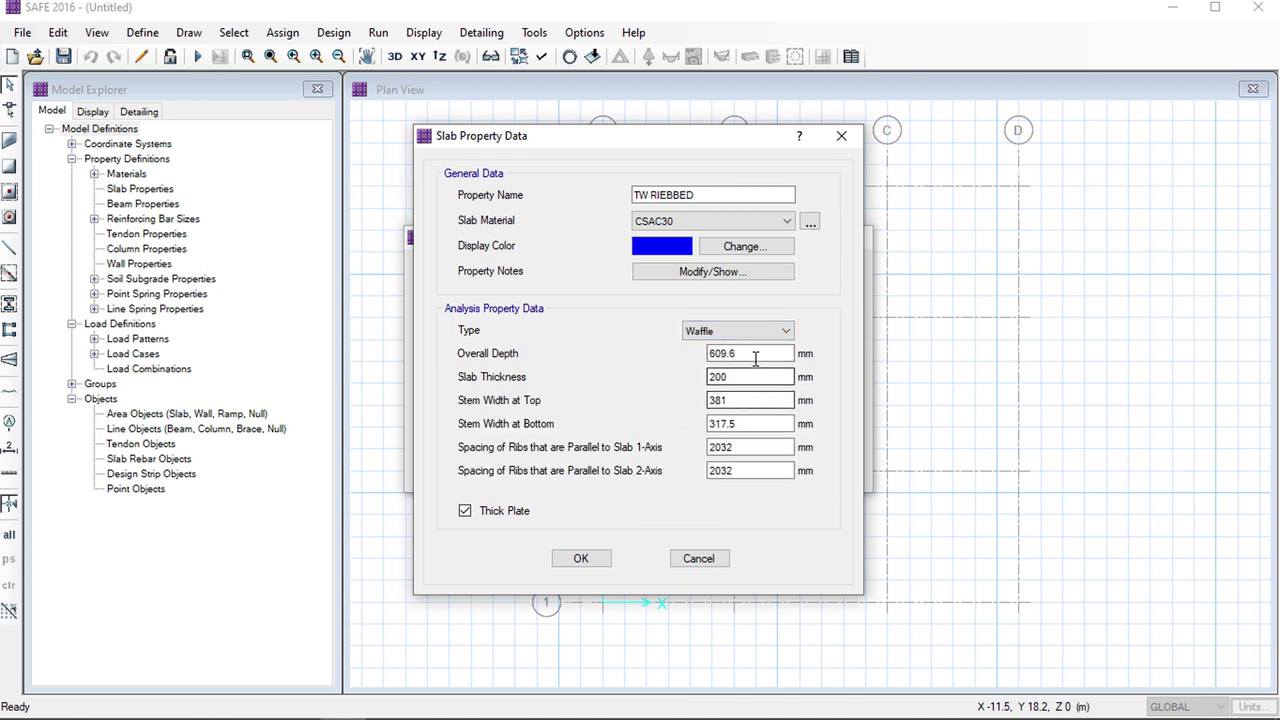
Set the waffle slab's overall depth to 320 mm and its slab thickness to 80 mm
left_click_drag(745, 354, 702, 354)
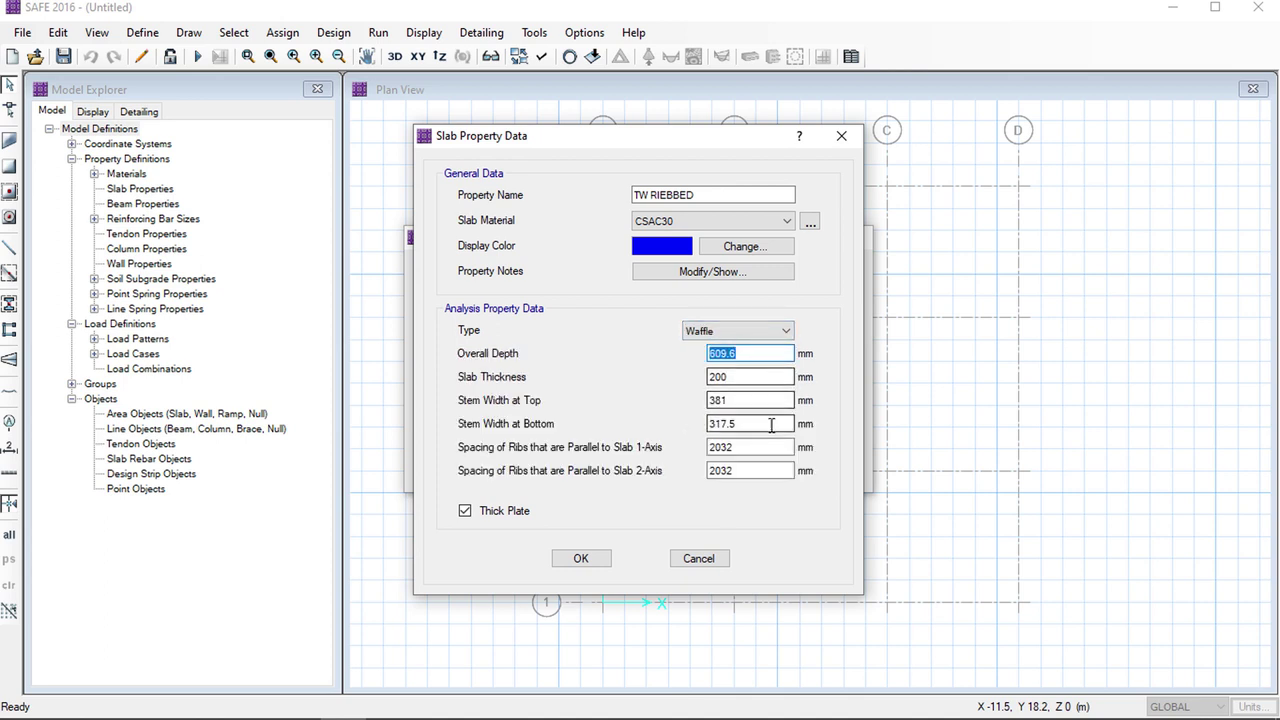
type("320")
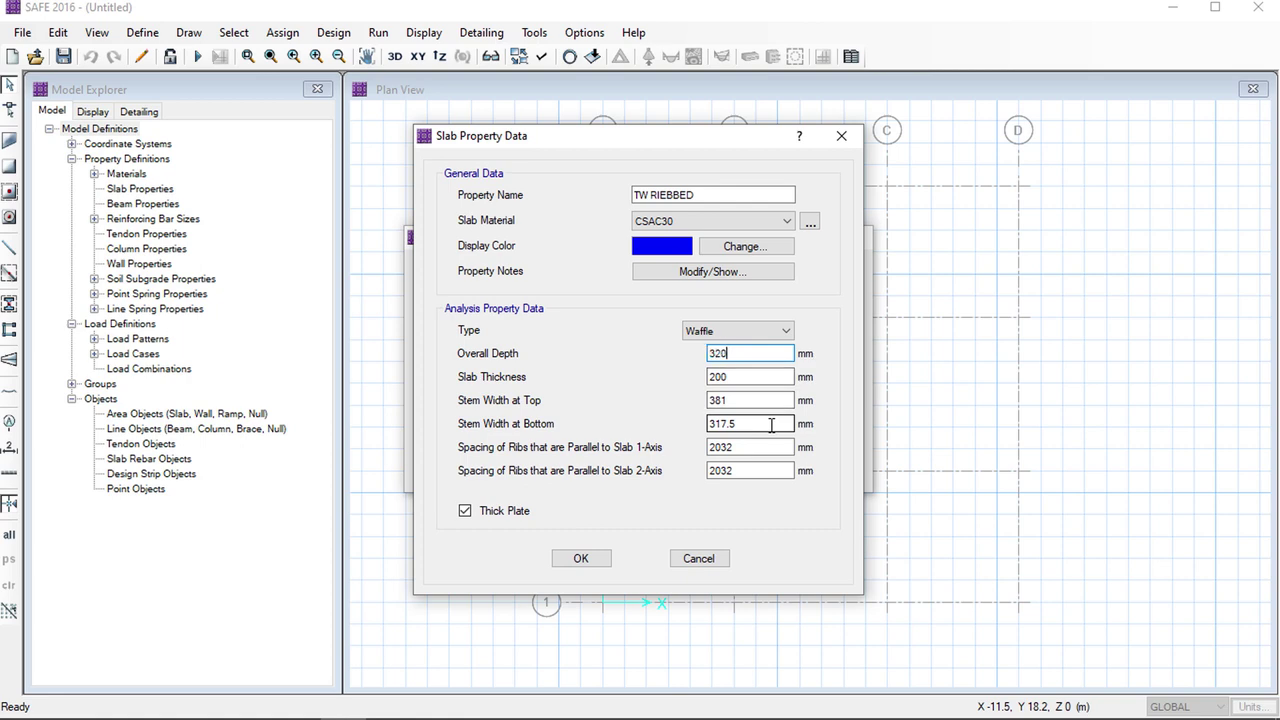
left_click_drag(740, 377, 684, 379)
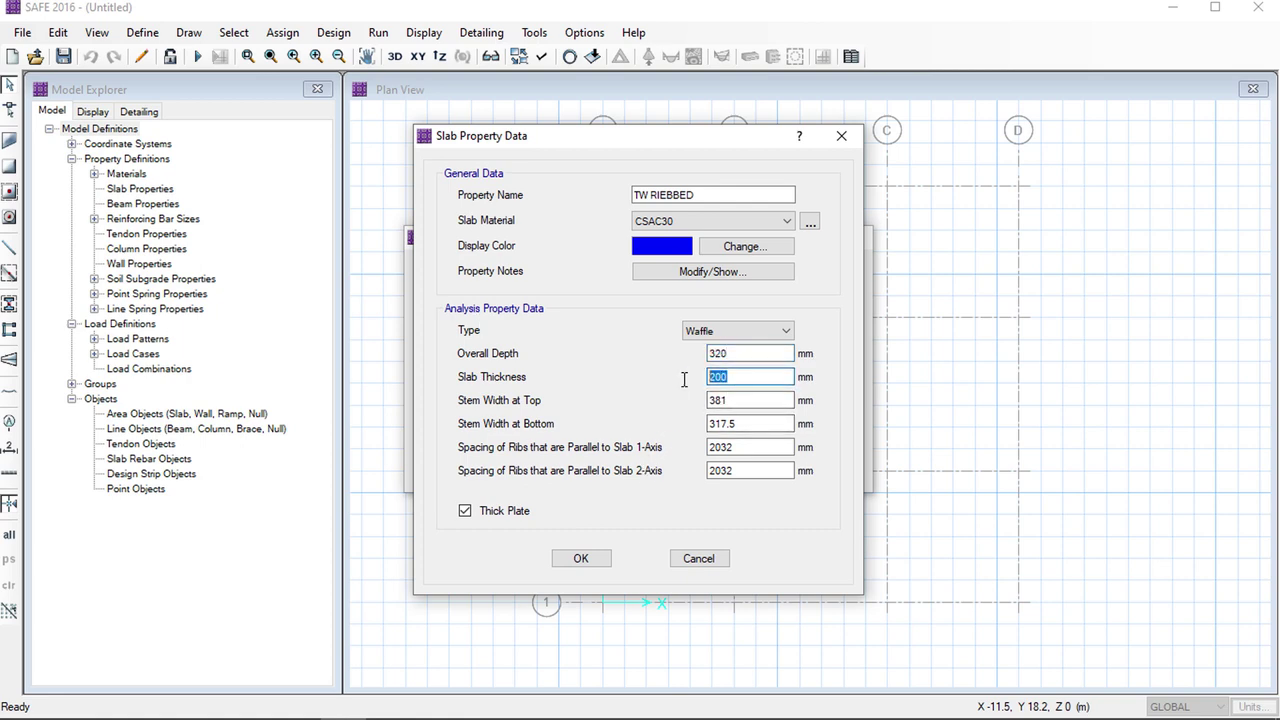
type("80")
Set the waffle slab's stem width to 120 mm at both the top and the bottom
left_click_drag(770, 400, 623, 403)
type("12")
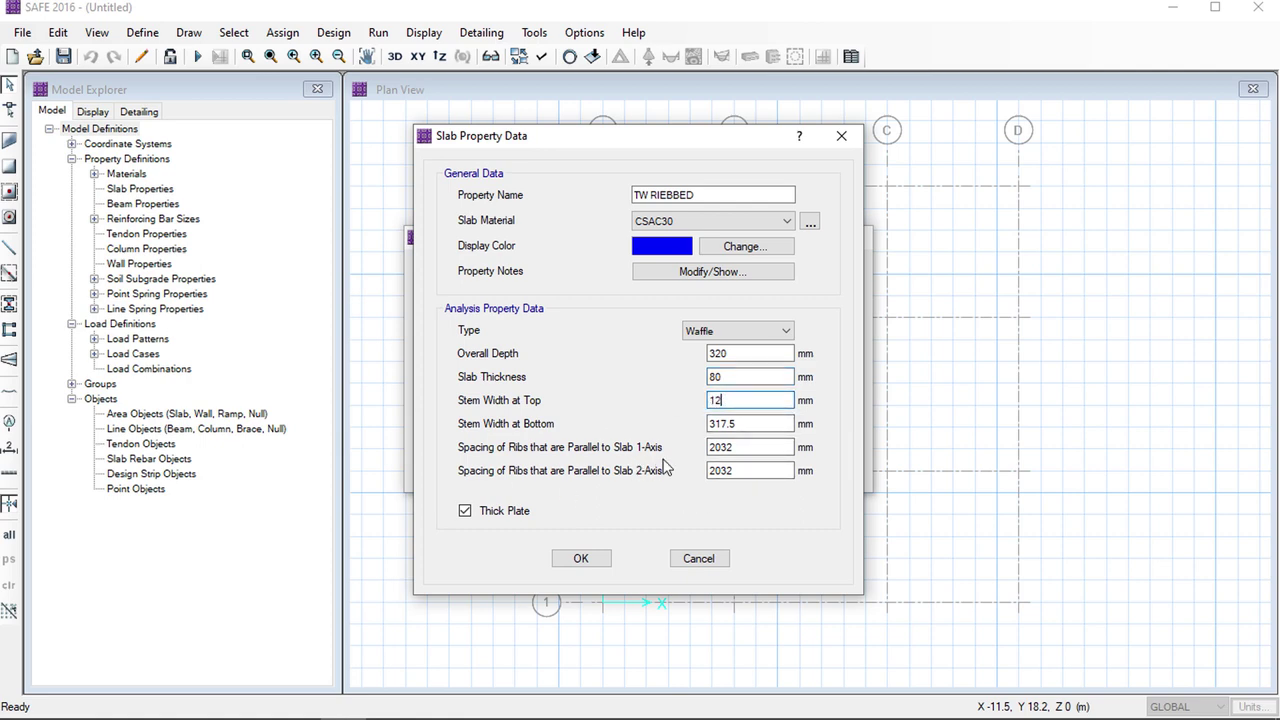
type("0")
left_click_drag(752, 427, 683, 437)
type("120")
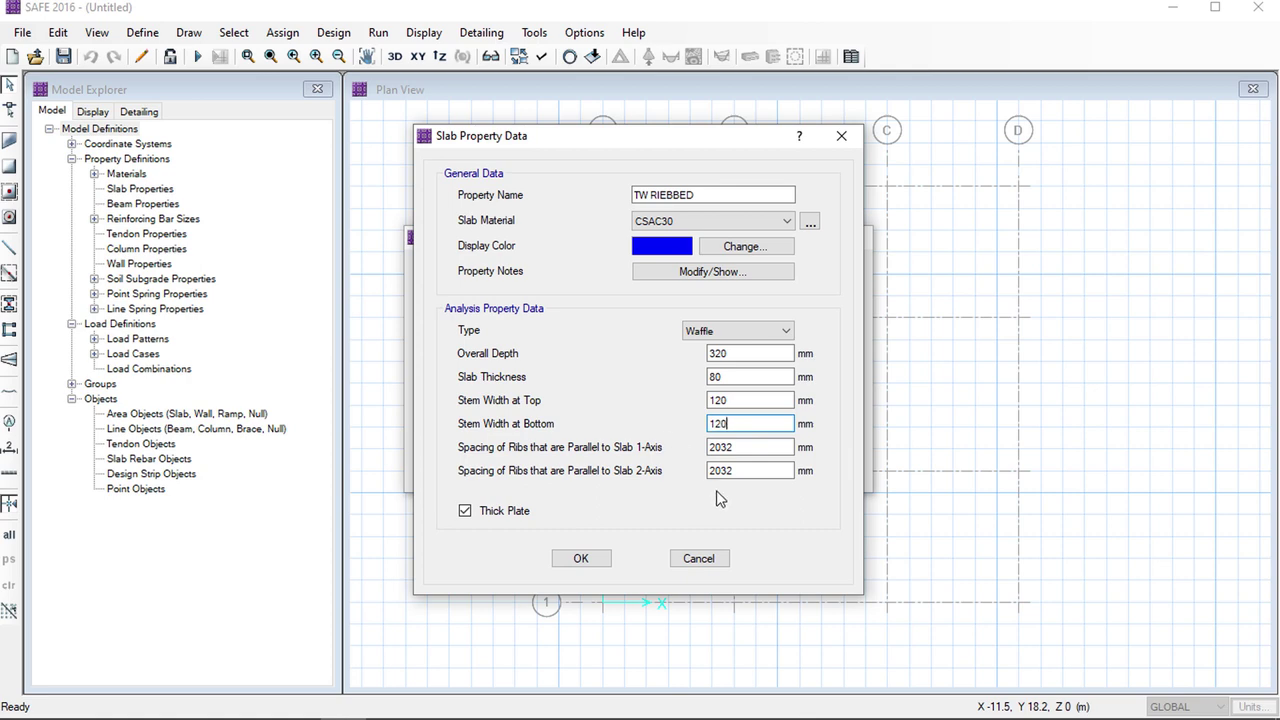
Set the rib spacing parallel to both slab axes to 520 mm and accept the waffle slab property
left_click_drag(770, 448, 692, 455)
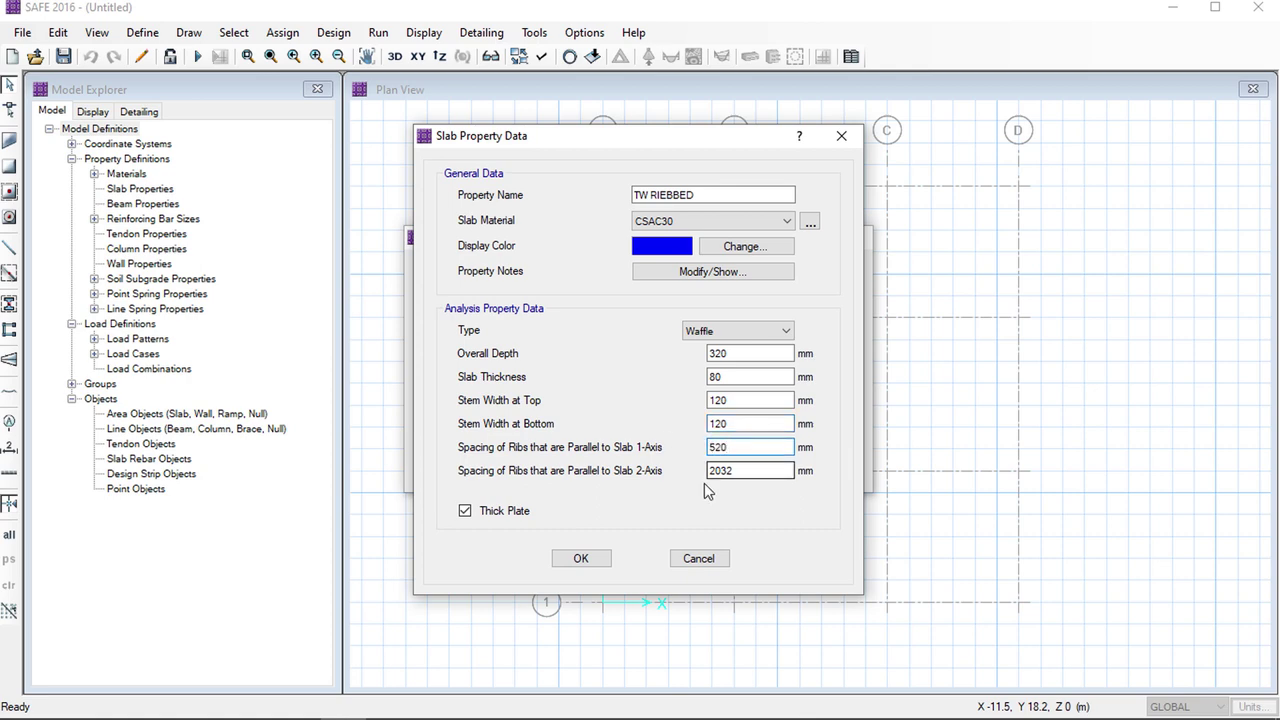
double_click(743, 471)
double_click(734, 400)
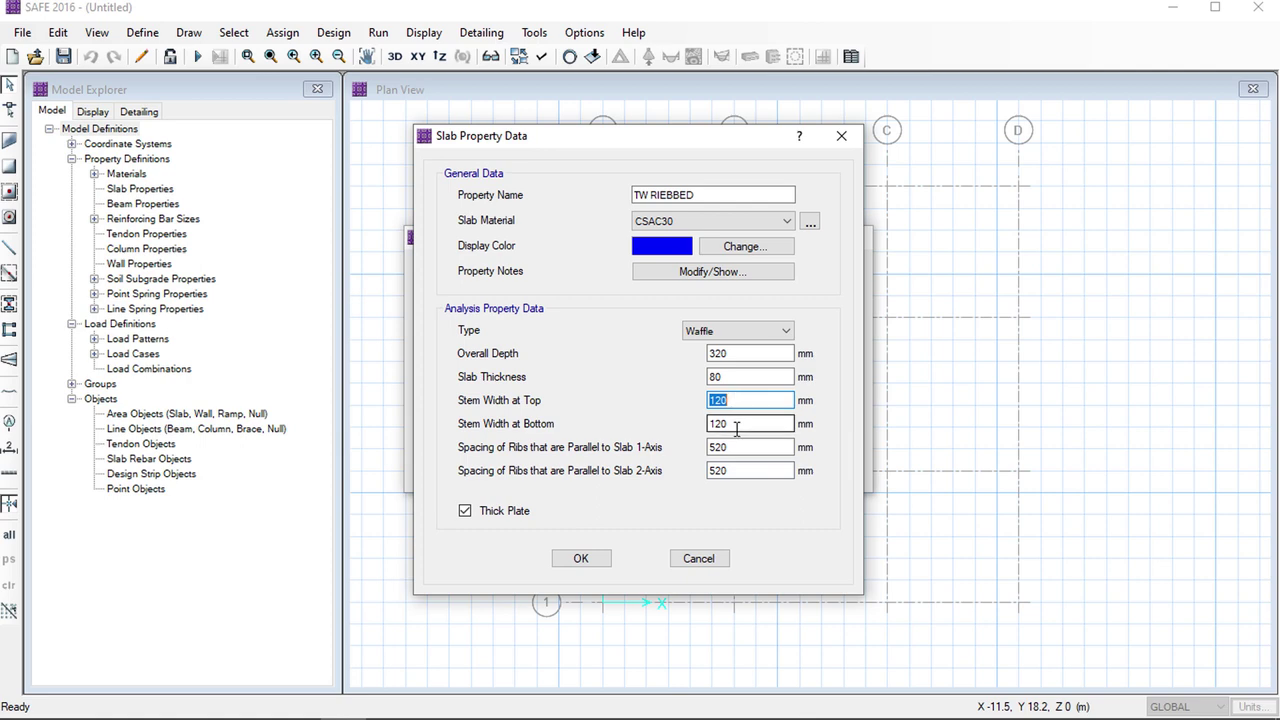
double_click(737, 424)
double_click(742, 401)
double_click(748, 447)
double_click(736, 471)
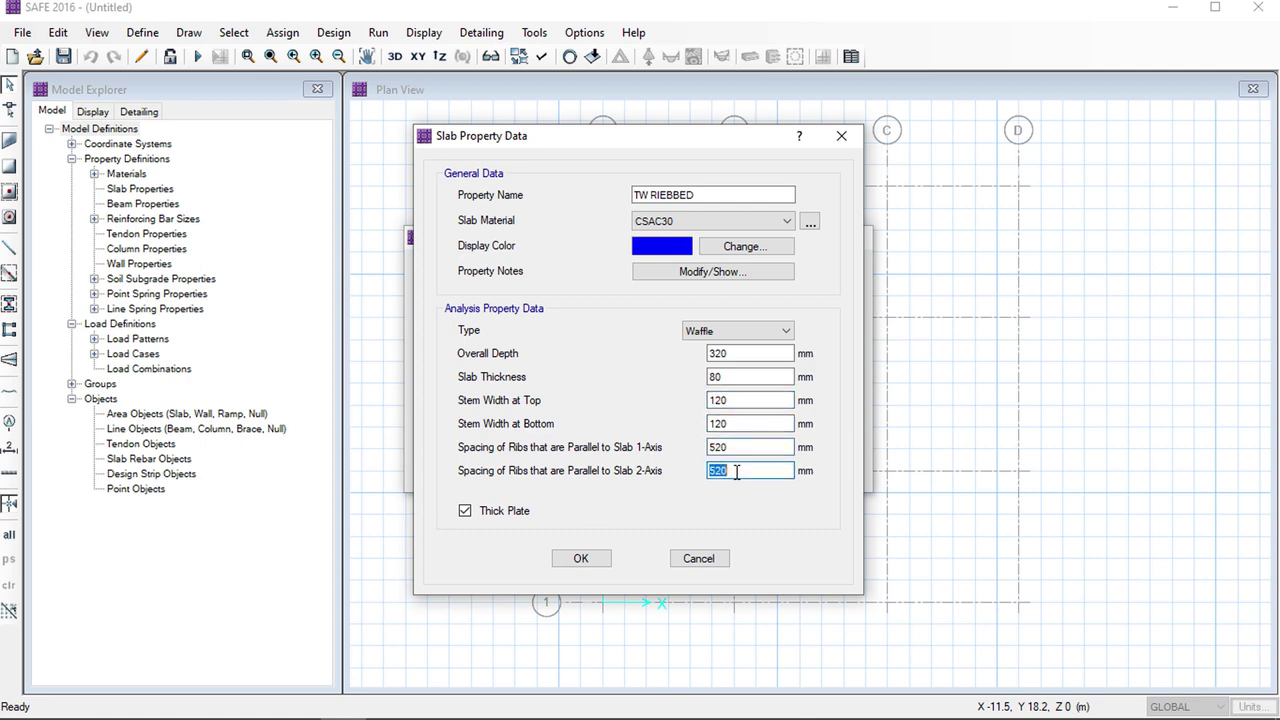
double_click(737, 452)
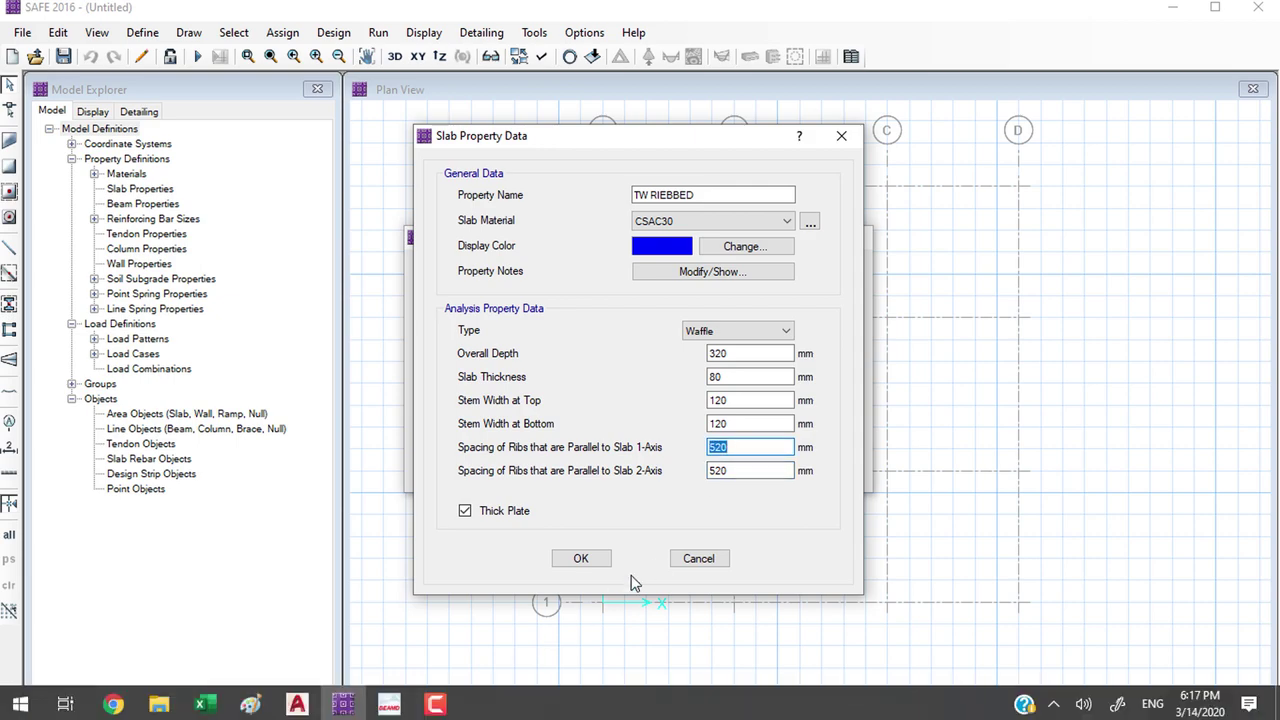
left_click(581, 559)
Switch to AutoCAD and examine the dimensioned rib section and the rib layout on the slab plan
left_click(297, 701)
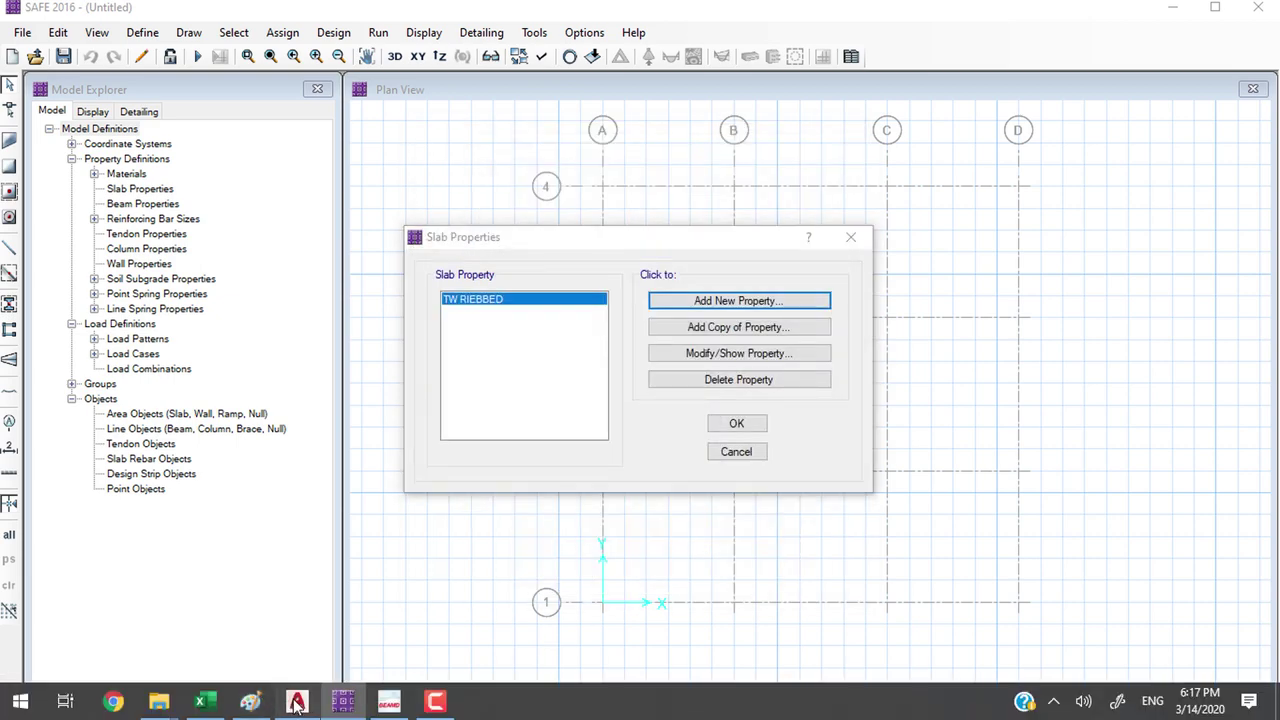
scroll(397, 449, "down", 3)
scroll(443, 409, "up", 6)
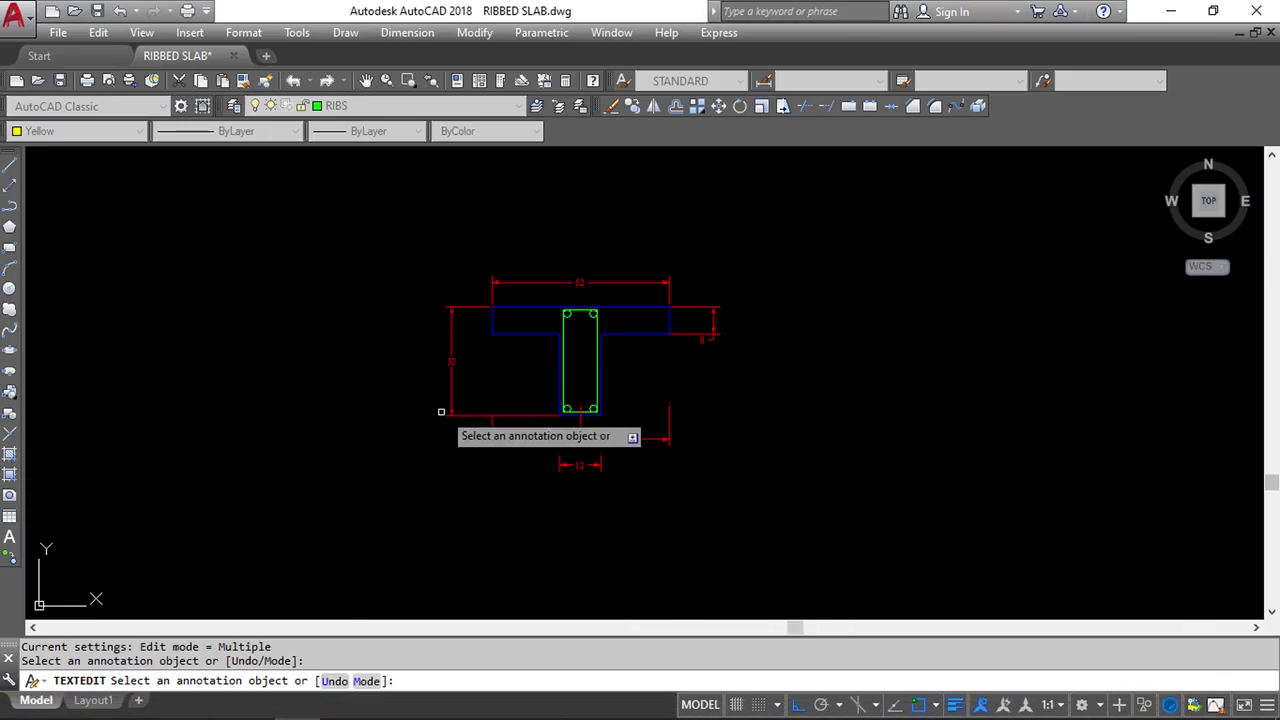
middle_click_drag(621, 387, 497, 463)
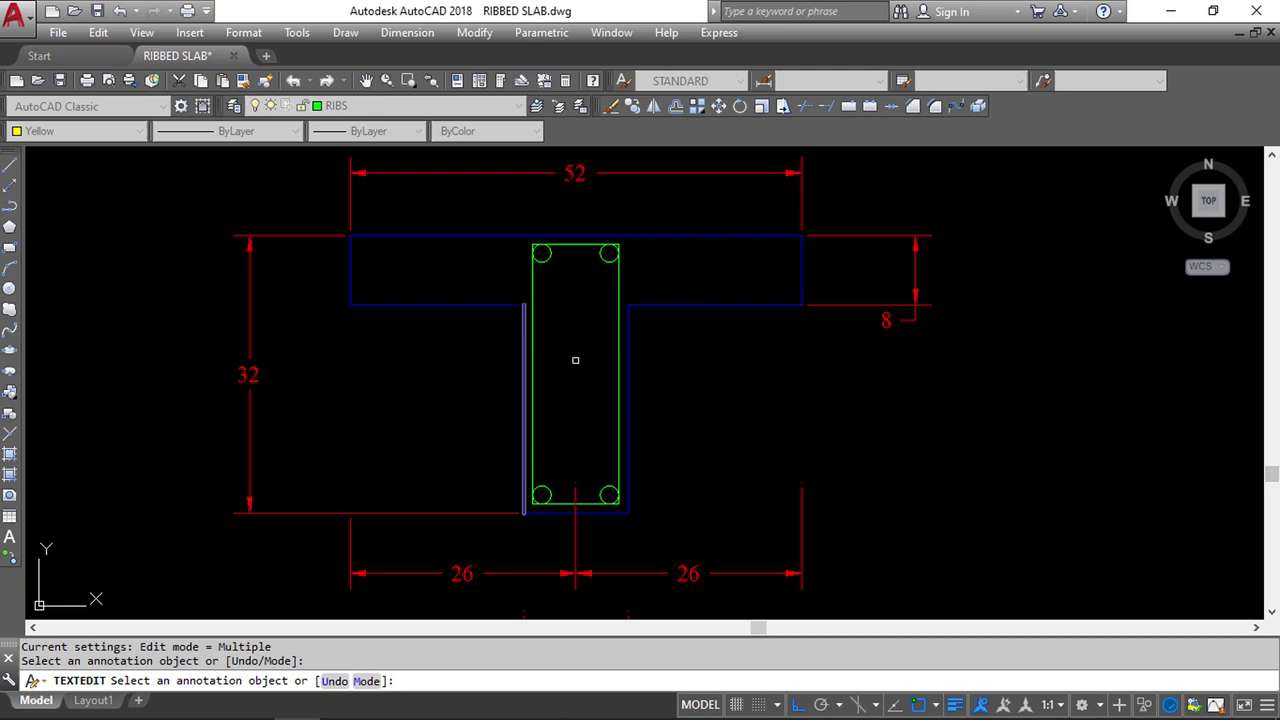
scroll(476, 324, "down", 4)
scroll(496, 343, "down", 5)
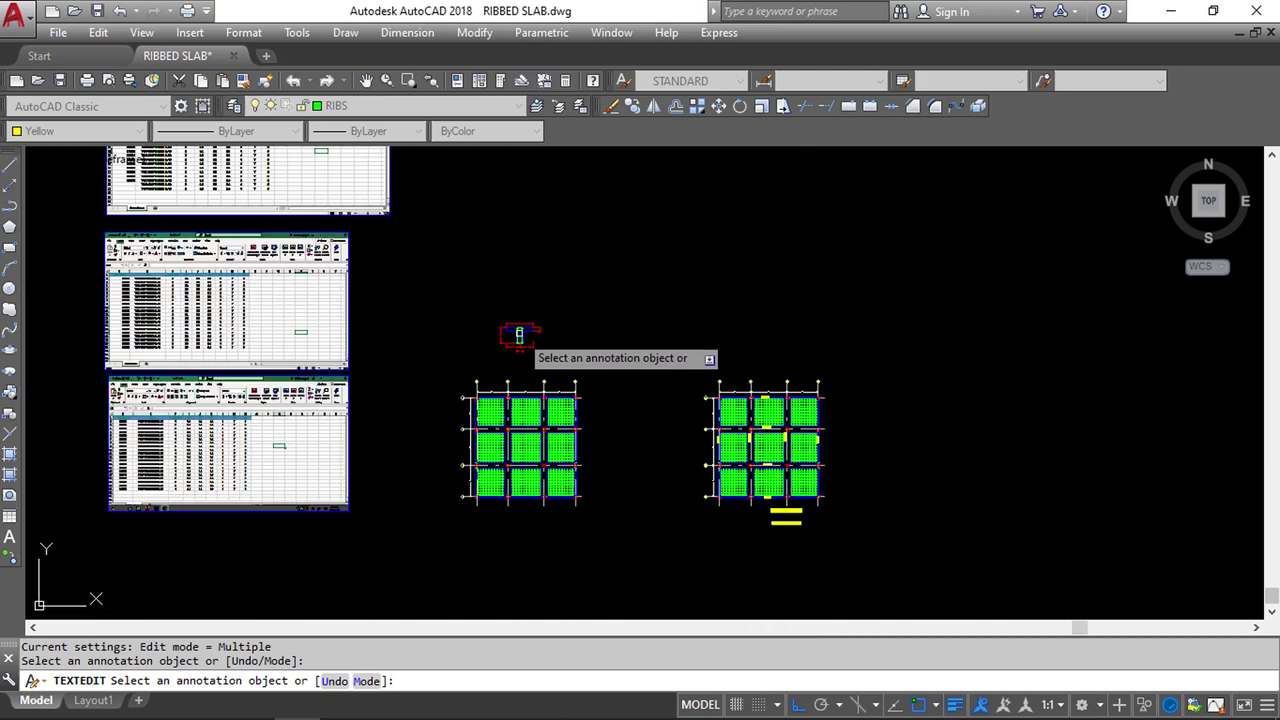
scroll(760, 440, "up", 6)
scroll(736, 481, "up", 5)
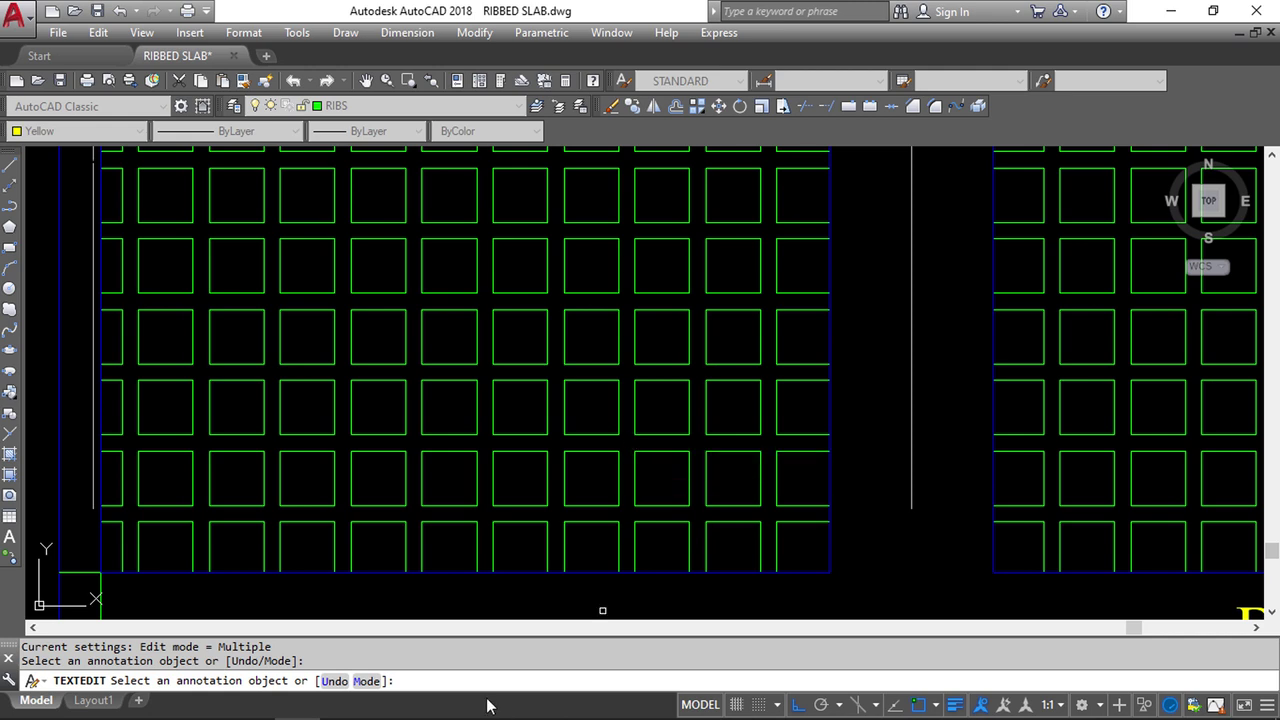
Return to SAFE 2016 and accept the slab property definitions
mouse_move(490, 718)
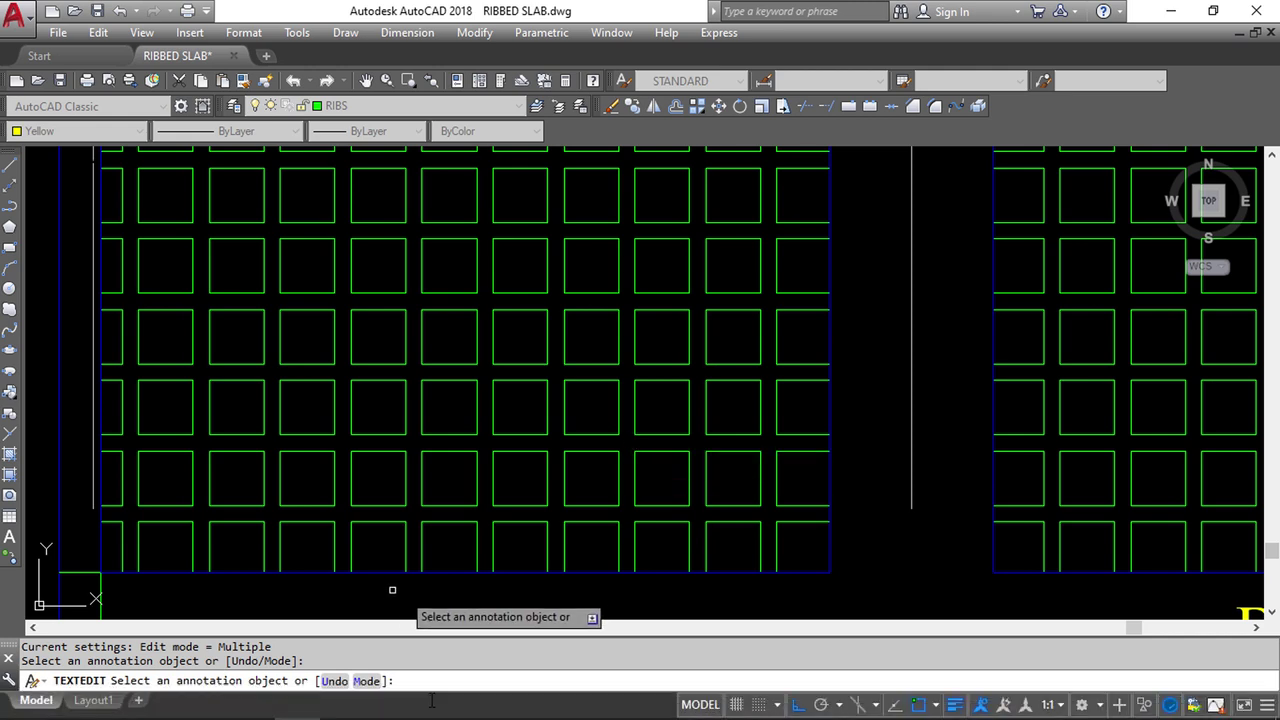
mouse_move(416, 706)
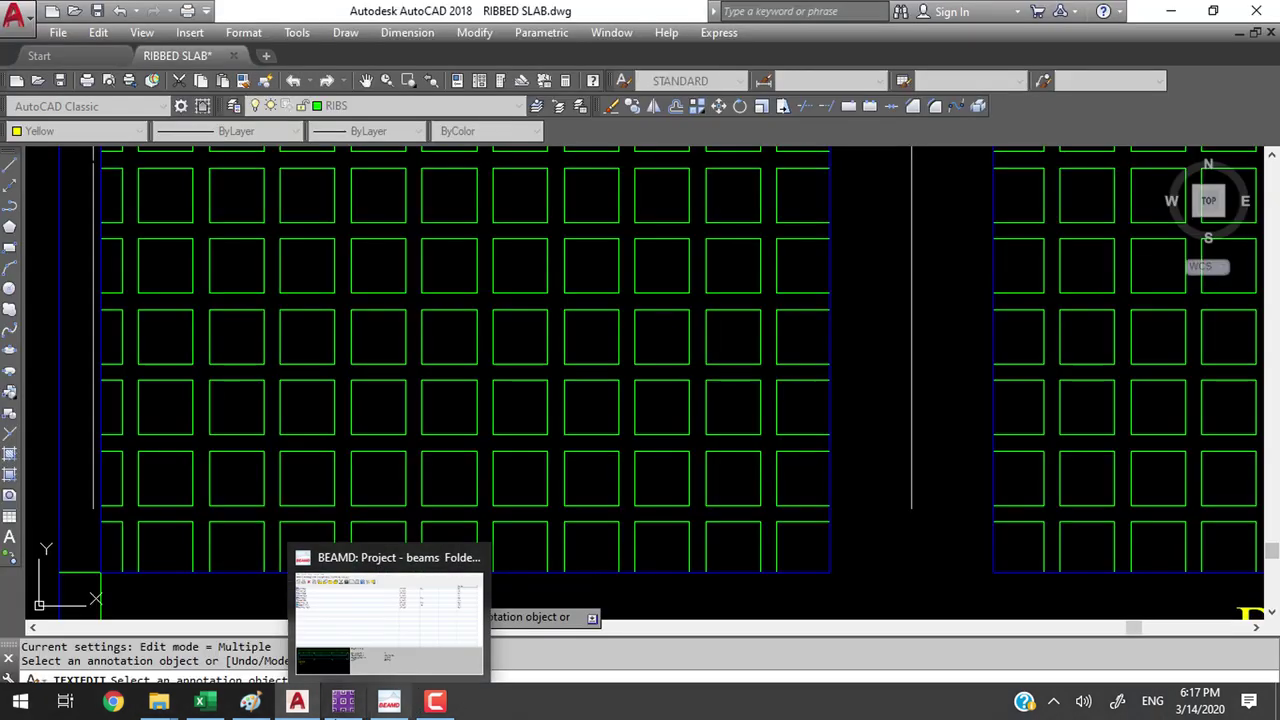
mouse_move(347, 706)
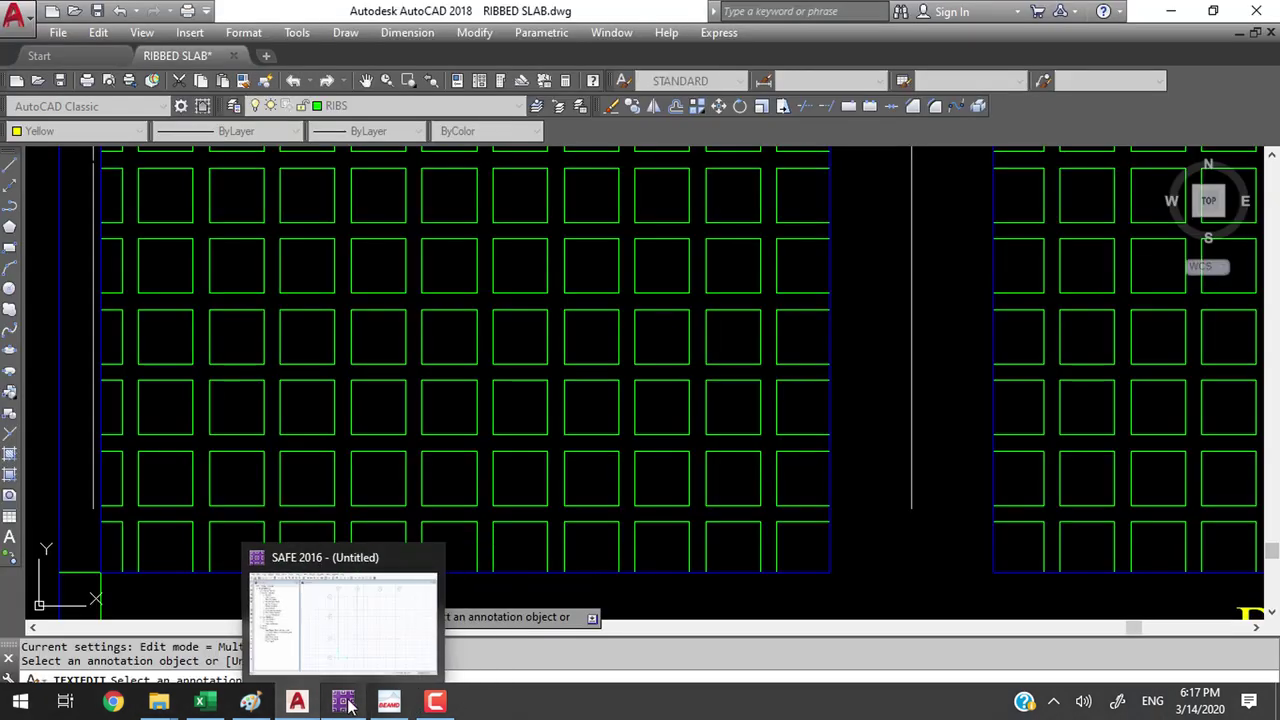
left_click(347, 706)
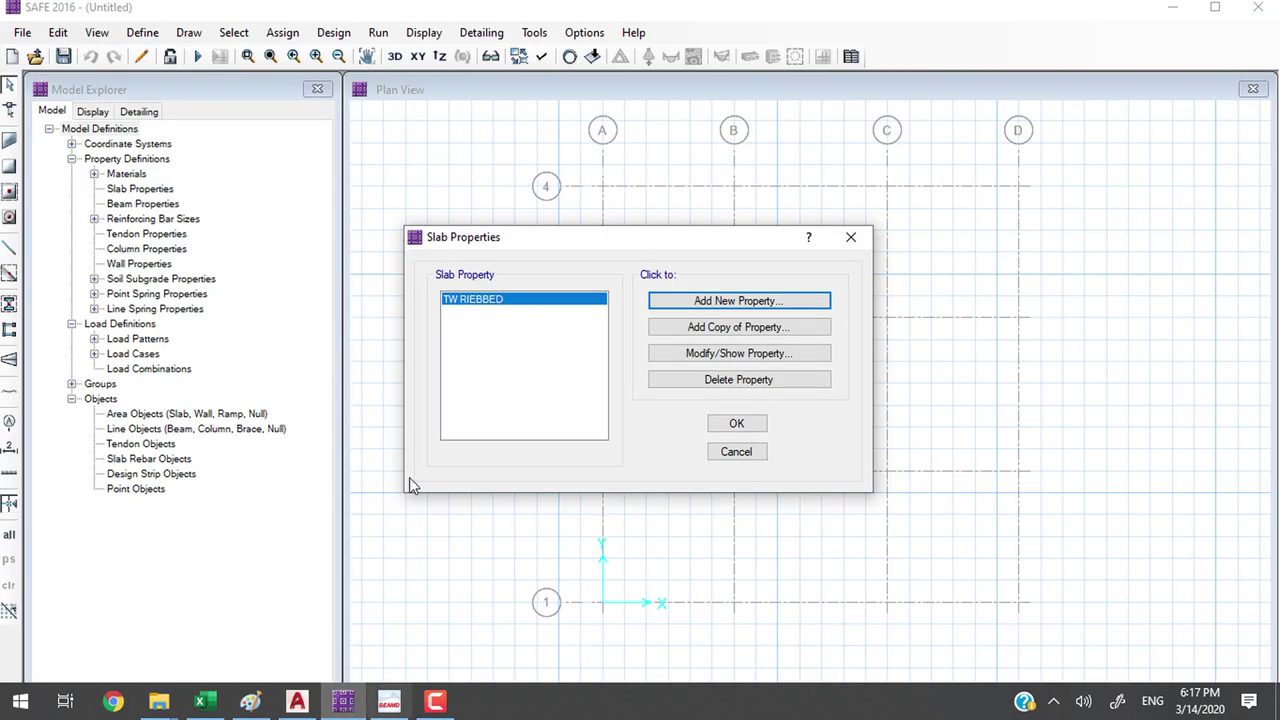
left_click(728, 425)
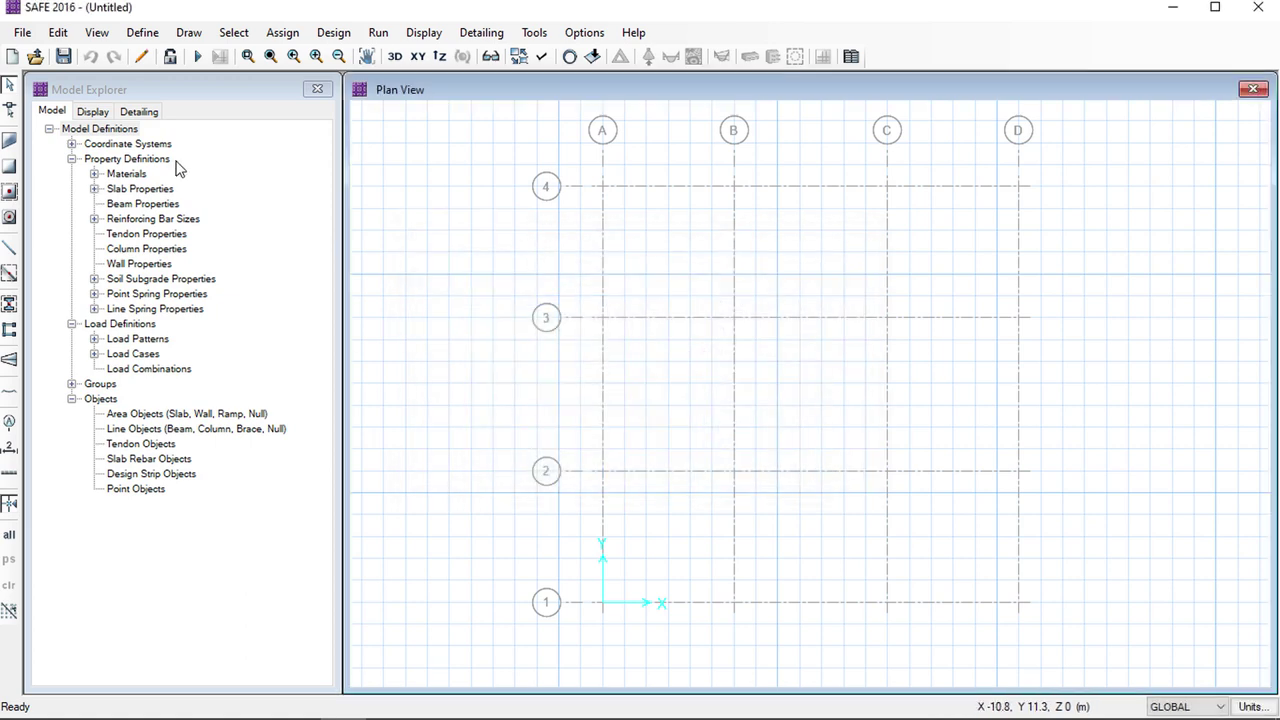
Add a beam property named BEAM30X60 with top and bottom covers to centroid of 60 mm
left_click(142, 32)
left_click(223, 104)
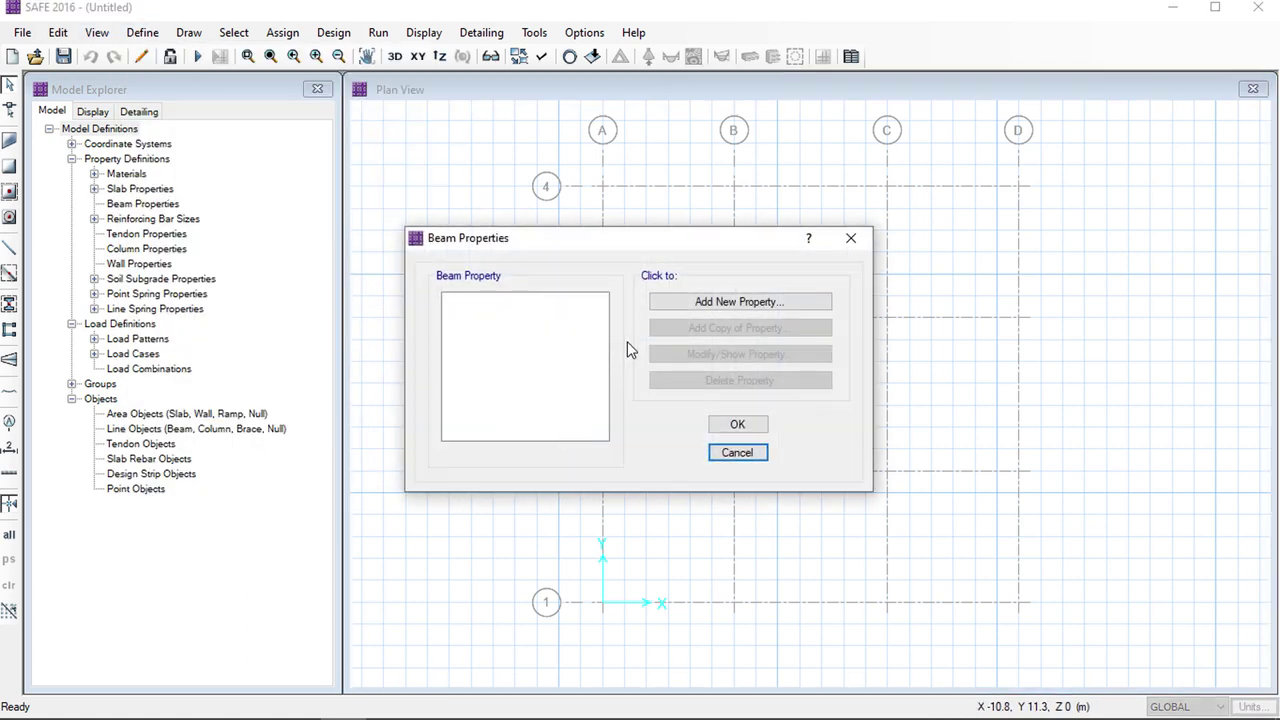
left_click(684, 305)
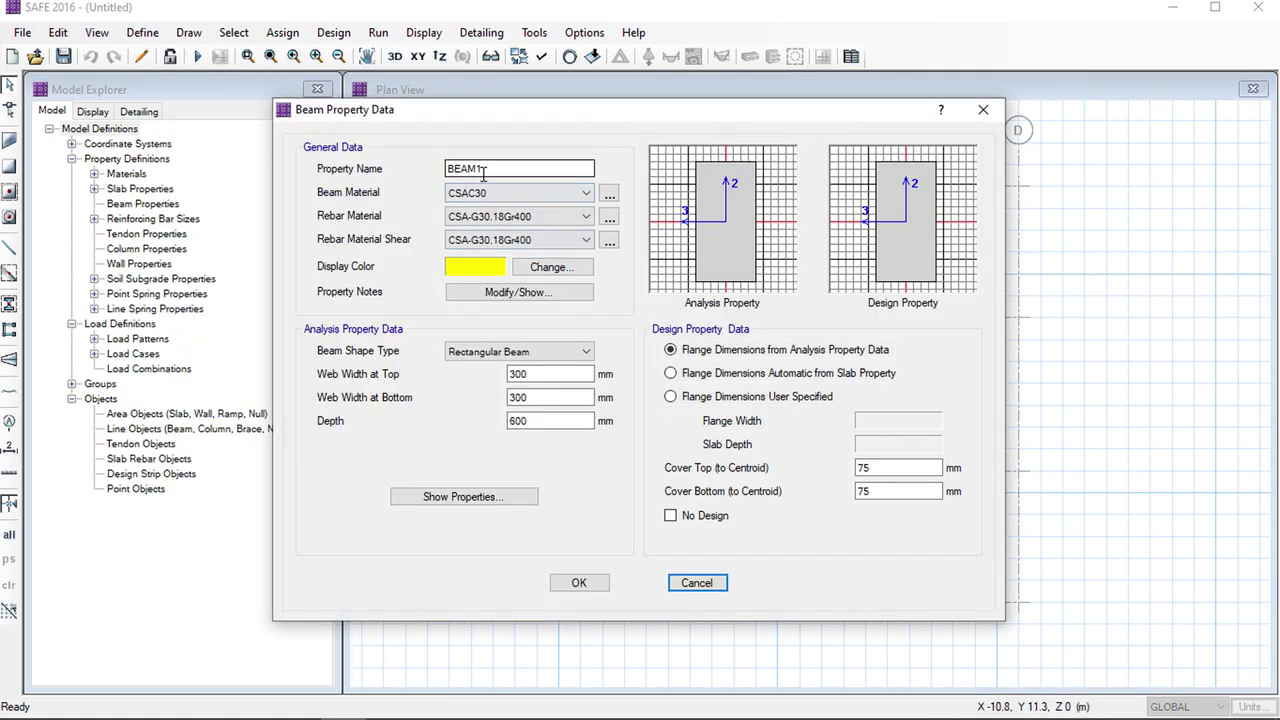
left_click_drag(478, 168, 550, 177)
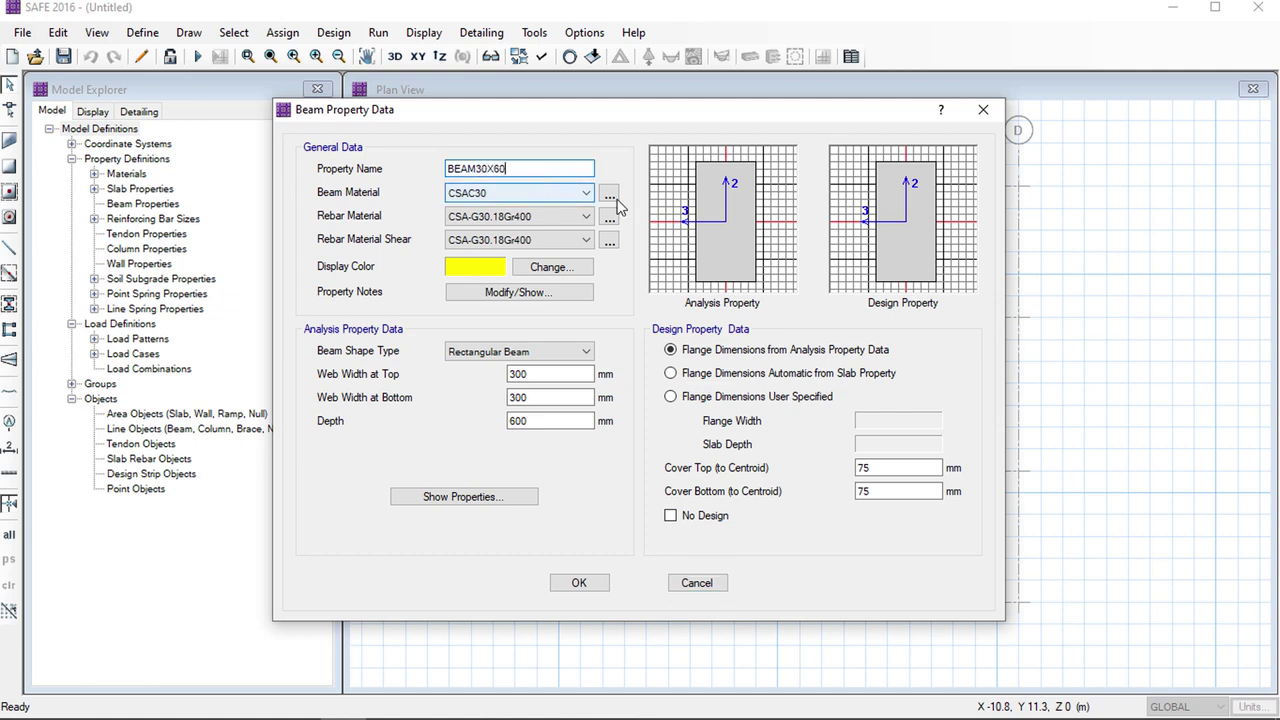
double_click(888, 467)
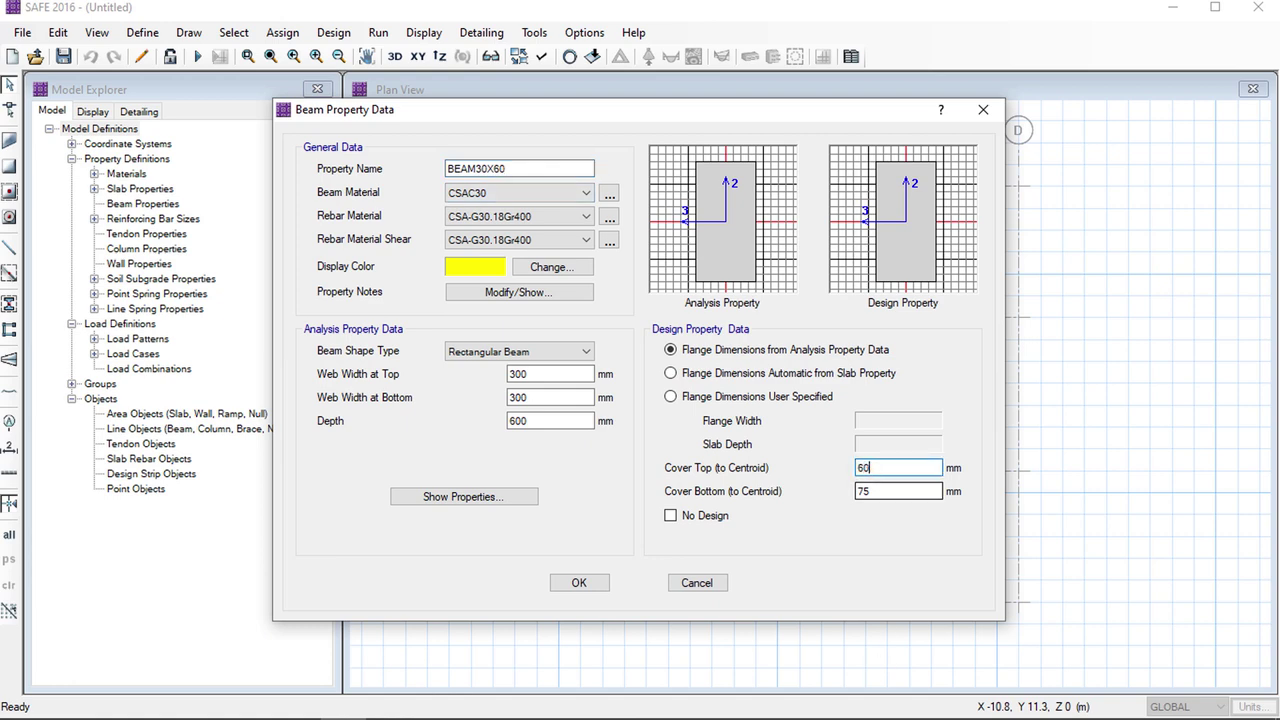
double_click(889, 491)
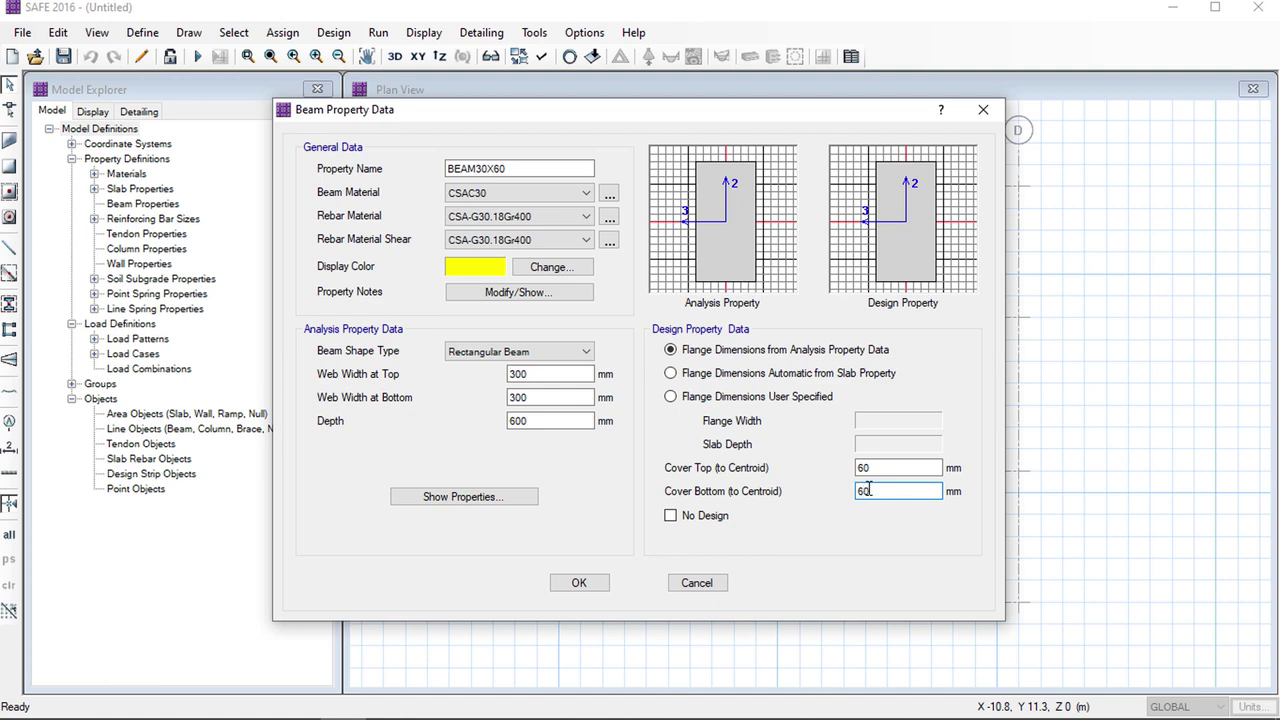
left_click(580, 583)
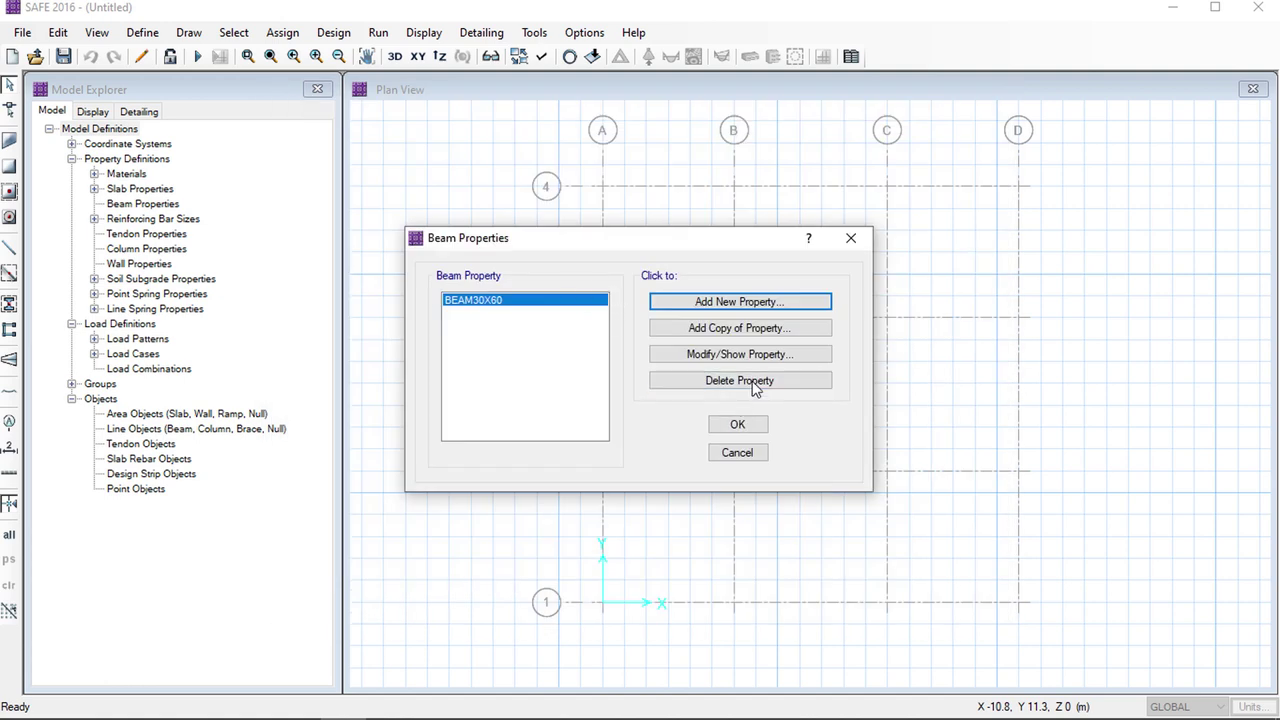
Copy the BEAM30X60 property as BEAM120X32, set both web widths to 1200 mm, adjust its depth, and accept the beam definitions
left_click(730, 333)
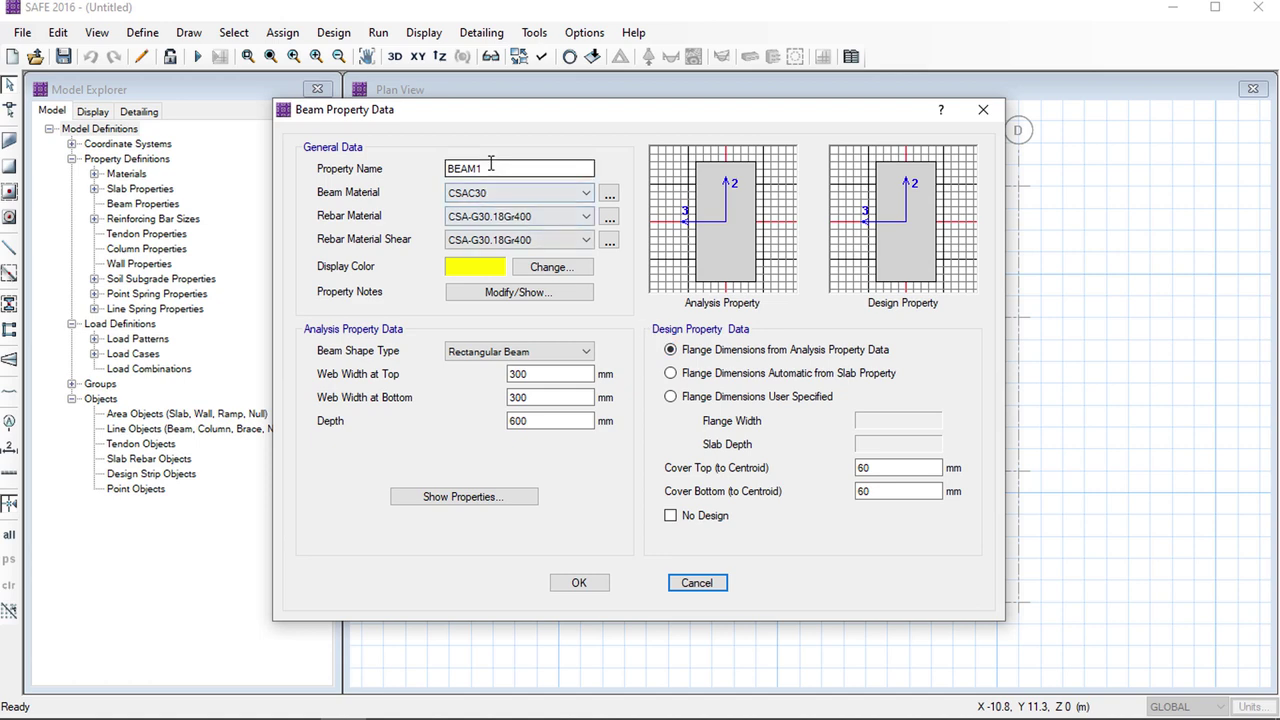
left_click(476, 168)
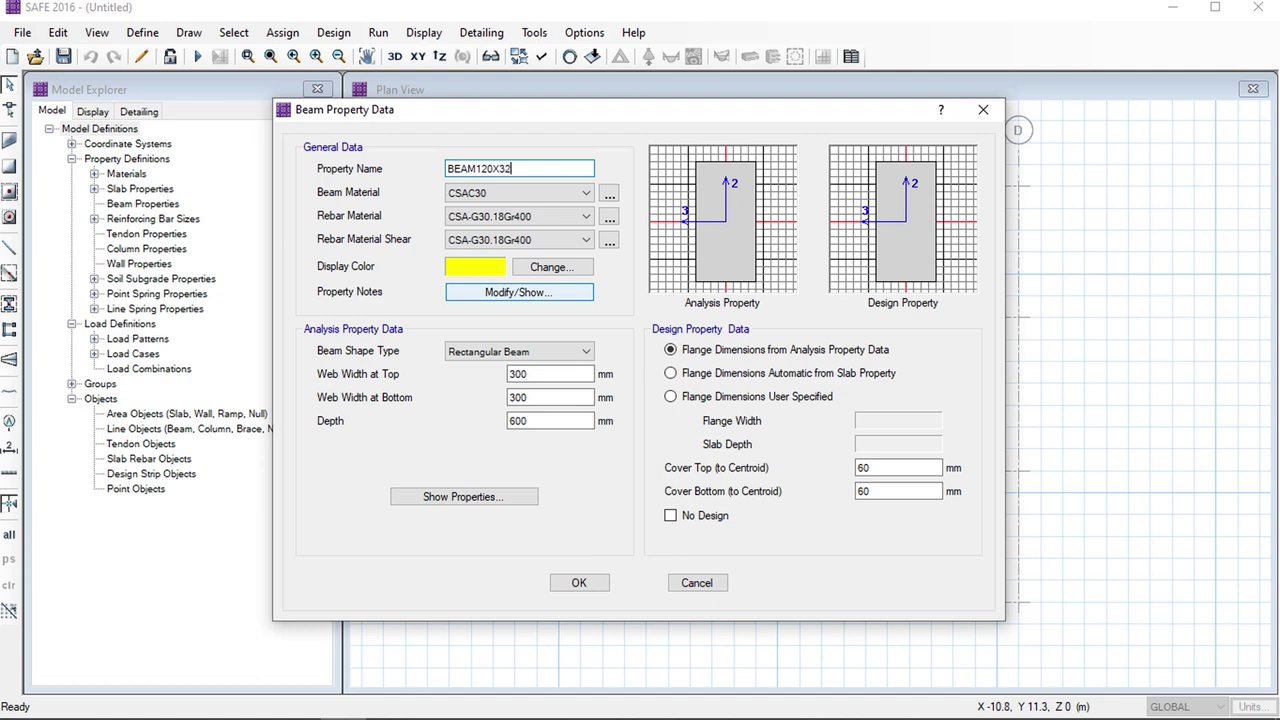
double_click(561, 373)
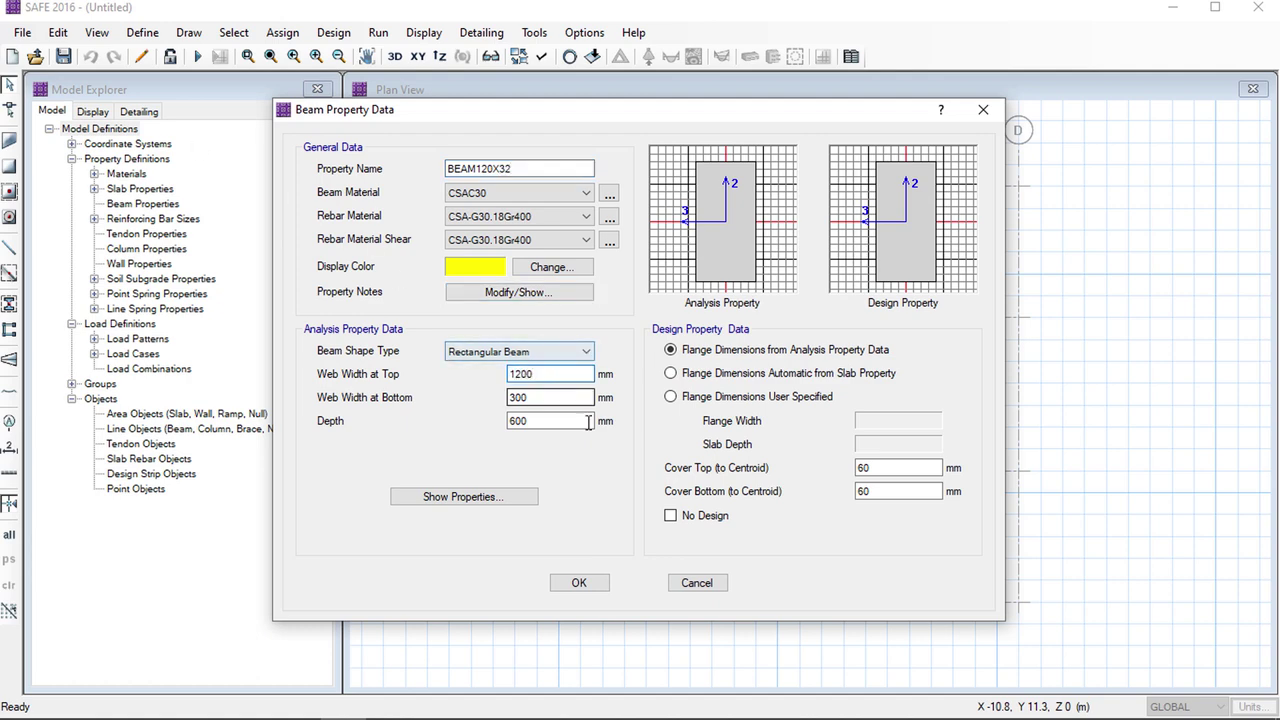
double_click(546, 400)
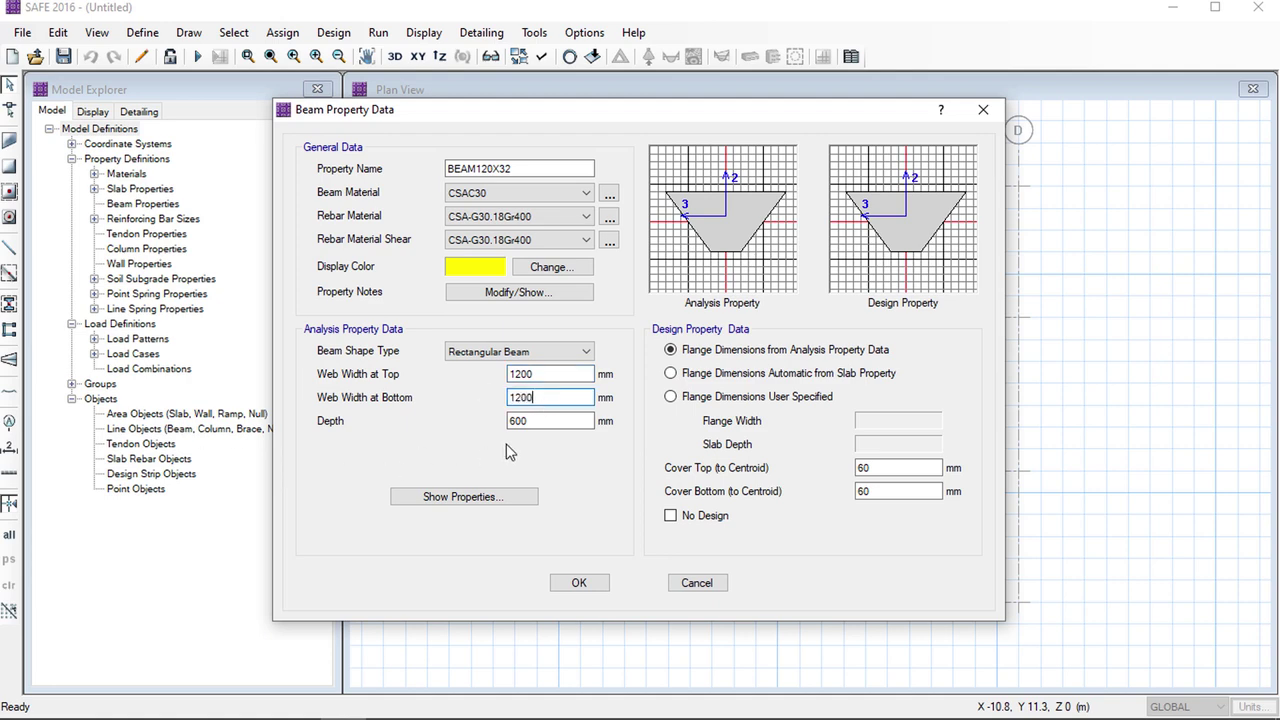
double_click(554, 420)
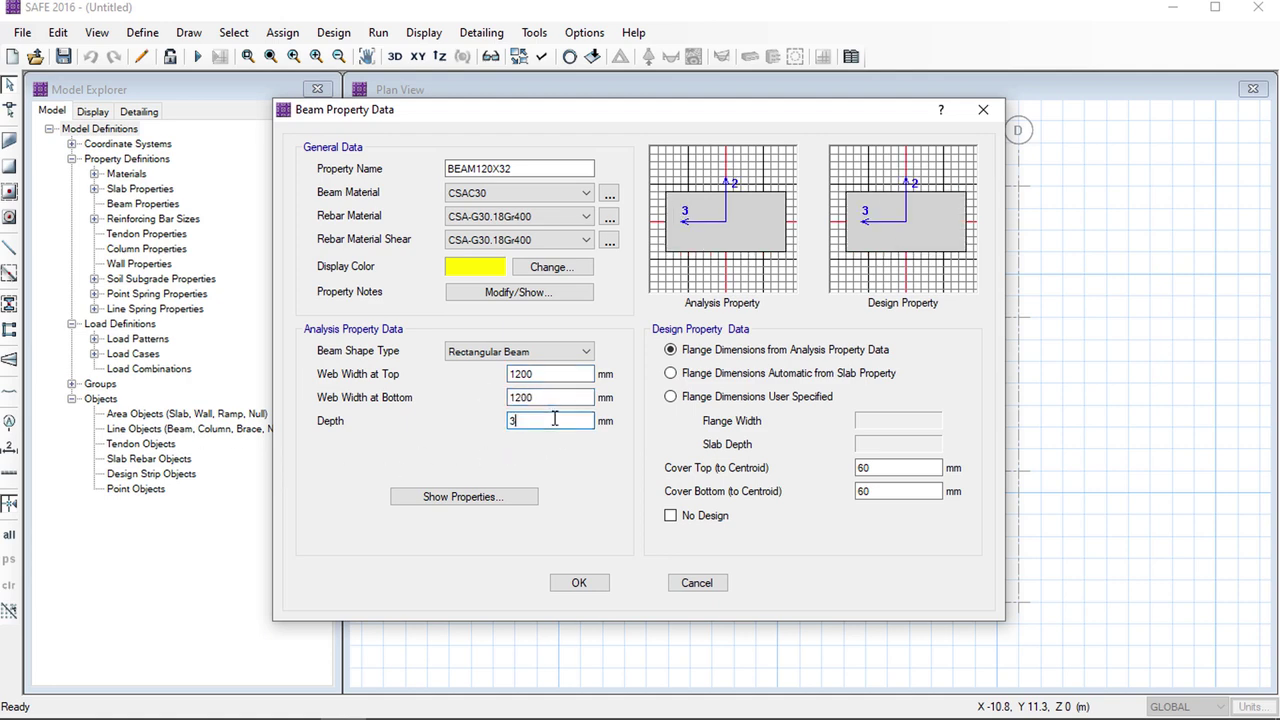
left_click(577, 585)
left_click(740, 427)
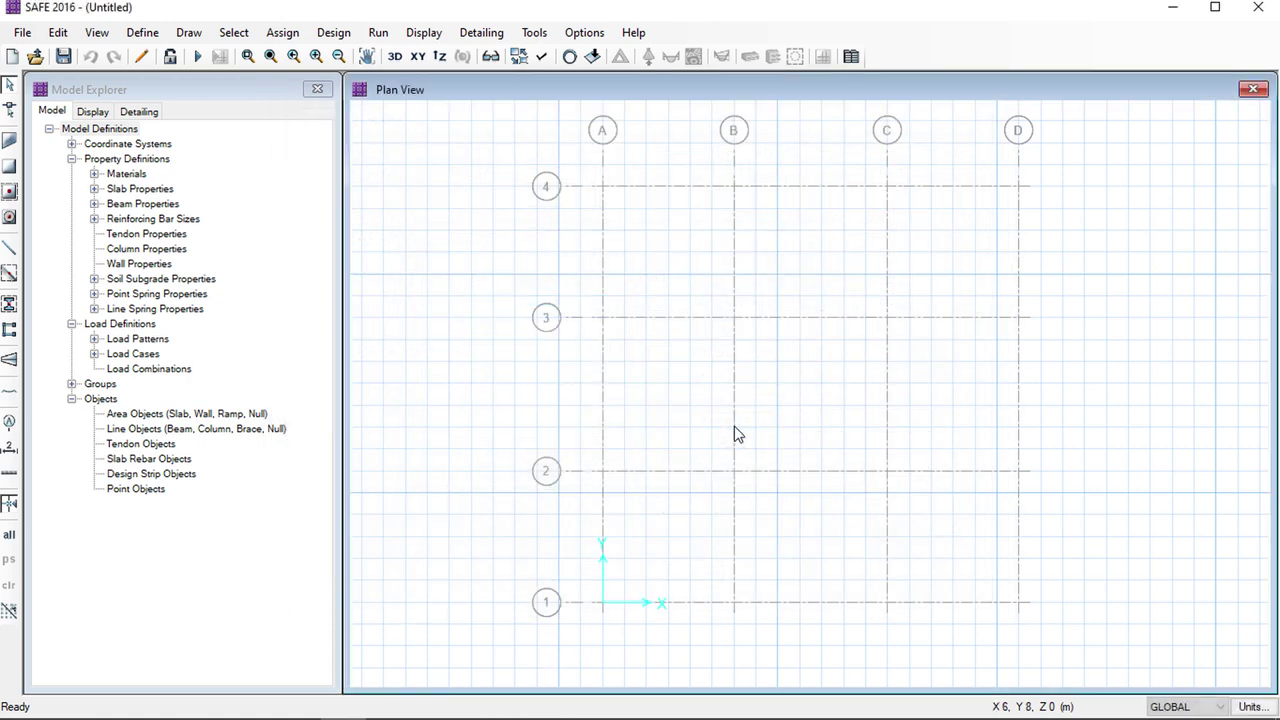
Define a rectangular 500 by 500 mm column property that includes an automatic rigid zone area over the column
left_click(142, 32)
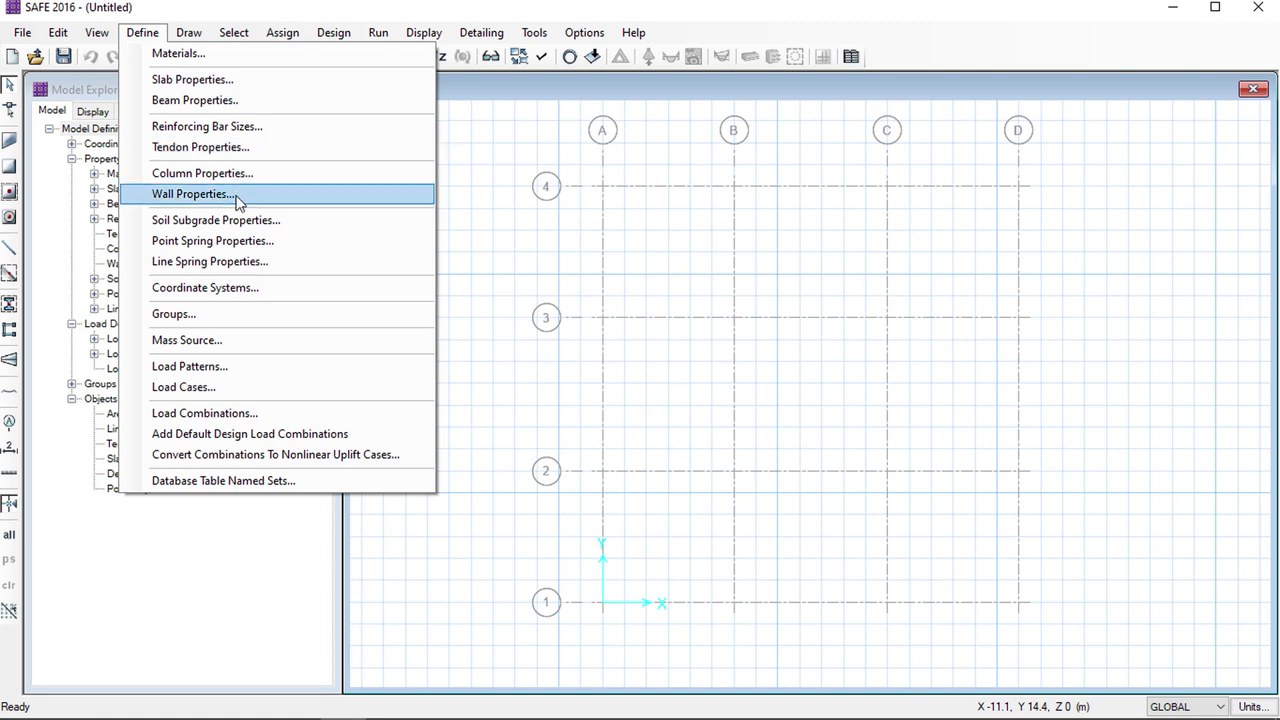
left_click(214, 174)
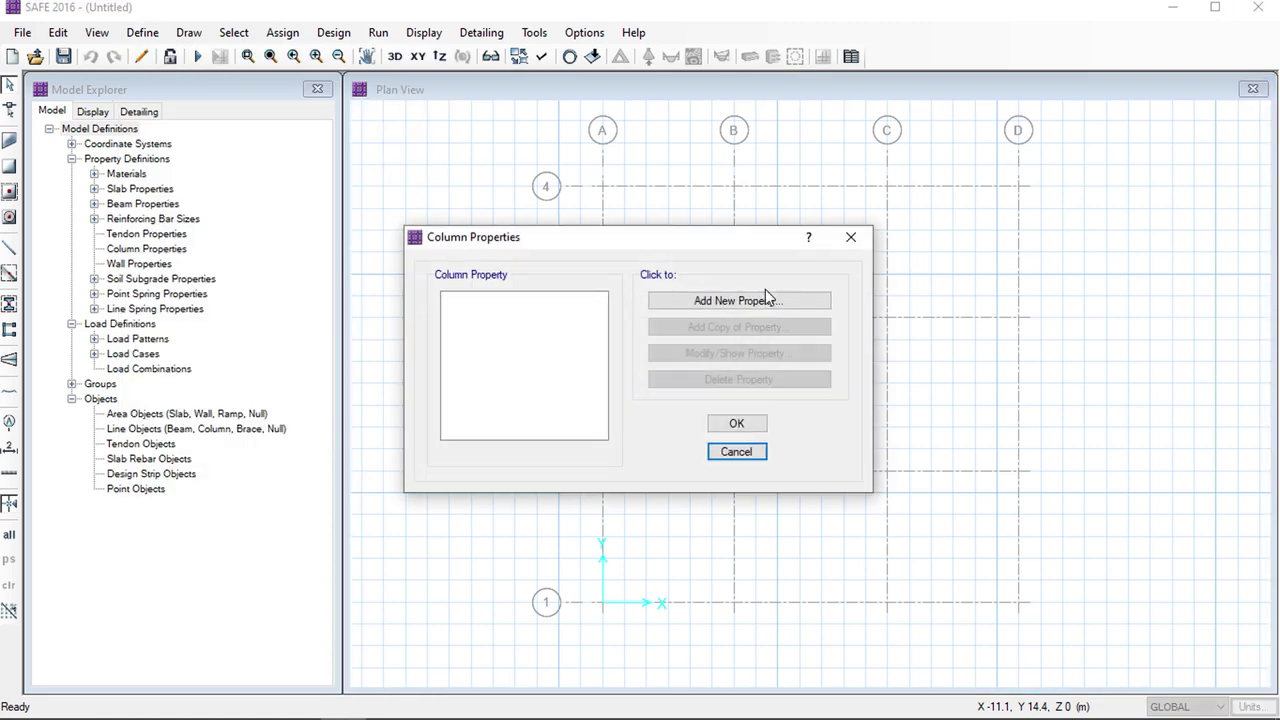
left_click(767, 299)
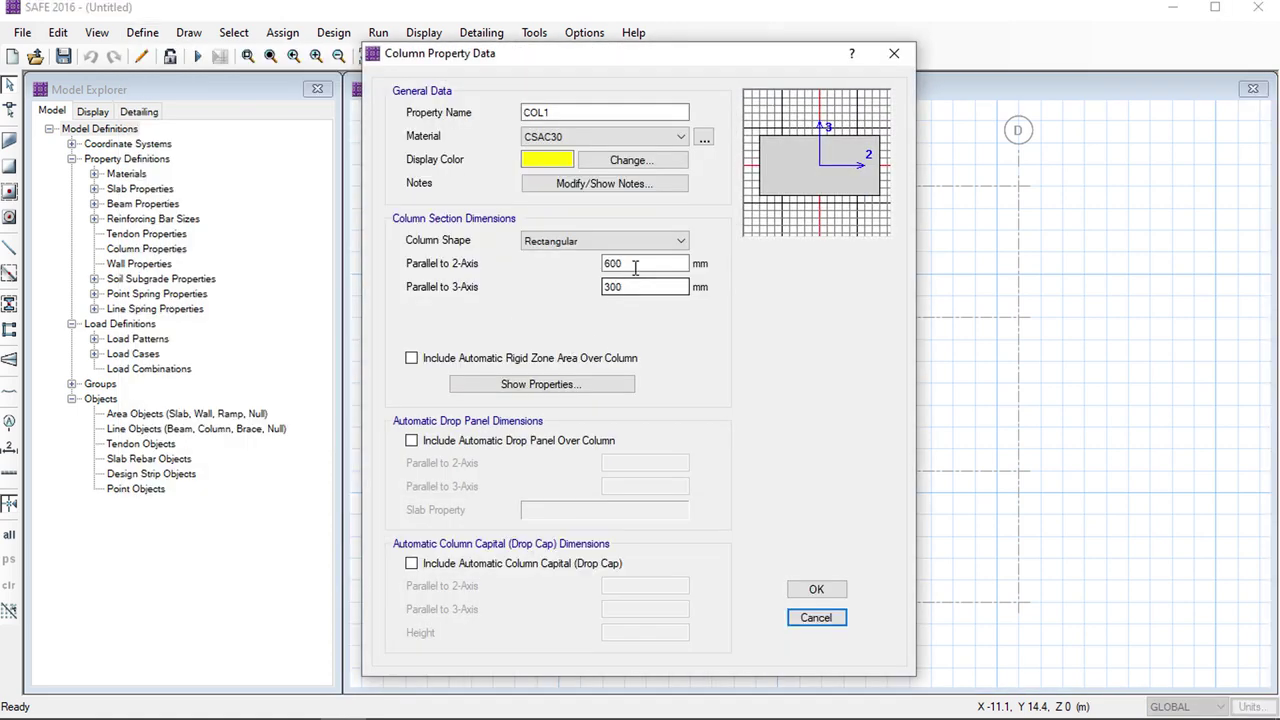
double_click(637, 264)
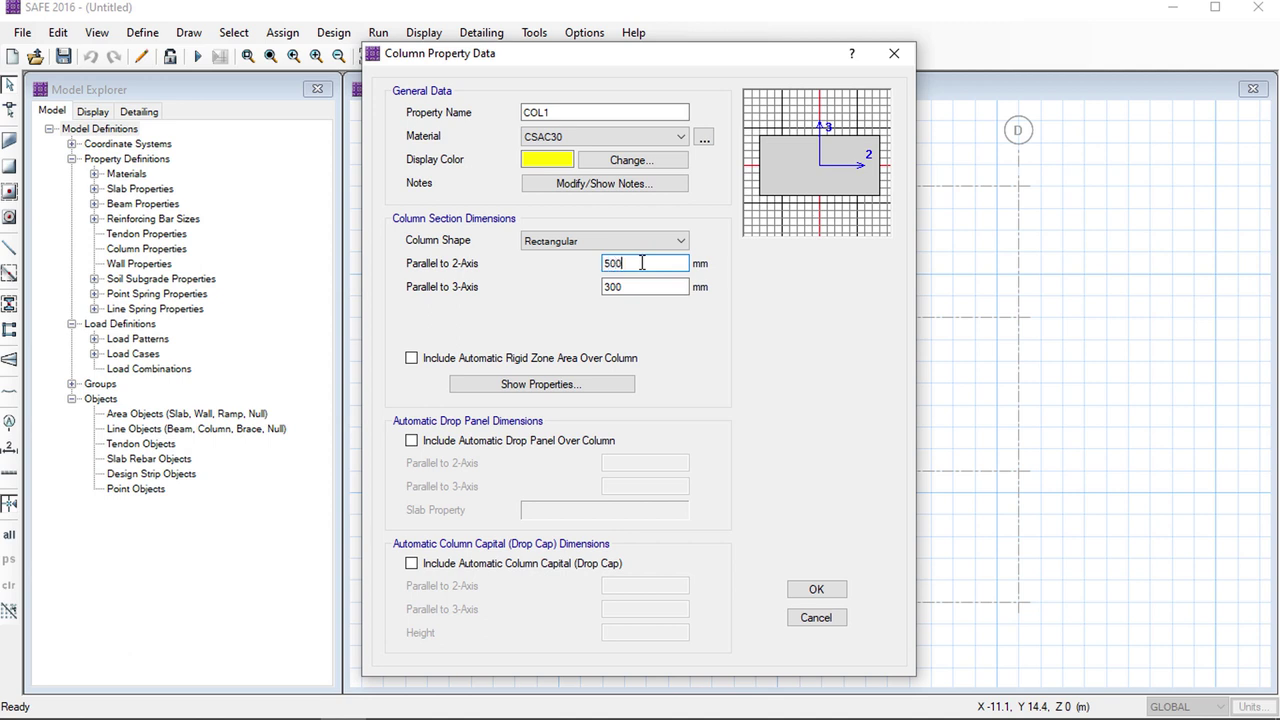
double_click(623, 289)
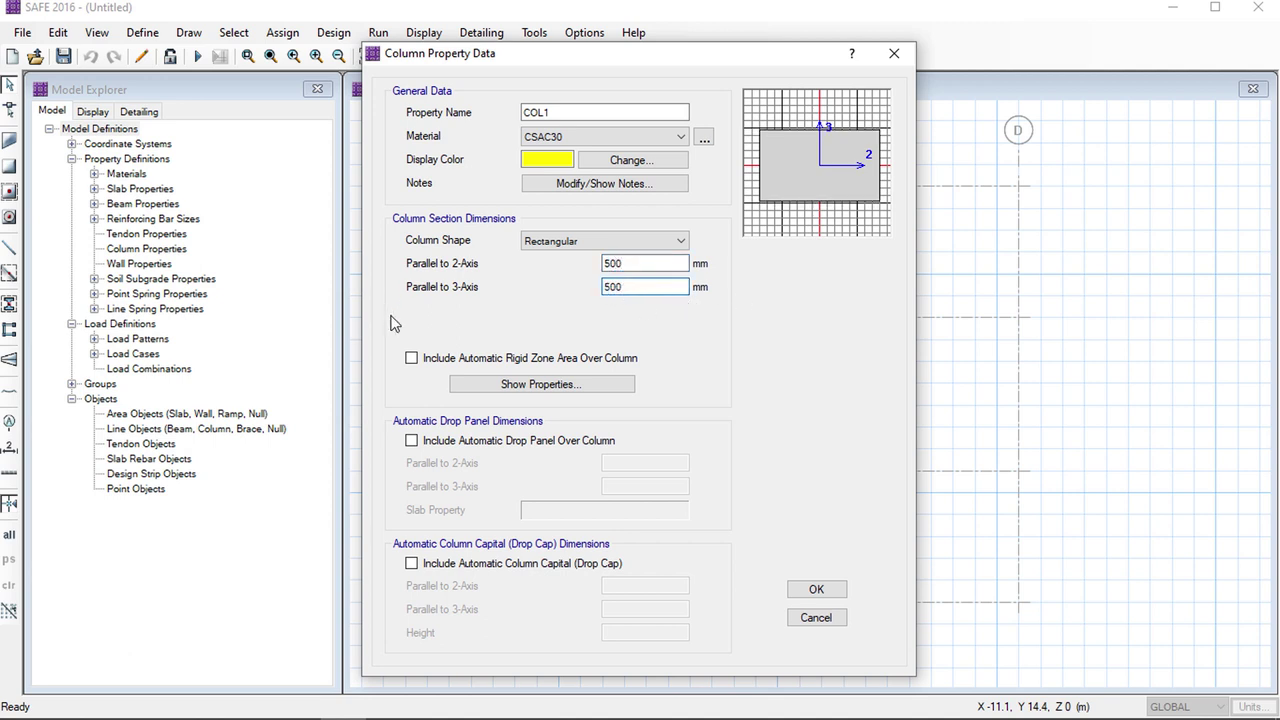
left_click(438, 360)
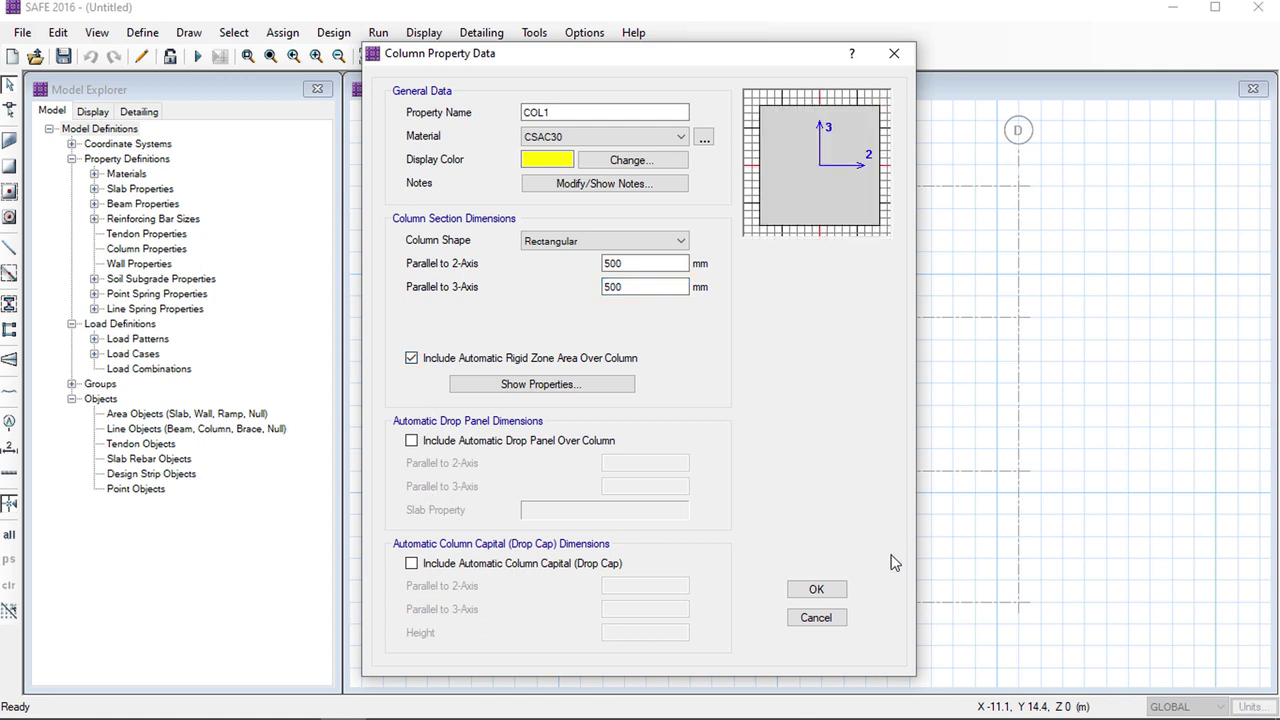
left_click(810, 590)
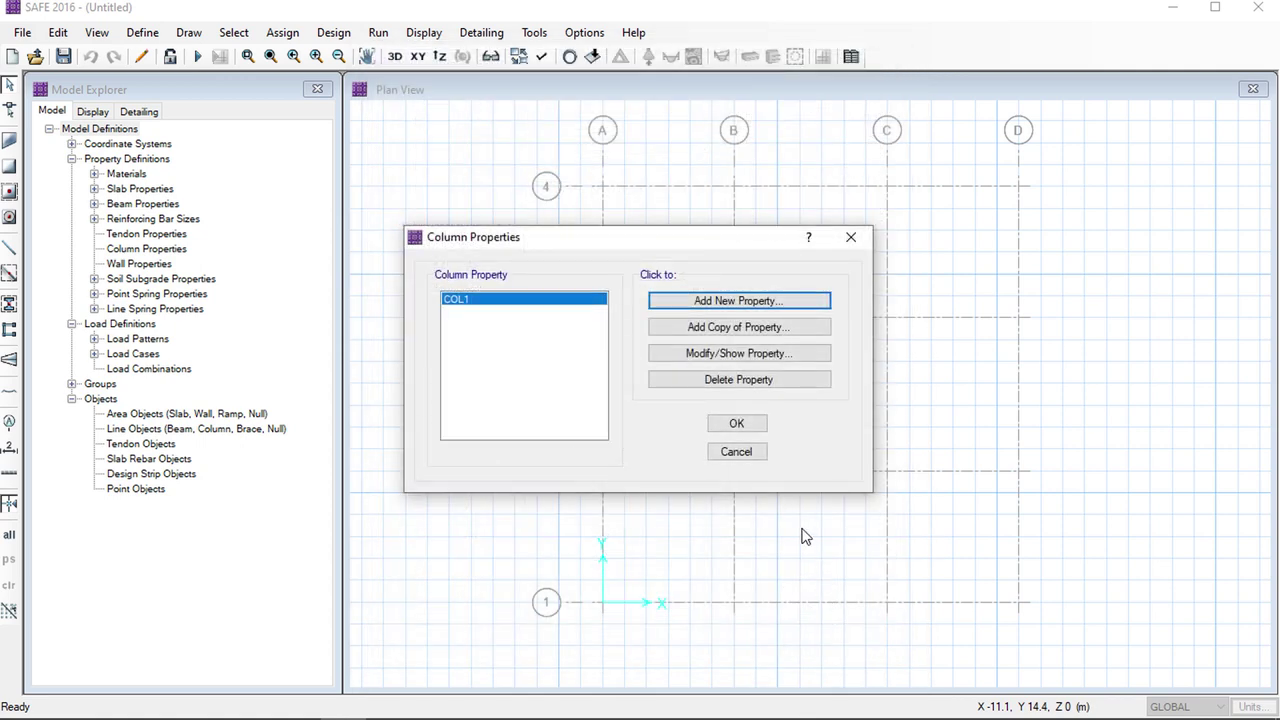
left_click(733, 426)
Draw columns at all intersections of grid lines A to D and 1 to 4
left_click(9, 330)
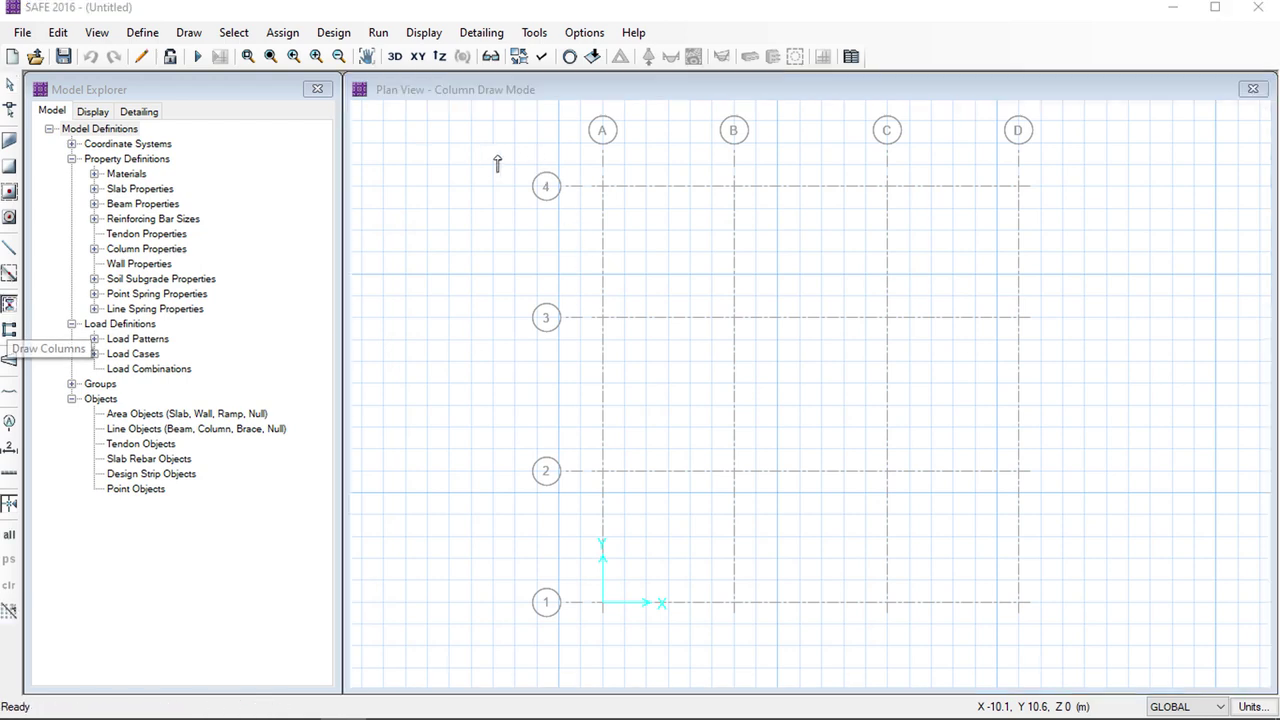
mouse_move(491, 156)
left_mouse_down()
mouse_move(800, 543)
mouse_move(1095, 637)
left_mouse_up()
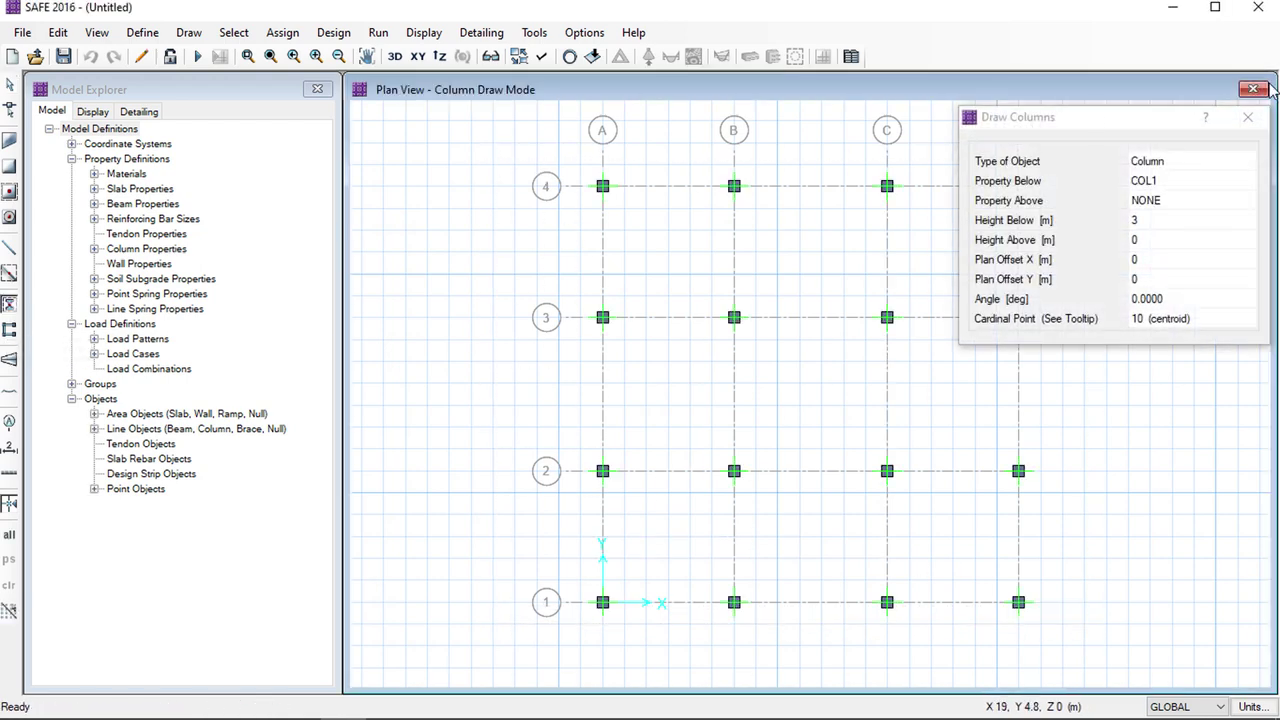
Select all the columns and release torsion at their ends and both Moment 22 and Moment 33 at their starts and ends
left_click(1248, 117)
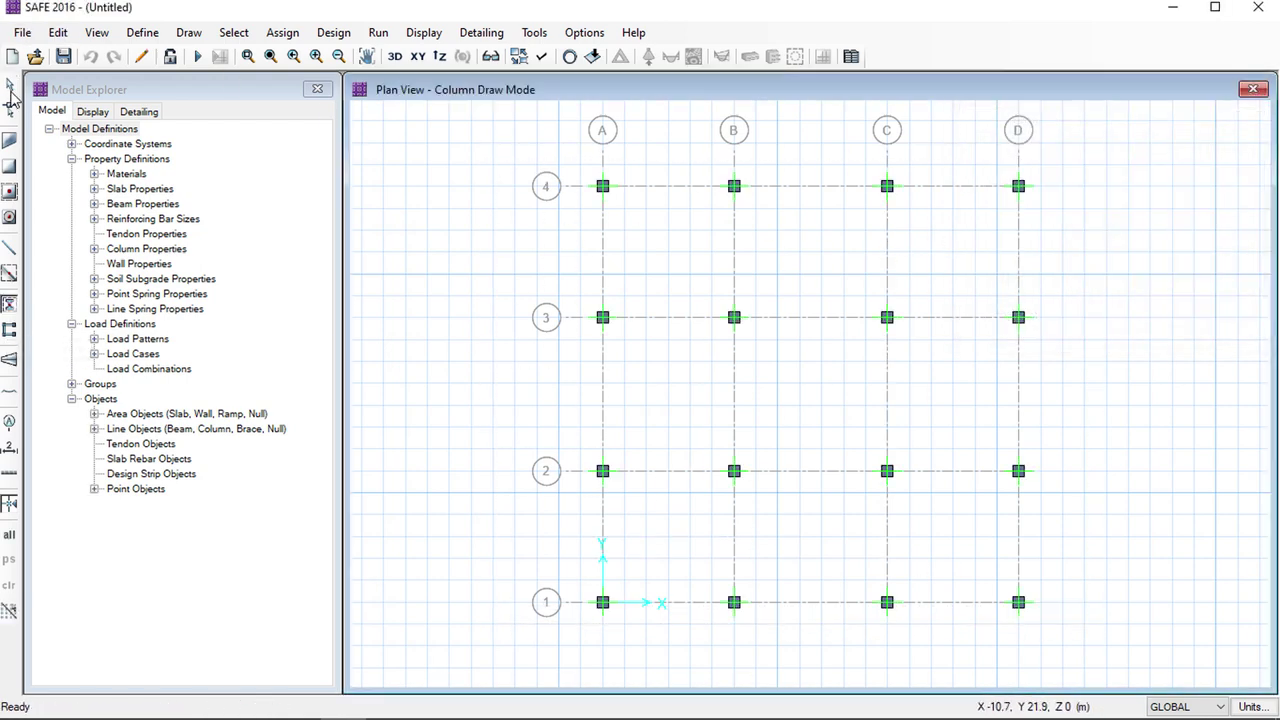
left_click_drag(473, 137, 1125, 676)
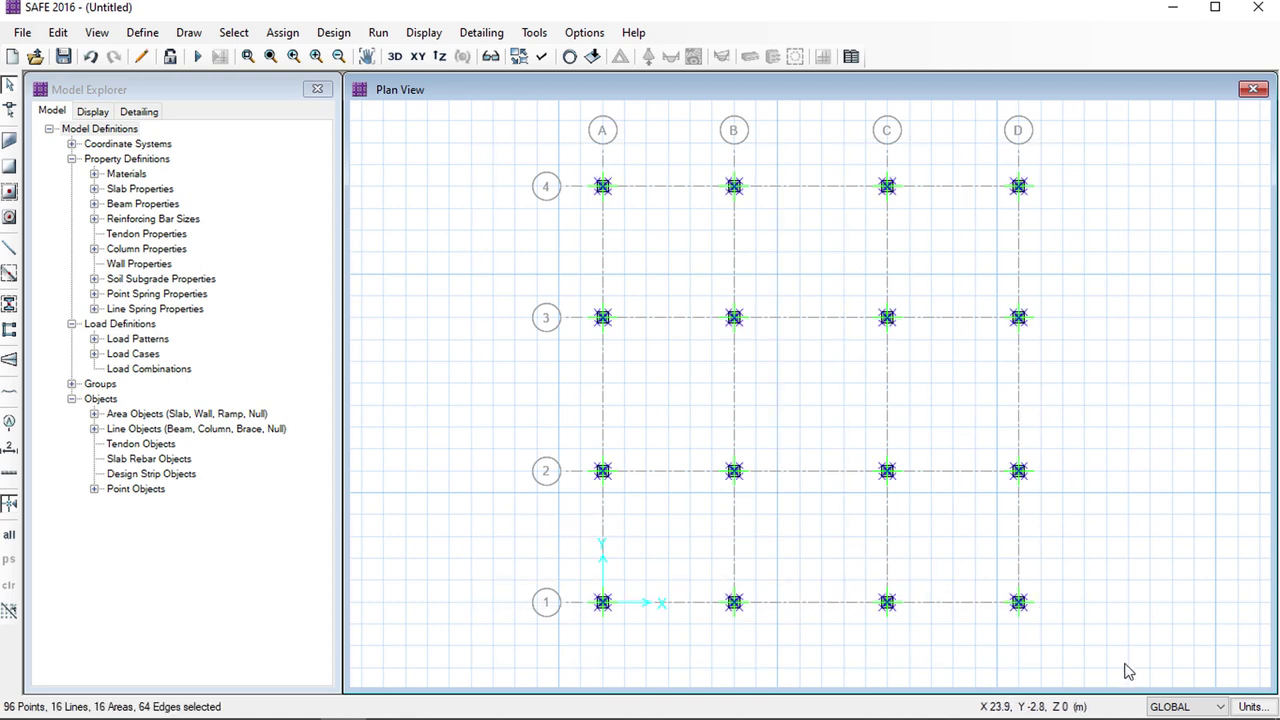
left_click(282, 32)
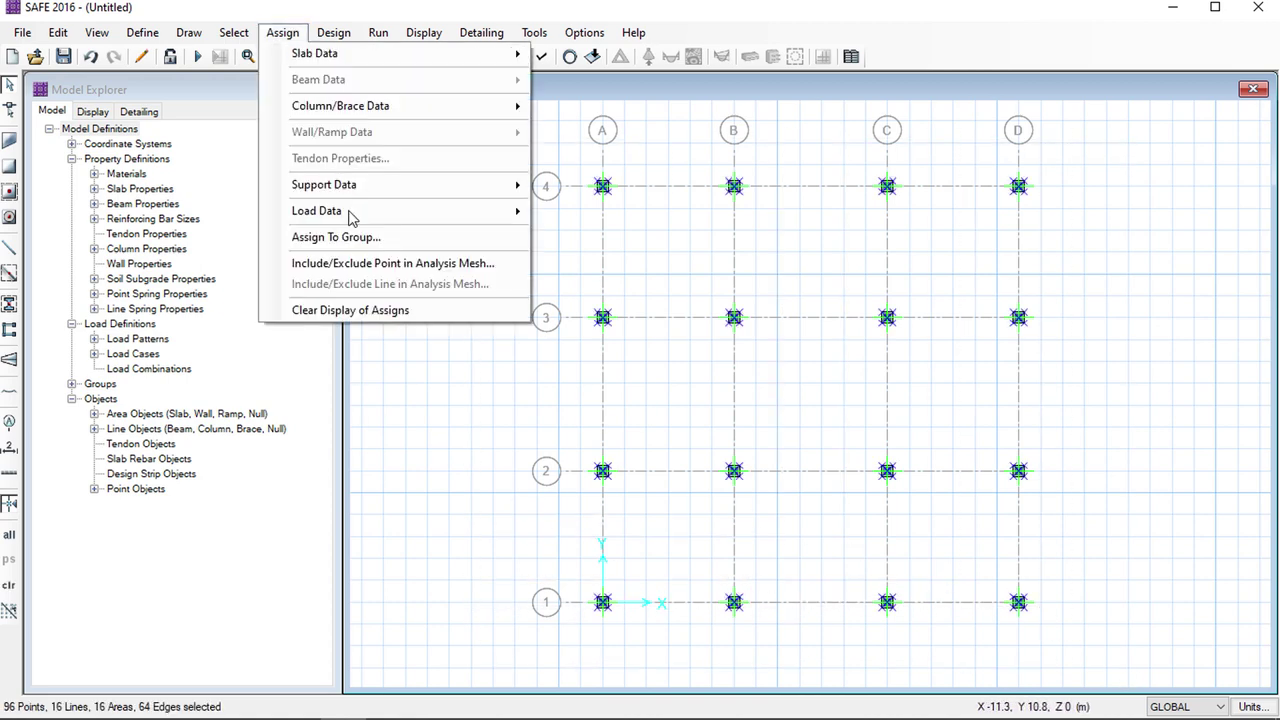
mouse_move(449, 106)
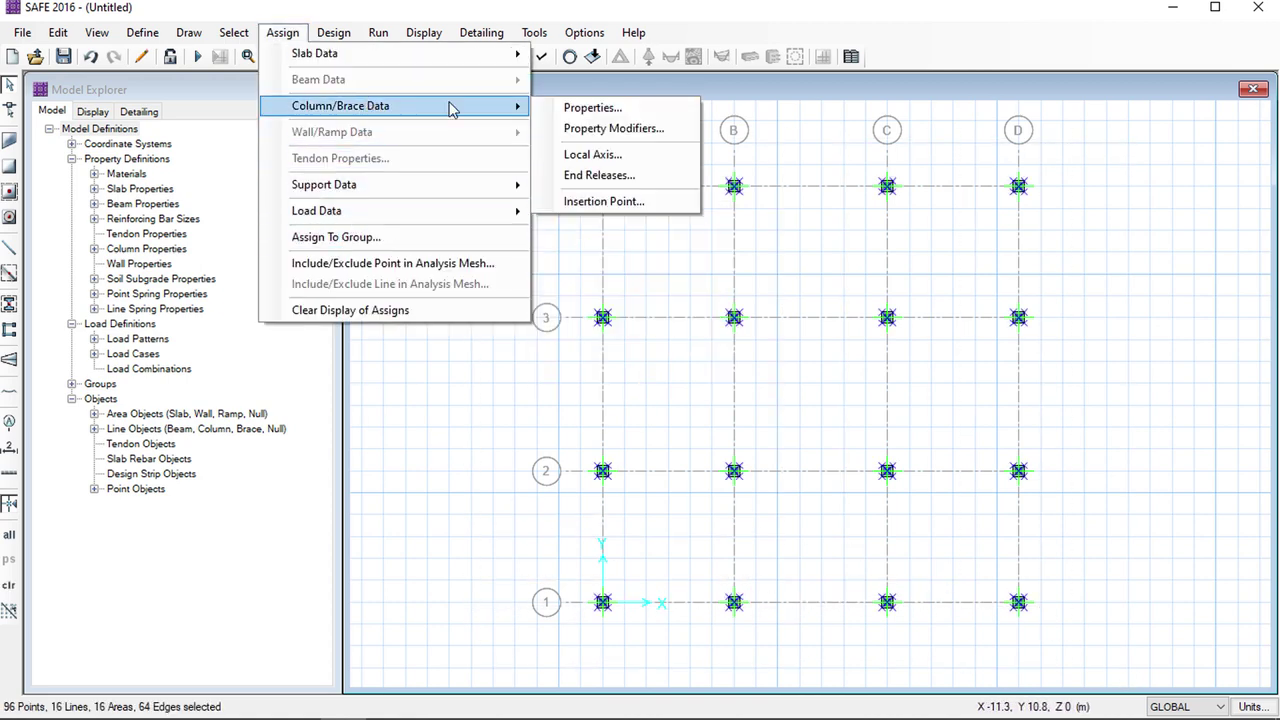
left_click(672, 174)
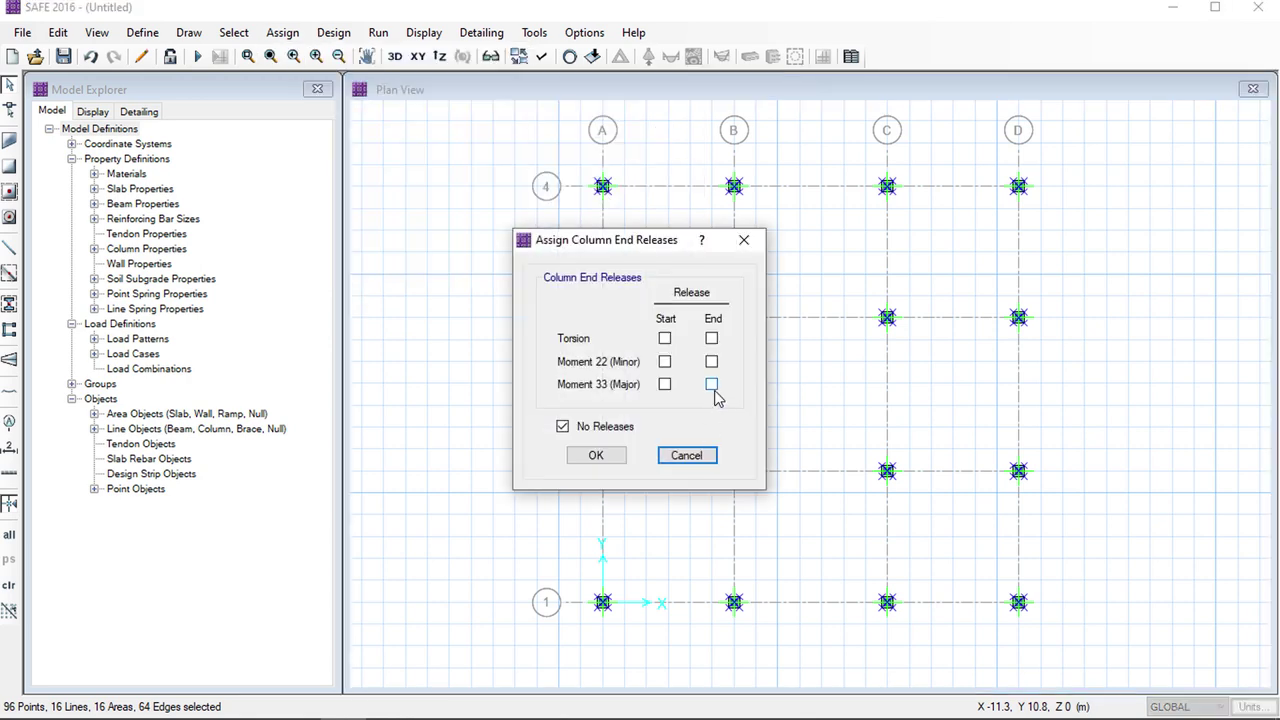
left_click(711, 384)
left_click(711, 361)
left_click(711, 338)
left_click(665, 384)
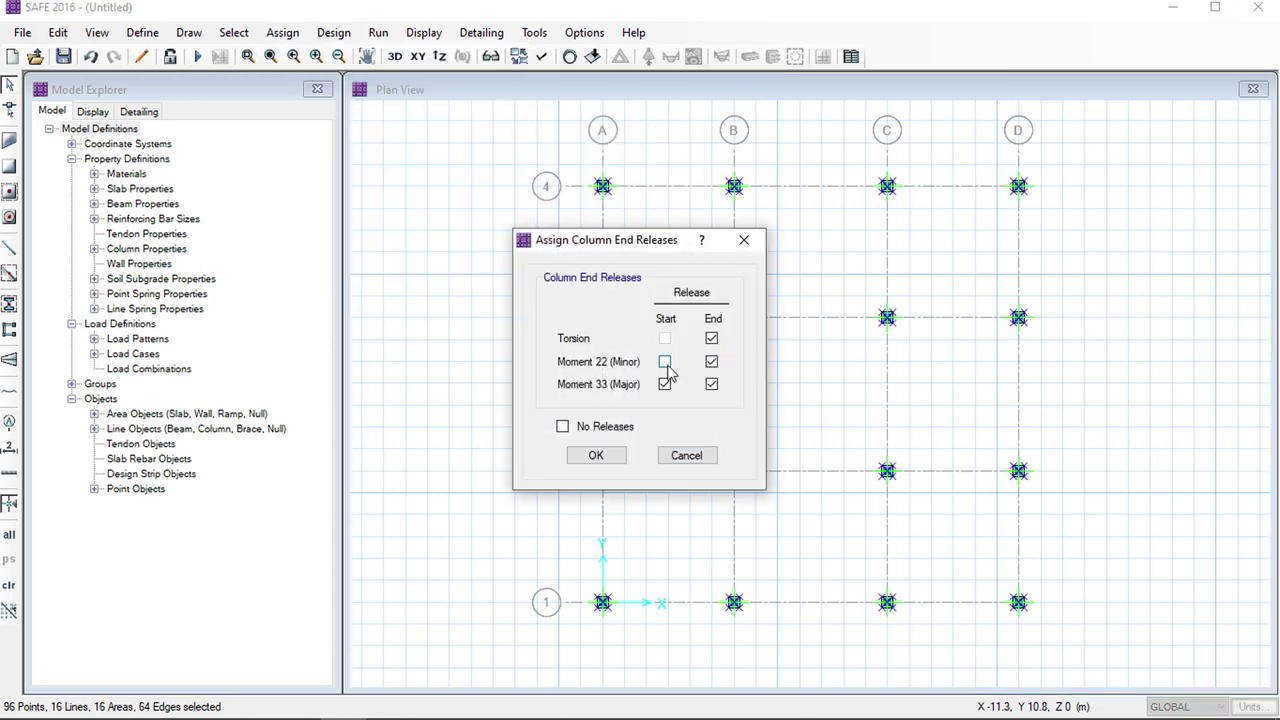
left_click(665, 362)
left_click(612, 453)
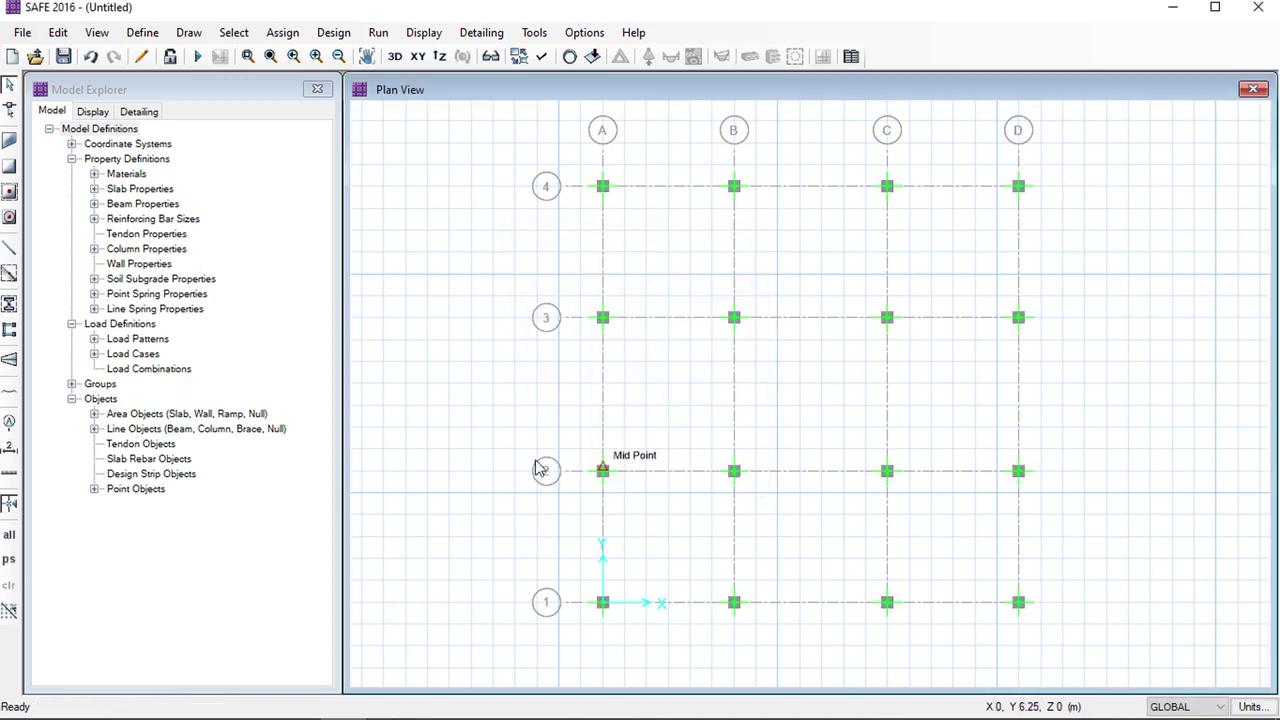
Draw a rectangular slab with the TW RIEBBED property from grid intersection A-4 to D-1
key("r")
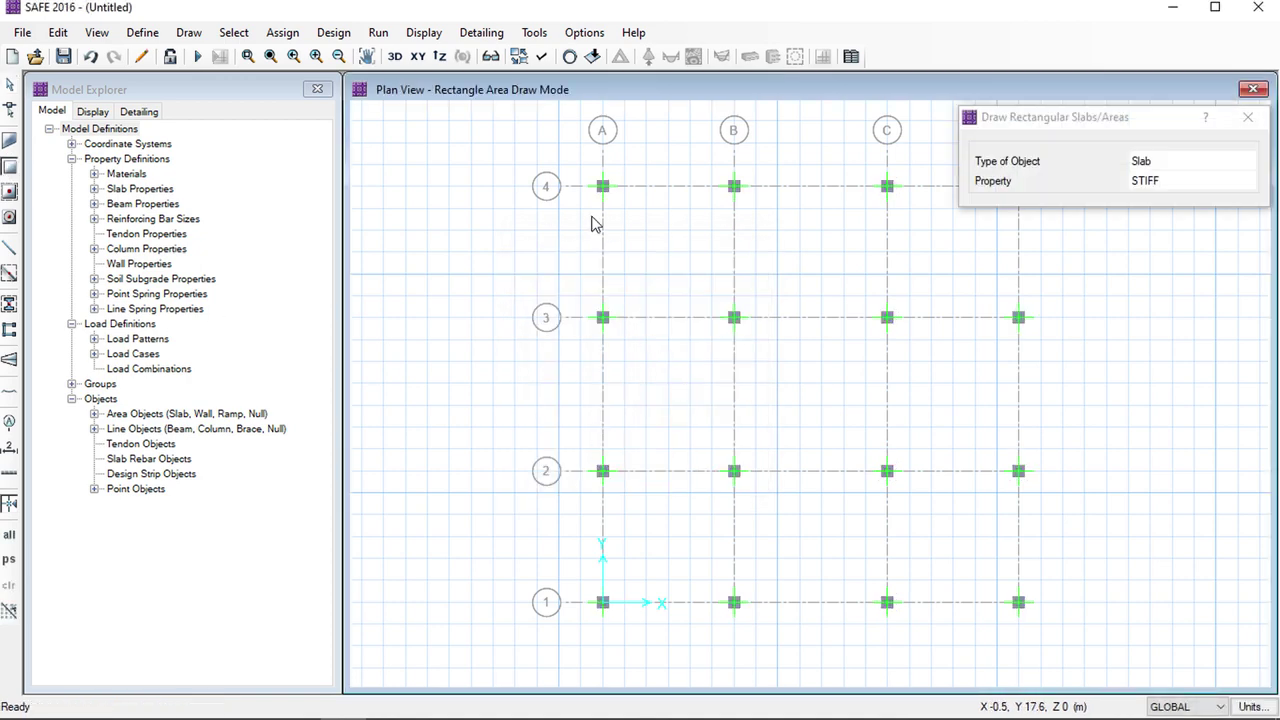
left_click(1153, 181)
left_click(1153, 181)
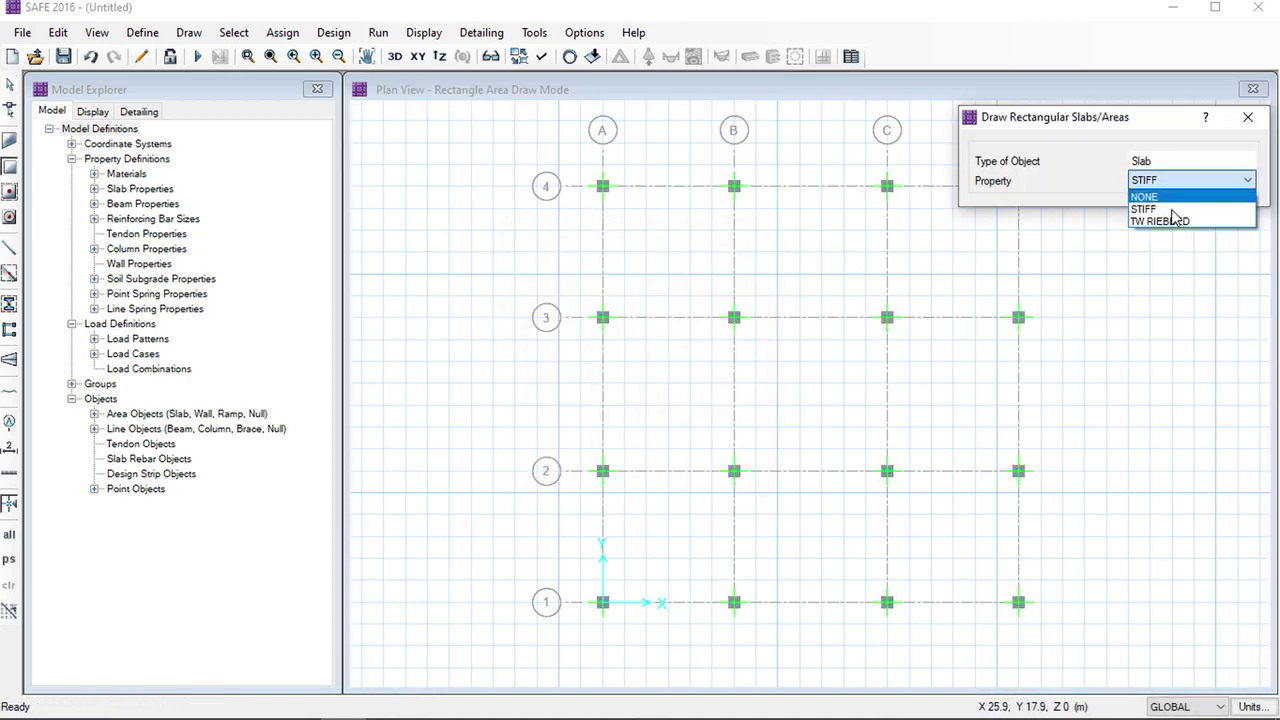
left_click(1163, 221)
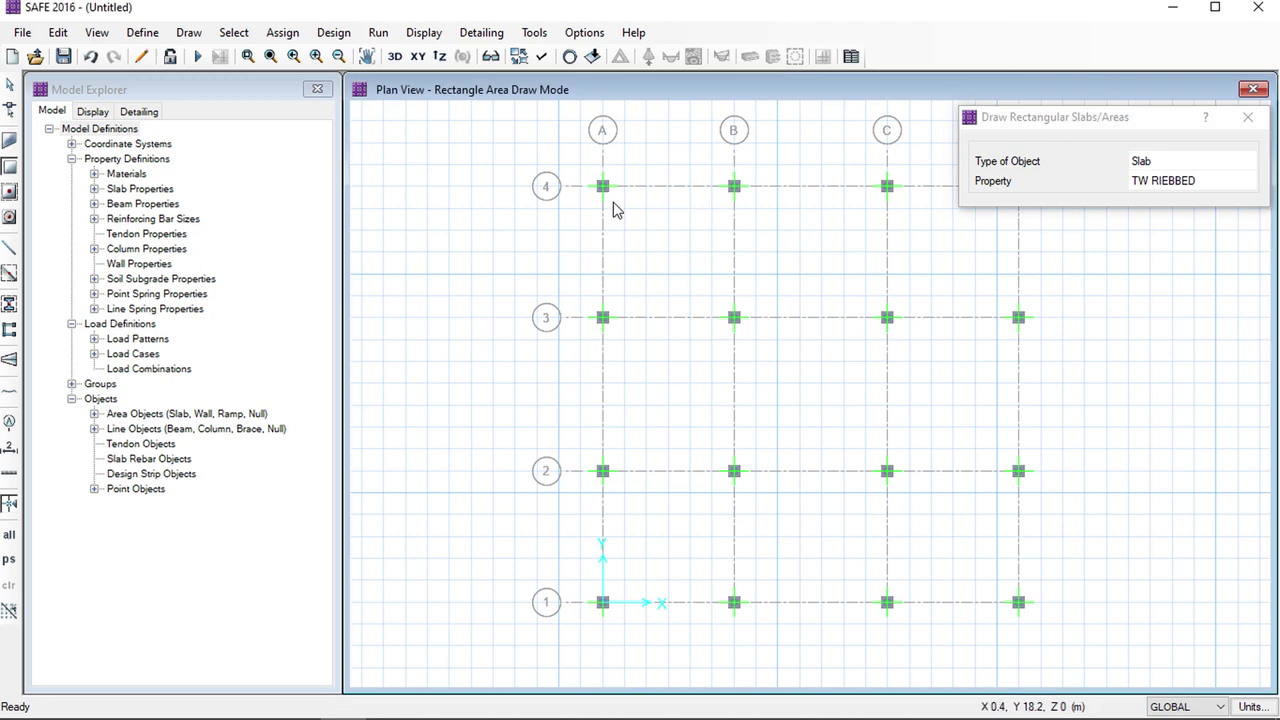
left_click_drag(603, 186, 1018, 602)
left_click(10, 88)
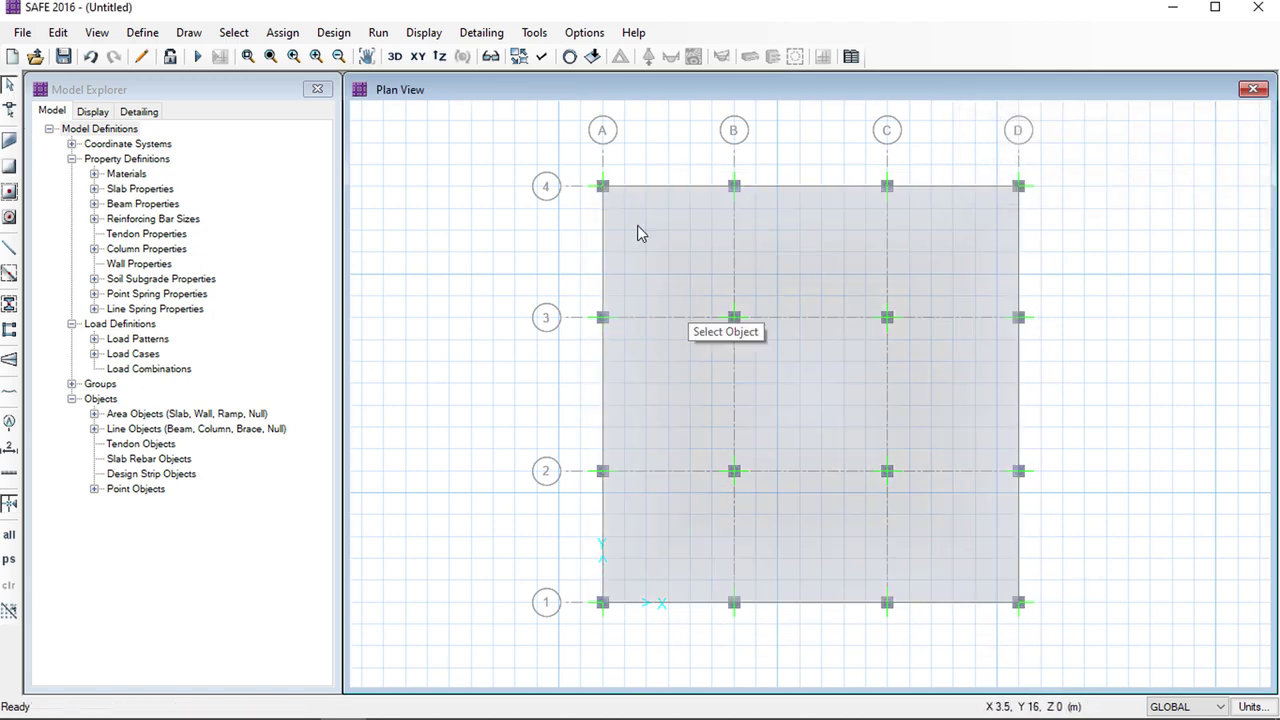
Expand the slab area outward to the outer faces of the perimeter columns
left_click(626, 220)
left_click(58, 32)
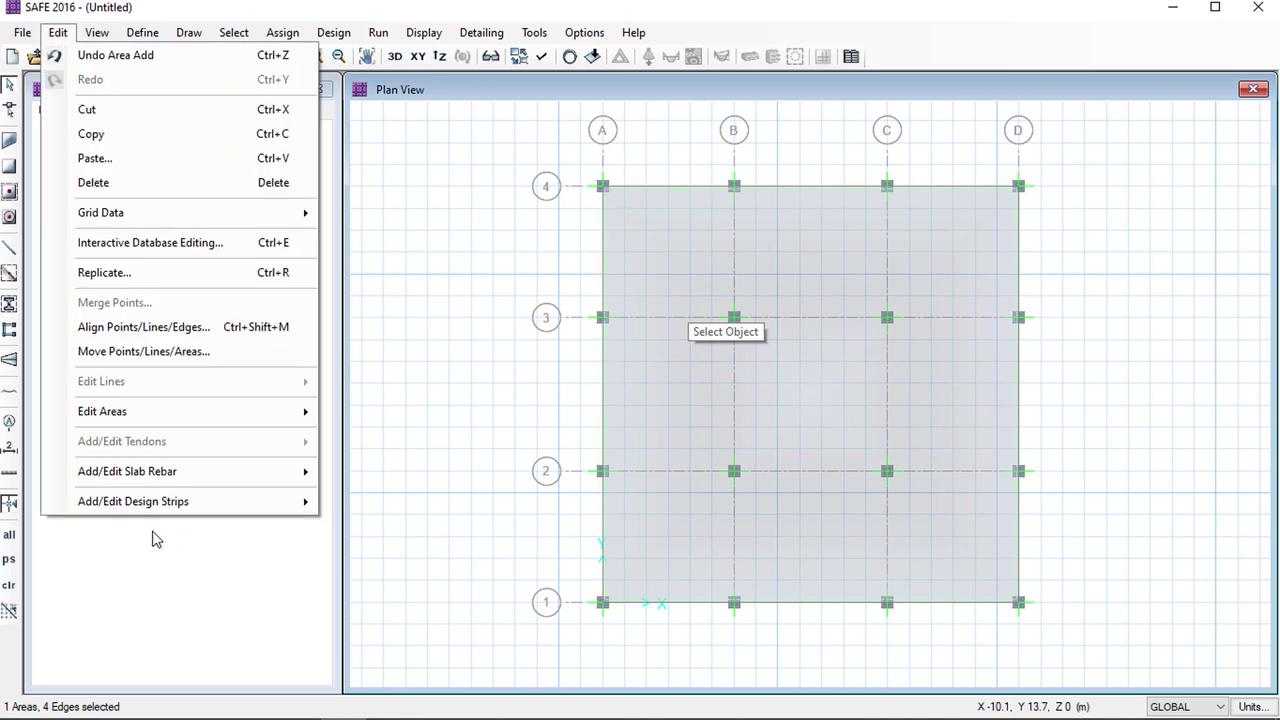
mouse_move(137, 416)
left_click(420, 449)
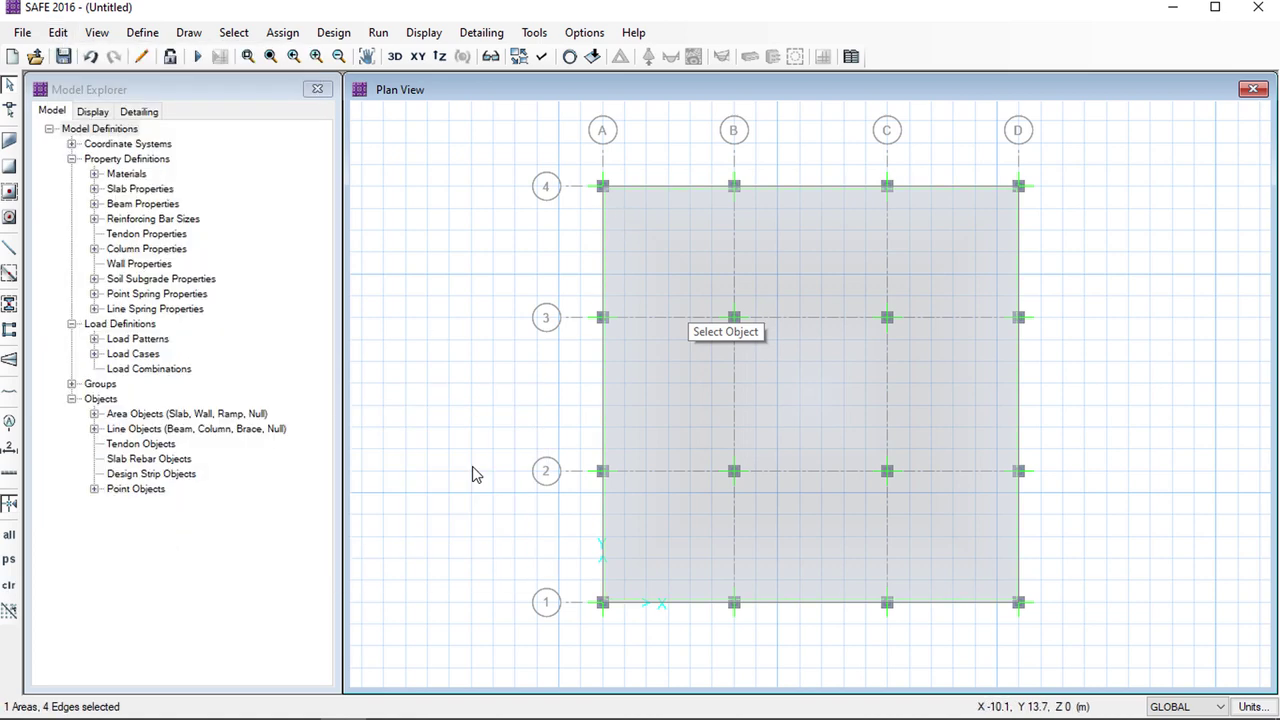
double_click(683, 318)
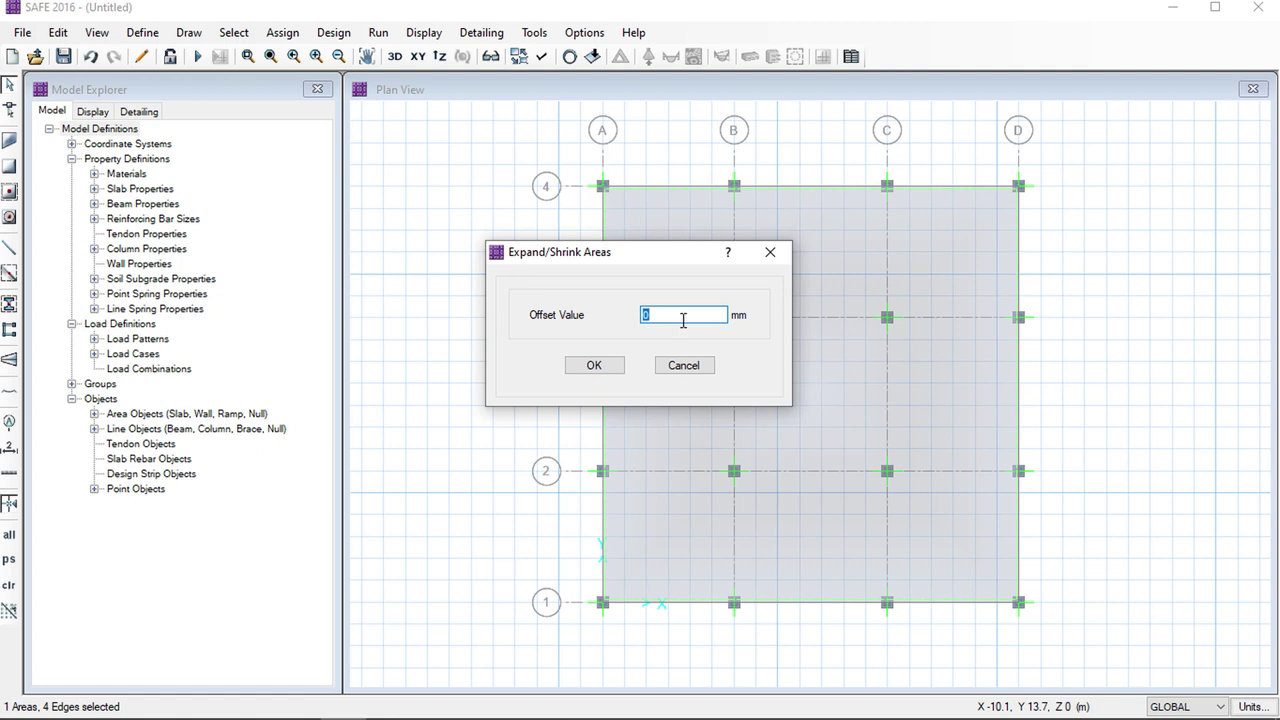
left_click(595, 366)
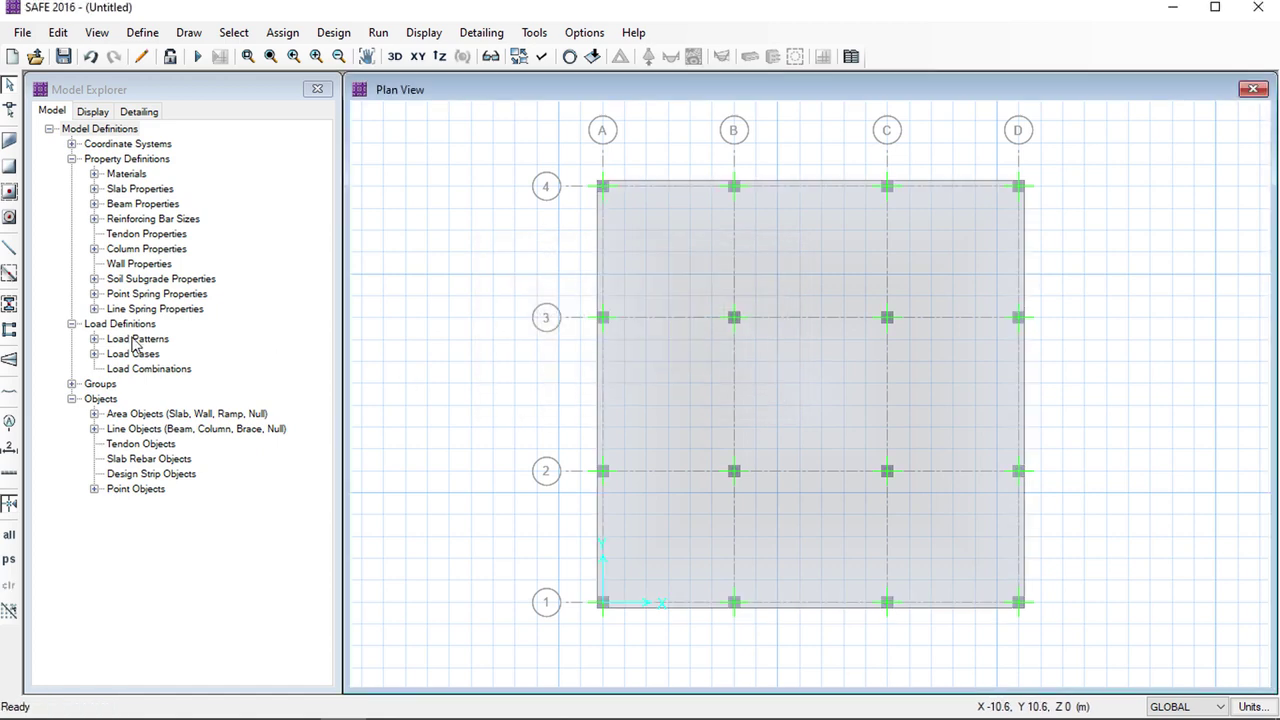
Quick-draw BEAM120X32 beams along the interior grid lines B, C, 2 and 3
left_click(9, 274)
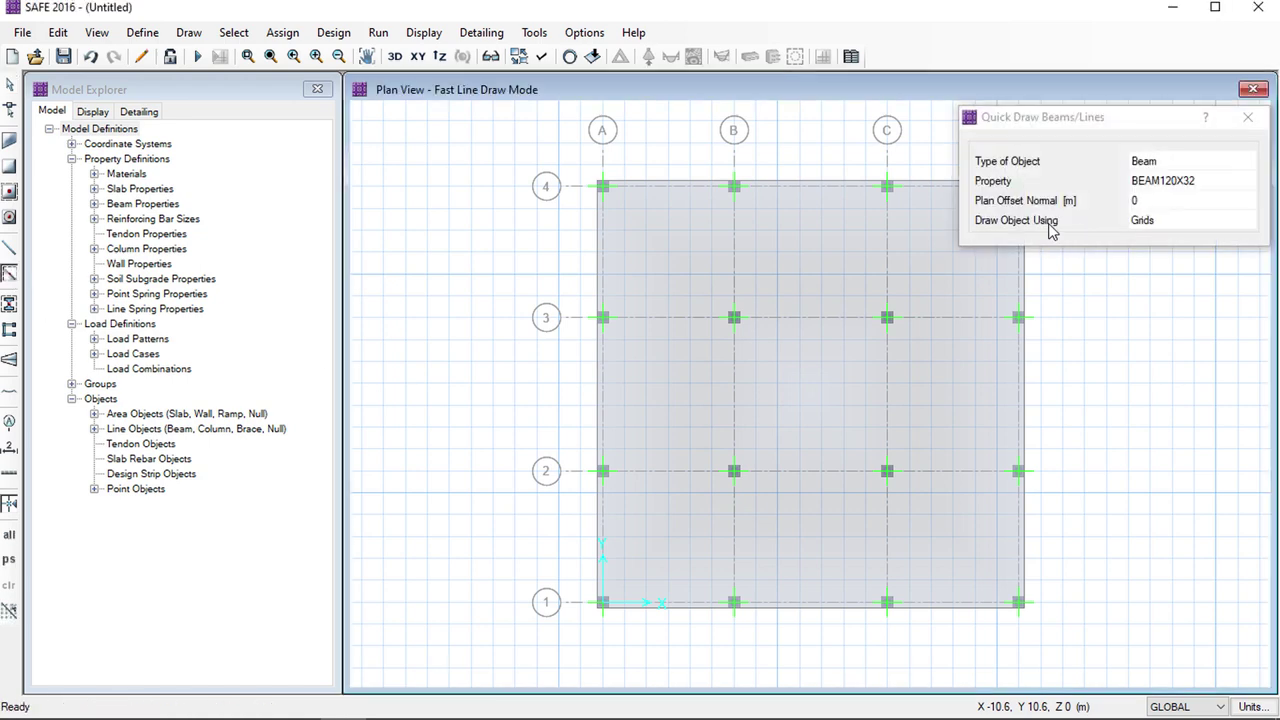
middle_click_drag(797, 383, 628, 352)
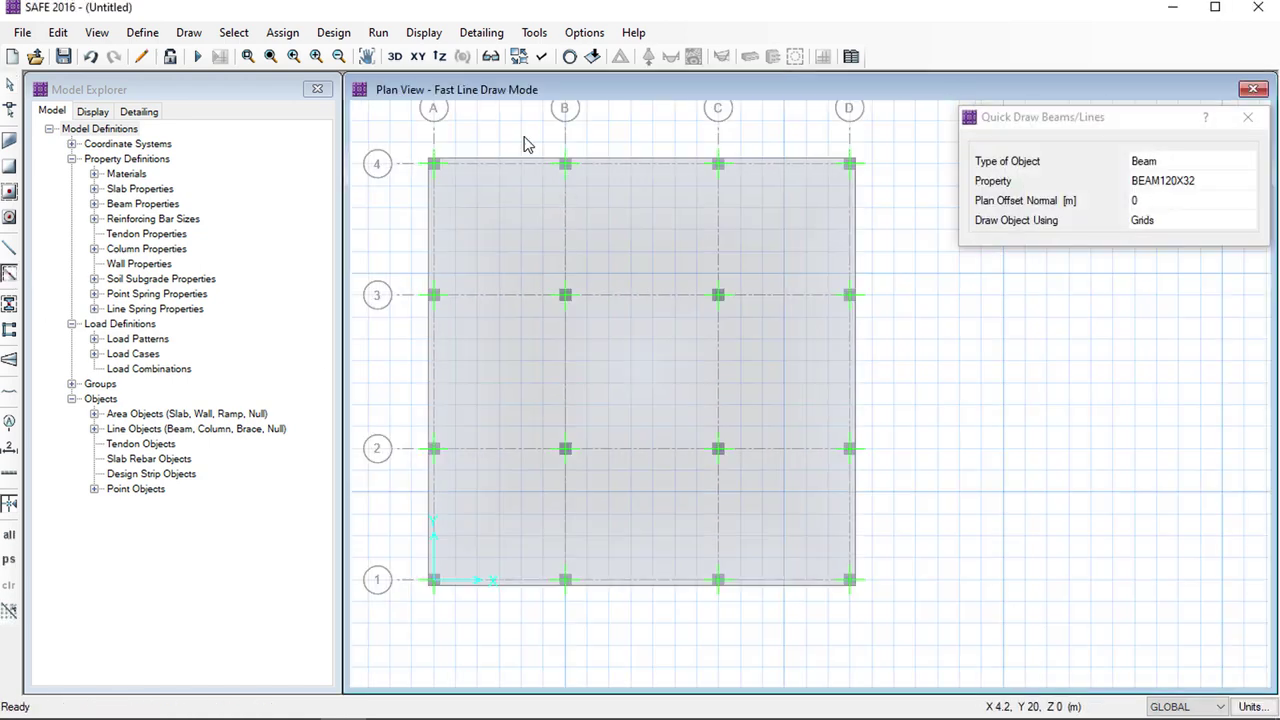
mouse_move(522, 132)
left_mouse_down()
mouse_move(565, 677)
mouse_move(650, 585)
left_mouse_up()
mouse_move(650, 126)
left_mouse_down()
mouse_move(743, 640)
mouse_move(780, 692)
left_mouse_up()
left_click_drag(378, 268, 960, 368)
mouse_move(376, 405)
left_mouse_down()
mouse_move(814, 506)
mouse_move(969, 497)
left_mouse_up()
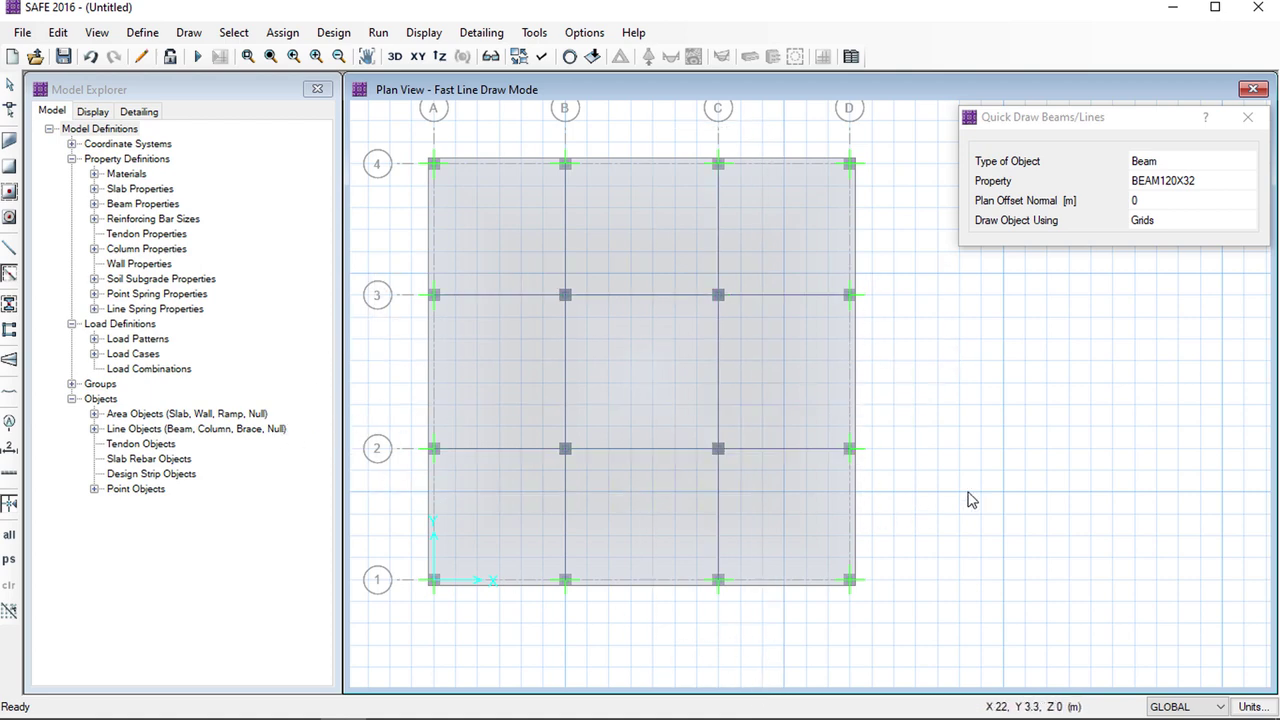
Quick-draw BEAM30X60 beams along the perimeter grid lines A, D, 1 and 4, and finish beam drawing
left_click(1226, 183)
left_click(1226, 183)
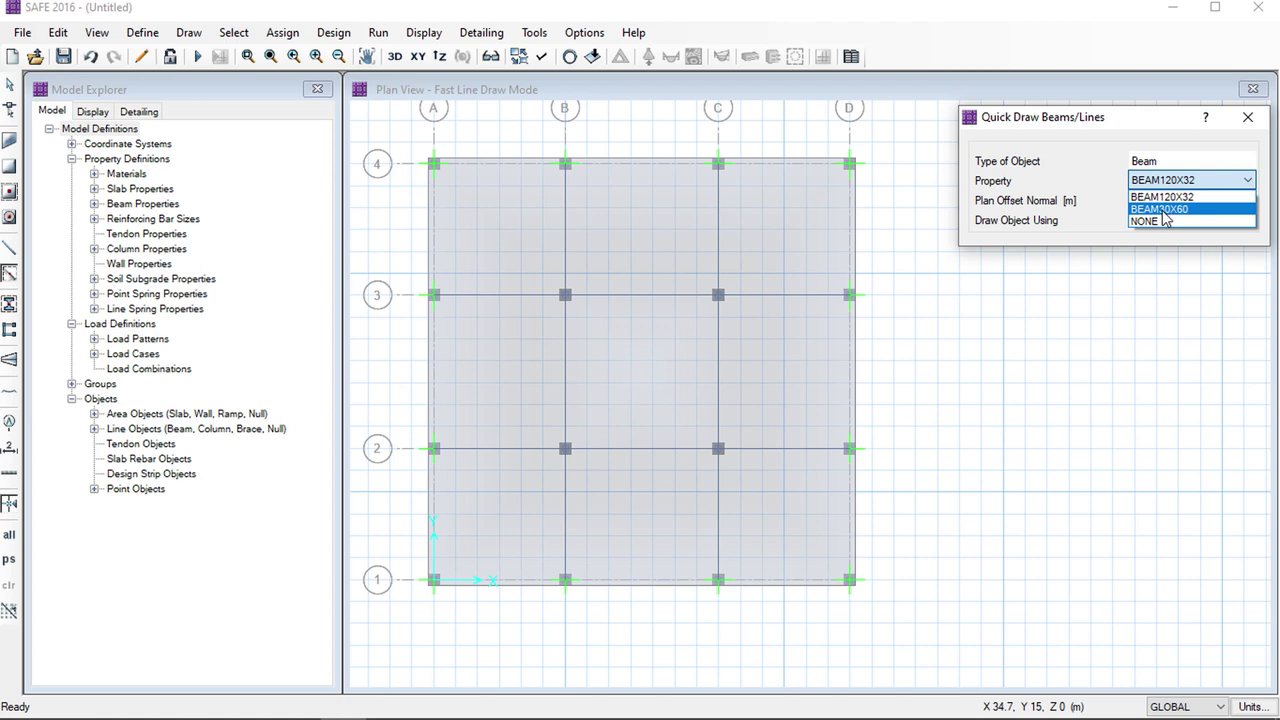
left_click(1160, 209)
mouse_move(381, 152)
left_mouse_down()
mouse_move(900, 216)
mouse_move(895, 180)
mouse_move(842, 686)
mouse_move(823, 666)
left_mouse_up()
left_click_drag(383, 541, 845, 633)
left_click_drag(396, 125, 475, 613)
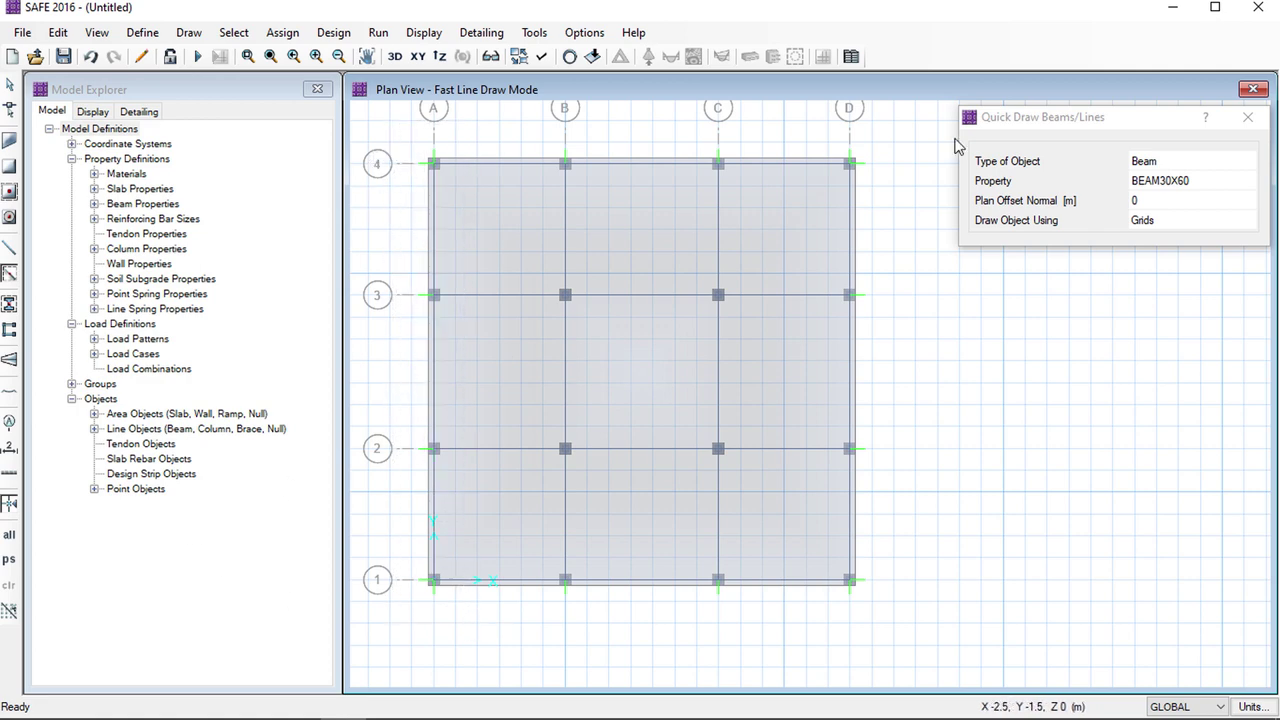
left_click(1248, 118)
left_click(10, 86)
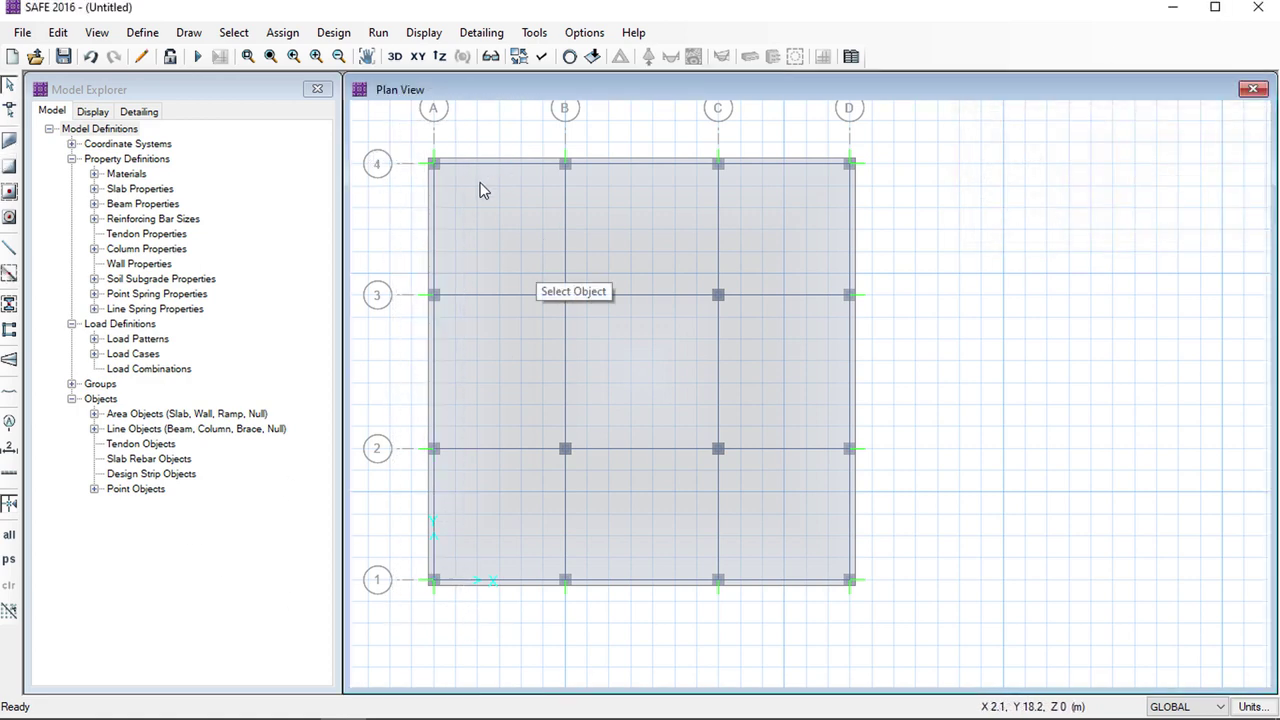
Assign a uniform DEAD surface load of 5 kN/m2 in the gravity direction to the slab
left_click(506, 424)
left_click(286, 33)
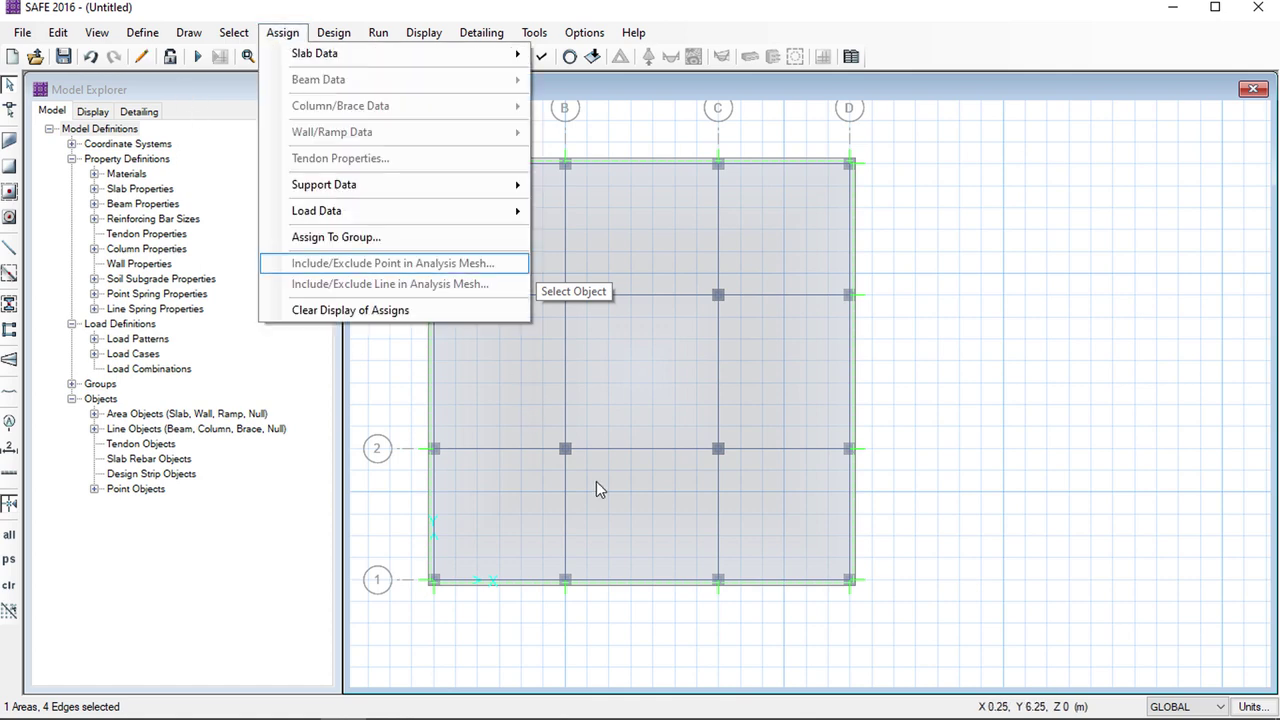
mouse_move(320, 210)
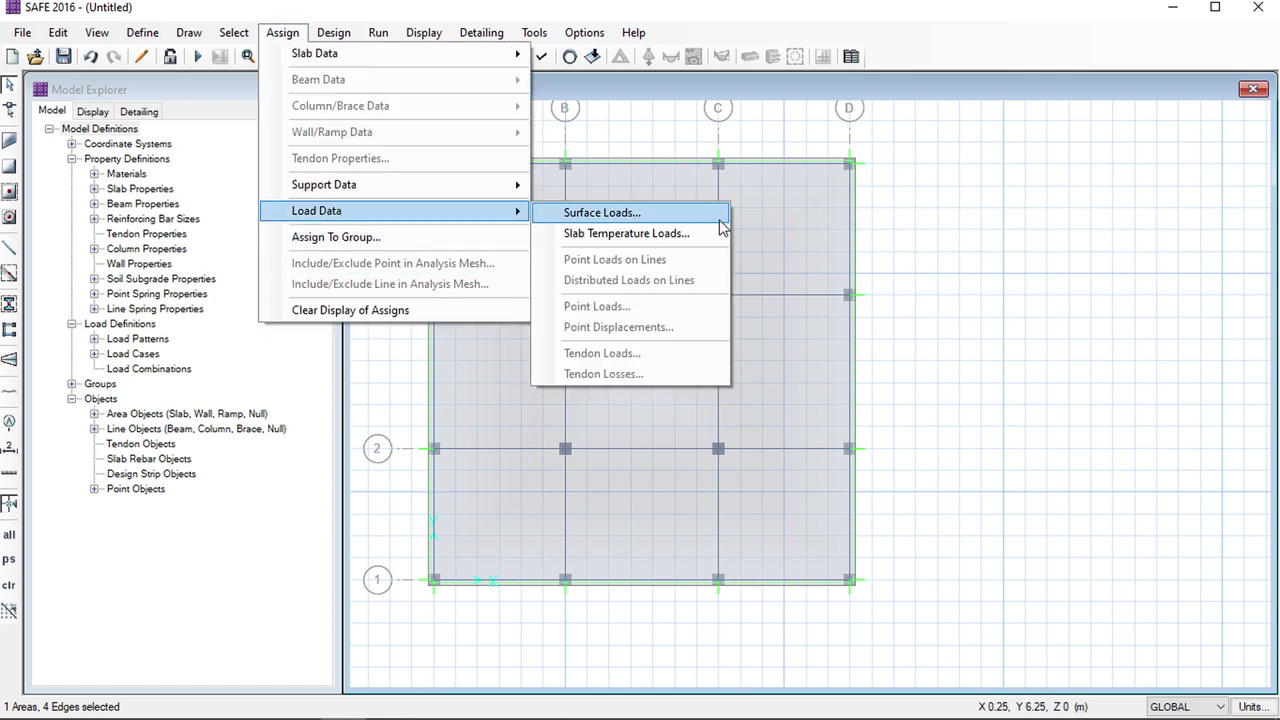
left_click(608, 213)
double_click(584, 364)
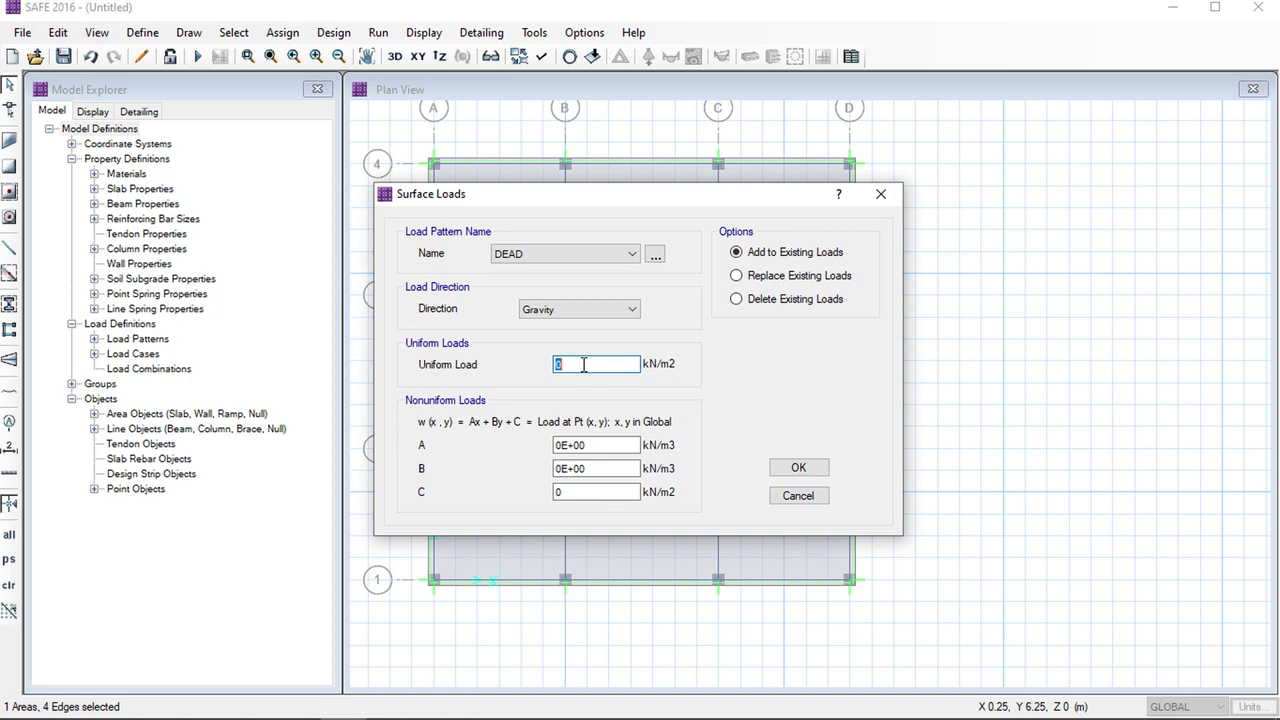
type("5")
left_click(798, 468)
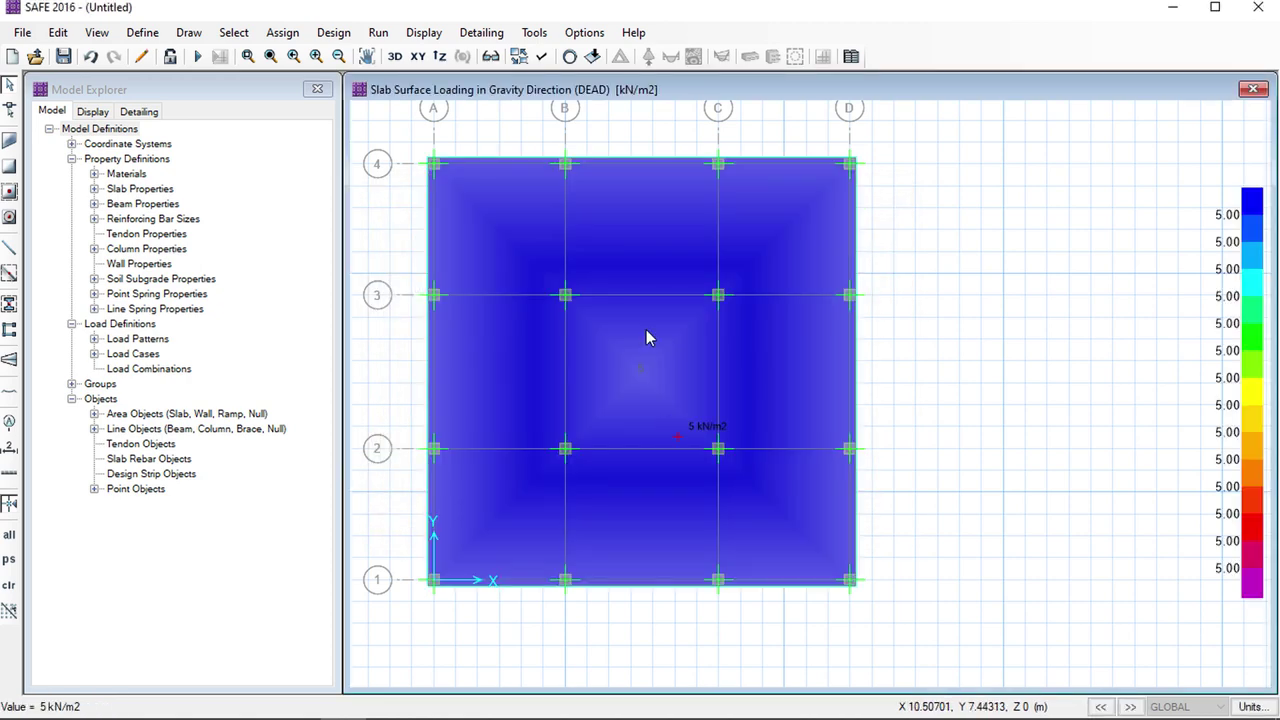
Assign a uniform LIVE surface load of 3 kN/m2 in the gravity direction to the slab
left_click(663, 503)
left_click(282, 33)
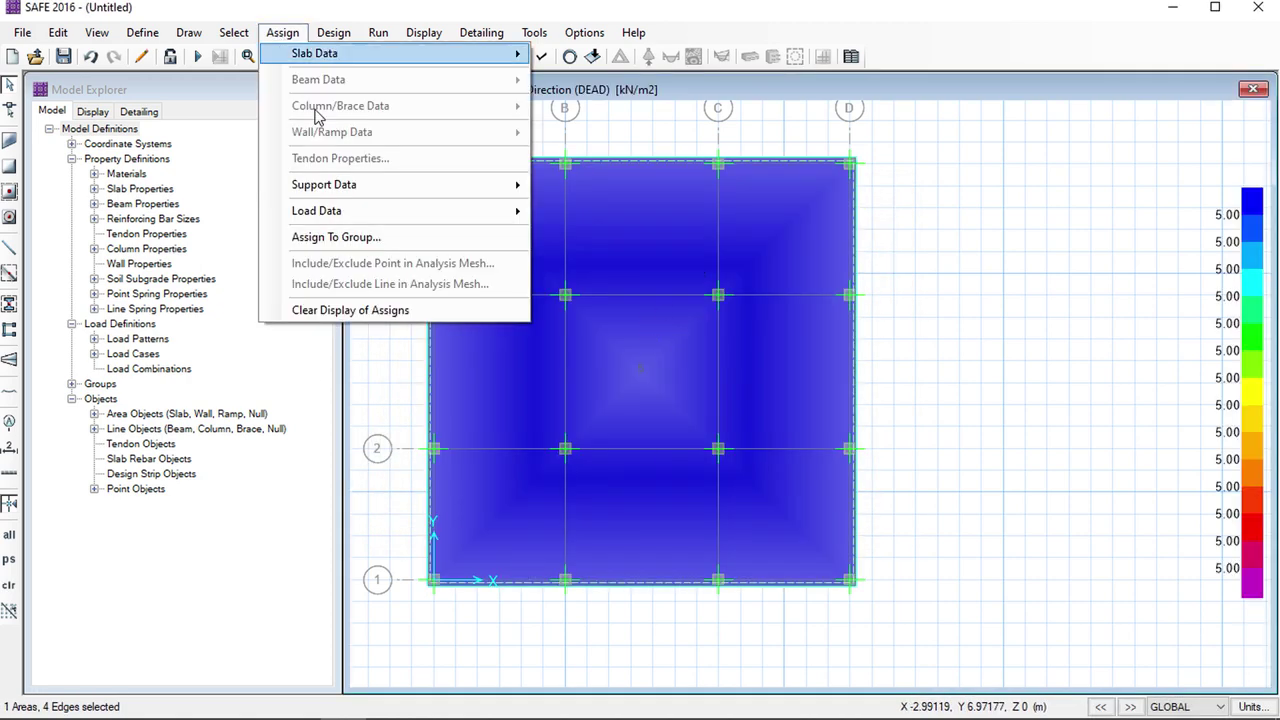
mouse_move(345, 212)
left_click(608, 213)
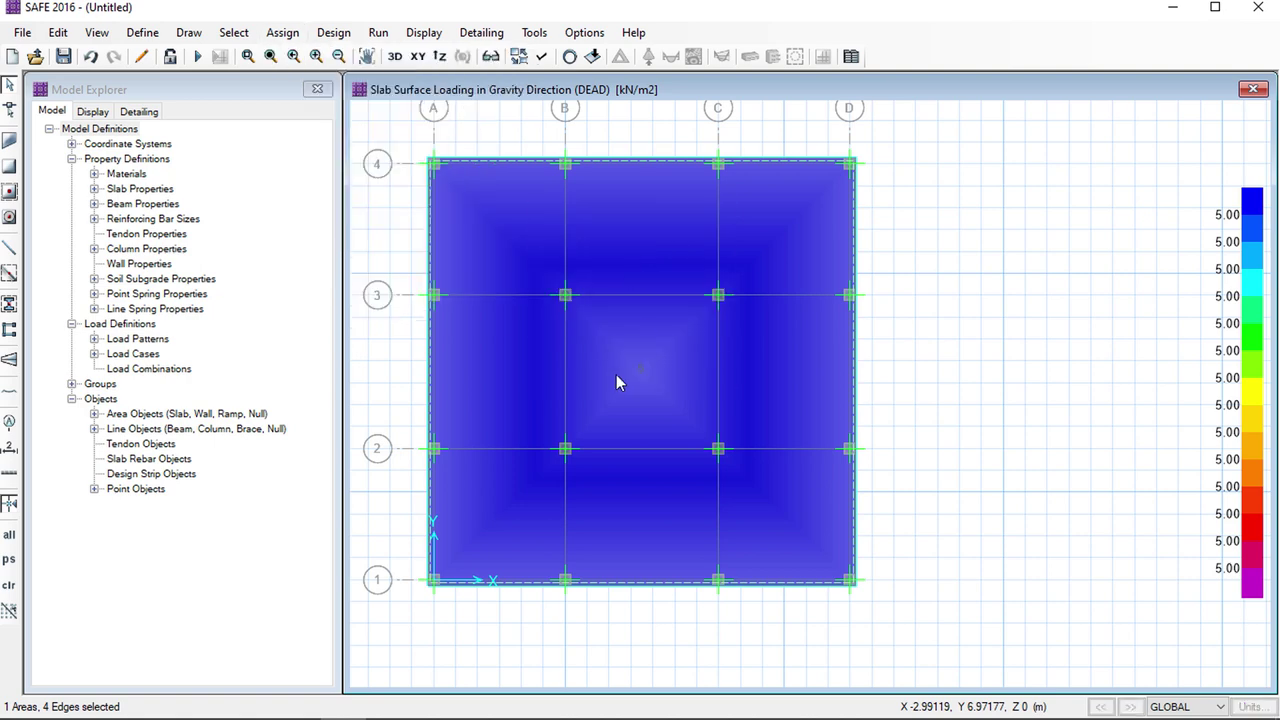
left_click(565, 253)
left_click(520, 284)
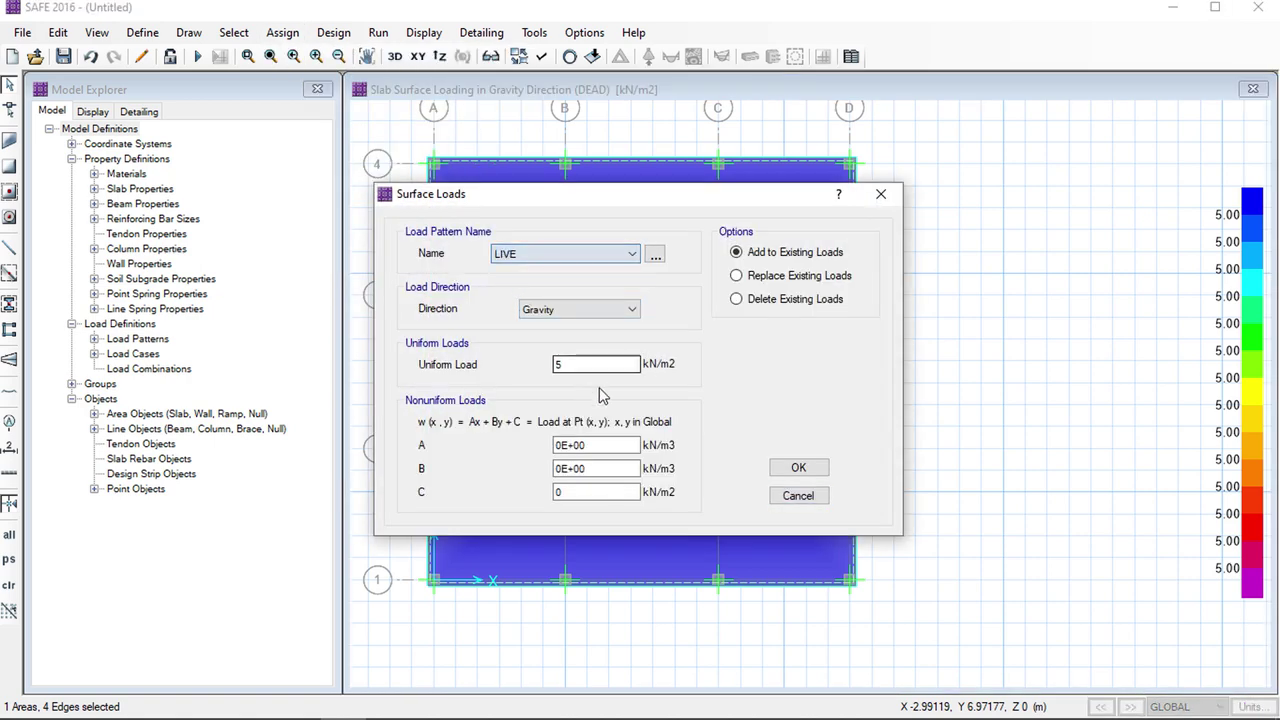
double_click(563, 364)
type("3")
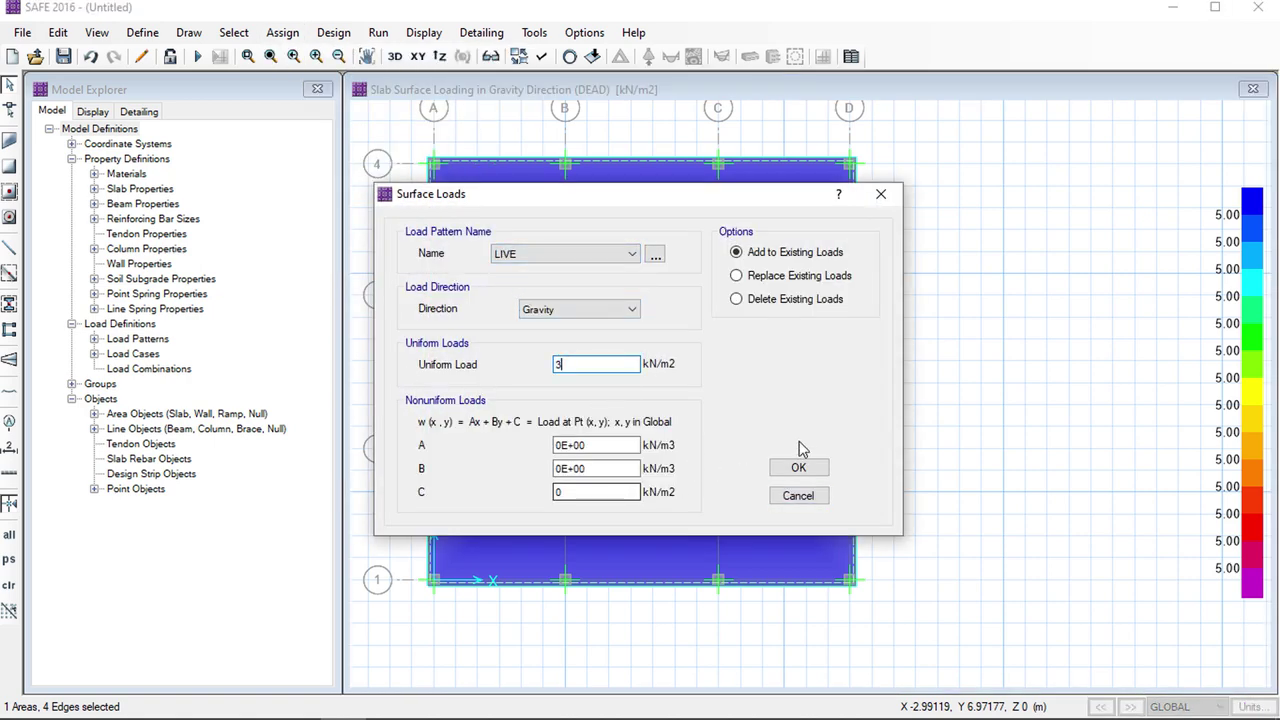
left_click(798, 467)
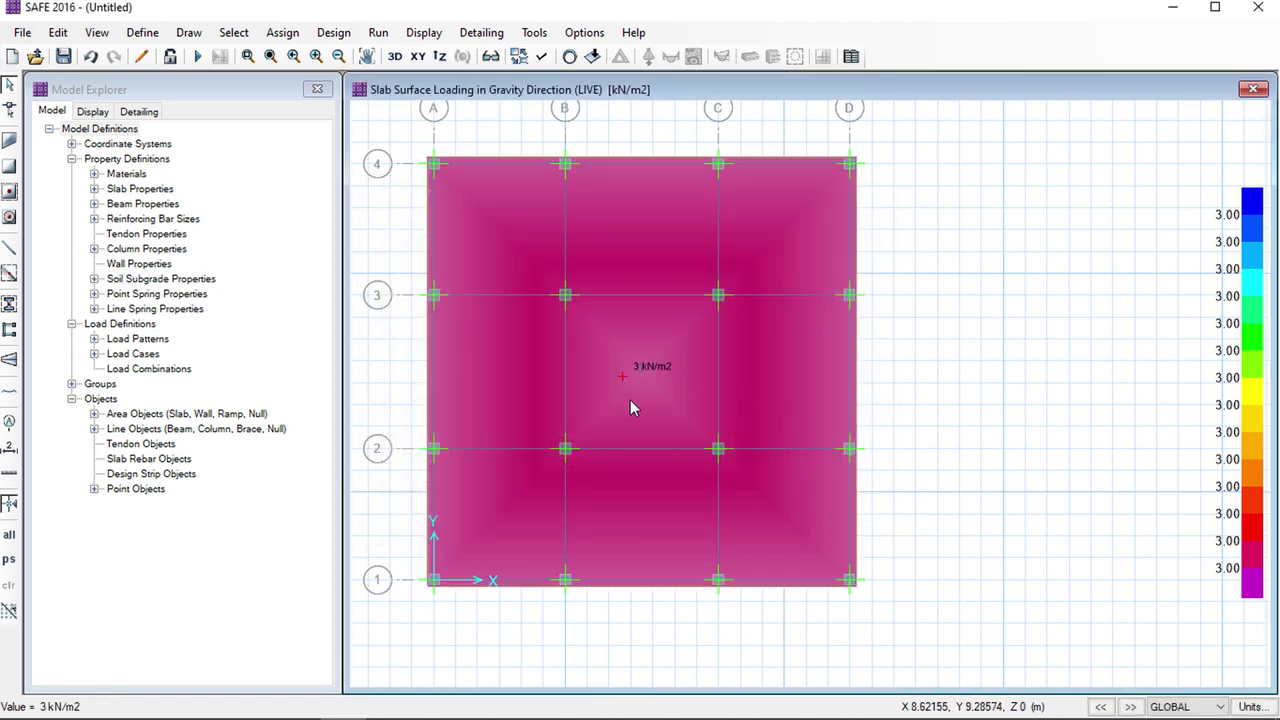
Copy the DEAD load case as CEACKED DEAD and set its analysis type to Nonlinear (Cracked)
left_click(150, 32)
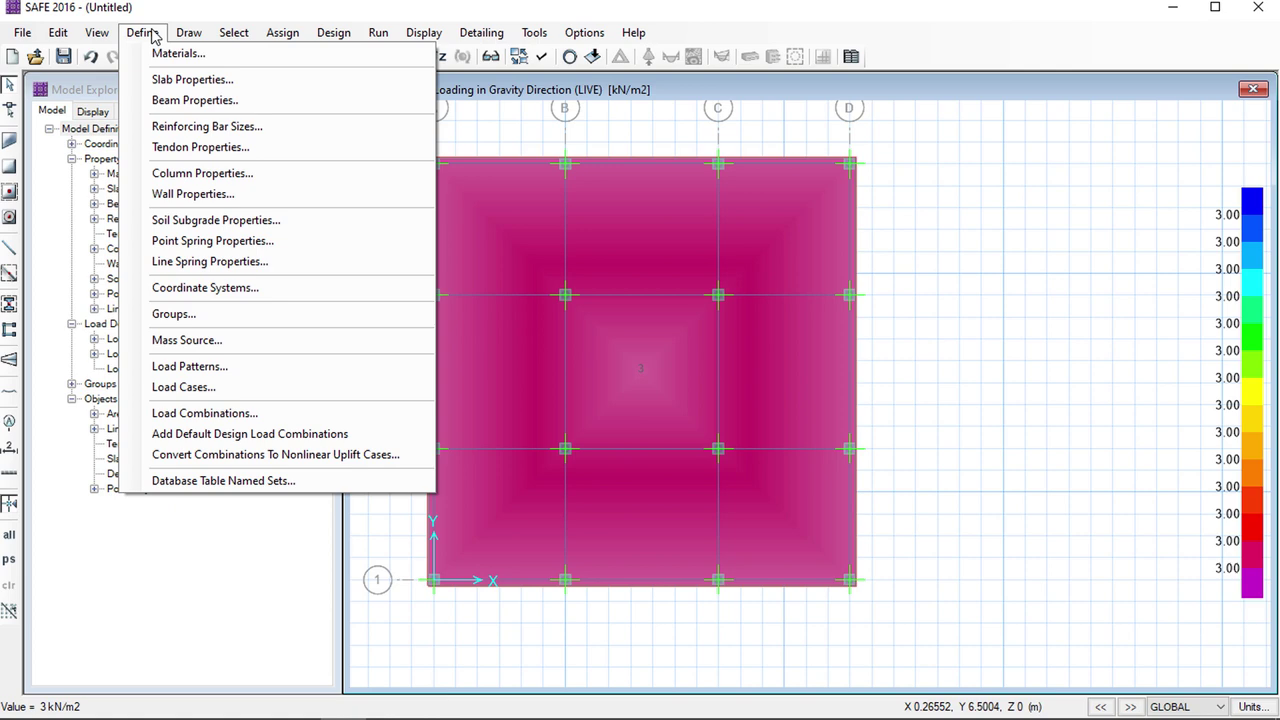
left_click(183, 387)
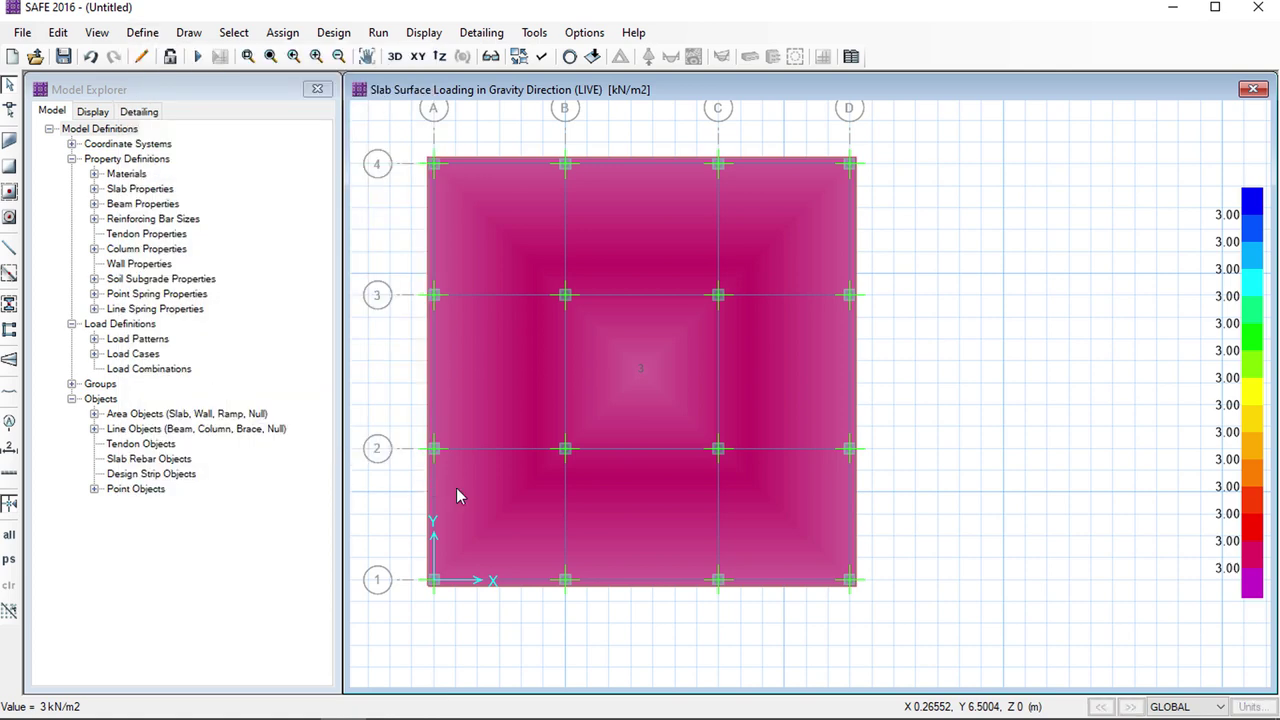
left_click(790, 304)
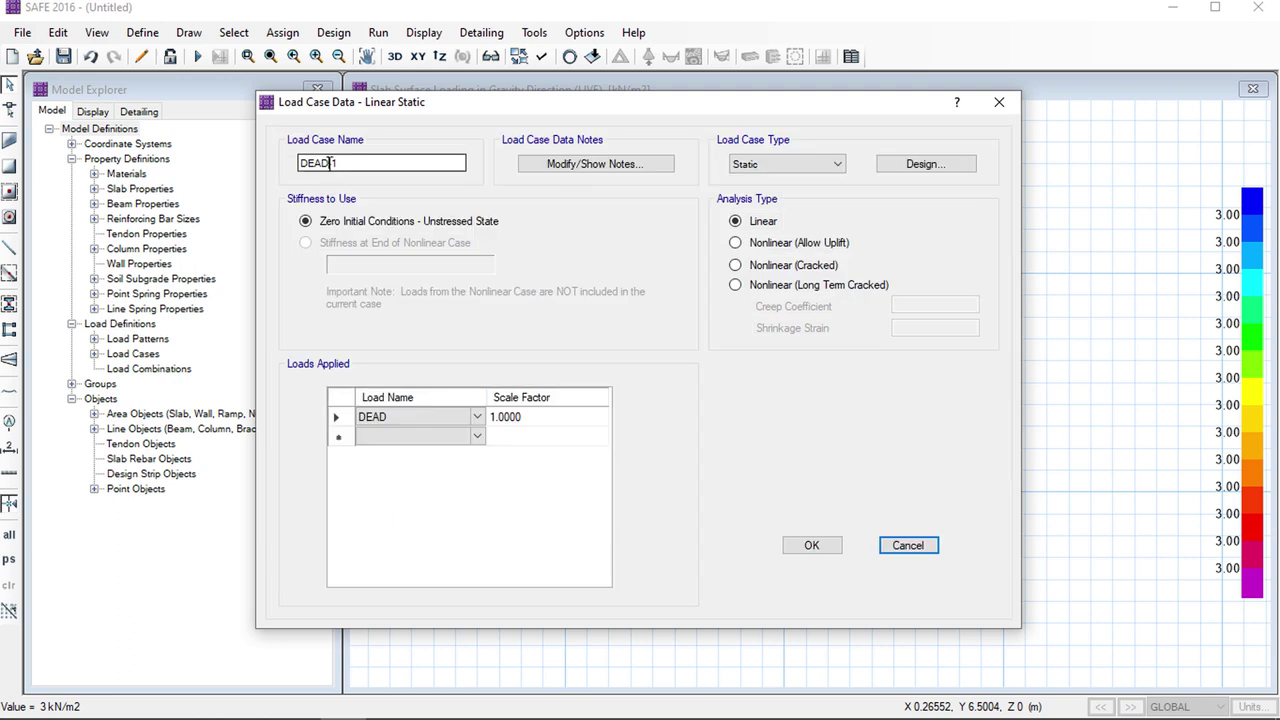
left_click_drag(331, 163, 416, 163)
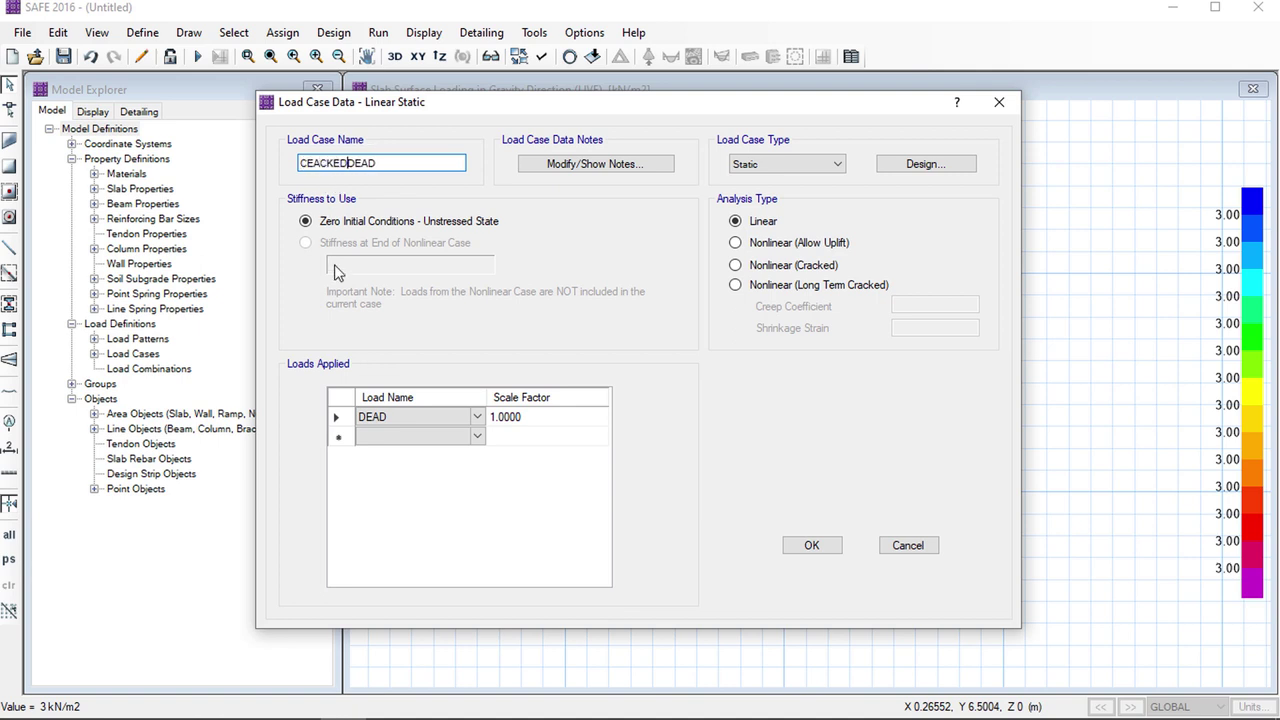
left_click(810, 266)
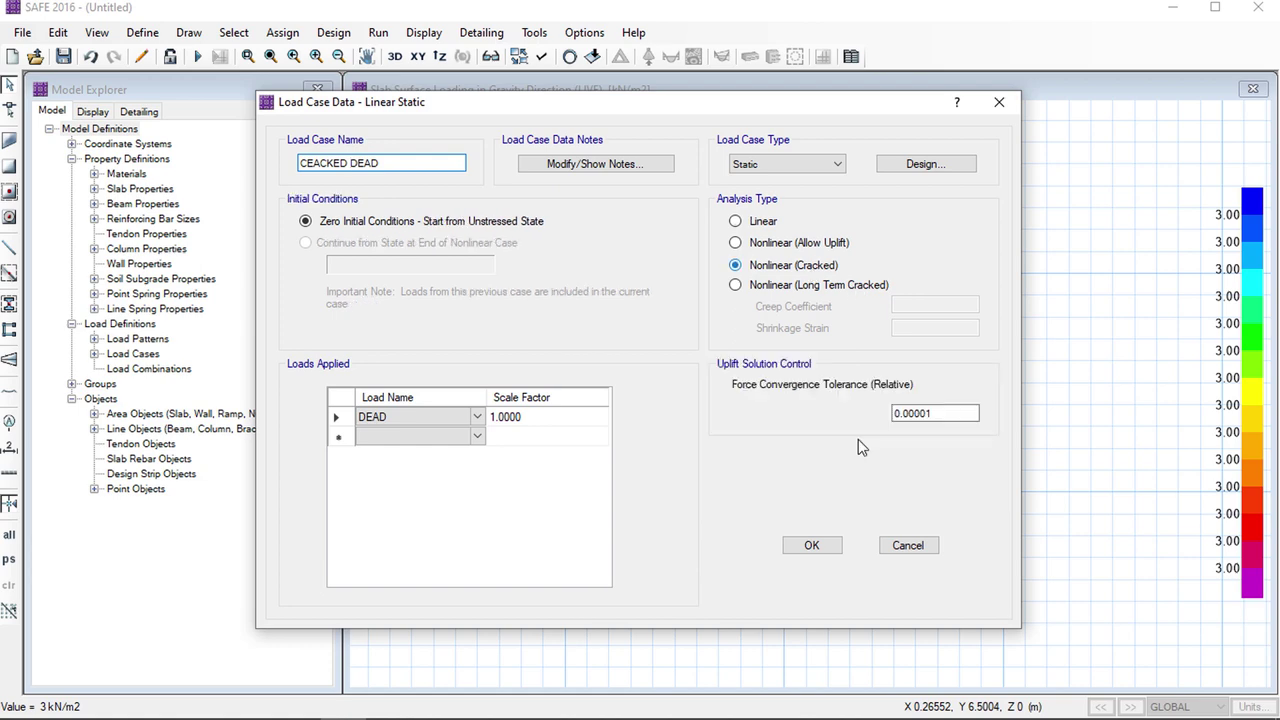
left_click(836, 541)
Copy the CEACKED DEAD load case as CEACKED DEAD+LIVE and add the LIVE load with scale factor 1
left_click(493, 350)
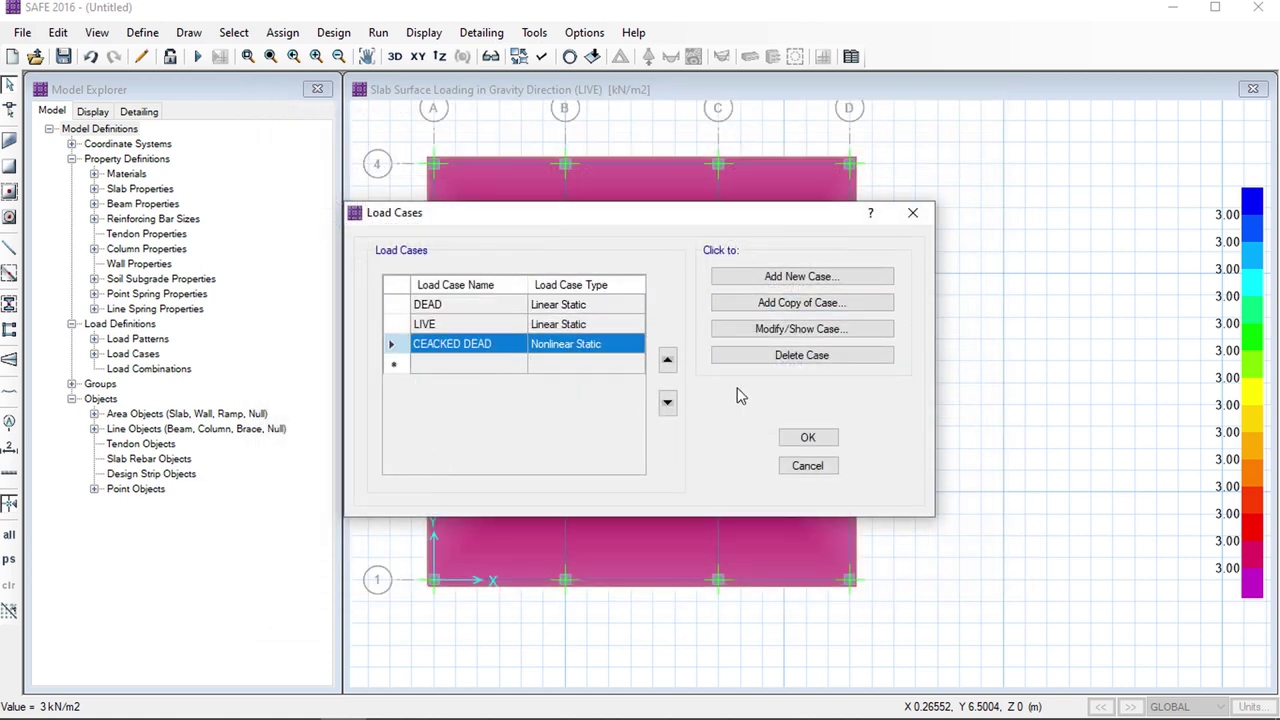
left_click(767, 304)
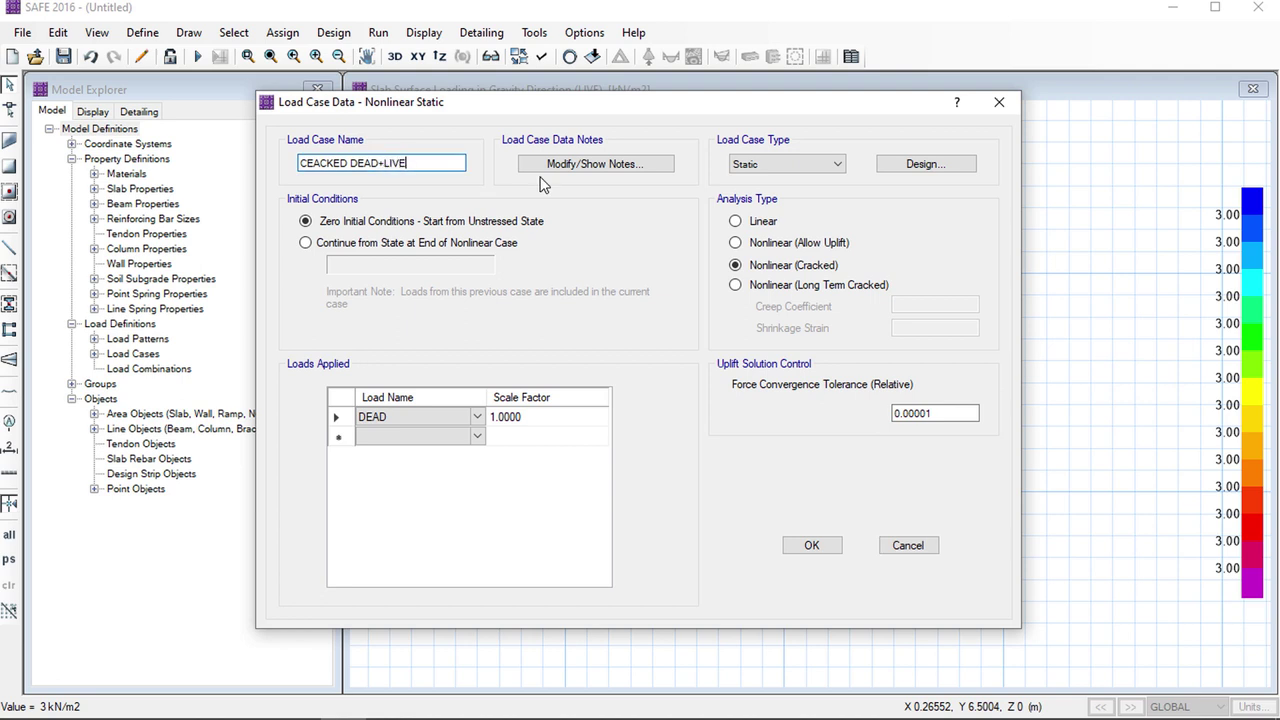
left_click(400, 436)
left_click(400, 437)
left_click(393, 466)
key("Tab")
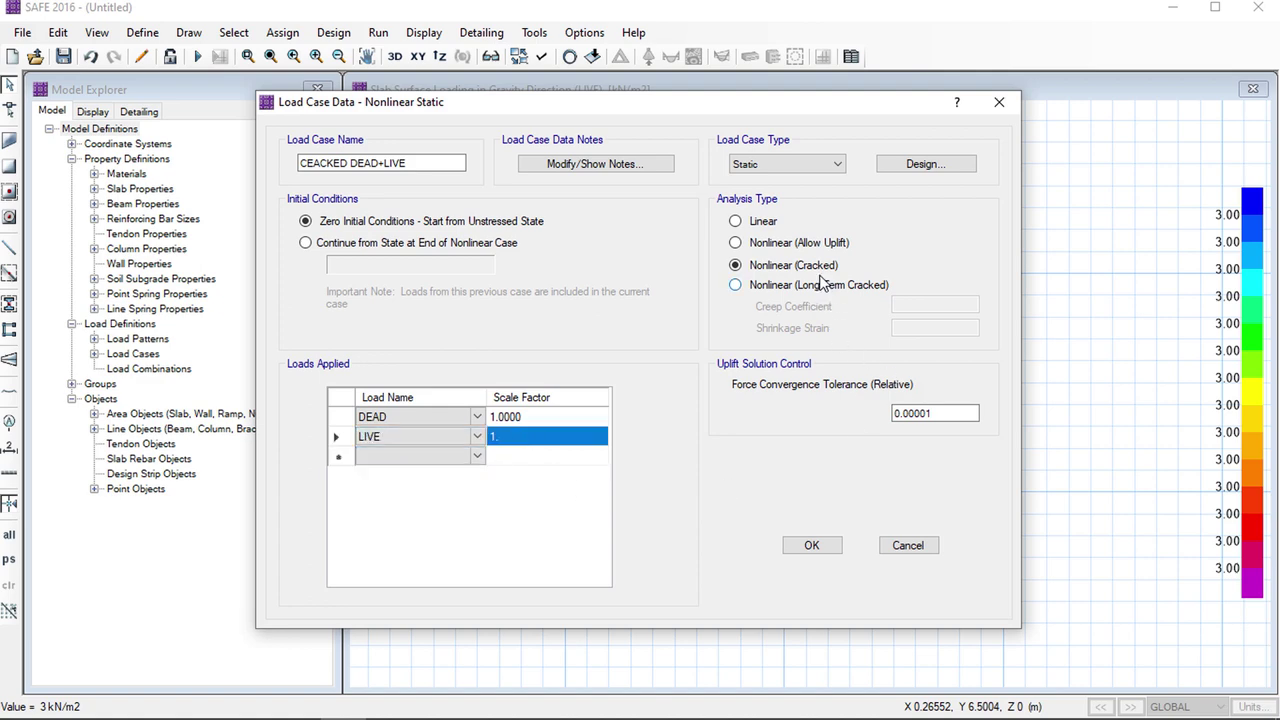
left_click(812, 546)
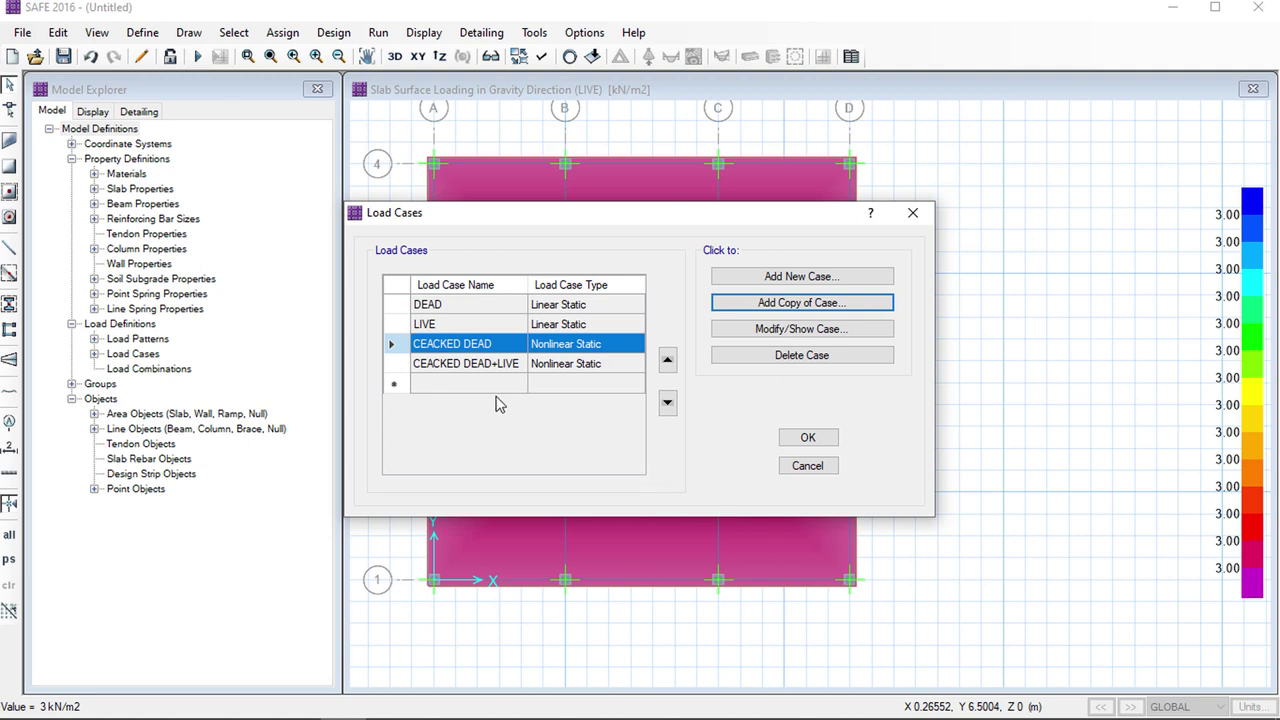
Copy CEACKED DEAD as CEACKED DEAD LONG TERM with Nonlinear (Long Term Cracked) analysis, and accept the load case definitions
left_click(806, 277)
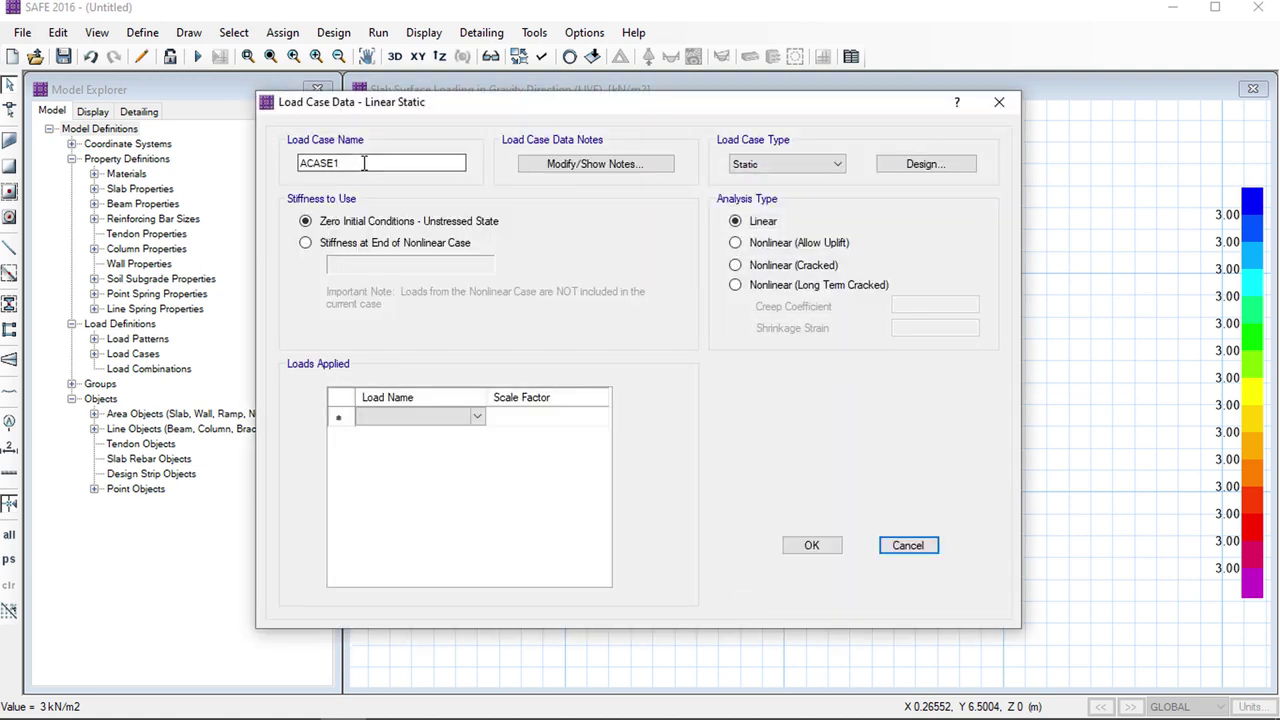
left_click(999, 102)
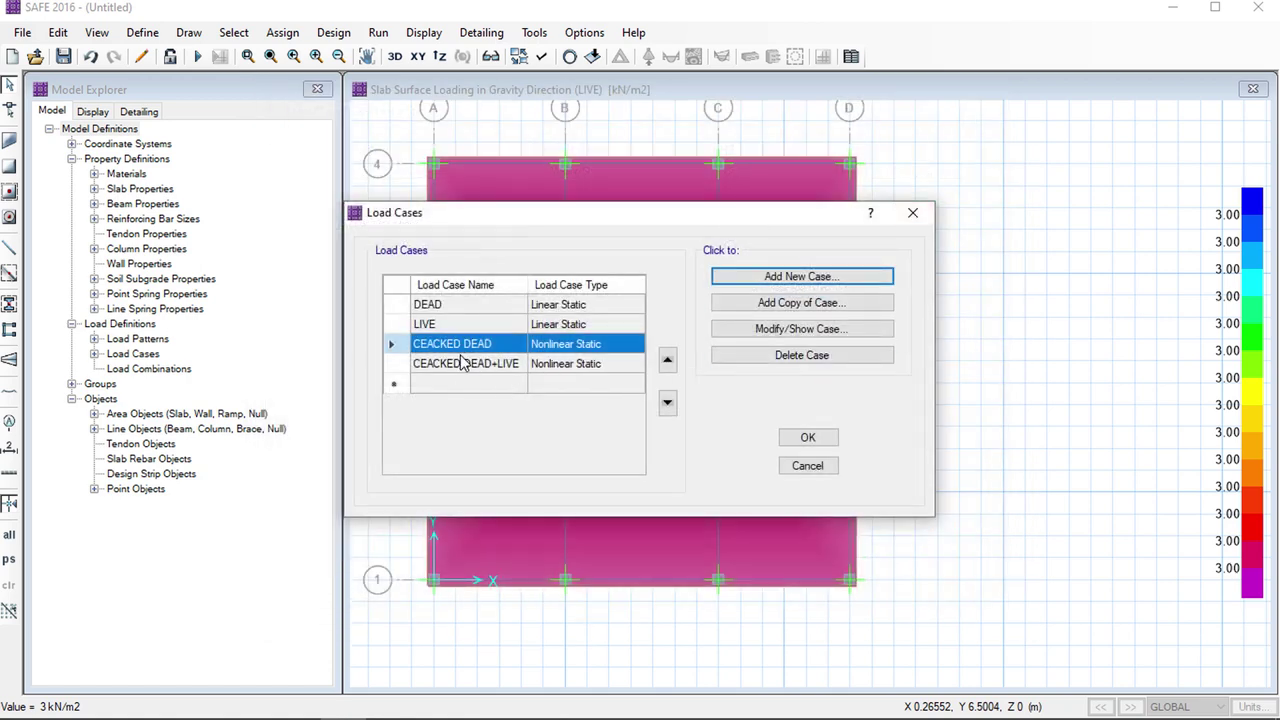
left_click(792, 303)
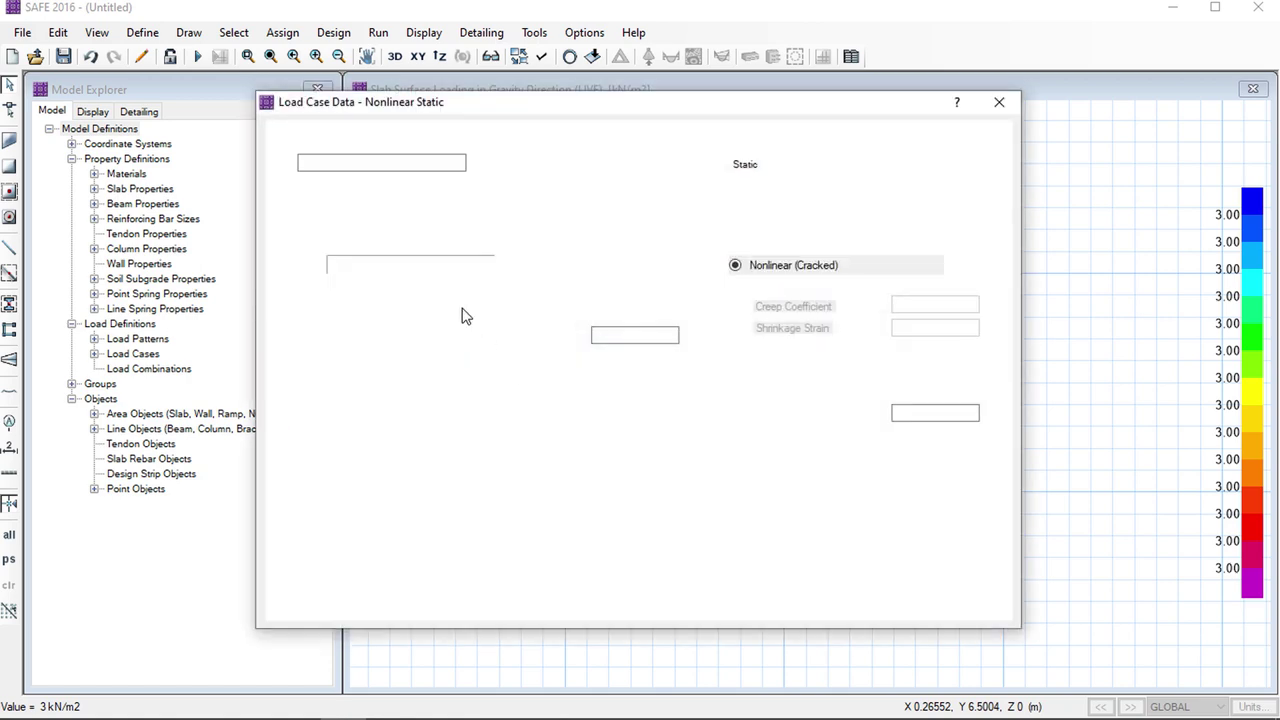
left_click_drag(380, 165, 458, 162)
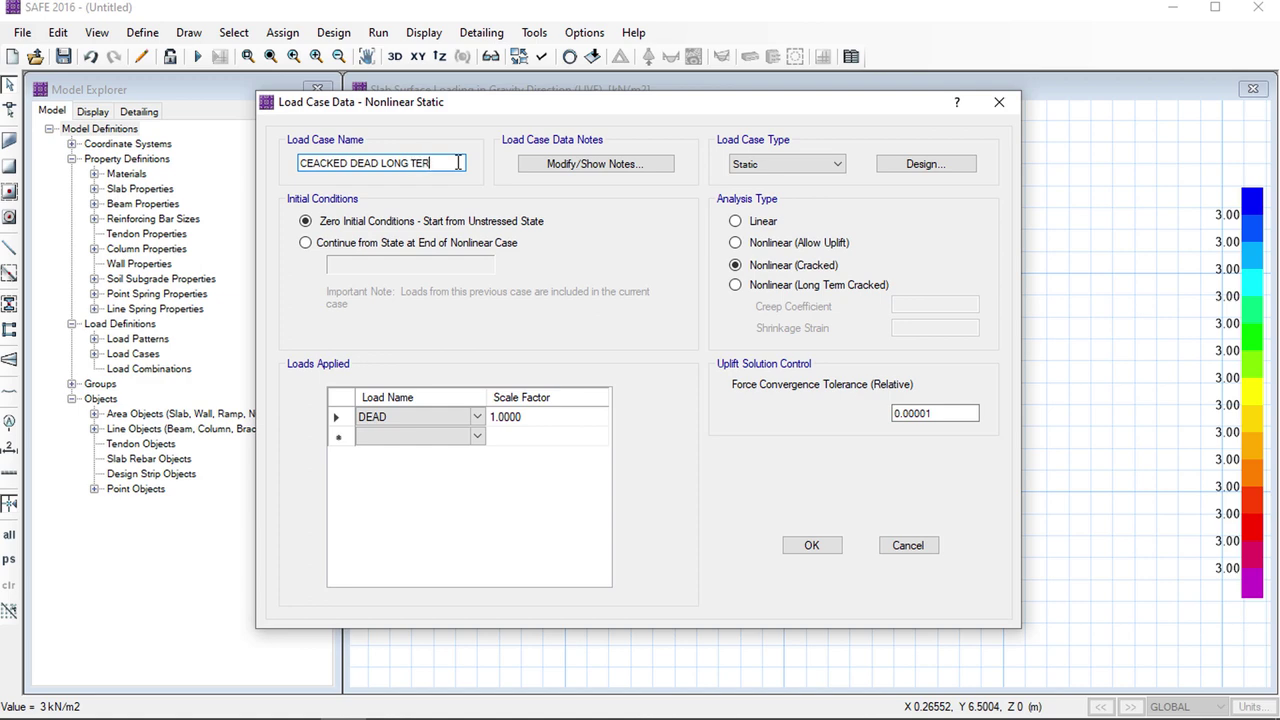
left_click(808, 288)
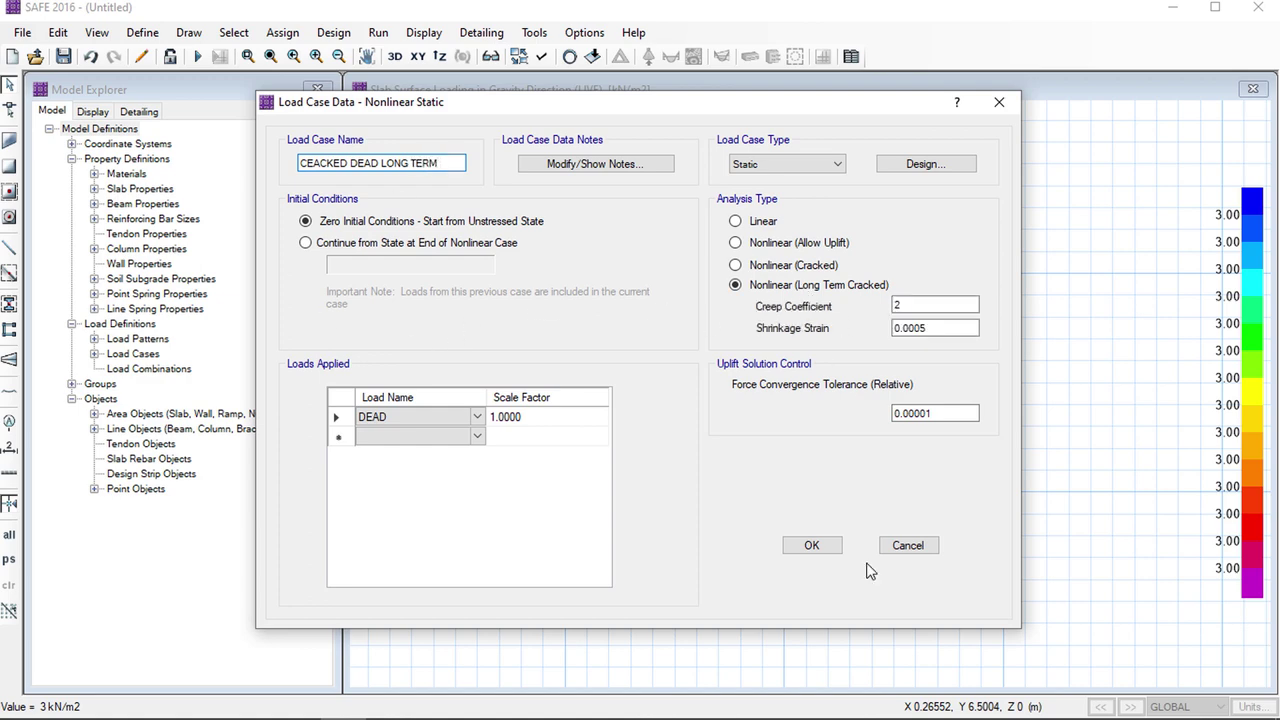
left_click(809, 545)
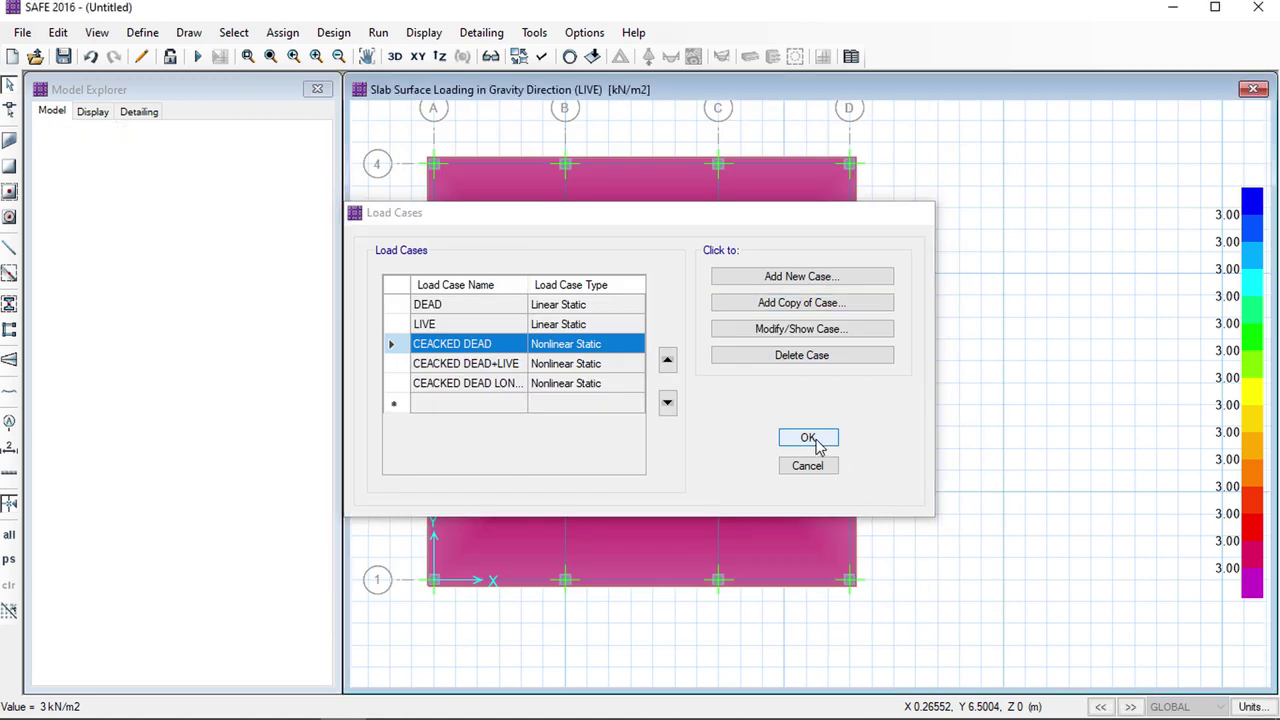
left_click(812, 440)
Add a new load combination named DEFLECTION
left_click(138, 33)
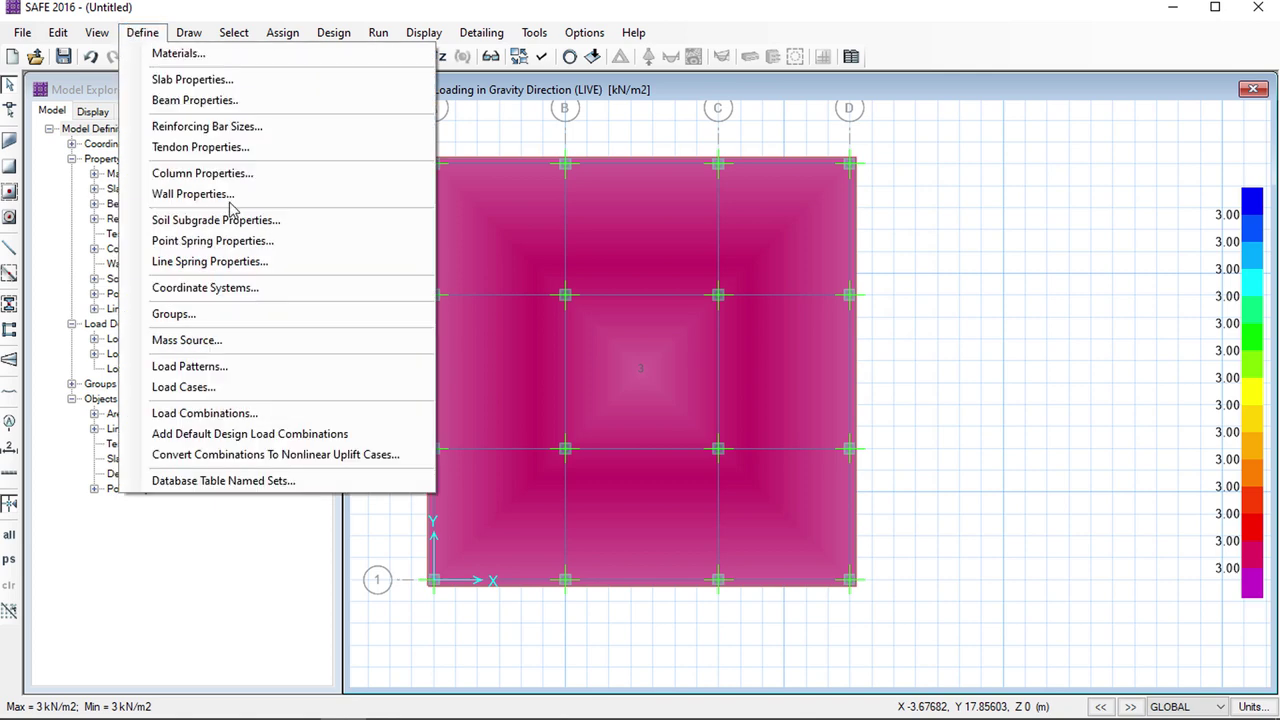
left_click(236, 412)
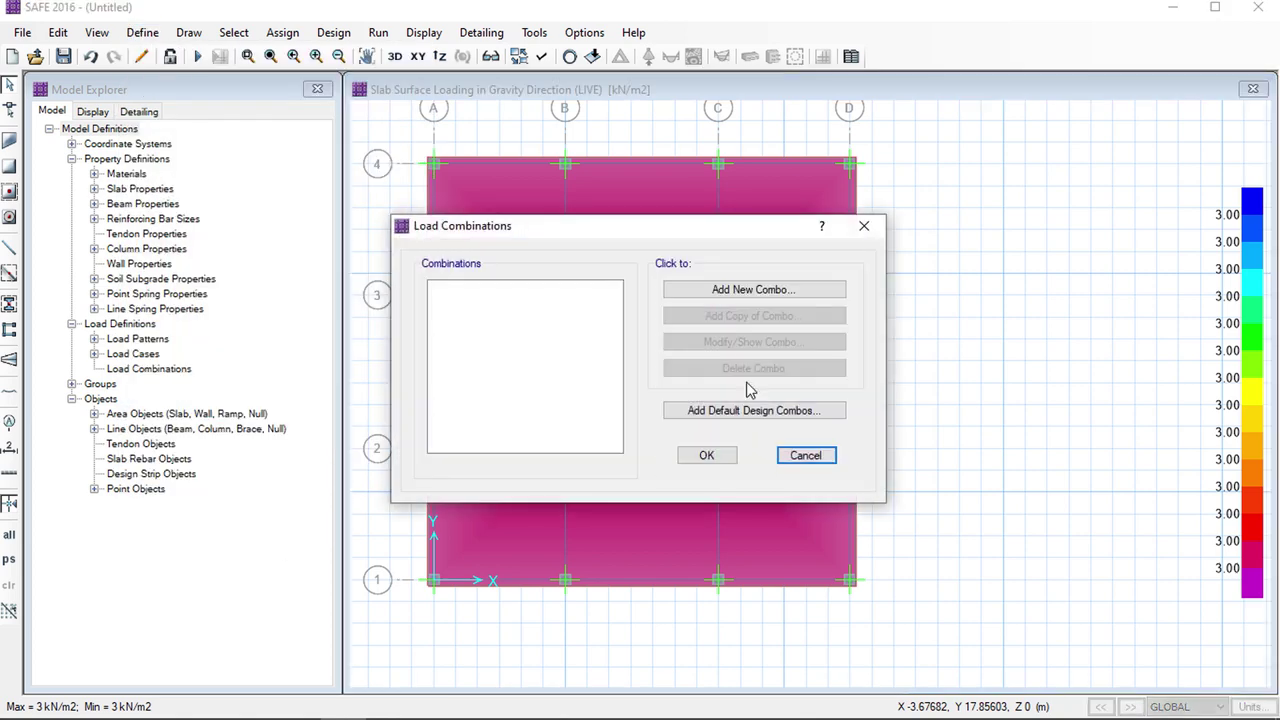
left_click(739, 293)
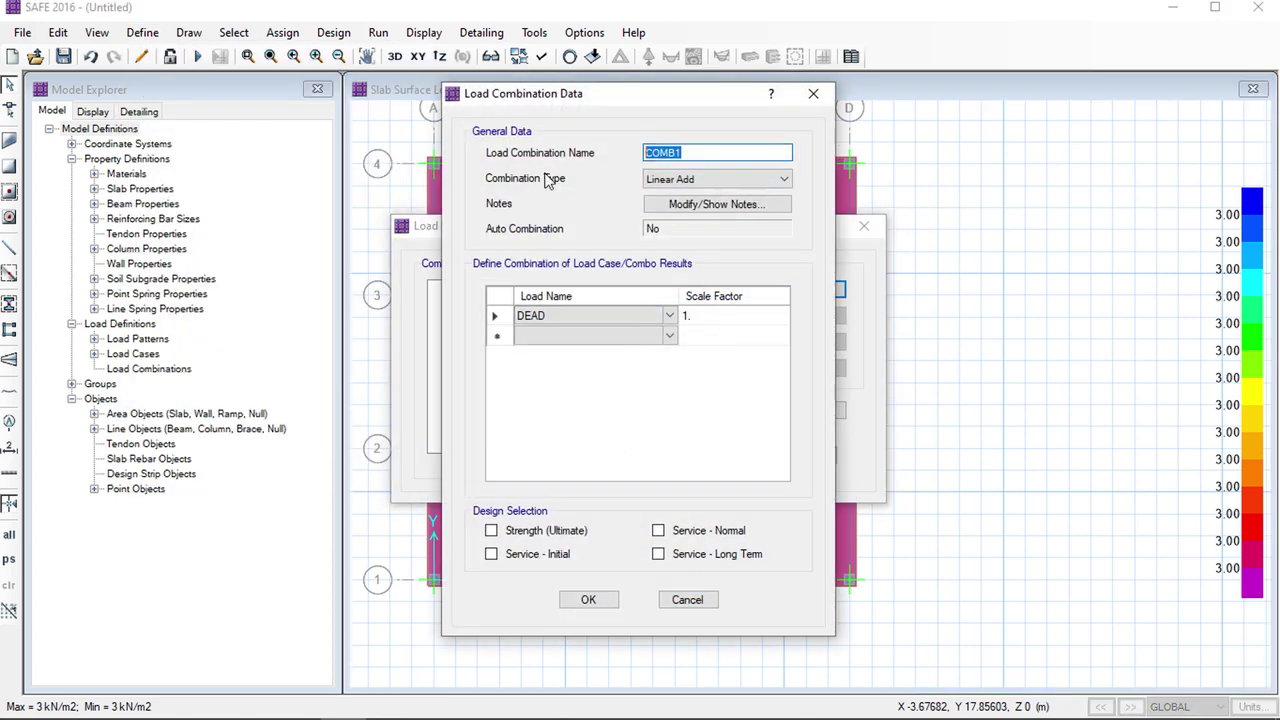
type("DEFLECTION")
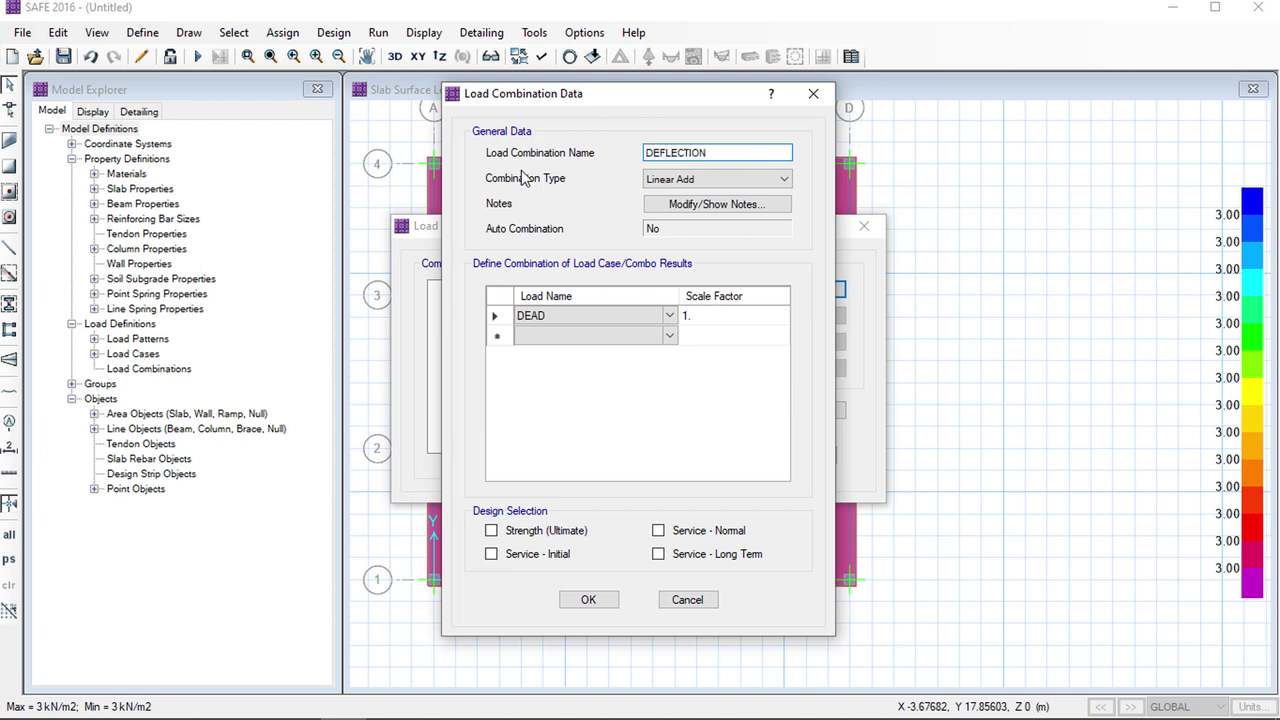
Include the load cases CEACKED DEAD+LIVE, CEACKED DEAD and CEACKED DEAD LONG TERM in the DEFLECTION combination
left_click(669, 316)
left_click(669, 316)
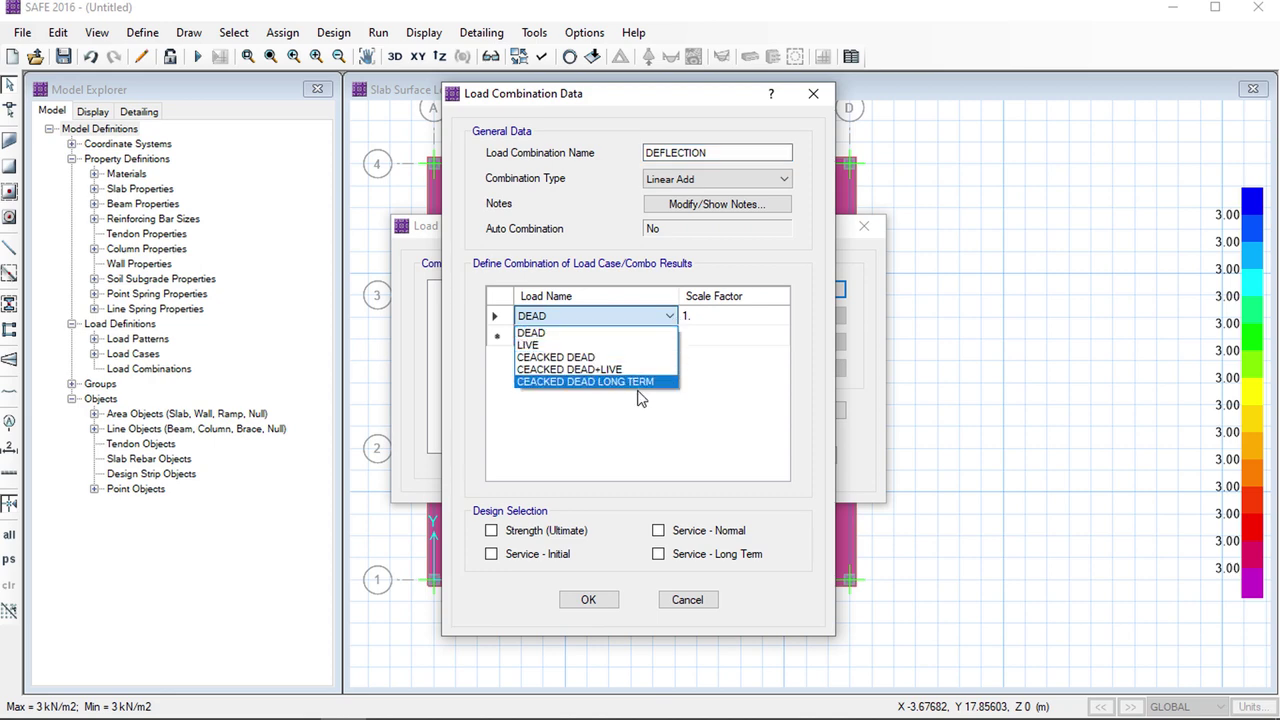
left_click(632, 370)
left_click(669, 335)
left_click(669, 335)
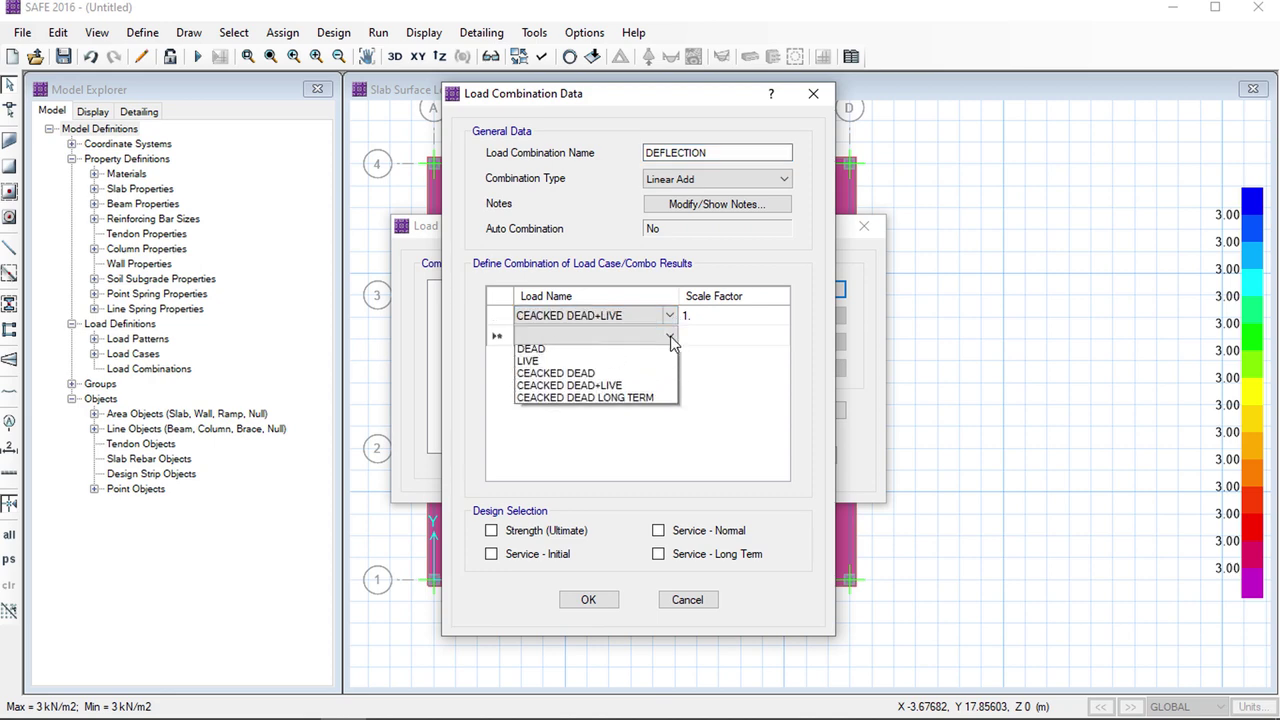
left_click(614, 380)
left_click(669, 357)
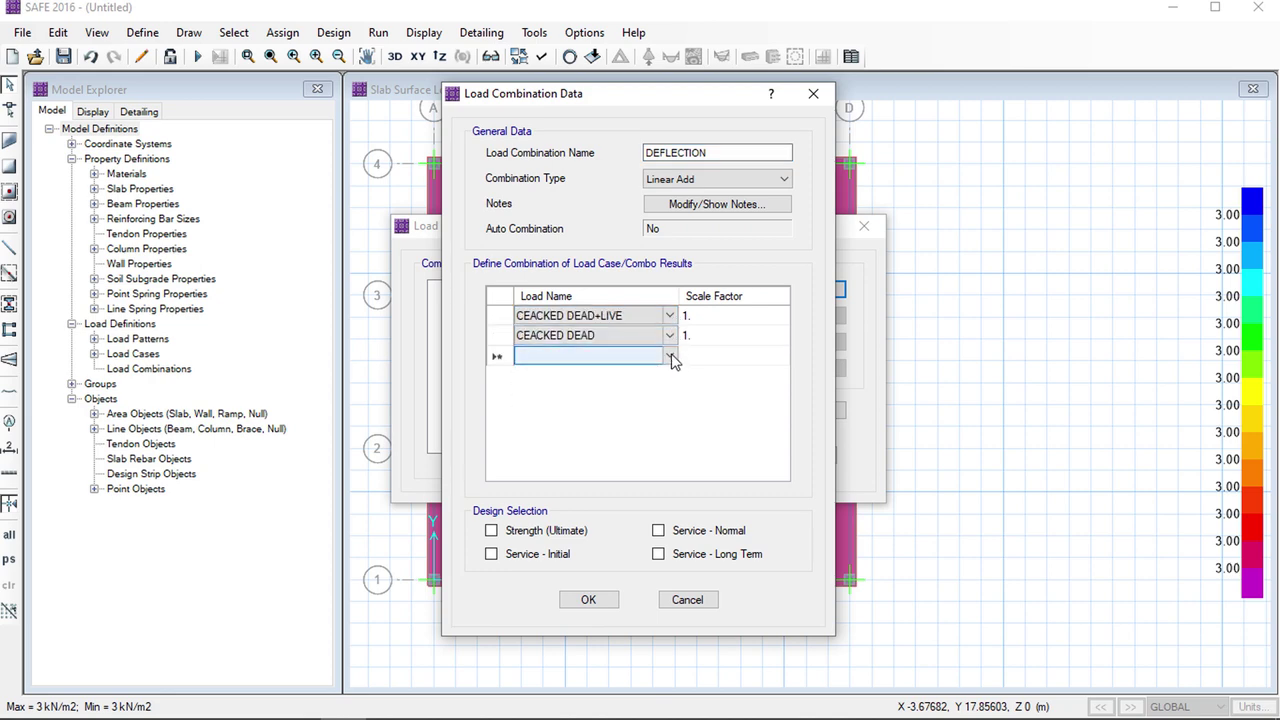
left_click(669, 357)
left_click(630, 422)
left_click(700, 358)
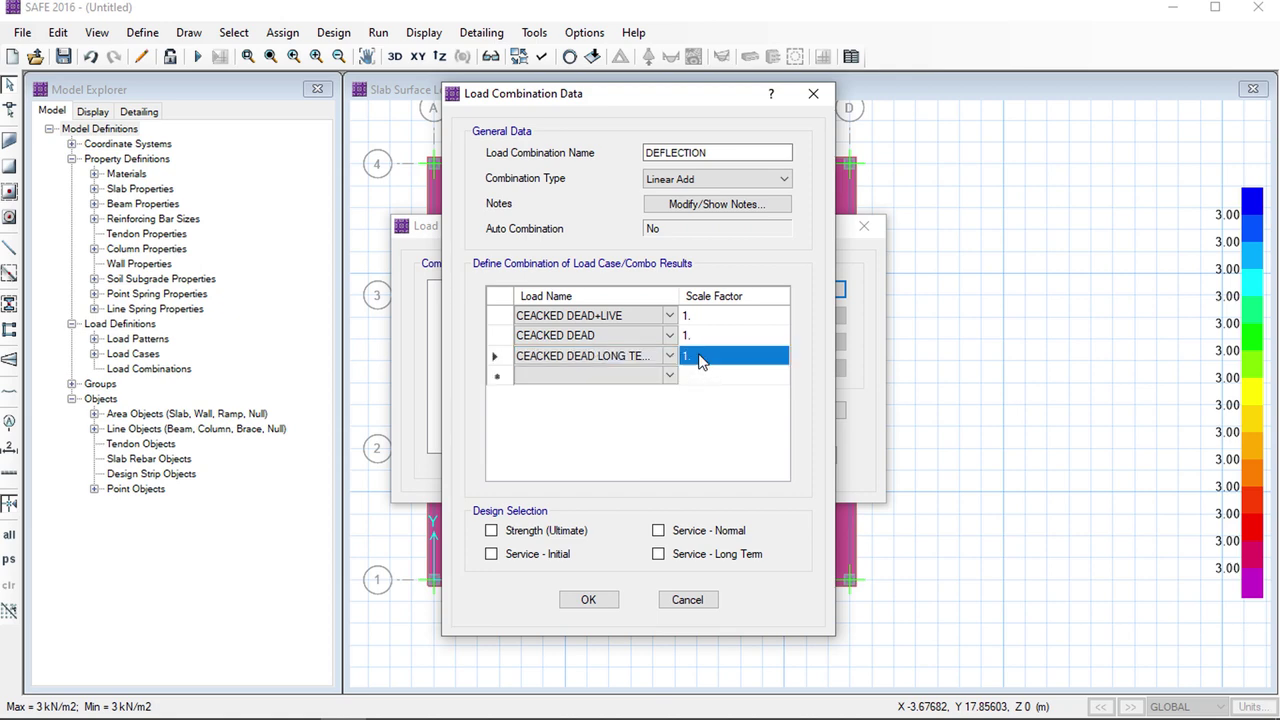
Set the CEACKED DEAD scale factor to -1 in the DEFLECTION combination and accept the load combinations
left_click(700, 338)
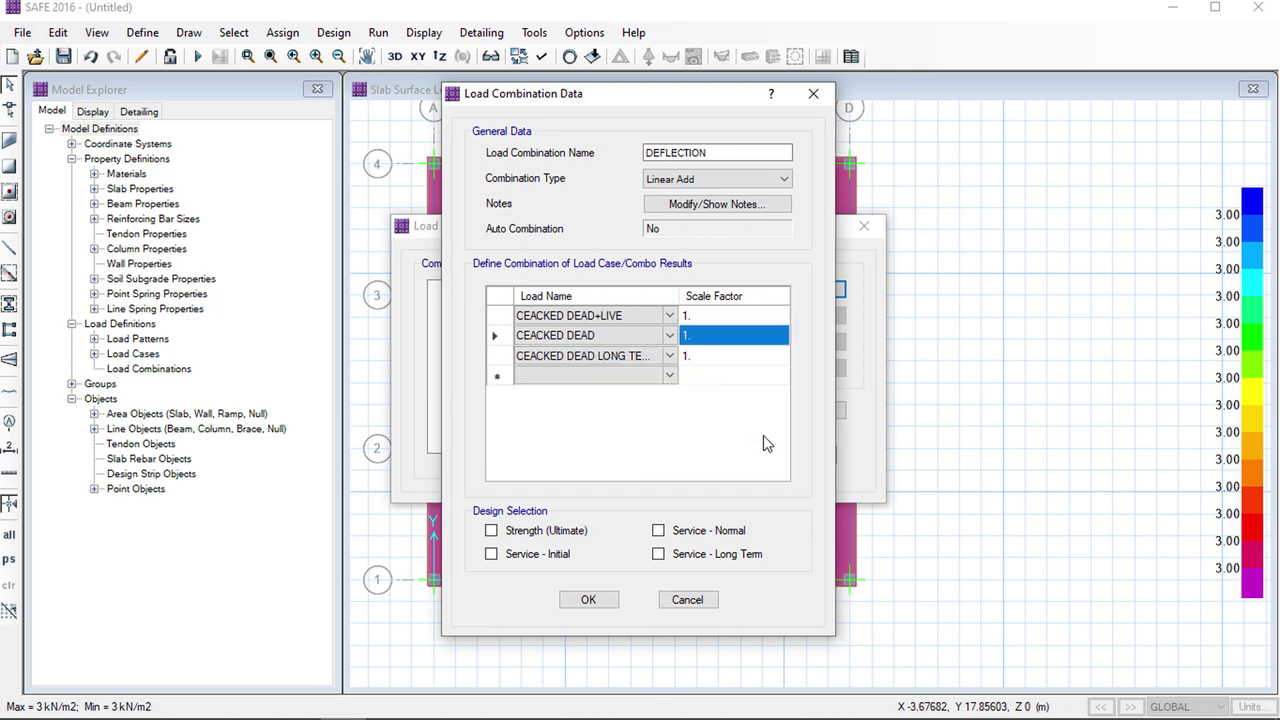
type("-1")
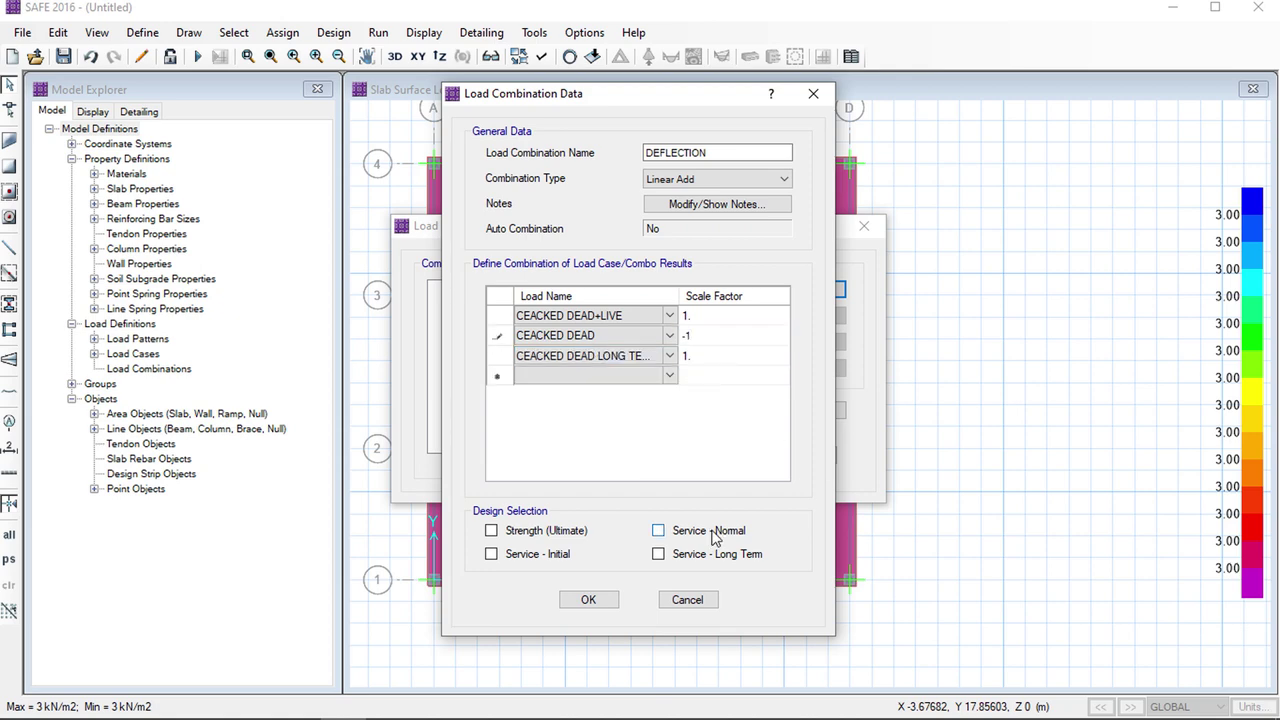
left_click(588, 599)
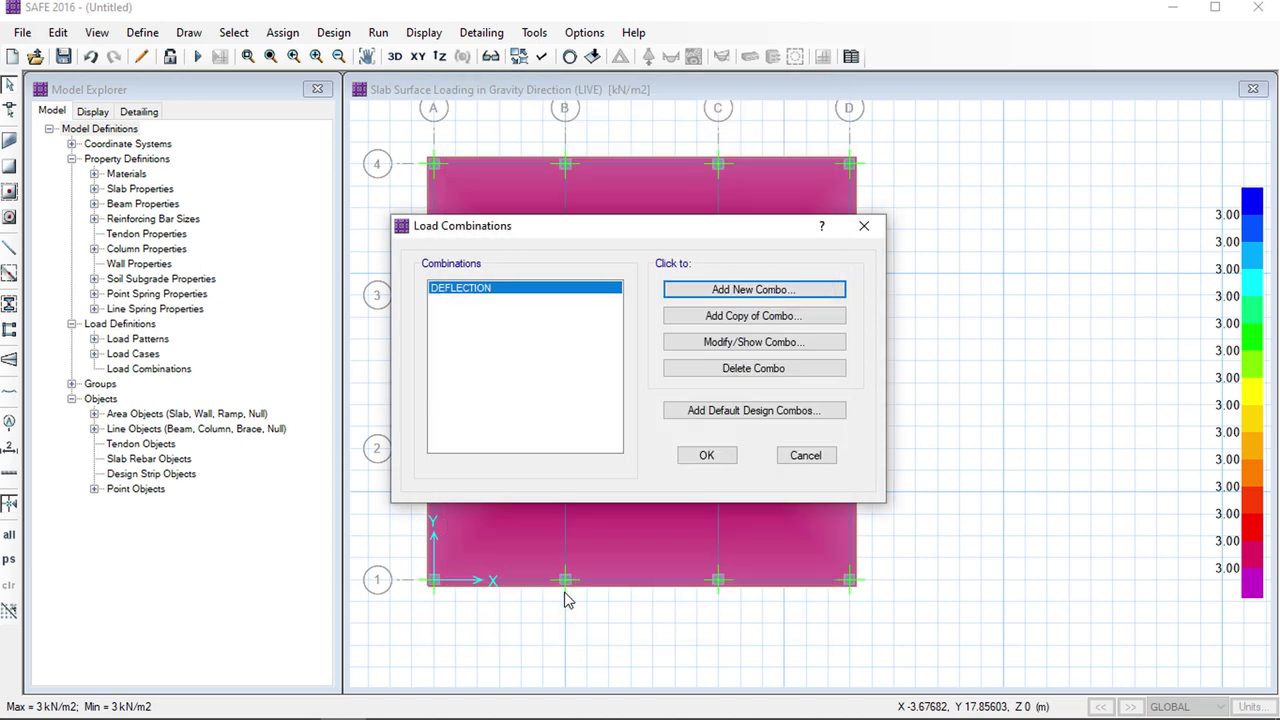
left_click(706, 456)
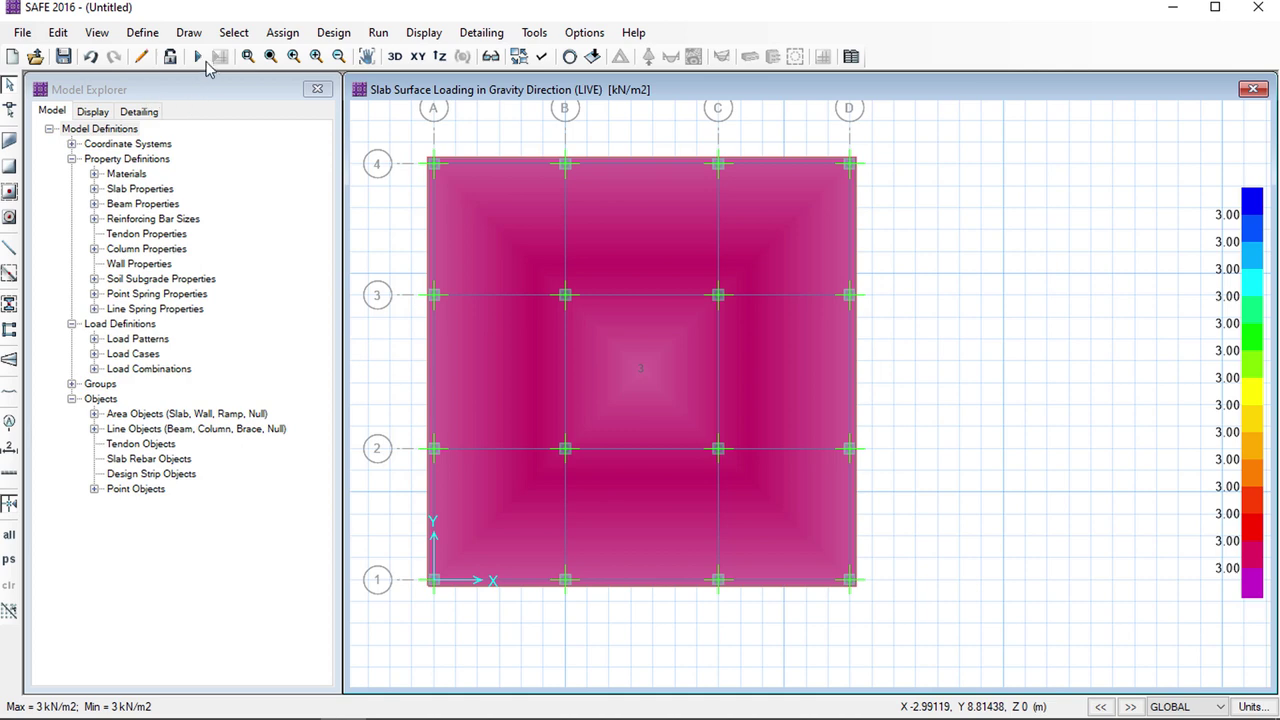
Start the analysis run and save the model as RIBBED SLAB DEFF in the AUTO EXP folder, without replacing the existing RIBBED SLAB DEF file
left_click(200, 58)
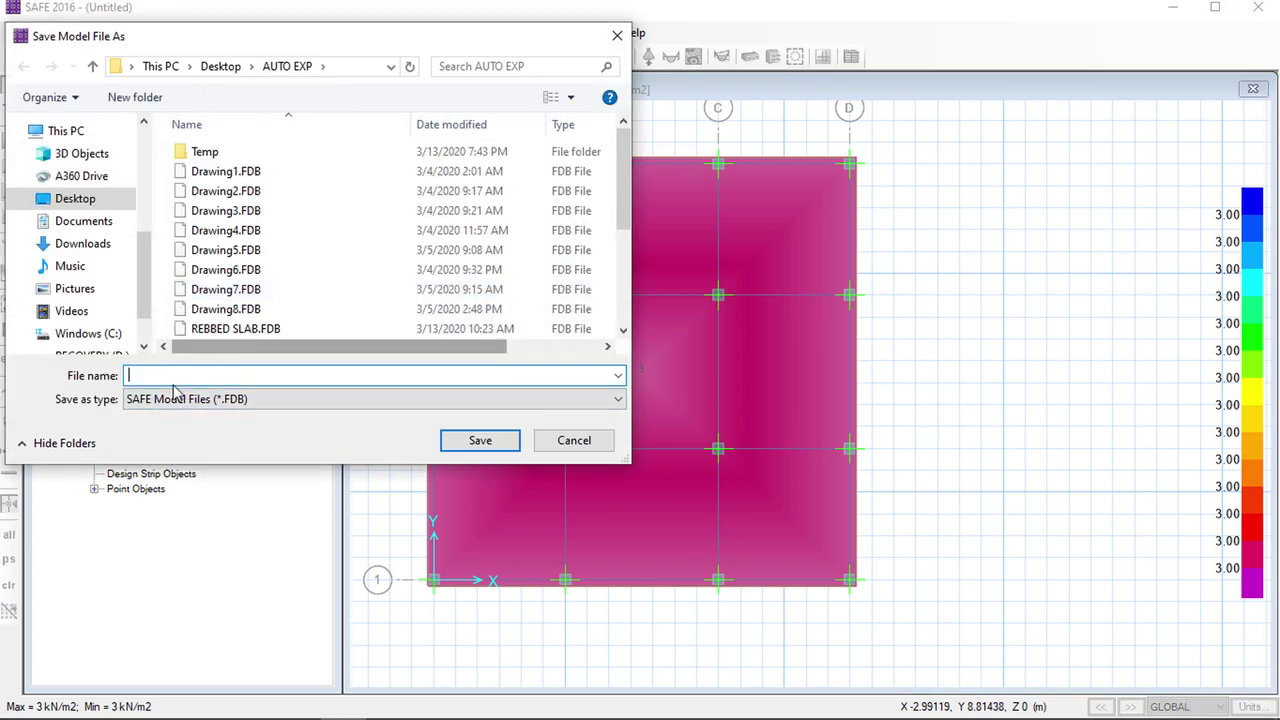
type("R")
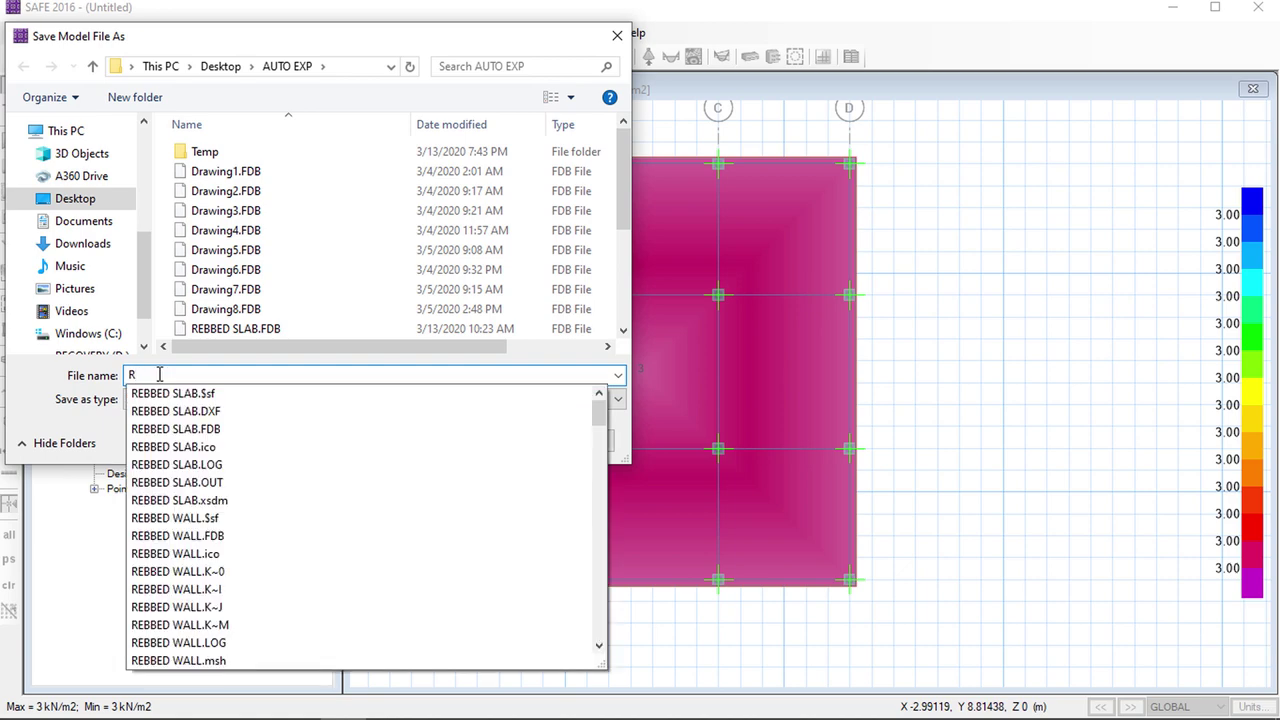
type("EIBBED SLAB DEF")
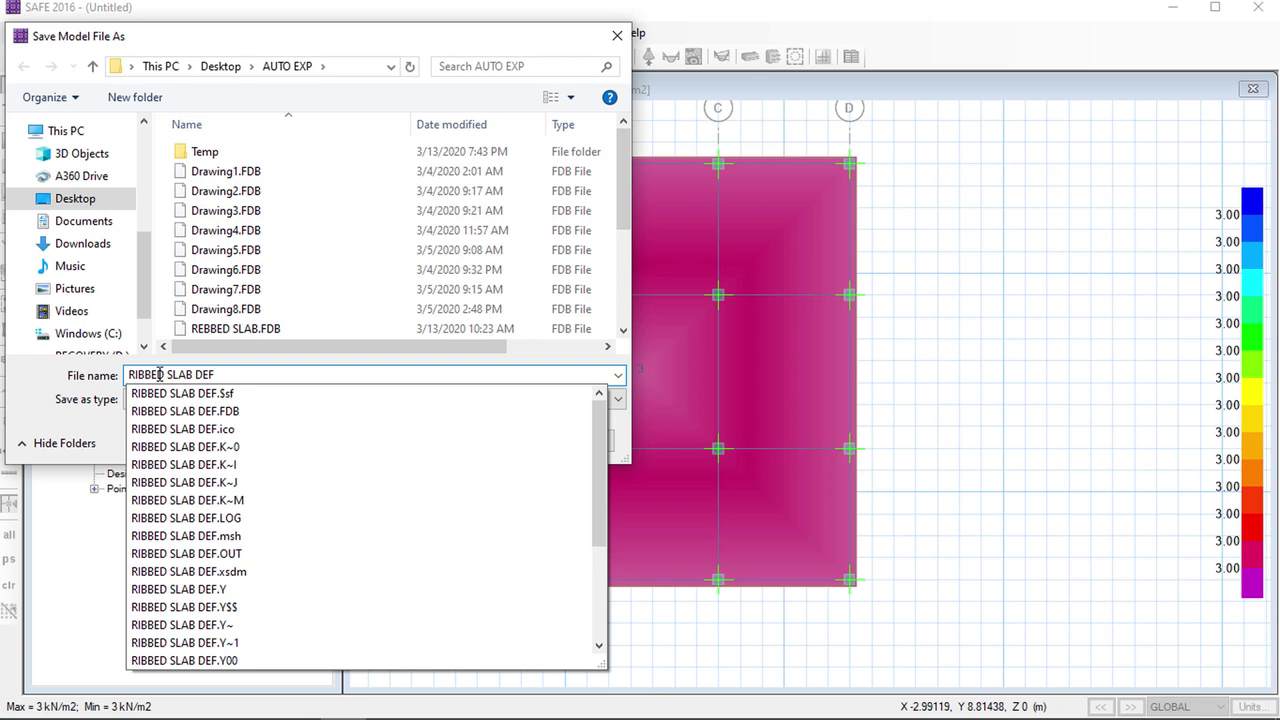
left_click(805, 189)
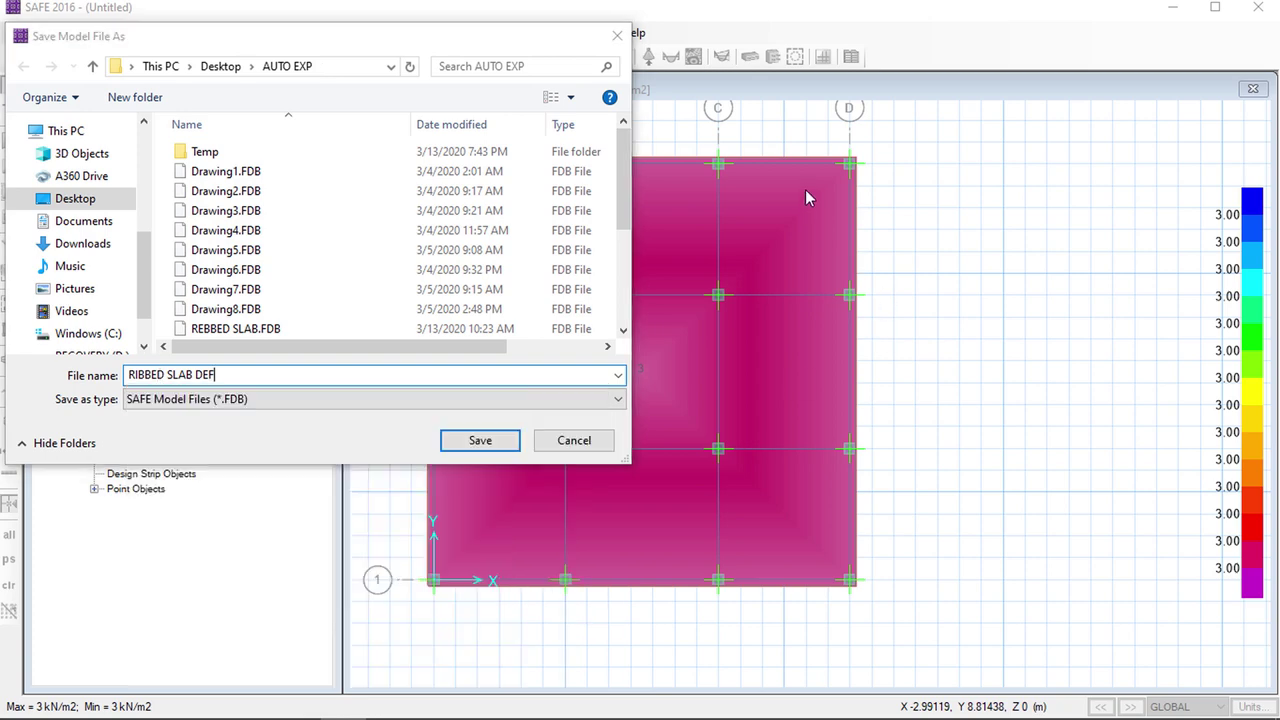
left_click(495, 441)
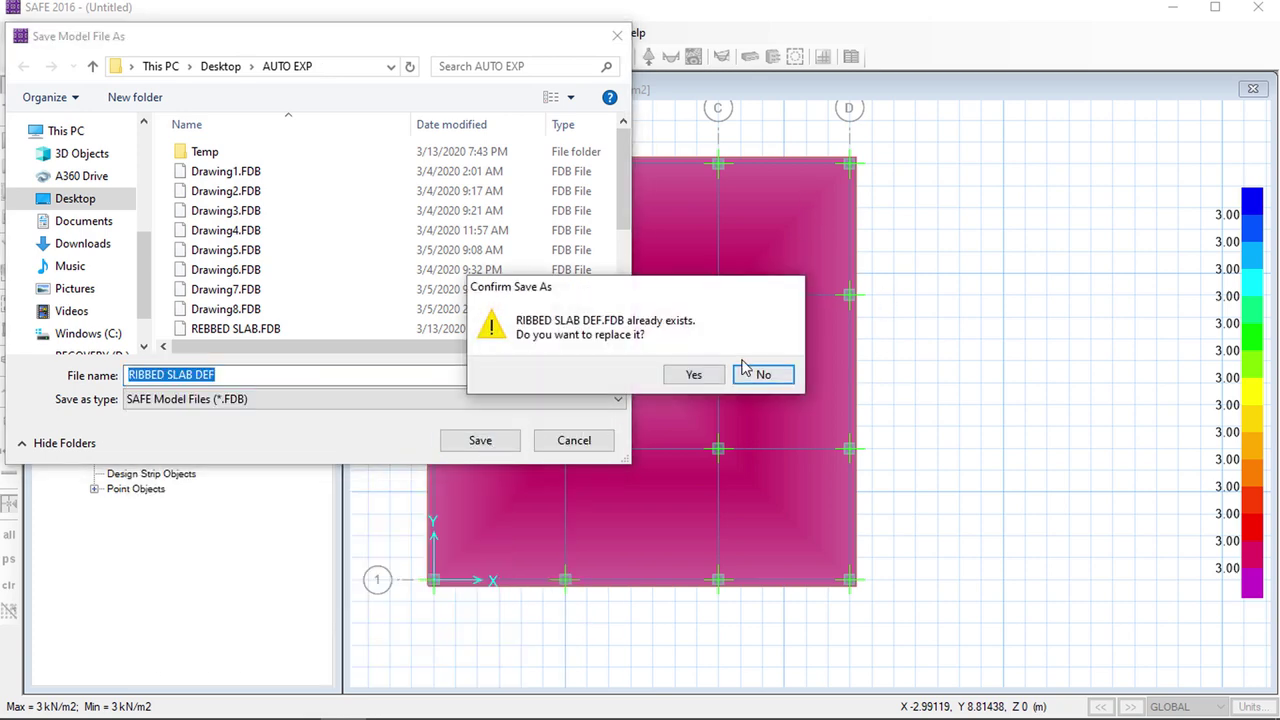
left_click(745, 387)
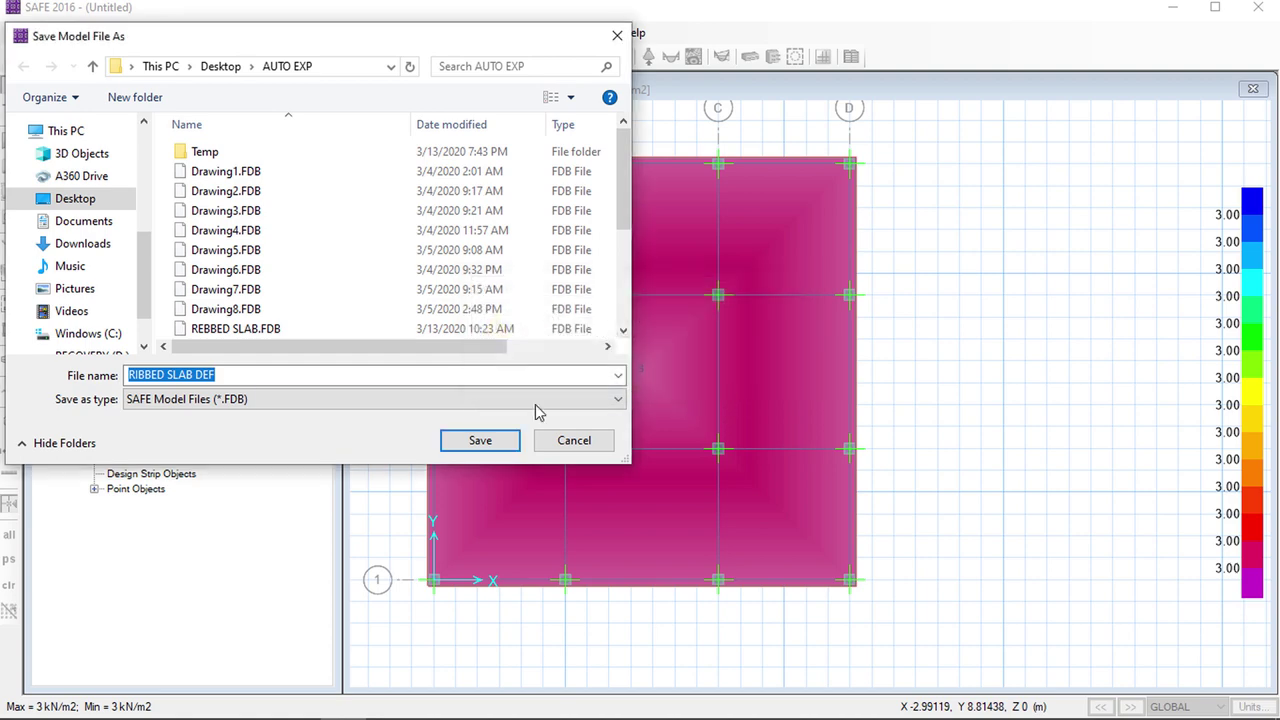
left_click(226, 376)
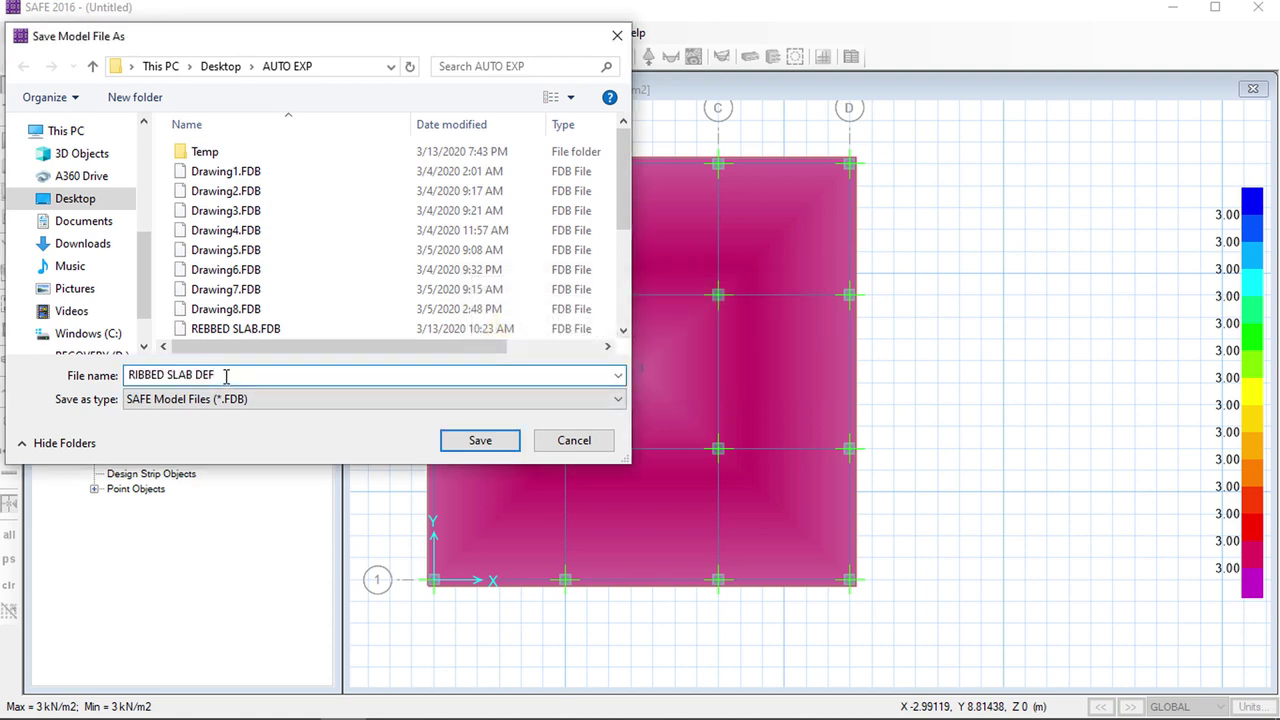
left_click(479, 441)
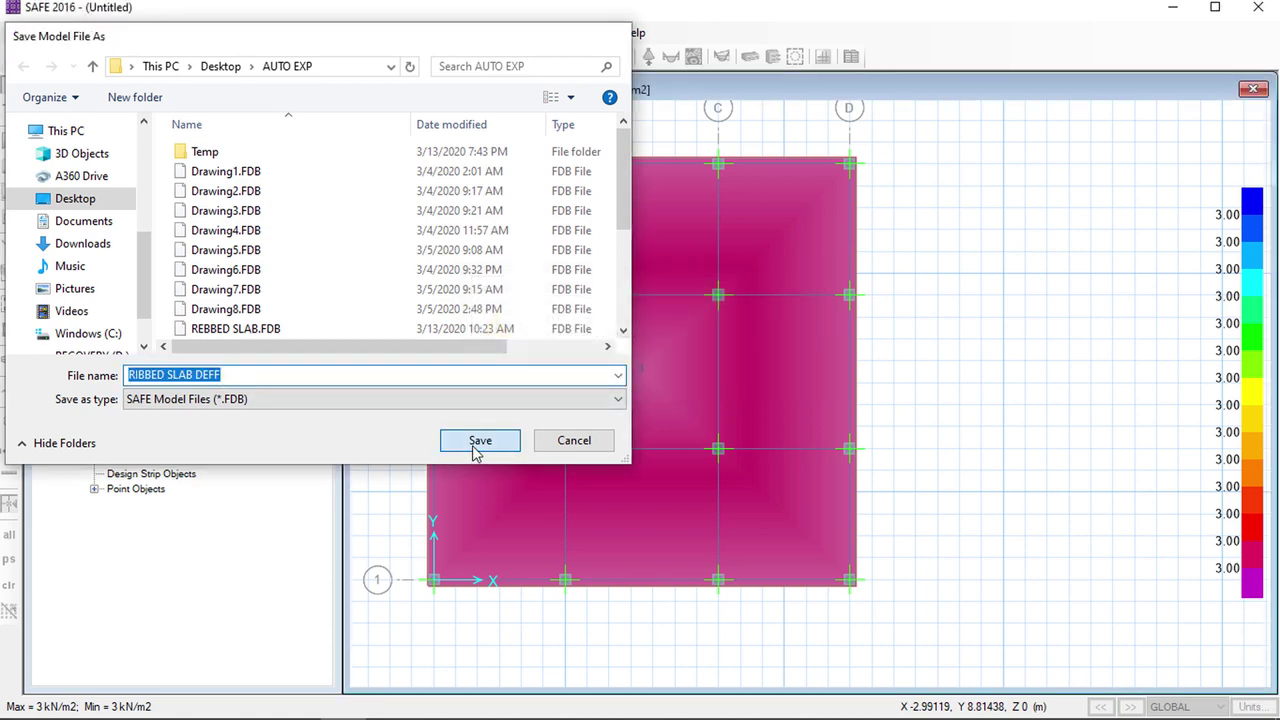
mouse_move(1036, 707)
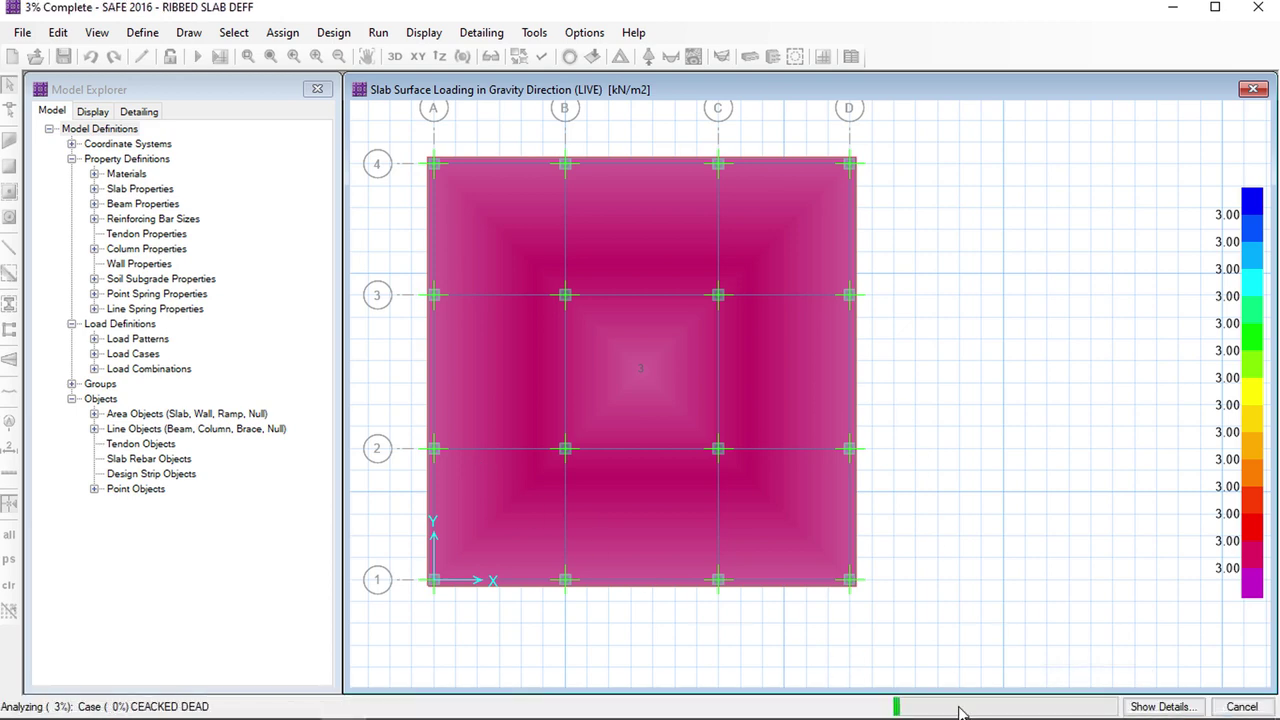
mouse_move(1106, 703)
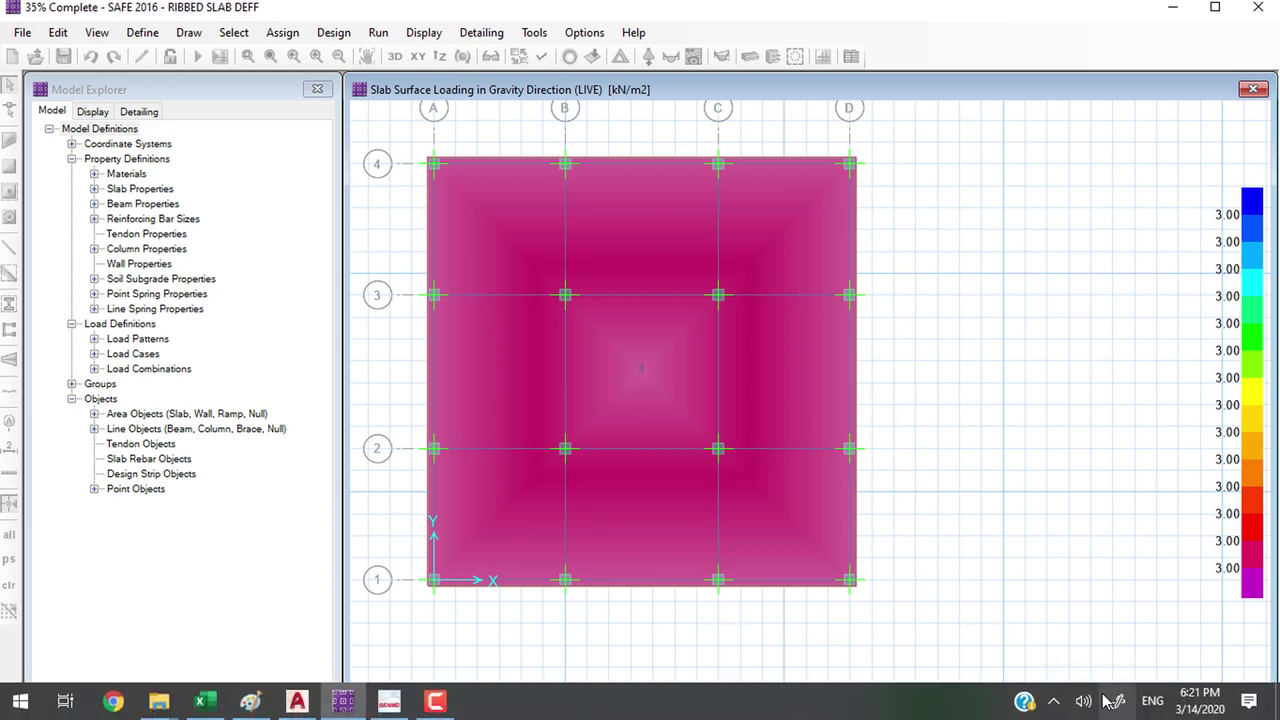
left_click(435, 700)
left_click(1190, 655)
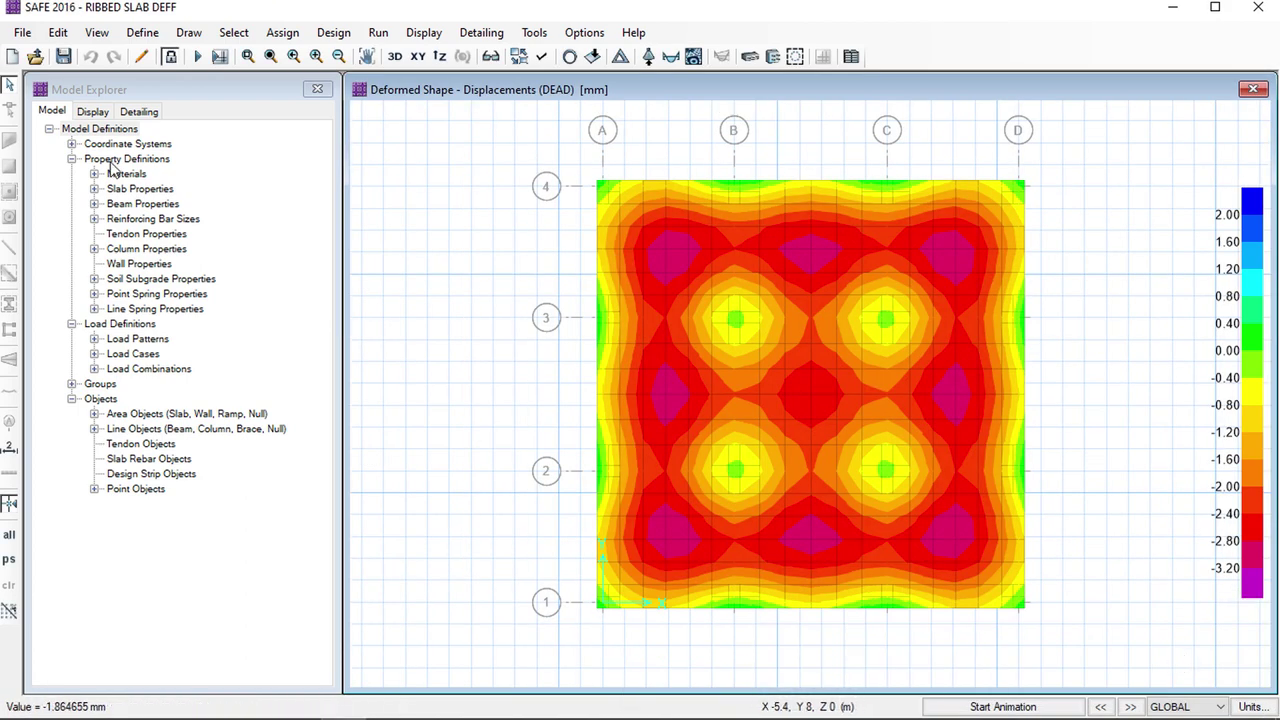
Display the slab's deformed shape contours for the DEFLECTION load combination and move the settings dialog clear of the plan
left_click(428, 33)
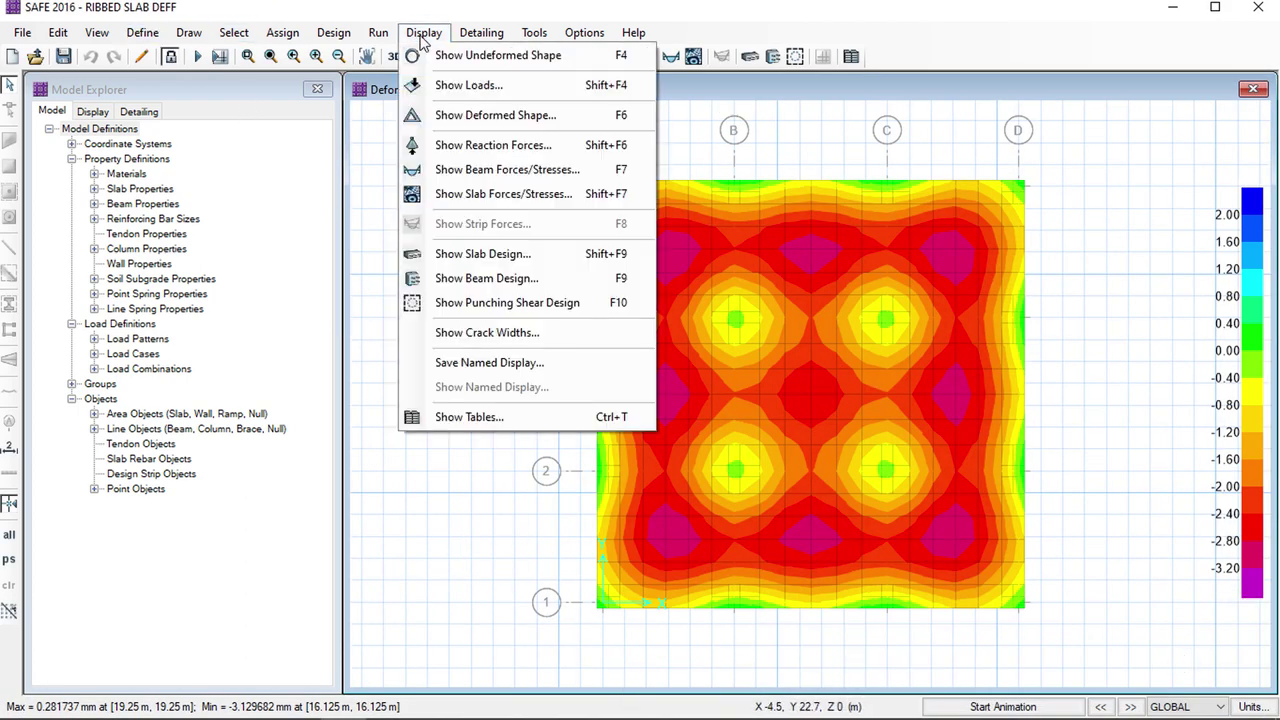
left_click(490, 116)
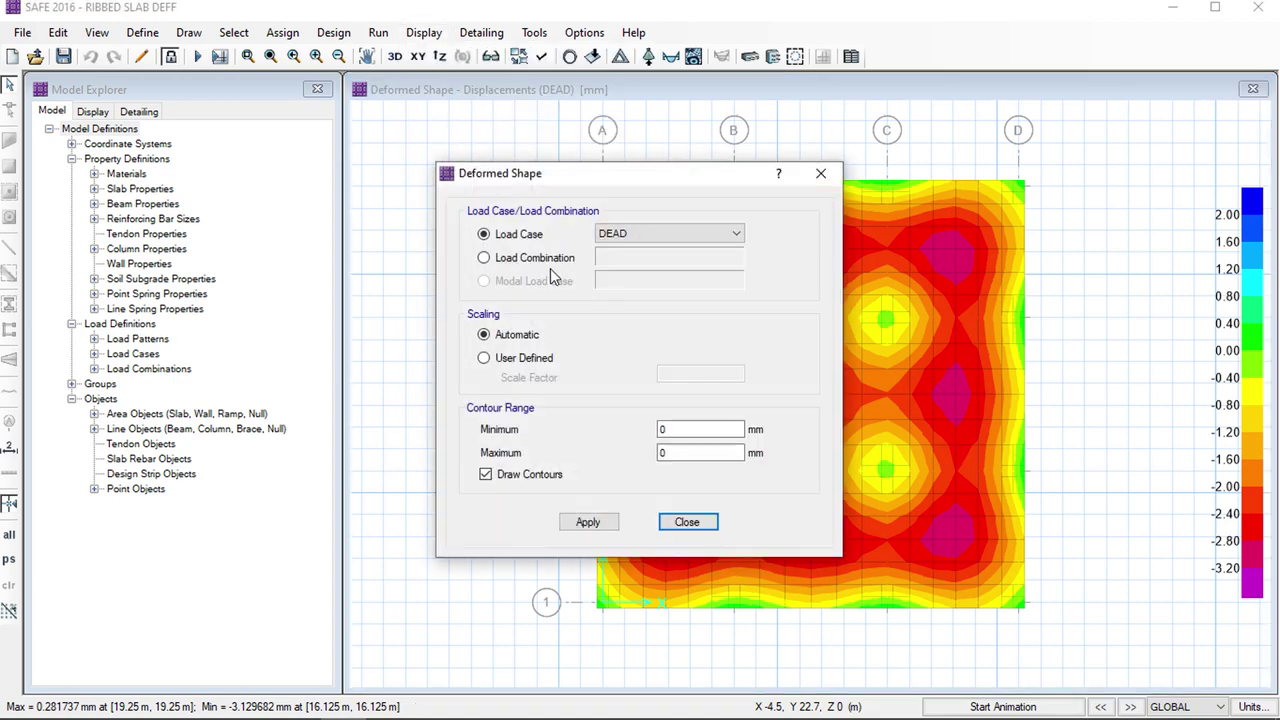
left_click(530, 258)
left_click(585, 521)
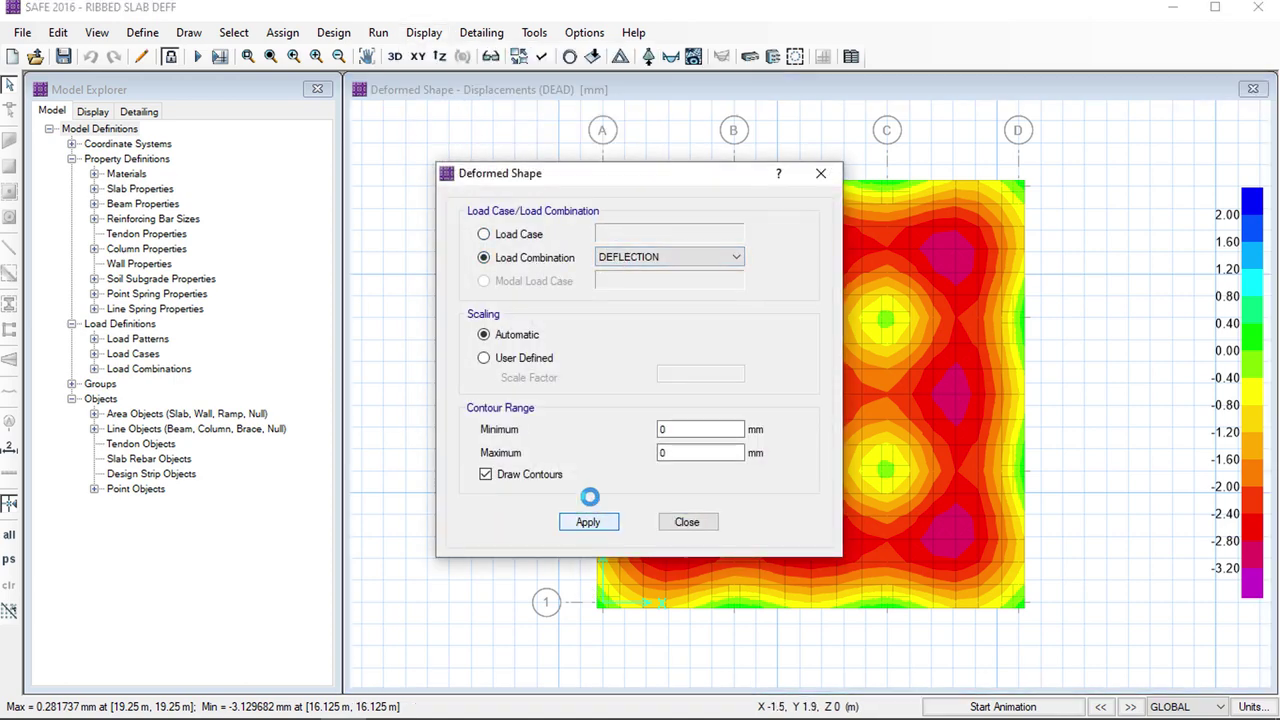
left_click_drag(708, 177, 301, 147)
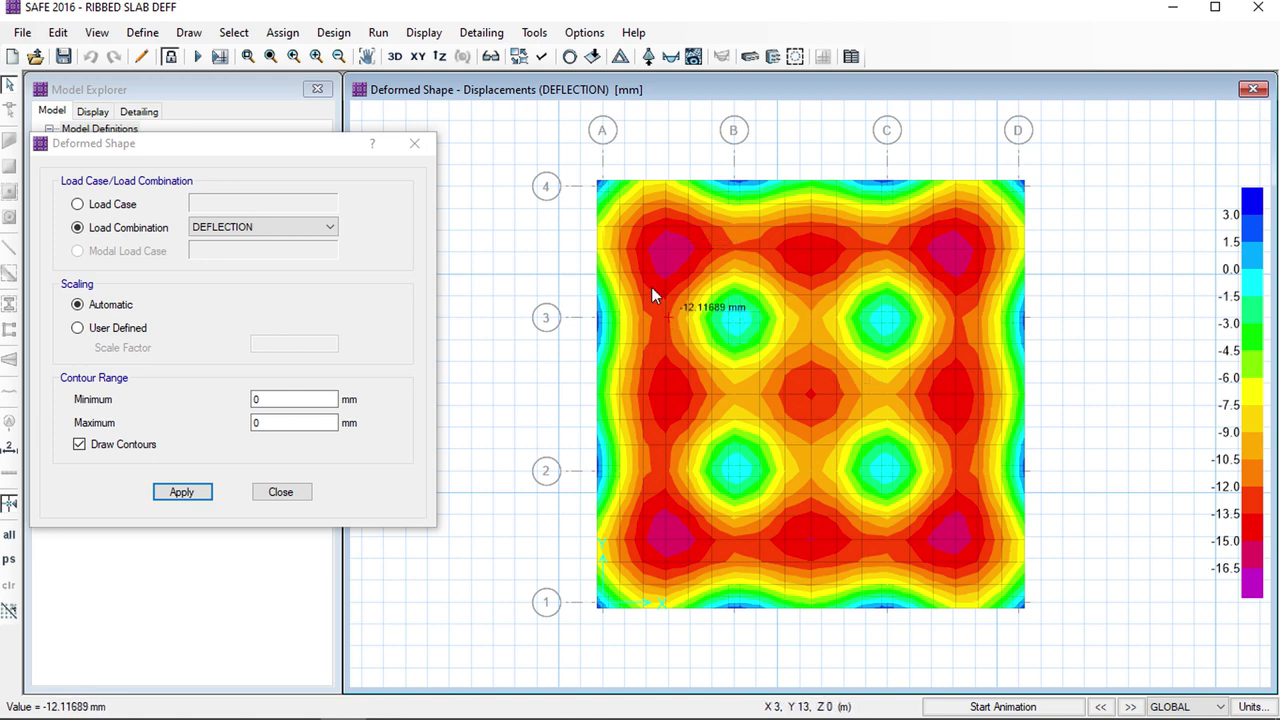
Switch to Paint and handwrite the deflection limit calculation D limit = 6000/240 = 25 mm with the red brush
mouse_move(330, 712)
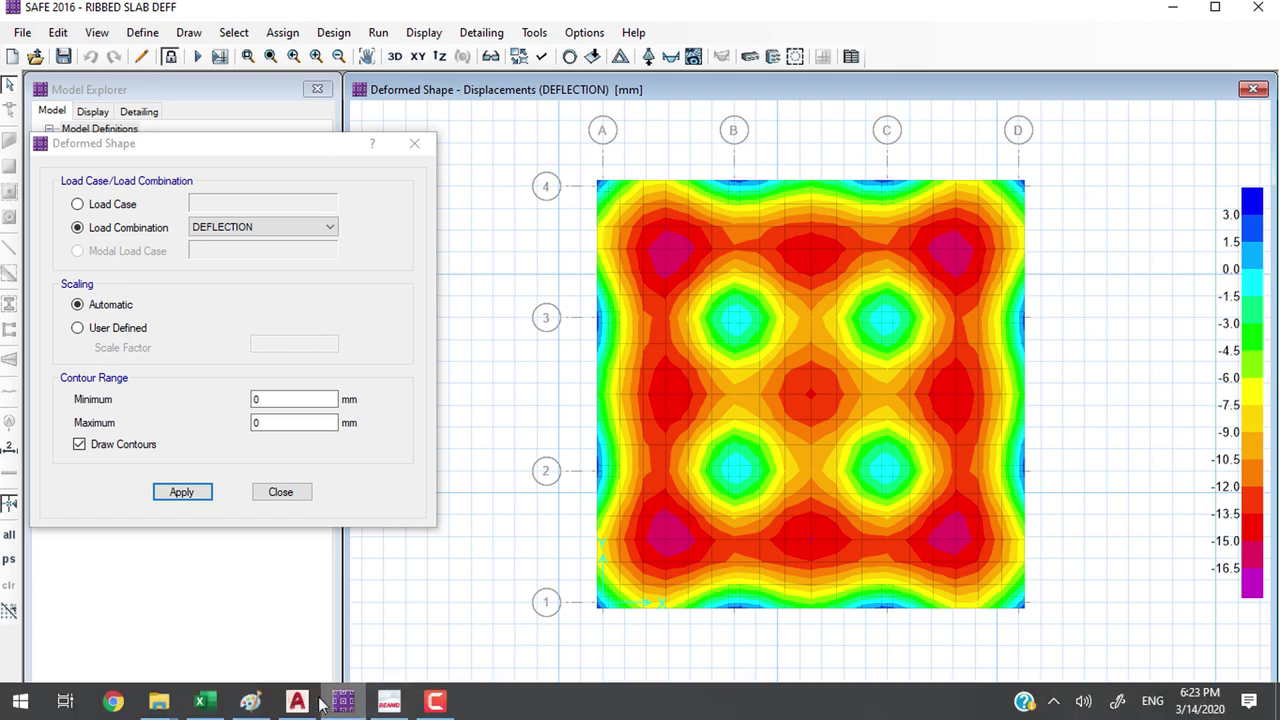
left_click(252, 702)
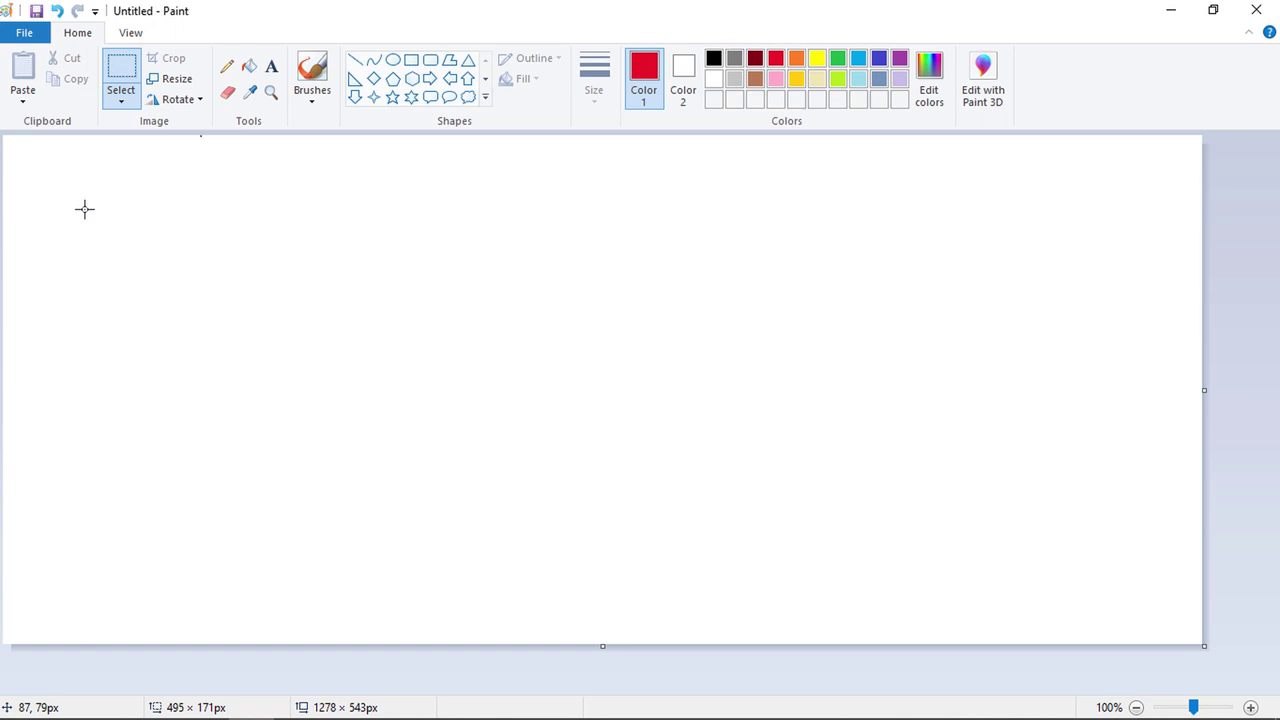
mouse_move(84, 208)
left_mouse_down()
mouse_move(86, 174)
mouse_move(67, 204)
mouse_move(147, 192)
left_mouse_up()
left_click(312, 75)
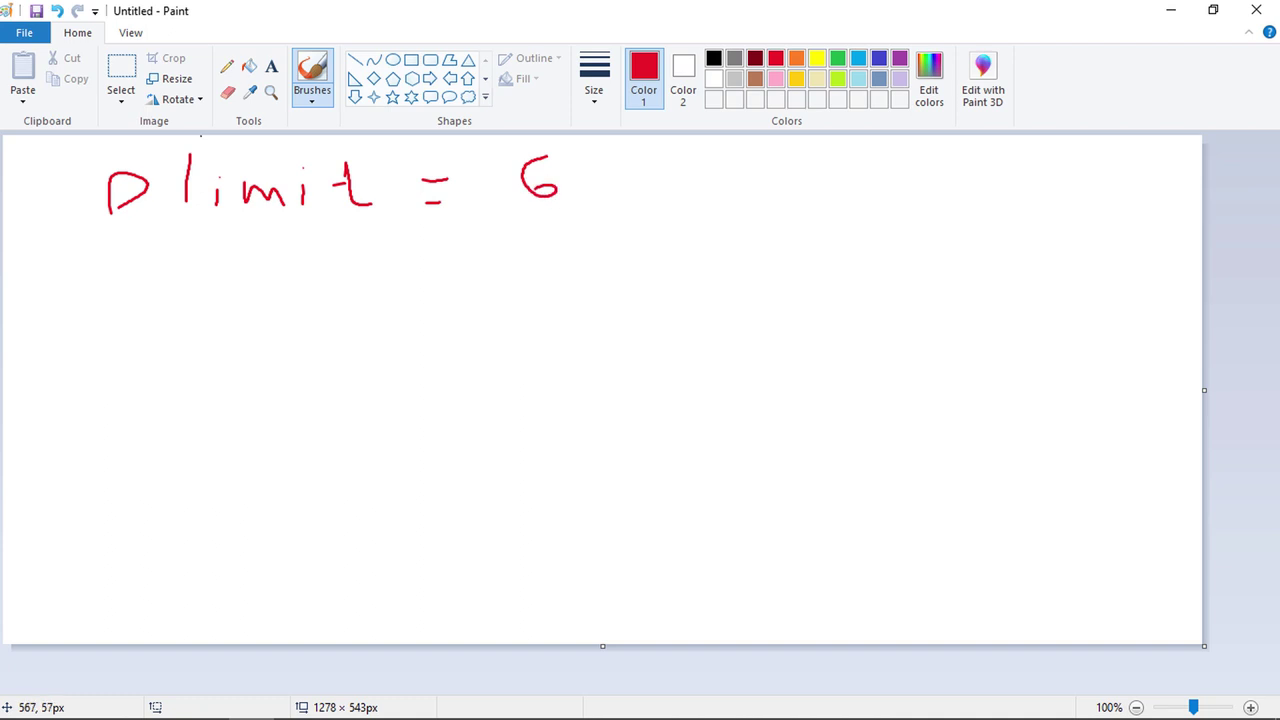
left_click_drag(572, 193, 590, 180)
left_click_drag(540, 227, 714, 211)
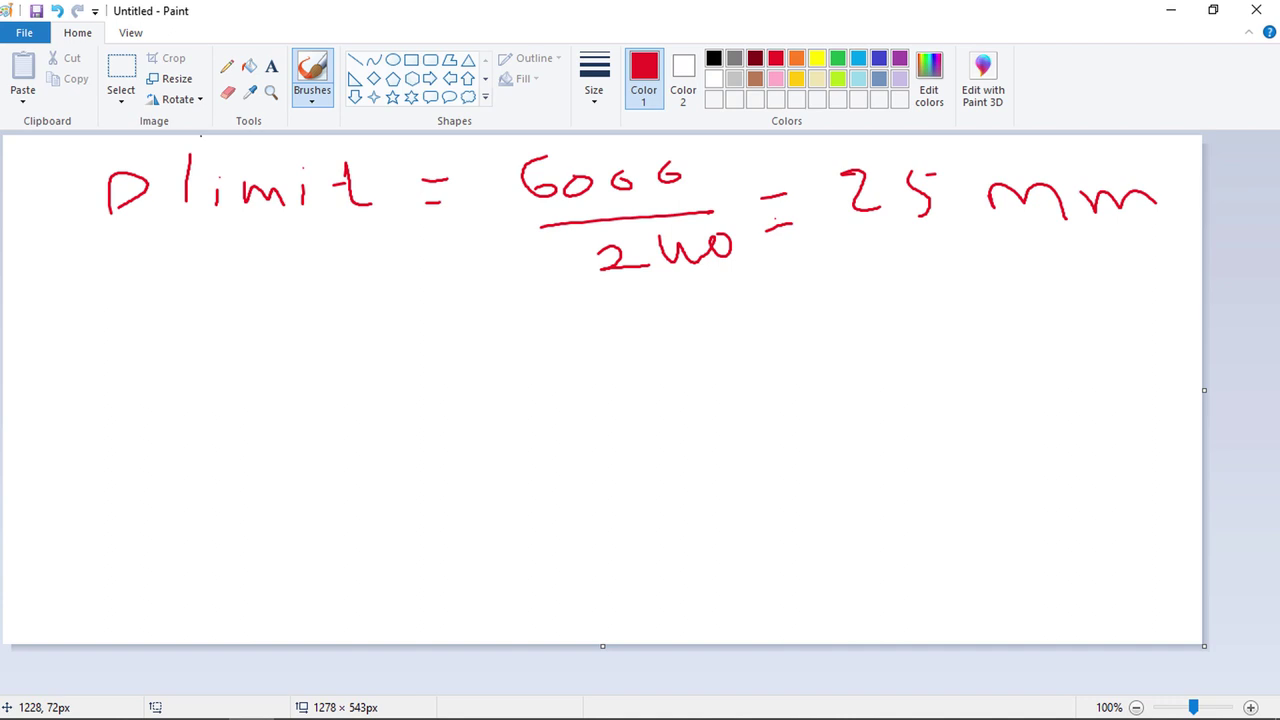
Handwrite Δ computed = 16 mm below the deflection limit calculation
left_click_drag(109, 351, 97, 384)
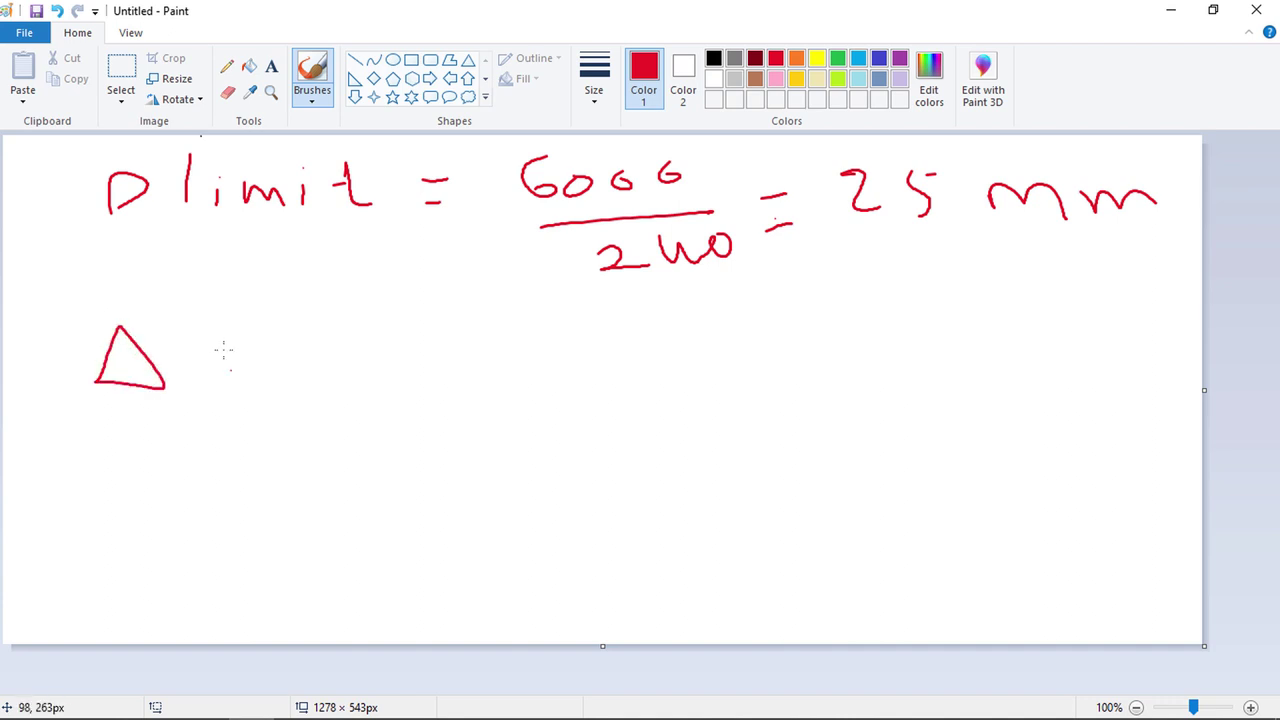
mouse_move(224, 348)
left_mouse_down()
mouse_move(232, 399)
mouse_move(260, 400)
mouse_move(298, 373)
mouse_move(350, 396)
left_mouse_up()
mouse_move(362, 352)
left_mouse_down()
mouse_move(365, 440)
mouse_move(368, 382)
left_mouse_up()
mouse_move(426, 344)
left_mouse_down()
mouse_move(476, 340)
mouse_move(546, 370)
left_mouse_up()
mouse_move(574, 345)
left_mouse_down()
mouse_move(562, 375)
mouse_move(604, 378)
left_mouse_up()
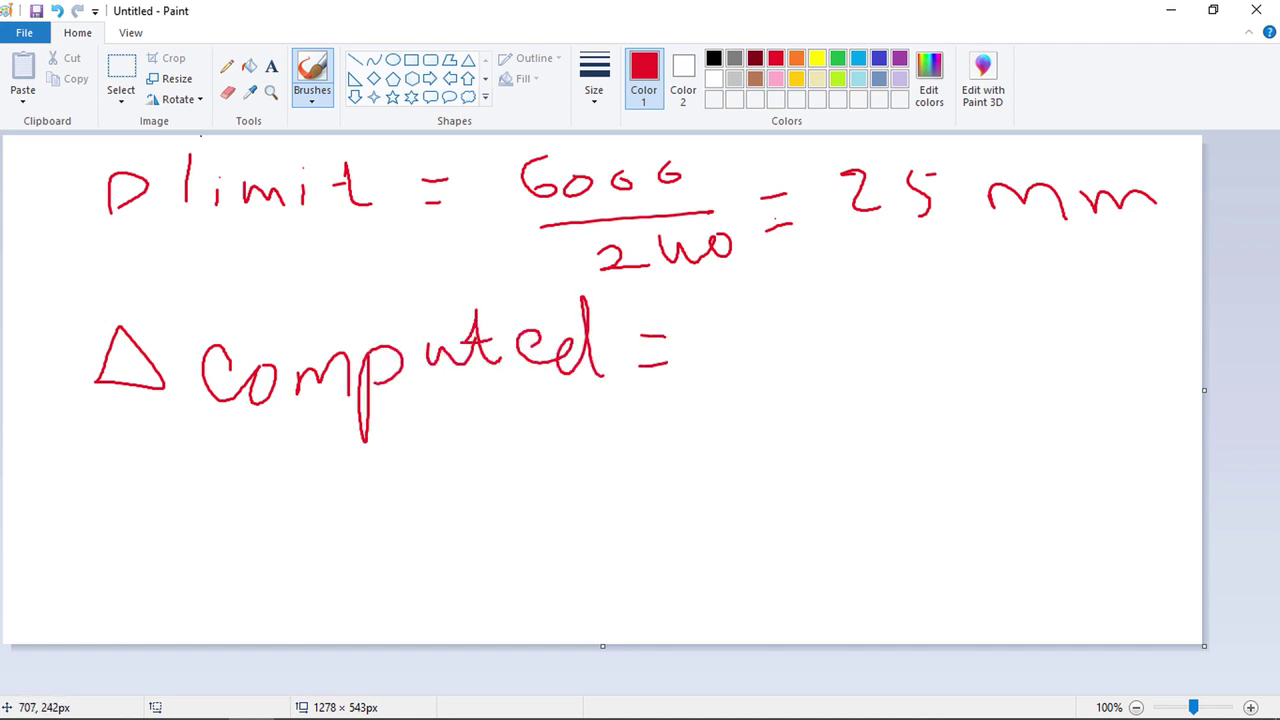
left_click_drag(728, 288, 730, 372)
left_click_drag(798, 288, 772, 345)
mouse_move(868, 360)
left_mouse_down()
mouse_move(908, 374)
mouse_move(1009, 375)
left_mouse_up()
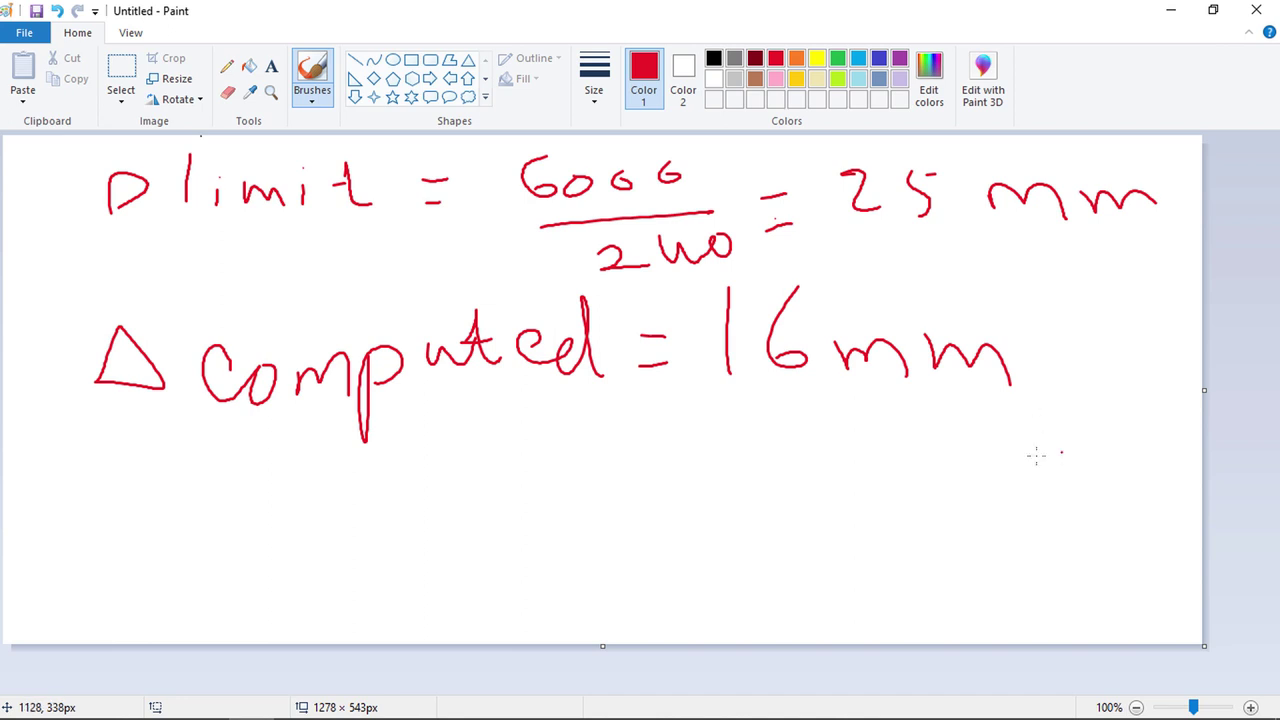
Select all the handwritten deflection notes on the canvas and delete them
left_click(121, 75)
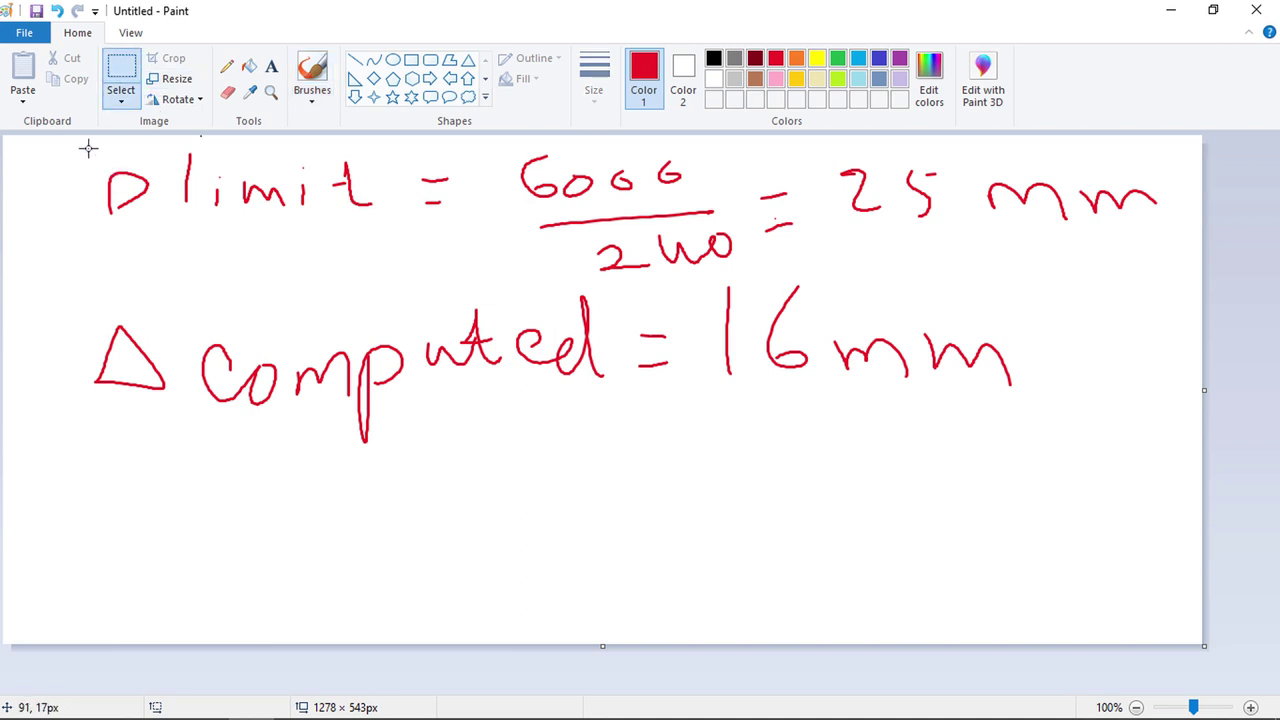
mouse_move(86, 146)
left_mouse_down()
mouse_move(251, 300)
mouse_move(1276, 489)
mouse_move(1160, 516)
left_mouse_up()
key("Delete")
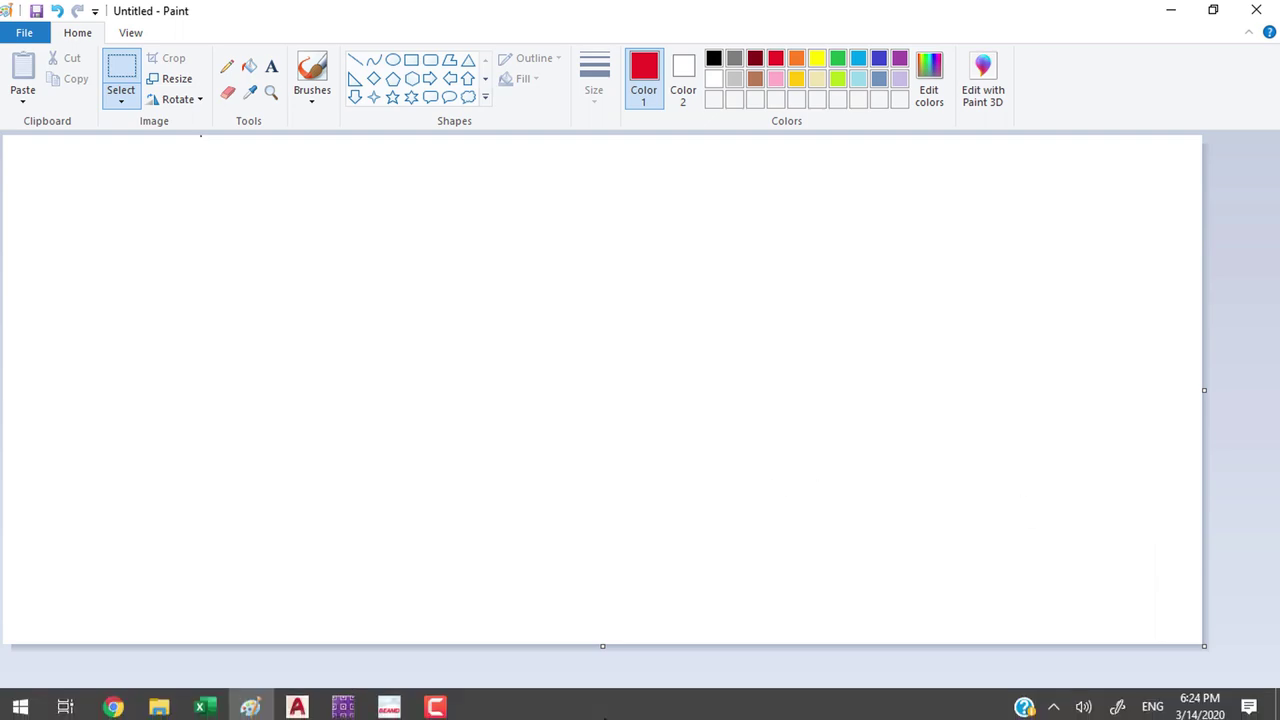
left_click(403, 706)
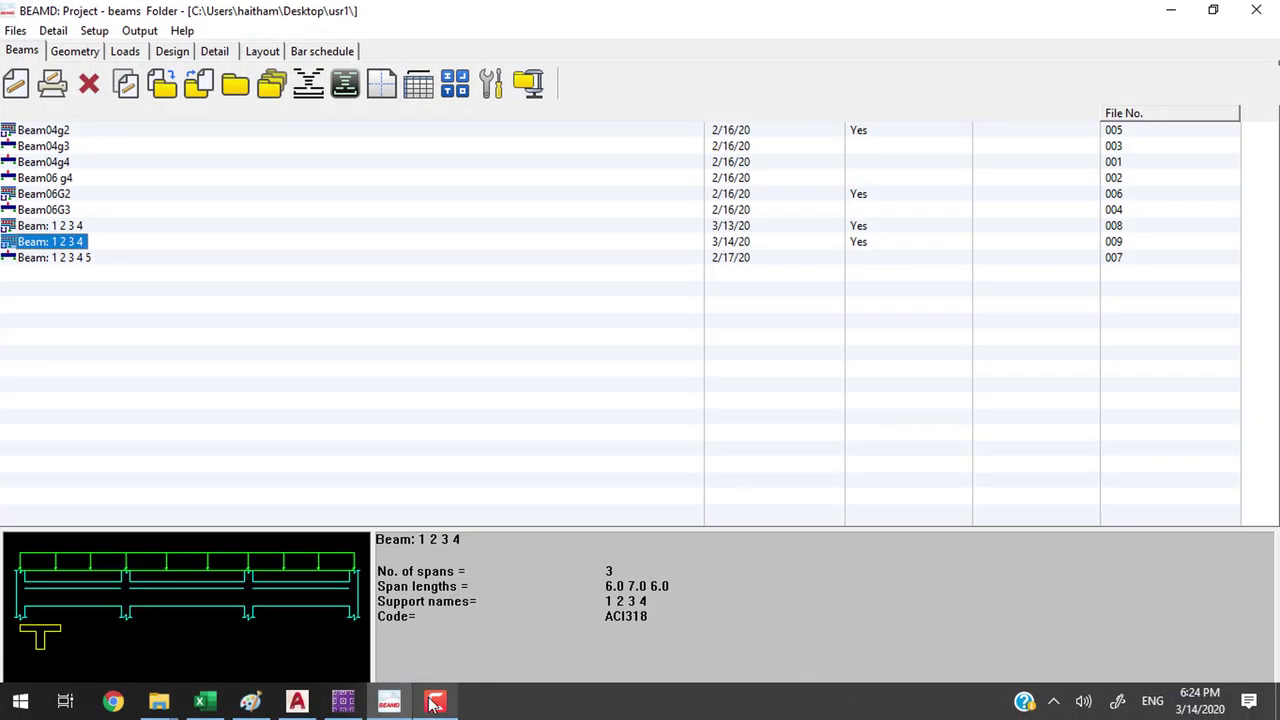
left_click(433, 705)
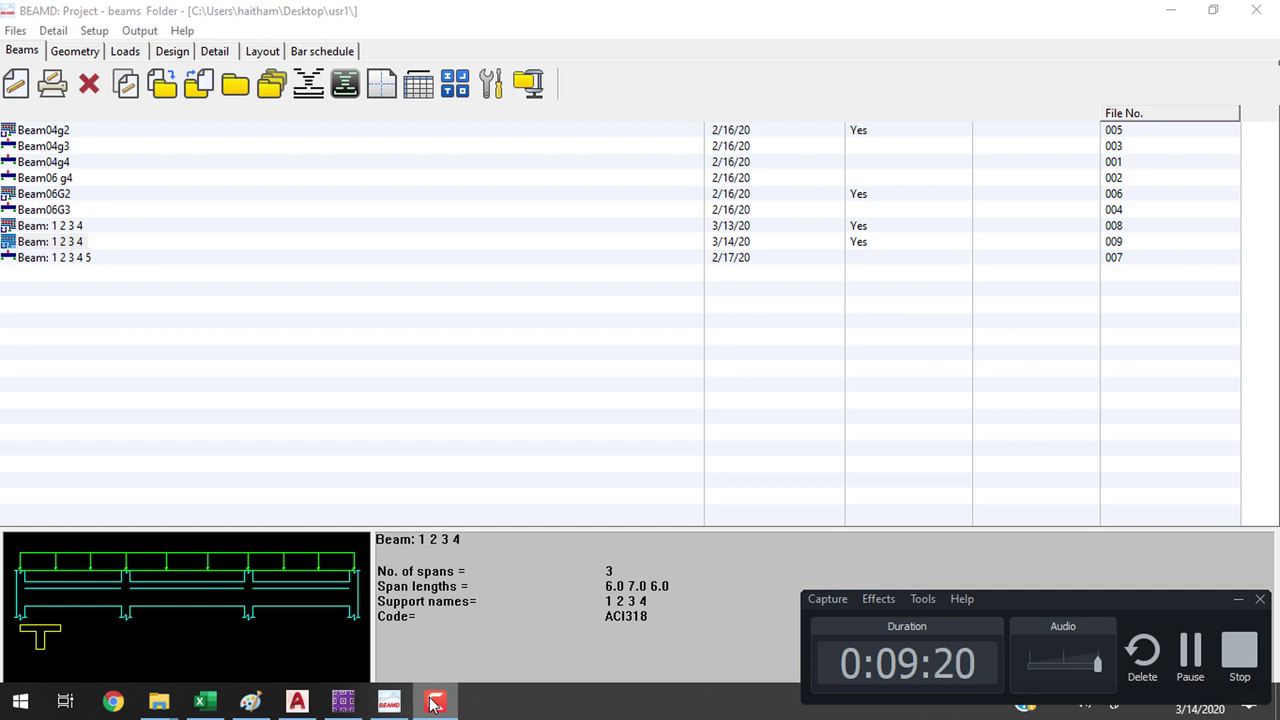
Switch back to SAFE, close the deformed shape settings and unlock the model, accepting deletion of the analysis and design results
left_click(343, 701)
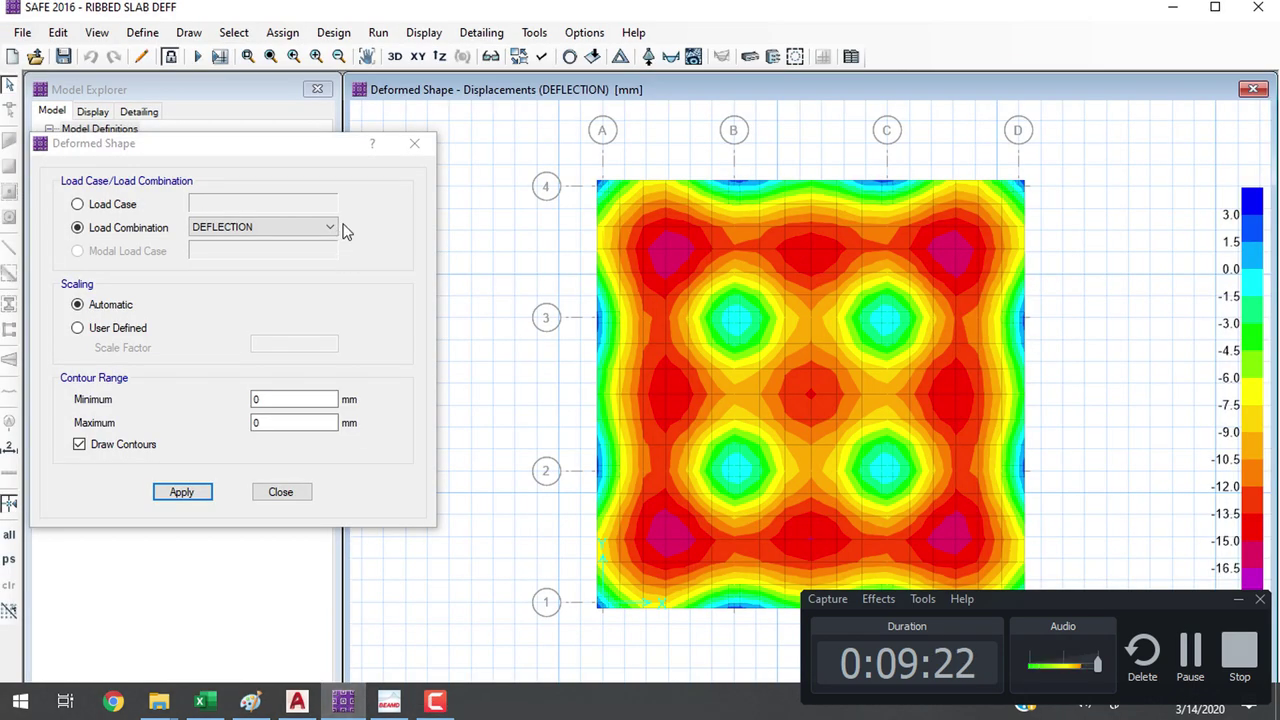
left_click(414, 143)
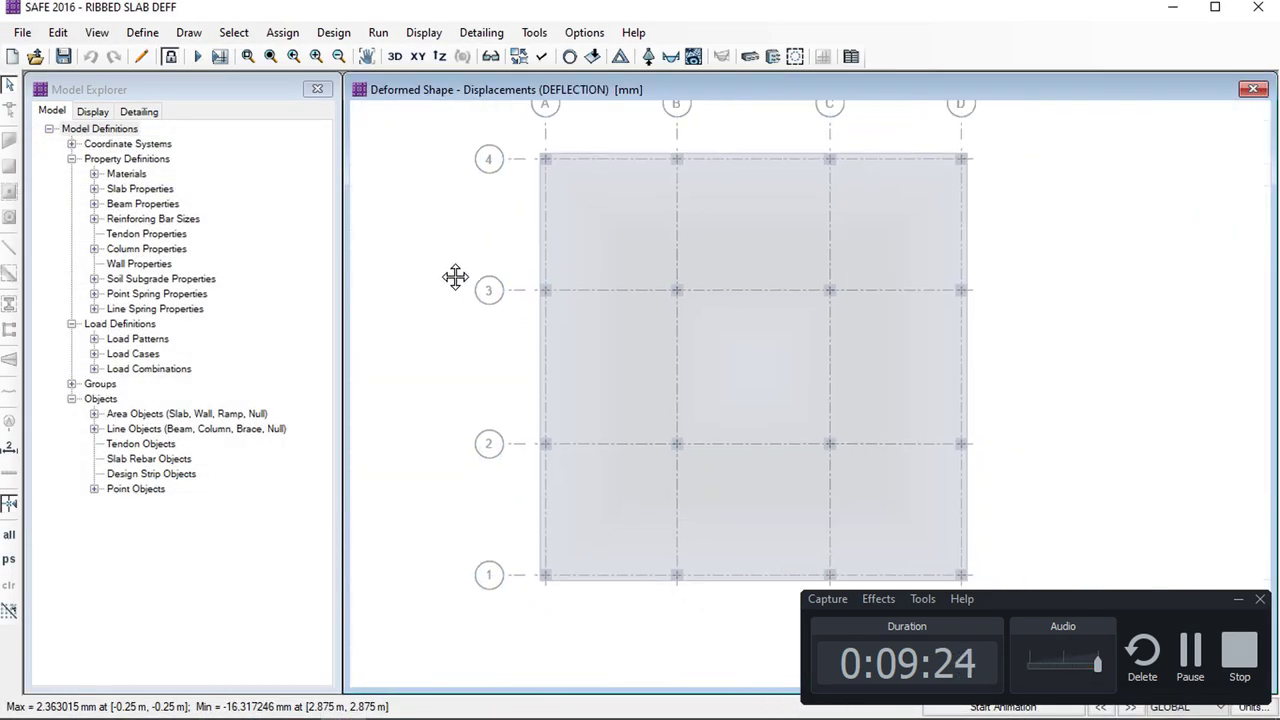
left_click(22, 33)
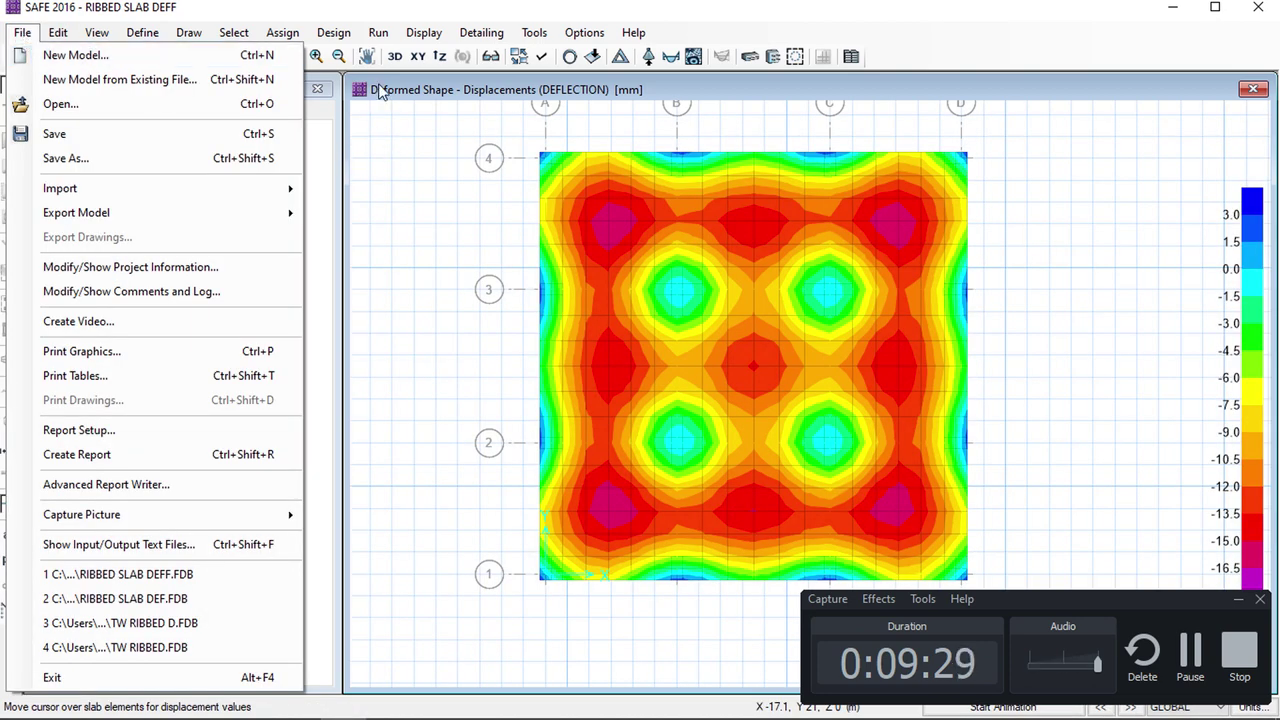
left_click(380, 92)
left_click(170, 60)
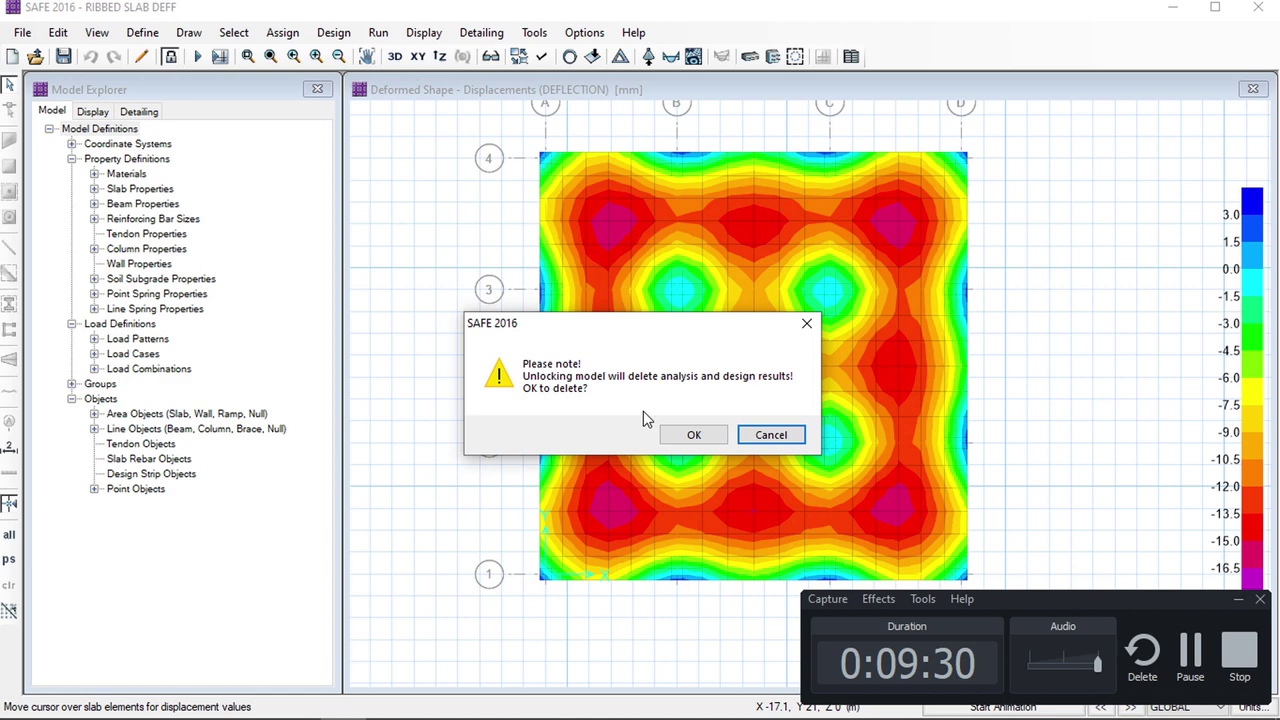
left_click(693, 435)
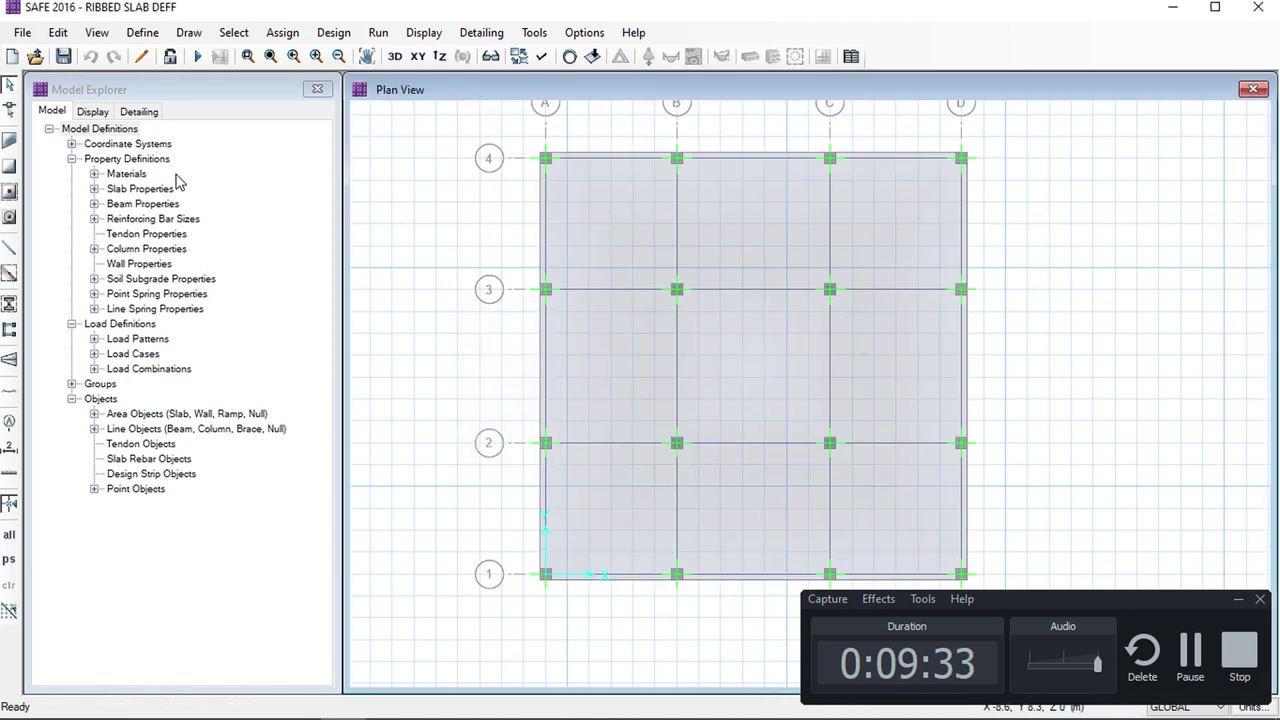
Save a copy of the model as RIBBED SLAB DES in the AUTO EXP folder
left_click(22, 32)
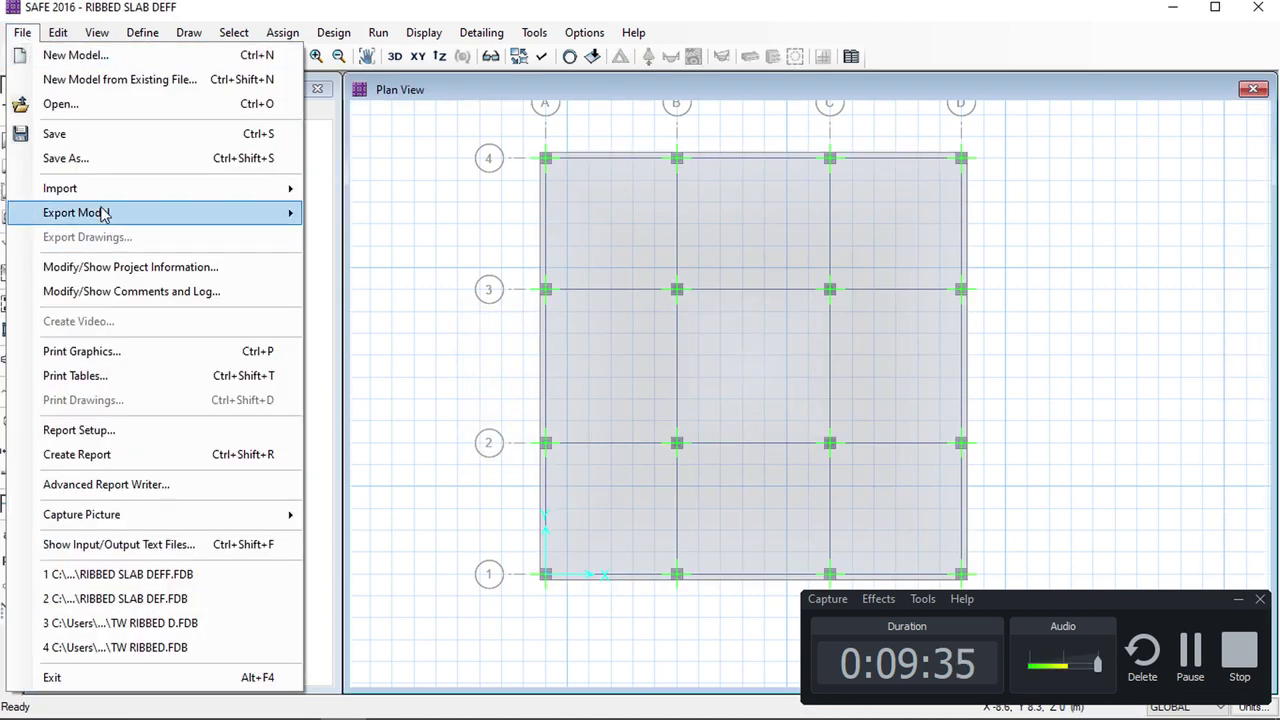
left_click(80, 160)
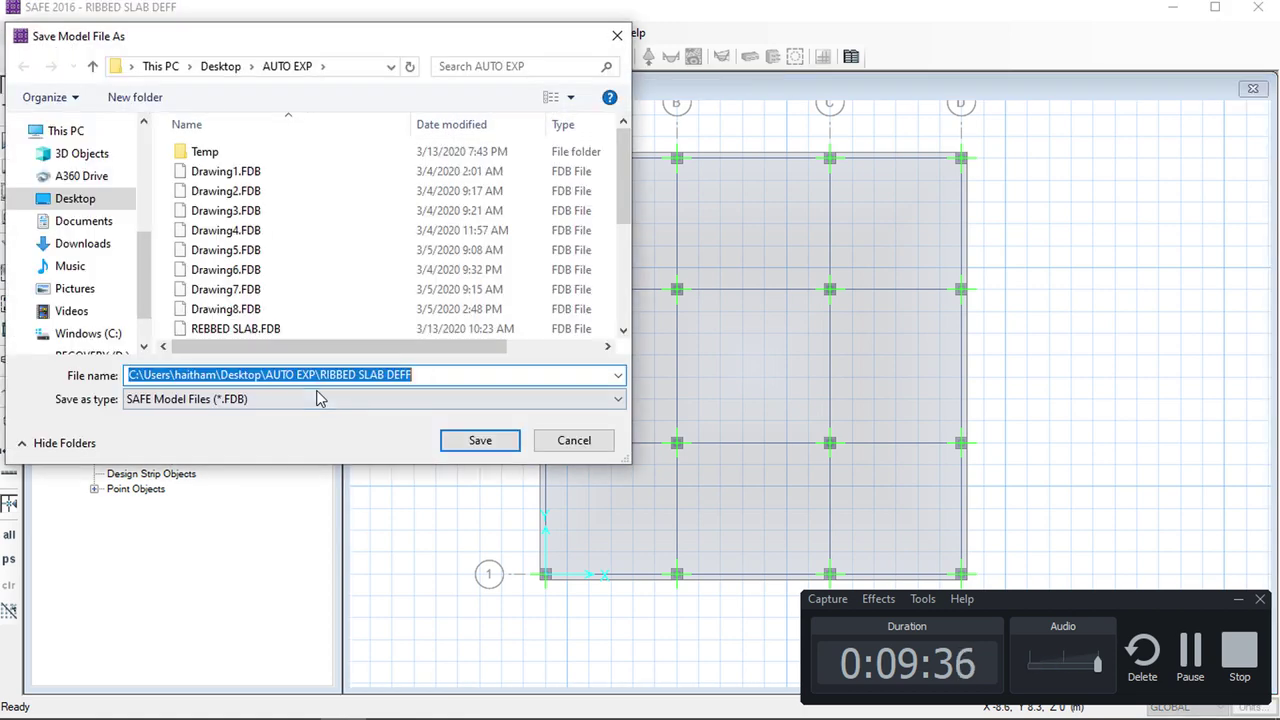
left_click(395, 374)
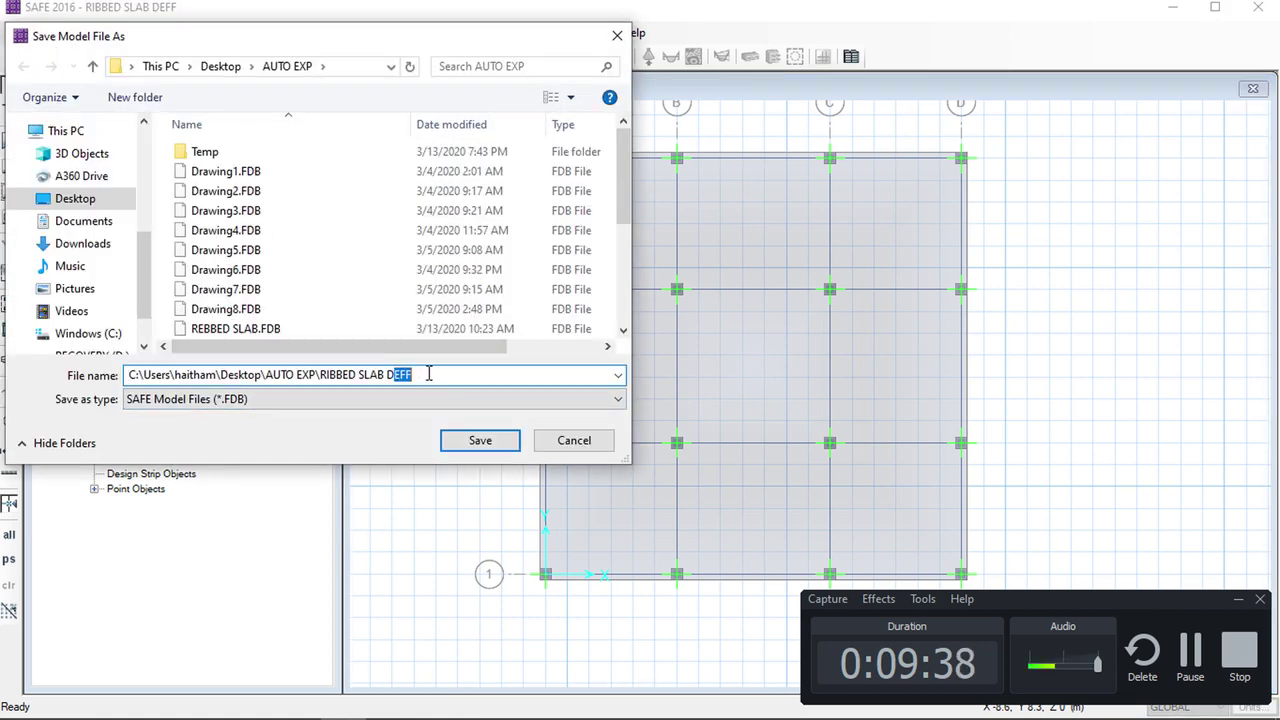
type("S")
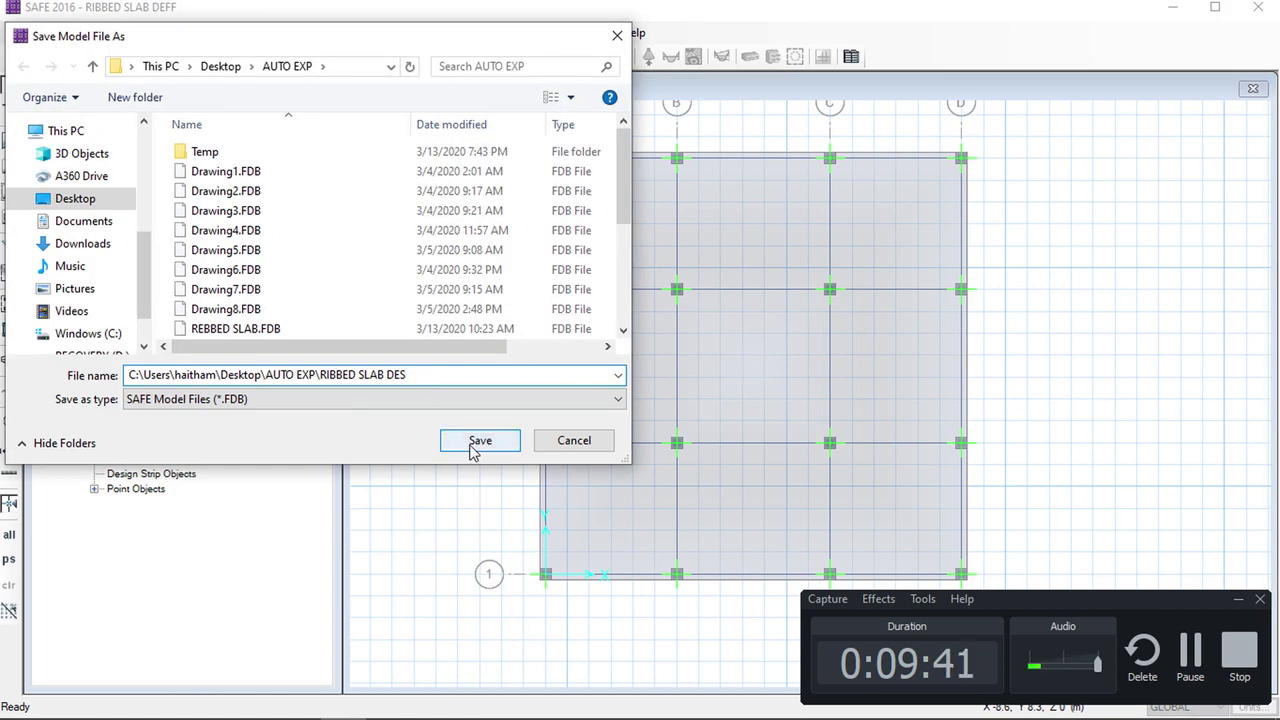
left_click(474, 447)
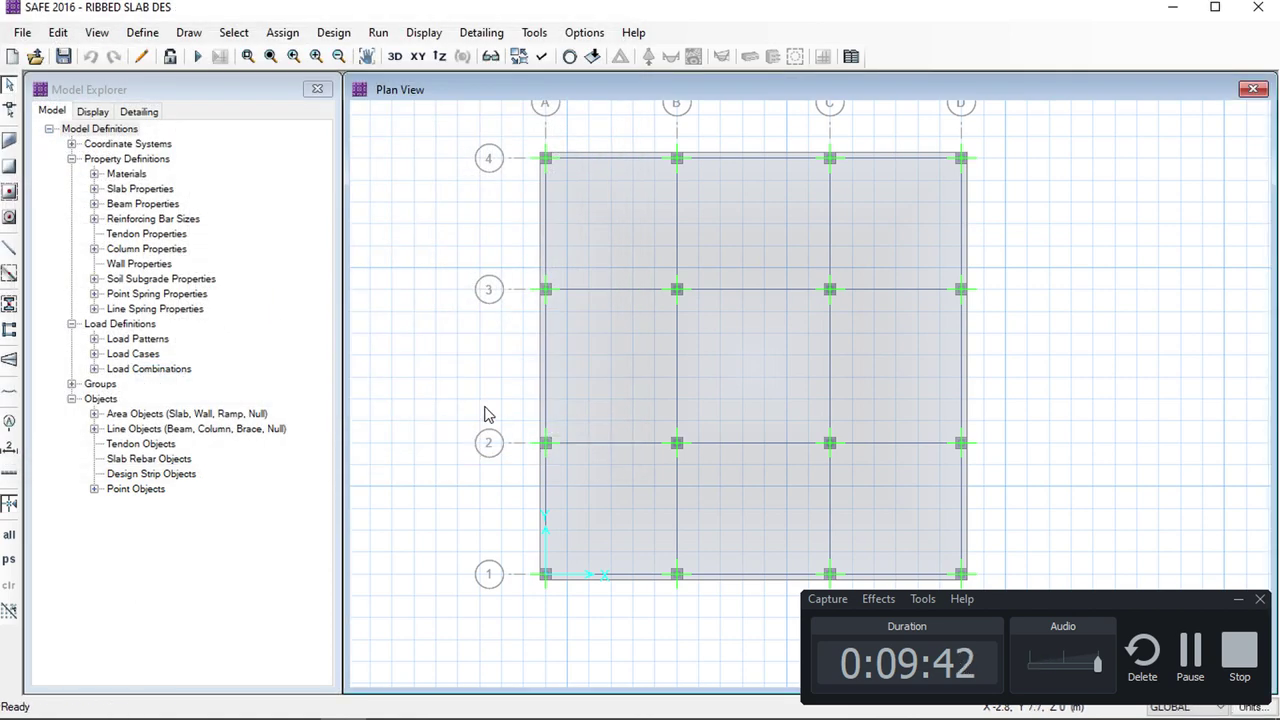
Add design strips with middle strips along the X grid lines on strip layer A, using automatic strip width
left_click(60, 32)
mouse_move(192, 505)
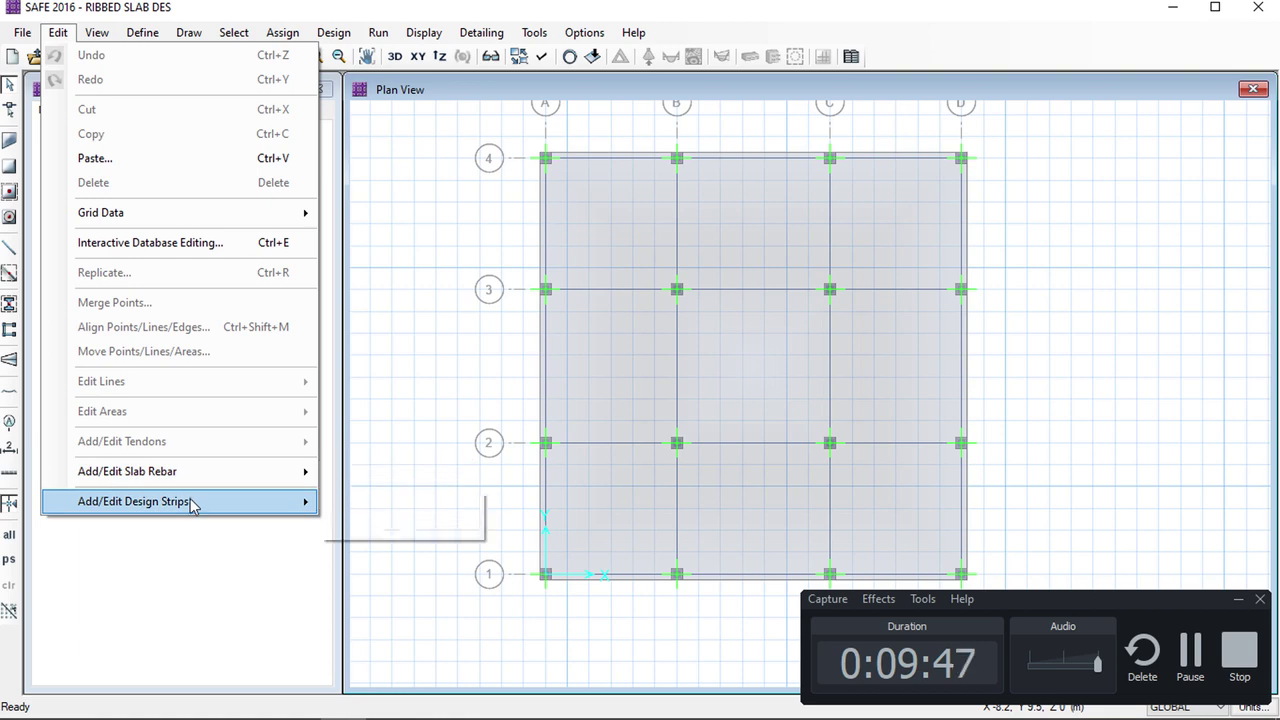
left_click(371, 503)
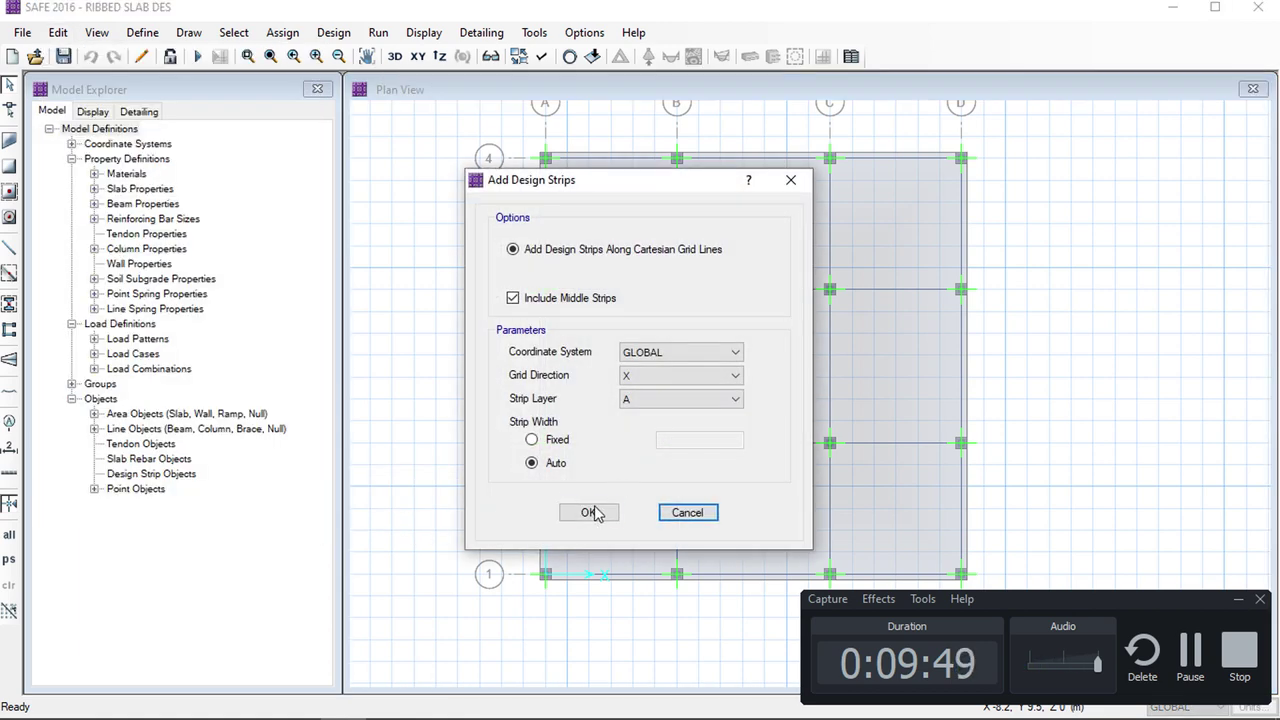
left_click(590, 513)
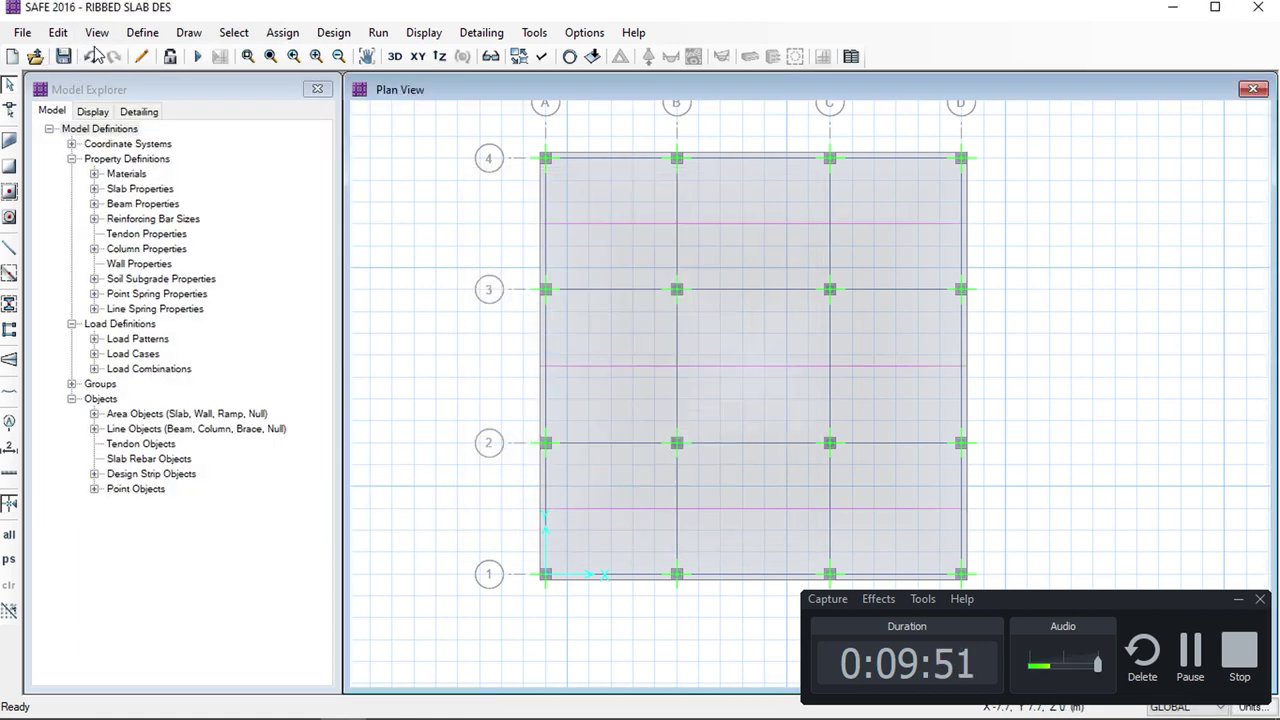
Add design strips with middle strips along the Y grid lines on strip layer B, using automatic strip width
left_click(58, 32)
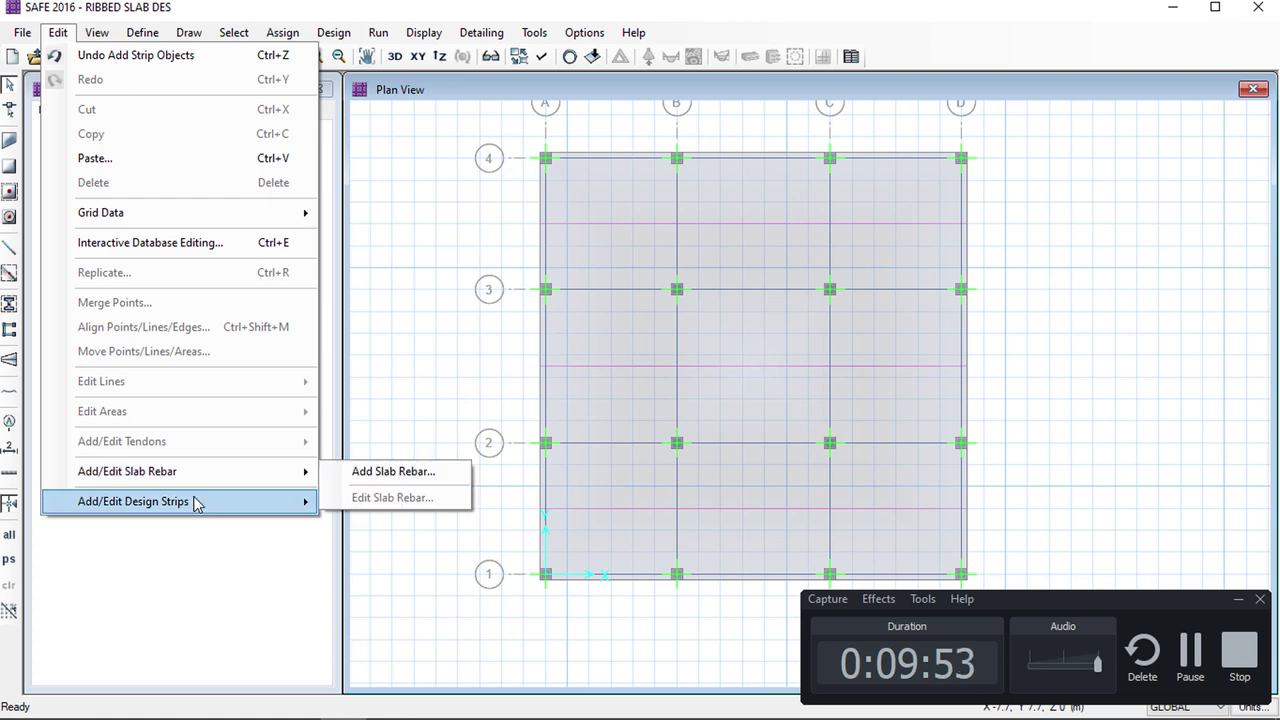
mouse_move(196, 503)
left_click(375, 502)
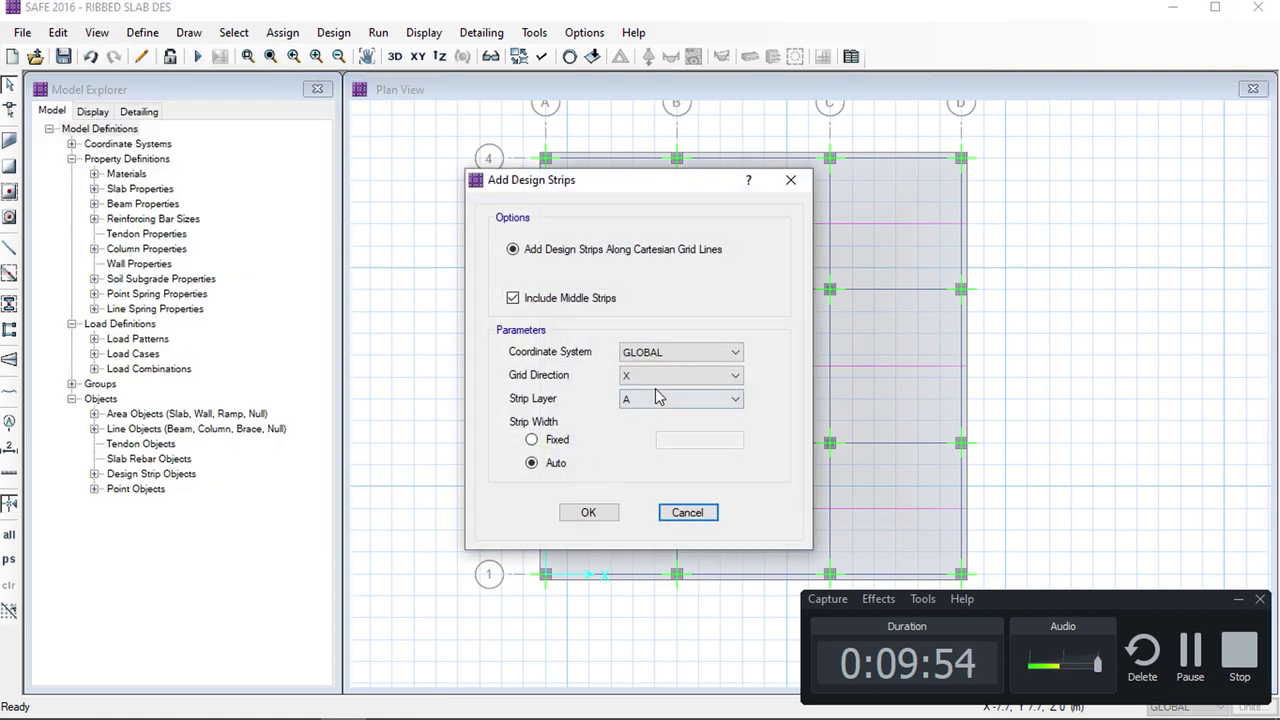
left_click(660, 376)
left_click(636, 402)
left_click(640, 405)
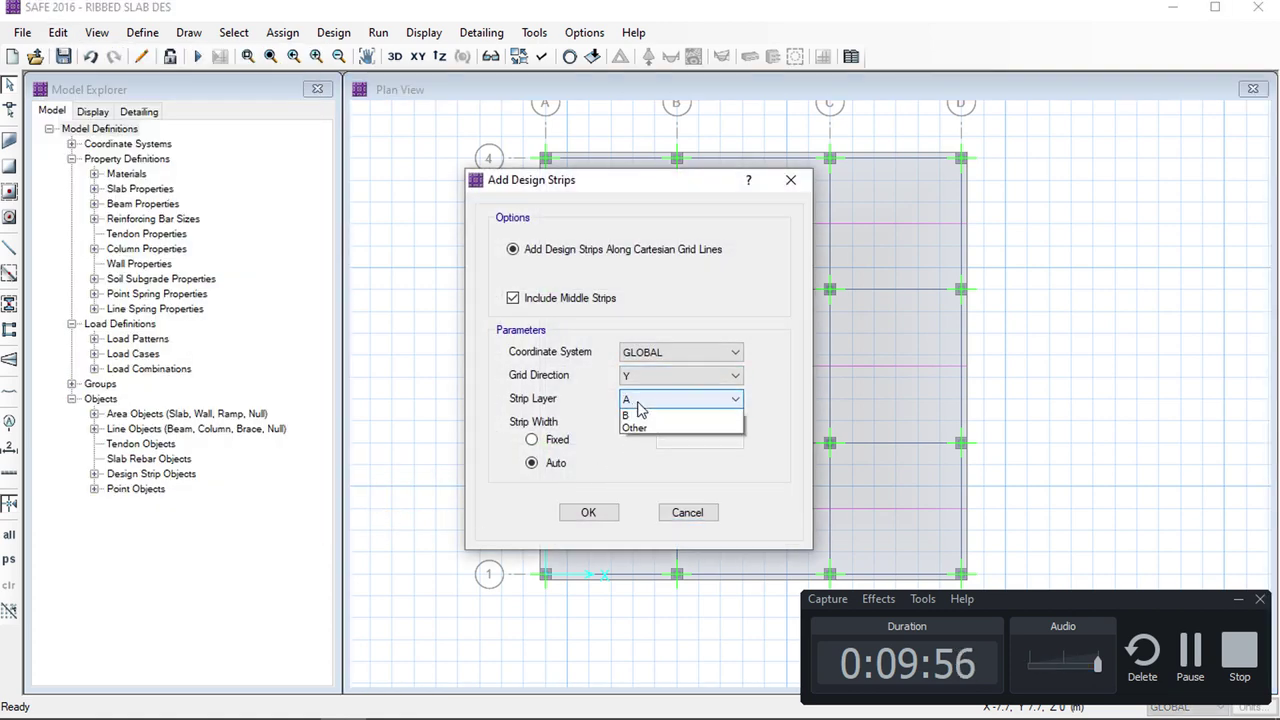
left_click(638, 415)
left_click(588, 512)
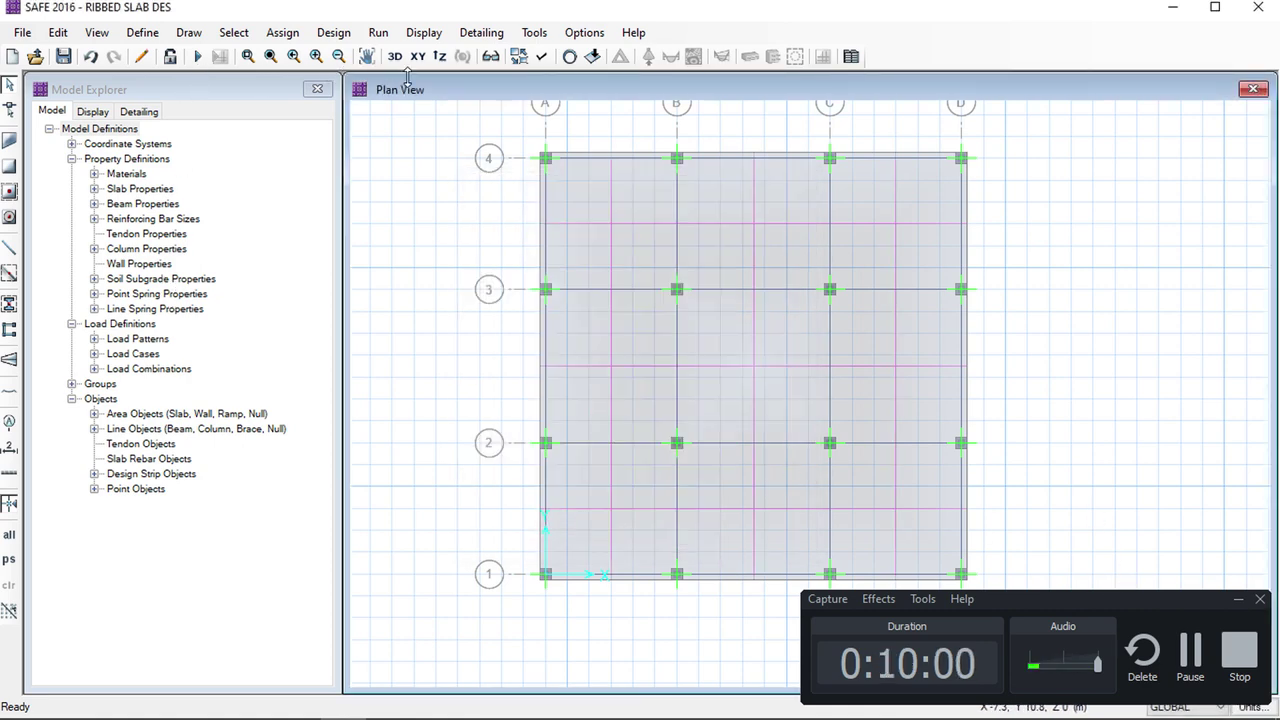
Hide the beams and show the design strip widths in the plan view
left_click(541, 56)
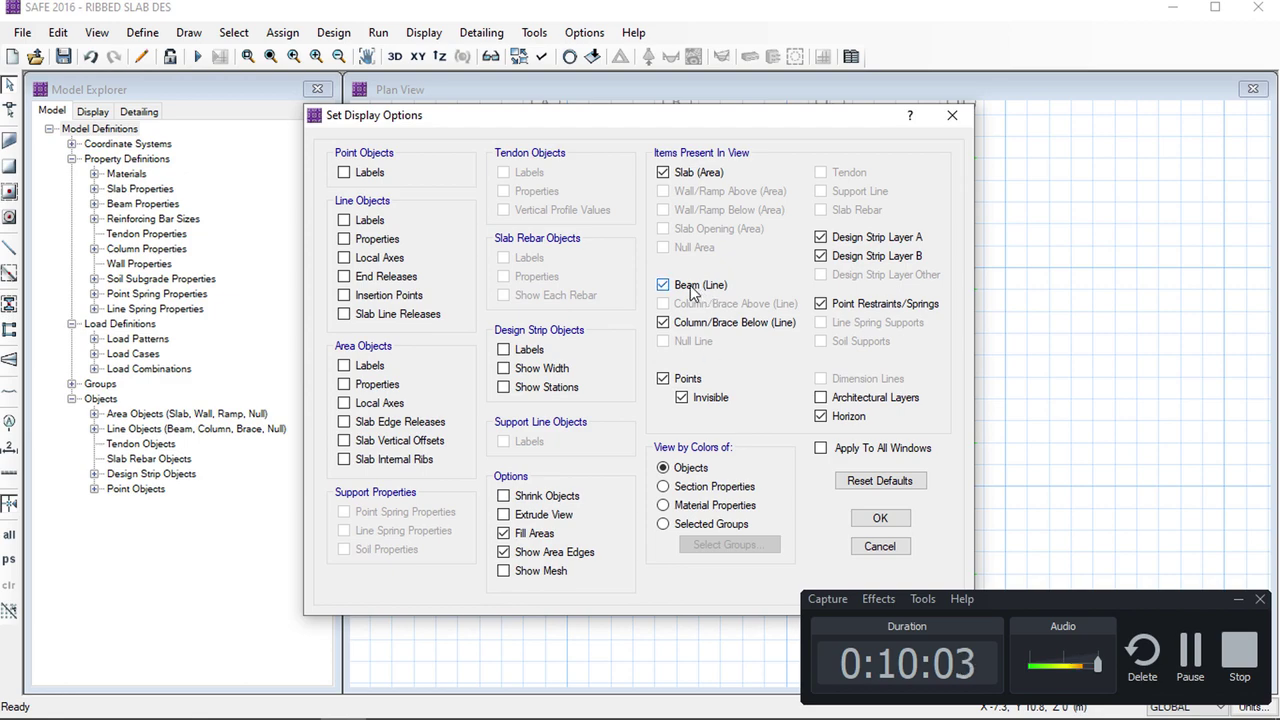
left_click(879, 523)
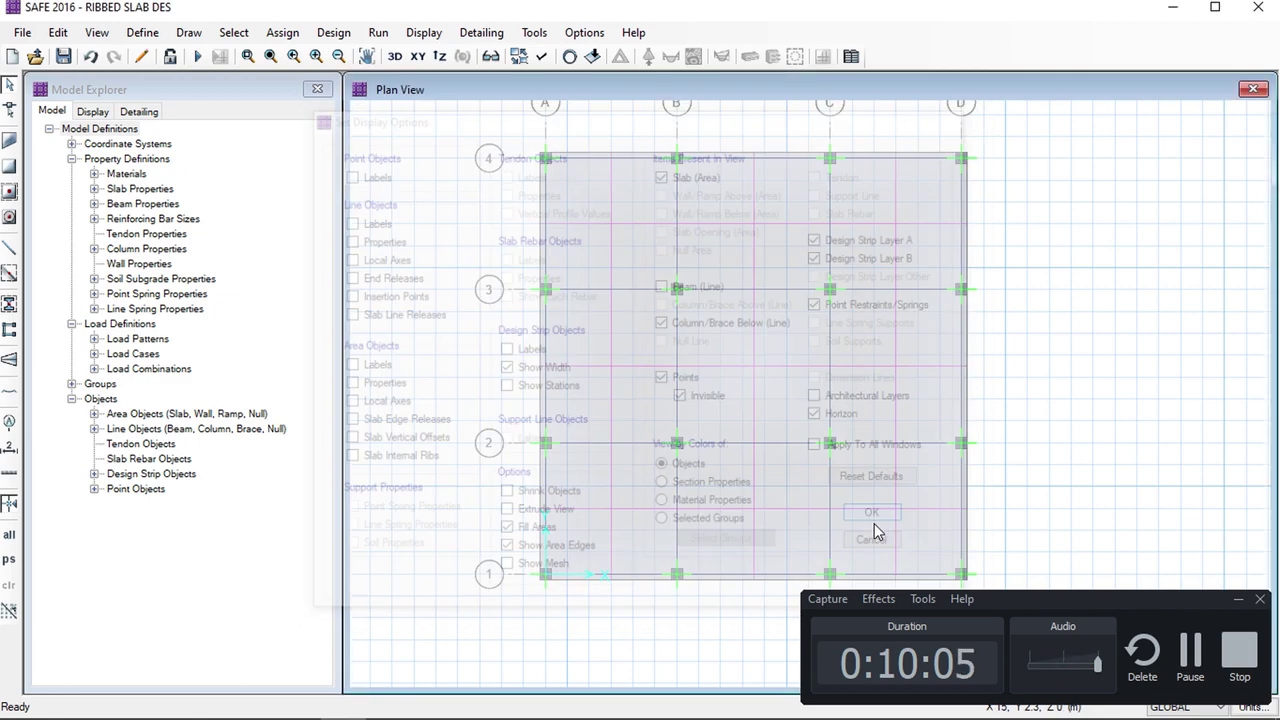
Set the layer A edge design strip along grid line 4 to auto widen over its entire length
scroll(630, 155, "up", 1)
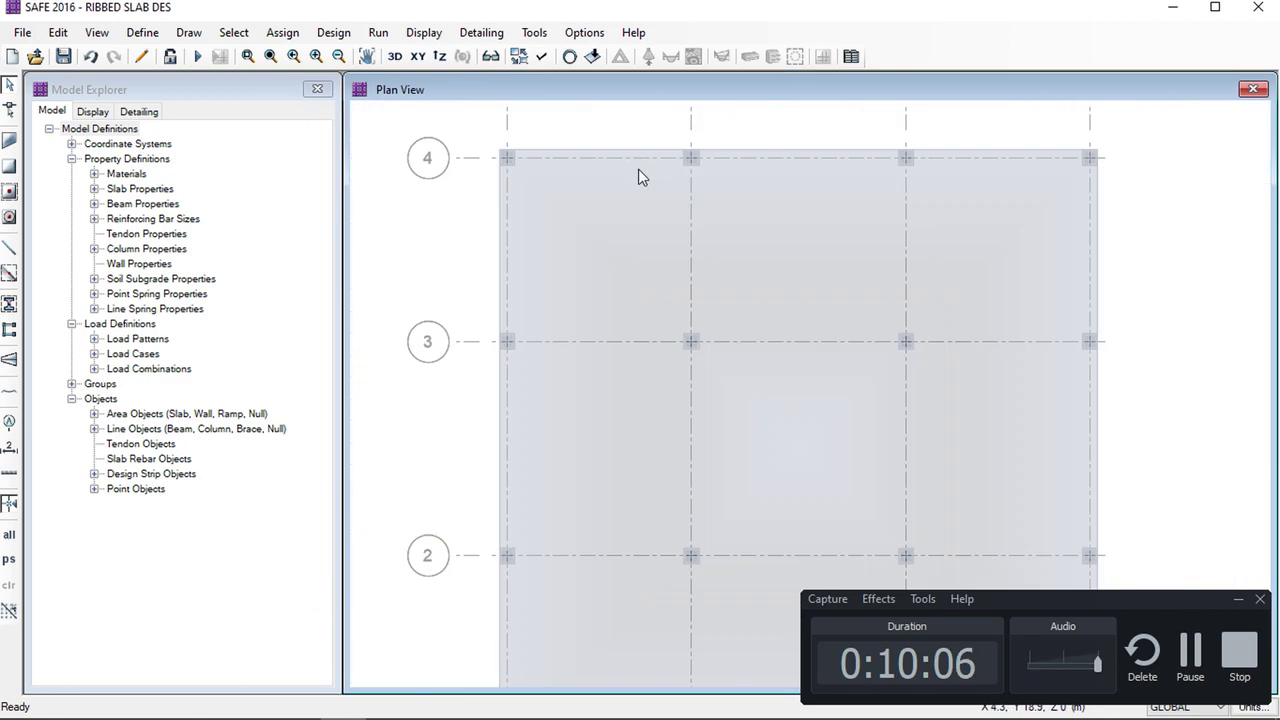
right_click(562, 165)
left_click(505, 207)
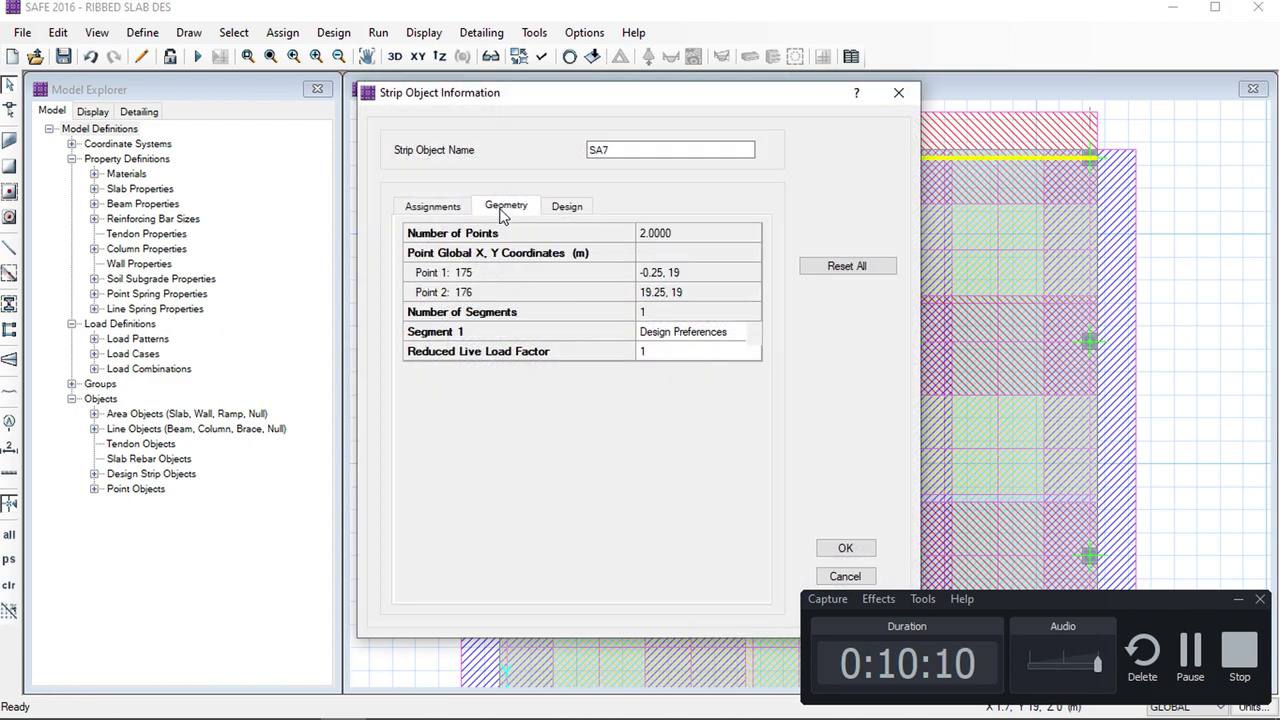
left_click(668, 368)
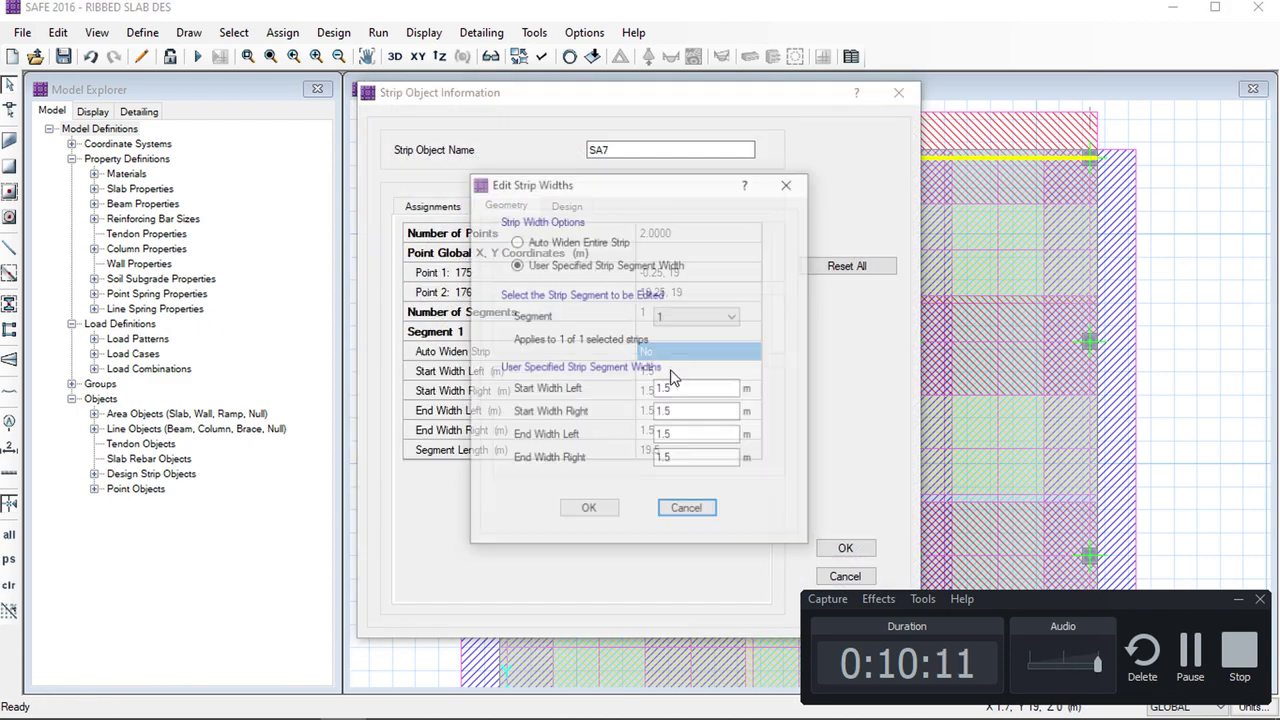
left_click(570, 250)
left_click(587, 509)
left_click(822, 546)
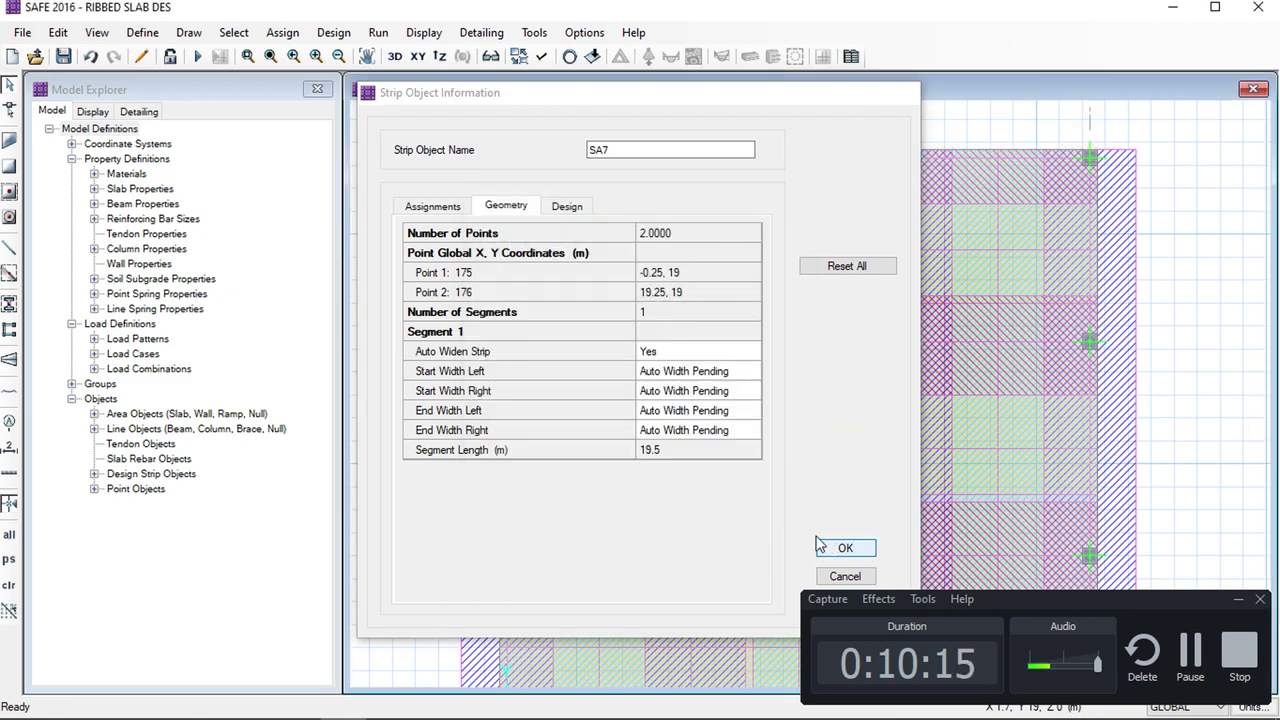
Set the layer B edge design strip along grid line A to auto widen over its entire length
right_click(510, 277)
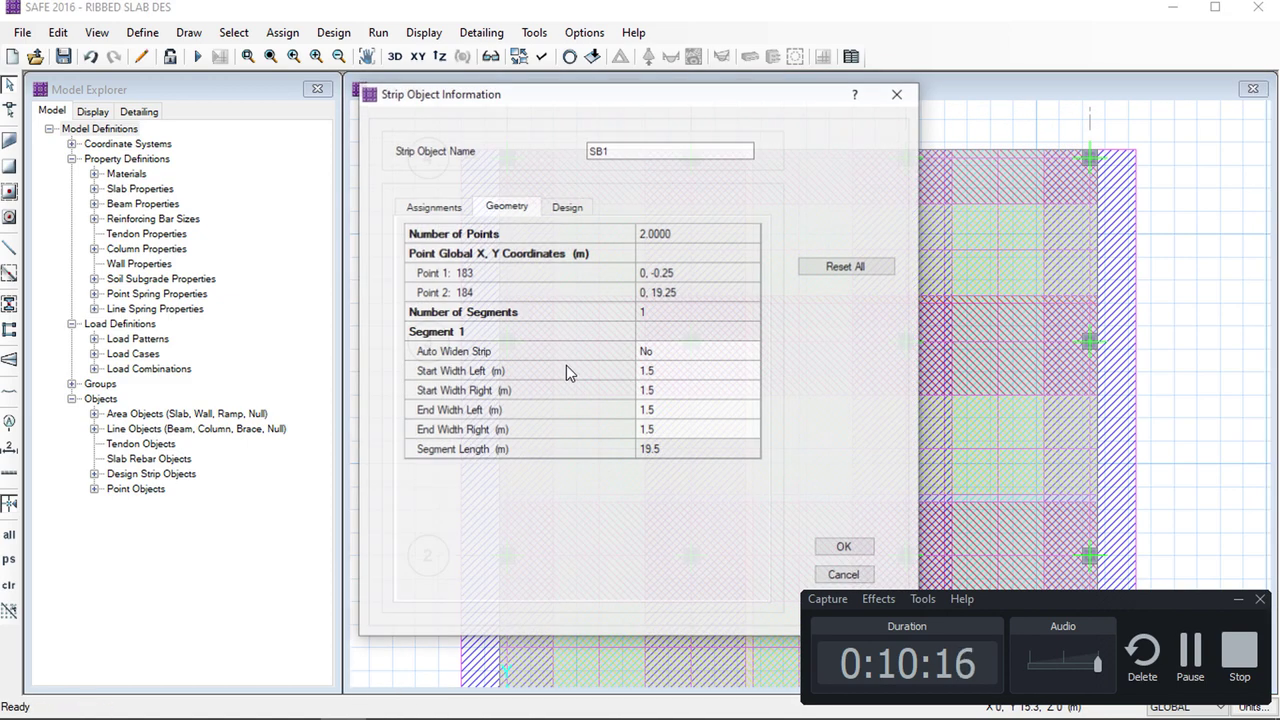
left_click(648, 412)
left_click(516, 242)
left_click(588, 508)
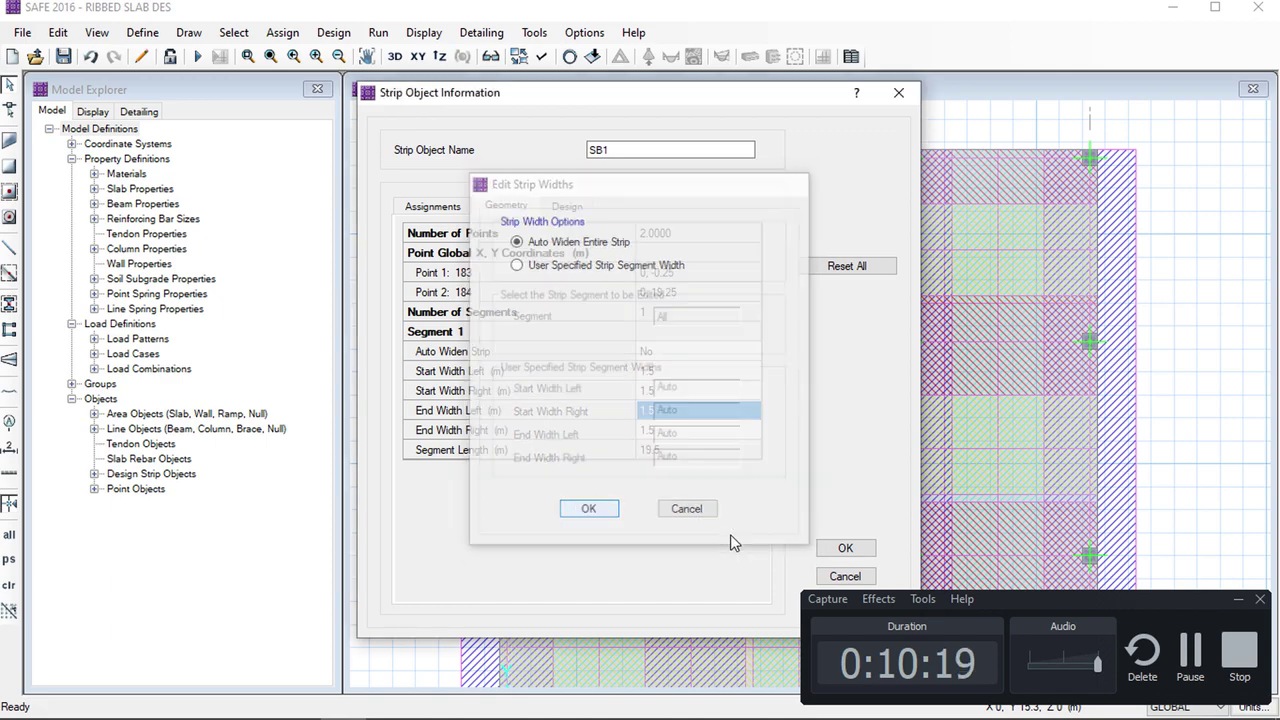
left_click(840, 548)
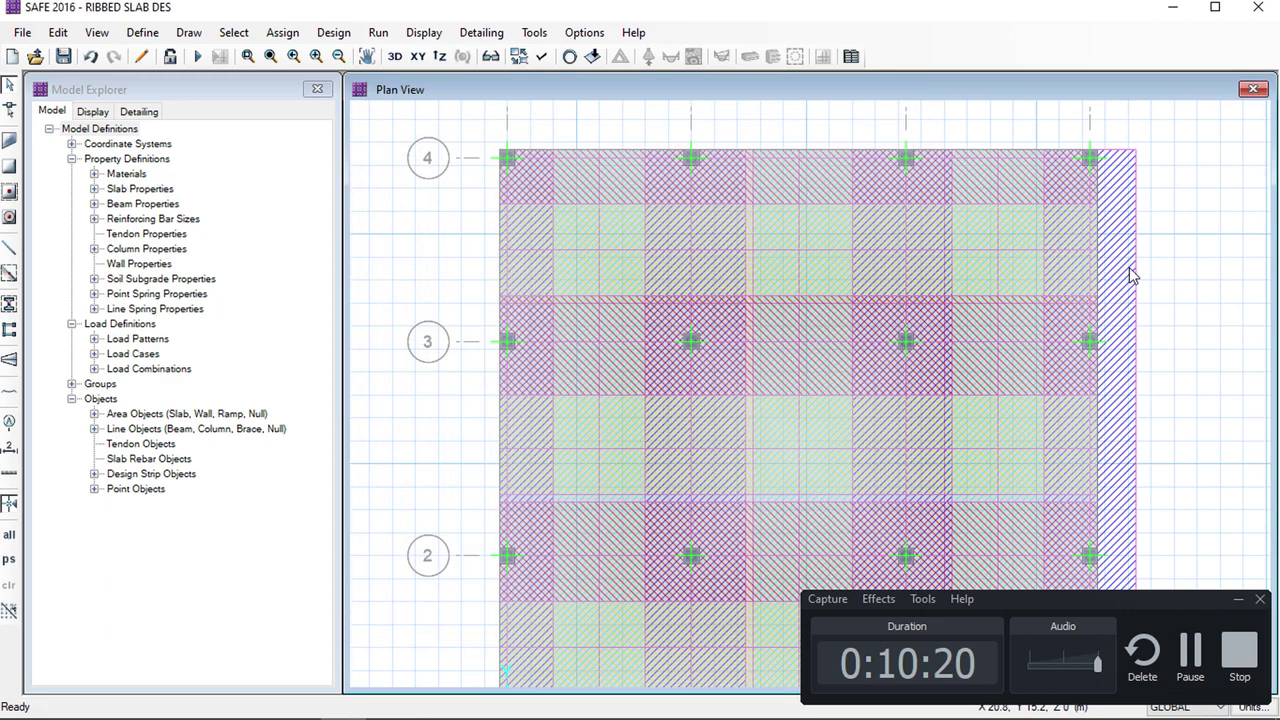
Set the layer B edge design strip along grid line D to auto widen over its entire length
left_click(1090, 228)
left_click(1090, 229)
right_click(1090, 229)
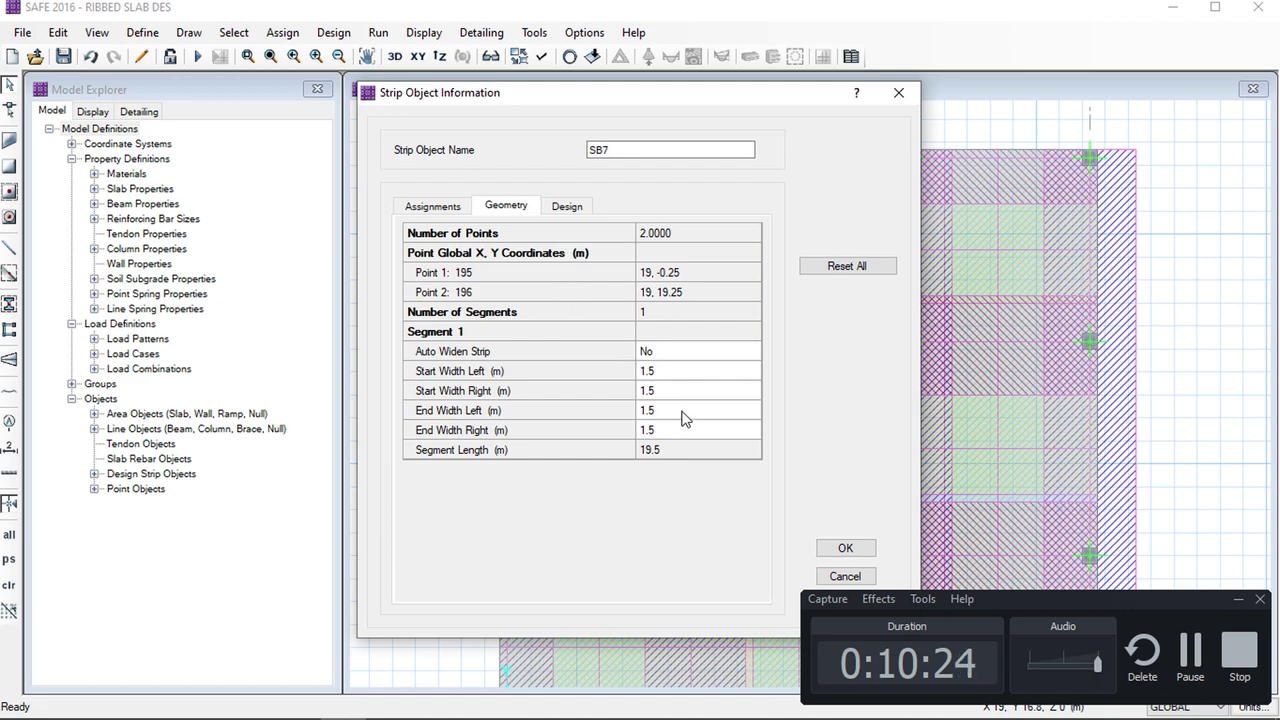
left_click(569, 394)
left_click(517, 242)
left_click(588, 508)
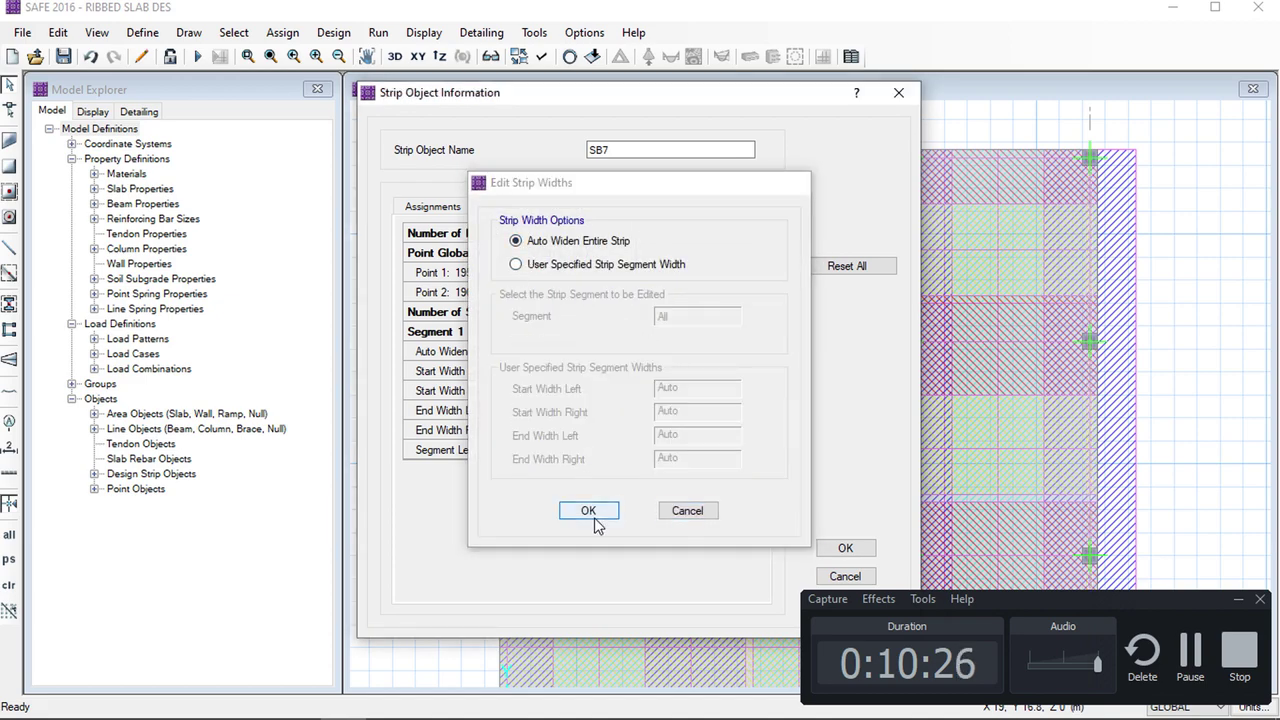
left_click(835, 547)
Set the layer A edge design strip along grid line 1 to auto widen over its entire length
scroll(677, 470, "down", 2)
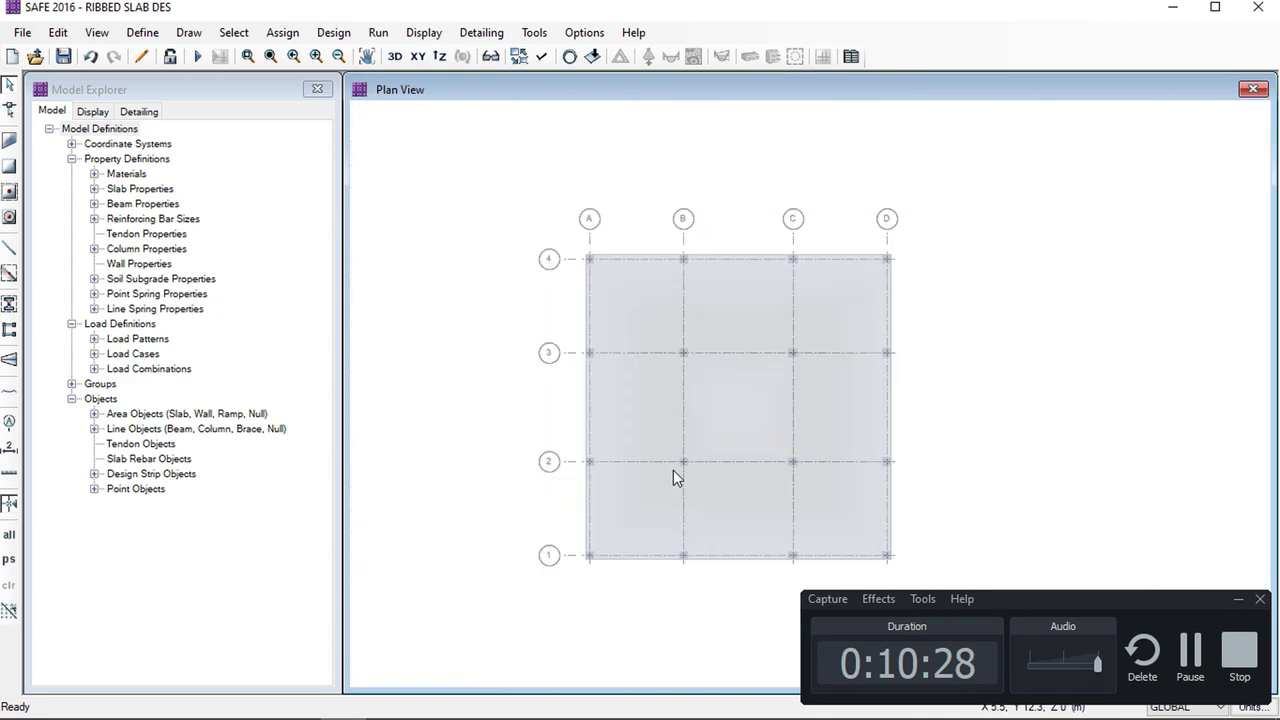
scroll(659, 434, "up", 3)
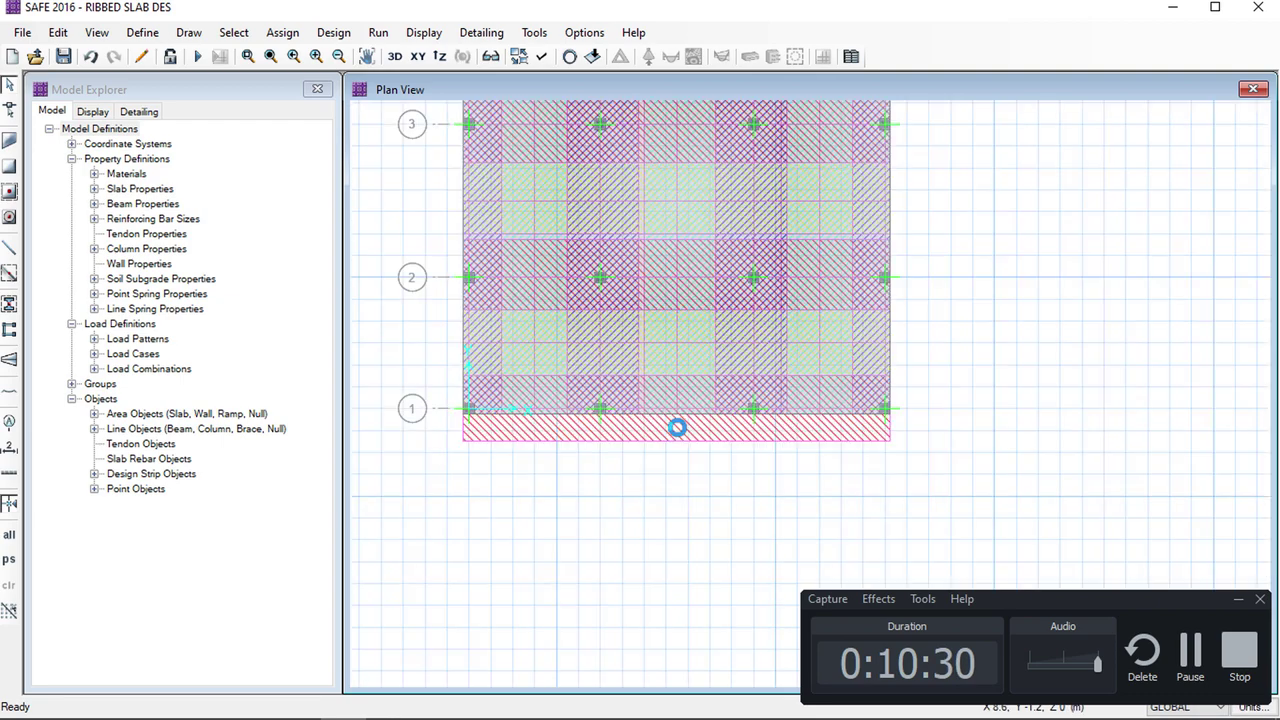
left_click(703, 394)
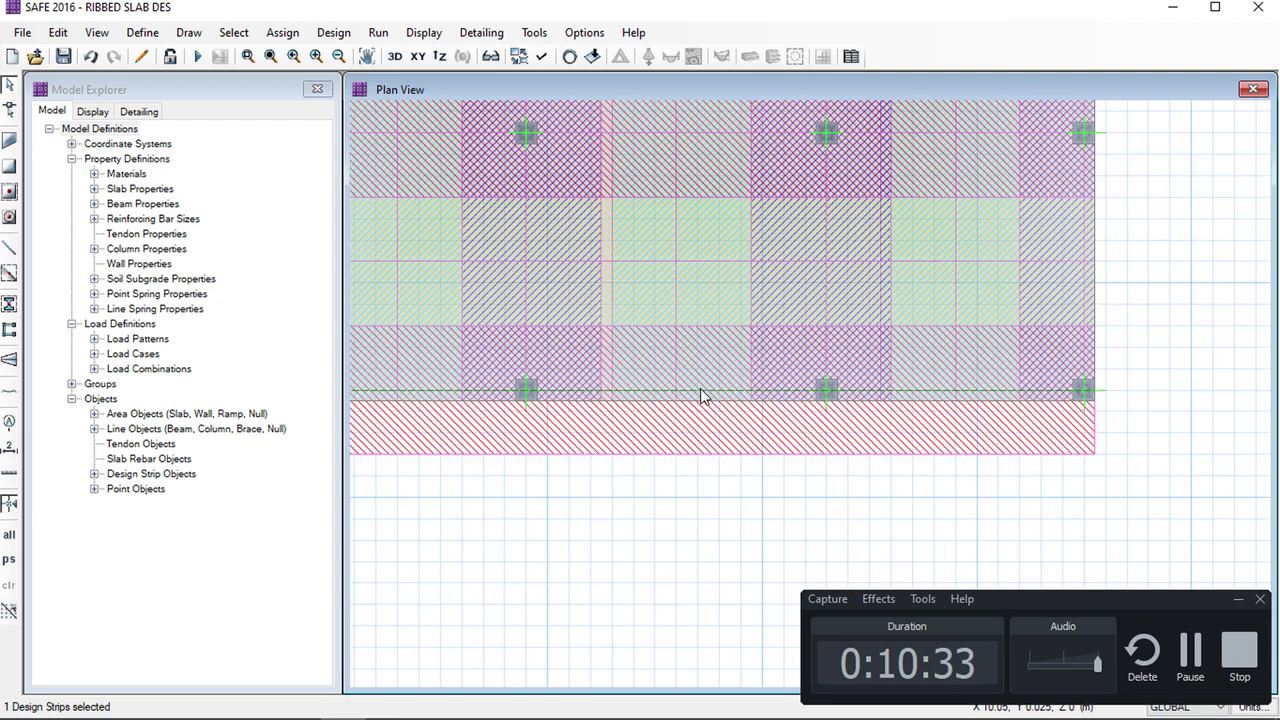
right_click(703, 394)
left_click(683, 392)
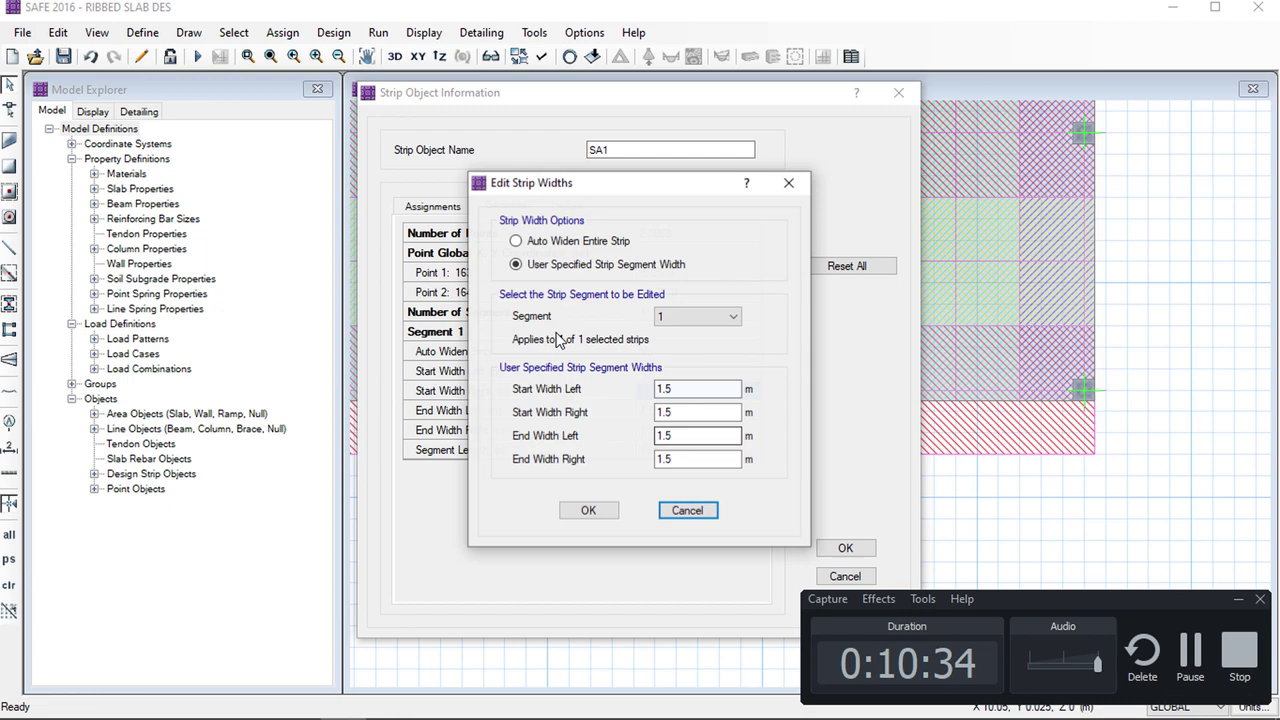
left_click(540, 241)
left_click(588, 510)
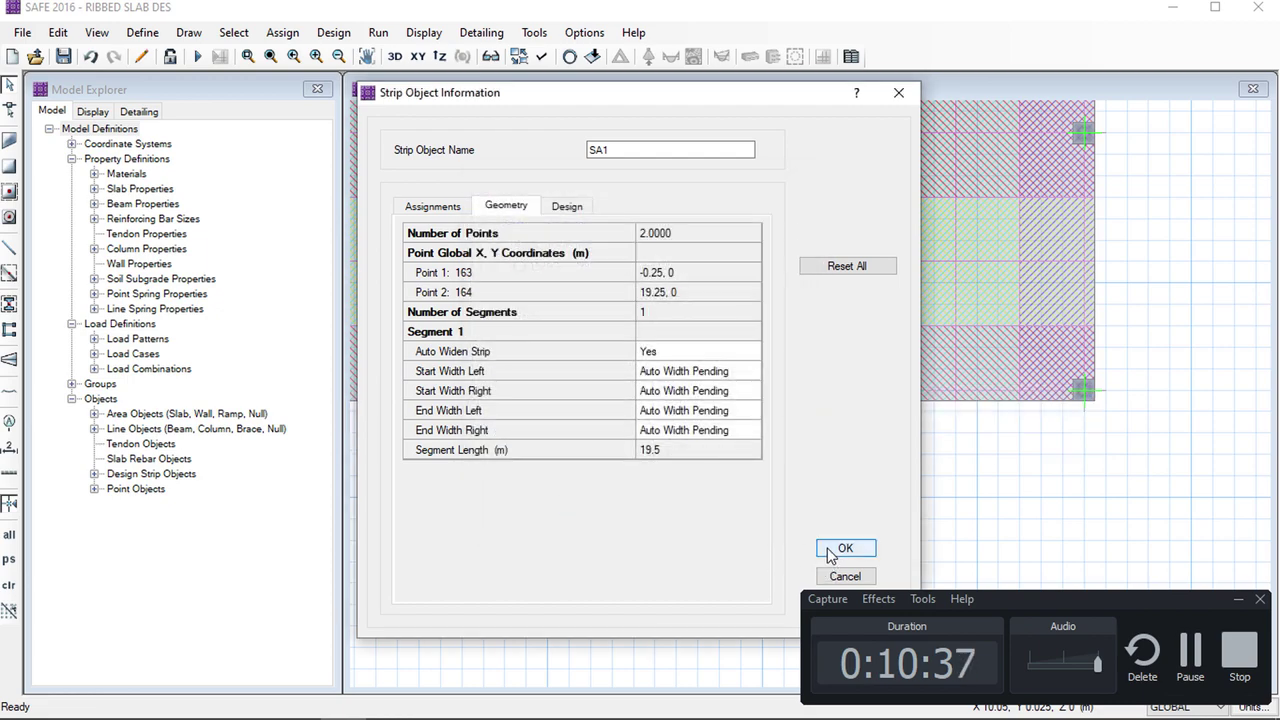
left_click(840, 548)
Hide the design strip widths in the plan view
scroll(840, 418, "down", 1)
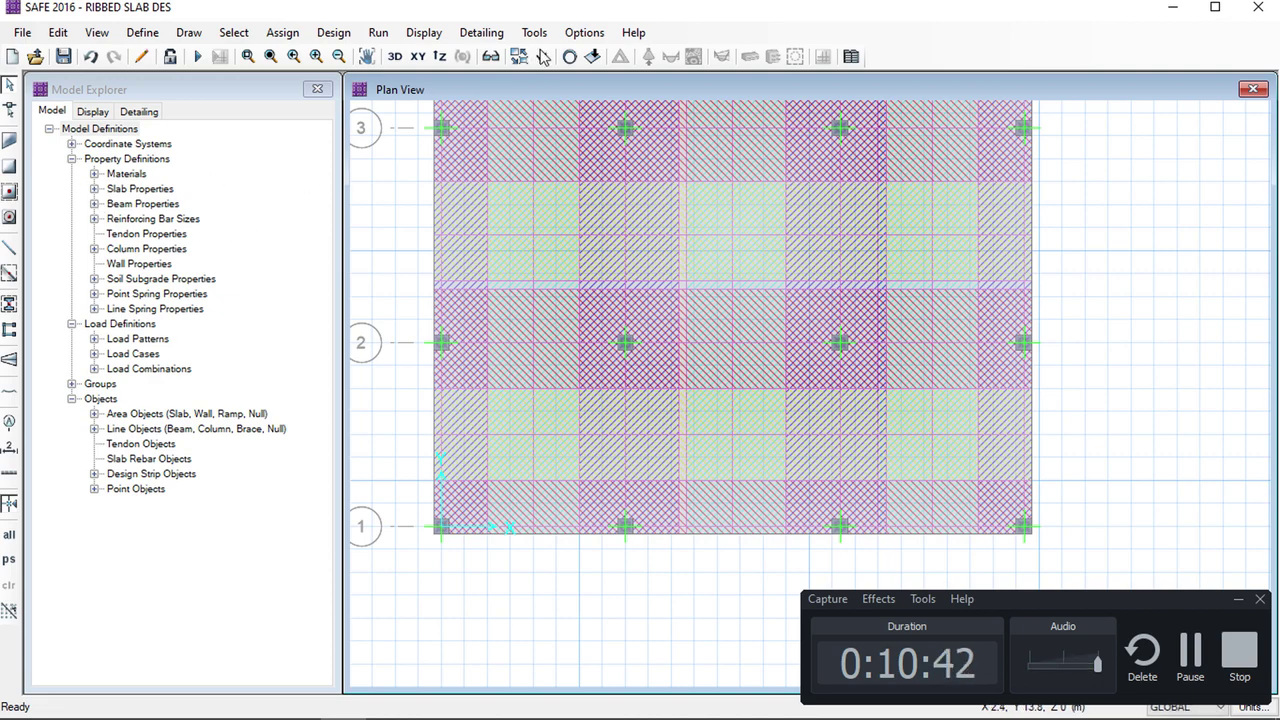
left_click(543, 57)
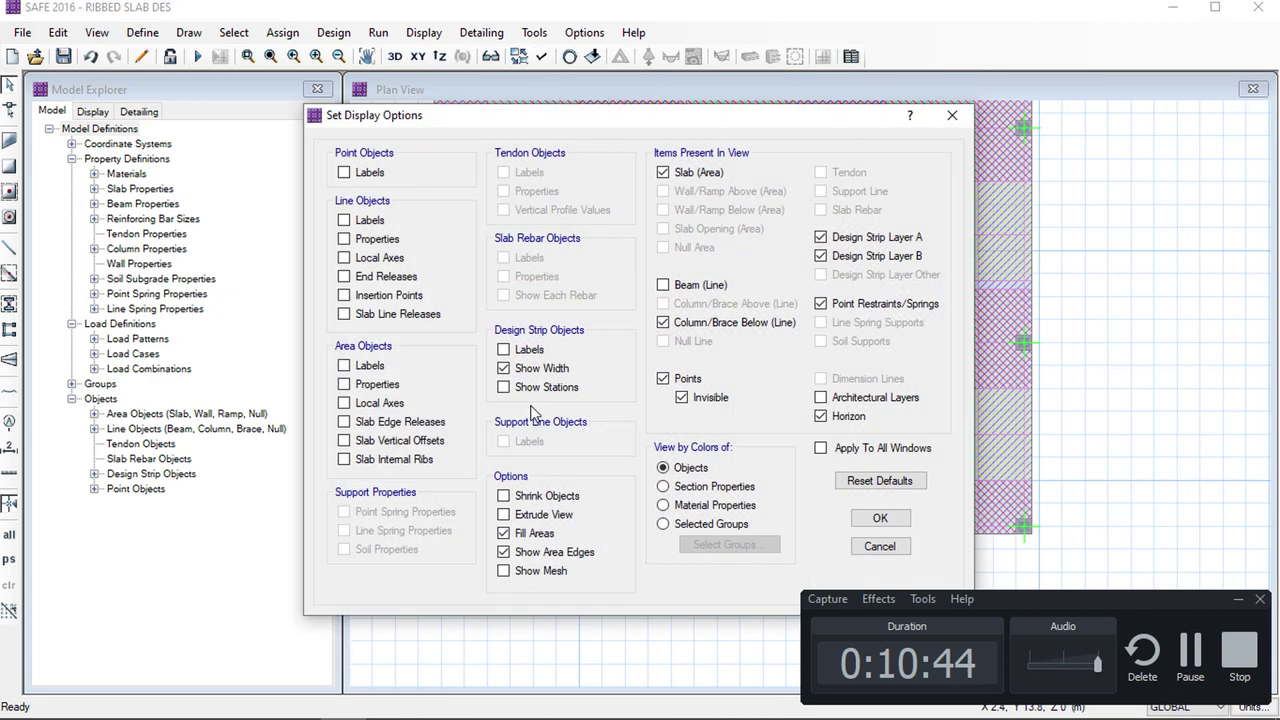
left_click(531, 368)
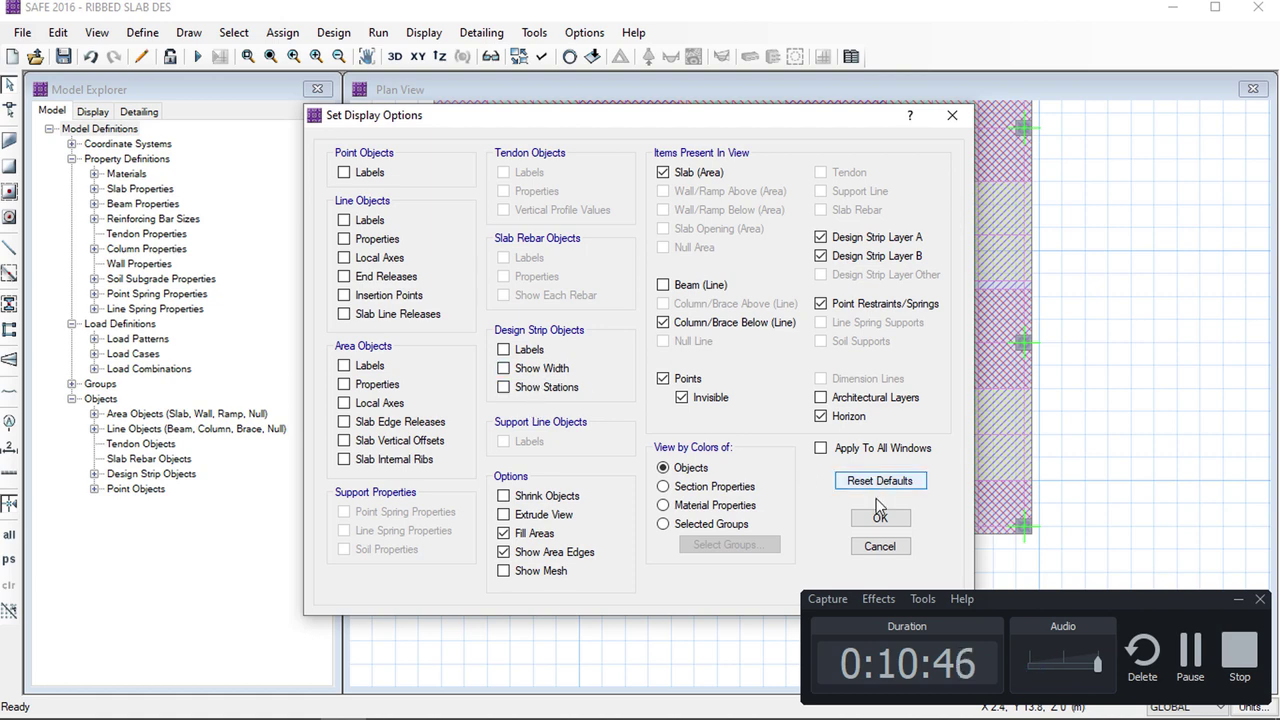
left_click(879, 520)
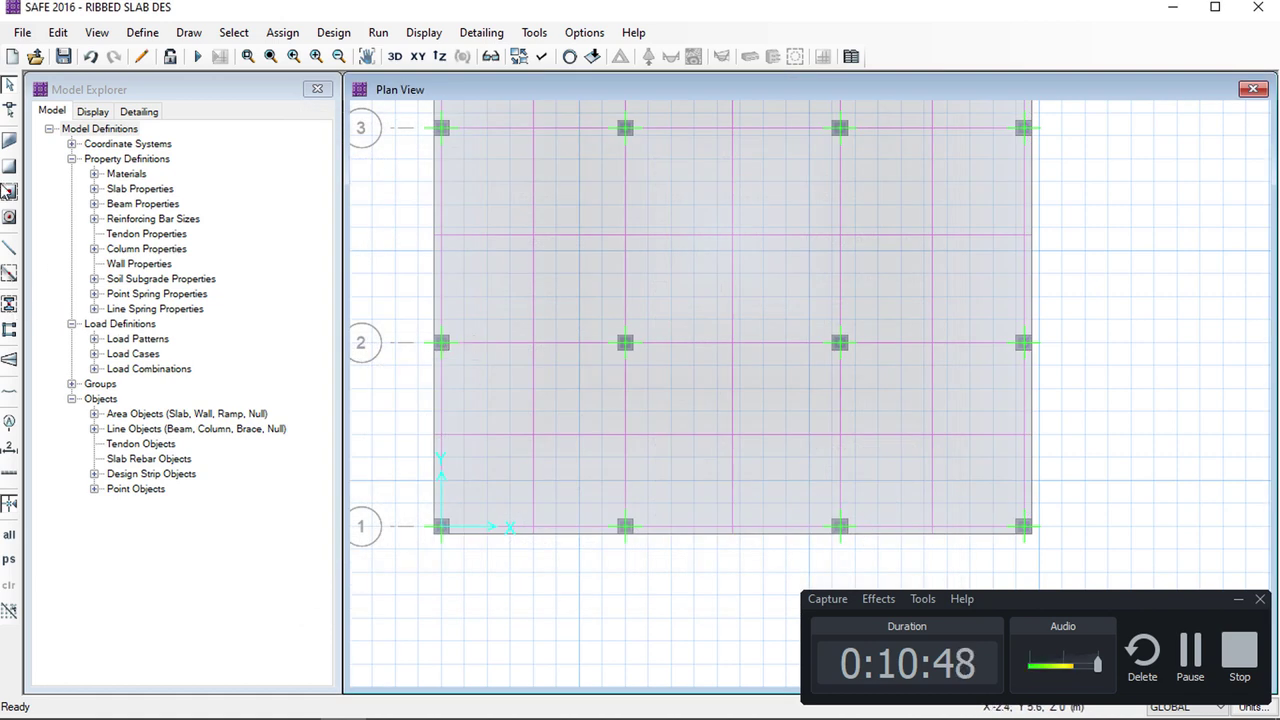
Inspect the width dimensions of the design strip along grid line 2 in reshape mode, then leave that mode
left_click(574, 346)
left_click(434, 379)
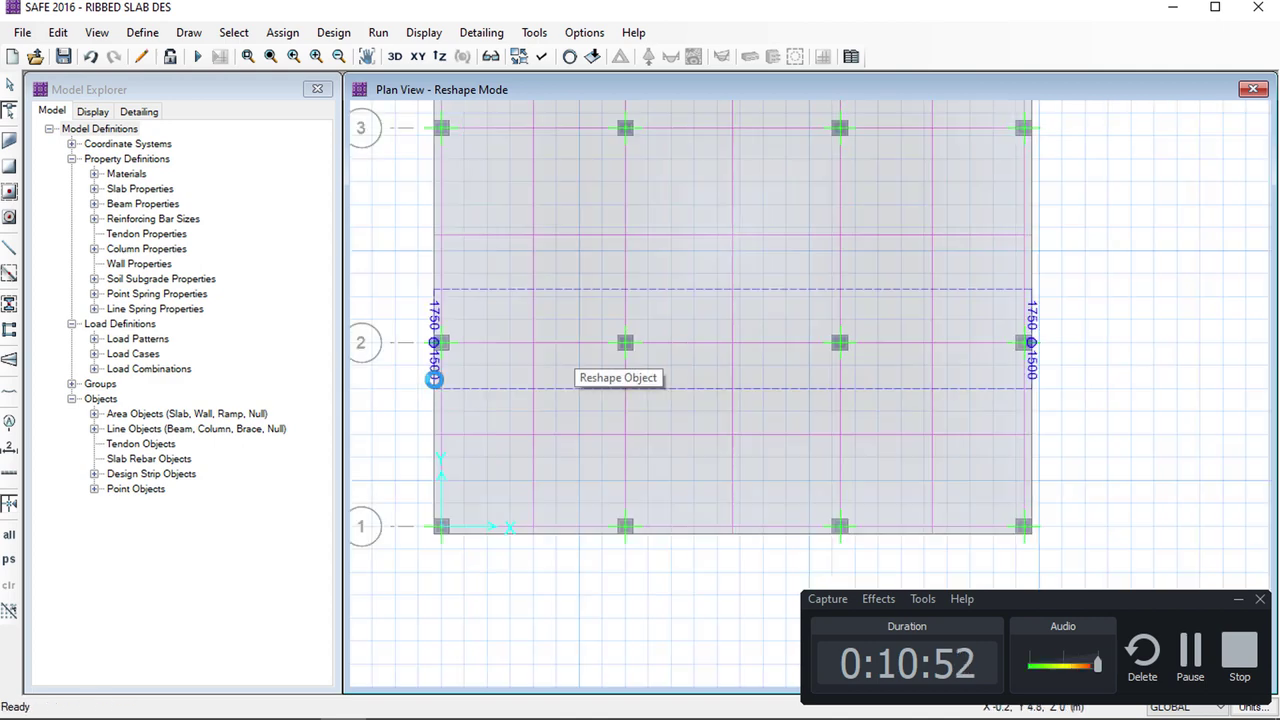
scroll(436, 396, "up", 1)
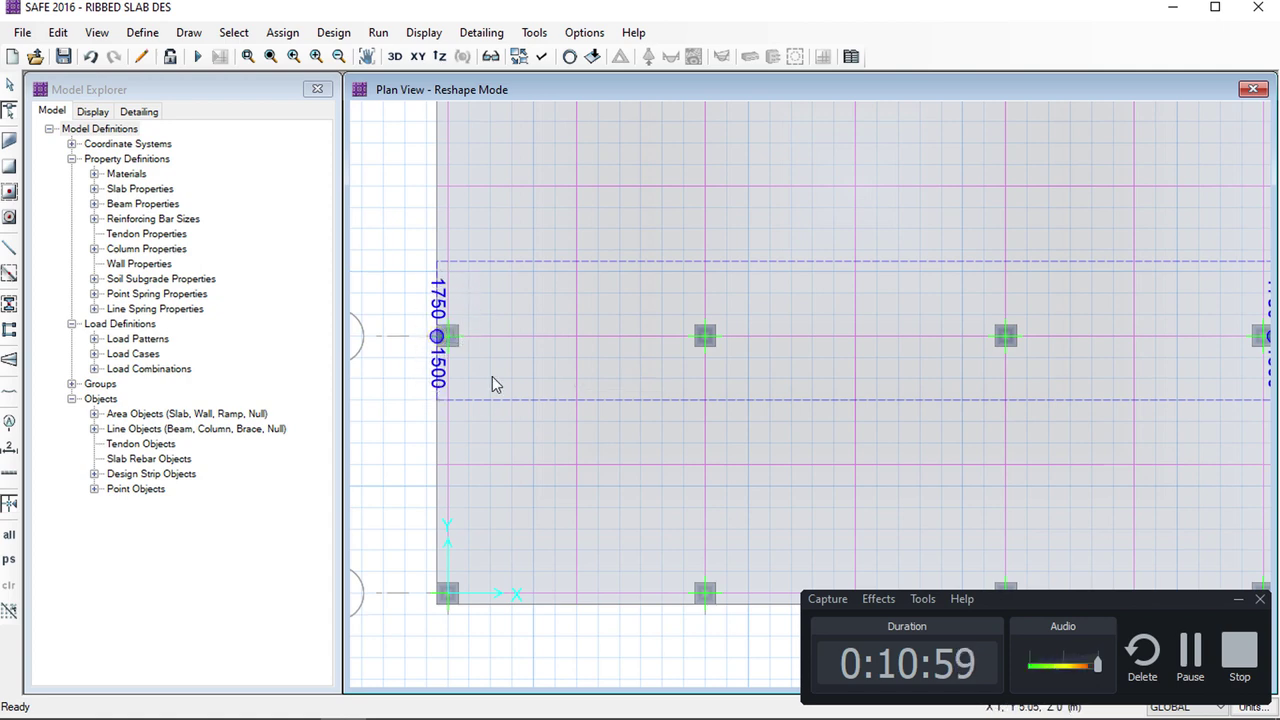
scroll(493, 380, "down", 2)
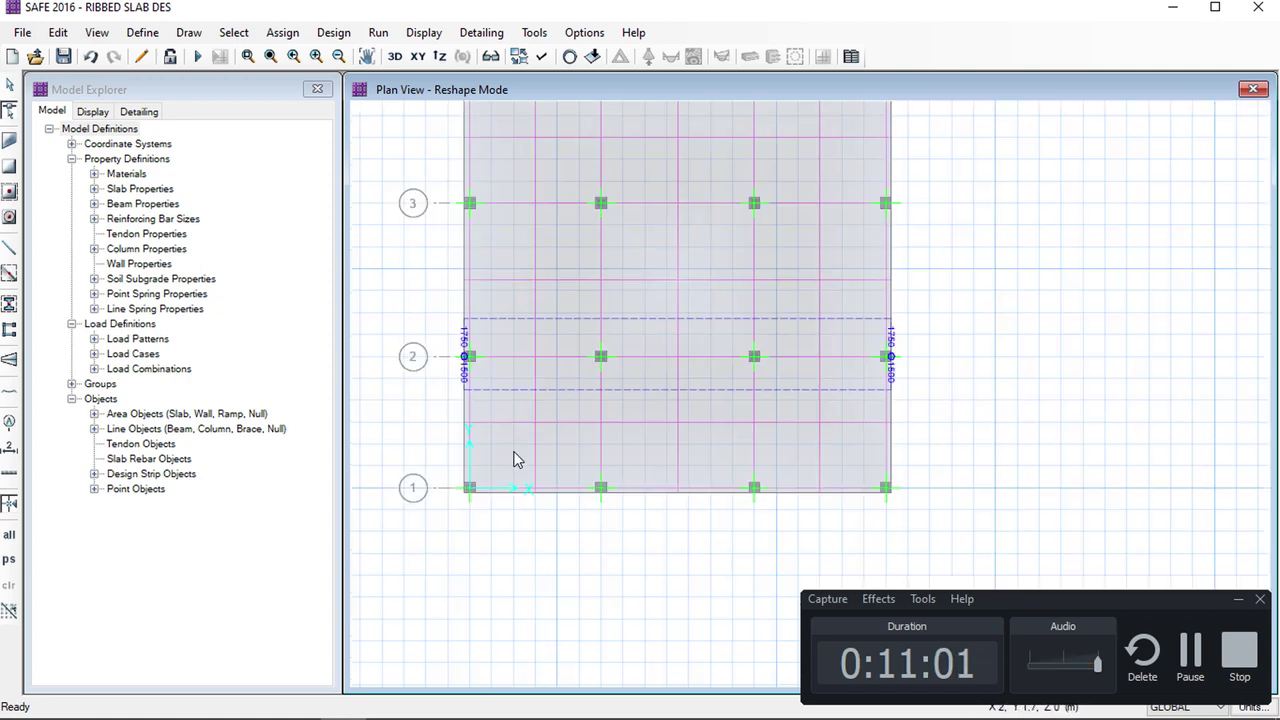
key("Escape")
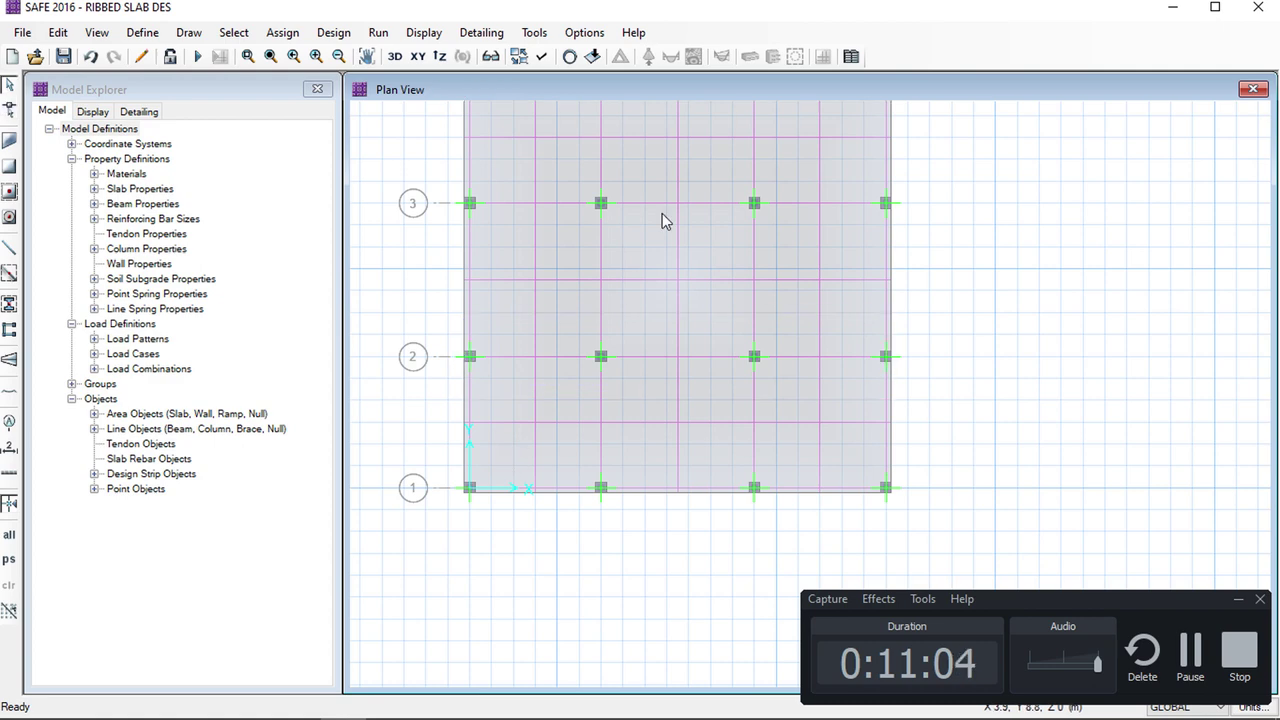
Delete the three nonlinear cracked load cases, keeping only the DEAD and LIVE linear static cases
scroll(659, 484, "down", 1)
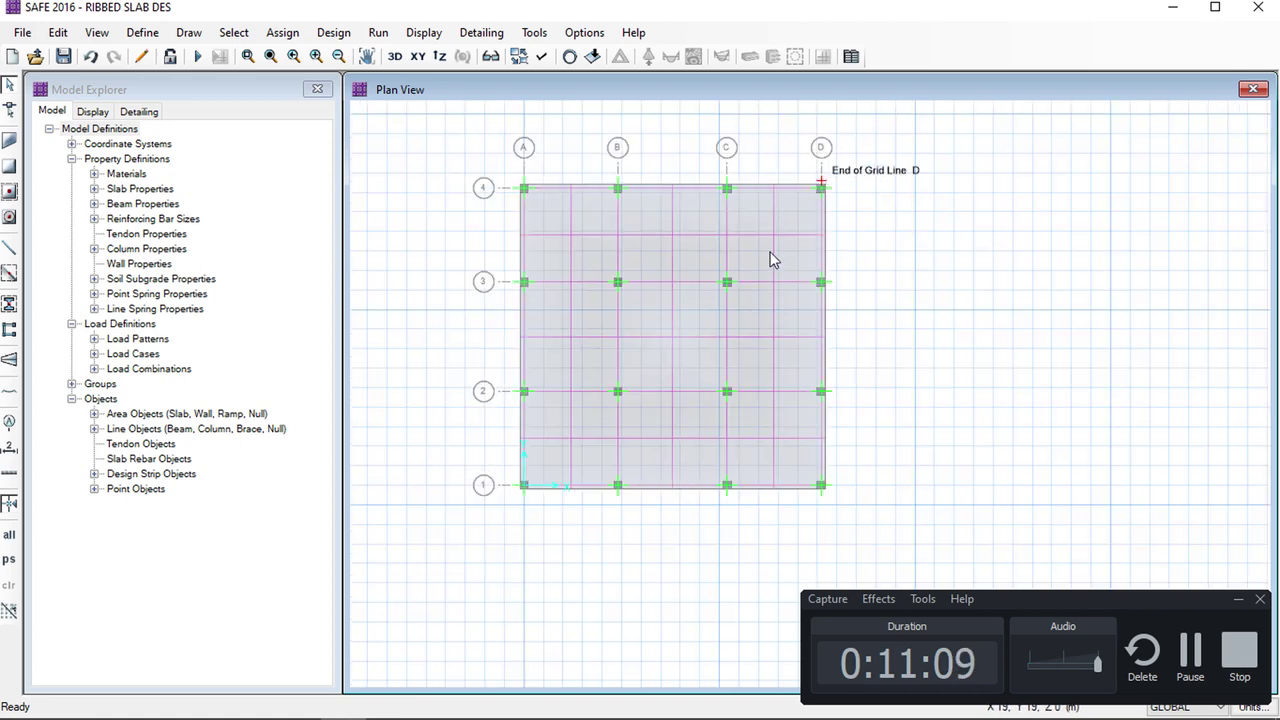
middle_click_drag(579, 354, 578, 340)
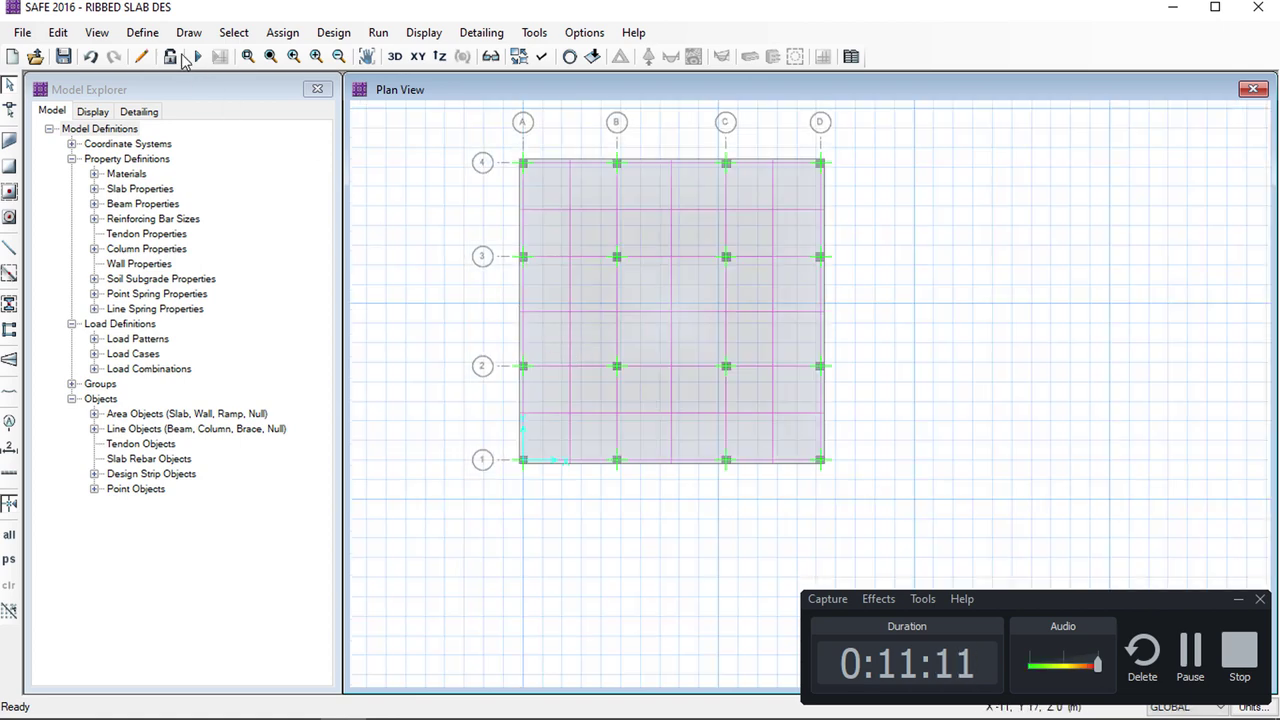
left_click(150, 36)
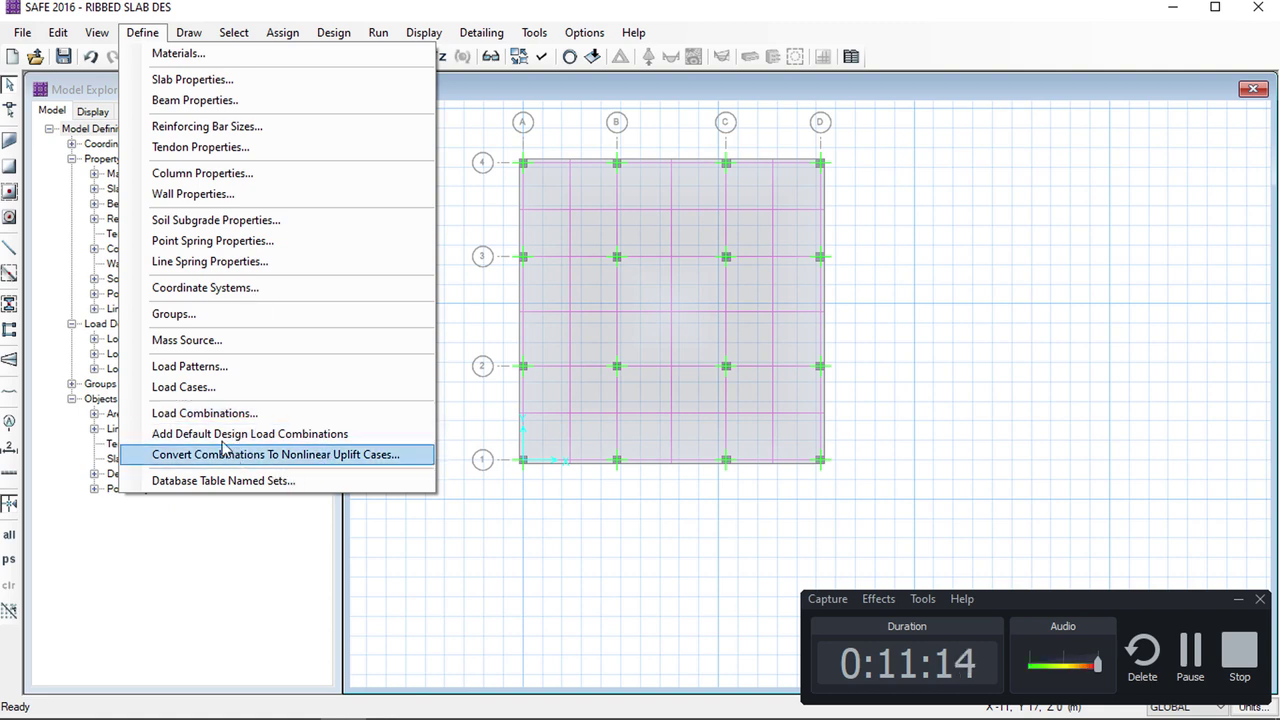
left_click(246, 387)
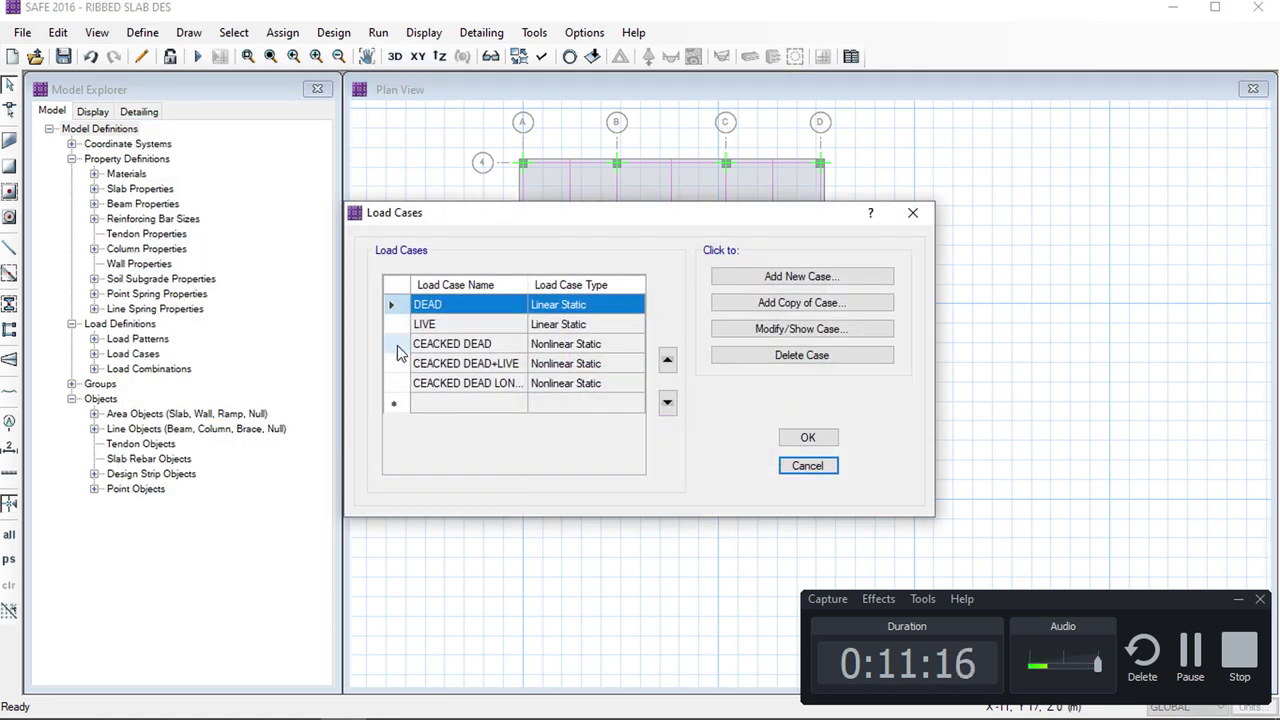
left_click_drag(400, 345, 396, 383)
left_click(772, 358)
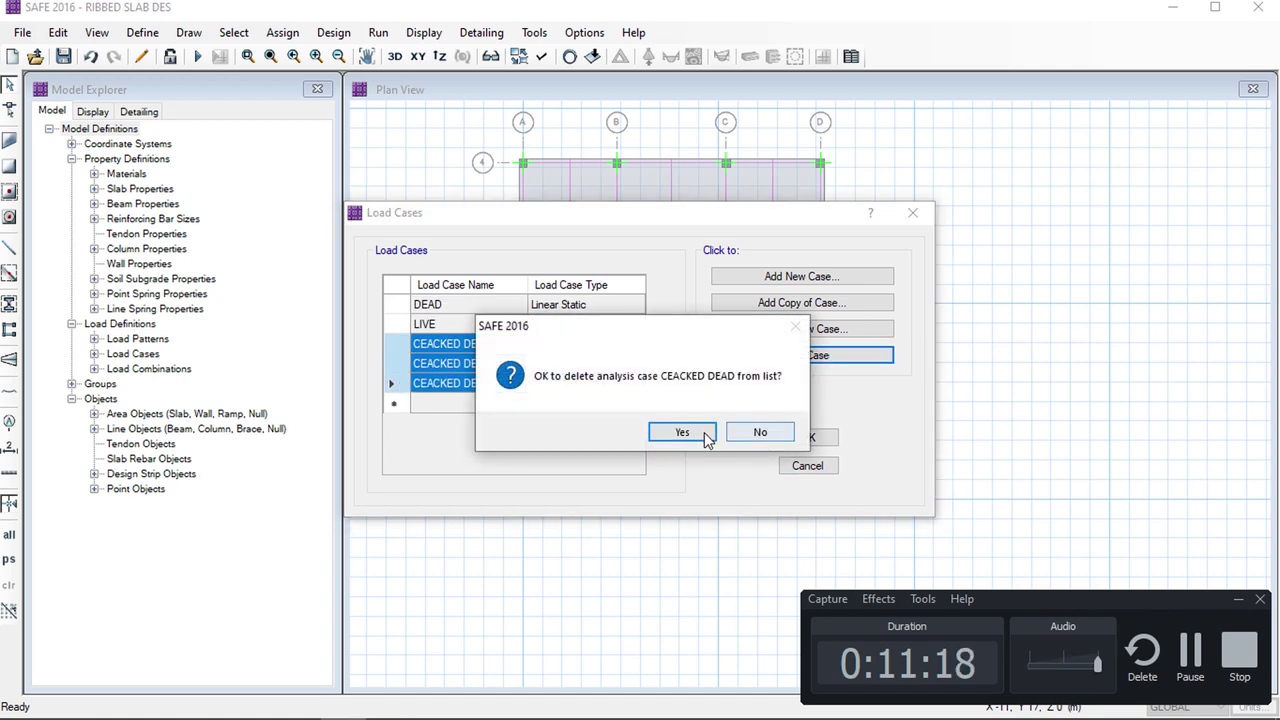
left_click(683, 432)
left_click(694, 434)
left_click(701, 434)
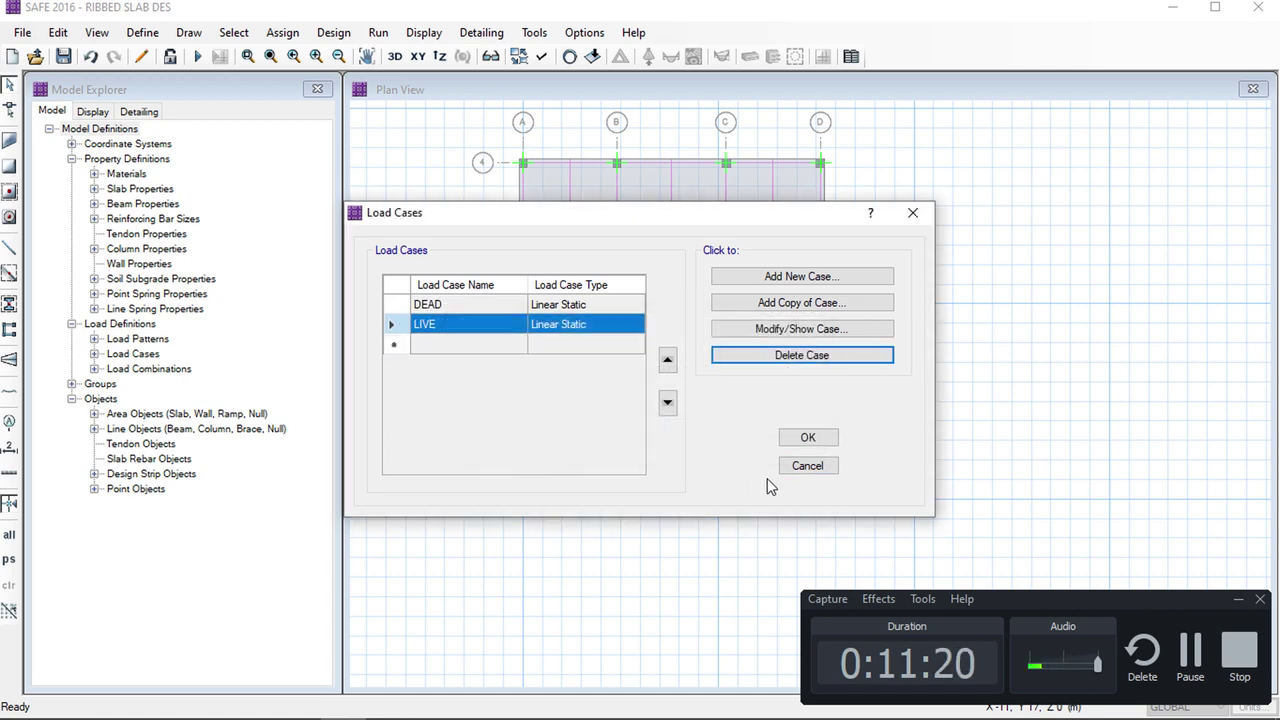
left_click(807, 437)
Run the analysis and view the DEAD displacement contours of the whole slab
left_click(197, 57)
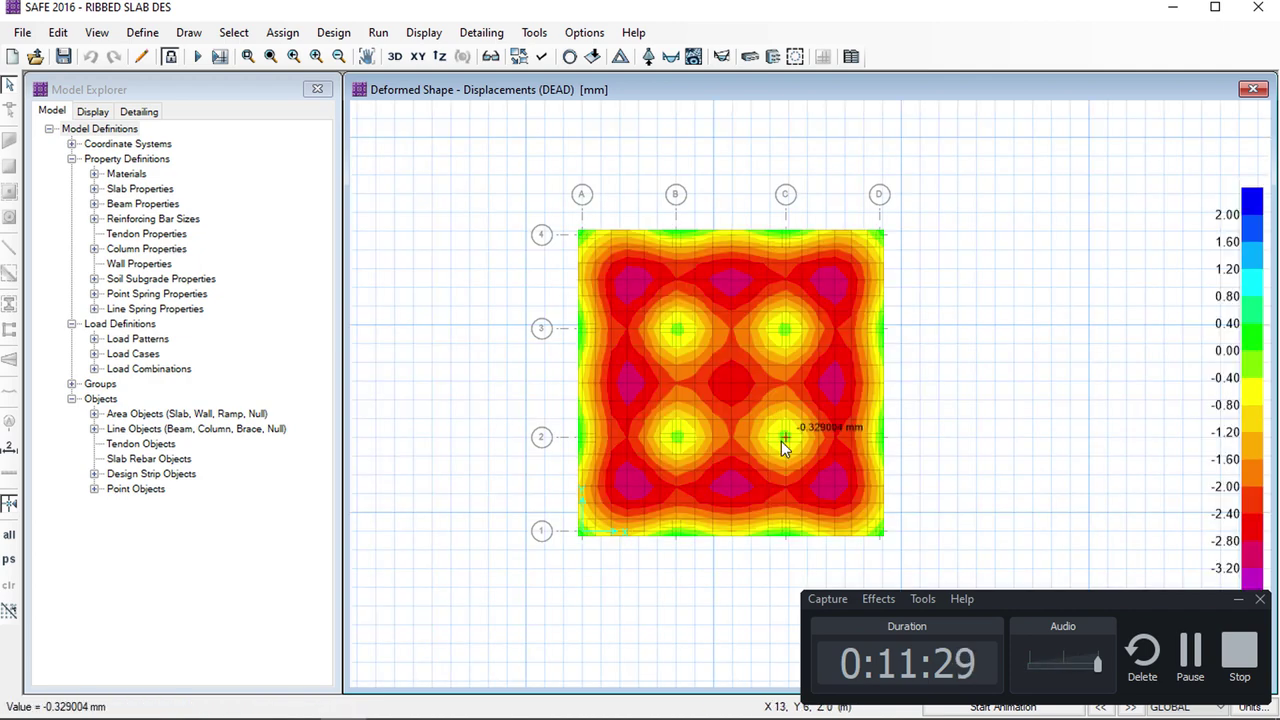
scroll(784, 444, "up", 2)
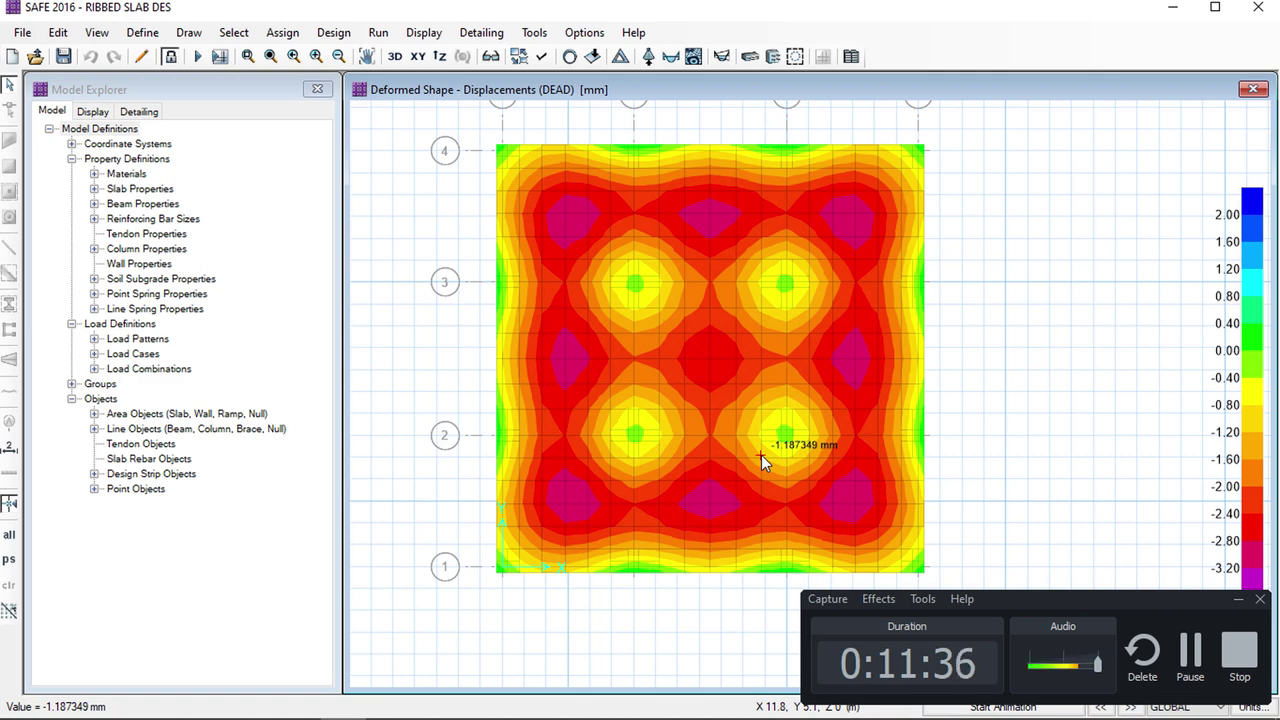
Display the layer A strip moment diagram for load combination DCONU2 with values shown on the diagram
left_click(423, 33)
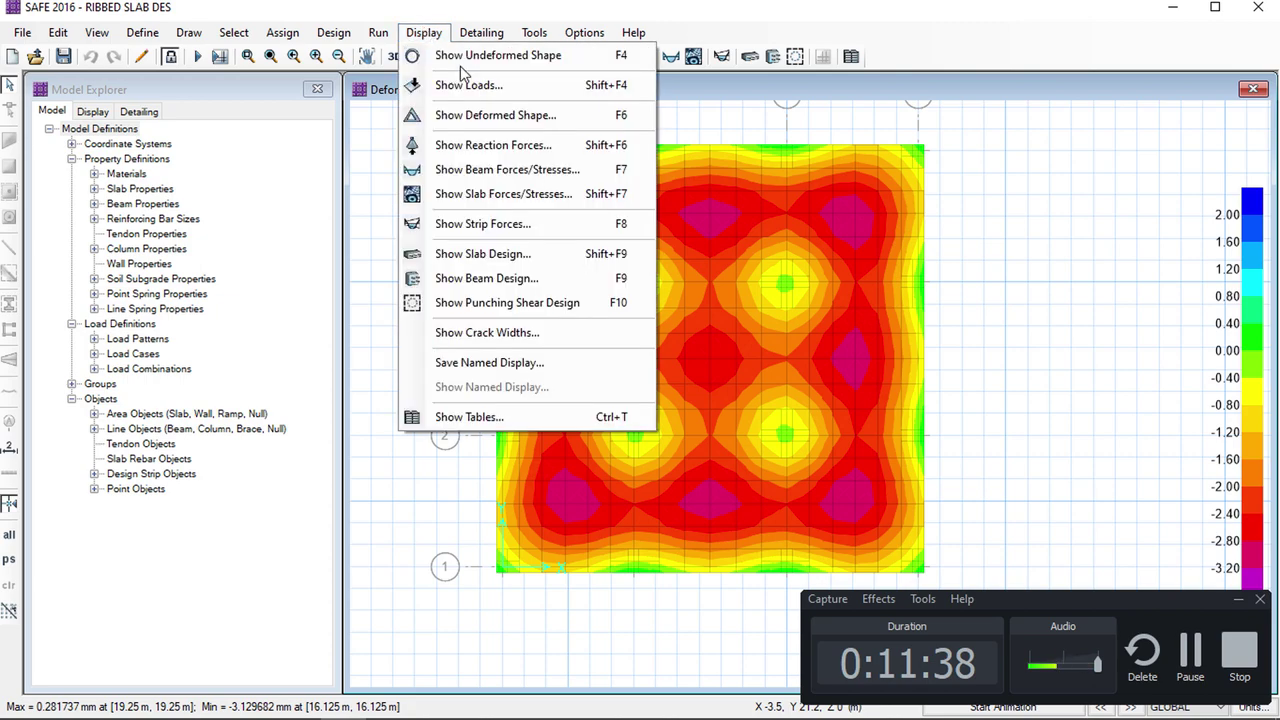
left_click(490, 226)
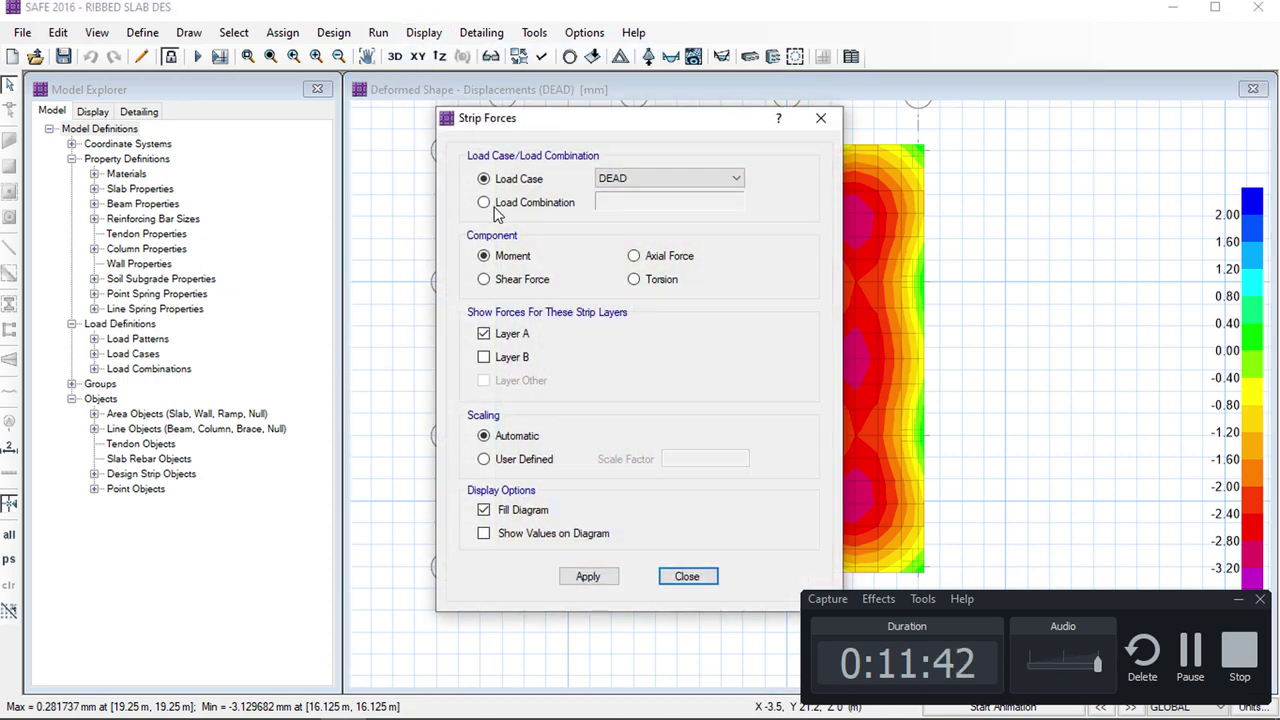
left_click(484, 202)
left_click(660, 202)
left_click(630, 240)
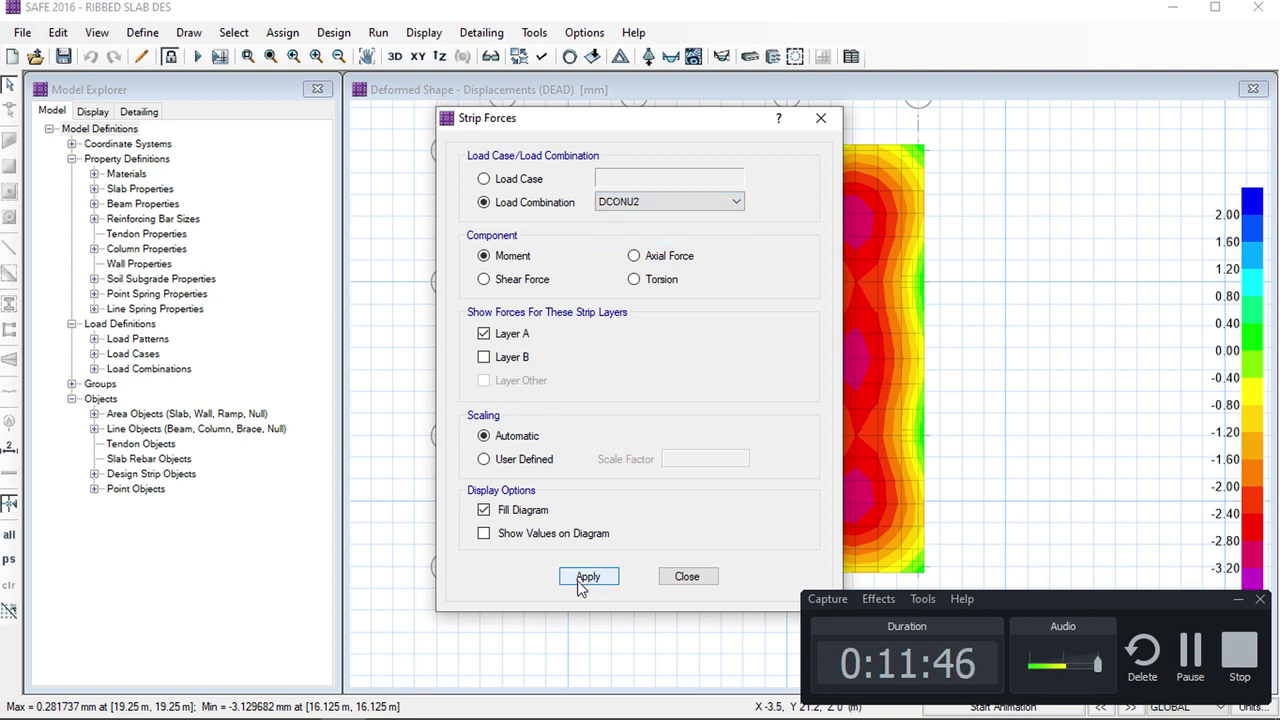
left_click(536, 536)
left_click(588, 579)
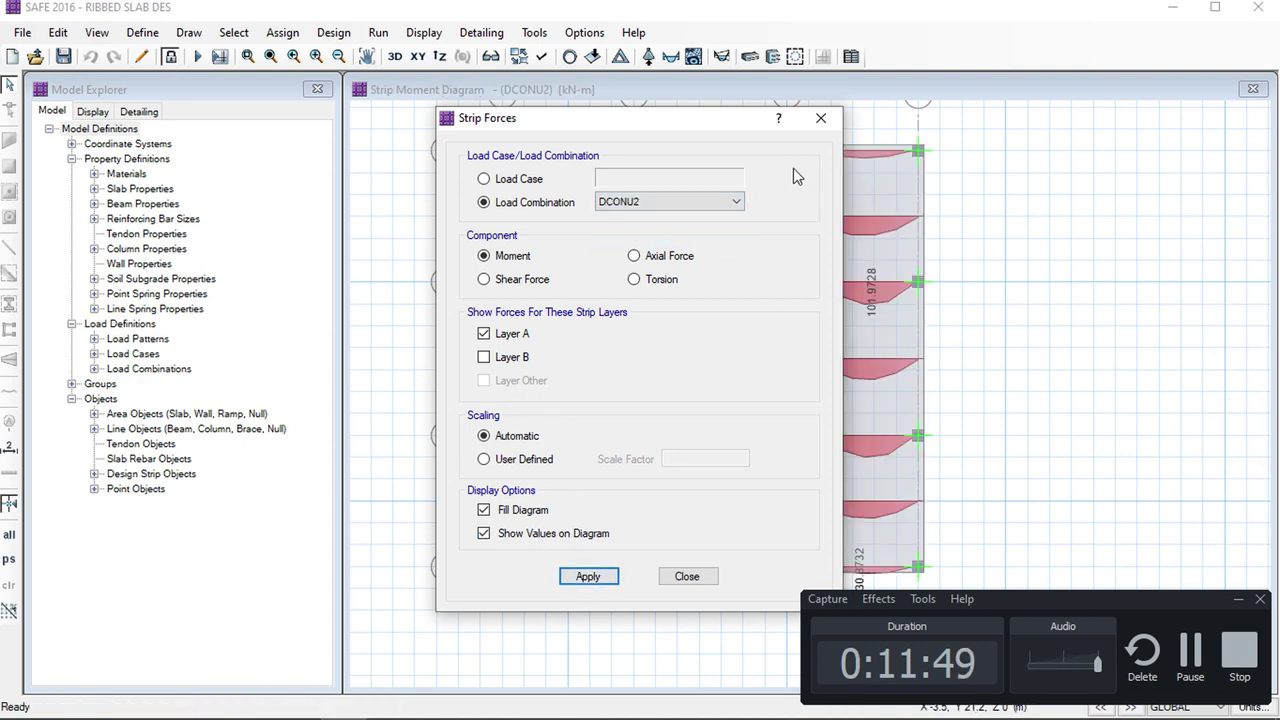
left_click(820, 118)
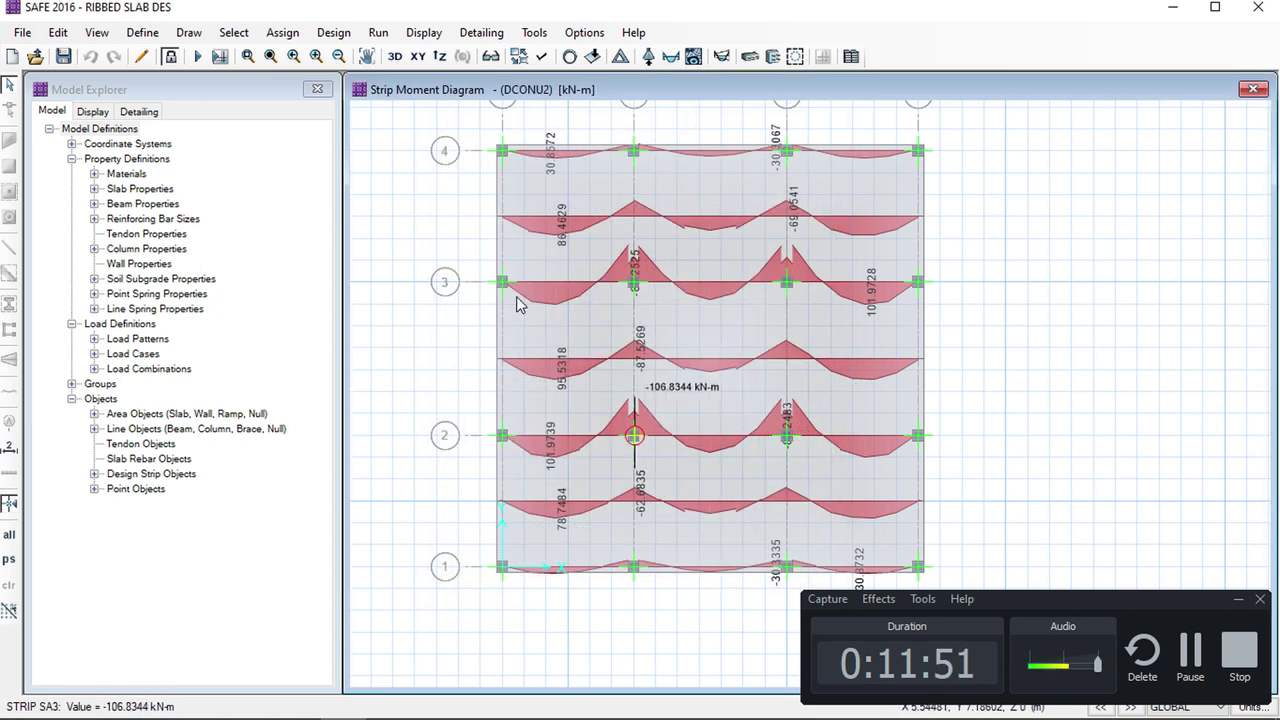
Display the layer A strip shear force diagram for DCONU2 and inspect the shear at the interior column on grid line 2
left_click(424, 32)
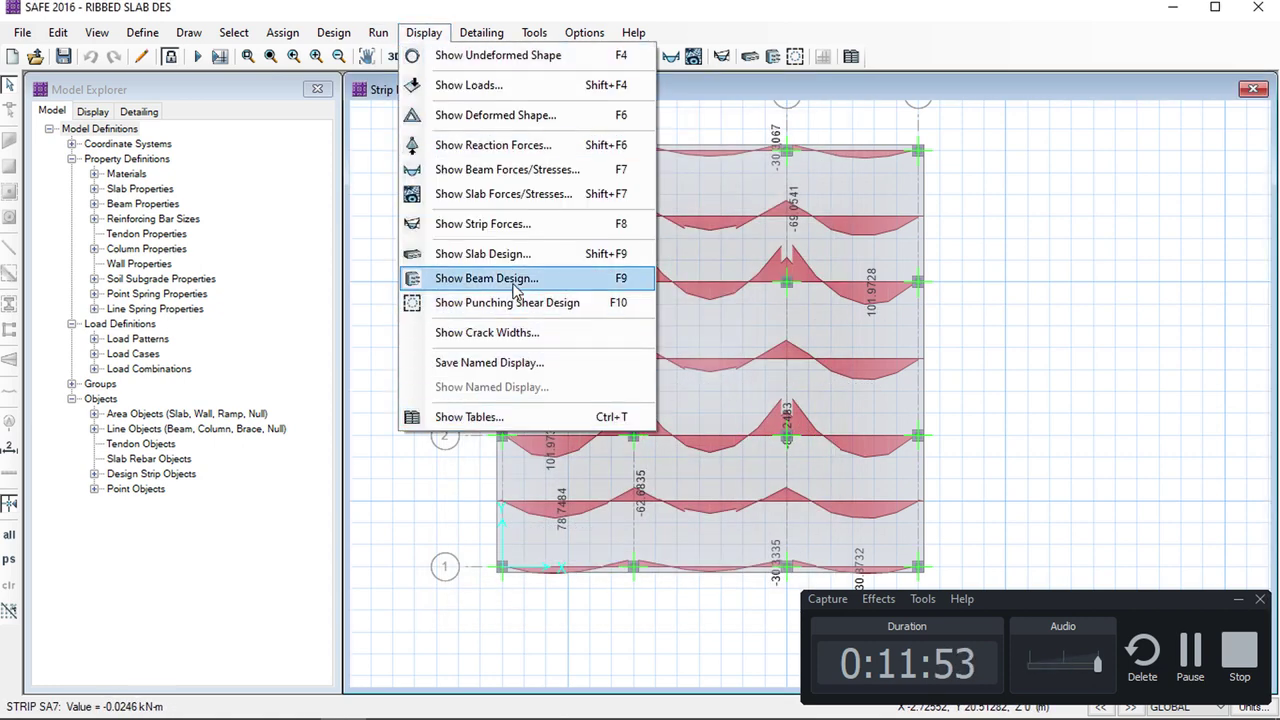
left_click(510, 224)
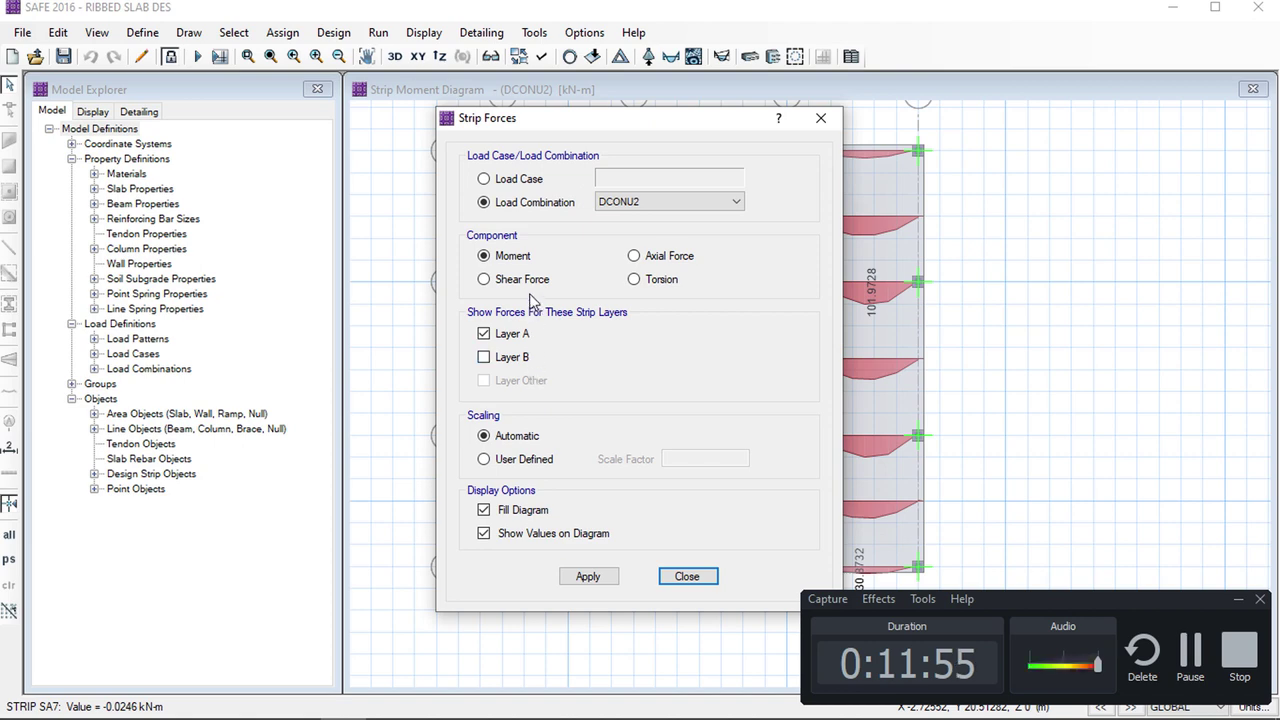
left_click(524, 282)
left_click(589, 578)
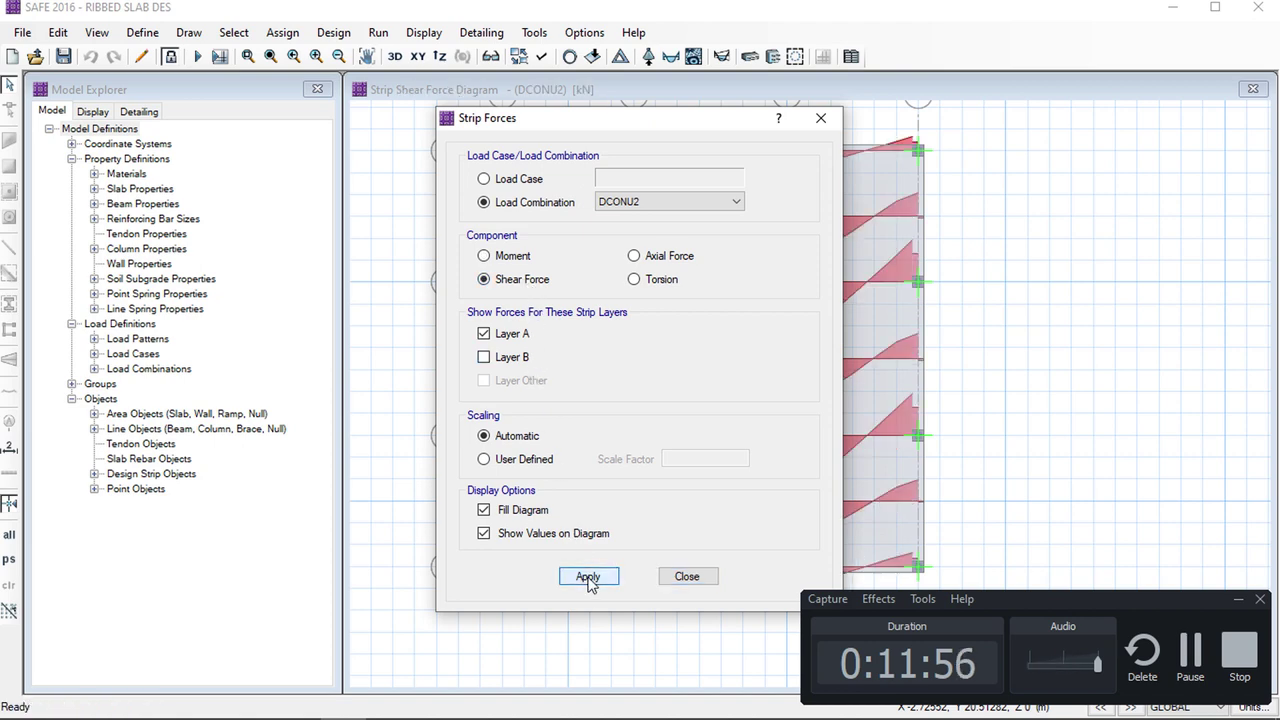
left_click_drag(717, 124, 328, 105)
scroll(634, 456, "up", 2)
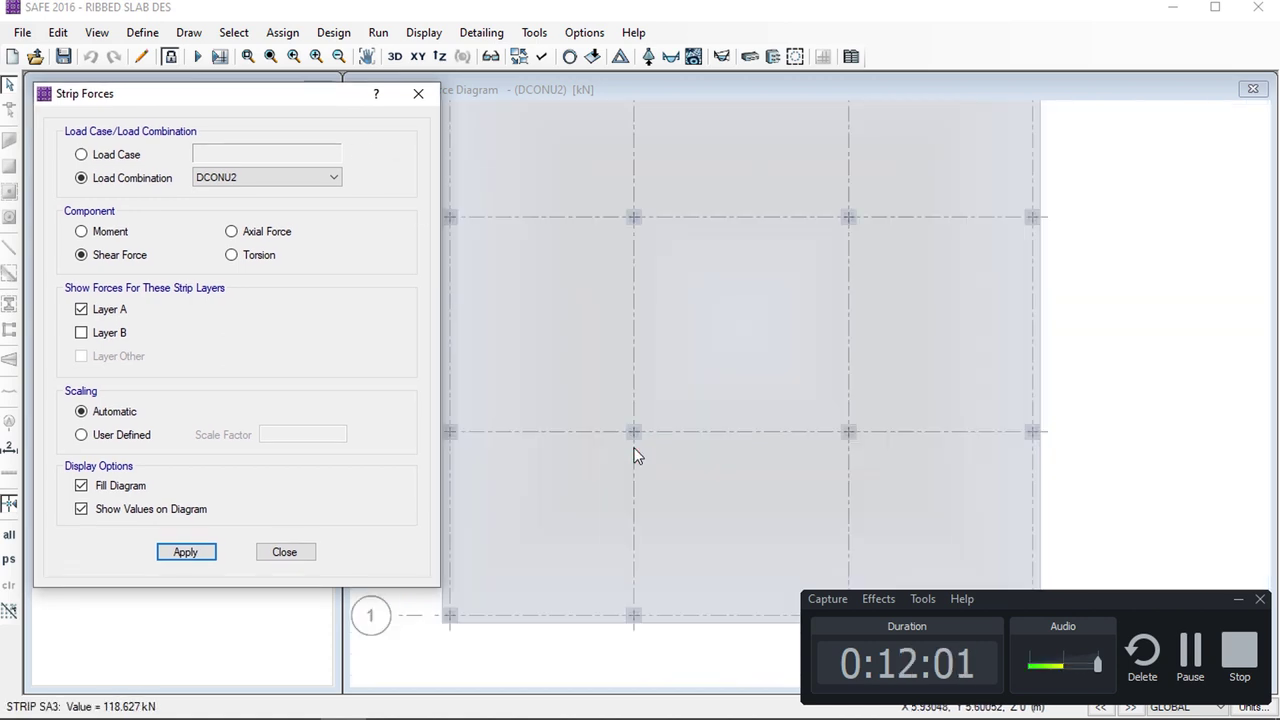
scroll(603, 472, "up", 1)
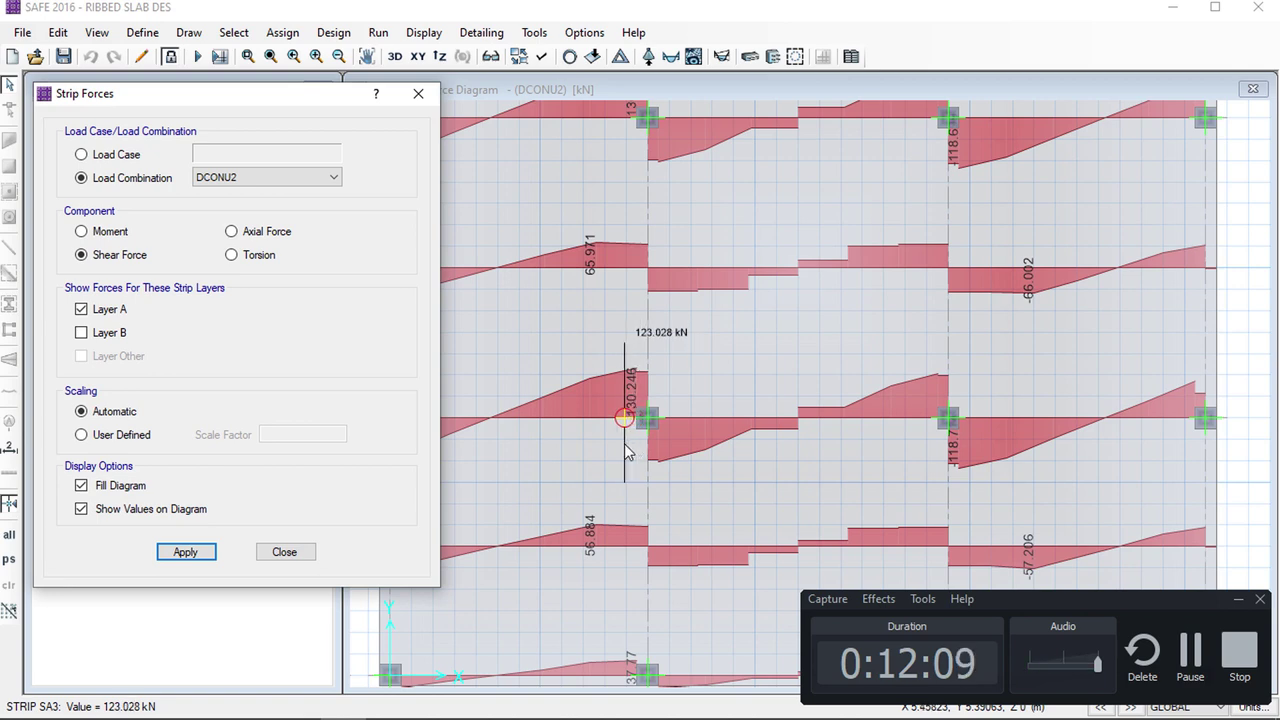
scroll(626, 451, "up", 2)
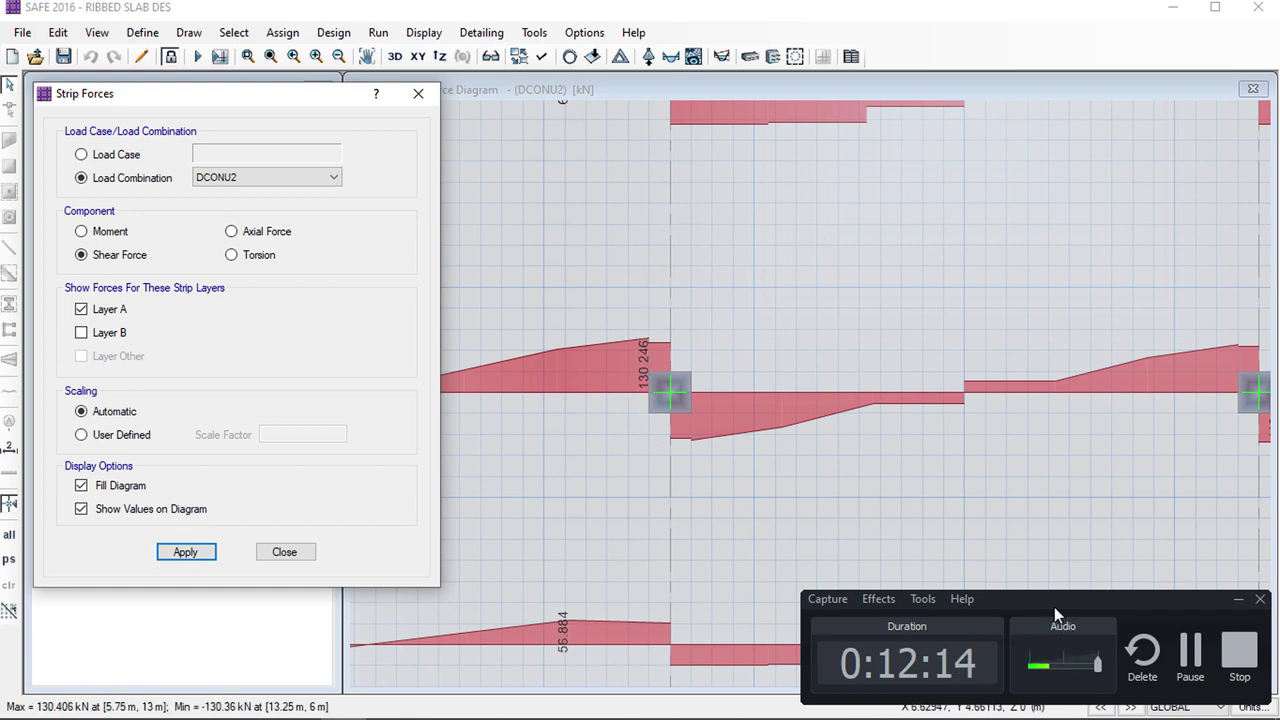
left_click_drag(1054, 607, 1044, 218)
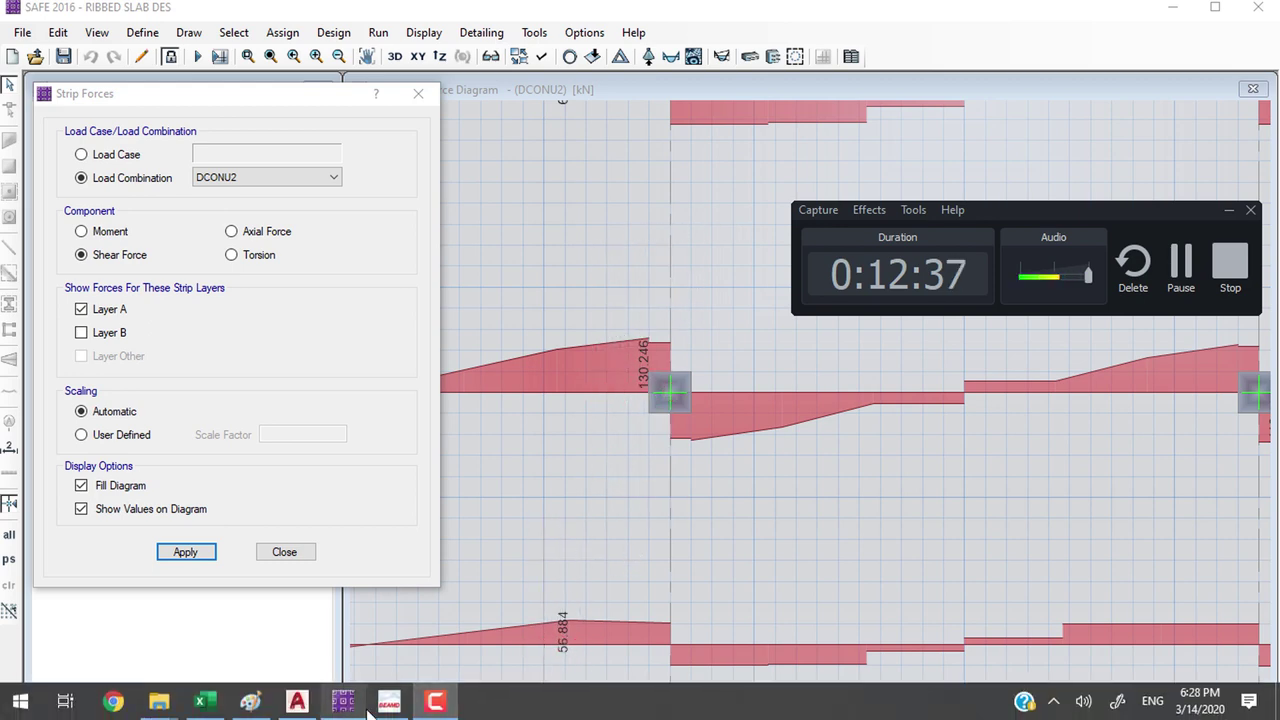
Switch to Paint and handwrite "Vu = 124 KN/strip" in red with the brush near the top of the canvas
left_click(250, 703)
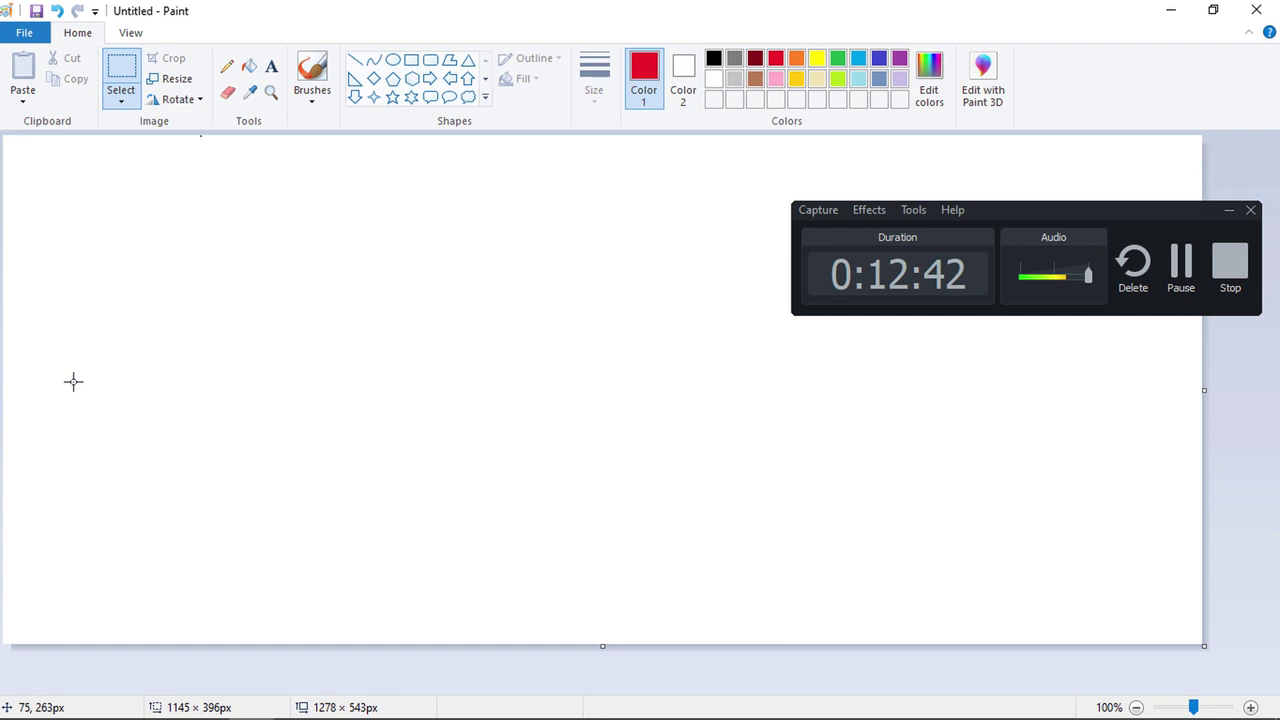
left_click_drag(91, 172, 139, 160)
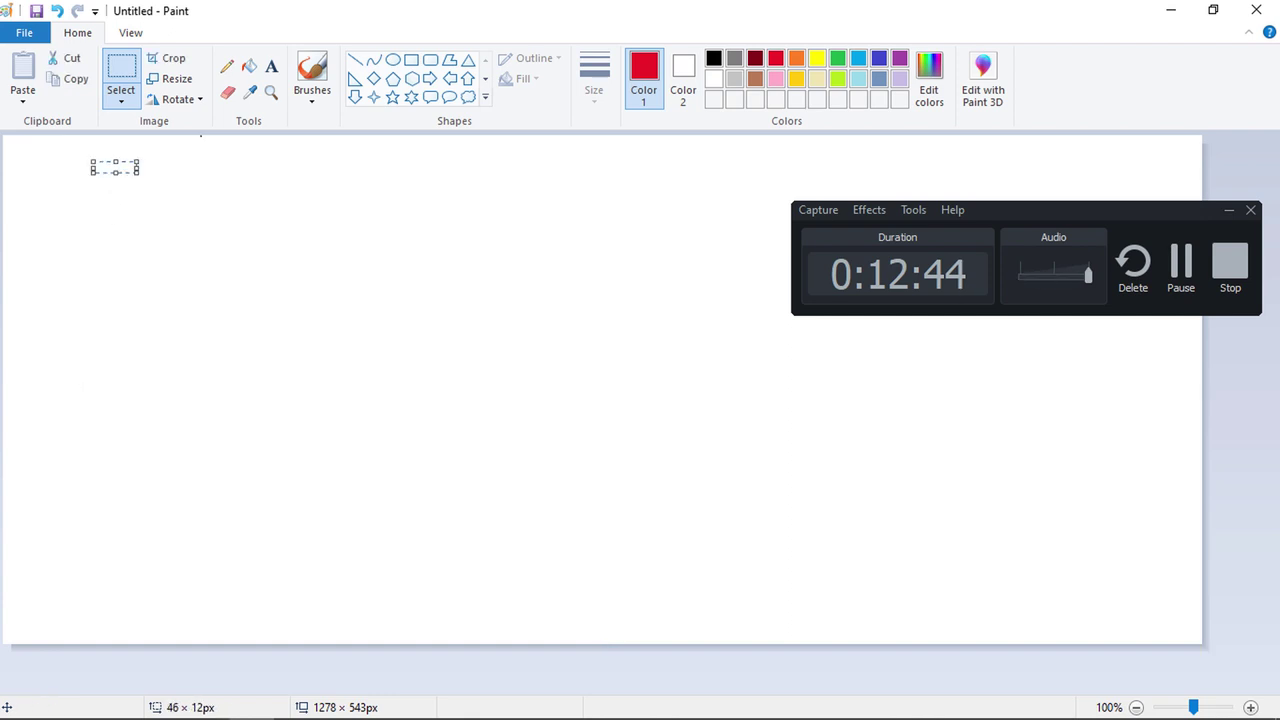
left_click(312, 78)
mouse_move(112, 208)
left_mouse_down()
mouse_move(150, 186)
mouse_move(205, 238)
mouse_move(258, 216)
mouse_move(262, 238)
left_mouse_up()
left_click_drag(294, 192, 298, 243)
mouse_move(322, 203)
left_mouse_down()
mouse_move(332, 197)
mouse_move(364, 238)
mouse_move(409, 198)
mouse_move(413, 233)
left_mouse_up()
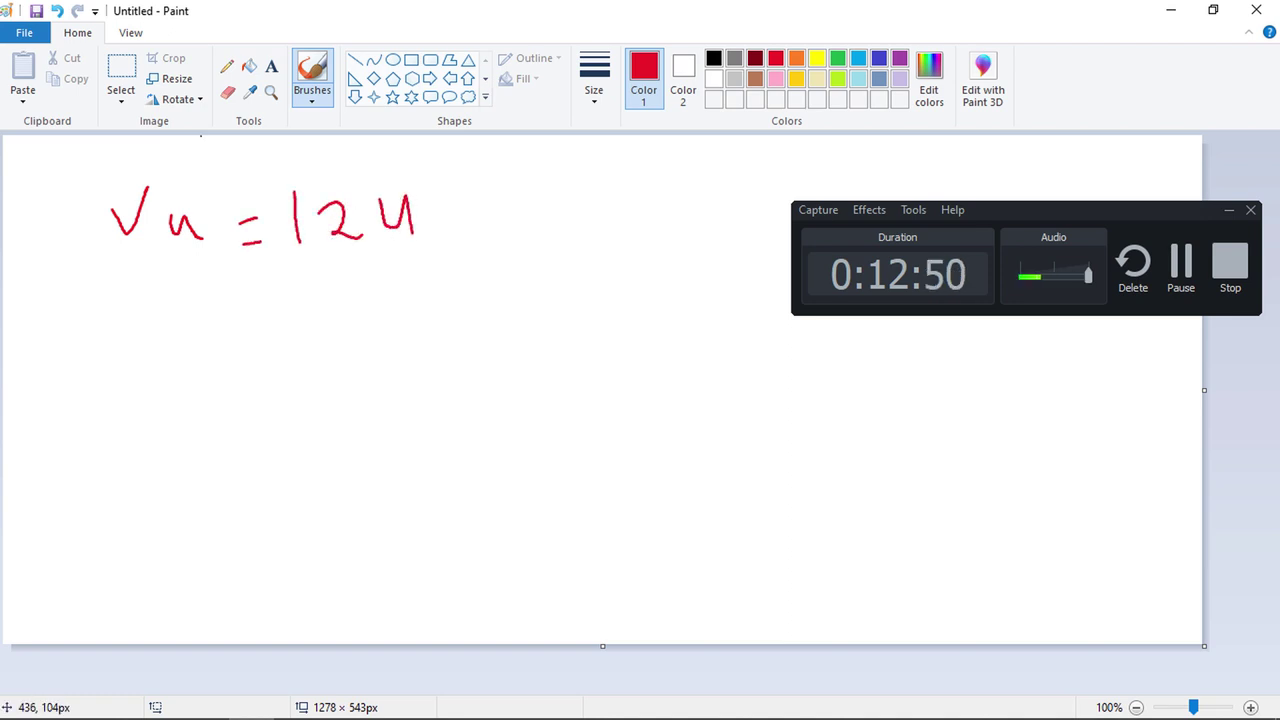
left_click_drag(476, 174, 480, 234)
mouse_move(529, 186)
left_mouse_down()
mouse_move(530, 226)
mouse_move(590, 220)
mouse_move(617, 170)
mouse_move(666, 190)
mouse_move(643, 260)
left_mouse_up()
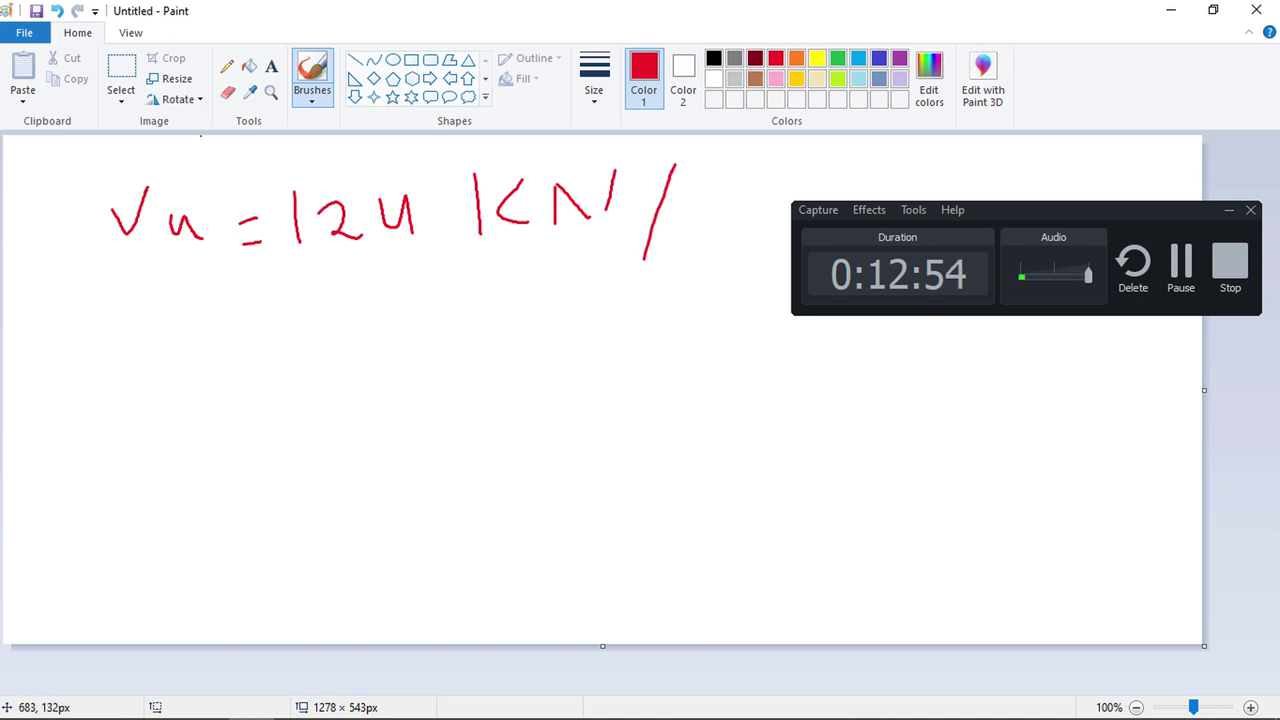
left_click_drag(1037, 207, 1176, 413)
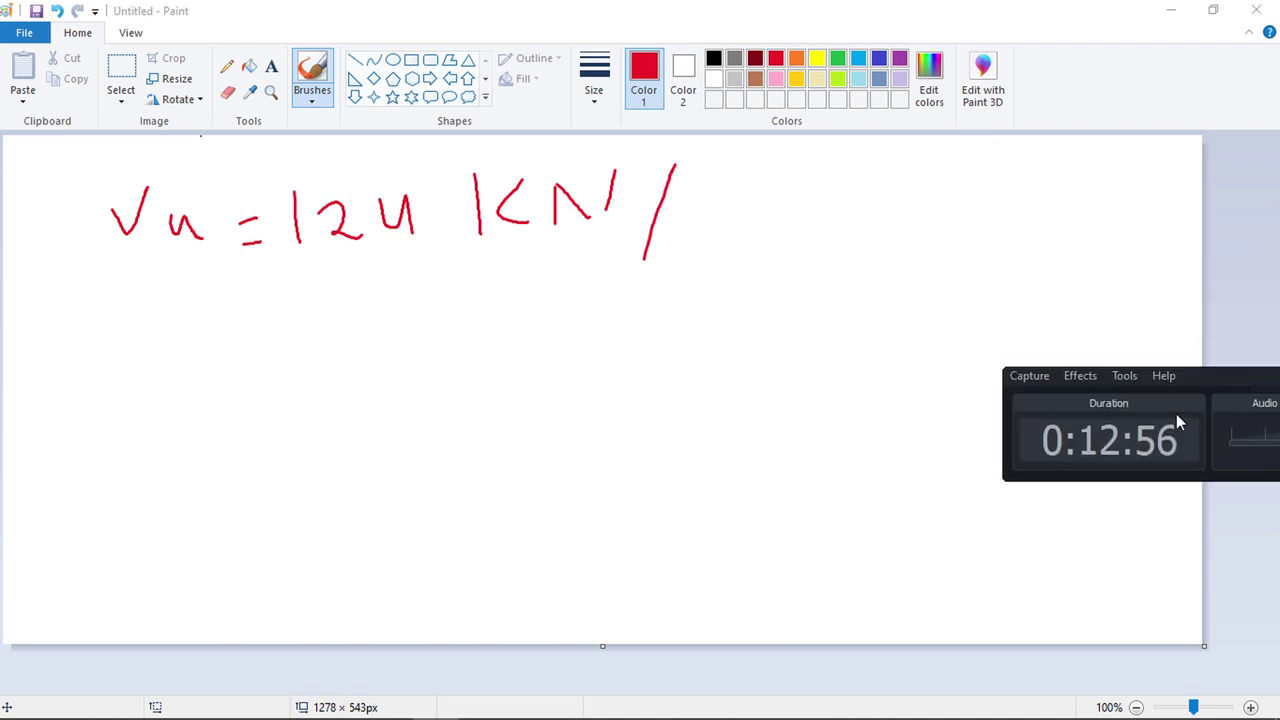
left_click(722, 213)
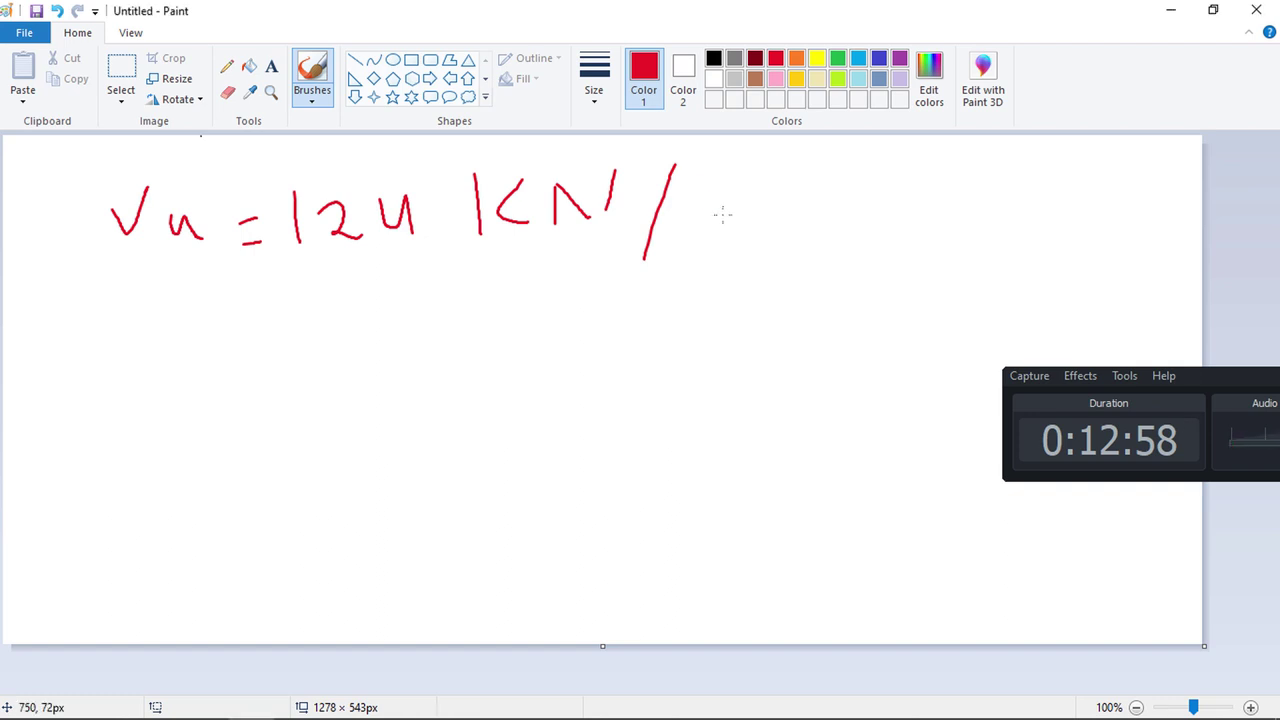
left_click_drag(740, 192, 708, 238)
mouse_move(777, 172)
left_mouse_down()
mouse_move(784, 244)
mouse_move(792, 202)
left_mouse_up()
left_click_drag(815, 210, 838, 208)
mouse_move(860, 195)
left_mouse_down()
mouse_move(861, 226)
mouse_move(906, 260)
left_mouse_up()
left_click(858, 175)
left_click_drag(902, 200, 906, 228)
Handwrite the shear per rib below it as "= 124 / 3,25 x 0,52", with 124 over 3,25 as a fraction
left_click(226, 323)
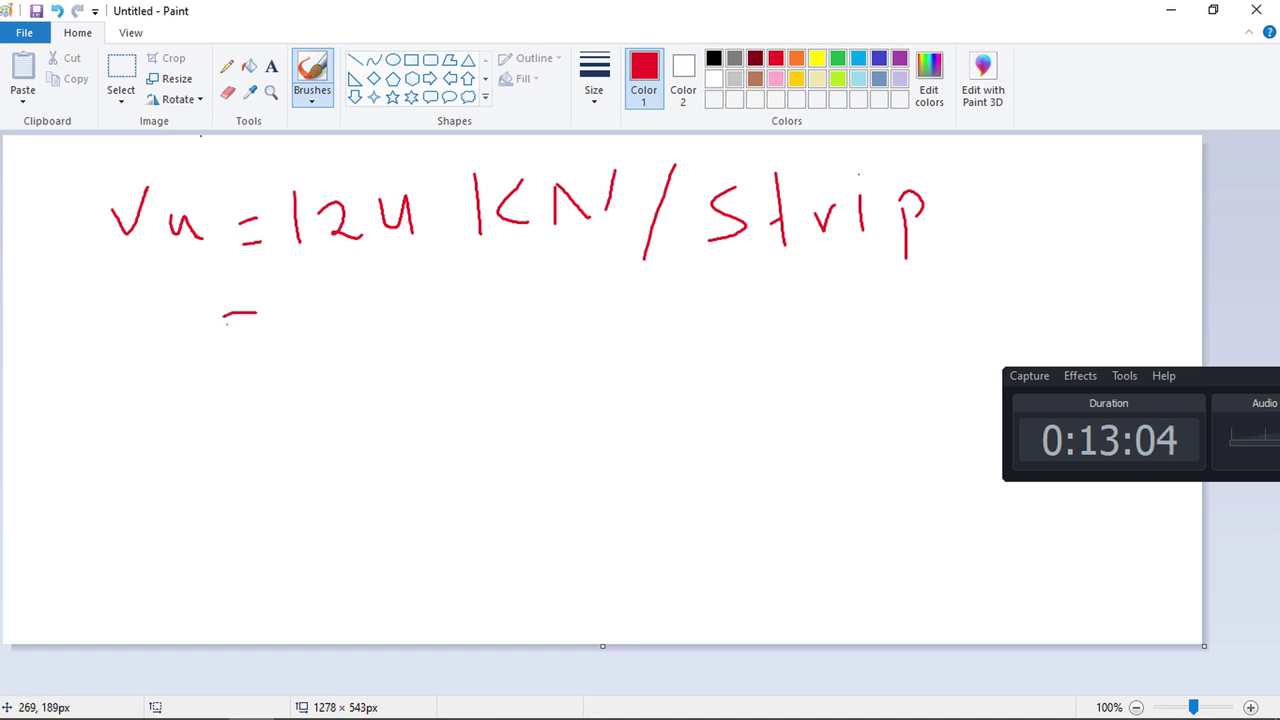
left_click_drag(226, 331, 260, 329)
mouse_move(298, 283)
left_mouse_down()
mouse_move(299, 320)
mouse_move(366, 320)
left_mouse_up()
mouse_move(386, 283)
left_mouse_down()
mouse_move(390, 312)
mouse_move(410, 292)
left_mouse_up()
left_click_drag(413, 282, 415, 316)
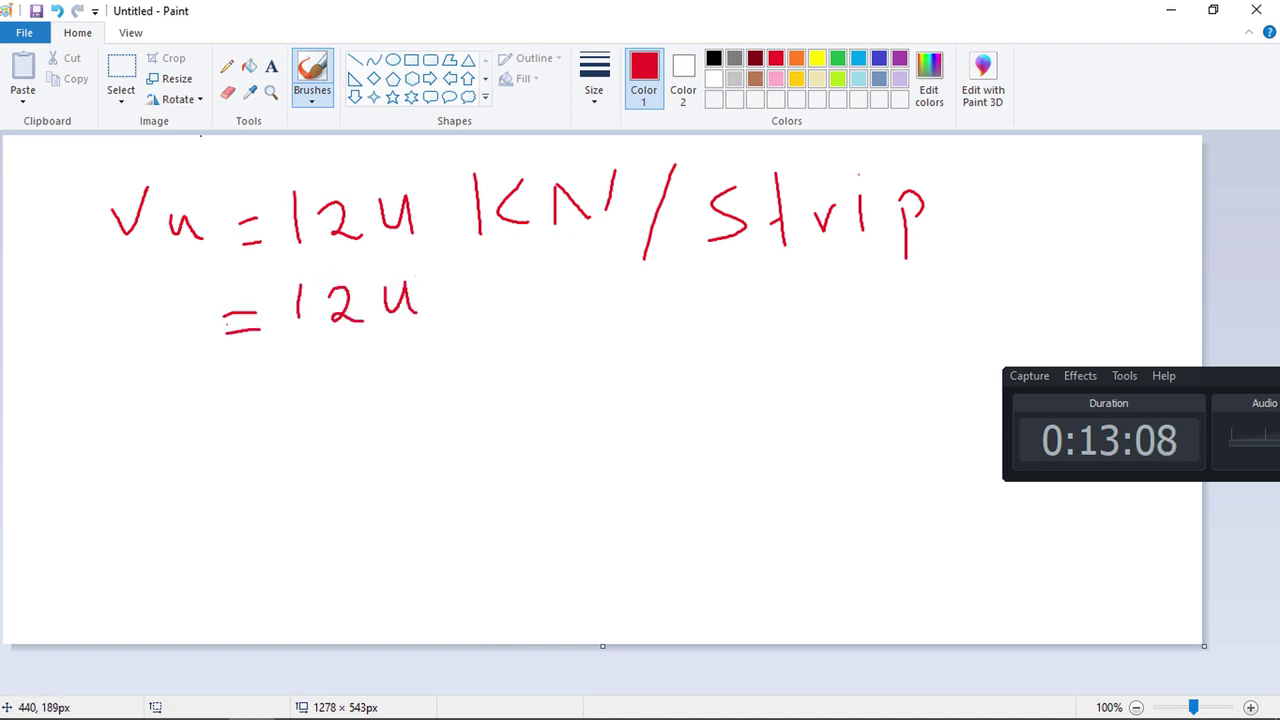
left_click_drag(304, 341, 451, 336)
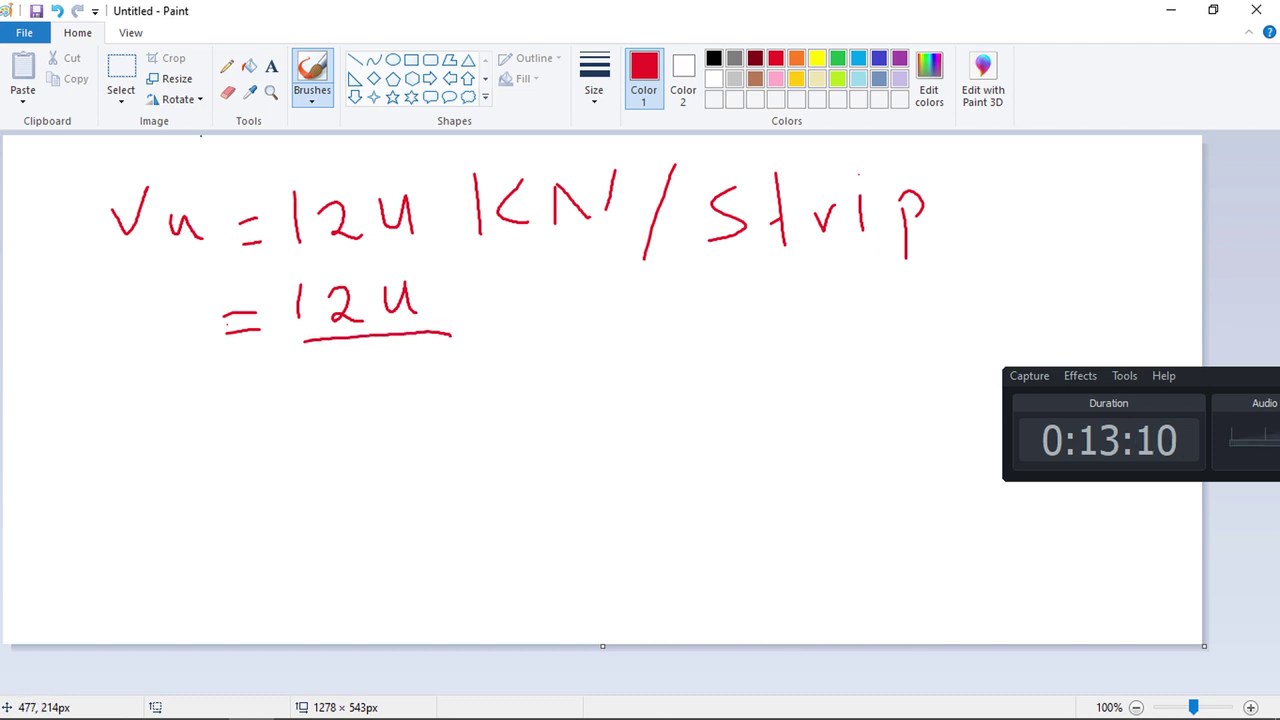
mouse_move(316, 358)
left_mouse_down()
mouse_move(334, 378)
mouse_move(322, 398)
left_mouse_up()
left_click(370, 383)
mouse_move(396, 360)
left_mouse_down()
mouse_move(406, 392)
mouse_move(466, 395)
left_mouse_up()
left_click_drag(388, 380, 376, 402)
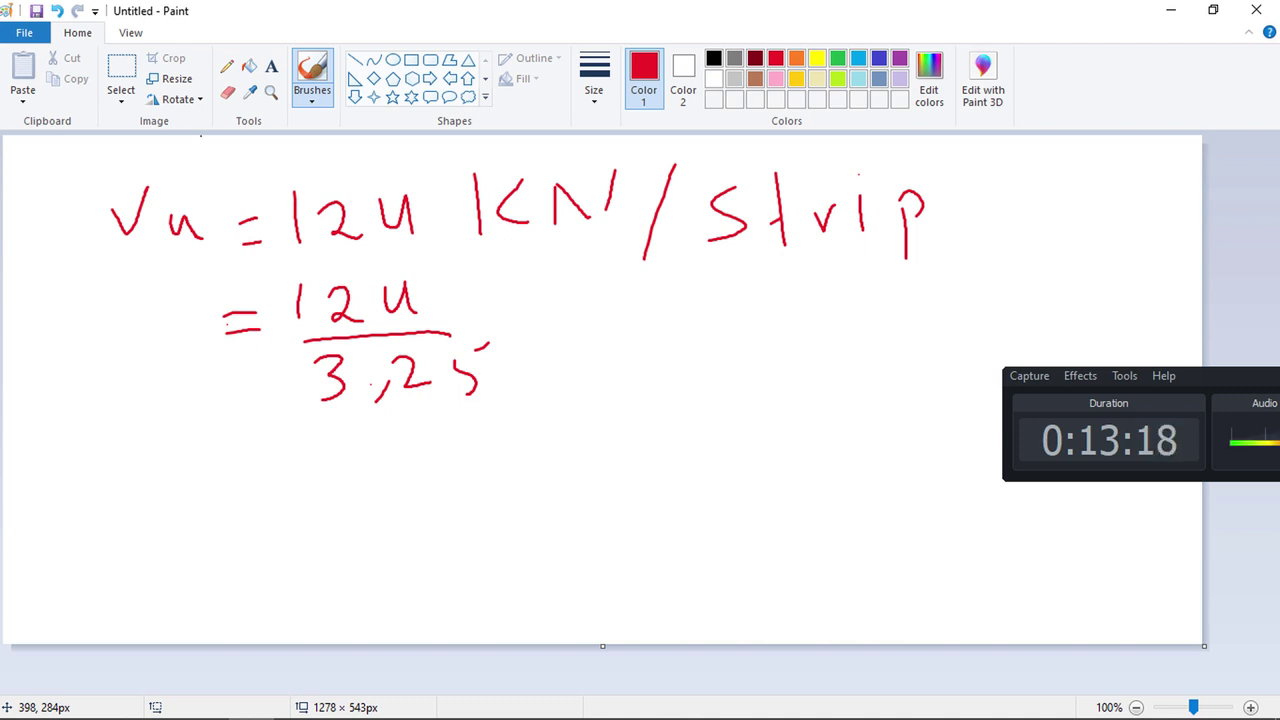
mouse_move(508, 296)
left_mouse_down()
mouse_move(516, 337)
mouse_move(528, 318)
mouse_move(548, 342)
left_mouse_up()
left_click_drag(544, 296, 514, 340)
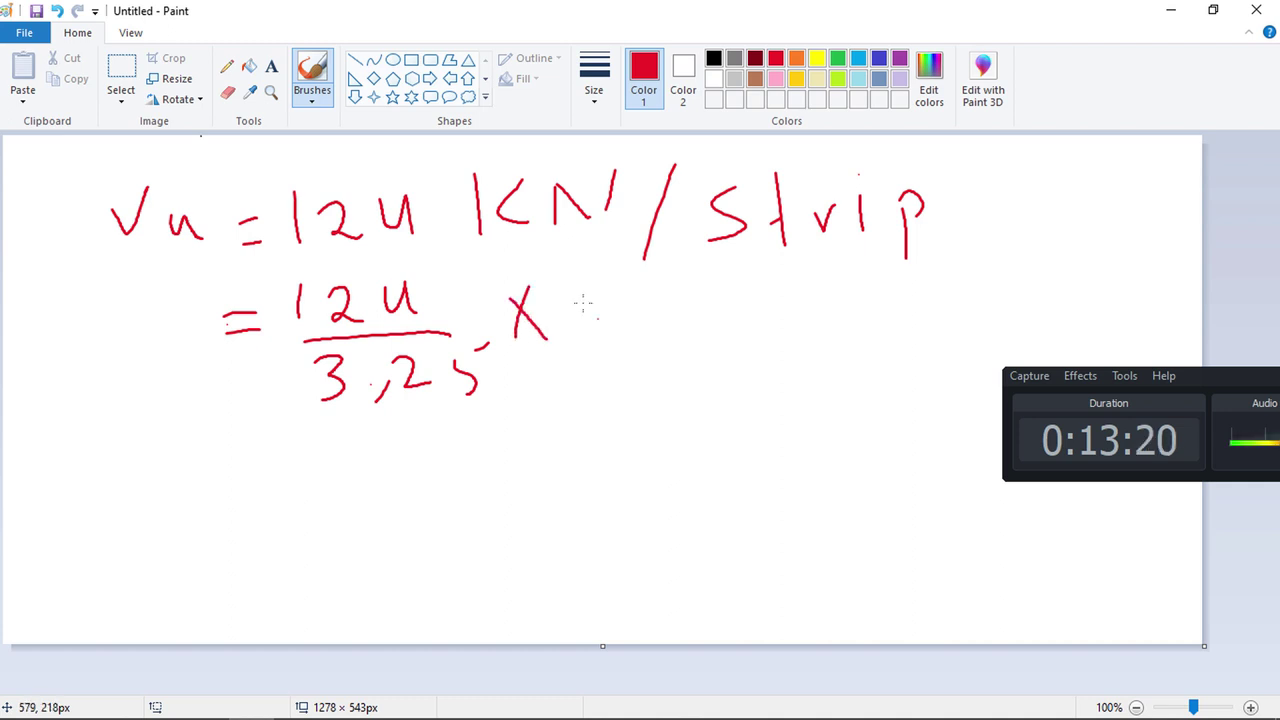
left_click_drag(584, 302, 580, 304)
mouse_move(670, 292)
left_mouse_down()
mouse_move(684, 314)
mouse_move(670, 338)
left_mouse_up()
left_click_drag(672, 290, 690, 288)
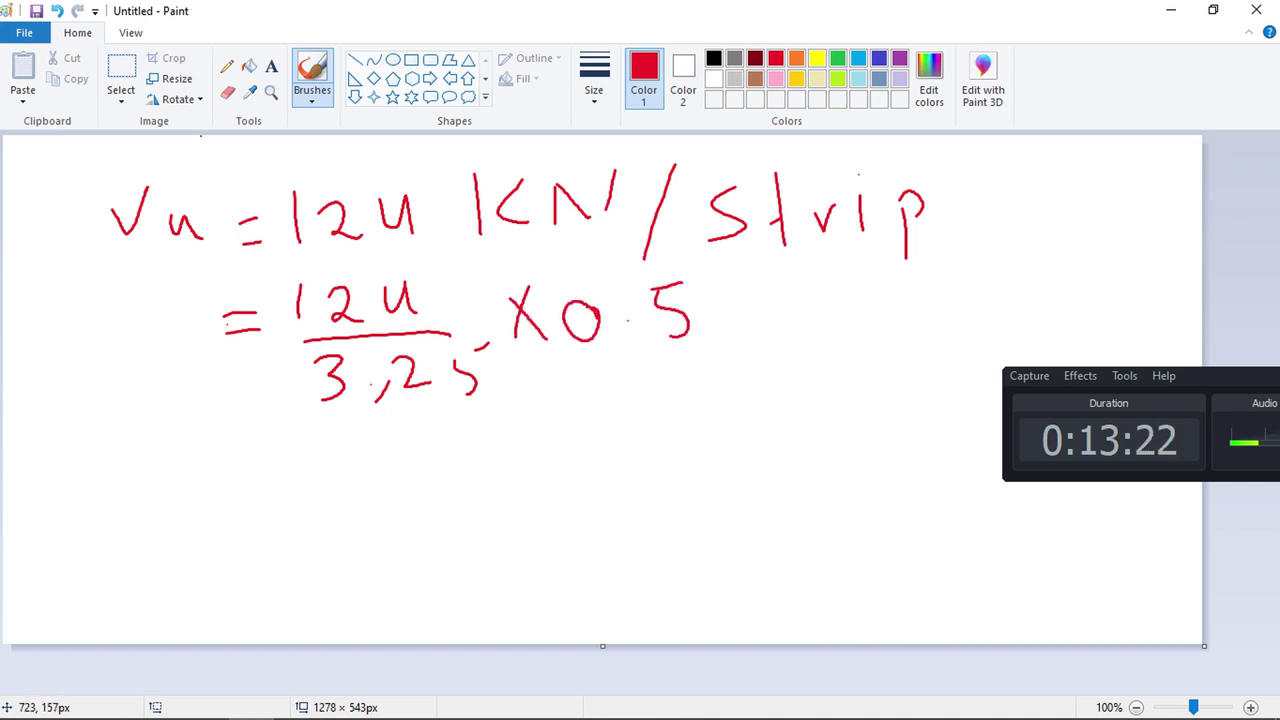
left_click_drag(628, 318, 618, 346)
mouse_move(718, 312)
left_mouse_down()
mouse_move(742, 346)
mouse_move(763, 346)
left_mouse_up()
Handwrite the result line "= 19,84" under the shear-per-rib expression
mouse_move(242, 452)
left_mouse_down()
mouse_move(286, 454)
mouse_move(283, 479)
left_mouse_up()
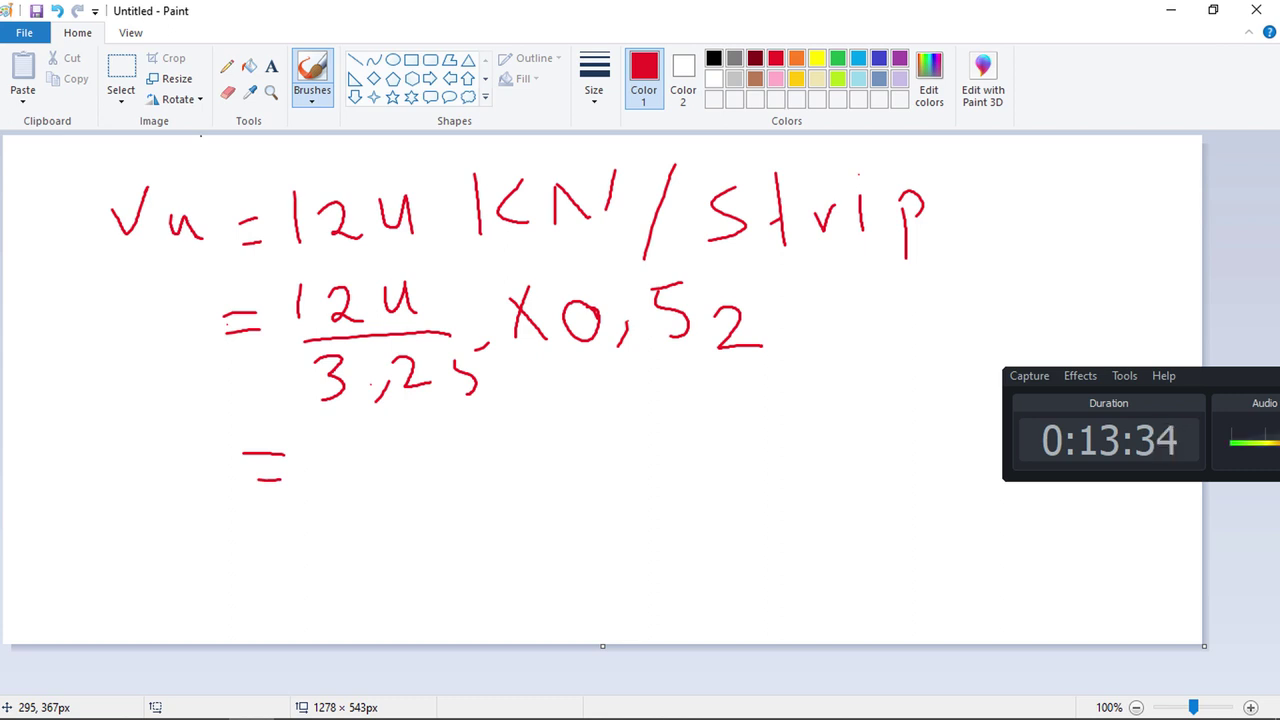
left_click_drag(350, 428, 352, 490)
mouse_move(425, 428)
left_mouse_down()
mouse_move(408, 462)
mouse_move(433, 488)
left_mouse_up()
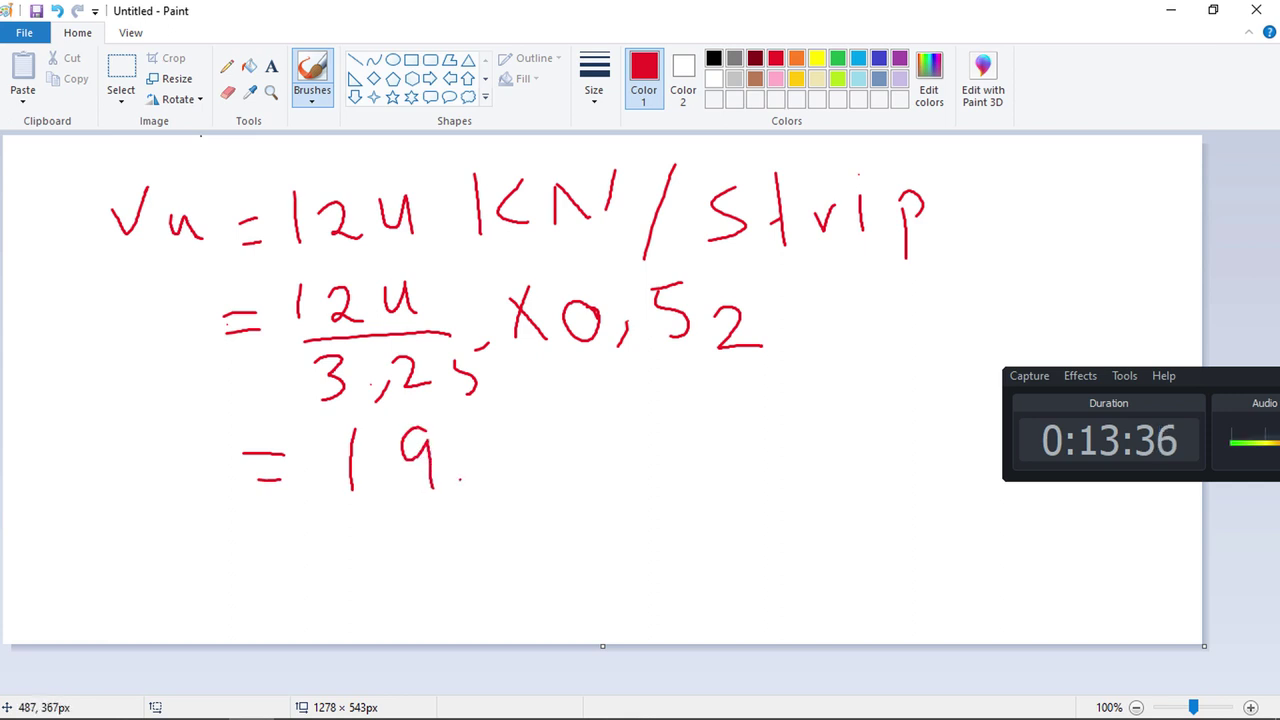
mouse_move(524, 420)
left_mouse_down()
mouse_move(518, 478)
mouse_move(542, 426)
mouse_move(612, 428)
mouse_move(616, 470)
left_mouse_up()
left_click_drag(481, 466, 472, 490)
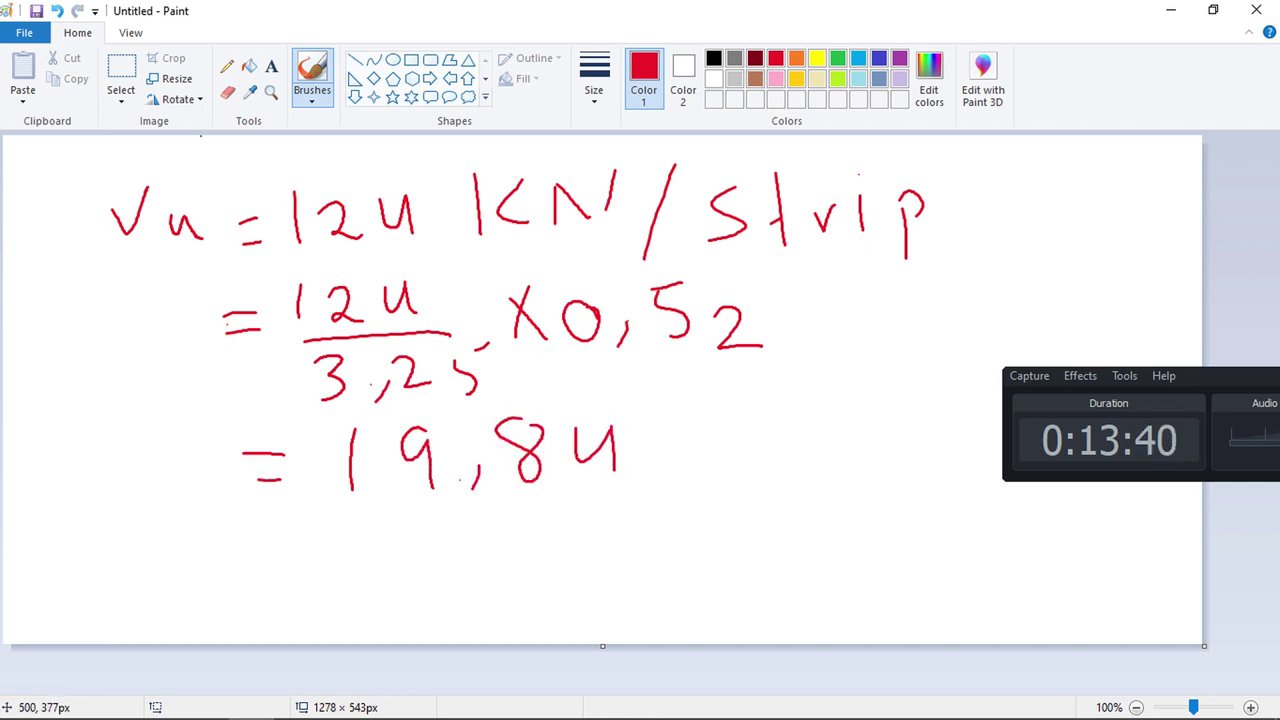
Handwrite the concrete shear capacity on the lowest line as "φVc = 0.75/6 x √24 x 0.12 x 0.28"
mouse_move(90, 508)
left_mouse_down()
mouse_move(71, 515)
mouse_move(92, 508)
mouse_move(108, 591)
left_mouse_up()
left_click_drag(138, 518, 174, 563)
mouse_move(196, 512)
left_mouse_down()
mouse_move(182, 563)
mouse_move(224, 578)
mouse_move(340, 530)
mouse_move(431, 573)
left_mouse_up()
left_click(382, 557)
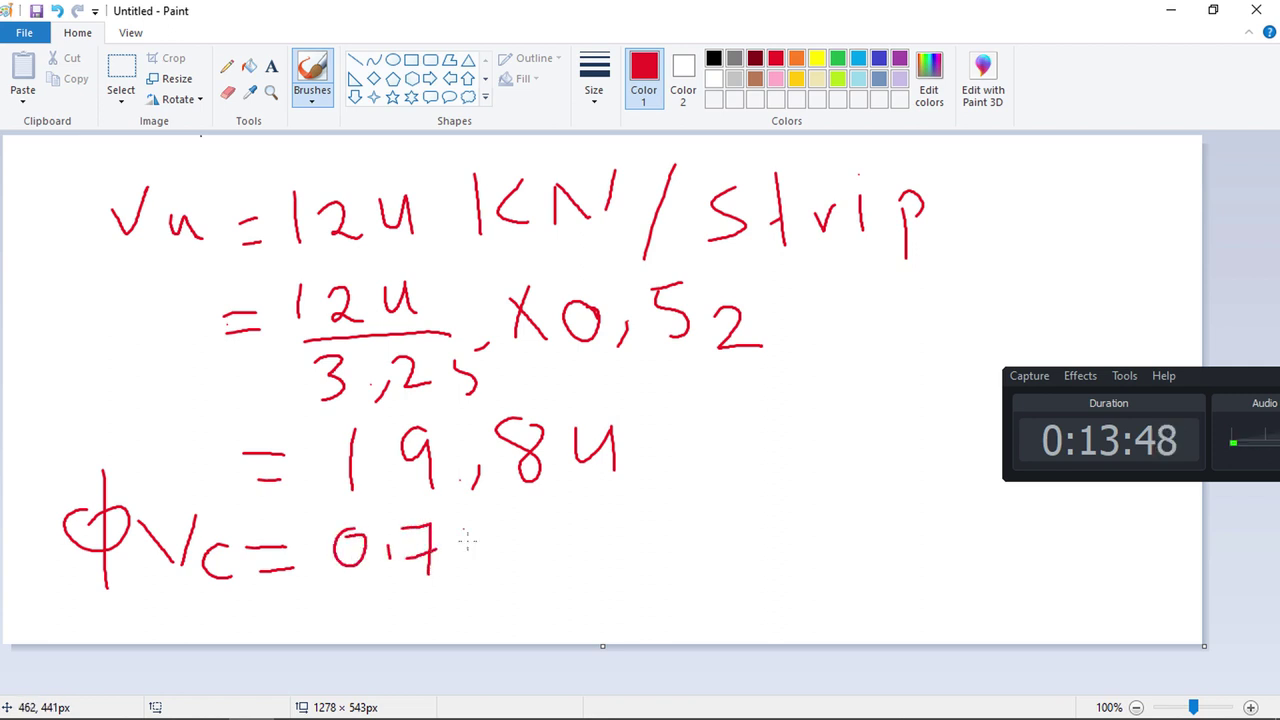
left_click_drag(466, 528, 461, 567)
left_click_drag(470, 525, 498, 522)
left_click_drag(397, 591, 495, 572)
left_click_drag(447, 606, 432, 620)
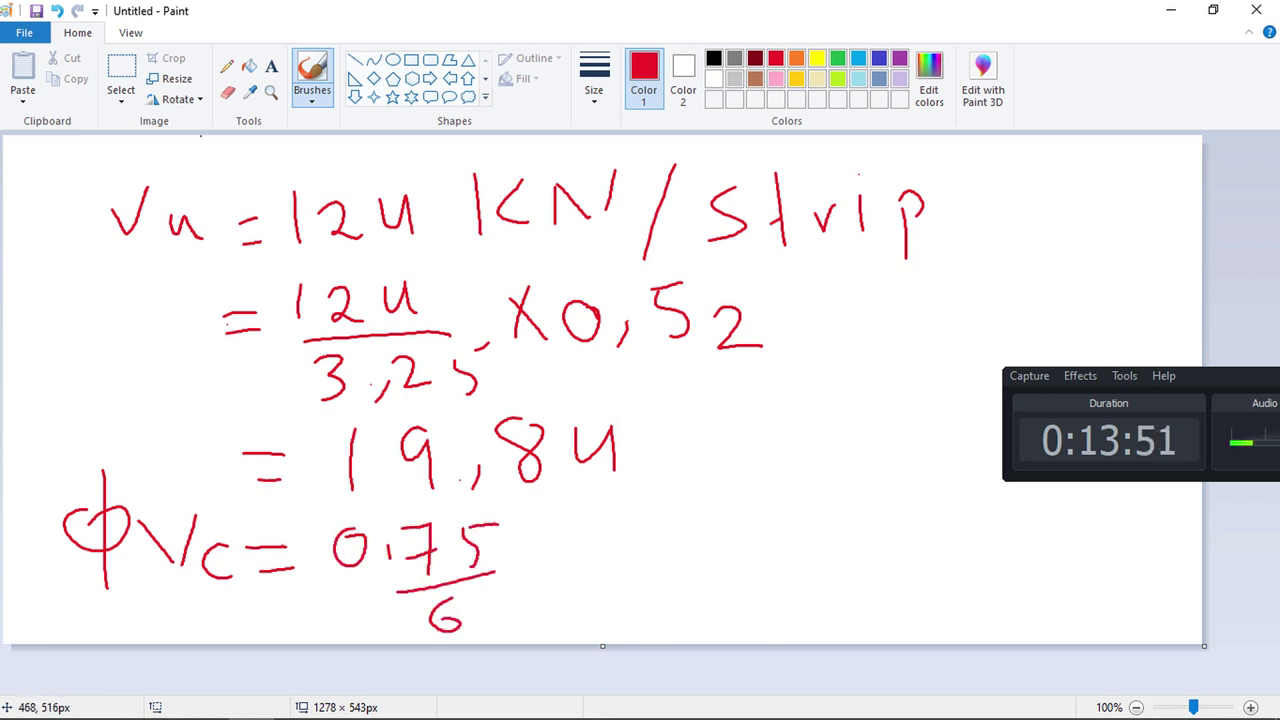
left_click_drag(533, 540, 519, 567)
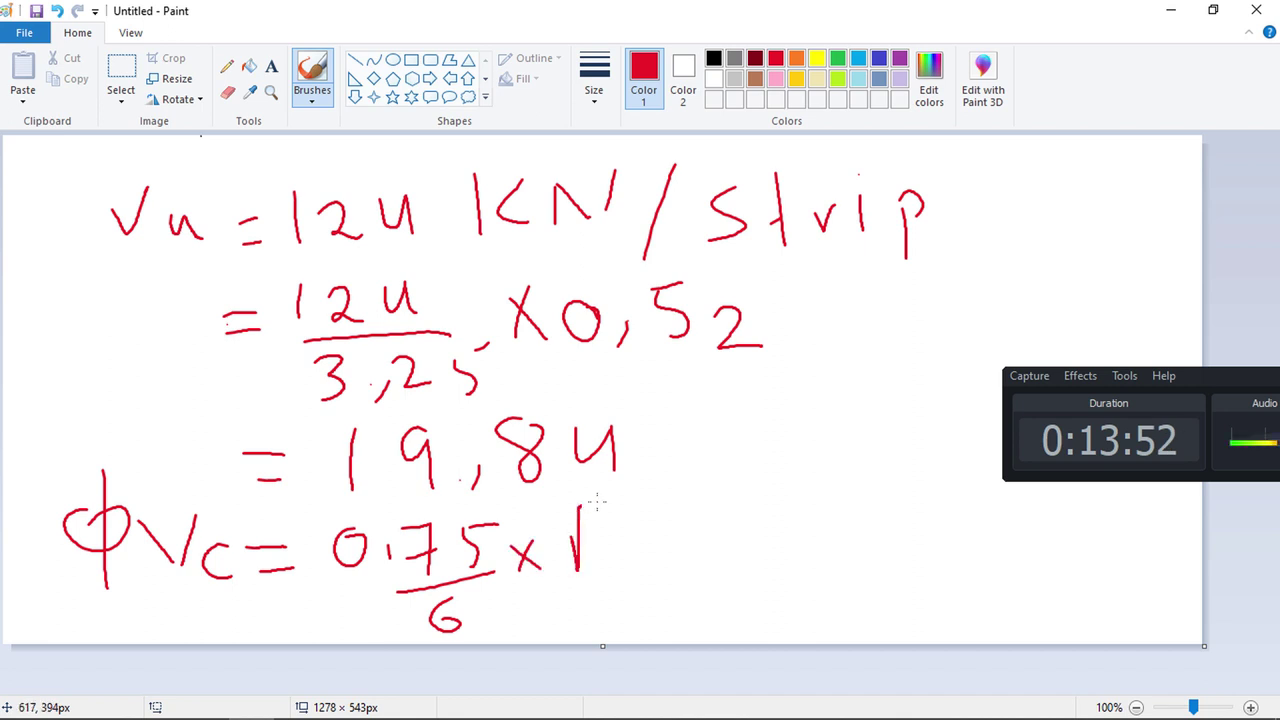
left_click_drag(582, 505, 680, 487)
mouse_move(600, 532)
left_mouse_down()
mouse_move(618, 560)
mouse_move(640, 556)
left_mouse_up()
left_click_drag(646, 526, 673, 548)
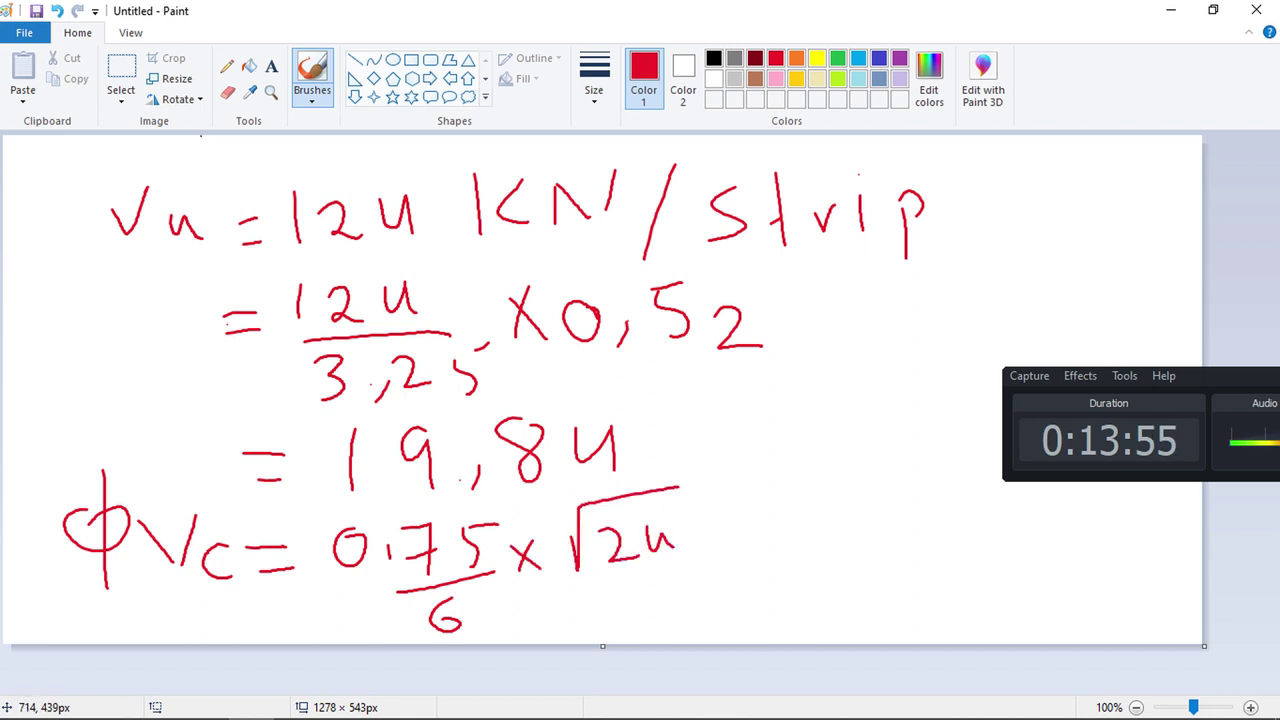
mouse_move(727, 510)
left_mouse_down()
mouse_move(711, 552)
mouse_move(739, 547)
mouse_move(762, 520)
mouse_move(797, 548)
left_mouse_up()
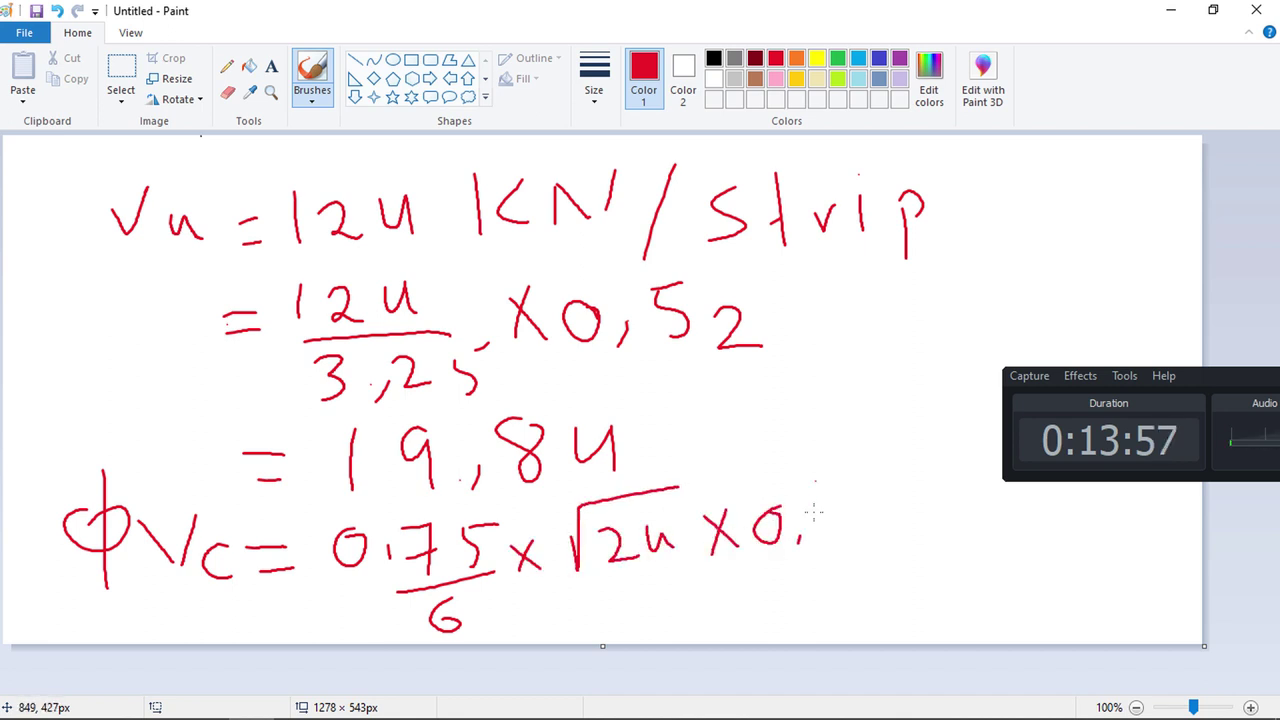
mouse_move(816, 482)
left_mouse_down()
mouse_move(815, 540)
mouse_move(858, 544)
left_mouse_up()
mouse_move(900, 496)
left_mouse_down()
mouse_move(886, 552)
mouse_move(918, 545)
left_mouse_up()
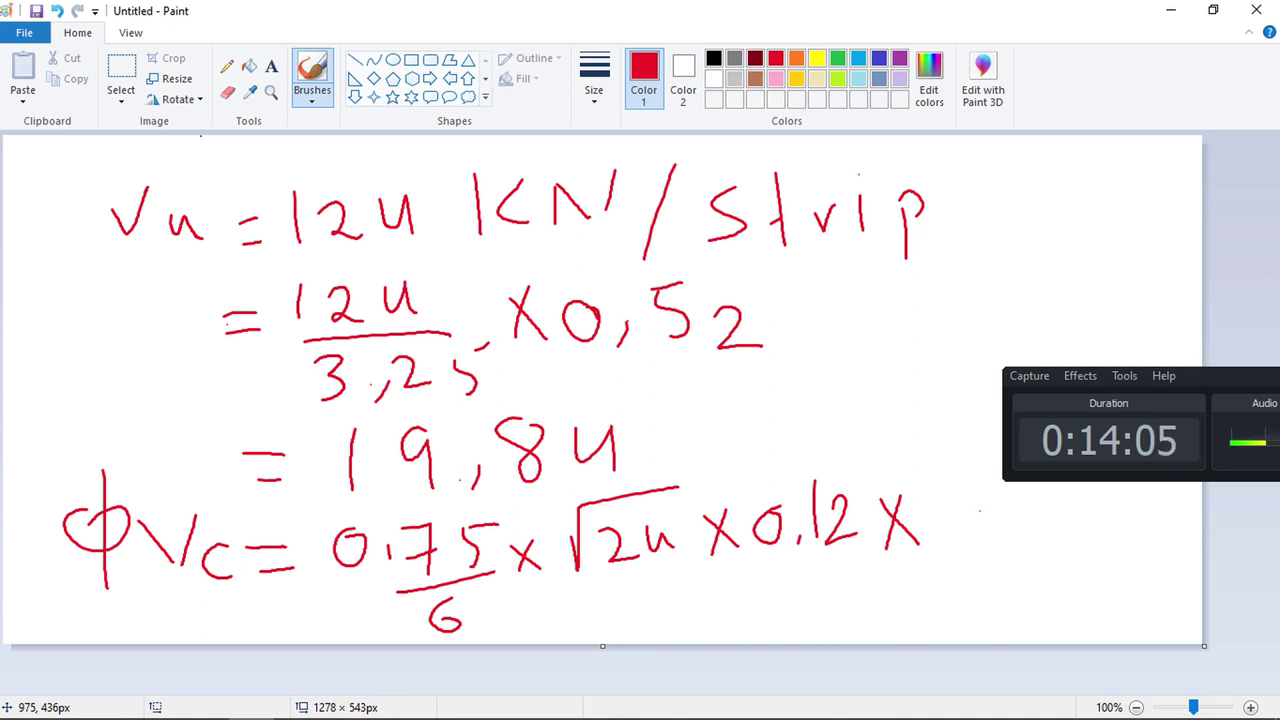
mouse_move(988, 506)
left_mouse_down()
mouse_move(976, 545)
mouse_move(992, 508)
mouse_move(1057, 540)
left_mouse_up()
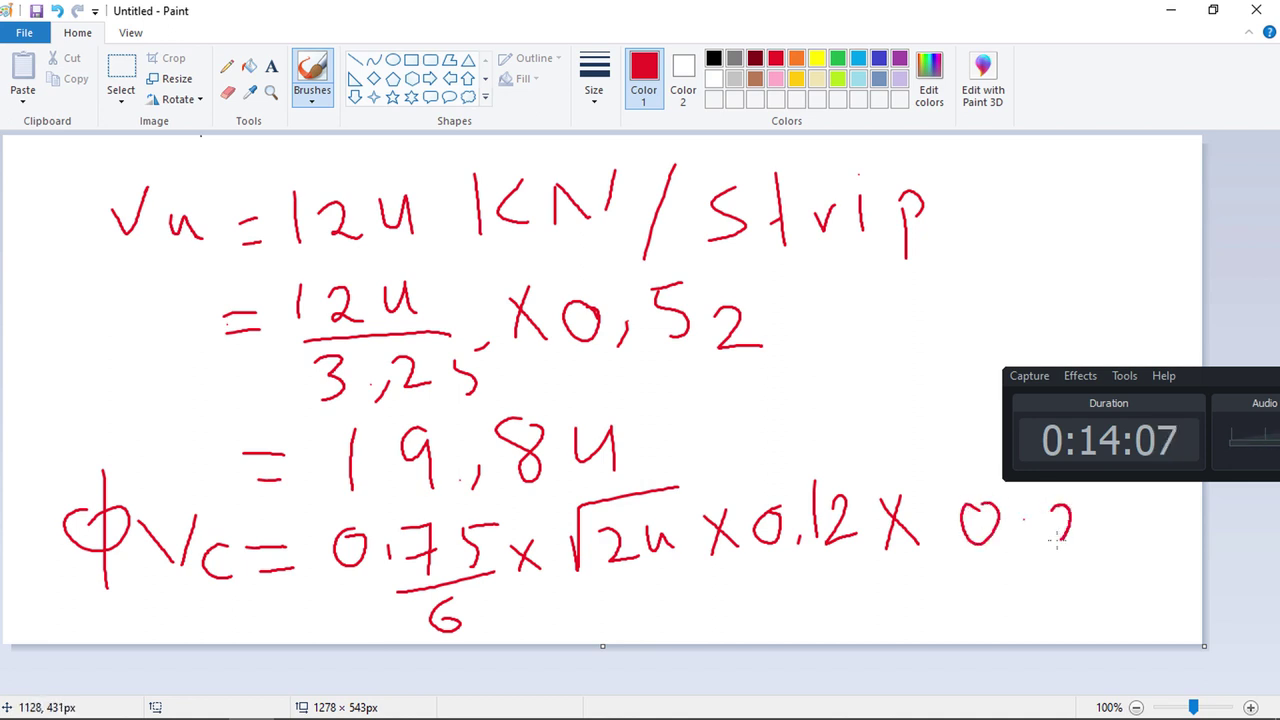
mouse_move(1148, 498)
left_mouse_down()
mouse_move(1124, 542)
mouse_move(1146, 500)
left_mouse_up()
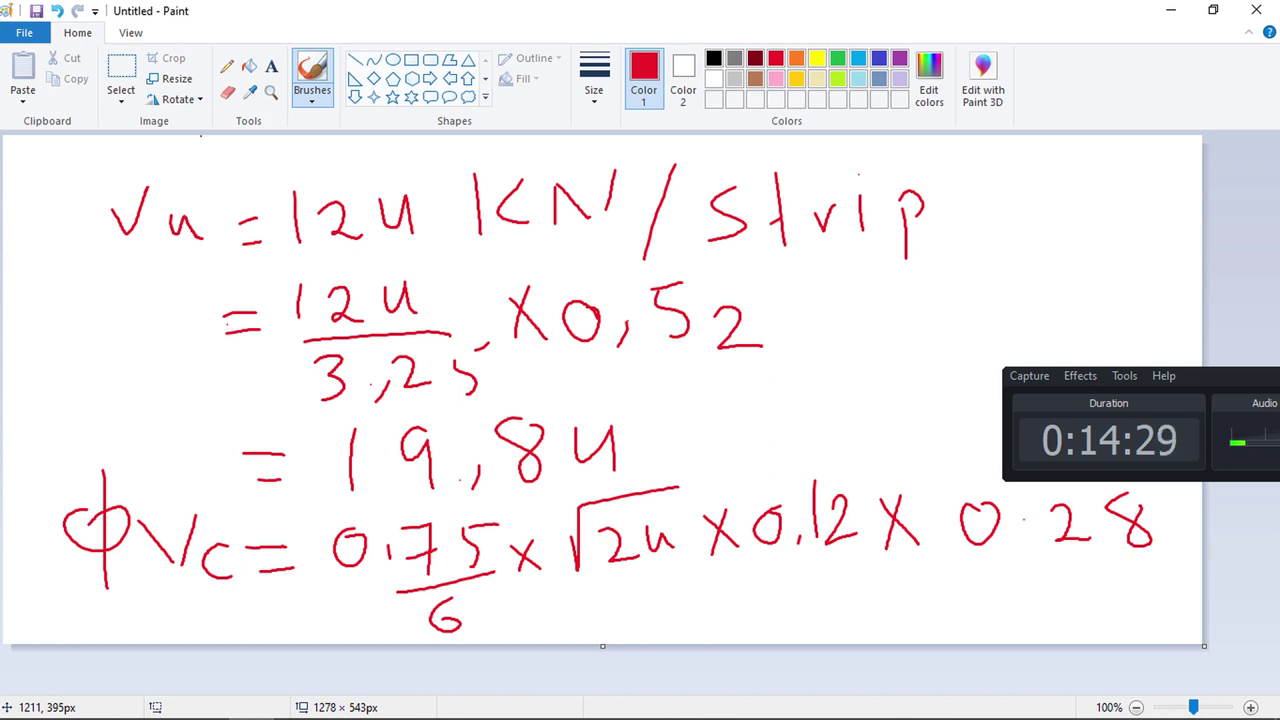
Handwrite the capacity result "= 20.6" below the φVc expression and circle the 124 in the Vu line
left_click_drag(553, 606, 712, 631)
mouse_move(758, 592)
left_mouse_down()
mouse_move(735, 625)
mouse_move(762, 595)
left_mouse_up()
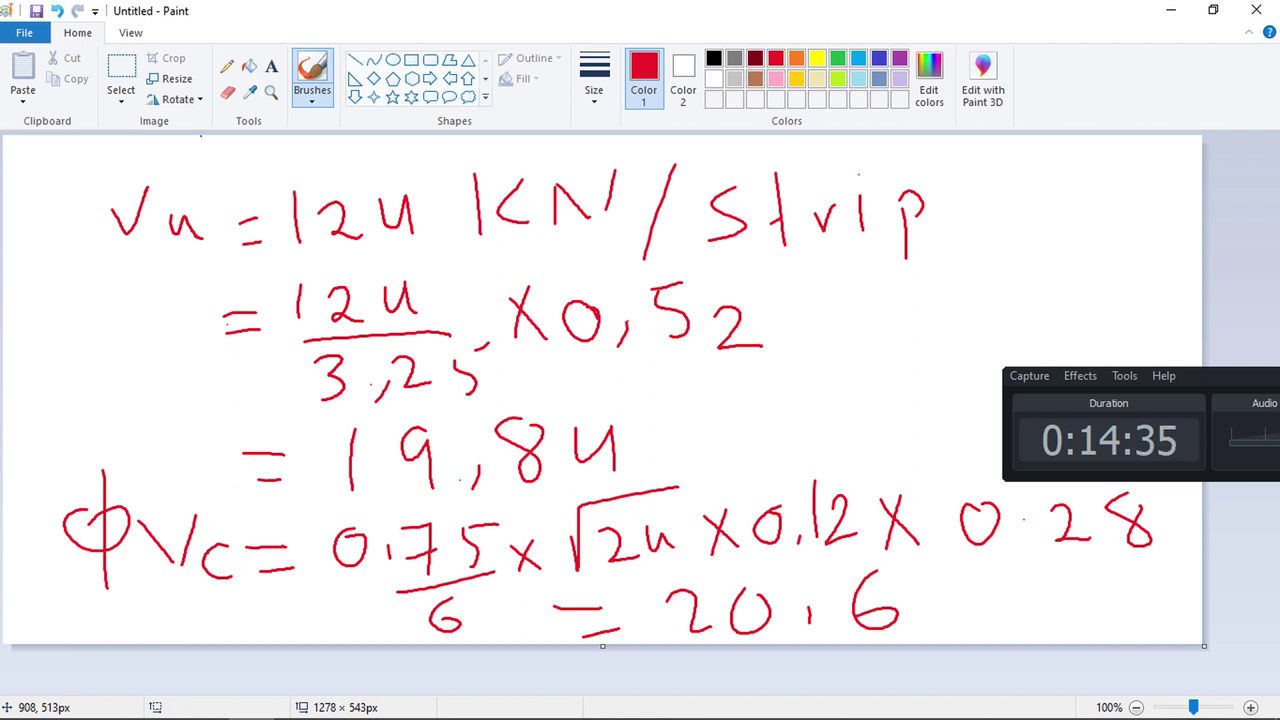
mouse_move(433, 192)
left_mouse_down()
mouse_move(395, 272)
mouse_move(440, 192)
left_mouse_up()
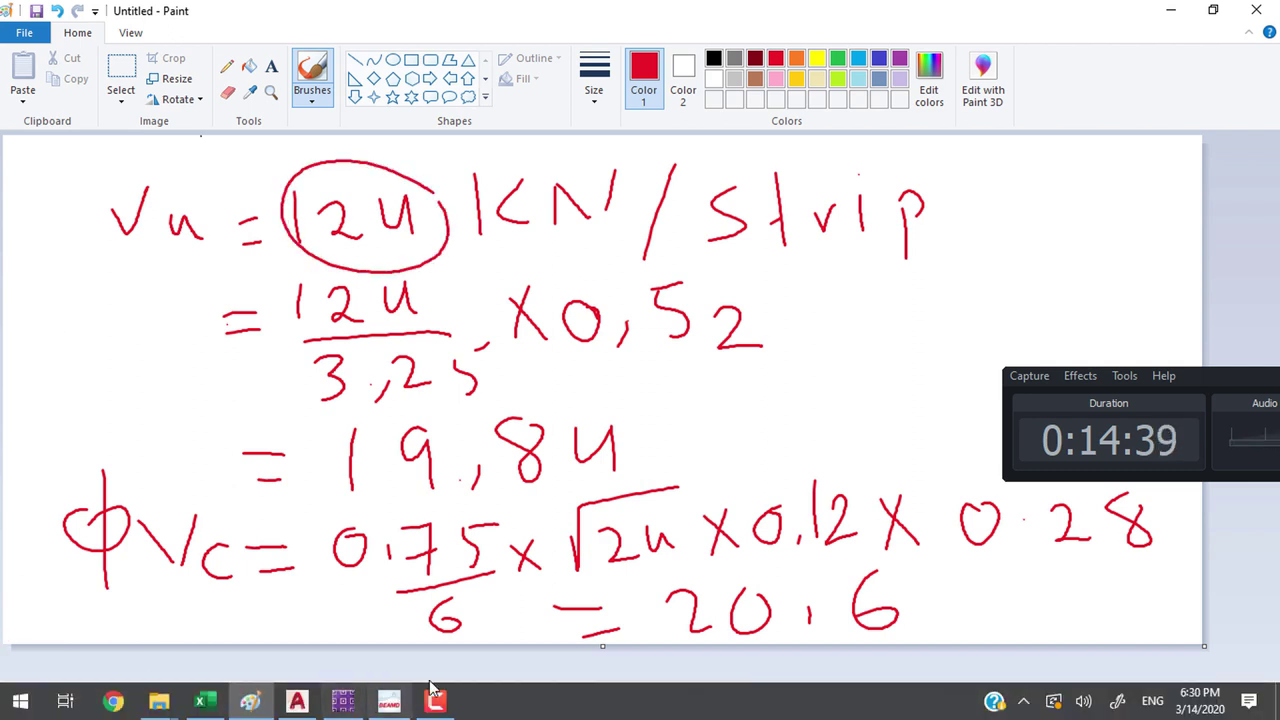
Switch to SAFE, read the Layer A strip shear just beside the column at B-2, and close the strip forces settings
left_click(338, 702)
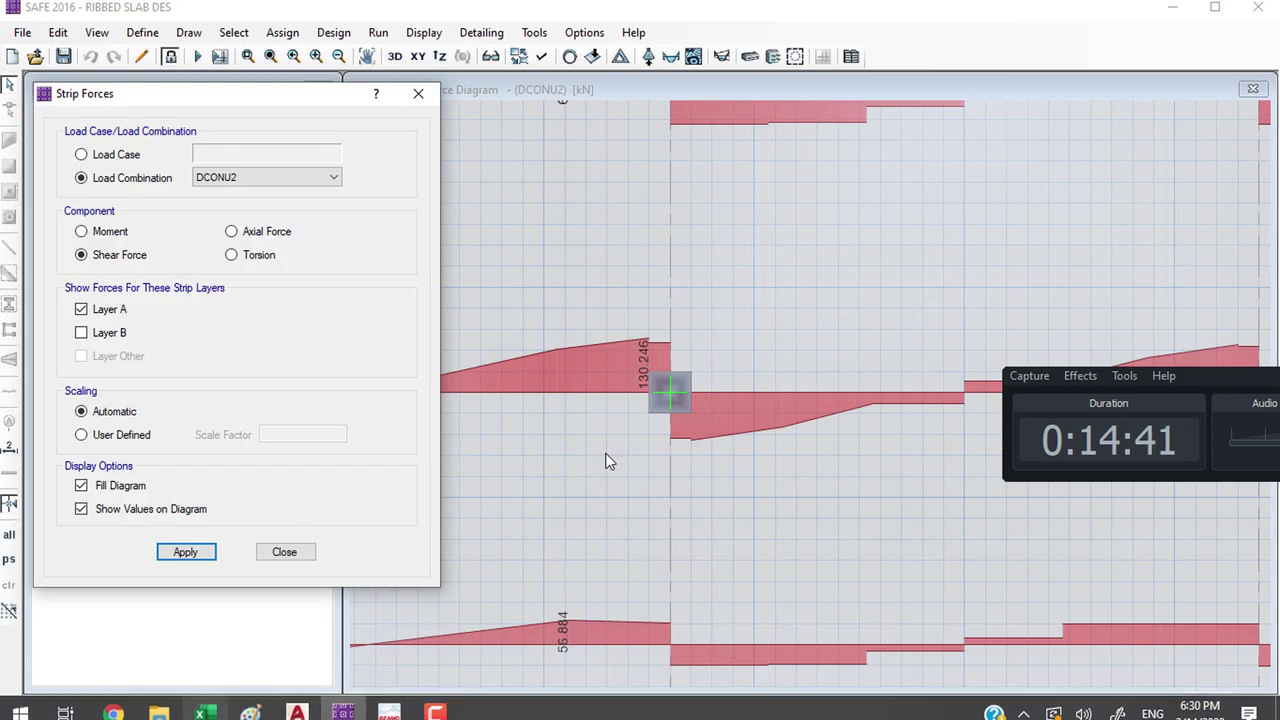
mouse_move(645, 466)
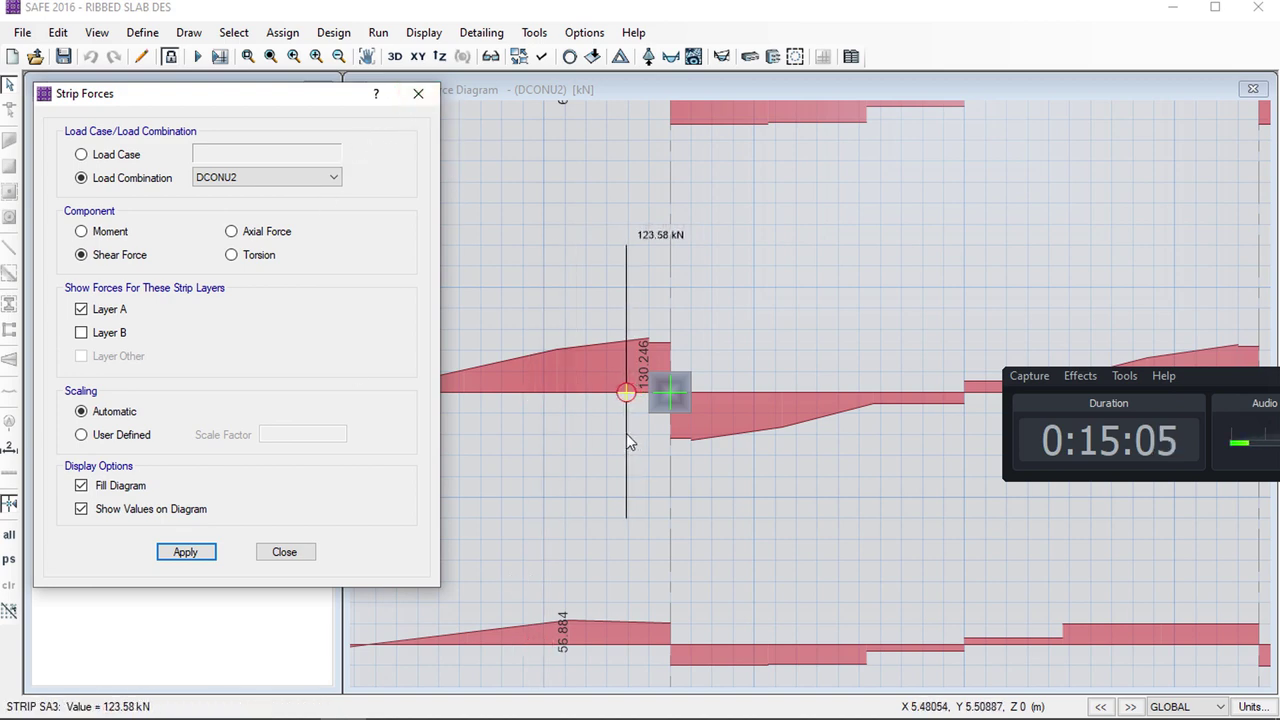
left_click(418, 93)
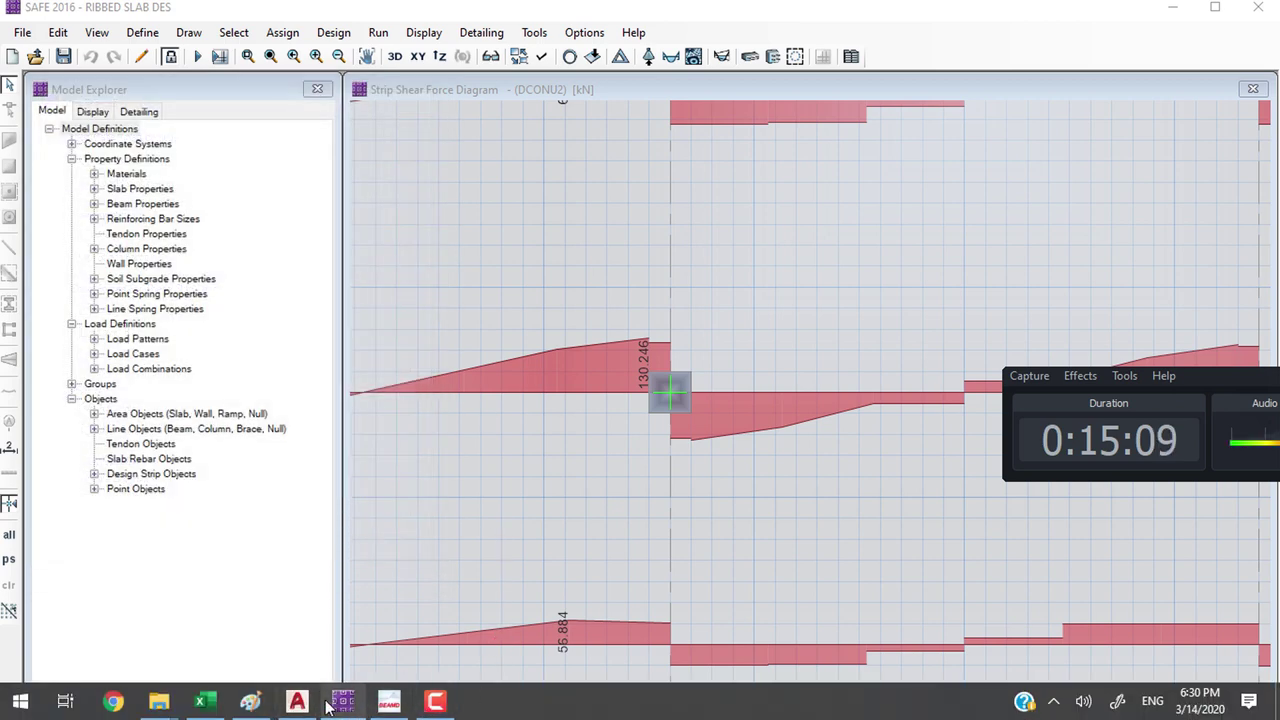
Return to Paint and handwrite the label "Vu/rib" in front of the 124 / 3,25 x 0,52 expression
mouse_move(392, 706)
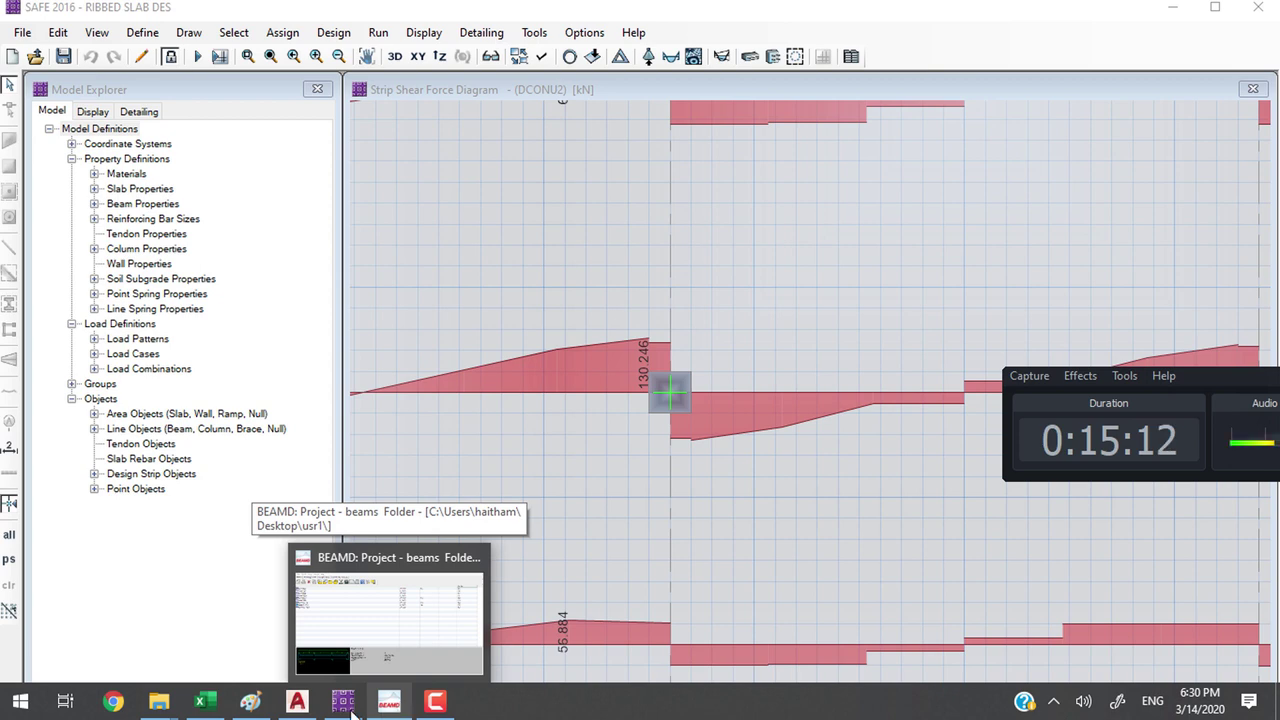
left_click(258, 706)
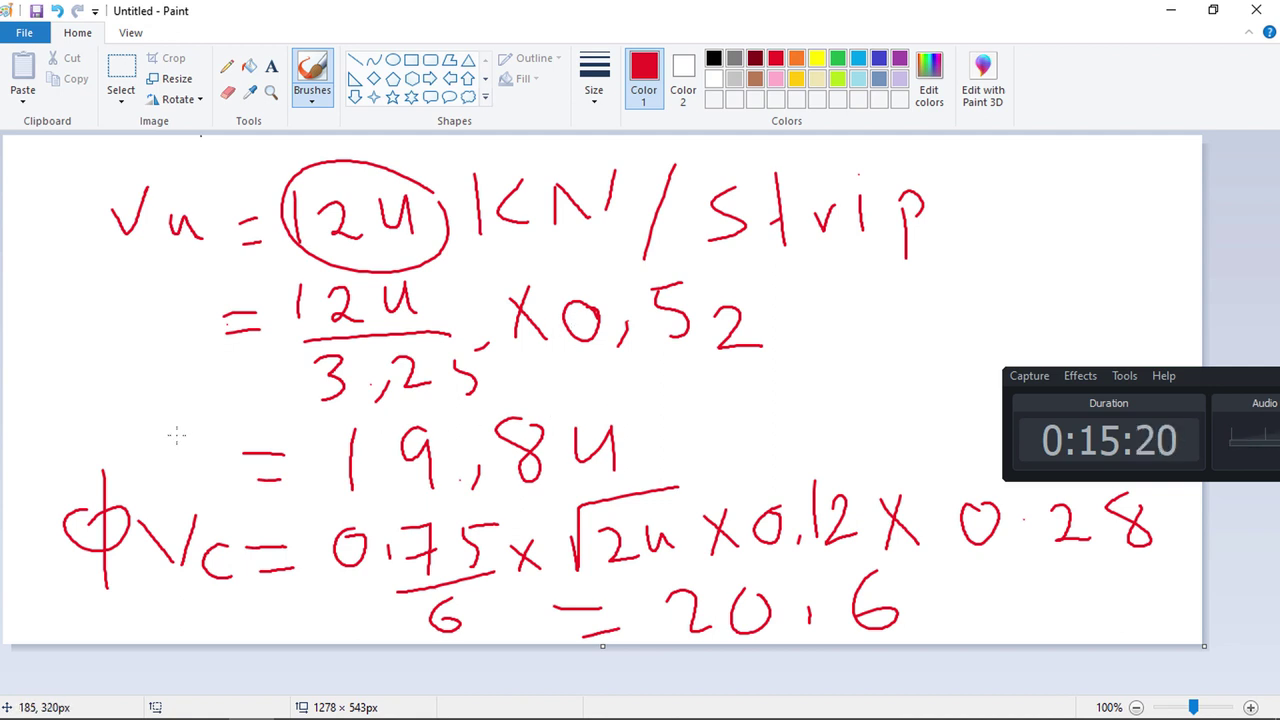
mouse_move(28, 298)
left_mouse_down()
mouse_move(46, 350)
mouse_move(68, 288)
mouse_move(104, 351)
mouse_move(126, 350)
mouse_move(137, 388)
mouse_move(168, 360)
mouse_move(178, 372)
left_mouse_up()
mouse_move(194, 356)
left_mouse_down()
mouse_move(196, 374)
mouse_move(234, 374)
left_mouse_up()
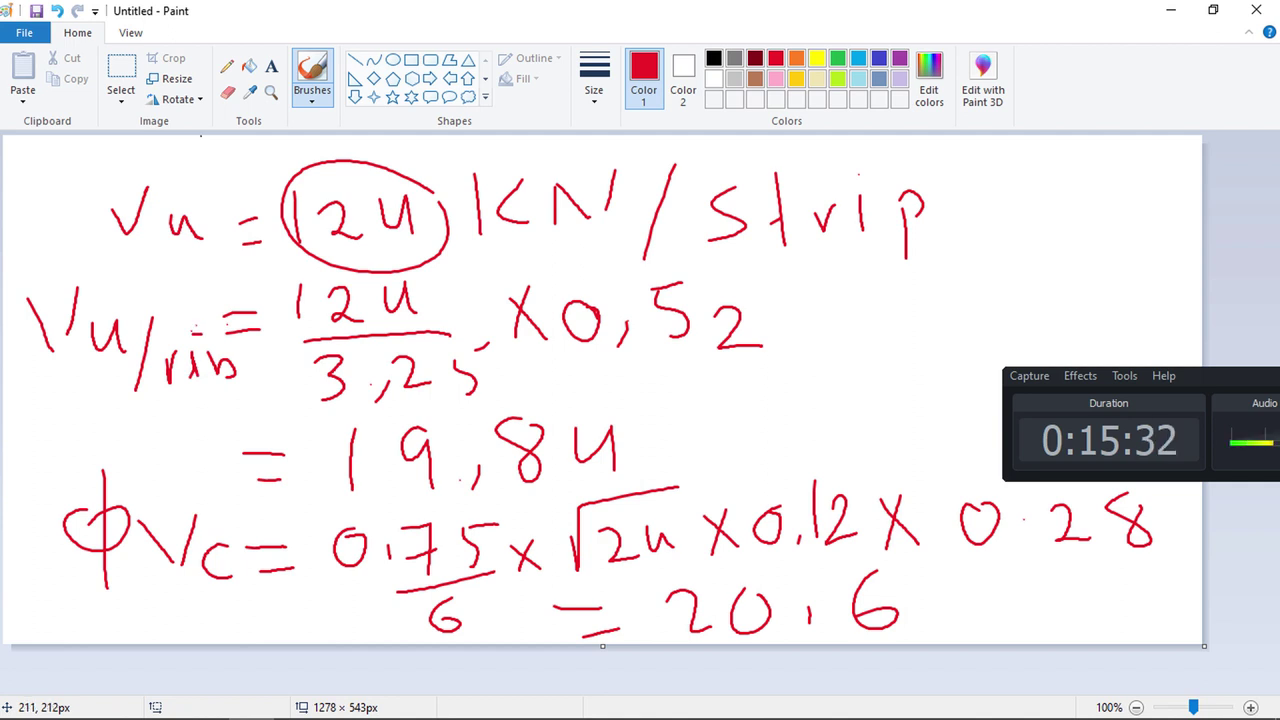
Underline the 3,25 and 0,52 in the shear-per-rib expression and draw a large check mark after "strip"
left_click_drag(324, 407, 494, 387)
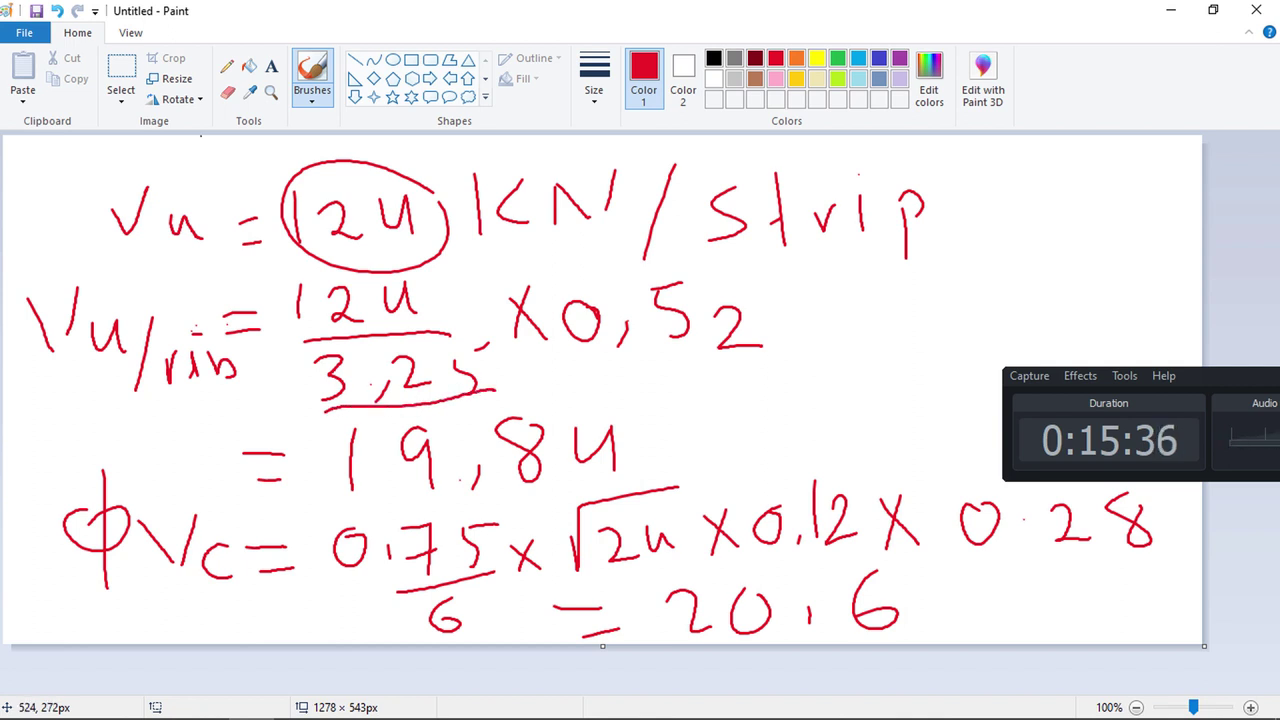
left_click_drag(592, 378, 809, 366)
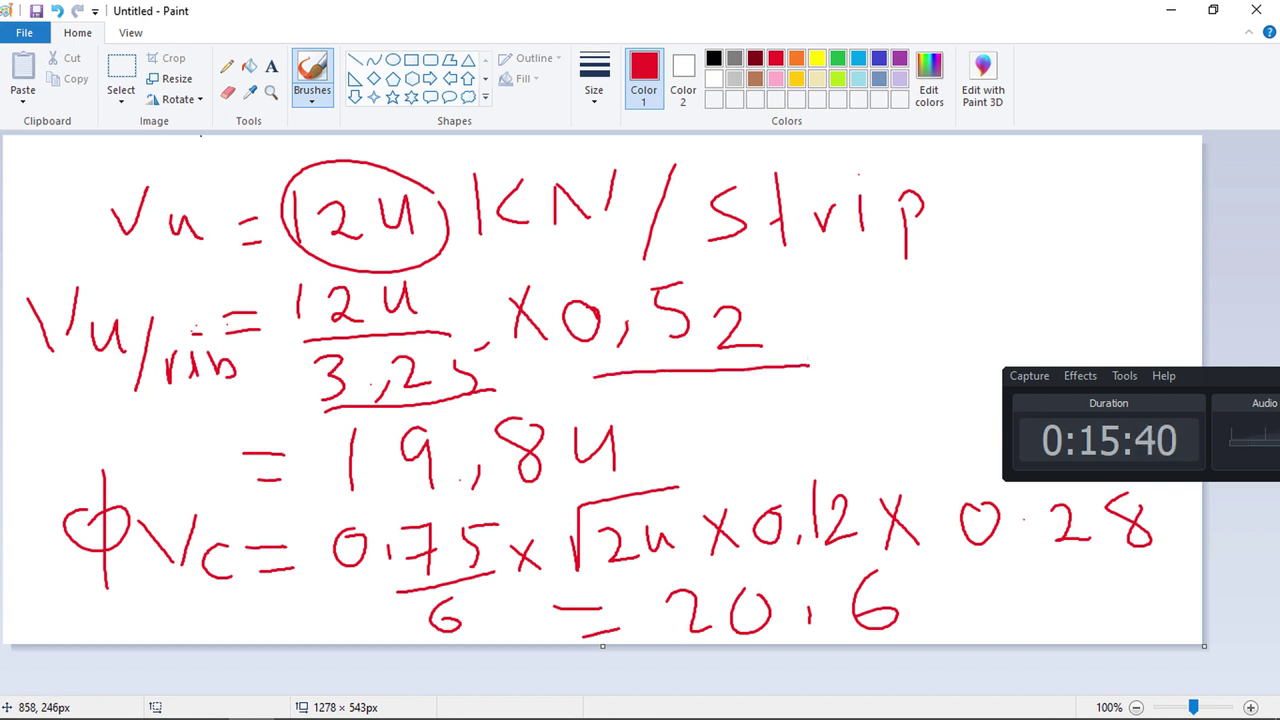
left_click_drag(970, 205, 1142, 157)
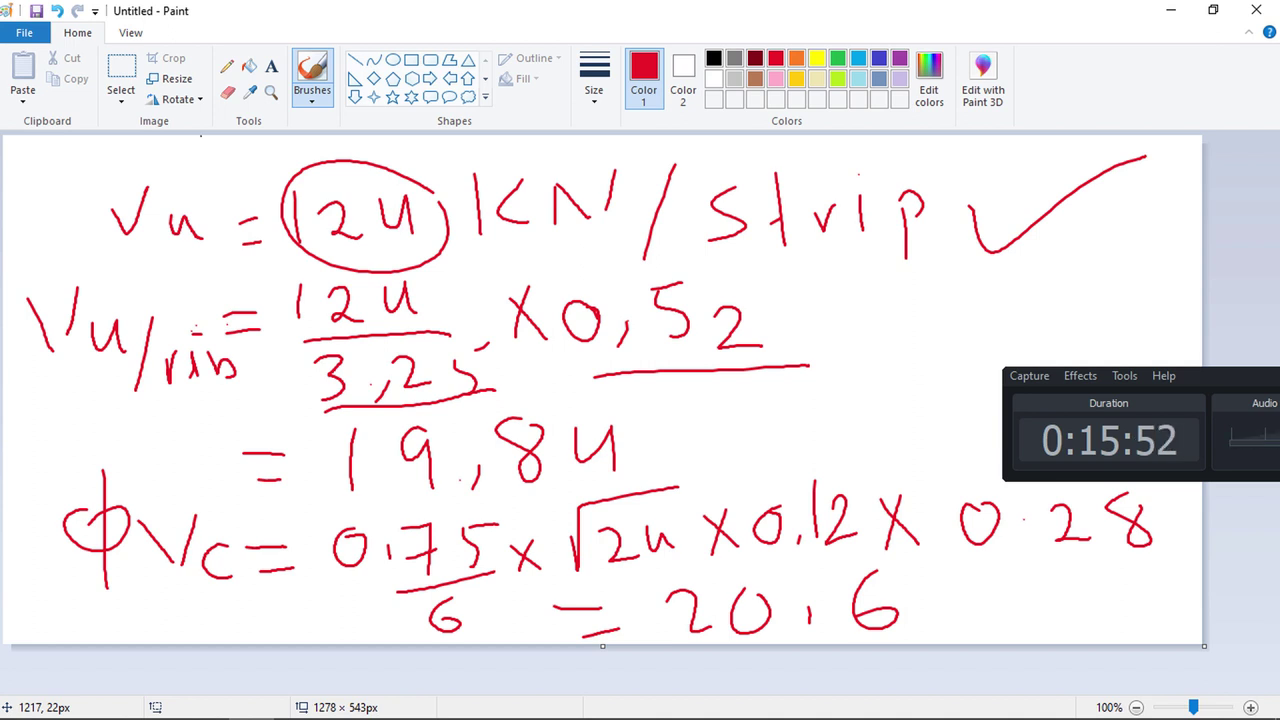
Handwrite an "x" after 0.28 in the φVc expression and add the unit "KN" after 20.6
left_click_drag(1183, 514, 1159, 562)
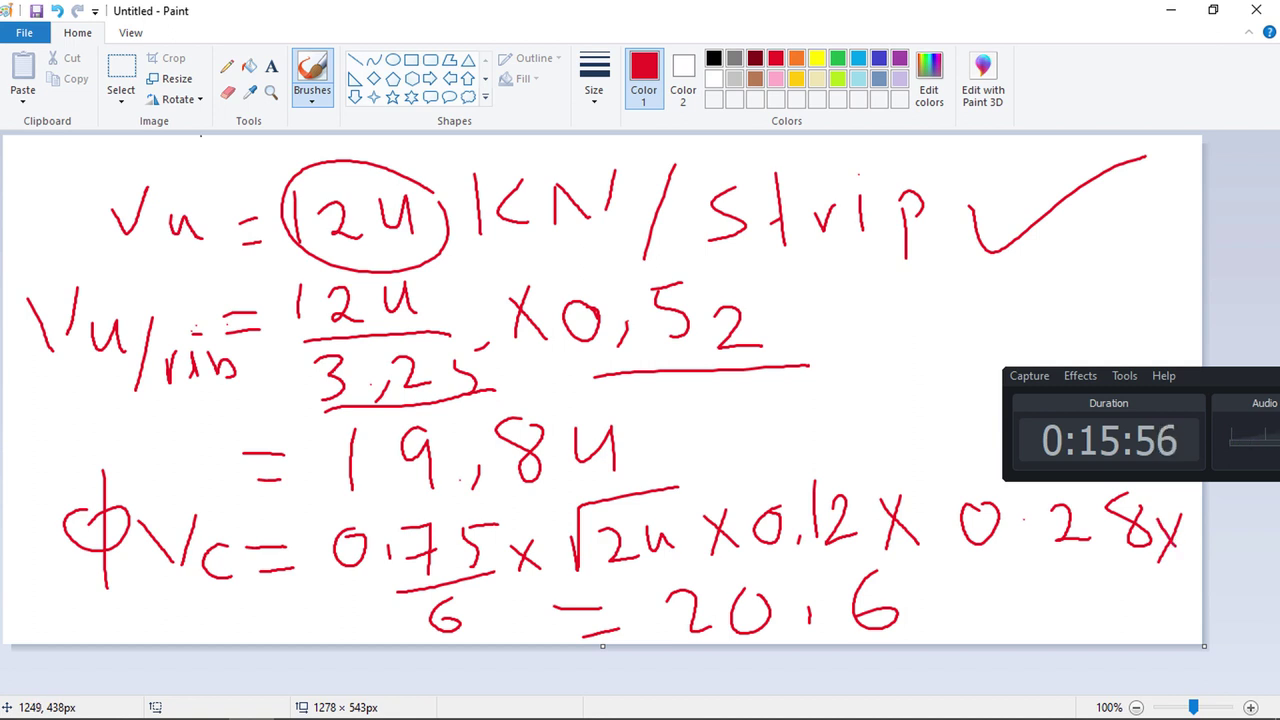
left_click_drag(944, 576, 946, 632)
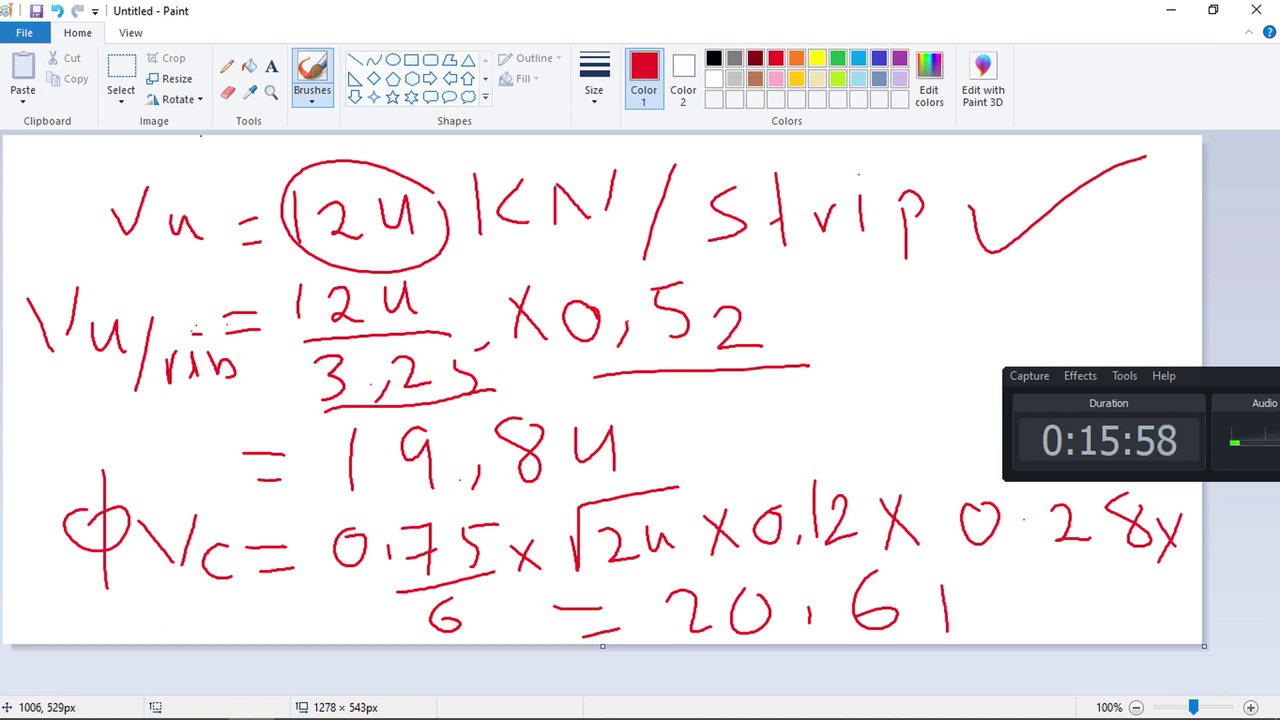
mouse_move(995, 574)
left_mouse_down()
mouse_move(1010, 625)
mouse_move(1097, 638)
left_mouse_up()
left_click_drag(1105, 586, 1098, 632)
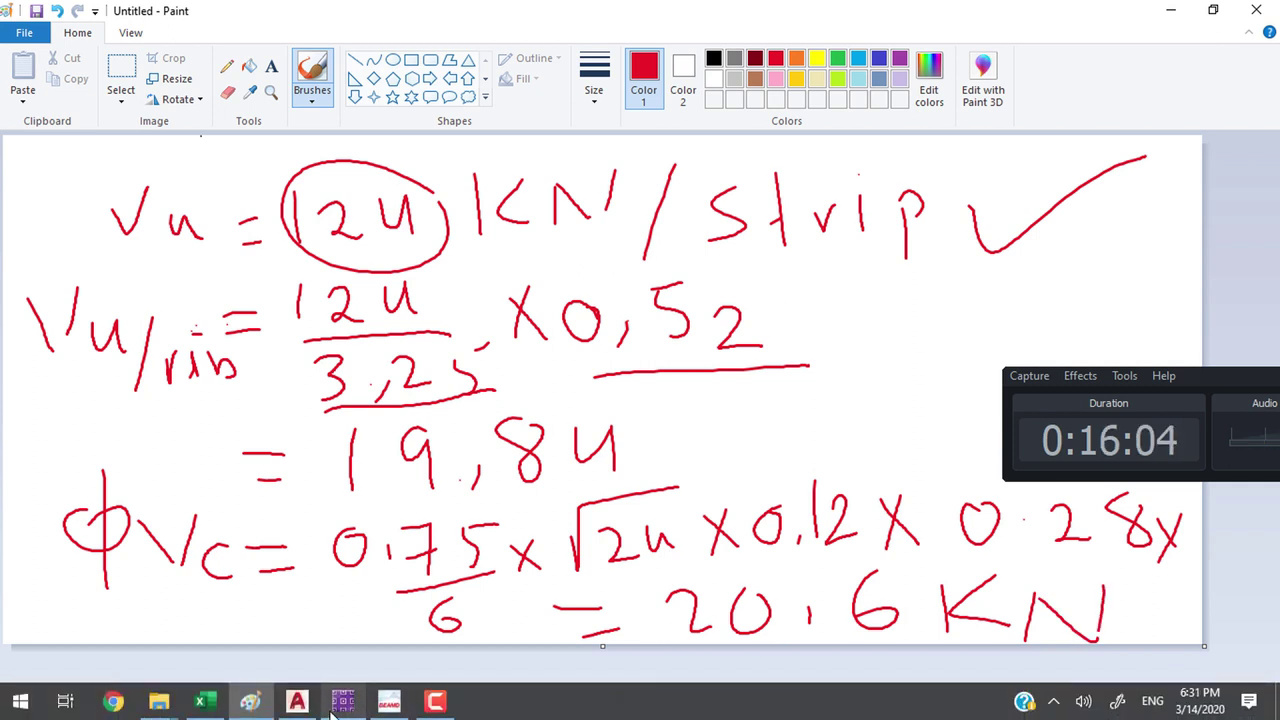
Switch to SAFE and open the slab design display, showing rebar above the Typical Uniform Reinforcing Specified Below
mouse_move(337, 708)
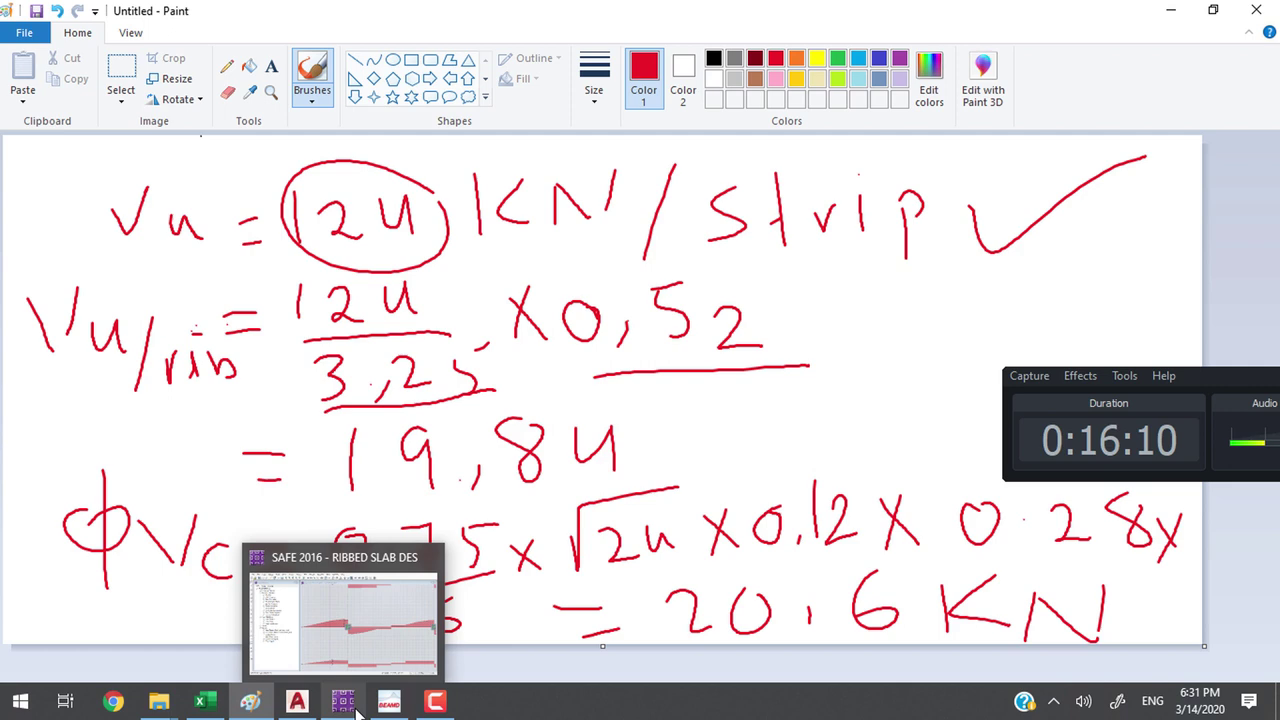
mouse_move(384, 708)
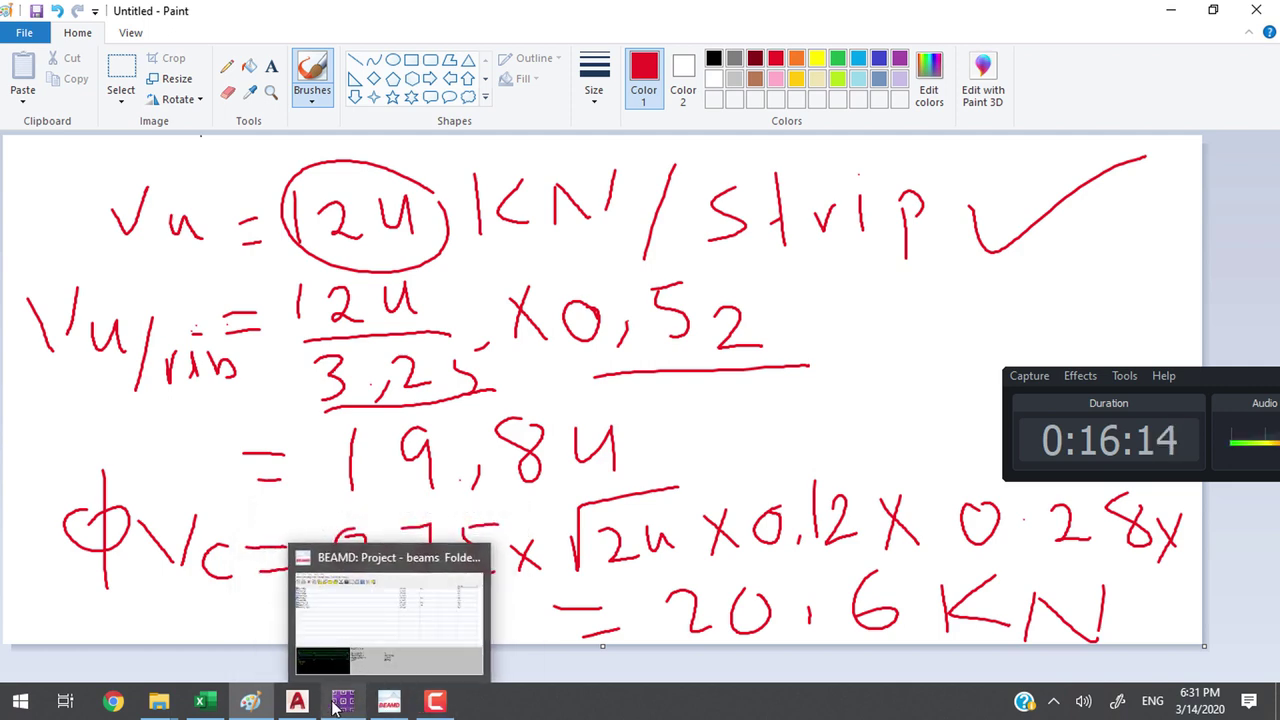
left_click(343, 703)
left_click(666, 372)
scroll(660, 400, "down", 5)
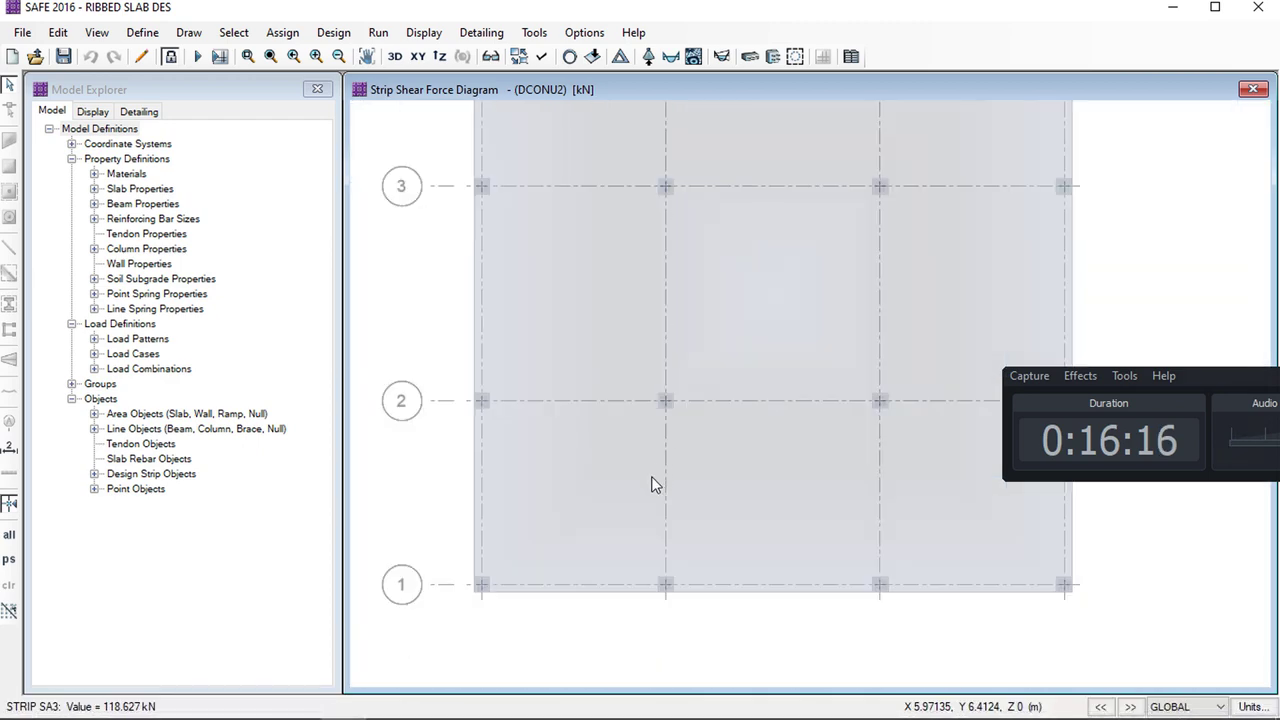
middle_click_drag(718, 481, 571, 443)
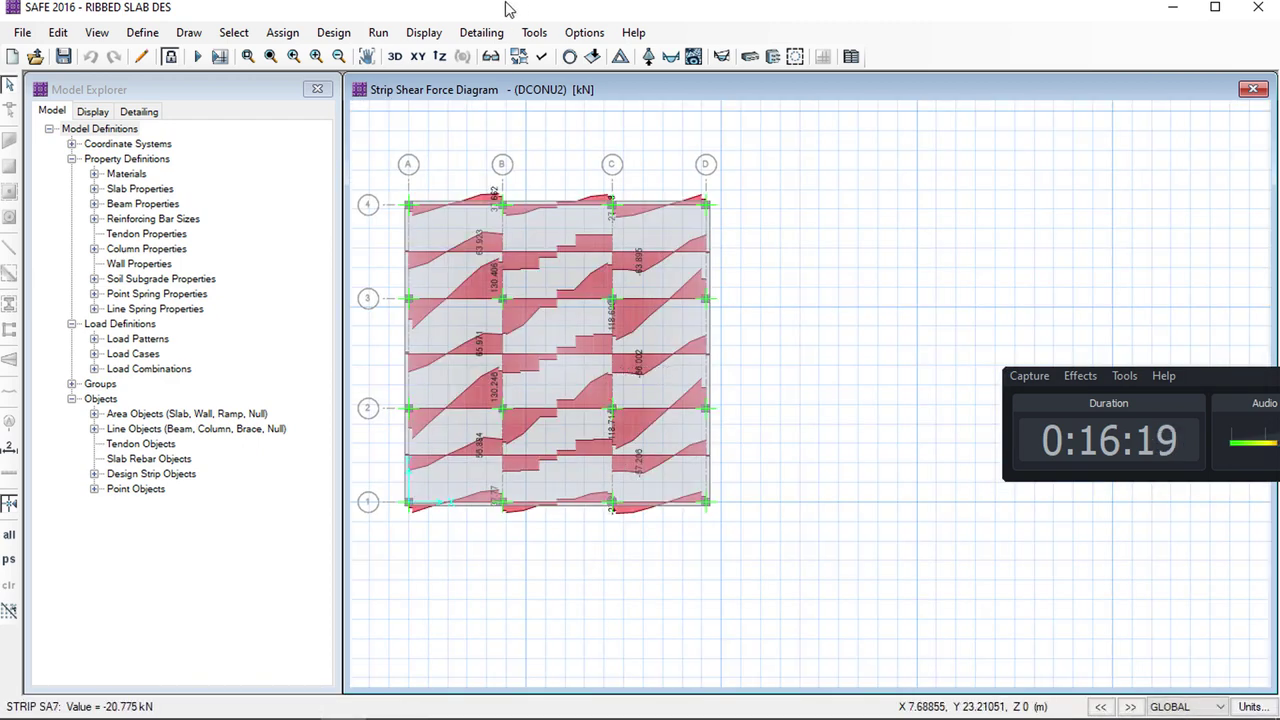
left_click(423, 32)
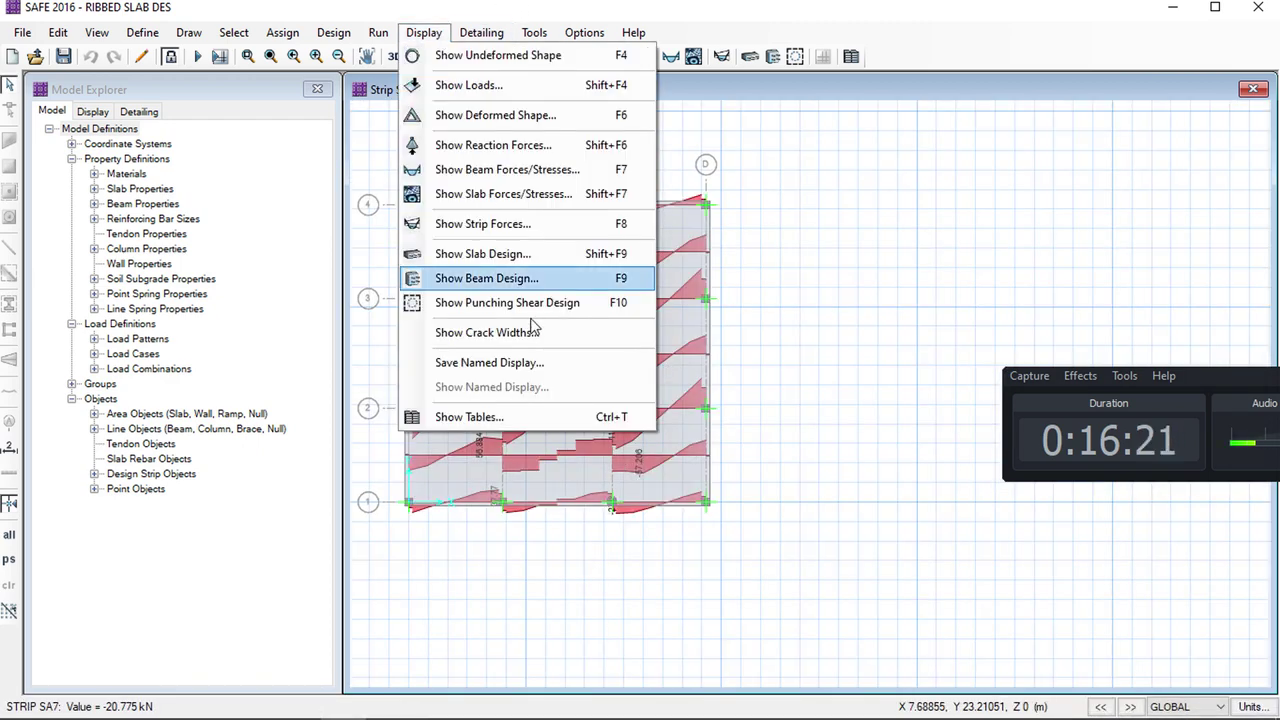
left_click(500, 253)
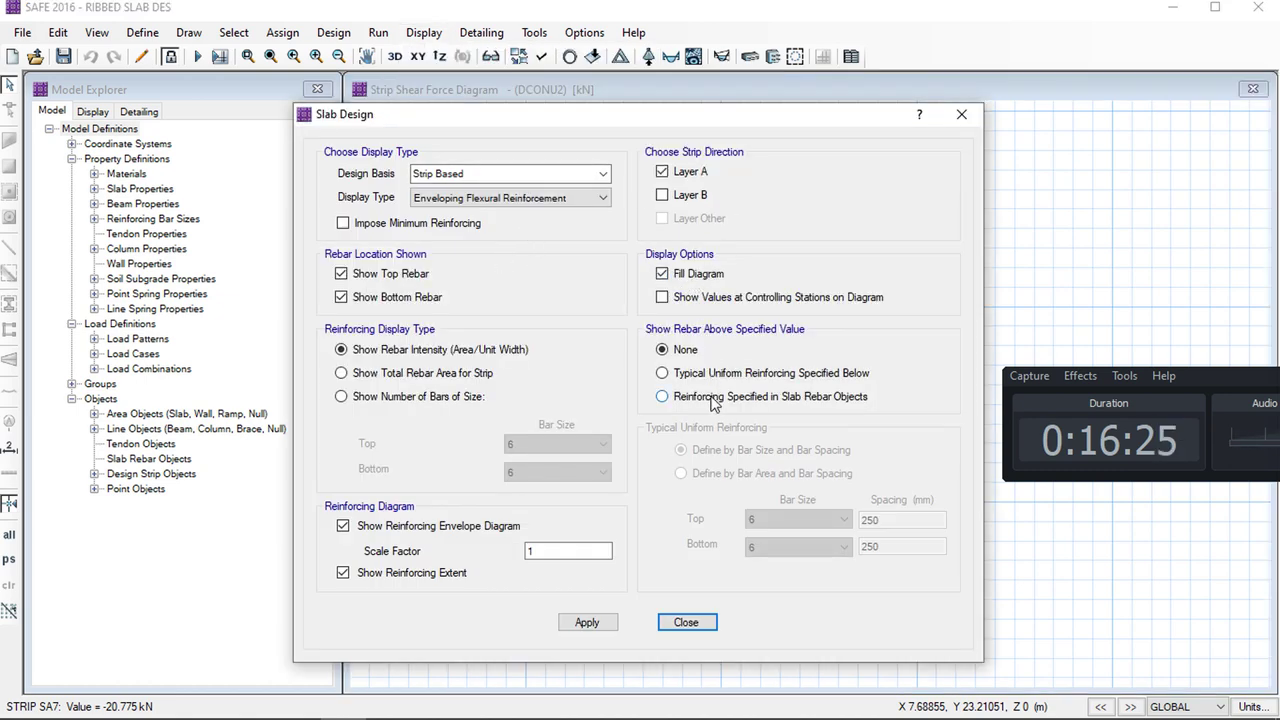
left_click(700, 375)
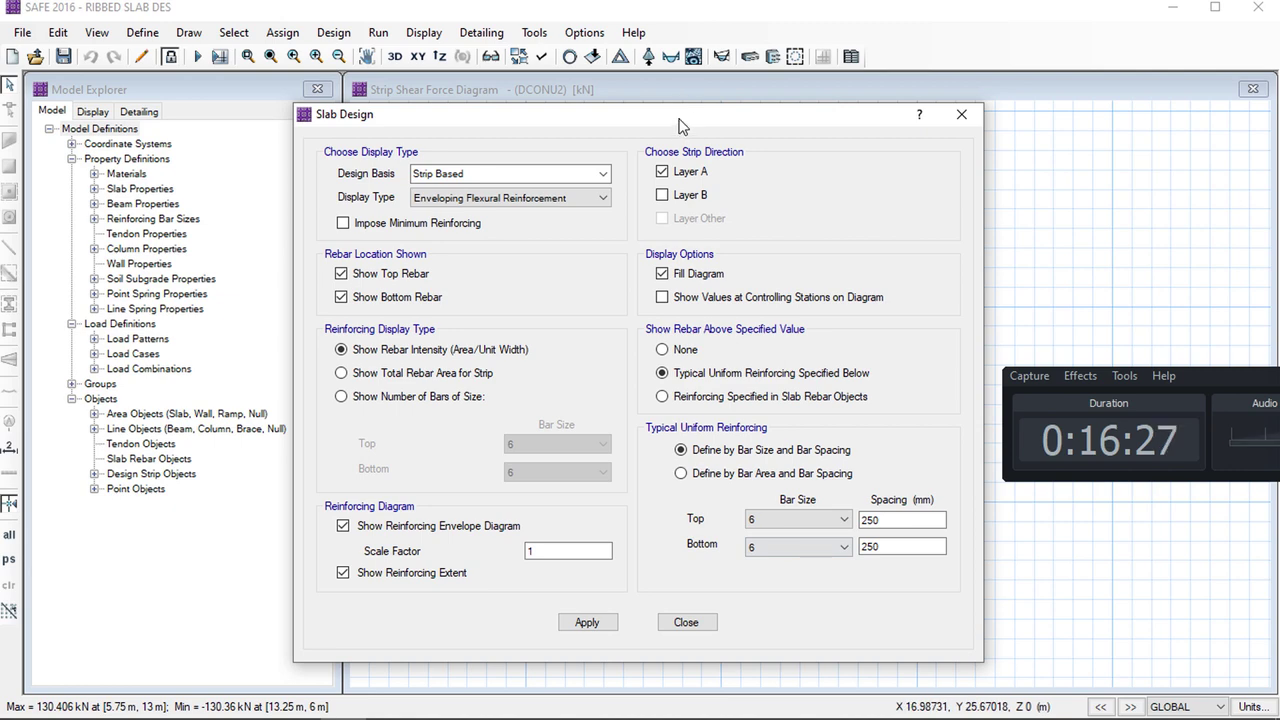
left_click_drag(680, 118, 281, 104)
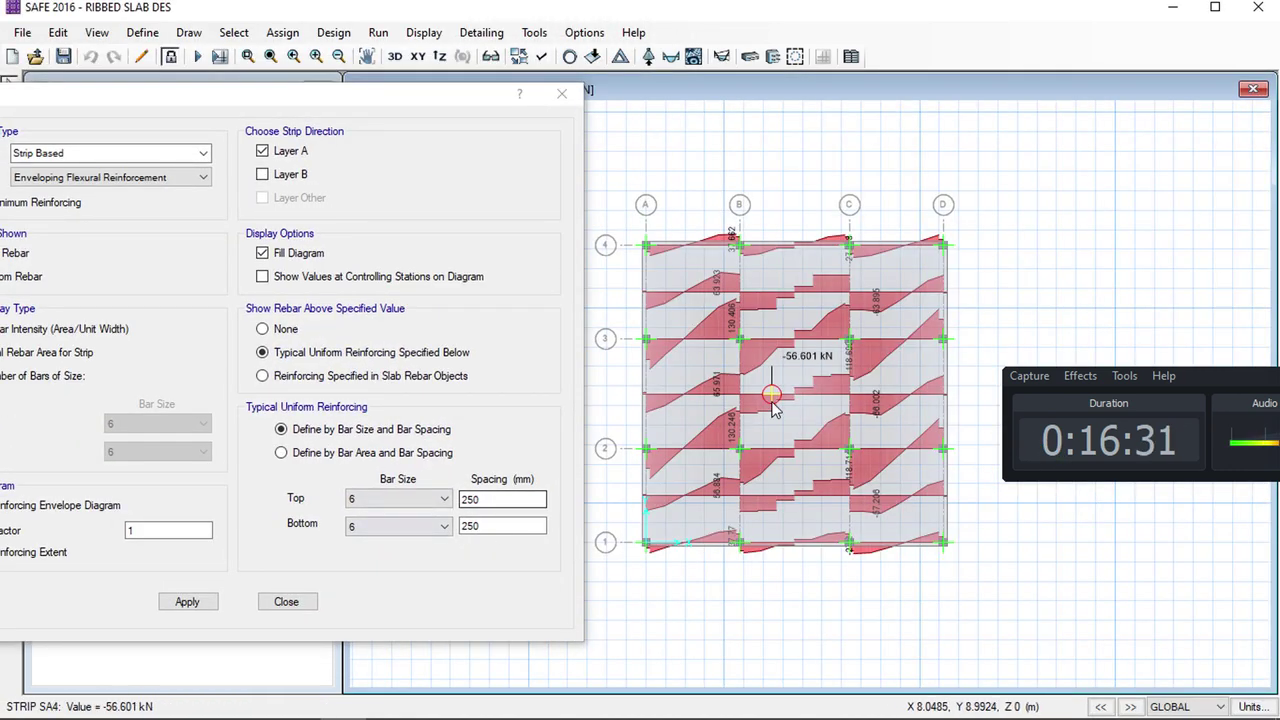
Set the typical bottom reinforcing to bar size 10 at 260 mm spacing and apply it to the Layer A strips
scroll(778, 421, "up", 2)
scroll(777, 421, "down", 2)
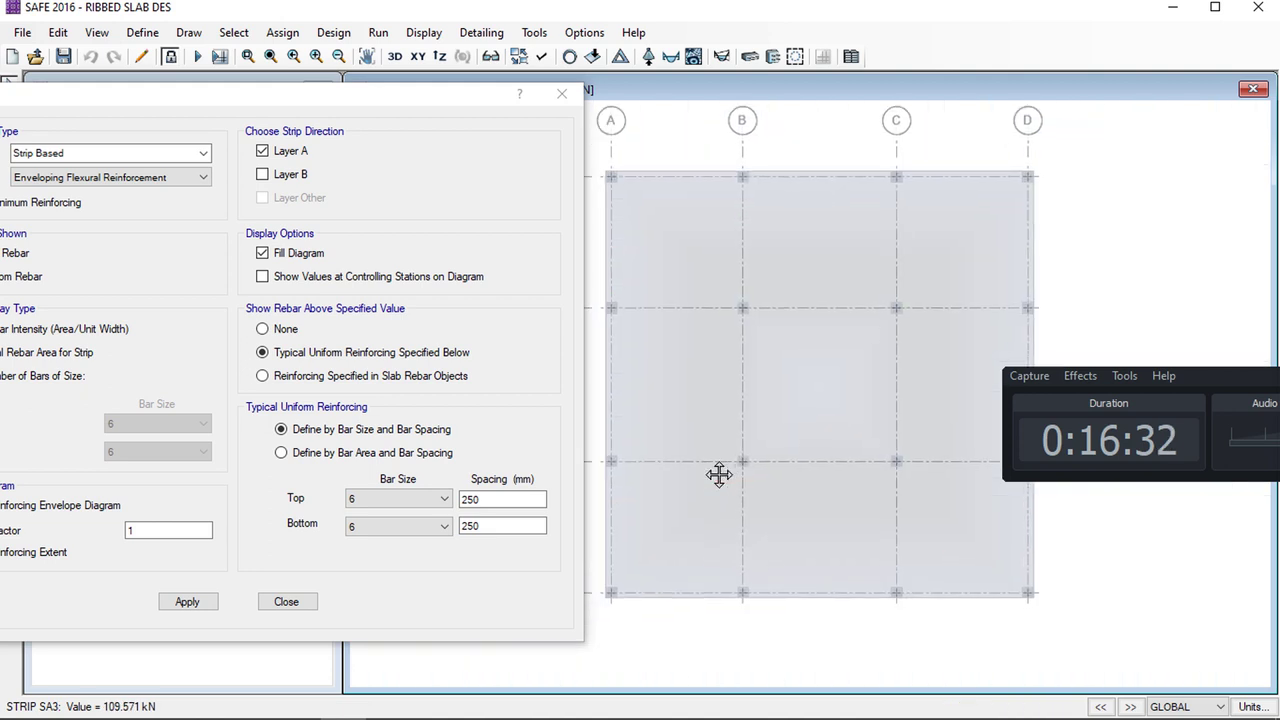
left_click(378, 532)
left_click(378, 537)
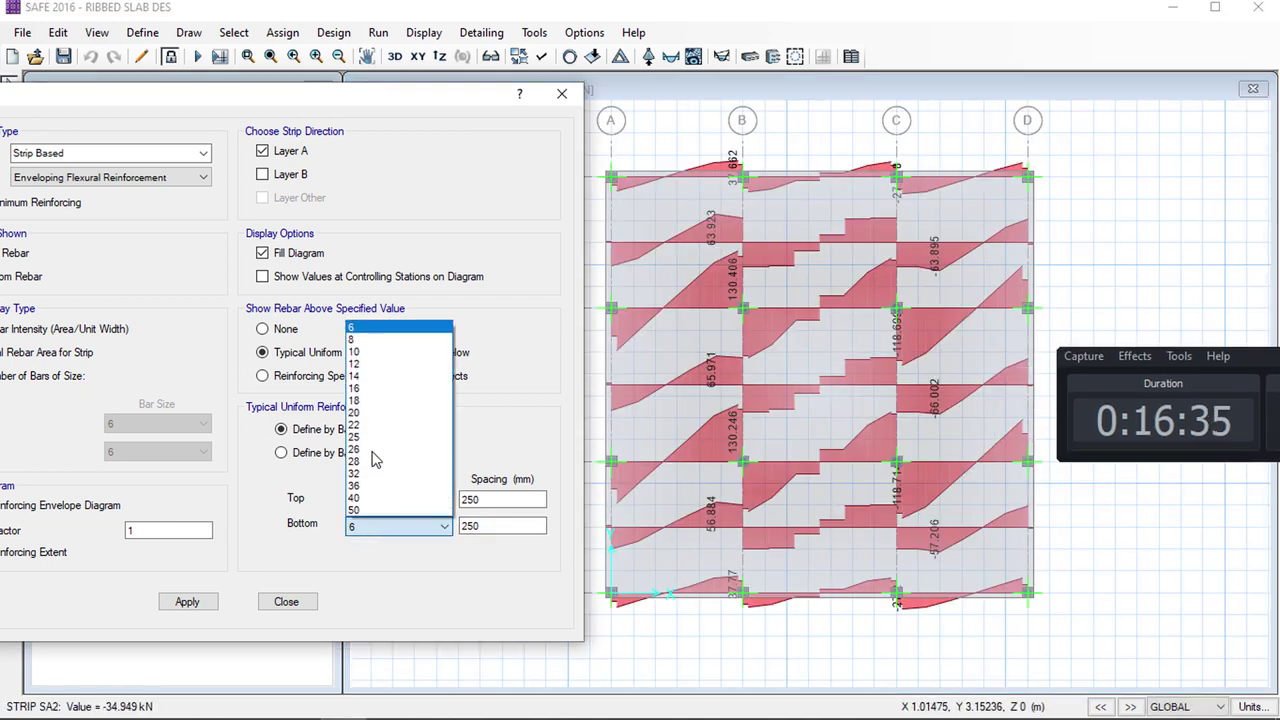
left_click(366, 357)
double_click(486, 526)
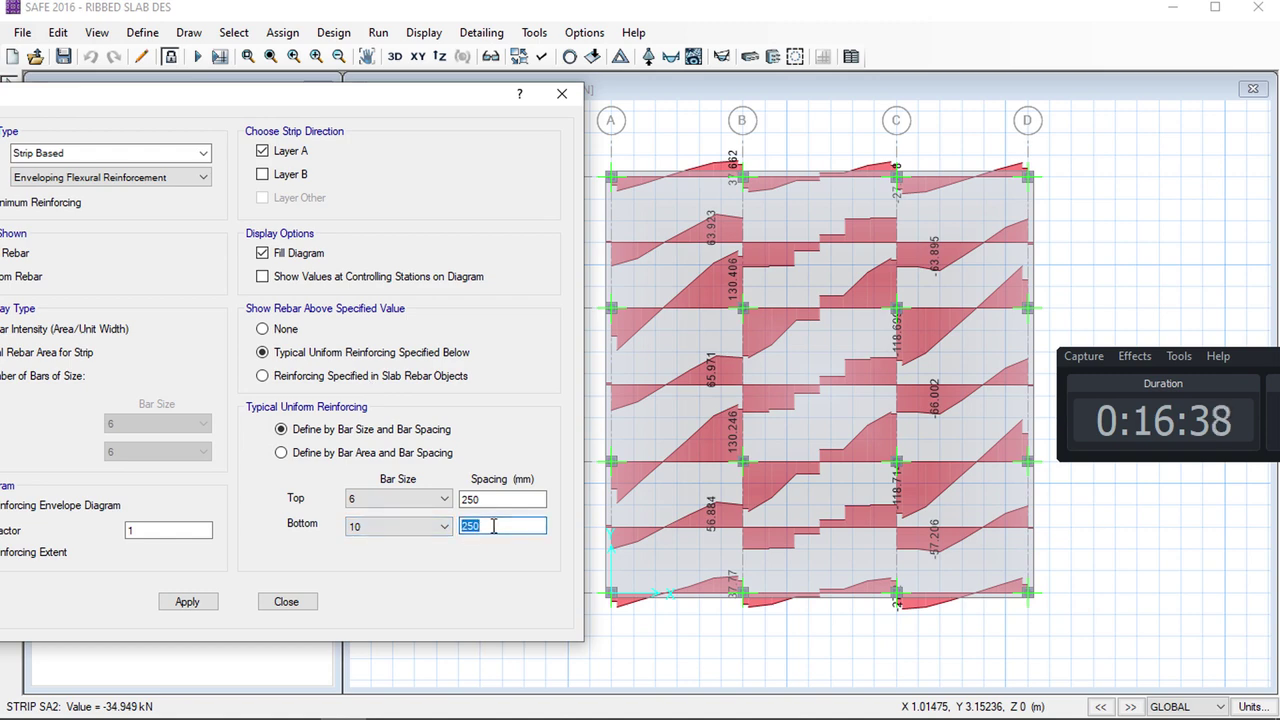
type("260")
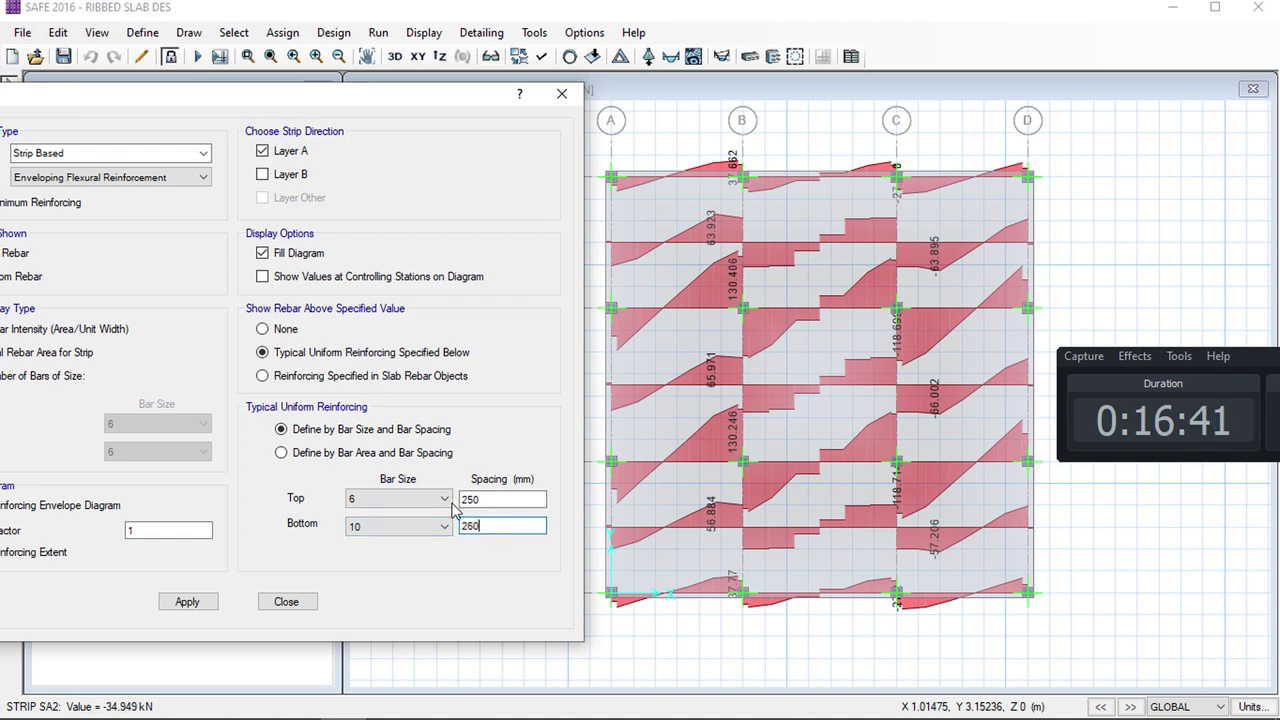
left_click(195, 603)
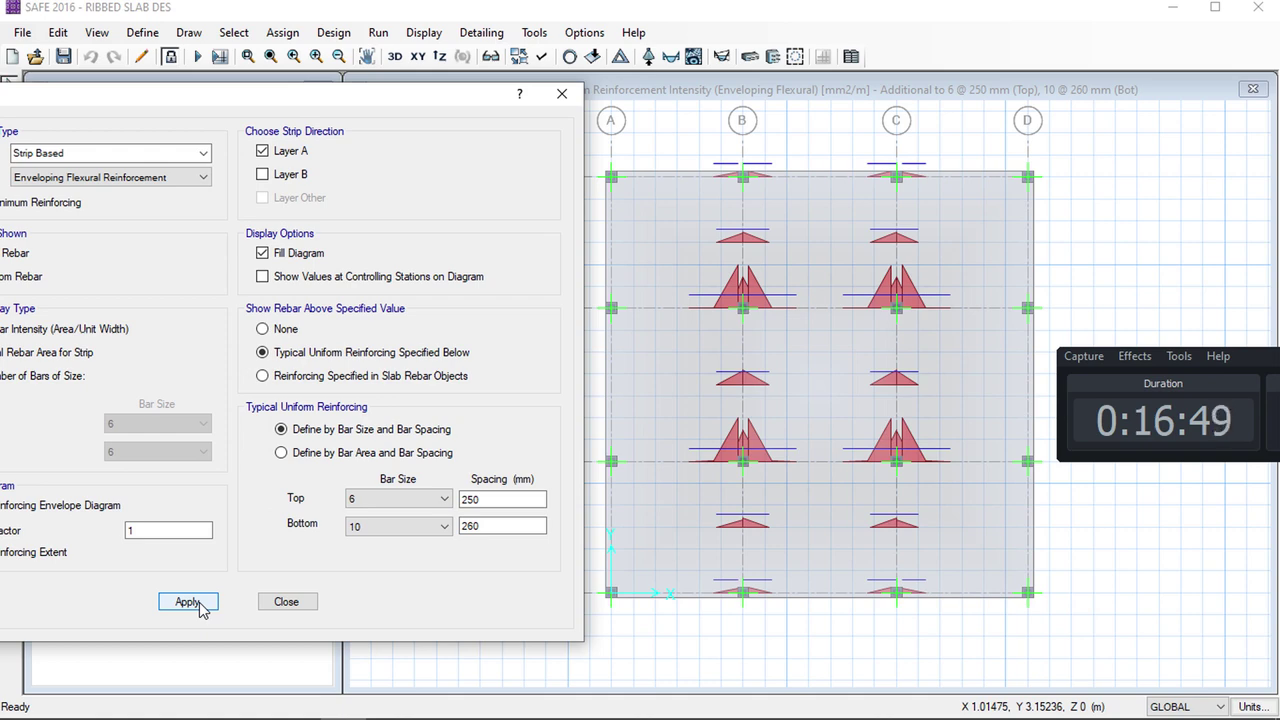
Set the typical top reinforcing to bar size 12 at 260 mm spacing and apply it to the display
left_click(420, 498)
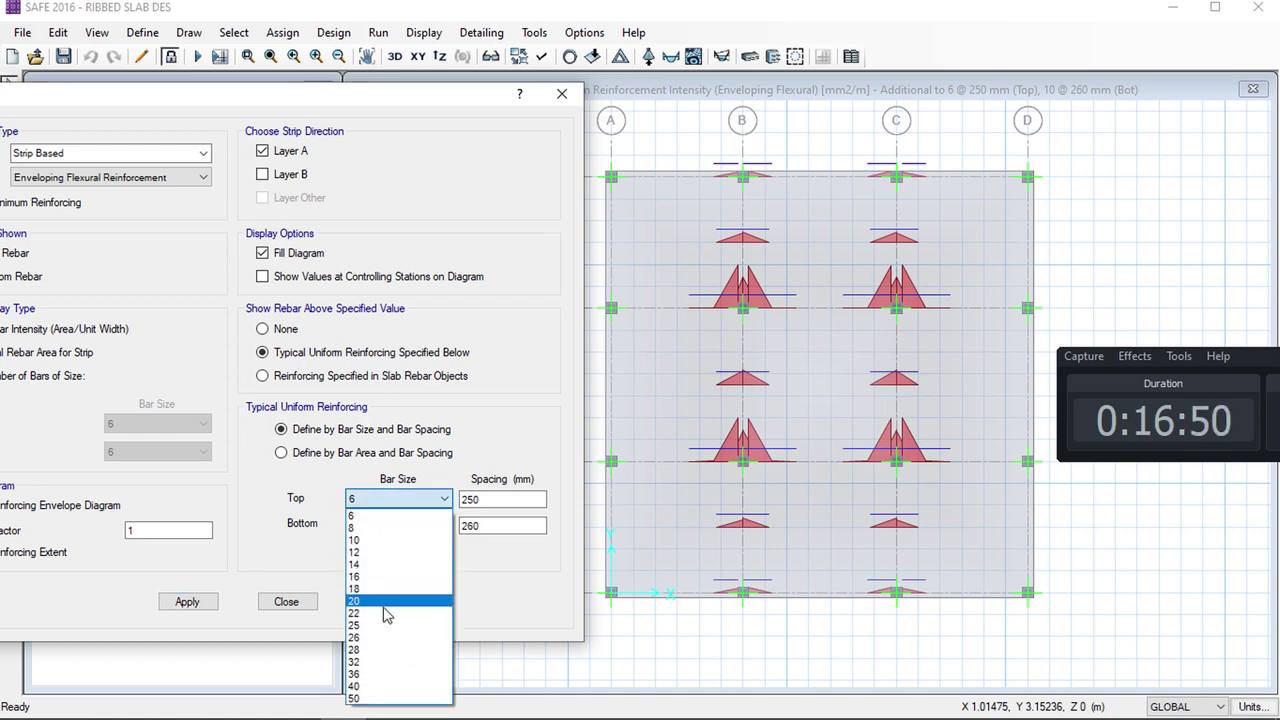
left_click(370, 552)
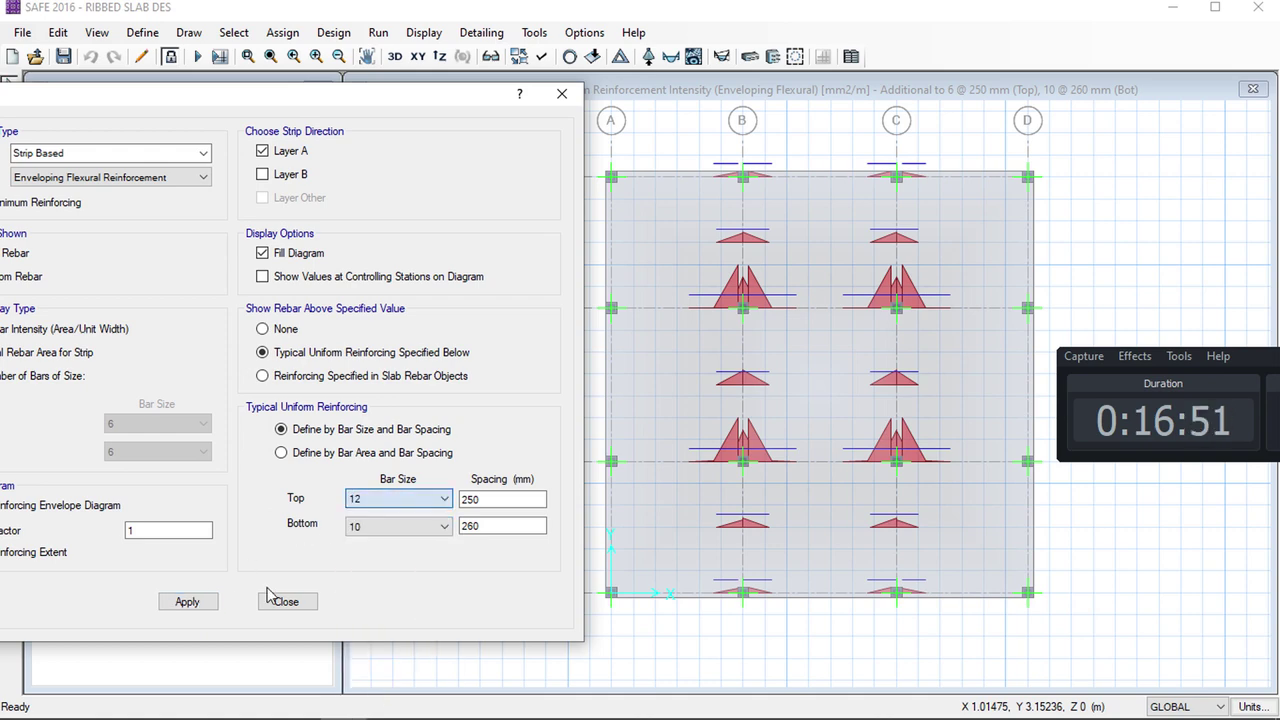
left_click(485, 499)
double_click(485, 499)
type("26")
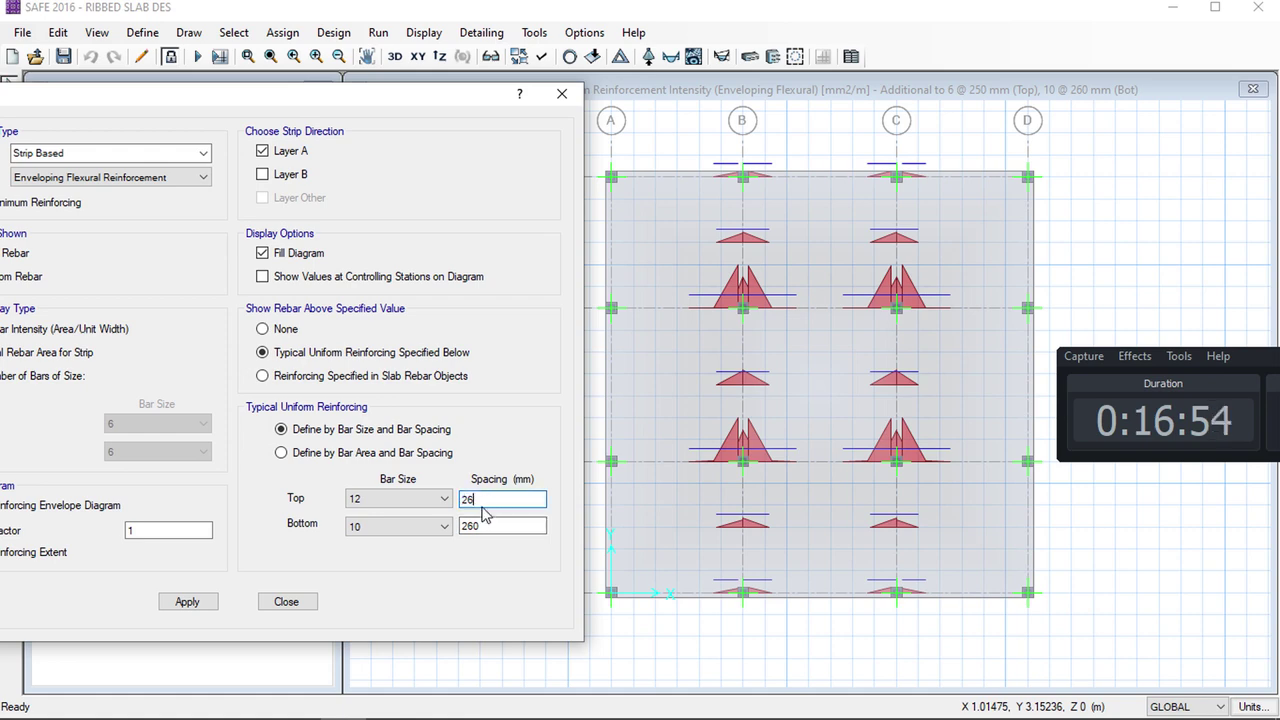
type("0")
left_click(189, 605)
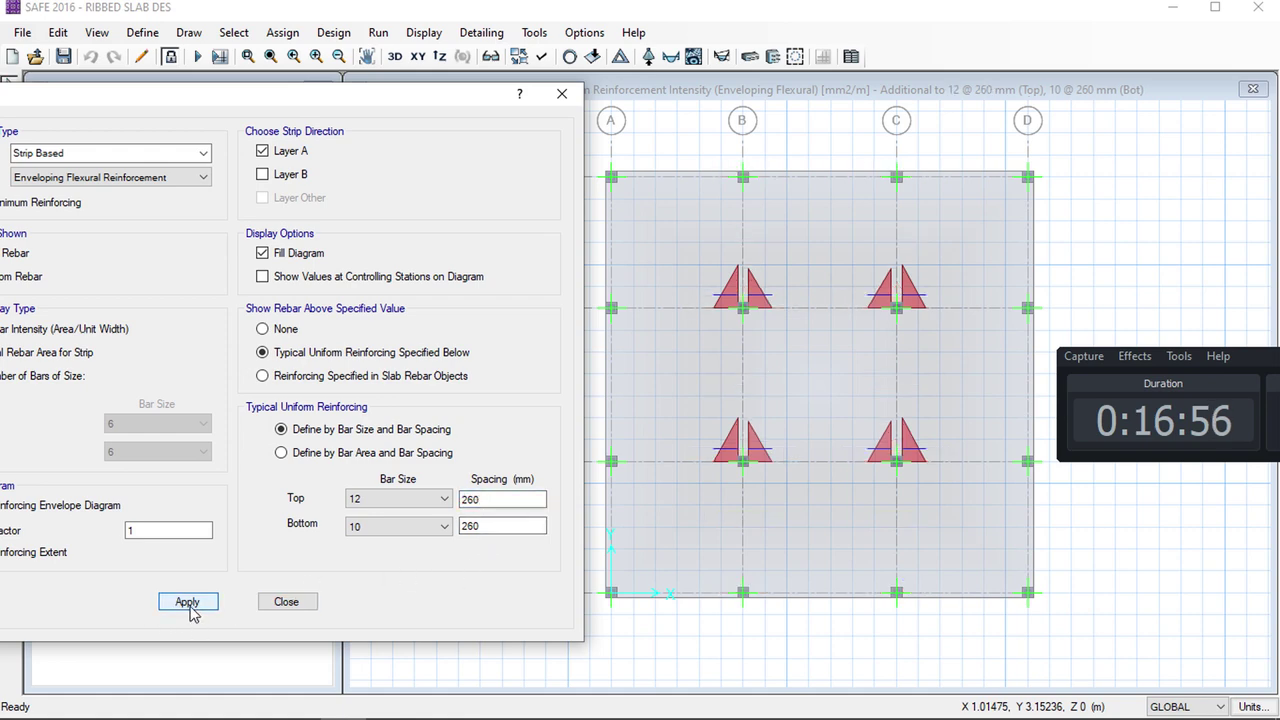
Apply a top bar size of 14, and include the Layer B strips in the reinforcement display
double_click(489, 498)
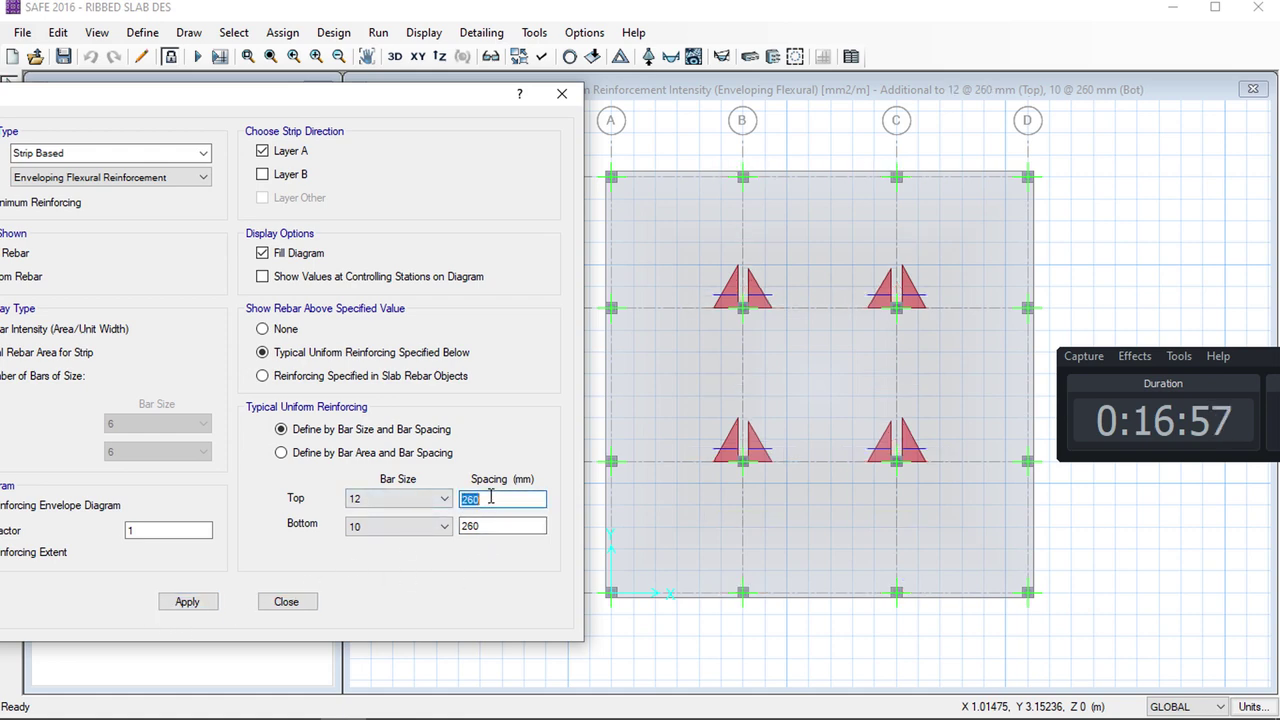
left_click(441, 499)
left_click(395, 571)
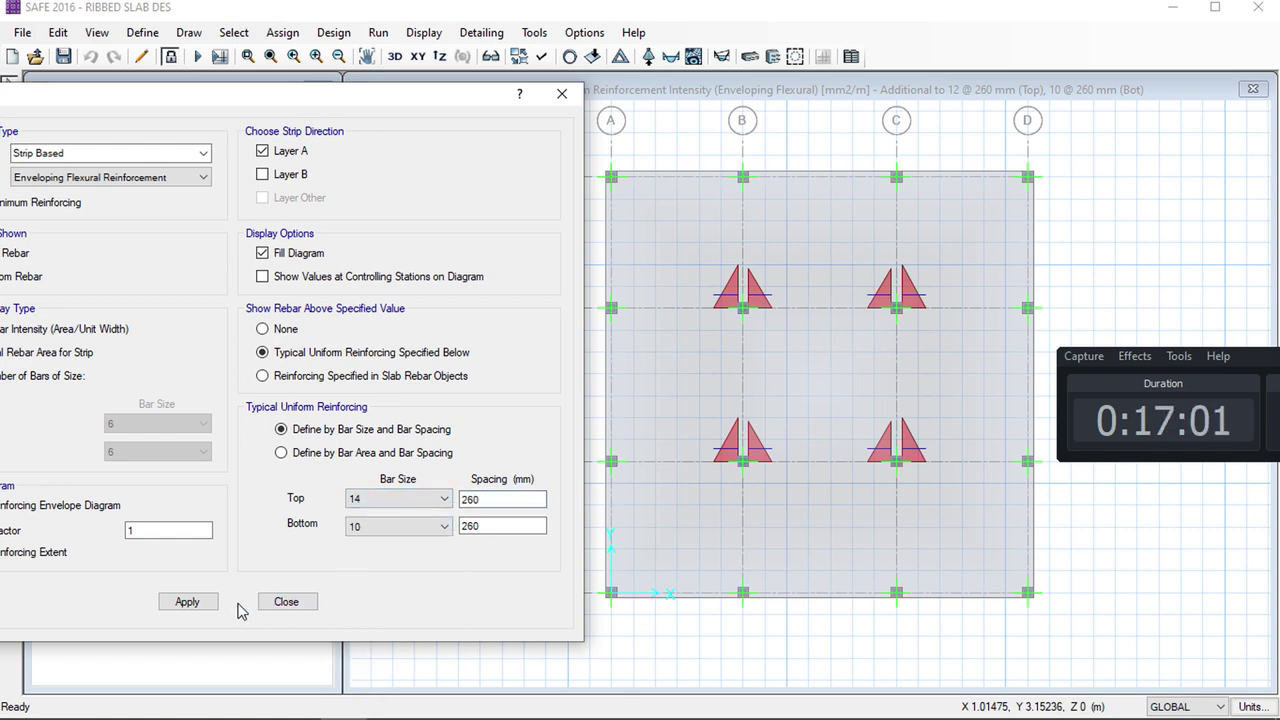
left_click(197, 606)
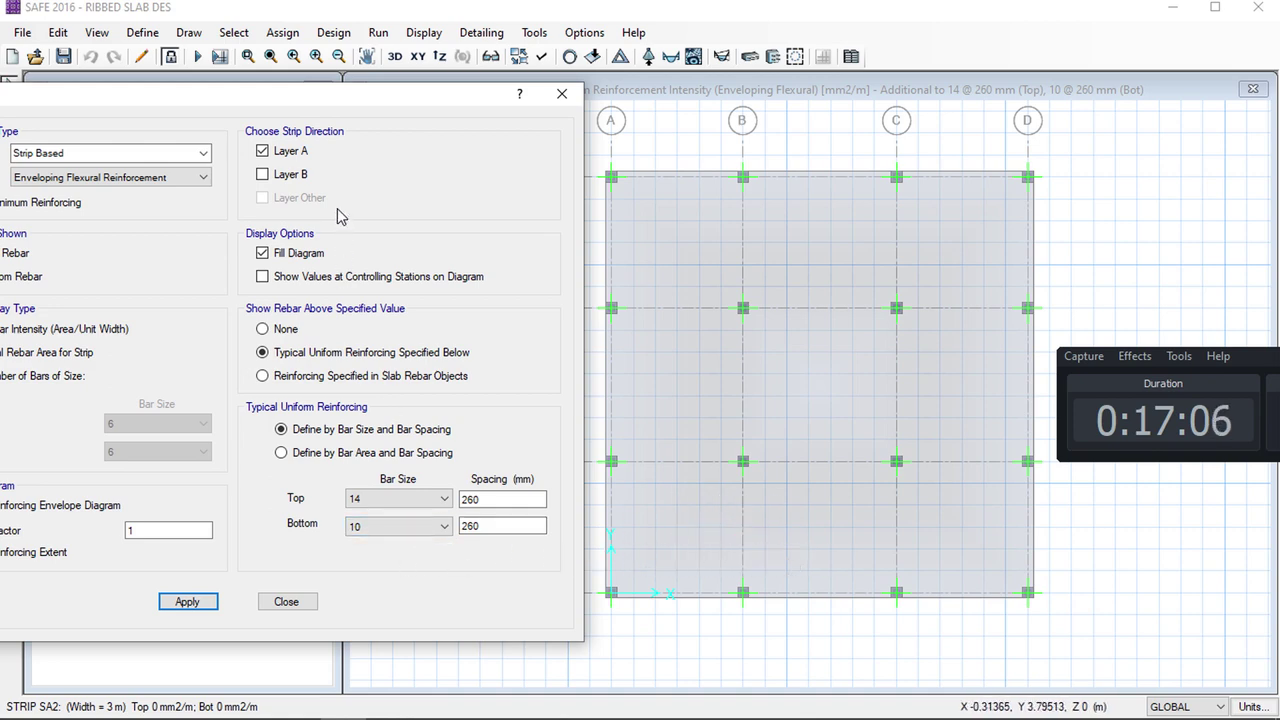
left_click(189, 602)
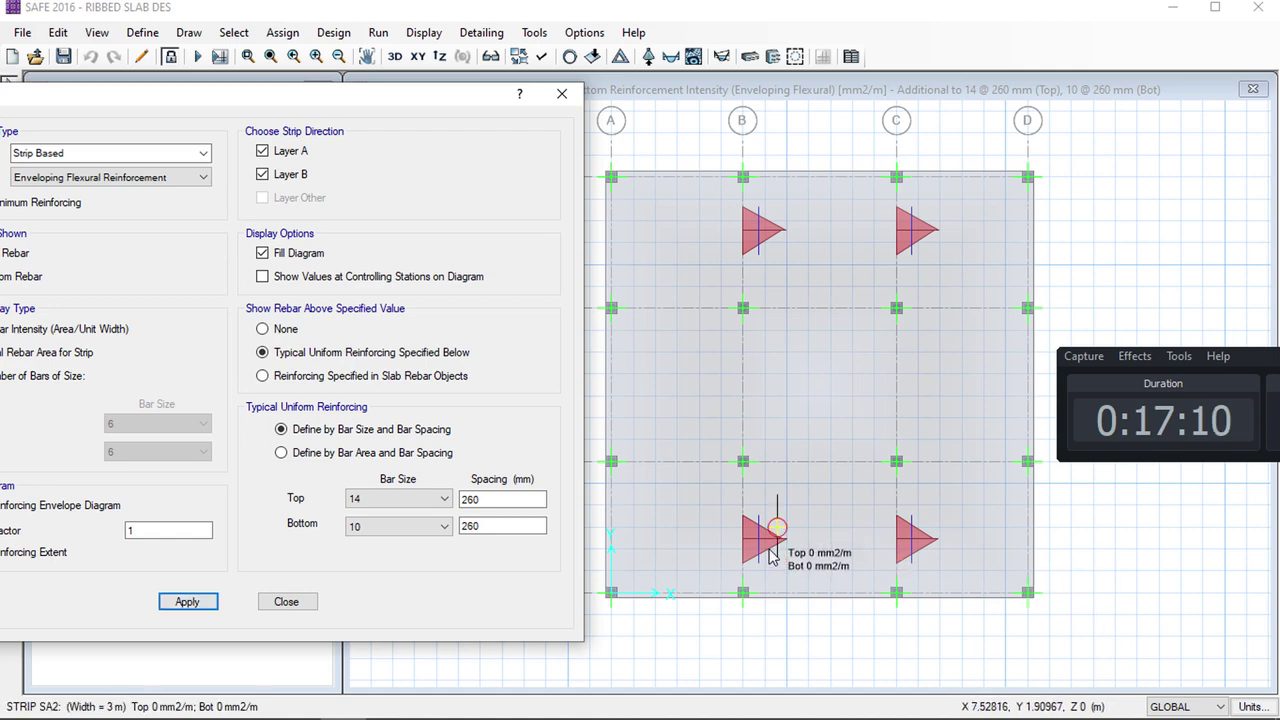
Set the typical bottom reinforcing to bar size 12 at 260 mm spacing and apply it to the display
mouse_move(730, 540)
left_click(398, 526)
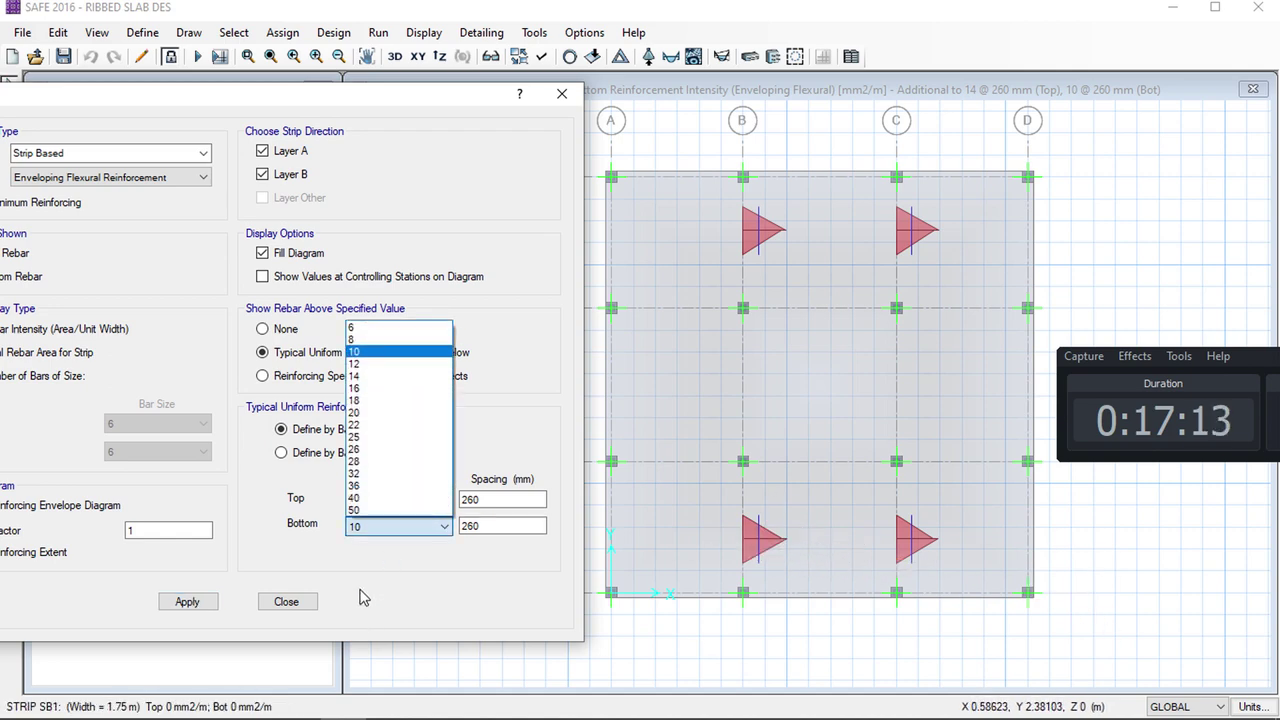
left_click(363, 366)
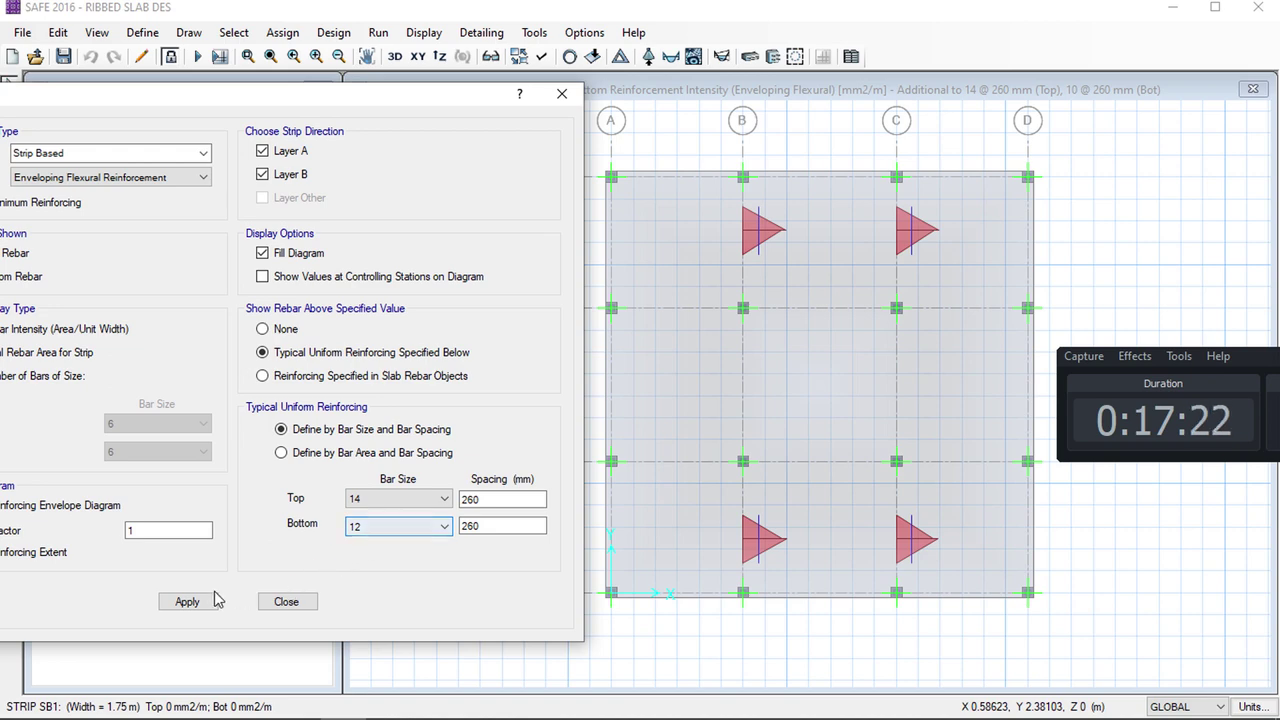
left_click(185, 603)
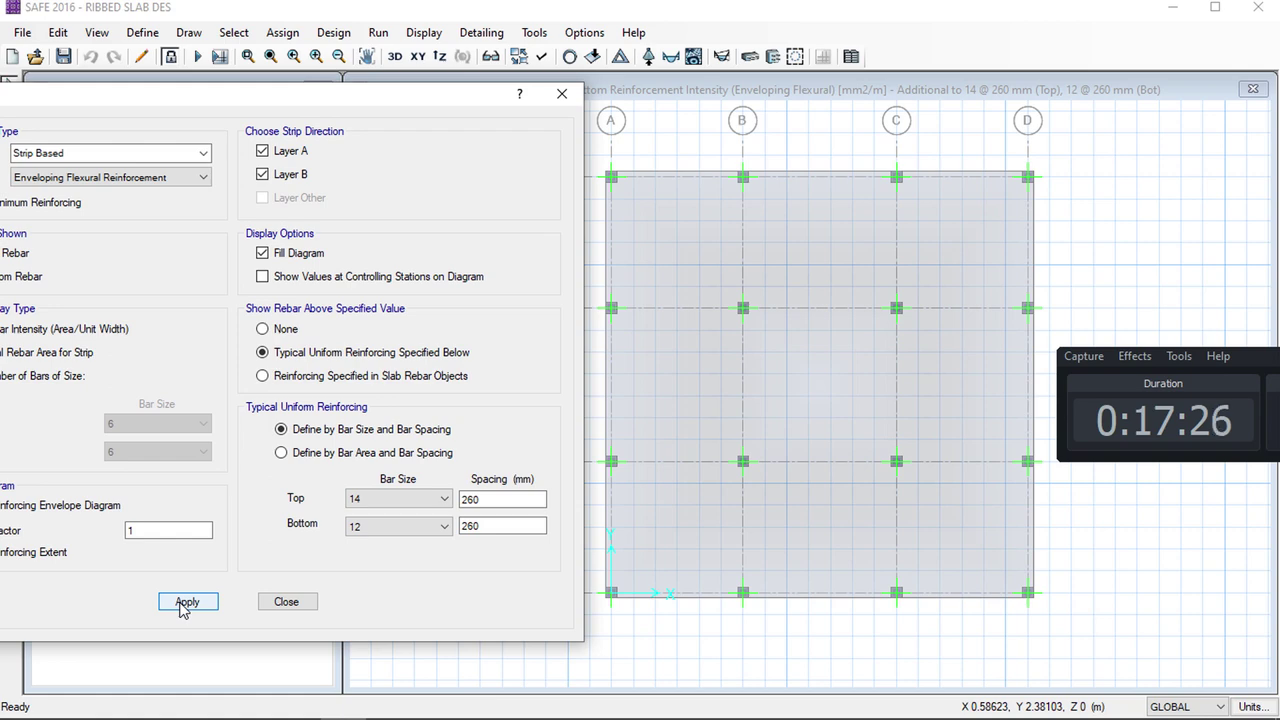
left_click(370, 494)
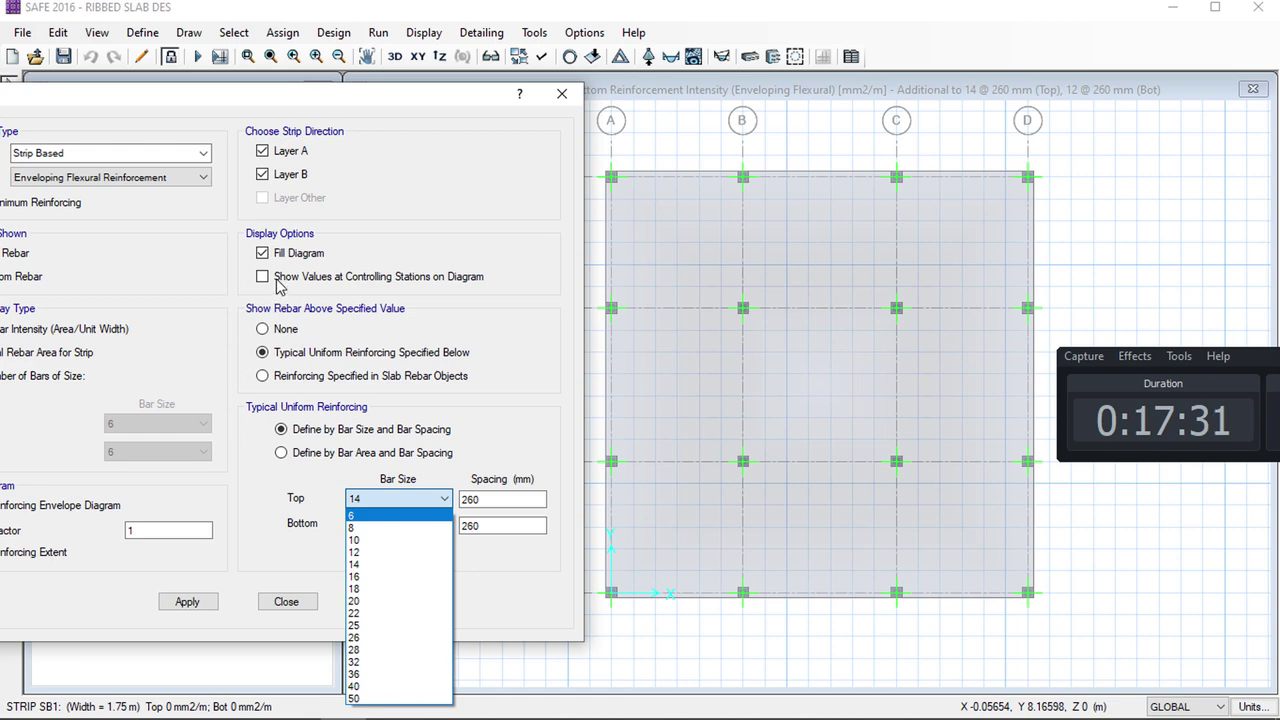
left_click(266, 340)
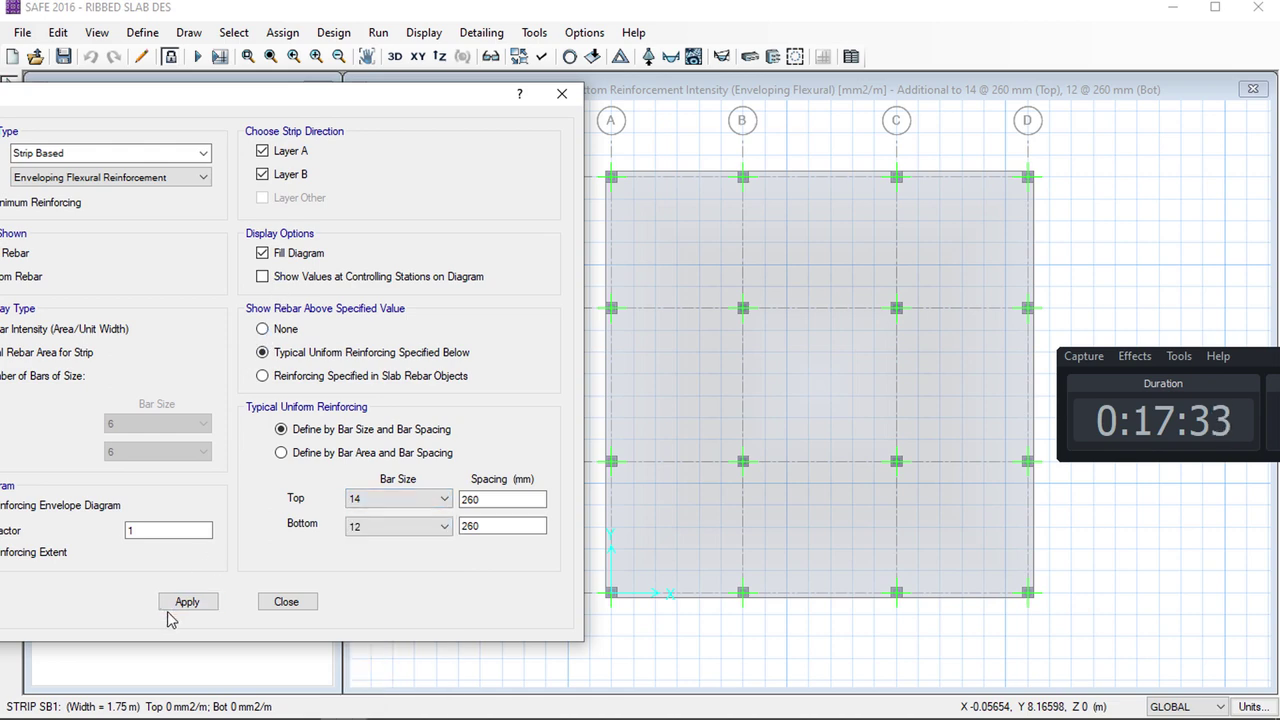
left_click(180, 605)
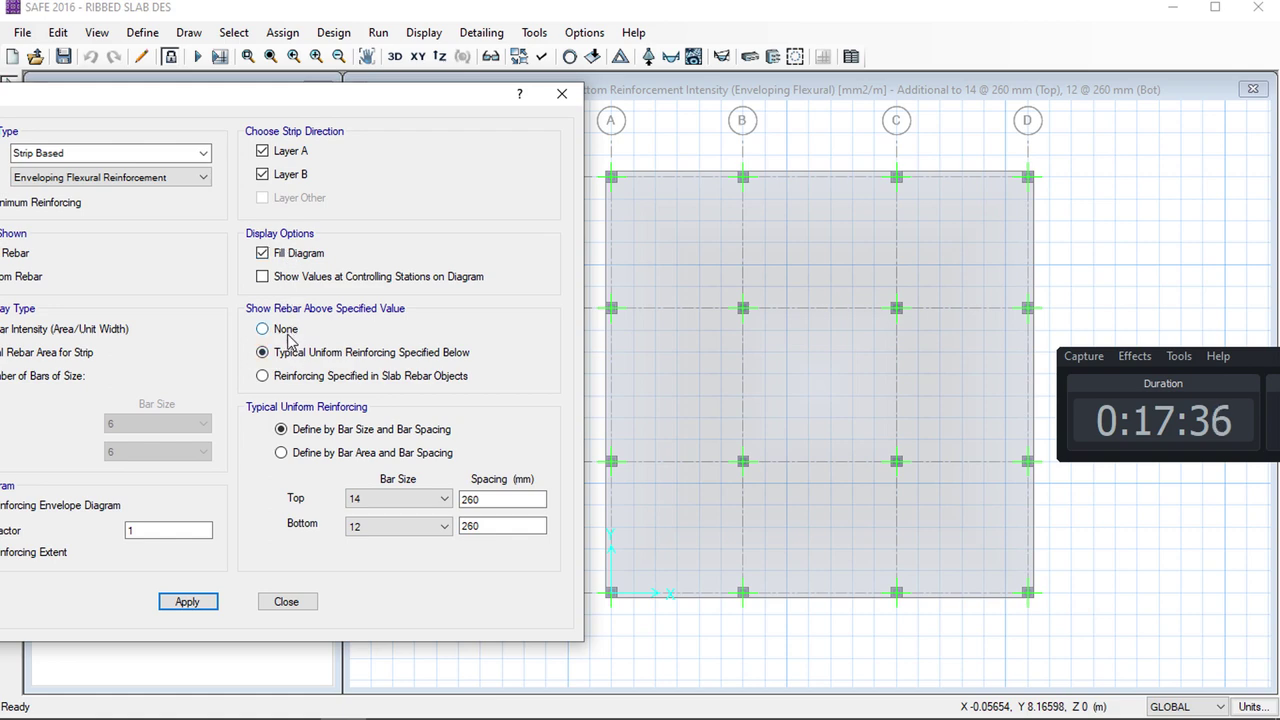
Try typical top bar sizes 12 and 10 at 260 mm in the display, and return the top bar size to 14
left_click(386, 502)
left_click(372, 550)
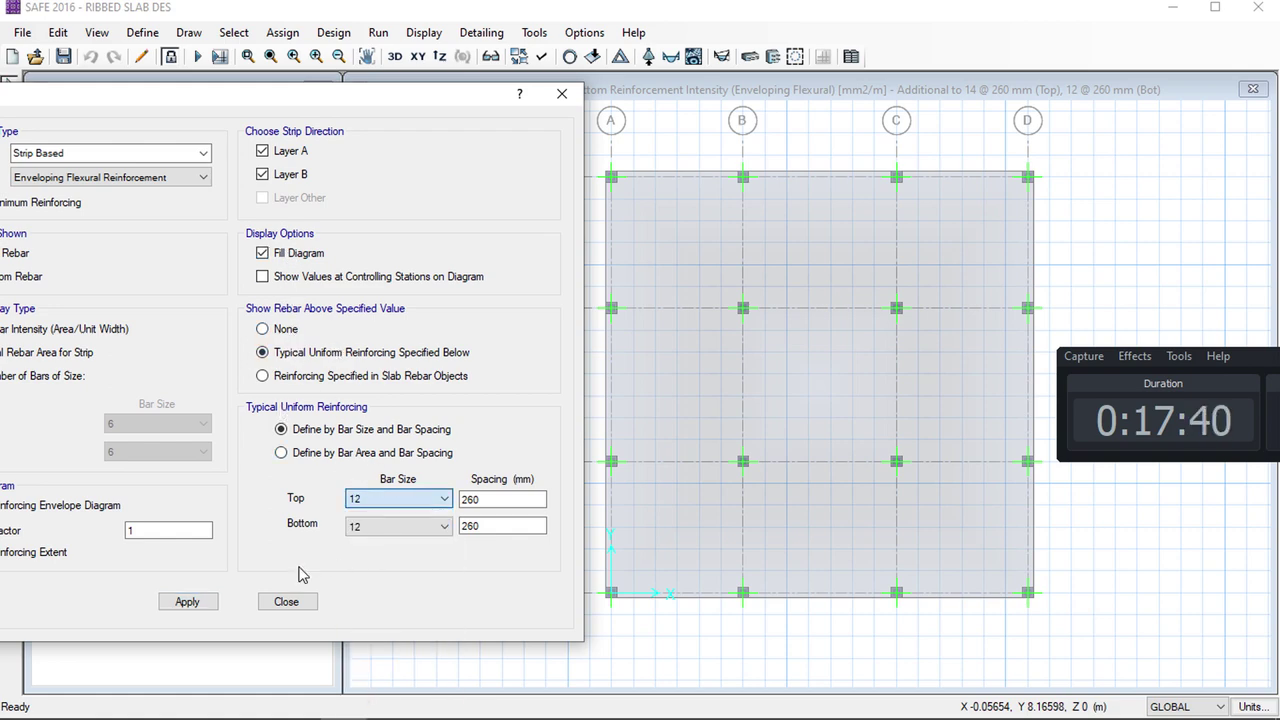
left_click(188, 602)
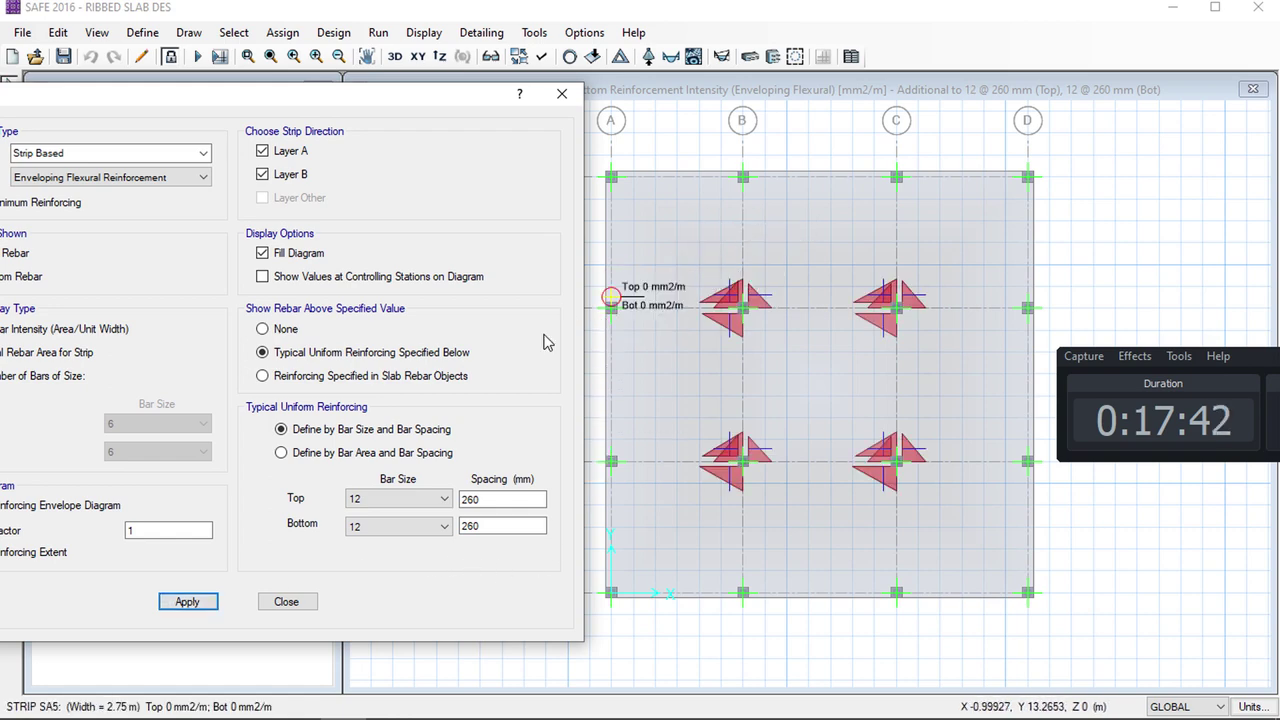
left_click(398, 499)
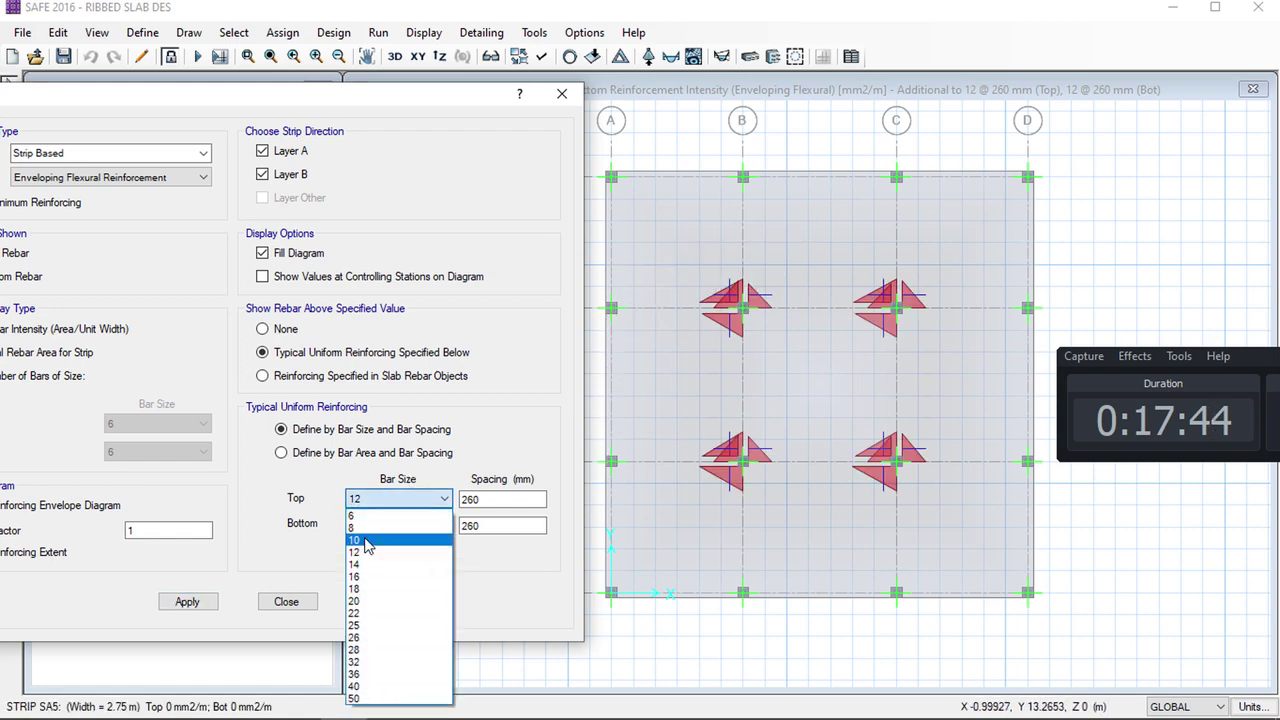
left_click(358, 540)
left_click(180, 602)
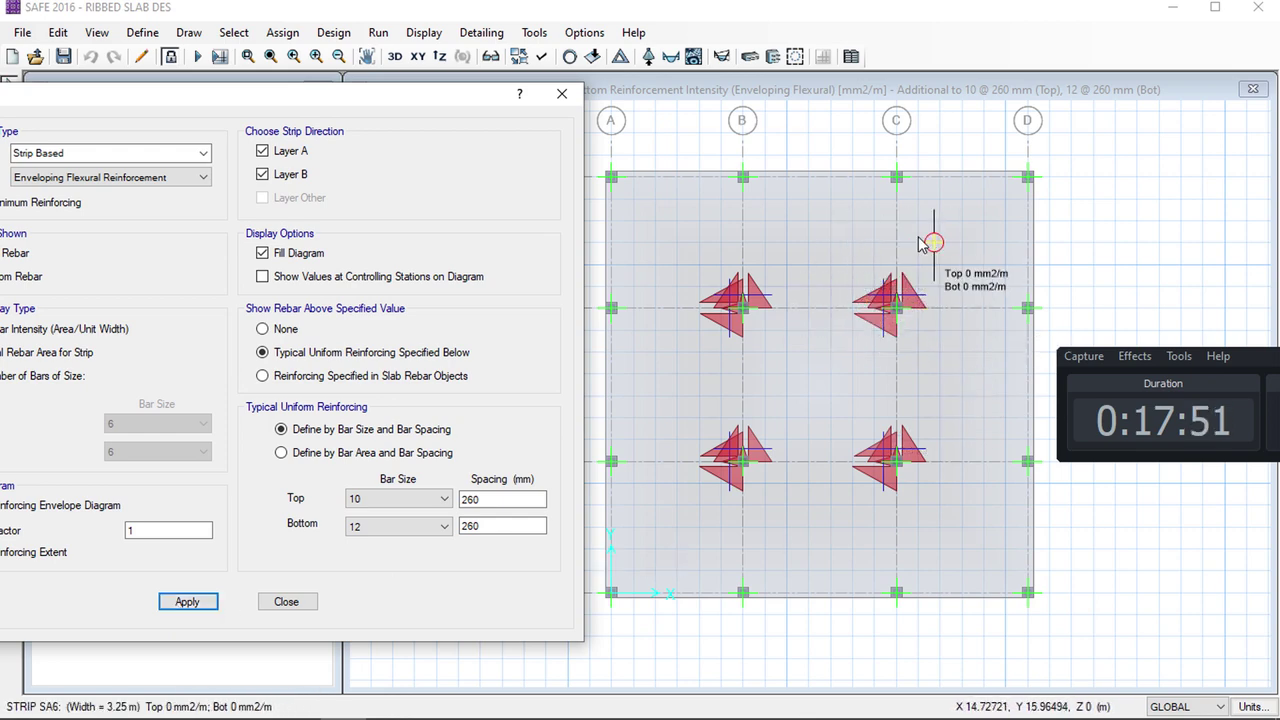
left_click(398, 500)
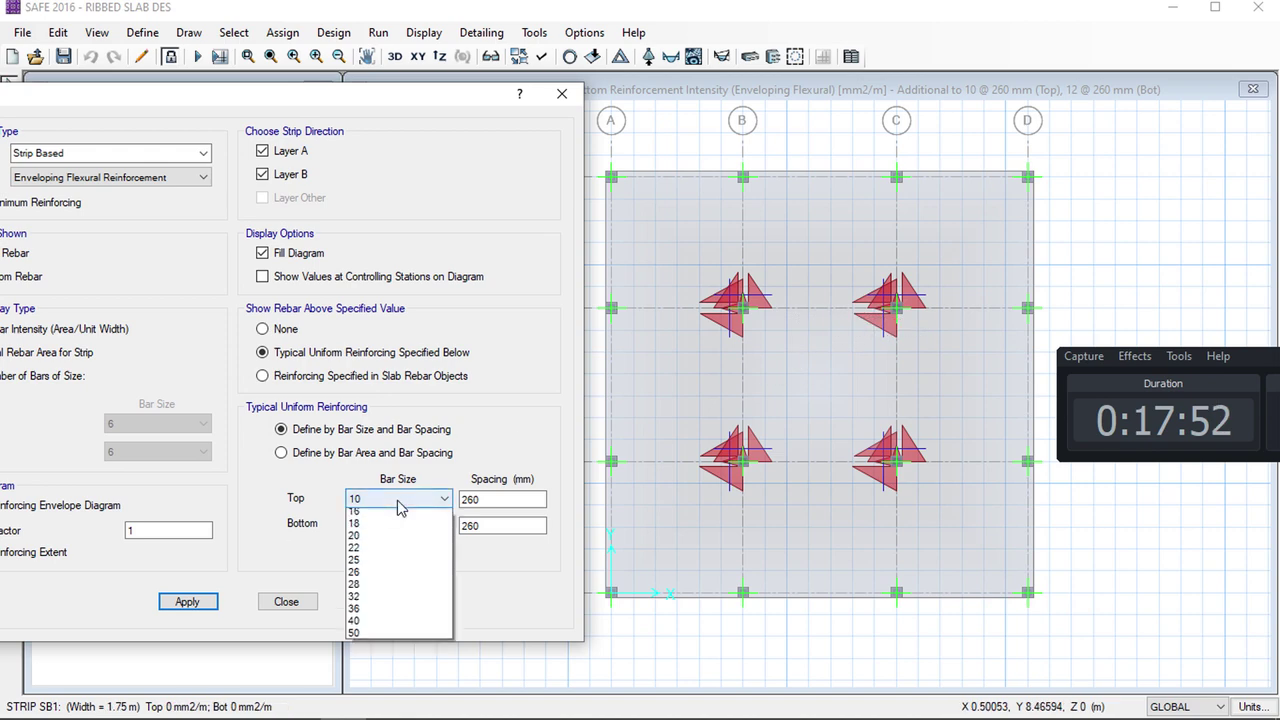
left_click(190, 603)
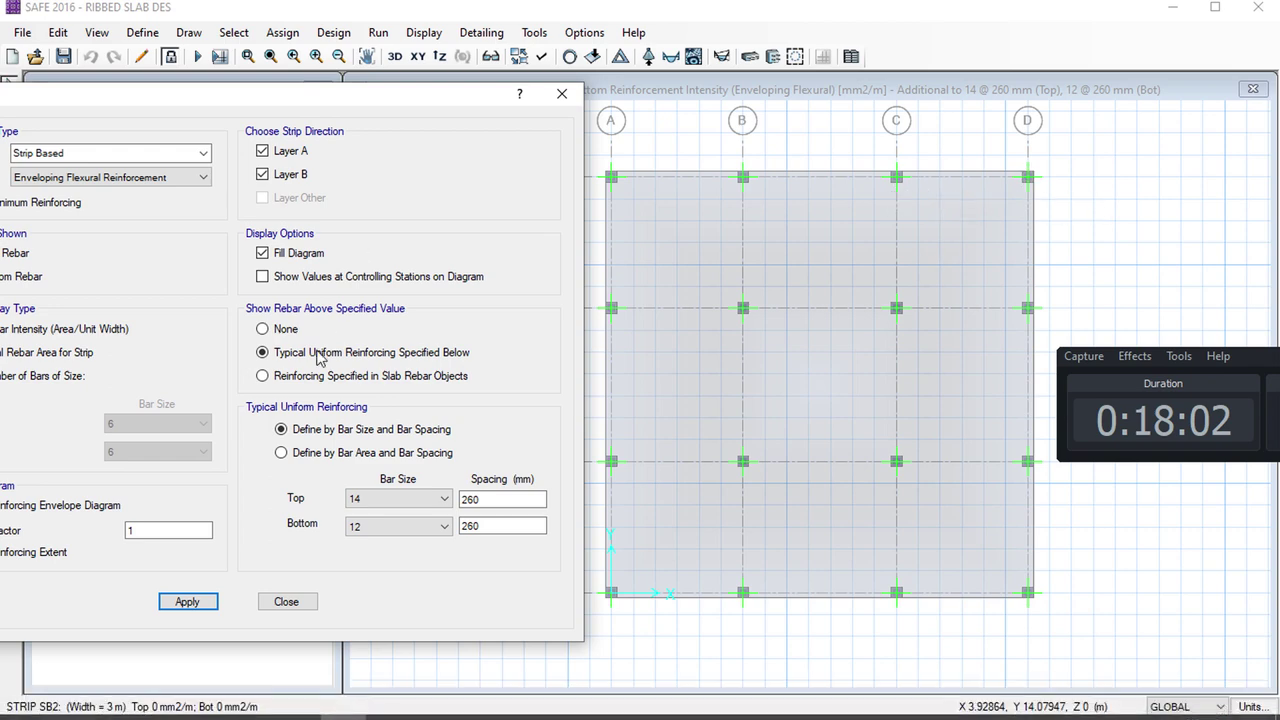
Set Show Rebar Above Specified Value to None and limit the reinforcement display to the Layer A strips
left_click(262, 329)
left_click(187, 601)
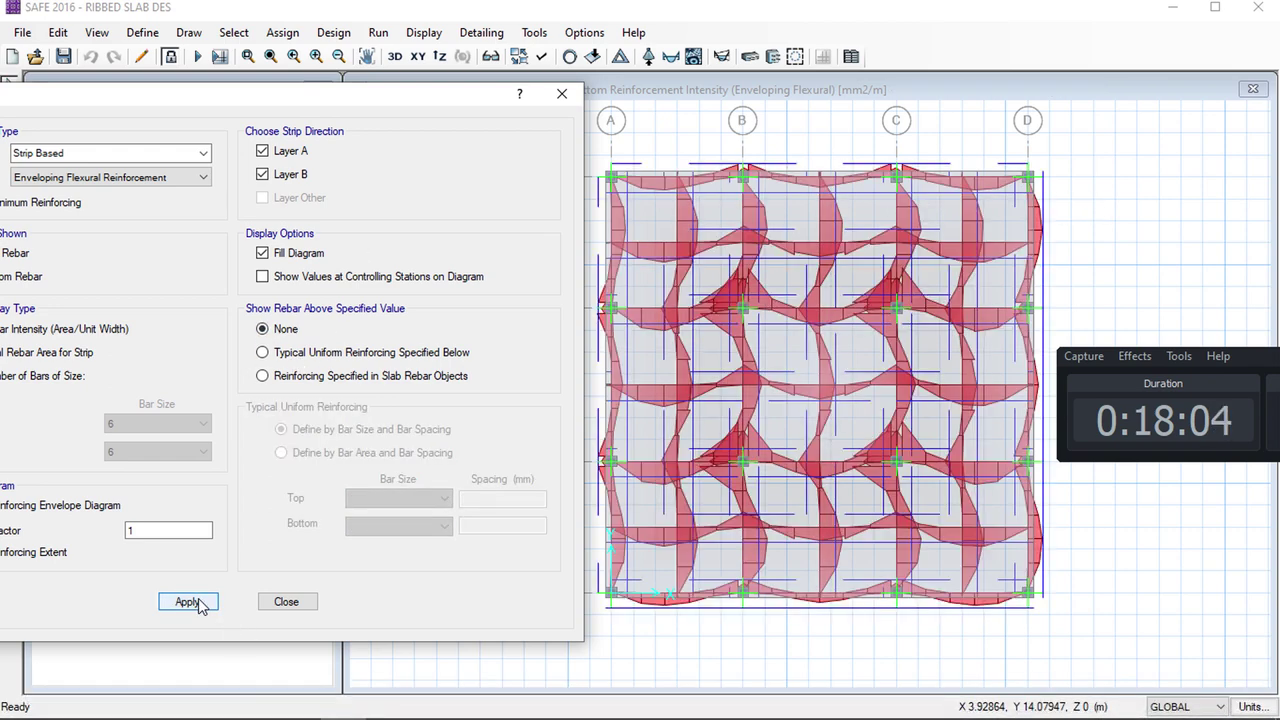
left_click(262, 174)
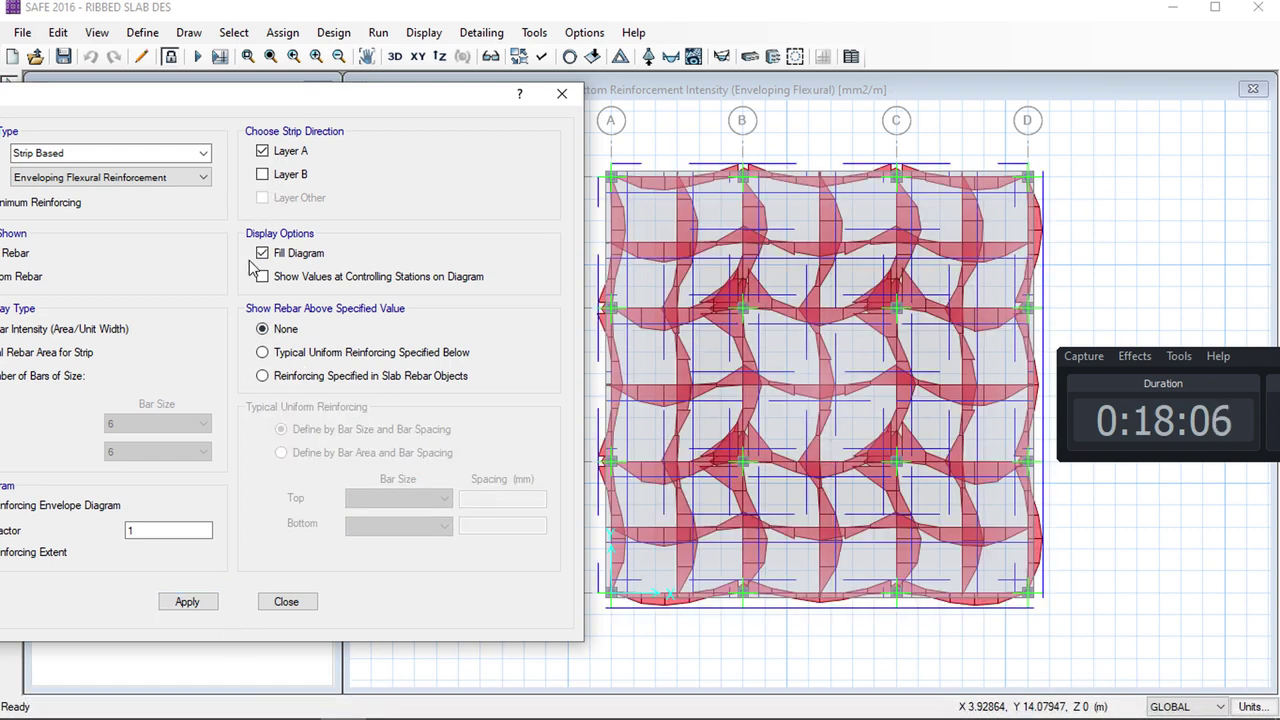
left_click(186, 604)
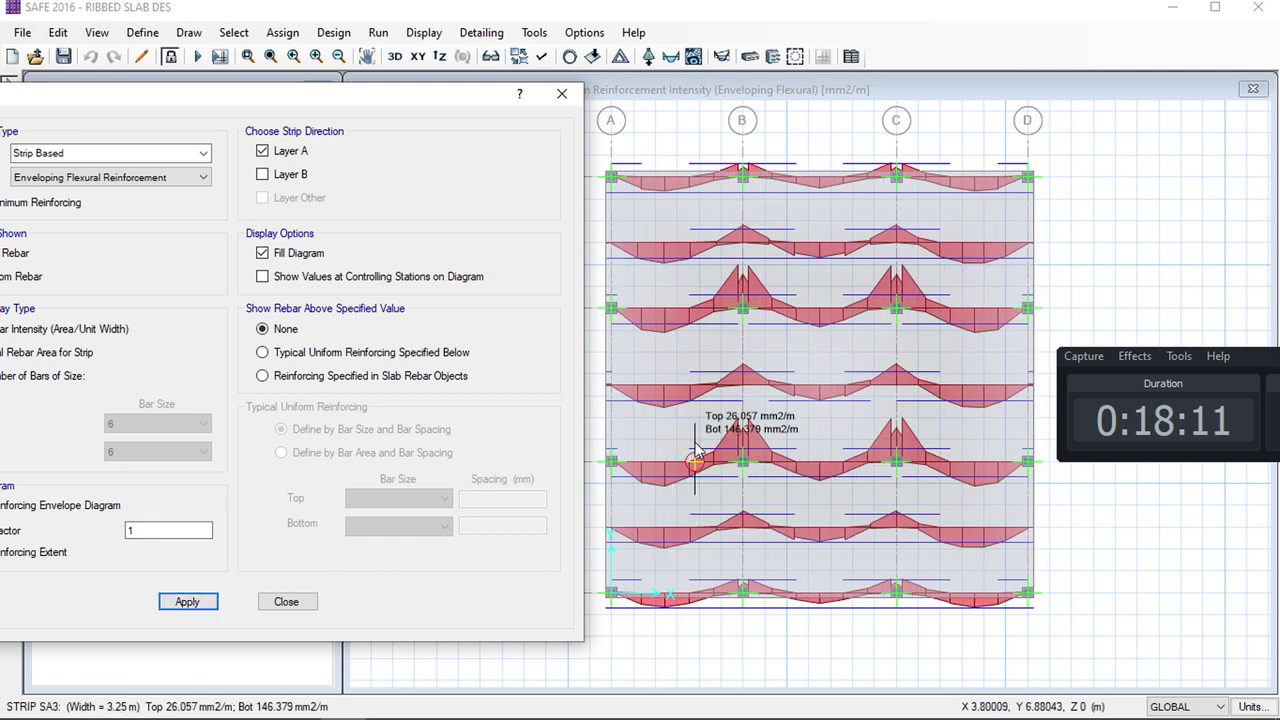
Examine the top and bottom reinforcement extents along the middle Layer A strip between grids B and C
scroll(698, 450, "up", 5)
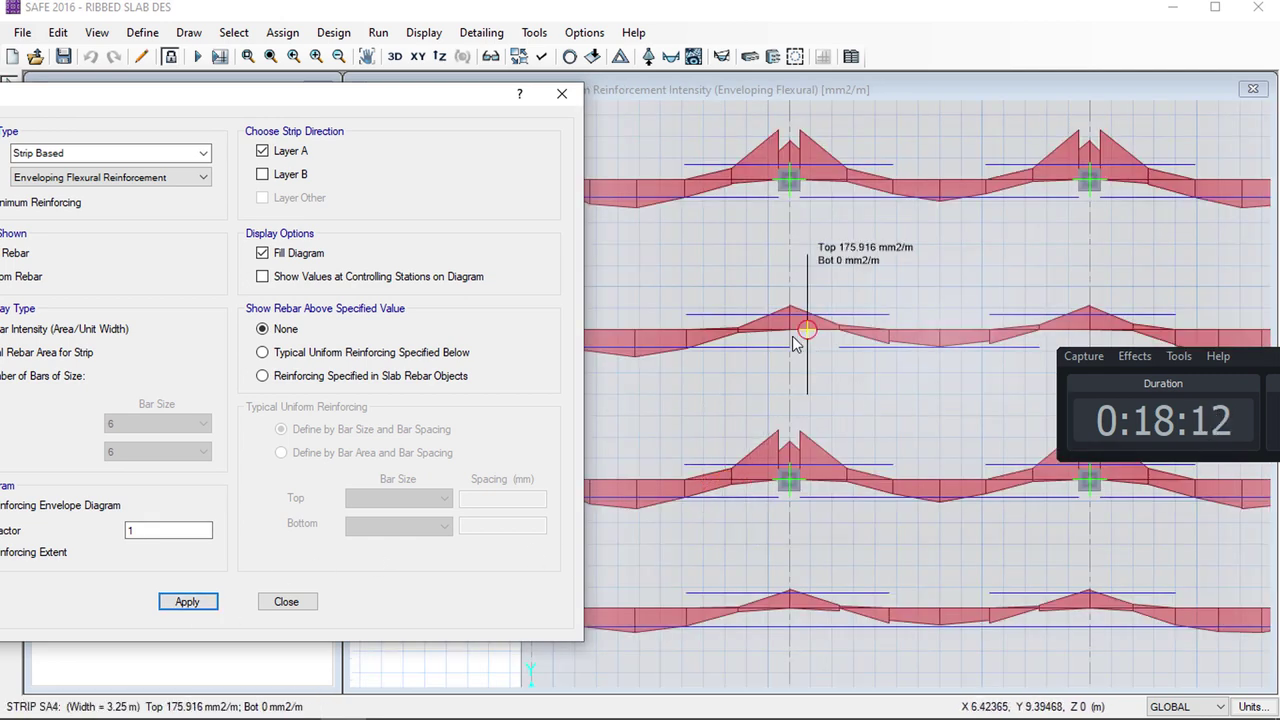
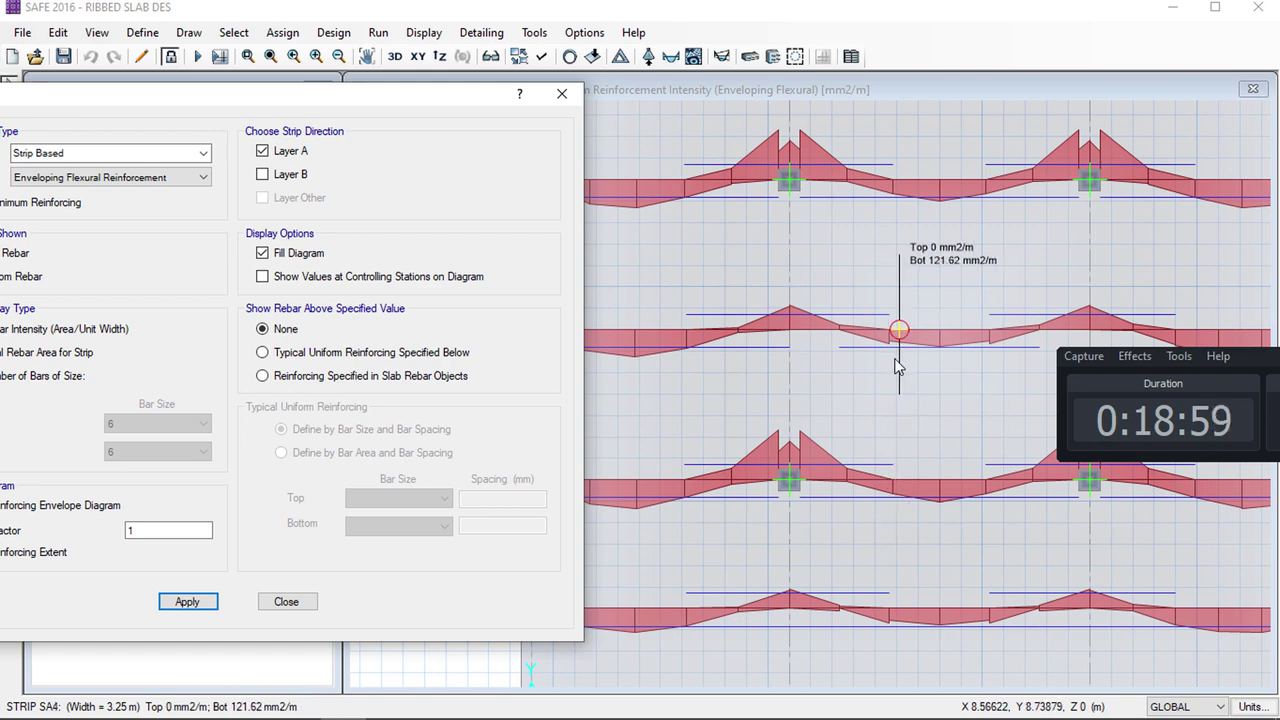
scroll(895, 360, "up", 2)
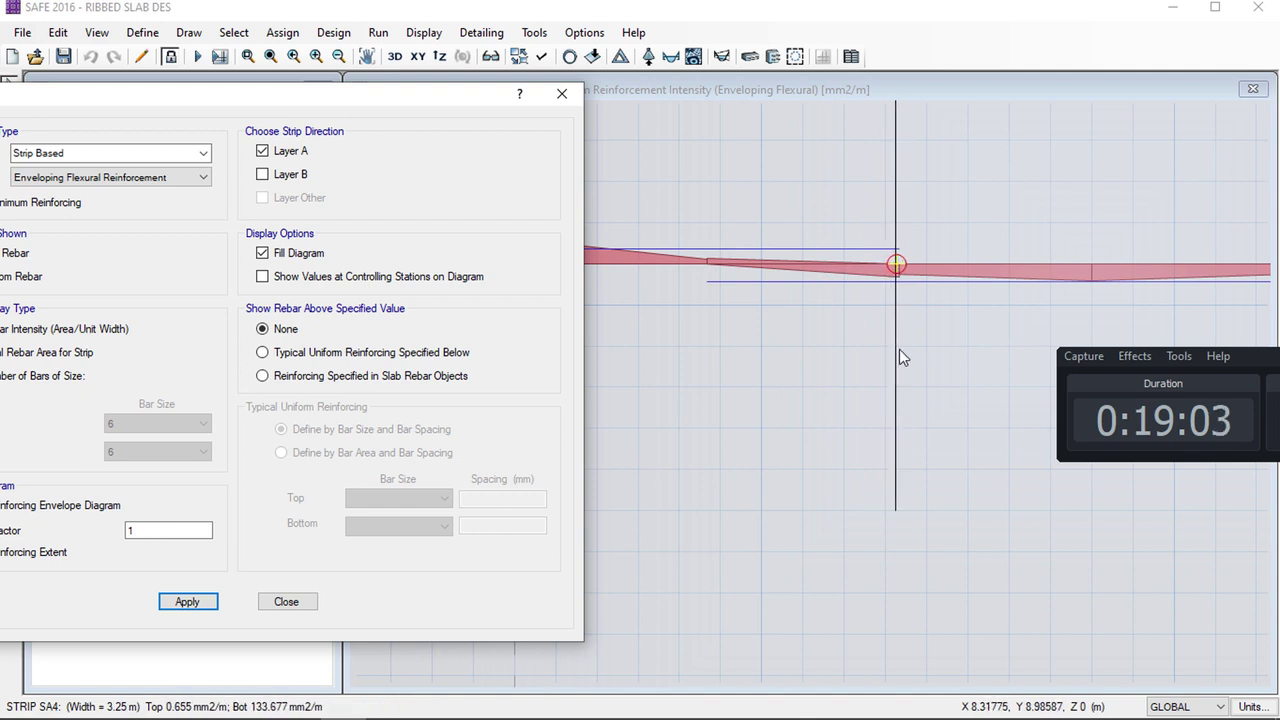
scroll(866, 400, "down", 2)
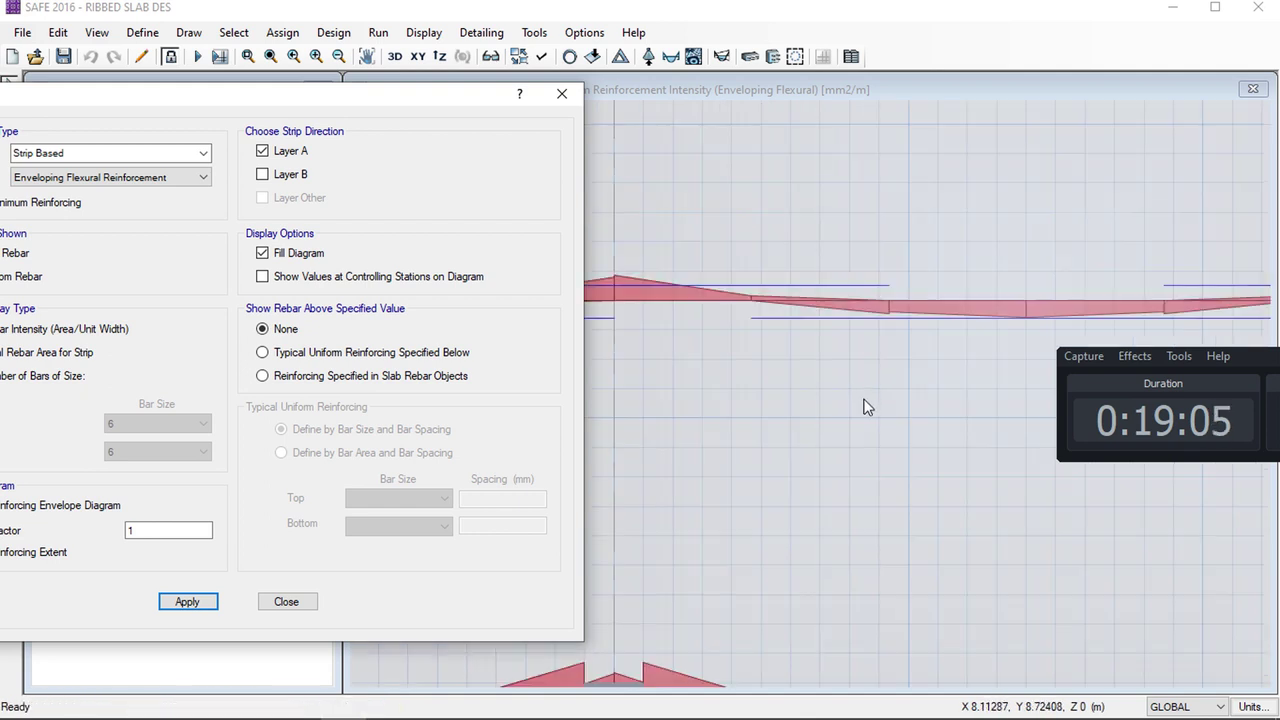
scroll(866, 407, "down", 1)
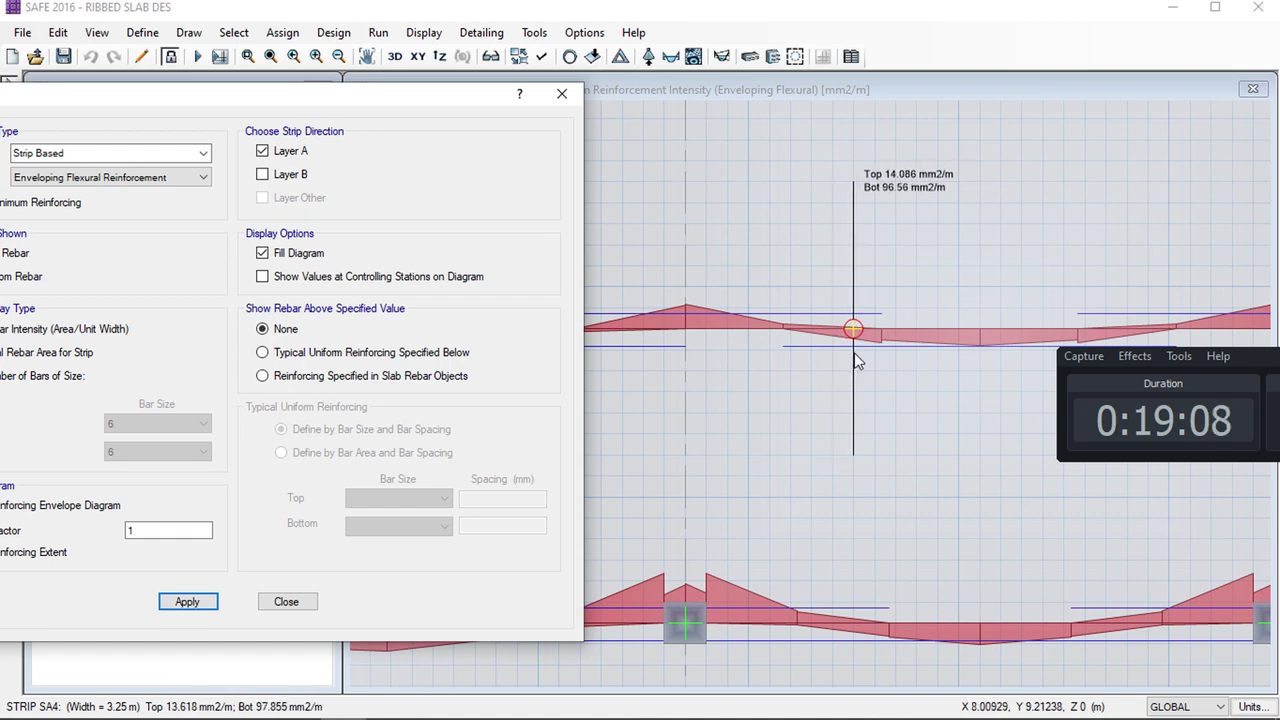
scroll(851, 400, "down", 1)
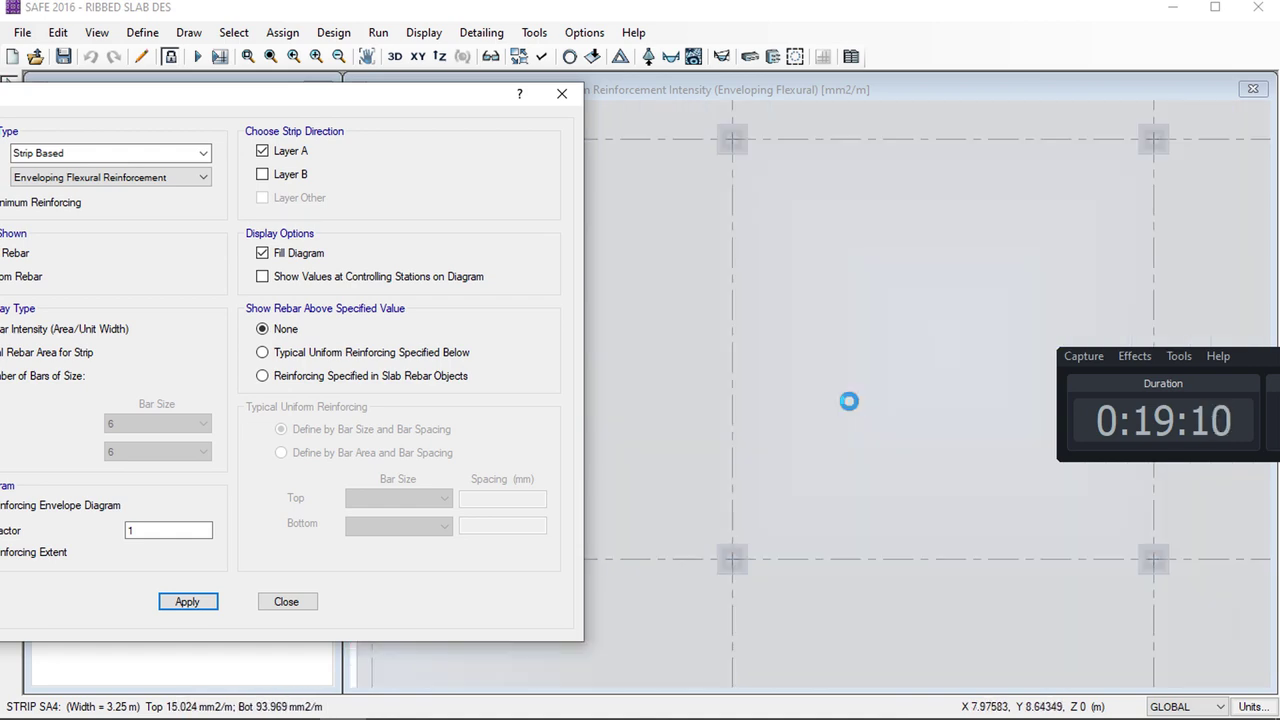
scroll(848, 410, "down", 1)
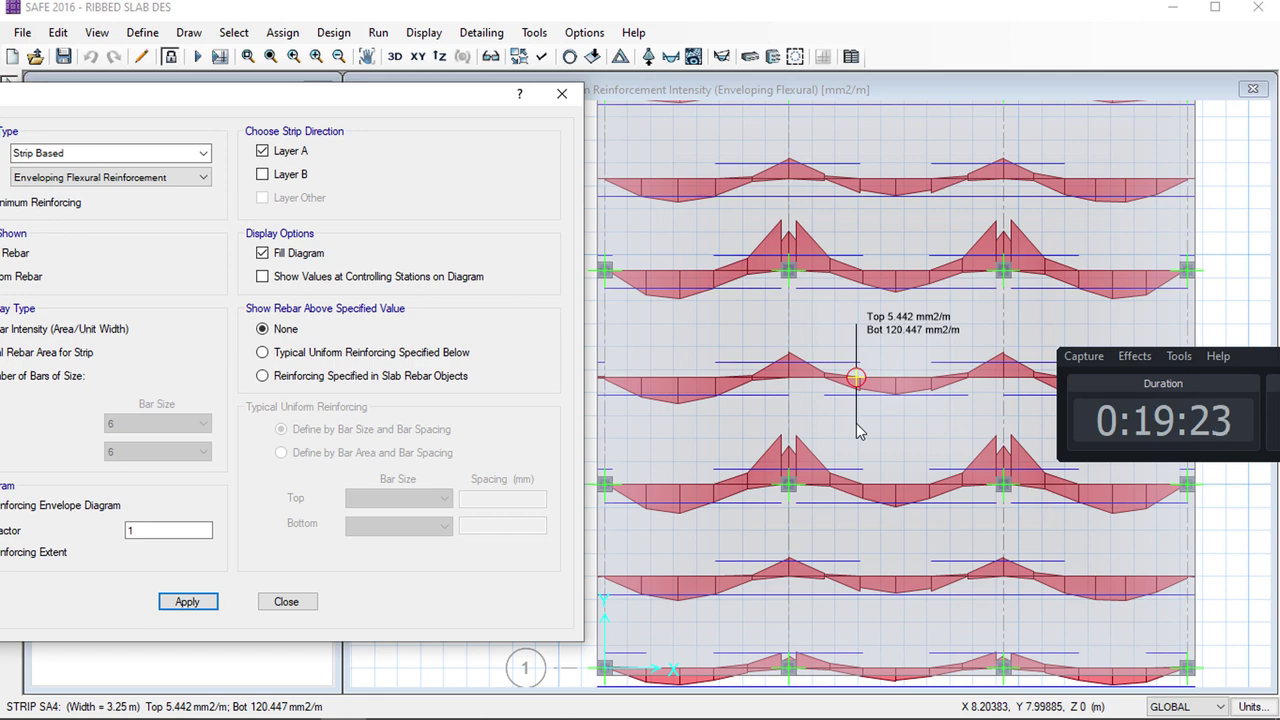
Switch to Paint and erase the handwritten rib shear calculation from the canvas
mouse_move(858, 718)
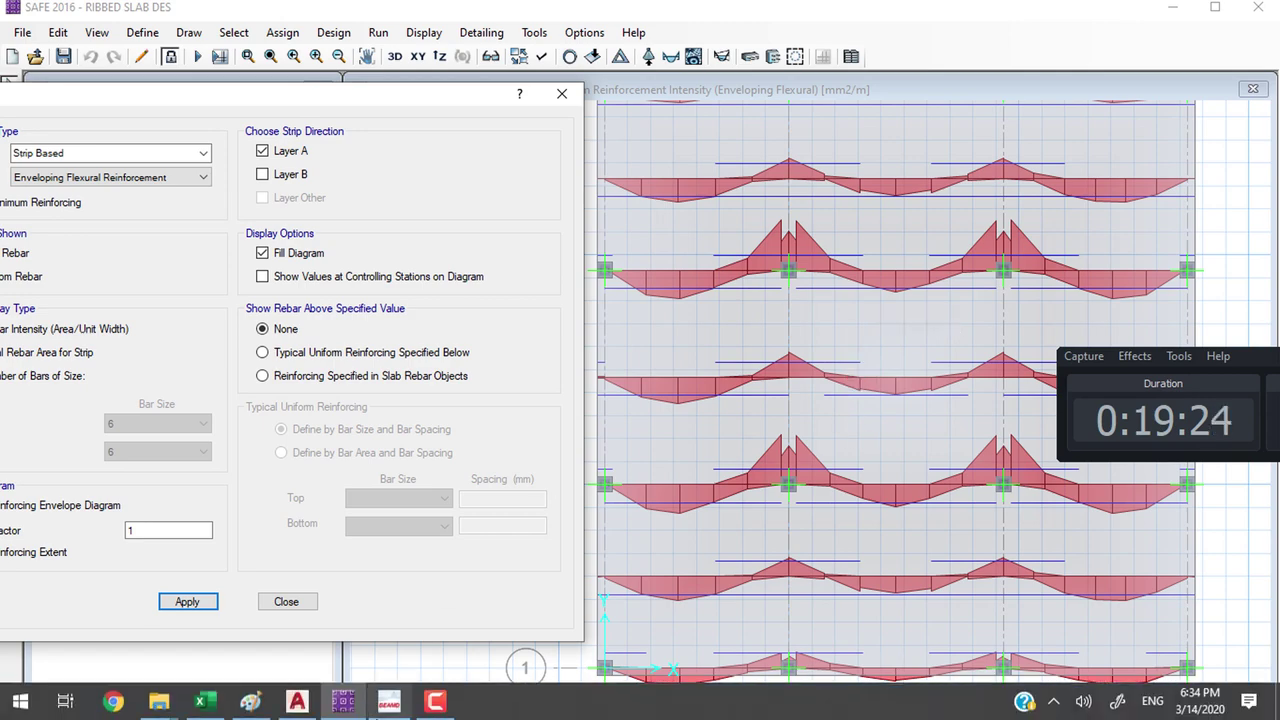
left_click(350, 708)
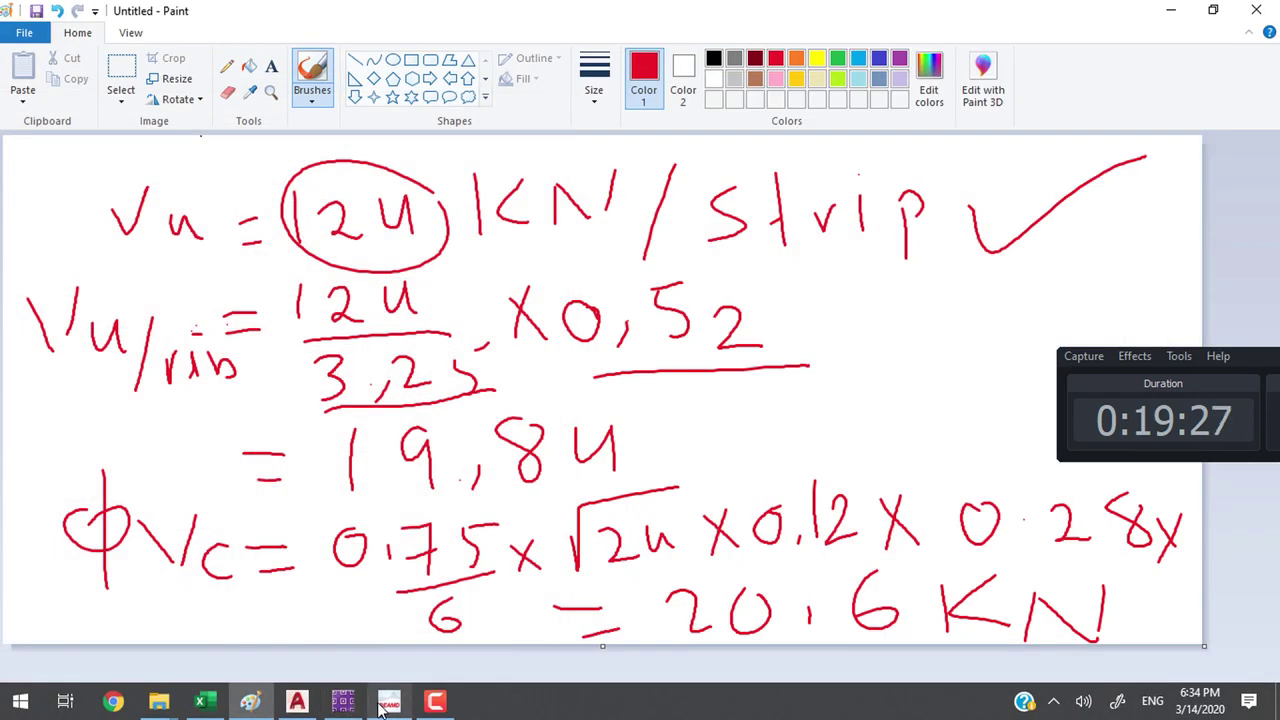
left_click(389, 703)
left_click(343, 703)
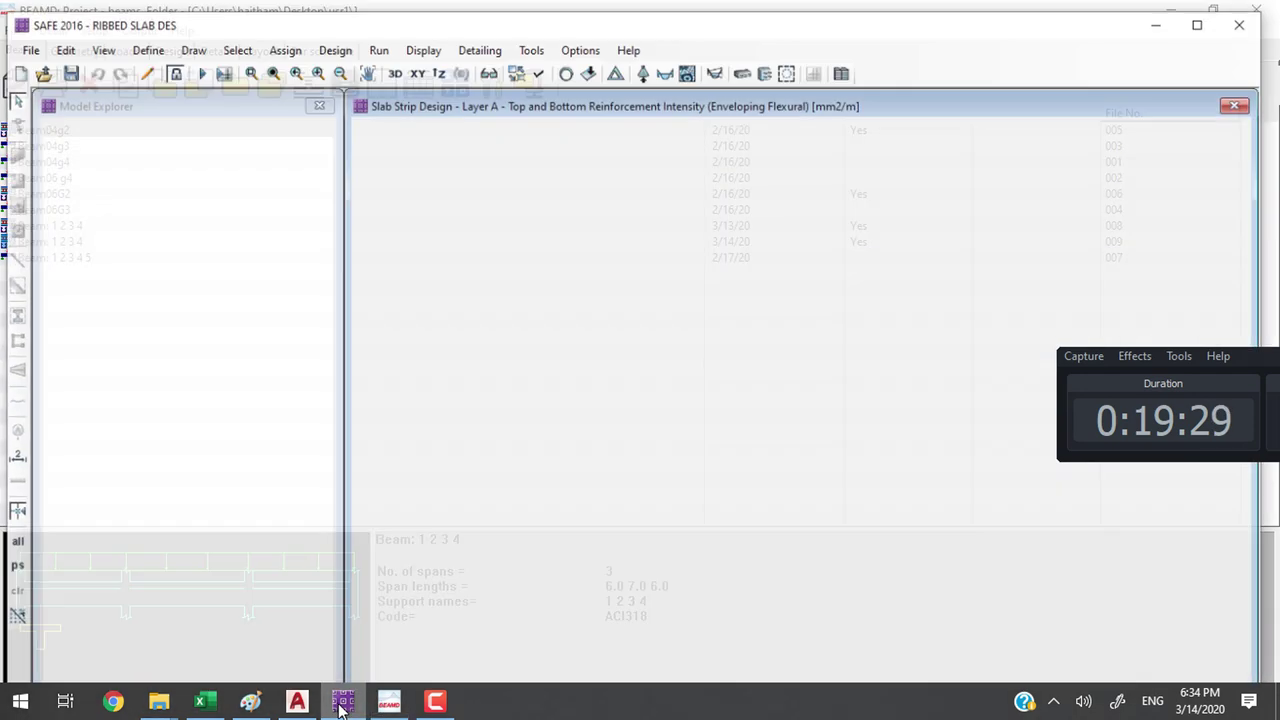
left_click(250, 702)
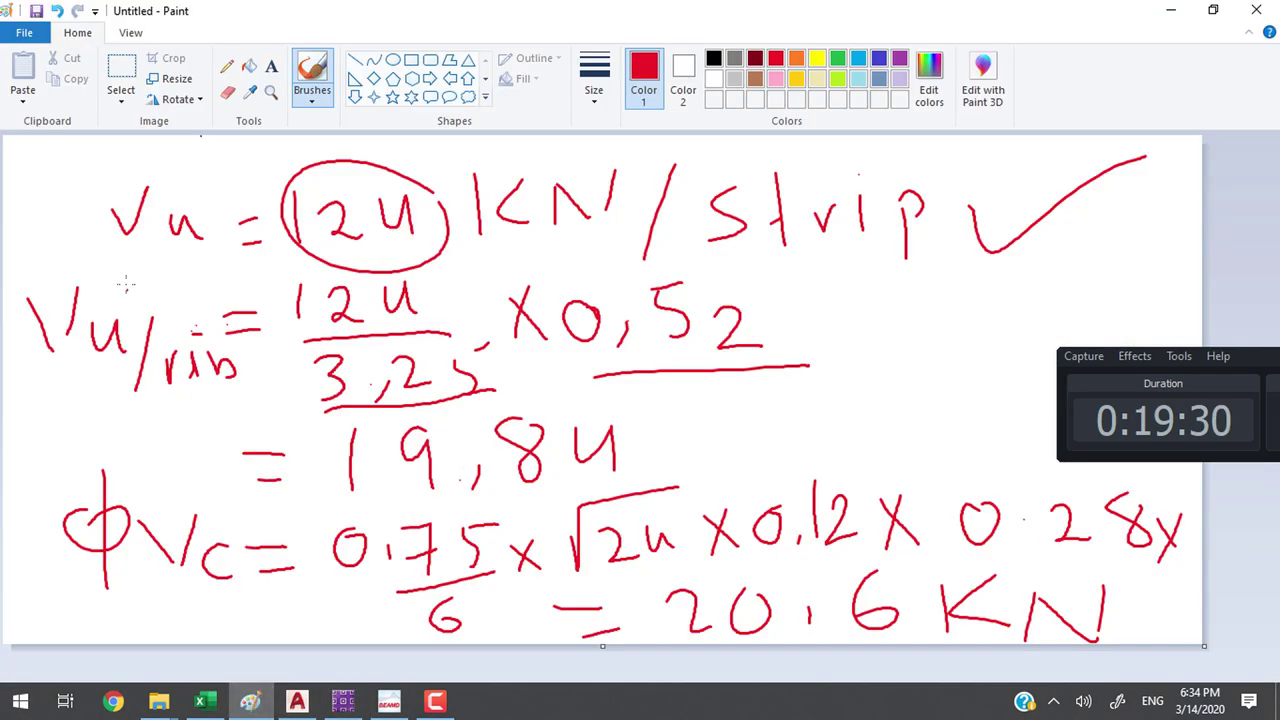
left_click(121, 70)
mouse_move(32, 148)
left_mouse_down()
mouse_move(666, 574)
mouse_move(1191, 643)
left_mouse_up()
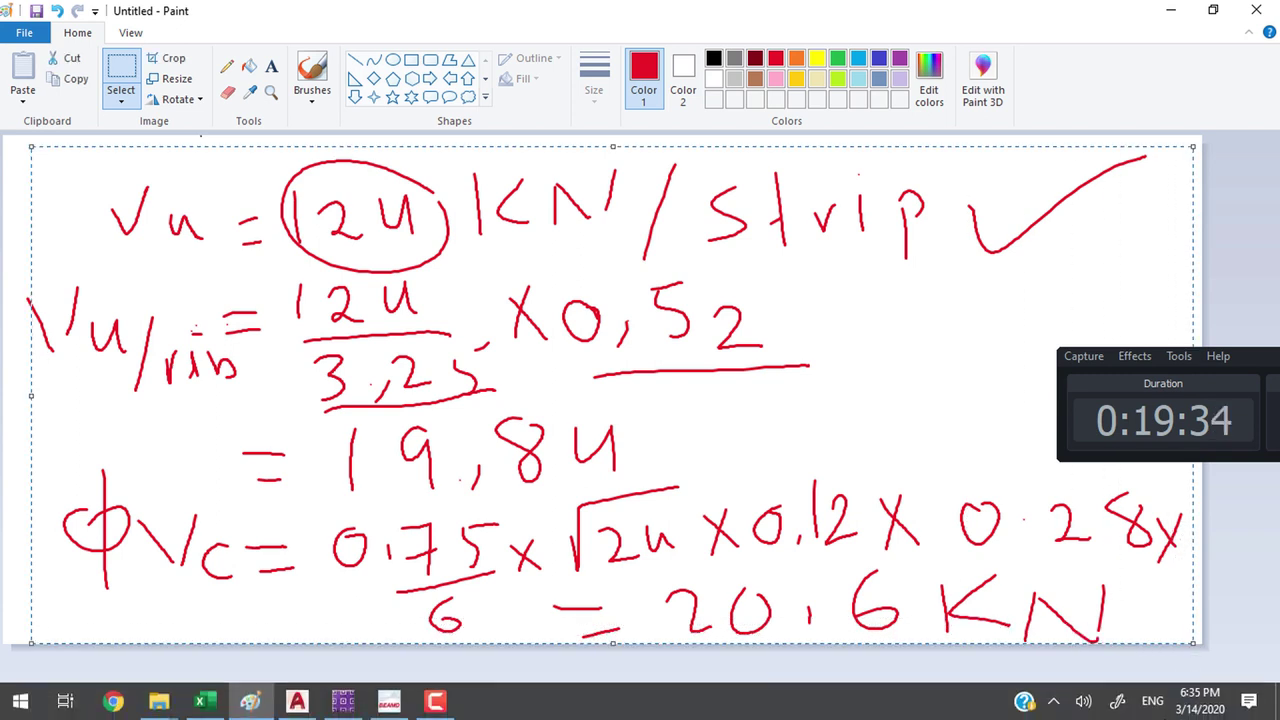
key("Delete")
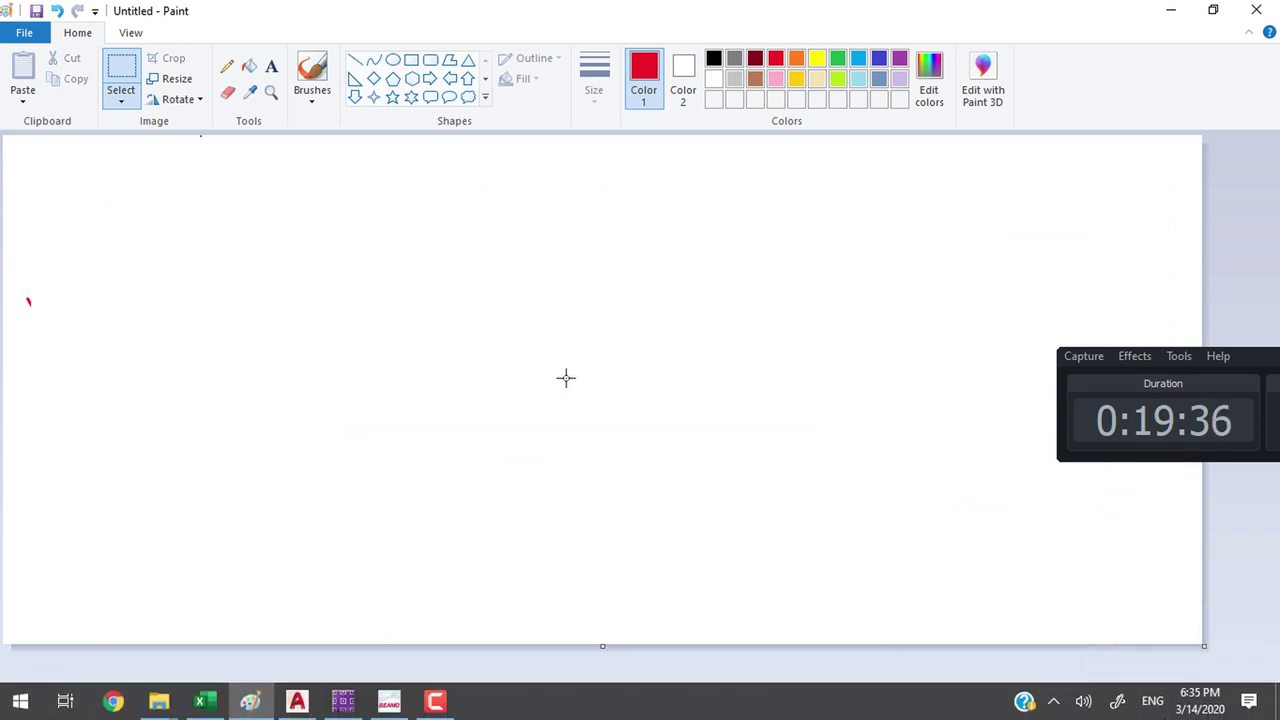
left_click(243, 194)
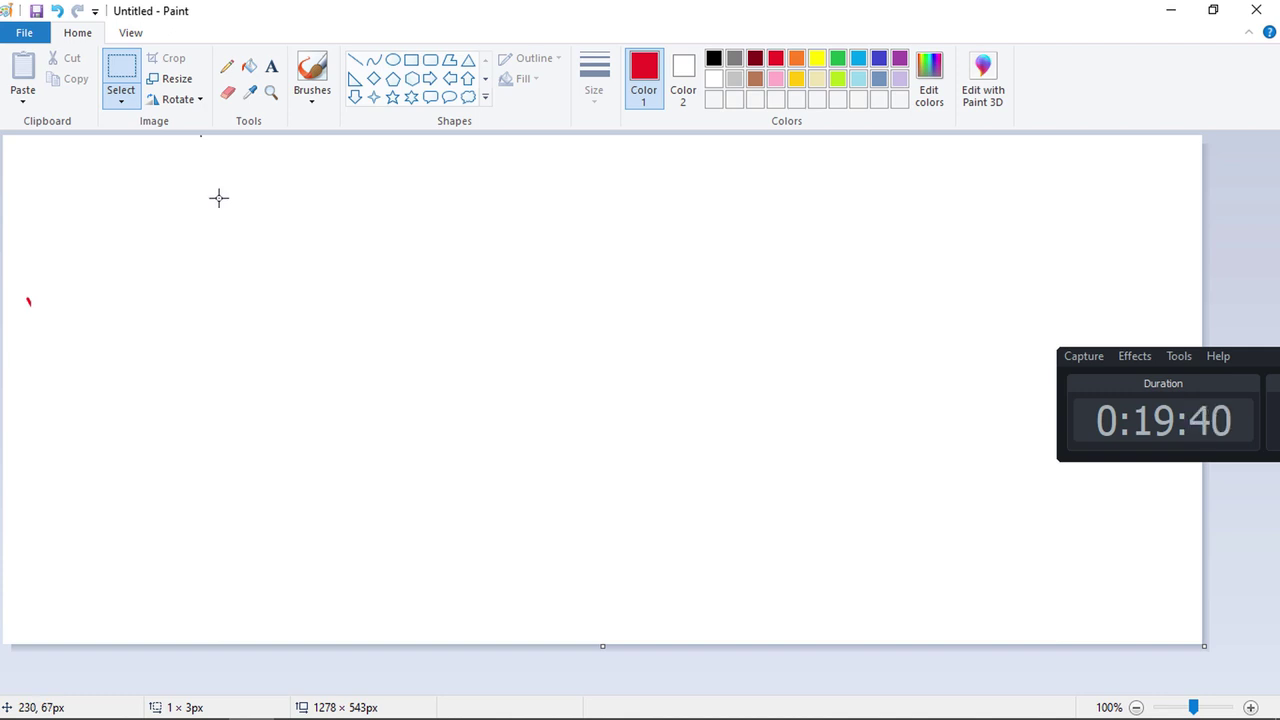
Handwrite the coordinates X1 = 6.0 and X2 = 8.4 in red brush across the upper part of the canvas
left_click_drag(112, 171, 160, 217)
left_click(312, 75)
mouse_move(156, 162)
left_mouse_down()
mouse_move(138, 216)
mouse_move(210, 213)
mouse_move(276, 184)
left_mouse_up()
left_click_drag(258, 211, 282, 207)
mouse_move(347, 153)
left_mouse_down()
mouse_move(336, 207)
mouse_move(312, 186)
left_mouse_up()
left_click_drag(369, 195, 370, 208)
mouse_move(552, 158)
left_mouse_down()
mouse_move(616, 204)
mouse_move(573, 214)
left_mouse_up()
mouse_move(632, 175)
left_mouse_down()
mouse_move(641, 198)
mouse_move(741, 198)
left_mouse_up()
mouse_move(812, 156)
left_mouse_down()
mouse_move(792, 176)
mouse_move(808, 160)
left_mouse_up()
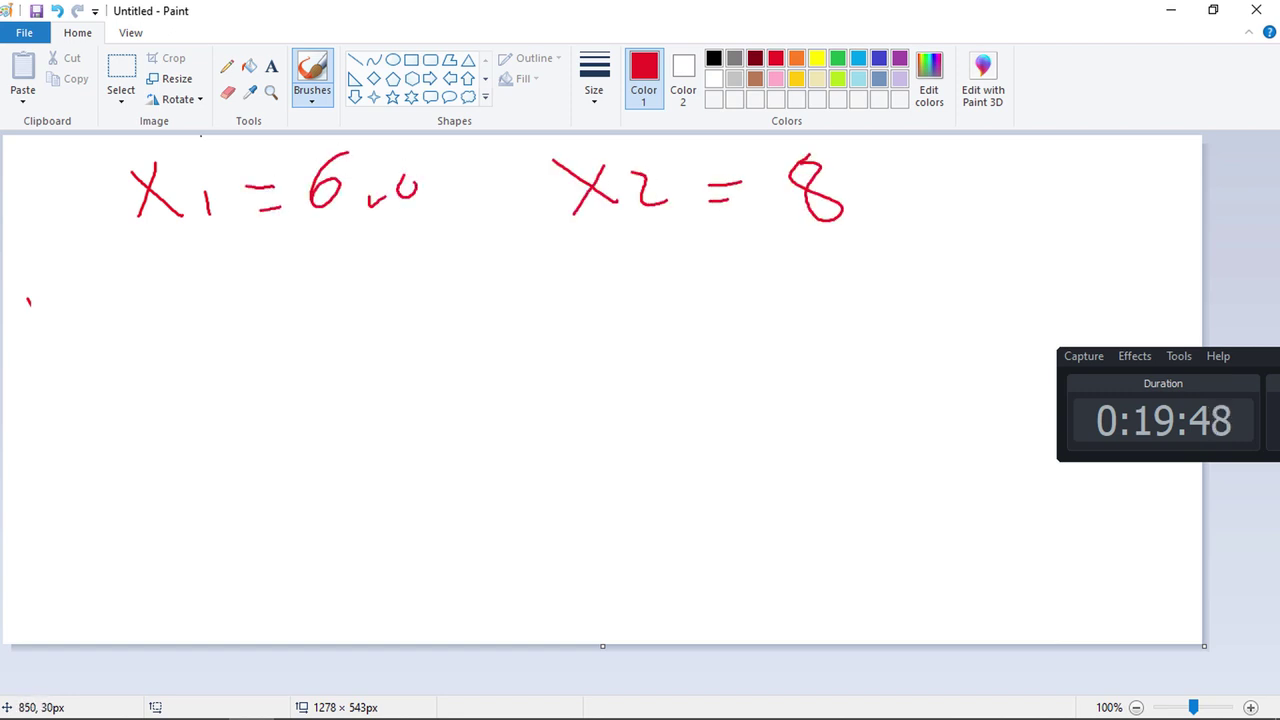
left_click(866, 200)
left_click_drag(906, 170, 925, 197)
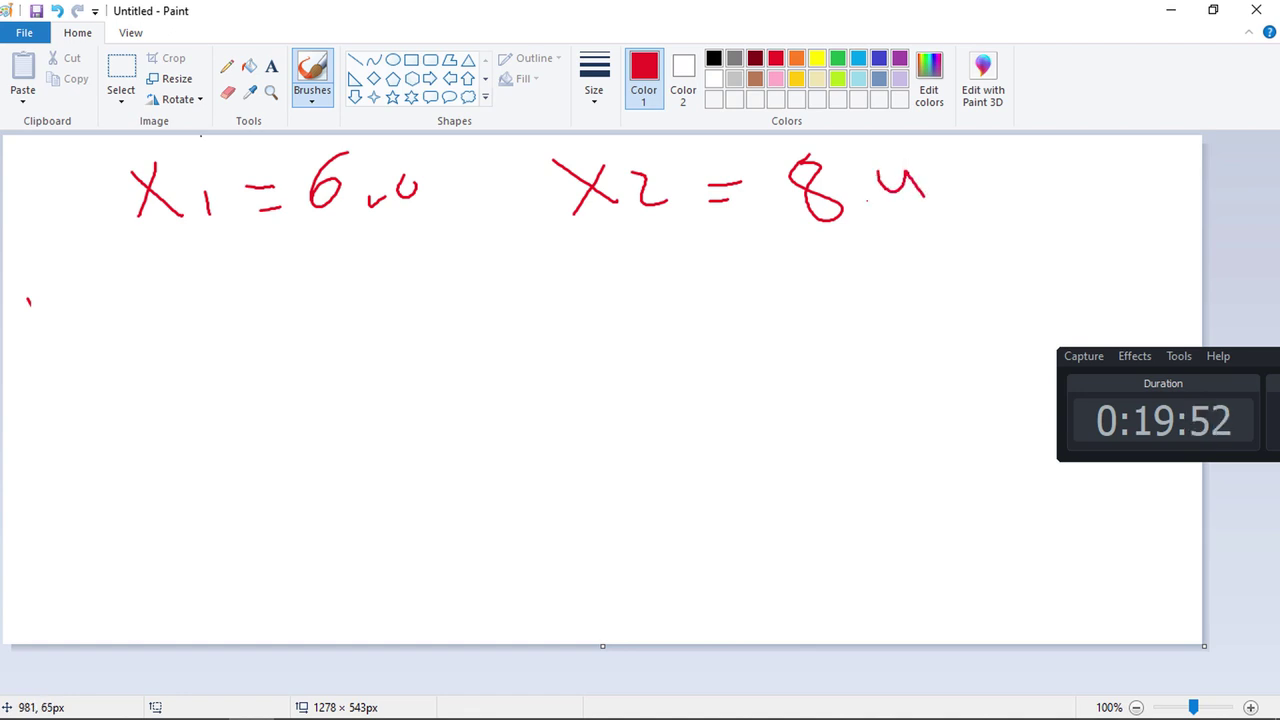
Handwrite the bar length formula L = 8.4 - 6.0 + 6.5/16 with a closing bracket beneath the coordinates
mouse_move(102, 251)
left_mouse_down()
mouse_move(104, 308)
mouse_move(163, 312)
mouse_move(244, 285)
left_mouse_up()
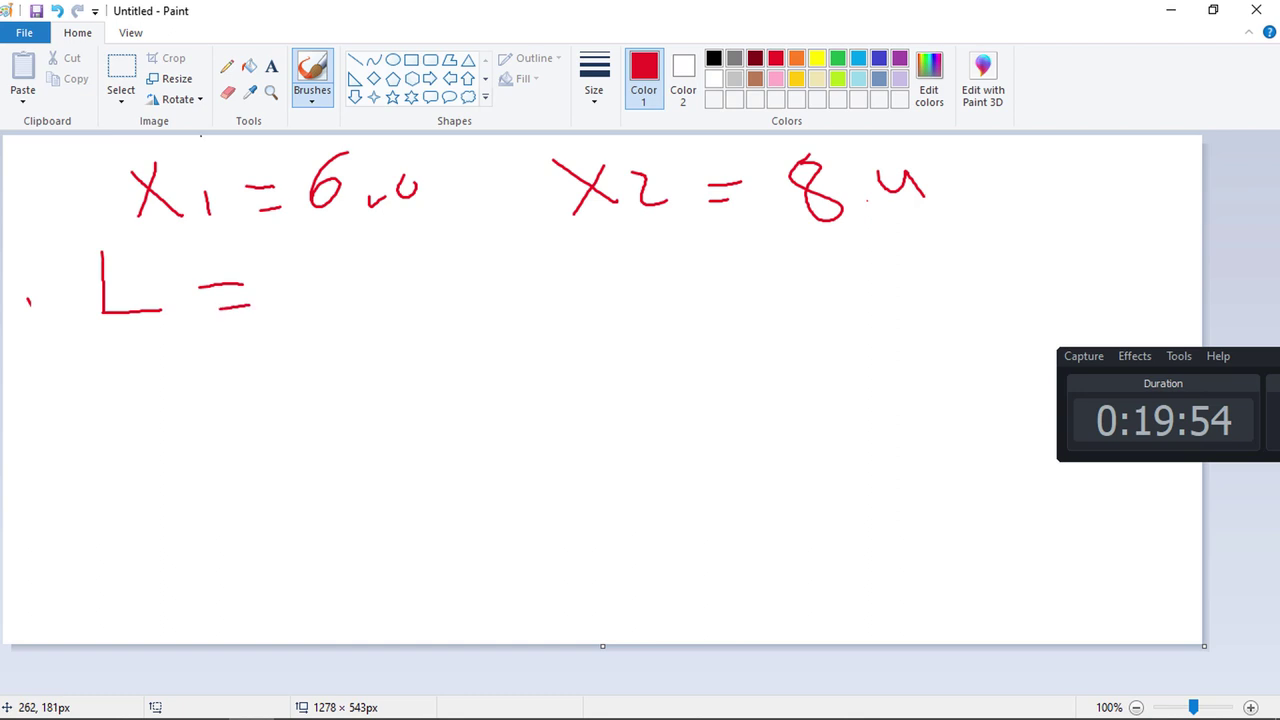
mouse_move(378, 250)
left_mouse_down()
mouse_move(356, 260)
mouse_move(405, 246)
mouse_move(398, 267)
left_mouse_up()
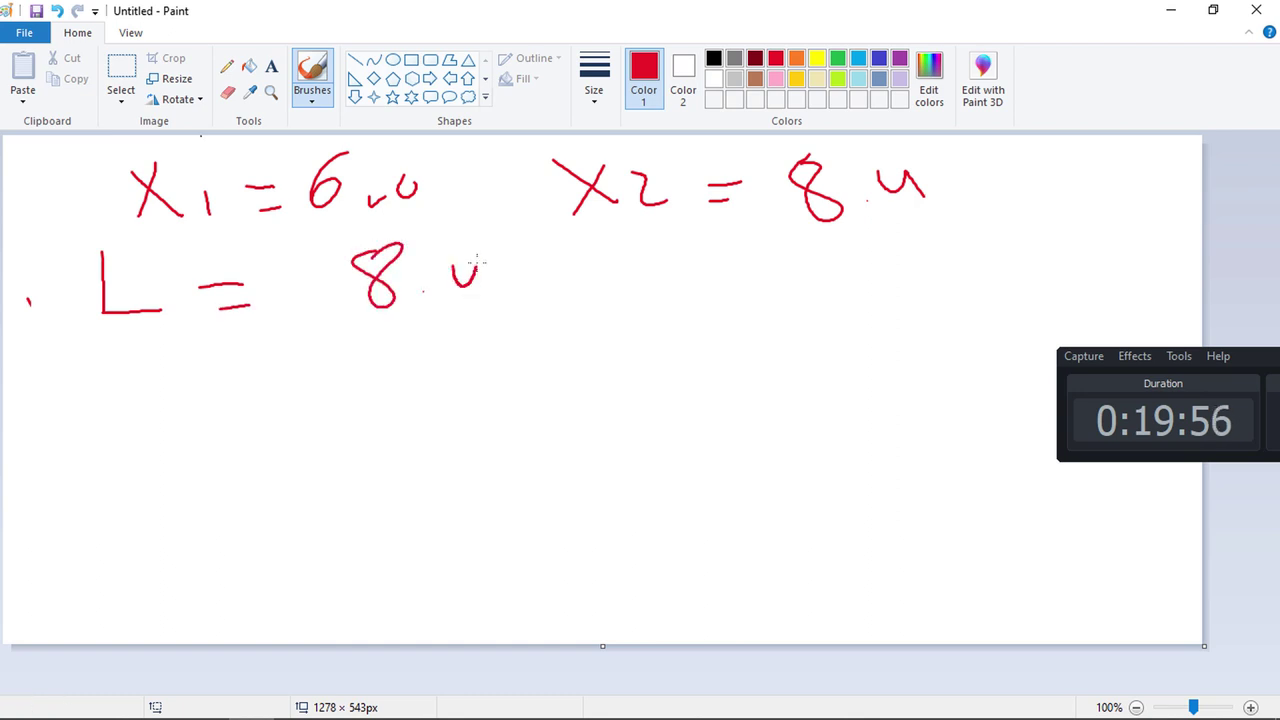
left_click_drag(476, 262, 497, 292)
mouse_move(620, 231)
left_mouse_down()
mouse_move(603, 270)
mouse_move(676, 267)
left_mouse_up()
left_click_drag(759, 265, 758, 306)
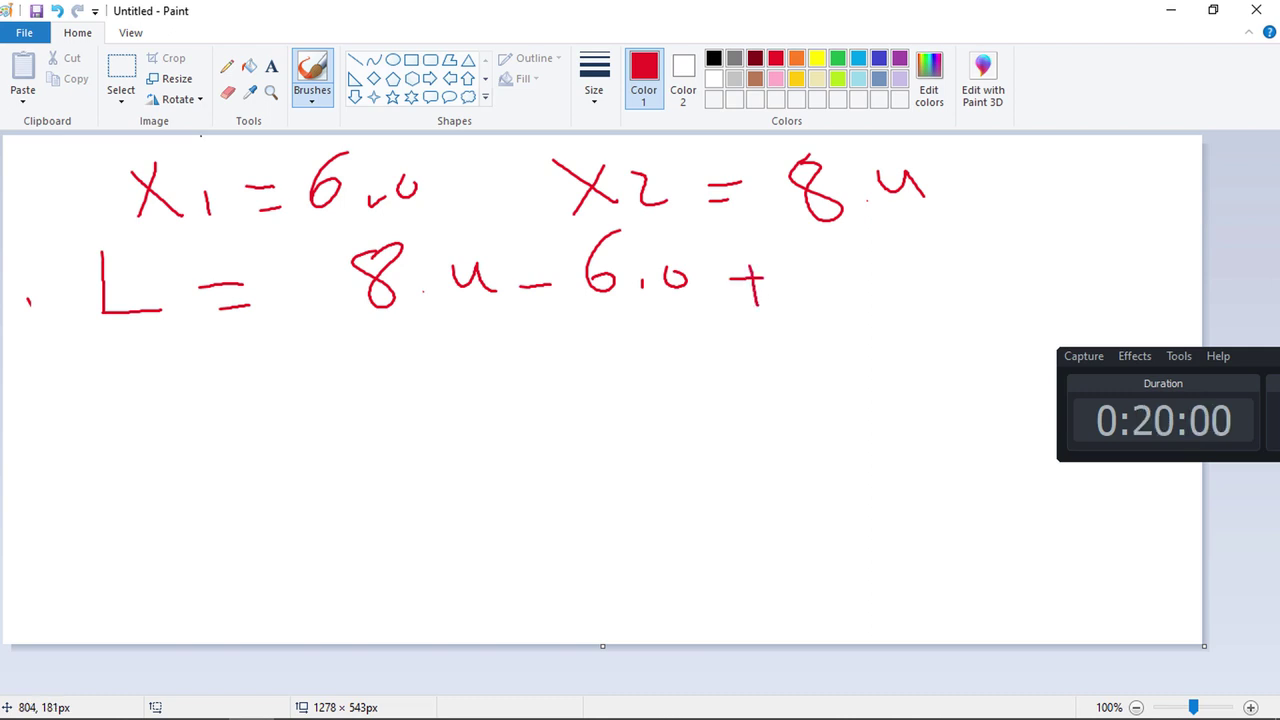
left_click_drag(846, 245, 812, 276)
left_click(870, 288)
left_click_drag(897, 254, 900, 292)
mouse_move(897, 247)
left_mouse_down()
mouse_move(925, 244)
mouse_move(944, 313)
left_mouse_up()
left_click_drag(997, 235, 985, 295)
mouse_move(1036, 230)
left_mouse_down()
mouse_move(1032, 281)
mouse_move(1054, 215)
mouse_move(1076, 292)
mouse_move(1018, 308)
left_mouse_up()
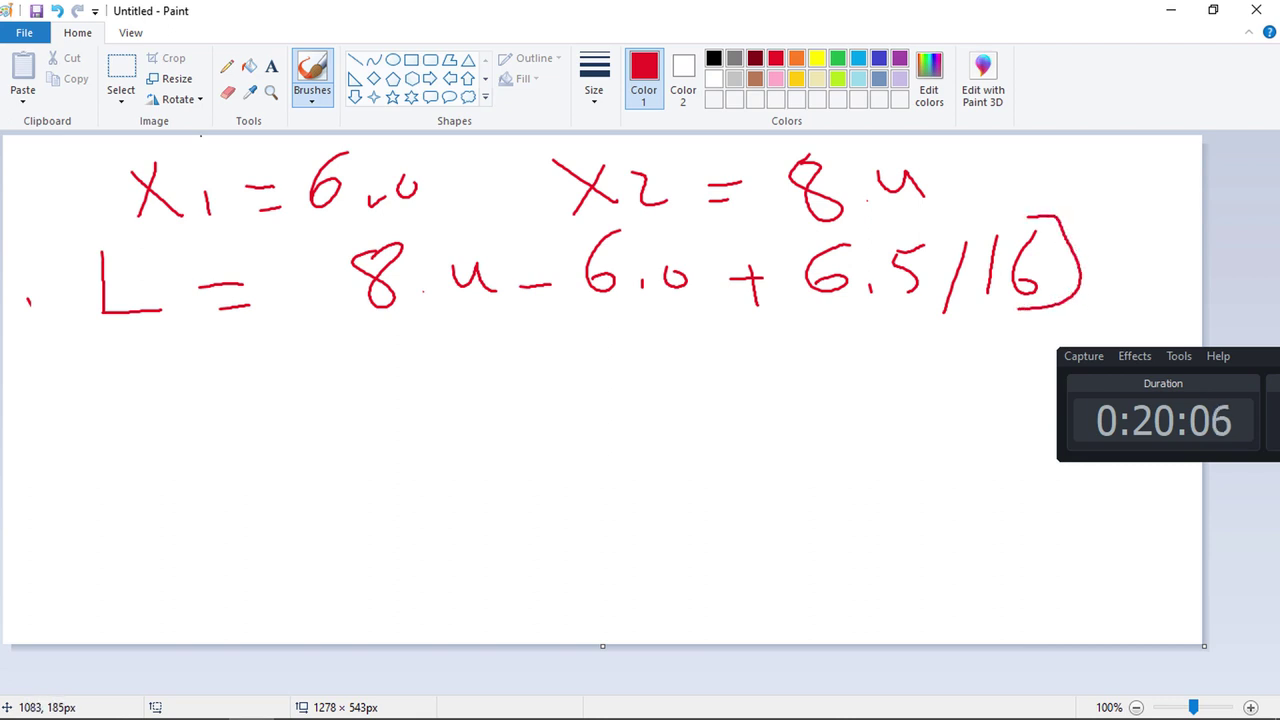
Complete the handwritten length formula with an opening bracket, a x 2 factor and a clearer decimal mark in 8.4, and start a result line below
mouse_move(344, 231)
left_mouse_down()
mouse_move(332, 335)
mouse_move(352, 334)
left_mouse_up()
mouse_move(1124, 210)
left_mouse_down()
mouse_move(1102, 276)
mouse_move(1170, 273)
left_mouse_up()
left_click_drag(220, 400, 282, 398)
left_click_drag(226, 436, 260, 435)
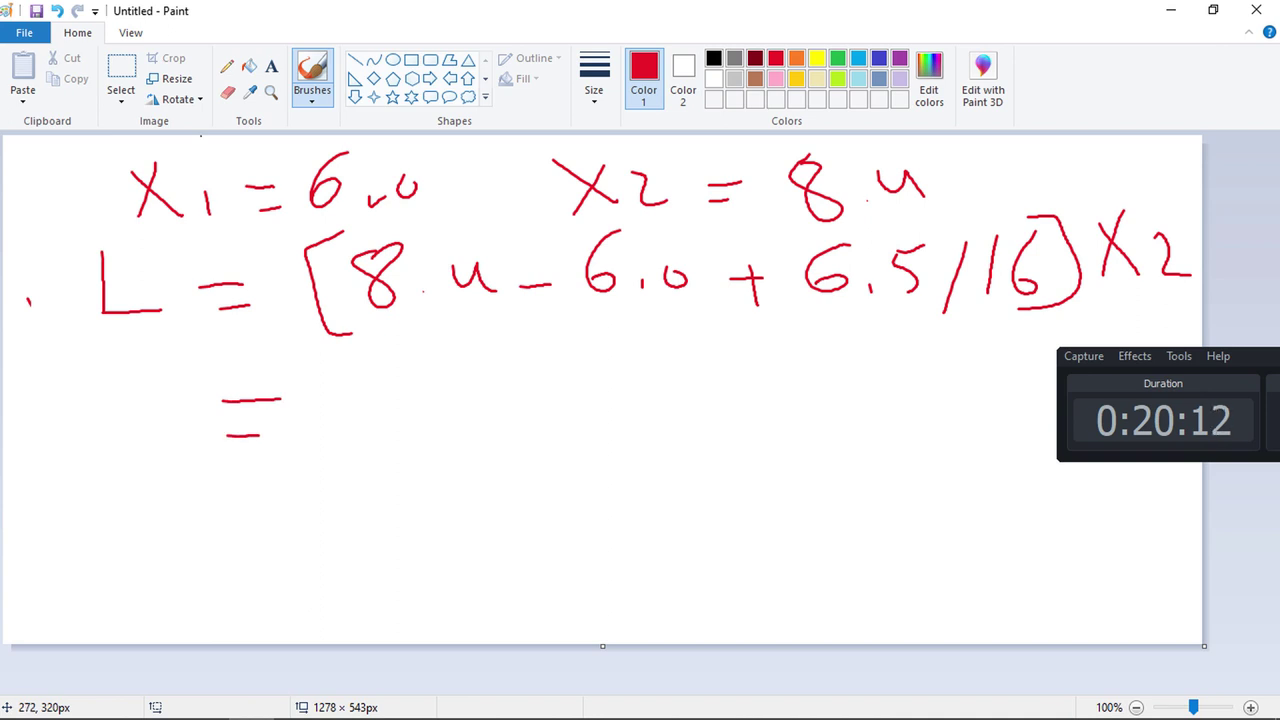
left_click_drag(431, 289, 433, 302)
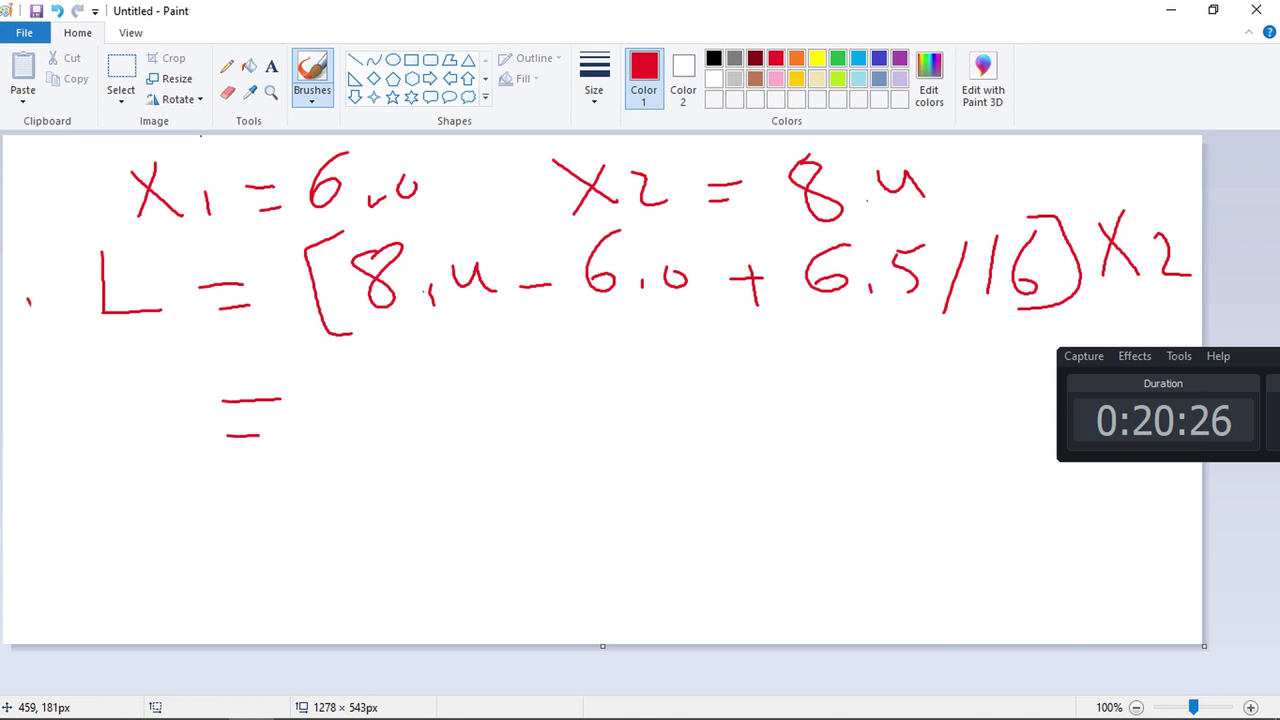
Handwrite the result 5.88 ≈ 6.0 after the equals sign beneath the bar length formula
mouse_move(352, 374)
left_mouse_down()
mouse_move(363, 445)
mouse_move(402, 372)
left_mouse_up()
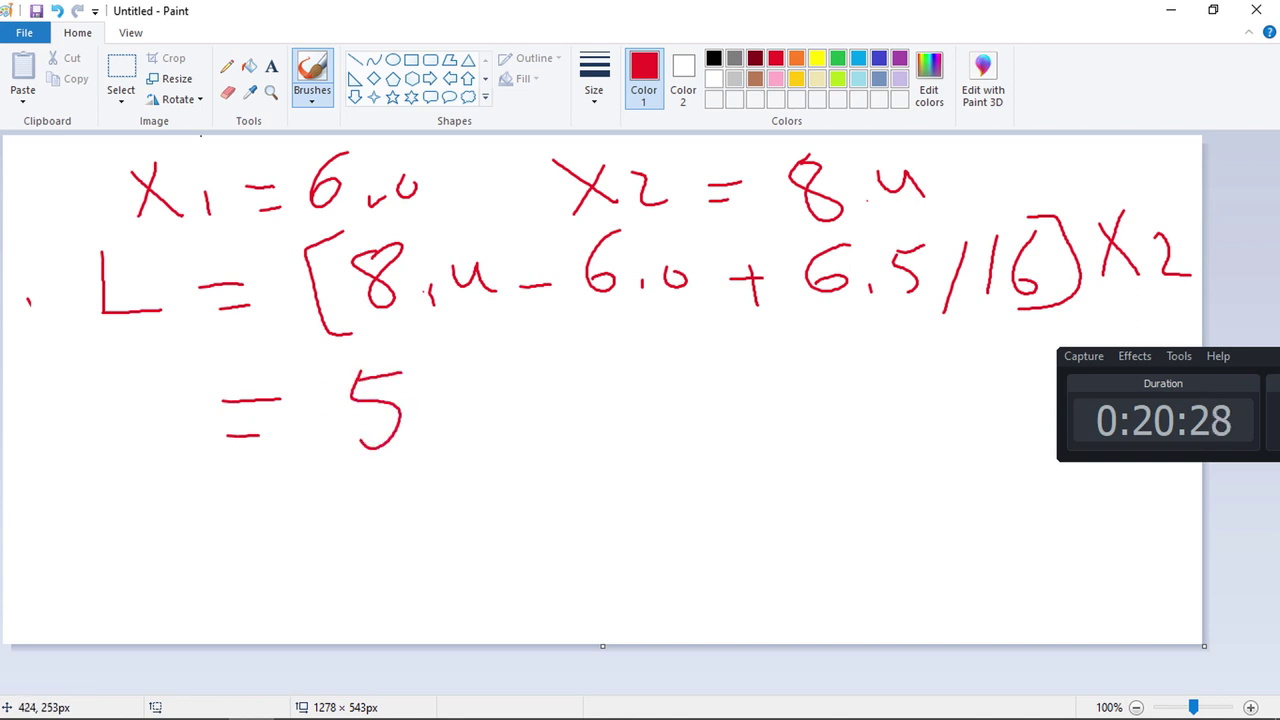
mouse_move(516, 362)
left_mouse_down()
mouse_move(496, 362)
mouse_move(518, 358)
left_mouse_up()
mouse_move(590, 360)
left_mouse_down()
mouse_move(568, 430)
mouse_move(590, 356)
left_mouse_up()
left_click_drag(625, 396, 700, 386)
left_click_drag(646, 438, 714, 436)
left_click_drag(795, 354, 762, 414)
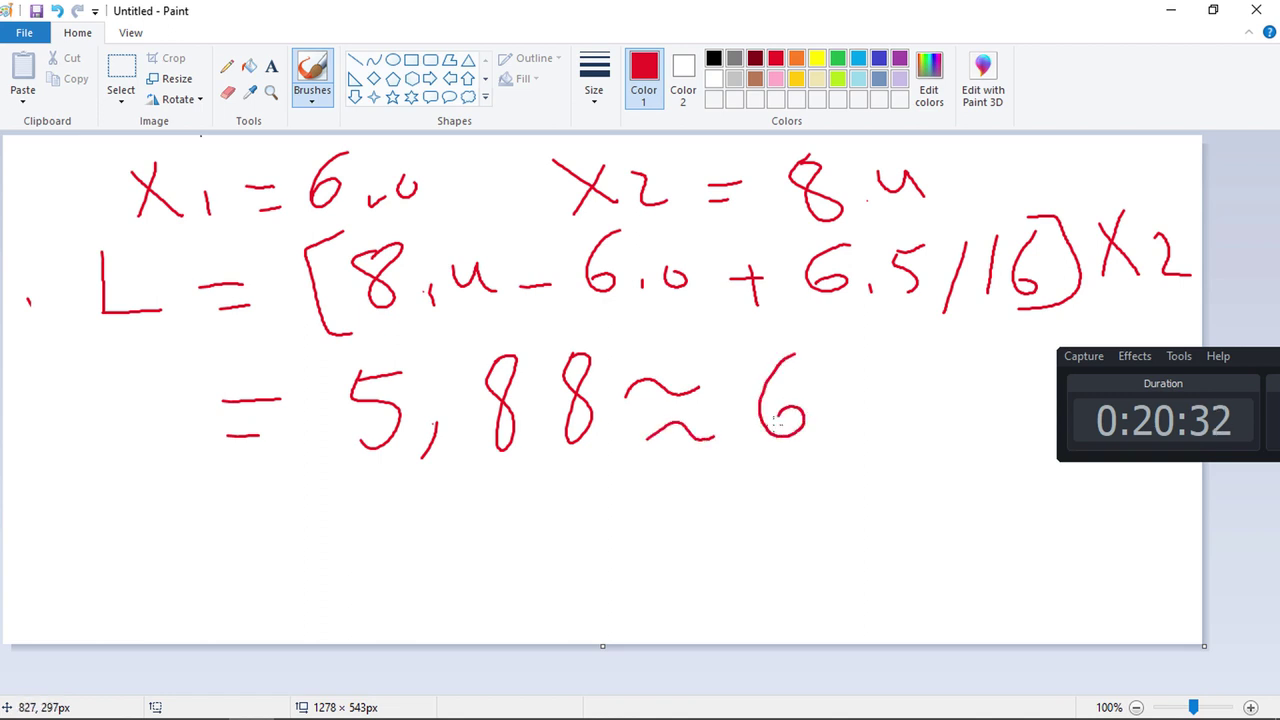
left_click(828, 418)
left_click_drag(880, 374, 876, 378)
left_click(837, 420)
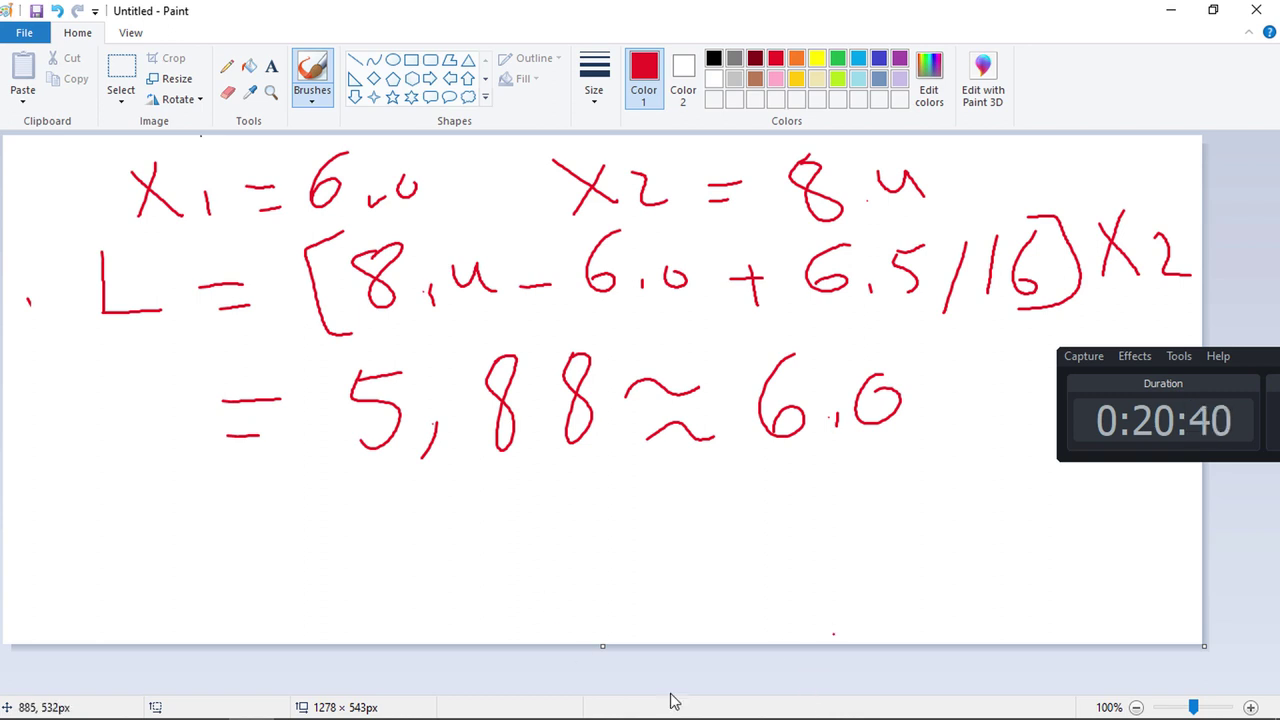
Switch to BEAMD and start a new beam with span lengths 6 7 6 m and a typical support width of 50 cm
mouse_move(671, 715)
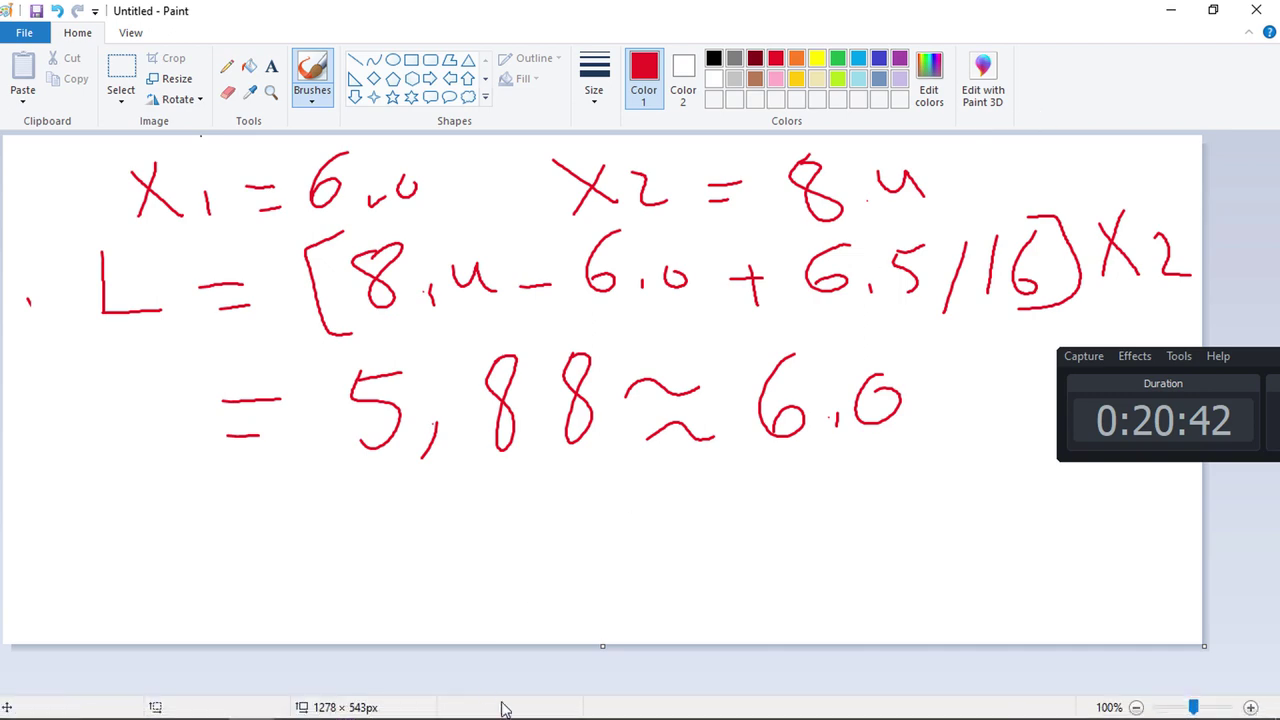
left_click(403, 708)
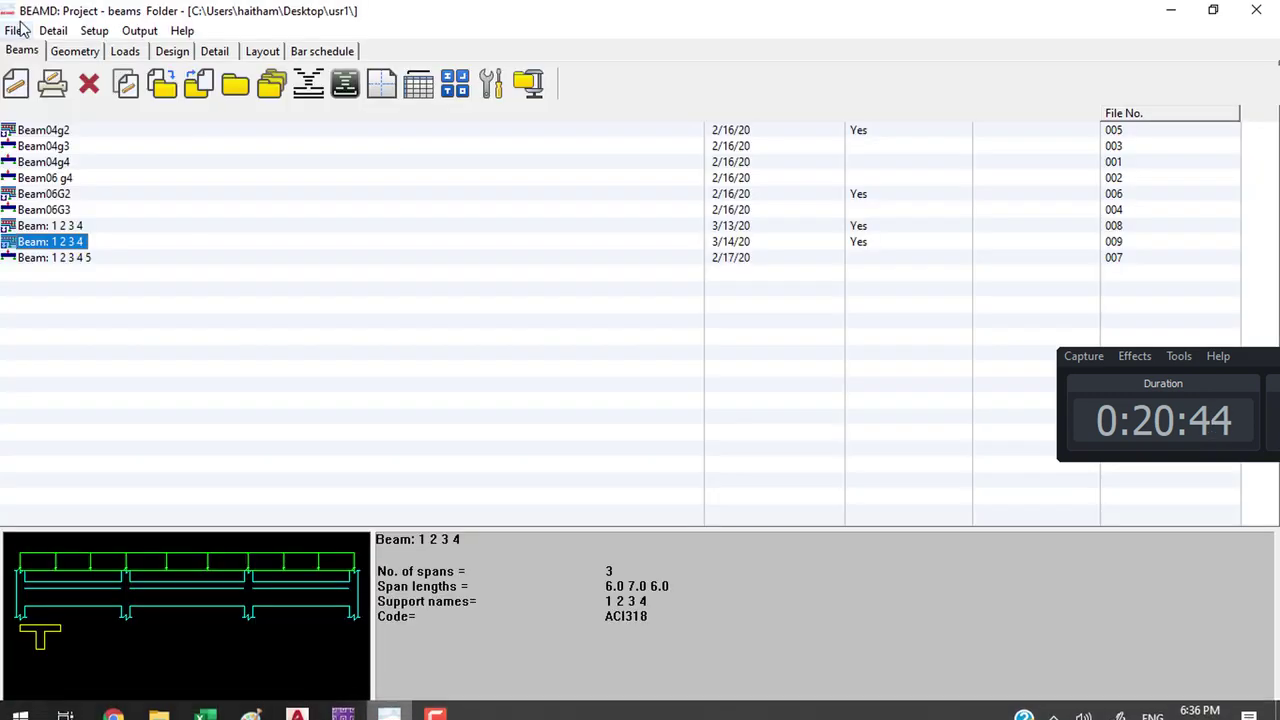
left_click(15, 87)
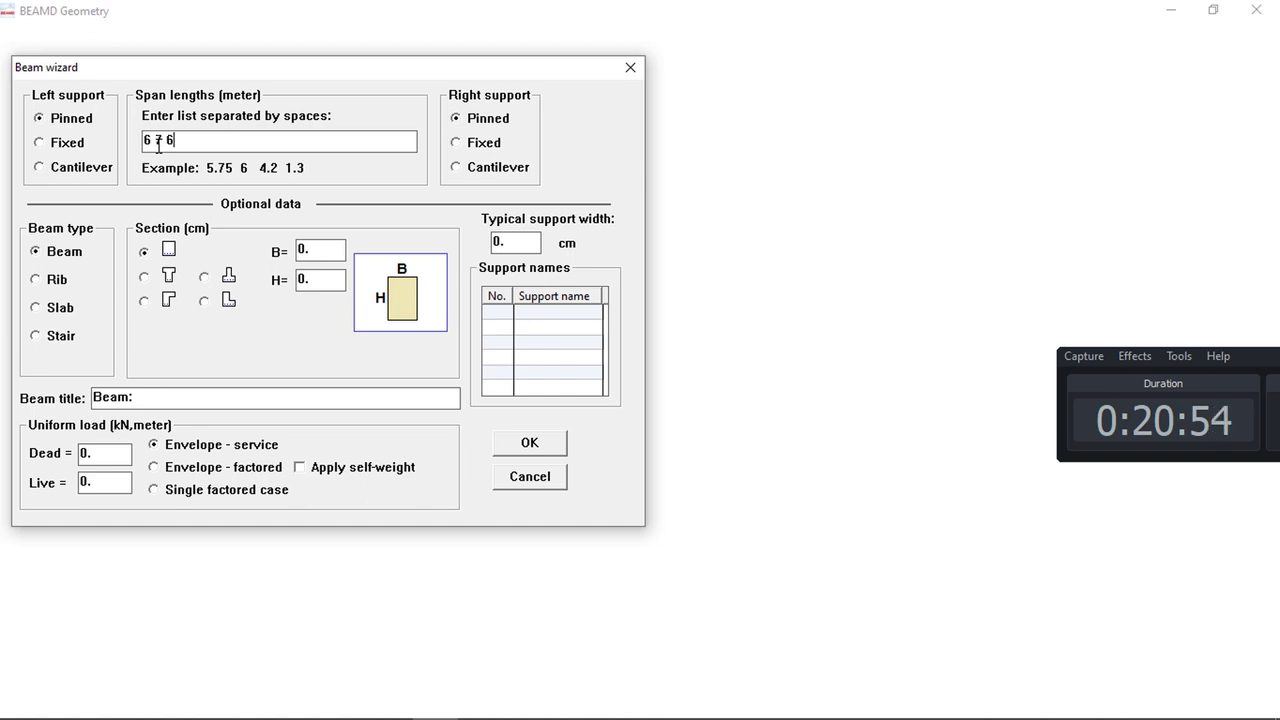
double_click(515, 248)
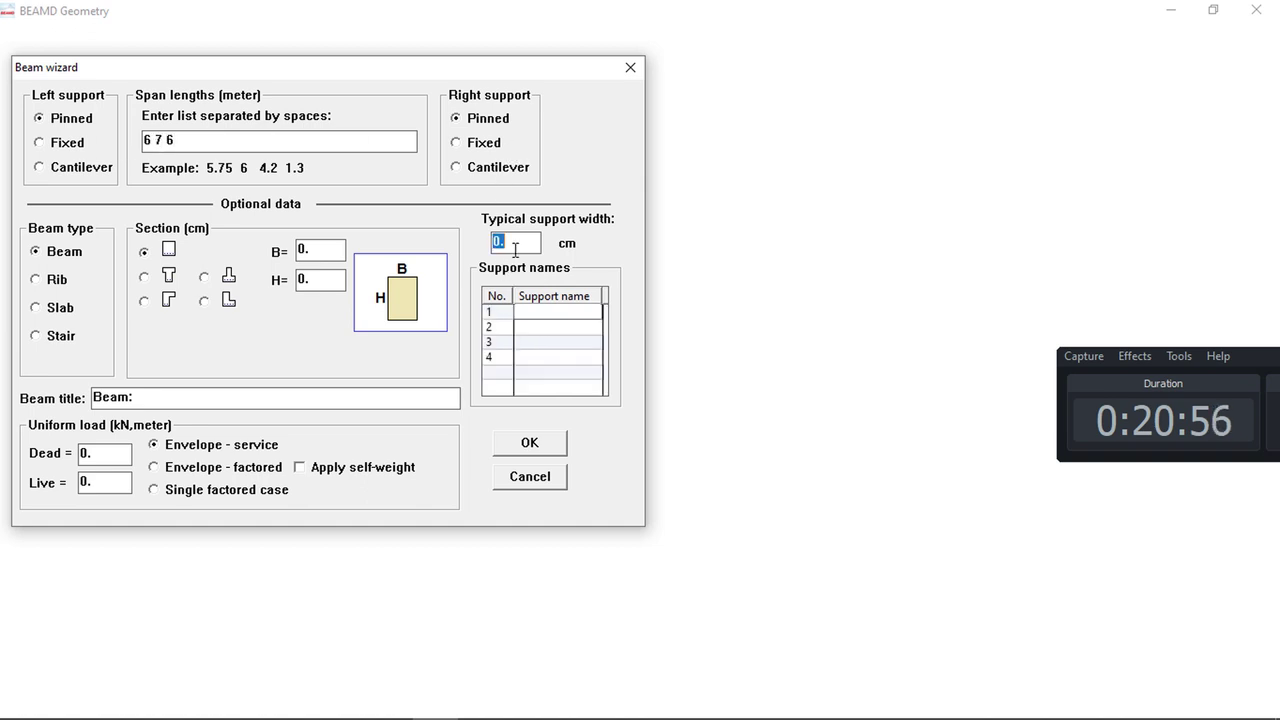
type("50")
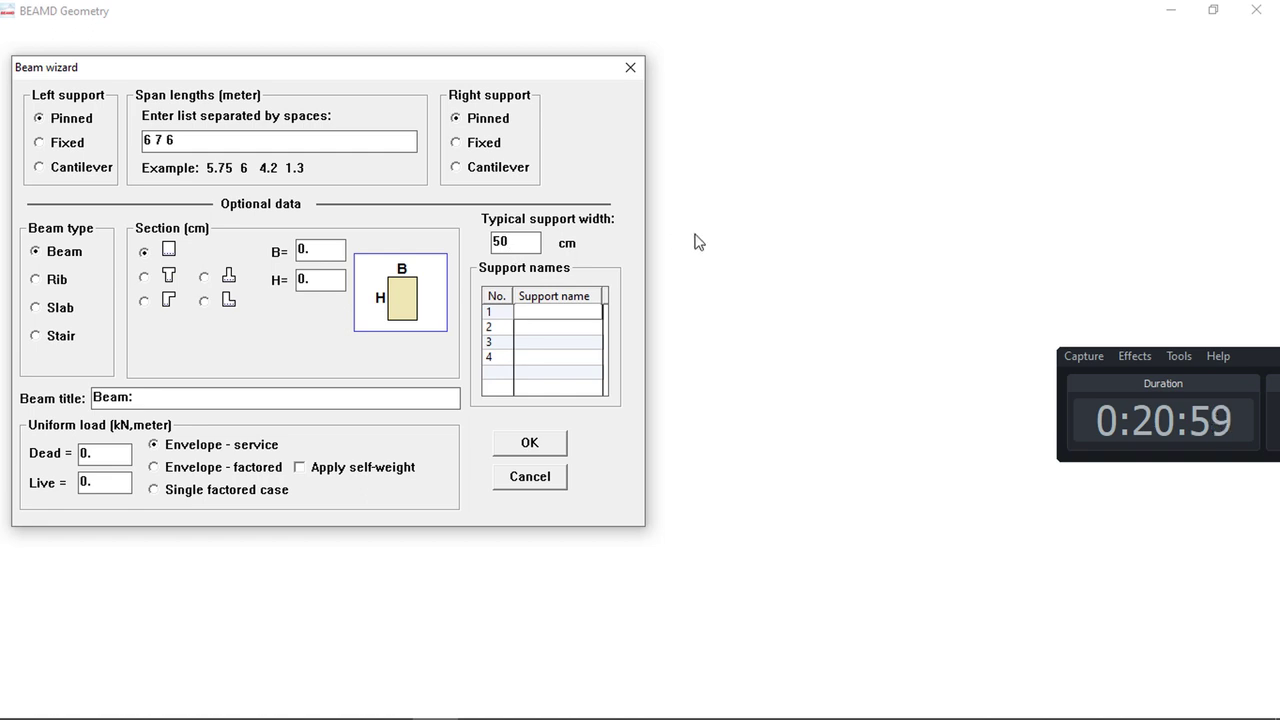
Choose the T-section with the flange on top and set B = 12, H = 32, Bf = 52 and Tf = 8 cm
left_click(145, 276)
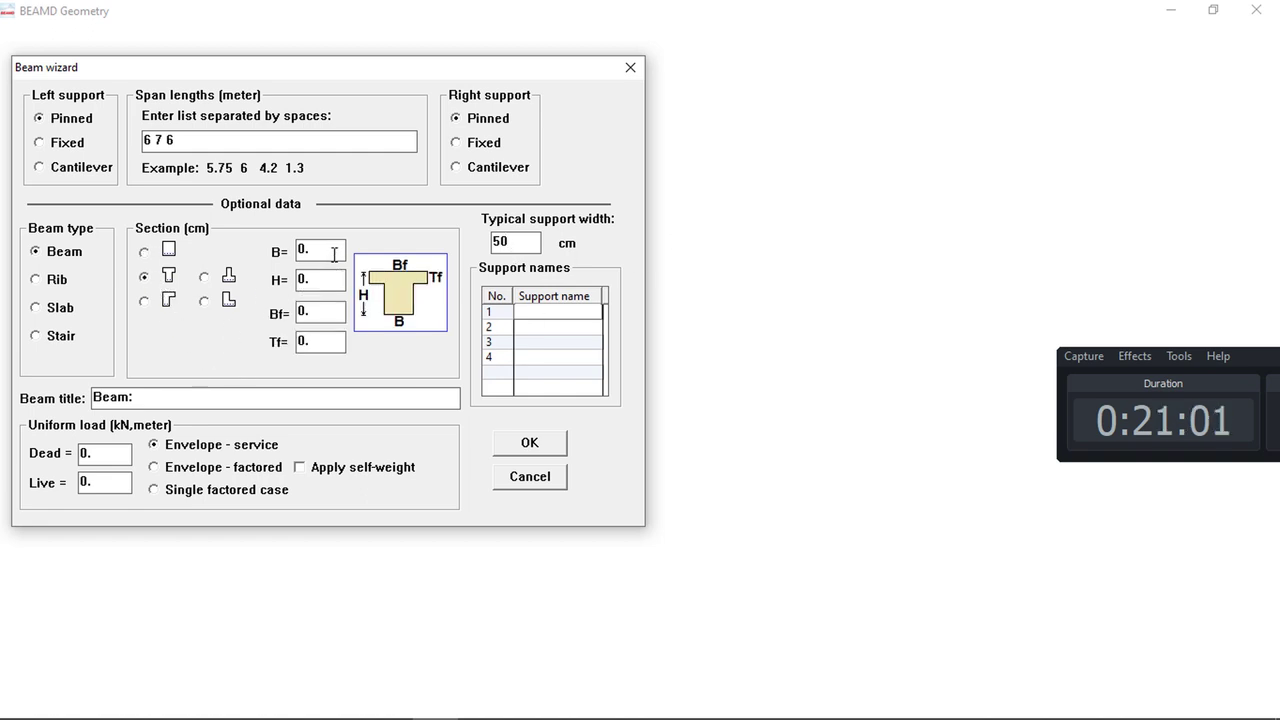
type("12")
key("Tab")
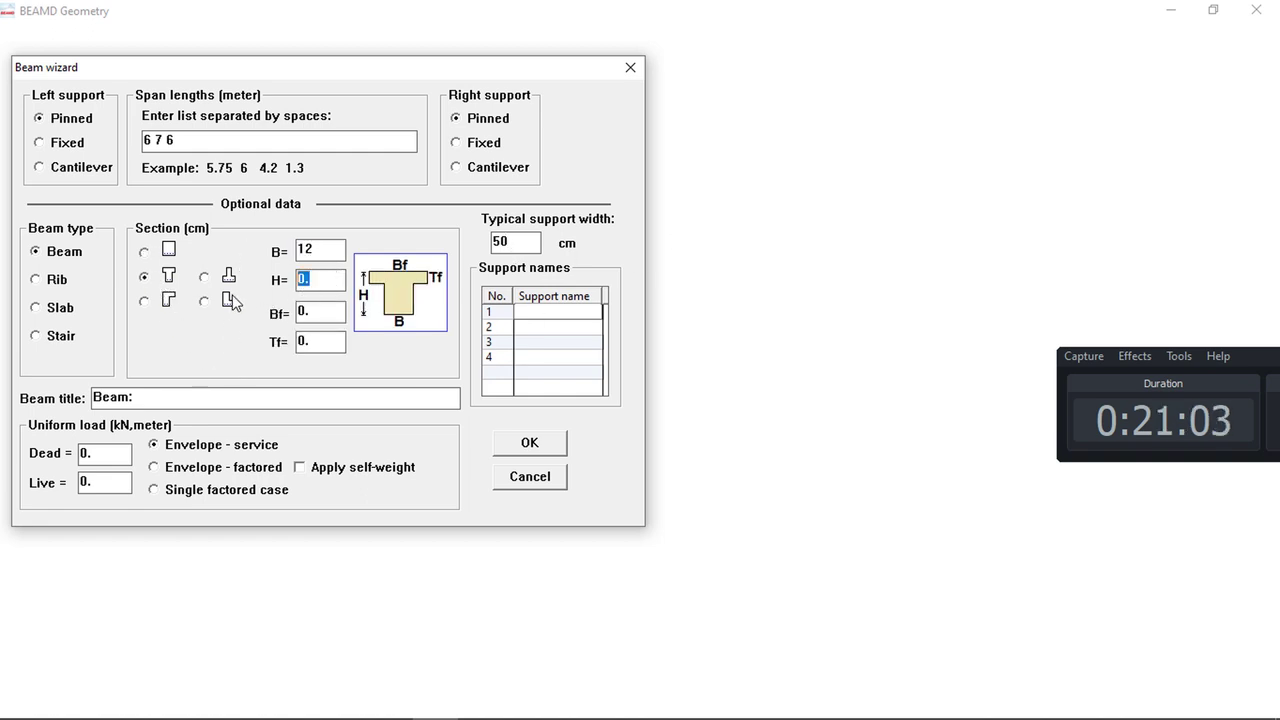
type("32")
key("Tab")
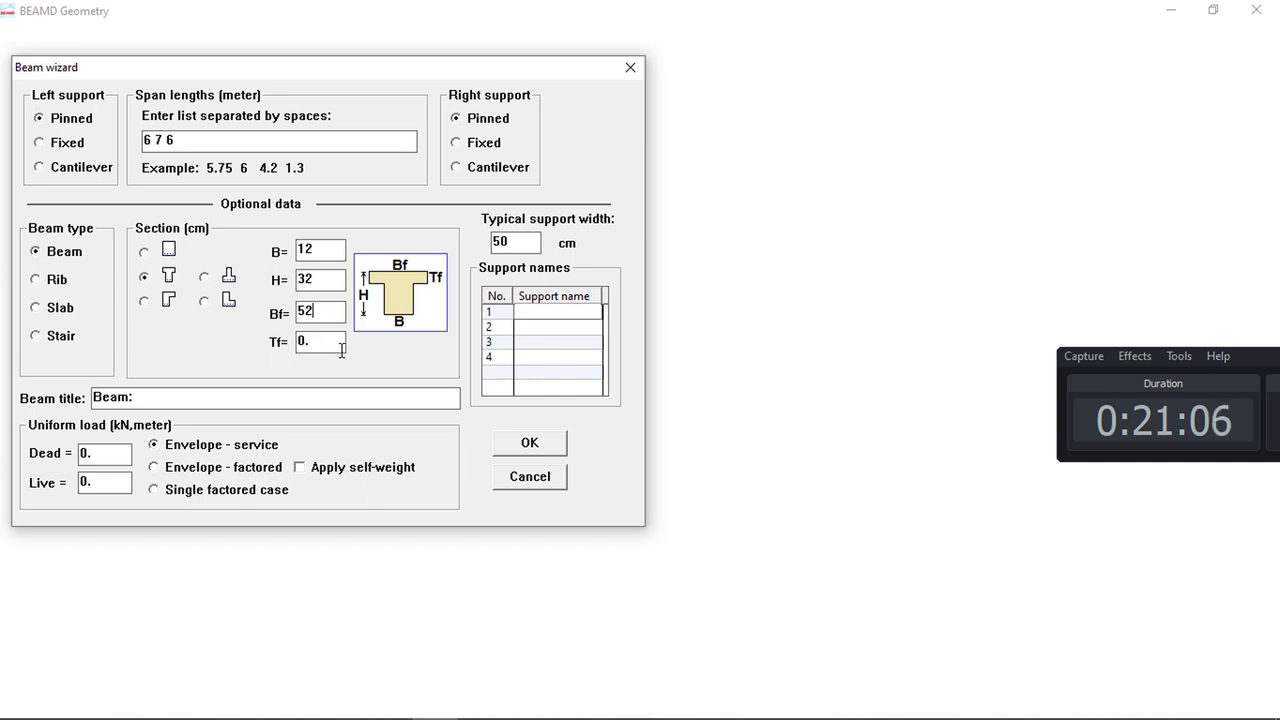
key("Tab")
type("8")
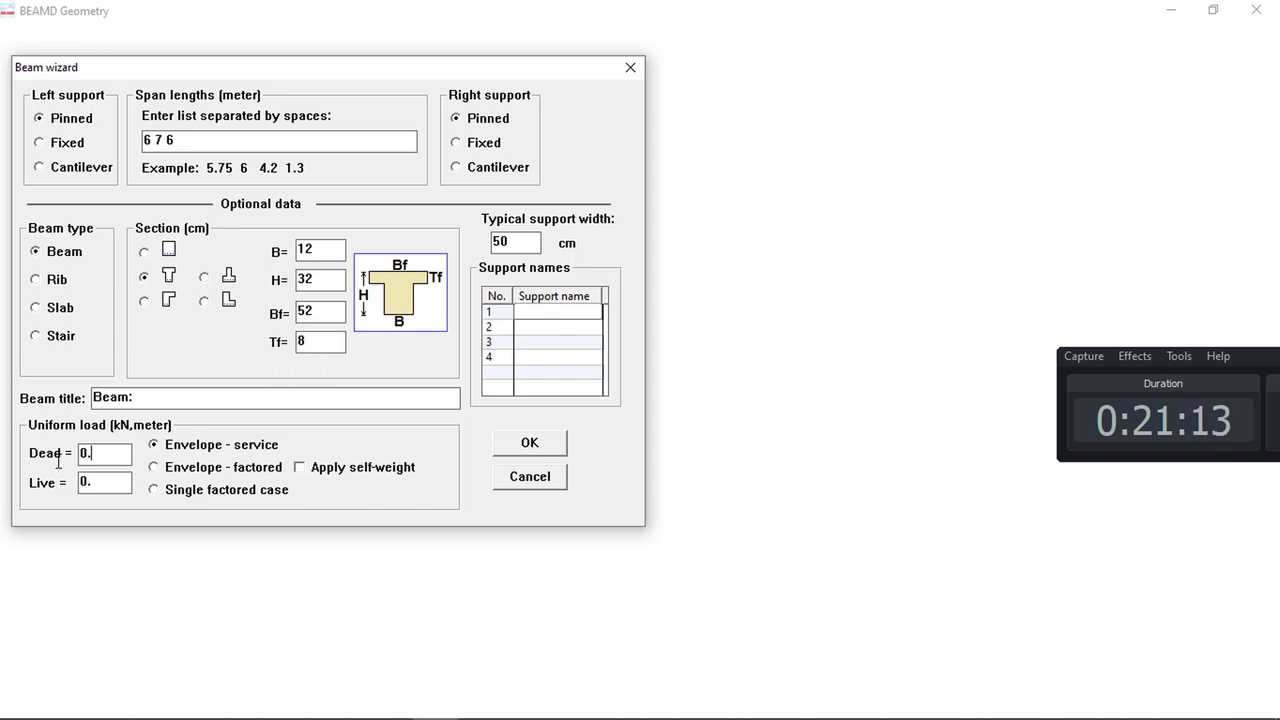
Set the uniform loads to 4.5 dead and 1.3 live, and create the beam
key("Tab")
type("4")
key("Tab")
type("1.")
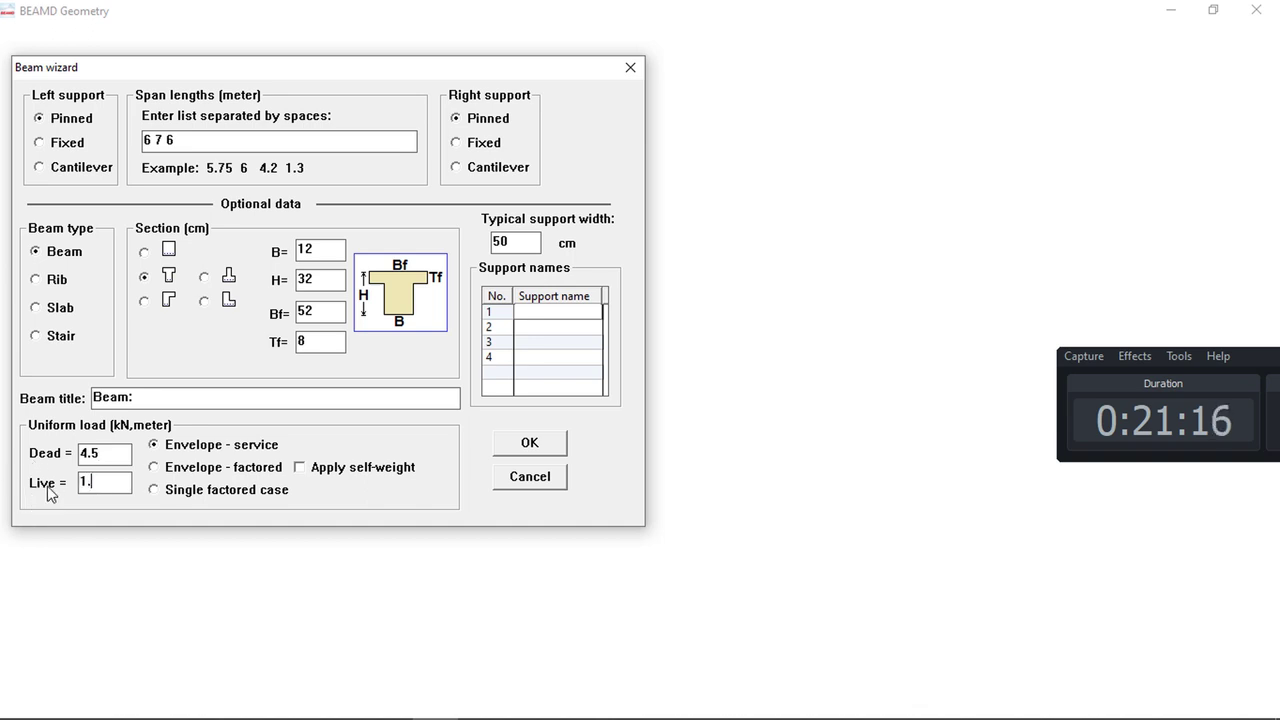
type("3")
left_click(528, 446)
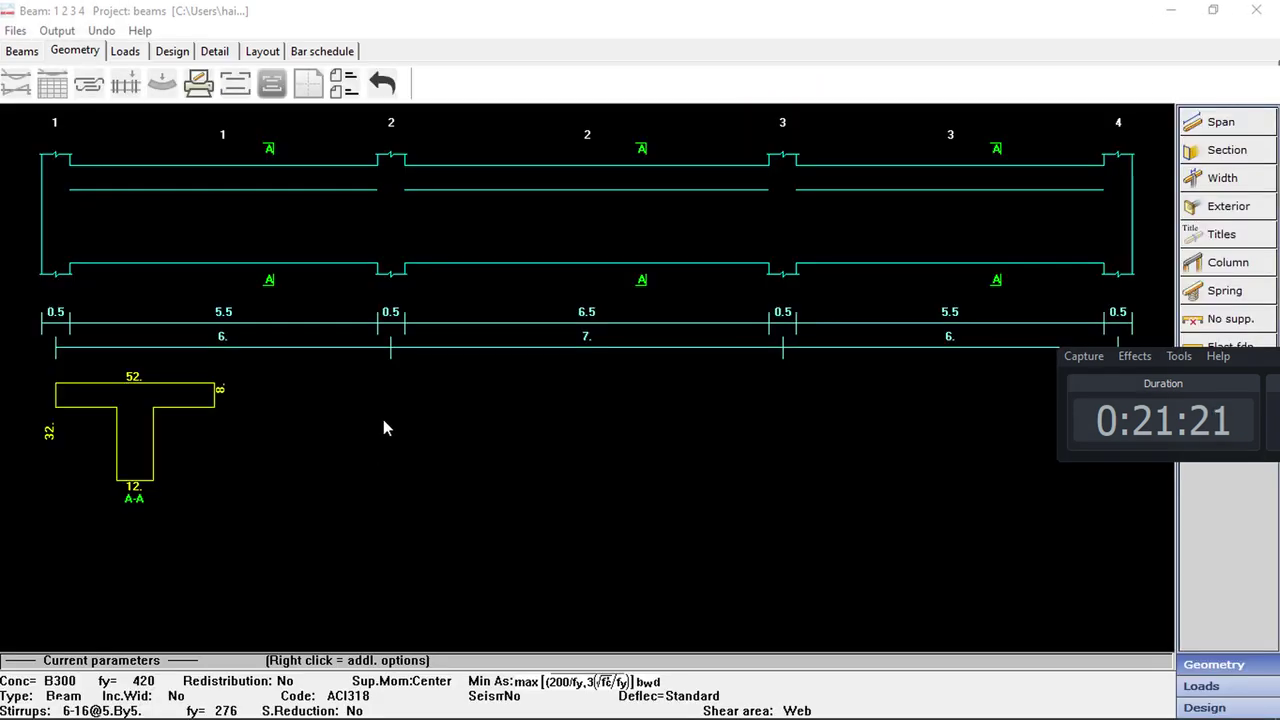
Proceed through design to detailing of the new beam and set it to be detailed as a Rib
left_click(172, 52)
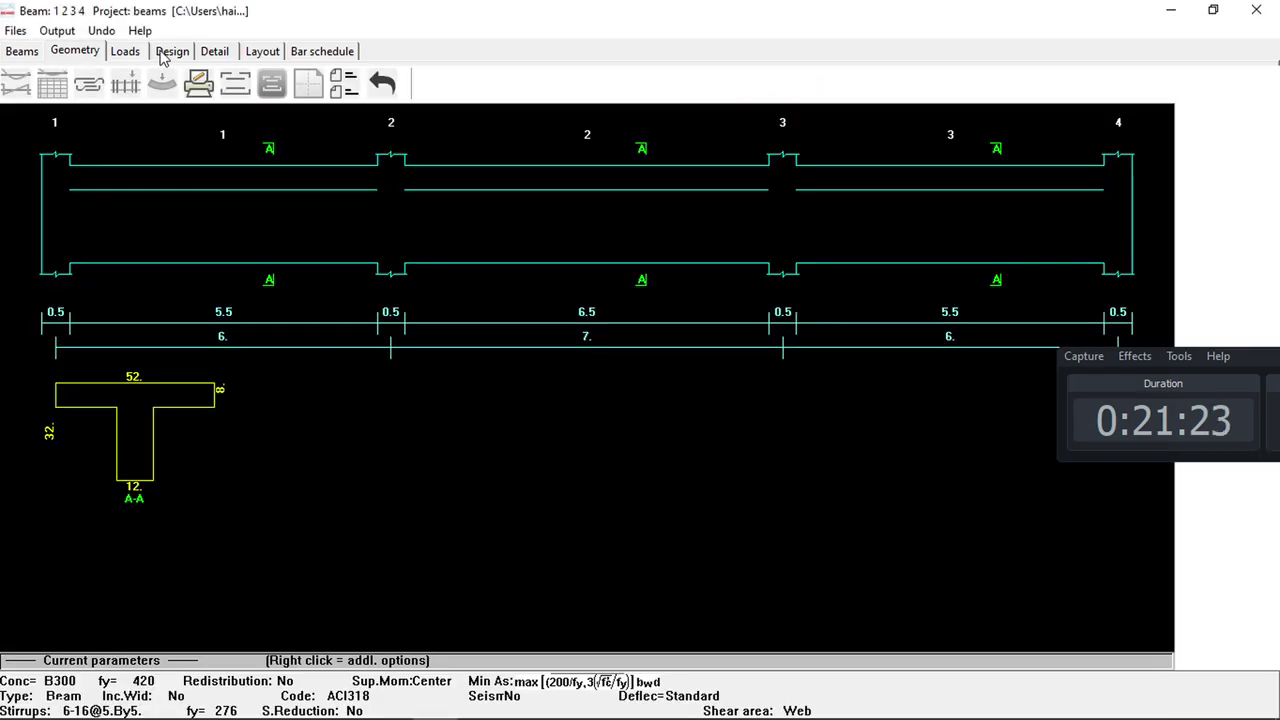
left_click(214, 51)
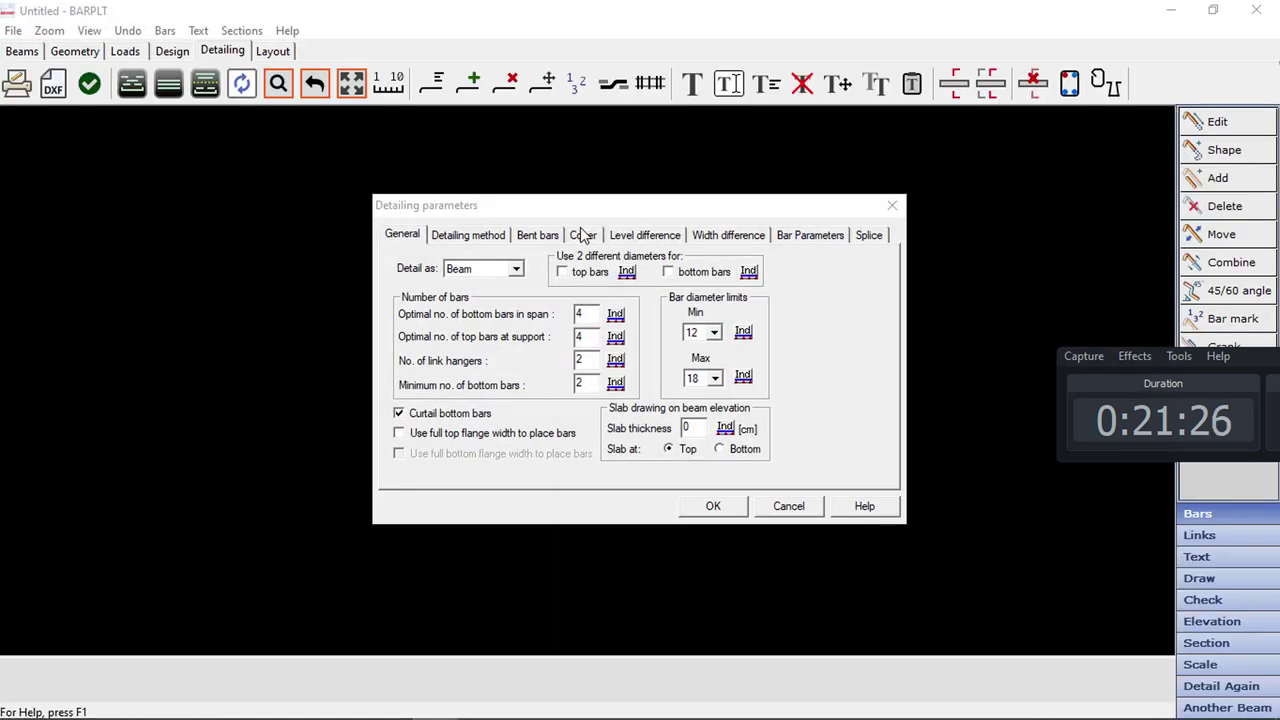
left_click(517, 270)
left_click(470, 298)
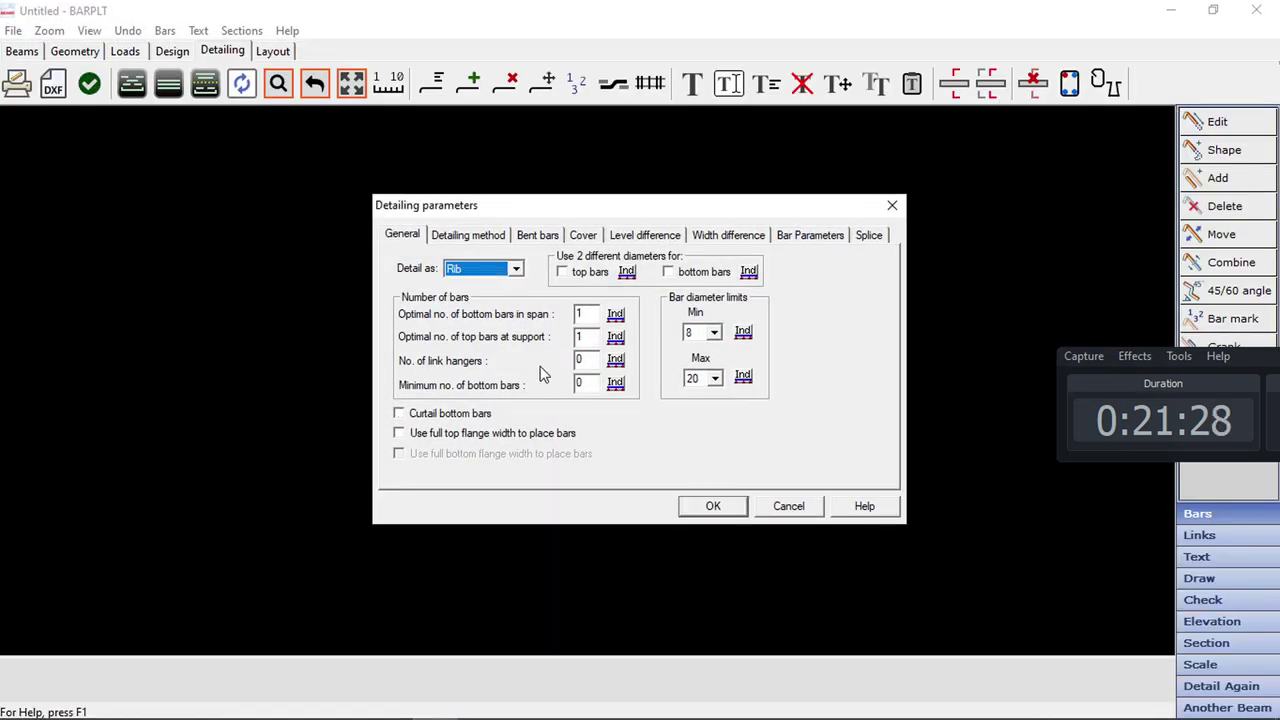
Set the bottom bars in span, top bars at support, link hangers and minimum bottom bars to 2 each, and generate the rib's detailing drawing
double_click(583, 313)
type("2")
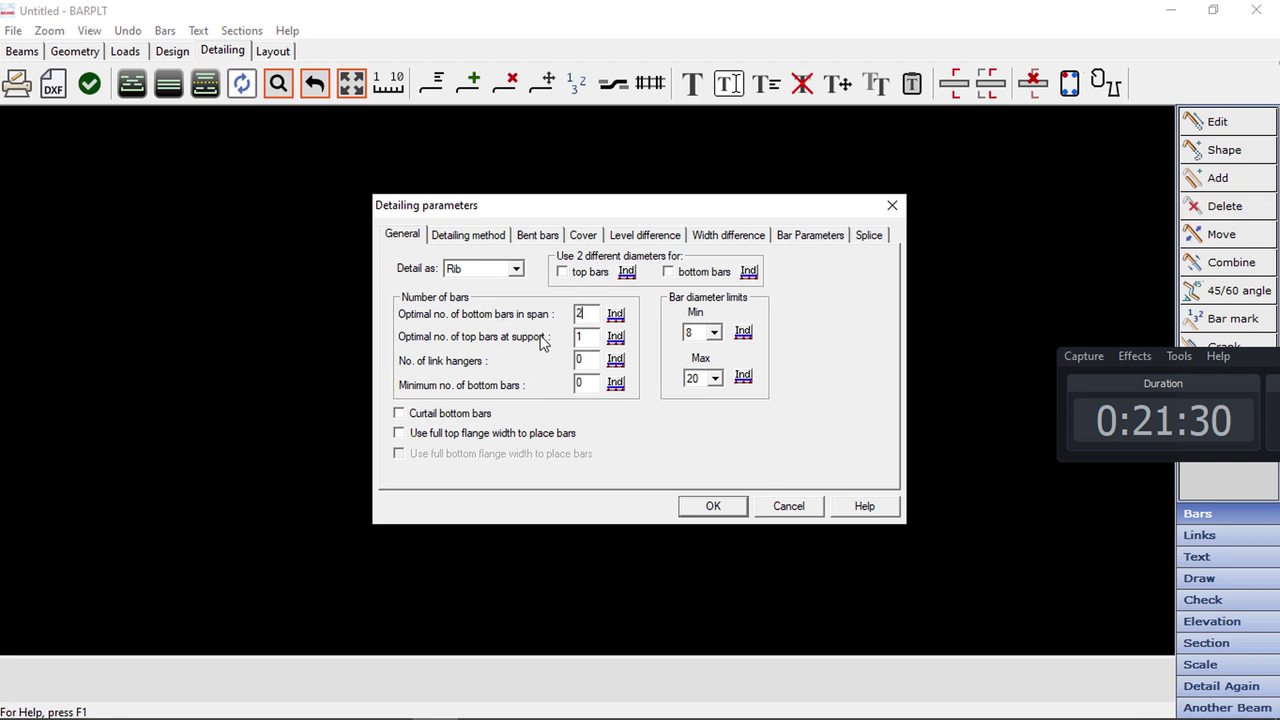
double_click(582, 337)
type("2")
double_click(582, 359)
type("2")
double_click(580, 383)
type("2")
left_click(710, 507)
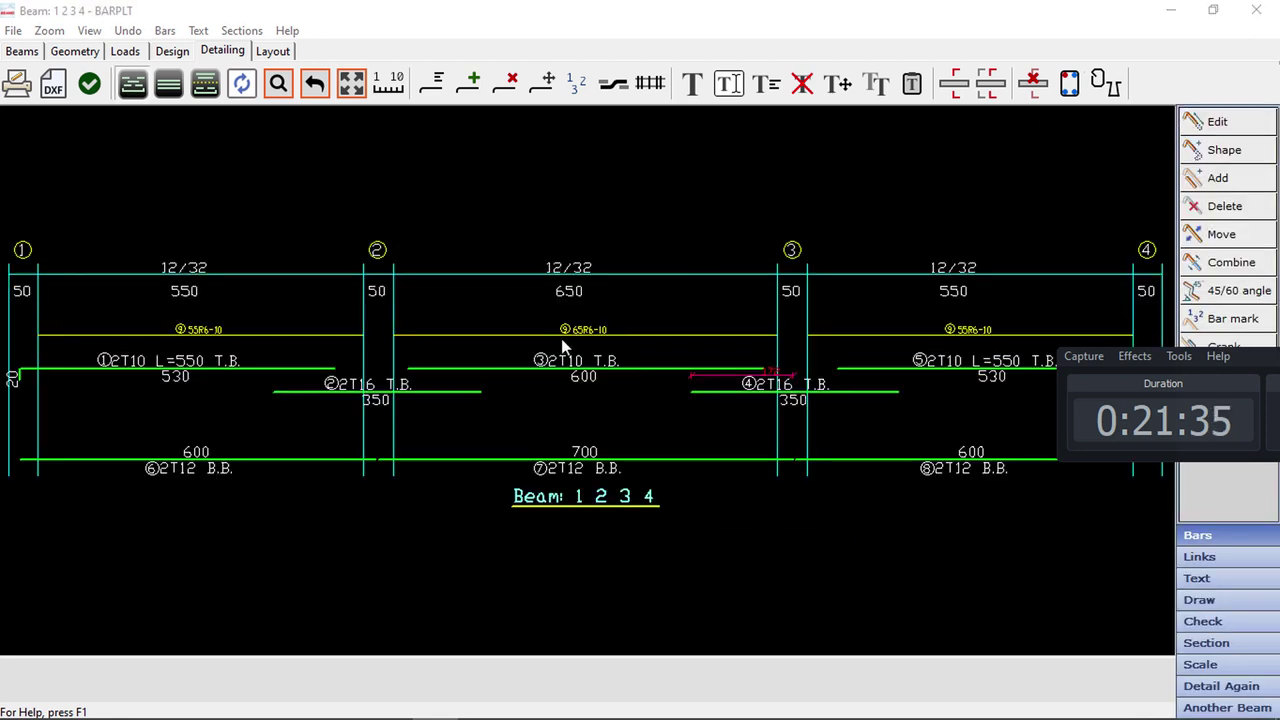
middle_click_drag(866, 437, 608, 371)
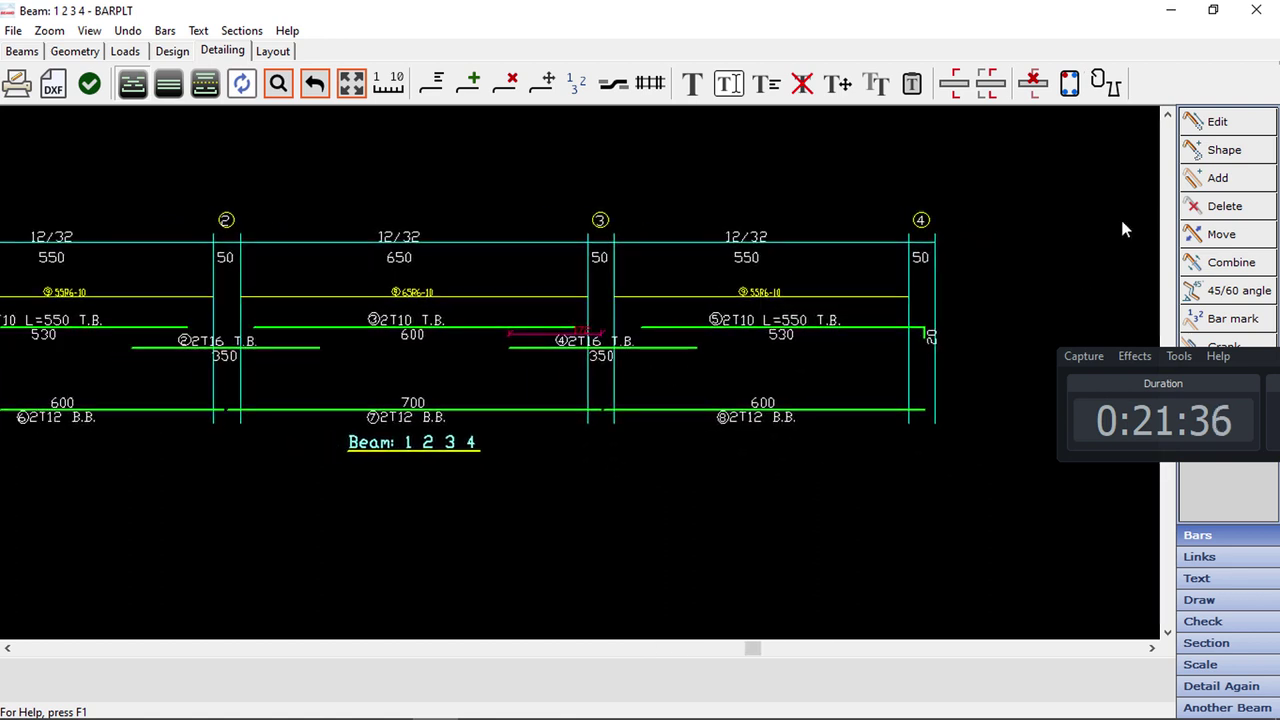
Set the segment length of the 2T16 top bars over supports 3 and 2 to 600 each, changing both sides symmetrically
left_click(1216, 122)
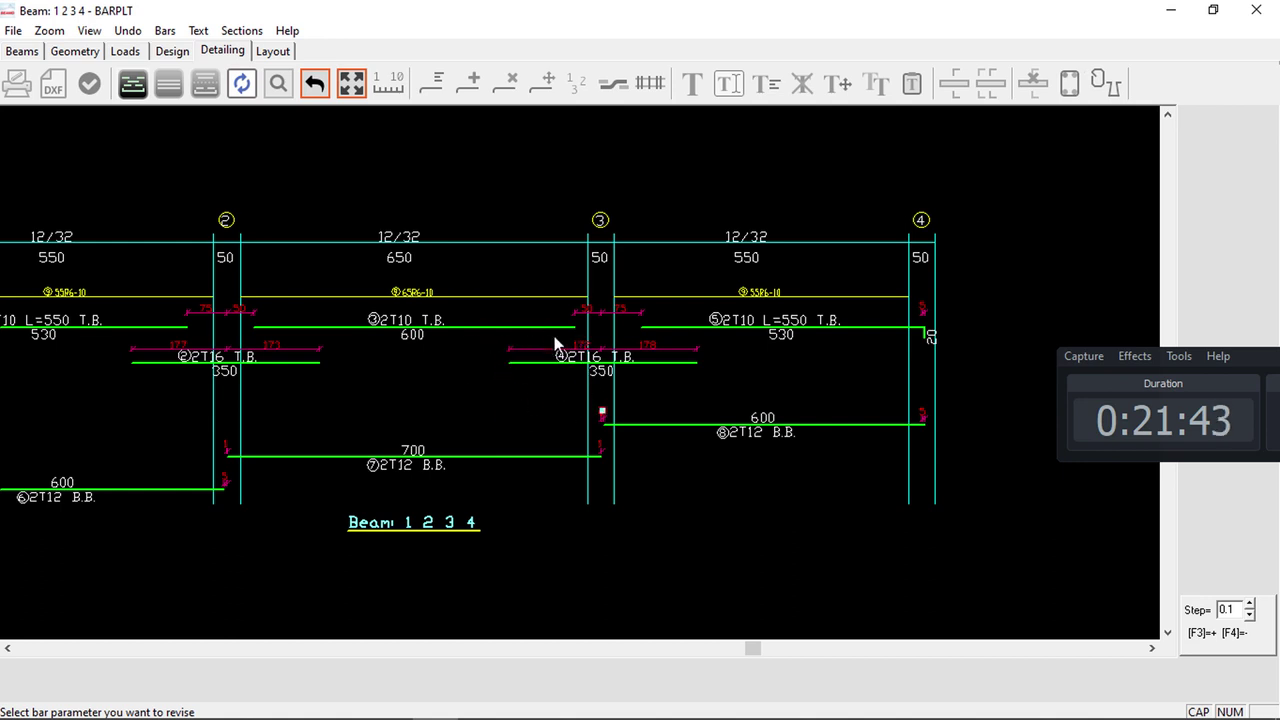
left_click(604, 376)
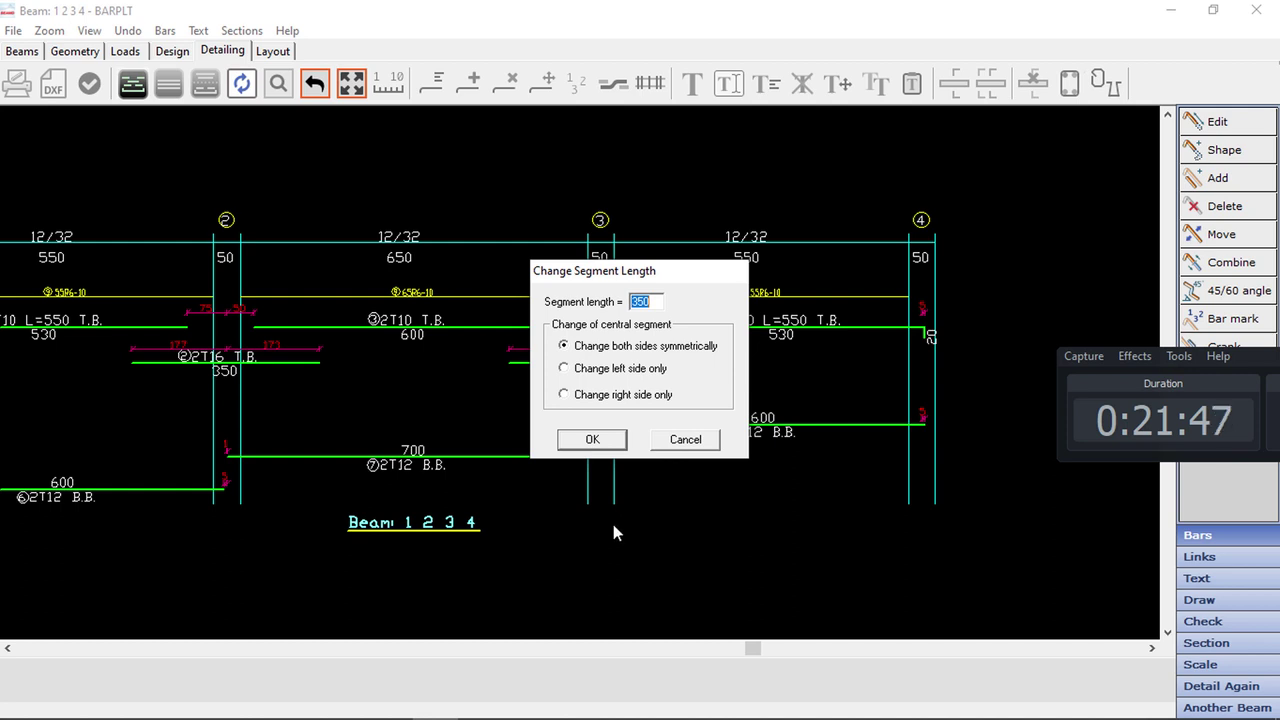
type("600")
left_click(590, 440)
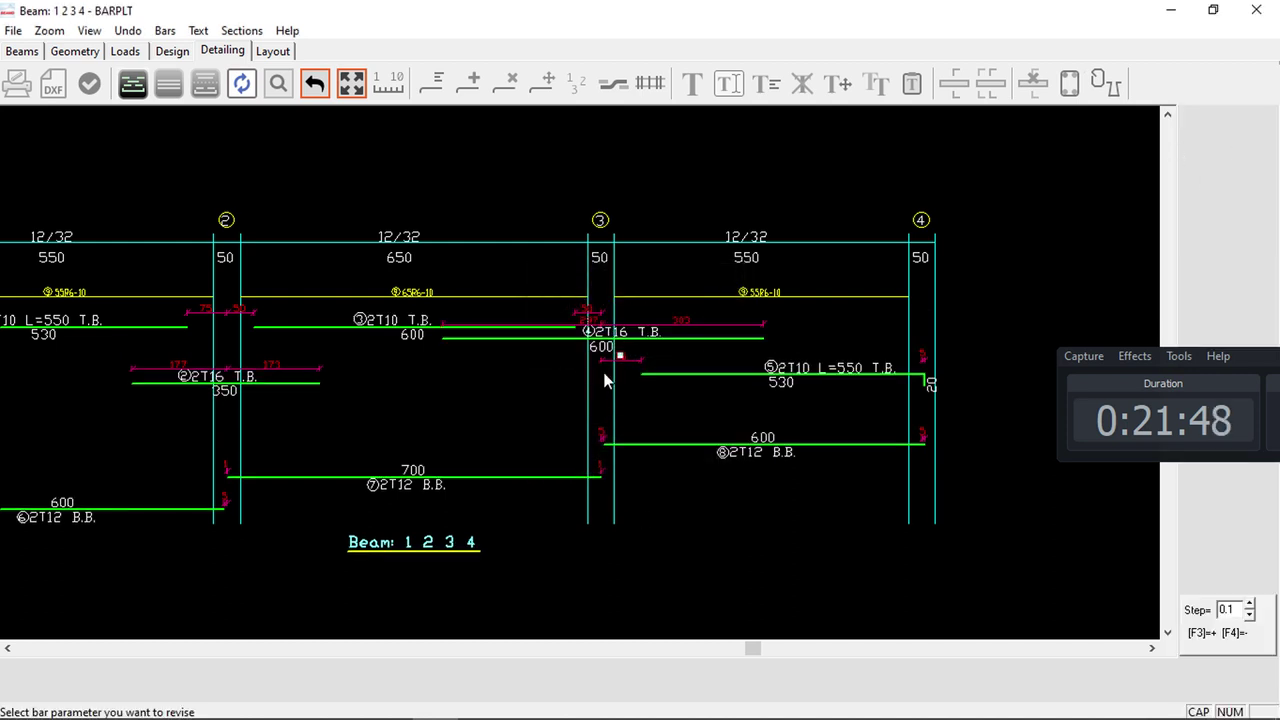
left_click(218, 394)
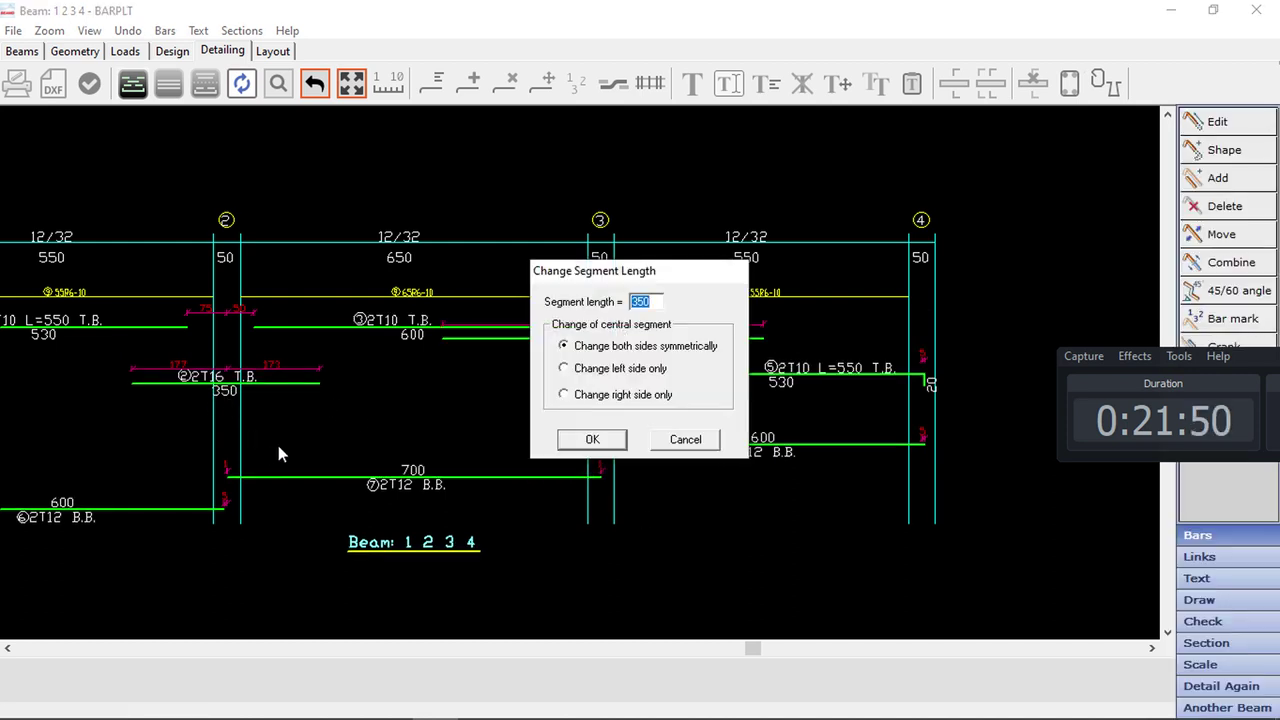
type("600")
left_click(592, 440)
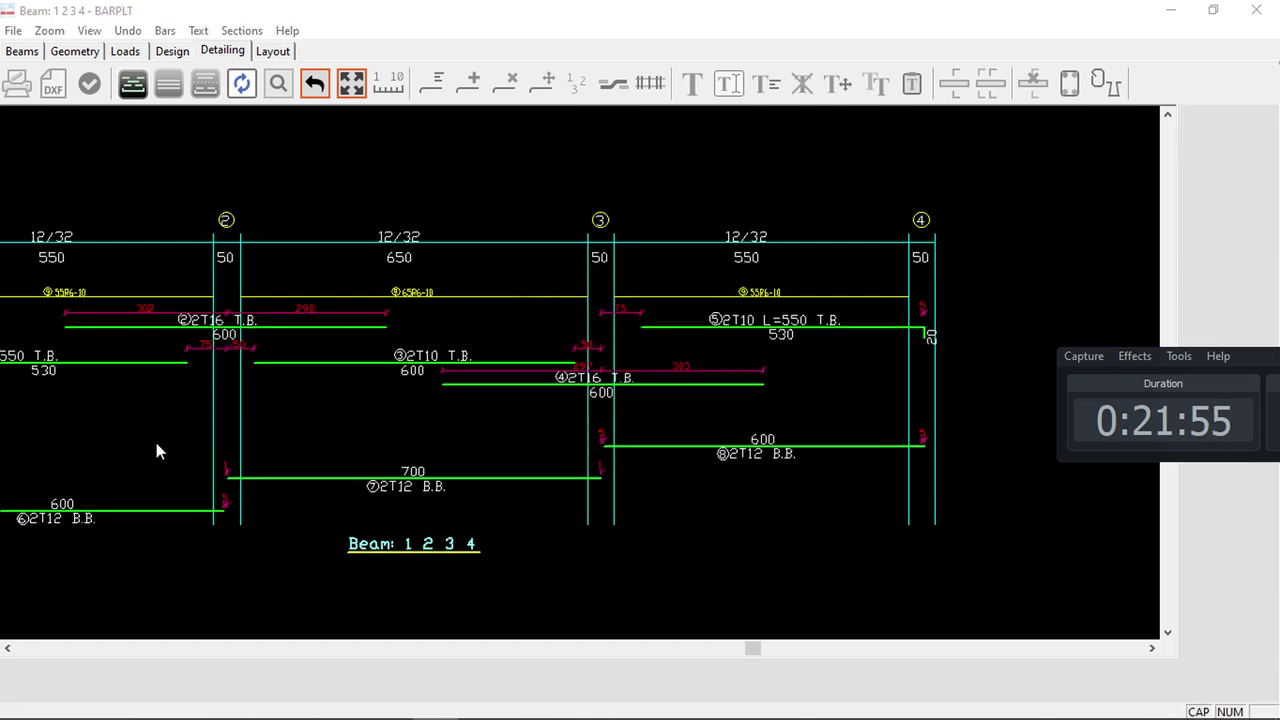
right_click(154, 447)
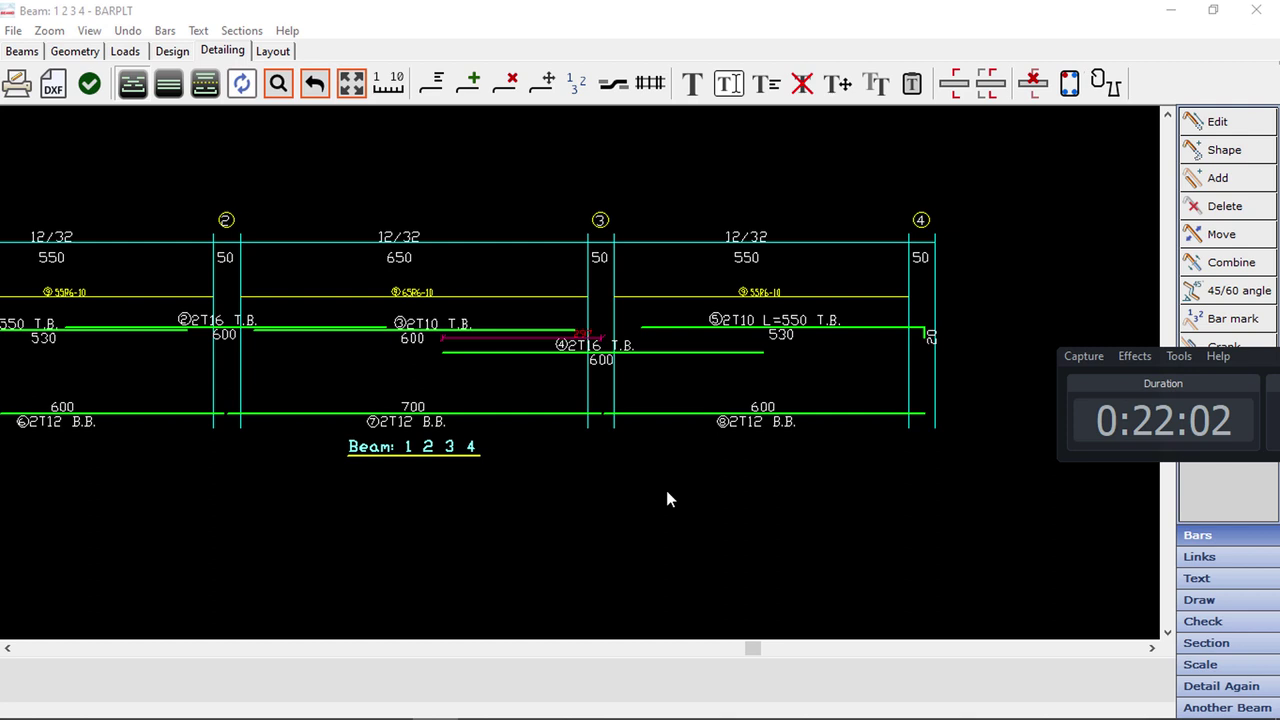
Set the segment length of the 2T10 top bar in the middle span to 200, changing both sides symmetrically
left_click(1220, 124)
left_click(411, 371)
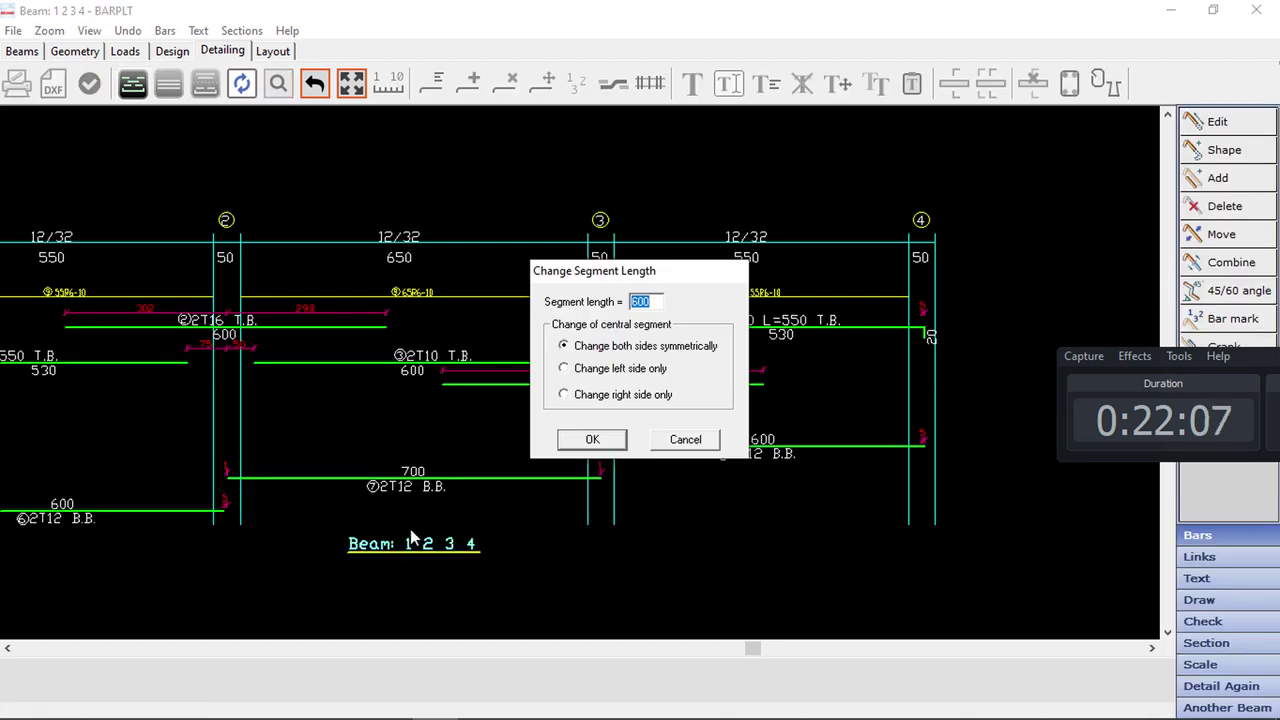
type("200")
left_click(592, 439)
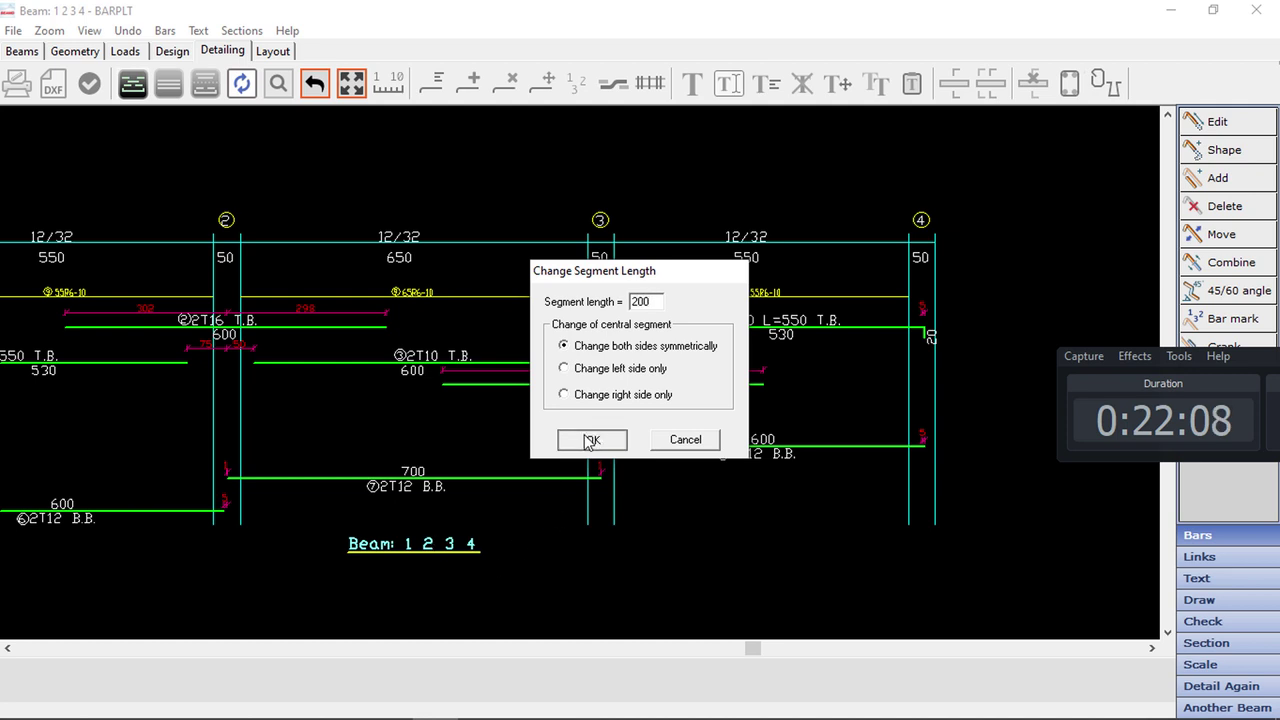
right_click(406, 445)
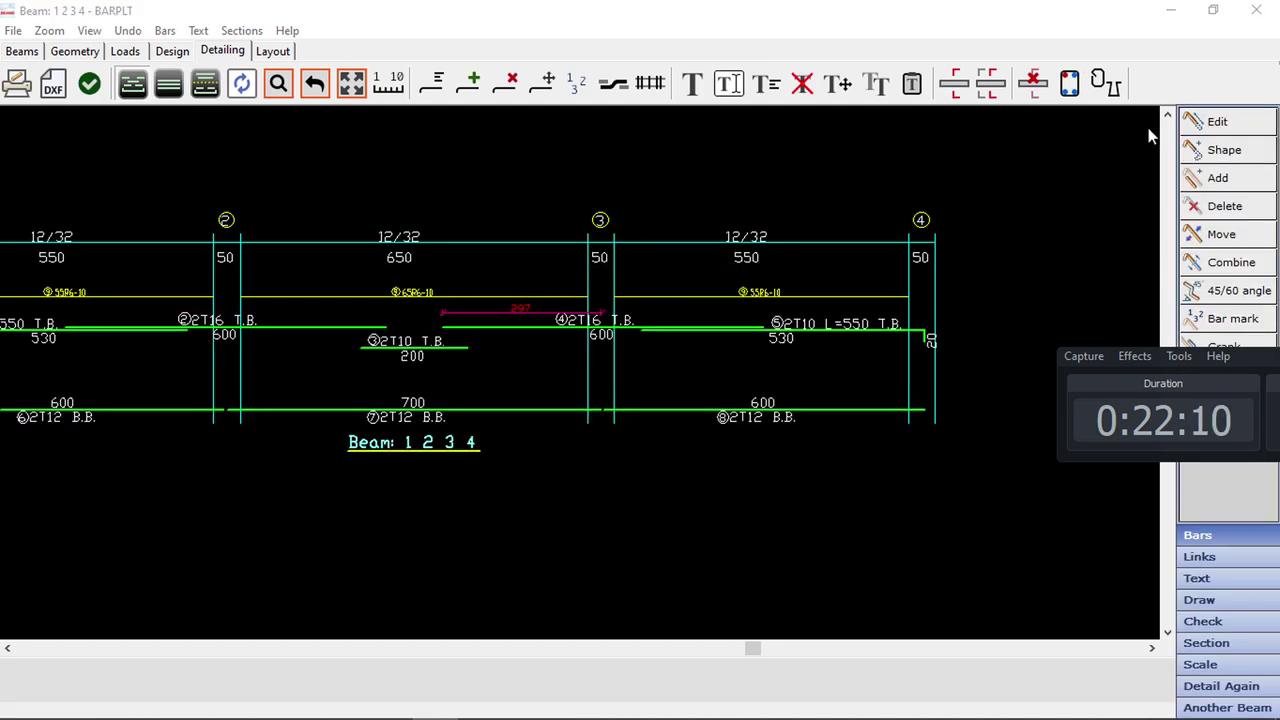
Set the segment length of the 2T10 top bar in the middle span to 250, keeping the change symmetrical
left_click(1203, 124)
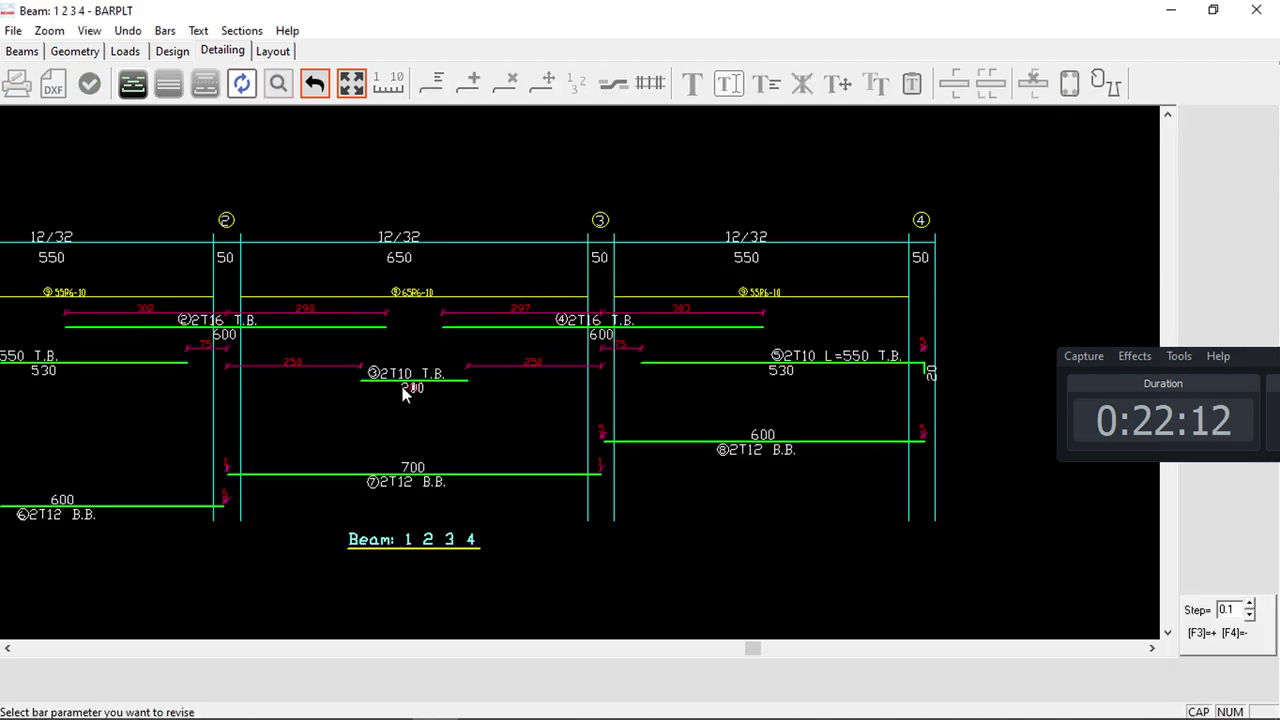
left_click(406, 390)
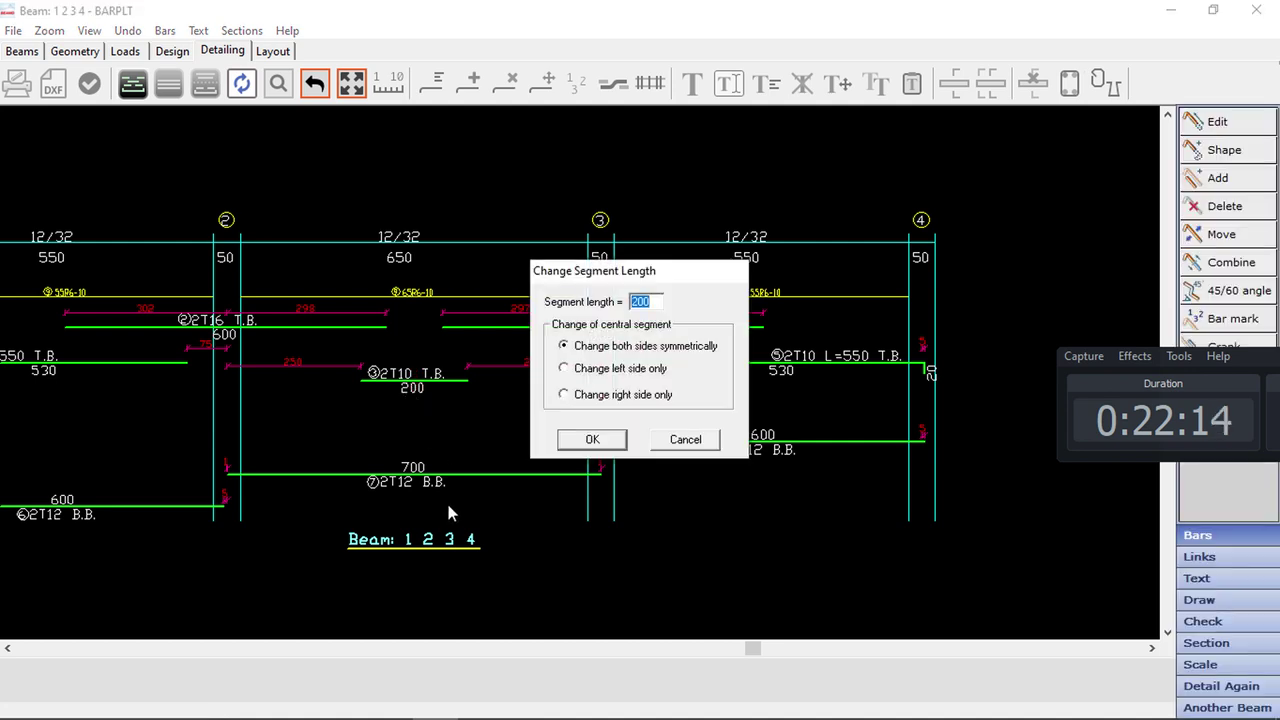
type("25")
left_click(592, 440)
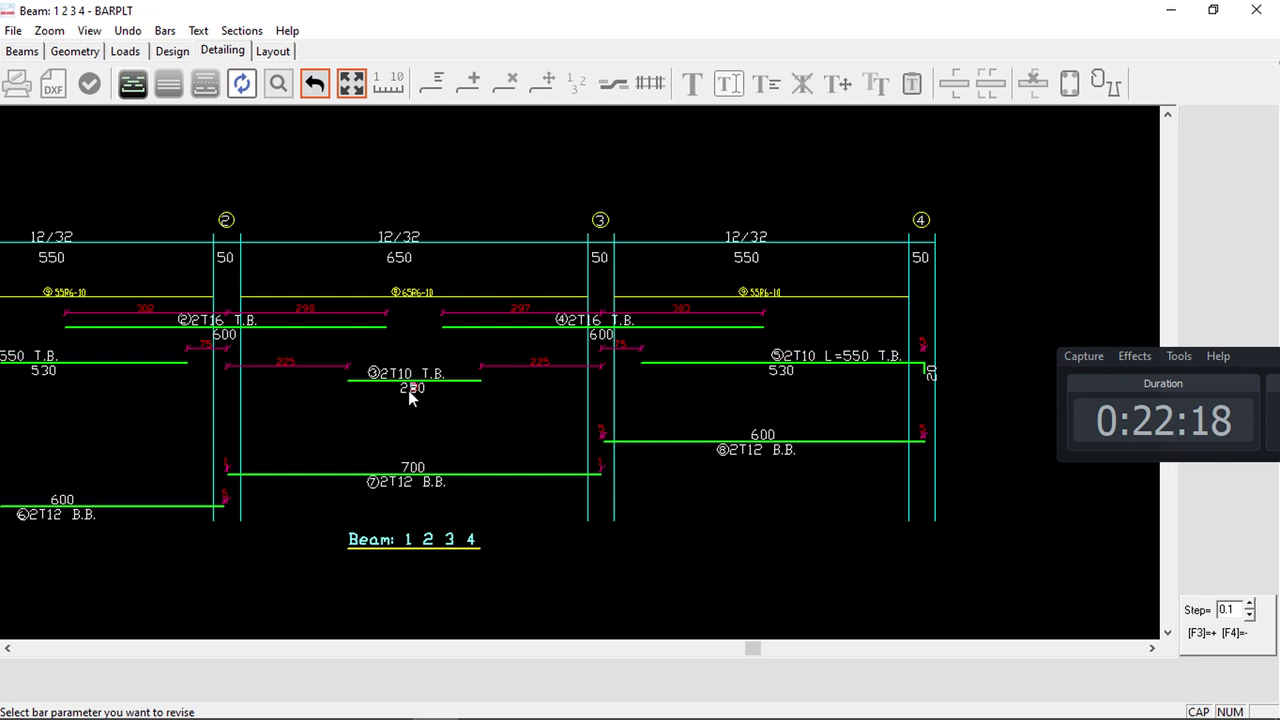
right_click(408, 480)
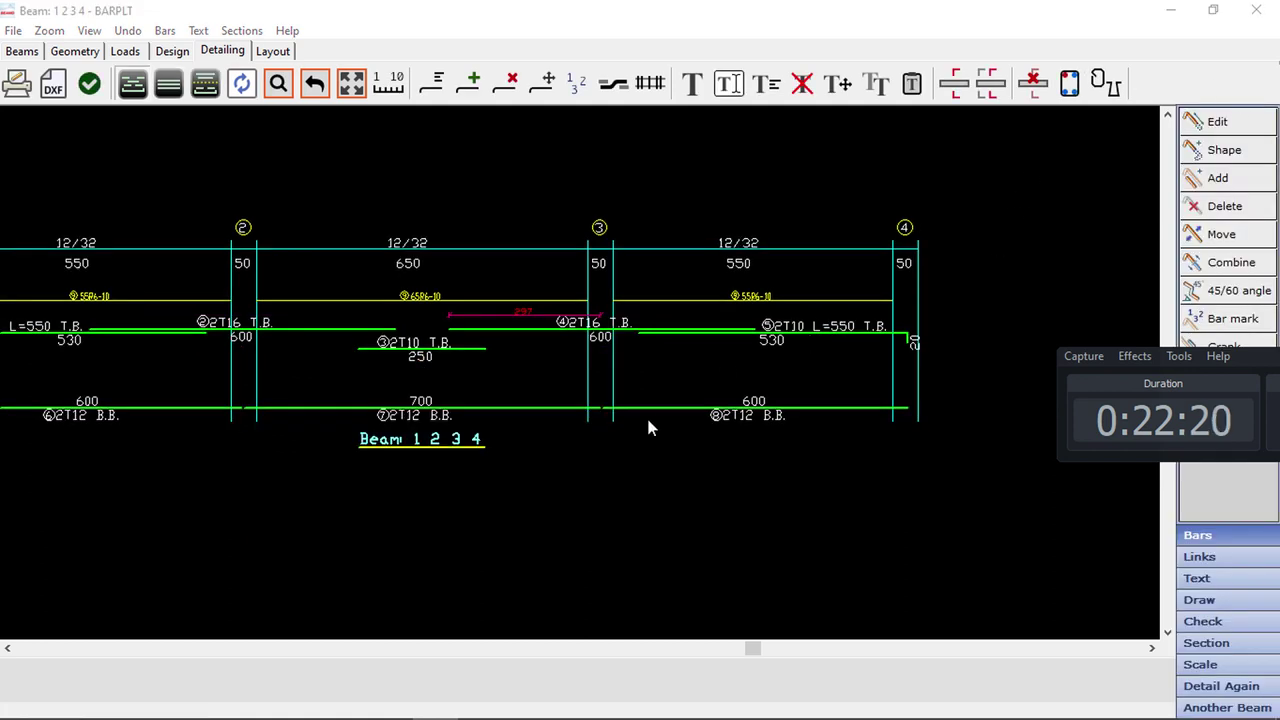
Change the shape of the 2T10 top bar ending at support 4, setting its hook leg at that support to 0
scroll(646, 428, "right", 3)
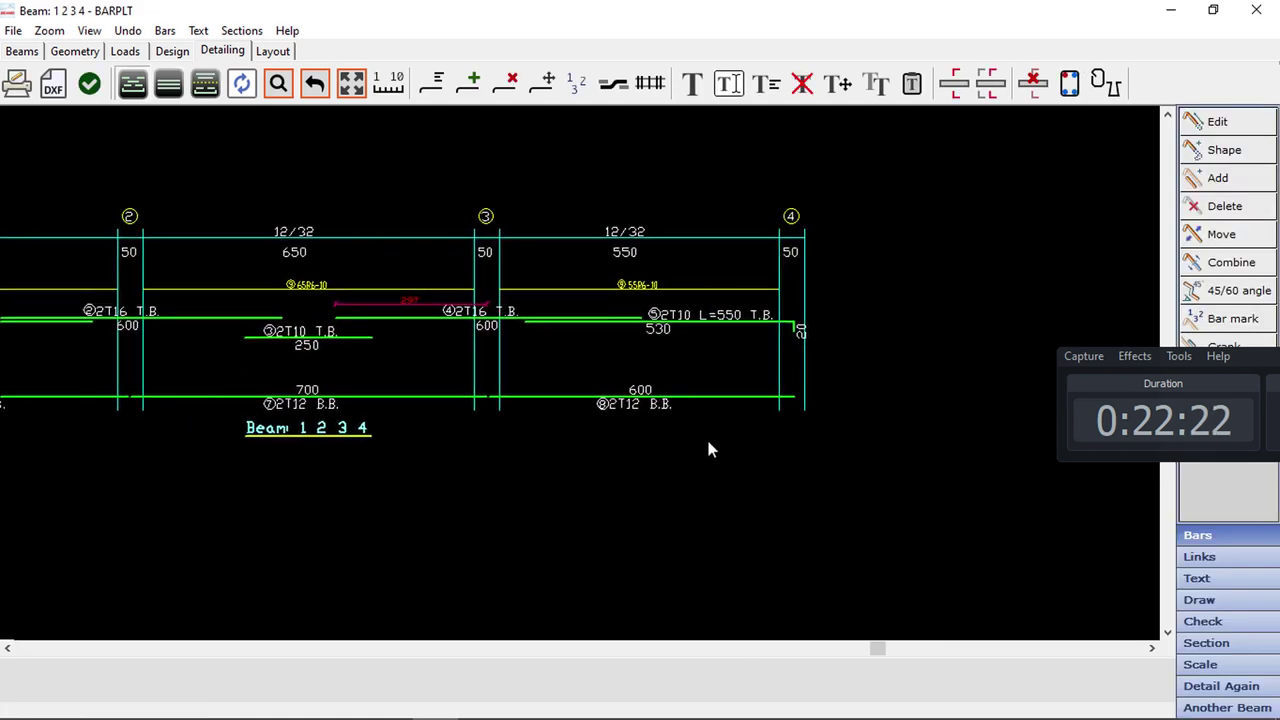
middle_click_drag(708, 450, 754, 463)
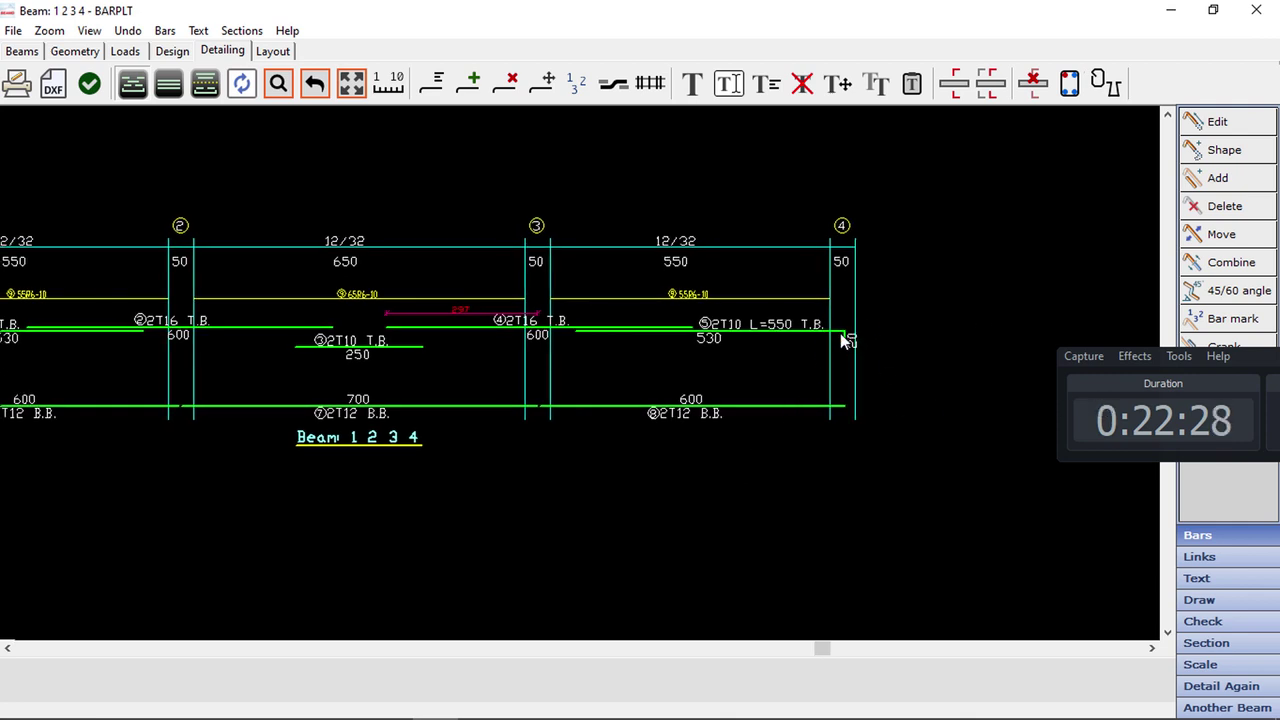
left_click(1215, 168)
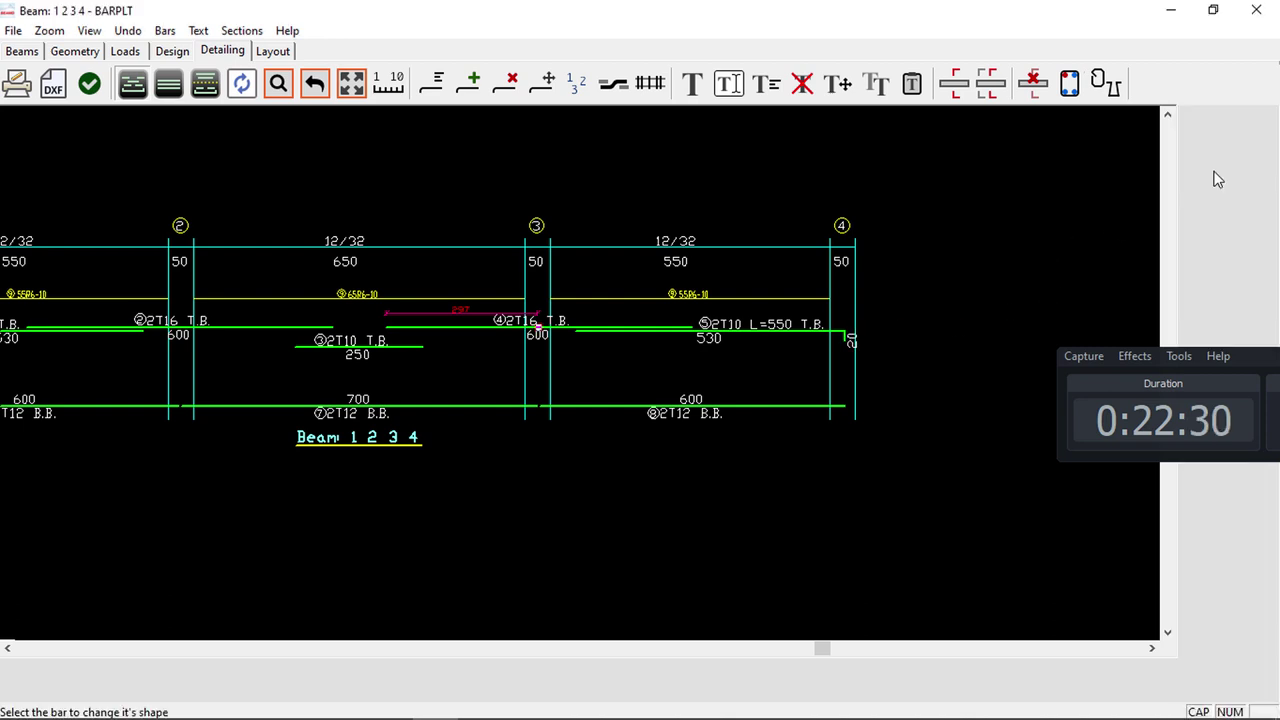
left_click(700, 330)
key("Tab")
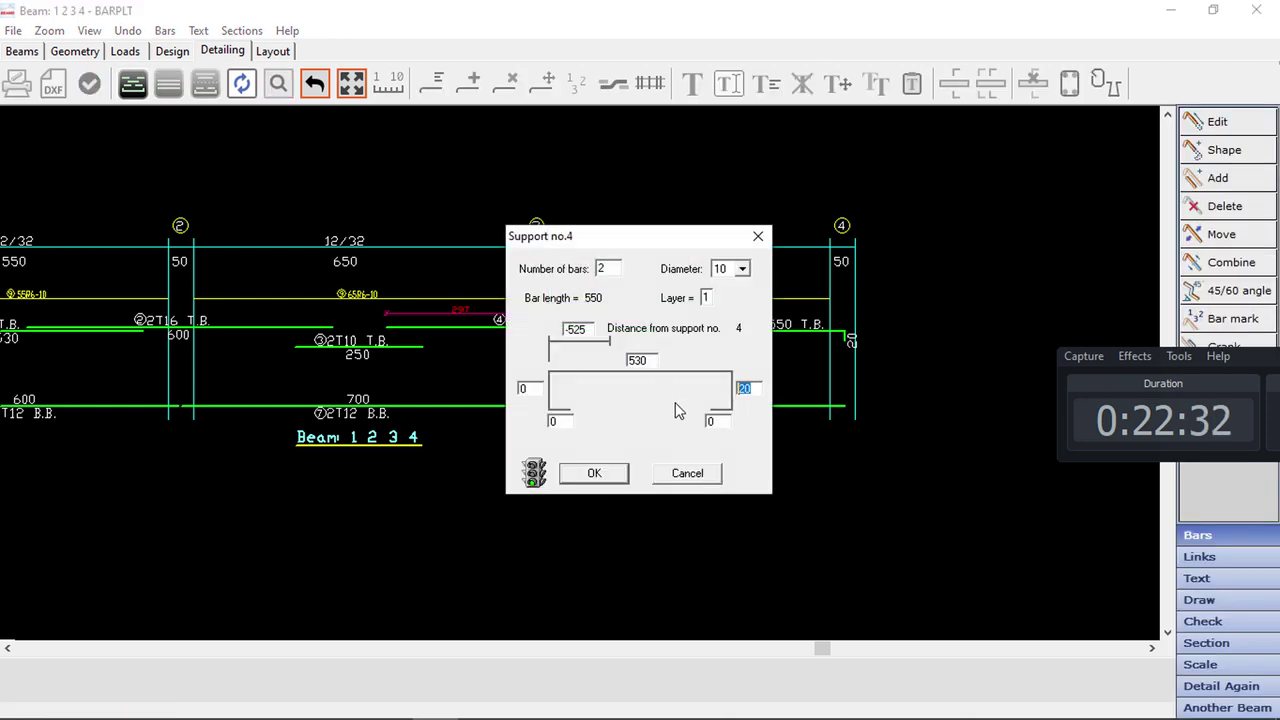
type("0")
left_click(601, 476)
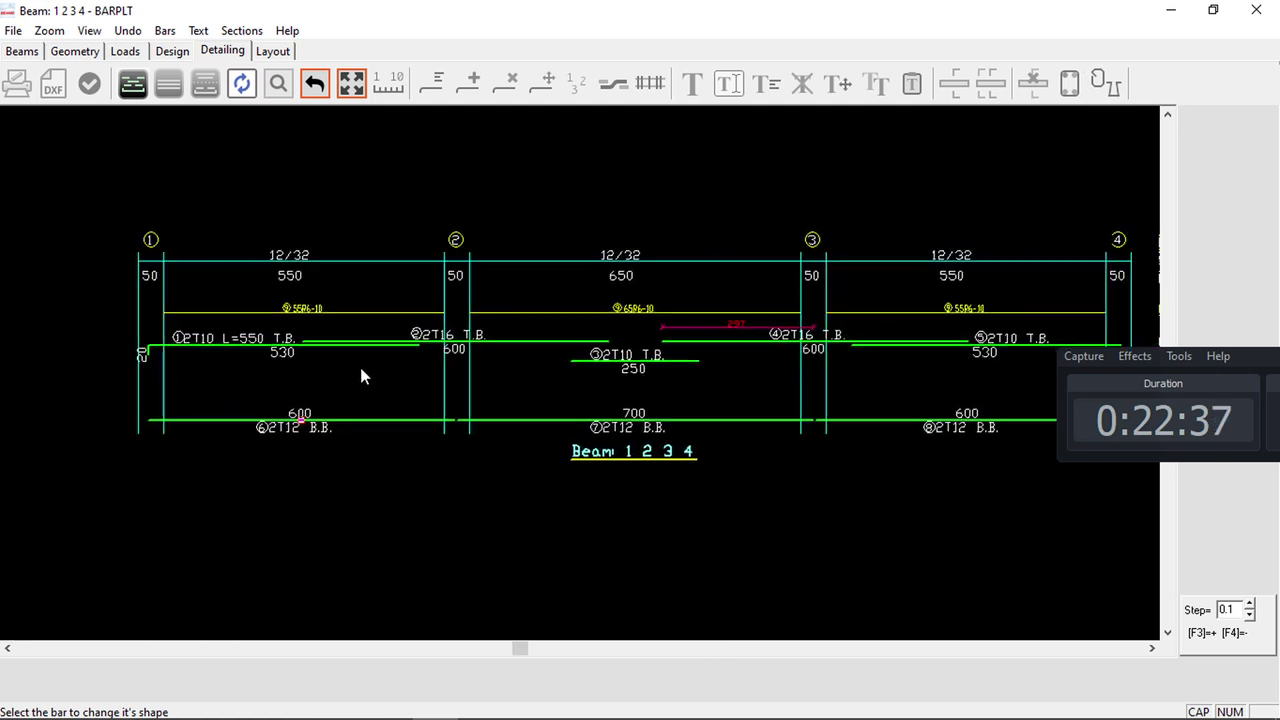
Change the shape of the 2T10 top bar starting at support 1, setting its hook leg at that support to 0
left_click(289, 347)
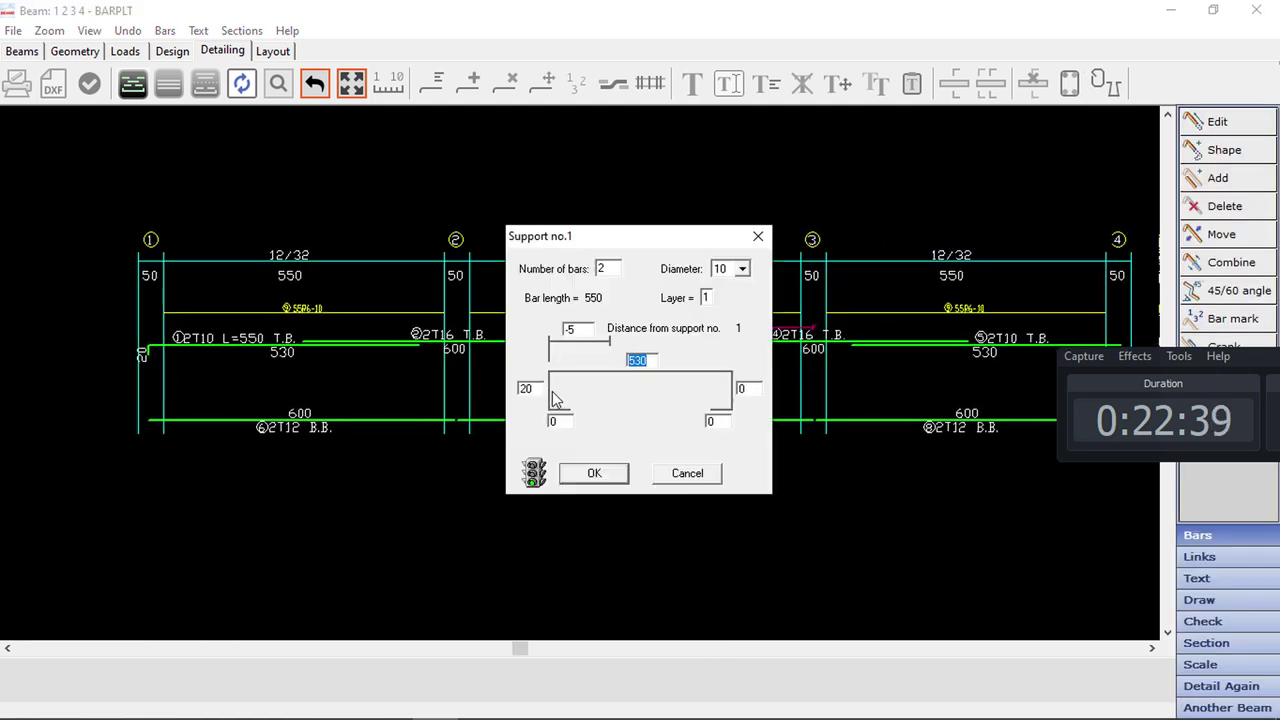
key("Tab")
type("0")
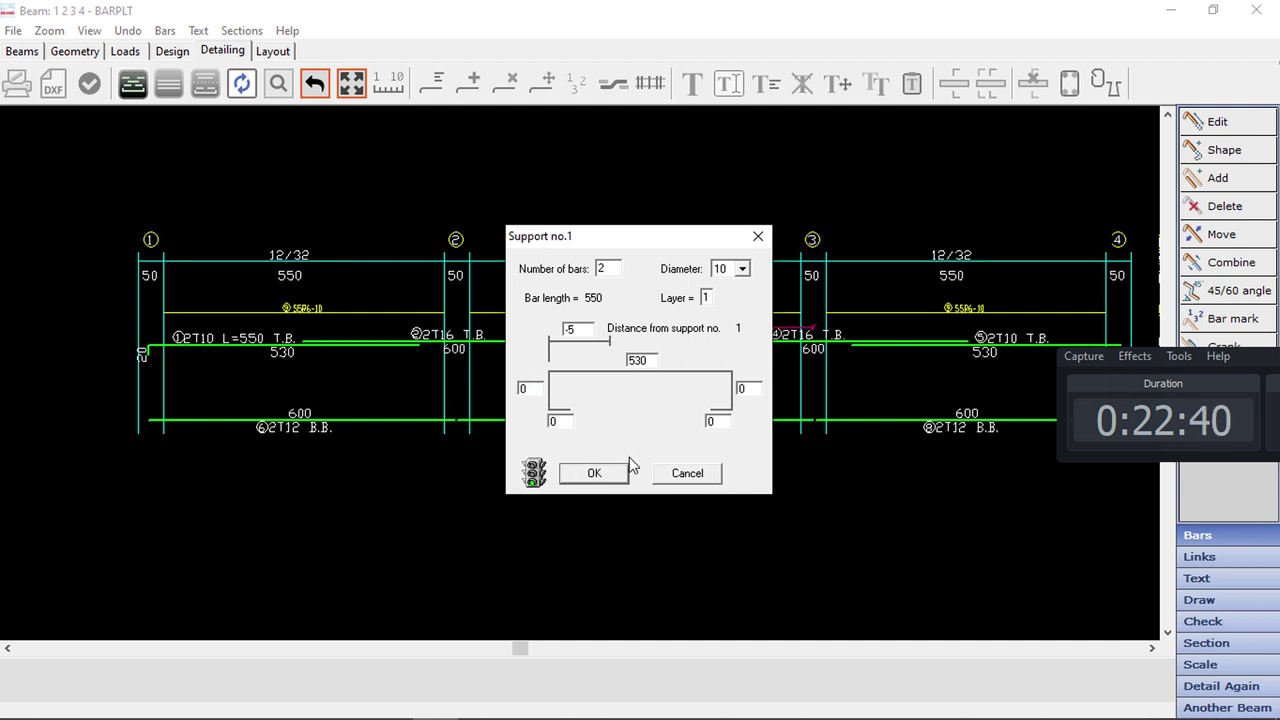
left_click(594, 473)
middle_click_drag(340, 408, 218, 390)
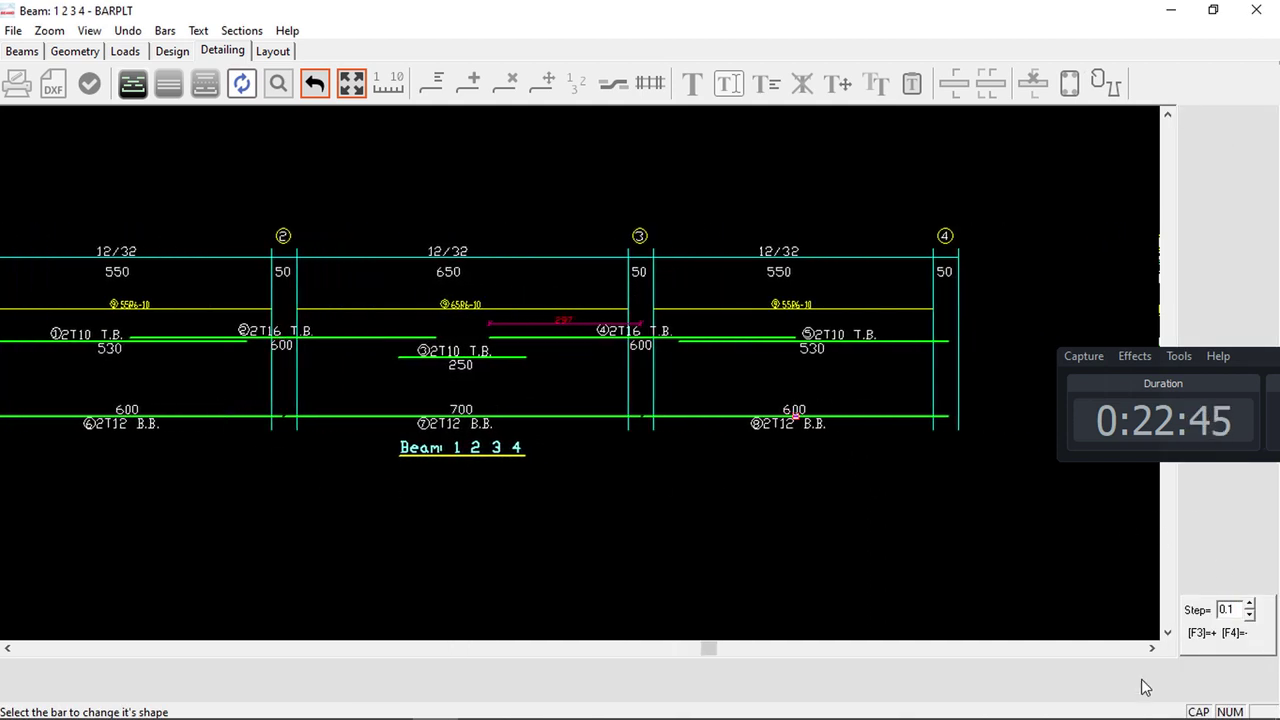
mouse_move(1142, 716)
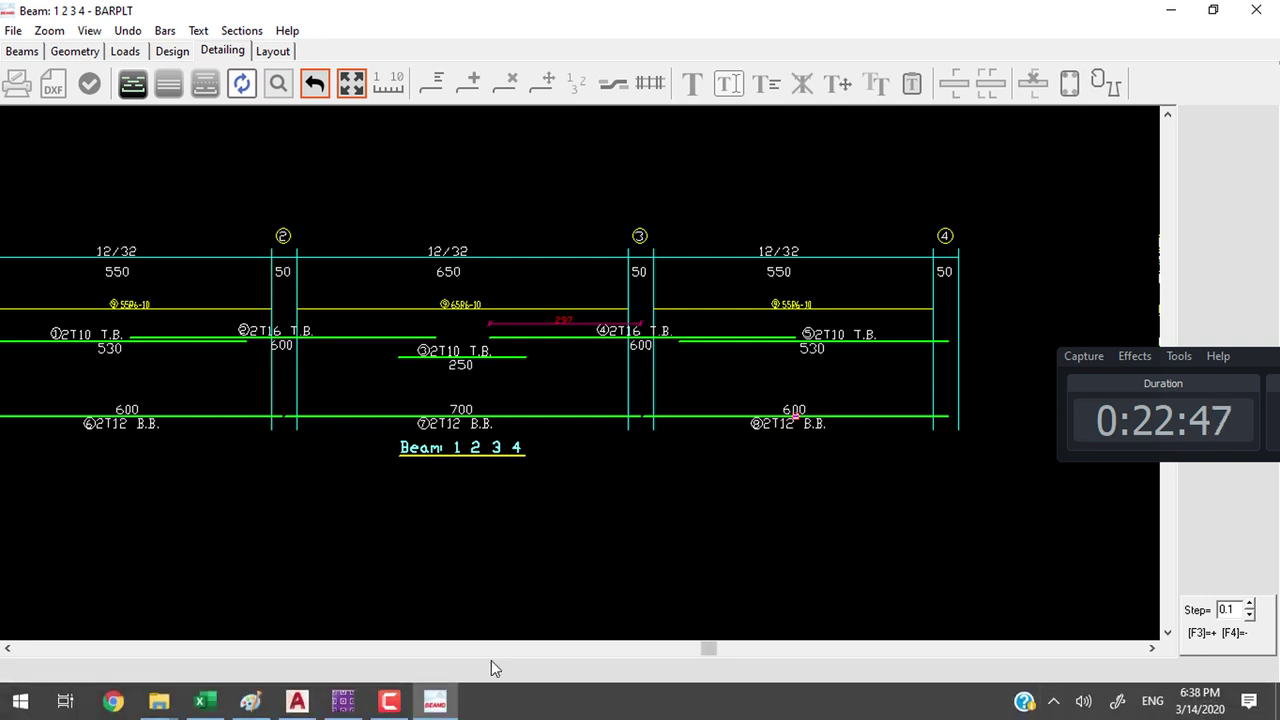
left_click(389, 701)
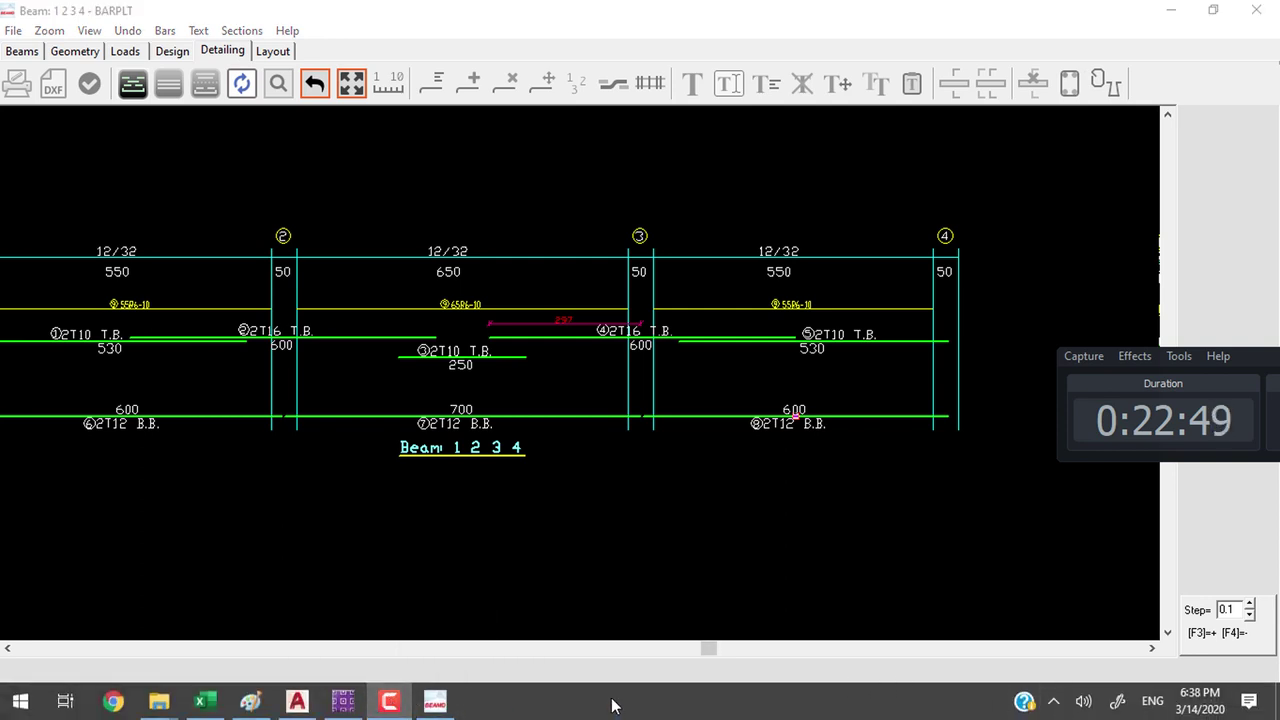
mouse_move(159, 701)
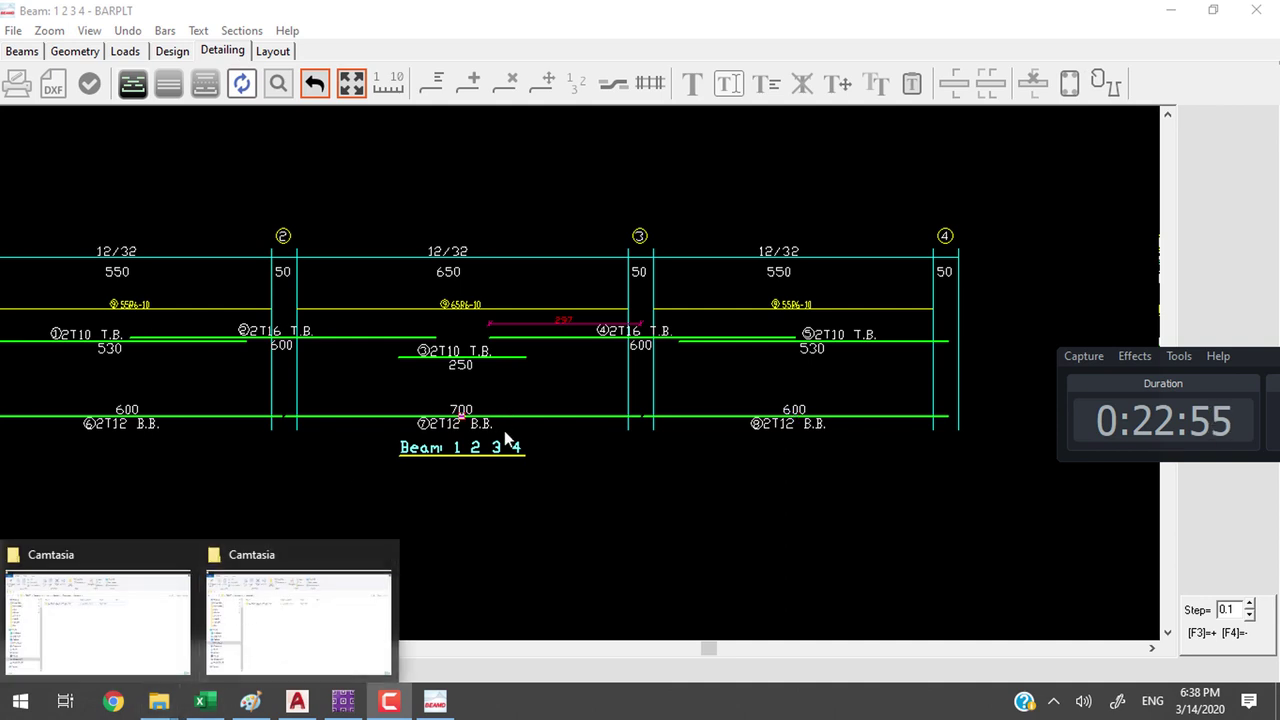
Examine the revised top and bottom reinforcement across the three spans between supports 1 and 4
middle_click_drag(912, 380, 830, 405)
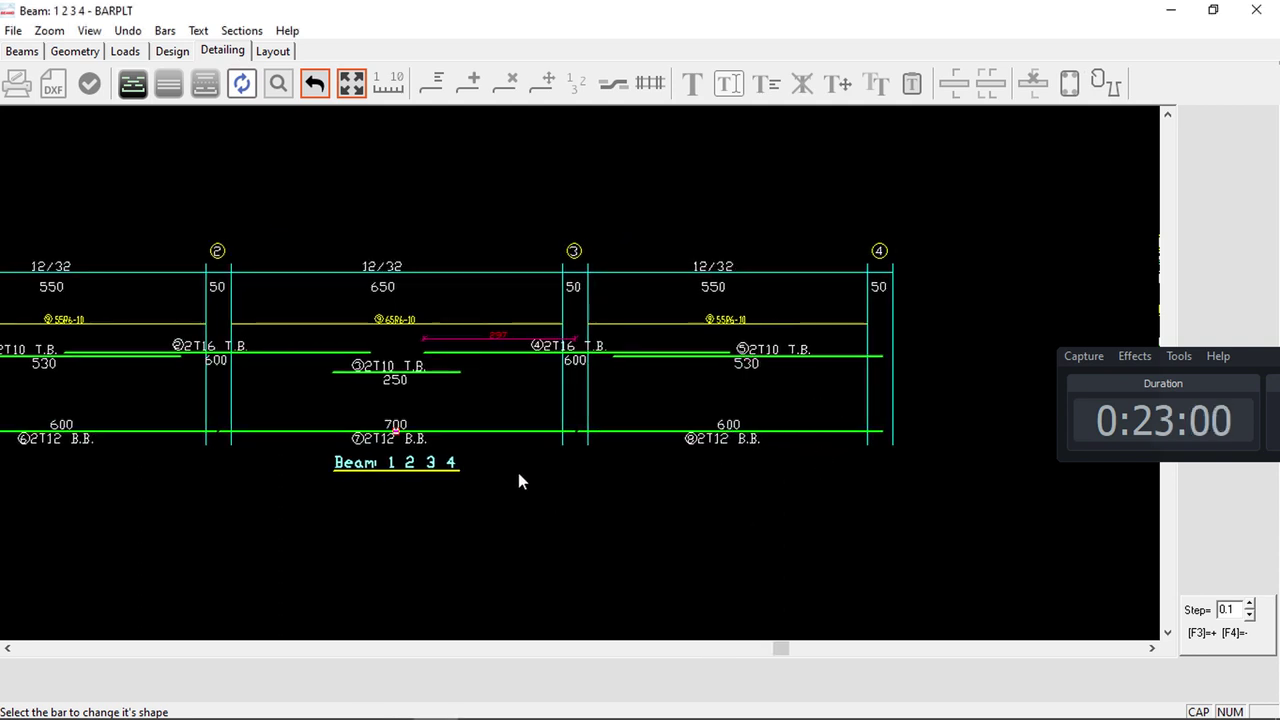
middle_click_drag(518, 472, 639, 450)
mouse_move(169, 326)
middle_mouse_down()
mouse_move(200, 374)
mouse_move(186, 306)
mouse_move(145, 299)
middle_mouse_up()
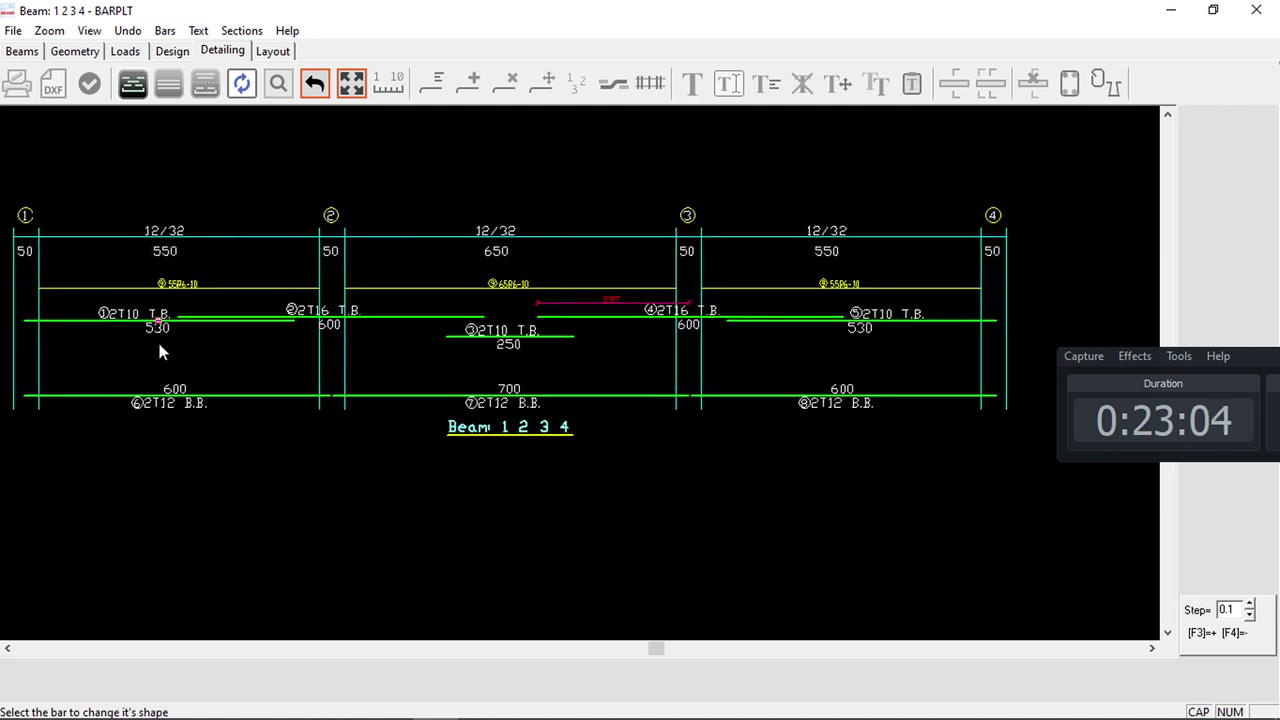
key("Escape")
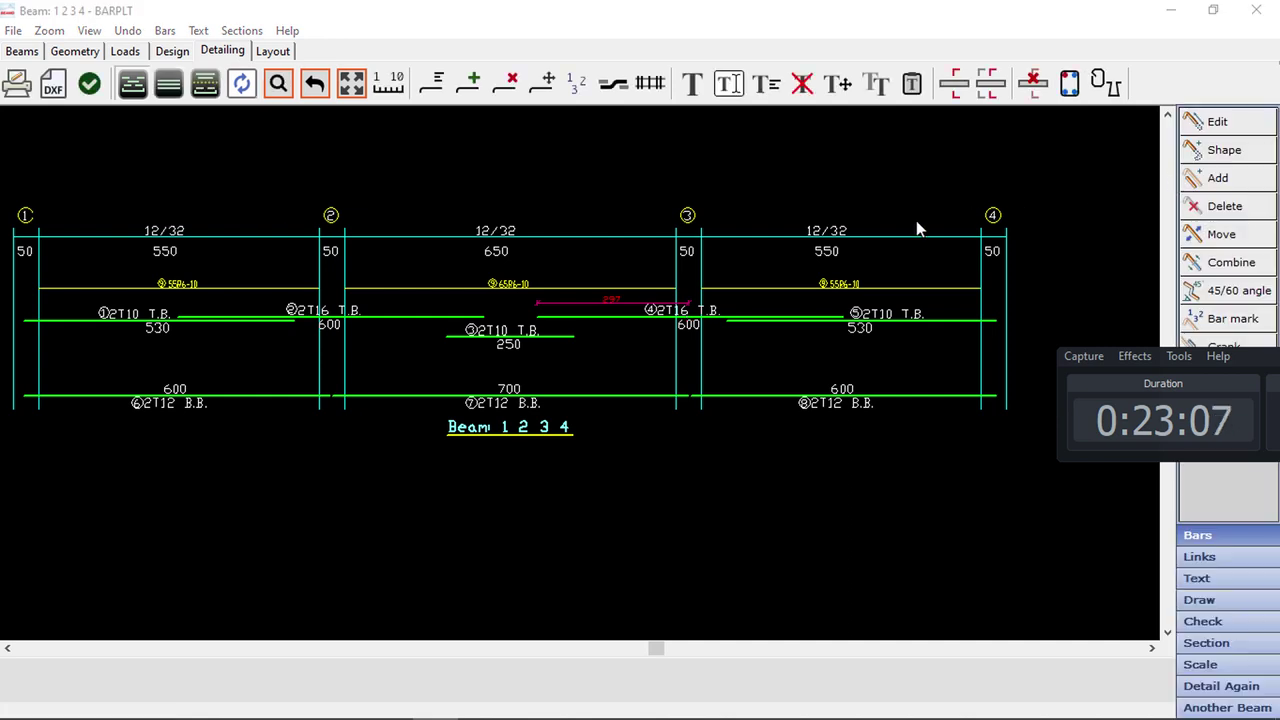
middle_click_drag(533, 436, 372, 420)
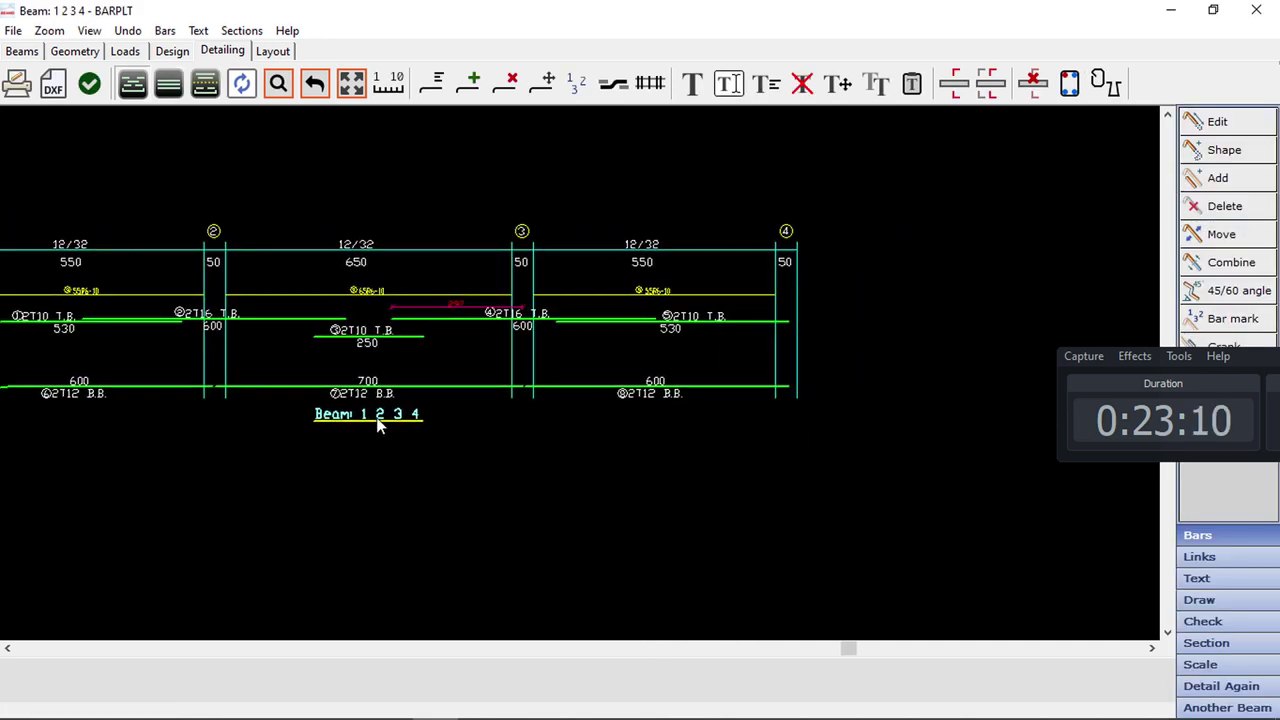
middle_click_drag(271, 406, 371, 383)
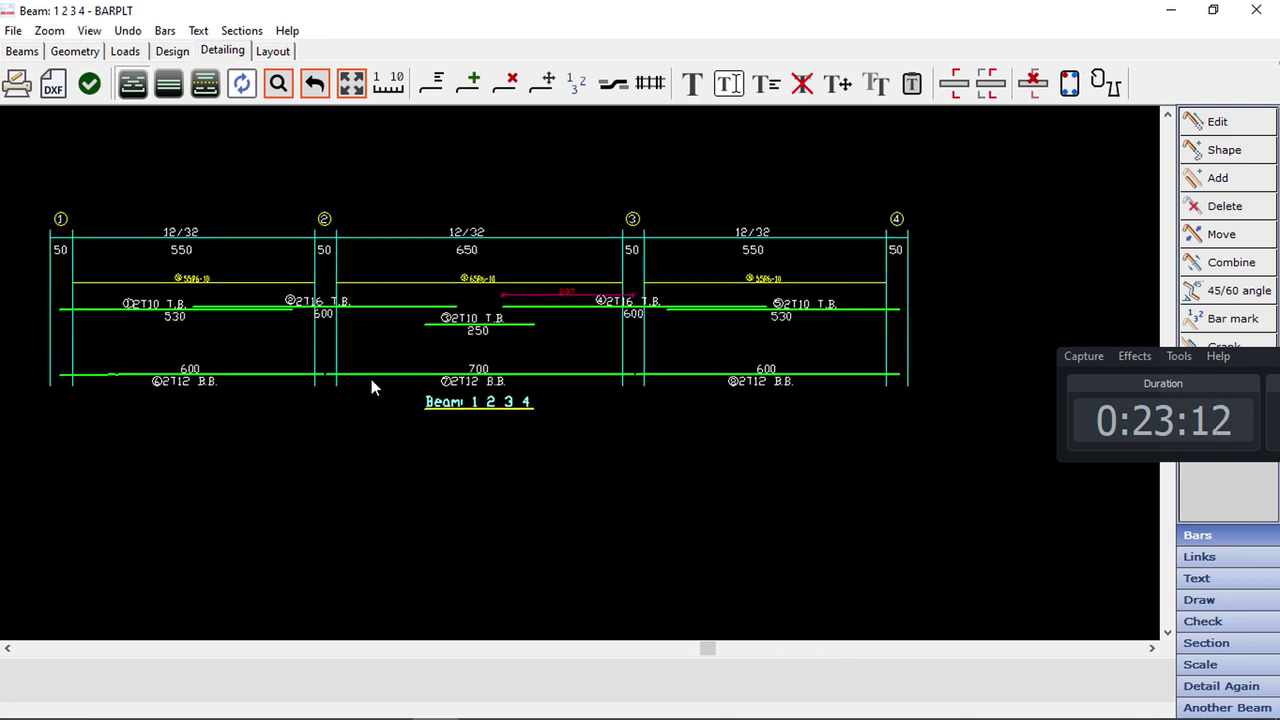
middle_click_drag(513, 400, 447, 404)
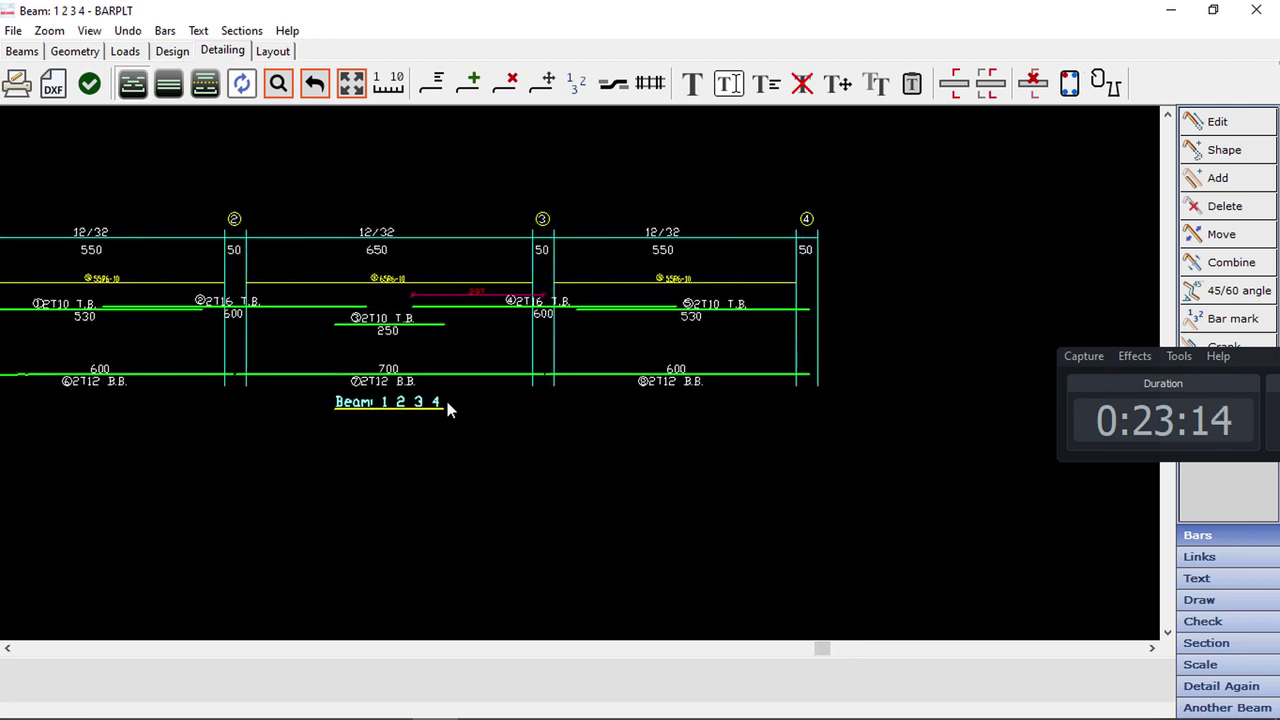
Try to combine the 2T16 top bar over support 3 with the 2T10 top bar of the span between supports 3 and 4
left_click(1225, 263)
left_click(570, 338)
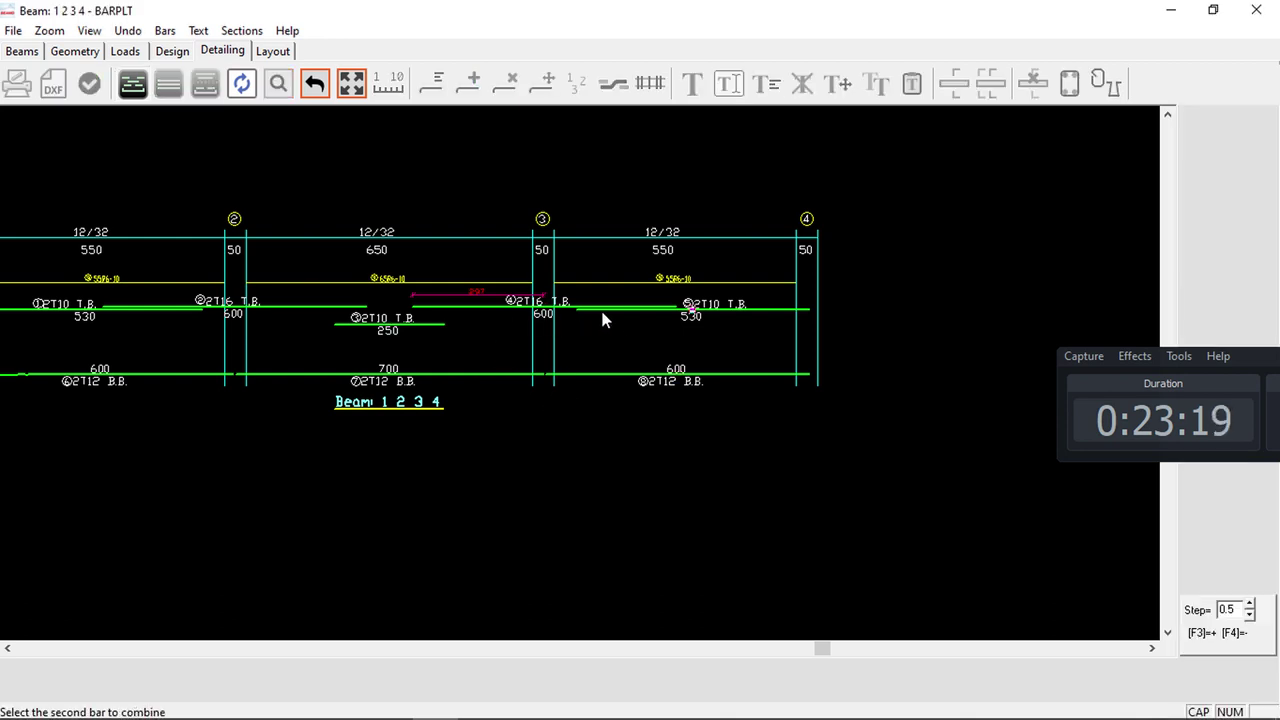
left_click(603, 316)
left_click_drag(1112, 292, 619, 236)
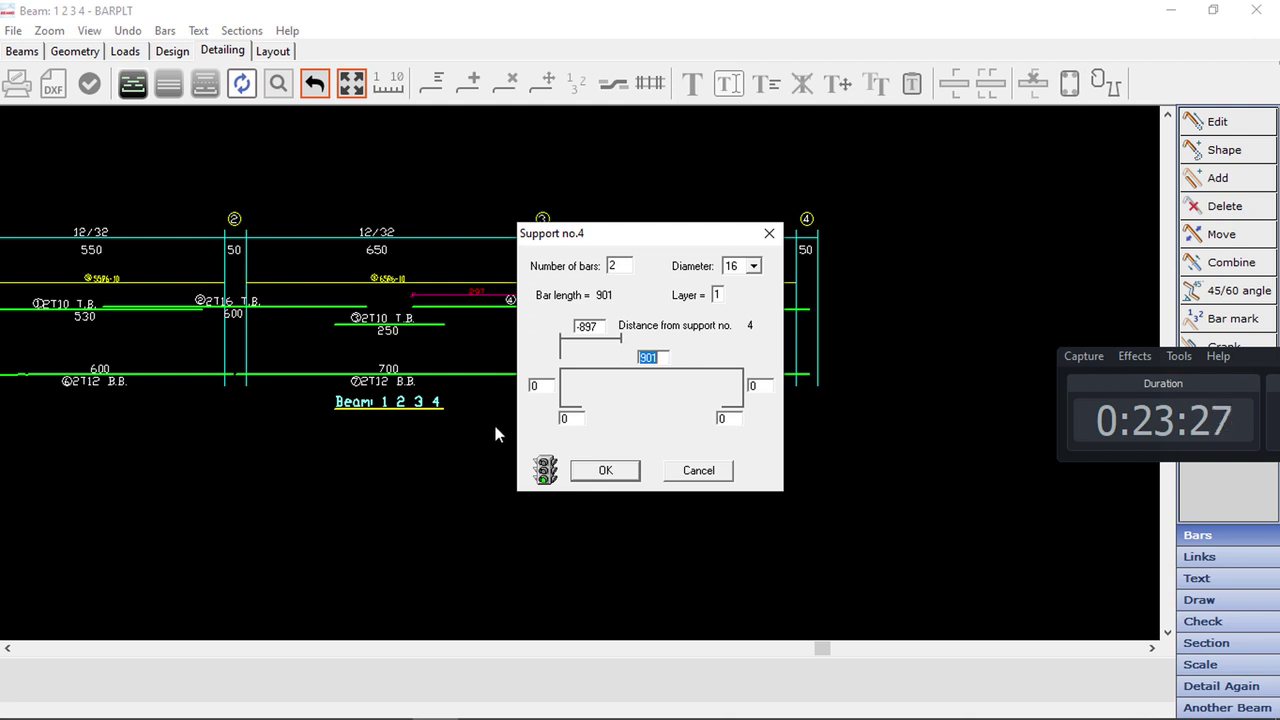
key("Return")
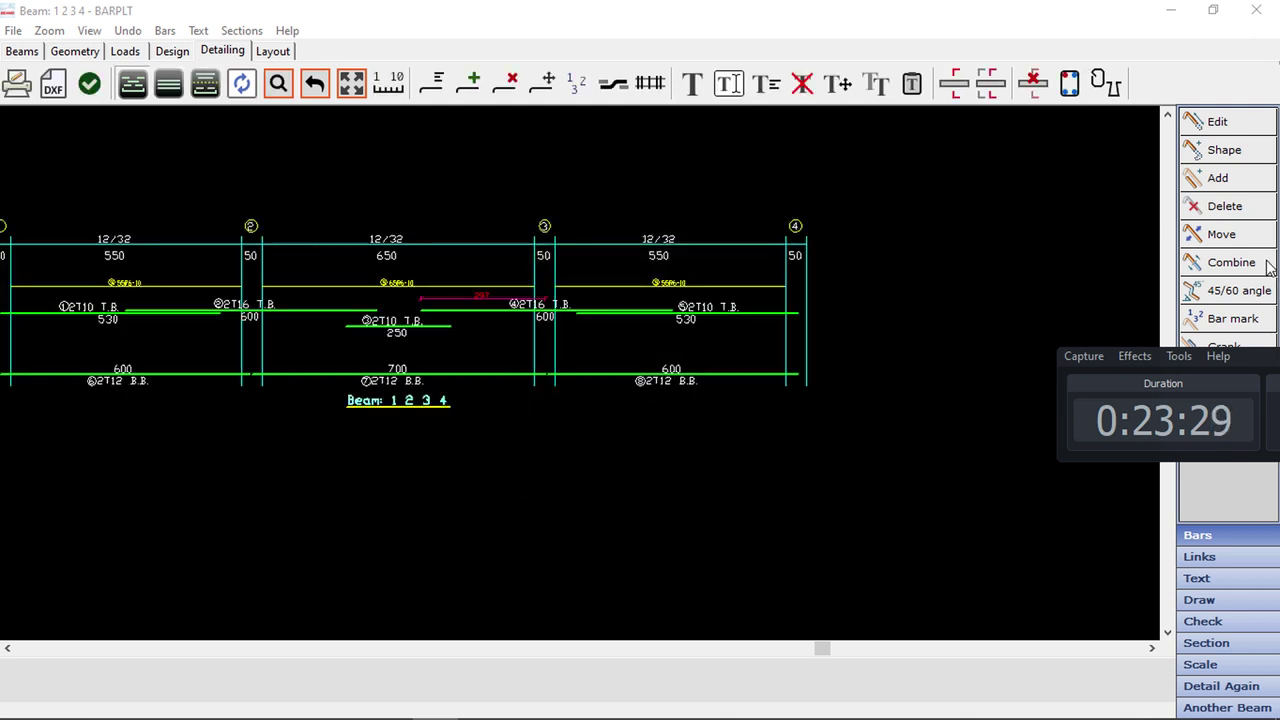
left_click(1220, 178)
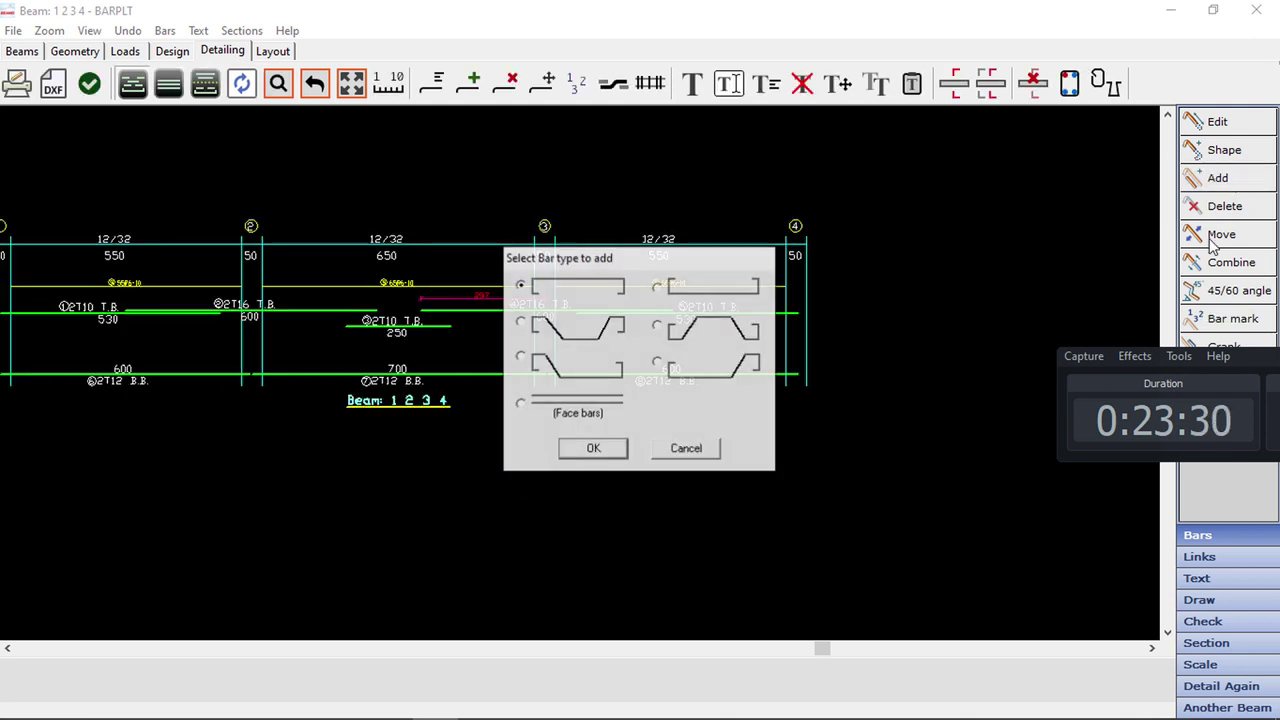
key("Escape")
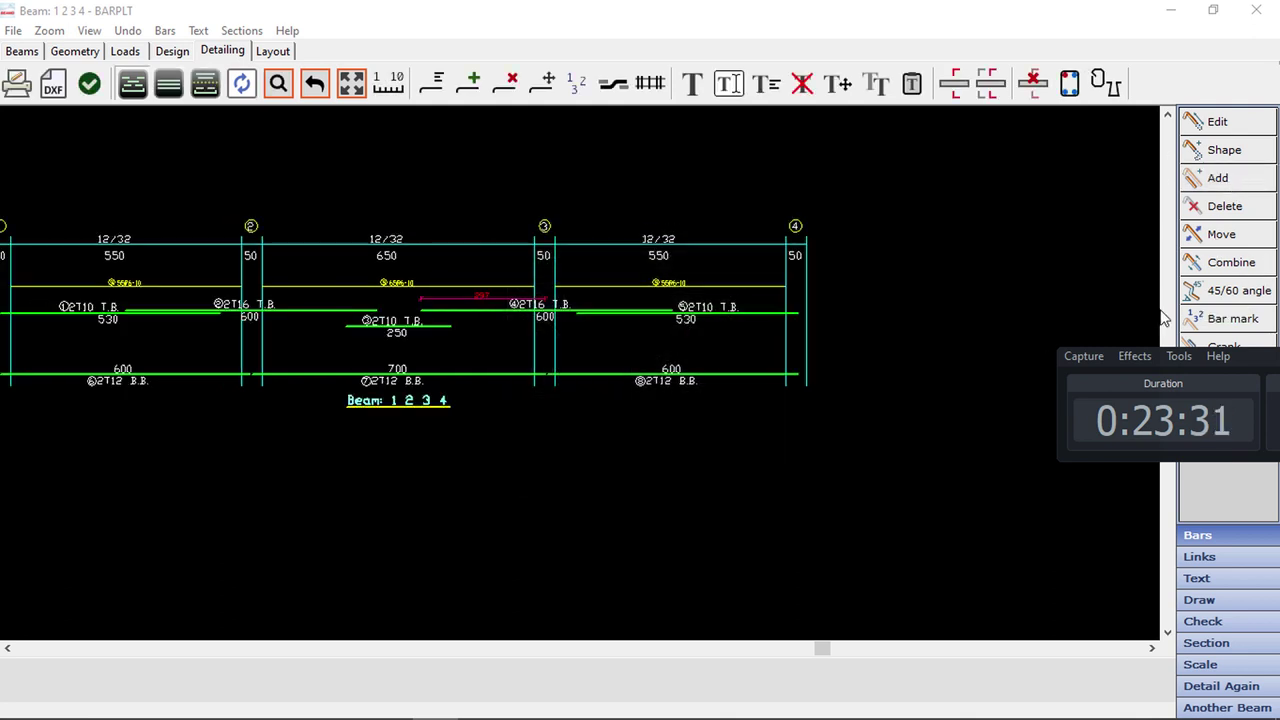
left_click(1224, 150)
left_click(704, 320)
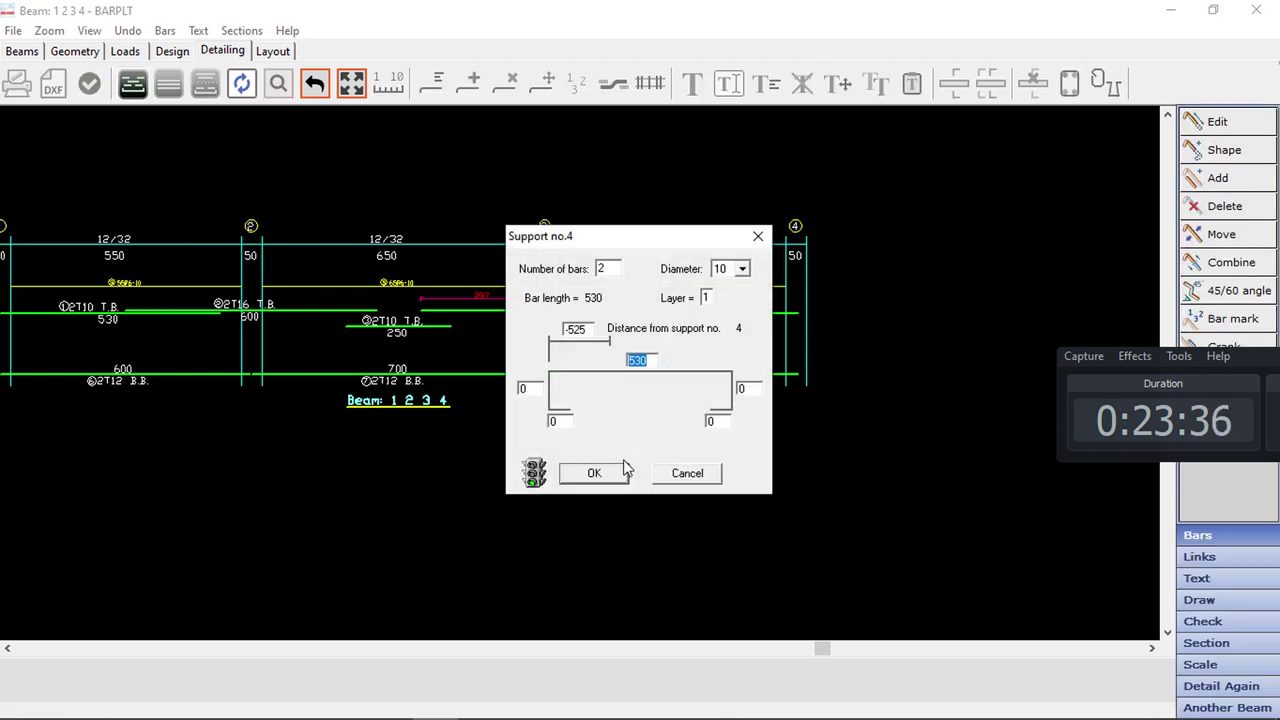
left_click(606, 470)
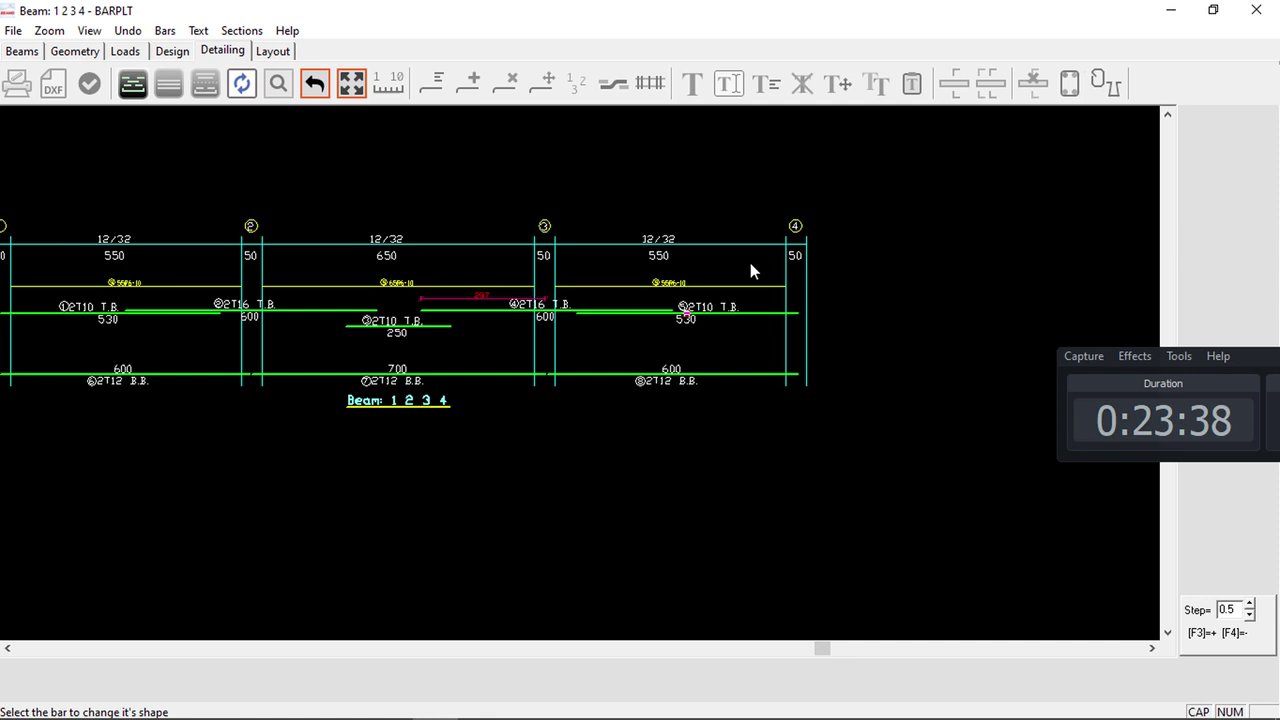
Set the segment length of the 2T10 top bar in the span between supports 3 and 4 to 300
left_click(1210, 168)
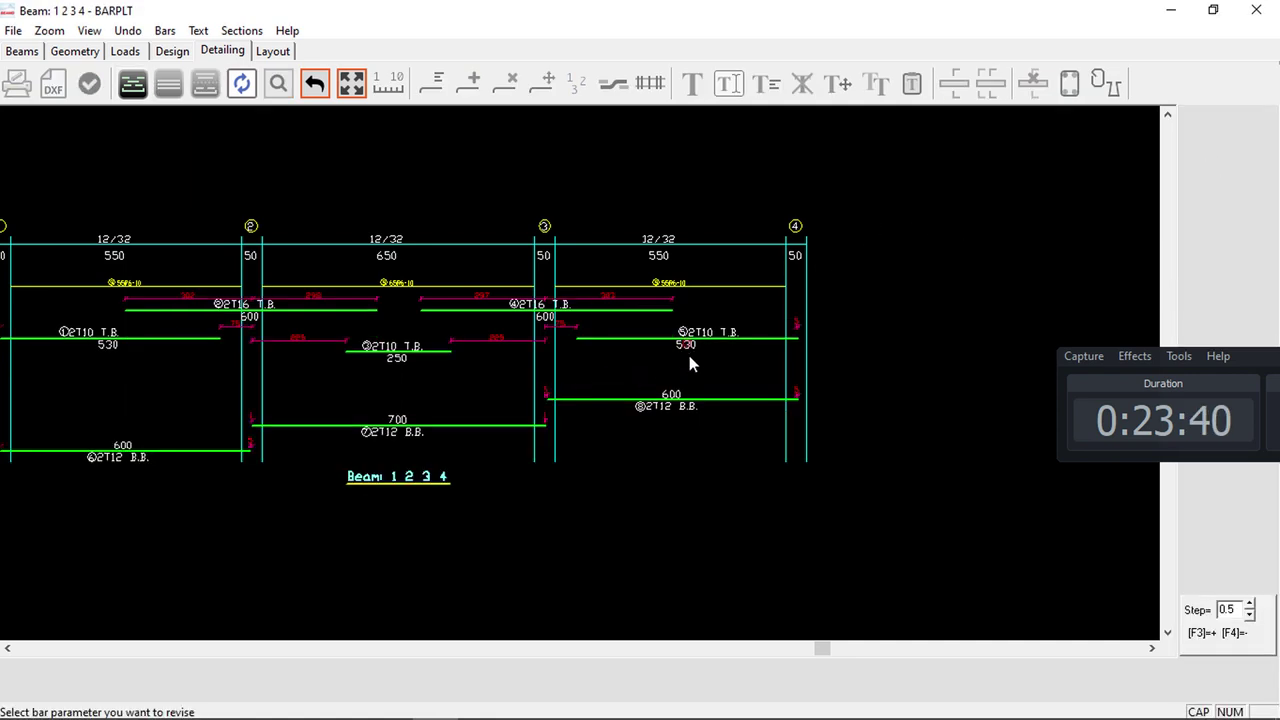
left_click(688, 352)
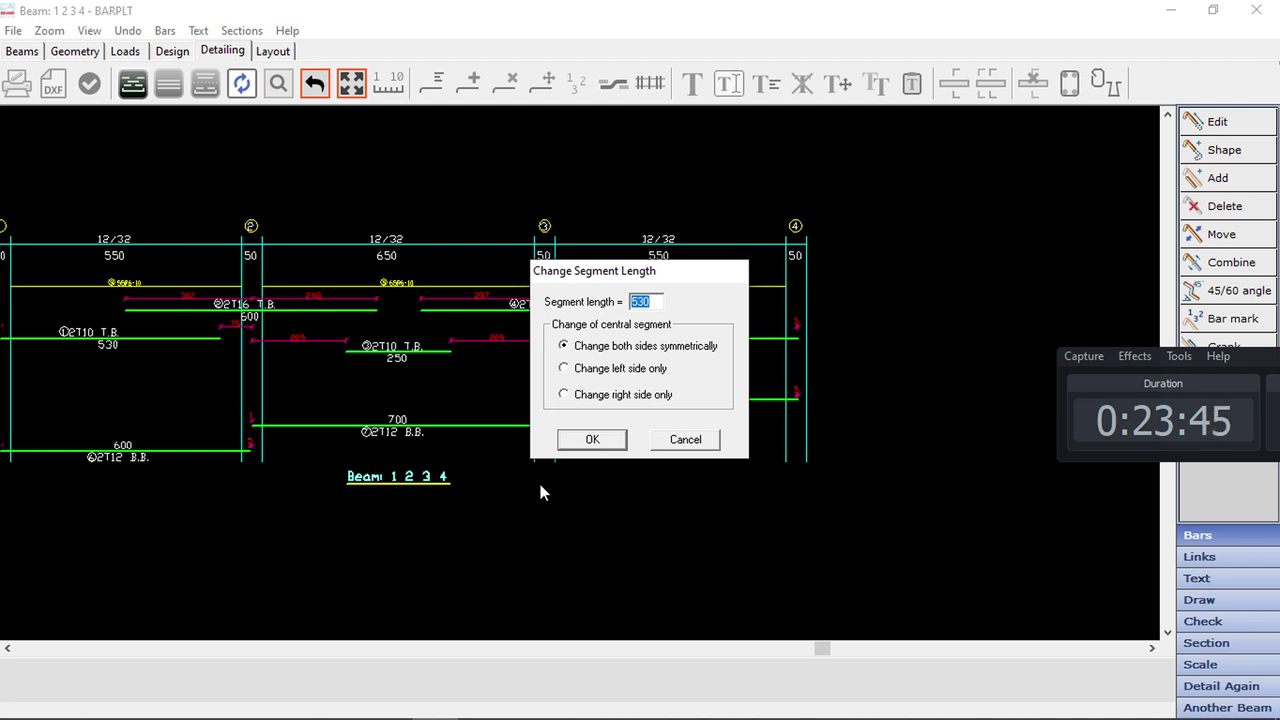
type("300")
left_click(588, 440)
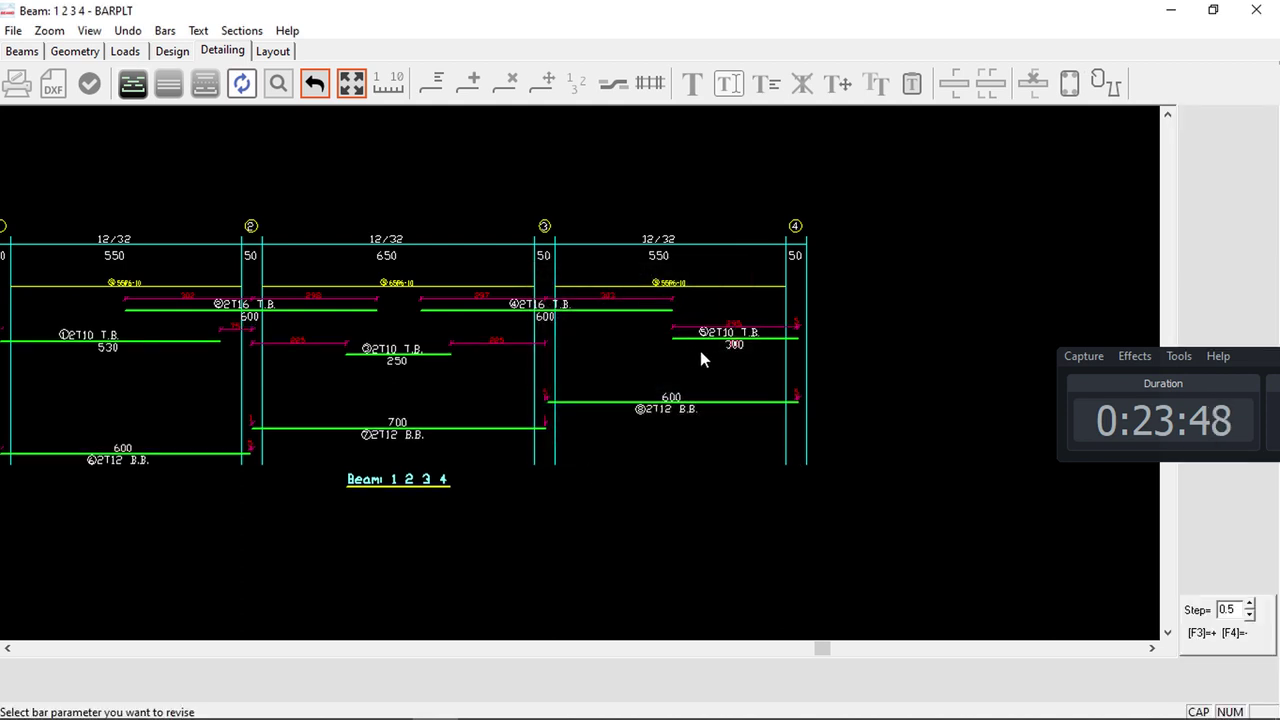
Set the segment length of the 2T10 top bar at support 4 to 350, changing both sides symmetrically
left_click(700, 356)
type("35")
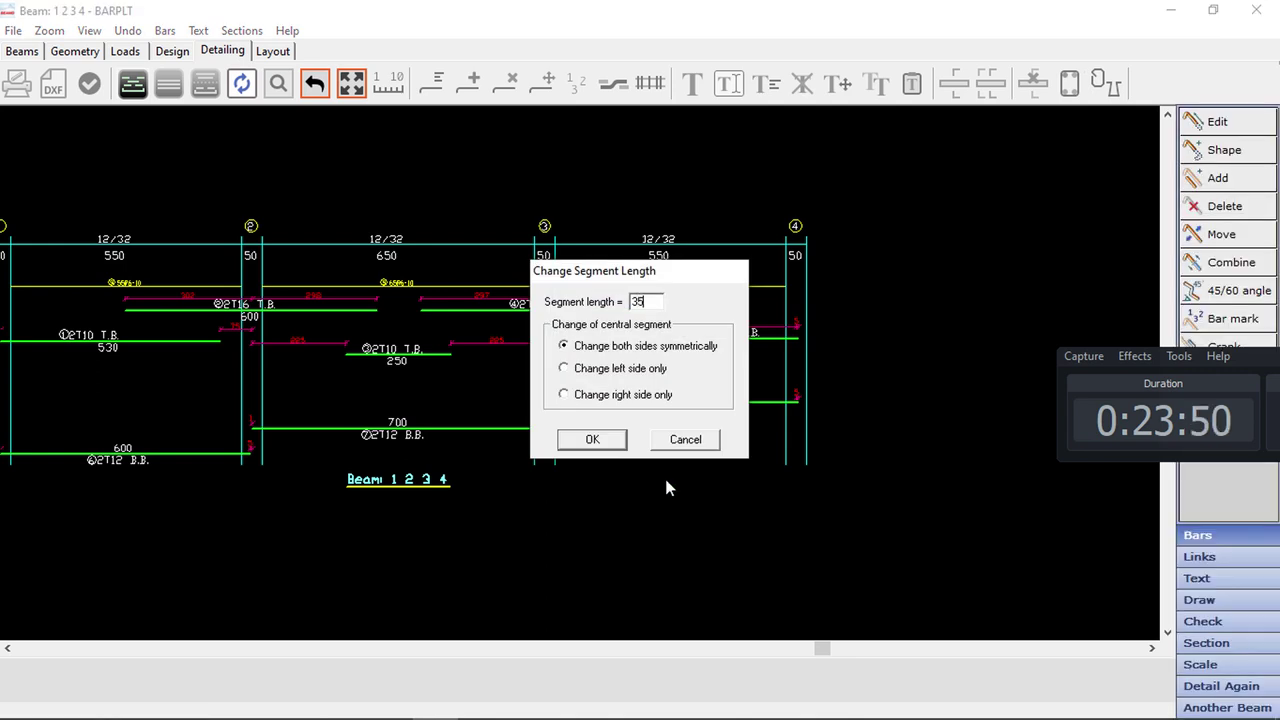
type("0")
left_click(588, 440)
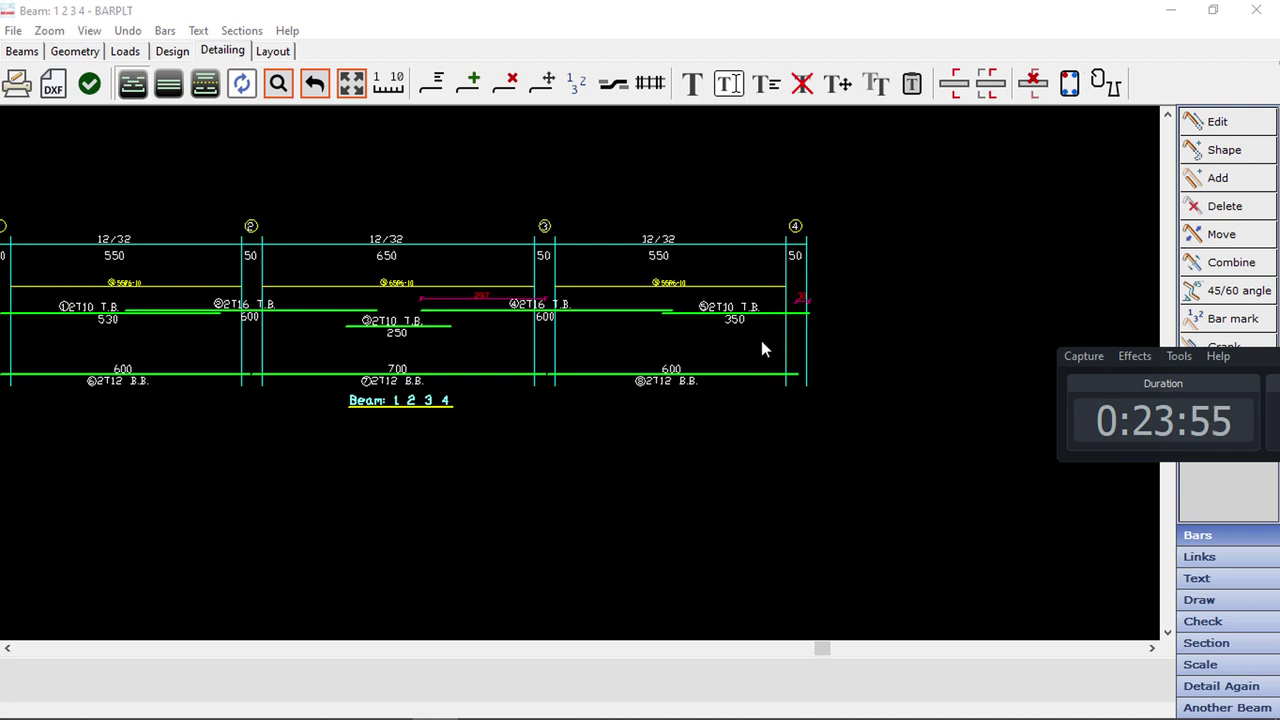
left_click(1217, 121)
left_click(731, 345)
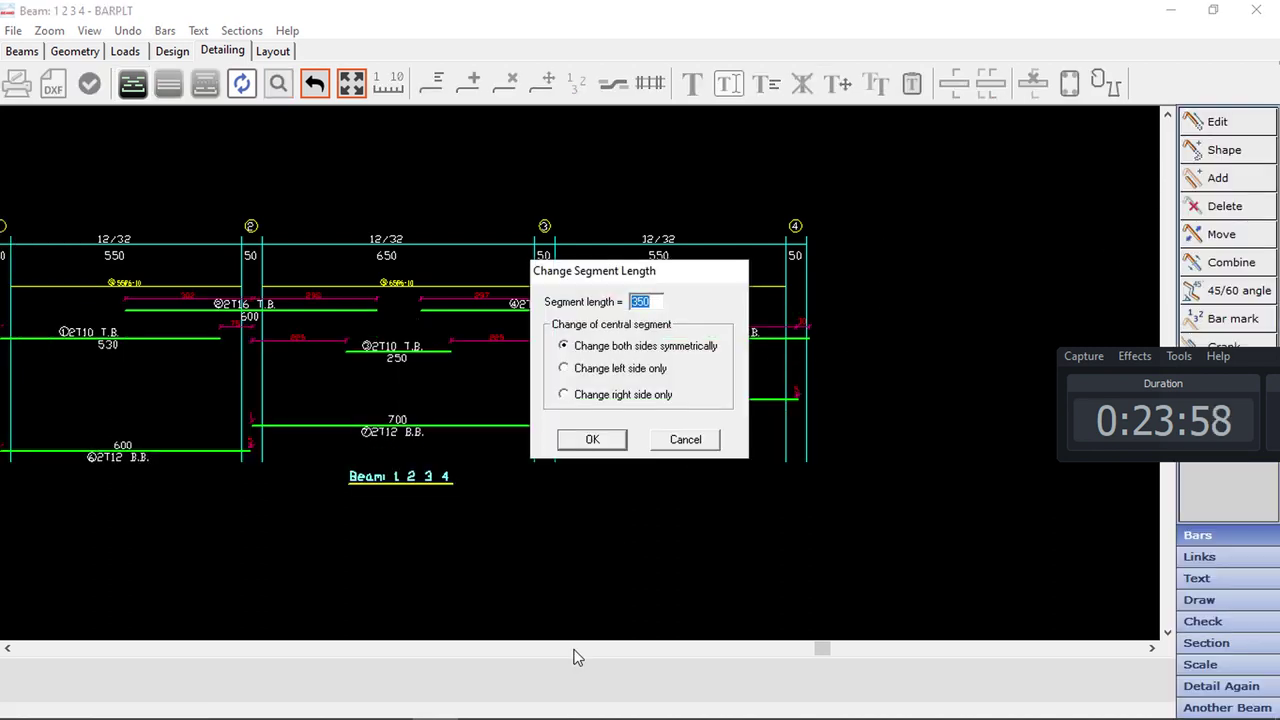
type("400")
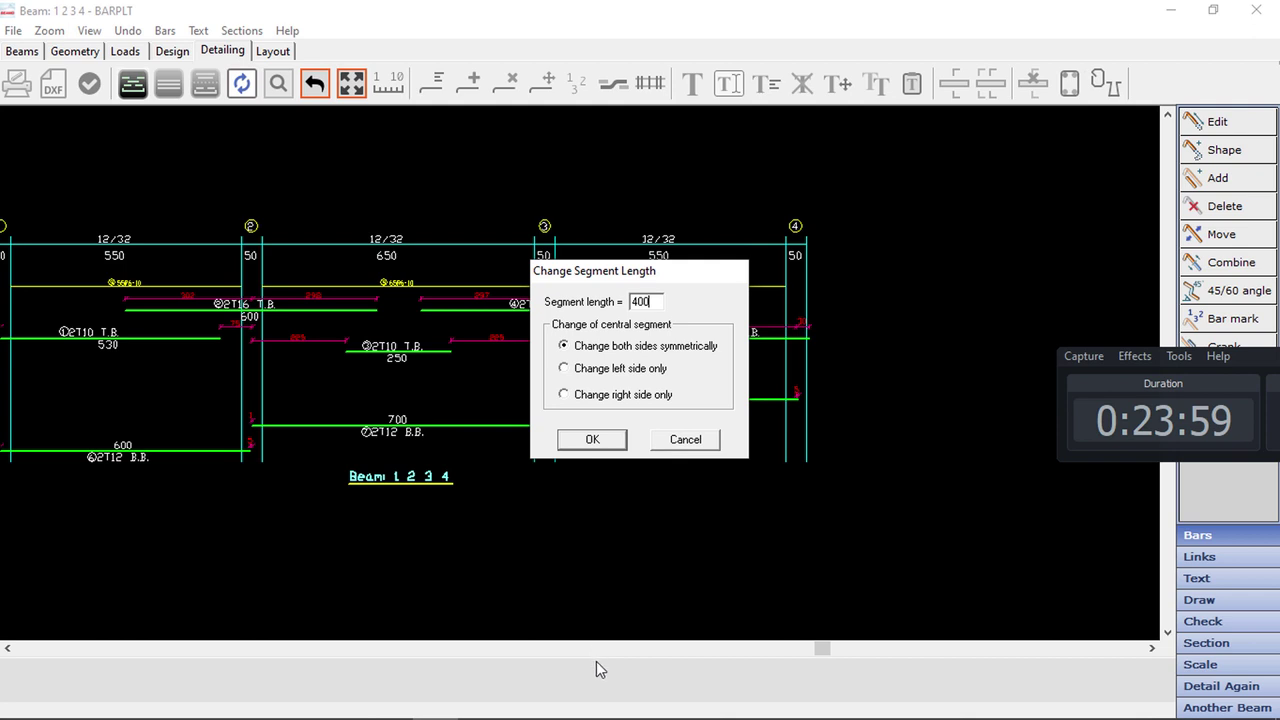
left_click(592, 440)
left_click_drag(658, 268, 494, 268)
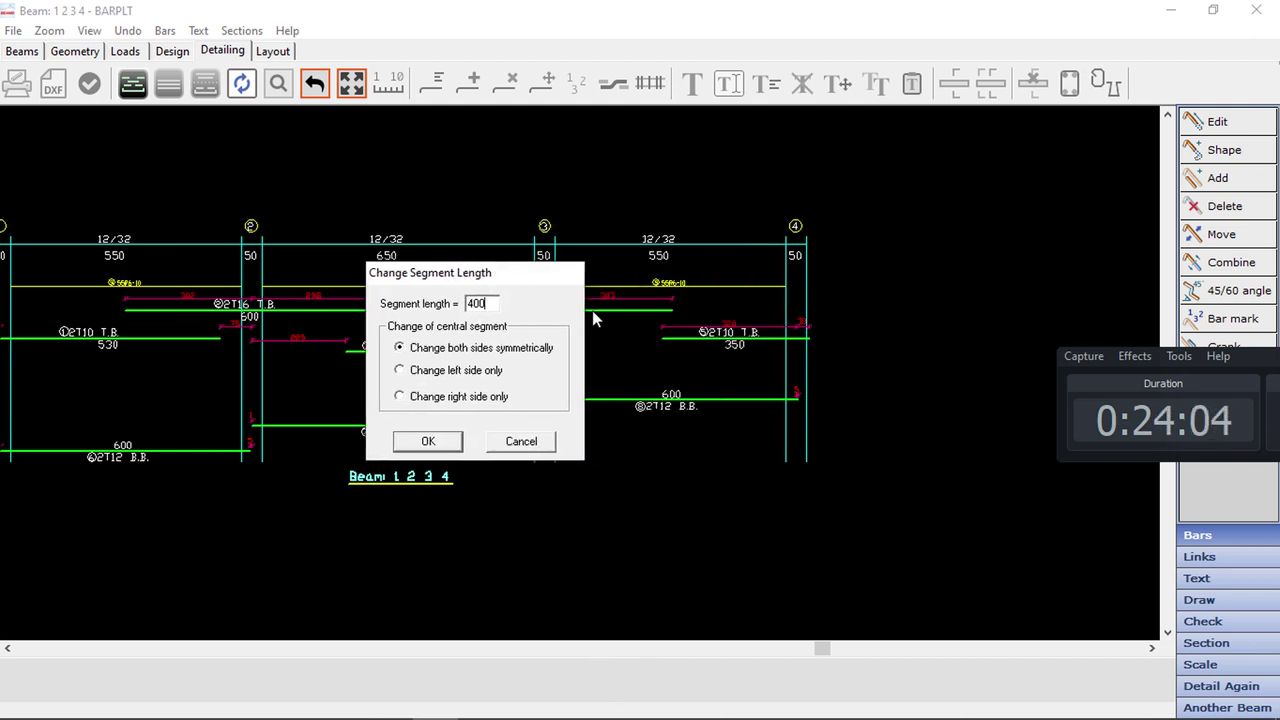
left_click(545, 440)
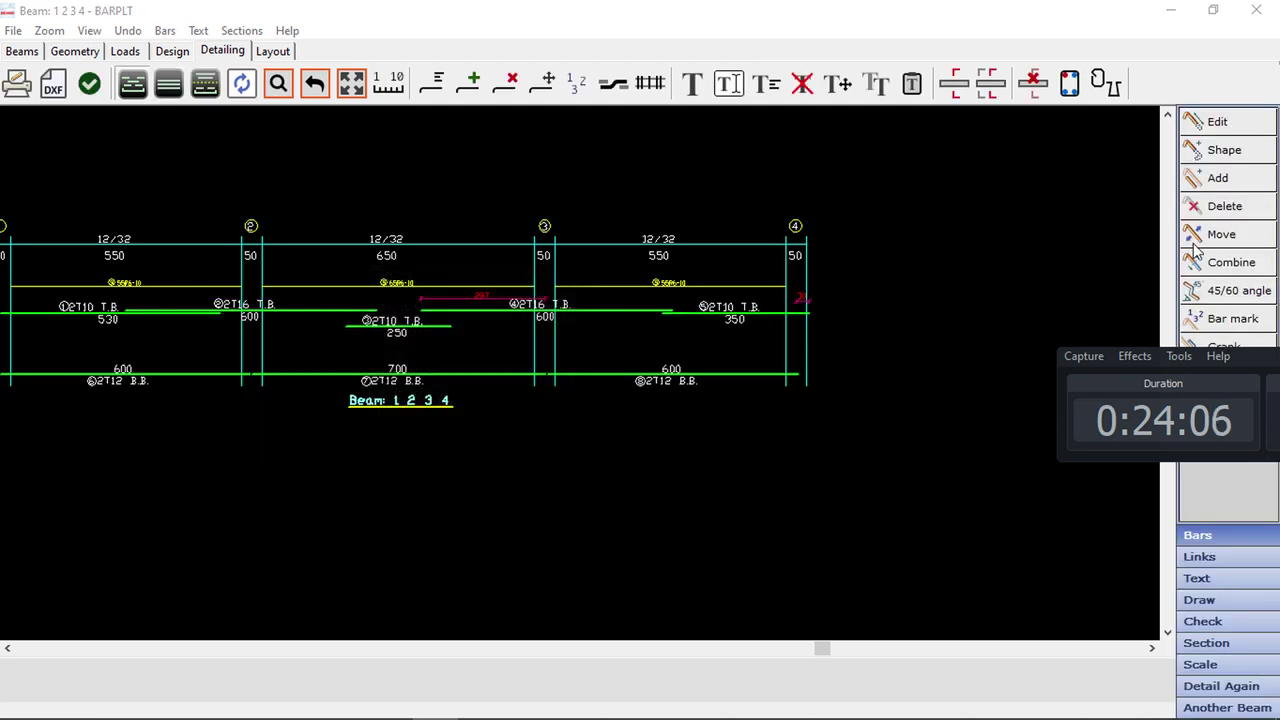
Change the shape of the 2T10 top bar at support 4, setting its distance from that support to -355
left_click(1224, 150)
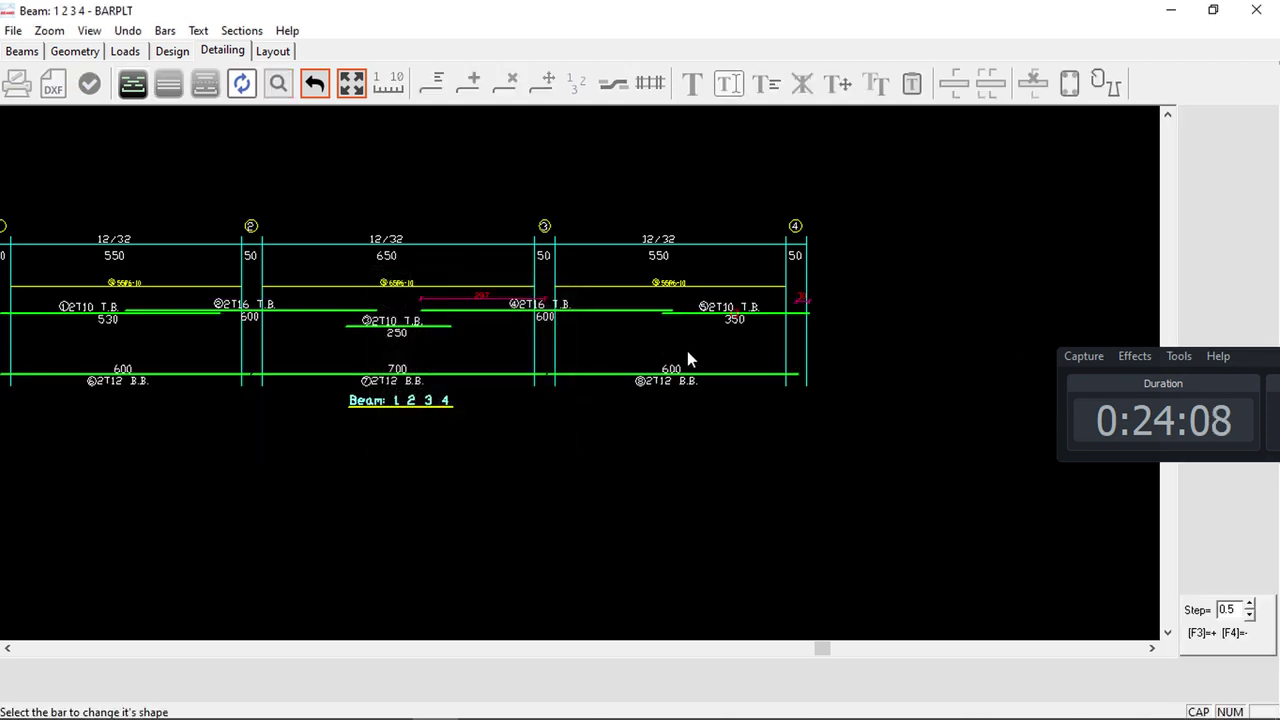
left_click(687, 352)
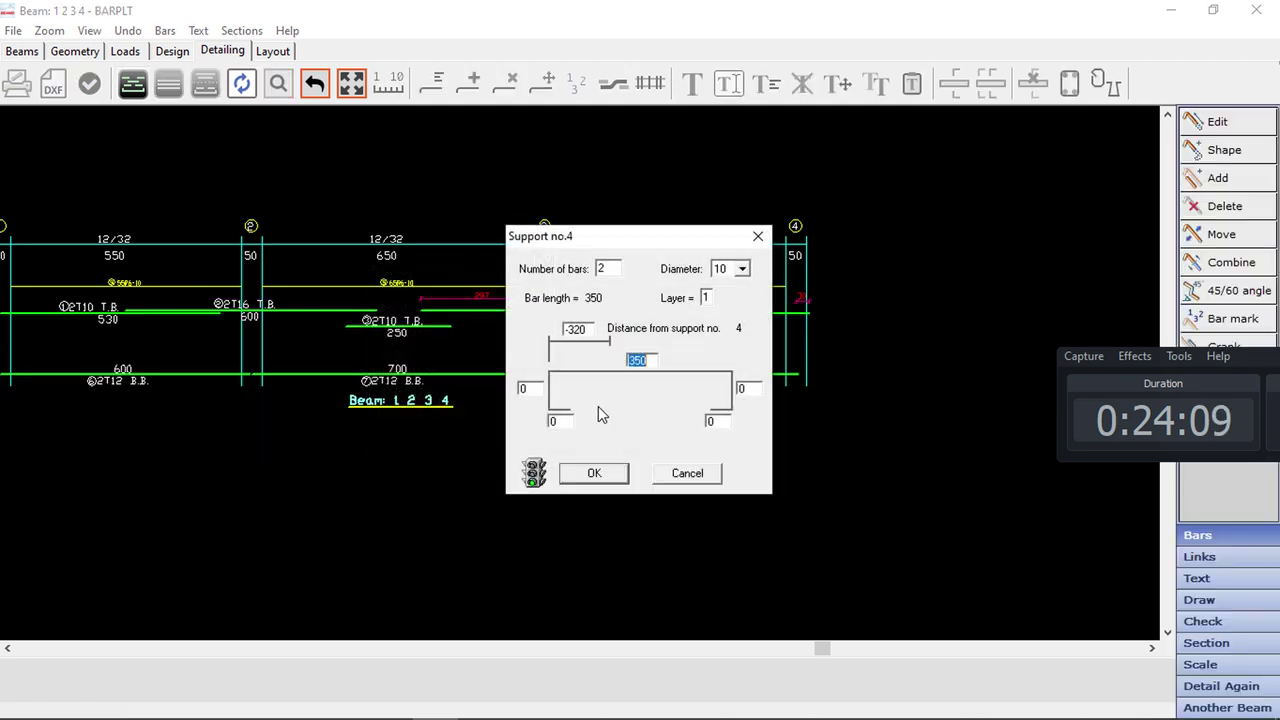
double_click(574, 330)
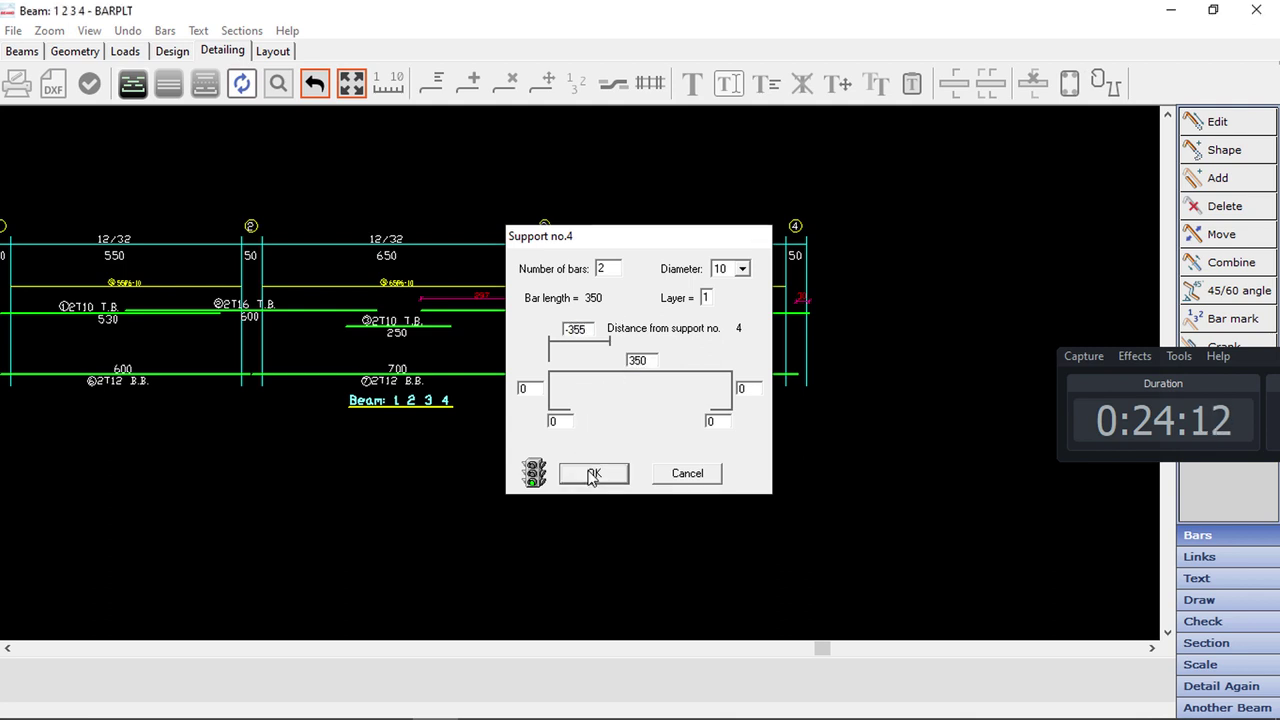
left_click(588, 473)
Set the distance of the 2T10 top bar from support 4 to -330
left_click(715, 318)
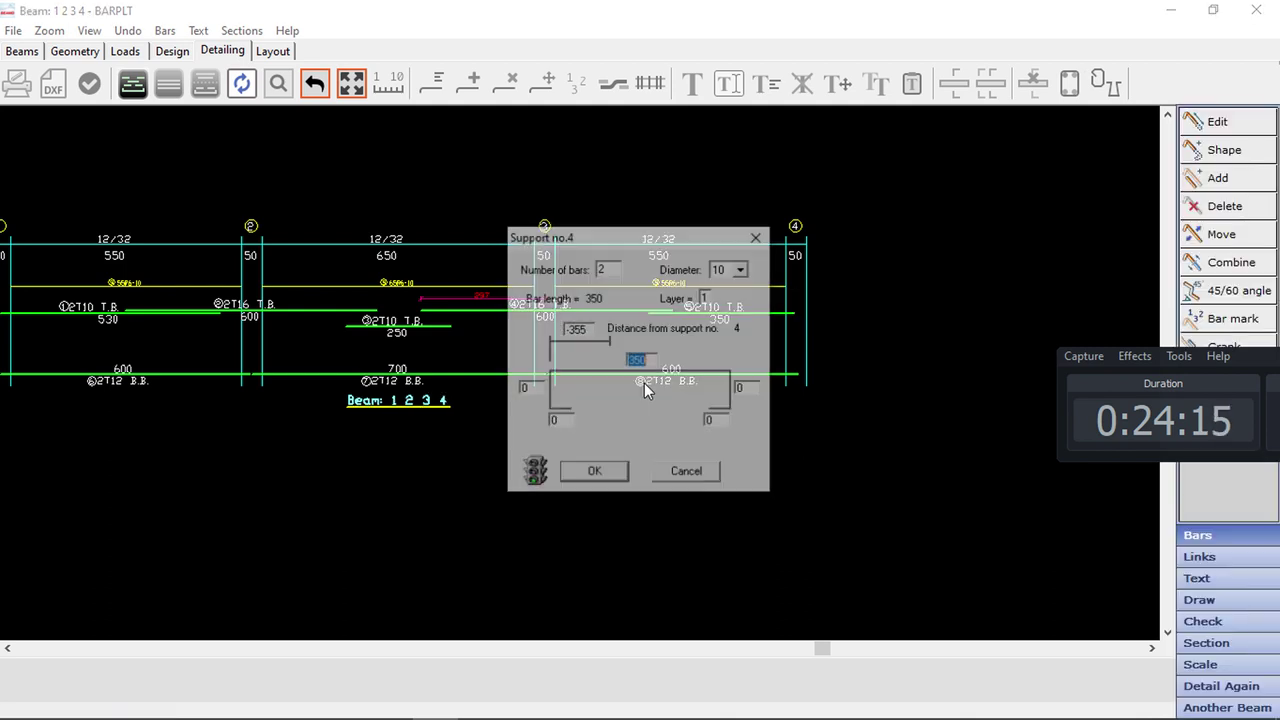
double_click(575, 330)
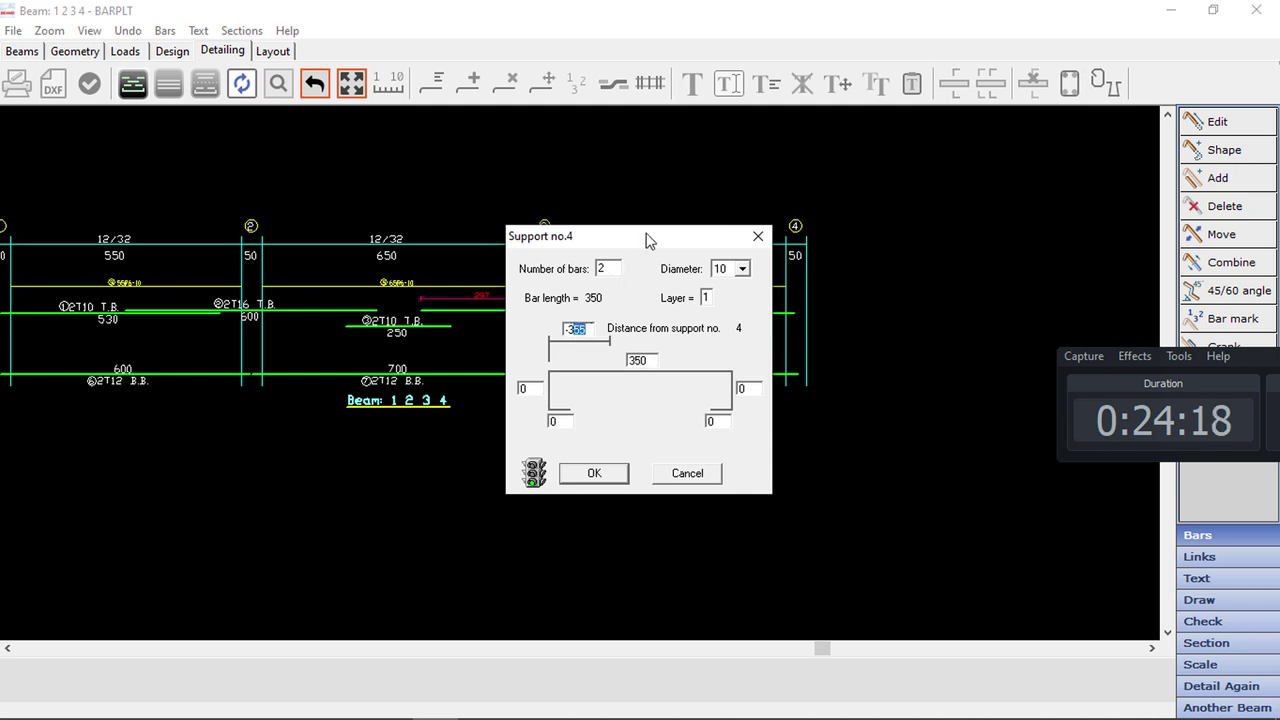
left_click_drag(646, 240, 569, 240)
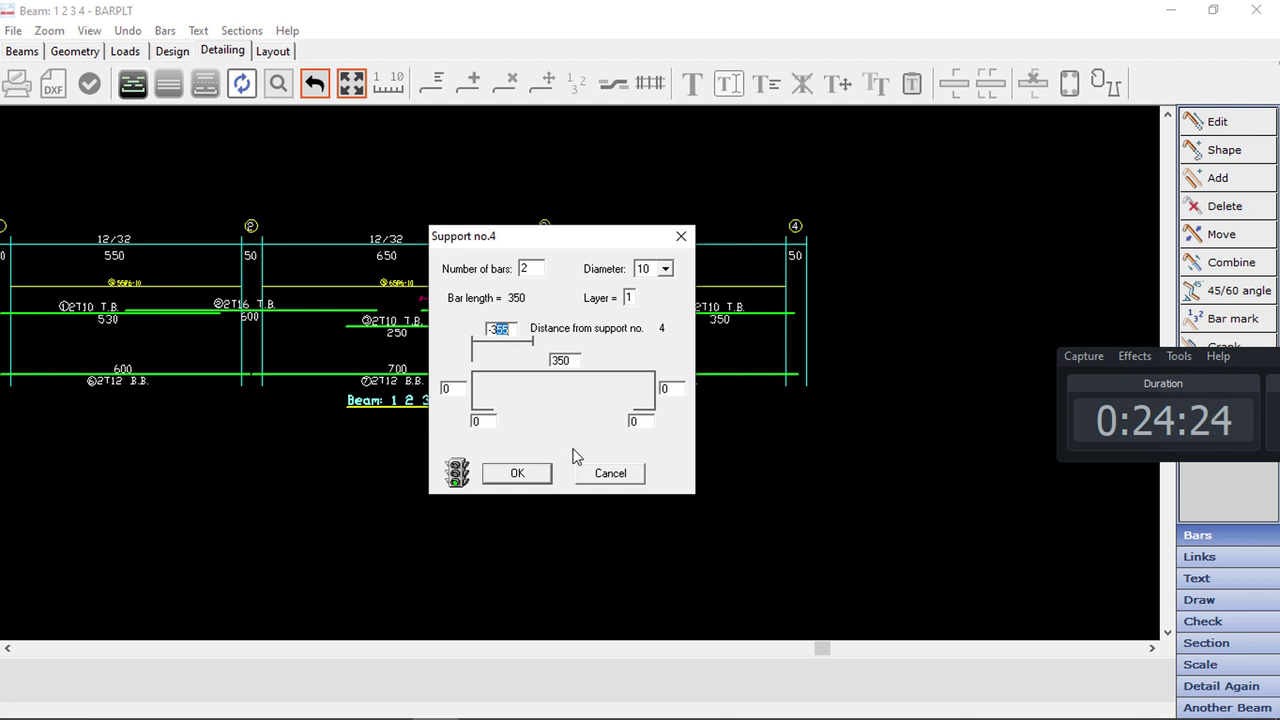
type("330")
left_click_drag(494, 329, 560, 329)
type("30")
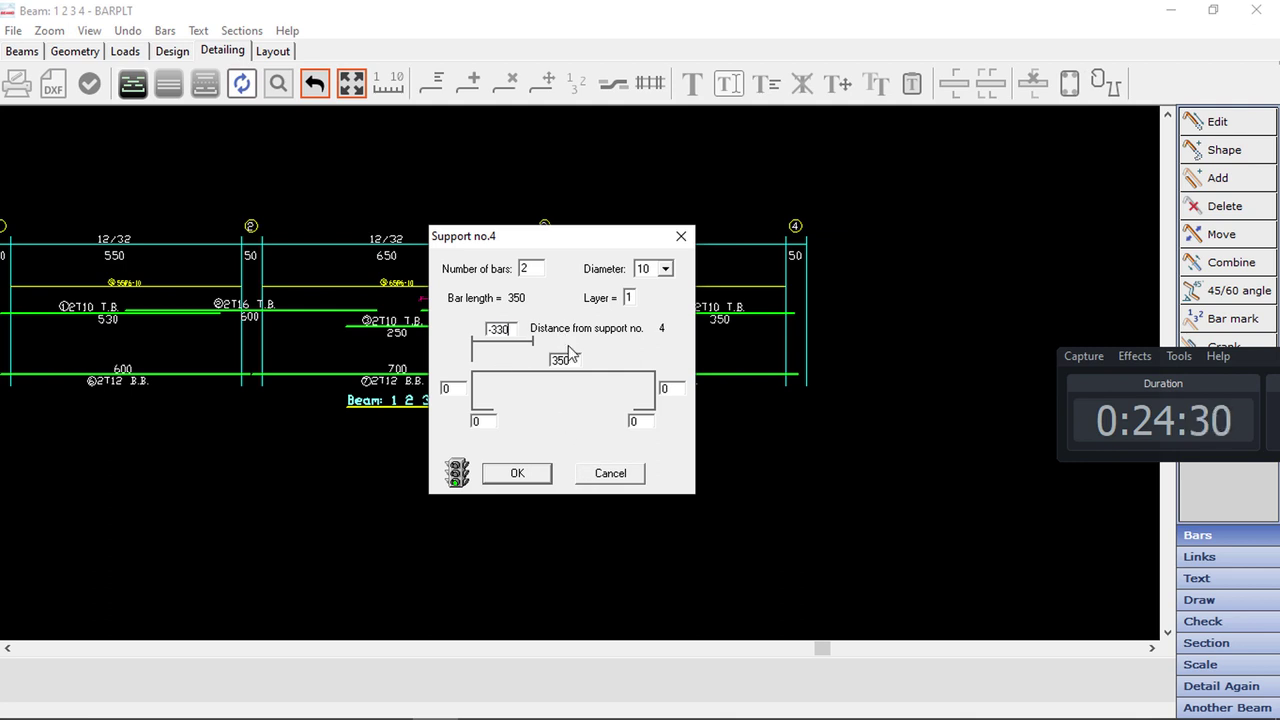
left_click(530, 477)
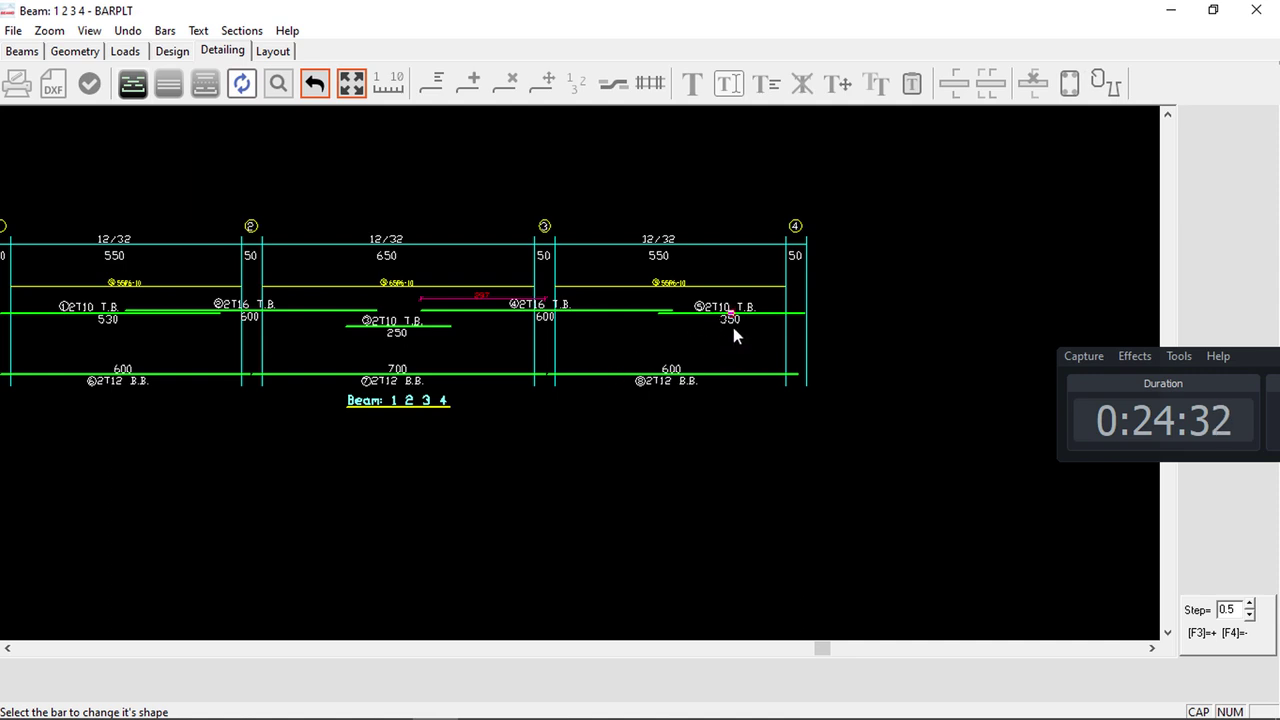
Lengthen the 2T10 top bar at support 4 to 400, changing its left side only
left_click(1217, 122)
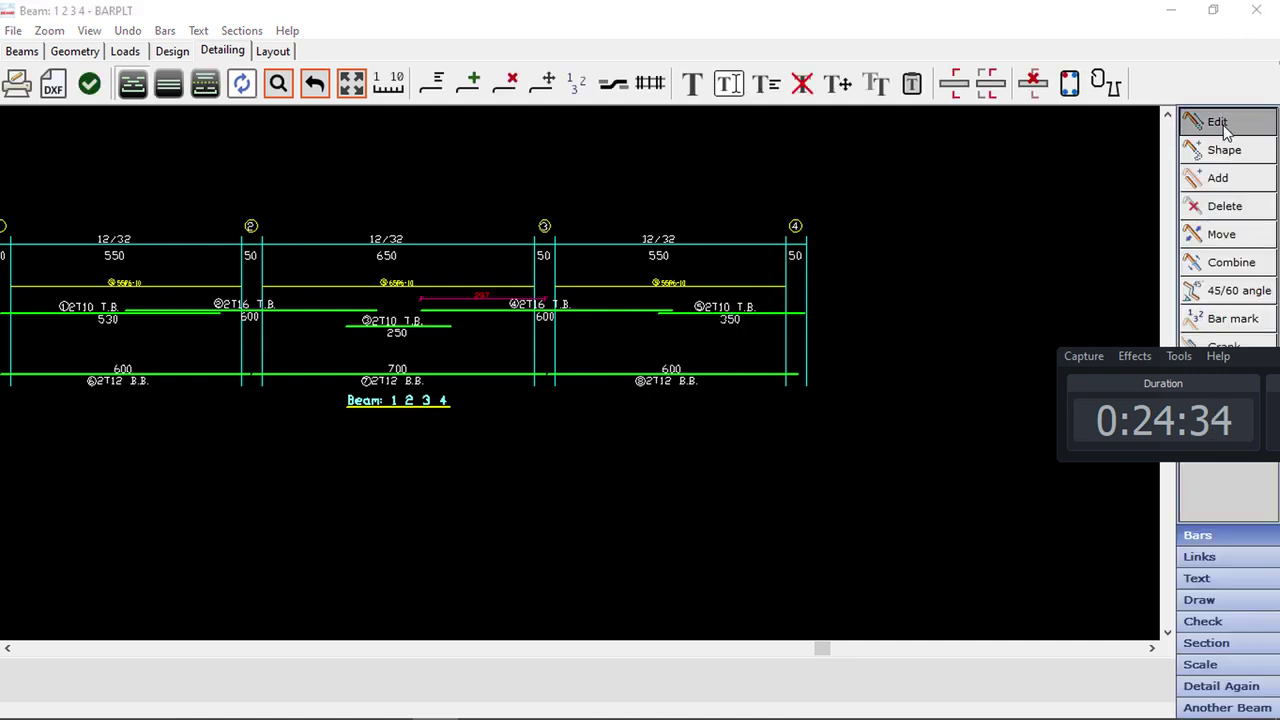
left_click(734, 344)
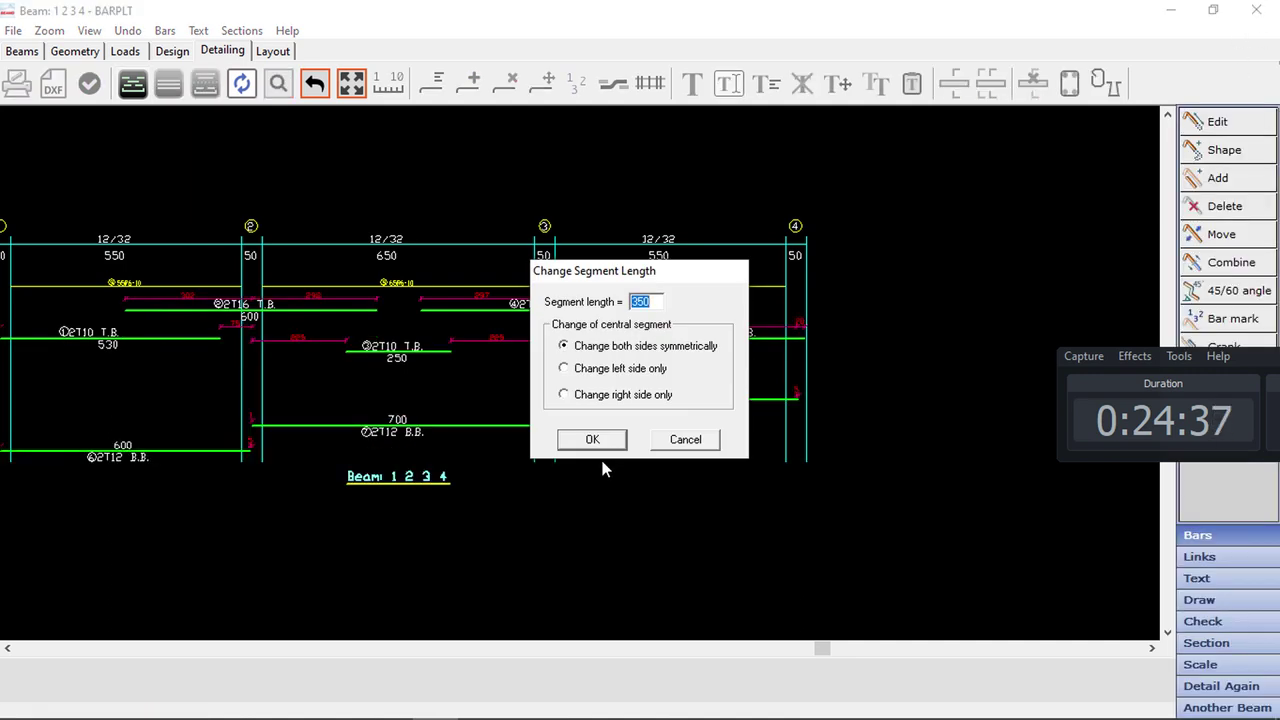
type("400")
left_click(607, 377)
left_click(590, 438)
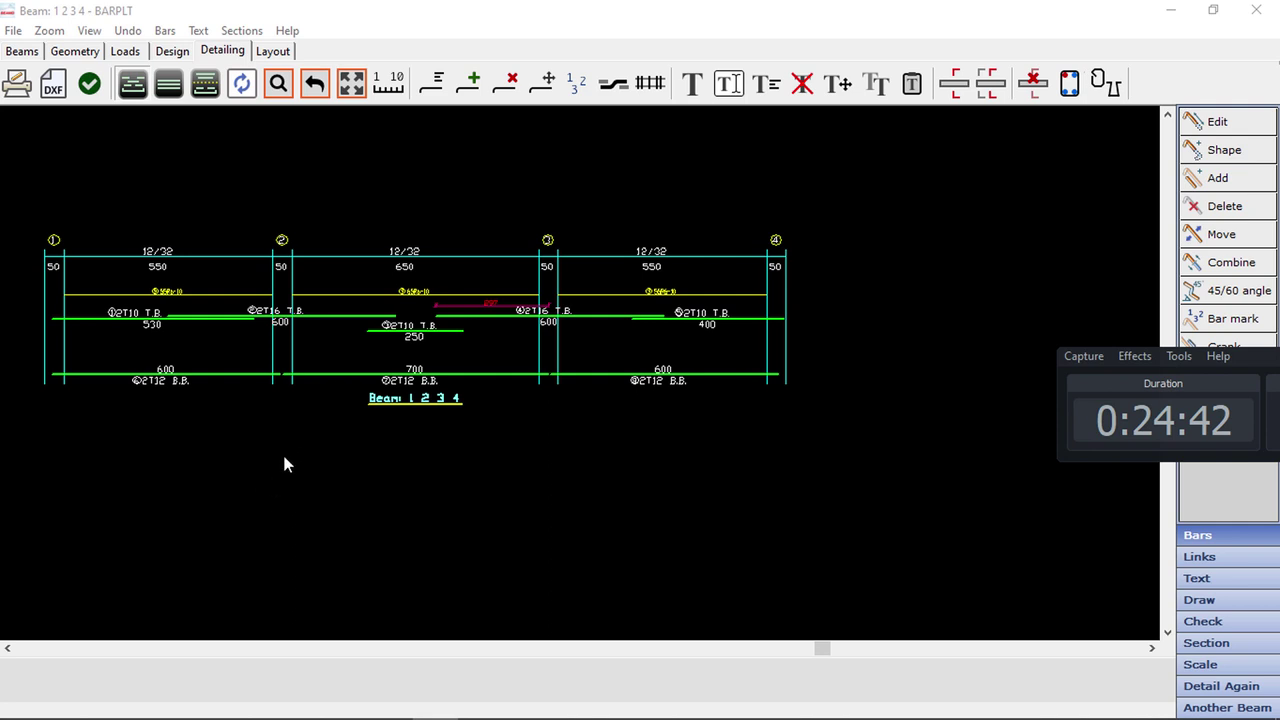
Shorten the 2T10 top bar starting at support 1 to 400, changing its right side only
middle_click_drag(284, 457, 412, 461)
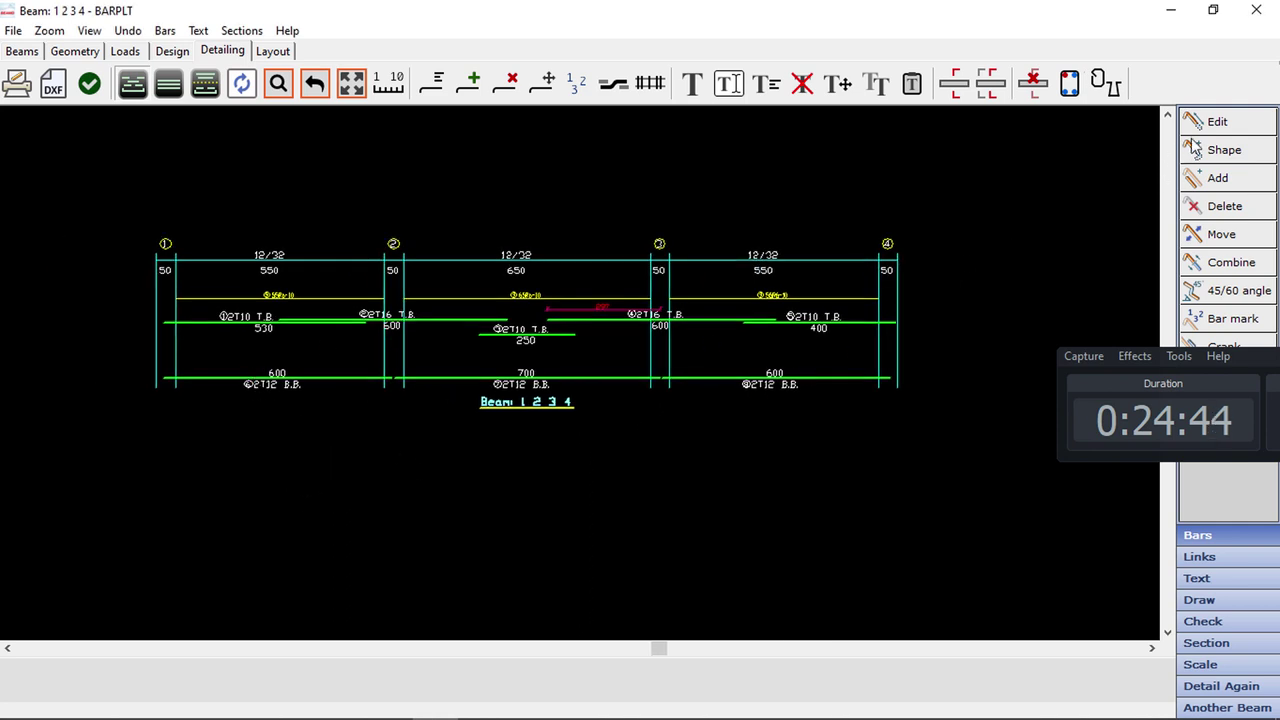
left_click(1212, 124)
left_click(276, 352)
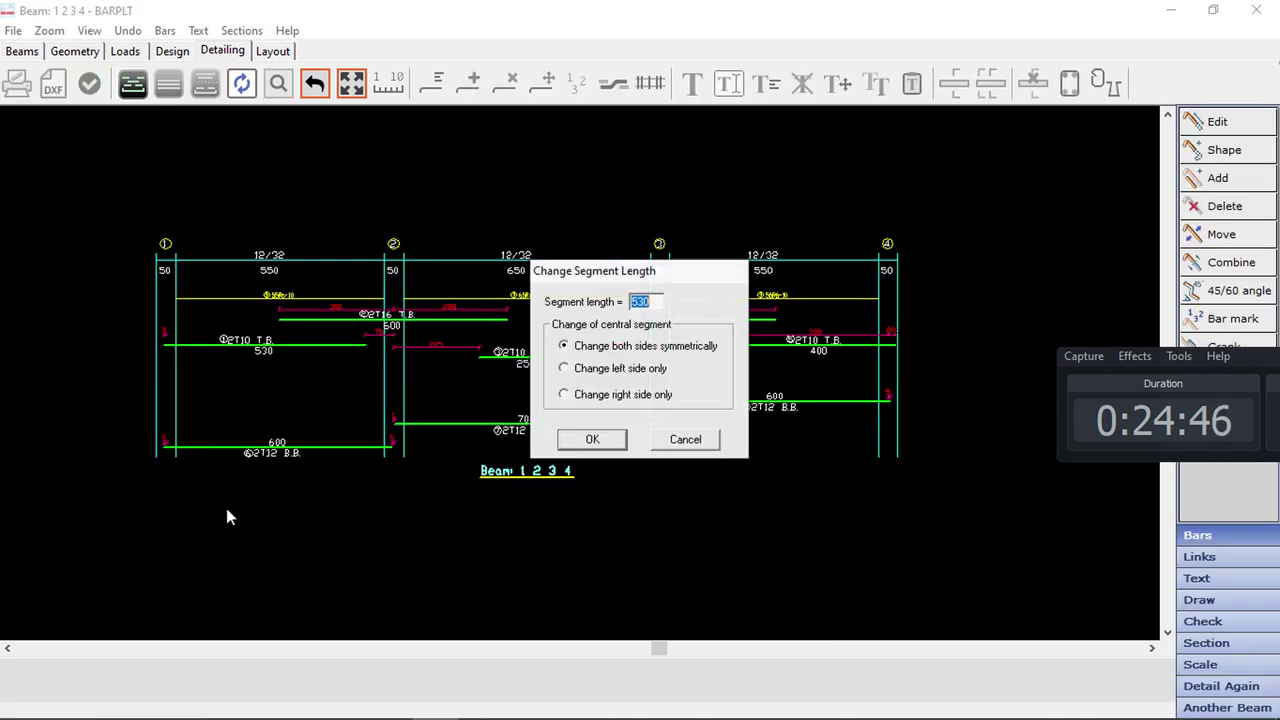
type("400")
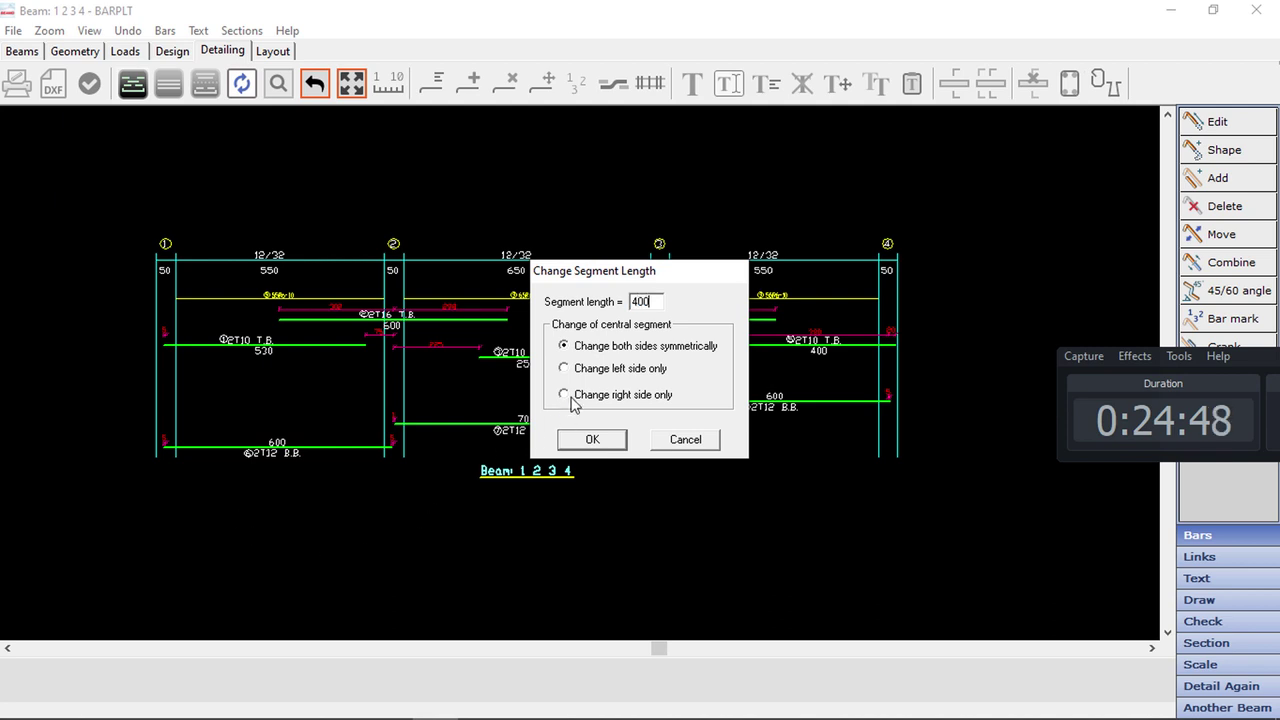
left_click(577, 446)
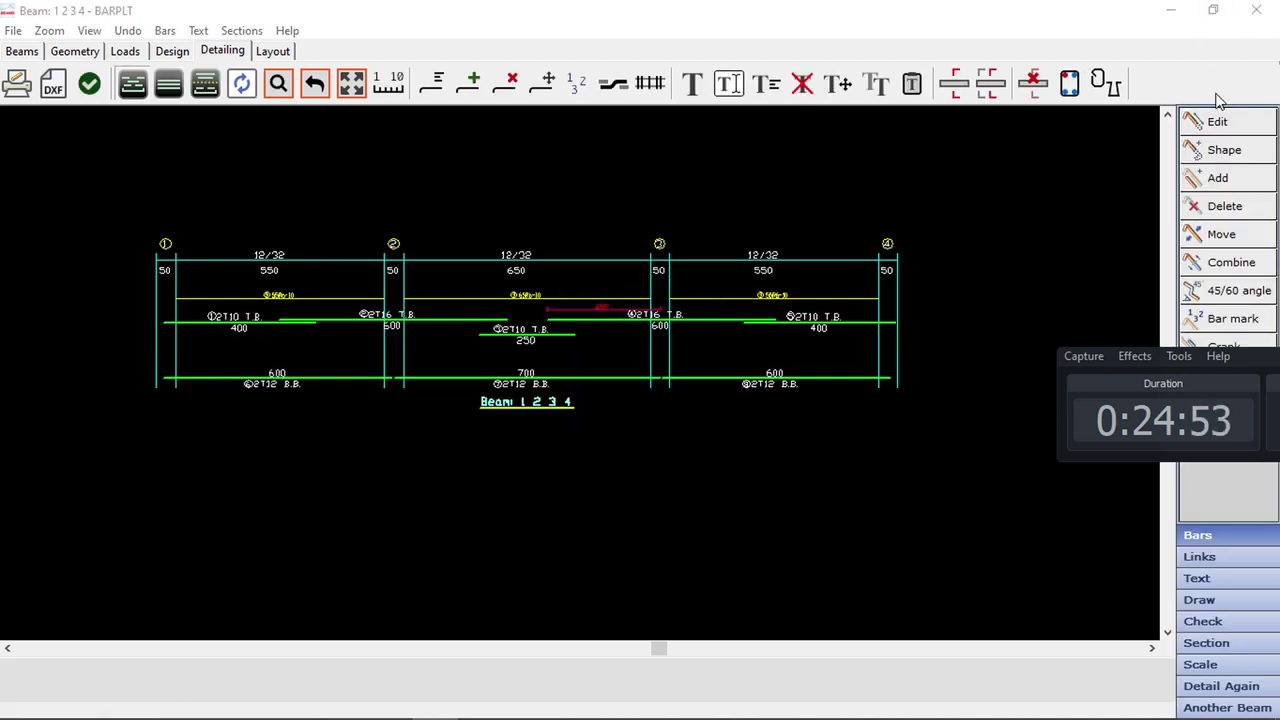
Change the shape of the 2T10 top bar starting at support 1, setting its distance from that support to -20
left_click(1203, 125)
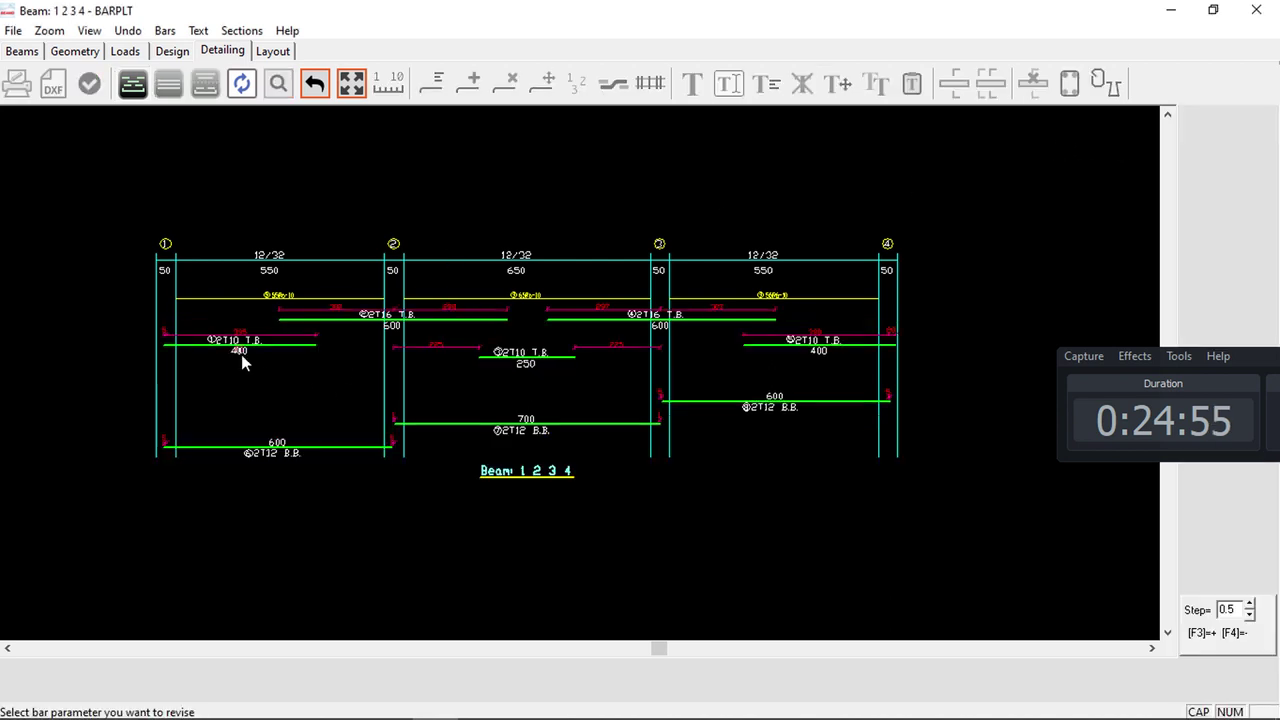
right_click(241, 354)
left_click(1205, 286)
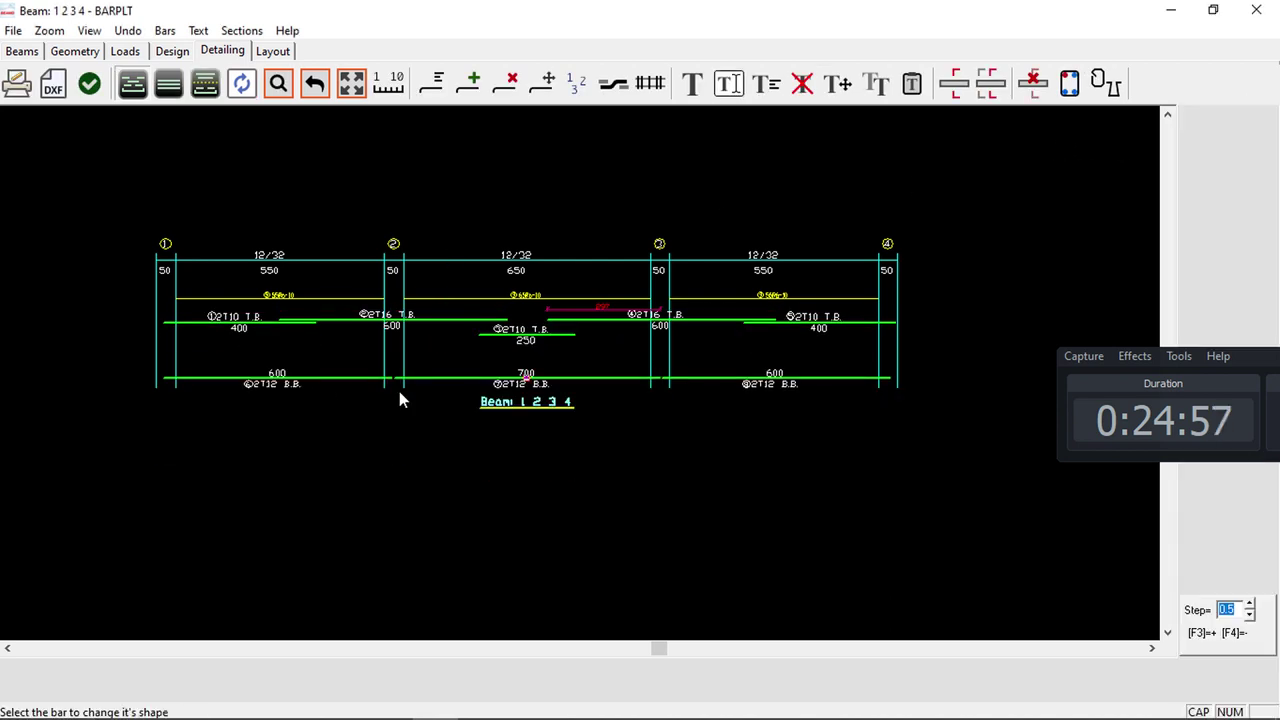
right_click(244, 326)
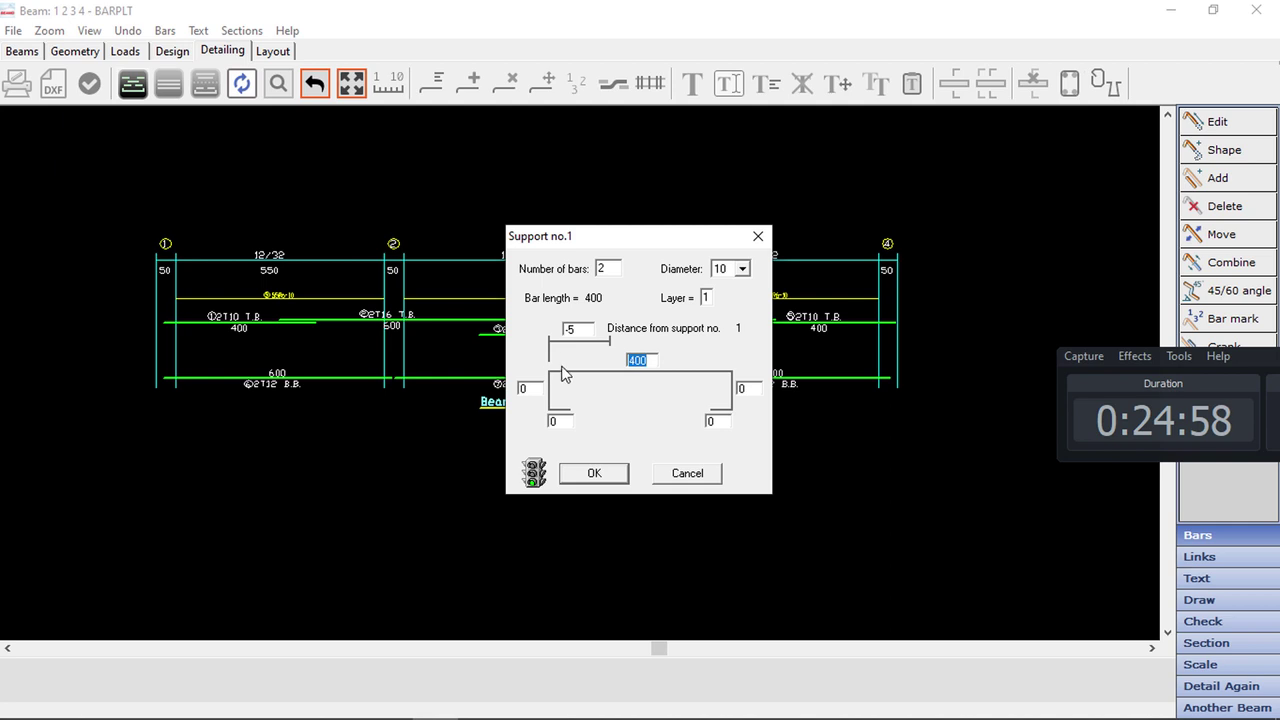
double_click(590, 329)
type("-2")
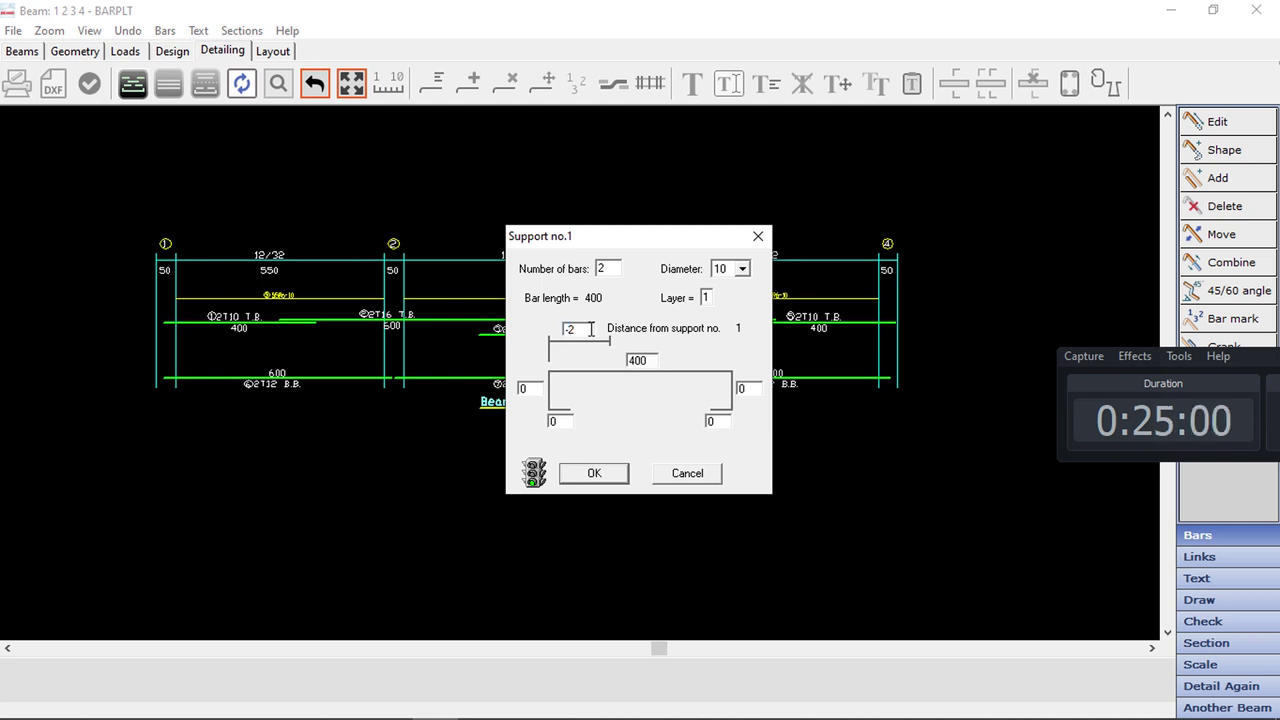
type("0")
left_click(592, 476)
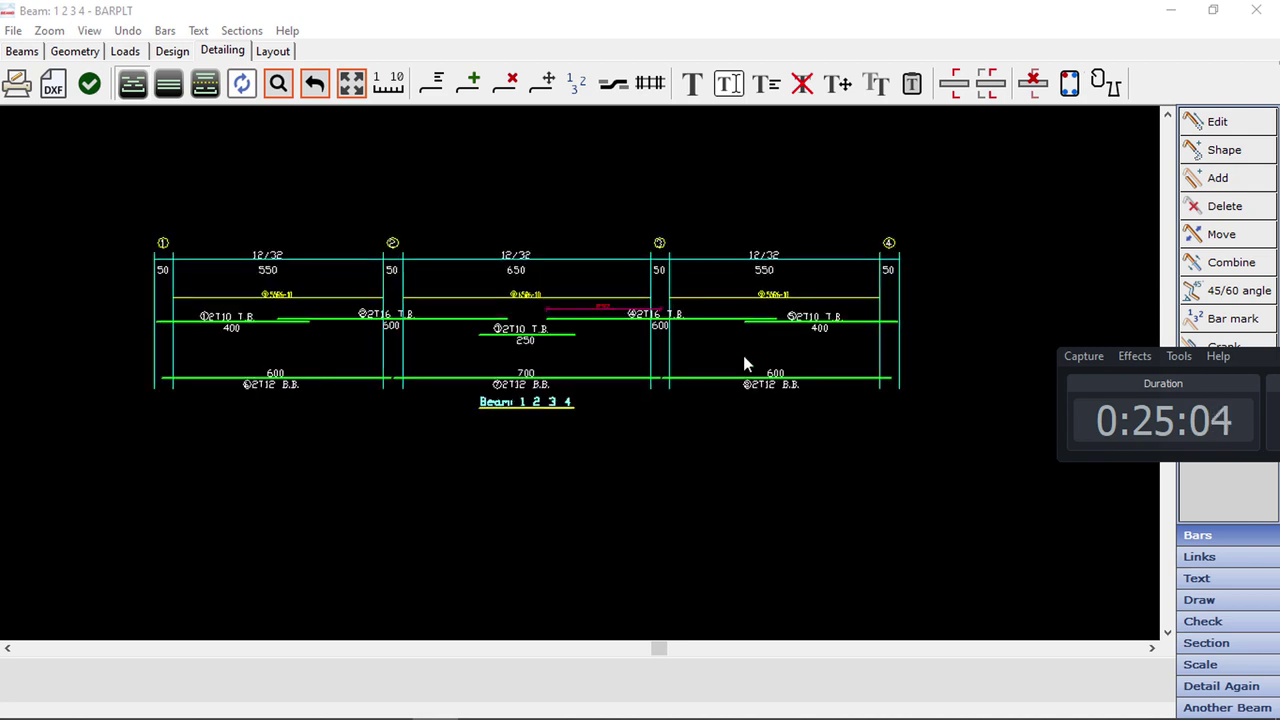
middle_click_drag(743, 355, 598, 275)
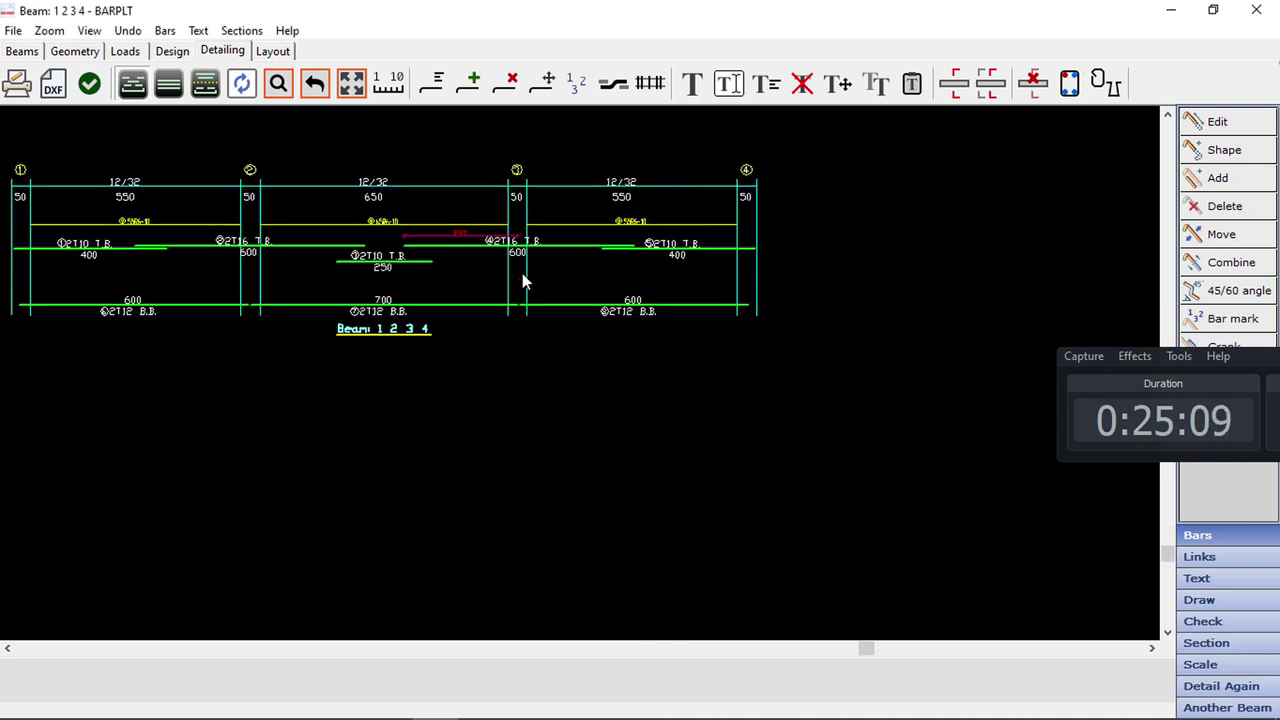
middle_click_drag(513, 341, 657, 356)
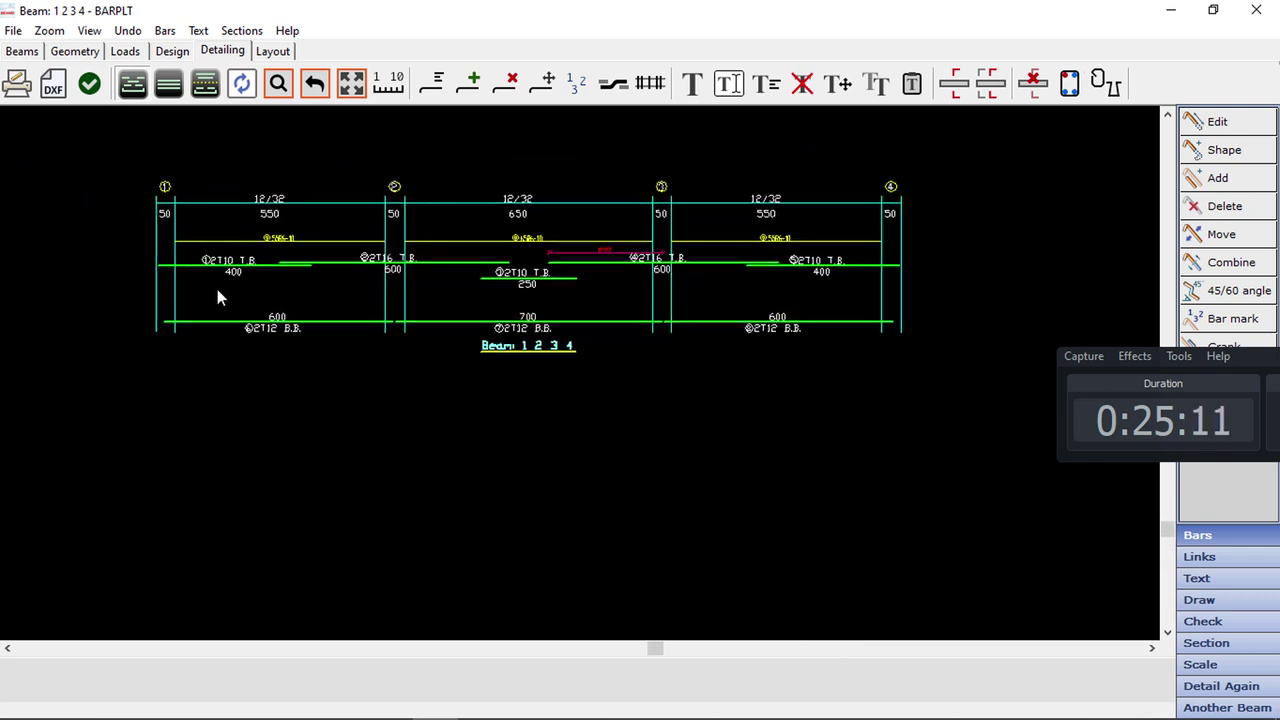
middle_click_drag(575, 375, 481, 330)
mouse_move(657, 346)
middle_mouse_down()
mouse_move(520, 326)
mouse_move(523, 314)
mouse_move(498, 307)
middle_mouse_up()
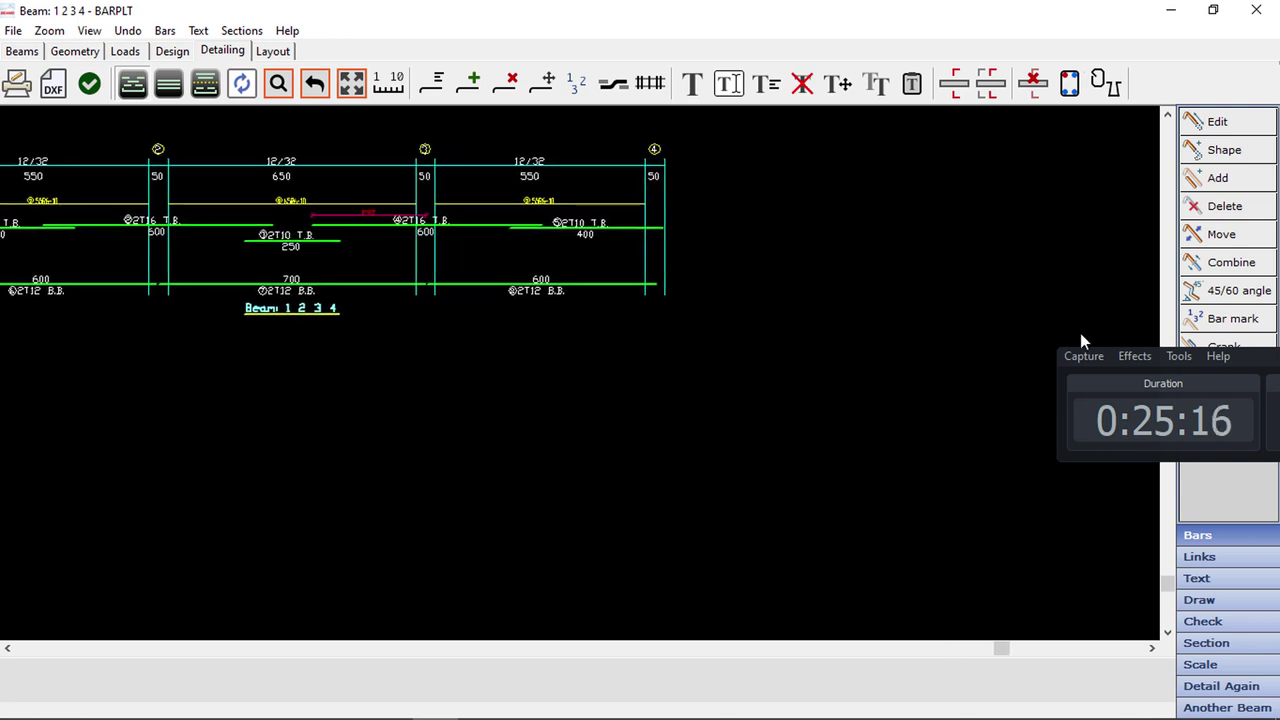
mouse_move(702, 354)
middle_mouse_down()
mouse_move(734, 323)
mouse_move(762, 333)
middle_mouse_up()
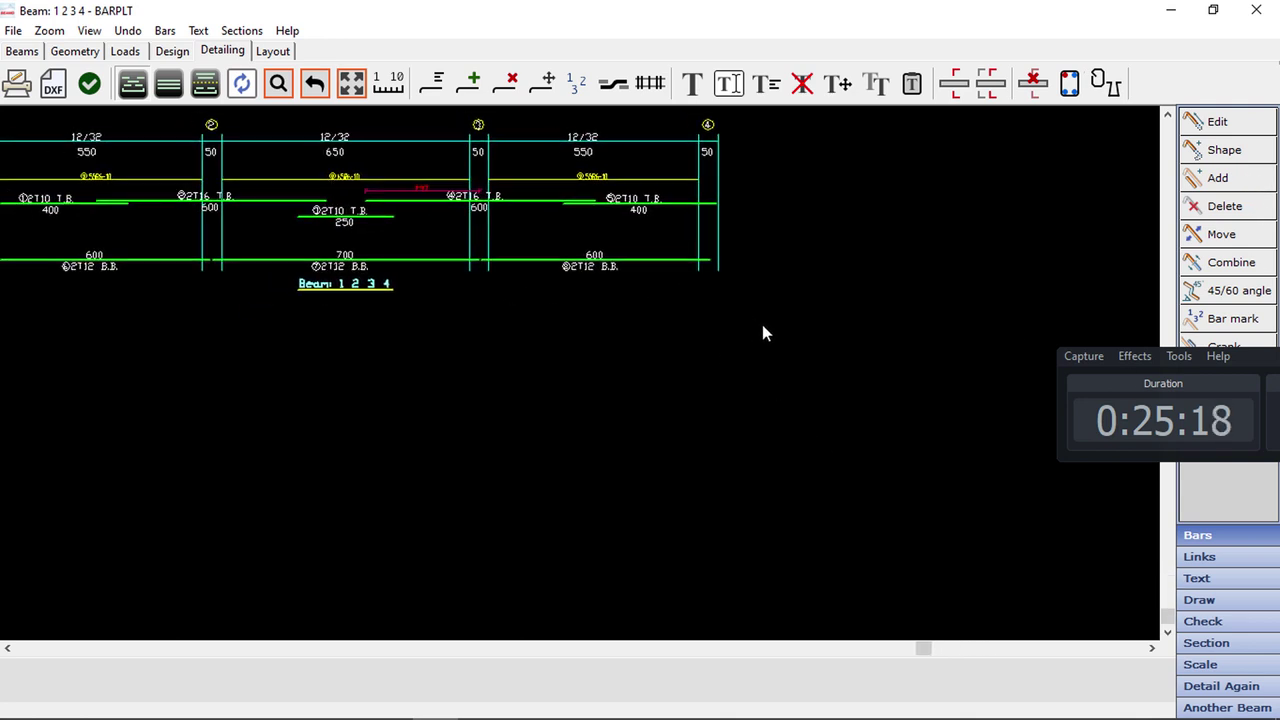
Lengthen the 2T12 bottom bar between supports 3 and 4 to 700, changing both sides symmetrically
left_click(1246, 131)
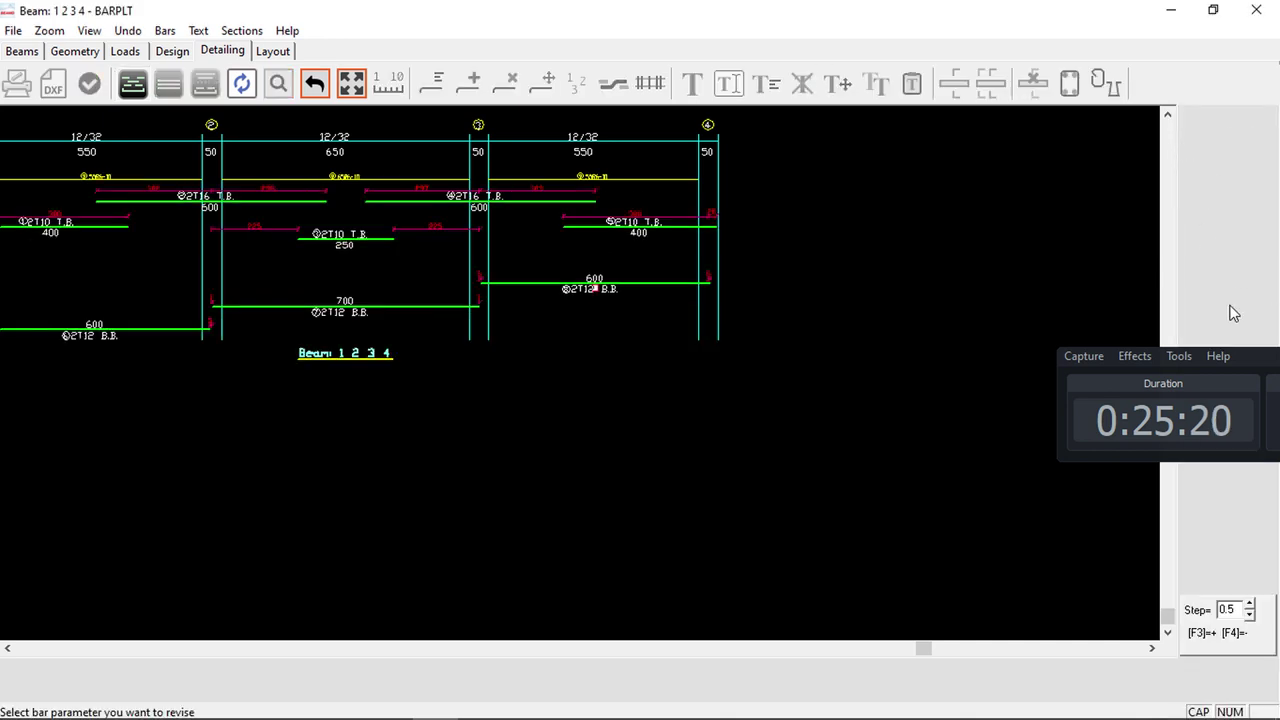
left_click(602, 276)
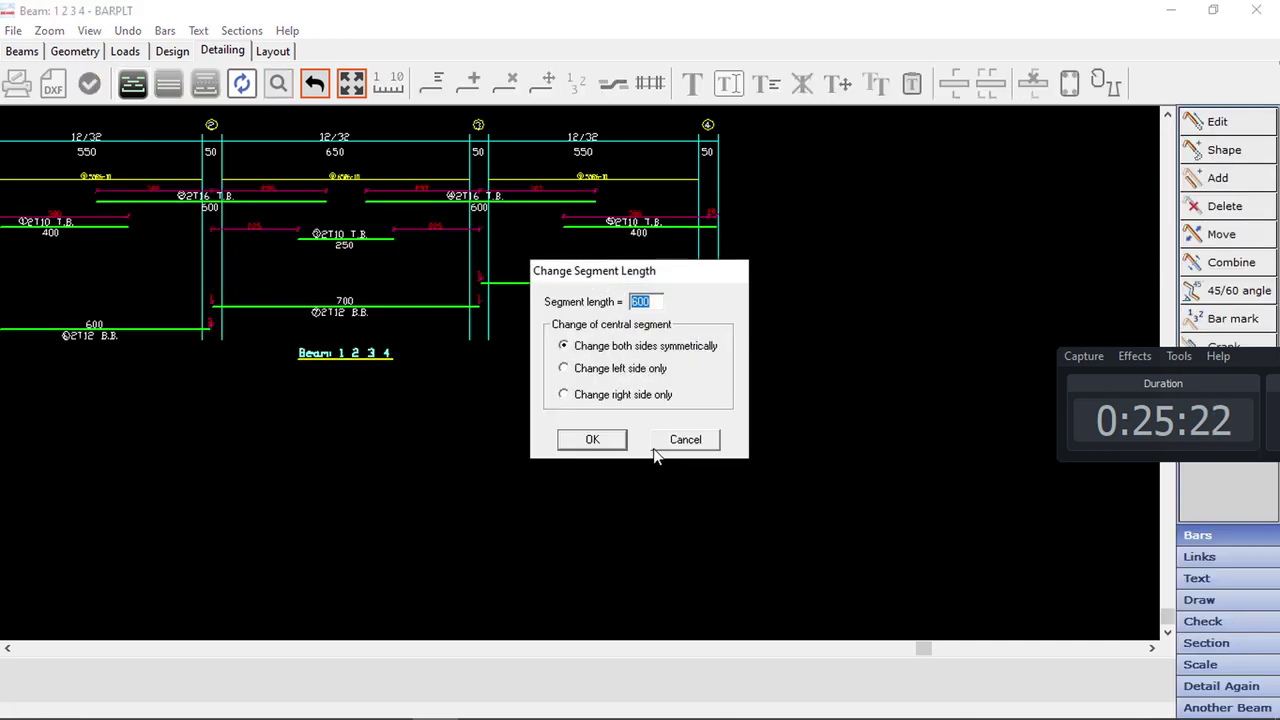
type("70")
left_click(592, 439)
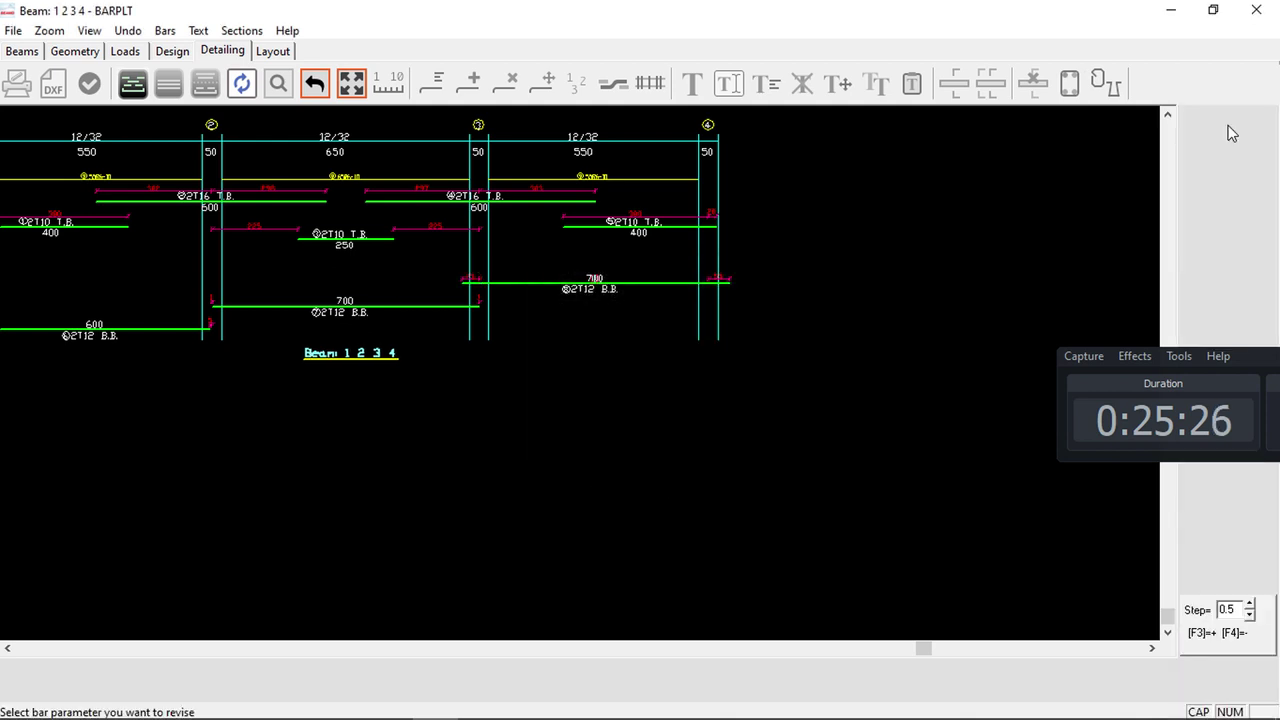
Set the length of the 2T12 bottom bar between supports 3 and 4 to 650, changing both sides symmetrically
left_click(597, 279)
type("6")
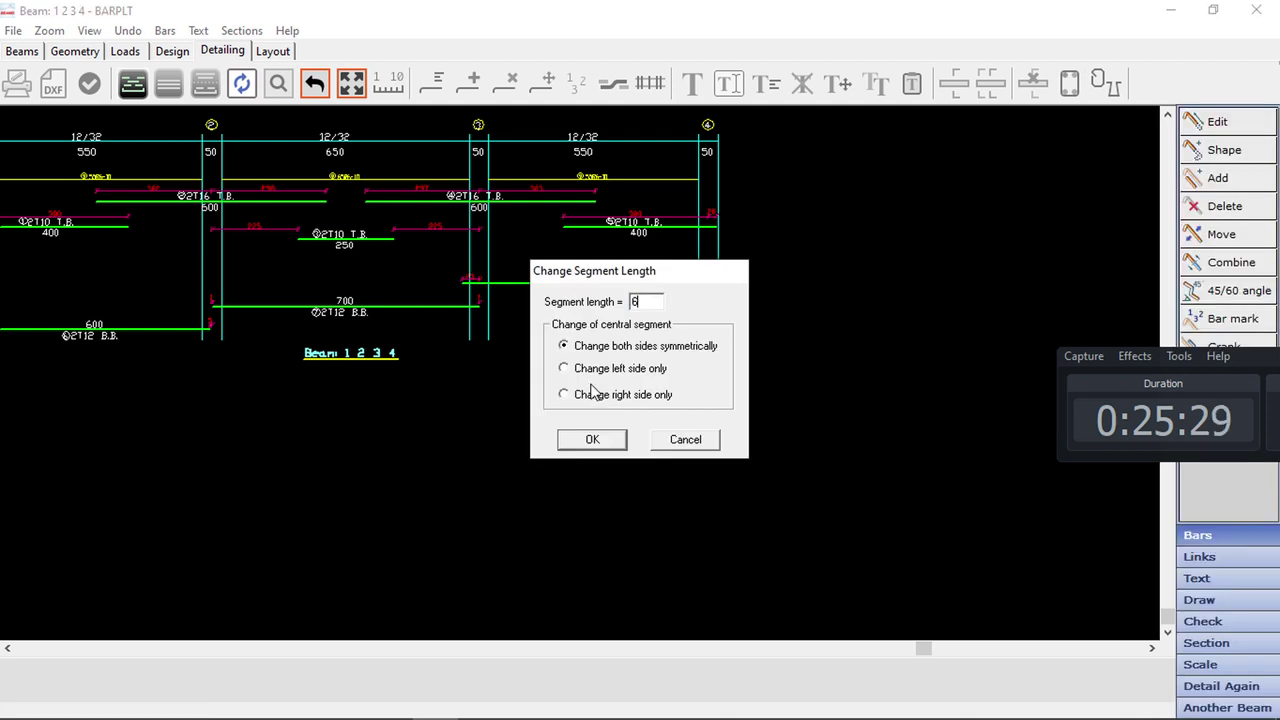
type("50")
left_click(594, 441)
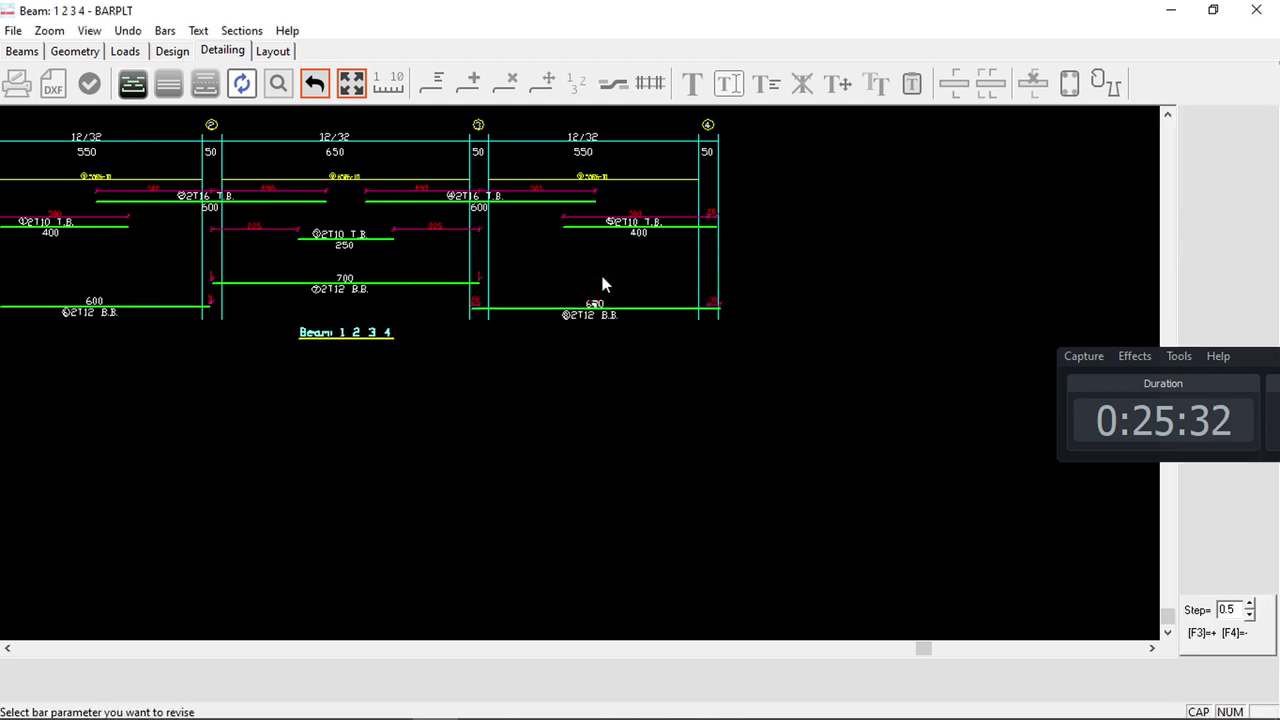
key("Escape")
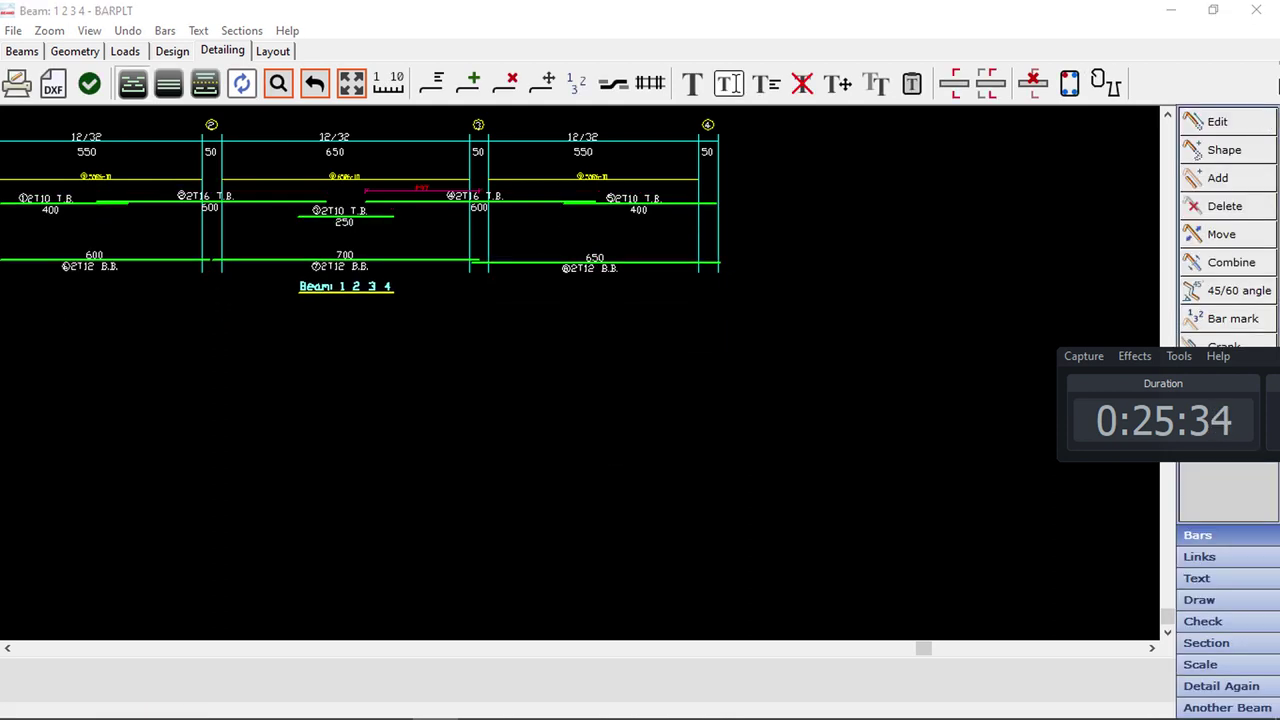
Change the shape of the 2T12 bottom bar between supports 3 and 4, setting its distance from support 4 to -630
left_click(1230, 150)
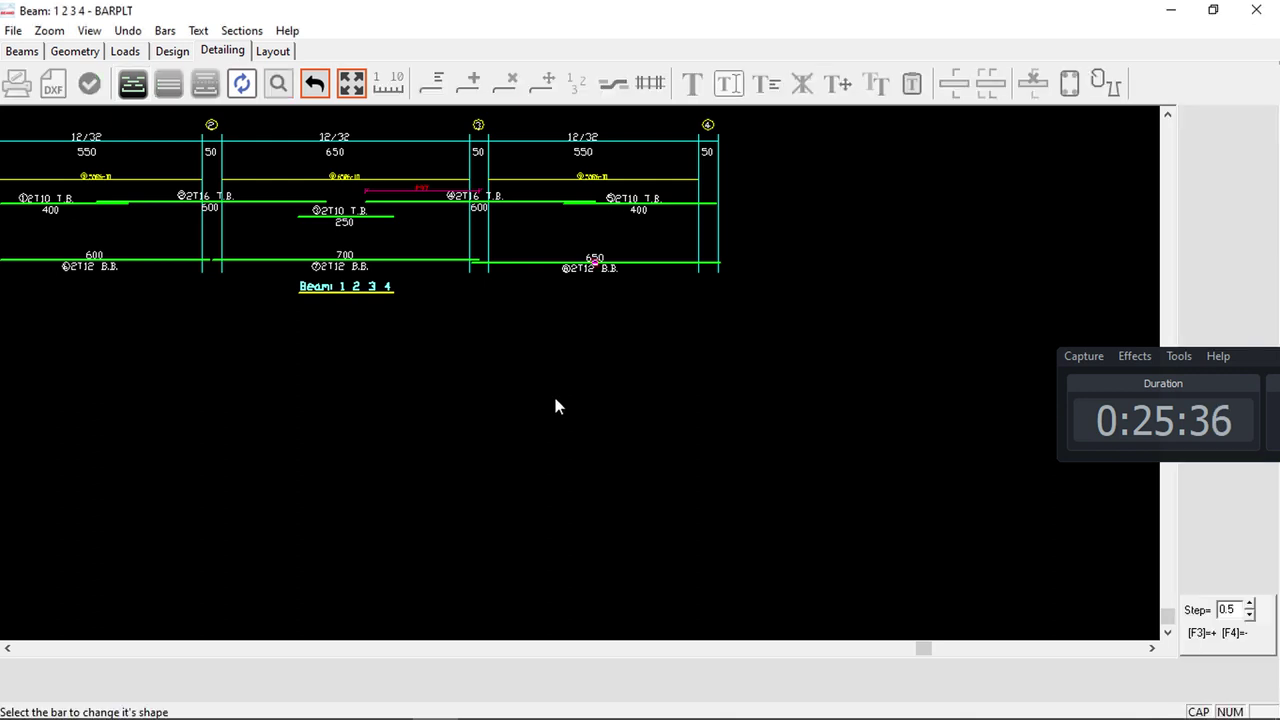
left_click(607, 268)
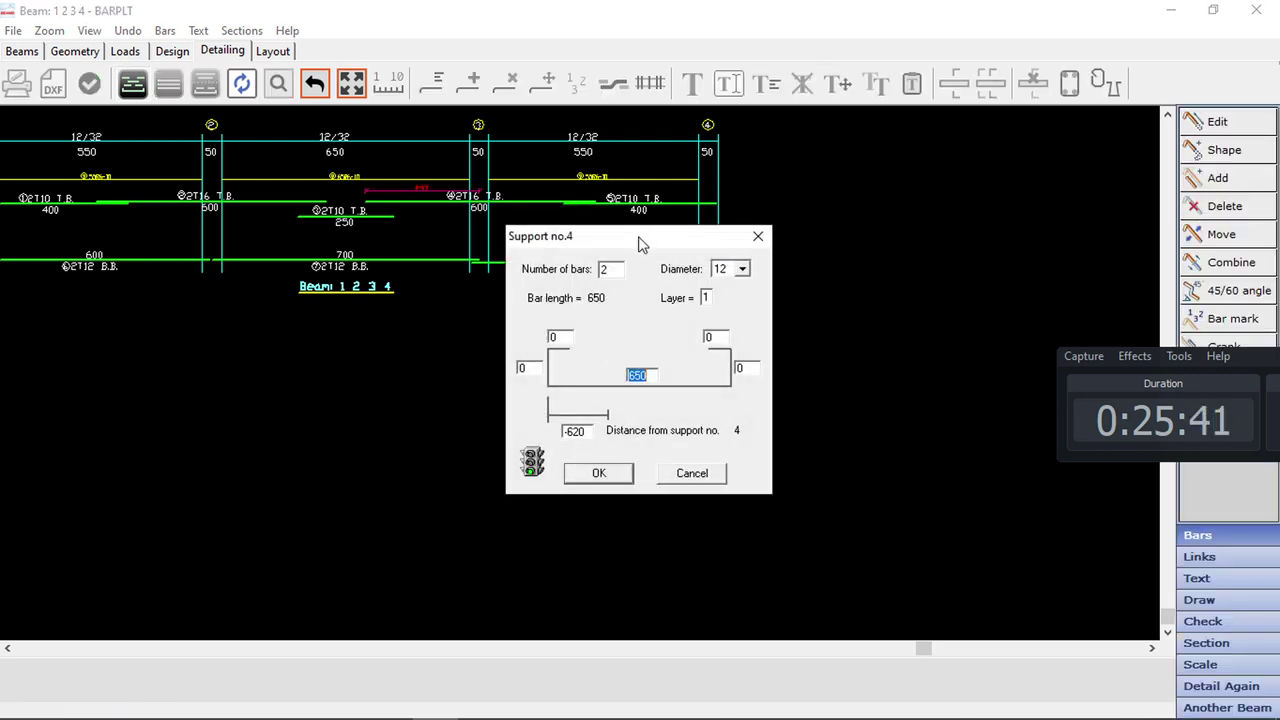
left_click_drag(642, 237, 322, 271)
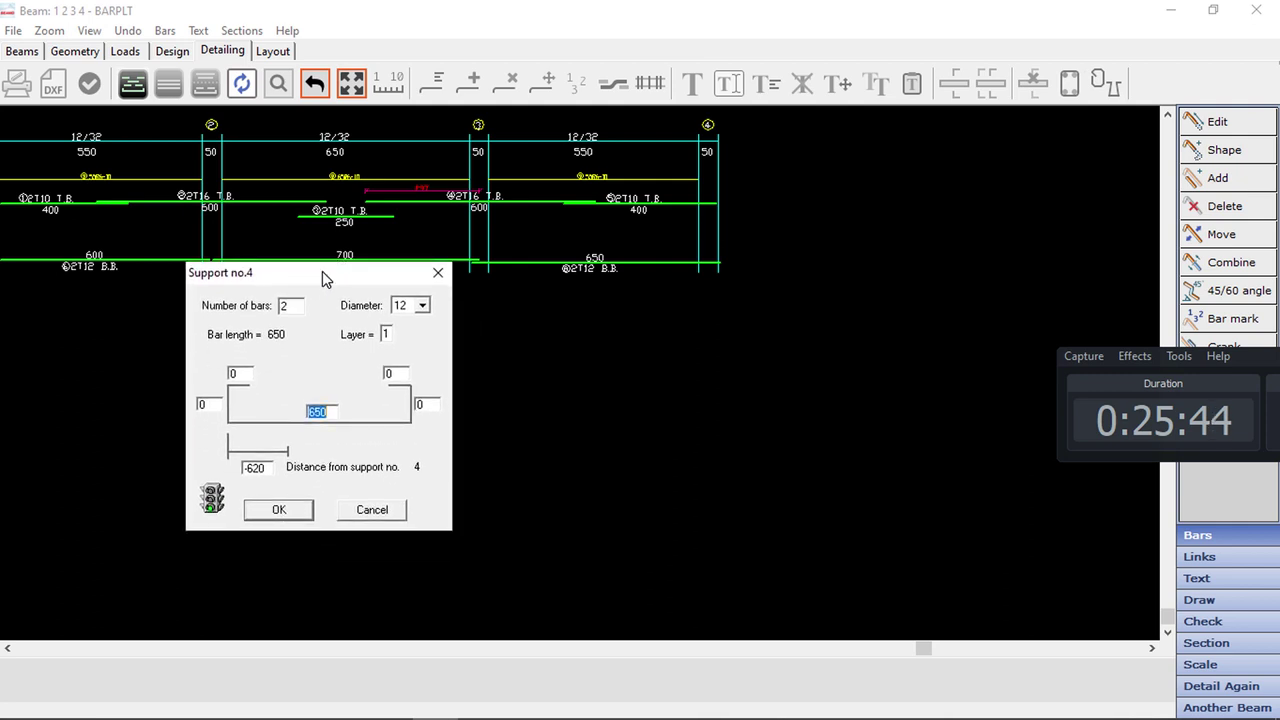
left_click(254, 467)
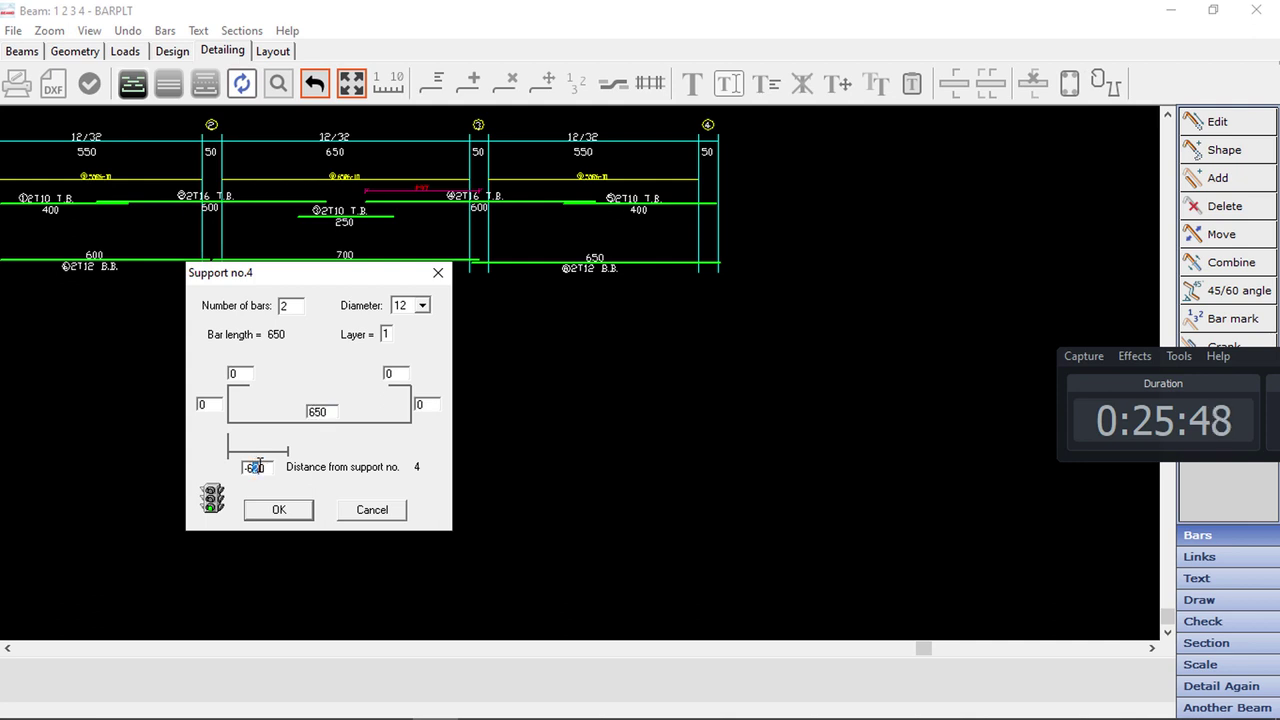
left_click_drag(259, 466, 279, 470)
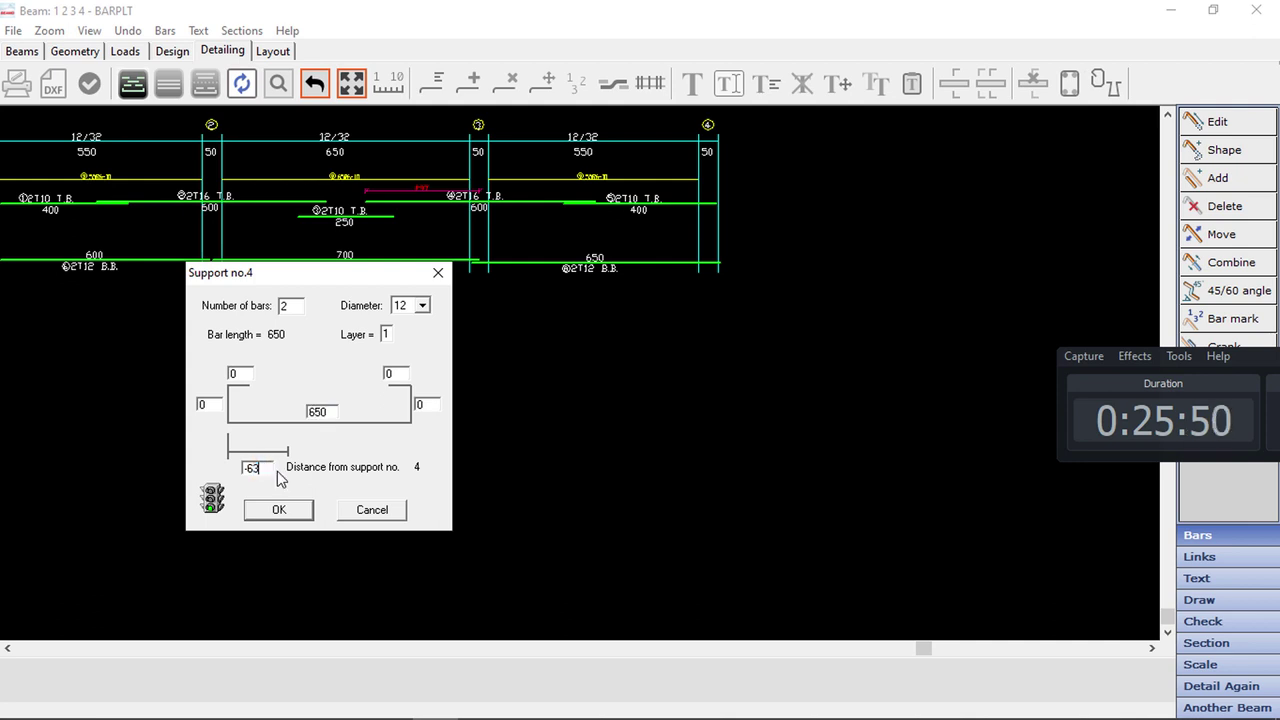
type("-63")
left_click(279, 510)
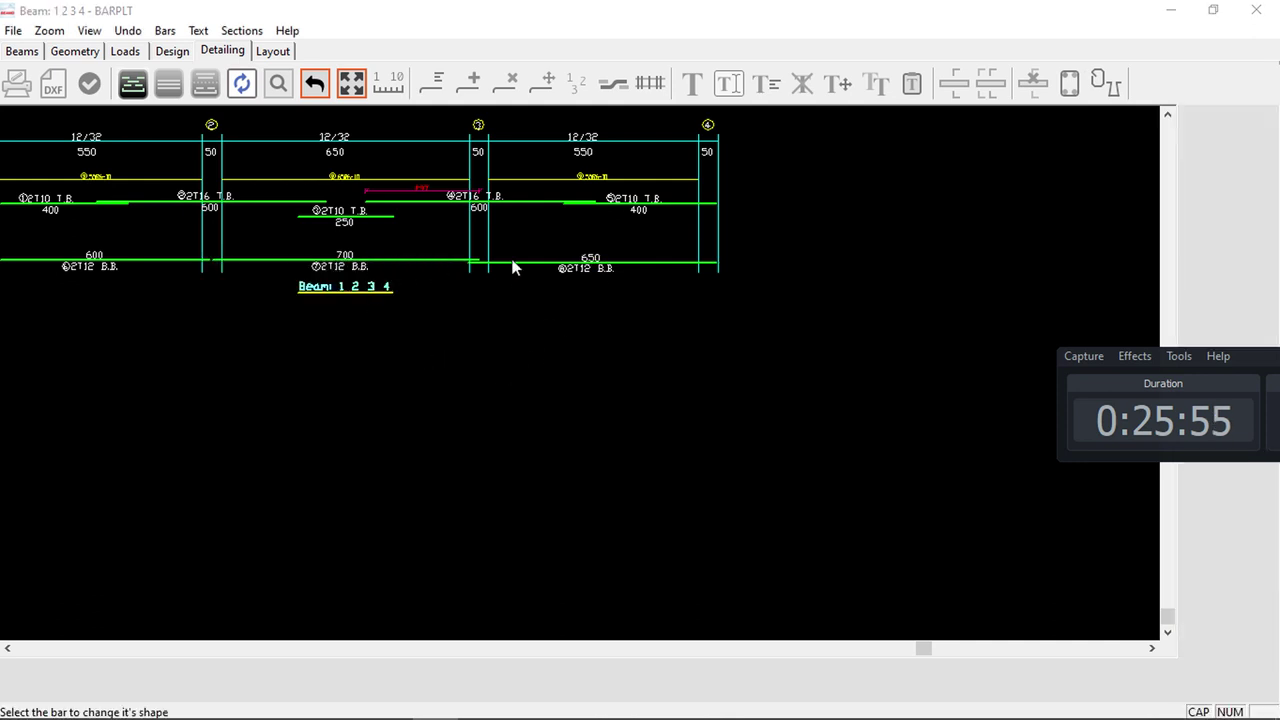
Lengthen the middle-span 2T12 bottom bar to 750 on both sides symmetrically and the first-span one to 650 on its right side only
left_click(1222, 123)
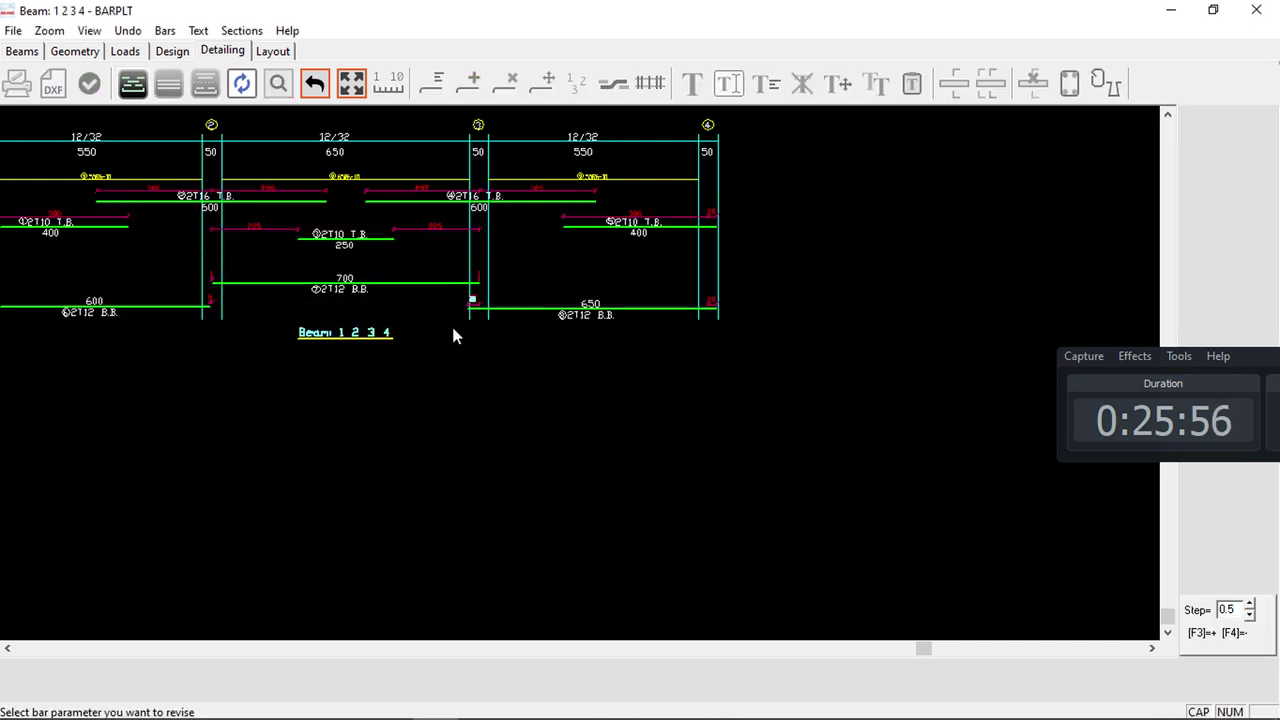
left_click(356, 279)
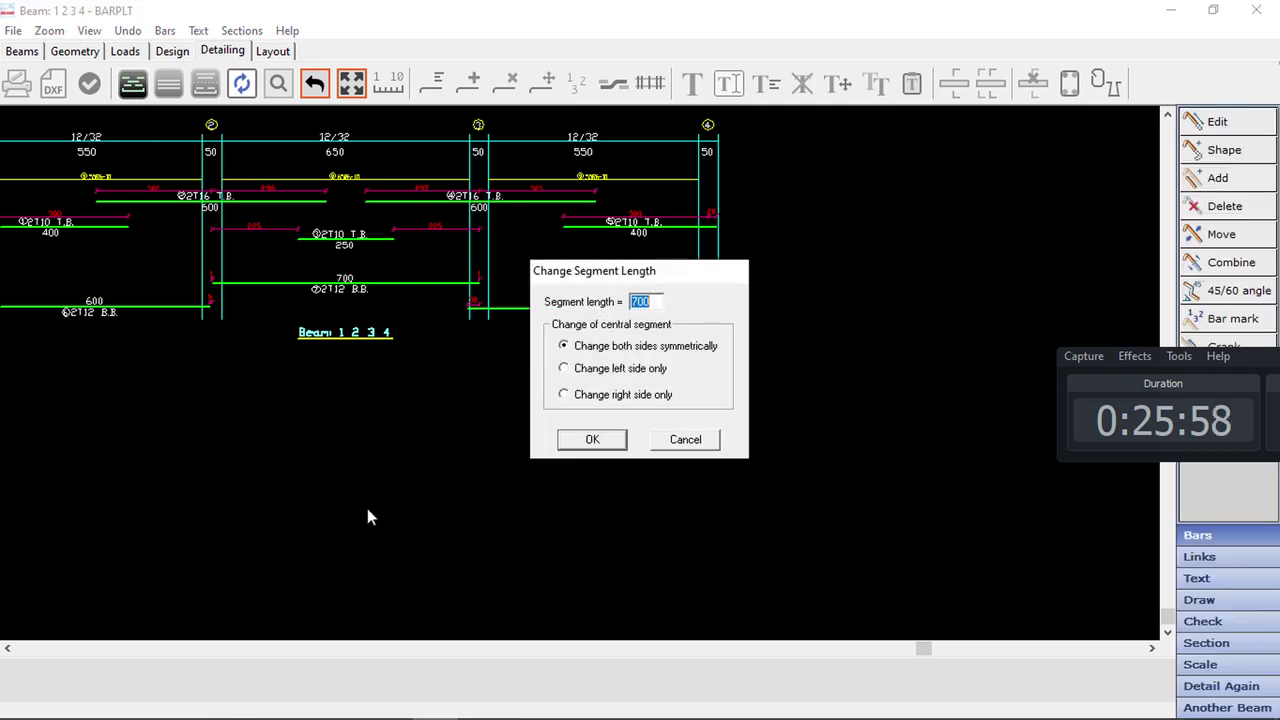
type("750")
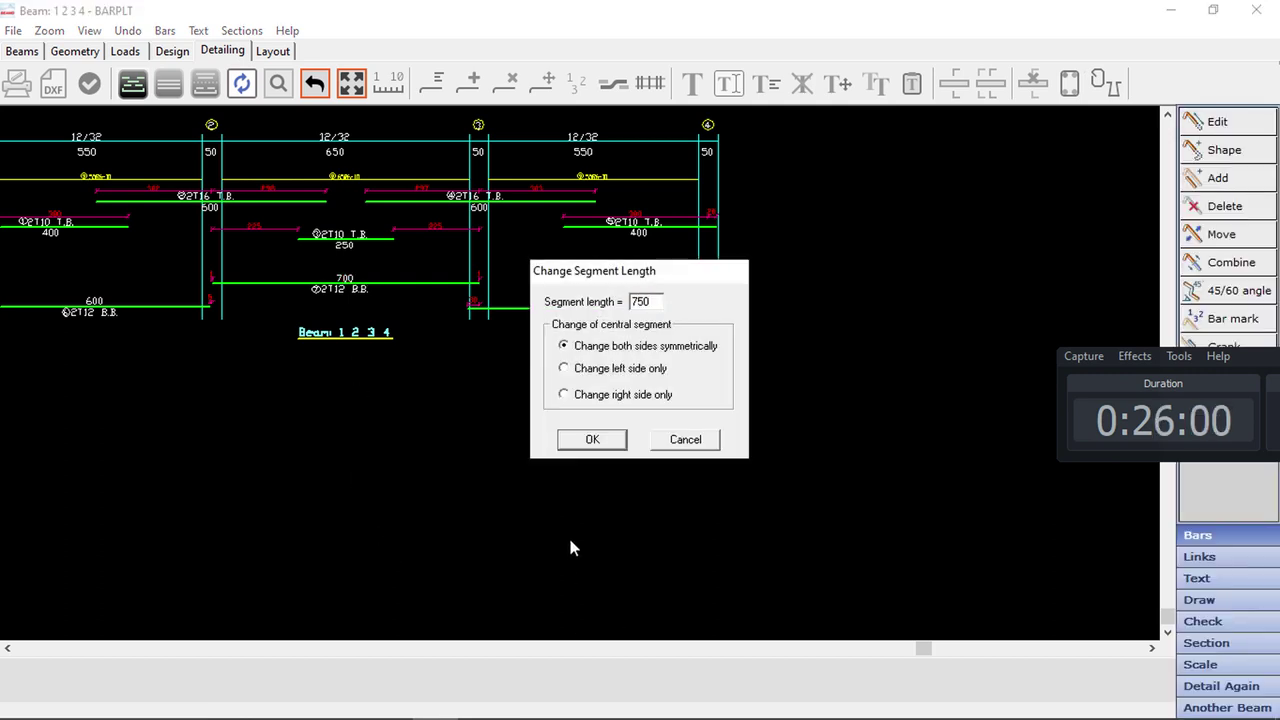
left_click(593, 440)
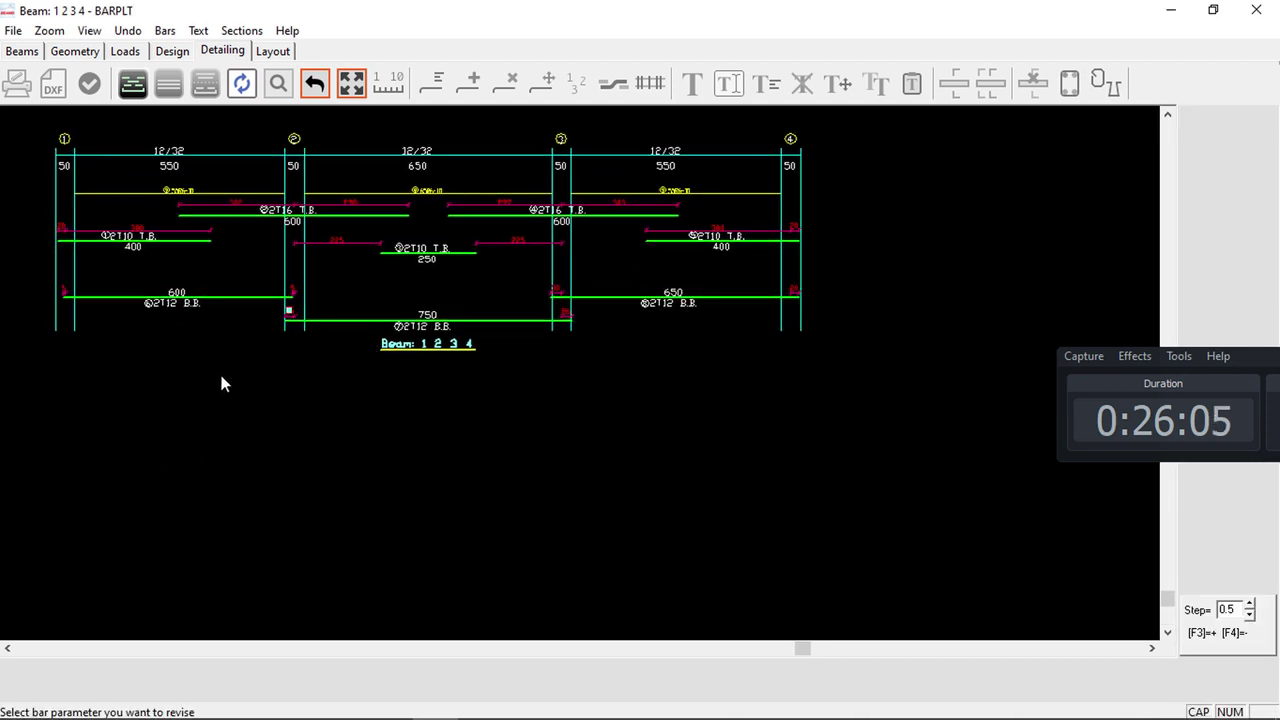
left_click(266, 298)
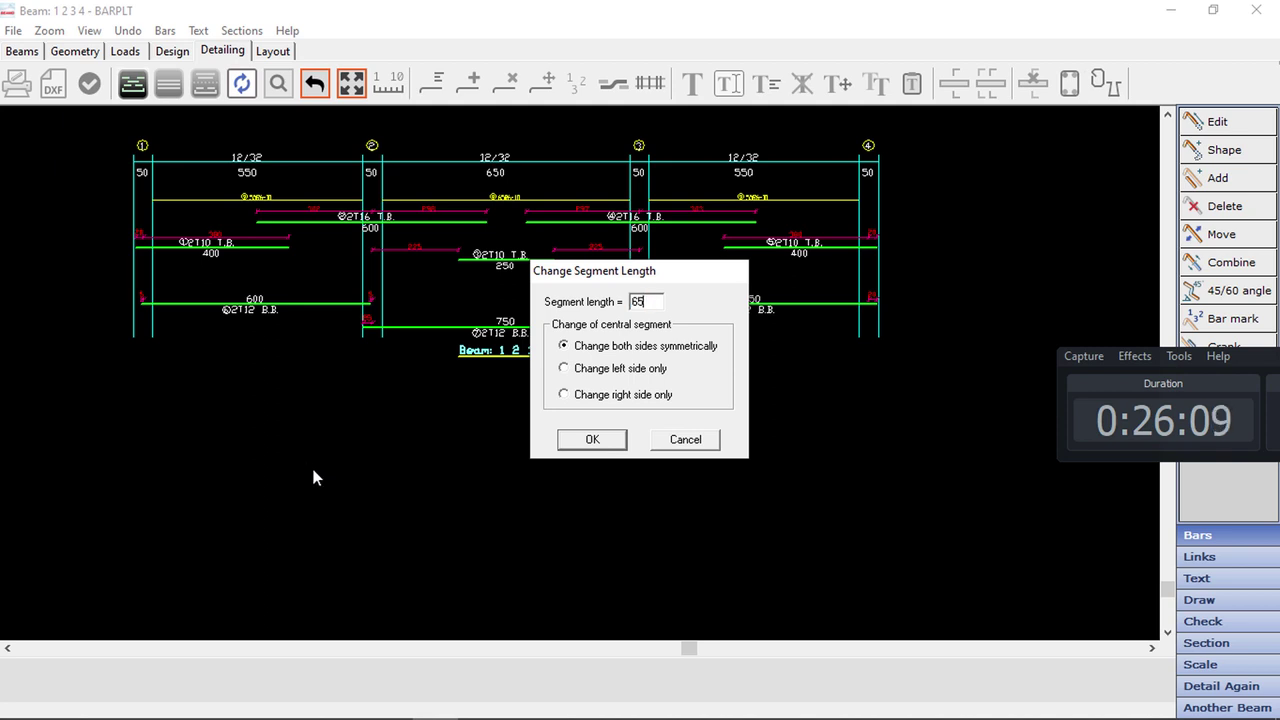
left_click(589, 440)
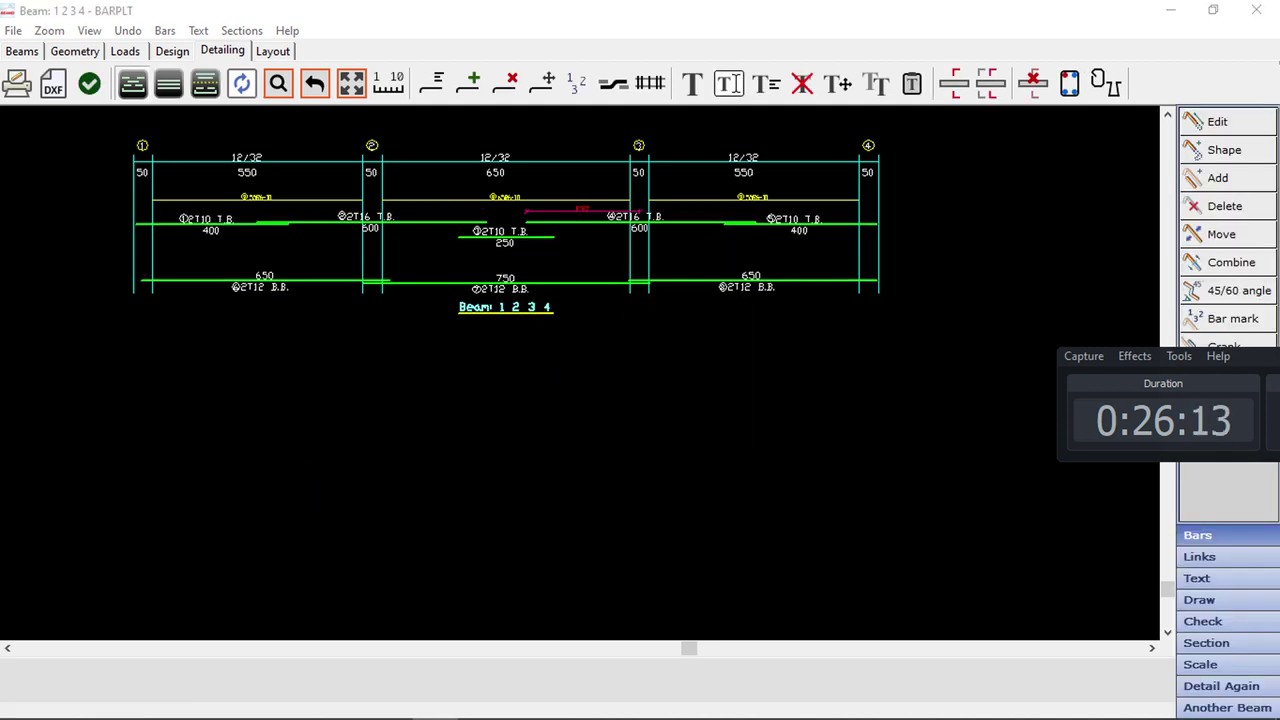
Change the shape of the 2T12 bottom bar between supports 1 and 2, setting its distance from support 1 to -20
left_click(1227, 128)
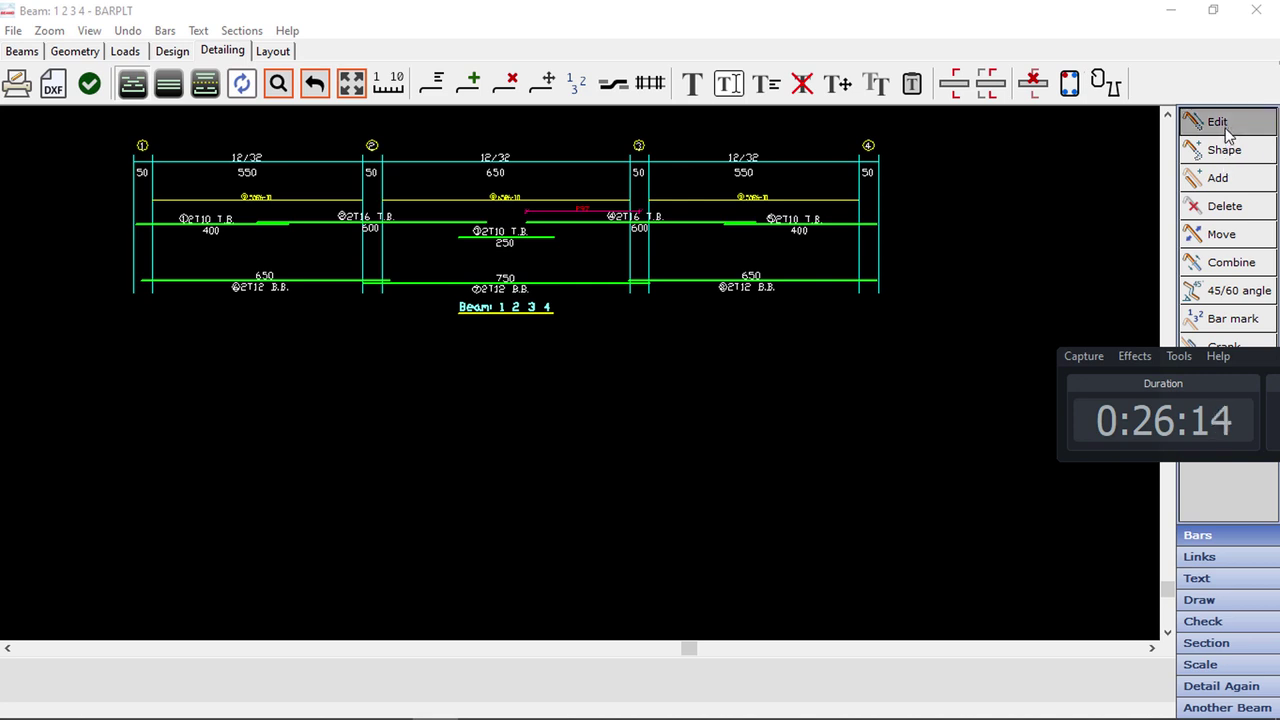
left_click(1233, 162)
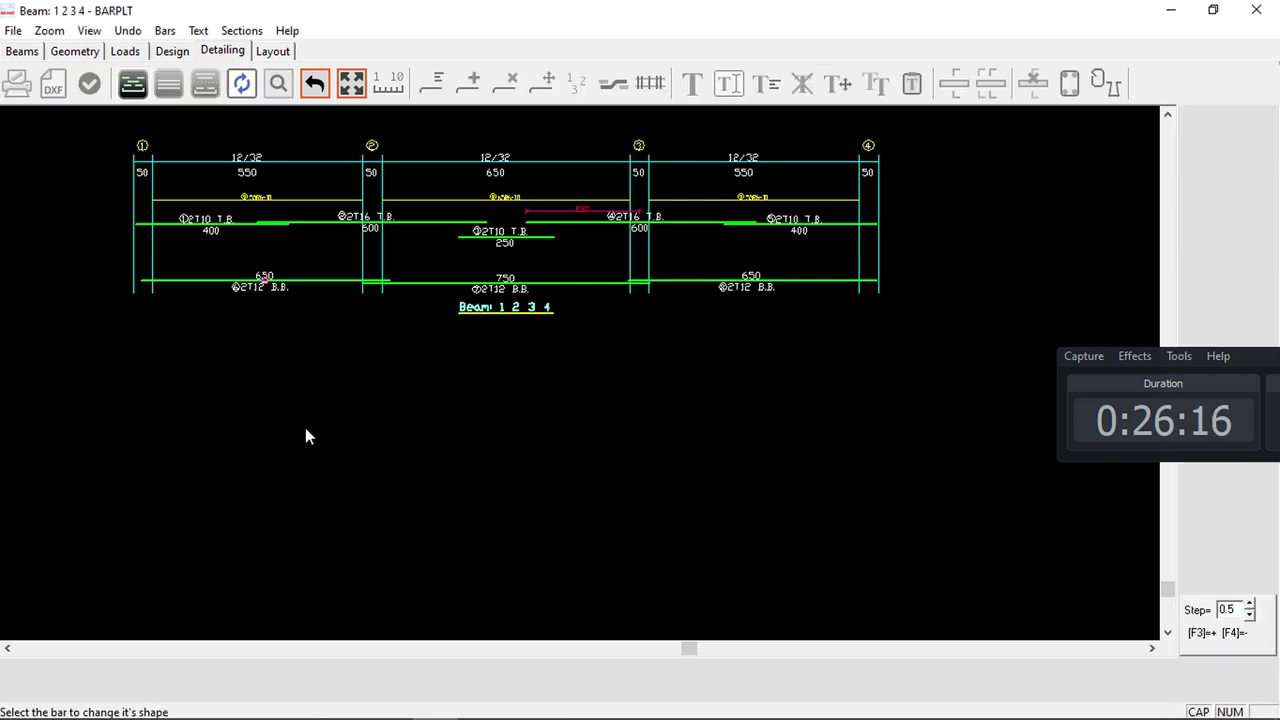
left_click(274, 292)
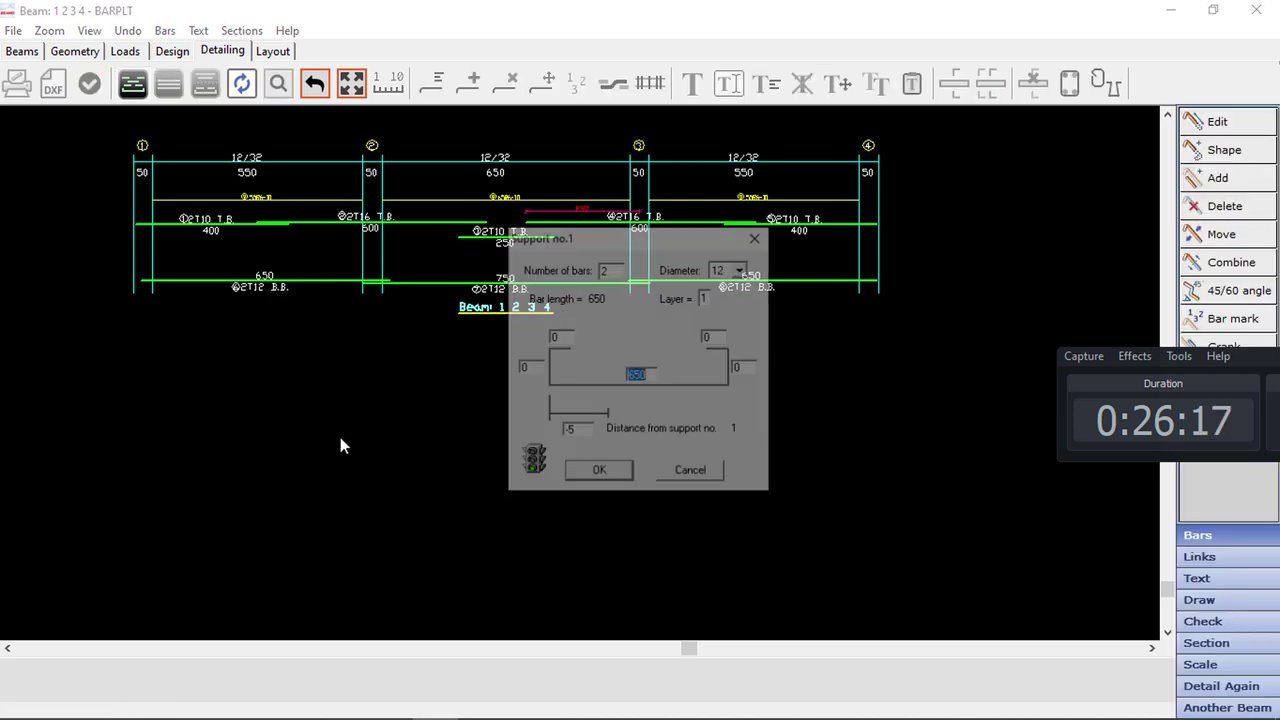
double_click(568, 429)
type("-2")
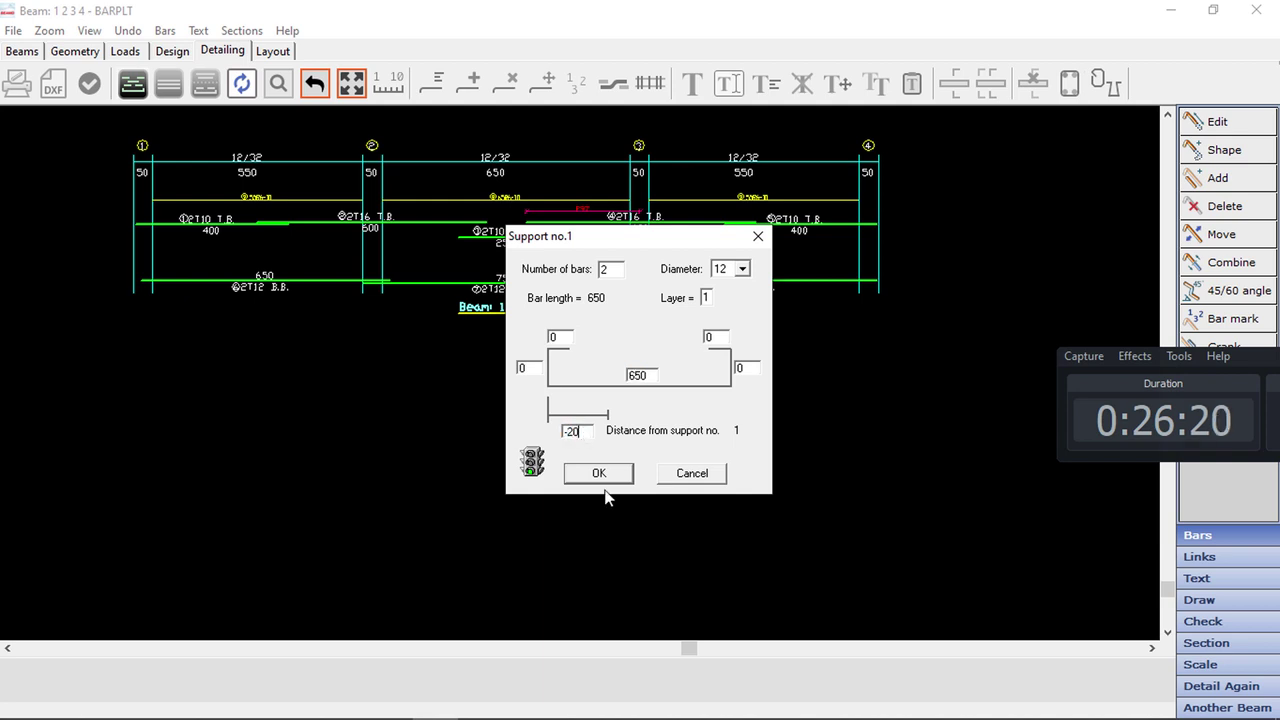
type("0")
left_click(600, 474)
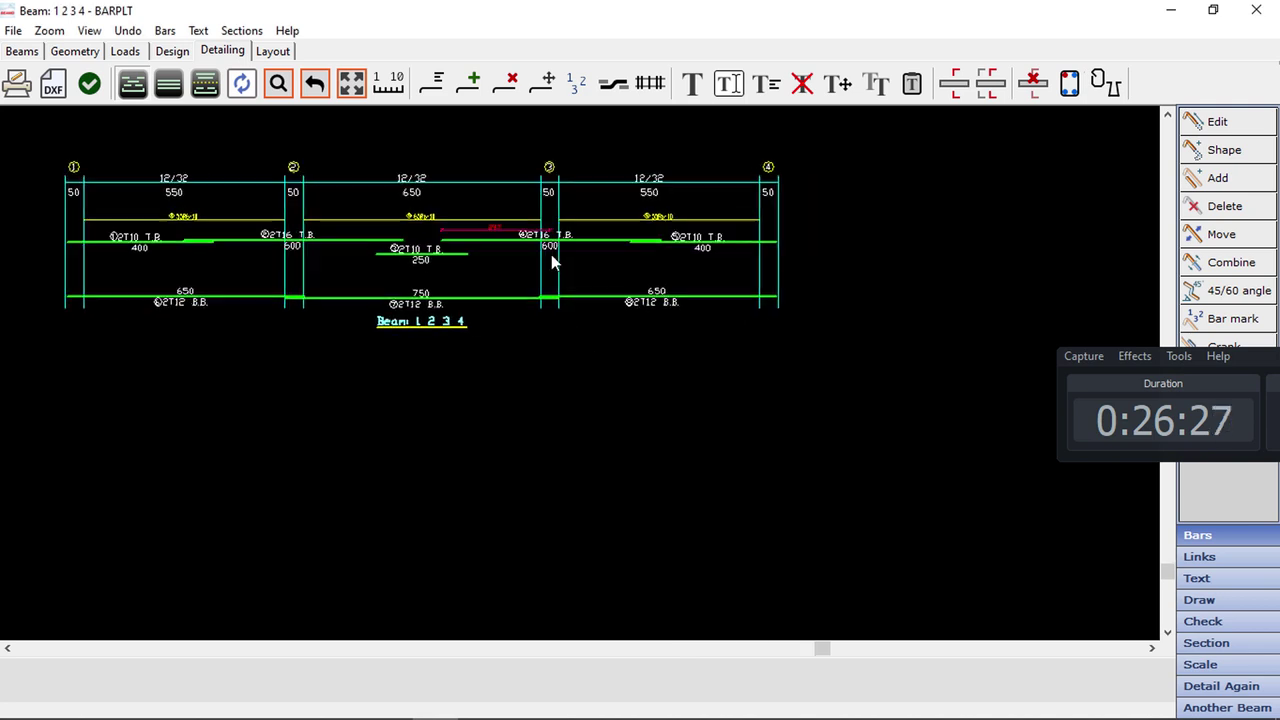
Change the shape of the 2T16 top bar over support 3, setting its distance from that support to -300
left_click(1249, 180)
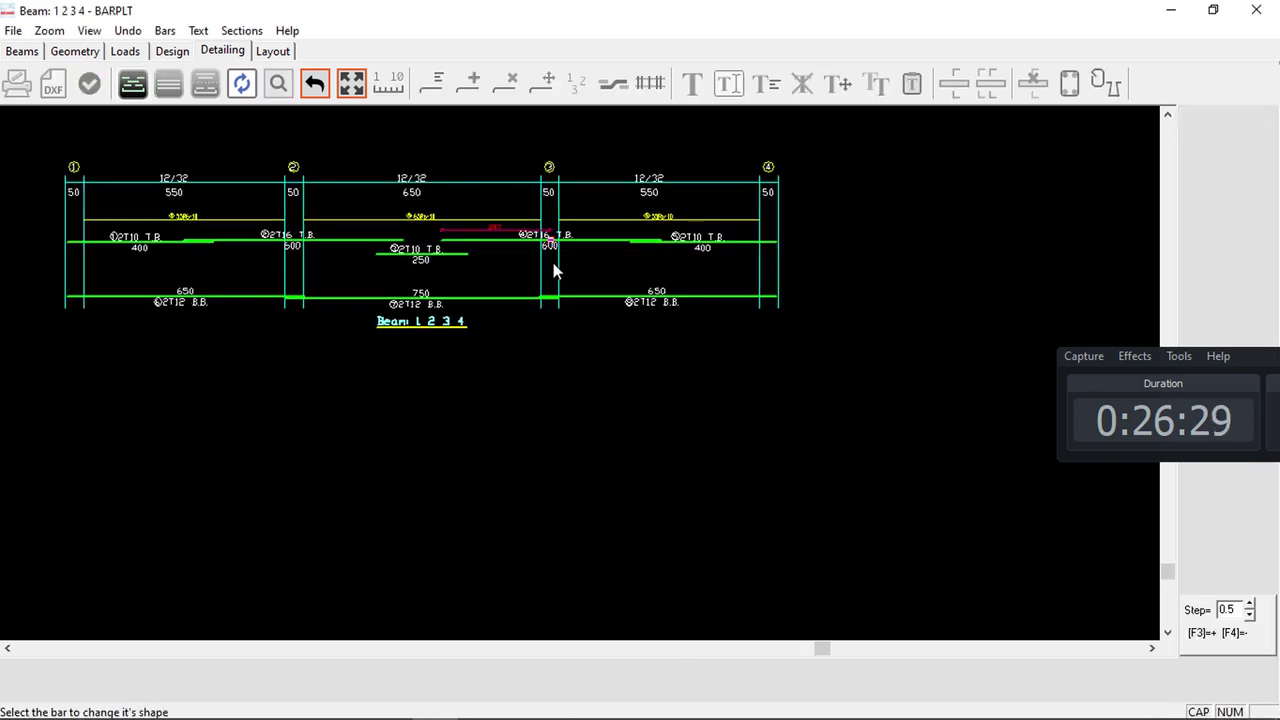
left_click(552, 266)
double_click(588, 333)
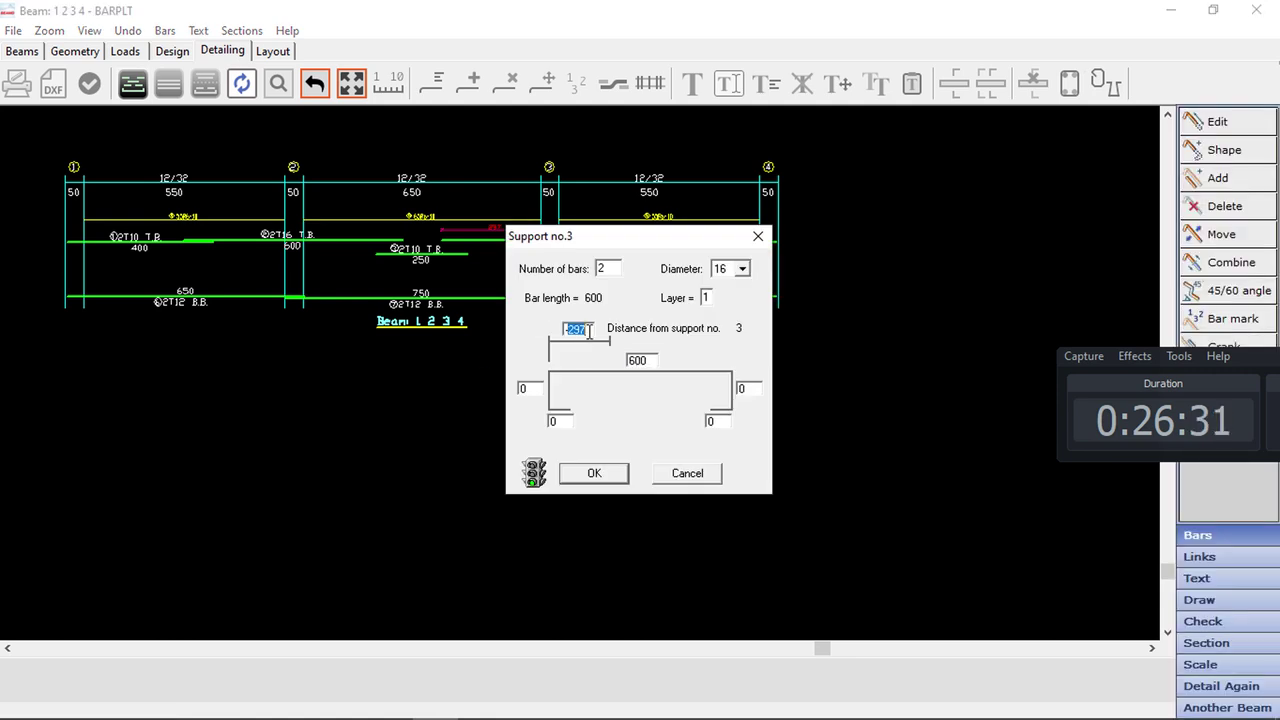
type("-300")
left_click(594, 473)
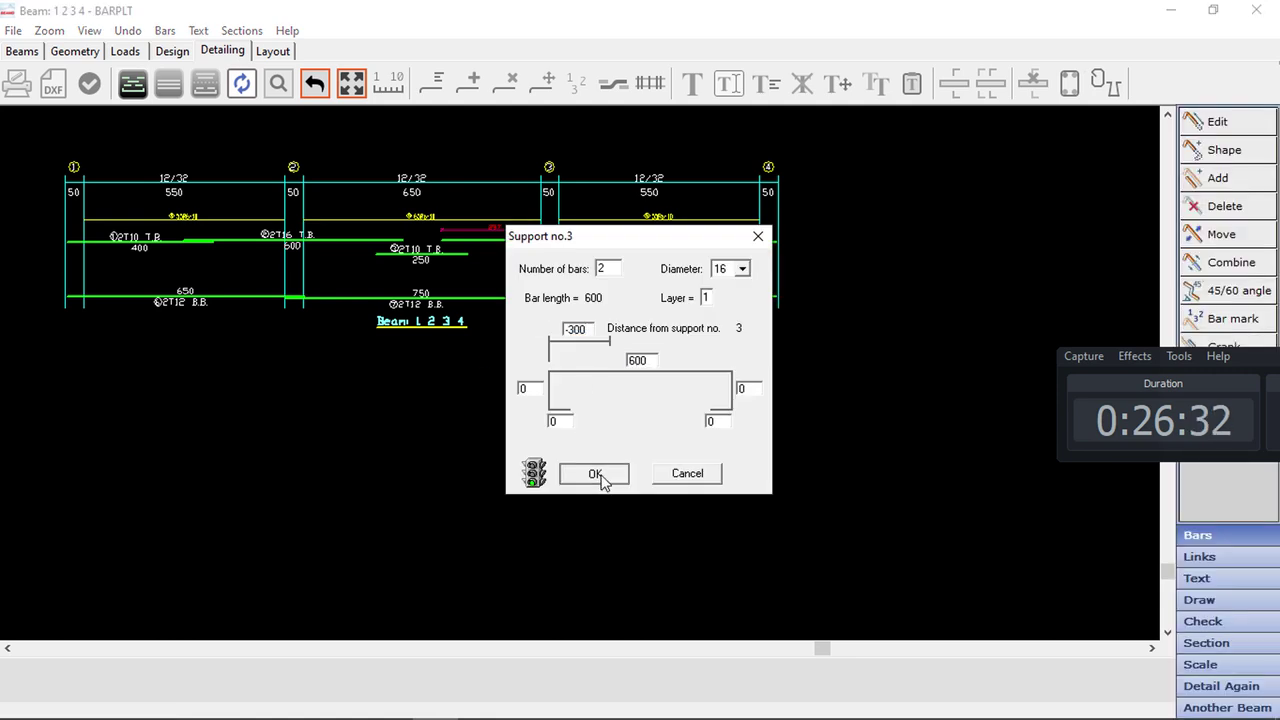
Set the distance of the 2T16 top bar over support 2 from that support to -300
left_click(308, 245)
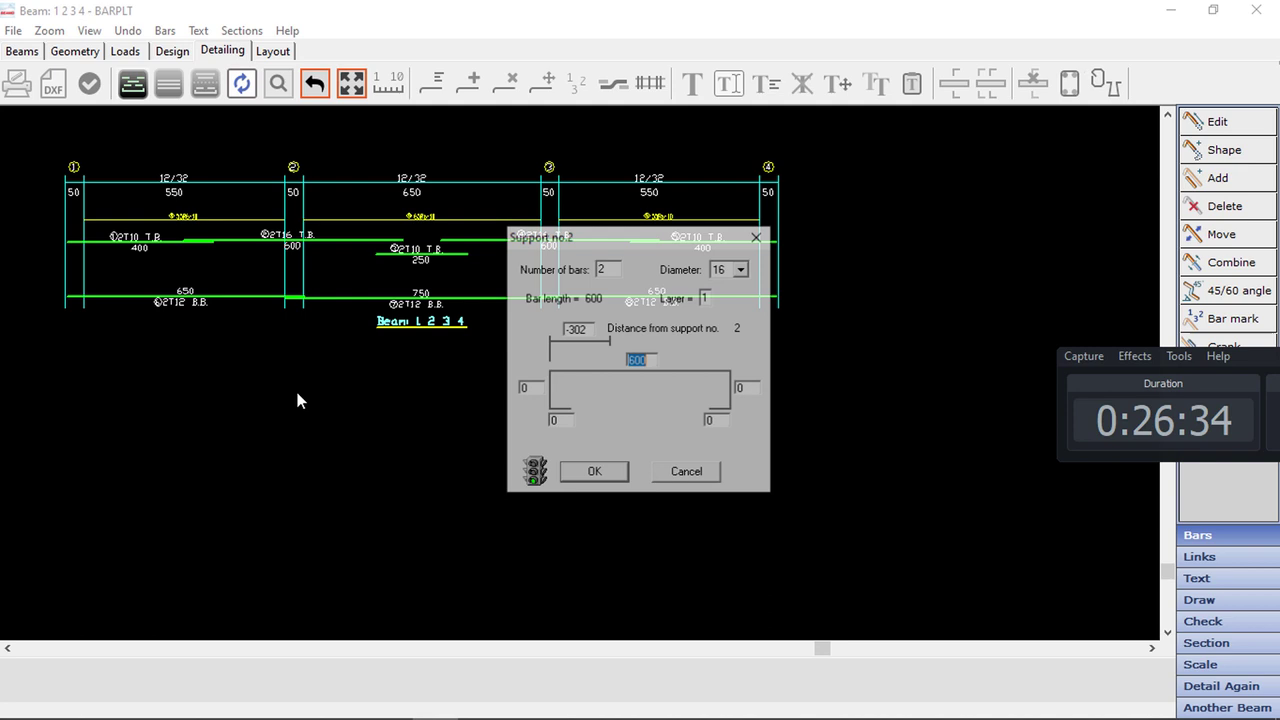
left_click(588, 331)
type("-300")
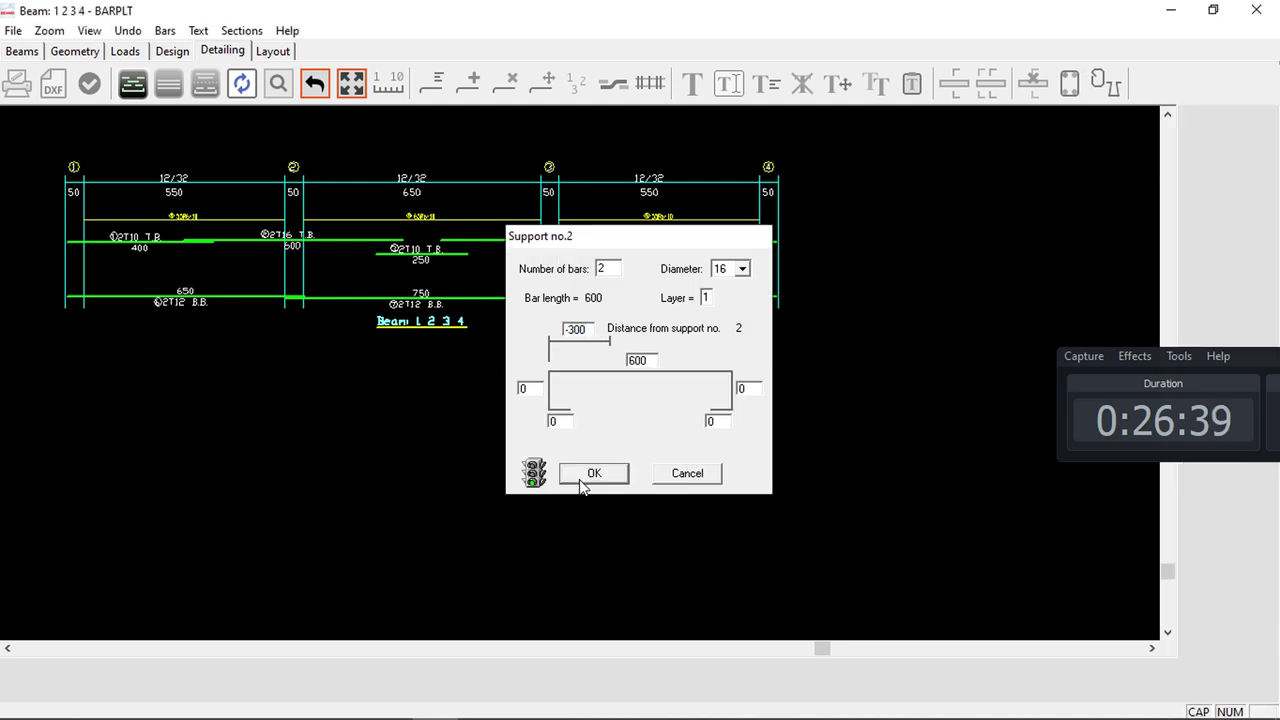
left_click(586, 477)
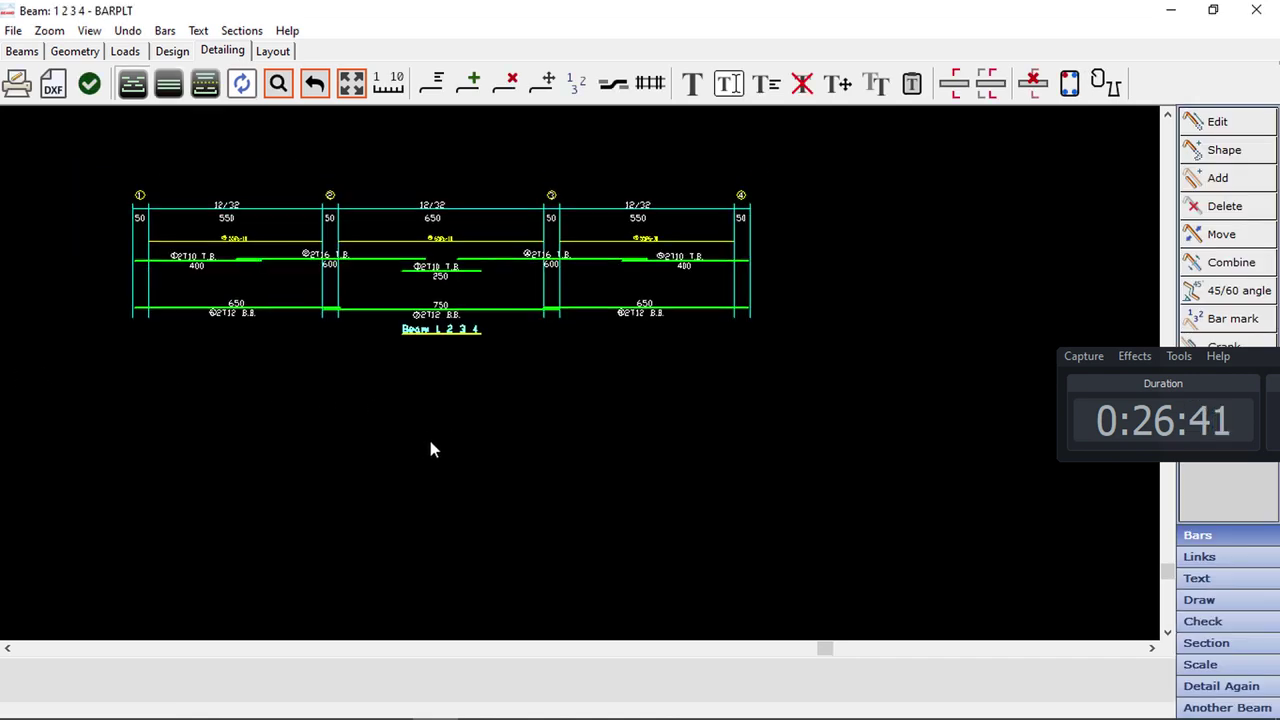
Export the beam detailing in paper space units as a DXF file named RIBBED on the Desktop, and minimize the BARPLT window
left_click(53, 84)
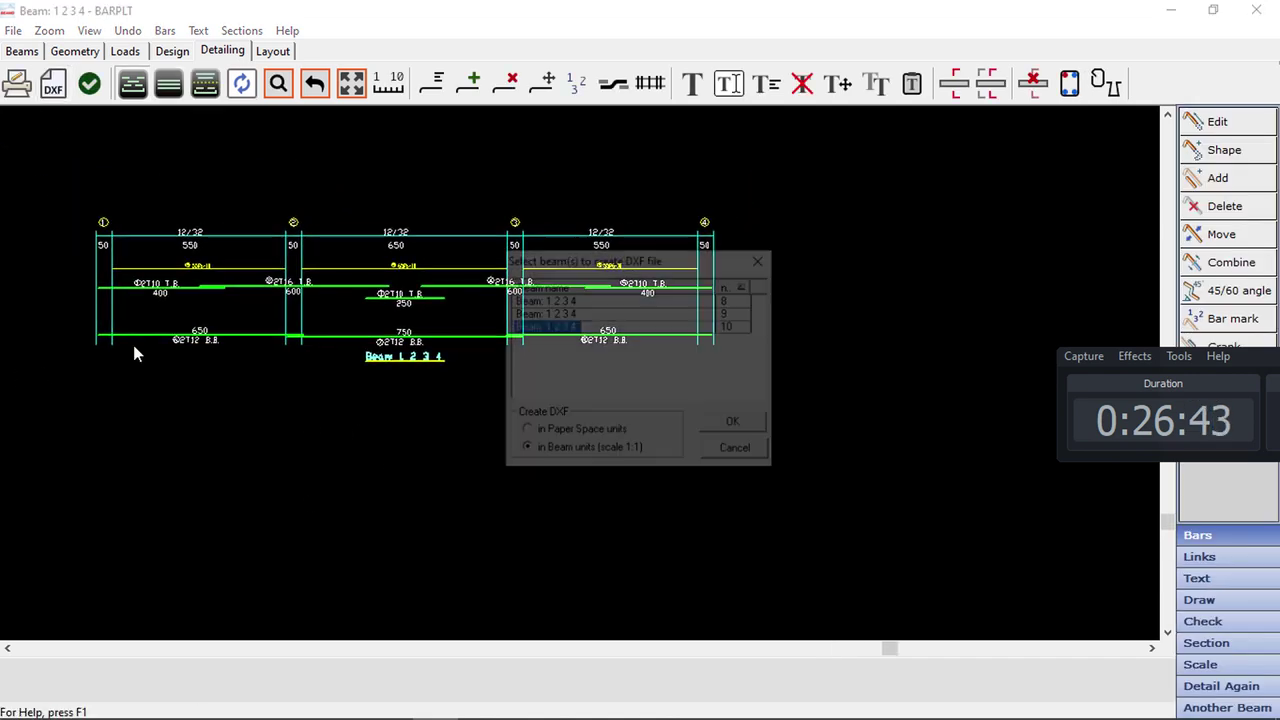
left_click(592, 434)
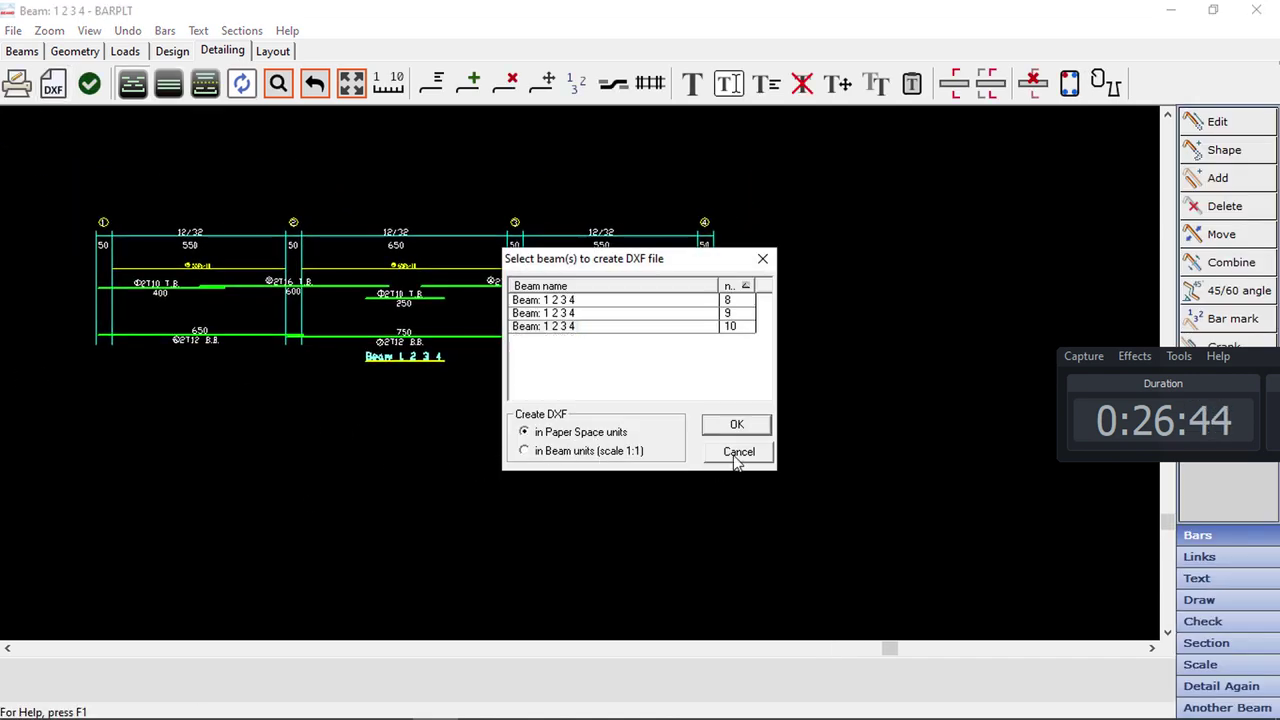
left_click(738, 451)
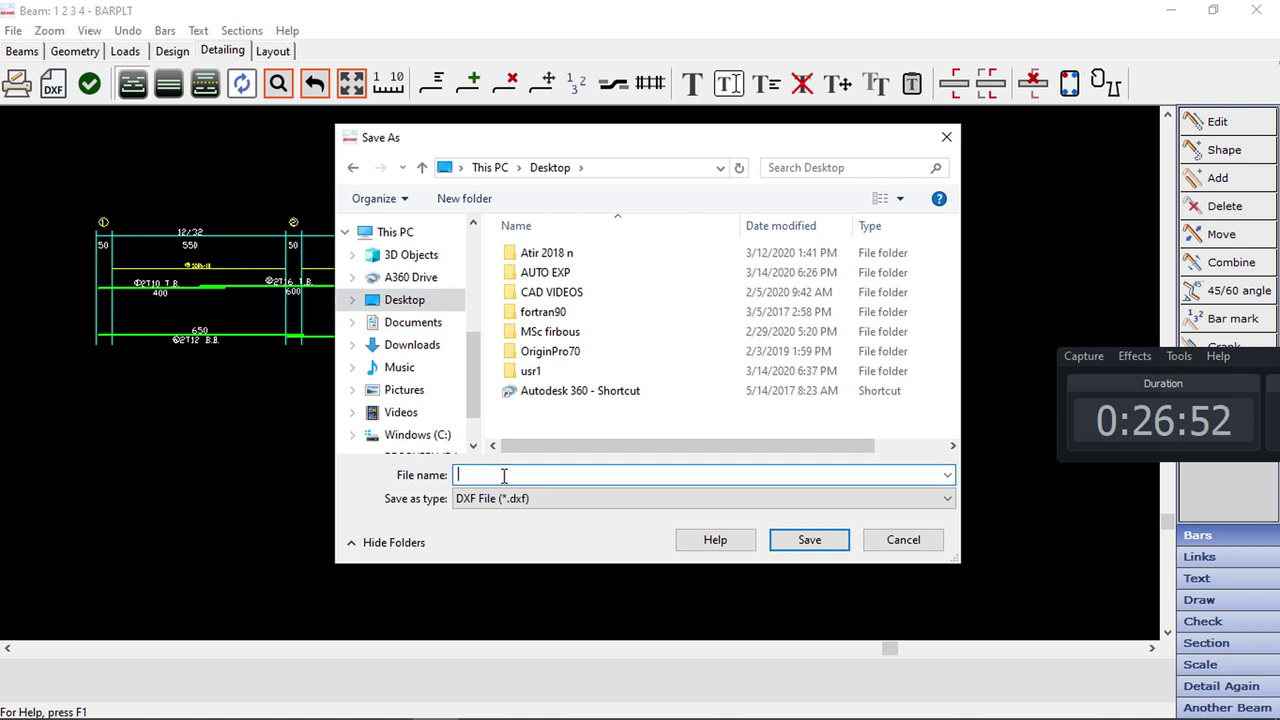
type("IBBED")
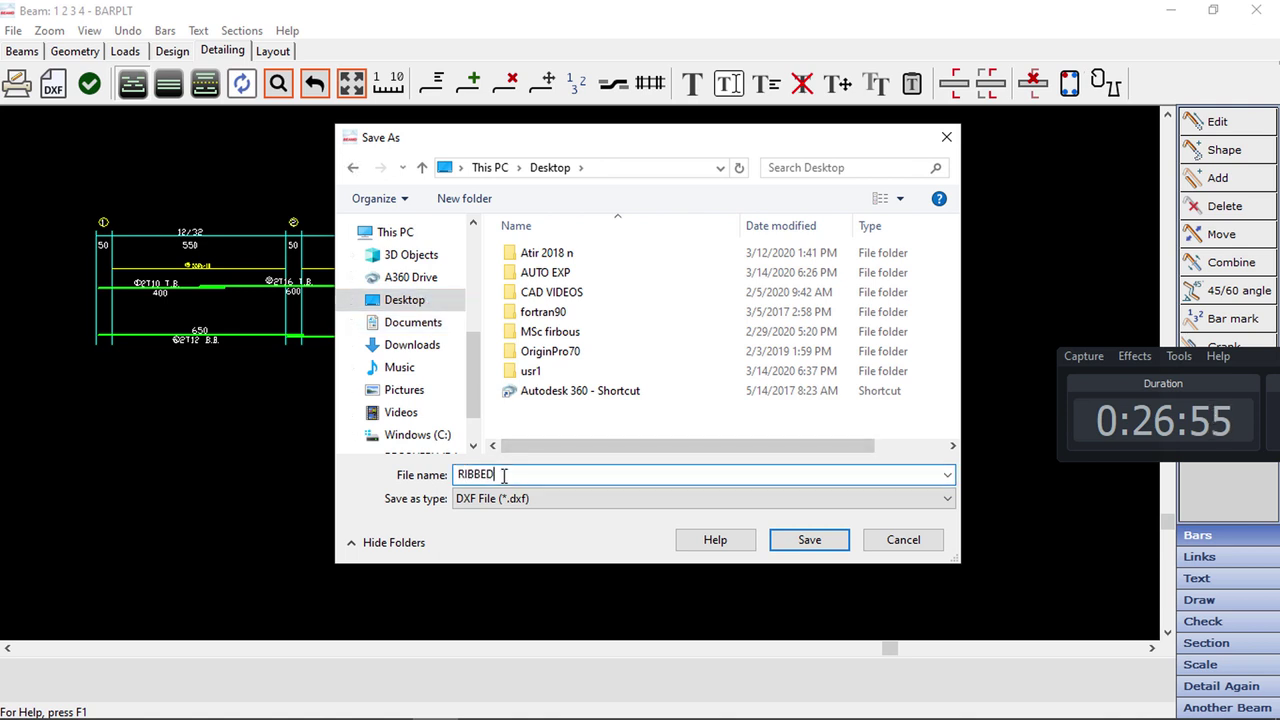
left_click(805, 542)
left_click(726, 414)
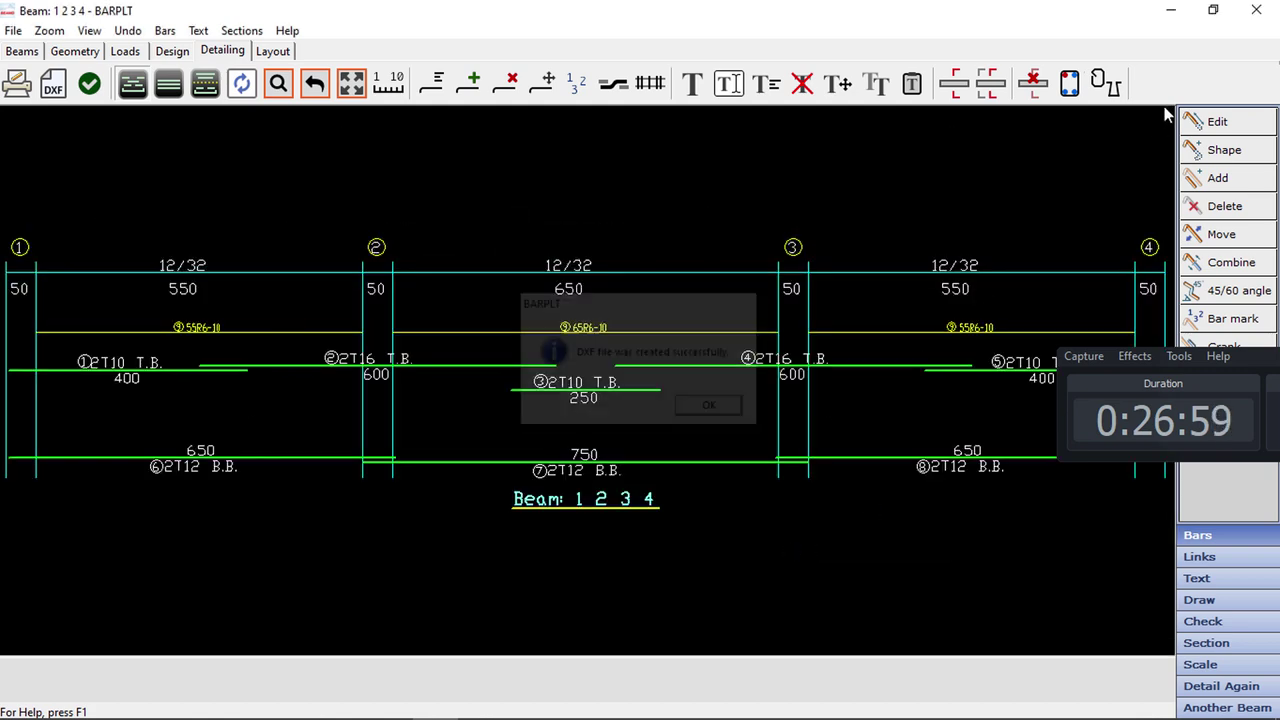
left_click(1170, 10)
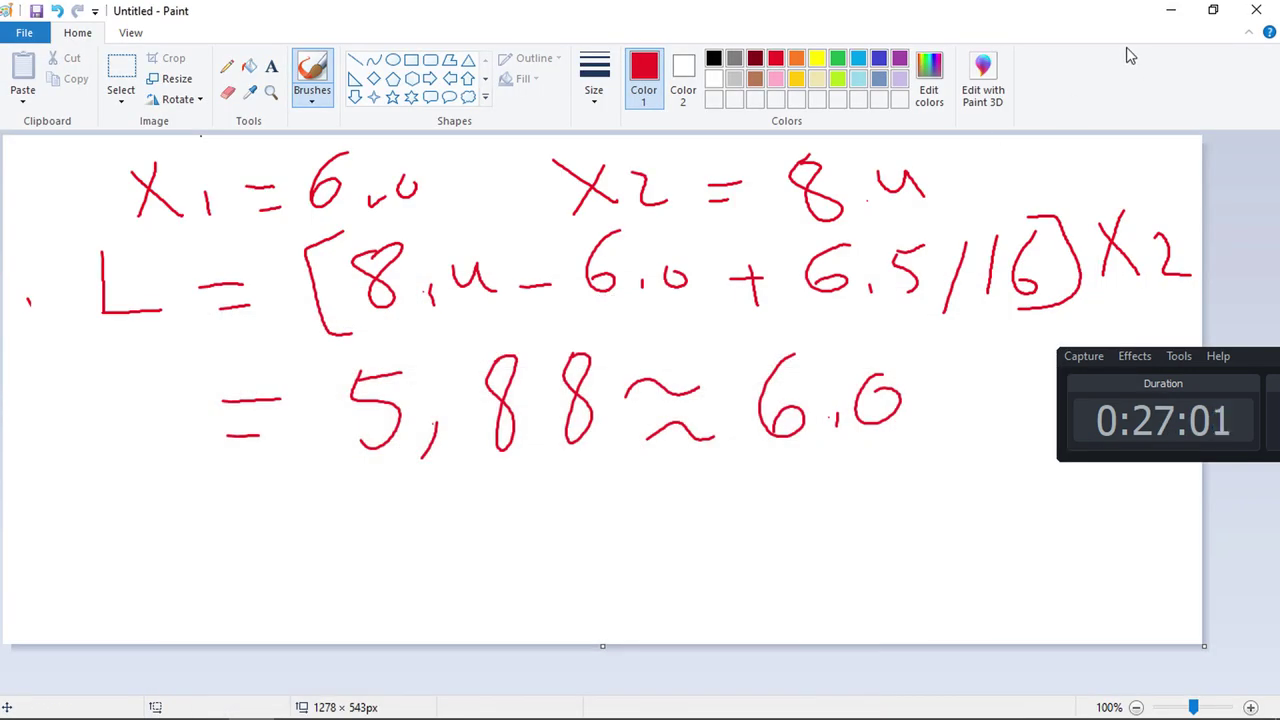
Switch to the desktop and open the exported RIBBED DXF file in AutoCAD
left_click(1166, 24)
left_click(1160, 28)
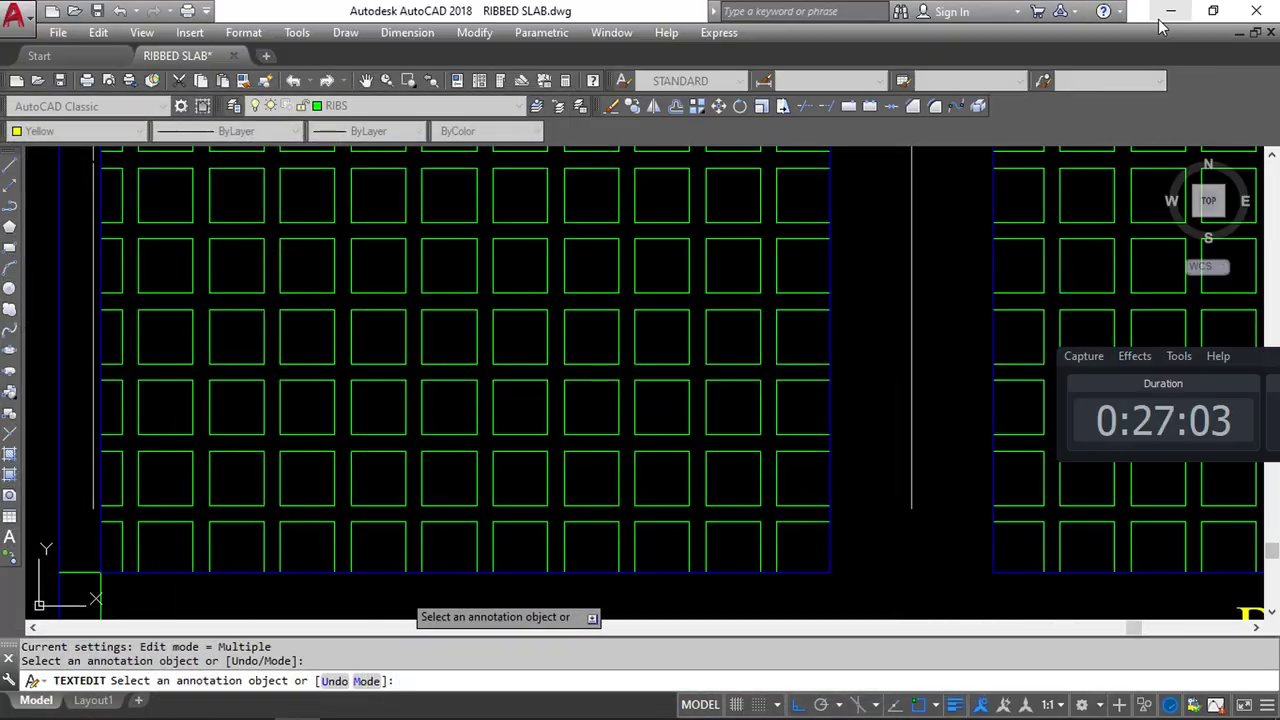
left_click(1164, 14)
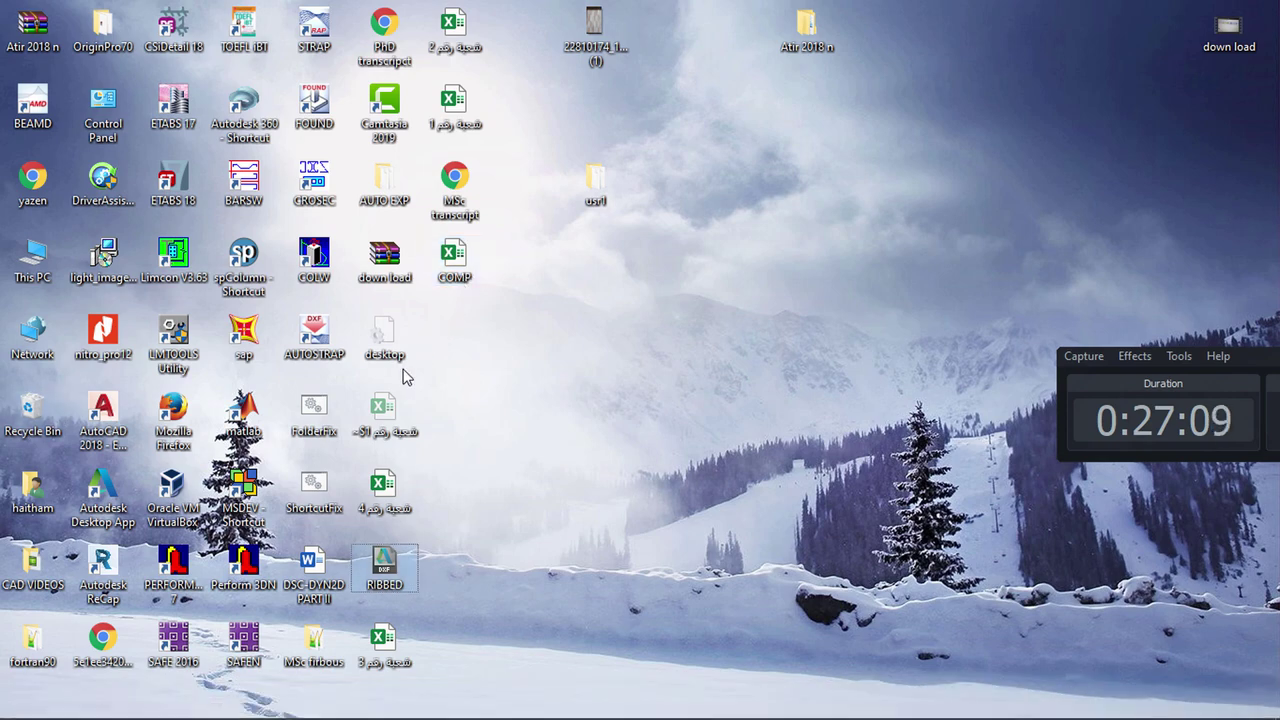
double_click(362, 565)
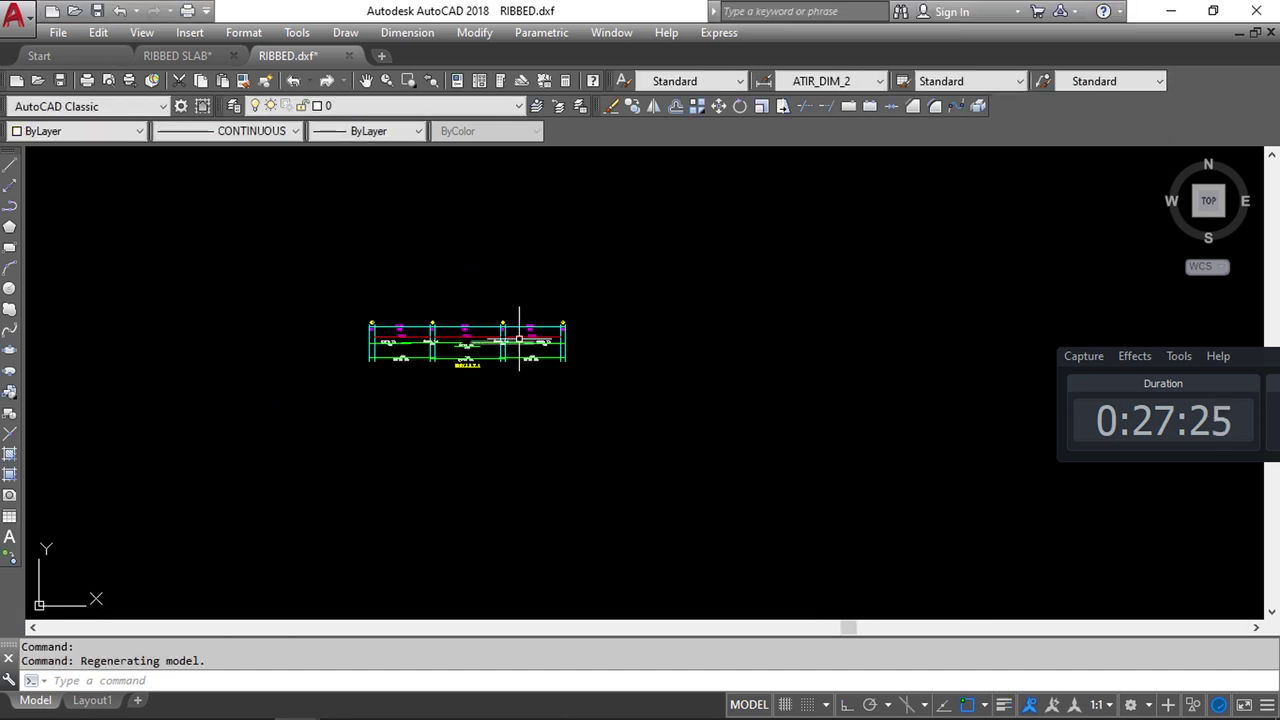
Copy the entire beam detailing from RIBBED.dxf and paste it into the RIBBED SLAB drawing, in the empty space beside the slab plans
left_click(606, 293)
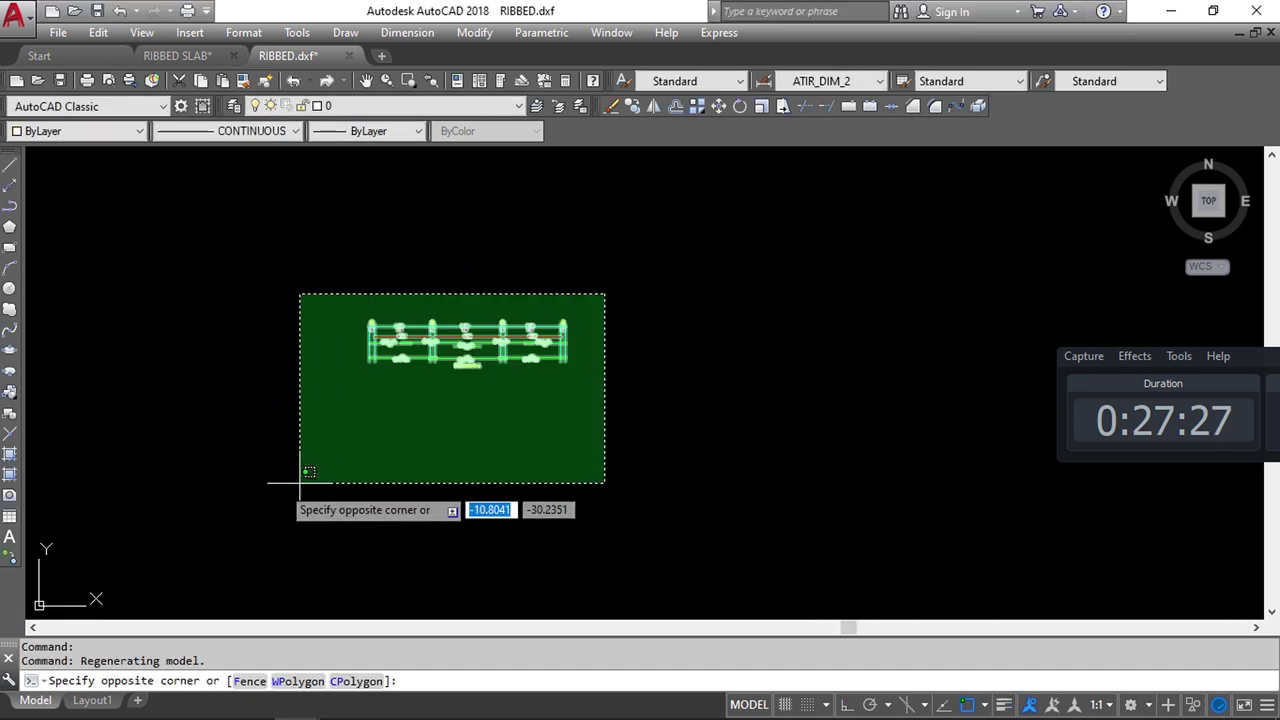
left_click(250, 525)
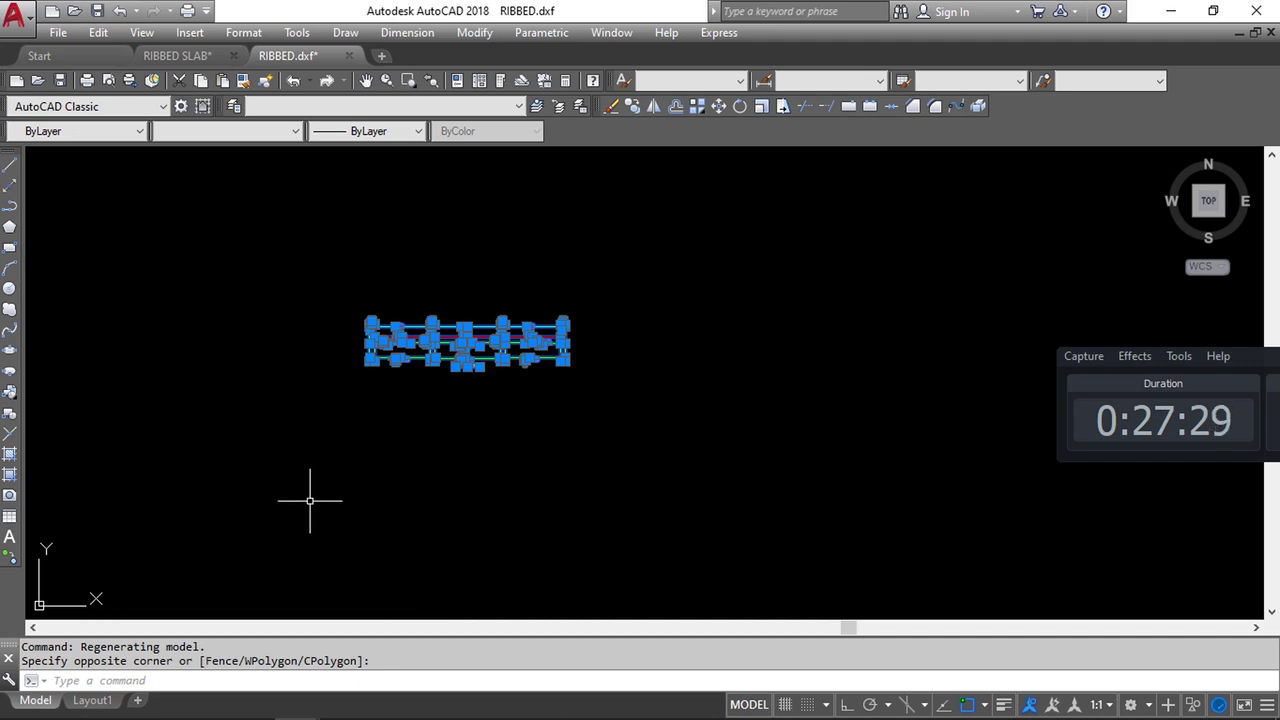
key("ctrl+c")
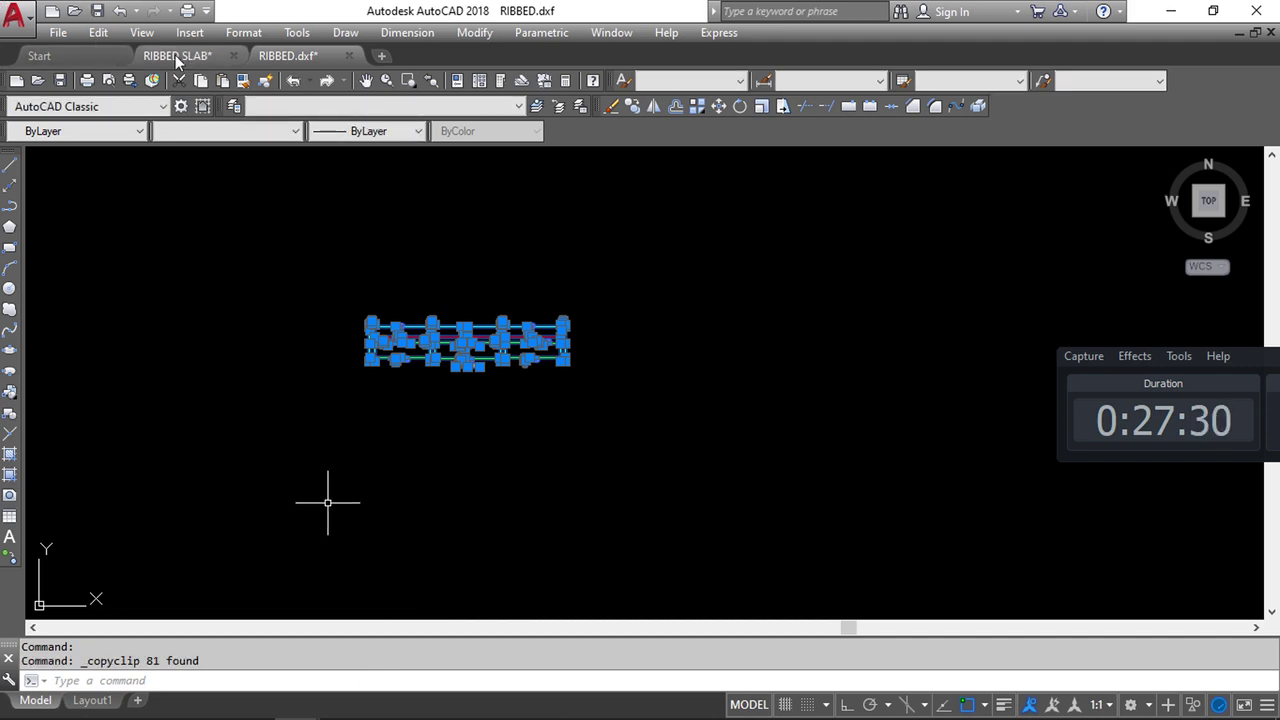
left_click(175, 55)
scroll(523, 409, "down", 5)
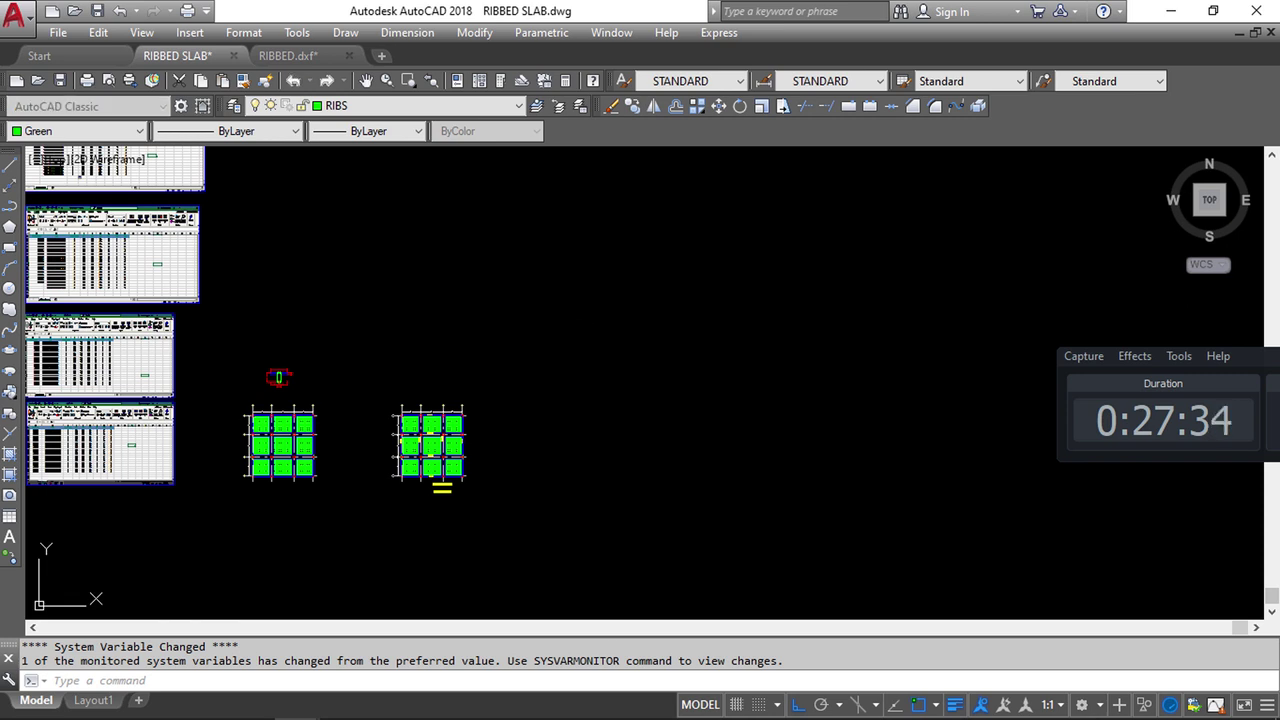
key("ctrl+v")
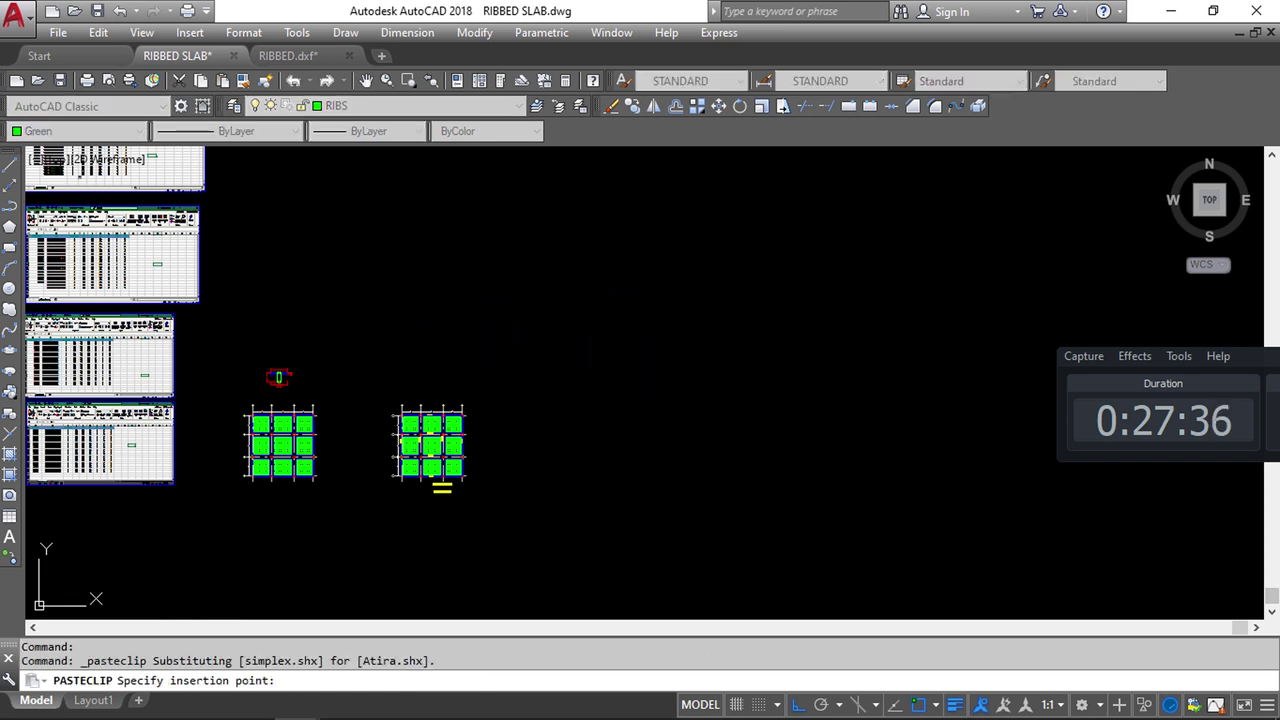
left_click(558, 366)
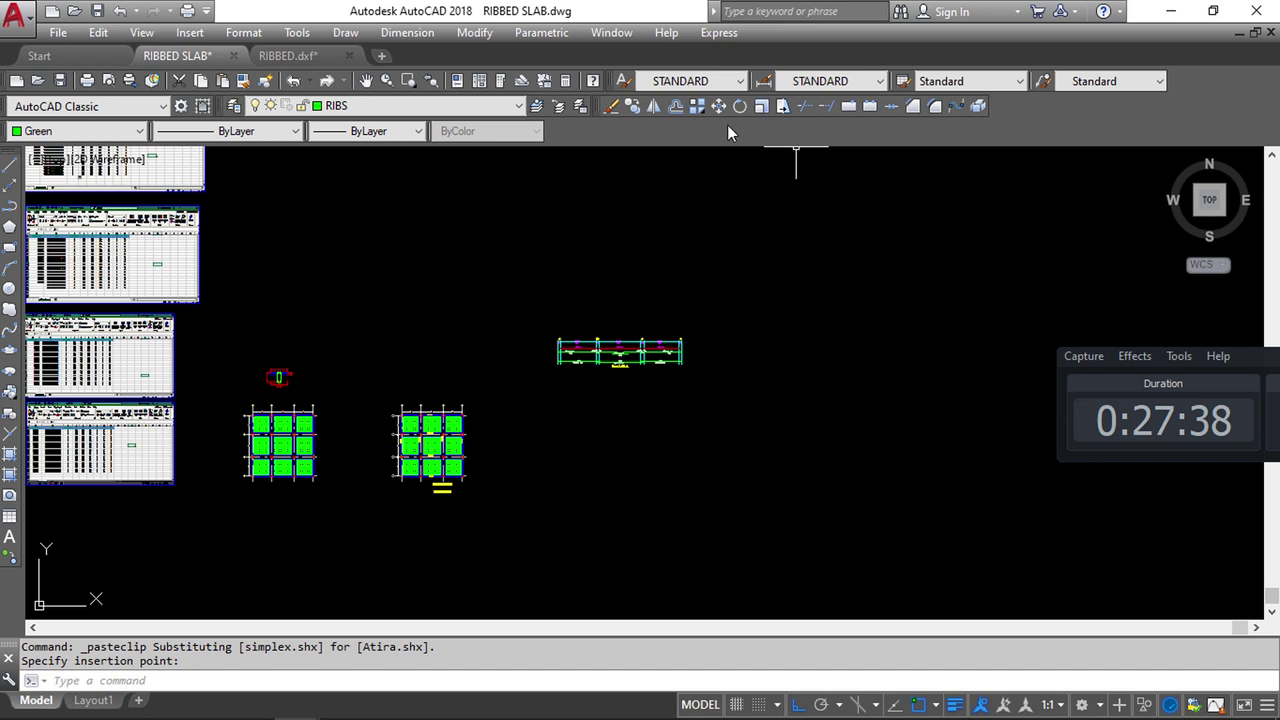
Scale the pasted beam detailing by a factor of 0.5 about a point just below it
left_click(761, 106)
left_click(736, 305)
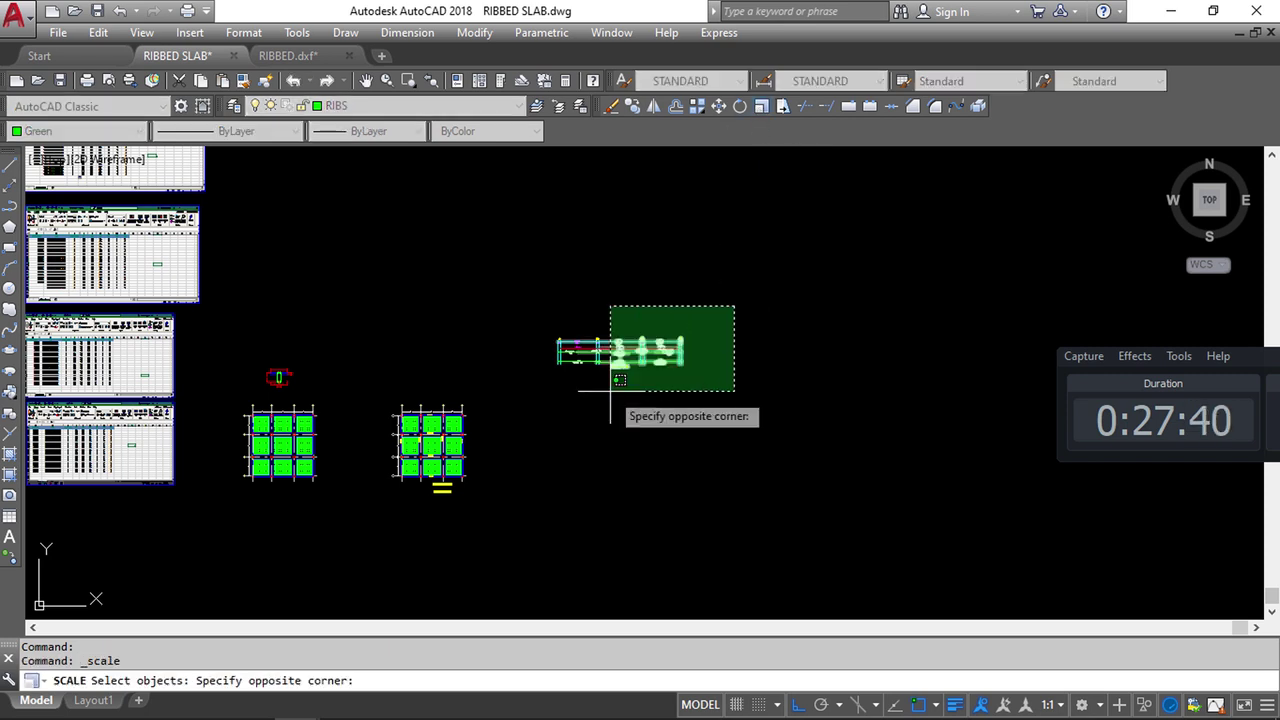
left_click(497, 422)
key("Return")
left_click(648, 420)
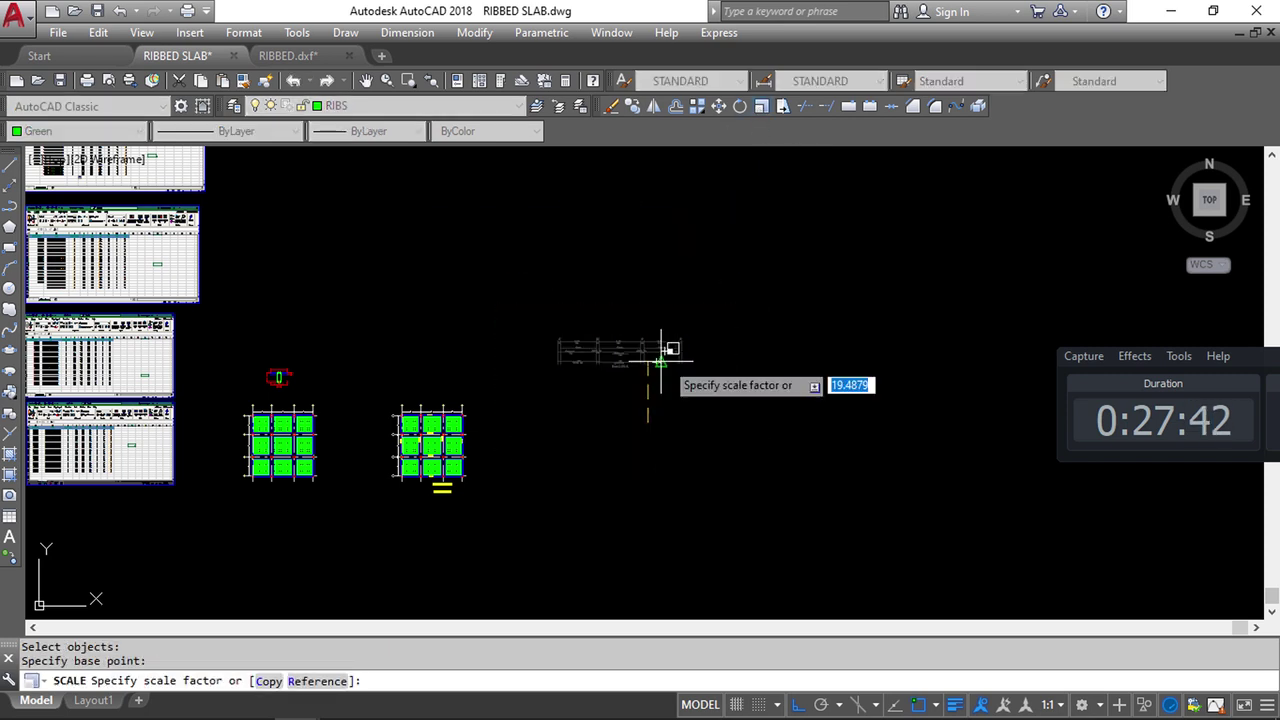
type(".5")
key("Return")
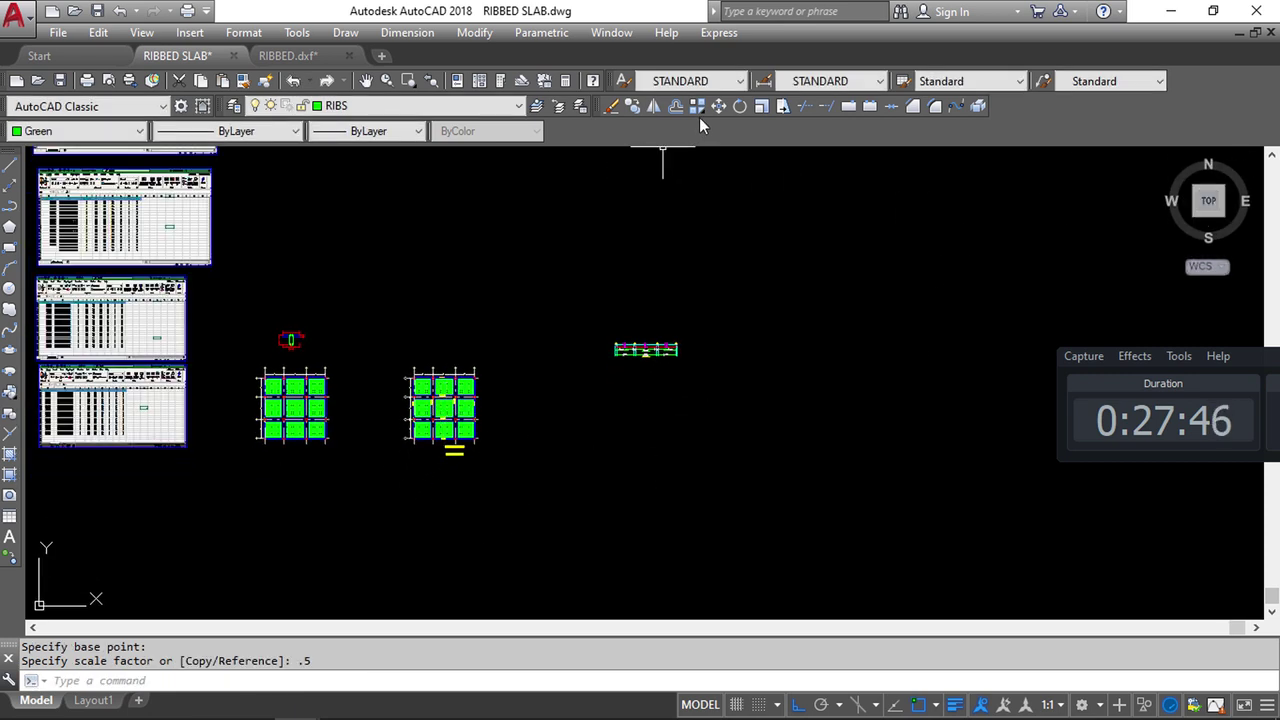
Copy the slab plan with the dead and live load notes straight up into the empty area above it
left_click(633, 107)
left_click(506, 312)
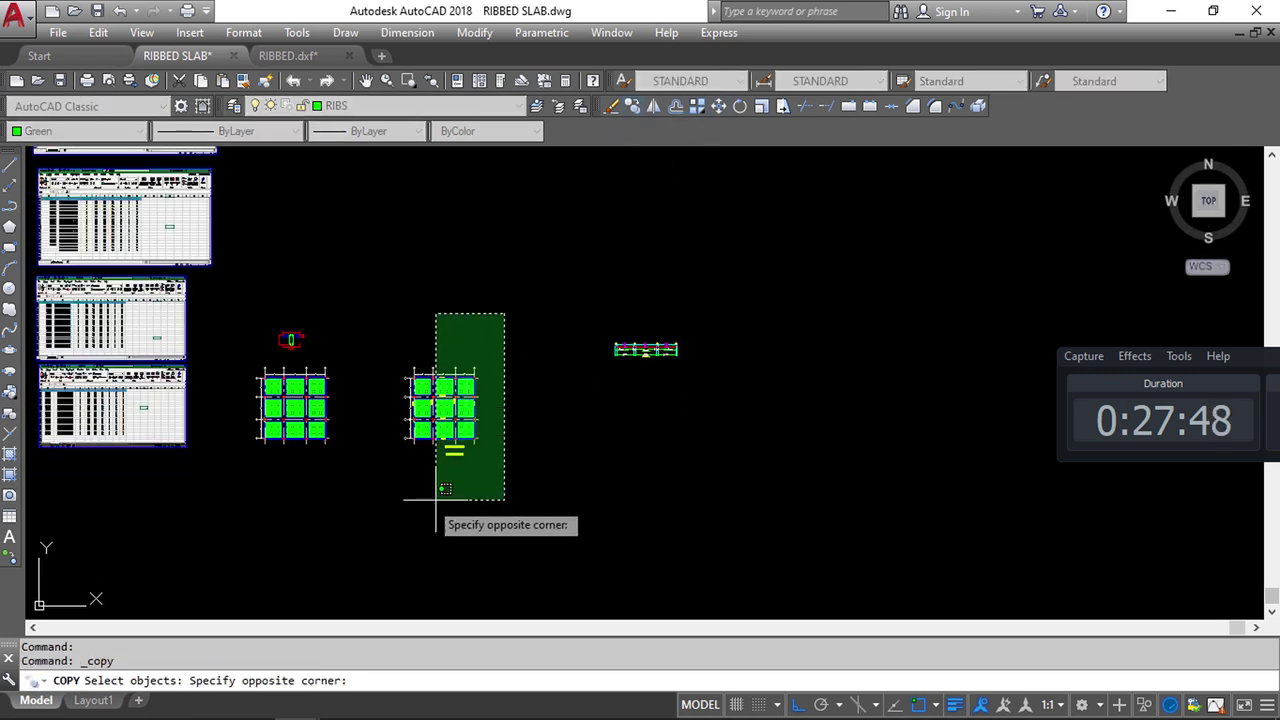
left_click(366, 516)
key("Return")
left_click(557, 488)
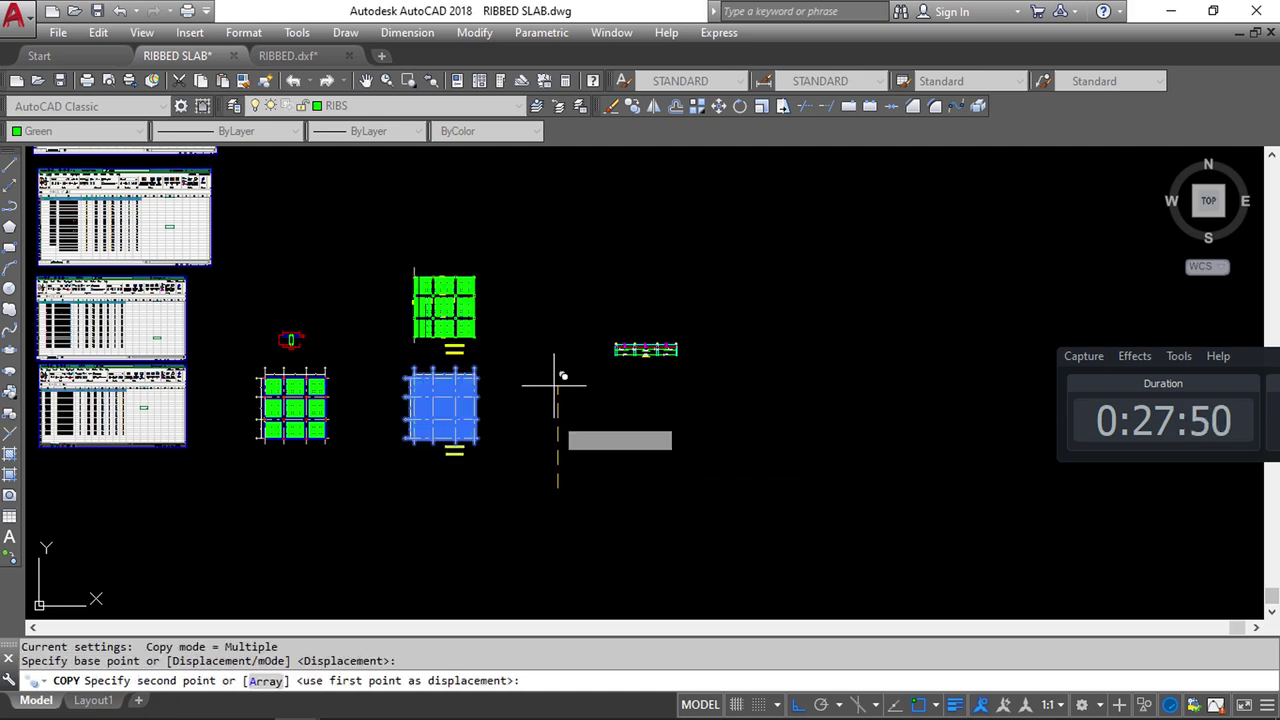
left_click(548, 323)
key("Escape")
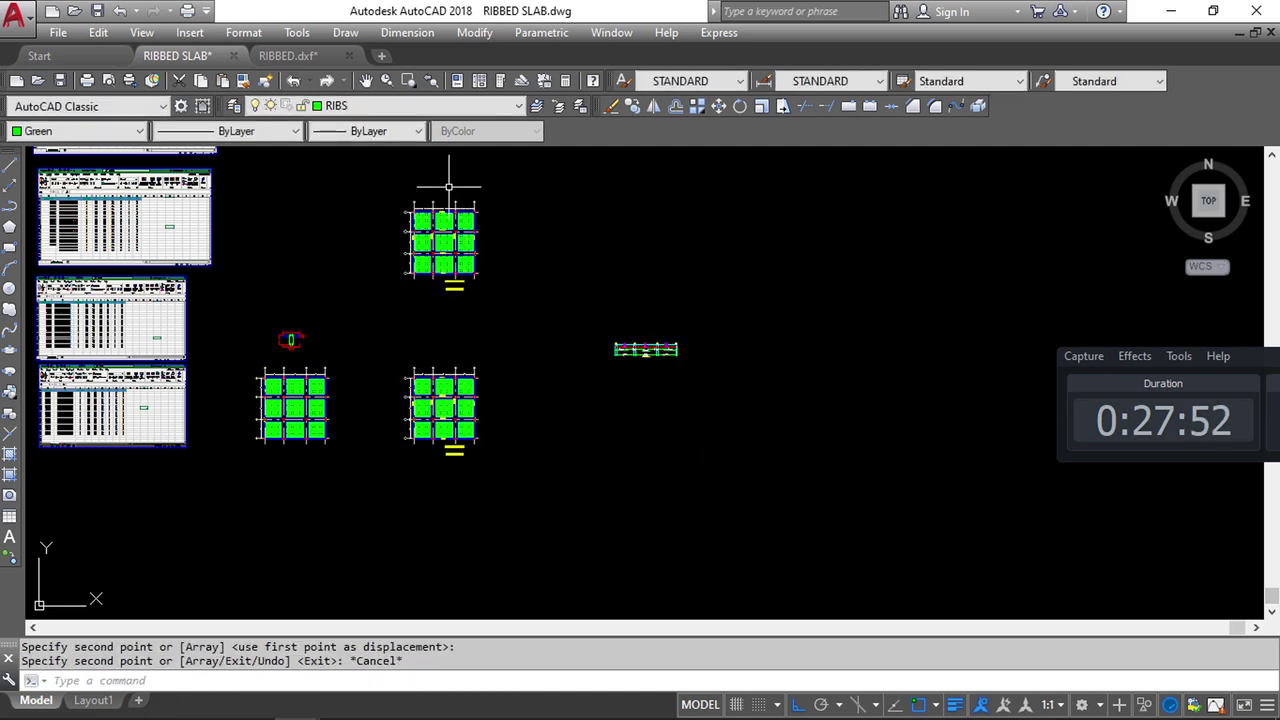
scroll(447, 182, "up", 4)
right_click(652, 241)
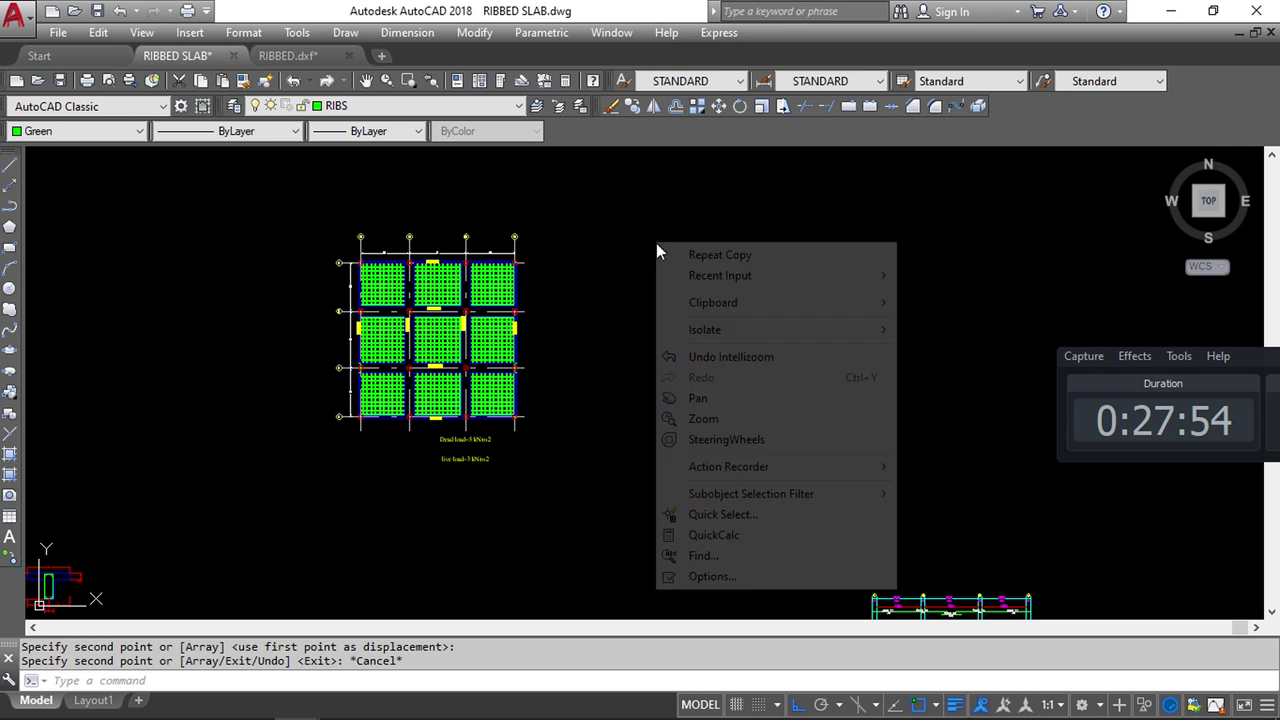
left_click(720, 514)
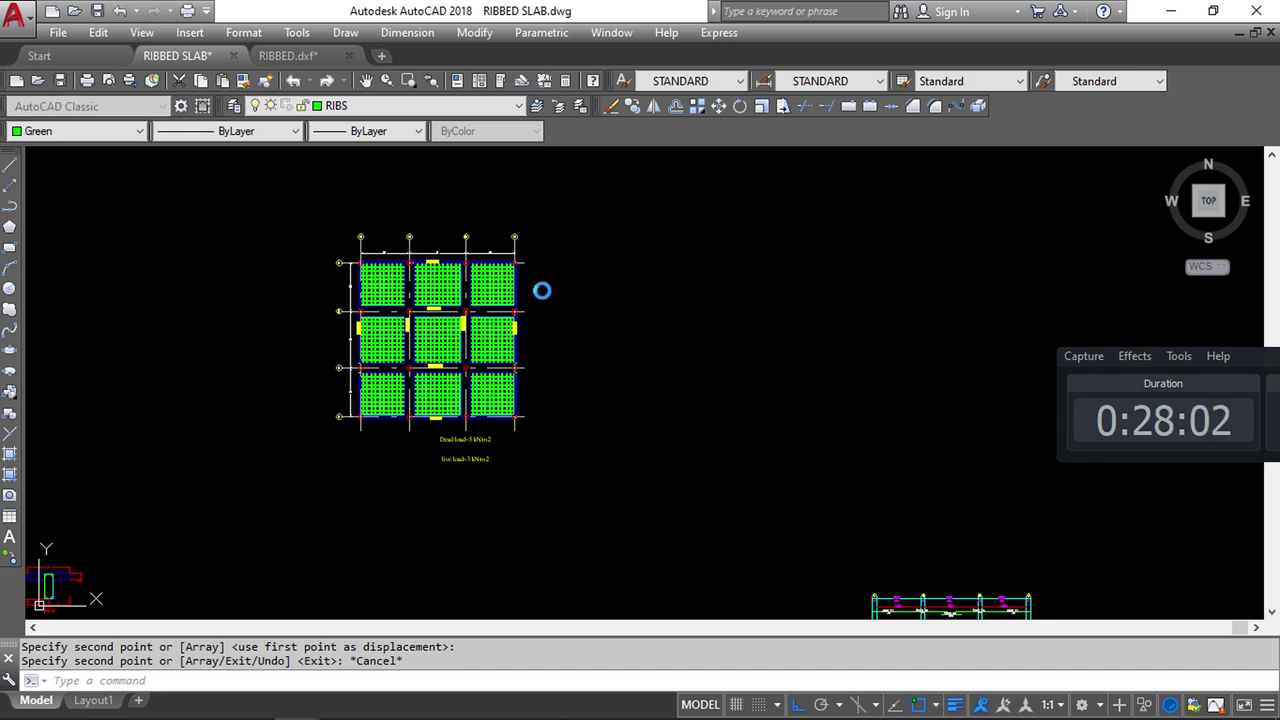
left_click(857, 418)
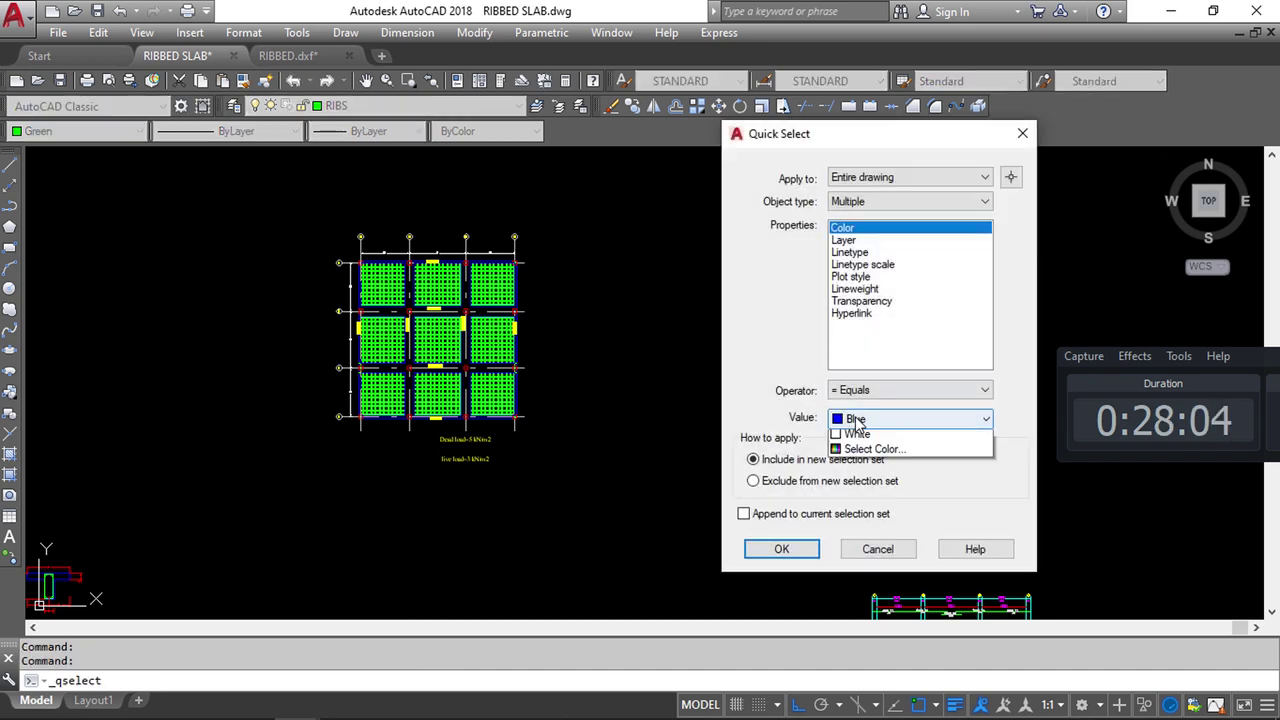
left_click(857, 516)
left_click(783, 550)
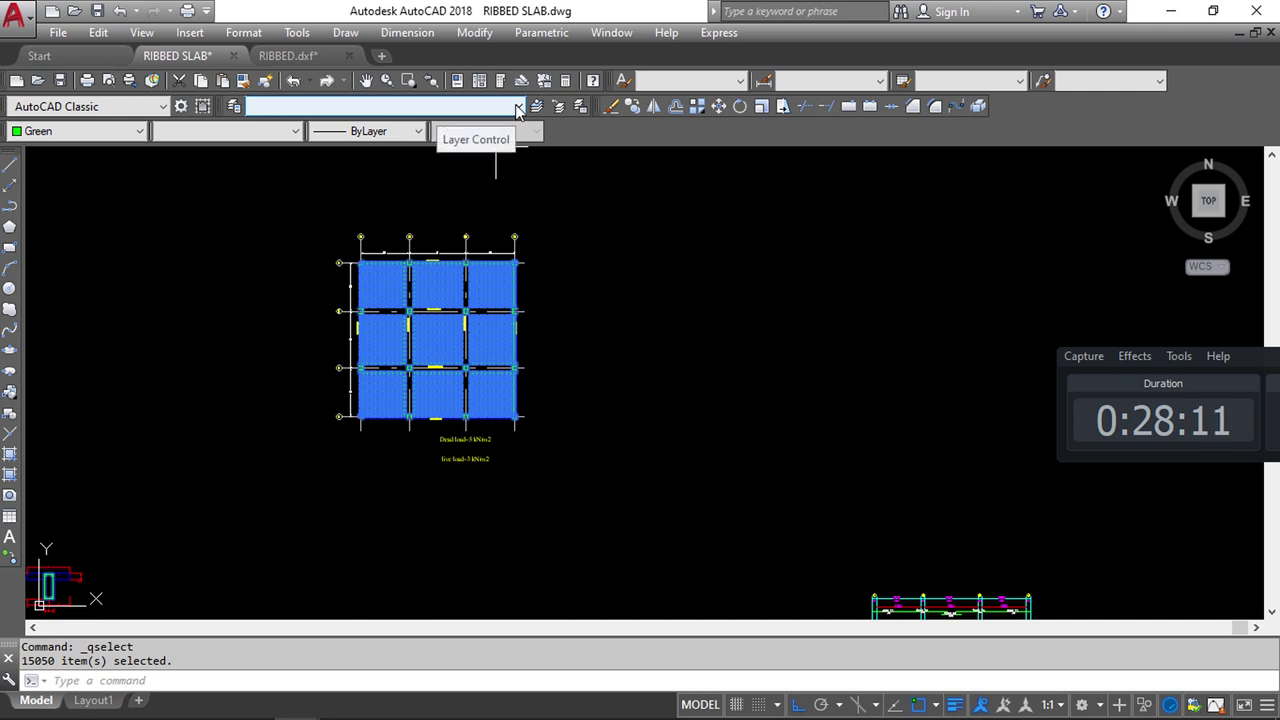
key("Escape")
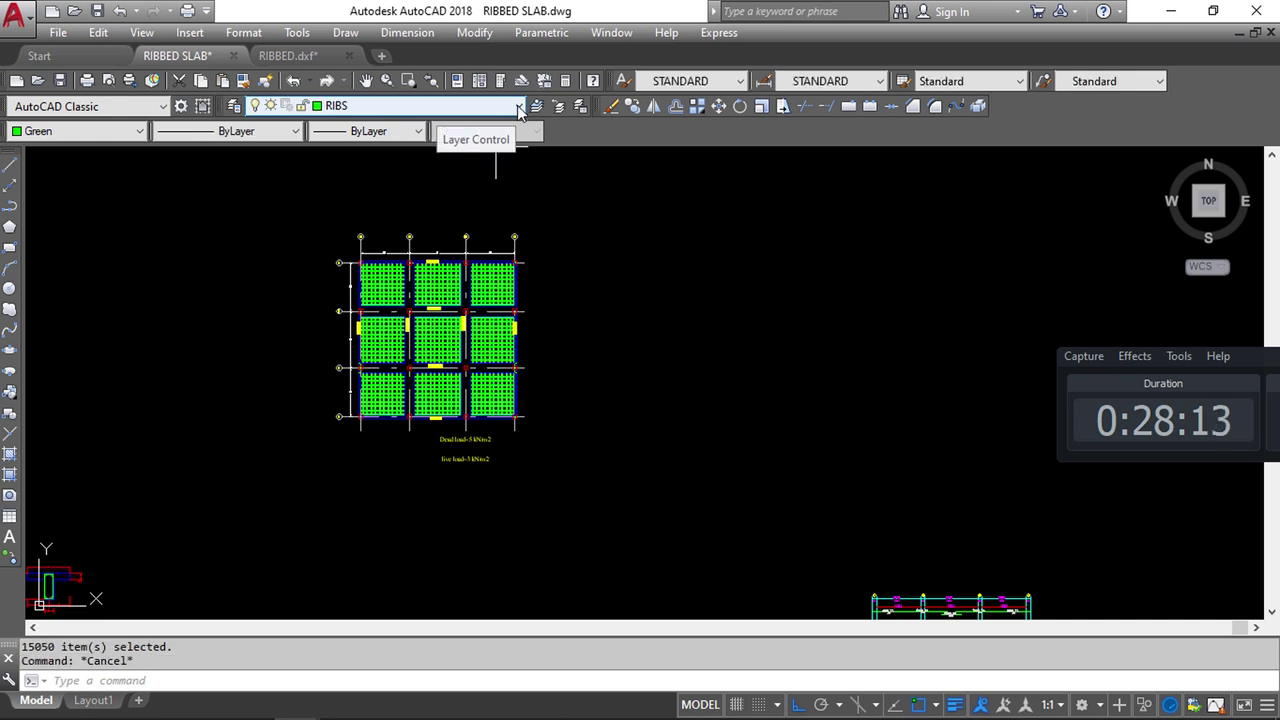
Turn off the General layer so that the ribs of the copied slab plan can be selected on their own
left_click(517, 105)
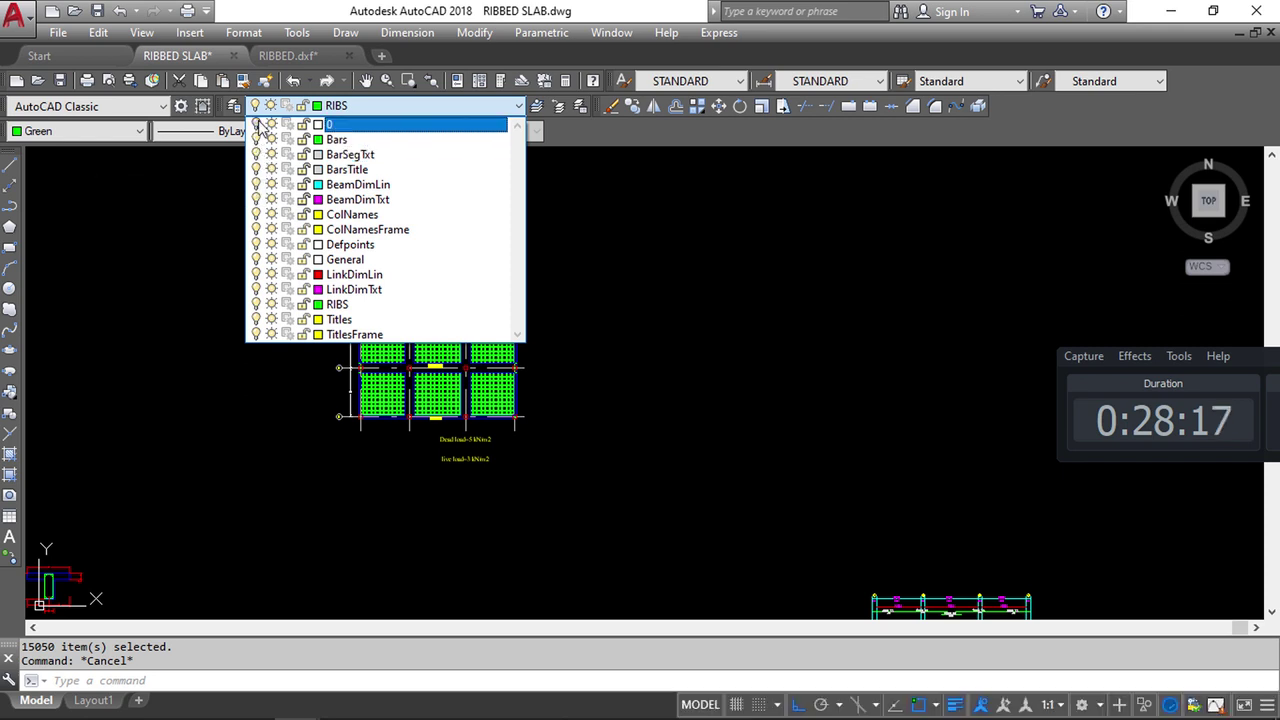
left_click(176, 242)
left_click(518, 102)
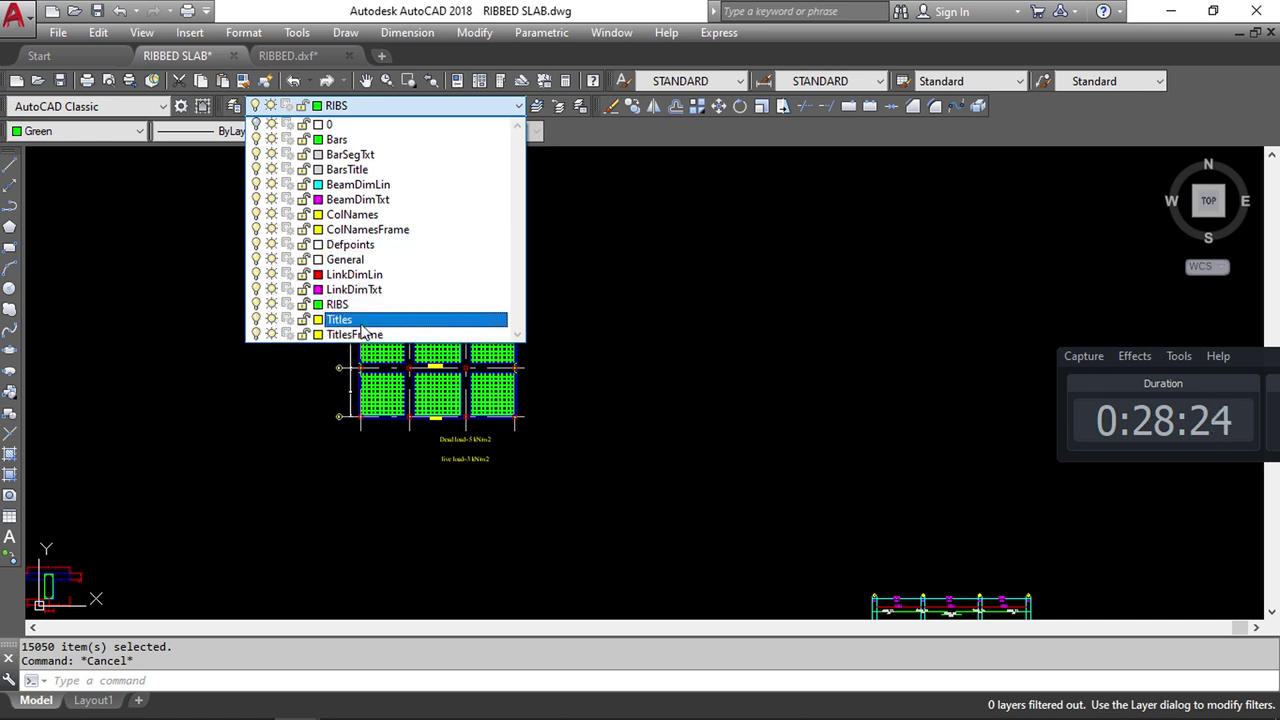
left_click(257, 260)
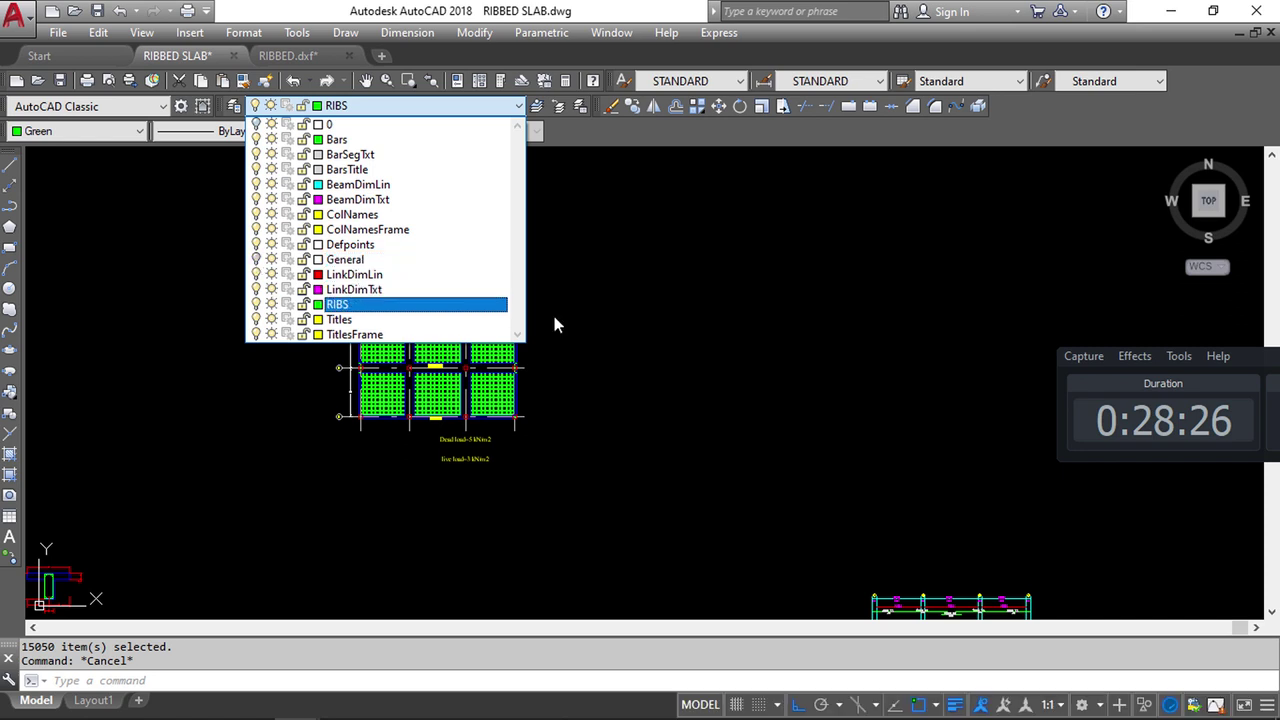
left_click(640, 312)
Erase all the green rib squares from the upper copy of the slab plan
left_click(574, 215)
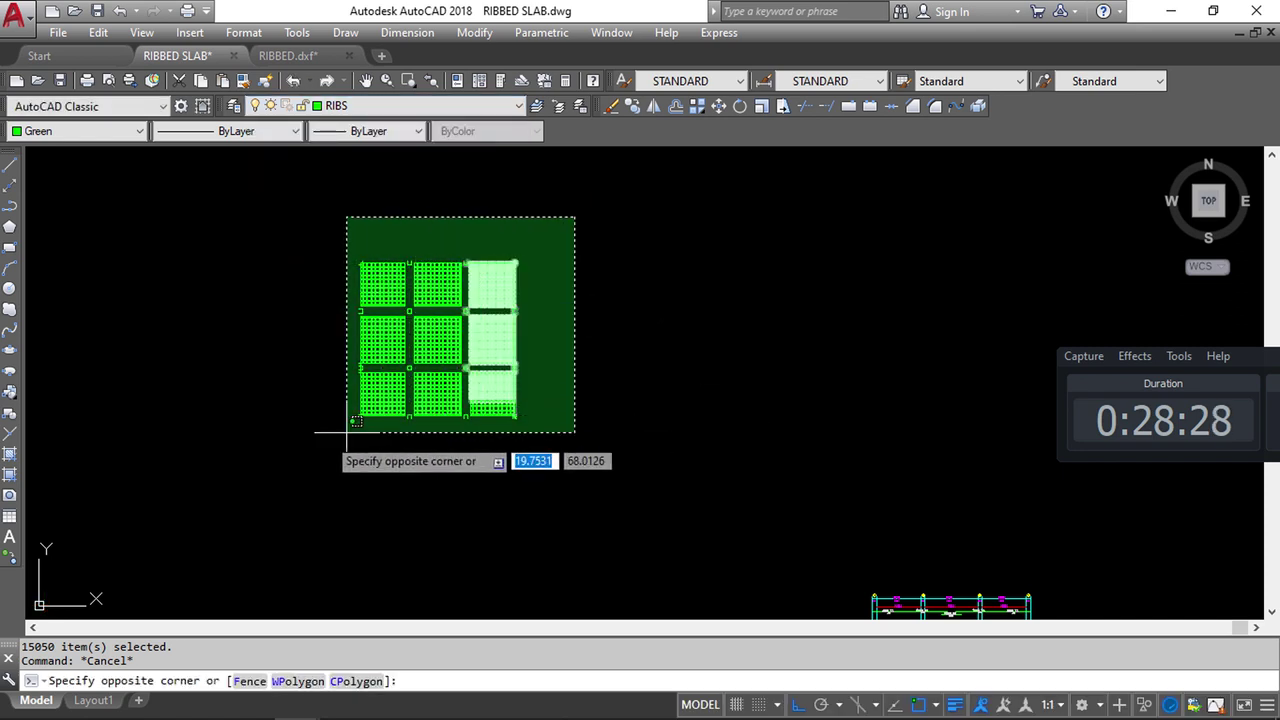
left_click(297, 476)
key("Delete")
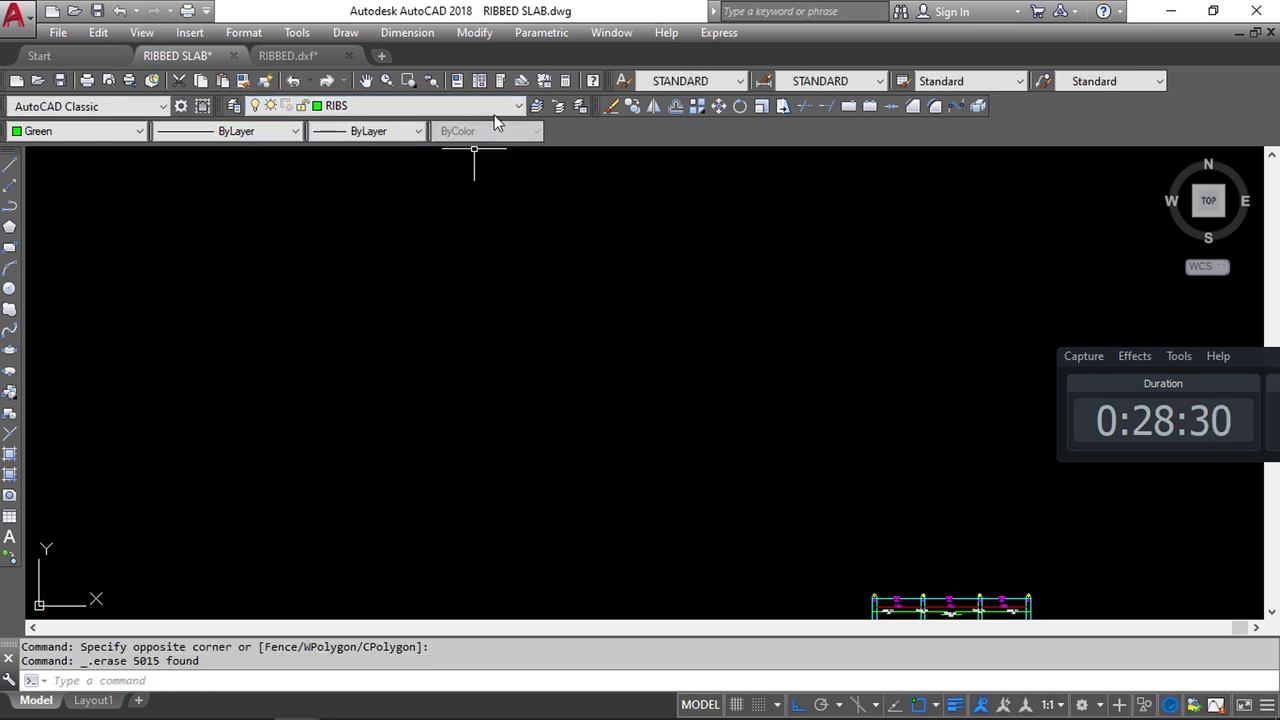
Turn the General layer back on to restore the beams, columns and grid lines of the plans
left_click(520, 108)
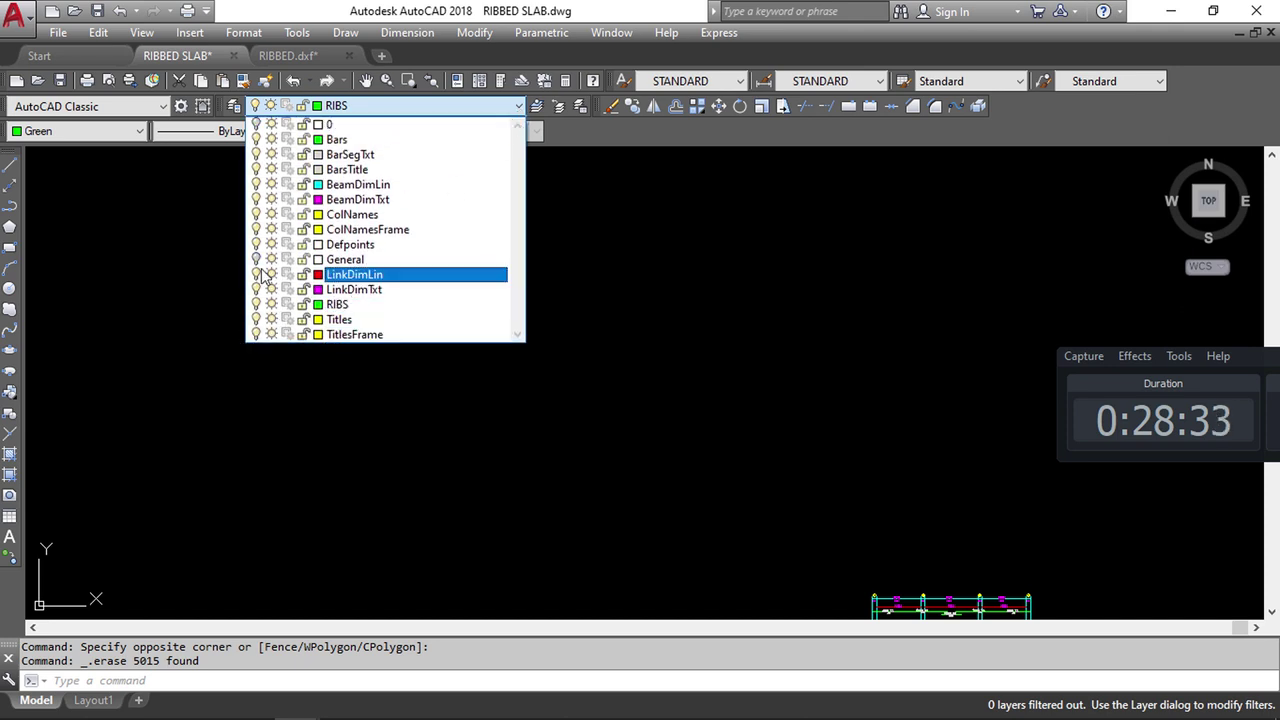
left_click(258, 262)
left_click(203, 340)
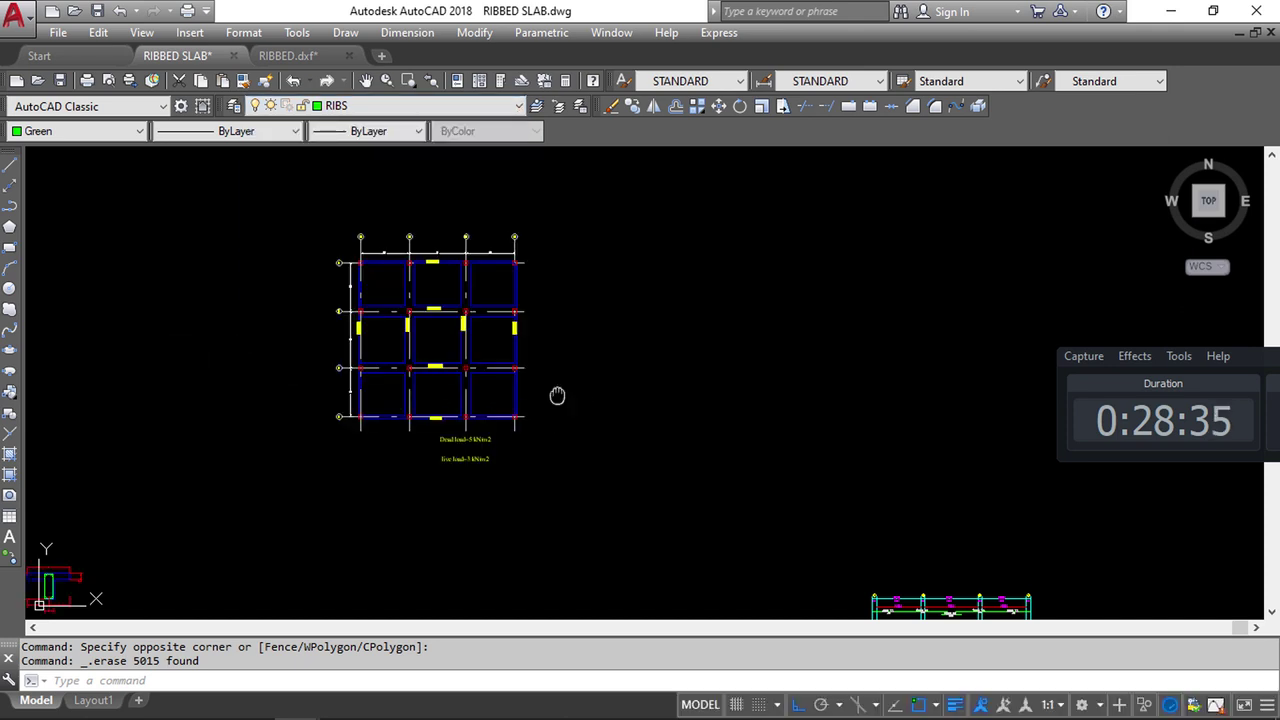
Move the bars, bar labels and title of beam 1 2 3 4 onto the rib-free plan's middle bay row, aligning the beam's end with the plan's outer edge
mouse_move(560, 394)
middle_mouse_down()
mouse_move(470, 322)
mouse_move(513, 328)
middle_mouse_up()
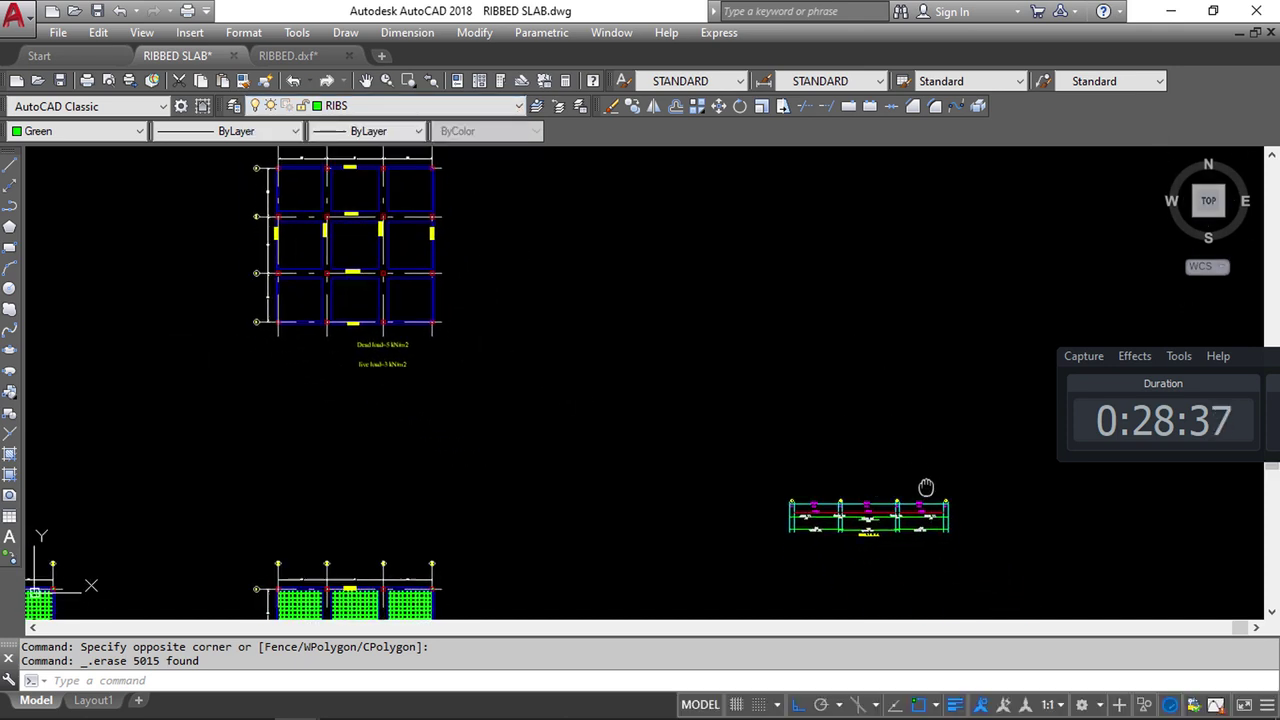
middle_click_drag(926, 486, 826, 419)
left_click(718, 106)
scroll(808, 488, "up", 5)
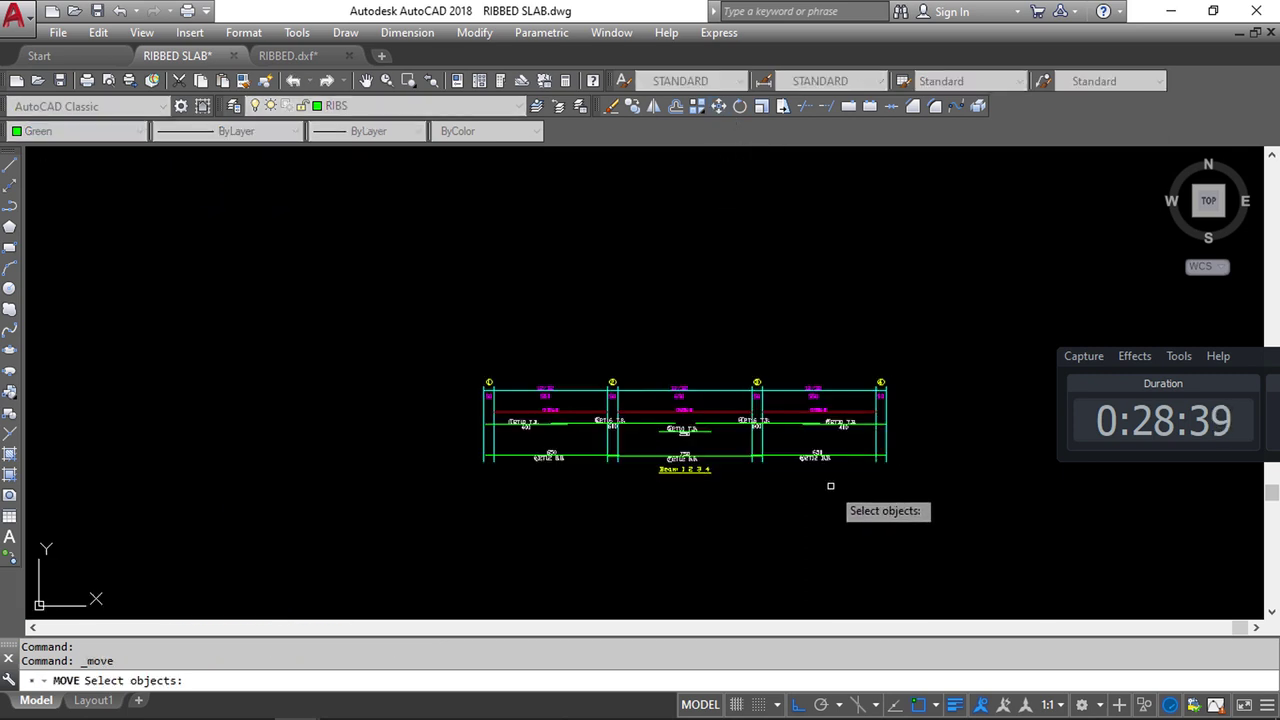
middle_click_drag(846, 508, 667, 419)
left_click(335, 365)
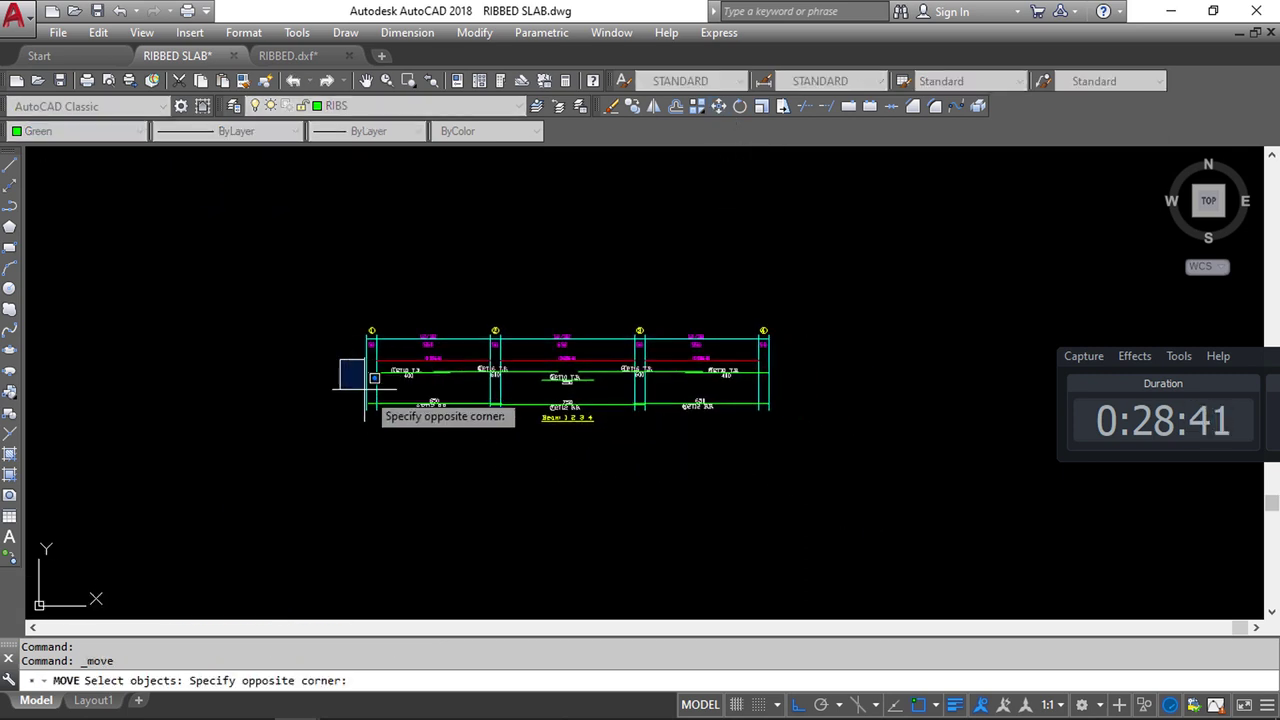
left_click(318, 378)
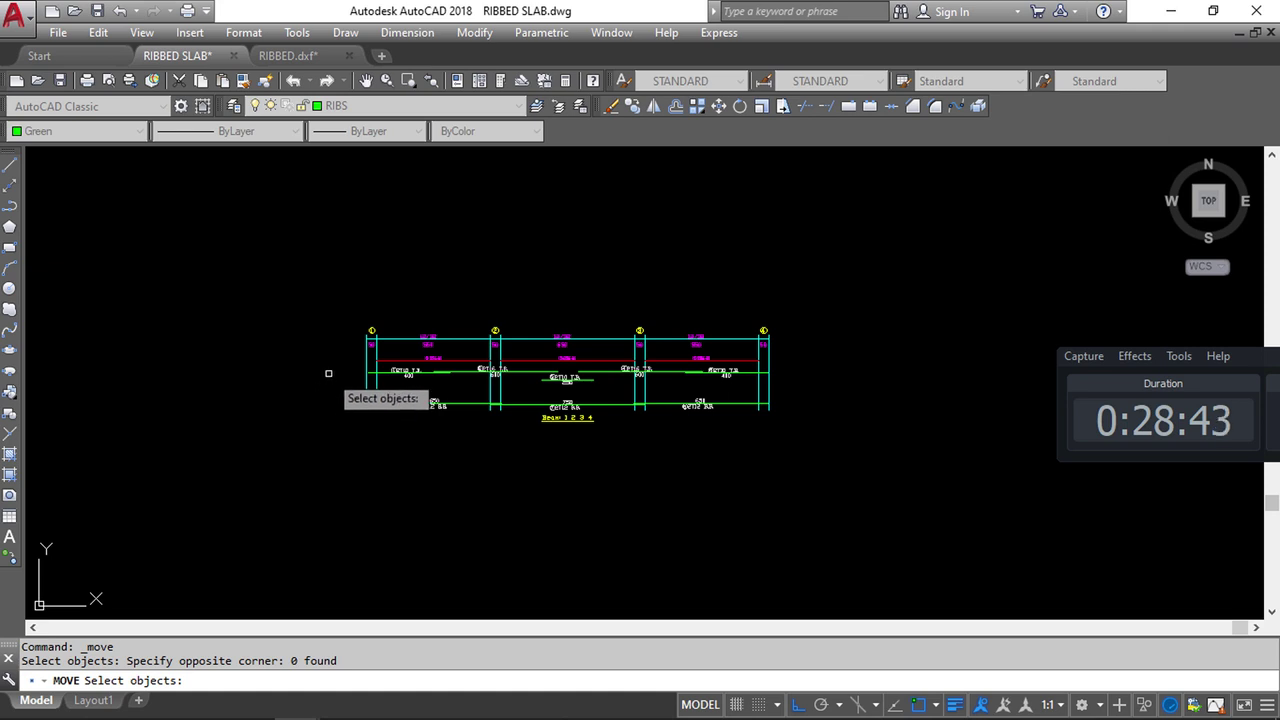
left_click_drag(482, 405, 773, 428)
left_click(347, 366)
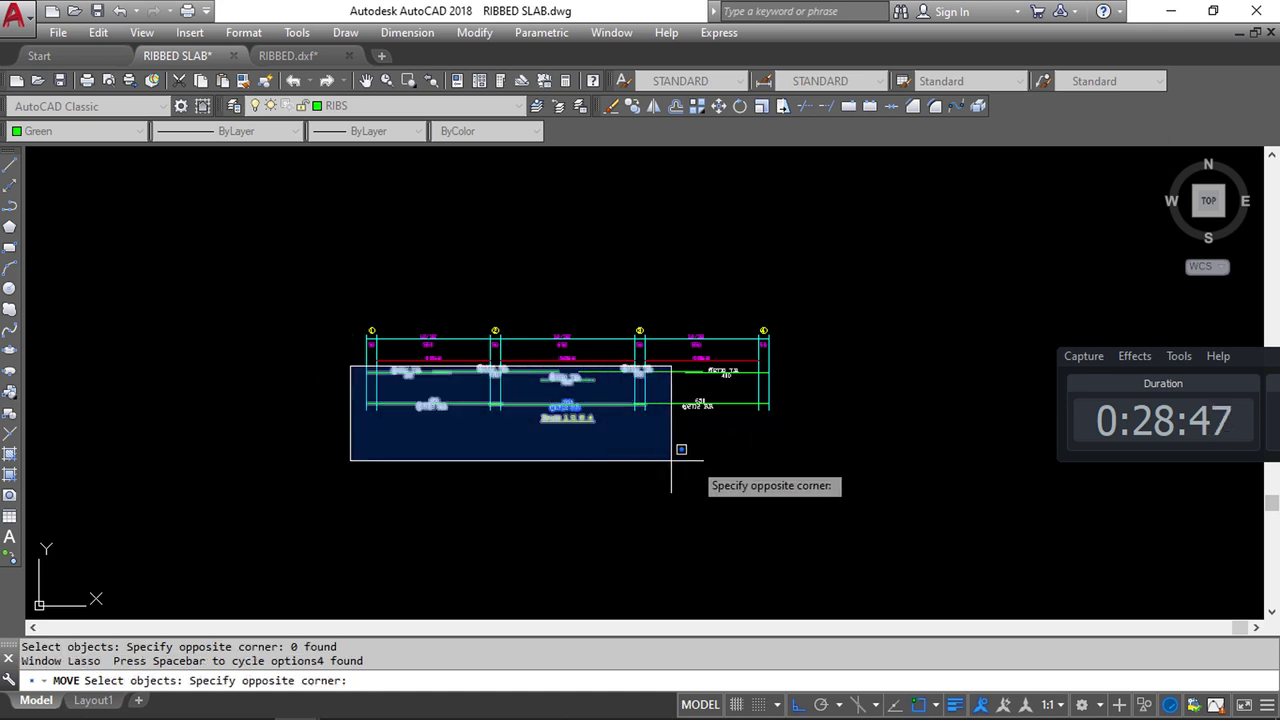
left_click(816, 461)
key("Return")
scroll(812, 420, "up", 6)
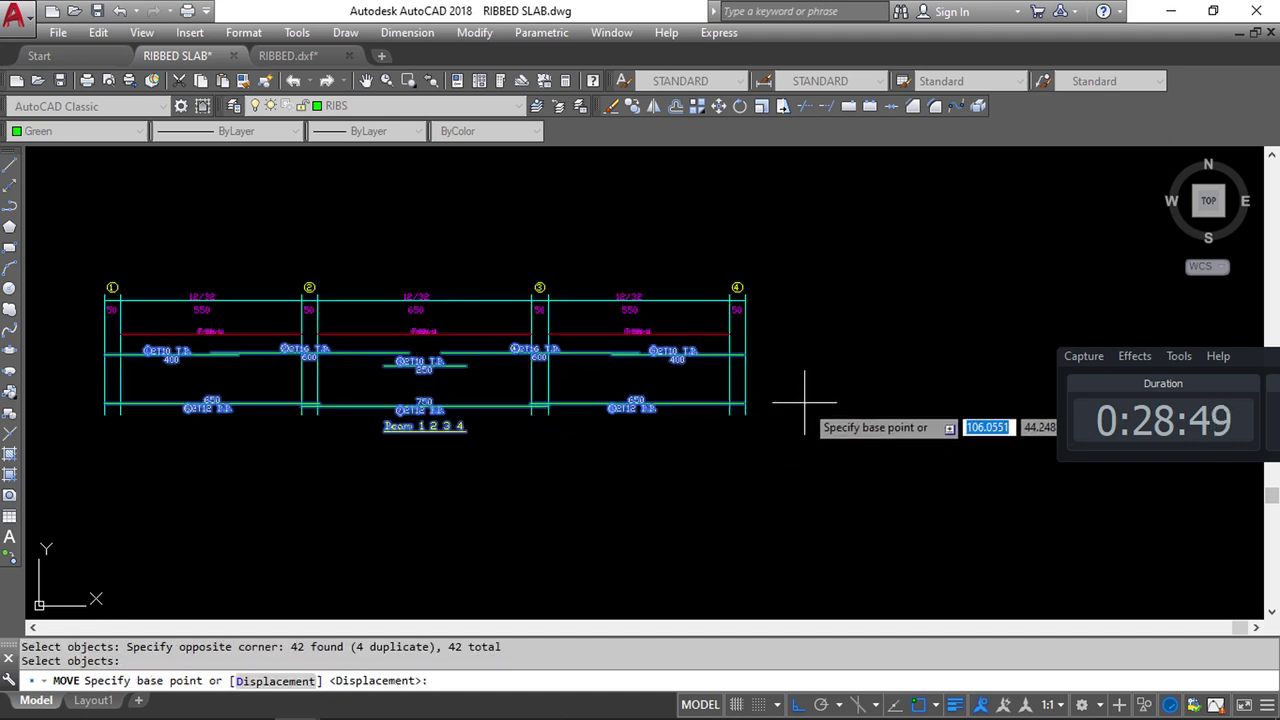
middle_click_drag(737, 349, 741, 505)
scroll(635, 430, "up", 4)
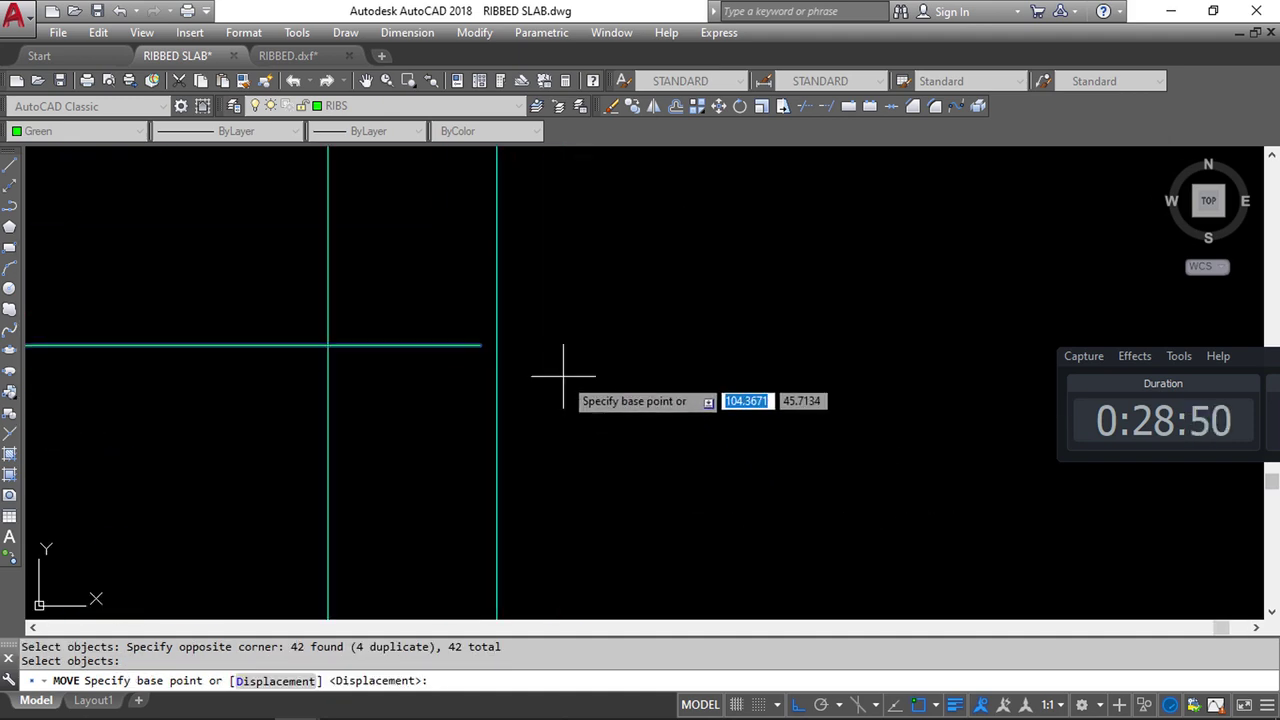
left_click(497, 345)
scroll(803, 371, "down", 5)
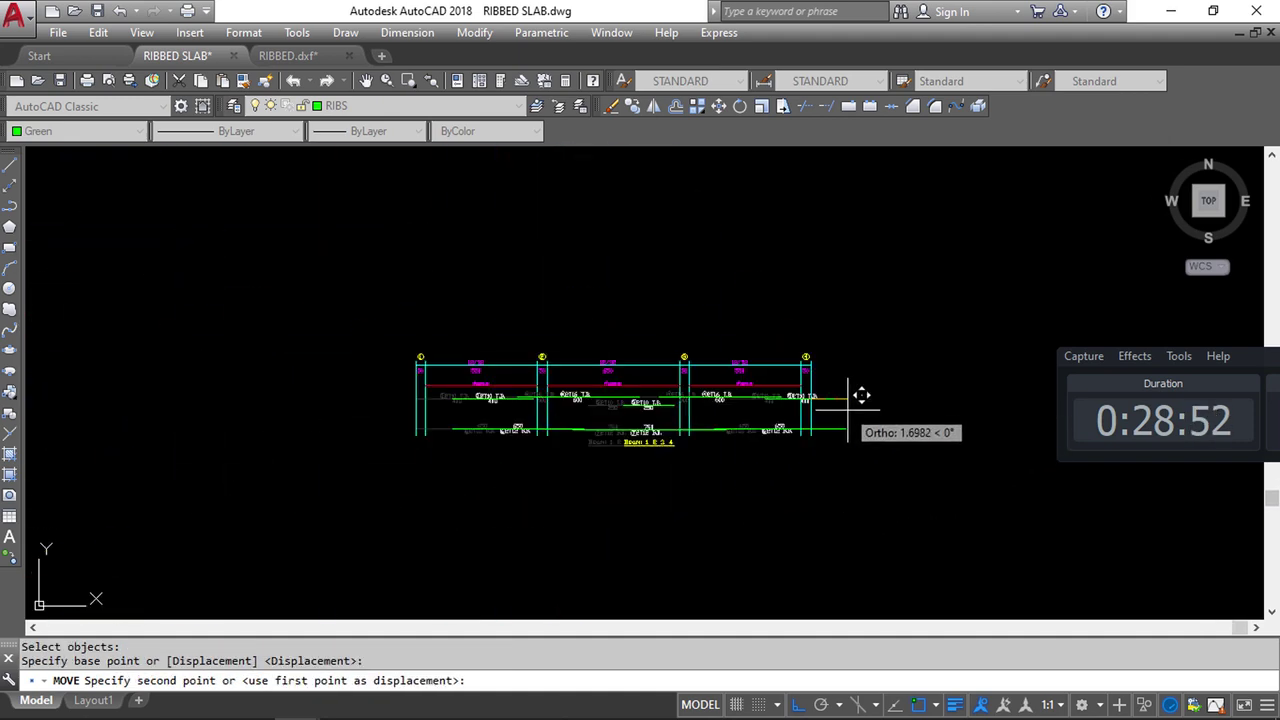
left_click(808, 706)
scroll(571, 494, "down", 6)
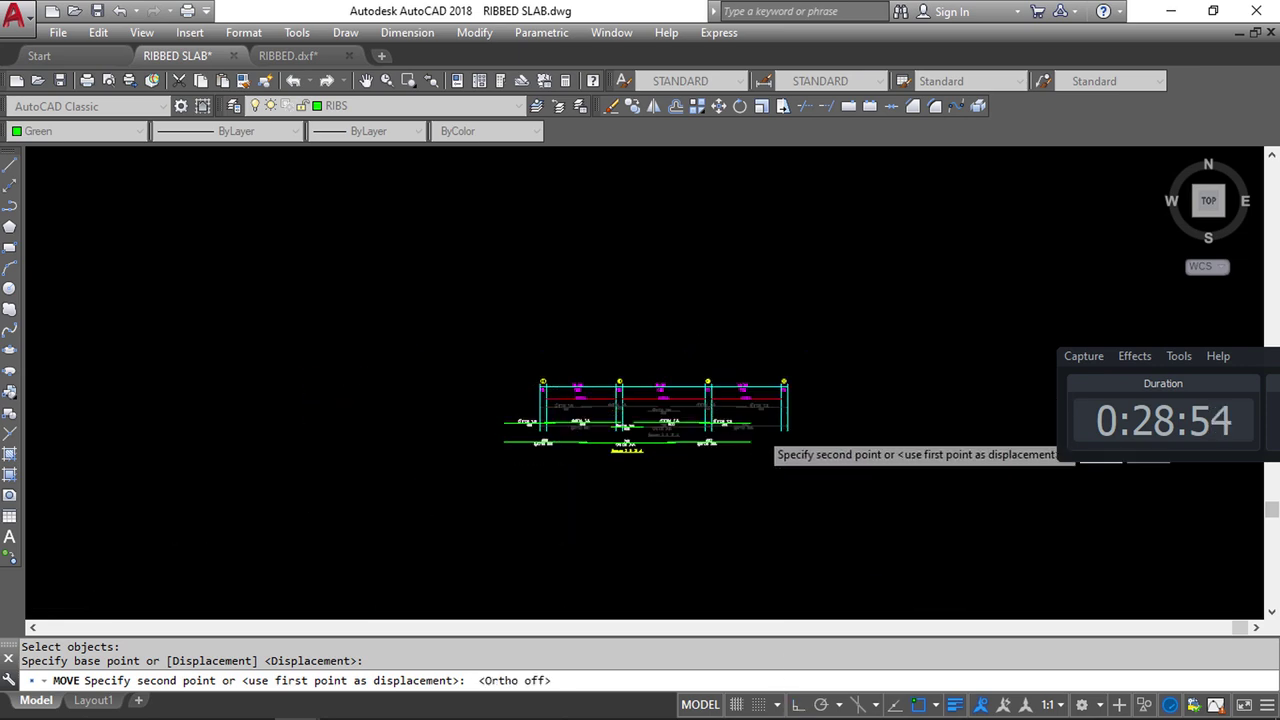
middle_click_drag(480, 371, 673, 510)
scroll(429, 294, "up", 4)
scroll(586, 343, "up", 3)
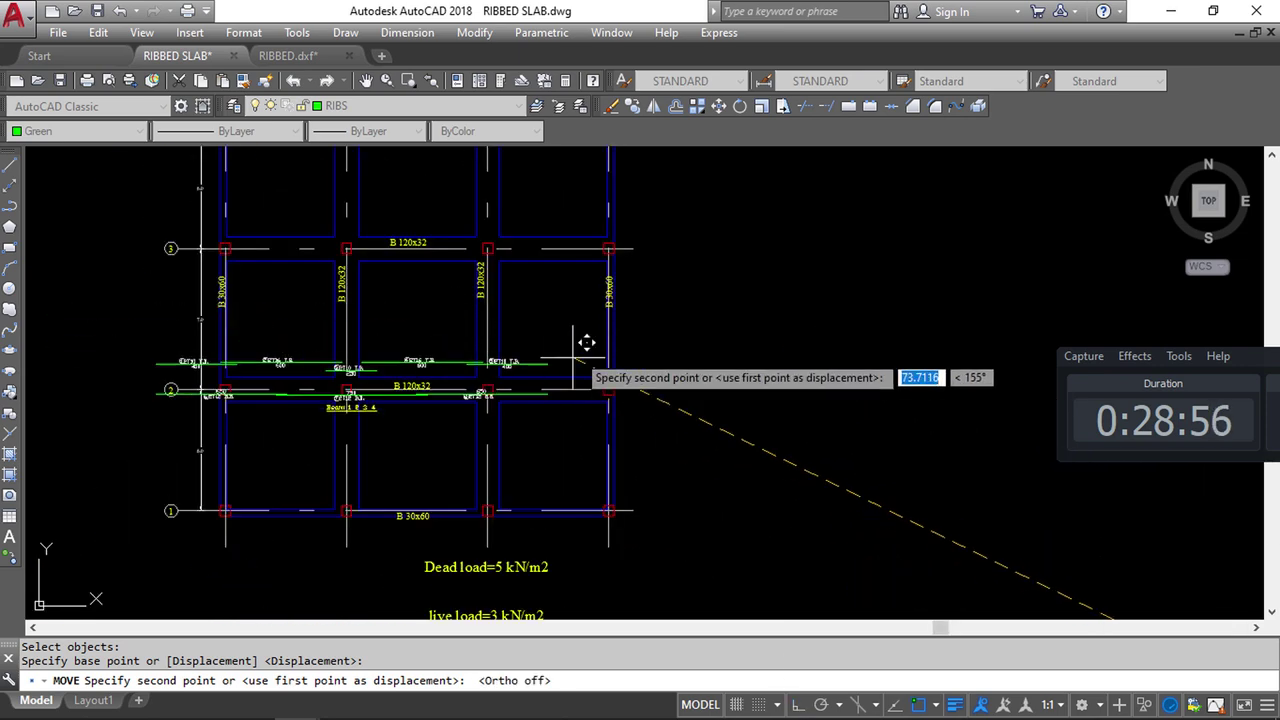
scroll(646, 310, "up", 4)
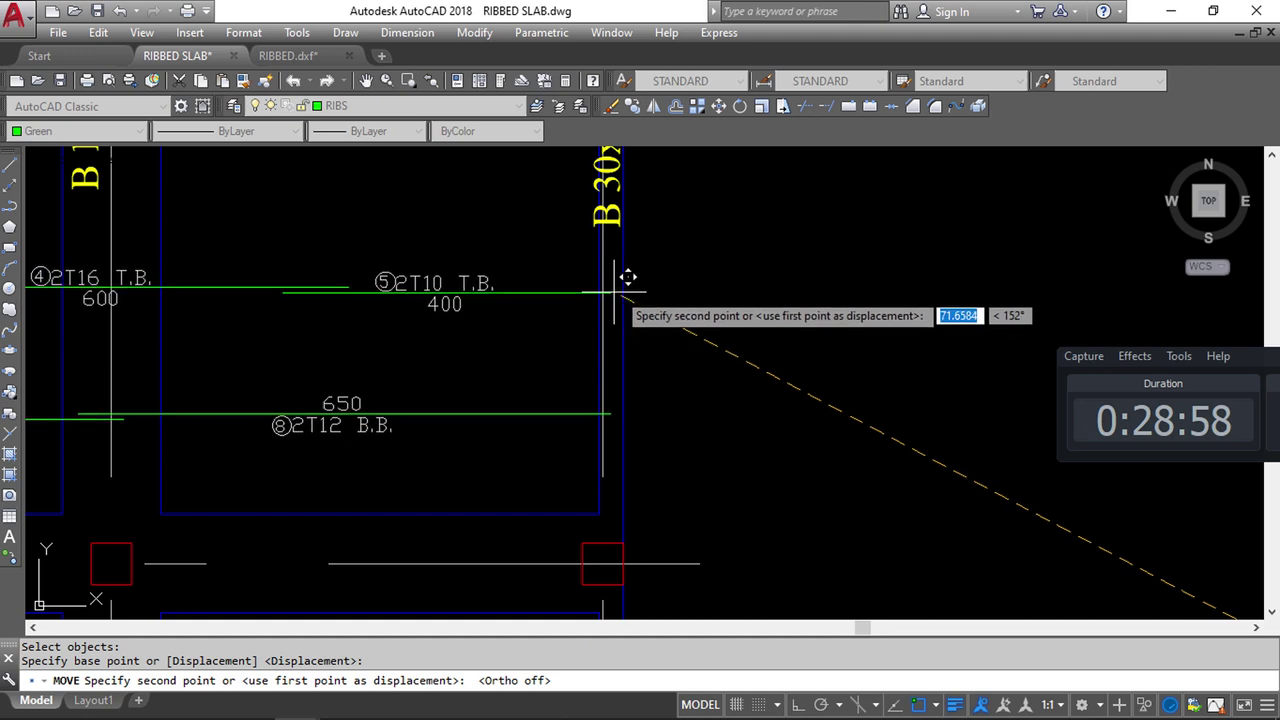
left_click(665, 297)
scroll(727, 328, "down", 3)
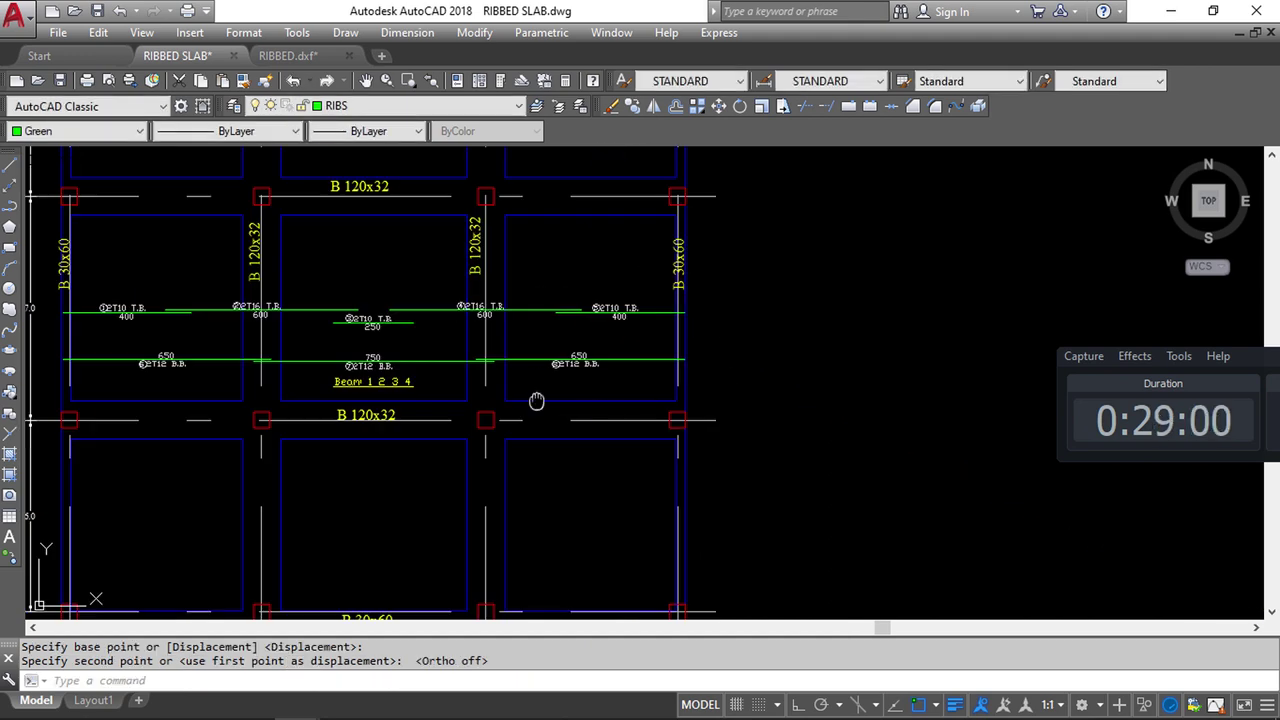
Change the label of top bar 4 to 2Ø14 T.B., using the diameter symbol code %%c
mouse_move(536, 400)
middle_mouse_down()
mouse_move(560, 400)
mouse_move(534, 397)
middle_mouse_up()
scroll(514, 300, "up", 4)
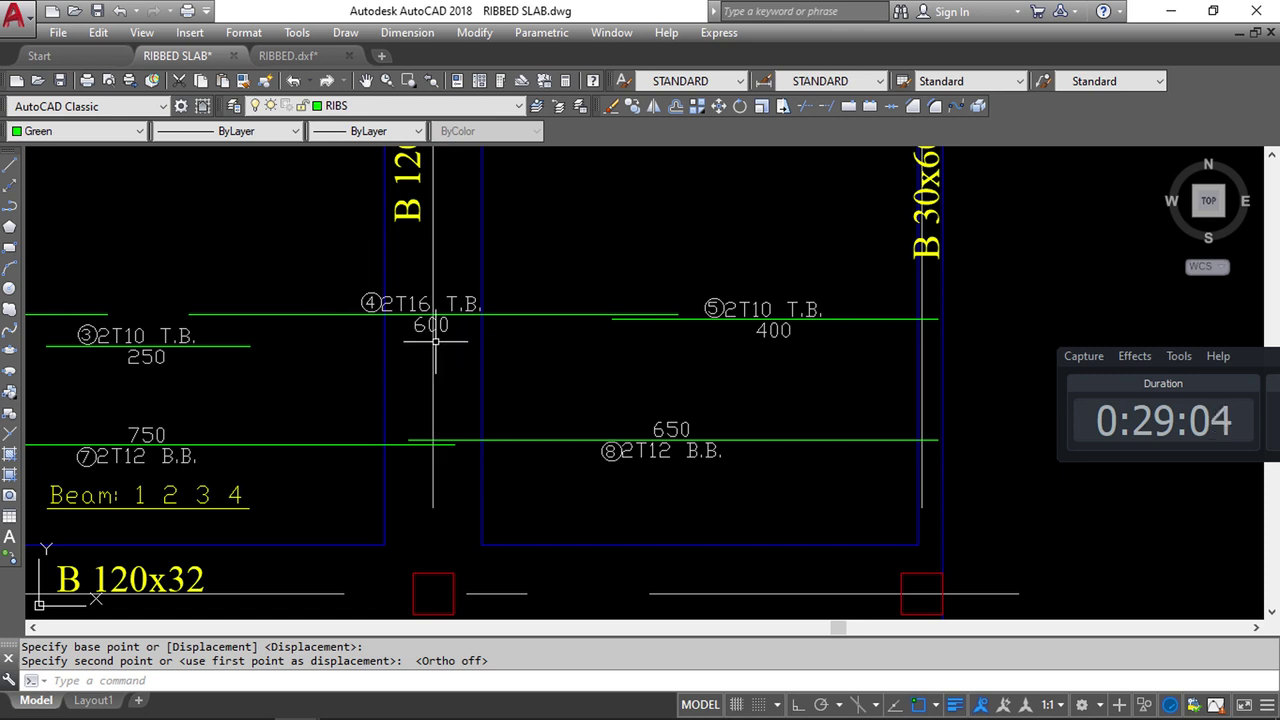
scroll(435, 330, "up", 2)
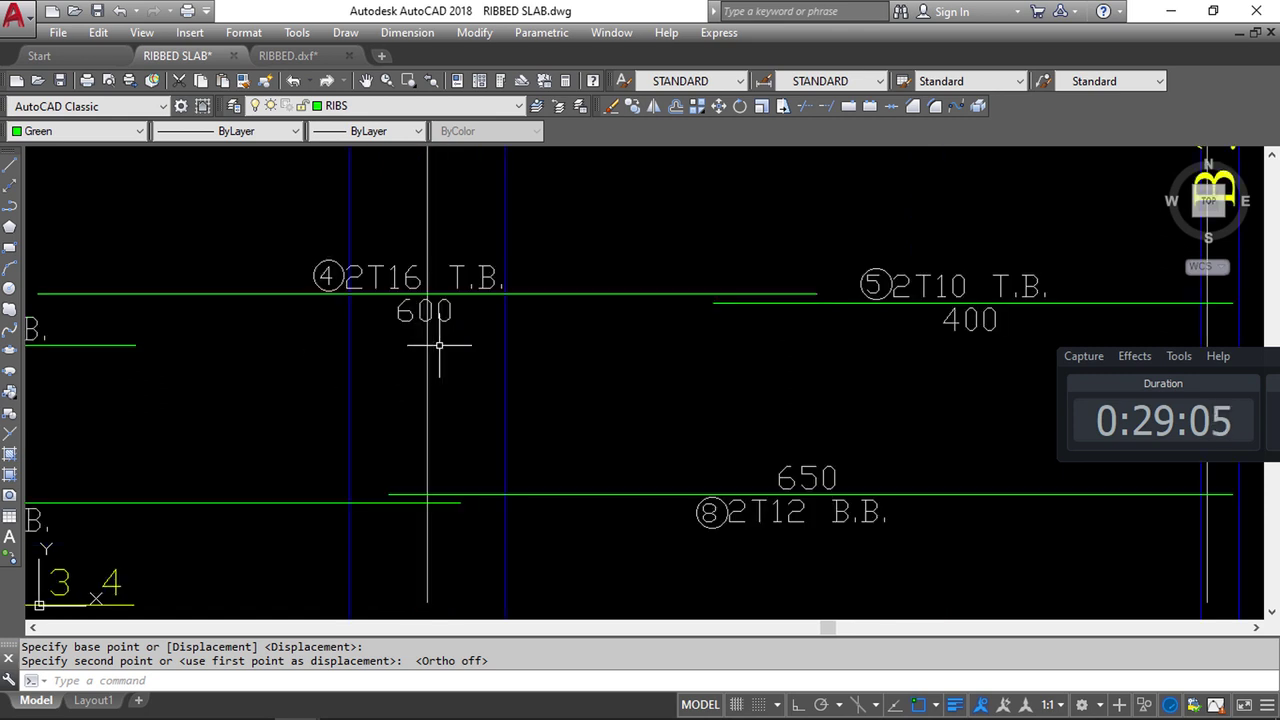
scroll(373, 297, "up", 2)
left_click(373, 258)
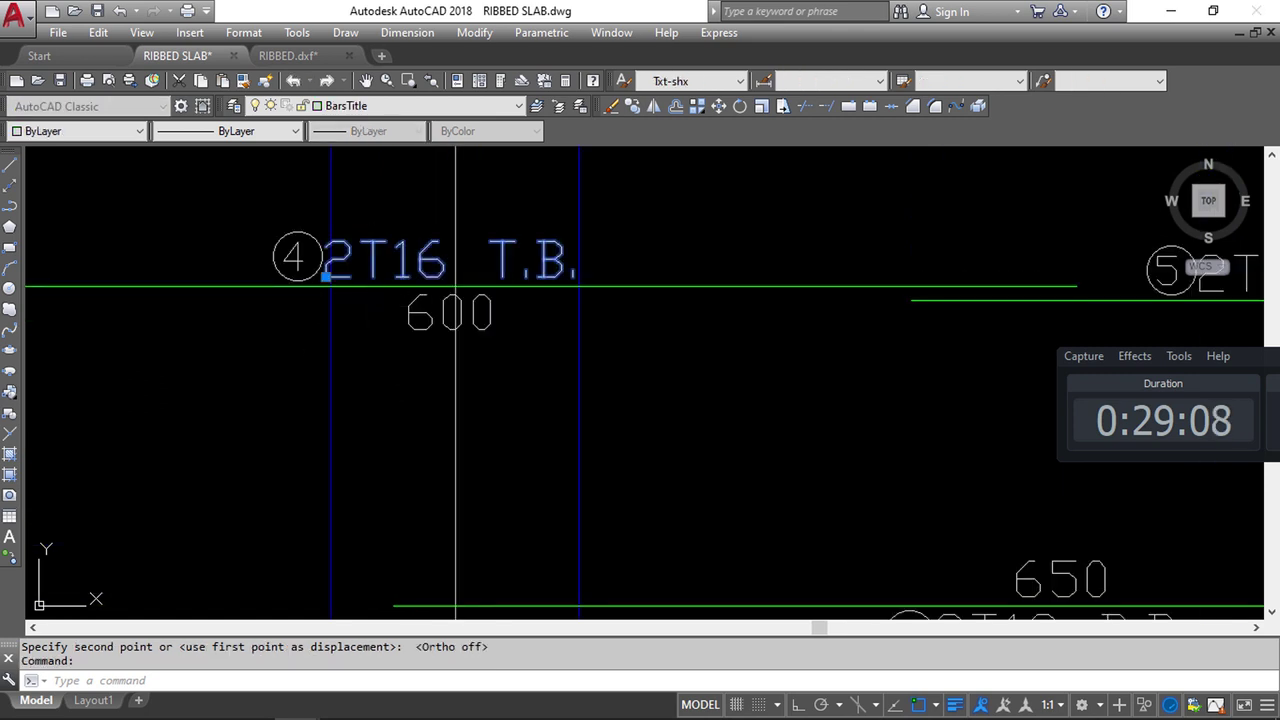
double_click(373, 258)
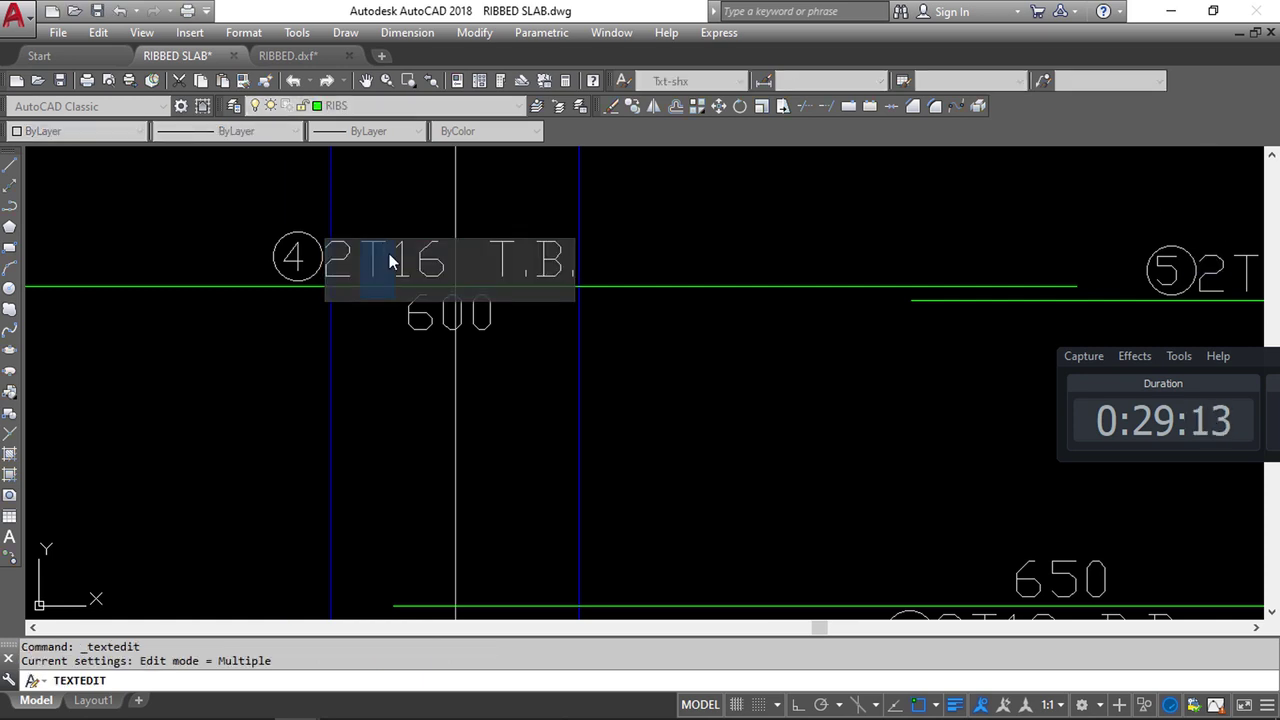
type("%%c")
type("4")
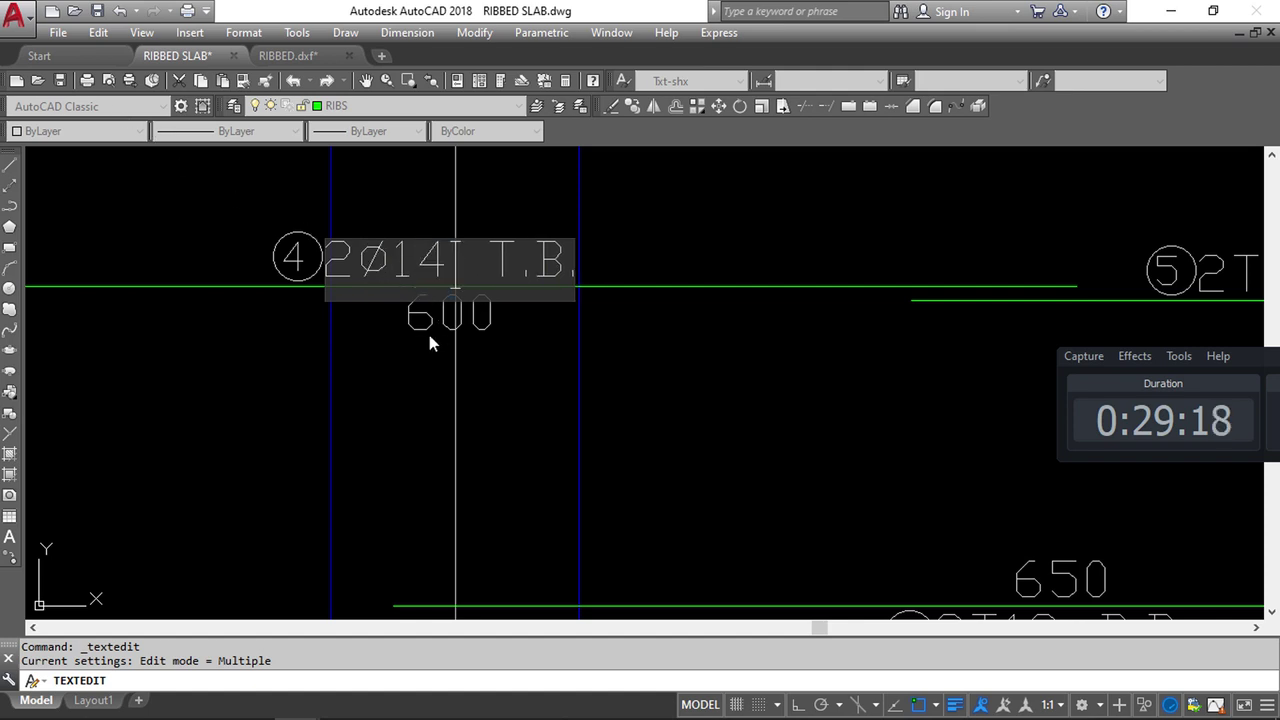
key("Return")
Examine the labels and lengths of the remaining top and bottom bars across the three spans
scroll(430, 370, "down", 5)
mouse_move(430, 450)
middle_mouse_down()
mouse_move(433, 407)
mouse_move(539, 385)
middle_mouse_up()
scroll(540, 292, "up", 5)
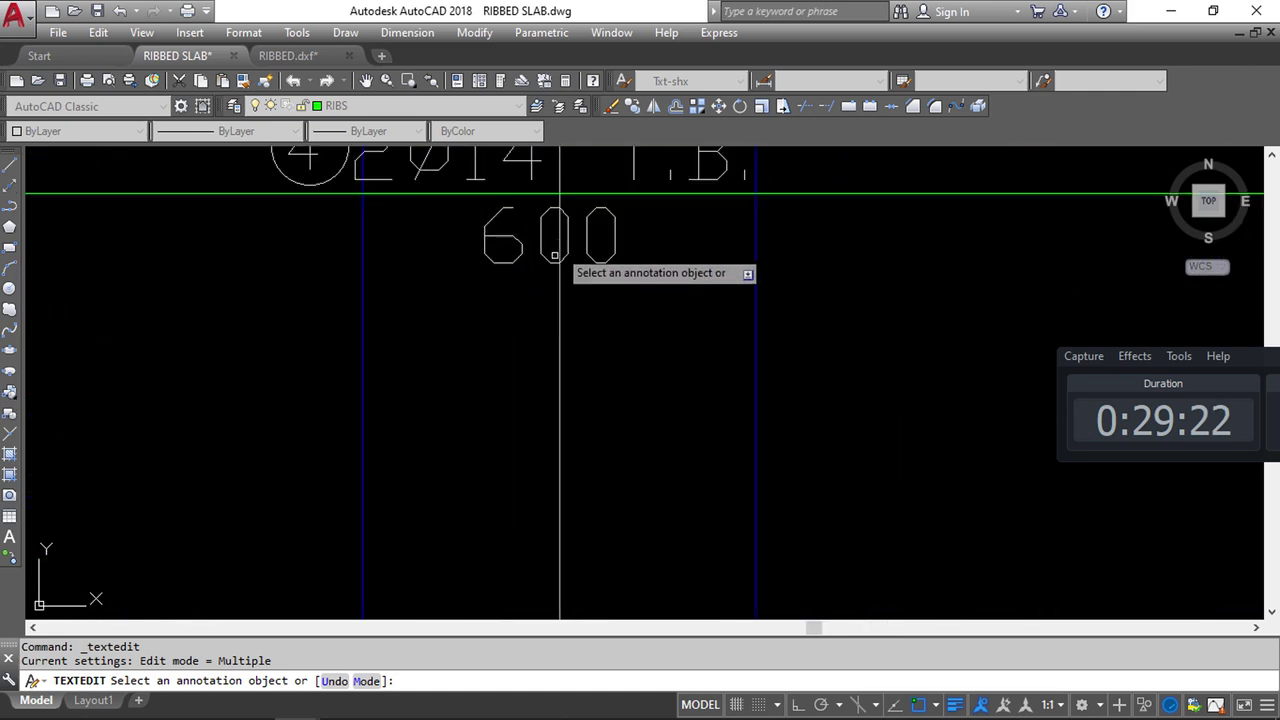
scroll(555, 262, "down", 3)
mouse_move(510, 333)
middle_mouse_down()
mouse_move(628, 441)
mouse_move(594, 417)
middle_mouse_up()
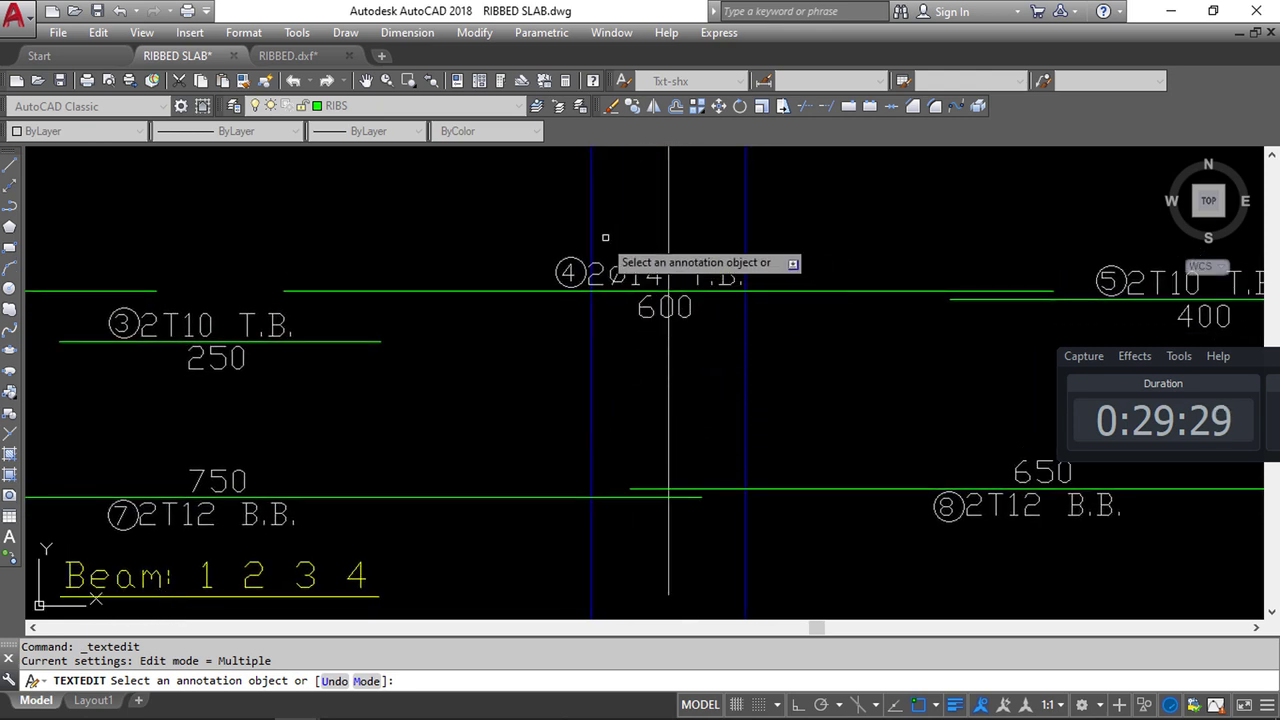
middle_click_drag(433, 458, 454, 409)
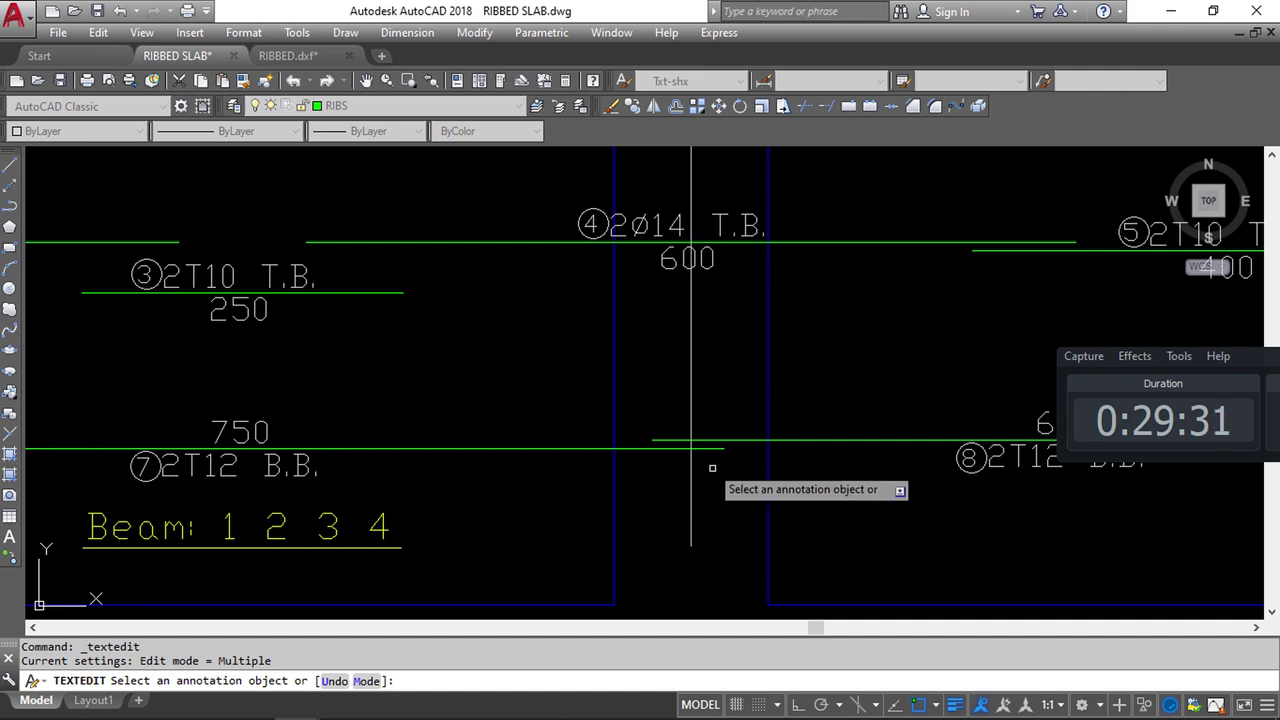
scroll(722, 445, "down", 4)
middle_click_drag(267, 415, 309, 409)
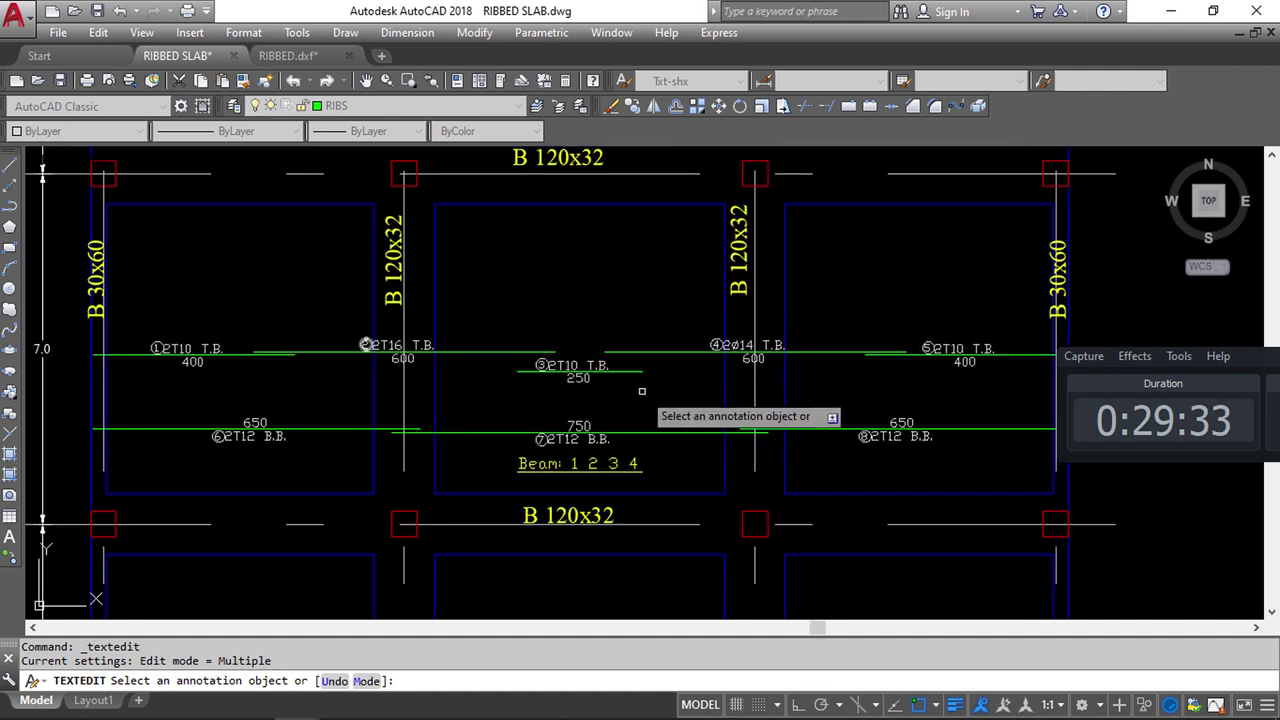
Draw an open U-shaped bar between bars 5 and 8 near the edge beam, with two 0.5 horizontal legs joined by a 0.28 vertical side
middle_click_drag(1040, 395, 689, 376)
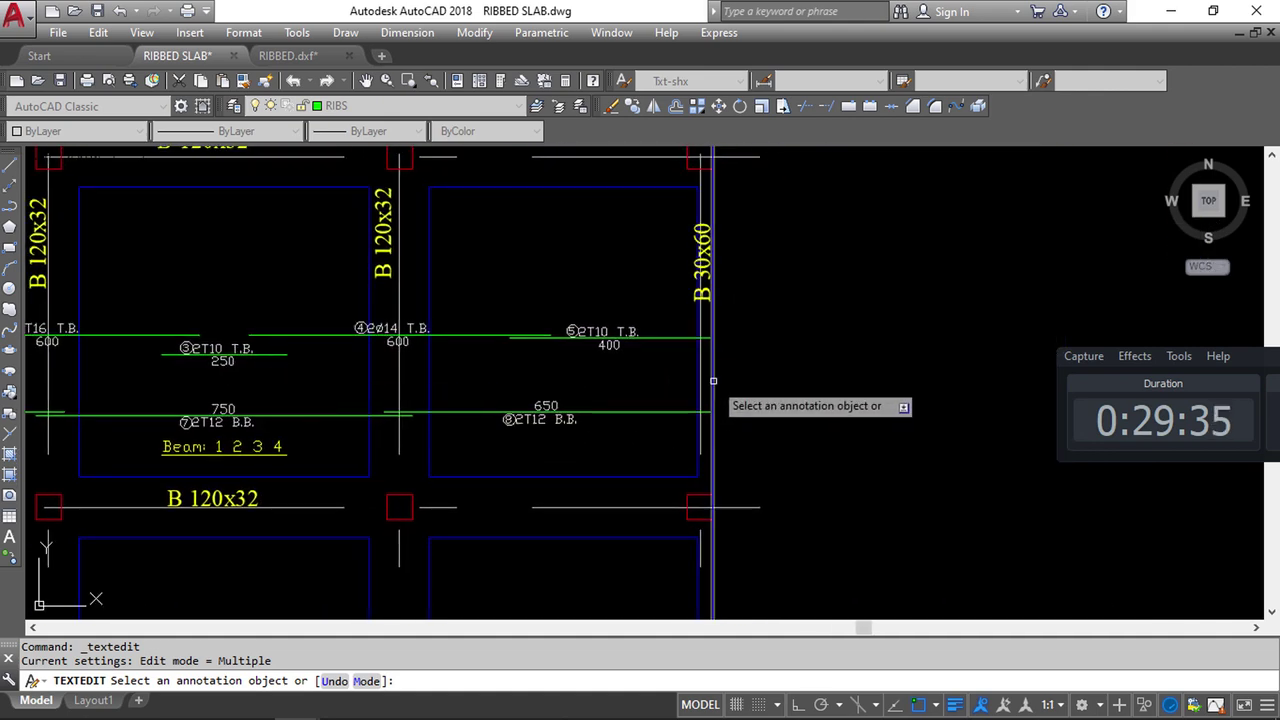
scroll(665, 378, "up", 4)
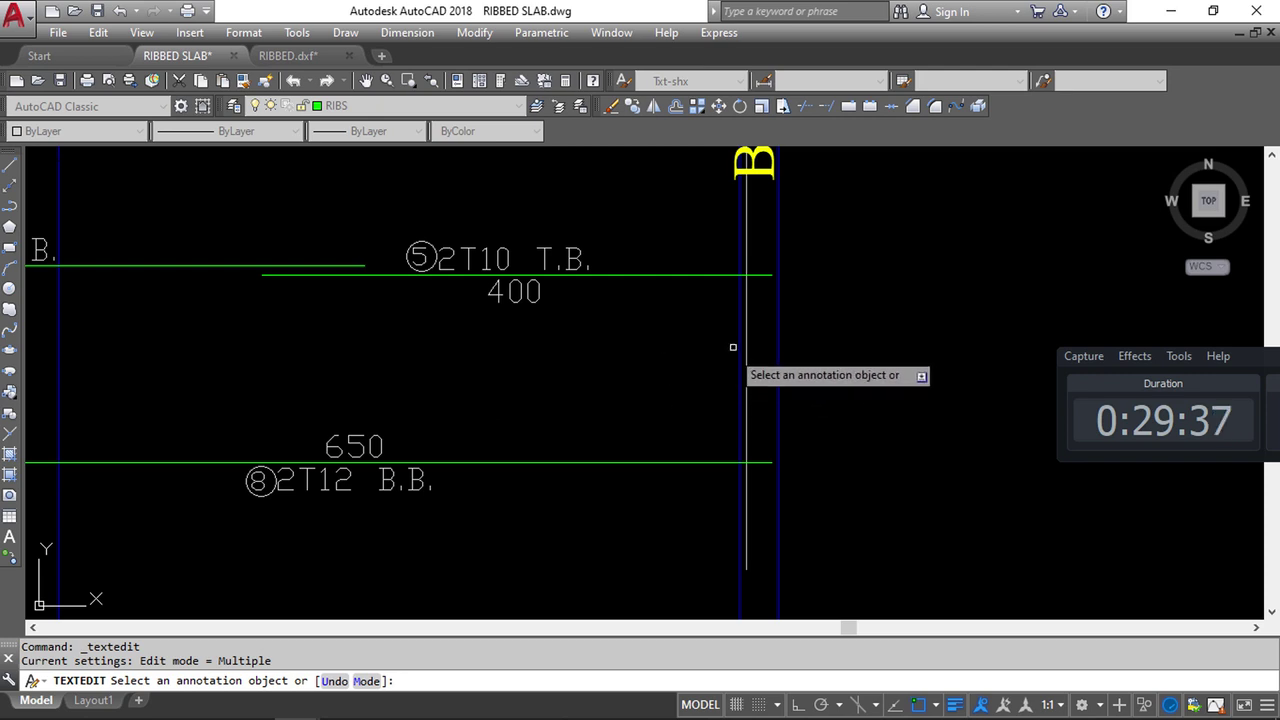
left_click(17, 170)
left_click(568, 347)
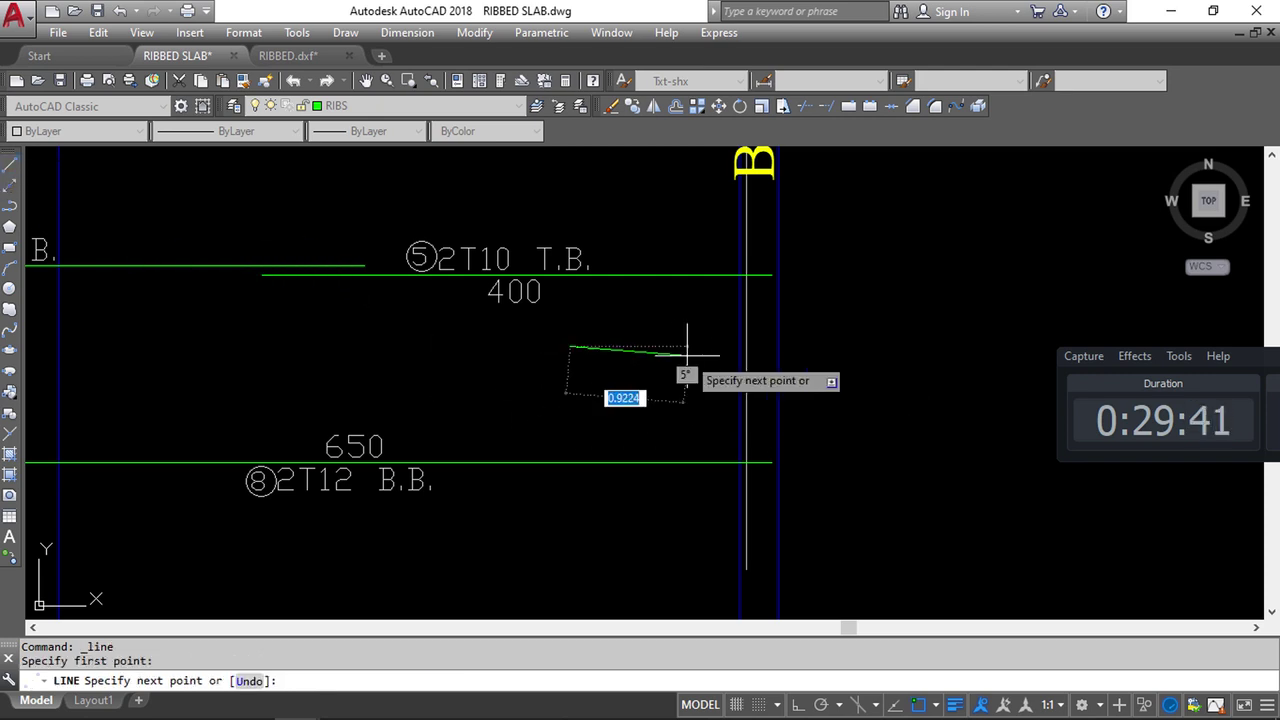
left_click(797, 712)
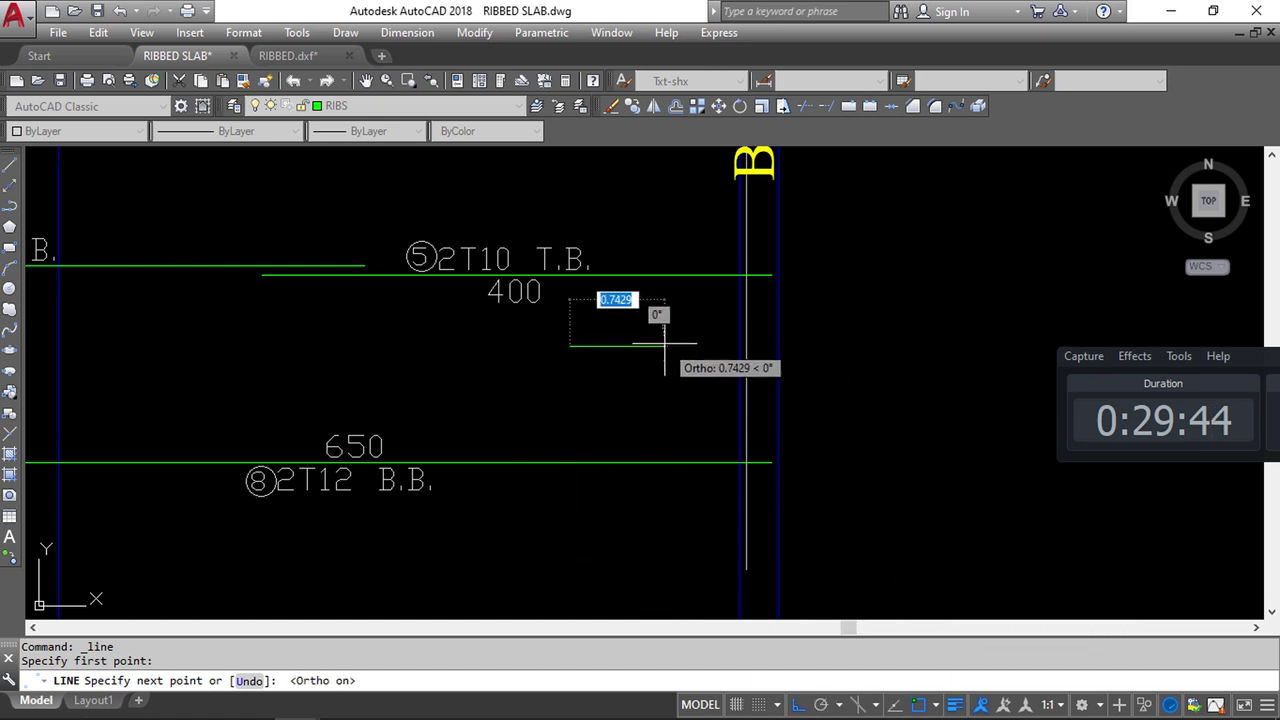
type(".5")
key("Return")
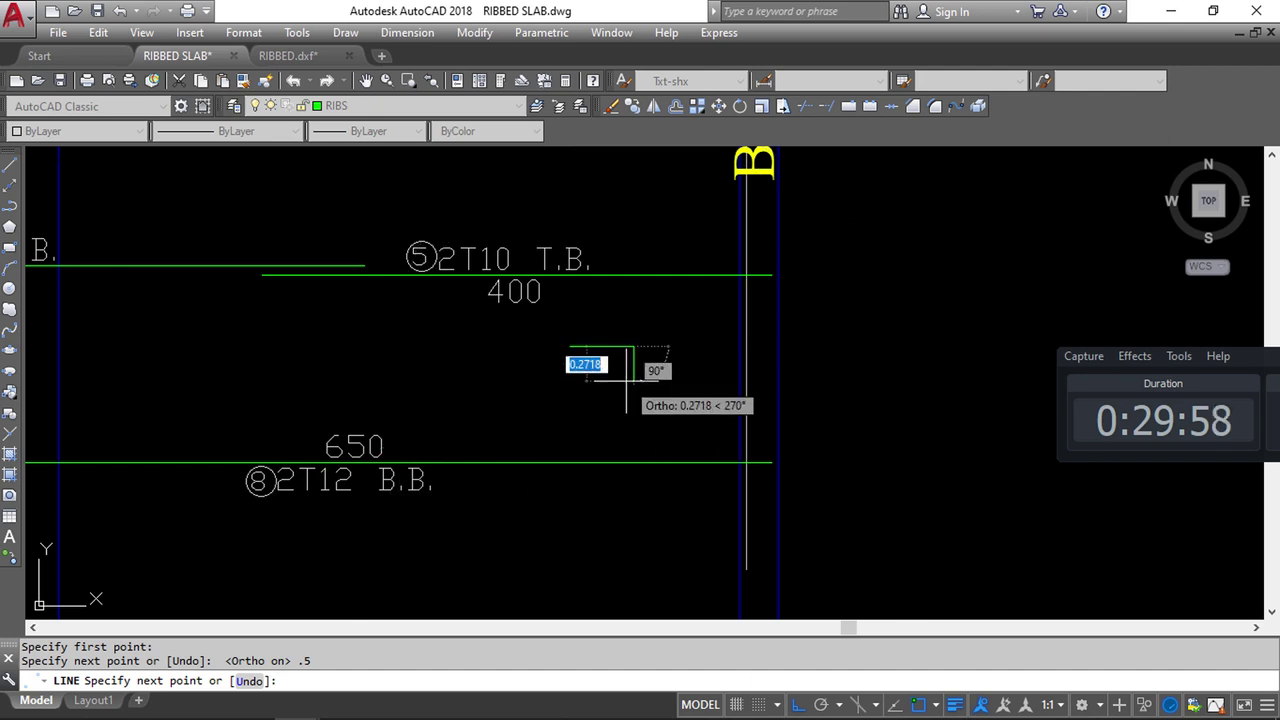
key("Return")
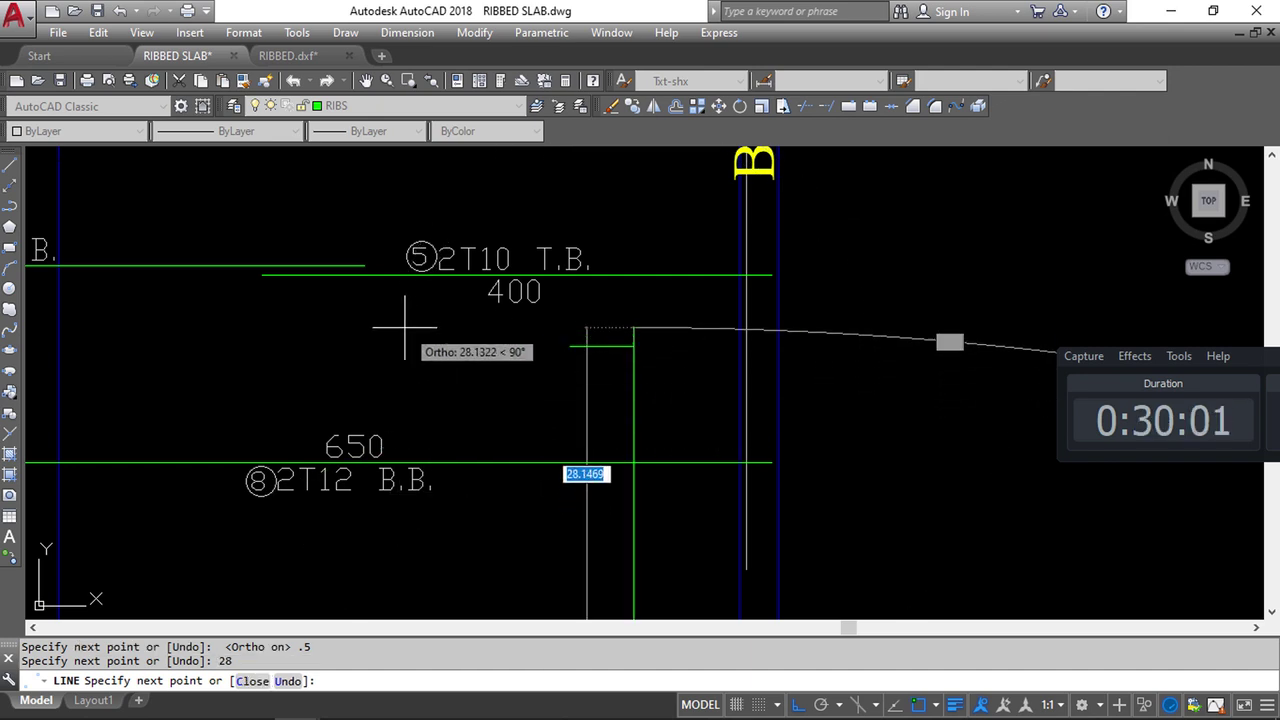
key("ctrl+z")
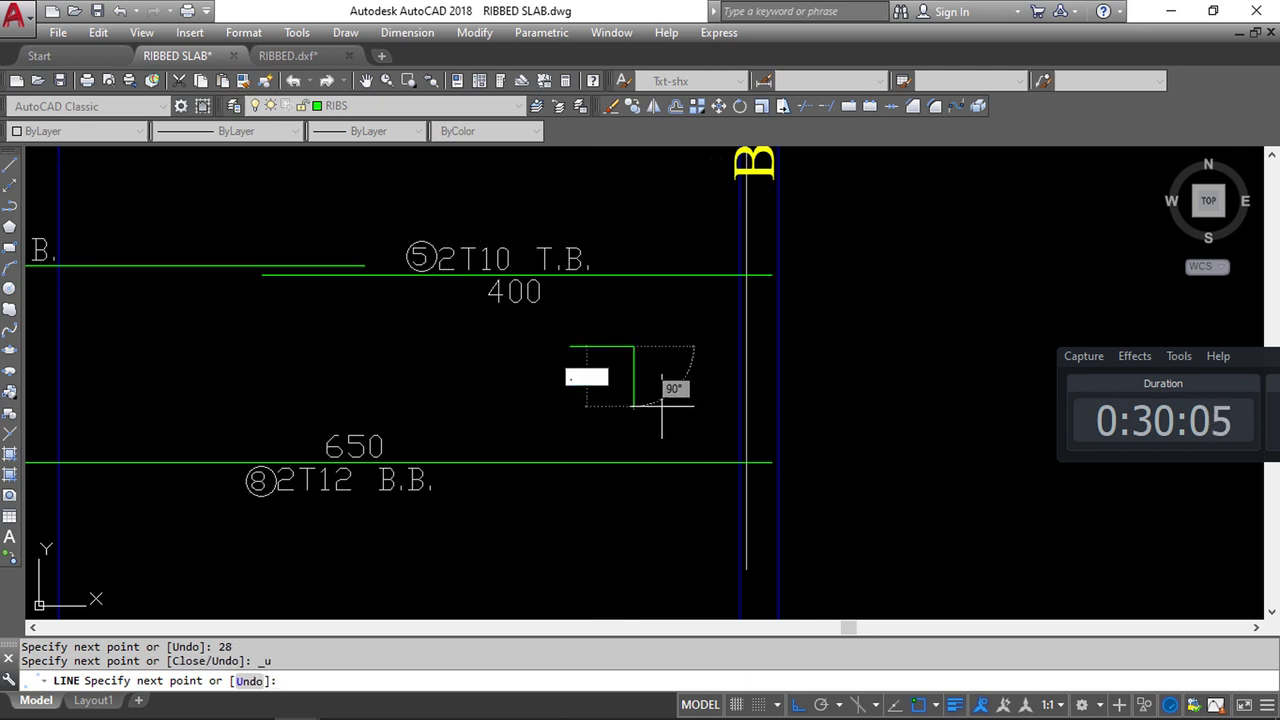
type(".28")
key("Return")
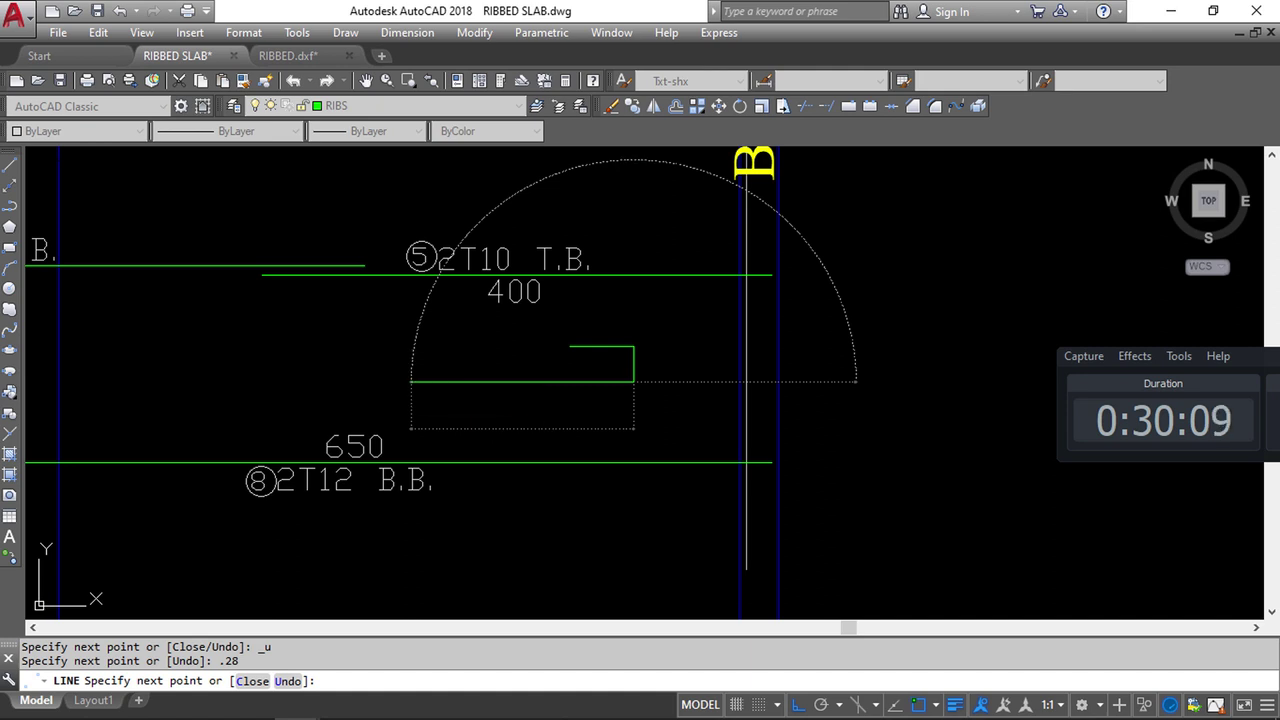
type(".5")
key("Return")
key("Escape")
Copy bar 5's length text 400 three times around the U-shaped bar: above the upper leg, beside the vertical side and below the lower leg
middle_click_drag(171, 329, 696, 322)
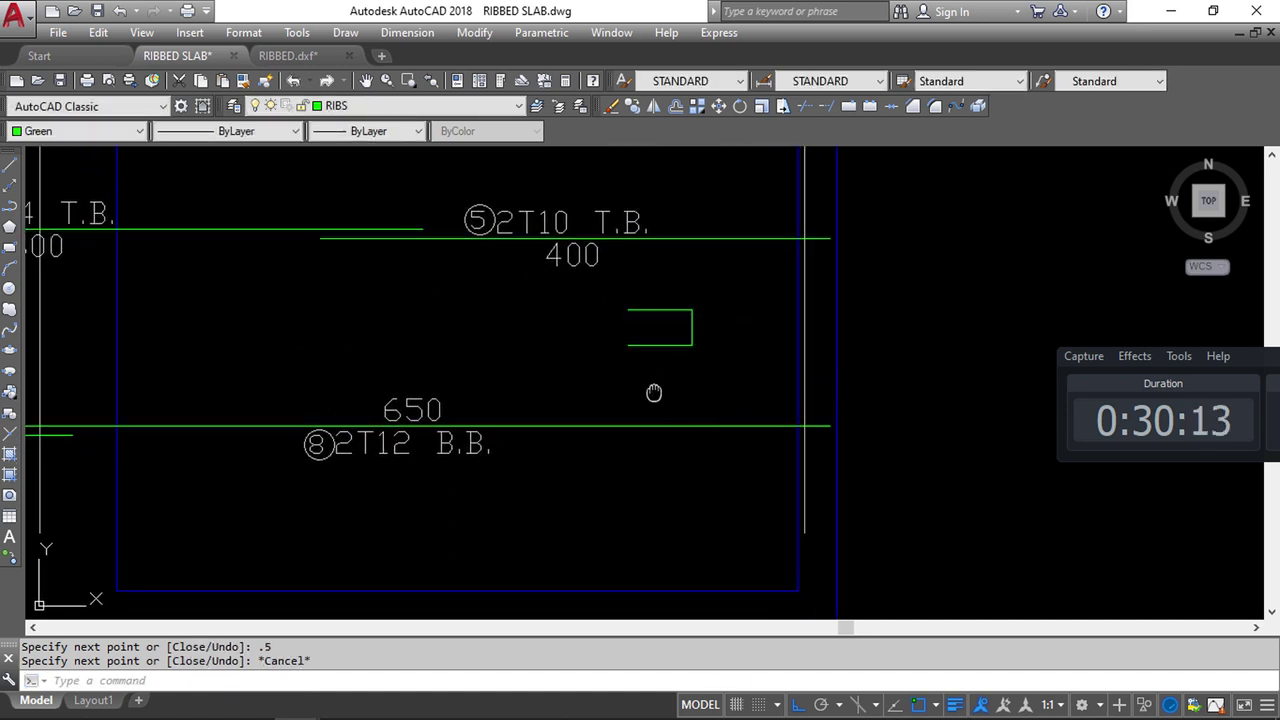
middle_click_drag(653, 393, 671, 390)
mouse_move(713, 331)
middle_mouse_down()
mouse_move(731, 314)
mouse_move(669, 334)
middle_mouse_up()
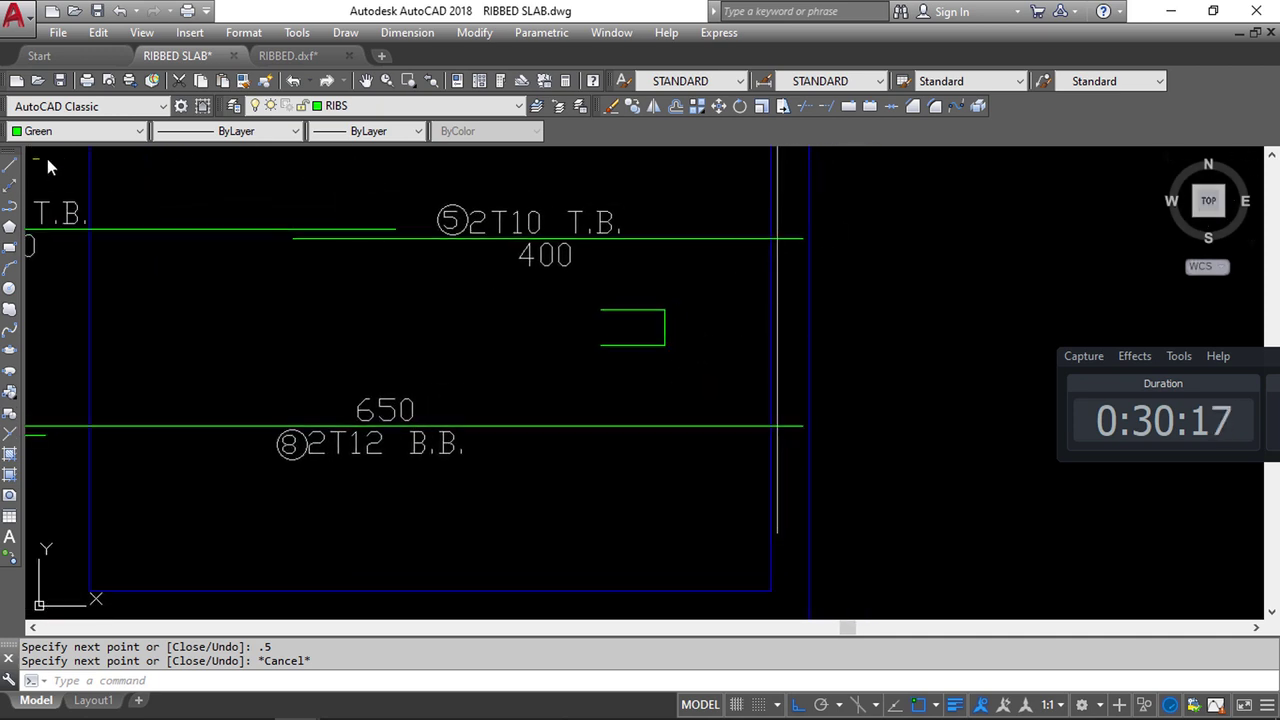
left_click(633, 106)
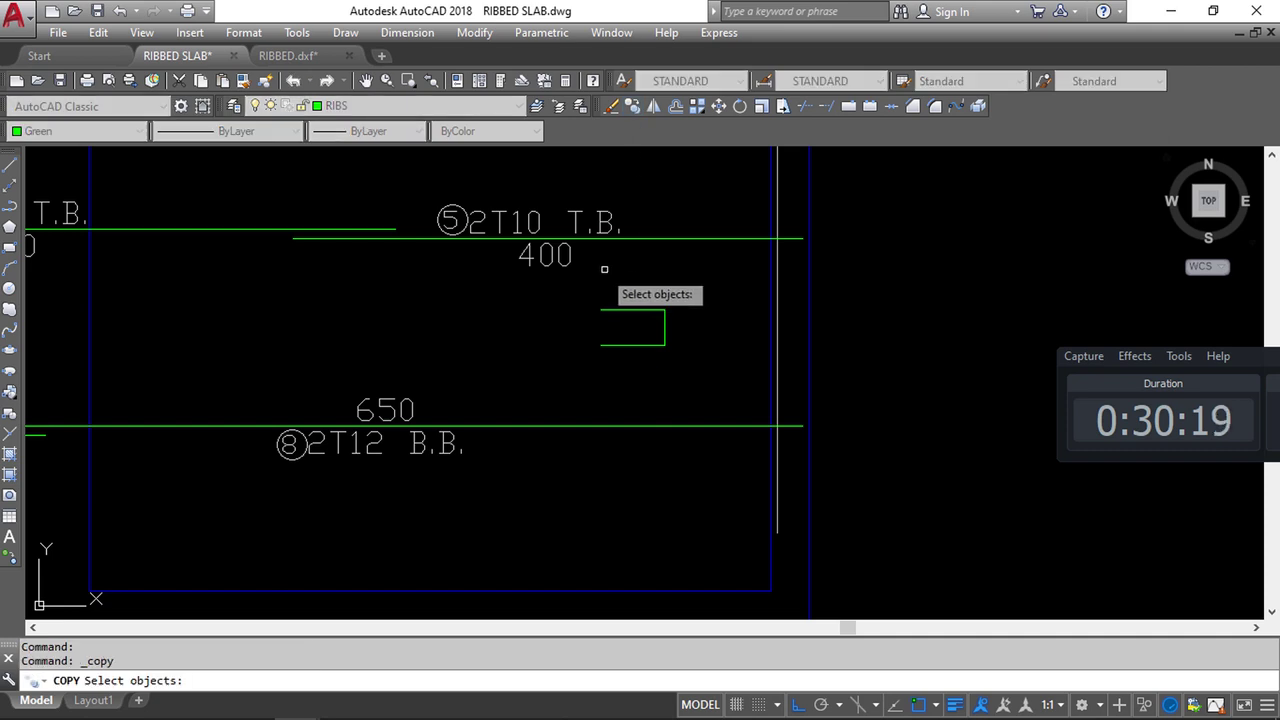
left_click(585, 255)
left_click(501, 286)
key("Return")
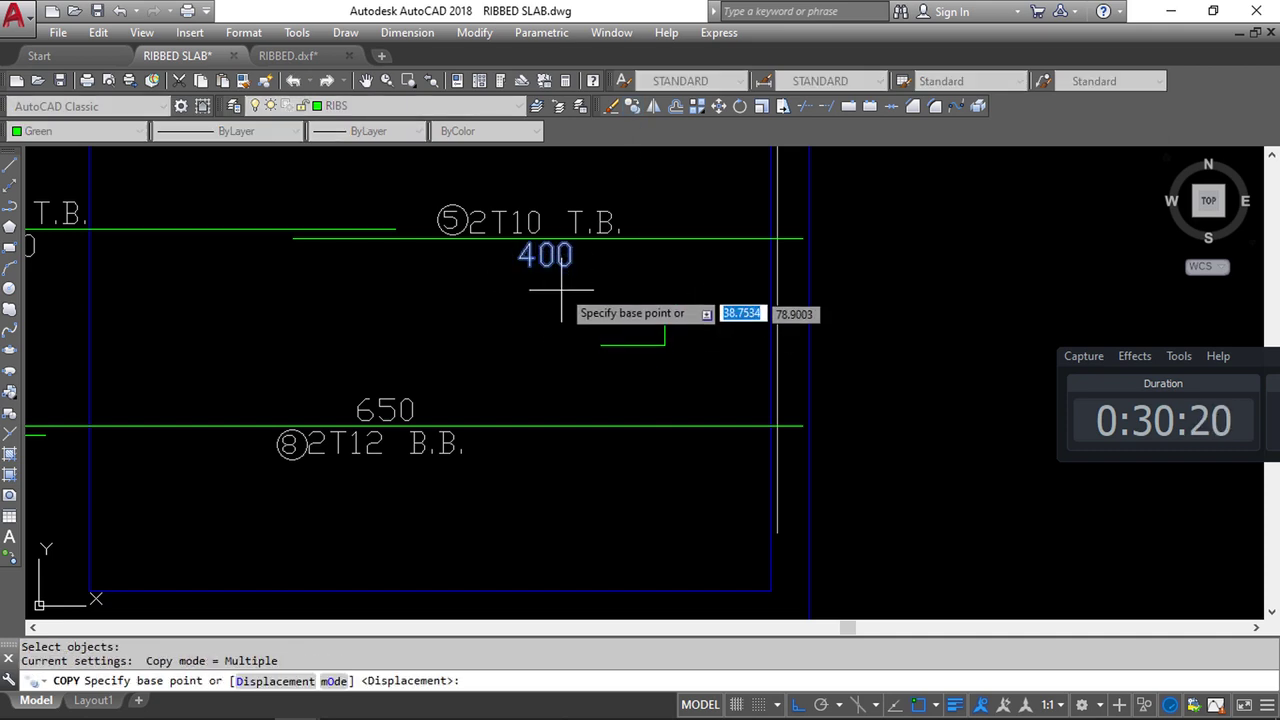
left_click(584, 280)
scroll(630, 305, "up", 4)
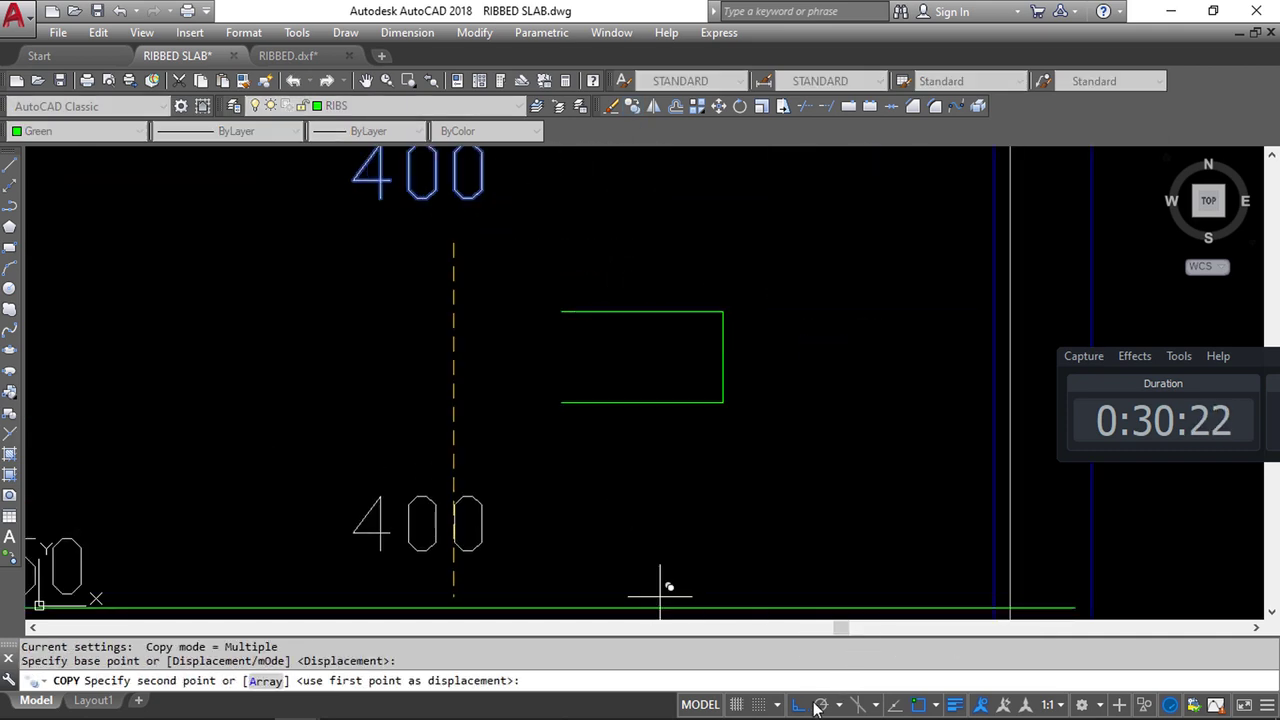
left_click(652, 337)
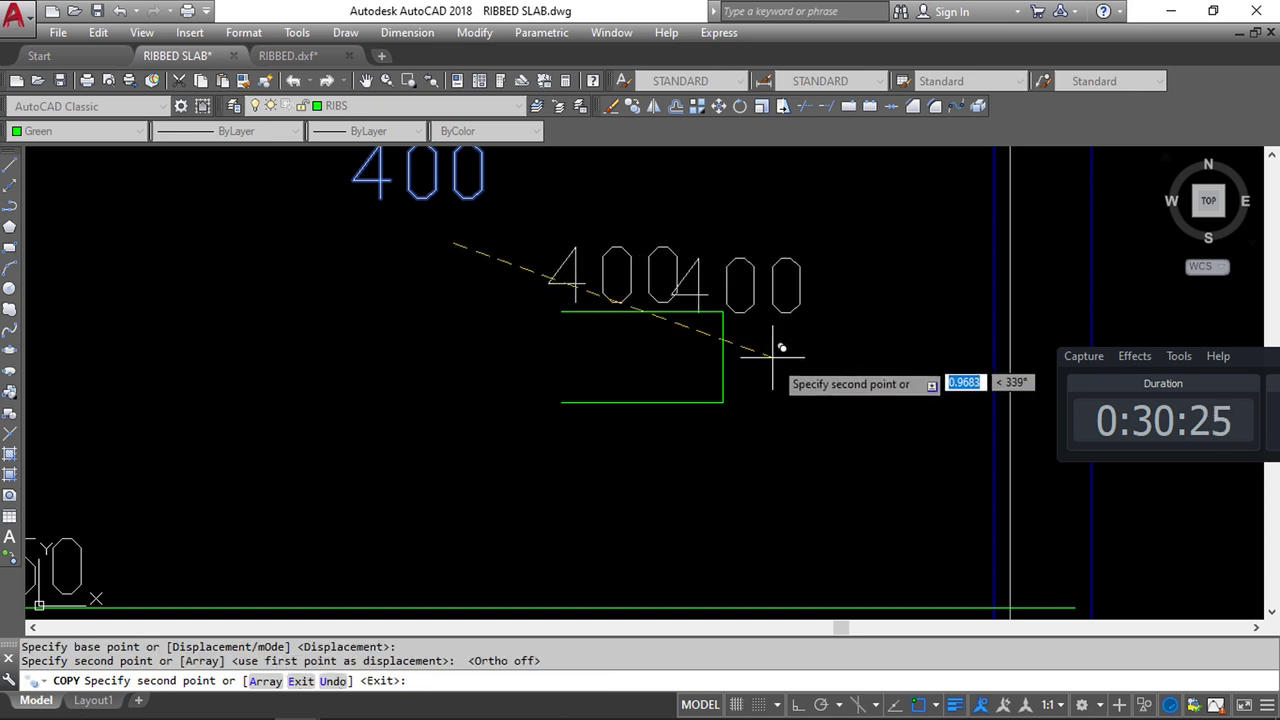
left_click(833, 428)
left_click(679, 516)
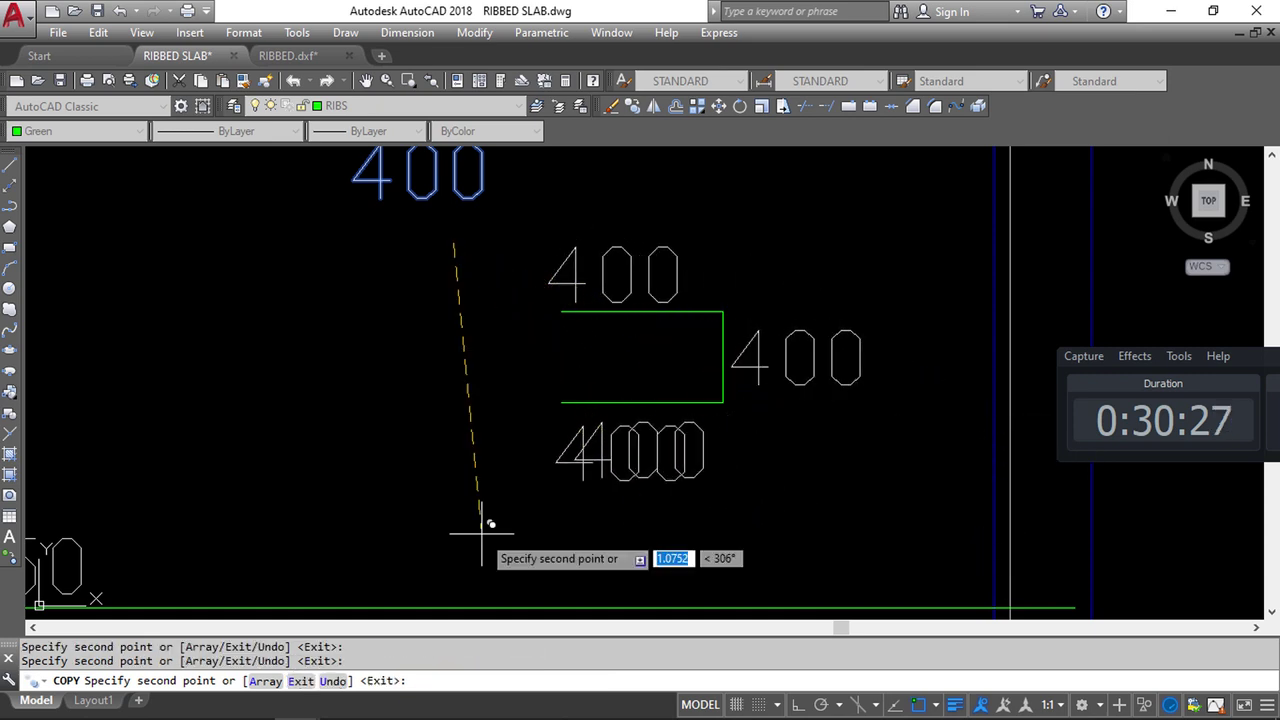
key("Escape")
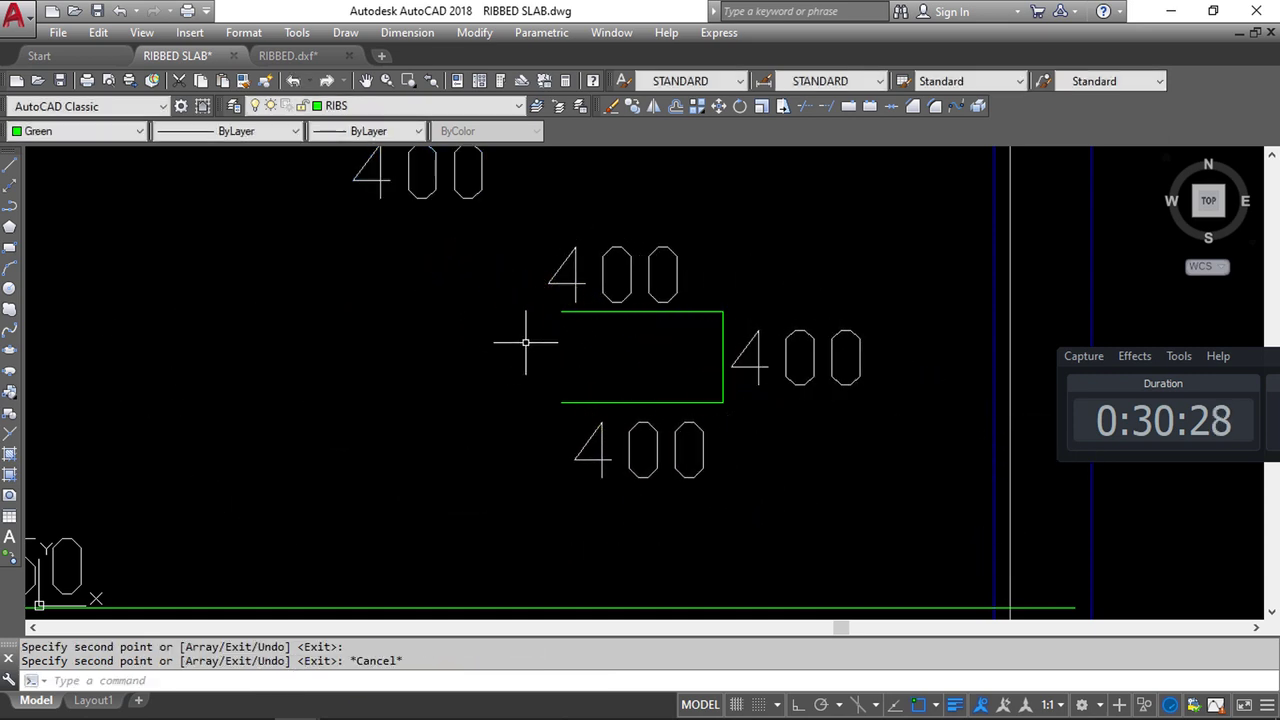
Change the U-shaped bar's length texts to 50 for the upper leg, 28 for the vertical side and 50 for the lower leg
double_click(609, 295)
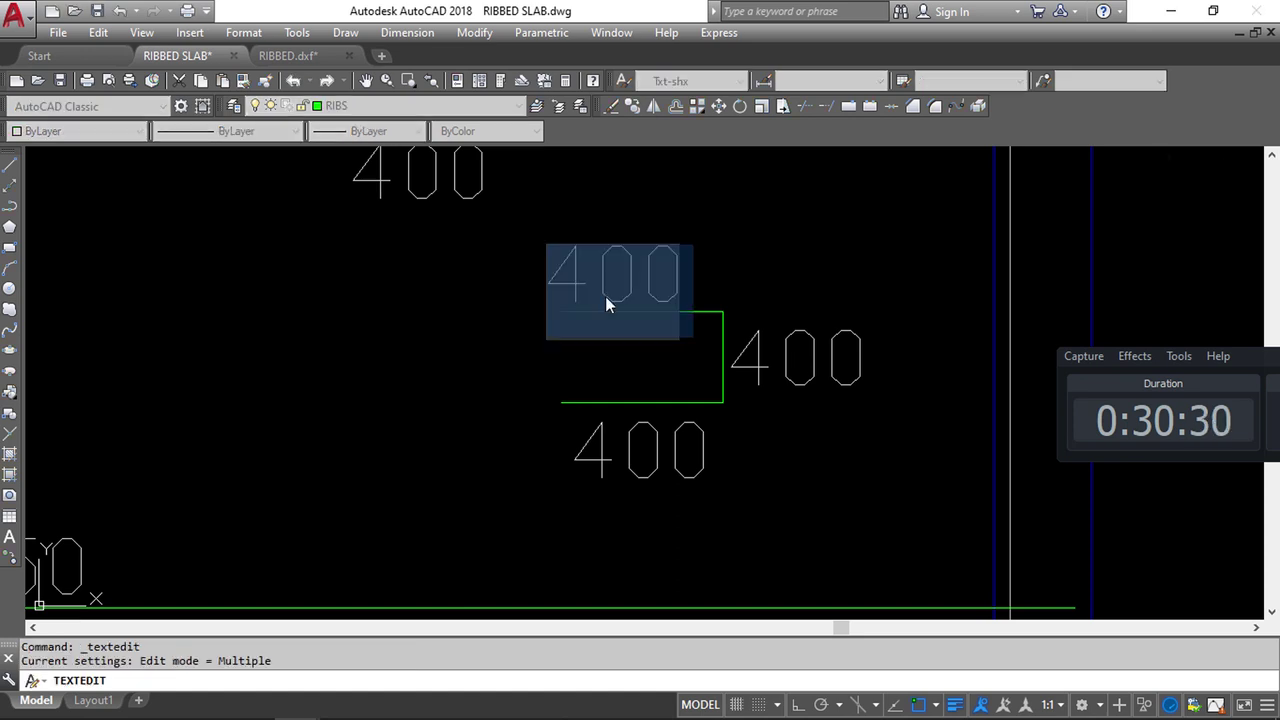
type("50")
key("Return")
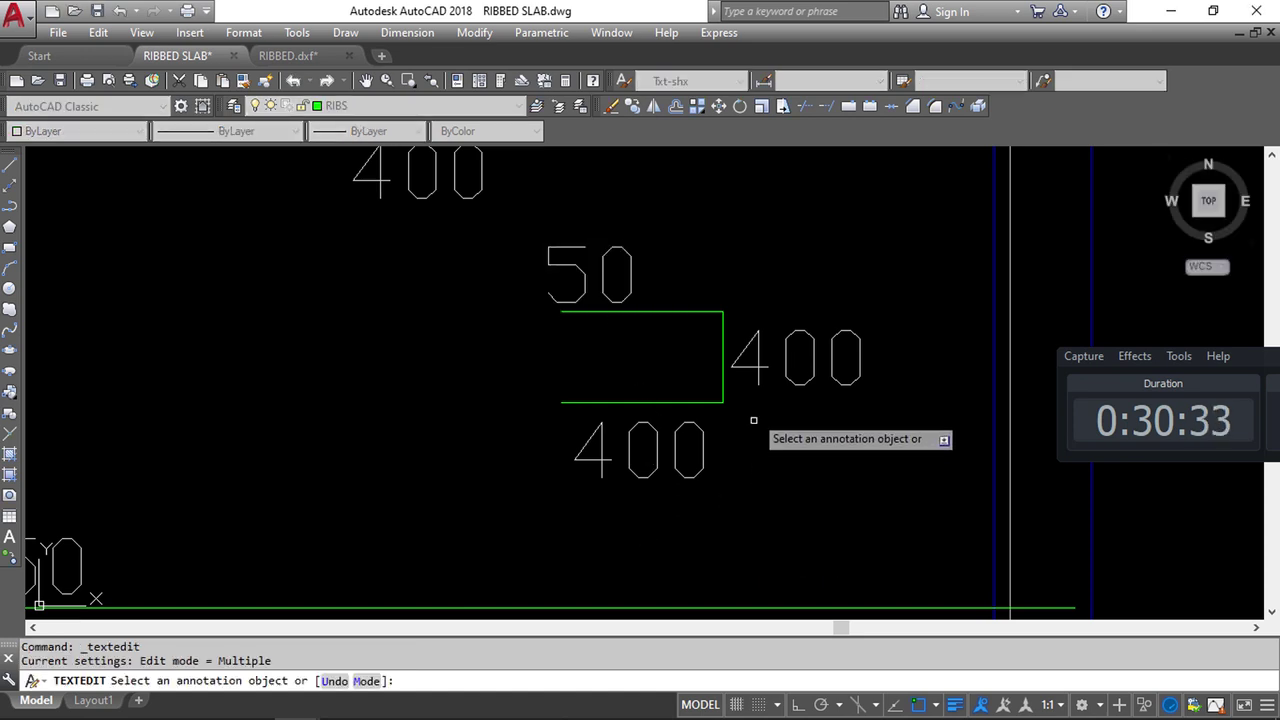
left_click(757, 372)
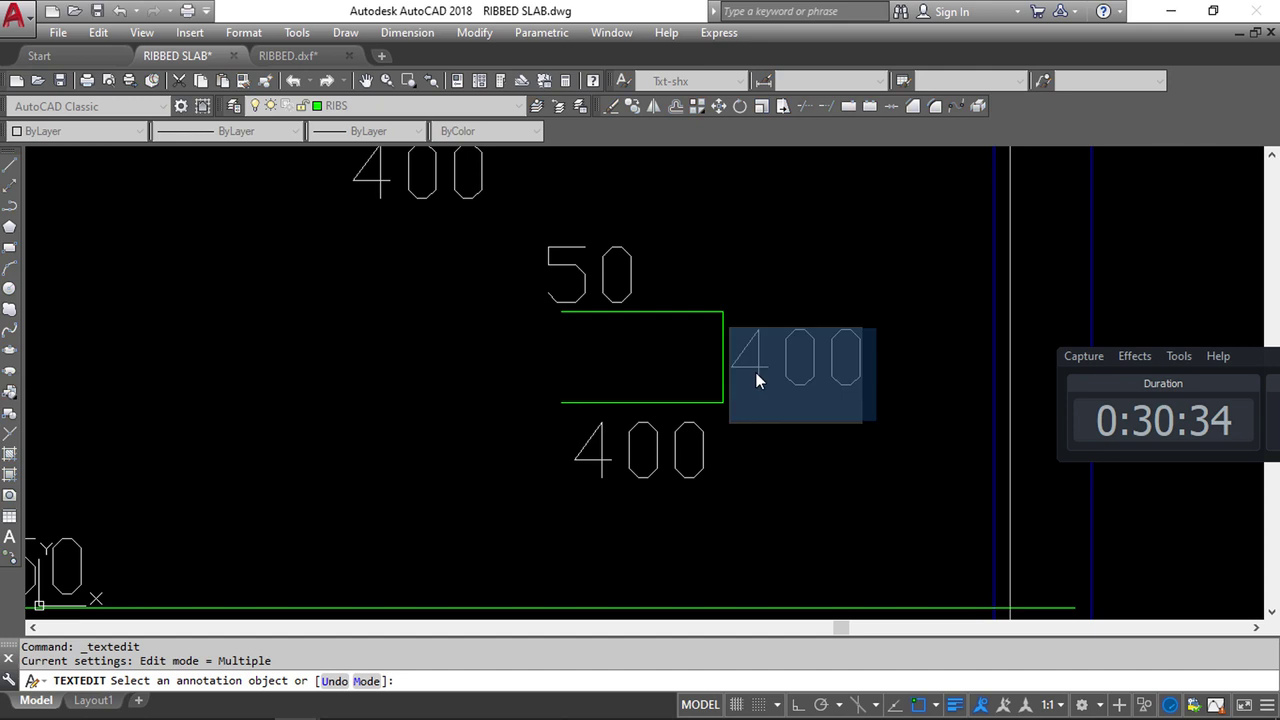
type("28")
key("Return")
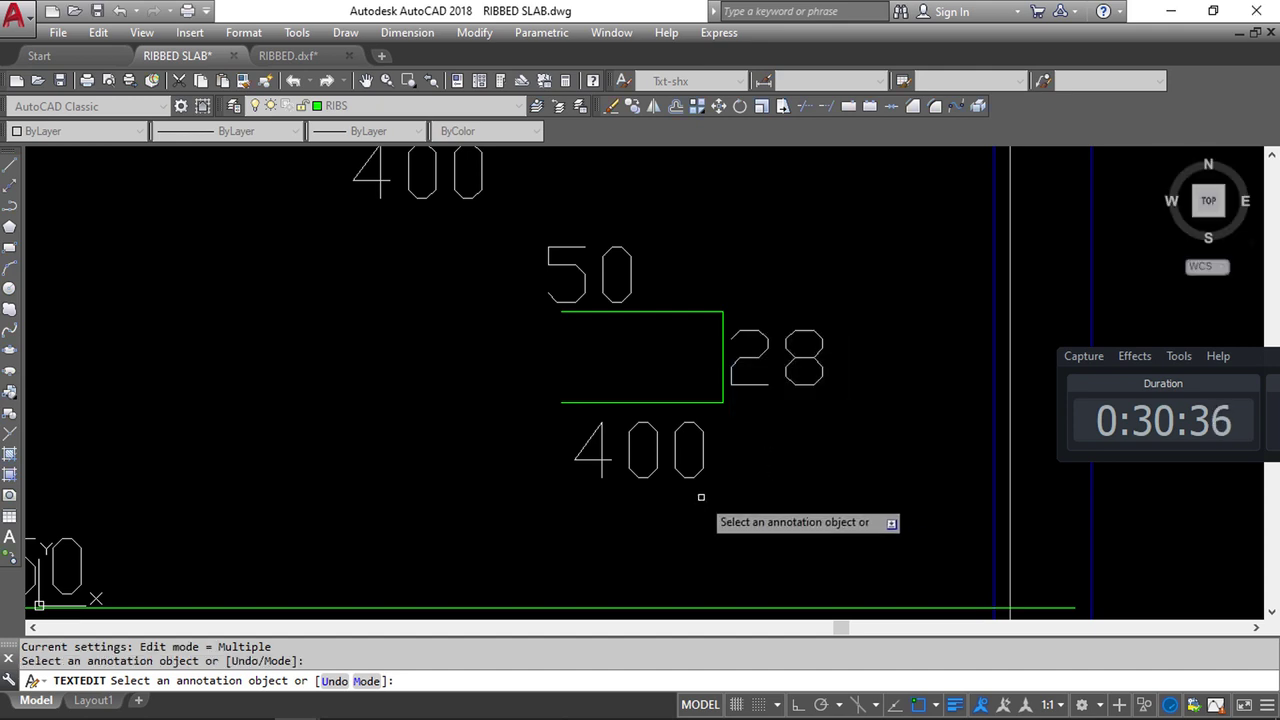
left_click(696, 483)
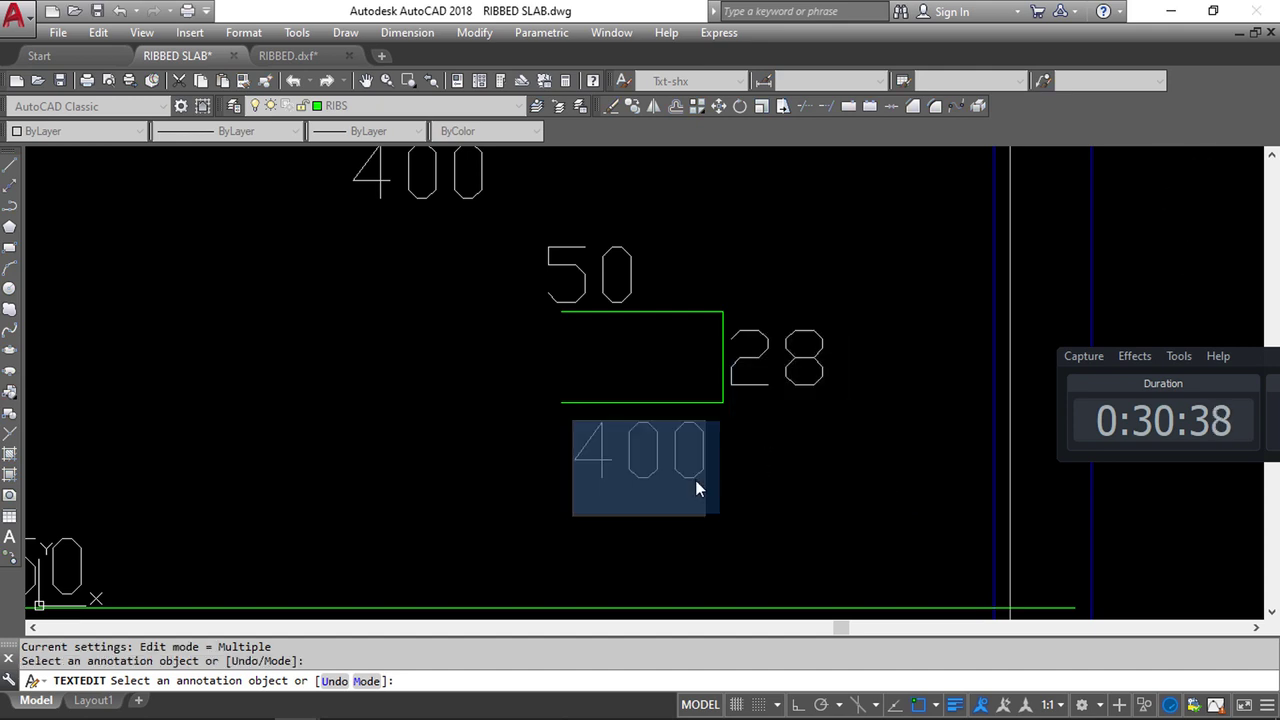
type("50")
key("Return")
Examine the finished beam 1 2 3 4 reinforcement on the plan and the remaining beams and bays between axes A–D and 1–4
scroll(694, 486, "down", 8)
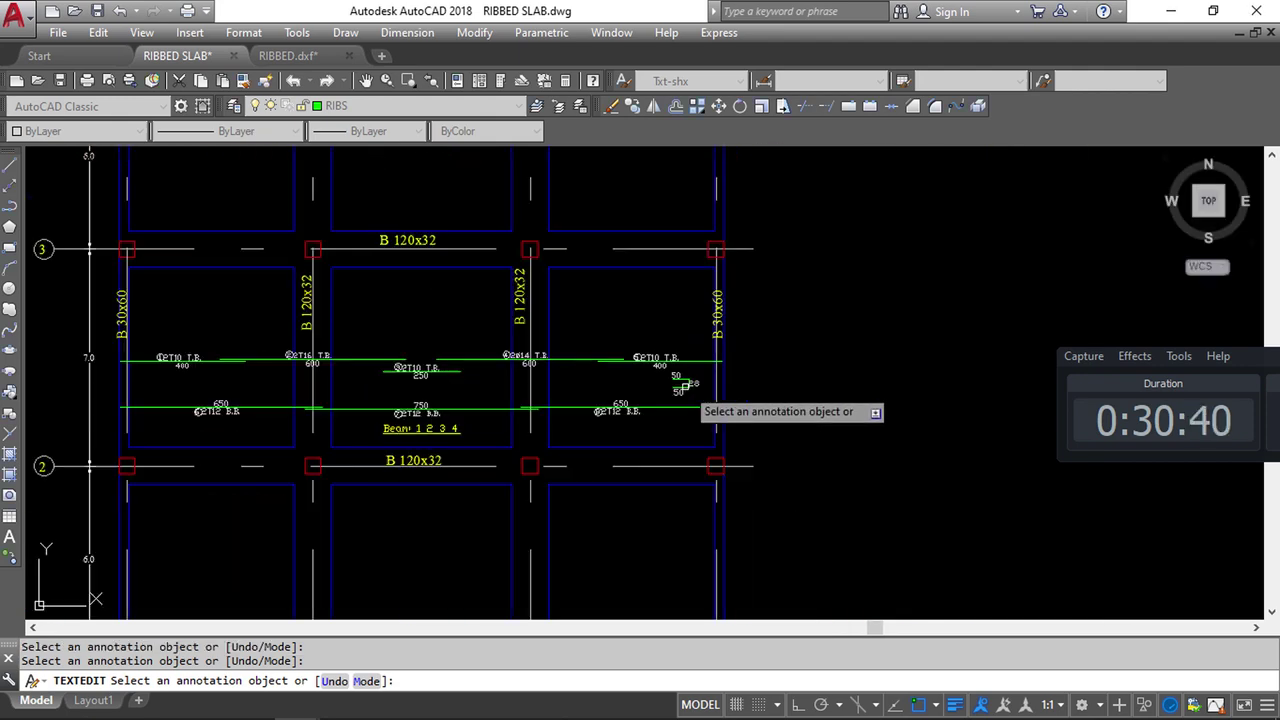
scroll(650, 430, "up", 4)
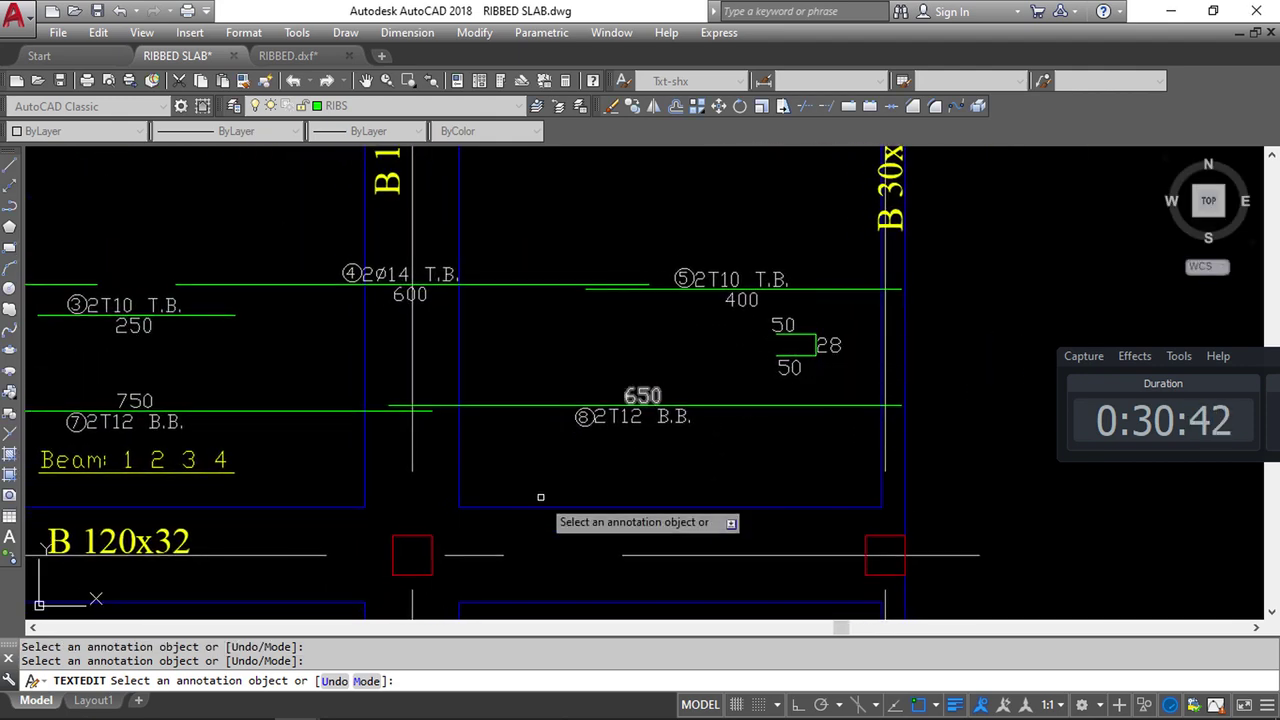
mouse_move(543, 494)
middle_mouse_down()
mouse_move(680, 437)
mouse_move(638, 387)
middle_mouse_up()
scroll(669, 443, "down", 3)
scroll(638, 387, "down", 2)
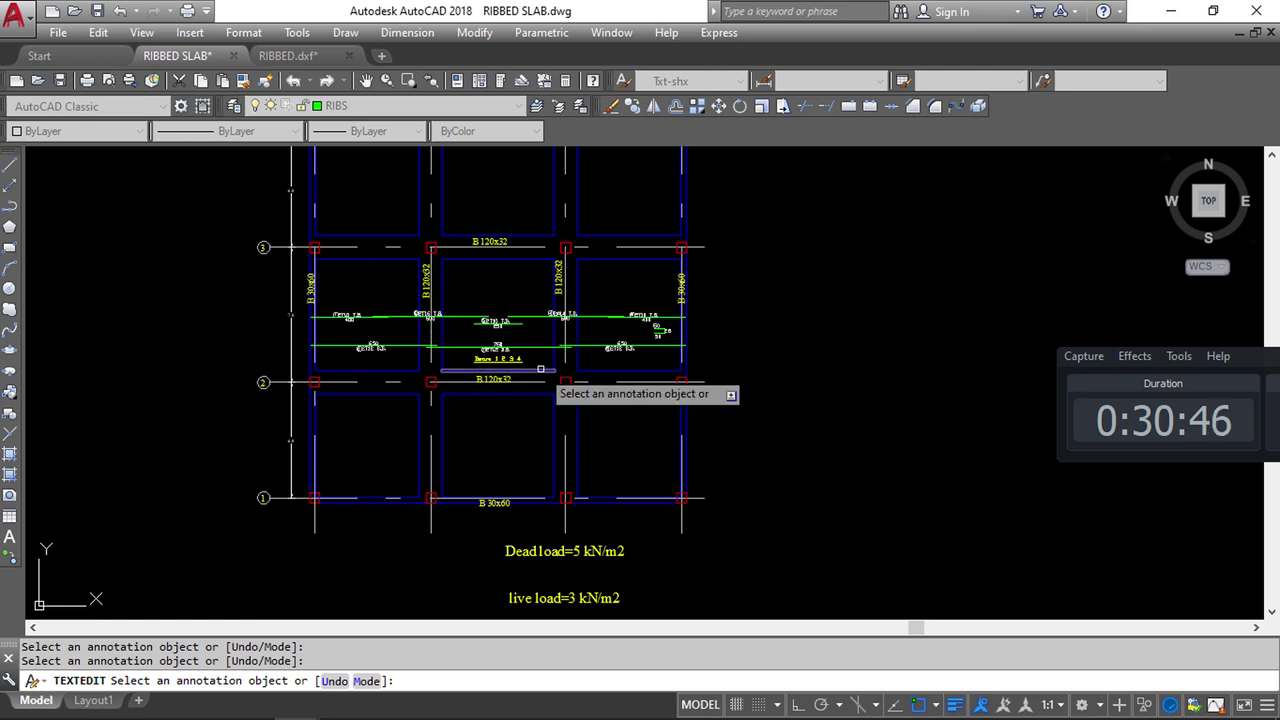
mouse_move(505, 420)
middle_mouse_down()
mouse_move(520, 394)
mouse_move(507, 486)
mouse_move(486, 409)
middle_mouse_up()
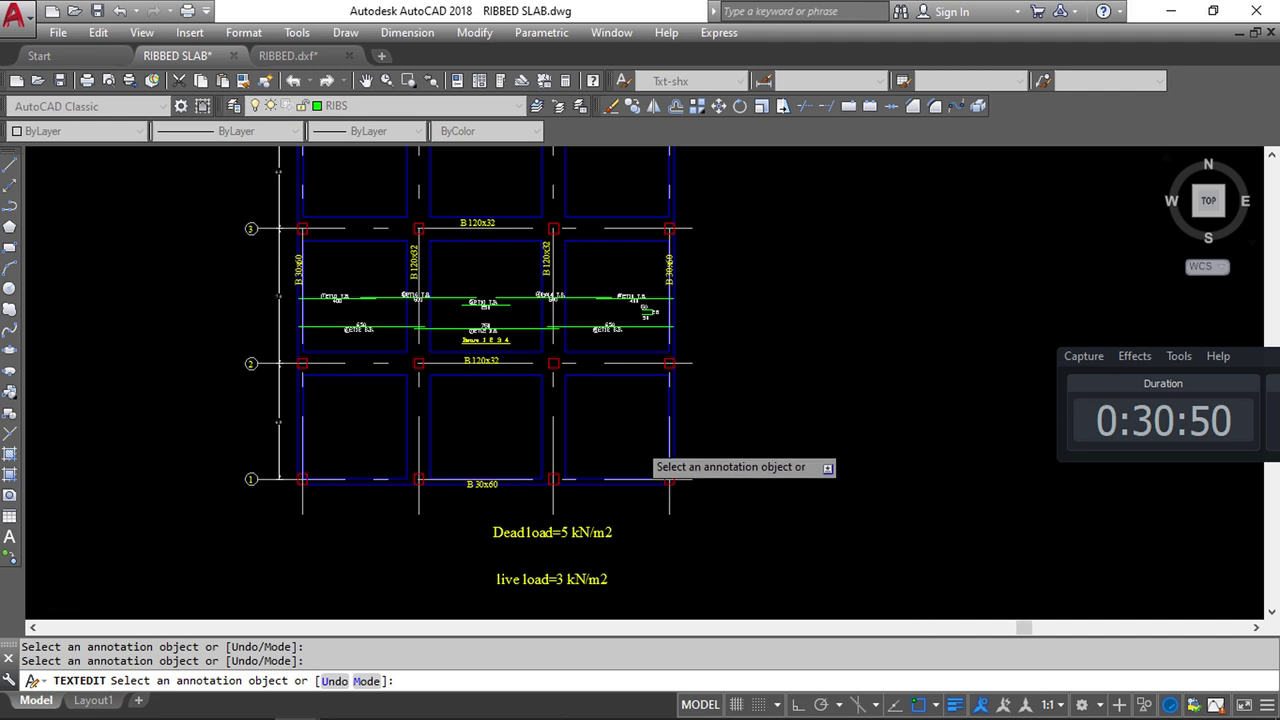
scroll(650, 450, "down", 5)
scroll(575, 310, "up", 3)
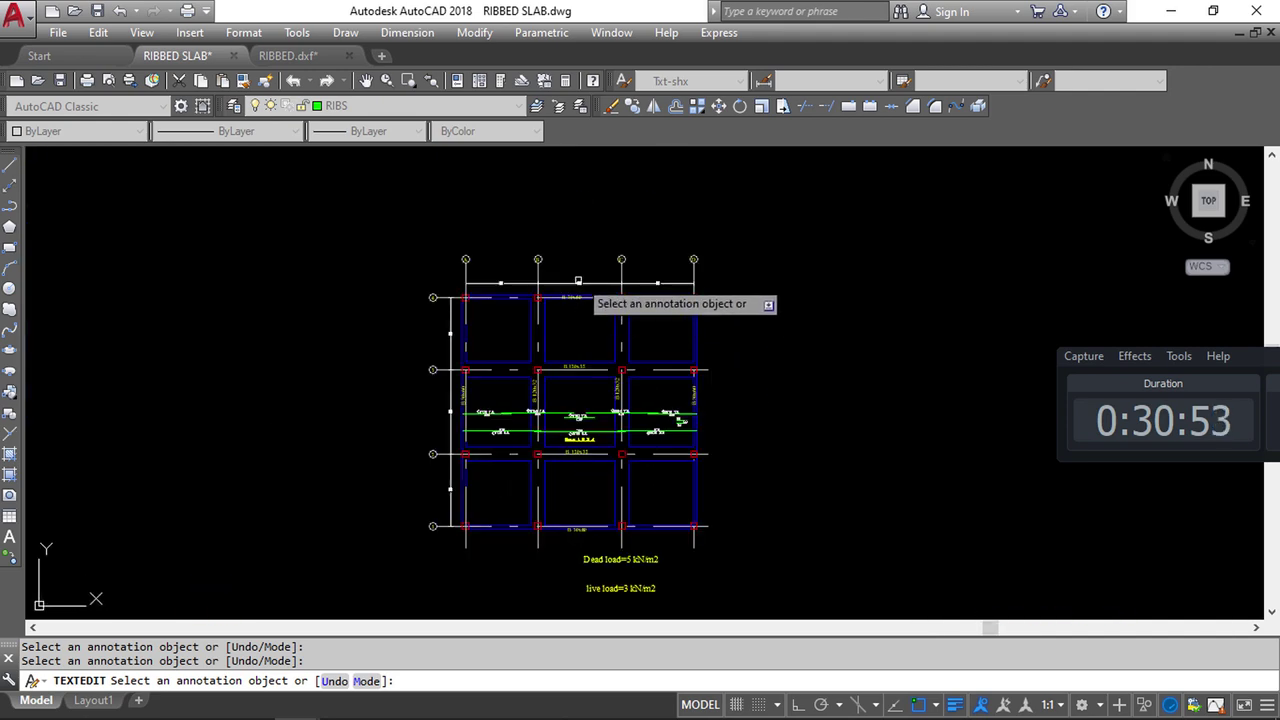
scroll(570, 300, "up", 5)
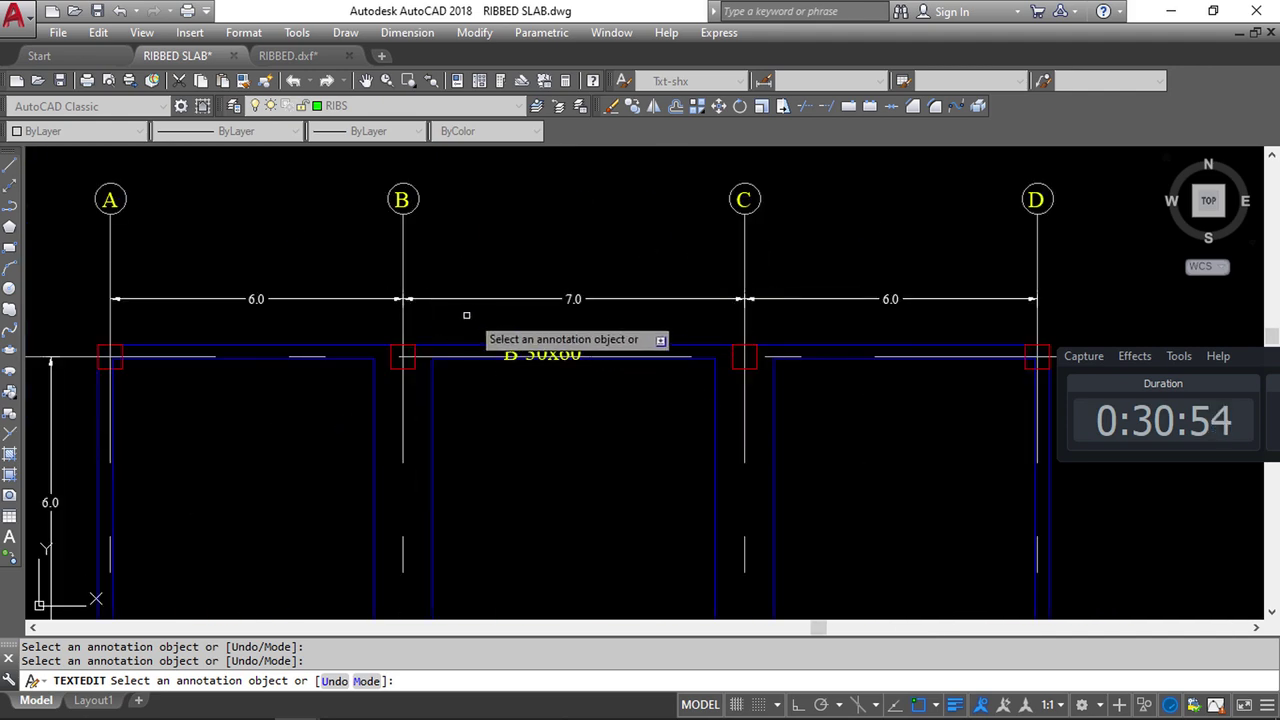
scroll(466, 311, "down", 6)
scroll(500, 232, "up", 6)
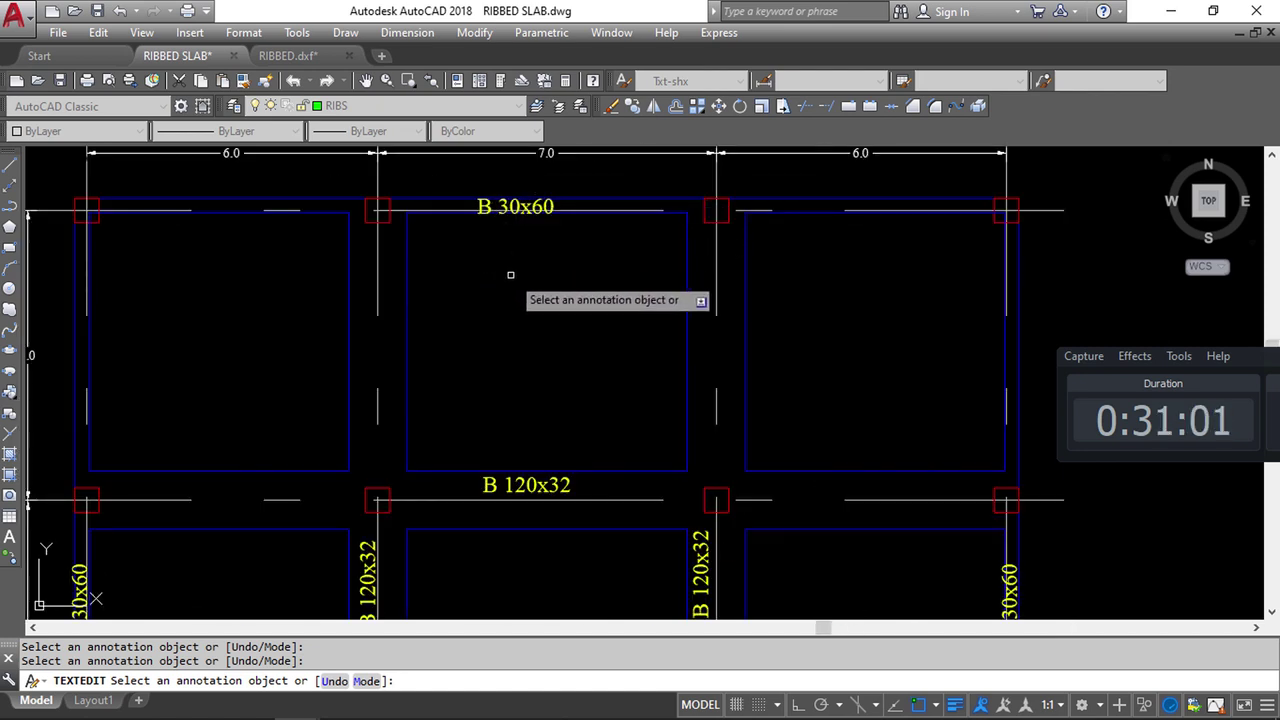
scroll(520, 275, "down", 2)
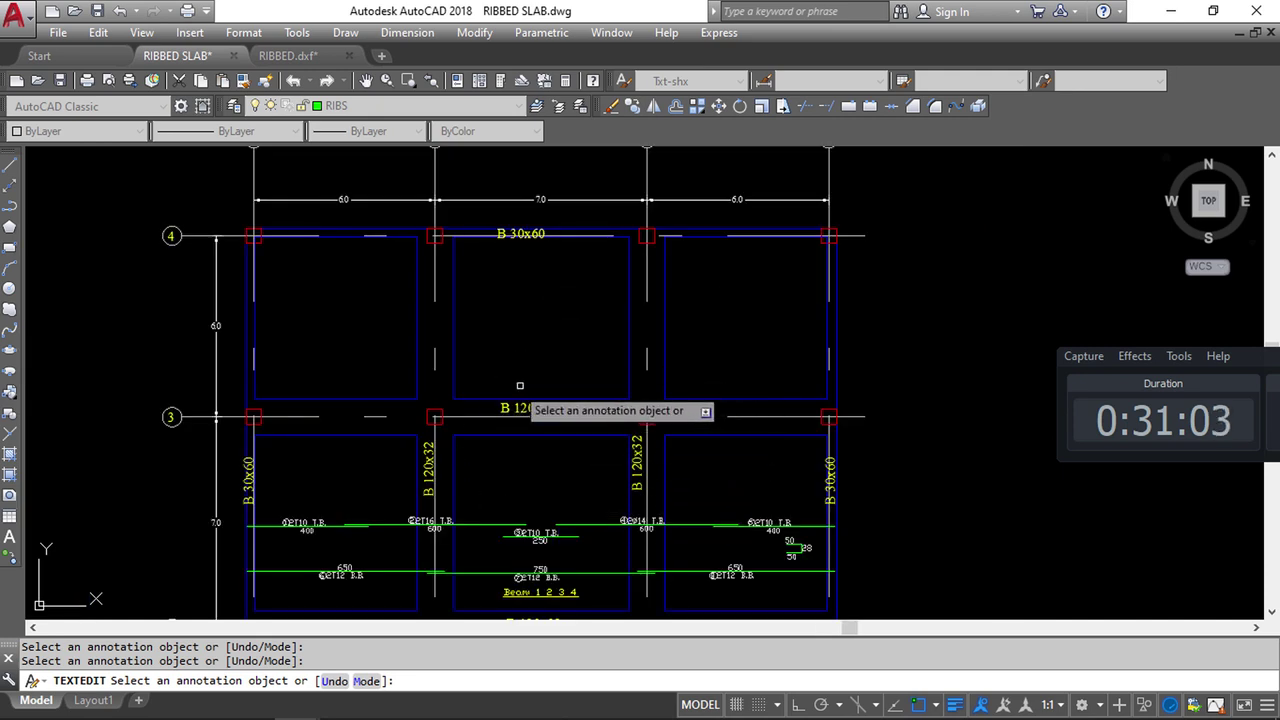
scroll(555, 216, "up", 4)
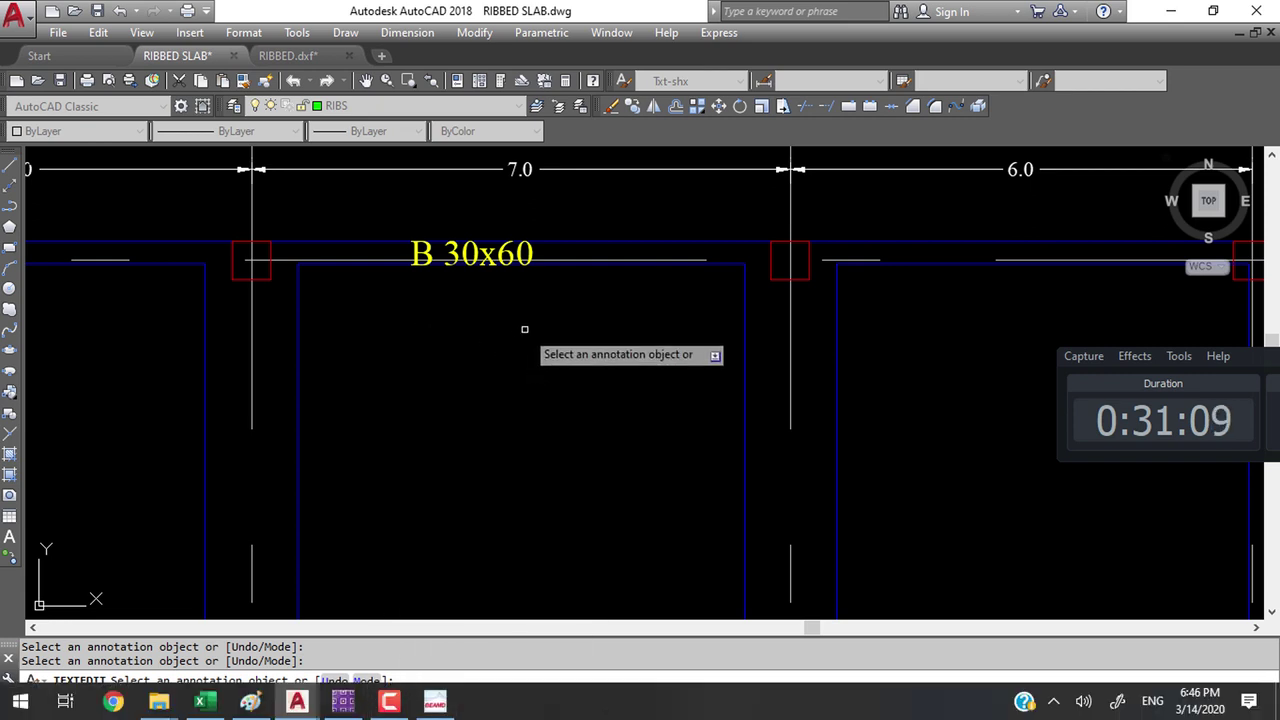
scroll(523, 329, "down", 4)
middle_click_drag(494, 447, 494, 334)
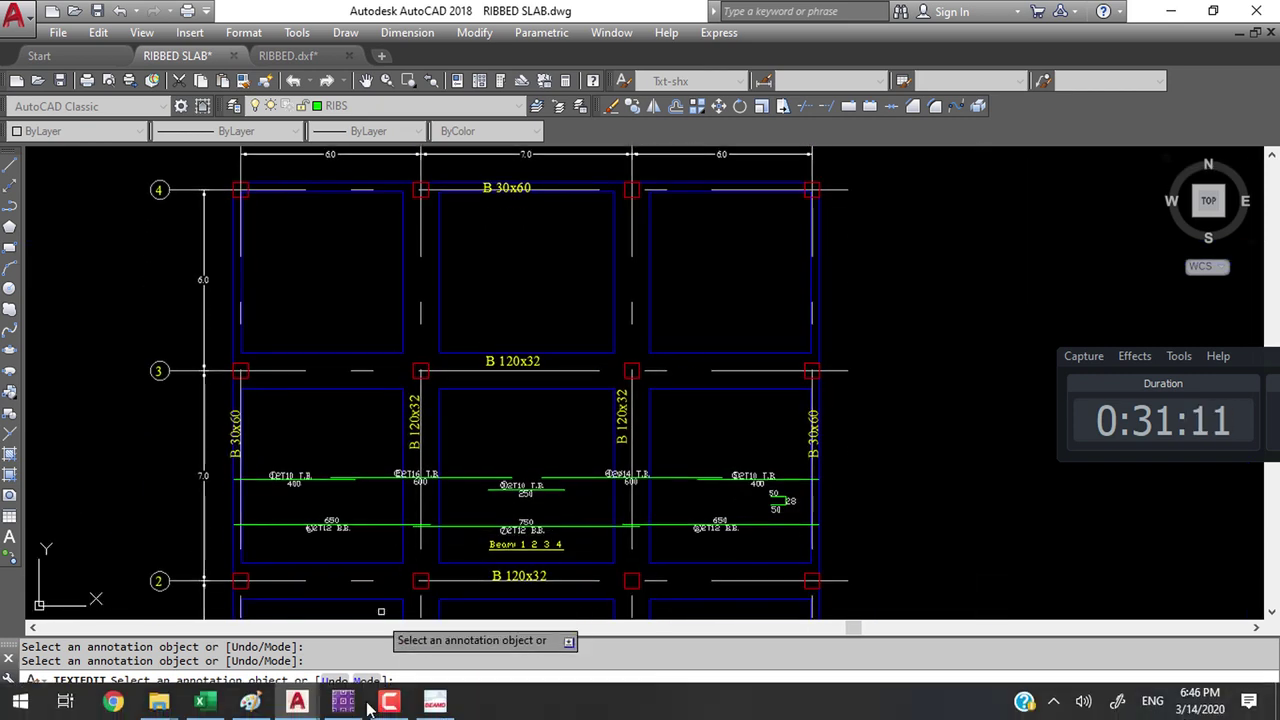
Switch to the SAFE model RIBBED SLAB DES, close the strip reinforcement settings and unlock the model, accepting deletion of its analysis and design results
left_click(362, 704)
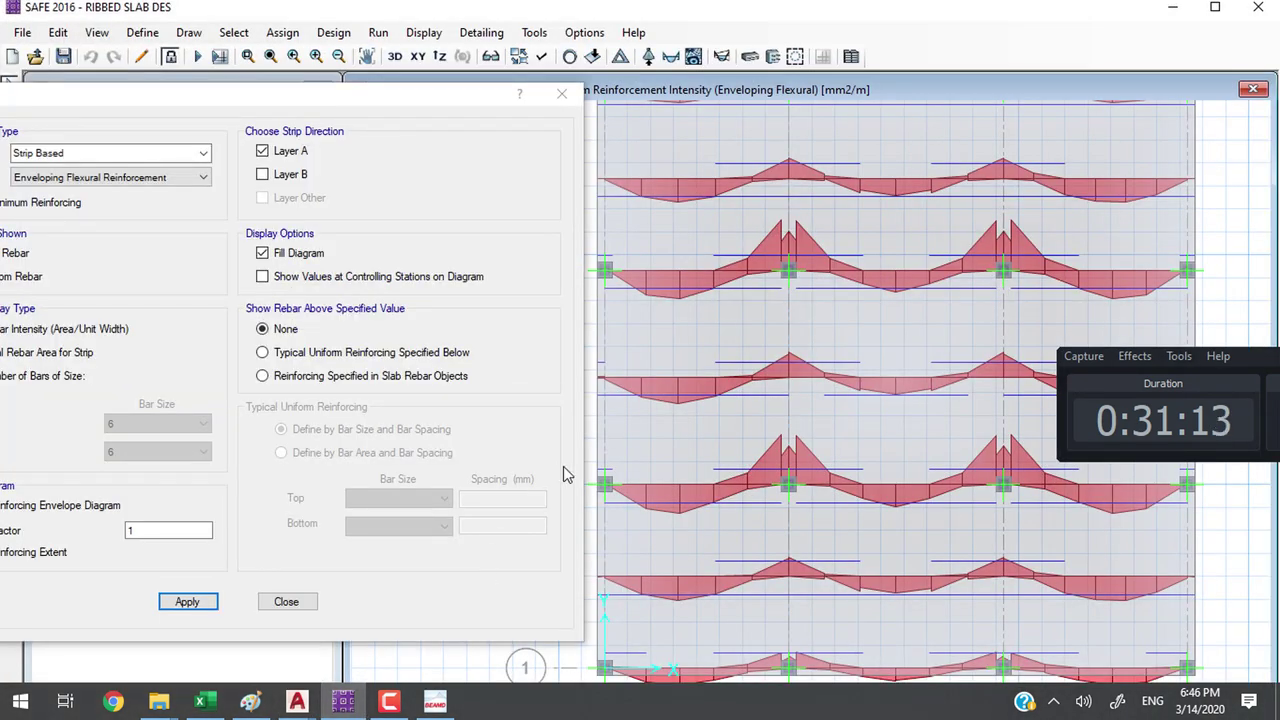
left_click(561, 94)
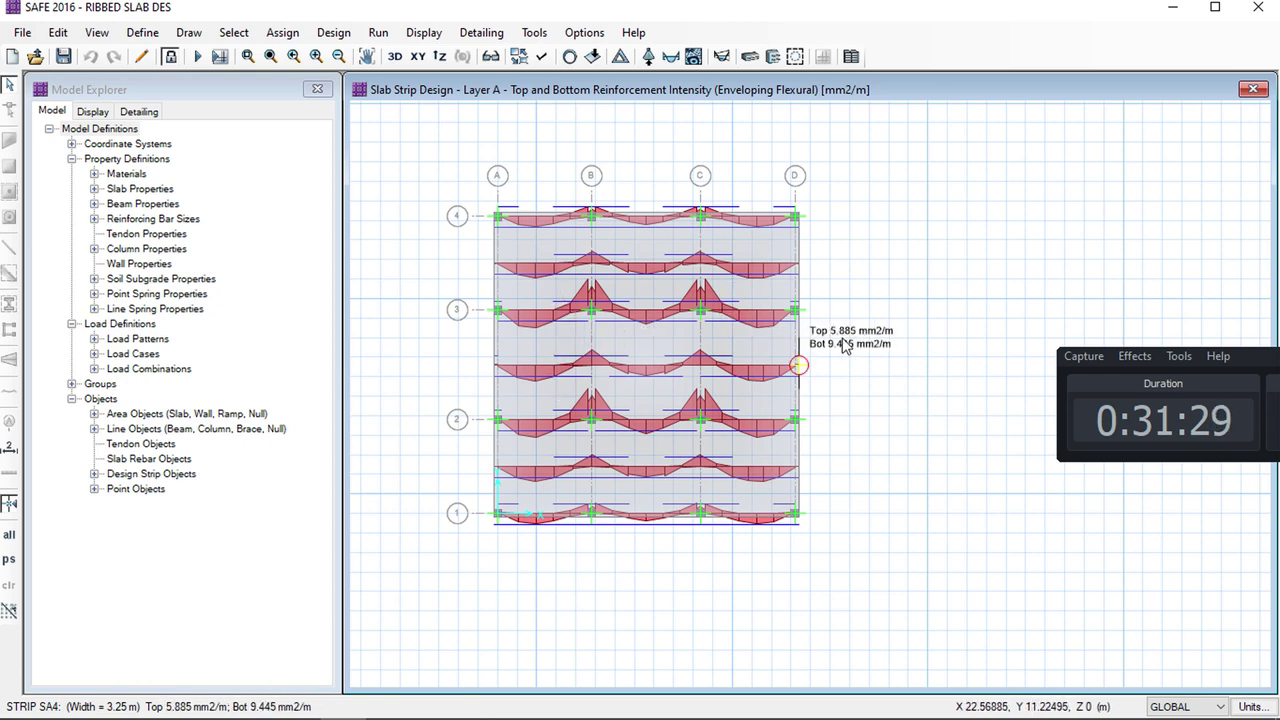
mouse_move(1082, 702)
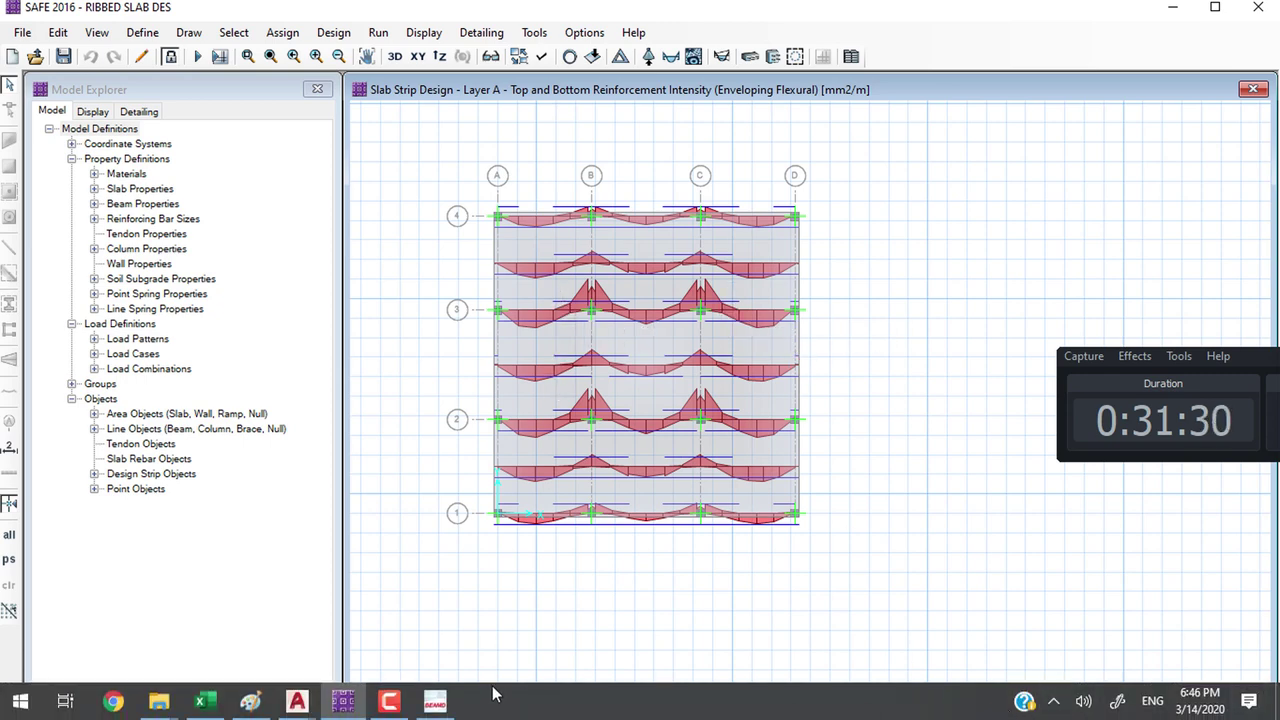
left_click(172, 58)
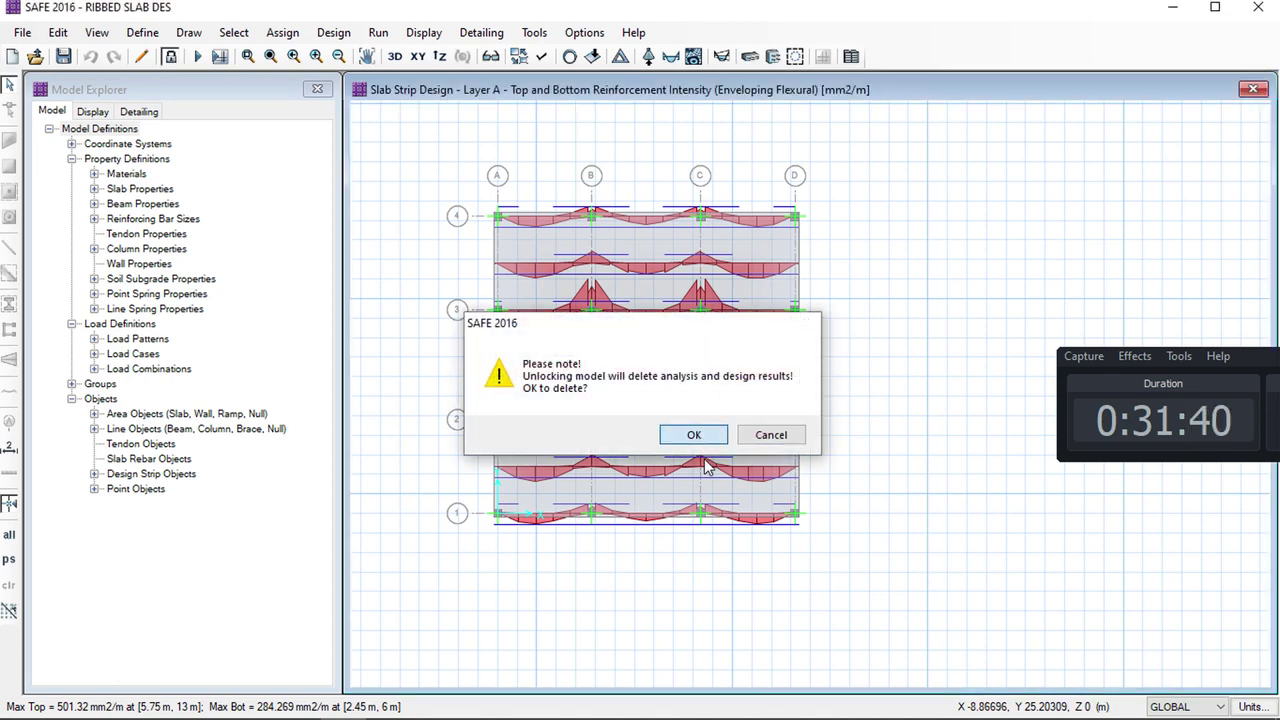
left_click(700, 432)
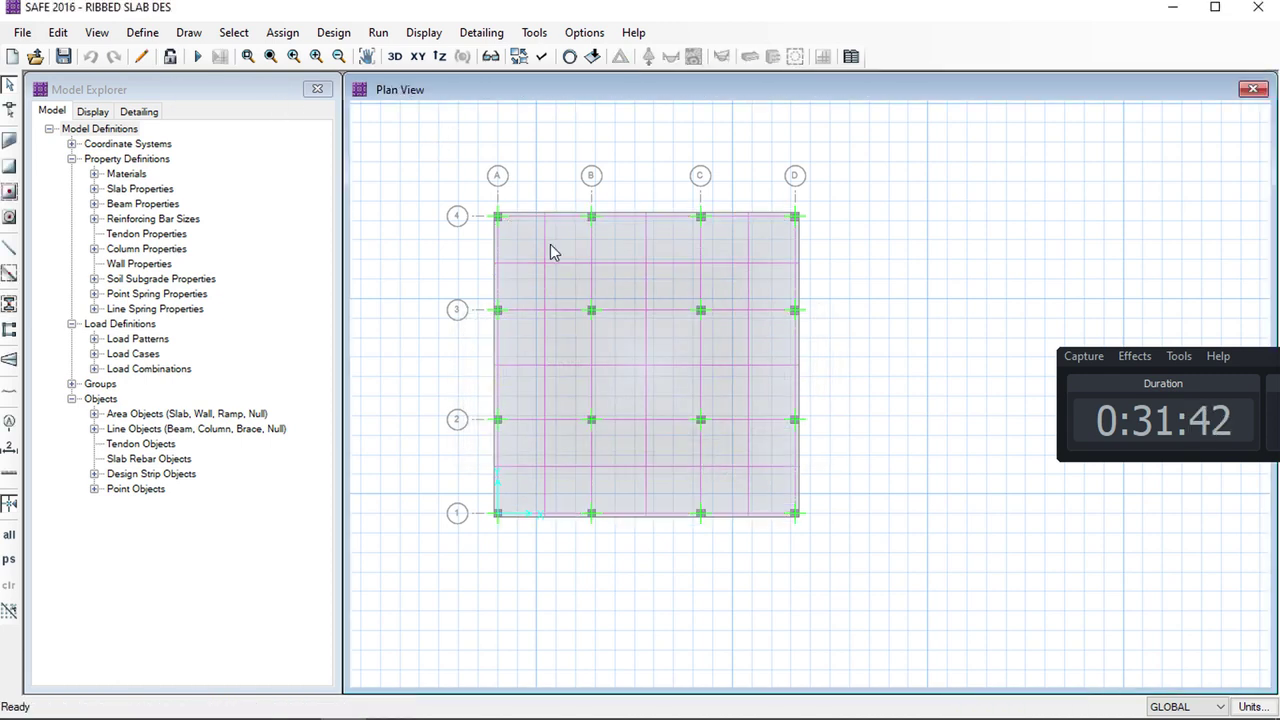
Turn on the display of beam lines in the plan view
left_click(541, 57)
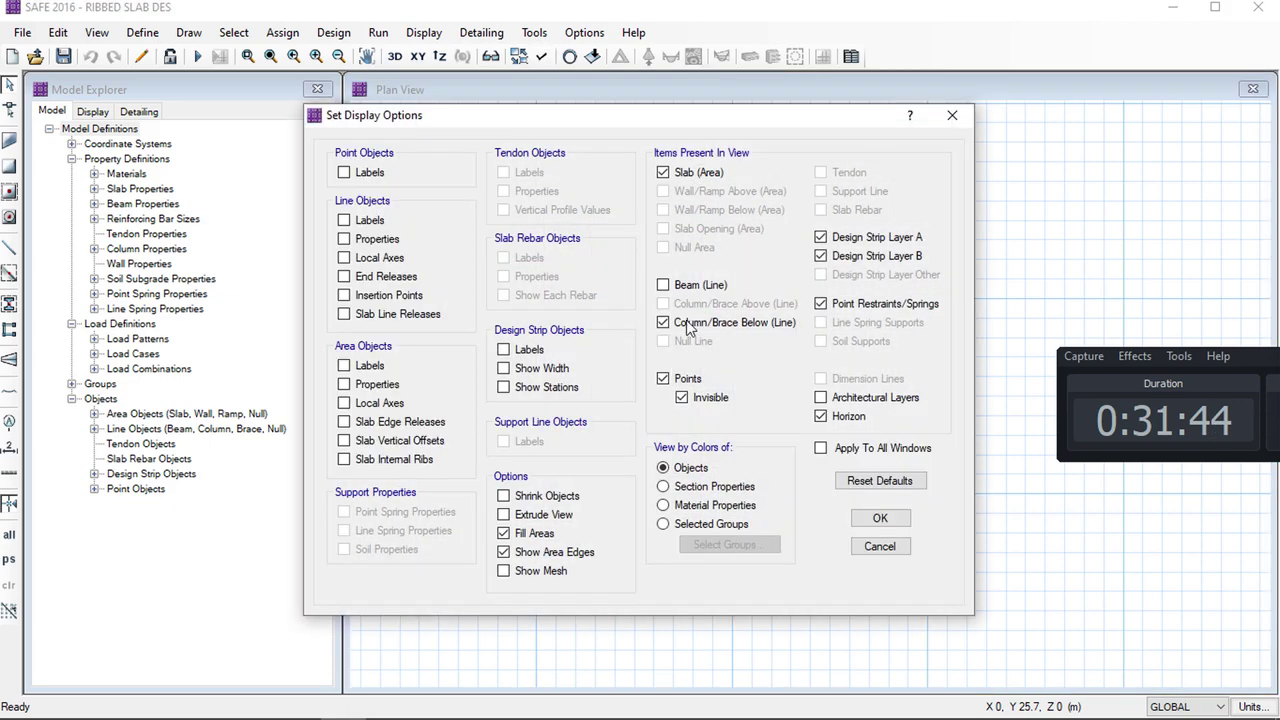
left_click(677, 293)
left_click(878, 519)
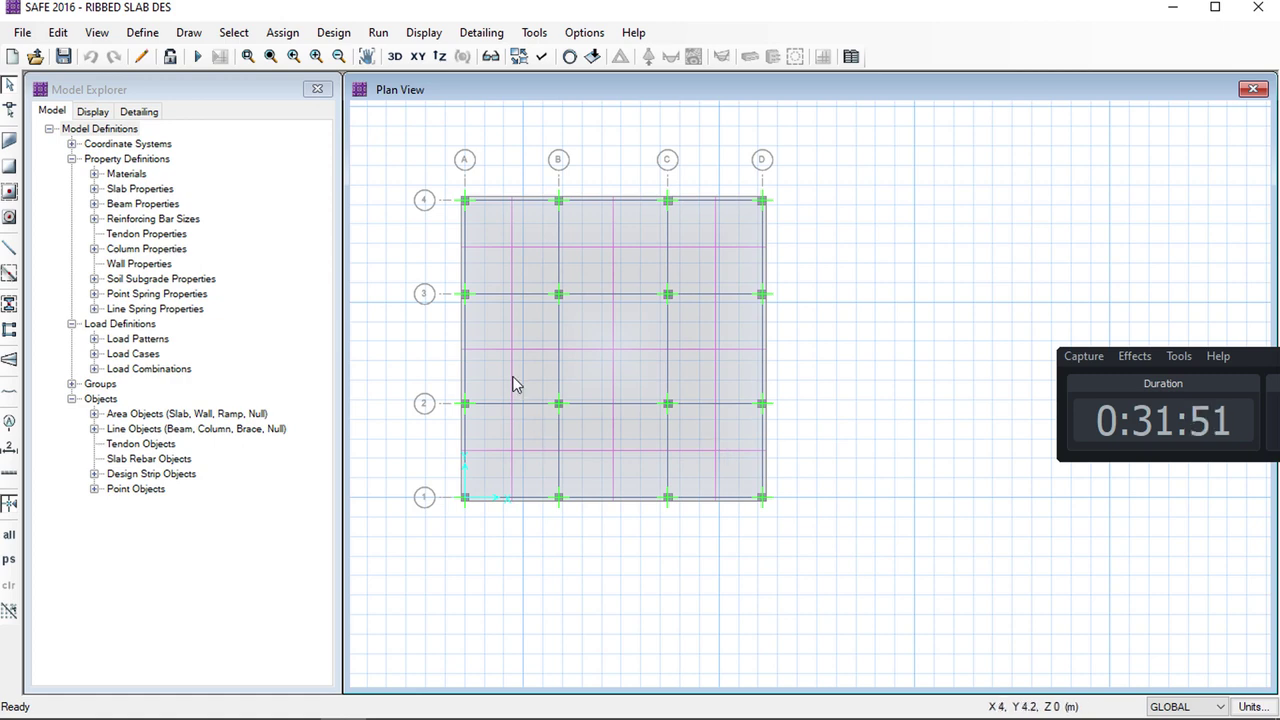
Select the whole slab area and open its property modifiers for assignment
middle_click_drag(534, 346, 578, 356)
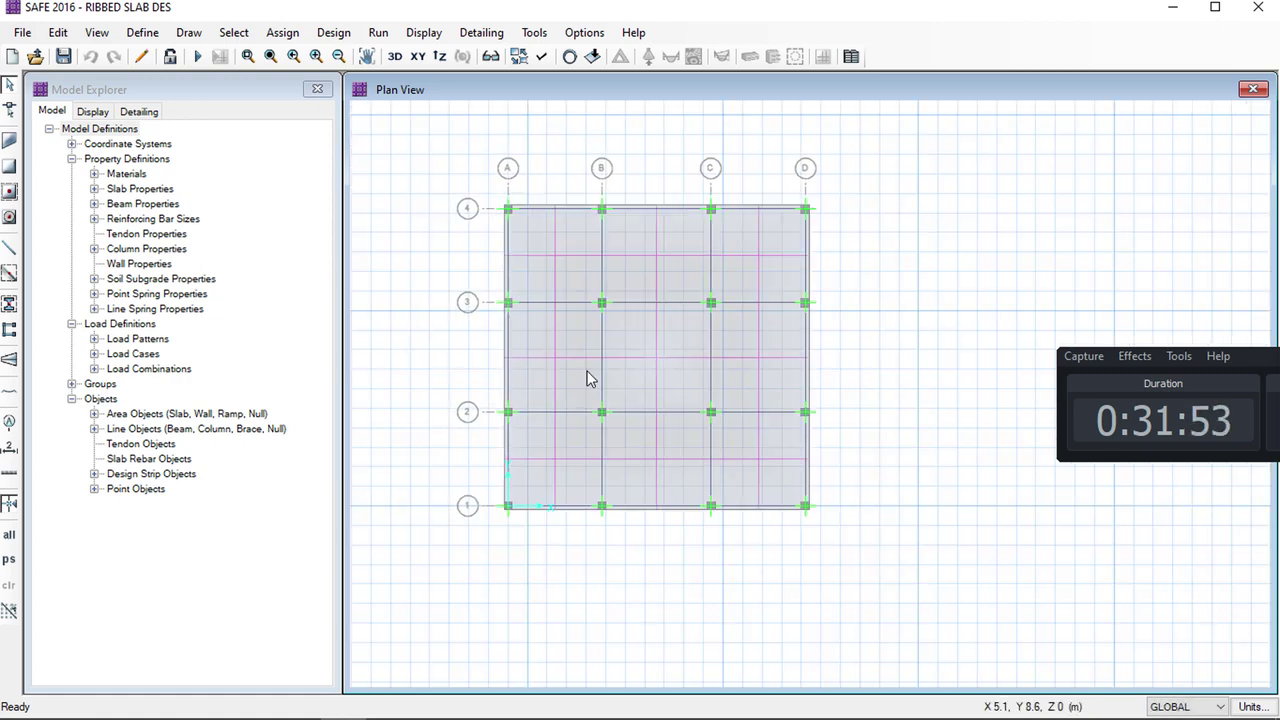
scroll(614, 250, "up", 1)
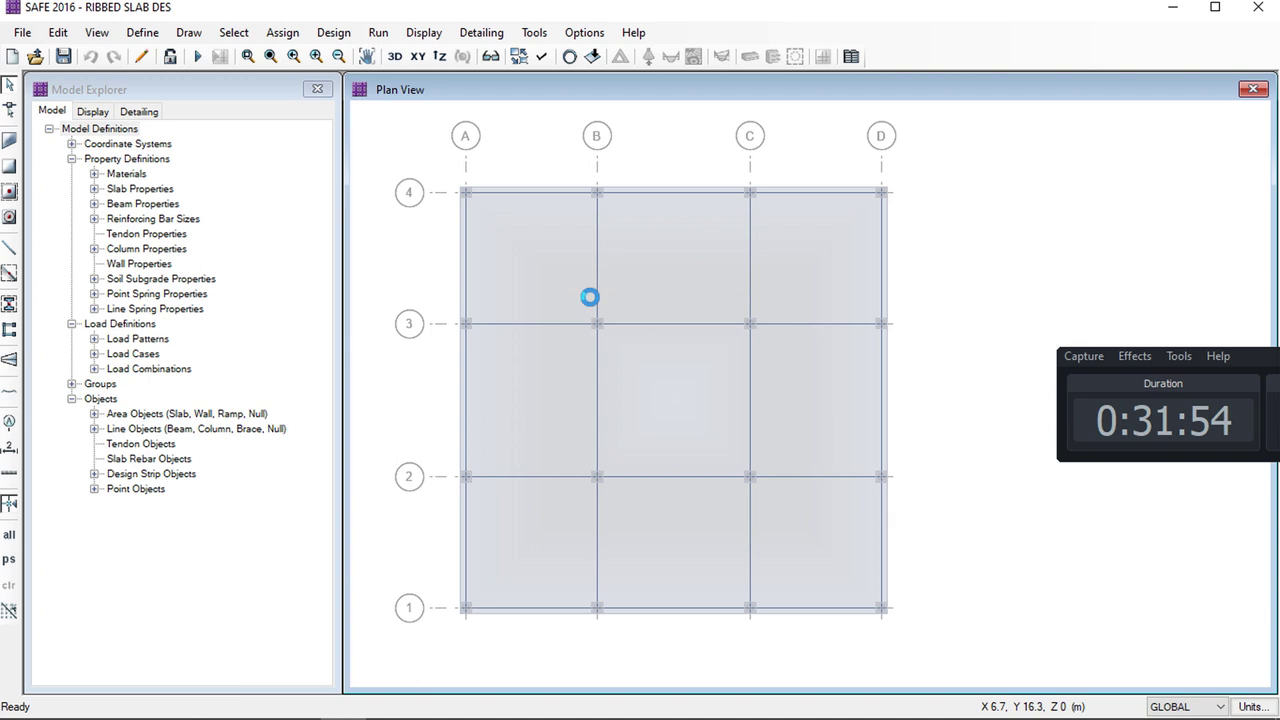
left_click(568, 238)
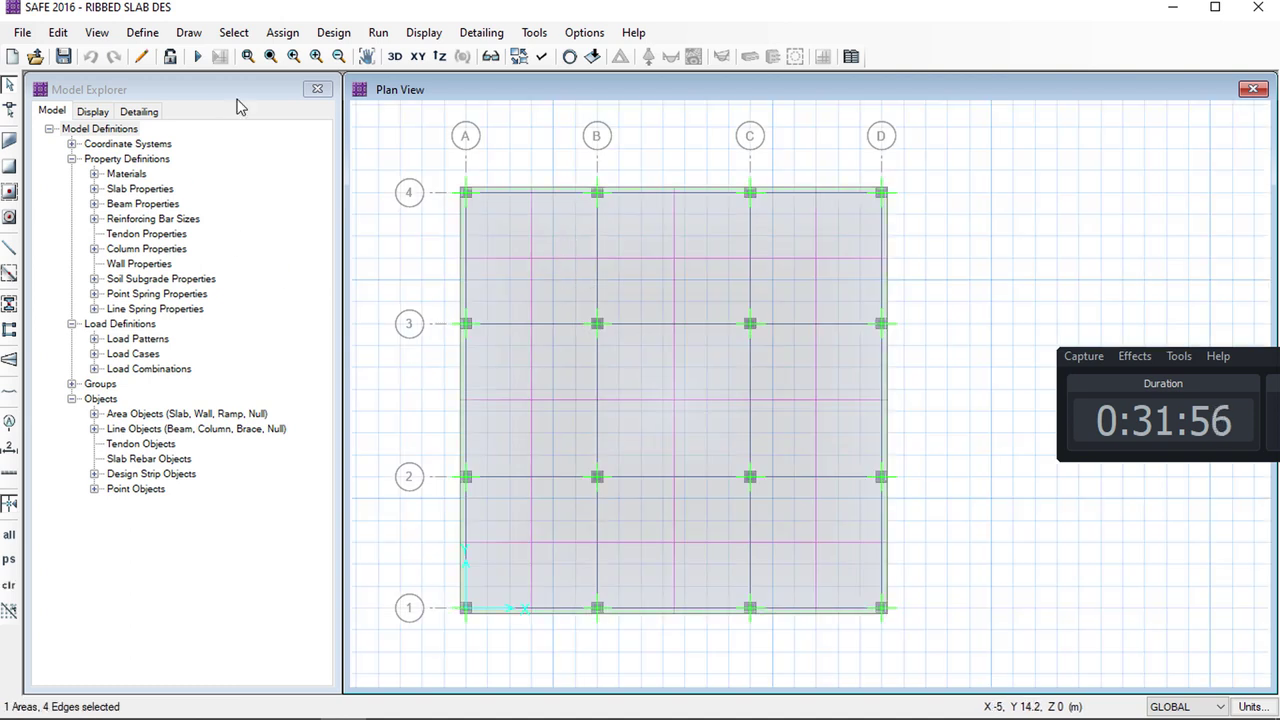
left_click(283, 33)
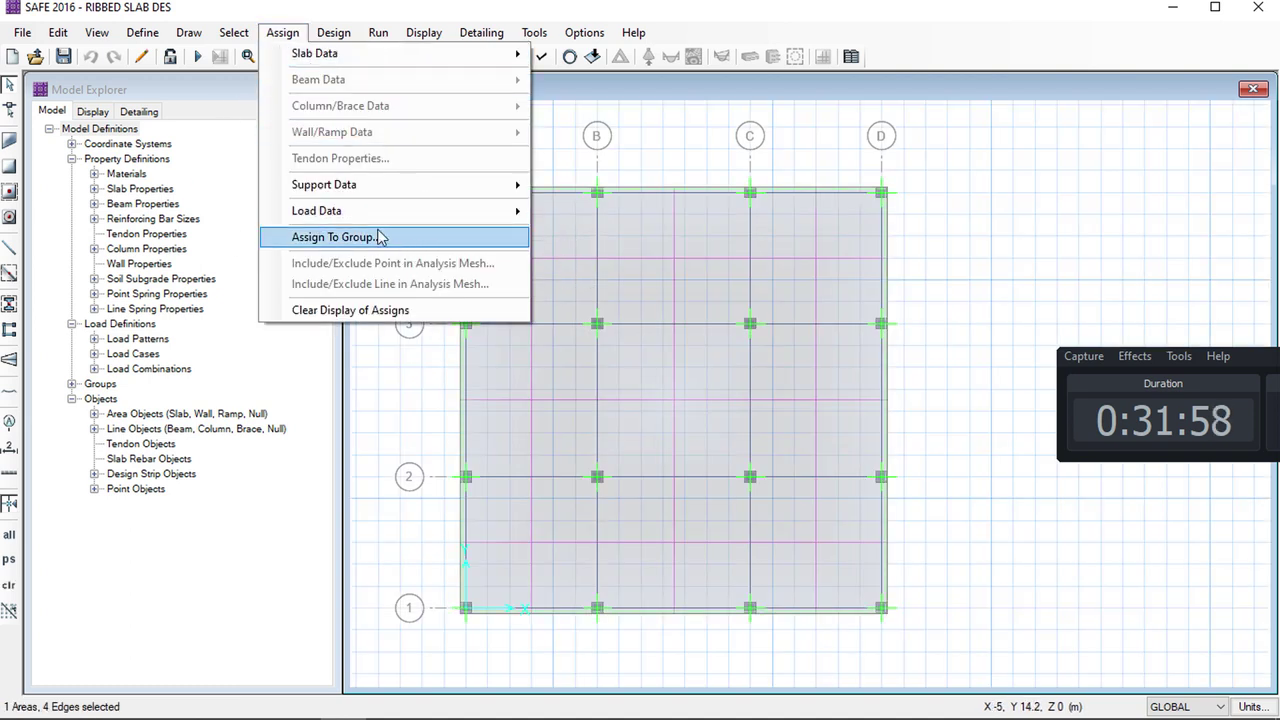
mouse_move(381, 222)
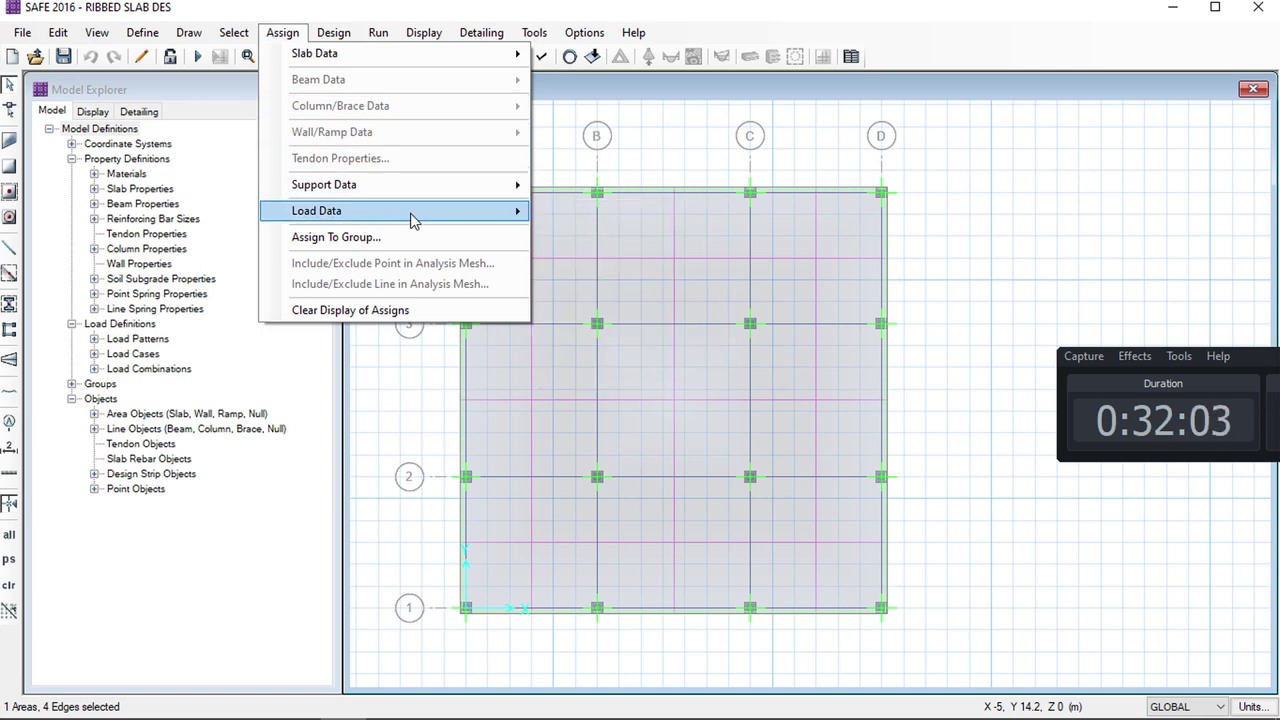
mouse_move(376, 58)
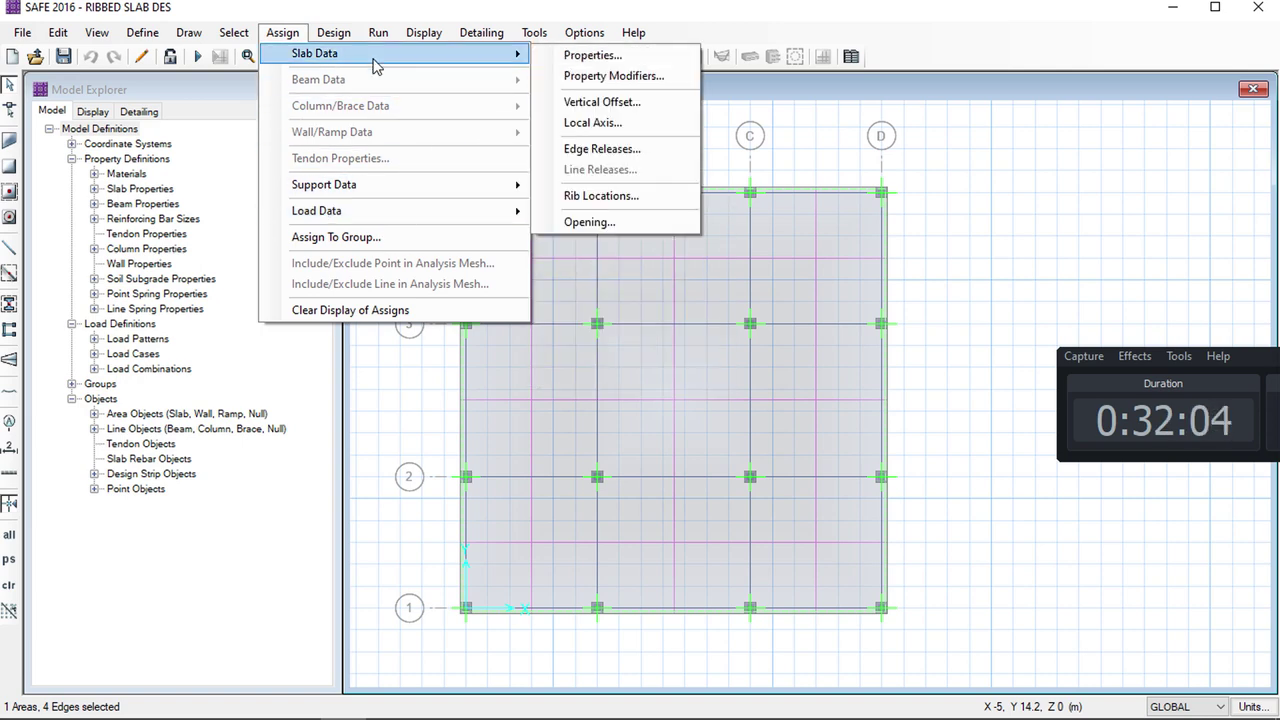
left_click(622, 77)
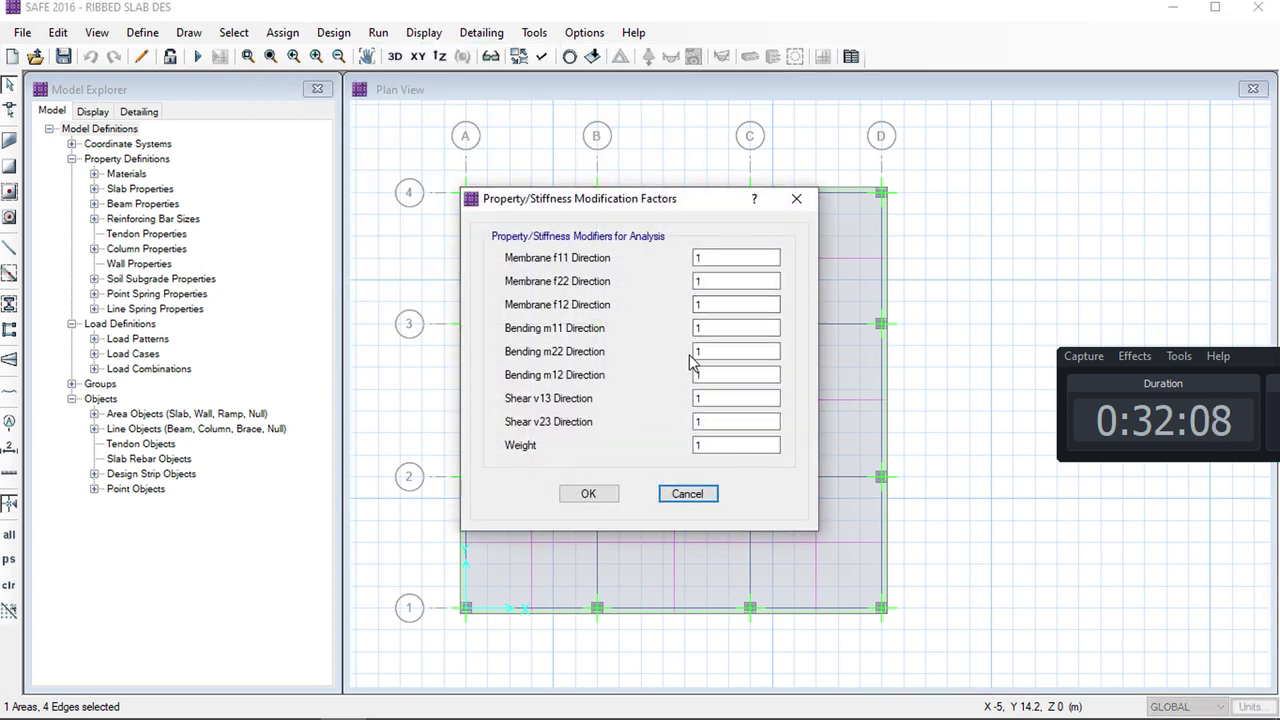
Set the slab's bending m11, m22 and m12 stiffness modifiers to 0.01 each
left_click(694, 329)
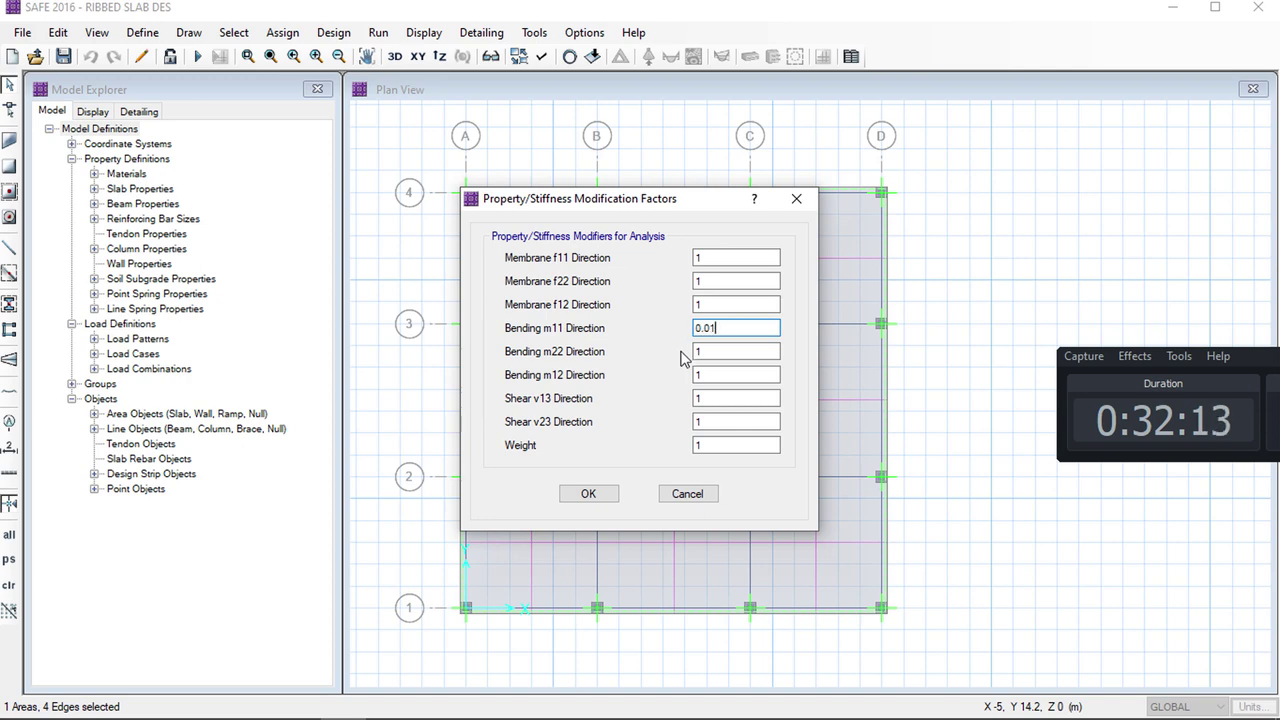
key("Tab")
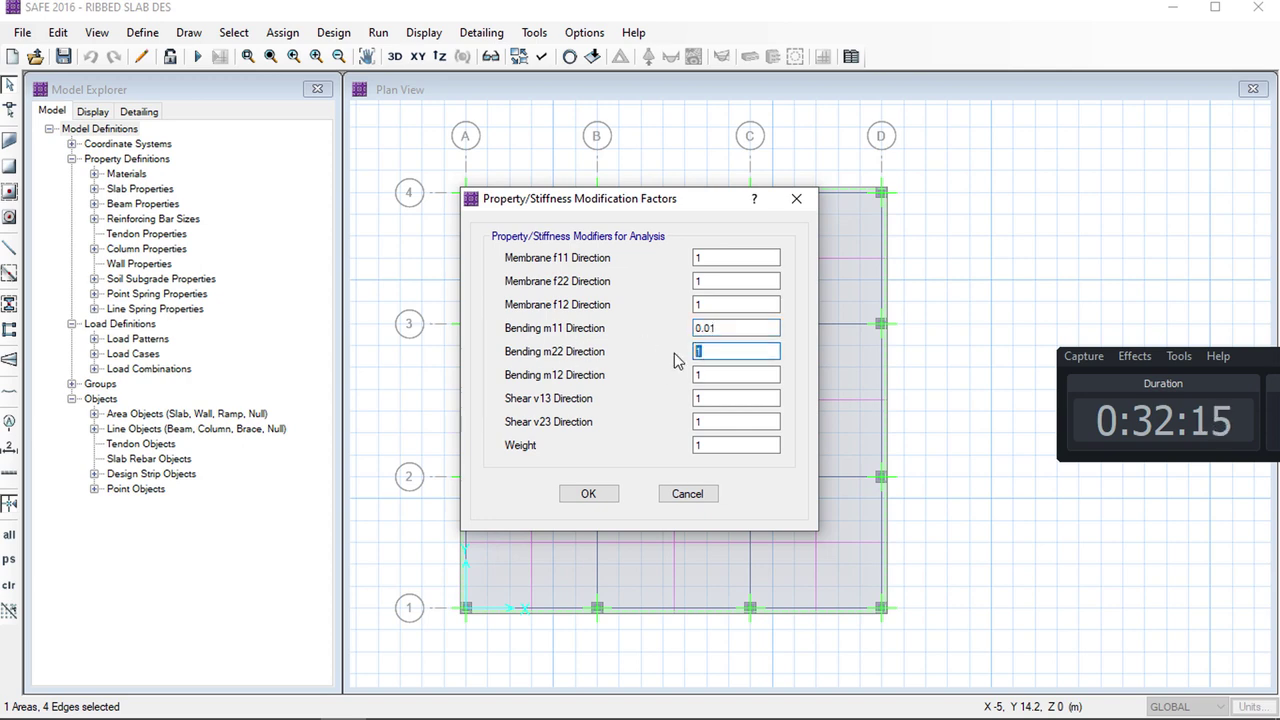
key("BackSpace")
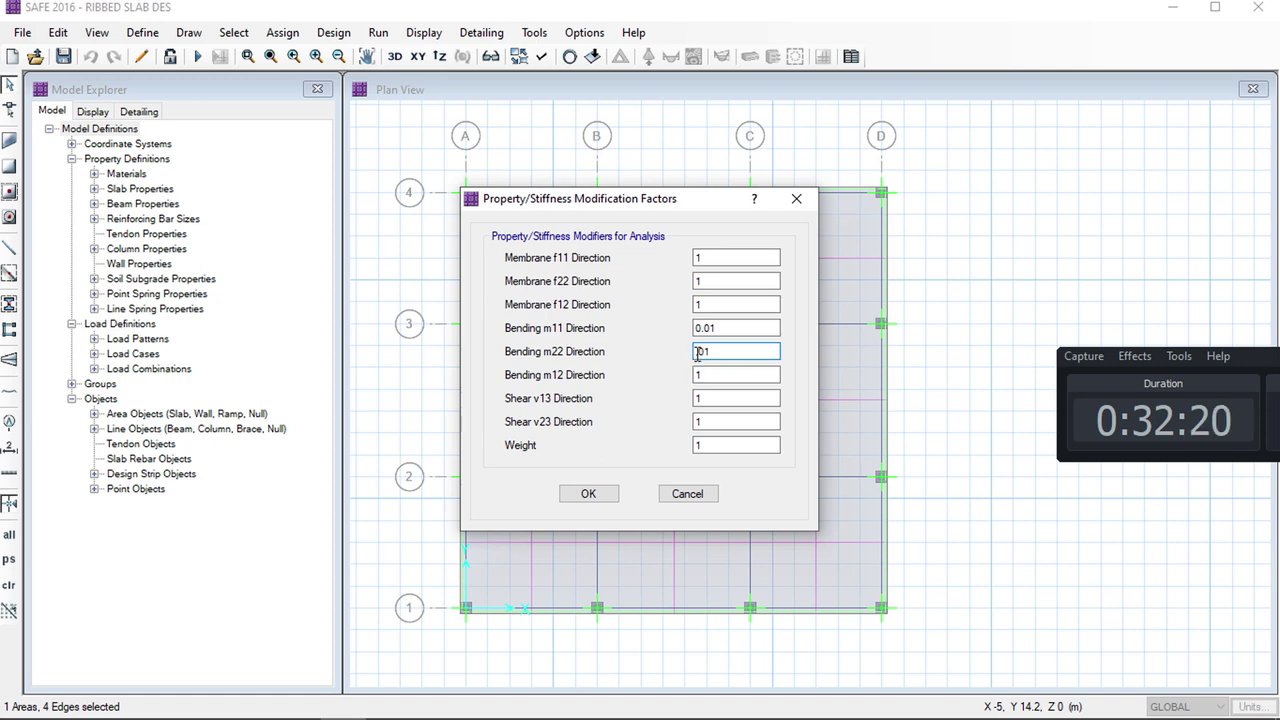
type("0")
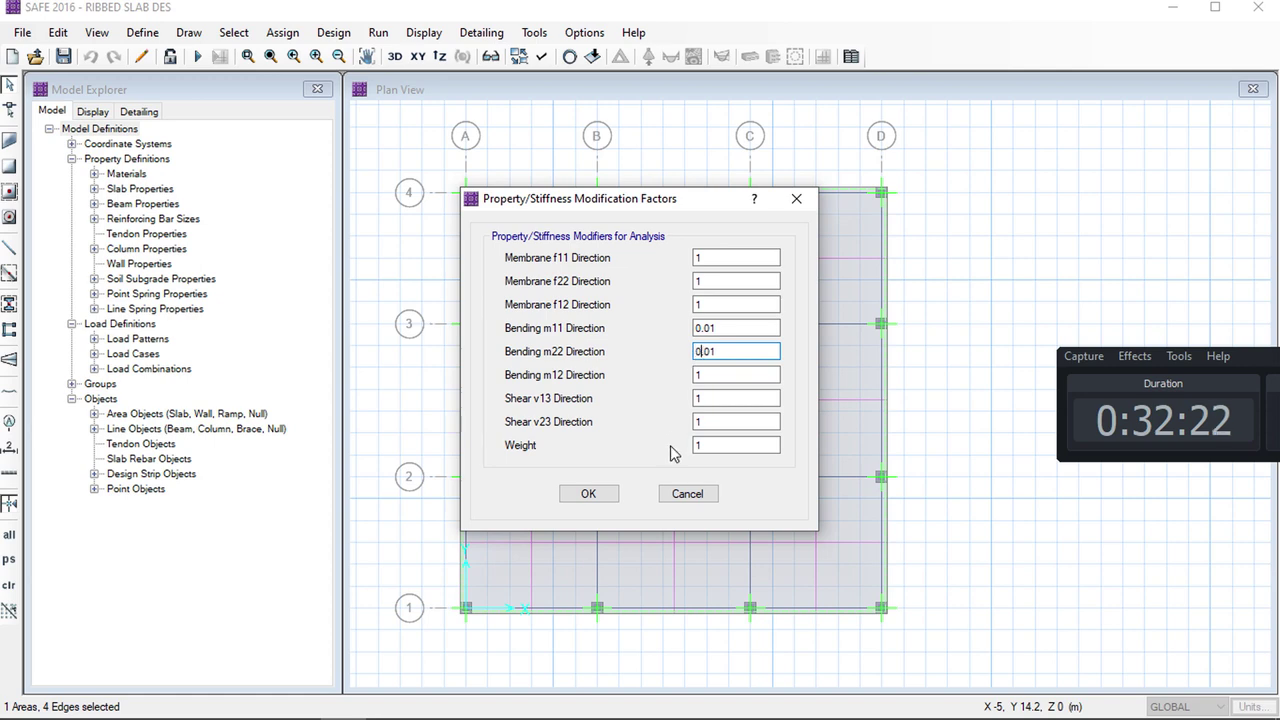
double_click(721, 375)
type("0")
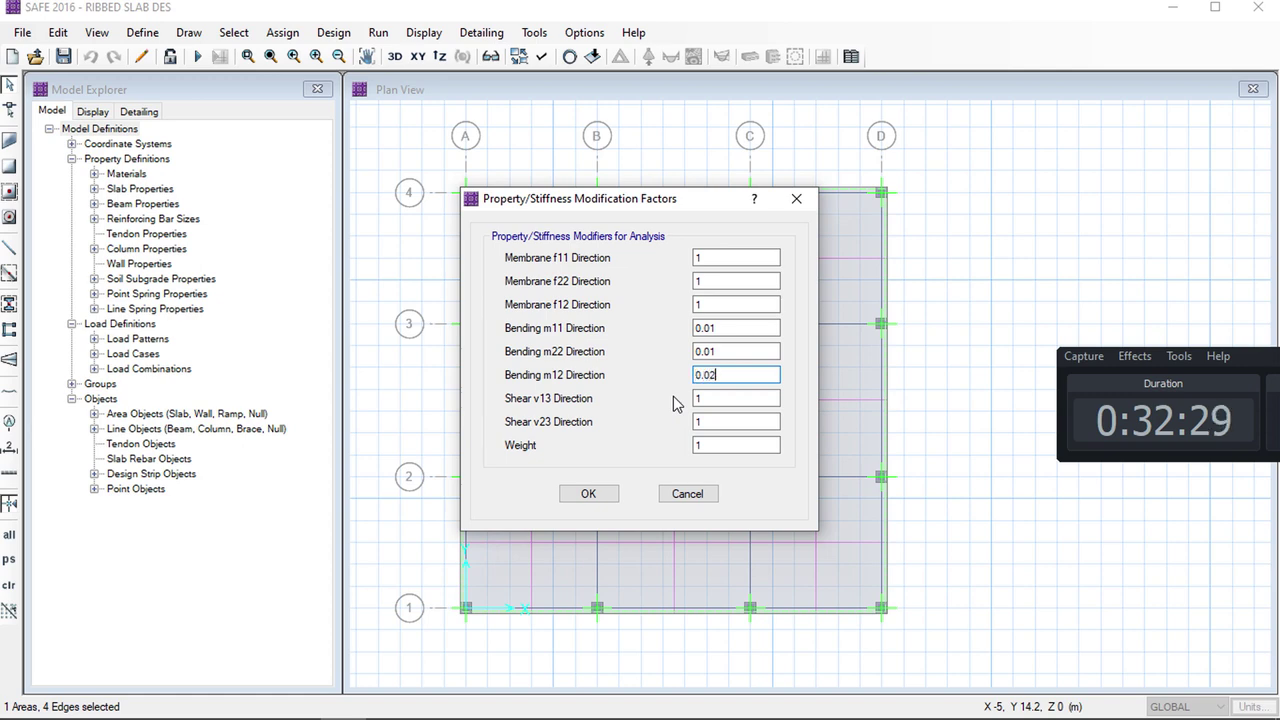
type(".01")
left_click(700, 423)
key("shift+Tab")
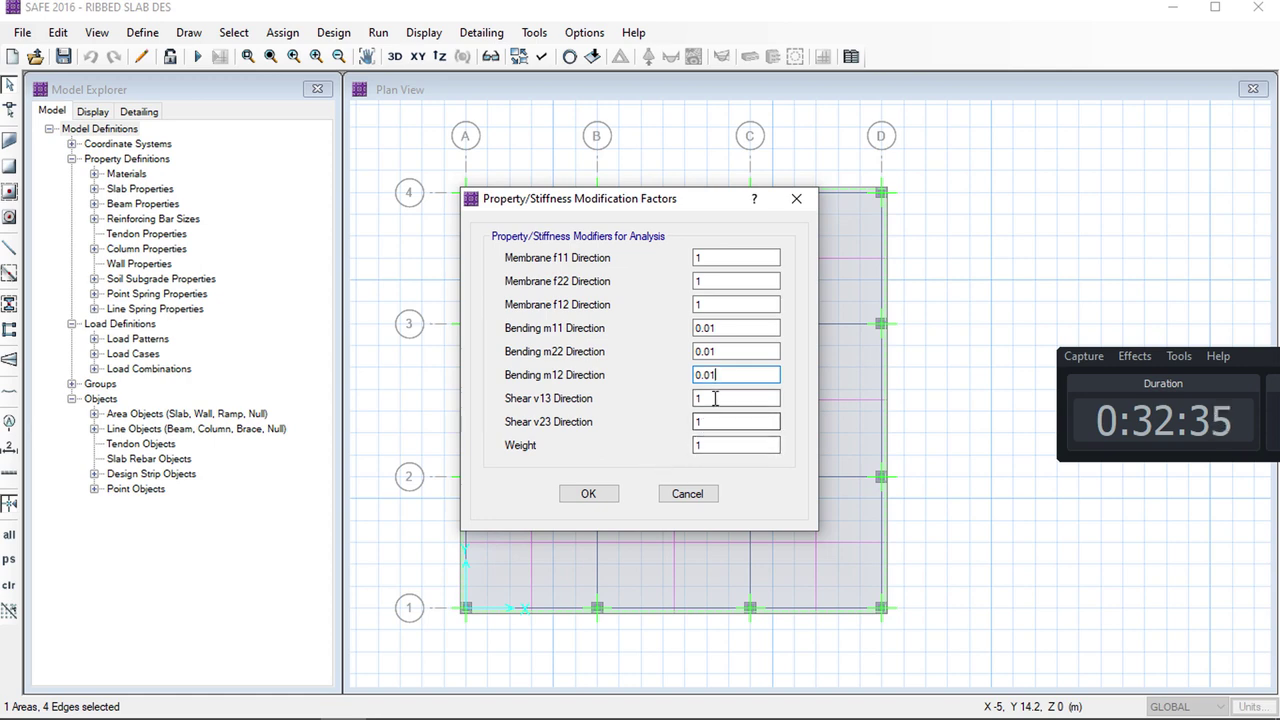
Set the slab's shear v13 and v23 modifiers to 0.01 and apply the modification factors
type("0.0")
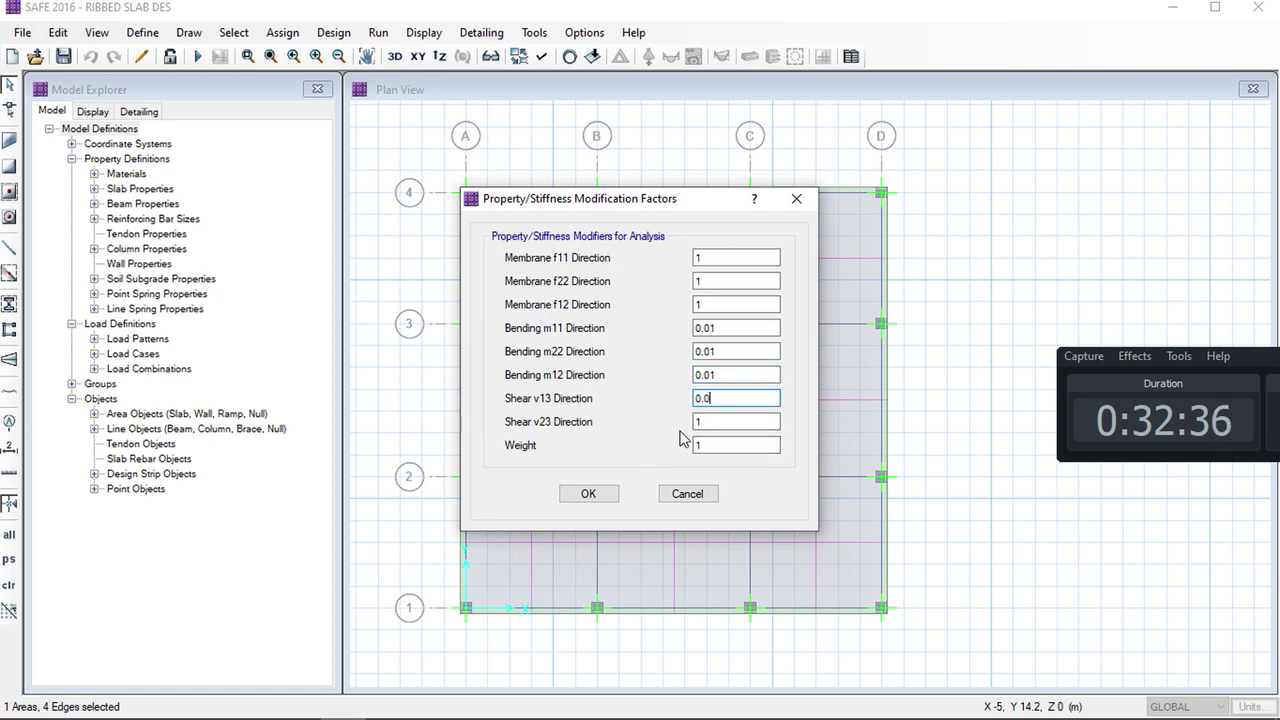
type("1")
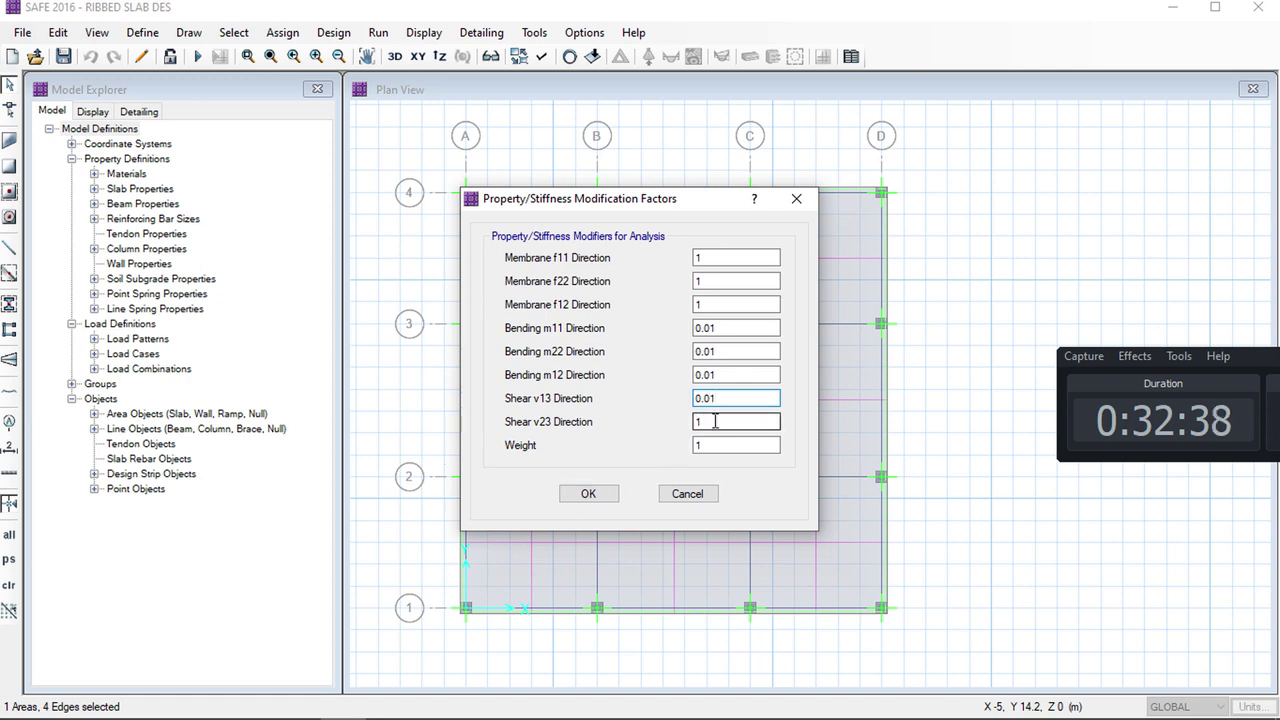
double_click(700, 424)
type(".0")
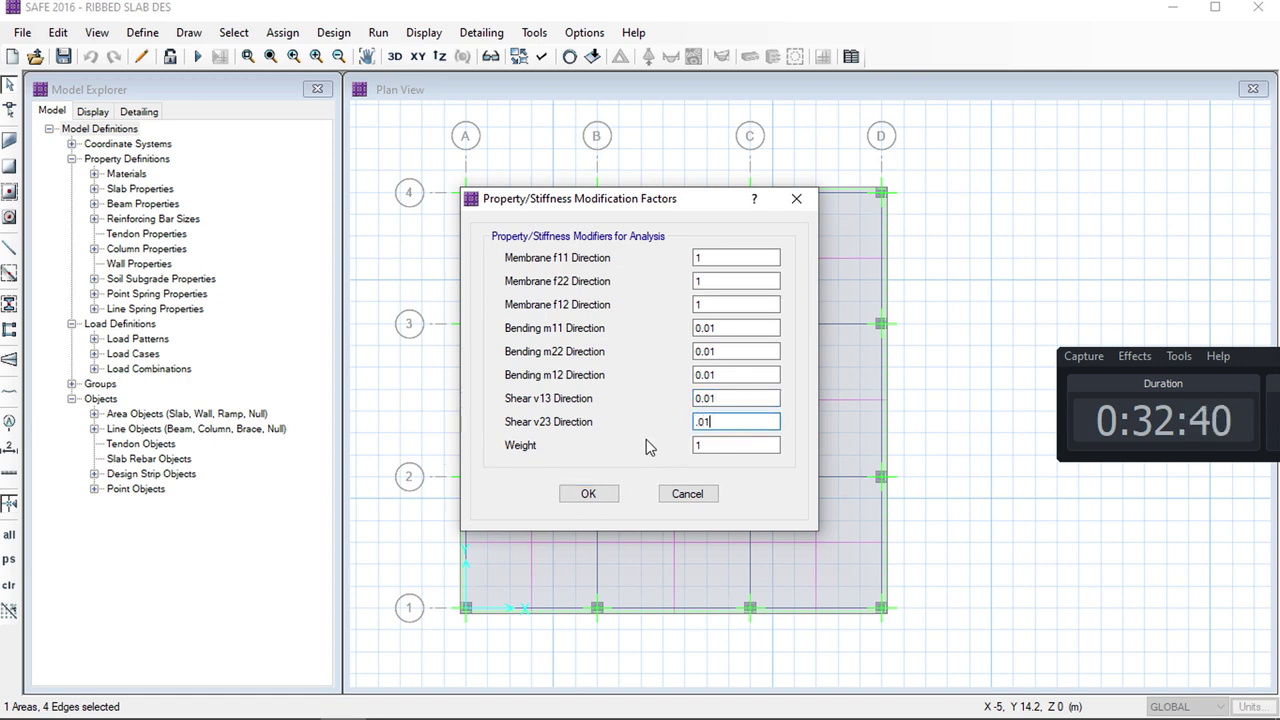
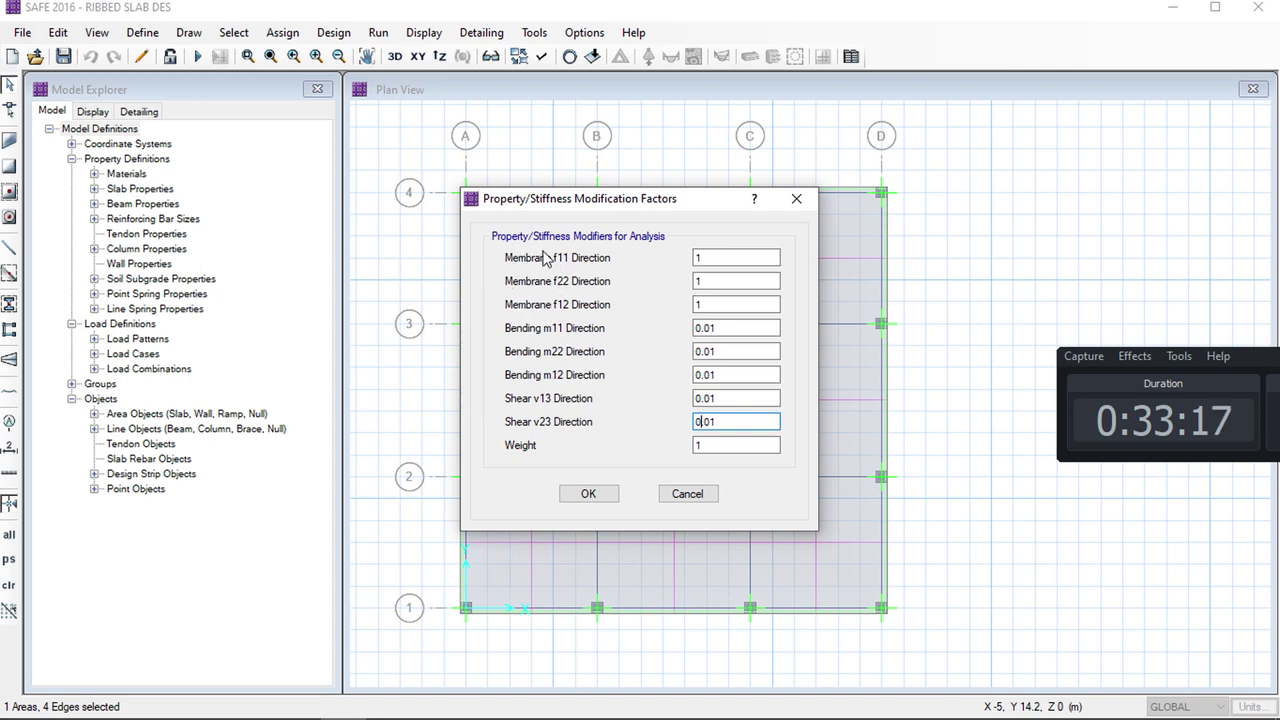
left_click(589, 494)
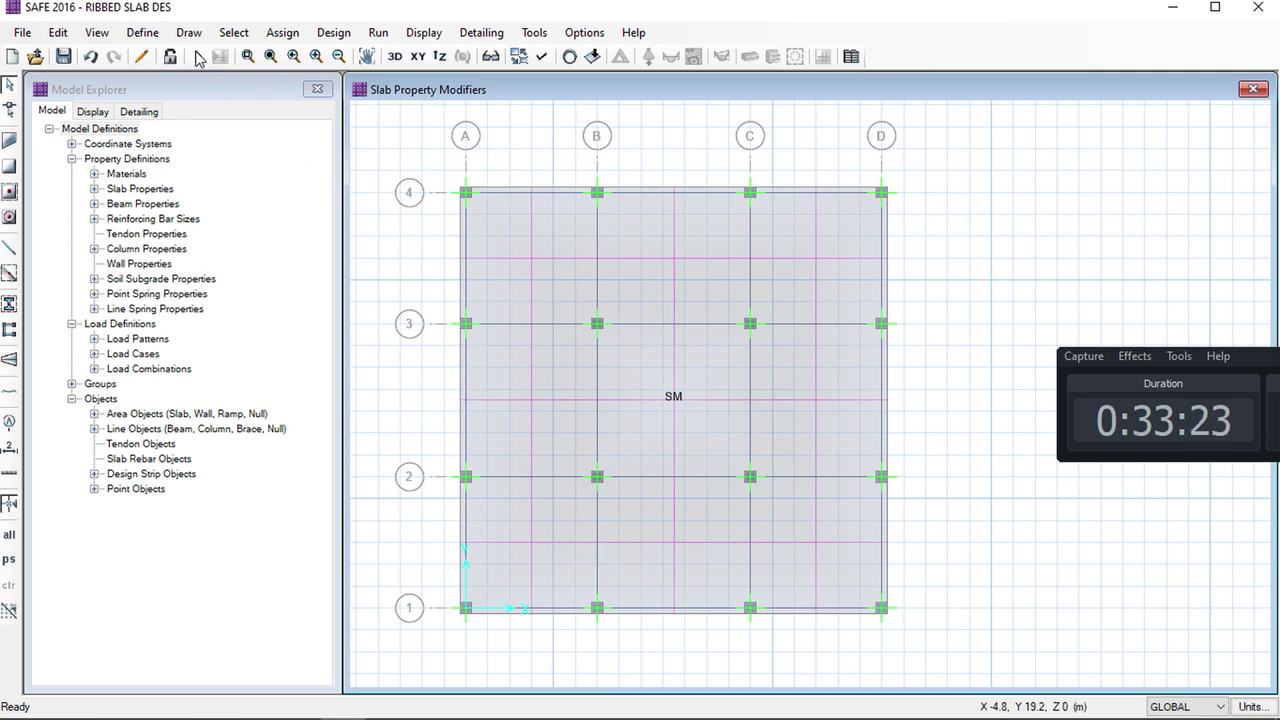
Select all beams that have the BEAM120X32 or BEAM30X60 property
left_click(234, 32)
mouse_move(323, 57)
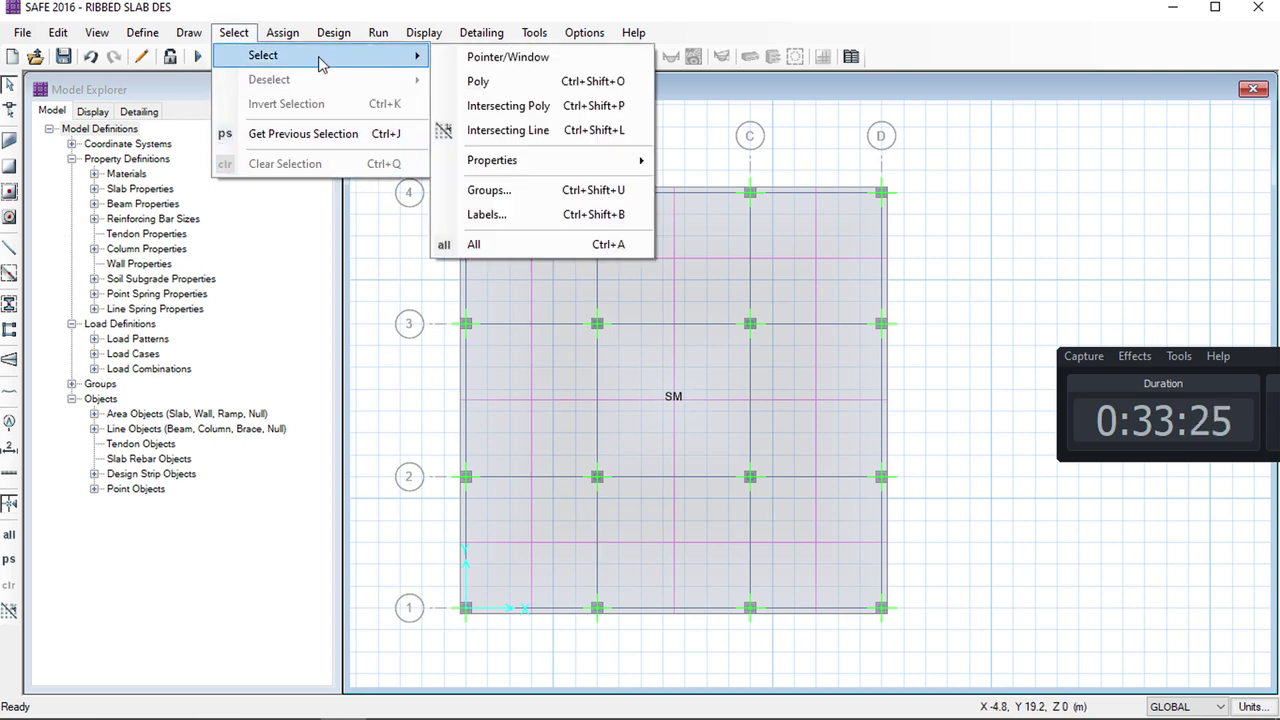
mouse_move(506, 166)
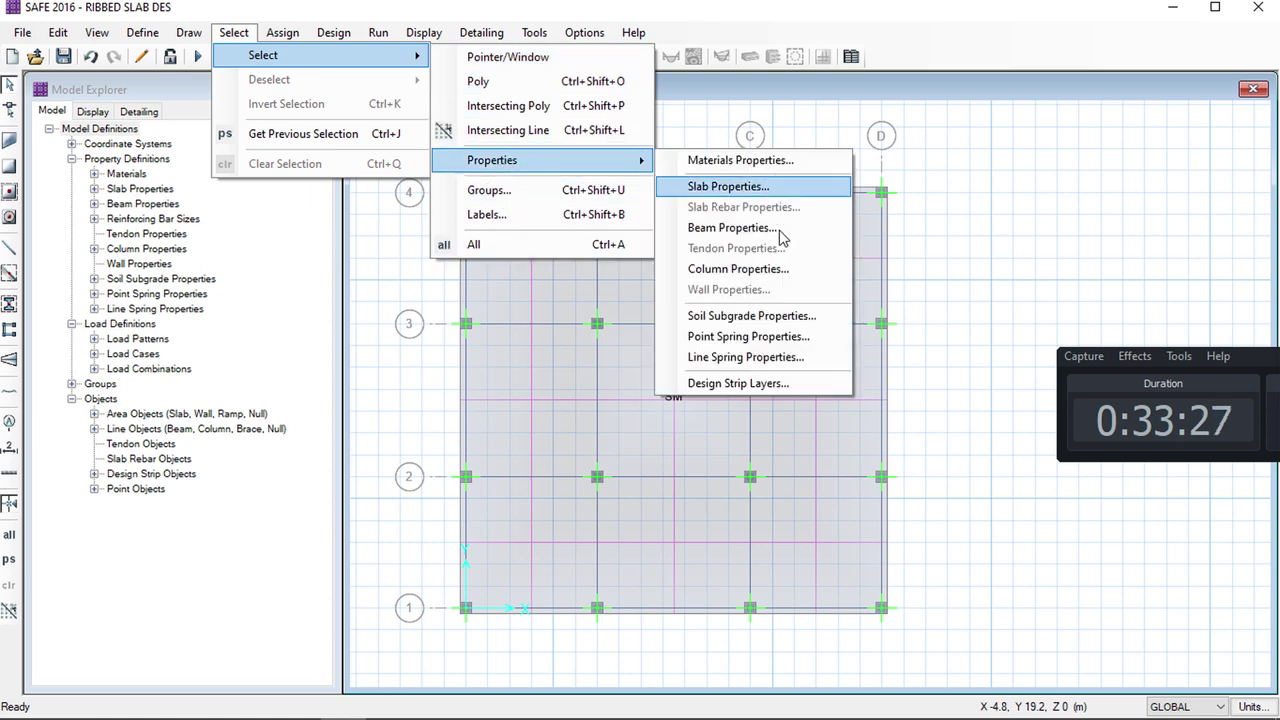
left_click(737, 228)
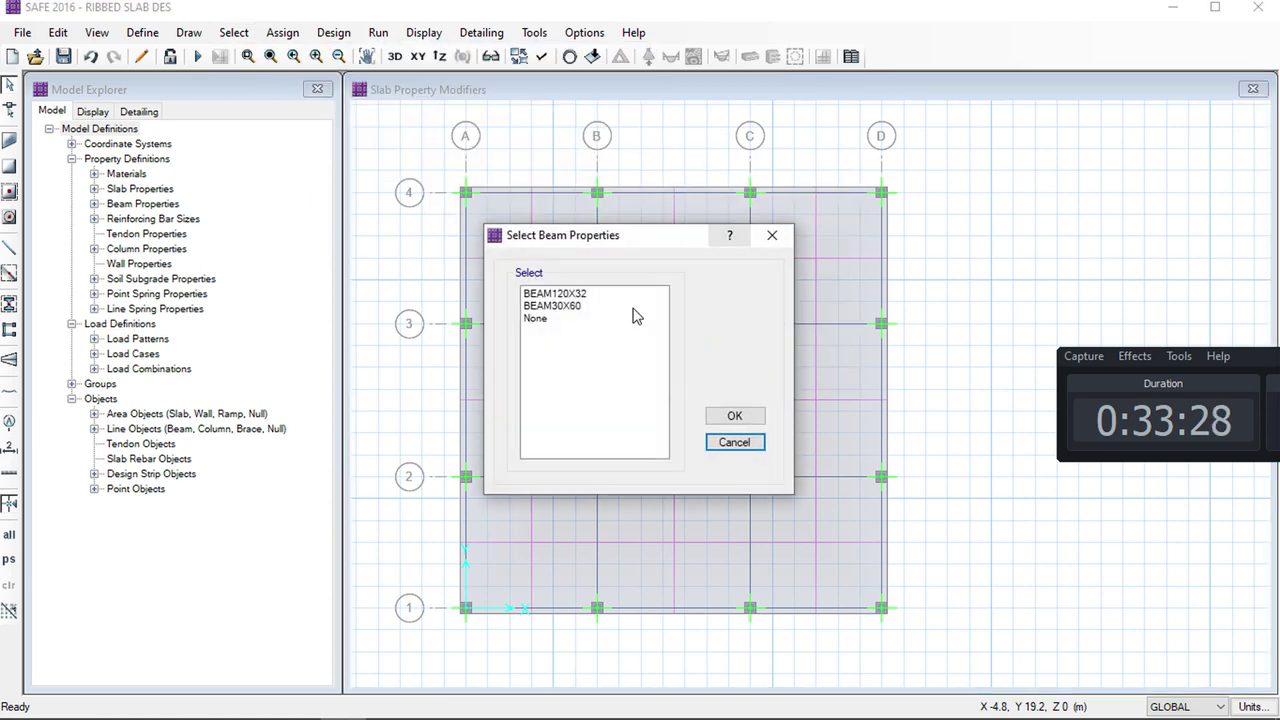
left_click_drag(600, 294, 600, 308)
left_click(735, 416)
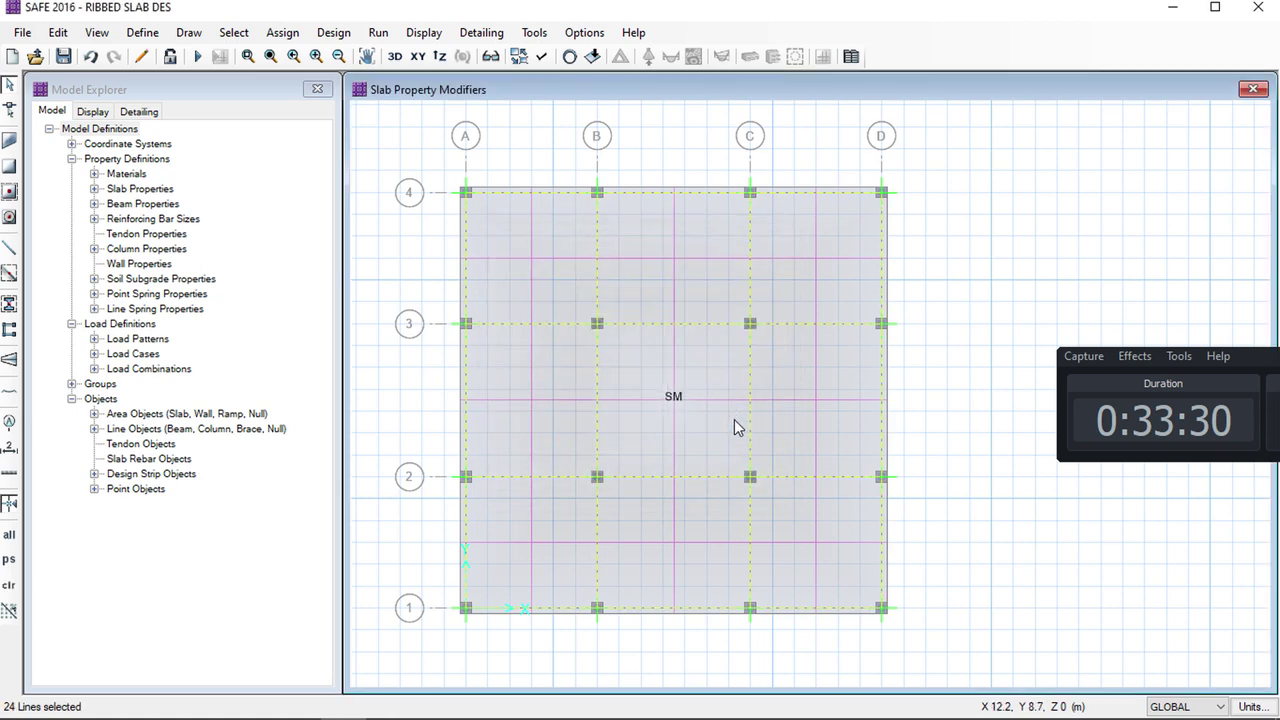
Assign a torsional constant modifier of 0.01 to the selected beams and run the analysis and design
left_click(285, 34)
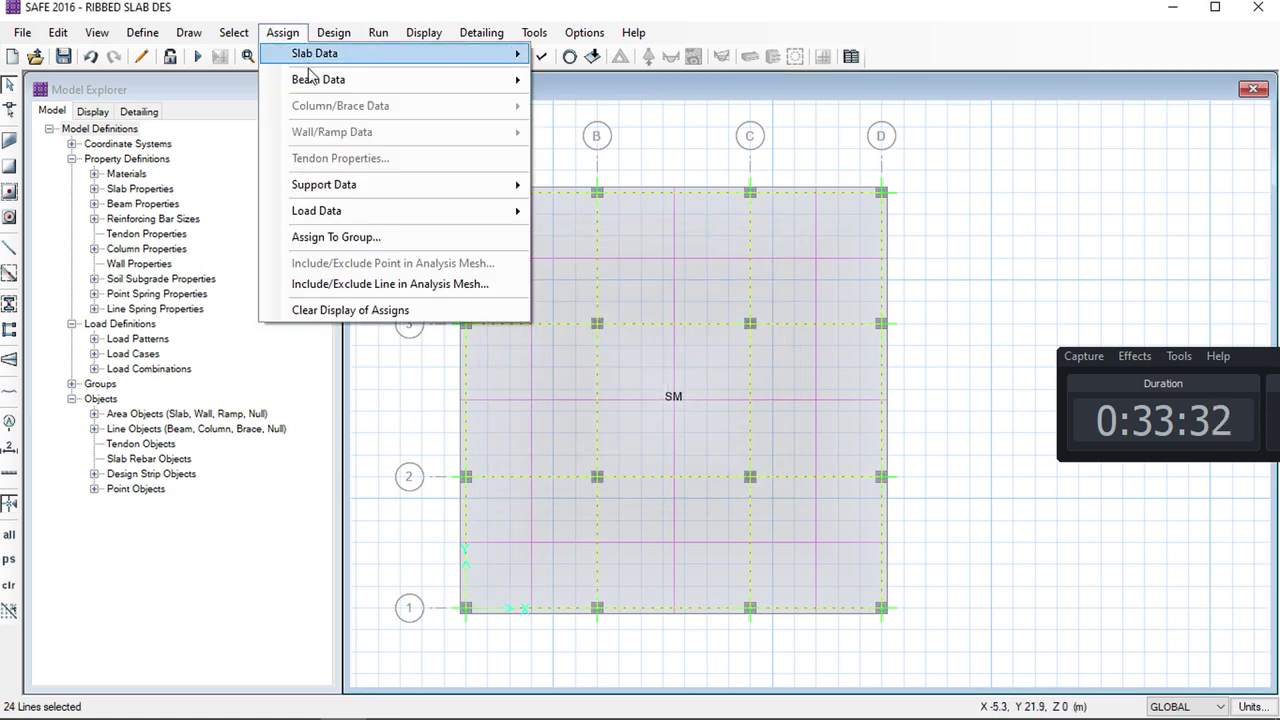
mouse_move(313, 80)
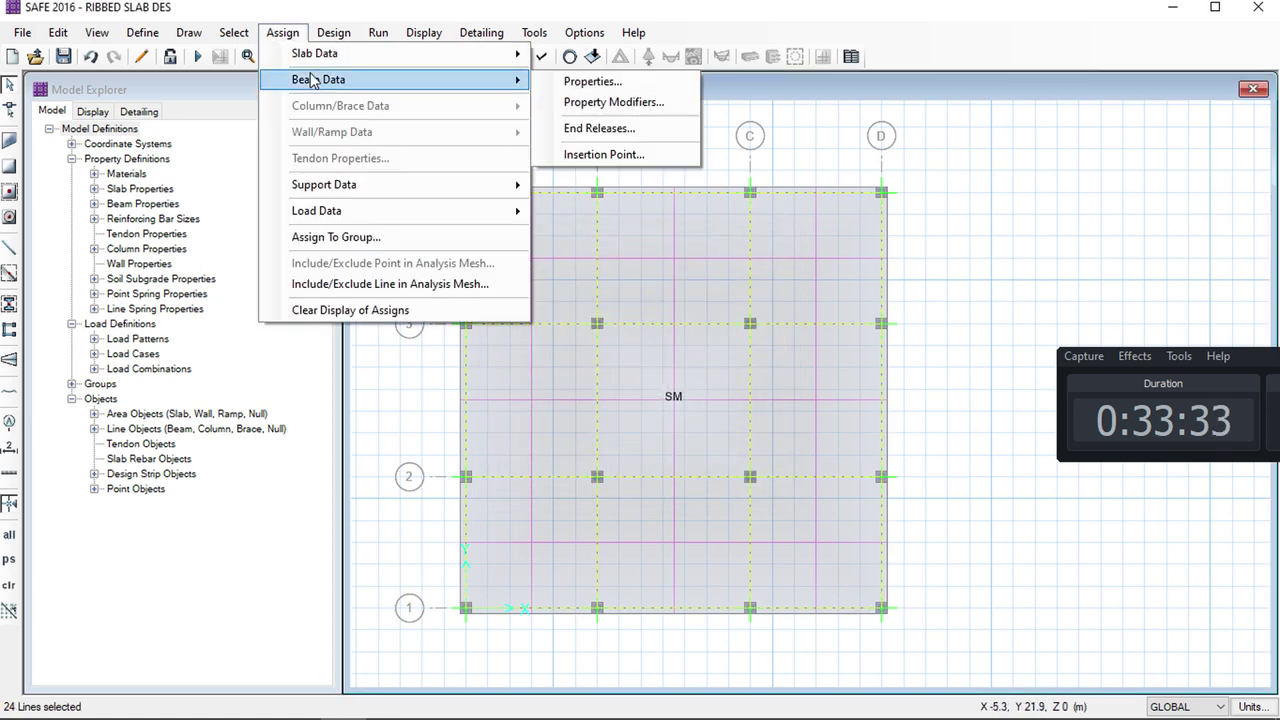
left_click(594, 106)
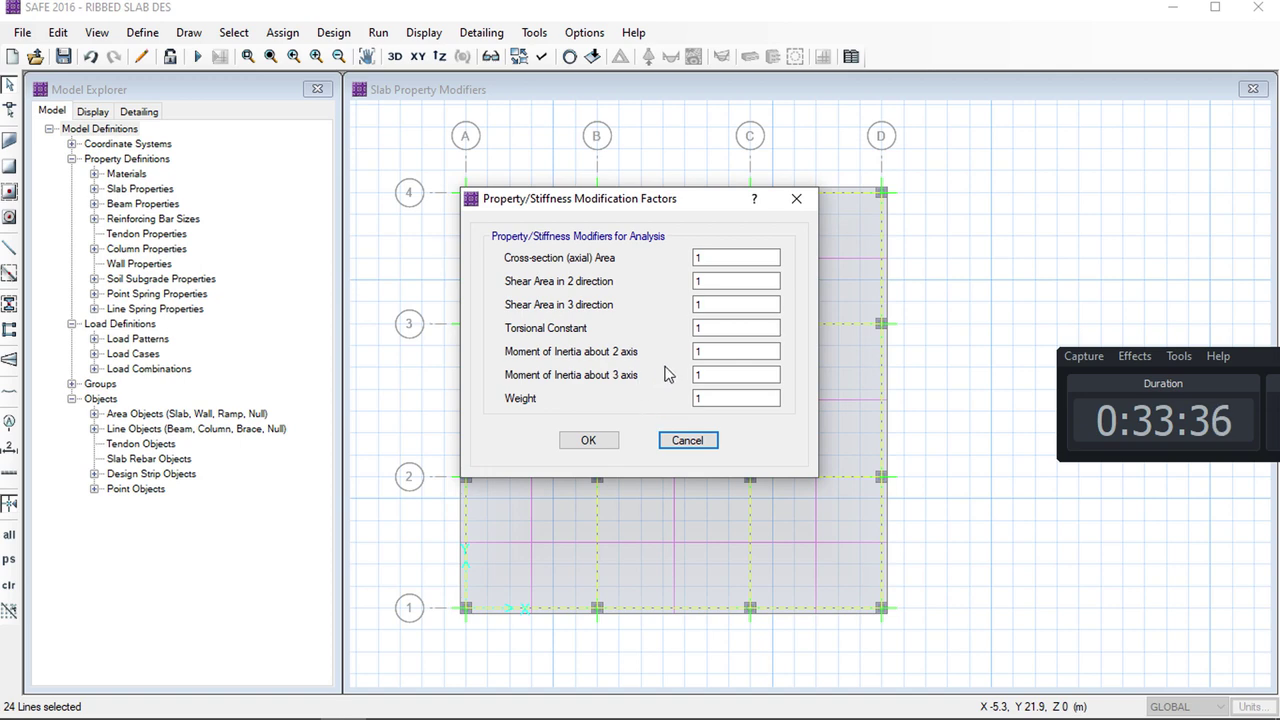
double_click(712, 328)
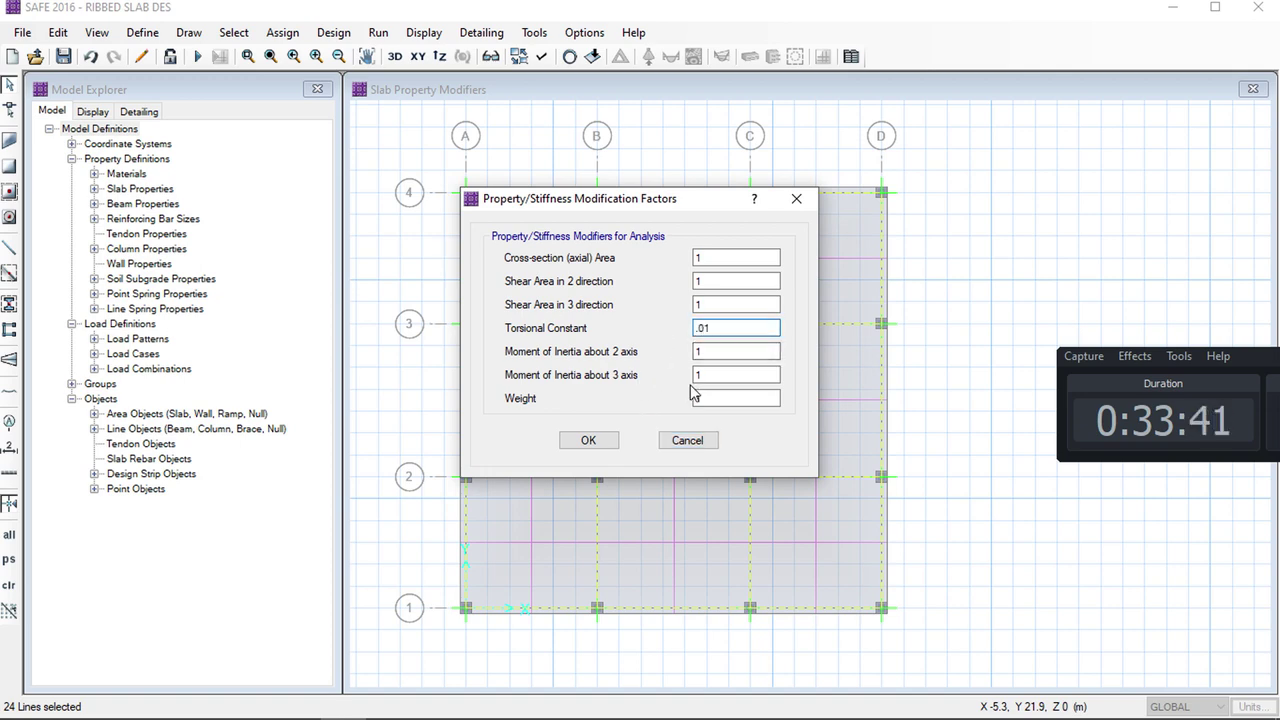
left_click(589, 441)
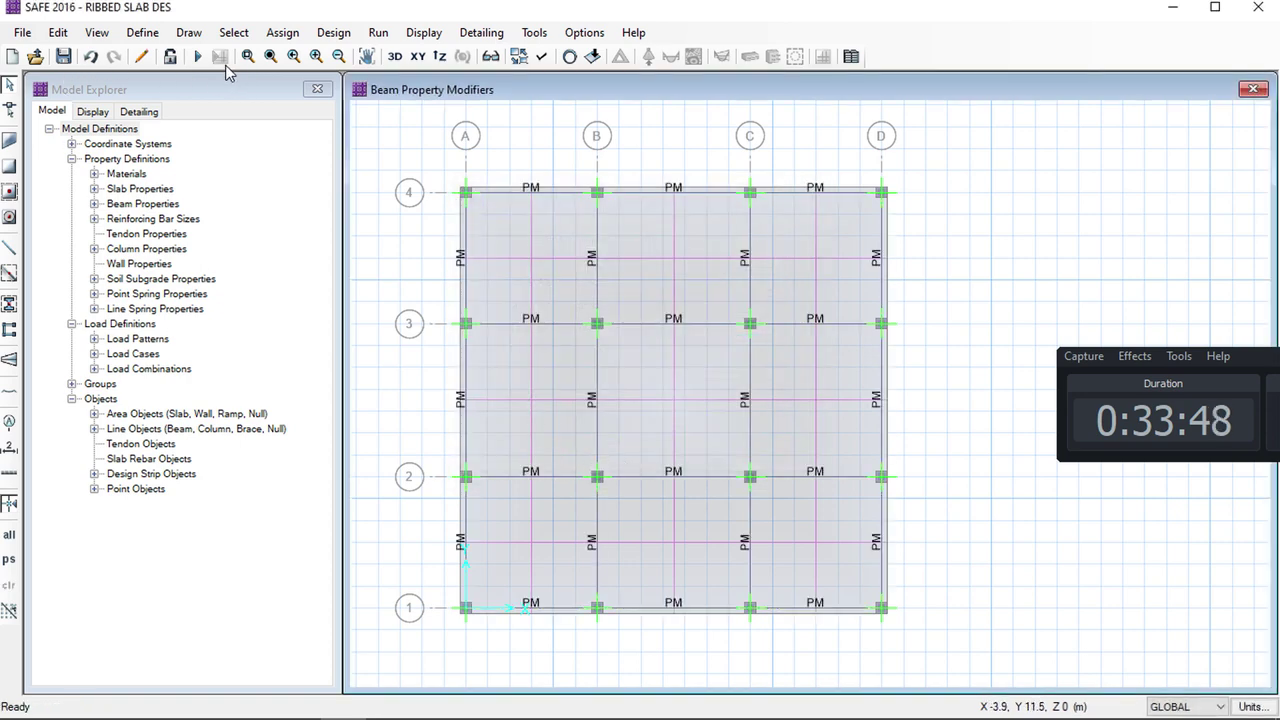
left_click(197, 56)
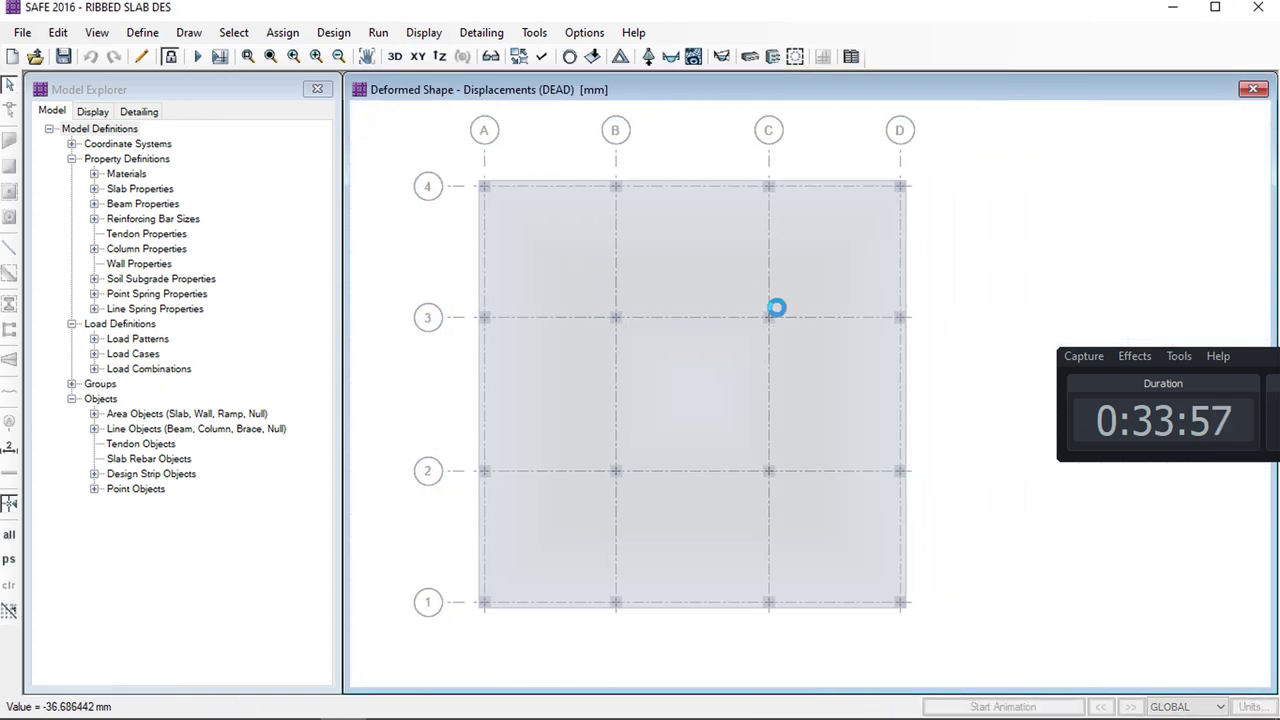
Isolate the objects along grid line 4 from A to D and show them in the default 3D view
left_click_drag(432, 158, 983, 224)
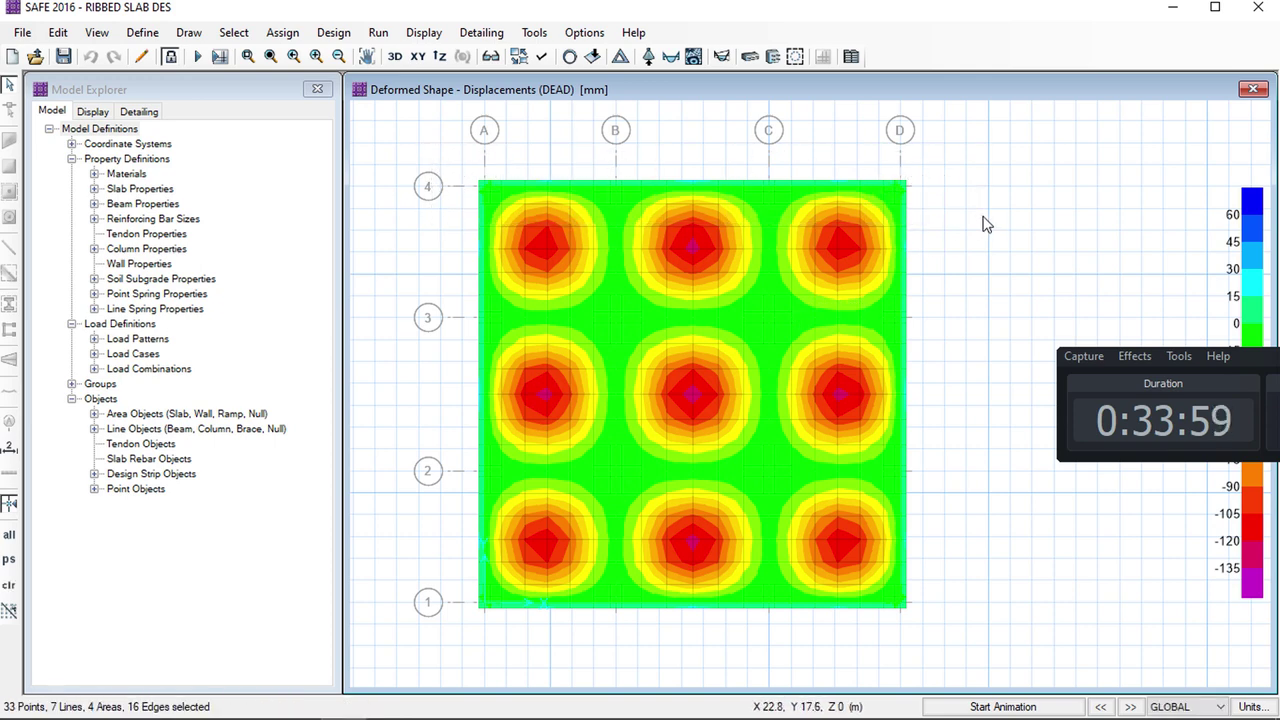
left_click(97, 33)
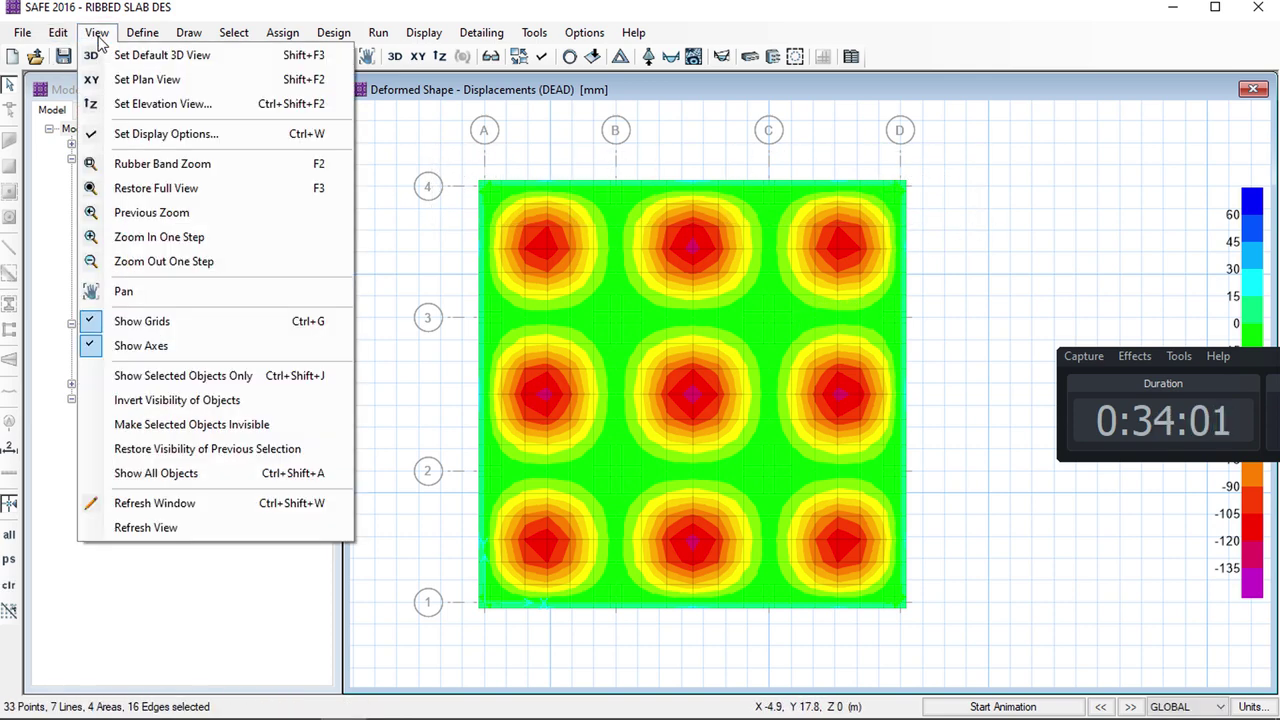
left_click(212, 377)
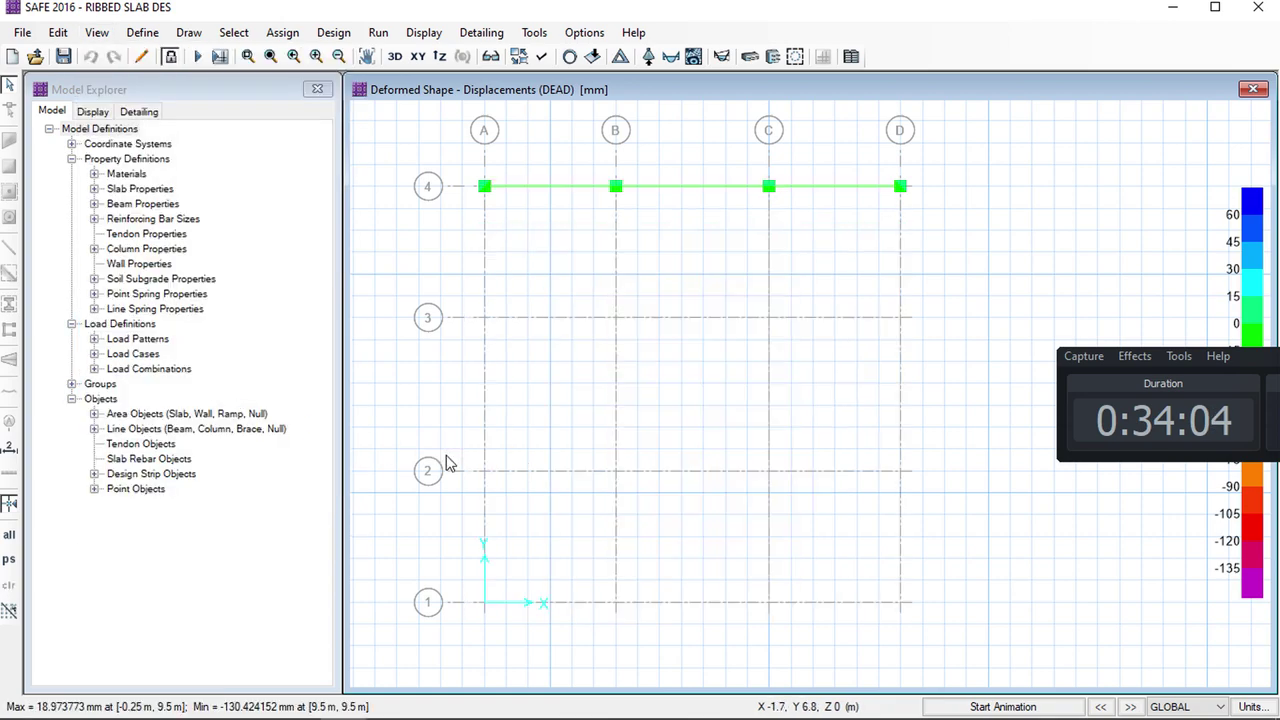
left_click(395, 56)
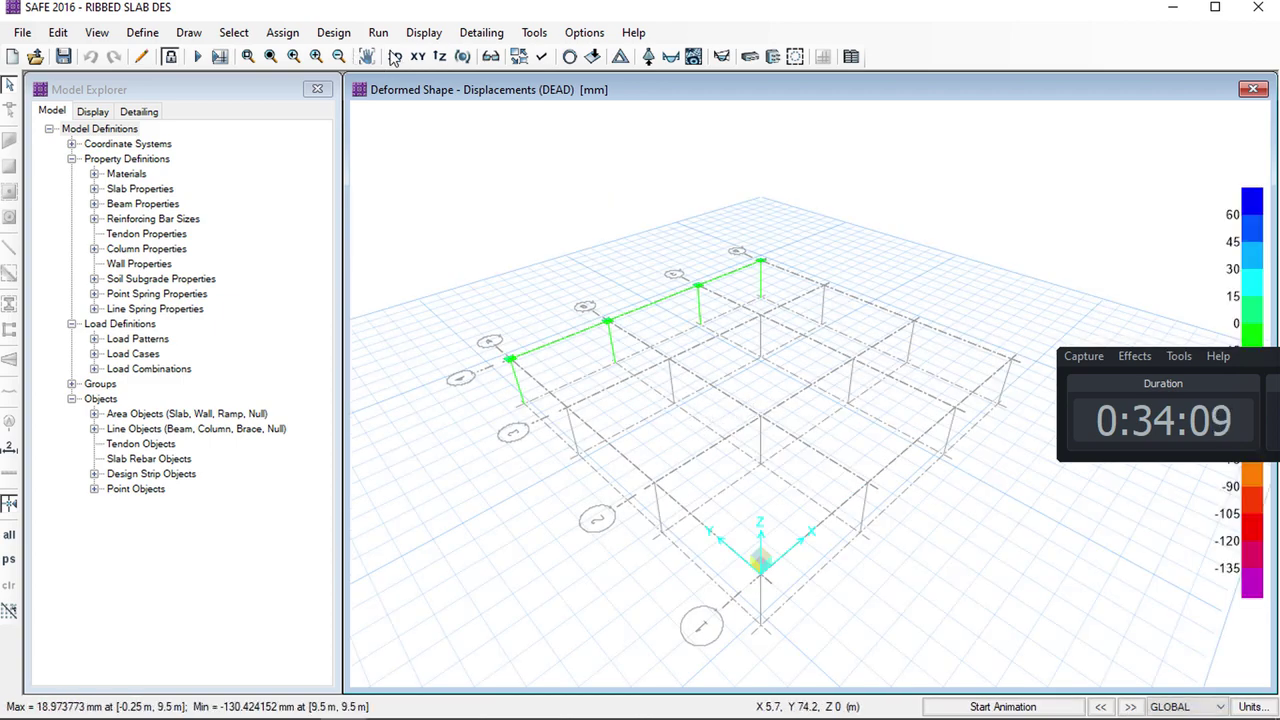
Display the enveloping longitudinal rebar design of the grid line 4 beams with minimum reinforcing imposed
left_click(424, 33)
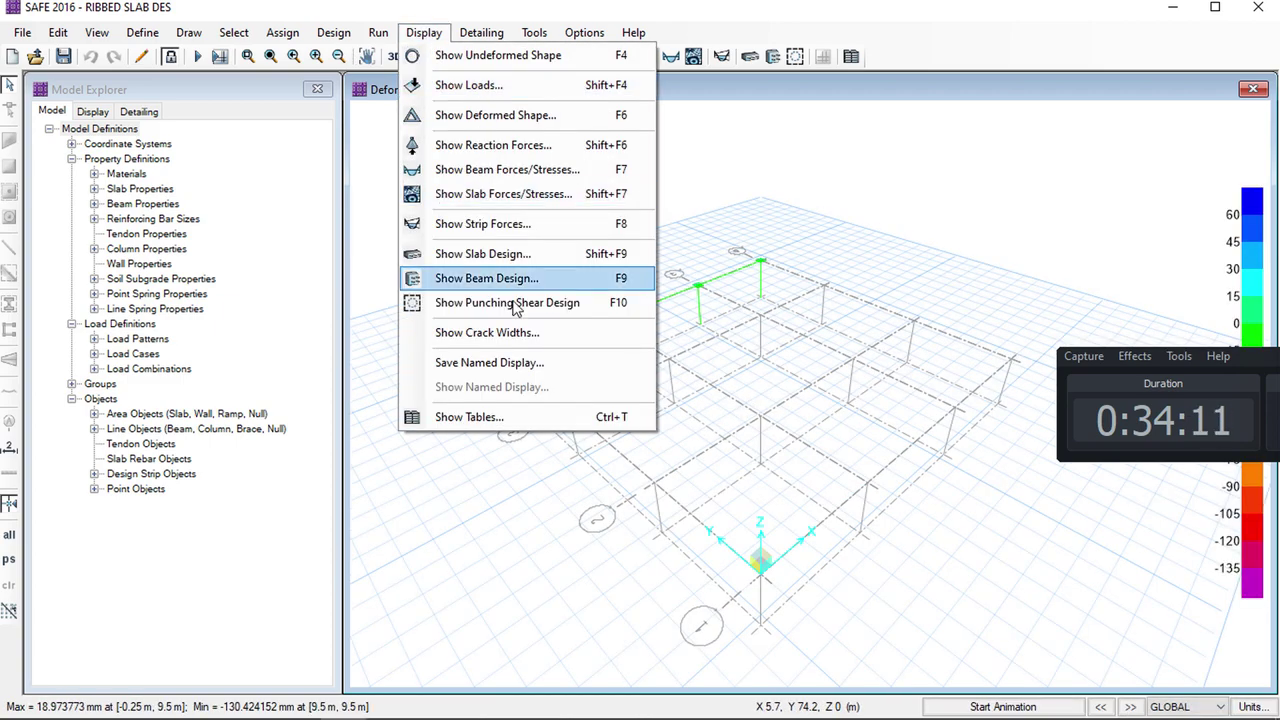
key("Escape")
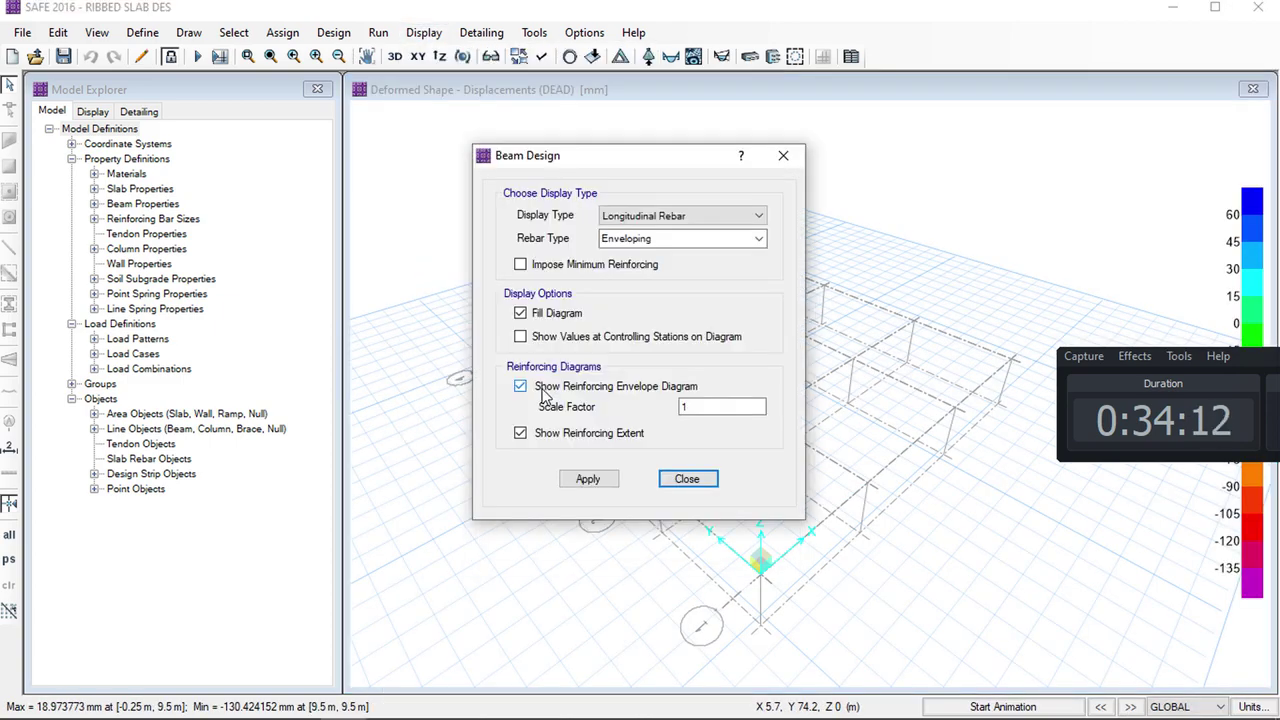
left_click_drag(634, 150, 178, 95)
left_click(100, 202)
left_click(95, 416)
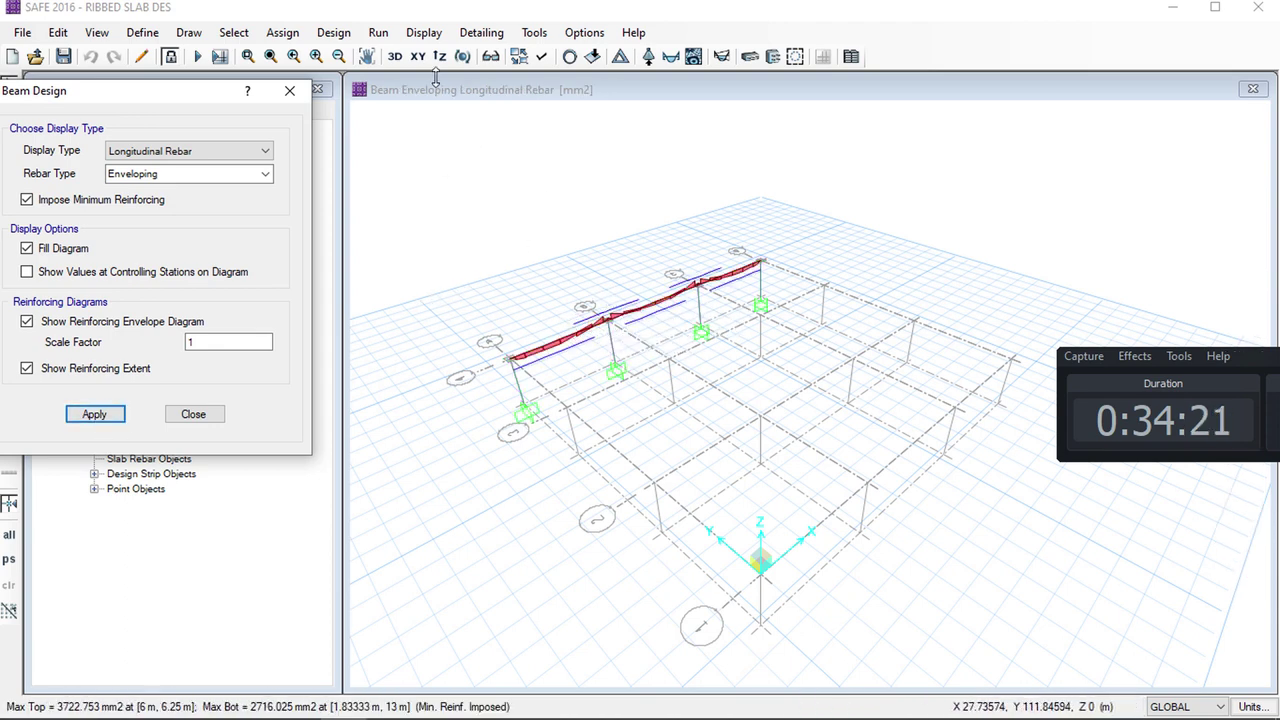
Show the grid line 4 beams in plan view with rebar values displayed at the controlling stations
left_click(526, 243)
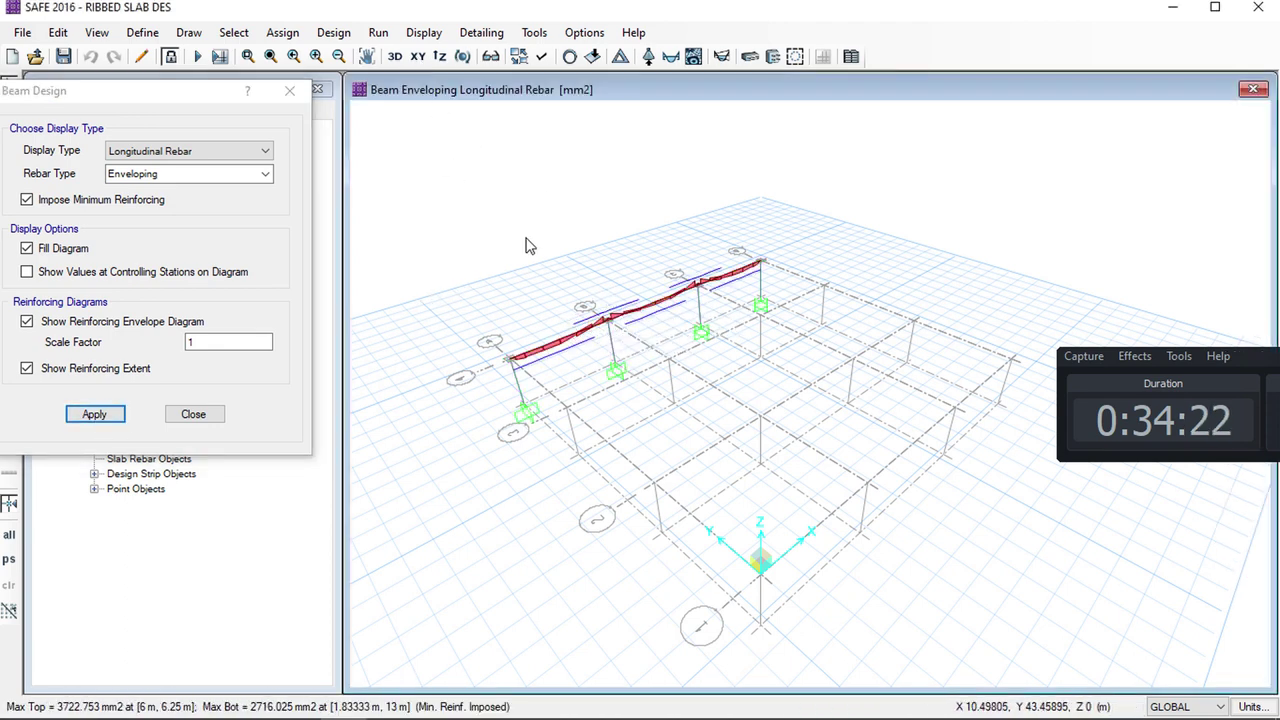
left_click(418, 57)
scroll(797, 210, "up", 2)
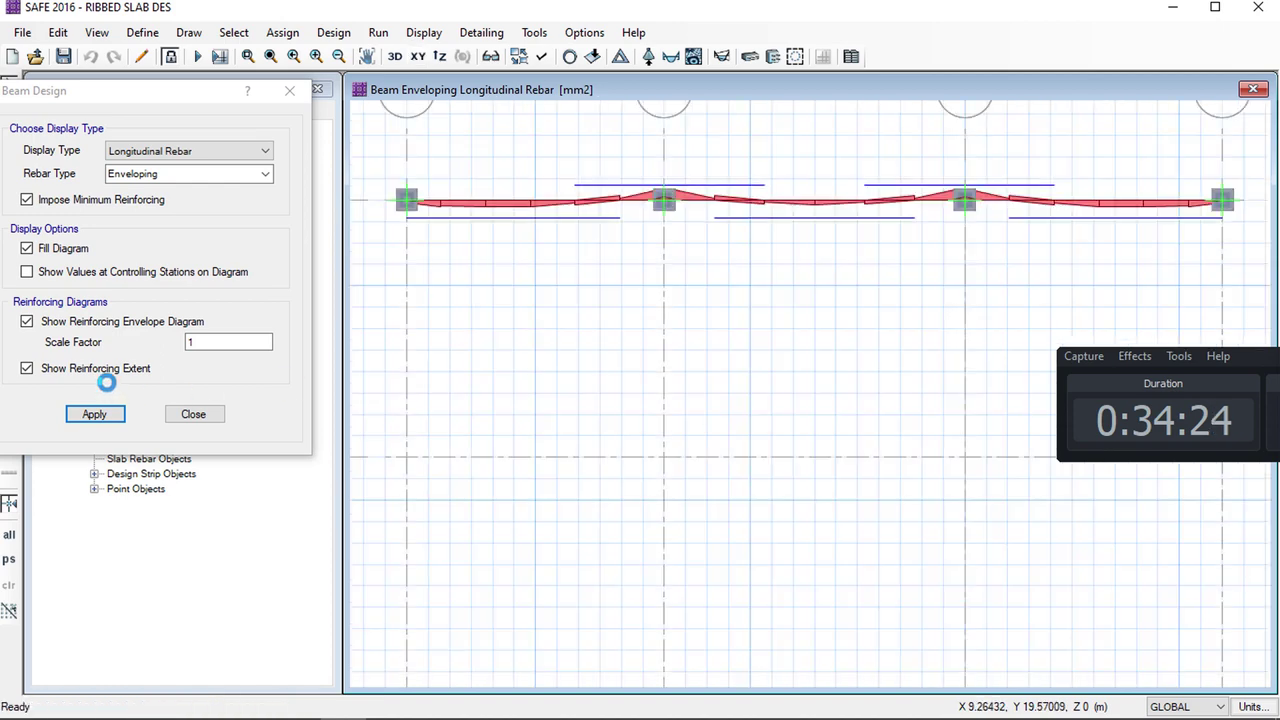
left_click_drag(184, 95, 272, 100)
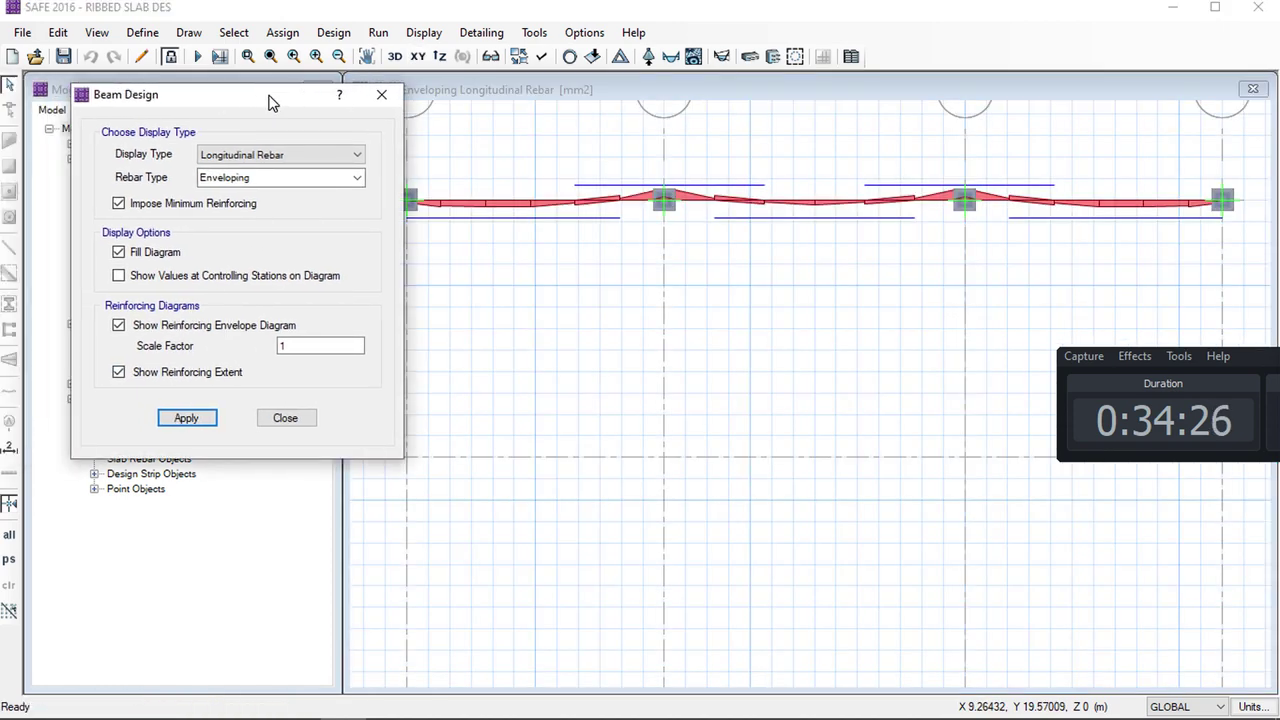
left_click(141, 277)
left_click(182, 424)
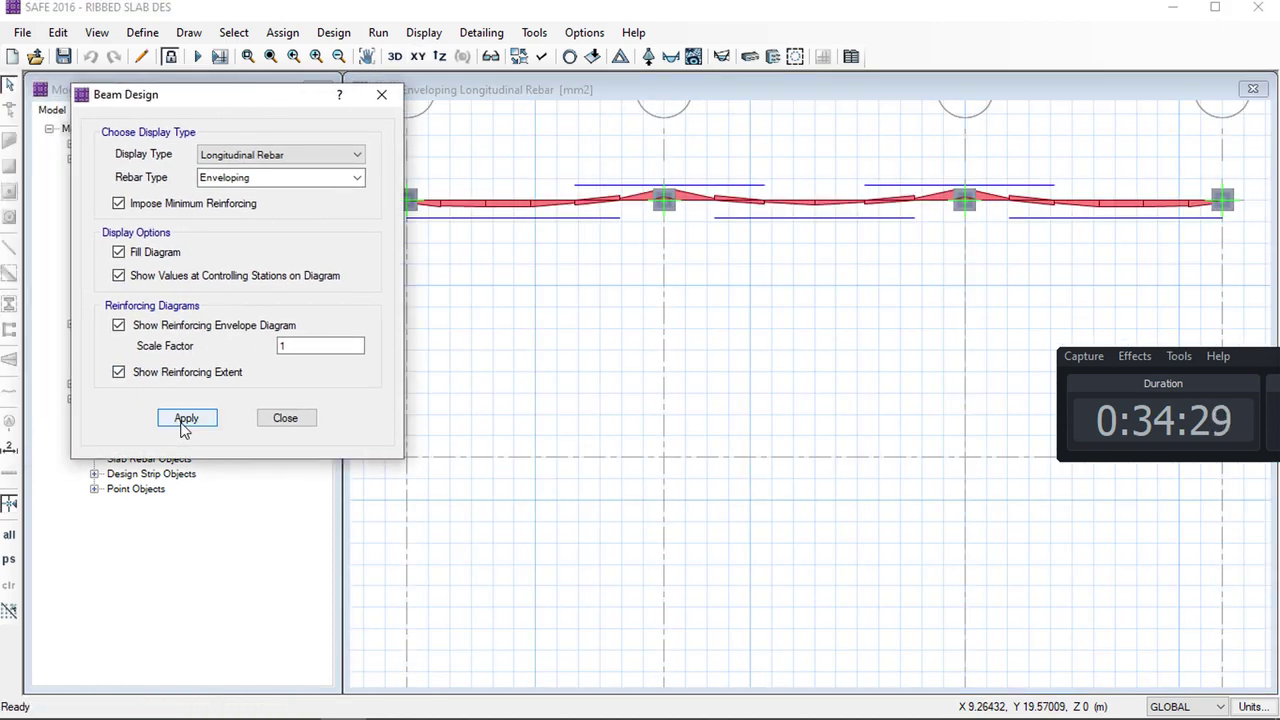
Review the design details of the grid line 4 beam between B and C: moment, shear, torsion, longitudinal and transverse reinforcement
scroll(703, 243, "up", 2)
middle_click_drag(697, 243, 654, 491)
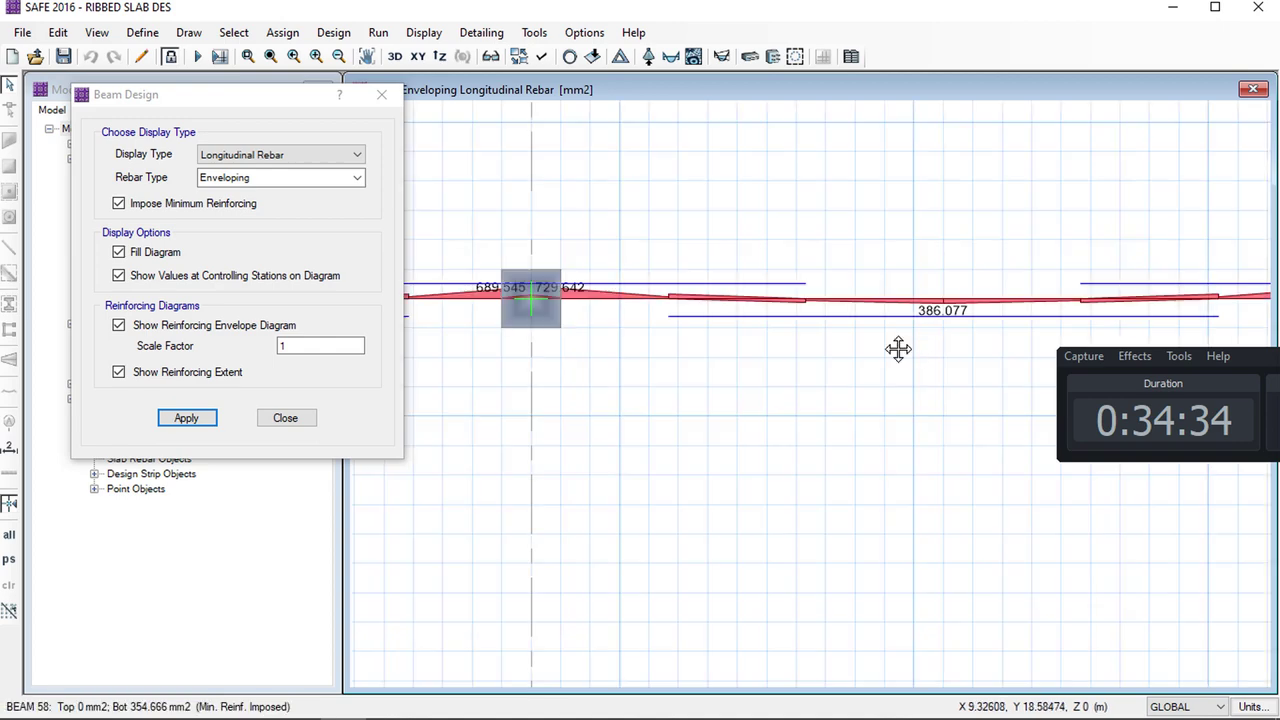
middle_click_drag(897, 349, 737, 323)
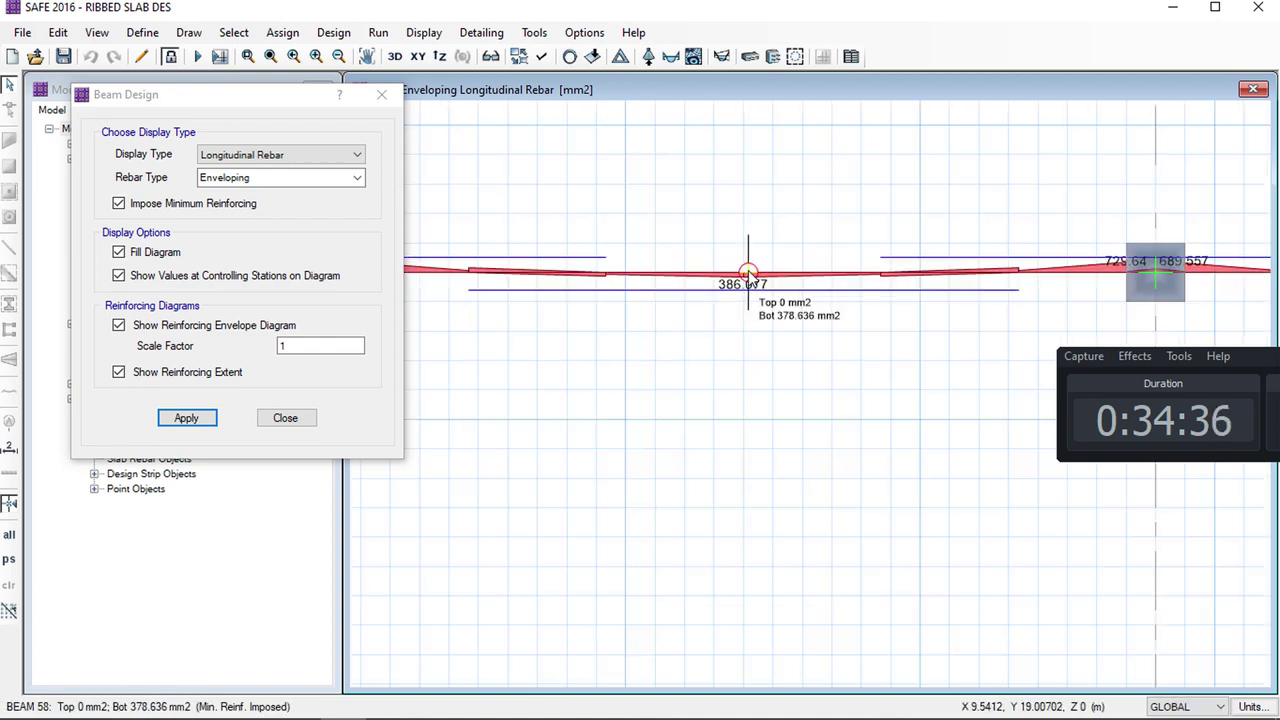
right_click(749, 277)
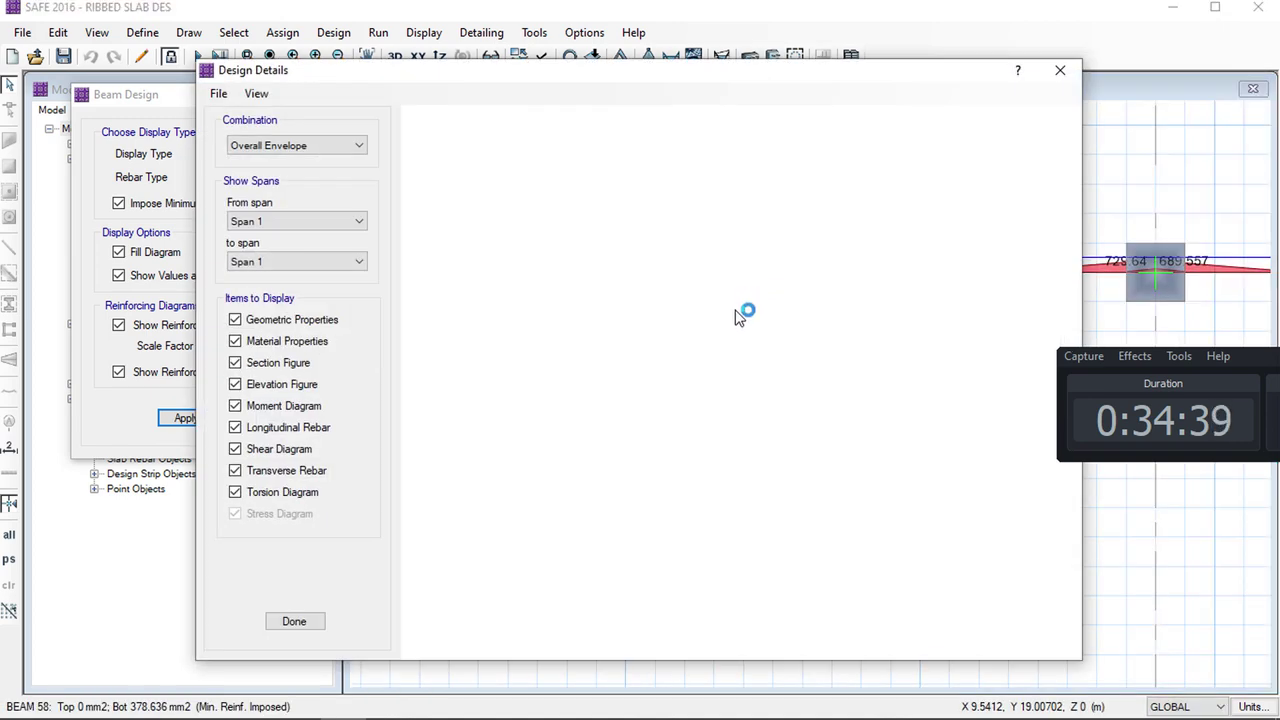
scroll(700, 330, "down", 3)
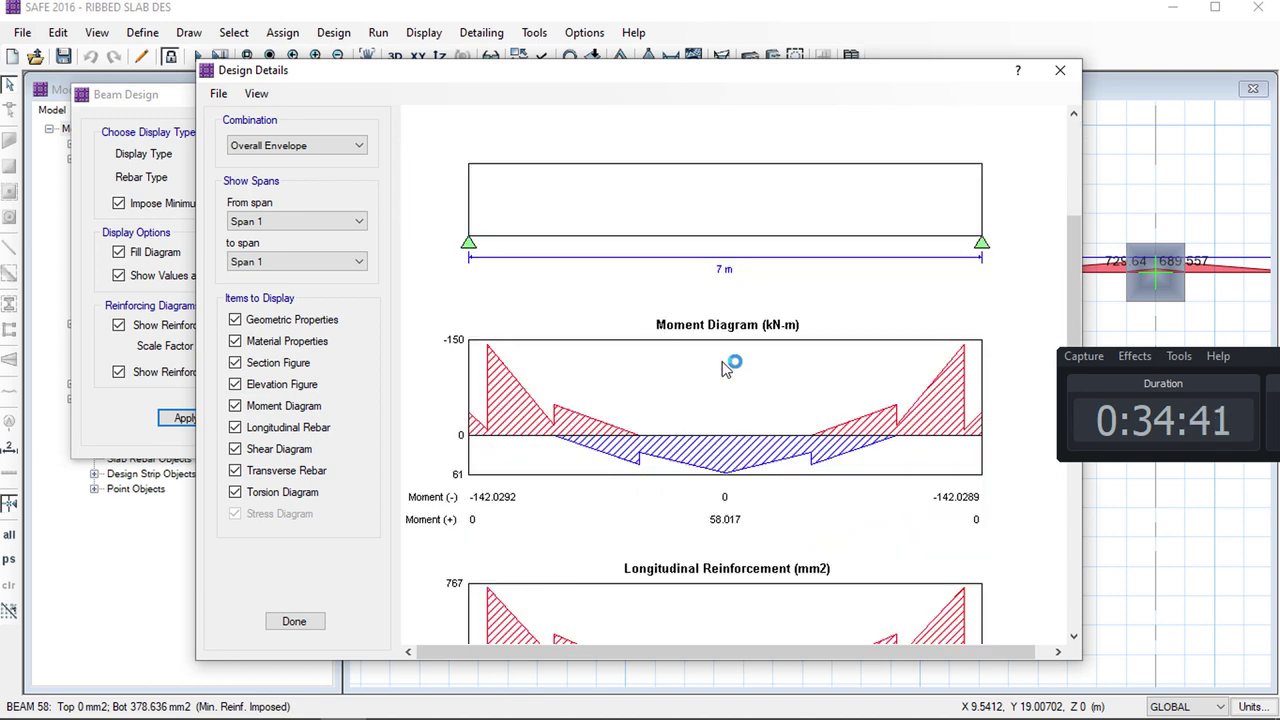
scroll(729, 365, "down", 2)
scroll(571, 368, "down", 1)
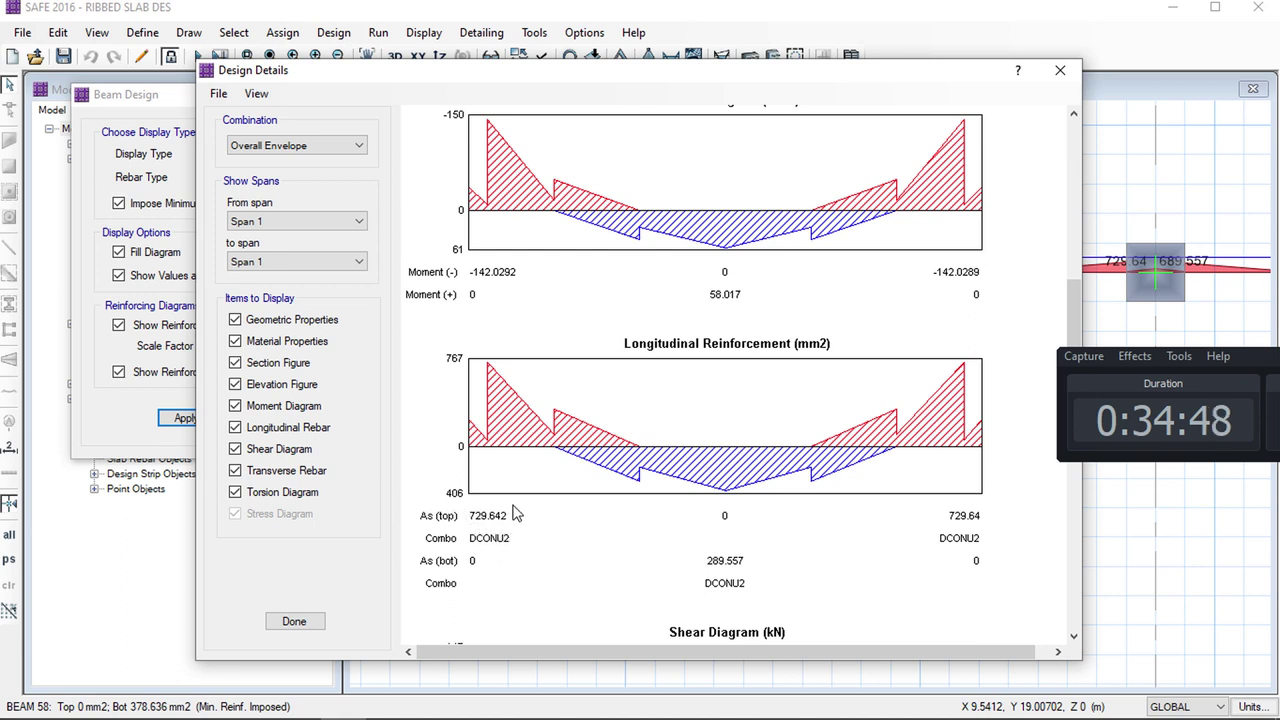
scroll(500, 540, "down", 8)
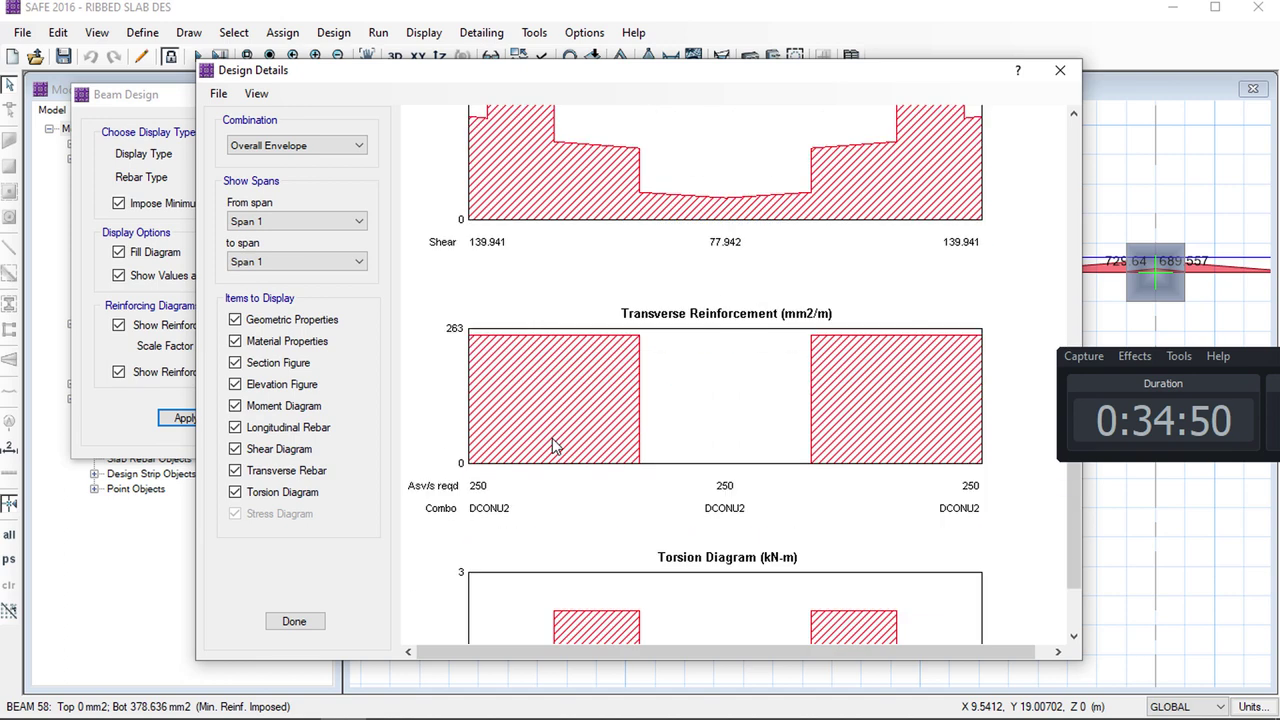
scroll(557, 450, "up", 3)
scroll(566, 458, "up", 3)
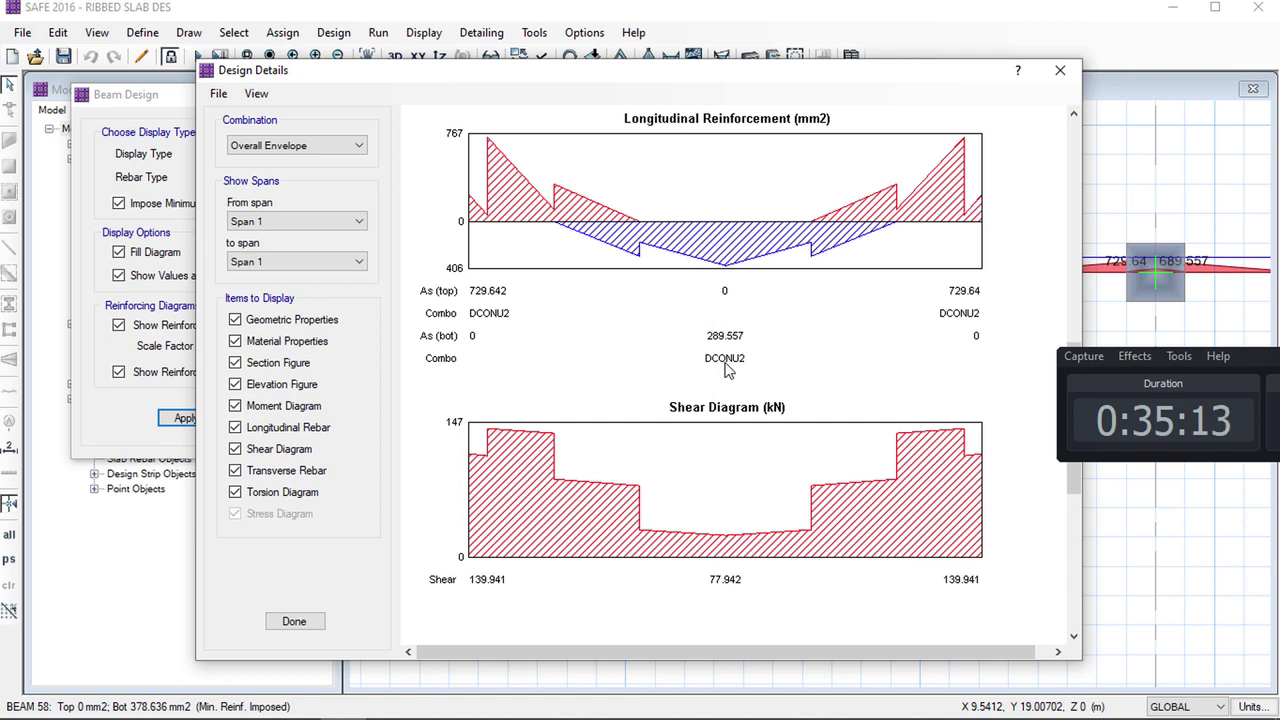
left_click(1060, 70)
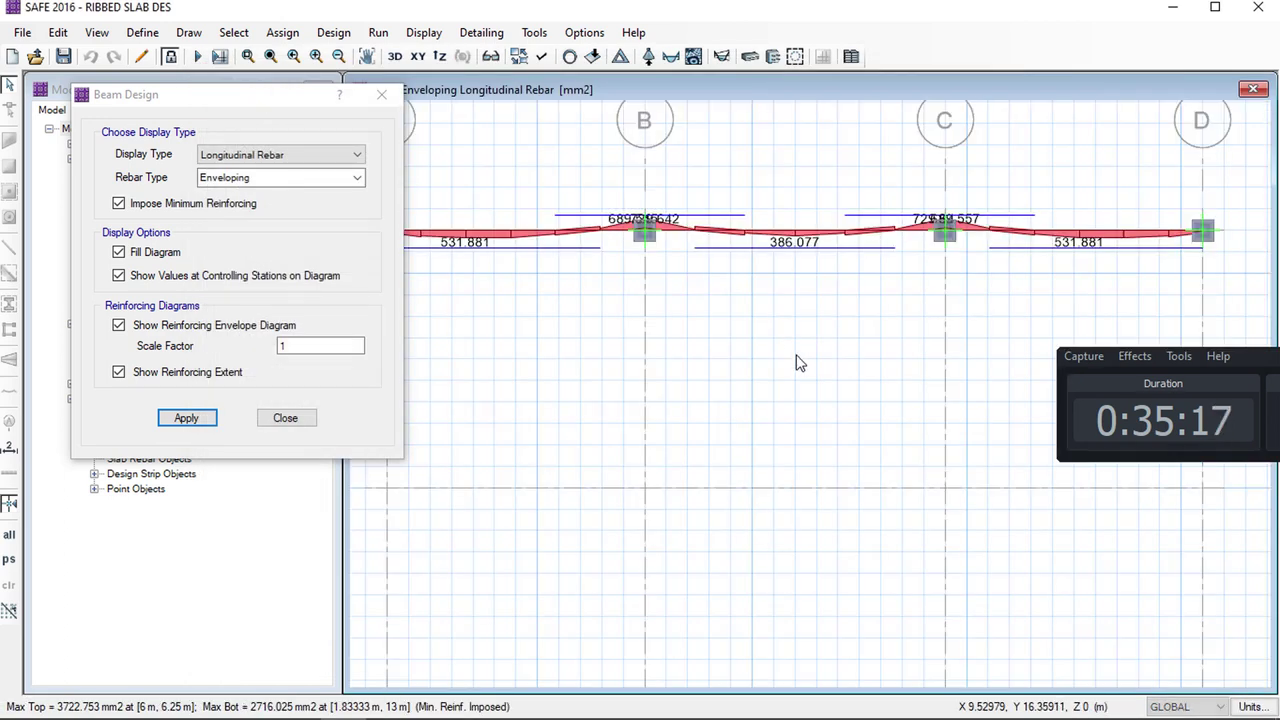
Examine the top and bottom rebar areas along the grid line 4 beams, especially at supports B and C
scroll(797, 375, "down", 2)
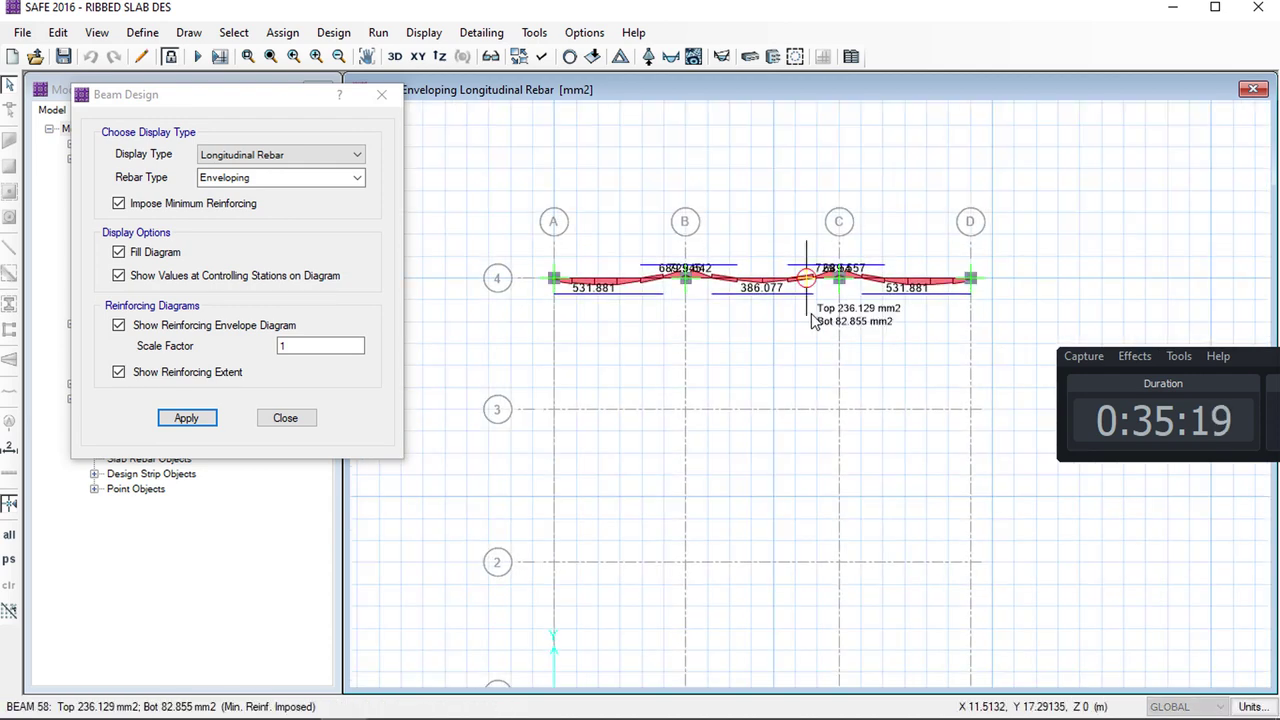
scroll(824, 315, "up", 2)
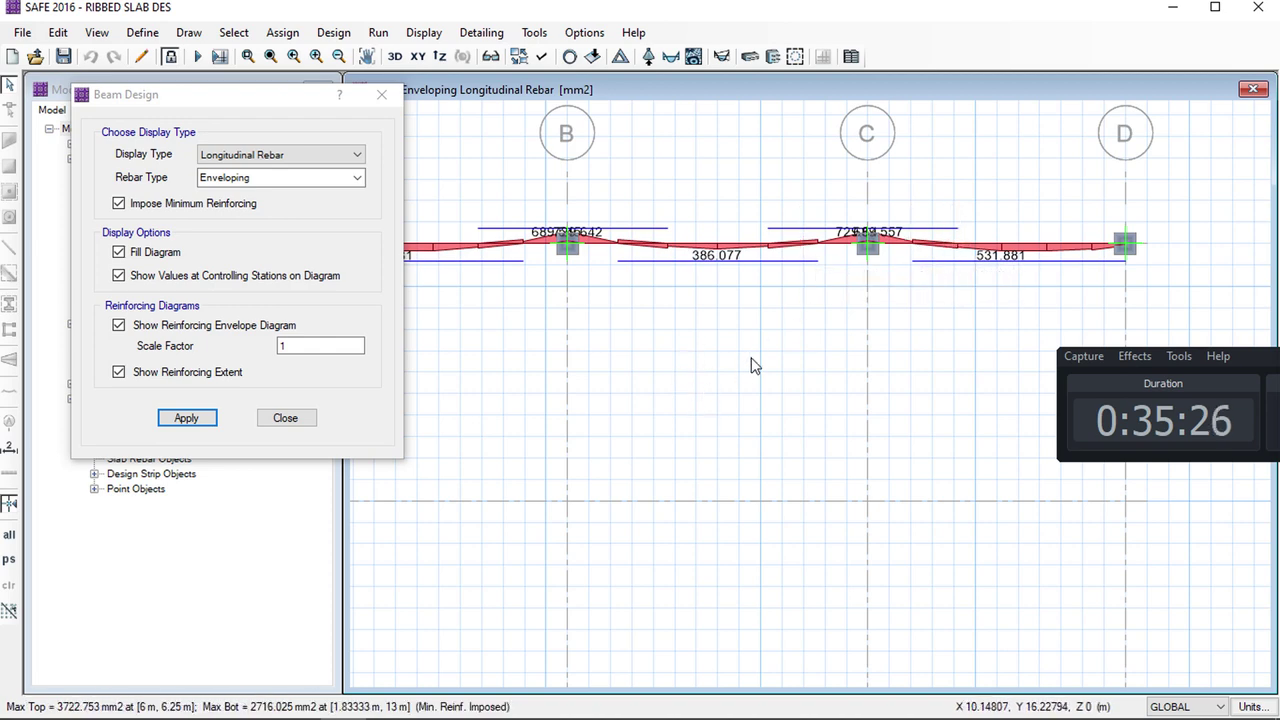
scroll(751, 363, "down", 3)
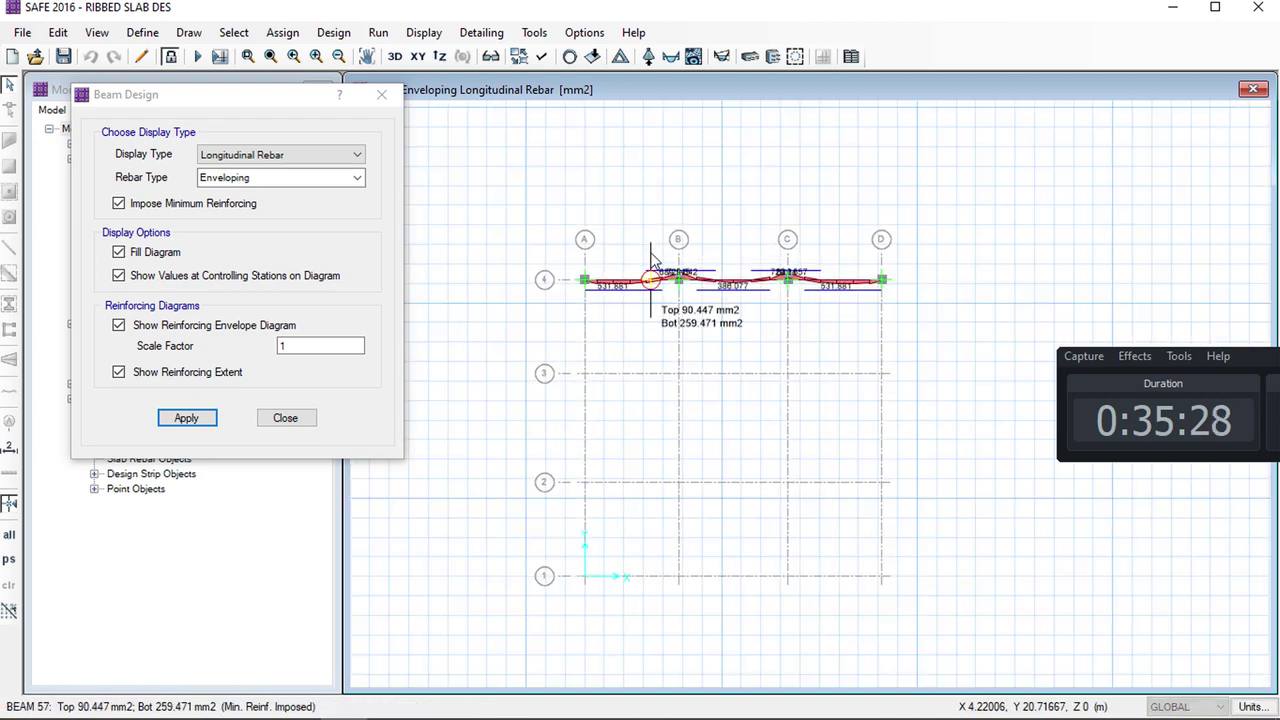
scroll(662, 322, "up", 3)
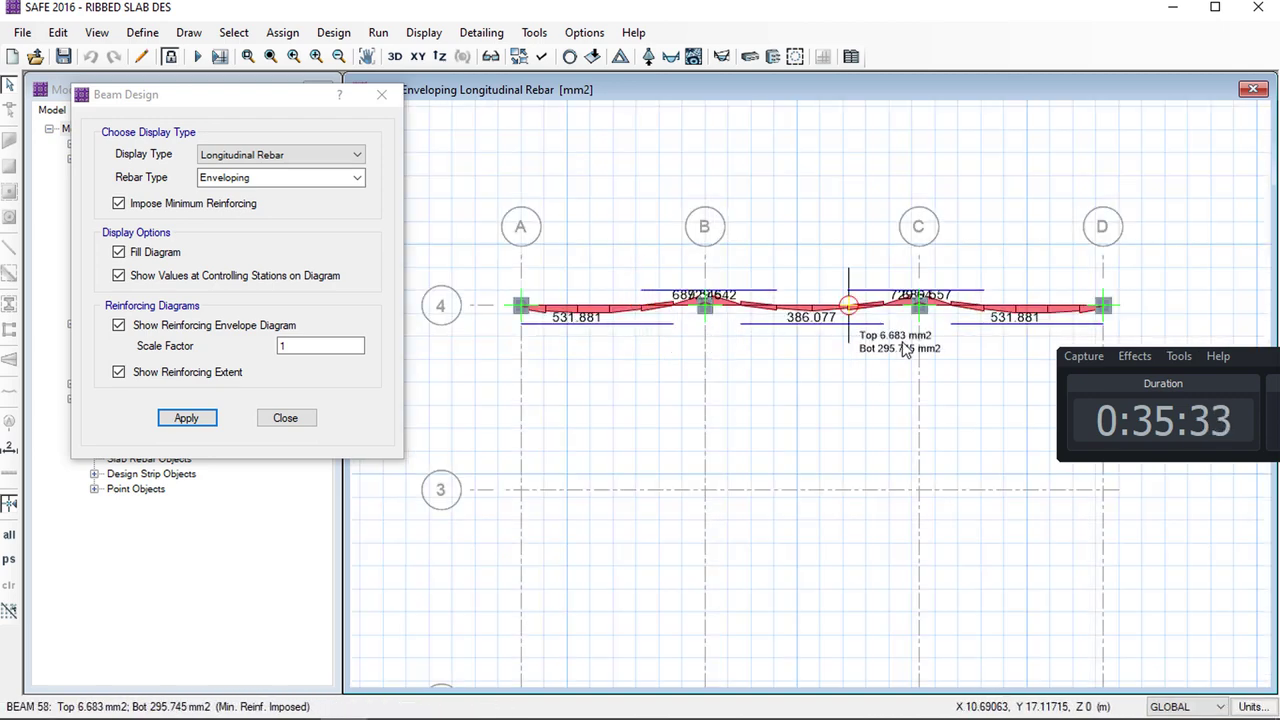
scroll(771, 331, "up", 4)
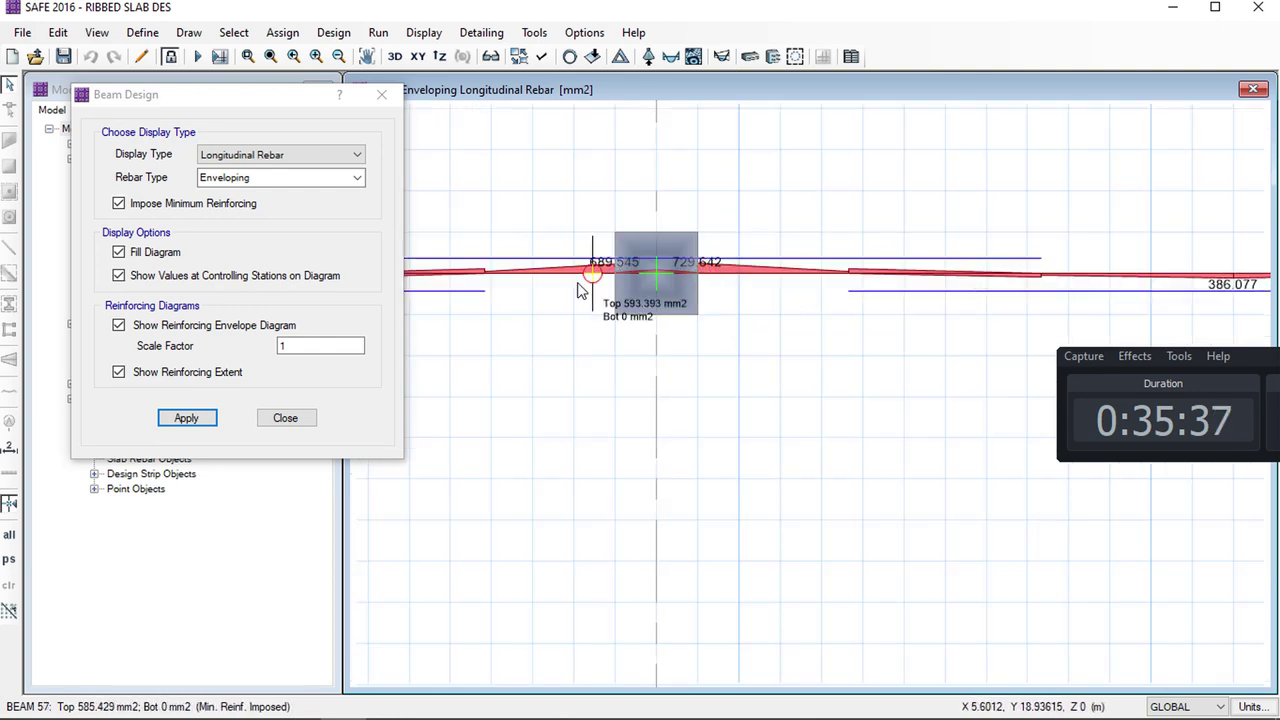
scroll(598, 280, "down", 3)
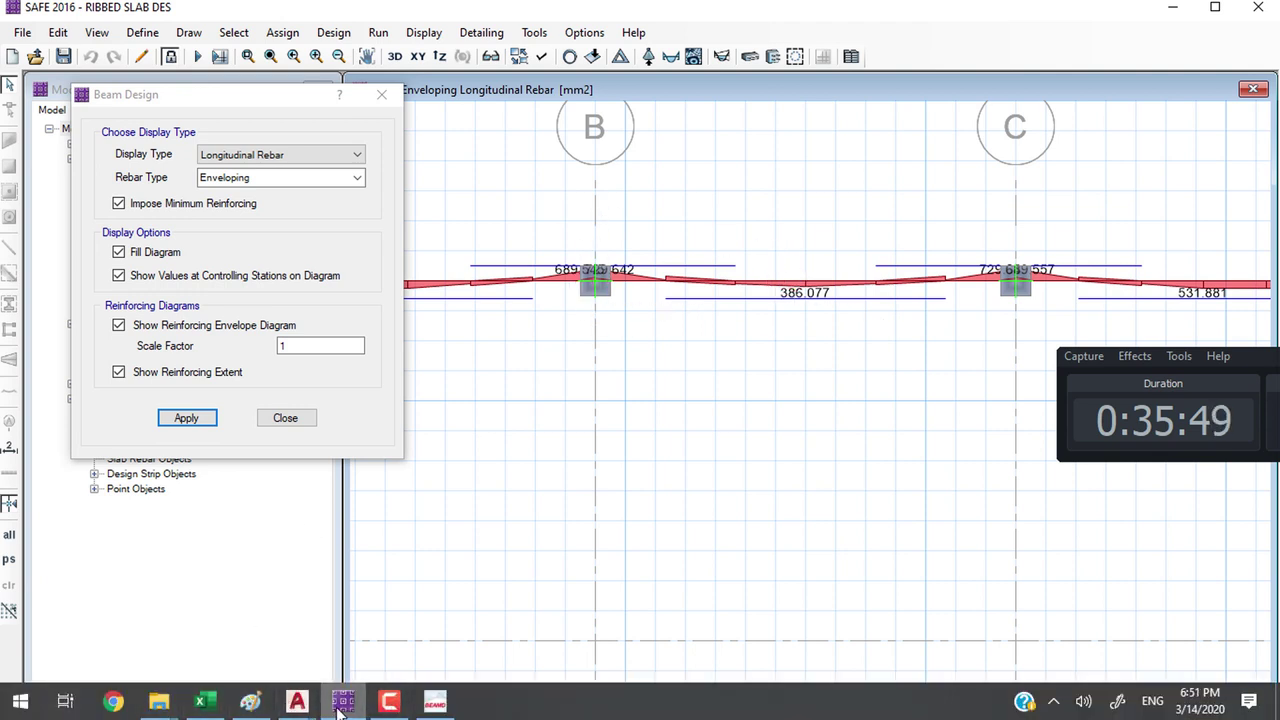
Switch to Paint and delete the old handwritten length calculation from the canvas
left_click(252, 706)
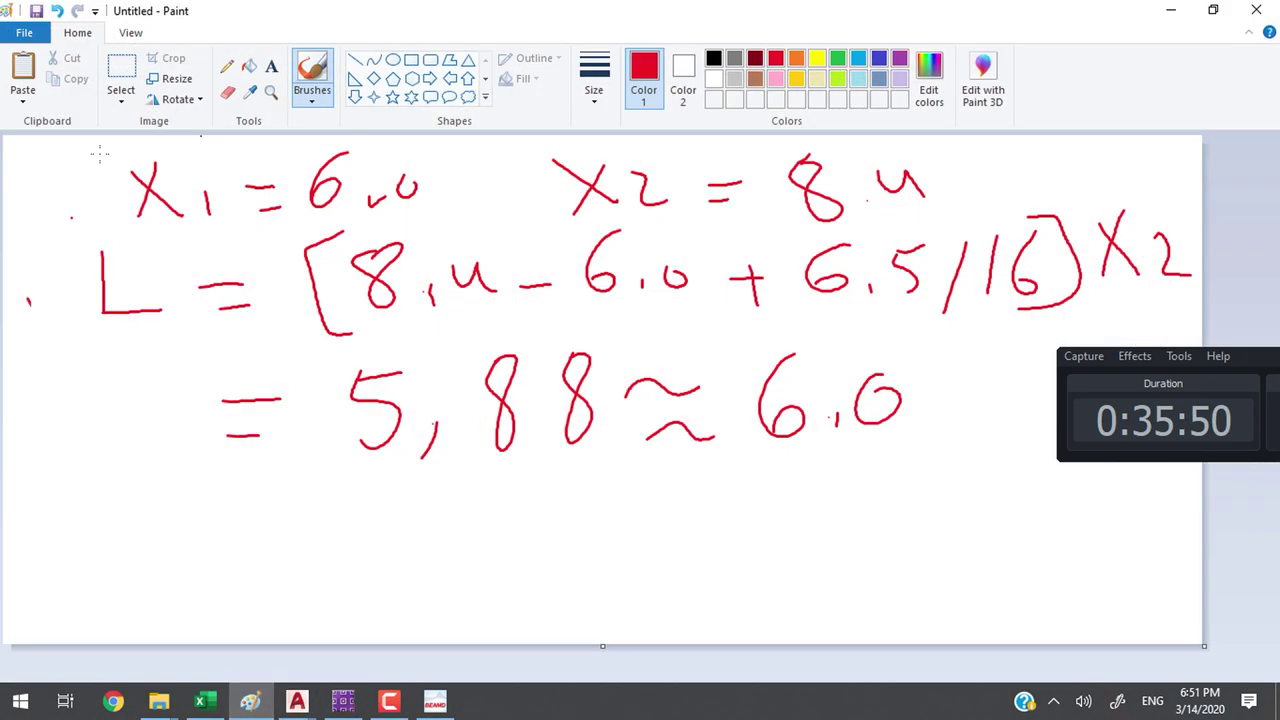
mouse_move(66, 143)
left_mouse_down()
mouse_move(422, 314)
mouse_move(712, 391)
left_mouse_up()
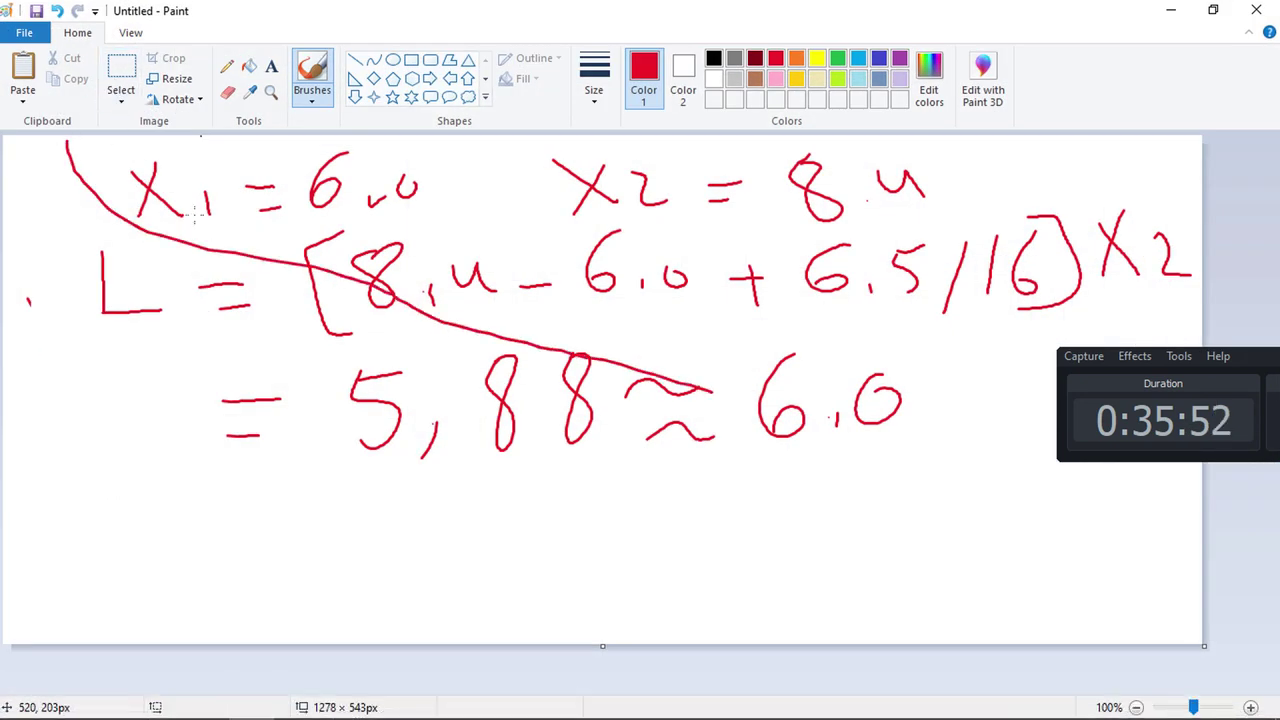
left_click(120, 75)
left_click_drag(46, 137, 1186, 533)
key("Delete")
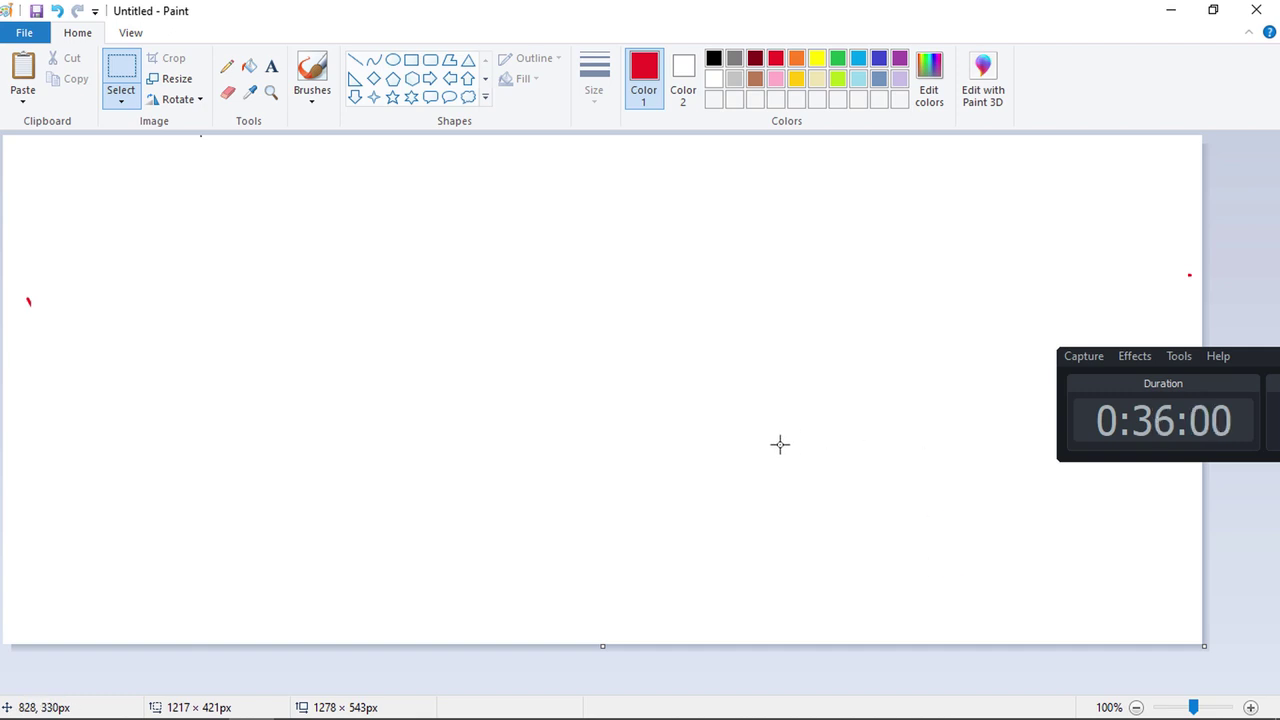
Handwrite the minimum steel area formula "Asmin = 1.4/fy bw.d" with the red brush at the top of the canvas
left_click(312, 68)
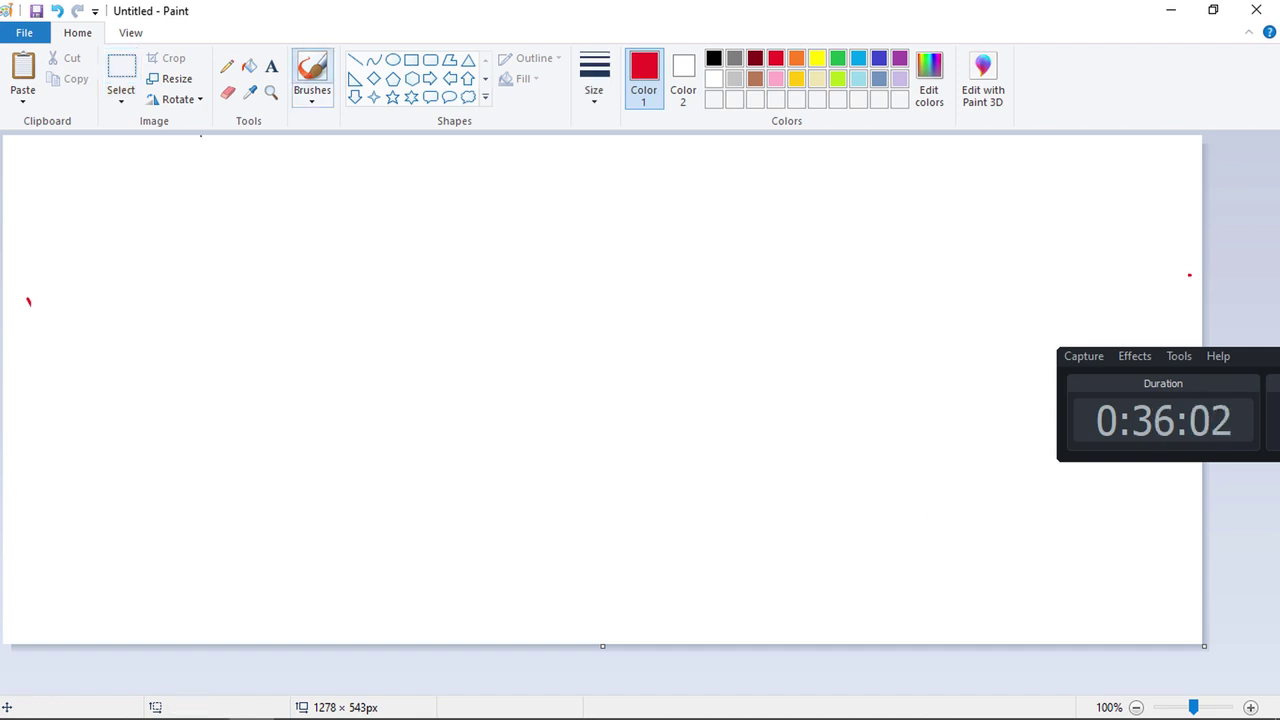
mouse_move(81, 237)
left_mouse_down()
mouse_move(124, 205)
mouse_move(162, 242)
mouse_move(234, 222)
mouse_move(252, 244)
left_mouse_up()
left_click_drag(267, 222, 272, 245)
left_click_drag(288, 224, 295, 238)
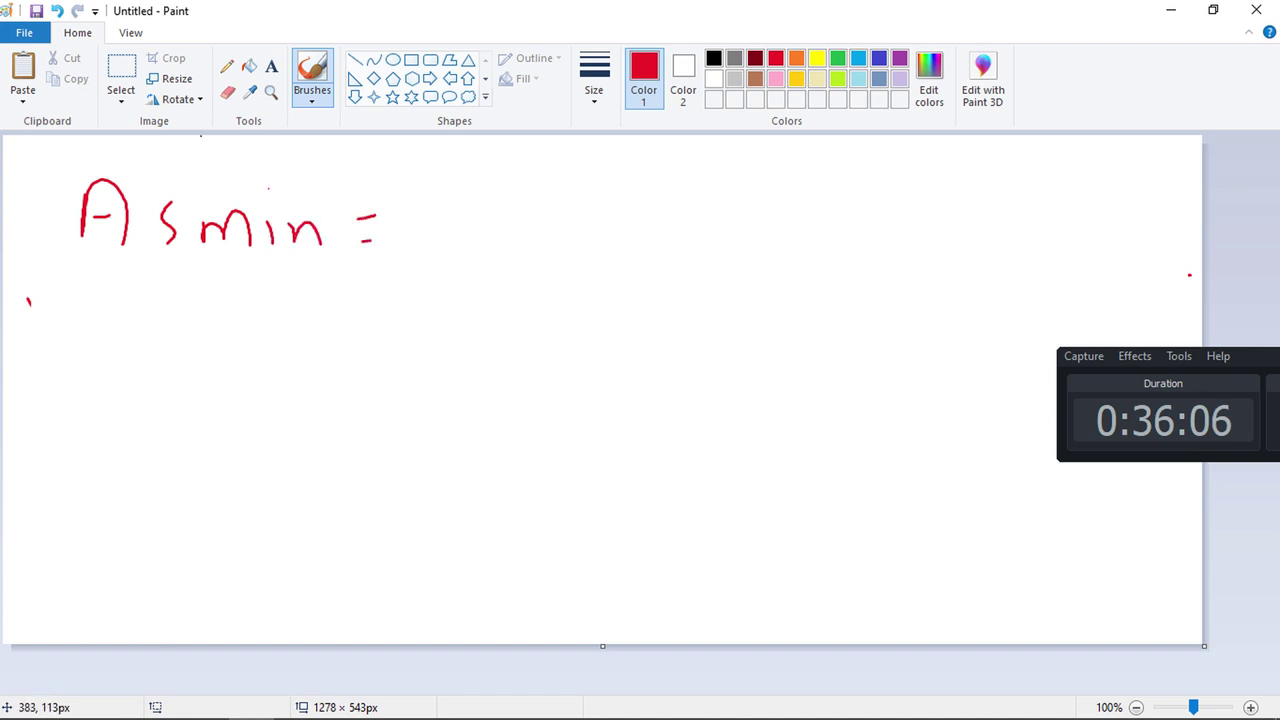
left_click_drag(433, 172, 424, 226)
left_click_drag(501, 178, 500, 228)
left_click_drag(412, 252, 530, 244)
mouse_move(462, 272)
left_mouse_down()
mouse_move(445, 334)
mouse_move(472, 290)
mouse_move(517, 290)
left_mouse_up()
left_click_drag(529, 276, 503, 345)
left_click_drag(533, 300, 552, 296)
mouse_move(576, 195)
left_mouse_down()
mouse_move(607, 223)
mouse_move(678, 224)
left_mouse_up()
left_click_drag(772, 205, 792, 258)
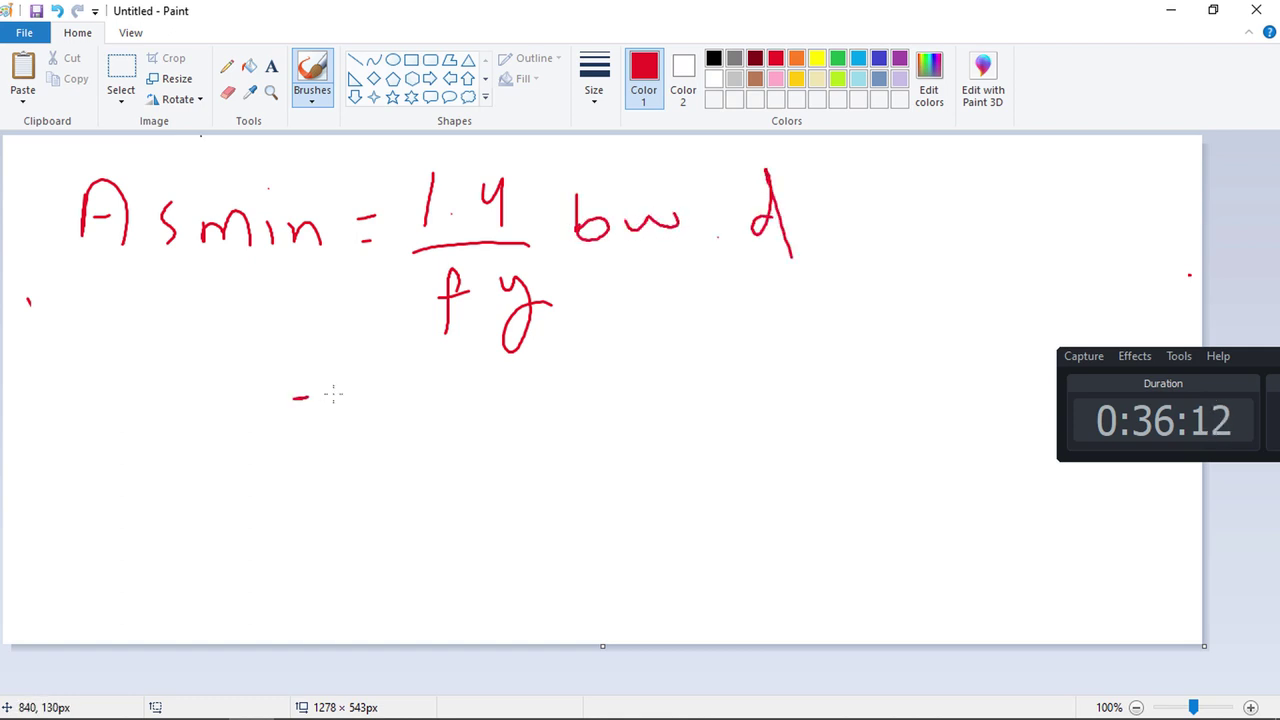
Handwrite the substituted values "= 1.4/420 x 300 x 560" below the minimum steel formula
left_click_drag(333, 394, 338, 394)
left_click_drag(286, 426, 302, 425)
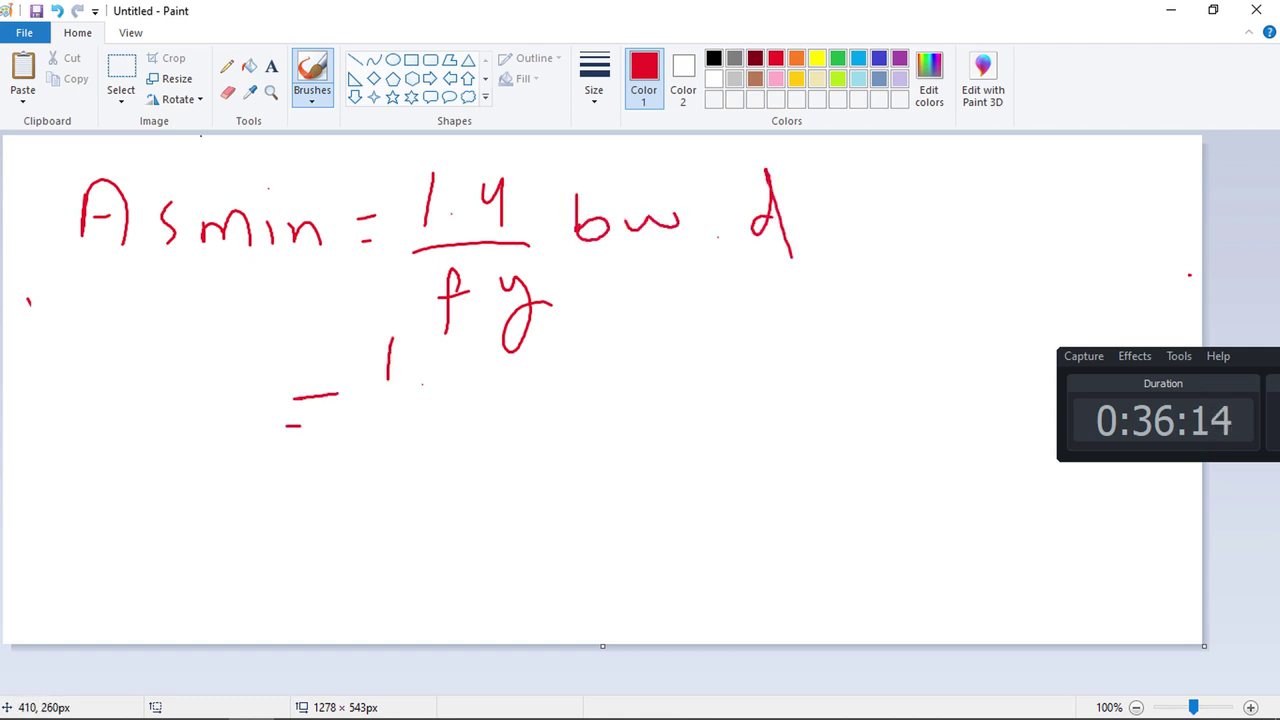
left_click_drag(446, 362, 470, 368)
mouse_move(523, 401)
left_mouse_down()
mouse_move(426, 402)
mouse_move(462, 458)
mouse_move(520, 456)
left_mouse_up()
left_click_drag(548, 418, 545, 458)
left_click_drag(604, 360, 577, 432)
left_click_drag(572, 372, 623, 407)
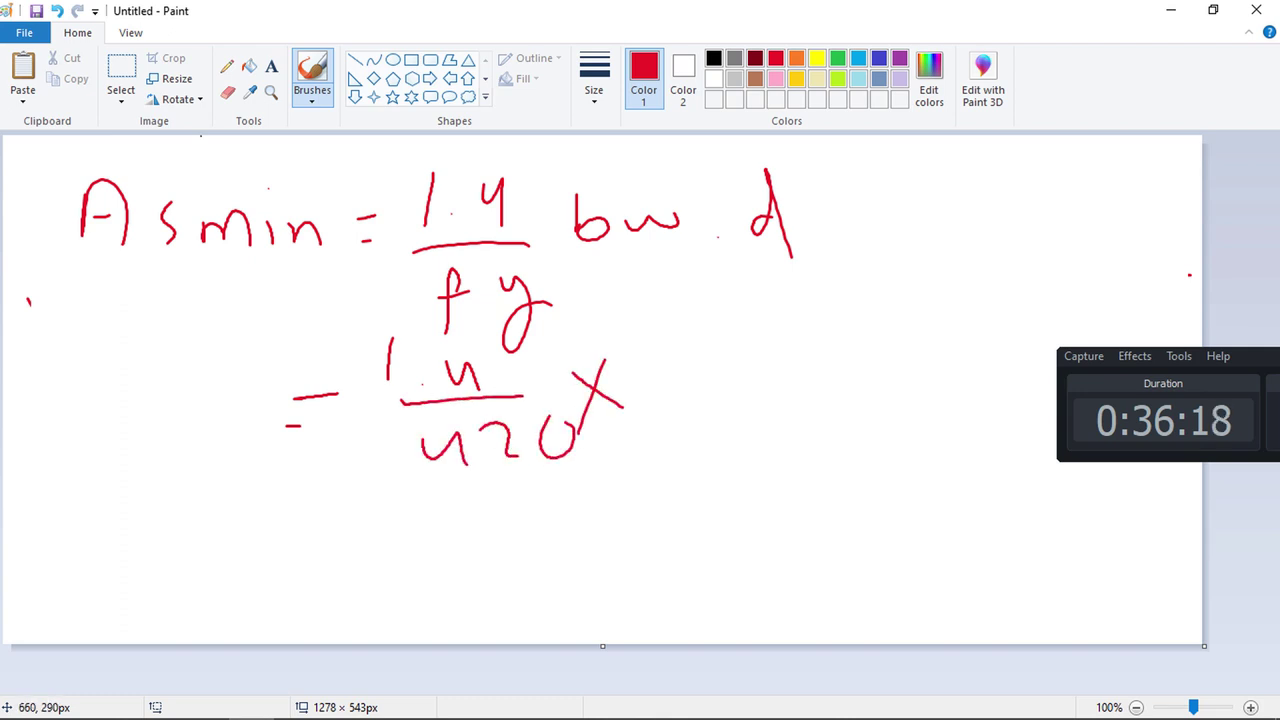
left_click_drag(682, 346, 706, 390)
mouse_move(741, 330)
left_mouse_down()
mouse_move(757, 329)
mouse_move(753, 394)
left_mouse_up()
left_click_drag(804, 338, 846, 346)
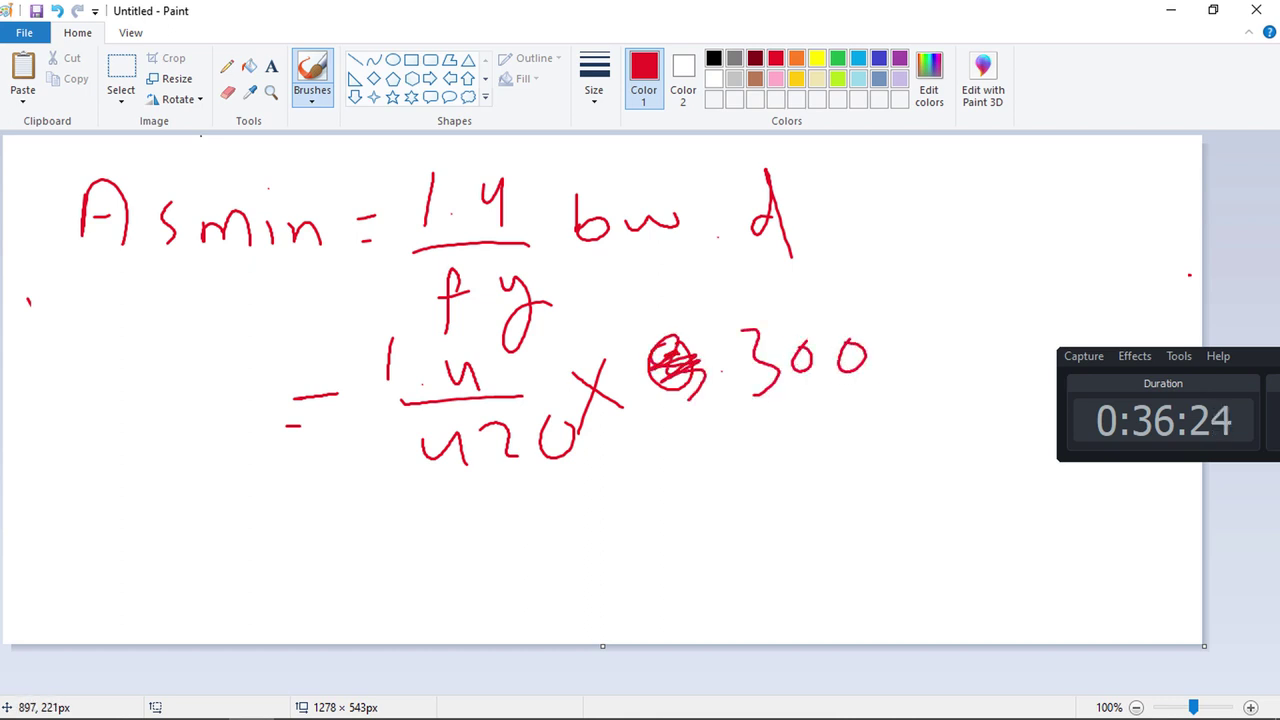
mouse_move(936, 311)
left_mouse_down()
mouse_move(906, 376)
mouse_move(953, 376)
left_mouse_up()
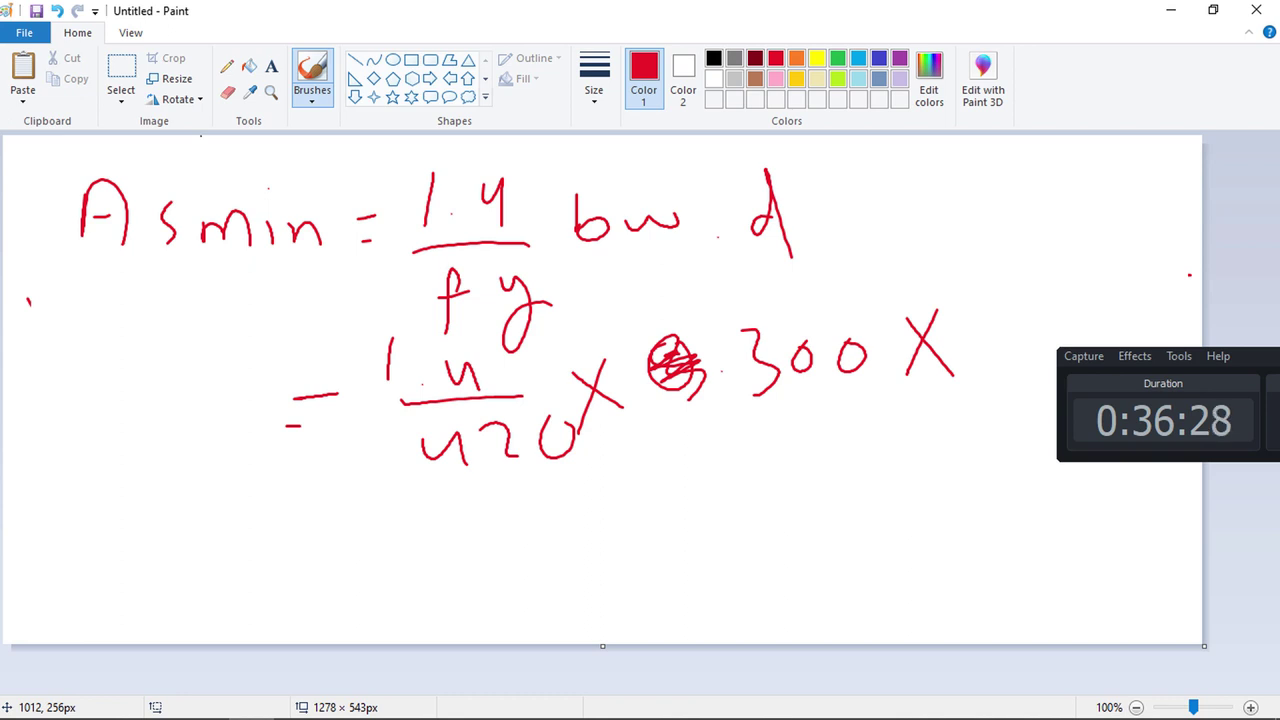
mouse_move(978, 342)
left_mouse_down()
mouse_move(995, 384)
mouse_move(1012, 338)
left_mouse_up()
left_click_drag(1080, 272, 1030, 362)
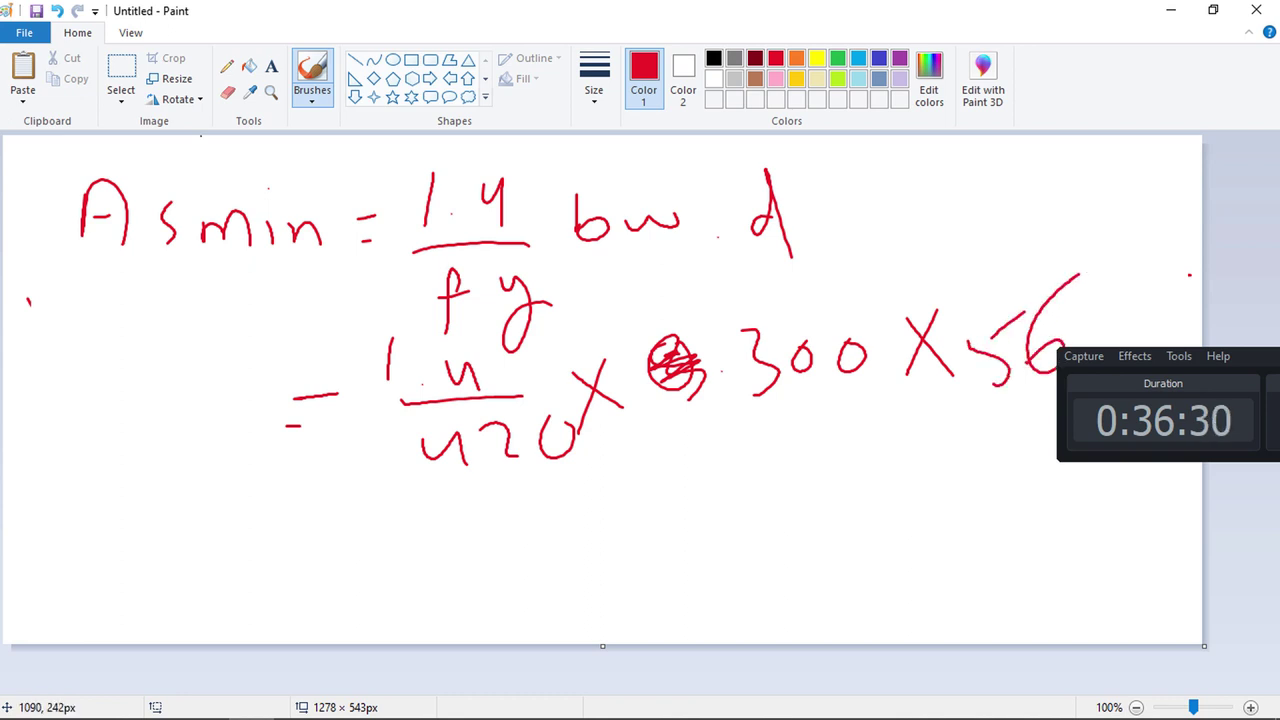
left_click_drag(1120, 306, 1118, 308)
Handwrite the result "= 560 mm2" with its conversion "5.6 cm" underneath, and switch to the selection tool
left_click_drag(658, 519, 718, 516)
left_click_drag(651, 560, 681, 552)
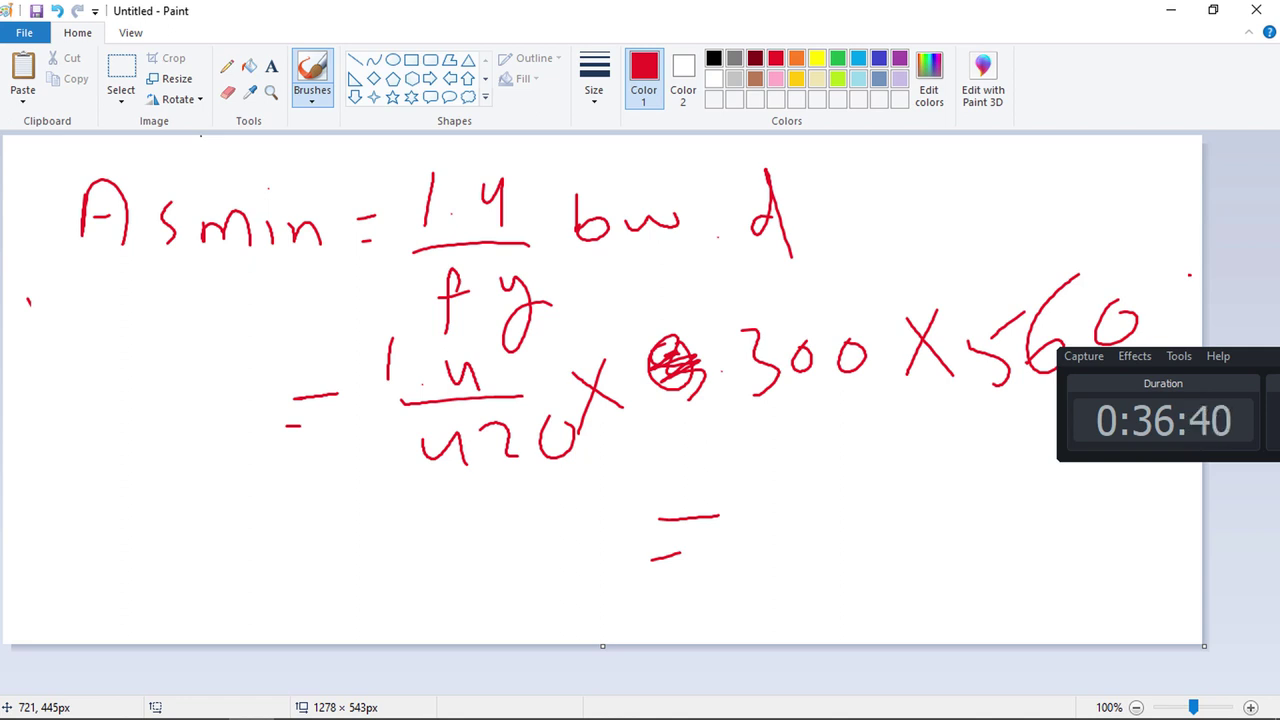
left_click_drag(770, 485, 795, 550)
mouse_move(903, 440)
left_mouse_down()
mouse_move(878, 525)
mouse_move(905, 515)
left_mouse_up()
mouse_move(982, 497)
left_mouse_down()
mouse_move(984, 532)
mouse_move(990, 498)
left_mouse_up()
mouse_move(1028, 538)
left_mouse_down()
mouse_move(1035, 525)
mouse_move(1130, 508)
mouse_move(1155, 520)
left_mouse_up()
left_click_drag(836, 576, 848, 628)
left_click_drag(836, 572, 867, 572)
left_click_drag(966, 564, 960, 597)
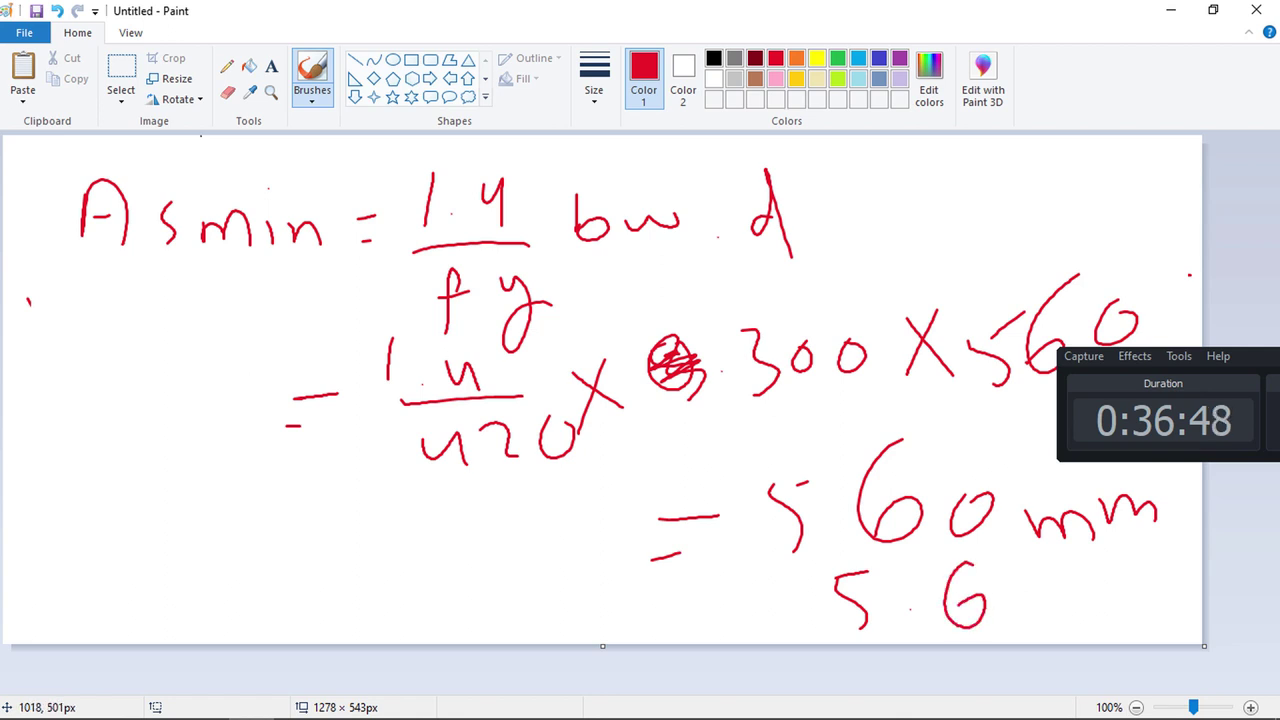
left_click(915, 617)
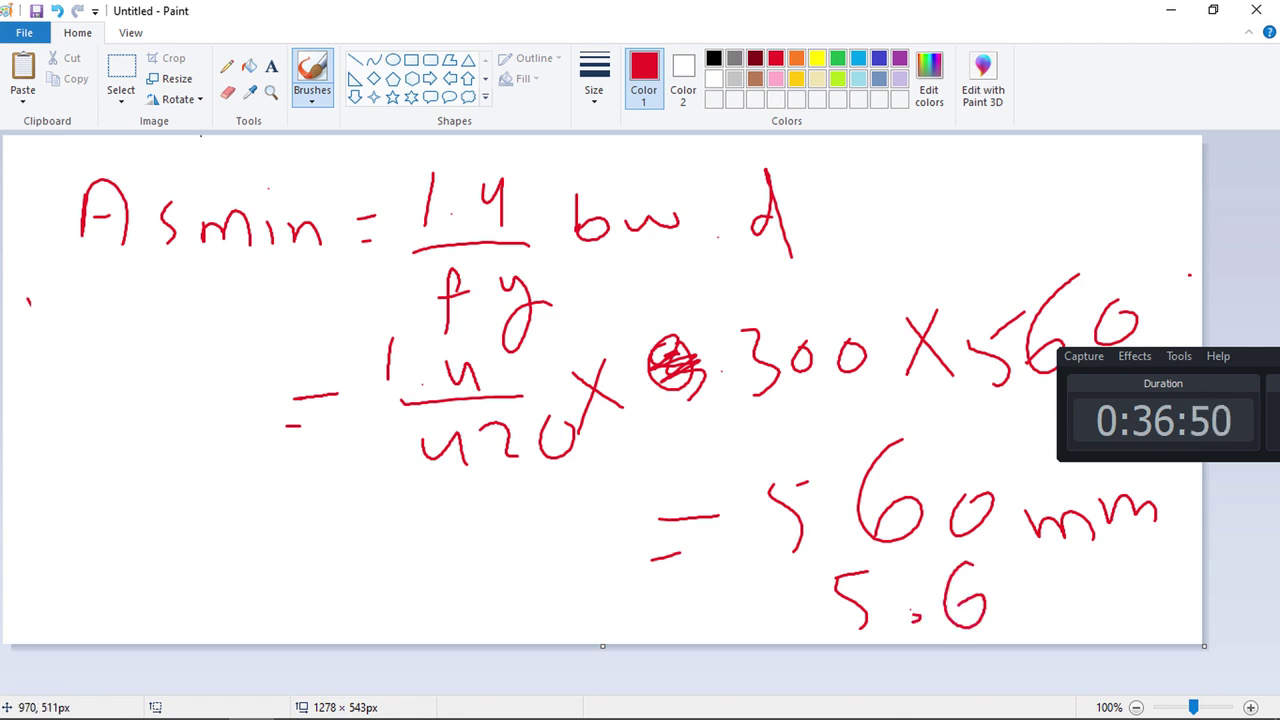
left_click_drag(1165, 484, 1185, 495)
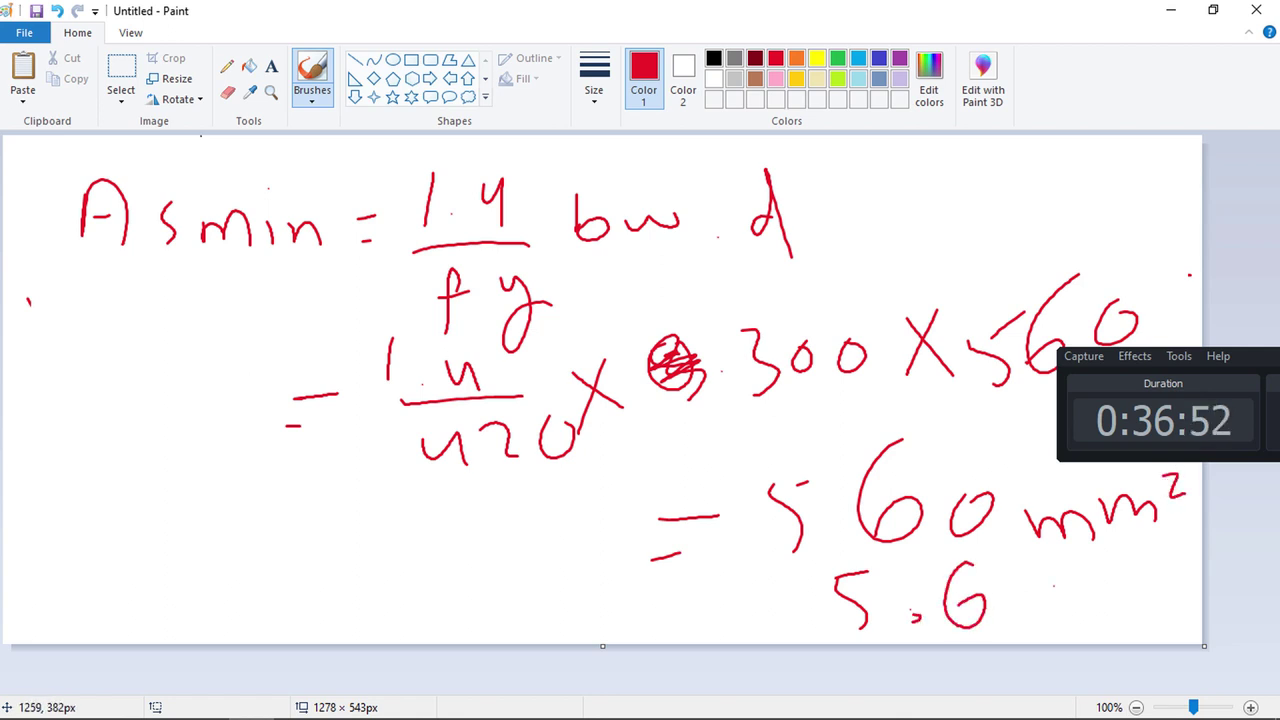
left_click_drag(1060, 590, 1052, 622)
left_click_drag(1080, 620, 1158, 611)
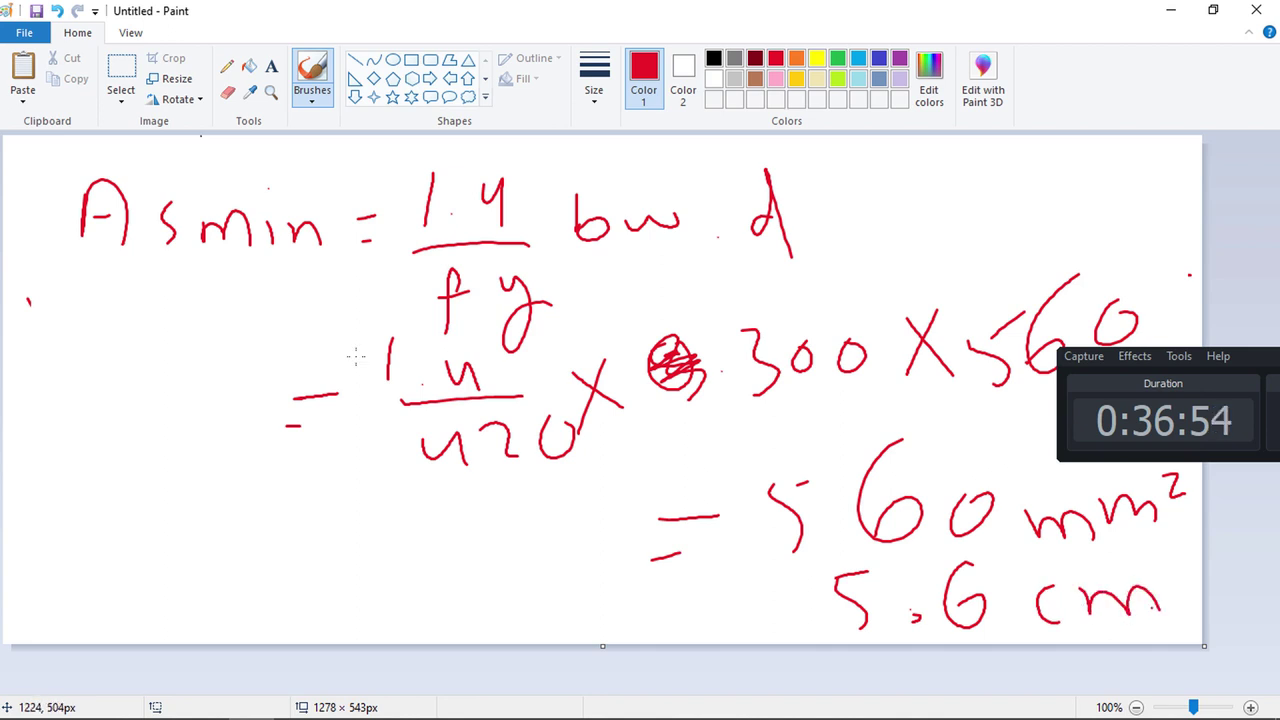
left_click(121, 75)
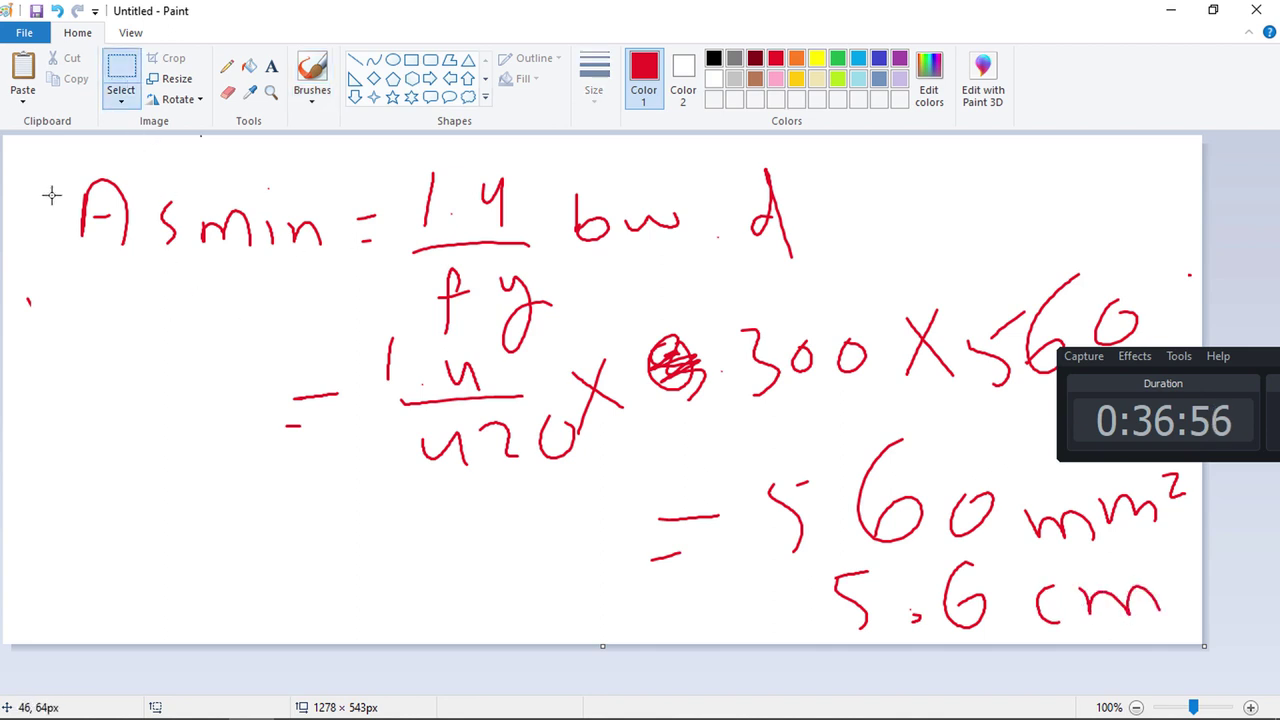
Delete the handwritten minimum steel calculation from the canvas and switch back to the brush
left_click_drag(33, 151, 1174, 626)
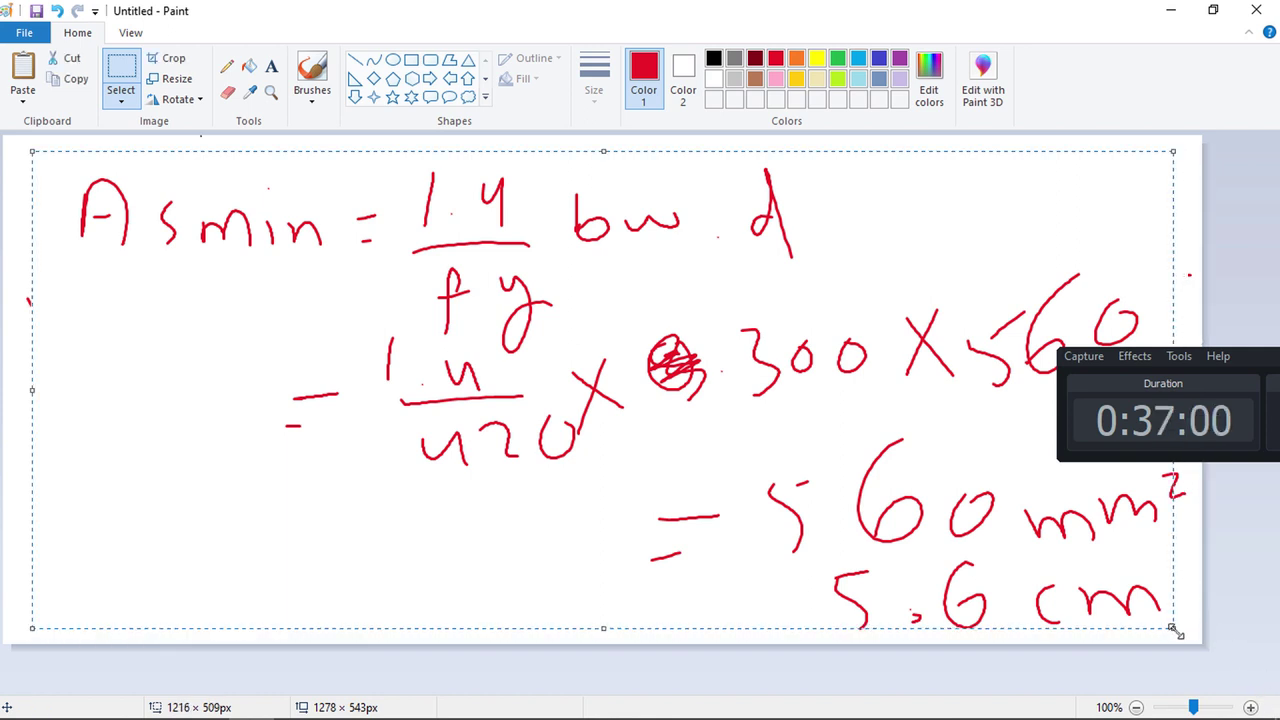
key("Delete")
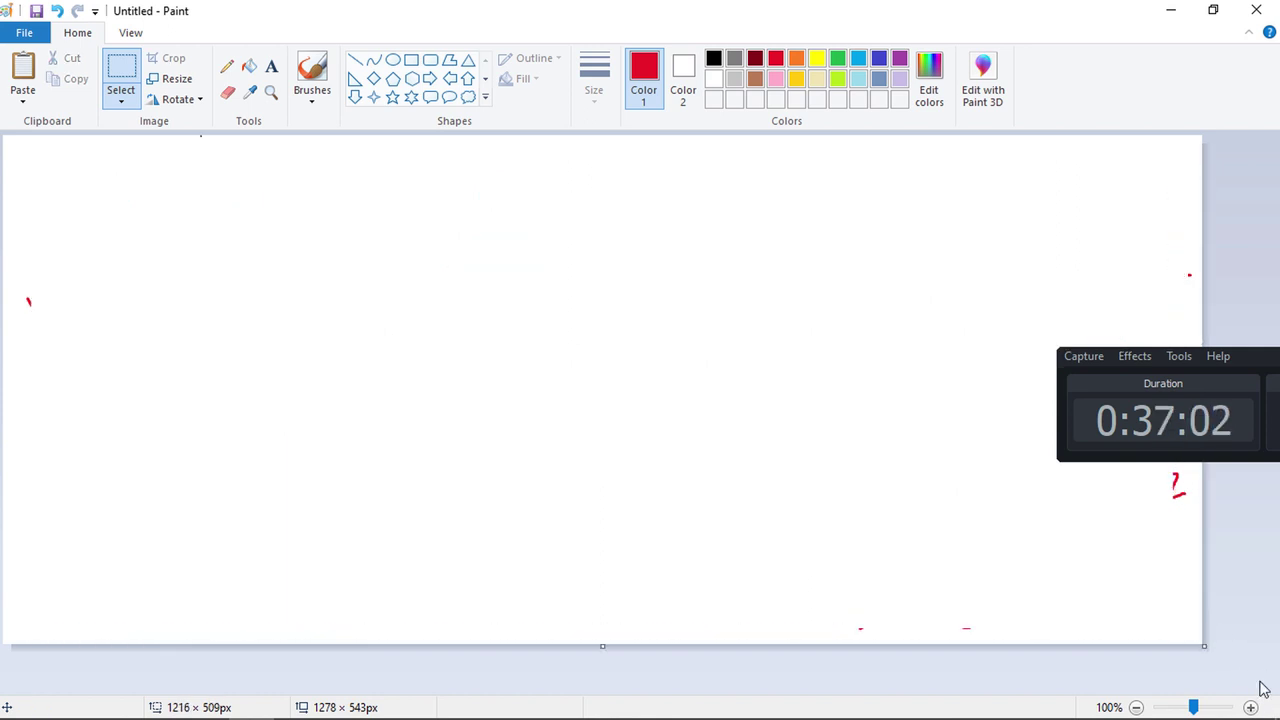
key("alt+h")
key("b")
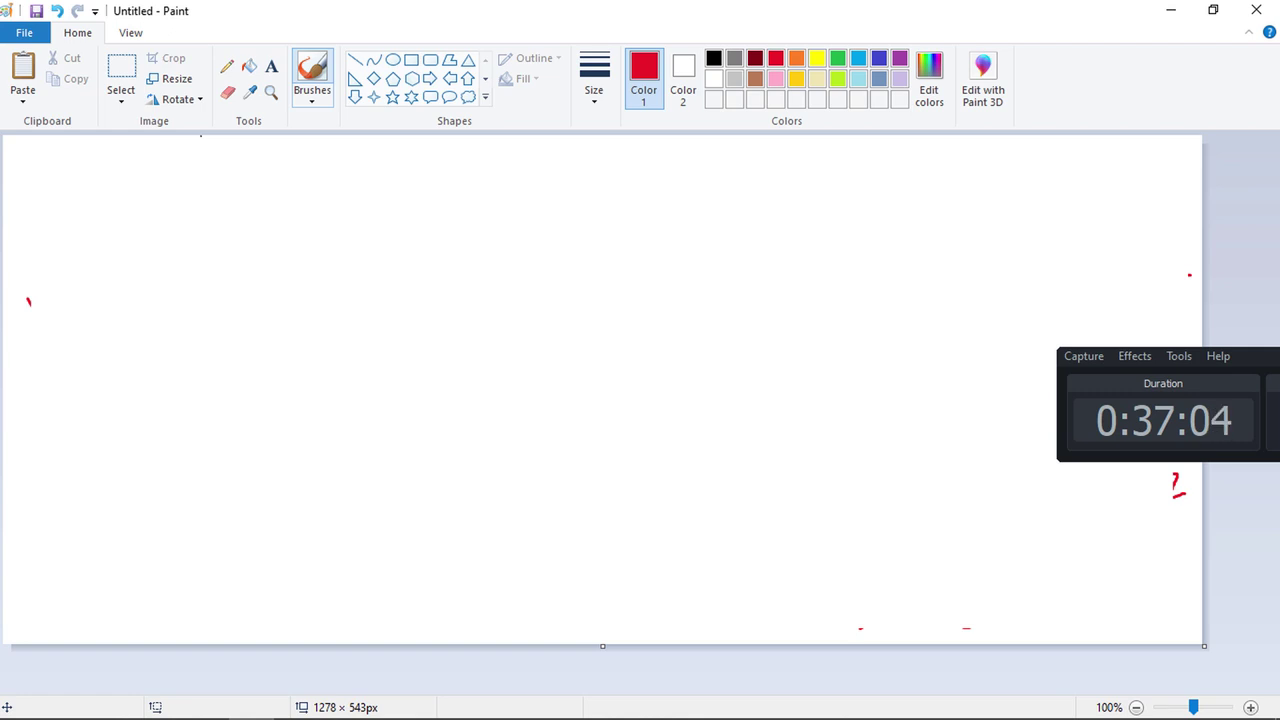
Handwrite "As min = 0.25" in red at the top of the canvas as the start of the second minimum steel formula
mouse_move(71, 257)
left_mouse_down()
mouse_move(124, 245)
mouse_move(123, 265)
left_mouse_up()
left_click_drag(84, 232, 112, 228)
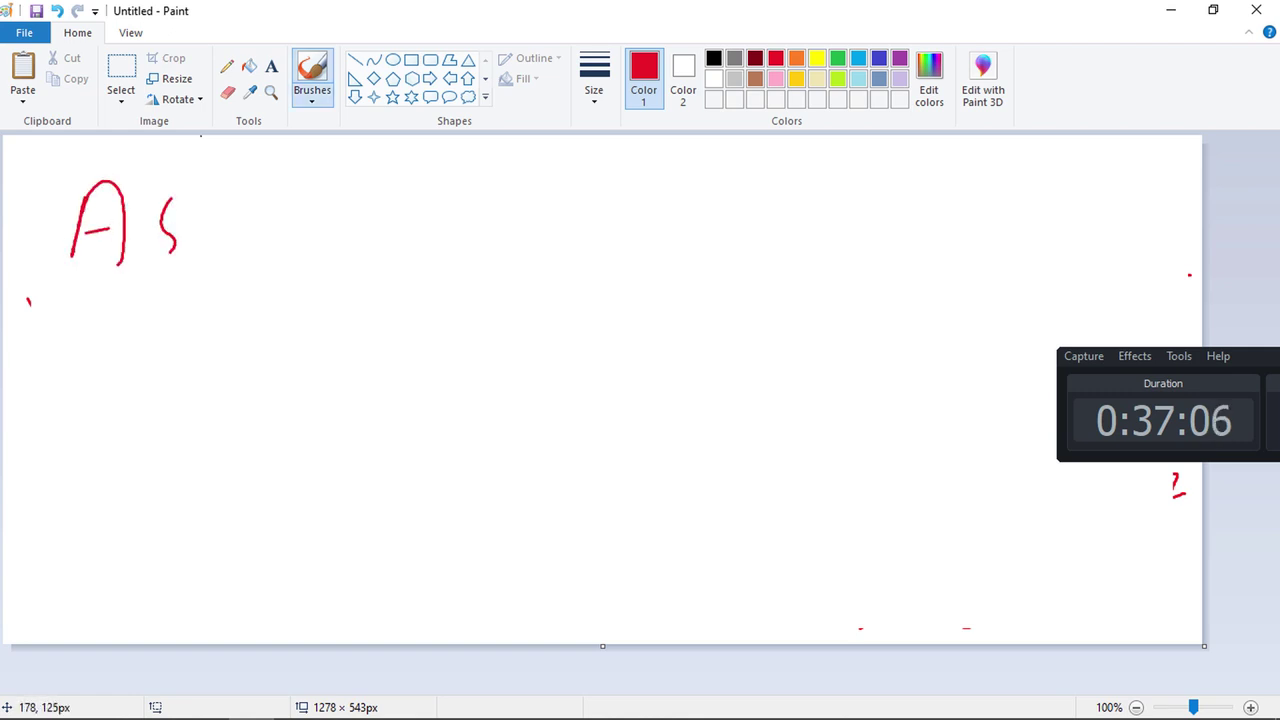
mouse_move(219, 255)
left_mouse_down()
mouse_move(257, 216)
mouse_move(343, 246)
mouse_move(408, 230)
left_mouse_up()
left_click_drag(381, 262, 400, 260)
left_click_drag(463, 206, 542, 238)
left_click(503, 243)
left_click_drag(557, 207, 559, 245)
left_click_drag(565, 197, 588, 190)
Complete the formula line with the handwritten fraction "√24 / 420" followed by "x 300 x 560"
mouse_move(630, 236)
left_mouse_down()
mouse_move(628, 187)
mouse_move(747, 174)
left_mouse_up()
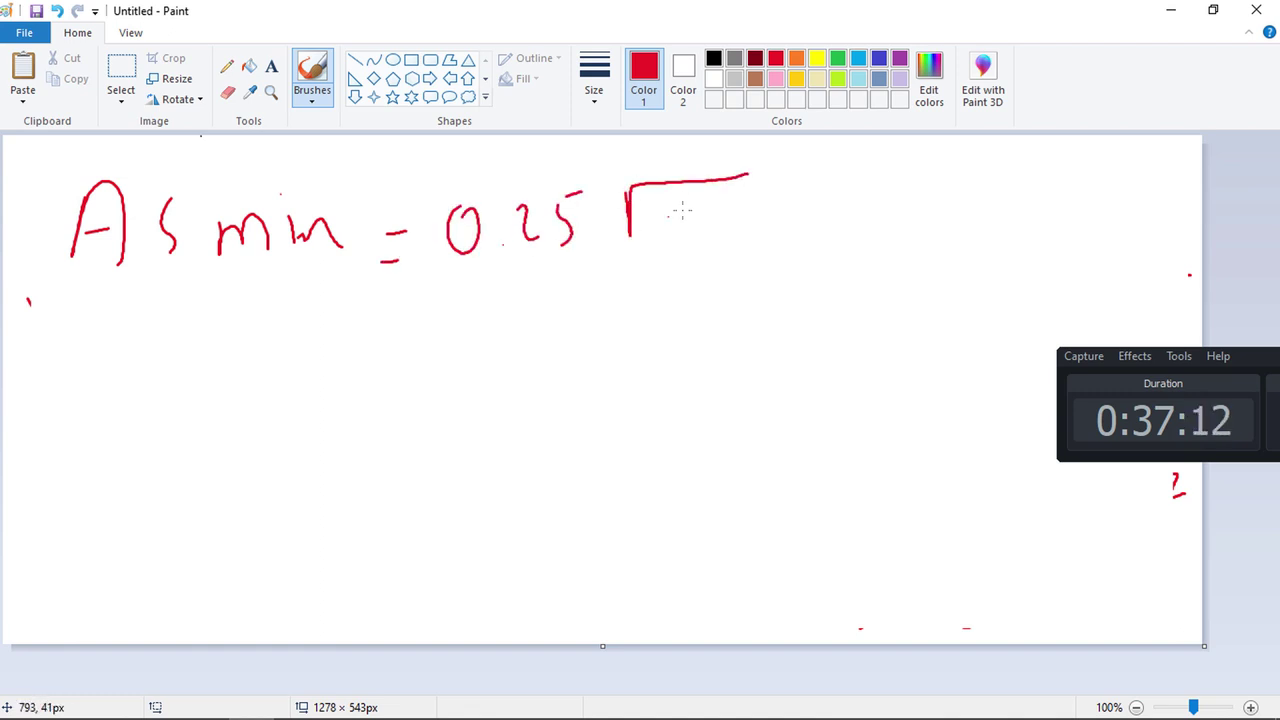
mouse_move(672, 214)
left_mouse_down()
mouse_move(697, 242)
mouse_move(762, 230)
left_mouse_up()
left_click_drag(600, 260, 768, 250)
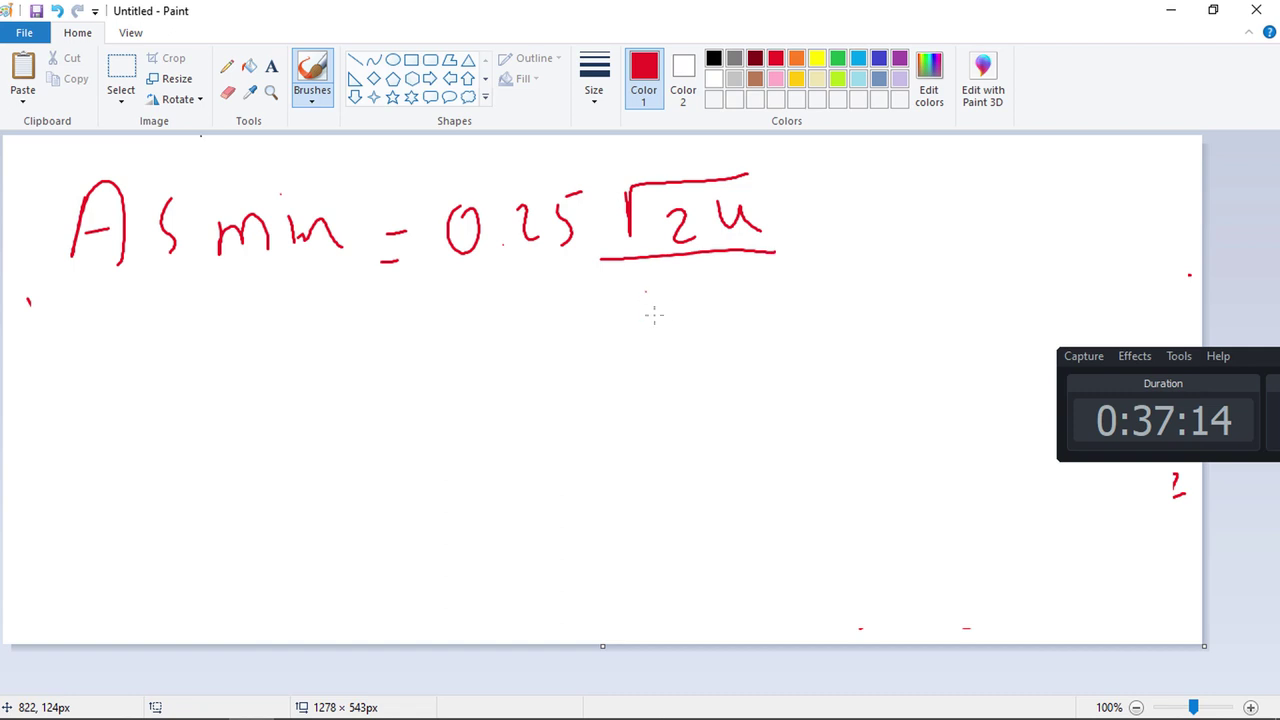
mouse_move(645, 286)
left_mouse_down()
mouse_move(692, 316)
mouse_move(718, 311)
left_mouse_up()
mouse_move(776, 274)
left_mouse_down()
mouse_move(766, 300)
mouse_move(774, 280)
left_mouse_up()
mouse_move(843, 195)
left_mouse_down()
mouse_move(828, 262)
mouse_move(877, 255)
left_mouse_up()
left_click_drag(898, 185, 922, 258)
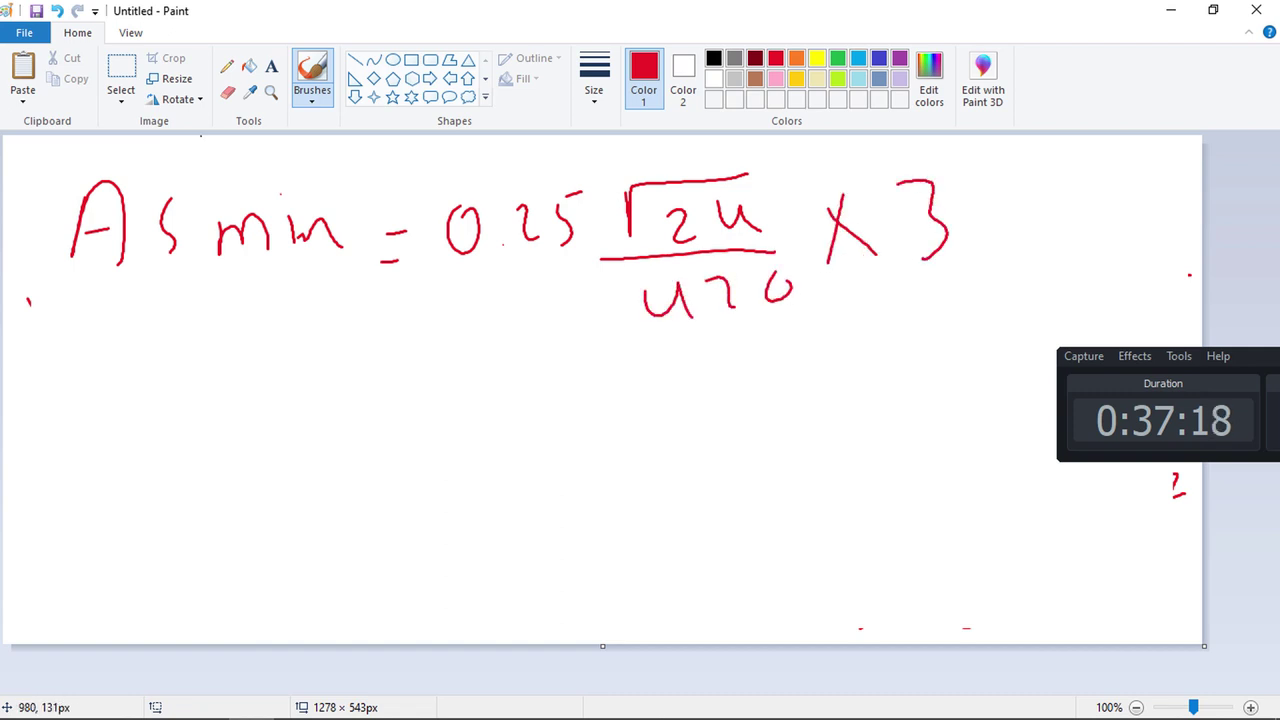
mouse_move(992, 205)
left_mouse_down()
mouse_move(1036, 200)
mouse_move(1098, 242)
left_mouse_up()
mouse_move(1092, 190)
left_mouse_down()
mouse_move(1066, 252)
mouse_move(1106, 238)
left_mouse_up()
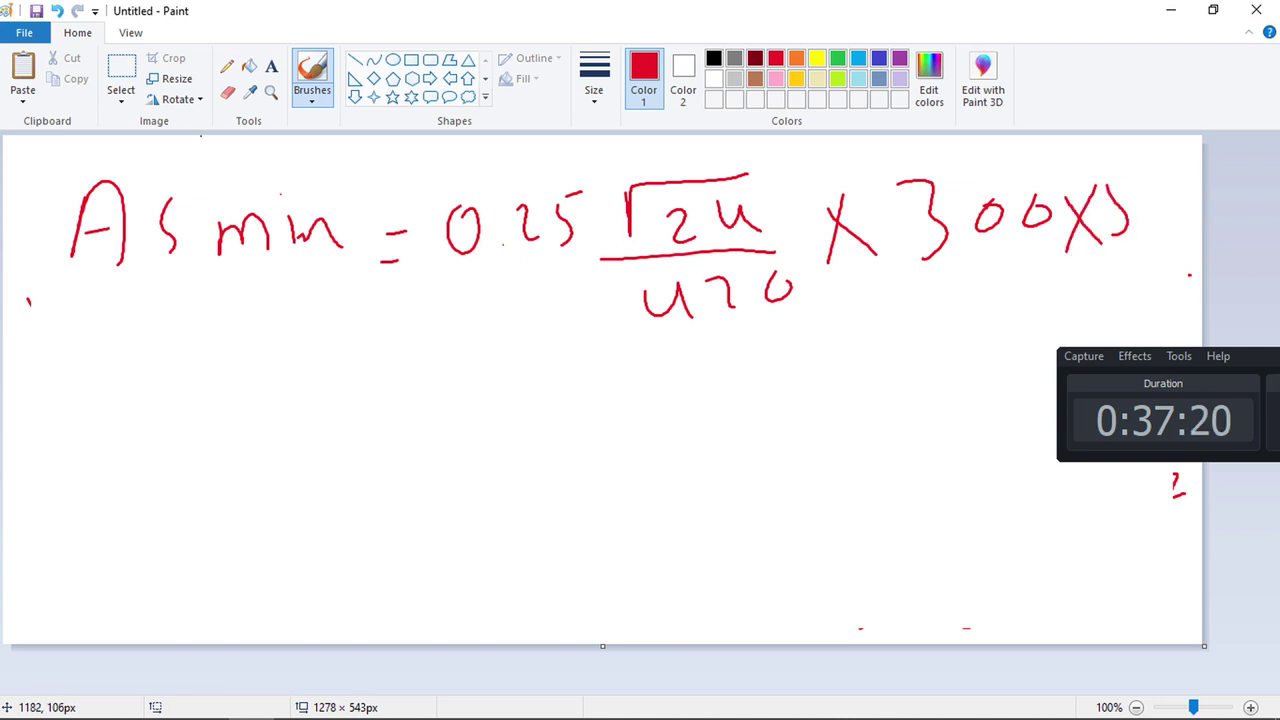
mouse_move(1160, 178)
left_mouse_down()
mouse_move(1163, 225)
mouse_move(1150, 218)
left_mouse_up()
left_click_drag(1196, 186, 1193, 219)
Handwrite the result "= 490" below the formula line
mouse_move(574, 410)
left_mouse_down()
mouse_move(632, 401)
mouse_move(626, 433)
left_mouse_up()
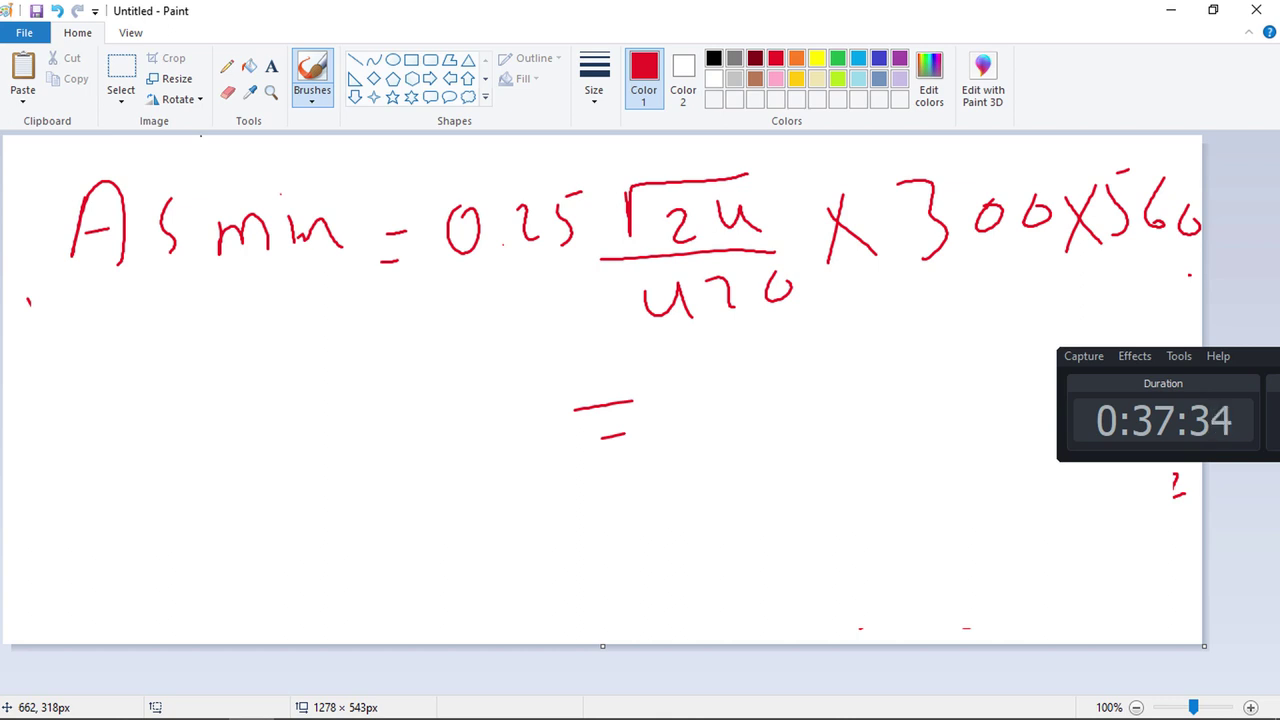
mouse_move(668, 362)
left_mouse_down()
mouse_move(716, 360)
mouse_move(720, 442)
left_mouse_up()
left_click_drag(780, 350, 806, 440)
left_click_drag(862, 356, 846, 362)
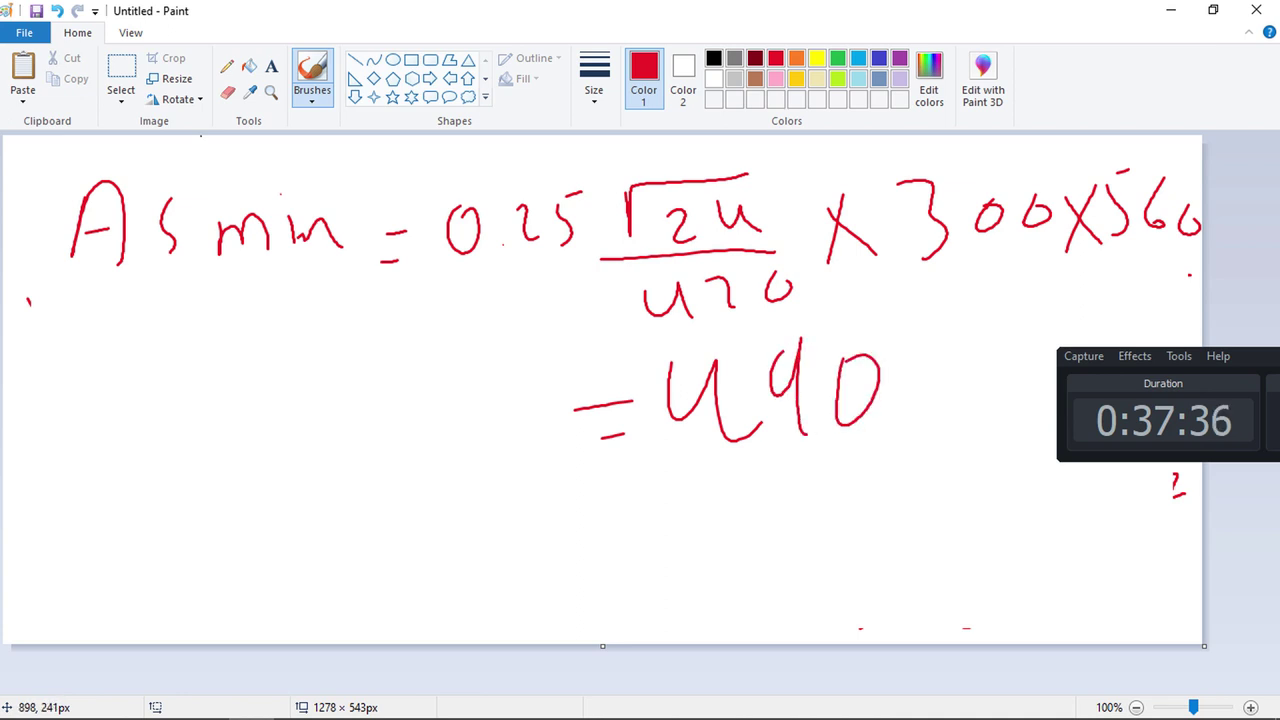
Handwrite the governing steel area "As = 5.6 cm" below the 490 result
left_click(224, 602)
mouse_move(430, 495)
left_mouse_down()
mouse_move(402, 604)
mouse_move(462, 590)
left_mouse_up()
left_click_drag(402, 566, 458, 553)
left_click_drag(533, 539, 516, 585)
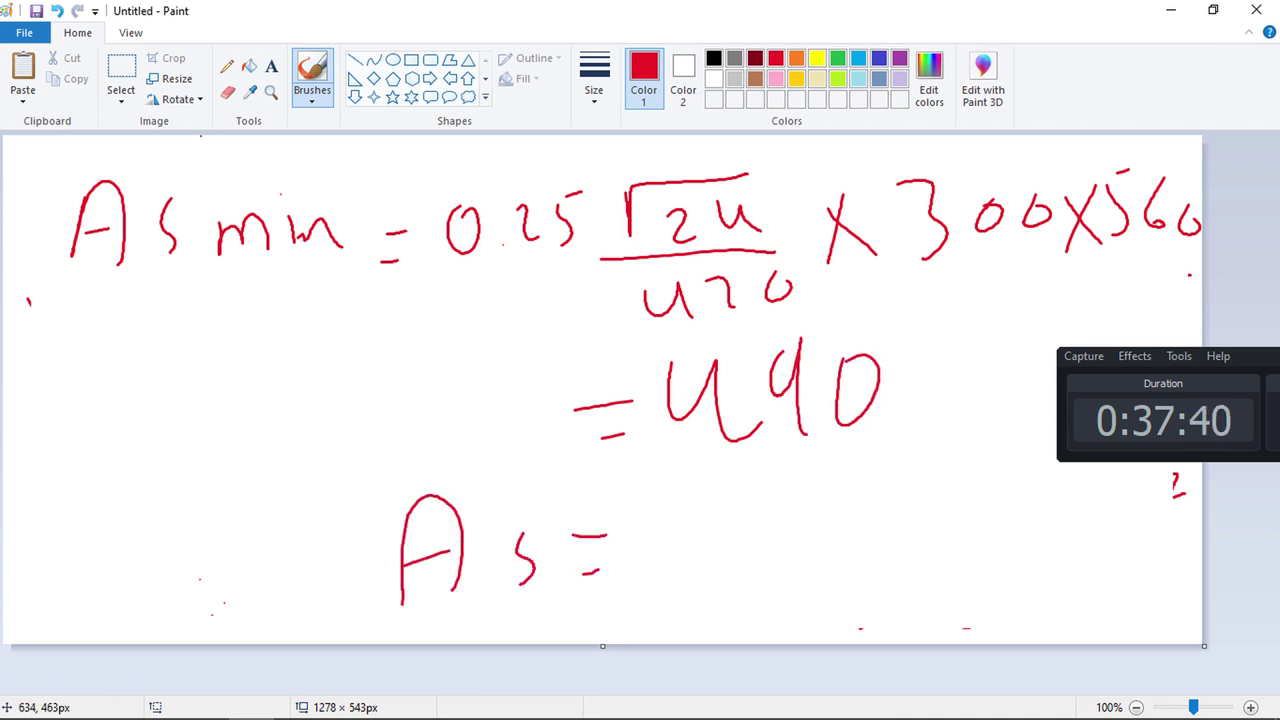
mouse_move(665, 511)
left_mouse_down()
mouse_move(684, 577)
mouse_move(744, 490)
left_mouse_up()
left_click(741, 566)
left_click_drag(837, 464, 788, 548)
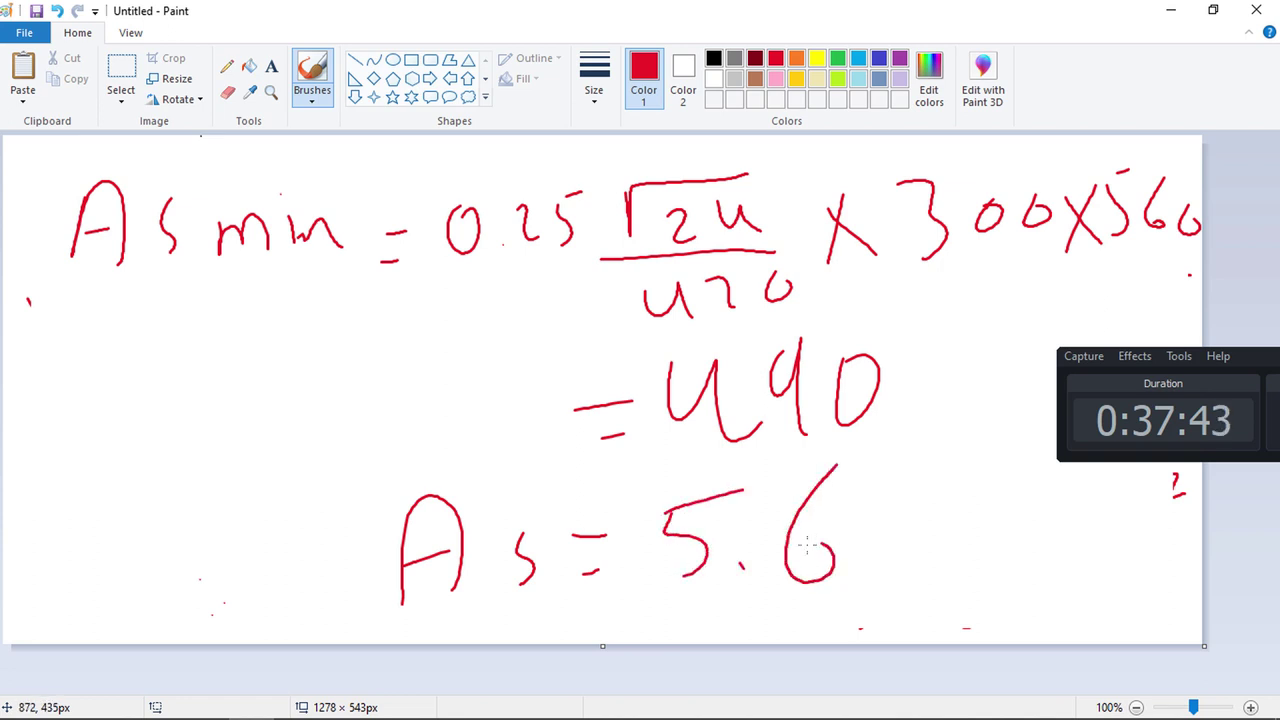
left_click_drag(898, 537, 884, 577)
mouse_move(918, 576)
left_mouse_down()
mouse_move(940, 545)
mouse_move(998, 563)
left_mouse_up()
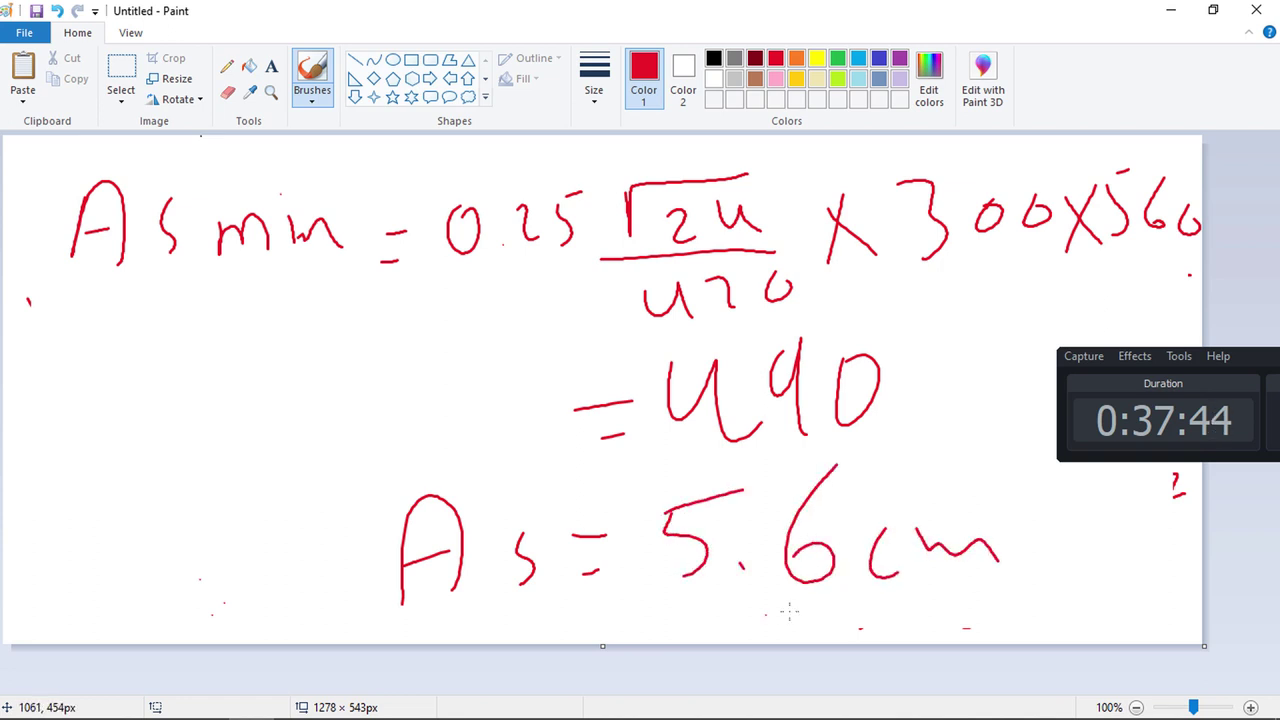
Add the equivalent "= 560" with its unit underneath the 5.6 cm² area, completing the squared unit
left_click_drag(765, 616, 805, 610)
left_click_drag(790, 638, 868, 638)
mouse_move(944, 584)
left_mouse_down()
mouse_move(928, 618)
mouse_move(940, 640)
left_mouse_up()
left_click_drag(985, 614, 983, 613)
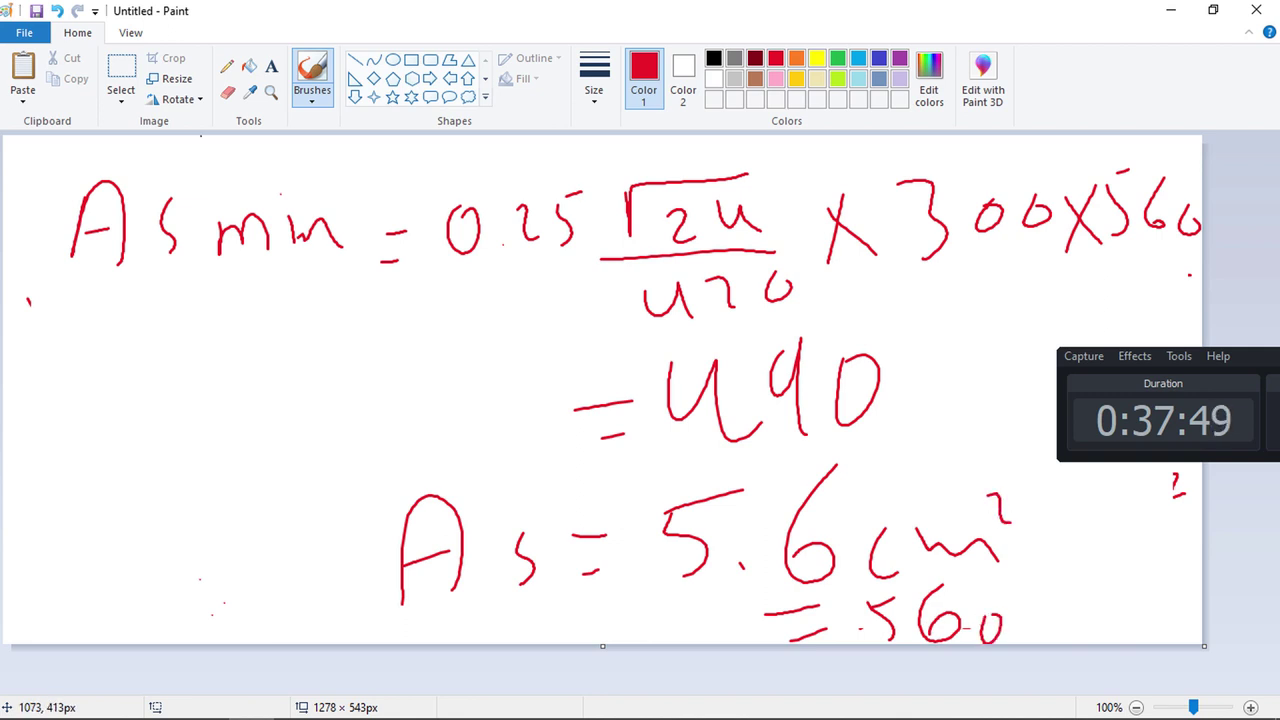
left_click_drag(1045, 610, 1112, 630)
left_click_drag(1124, 618, 1142, 628)
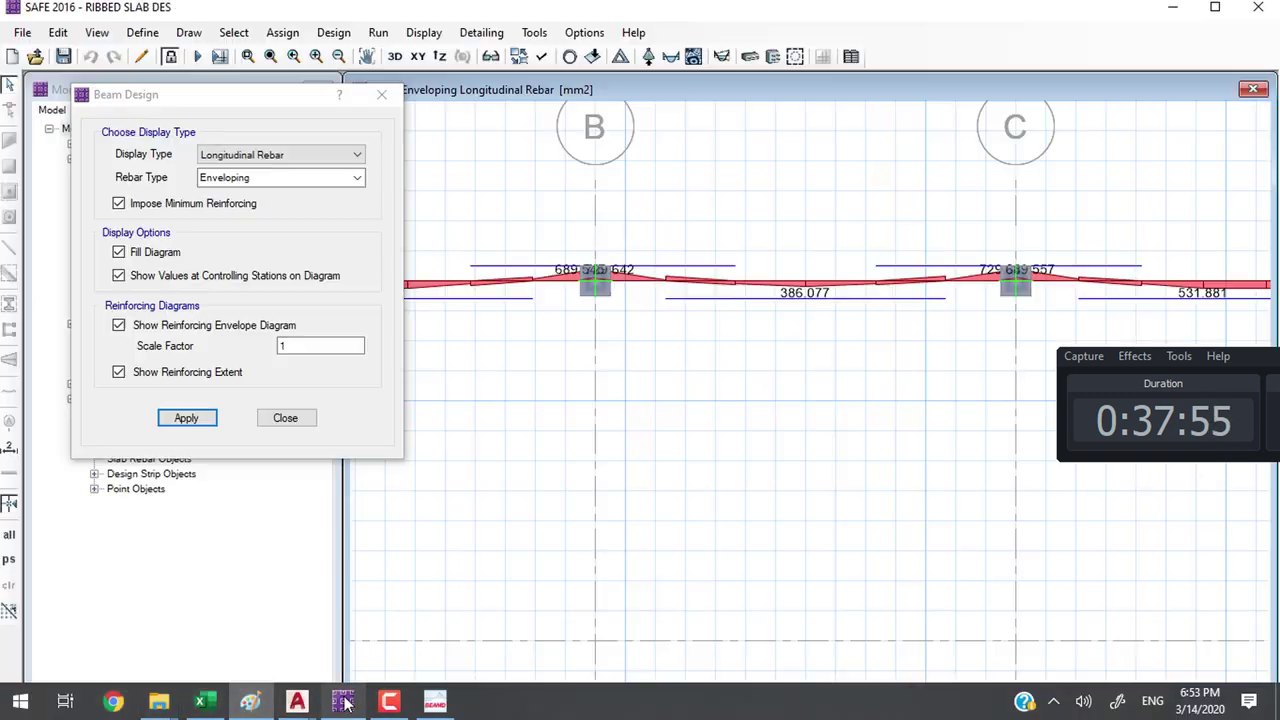
Switch to SAFE and examine the enveloping longitudinal rebar areas of the grid line 4 beams around supports B and C
left_click(343, 705)
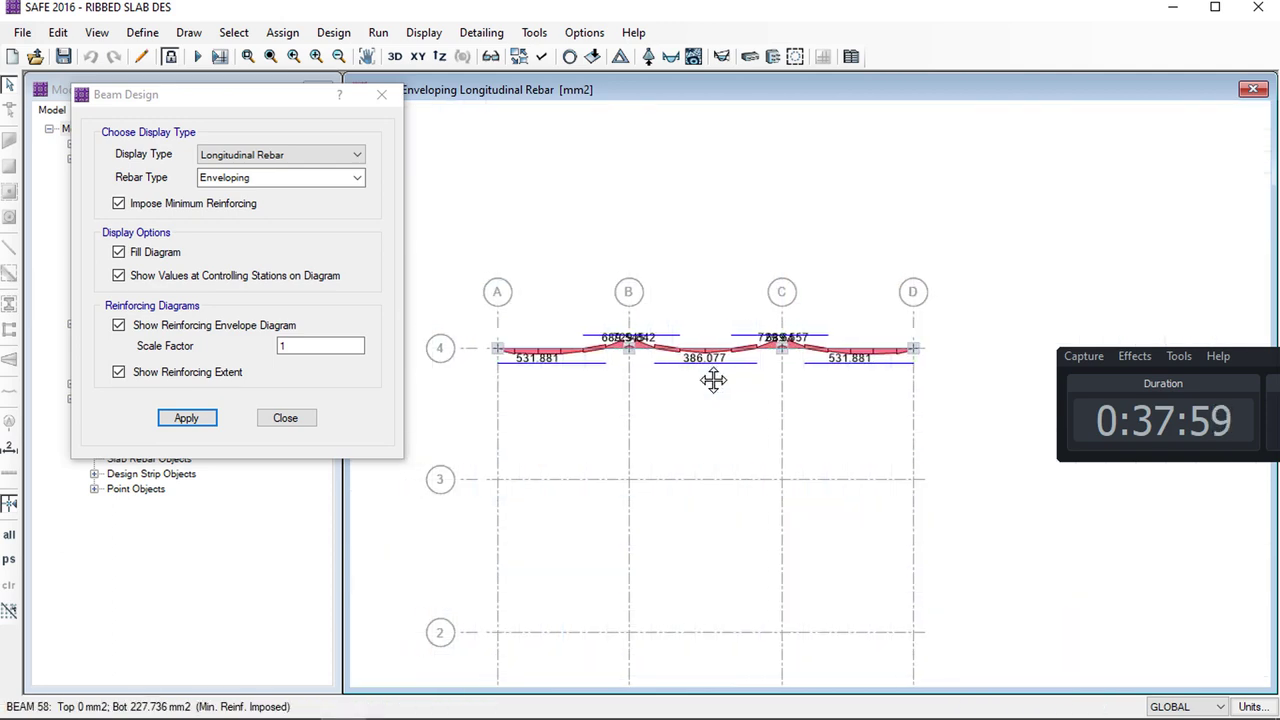
middle_click_drag(711, 377, 769, 377)
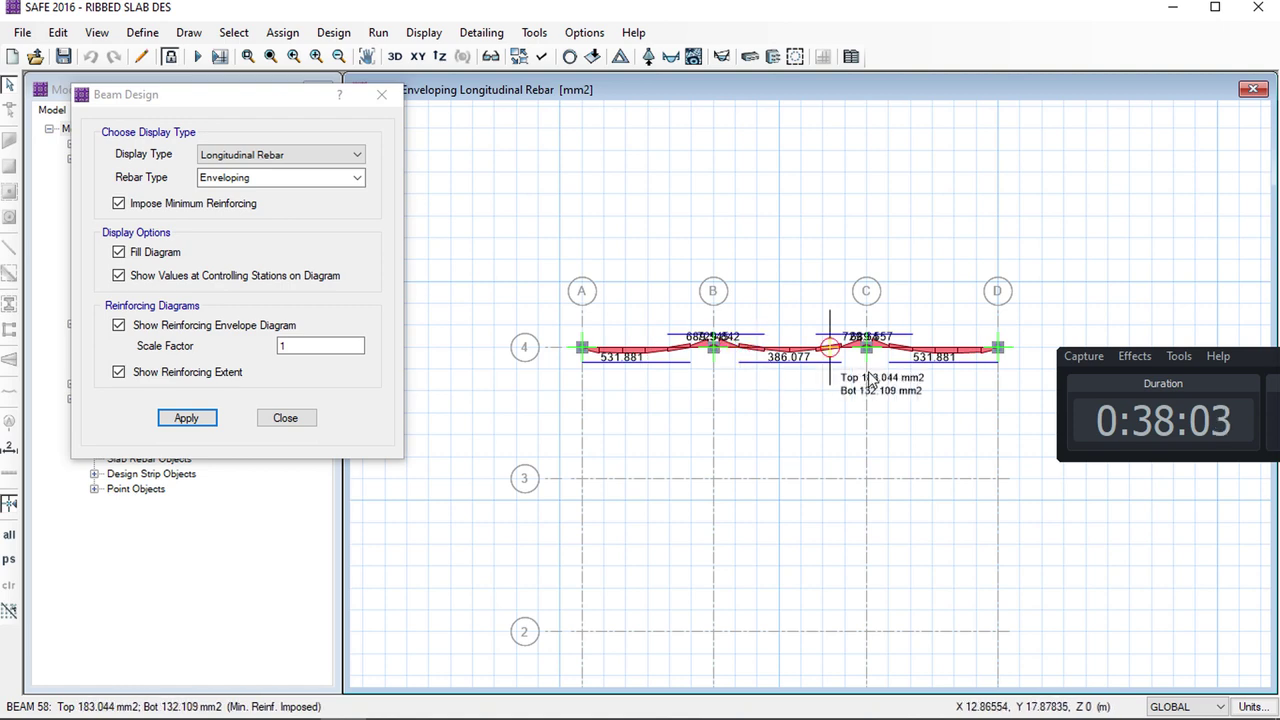
scroll(707, 368, "up", 1)
scroll(707, 368, "up", 2)
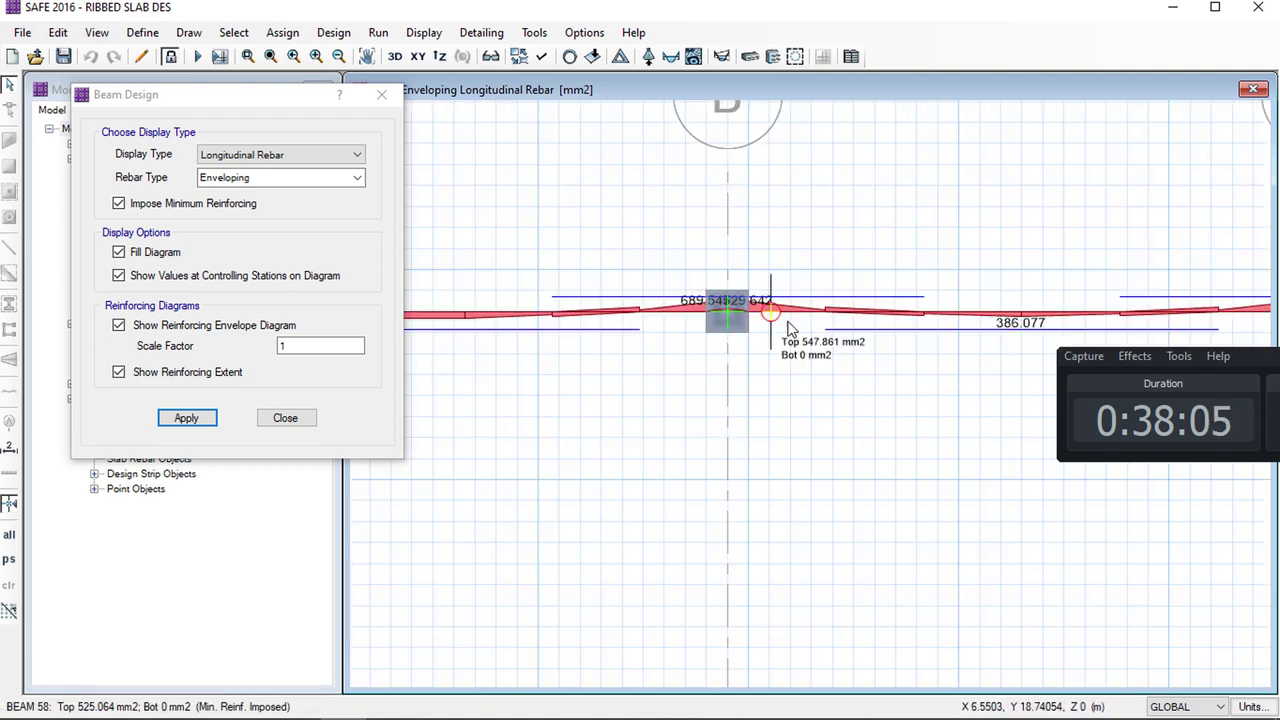
scroll(688, 310, "down", 3)
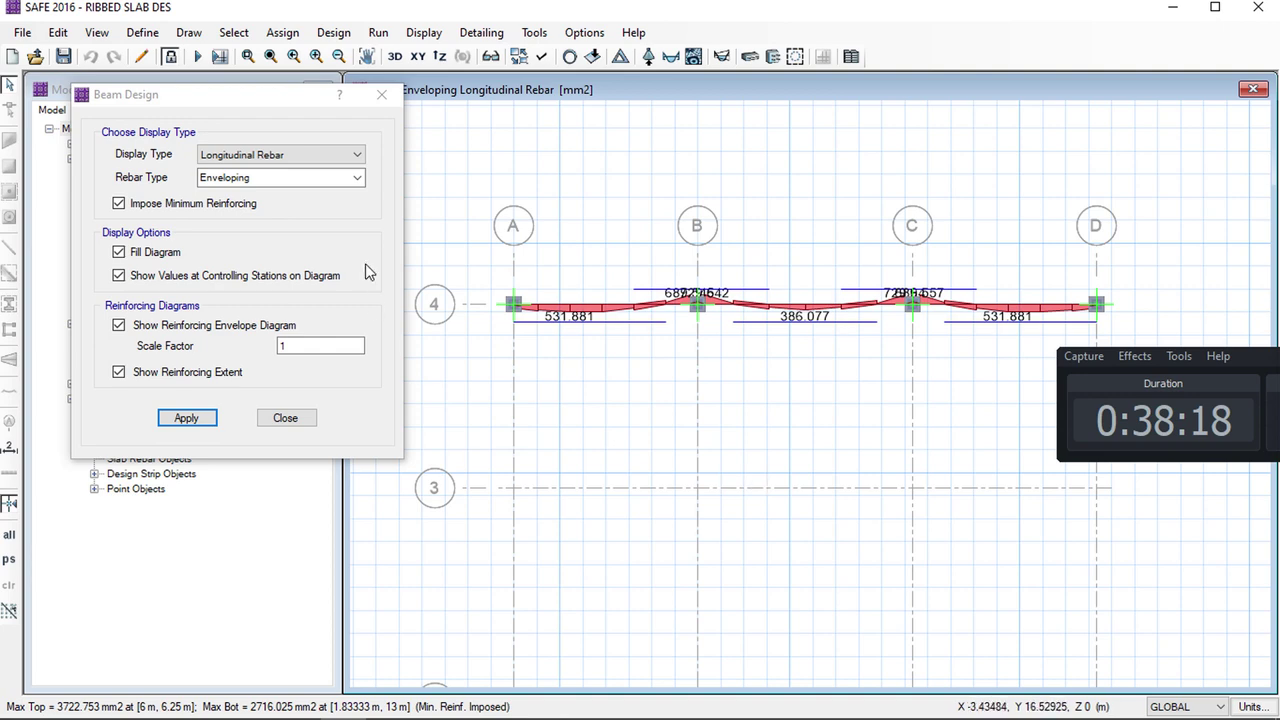
Close the beam design display settings and unlock the model, accepting deletion of the analysis and design results
left_click(381, 94)
middle_click_drag(546, 333, 491, 286)
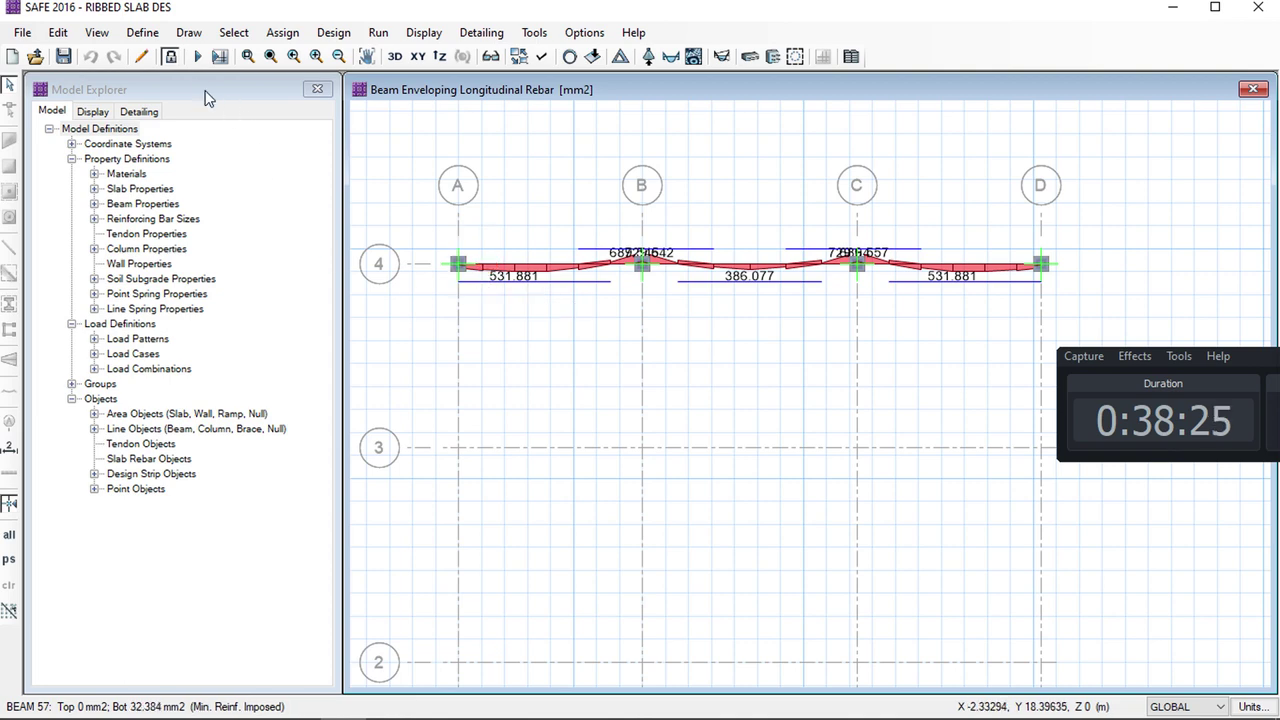
left_click(170, 57)
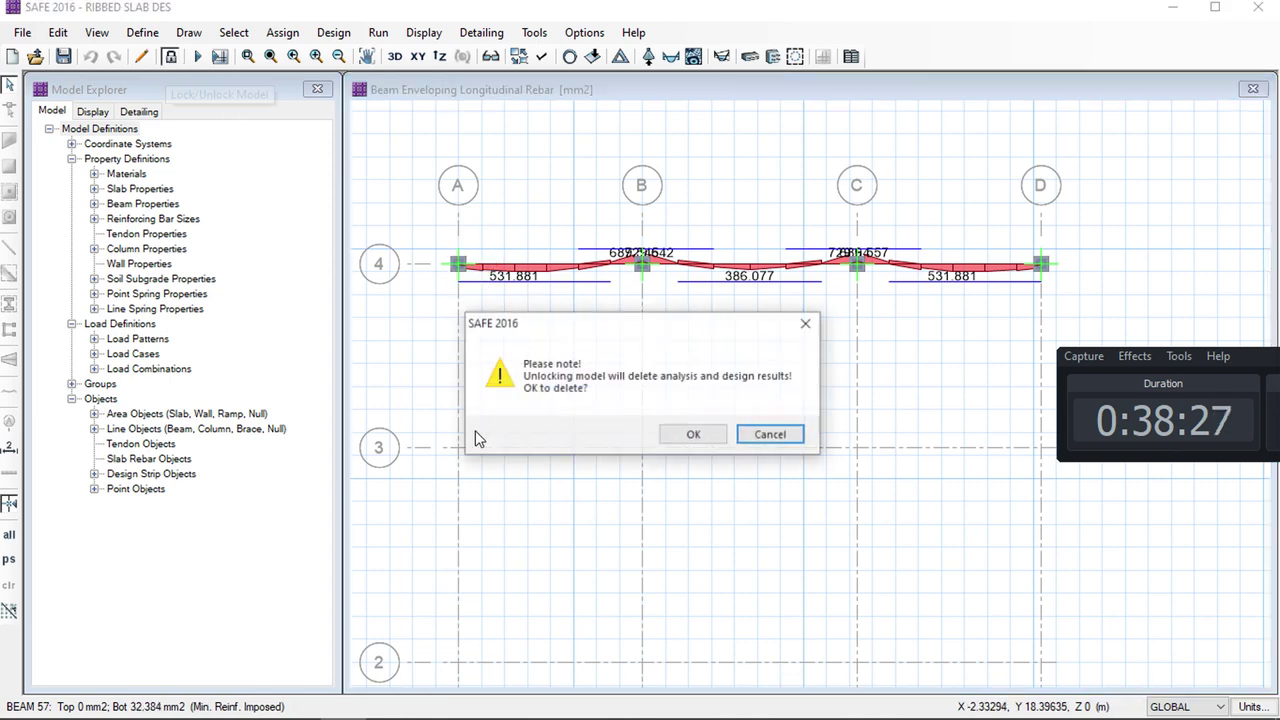
left_click(668, 436)
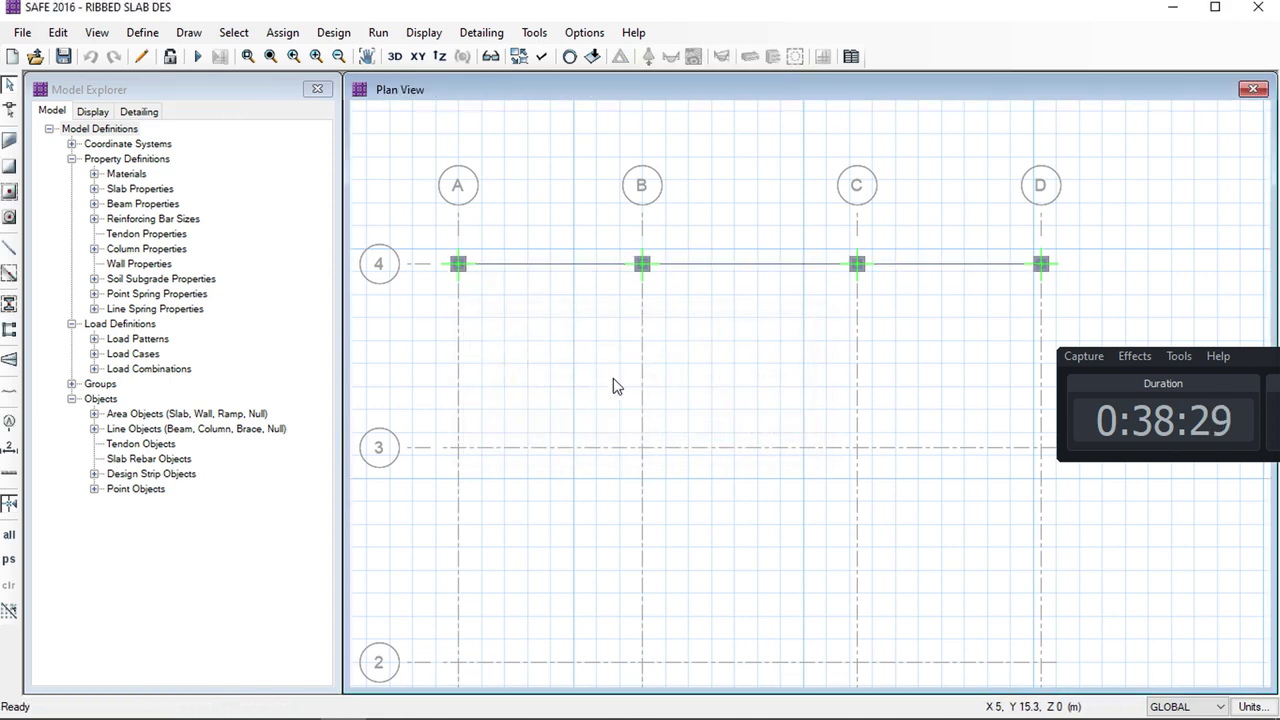
Restore the display of all model objects in the plan view
scroll(611, 383, "down", 1)
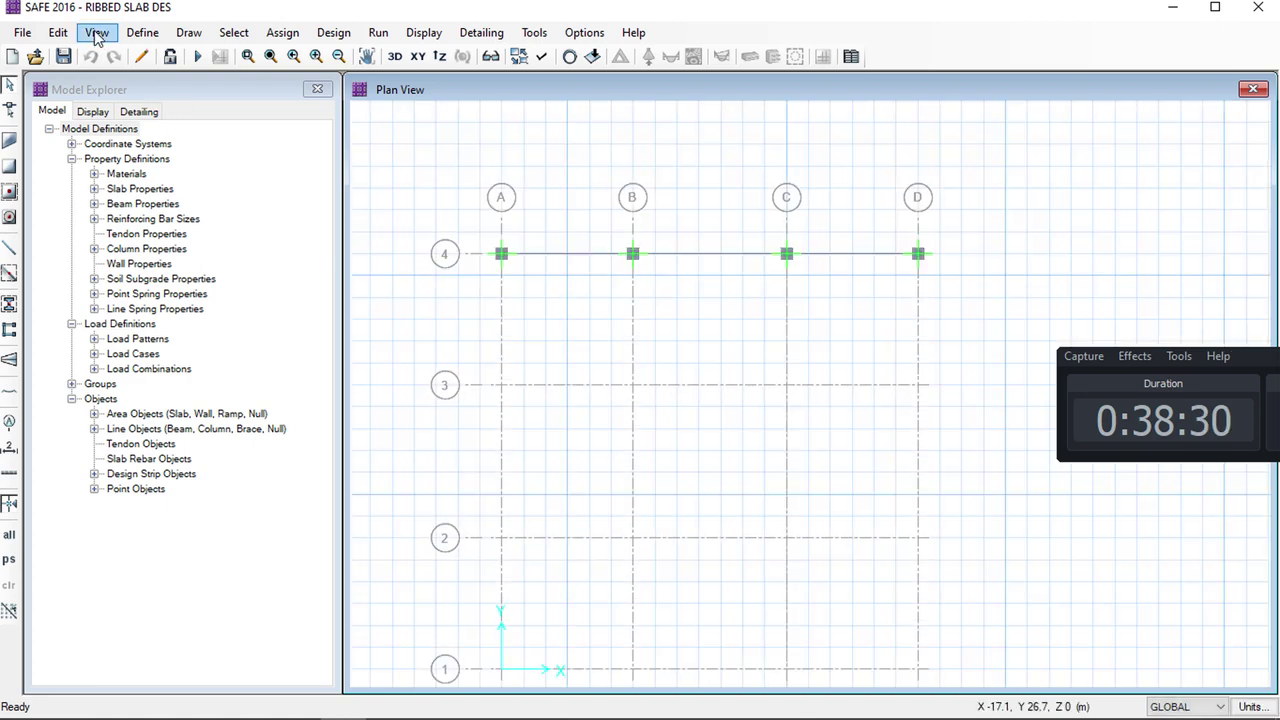
left_click(96, 32)
left_click(190, 488)
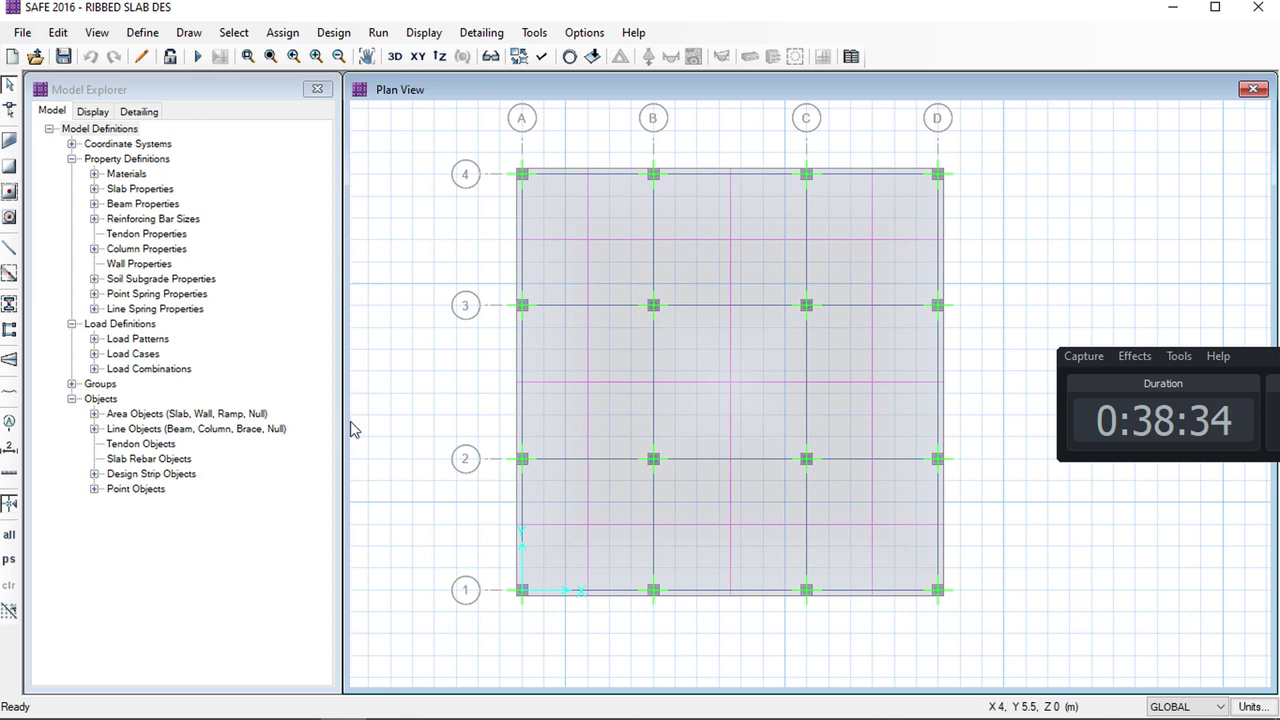
Save a copy of the model as RIBBED SLAB DES2 in the AUTO EXP folder
left_click(23, 33)
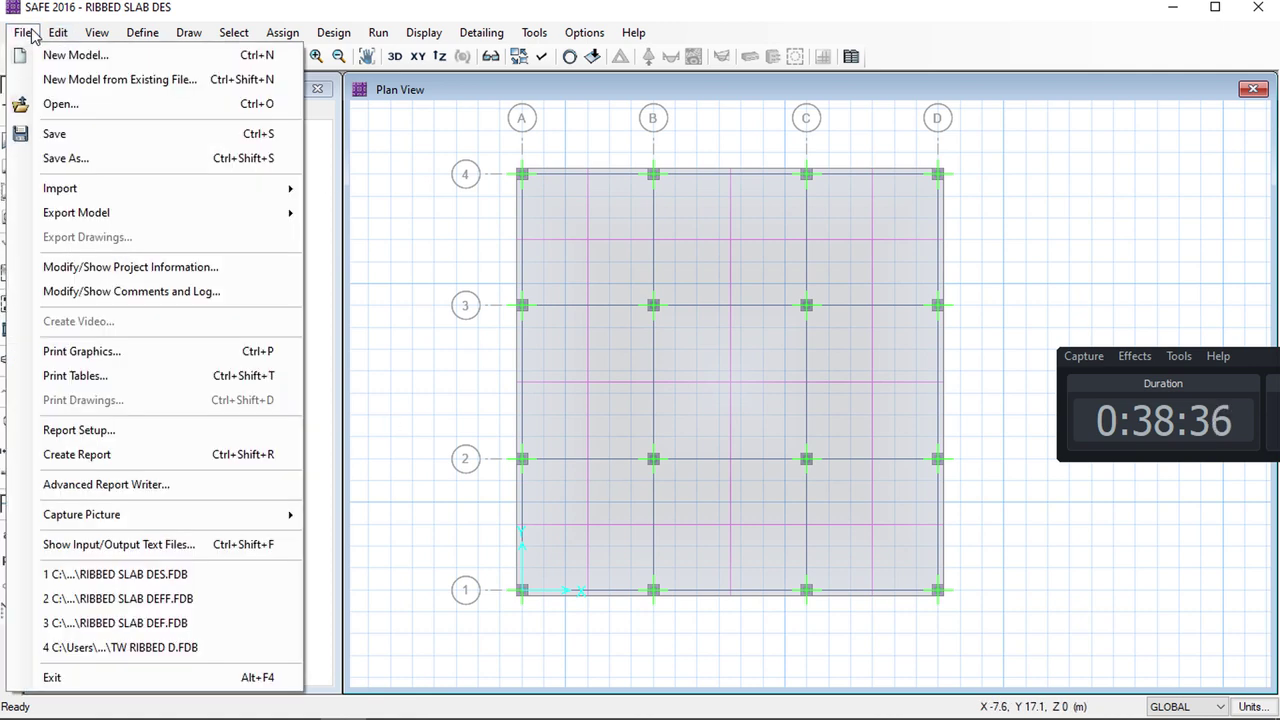
left_click(66, 158)
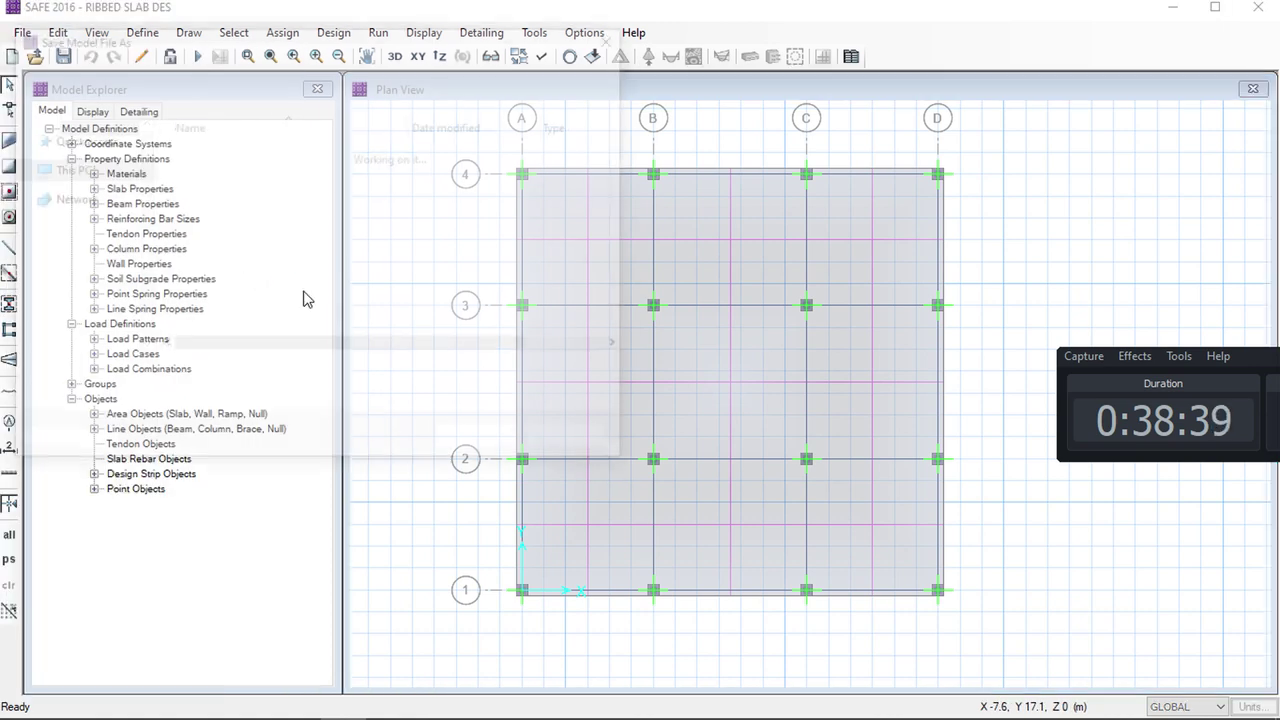
left_click(410, 375)
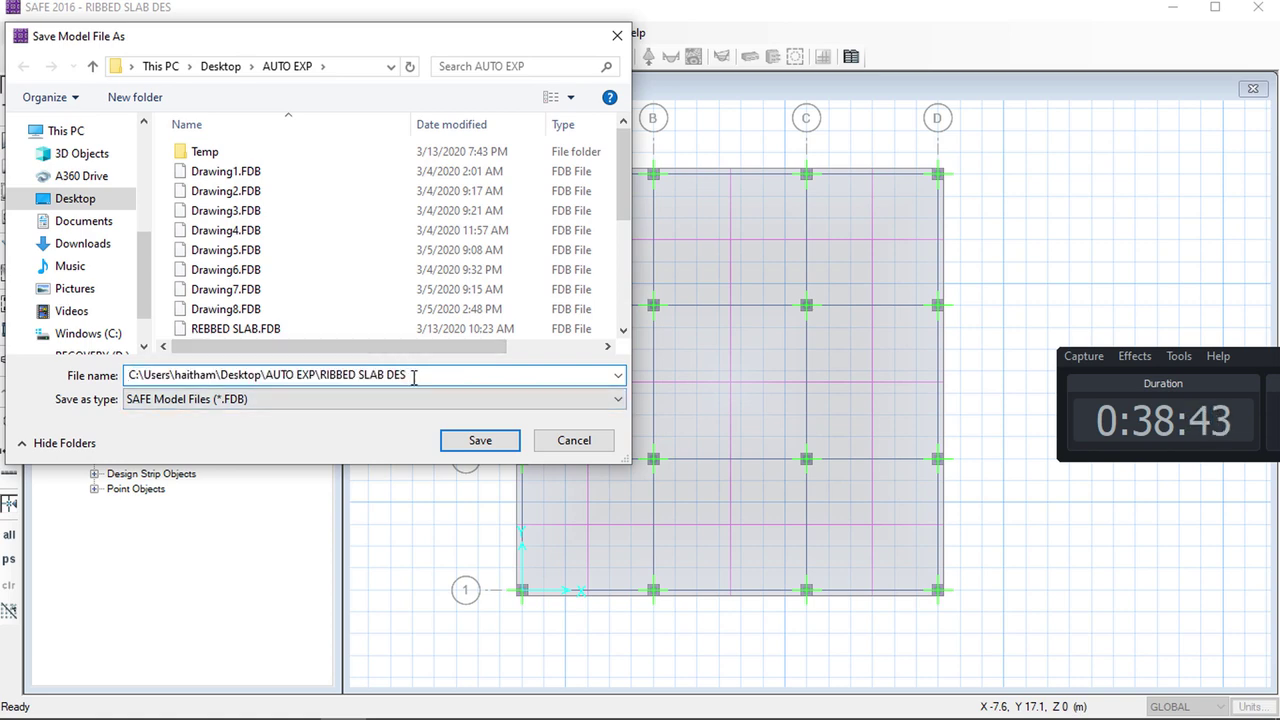
left_click(482, 441)
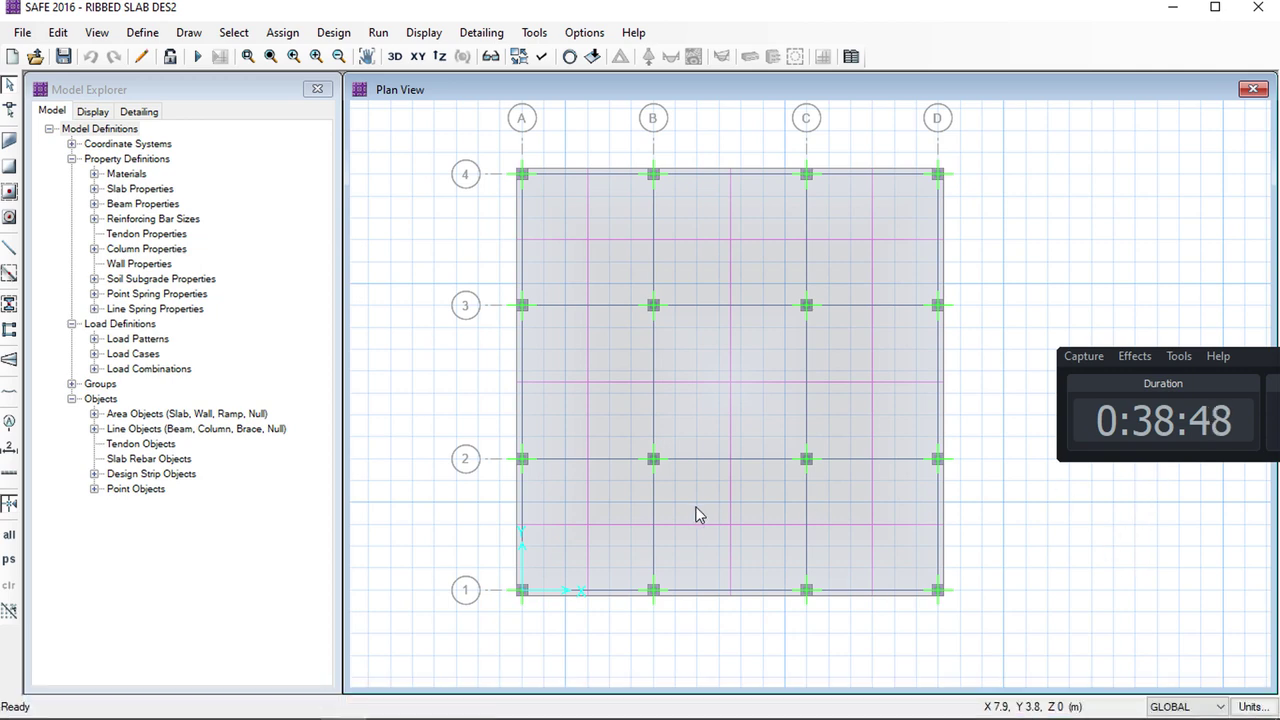
Select all beams with the properties BEAM120X32 and BEAM30X60
middle_click_drag(600, 403, 586, 386)
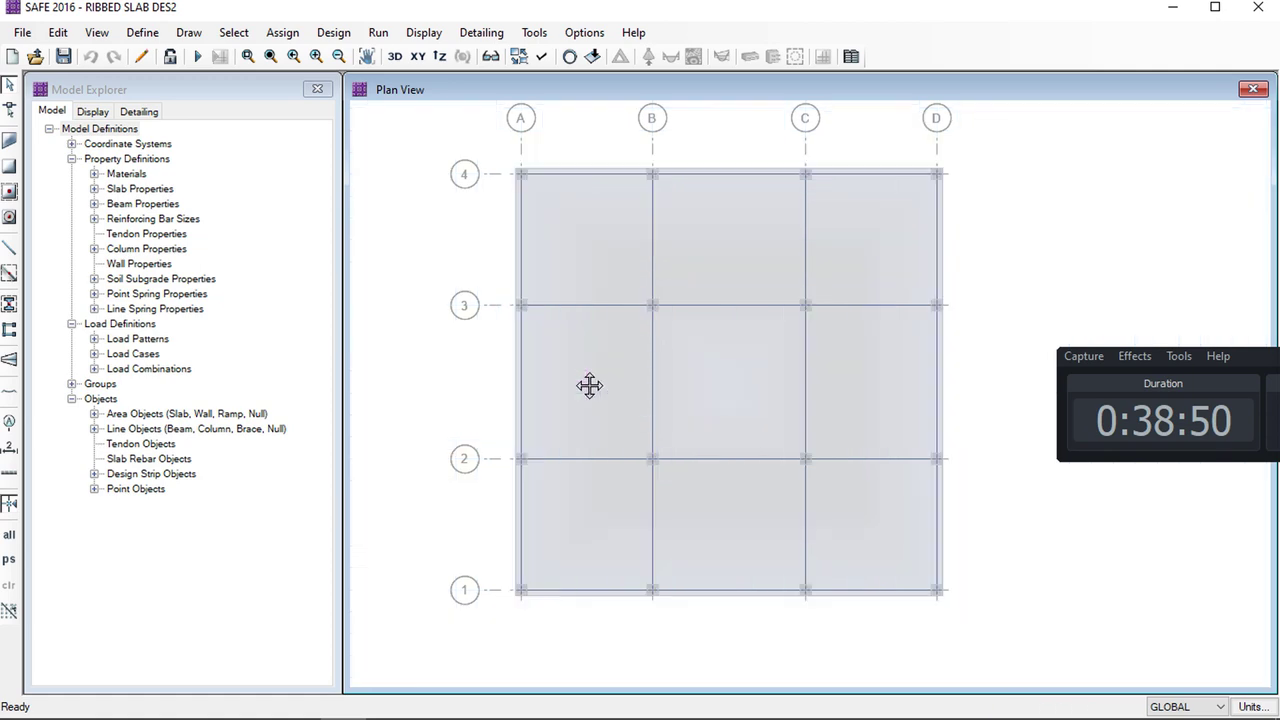
left_click(233, 32)
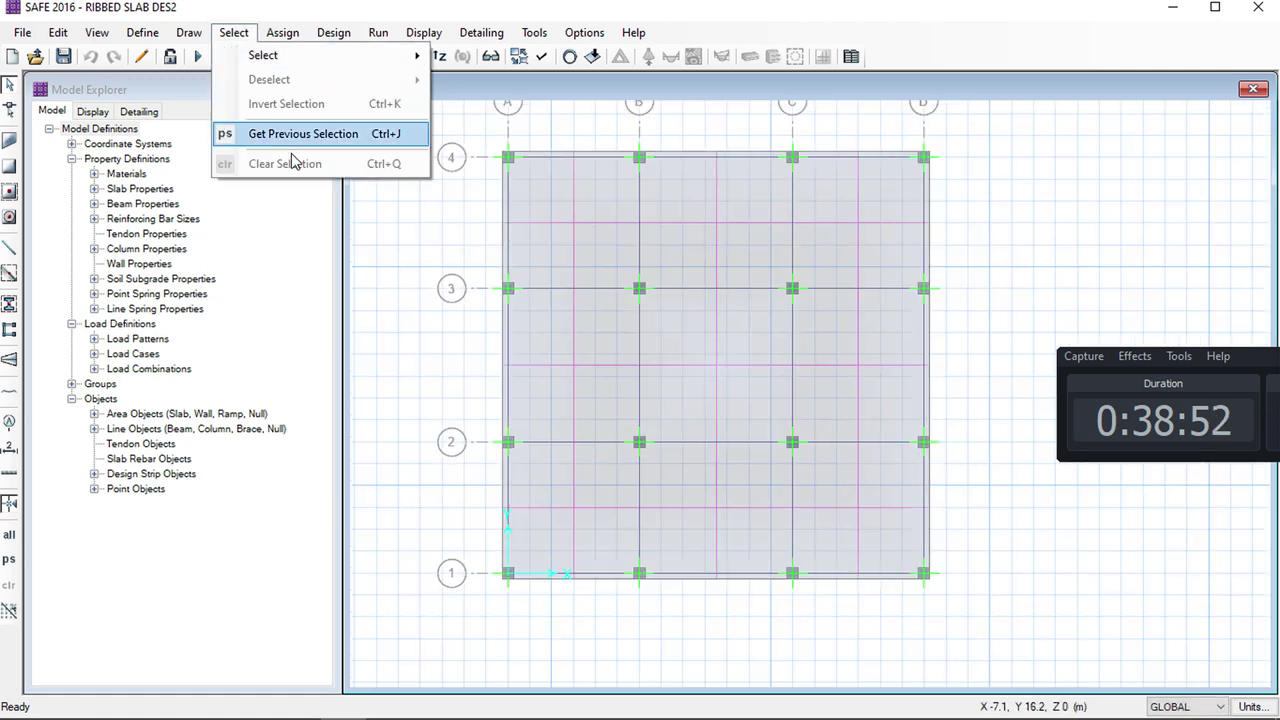
mouse_move(303, 66)
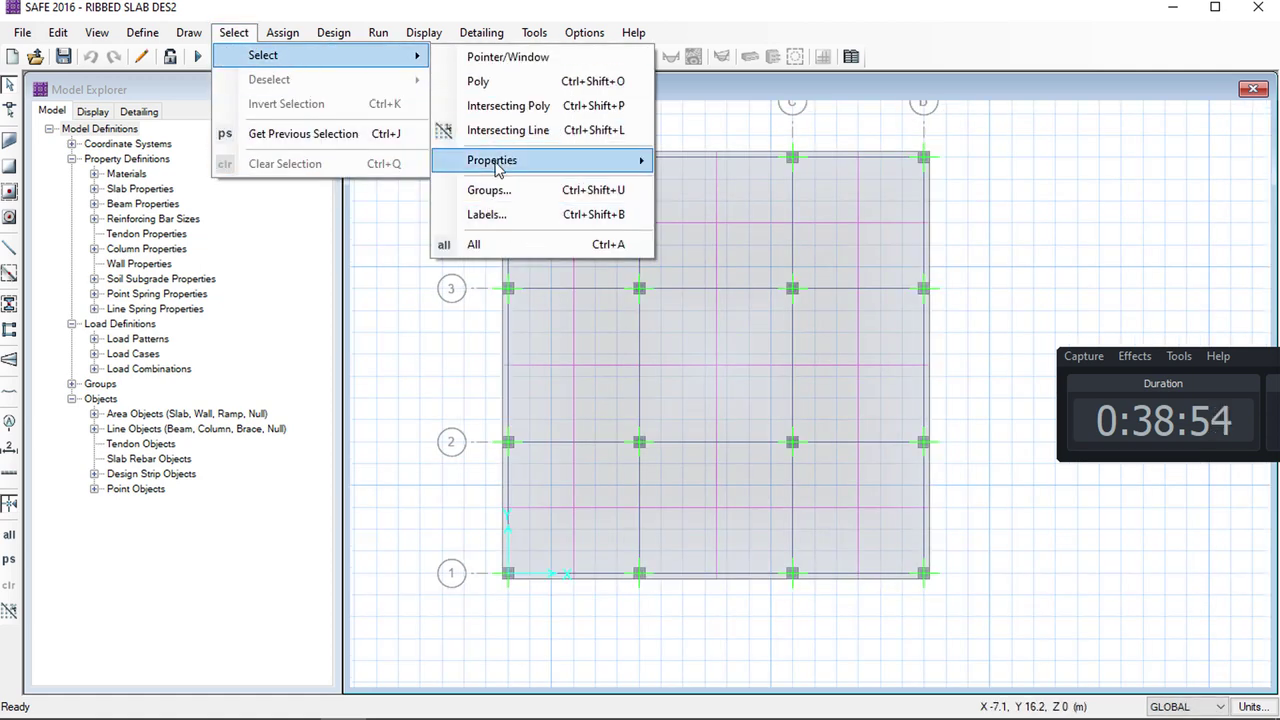
mouse_move(631, 168)
left_click(733, 228)
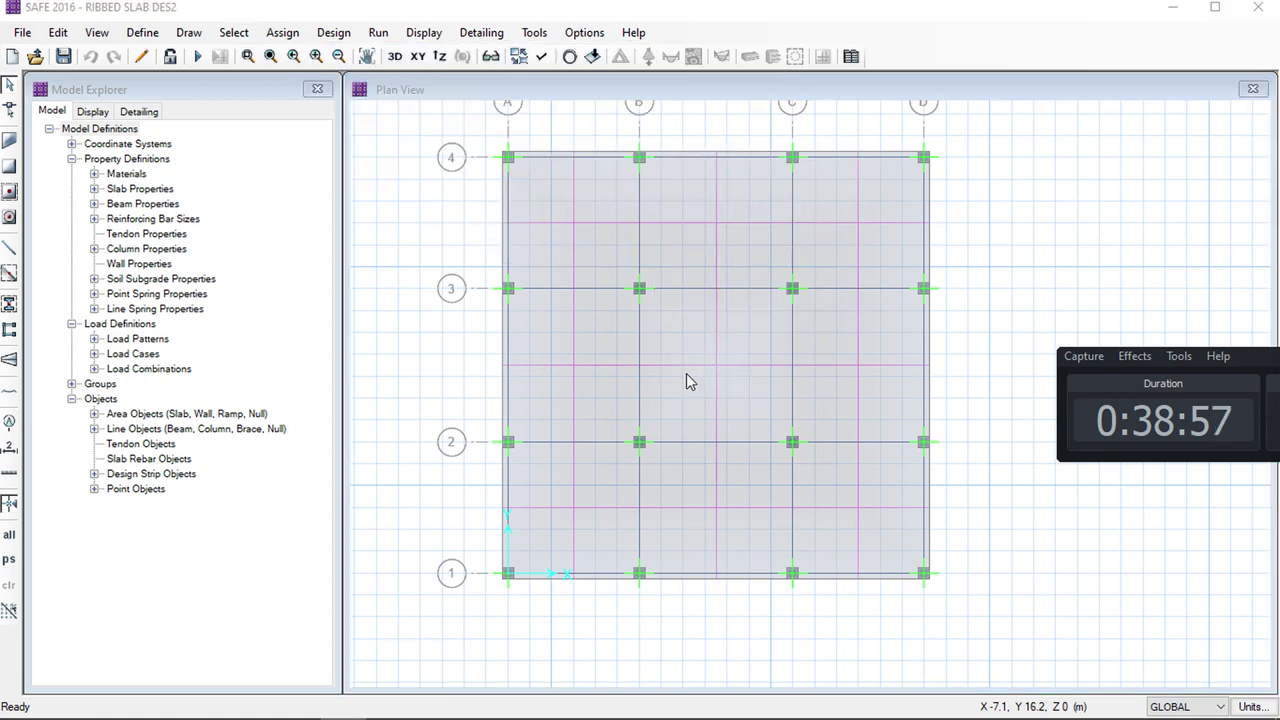
left_click_drag(600, 296, 600, 320)
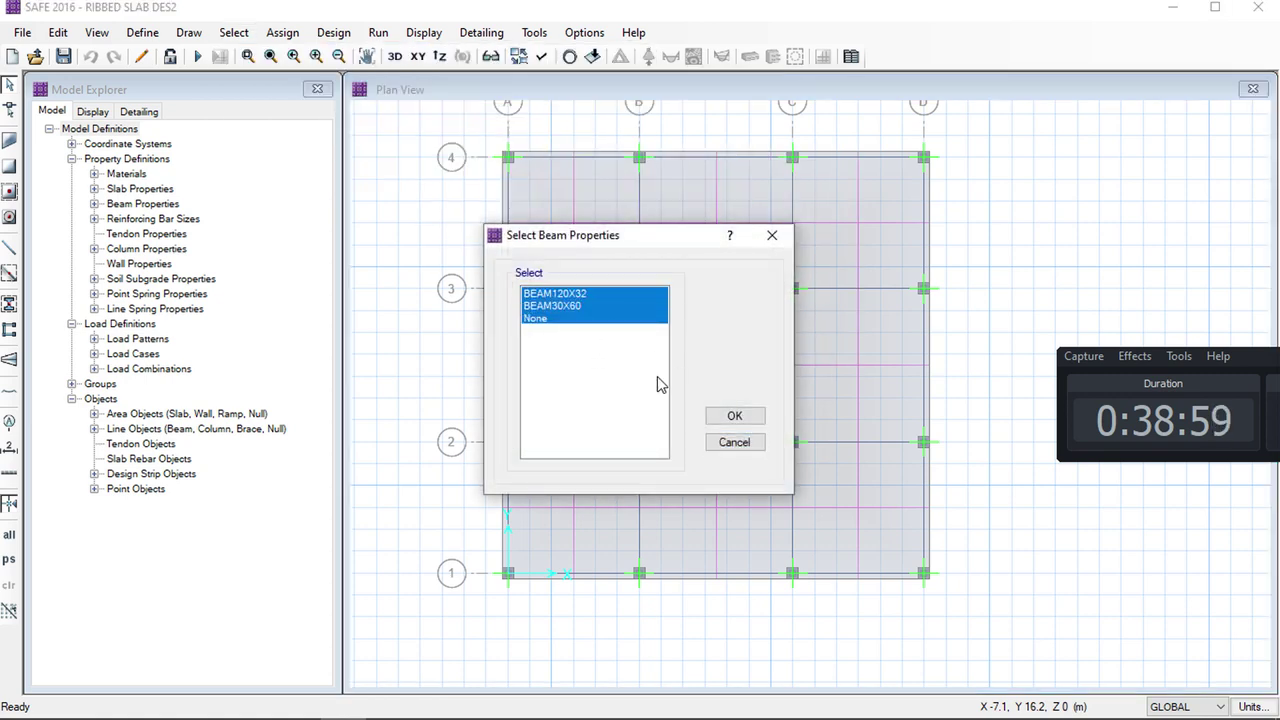
left_click(600, 306)
left_click(600, 294)
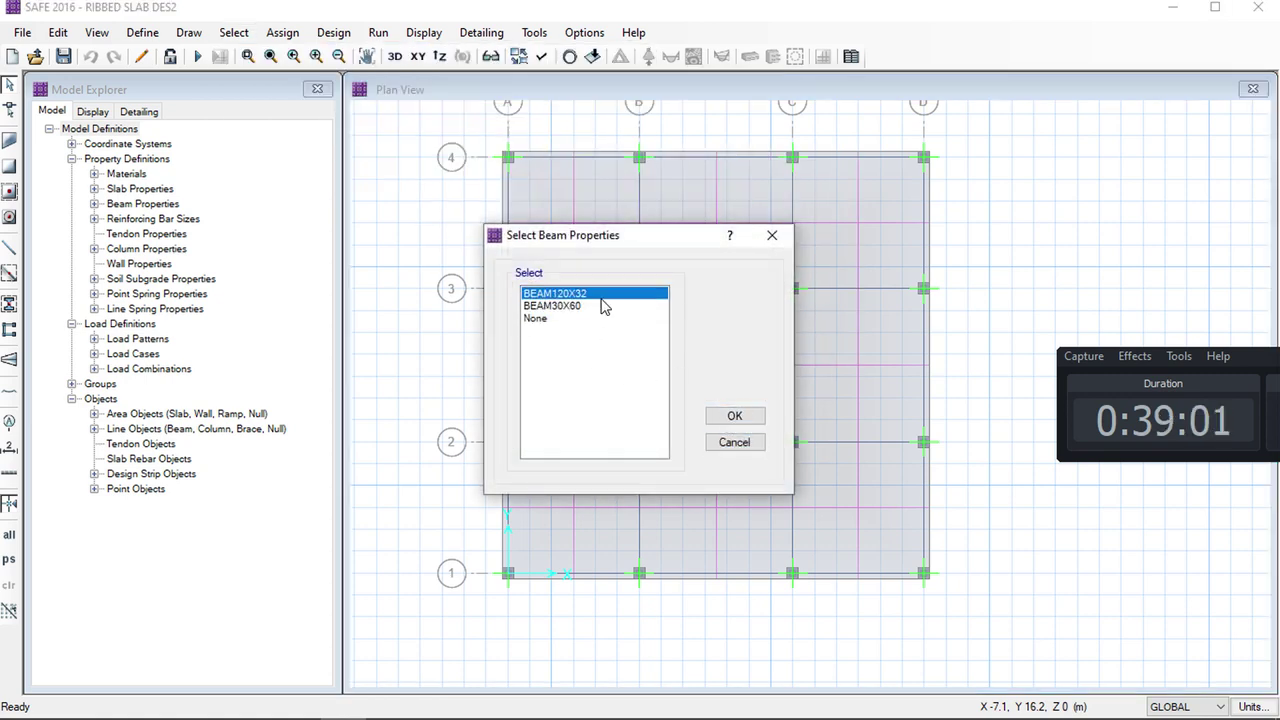
left_click(600, 306, "shift")
left_click(733, 415)
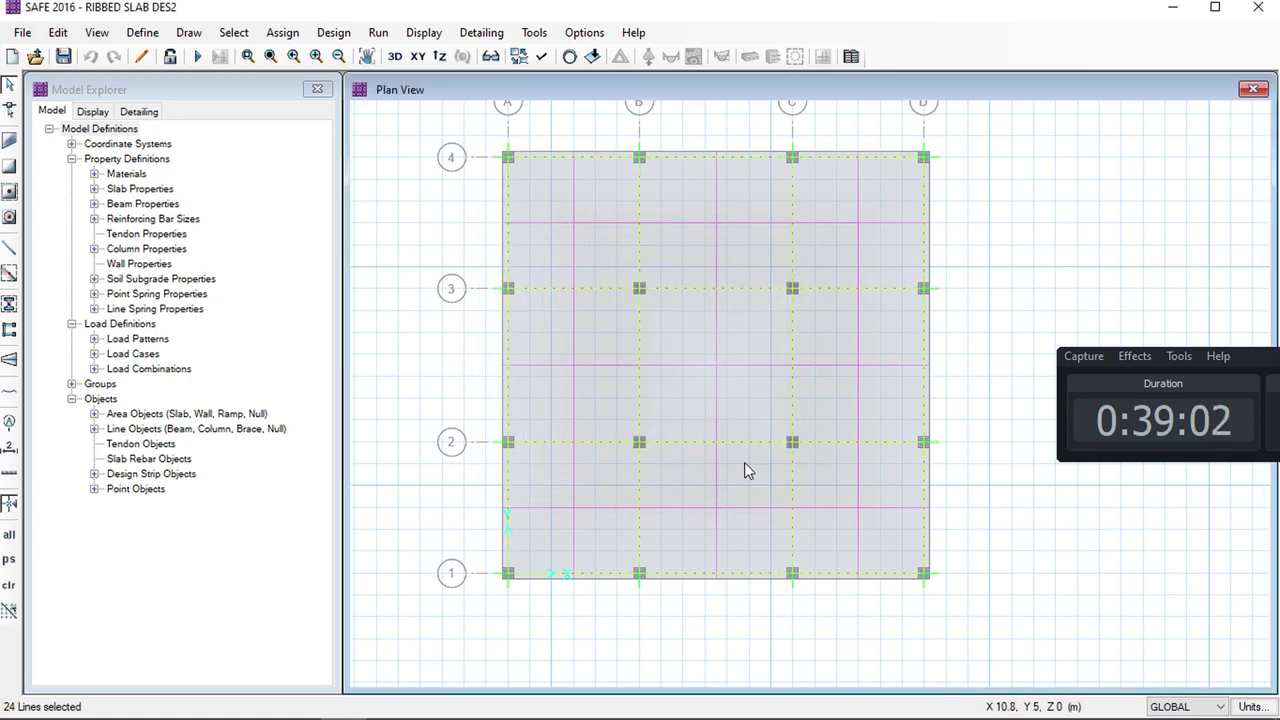
Clear the beam selection and draw WALL1 walls with a 0.6 m height below along perimeter gridlines 4, D, 1 and A
key("ctrl+q")
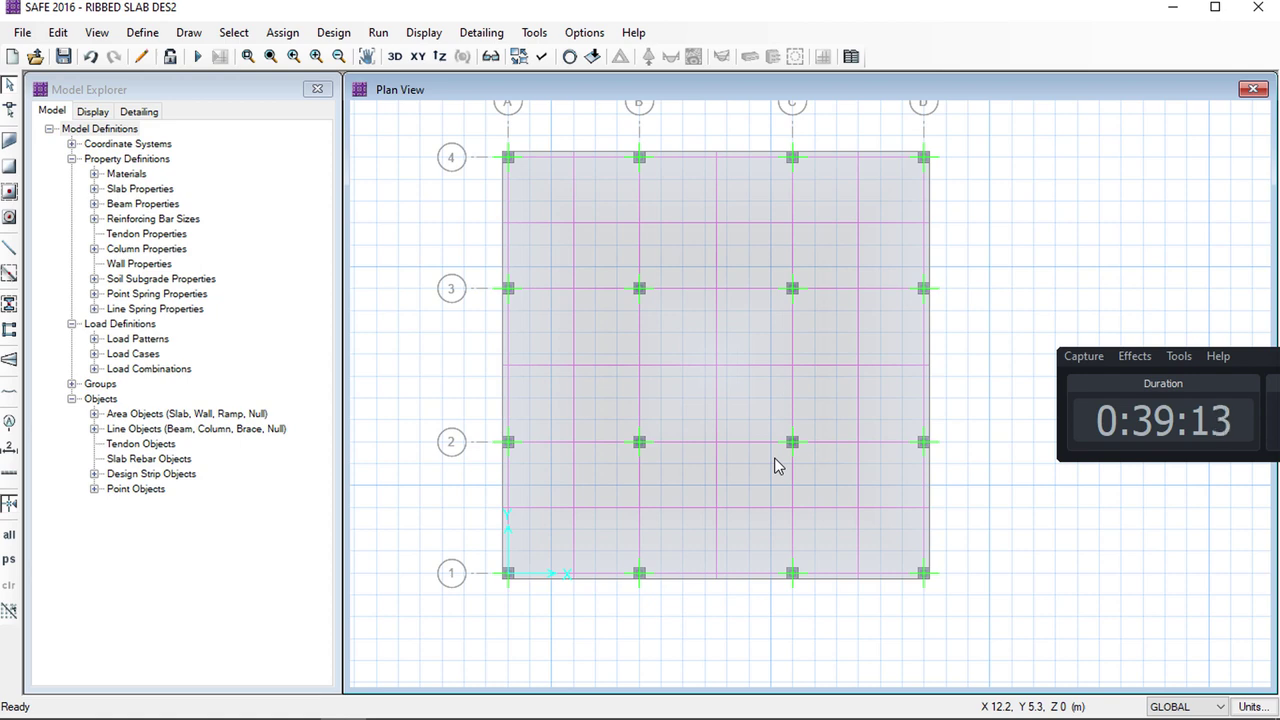
left_click(10, 332)
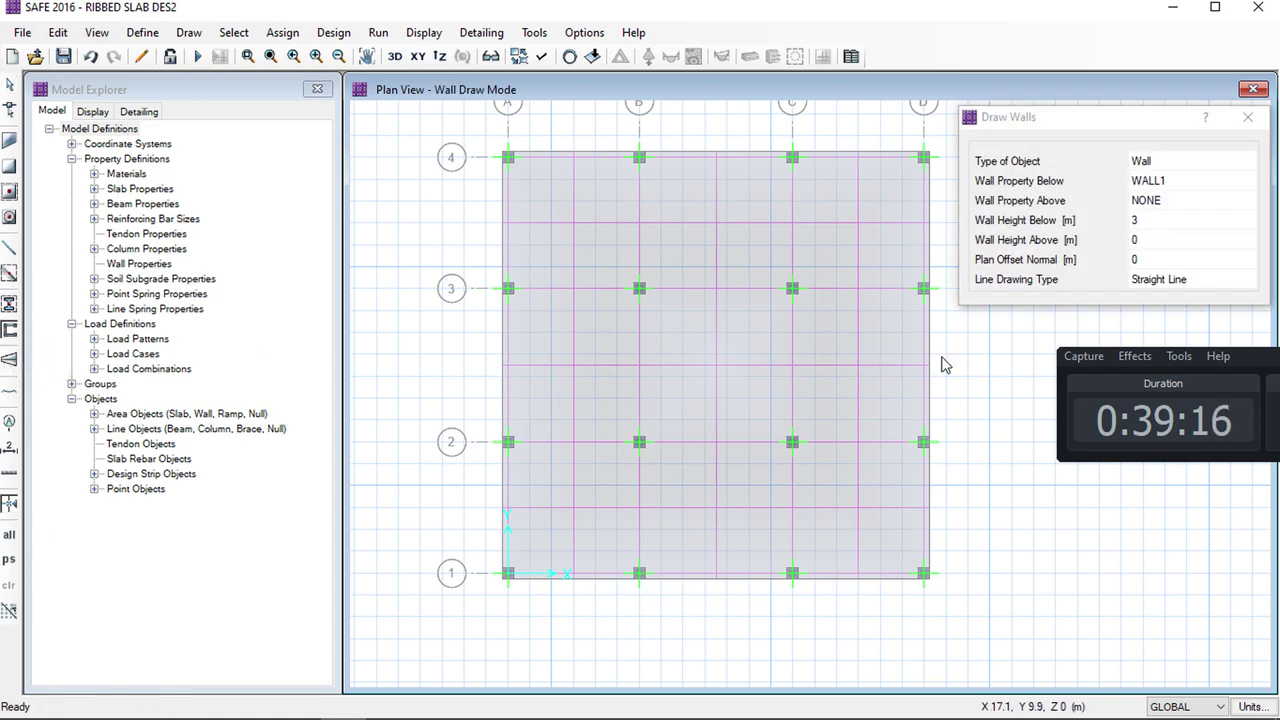
left_click(1157, 221)
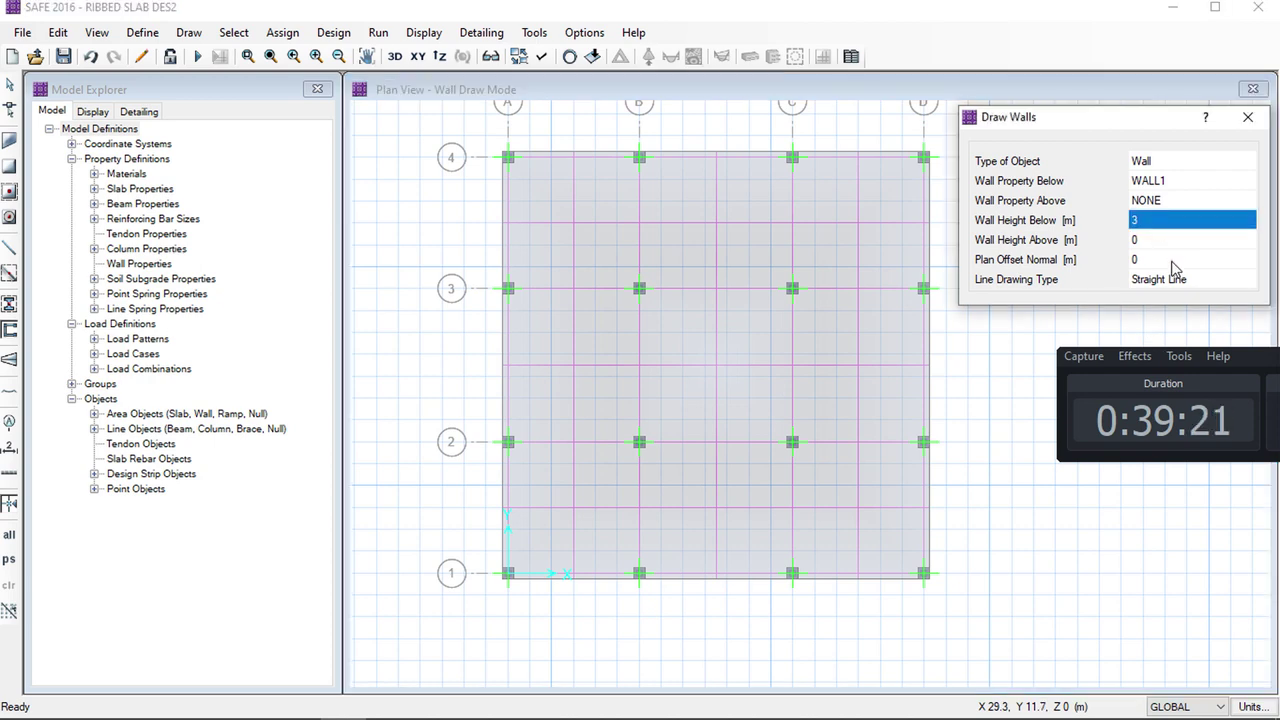
type(".6")
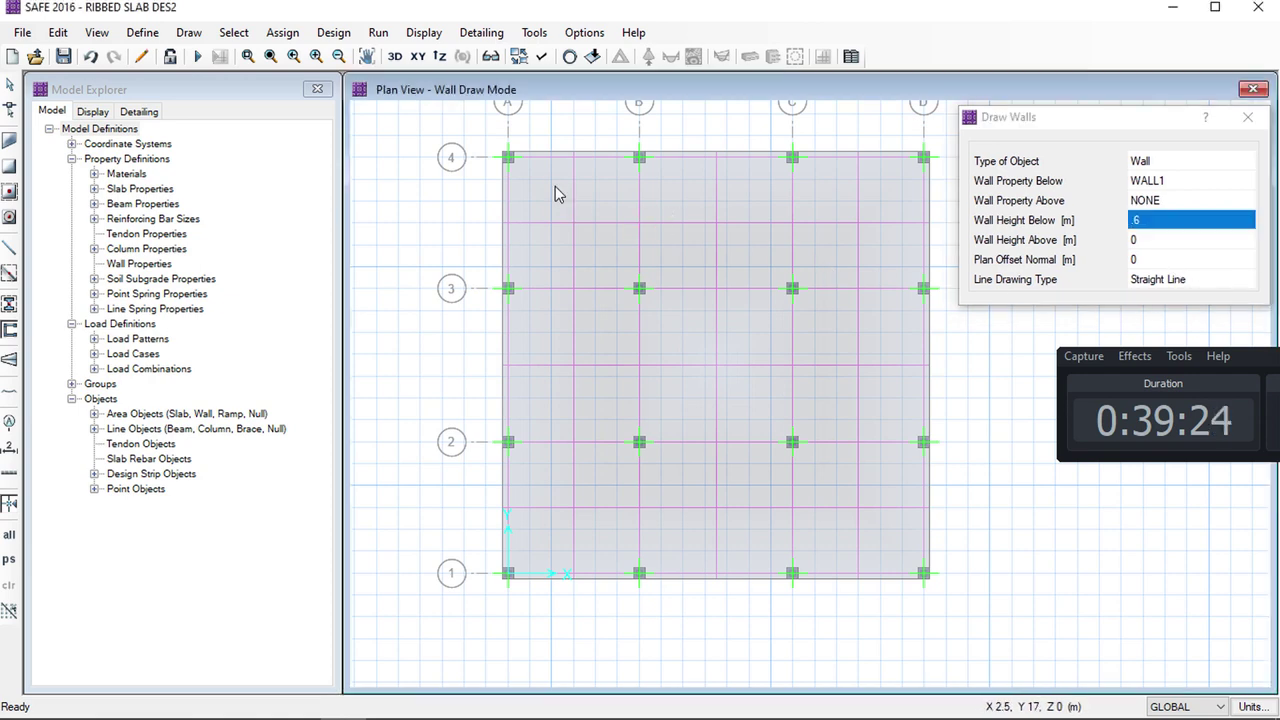
left_click(508, 157)
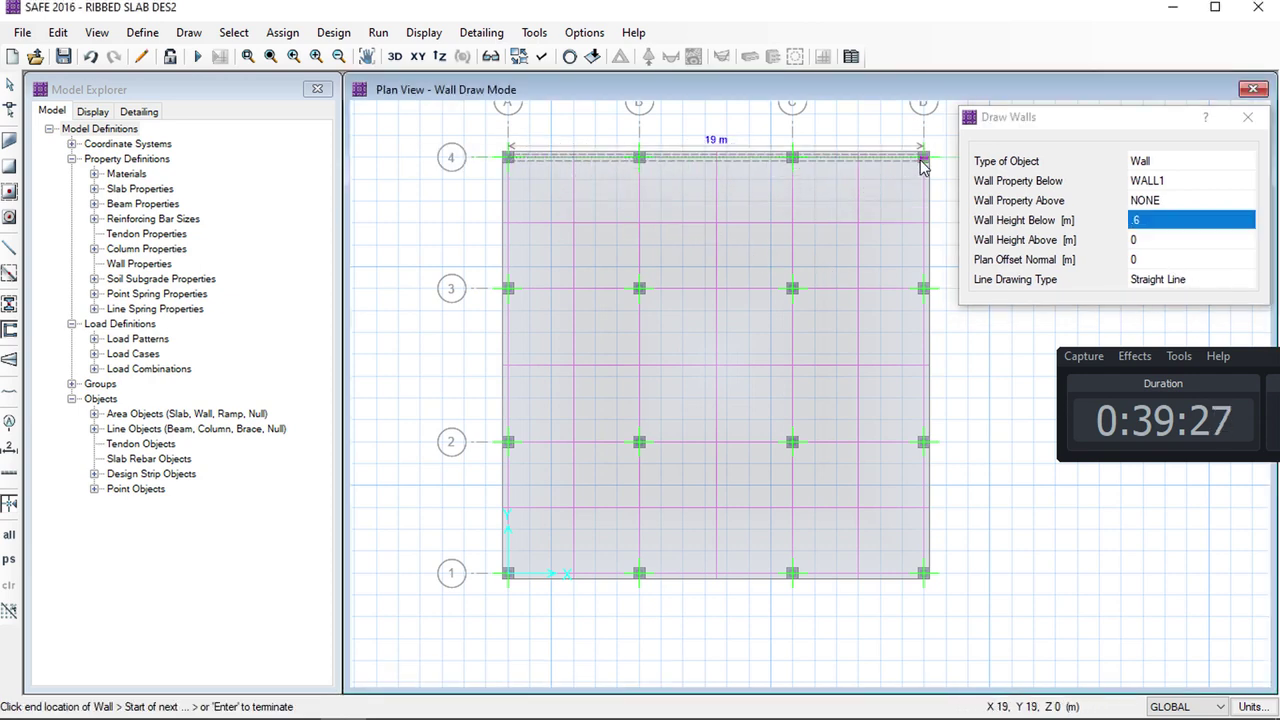
left_click(922, 158)
left_click(923, 573)
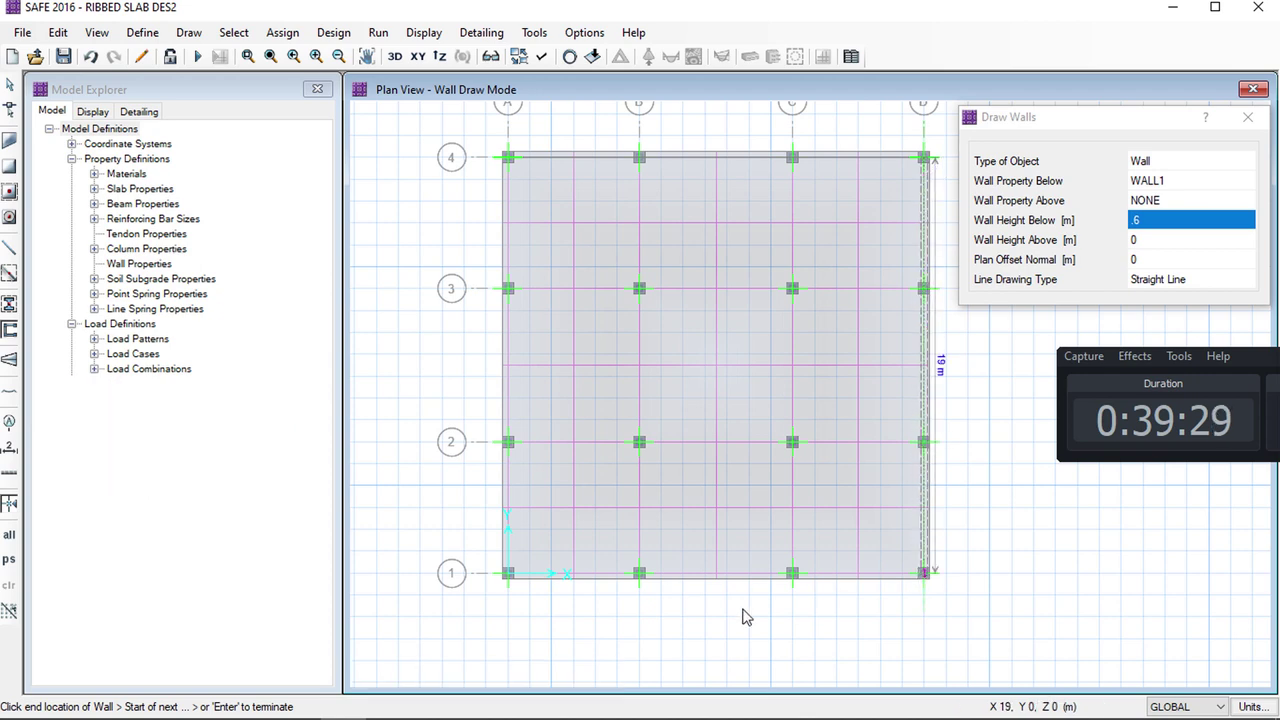
left_click(508, 574)
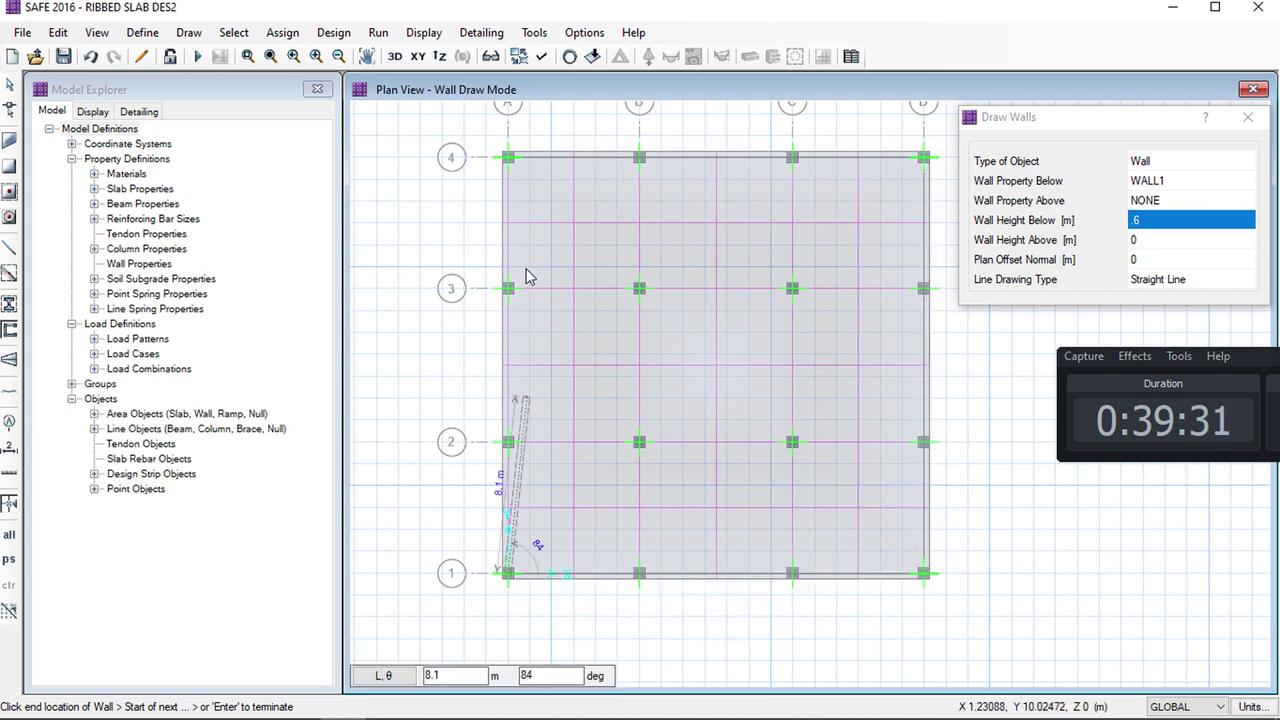
left_click(508, 158)
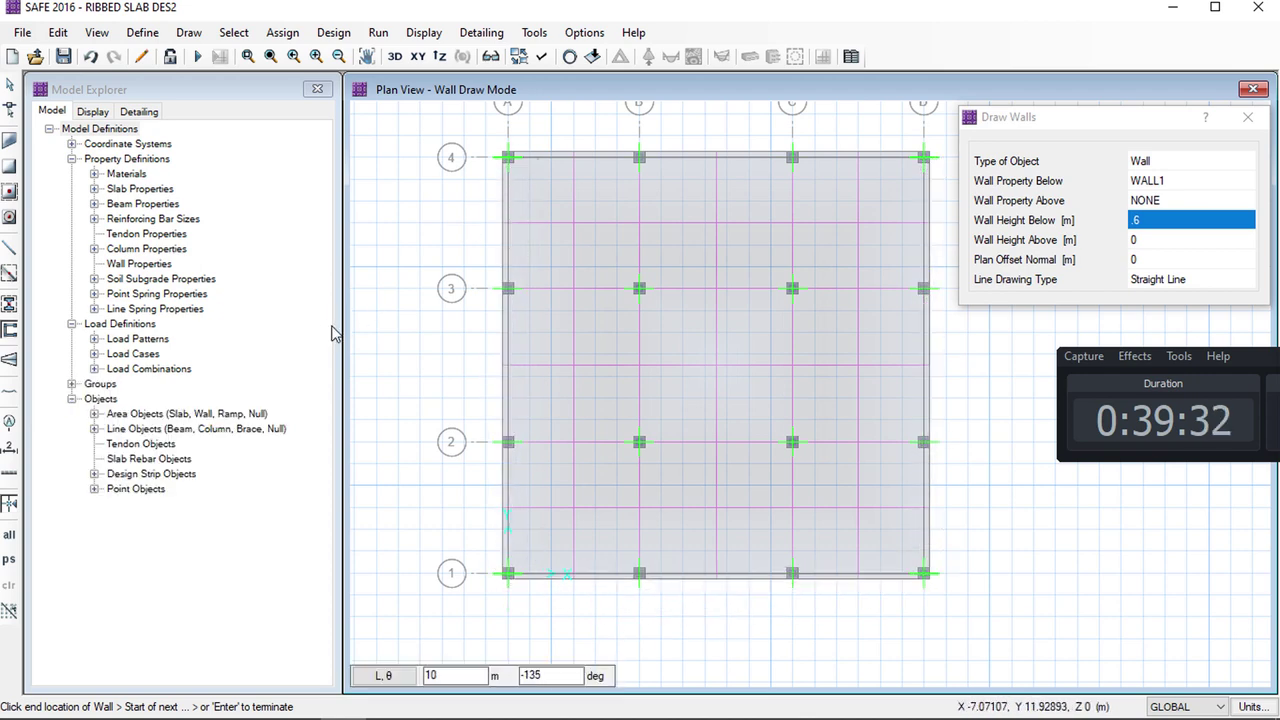
key("Return")
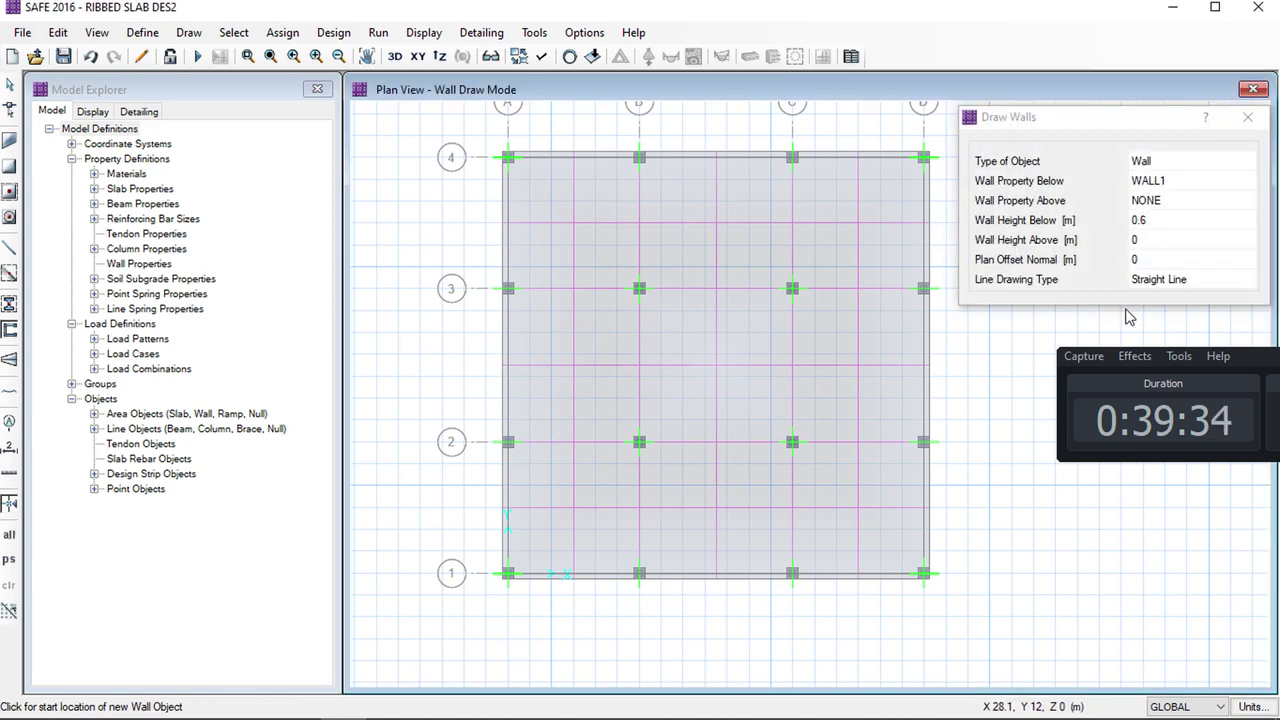
left_click(1247, 117)
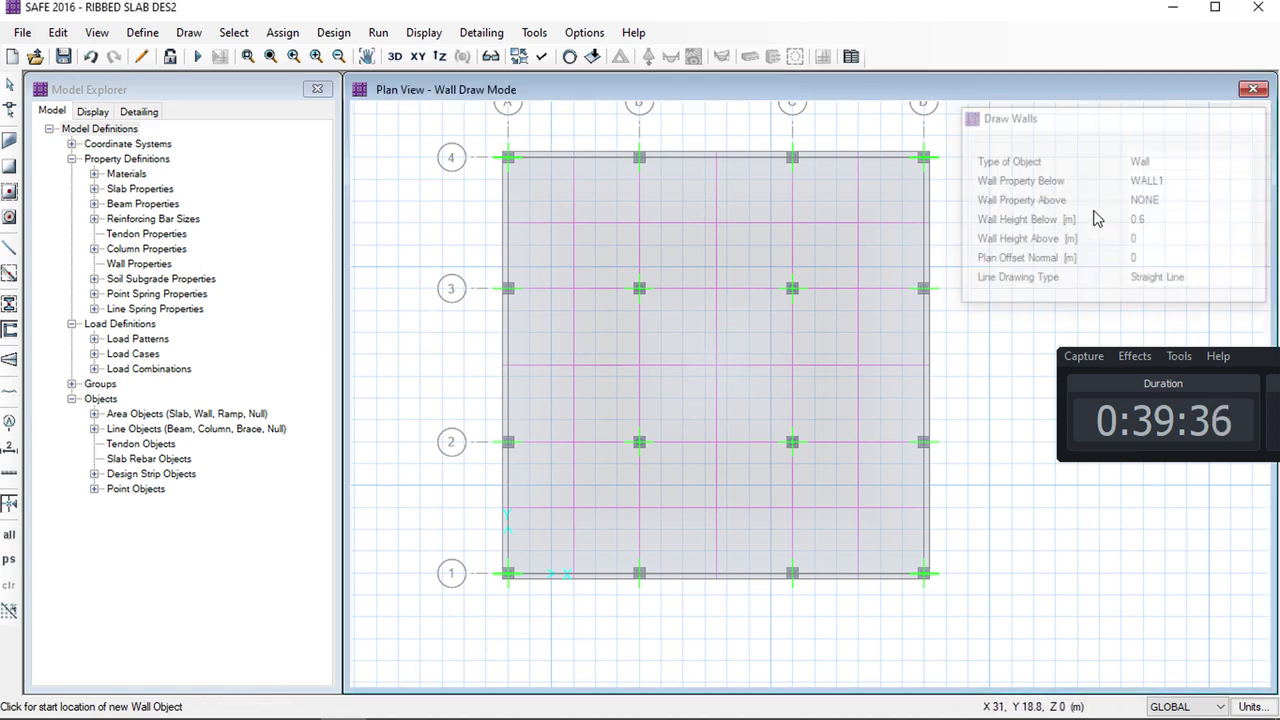
left_click(142, 32)
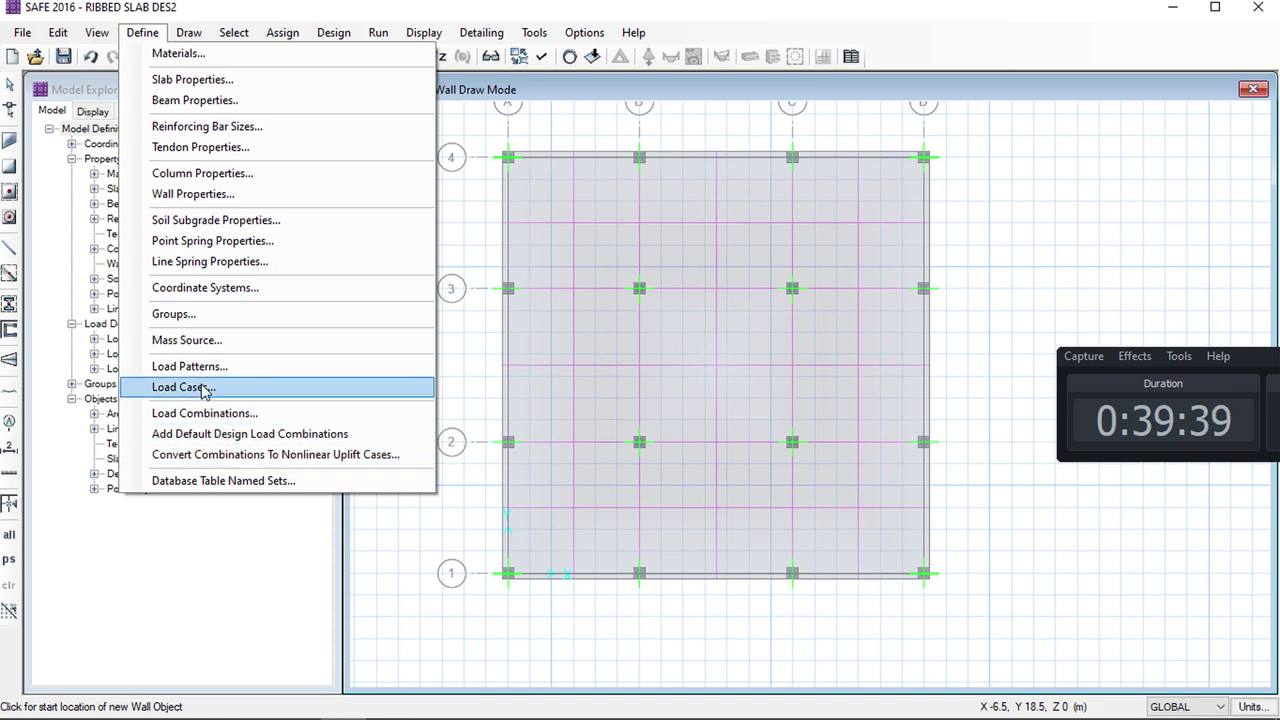
left_click(267, 199)
left_click(688, 356)
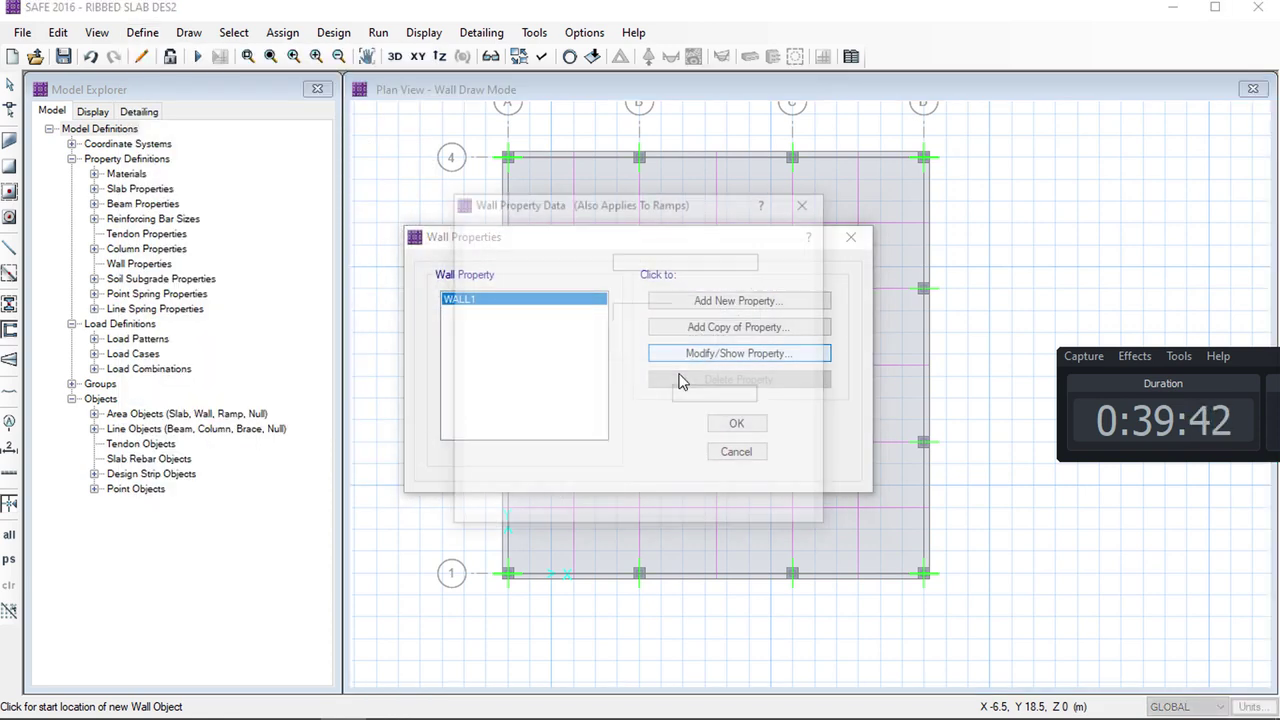
double_click(703, 396)
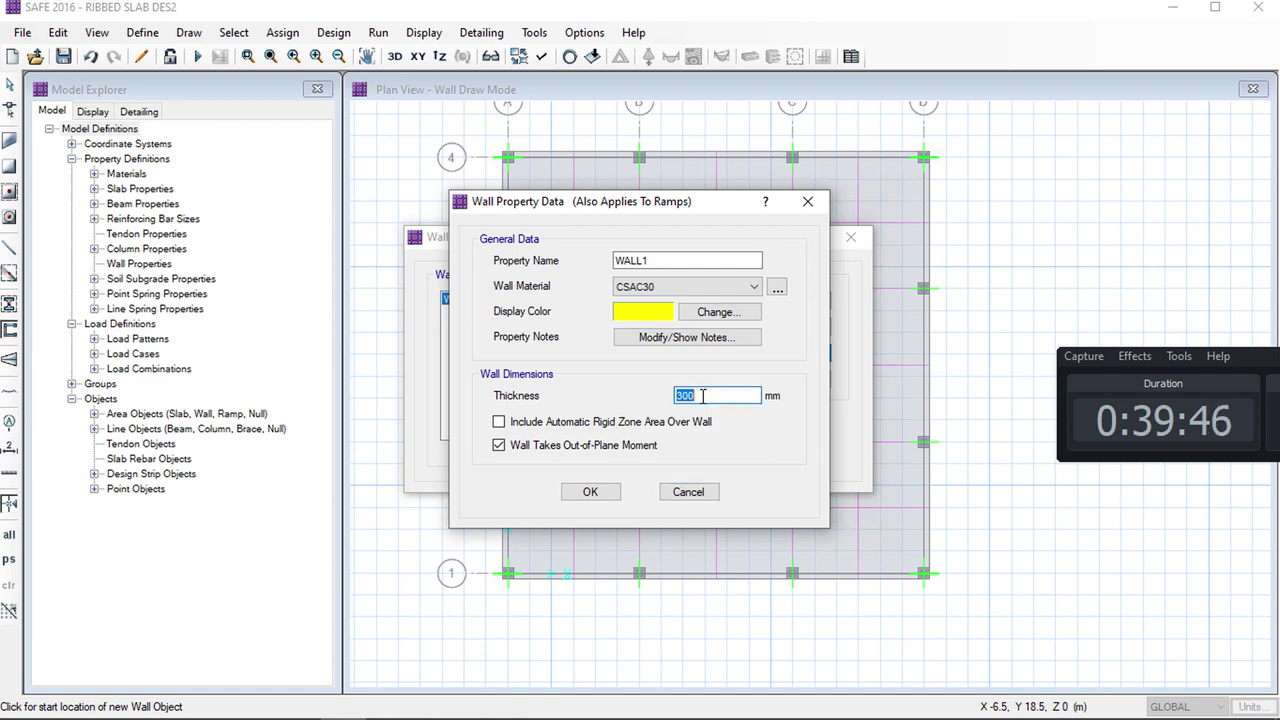
left_click(808, 201)
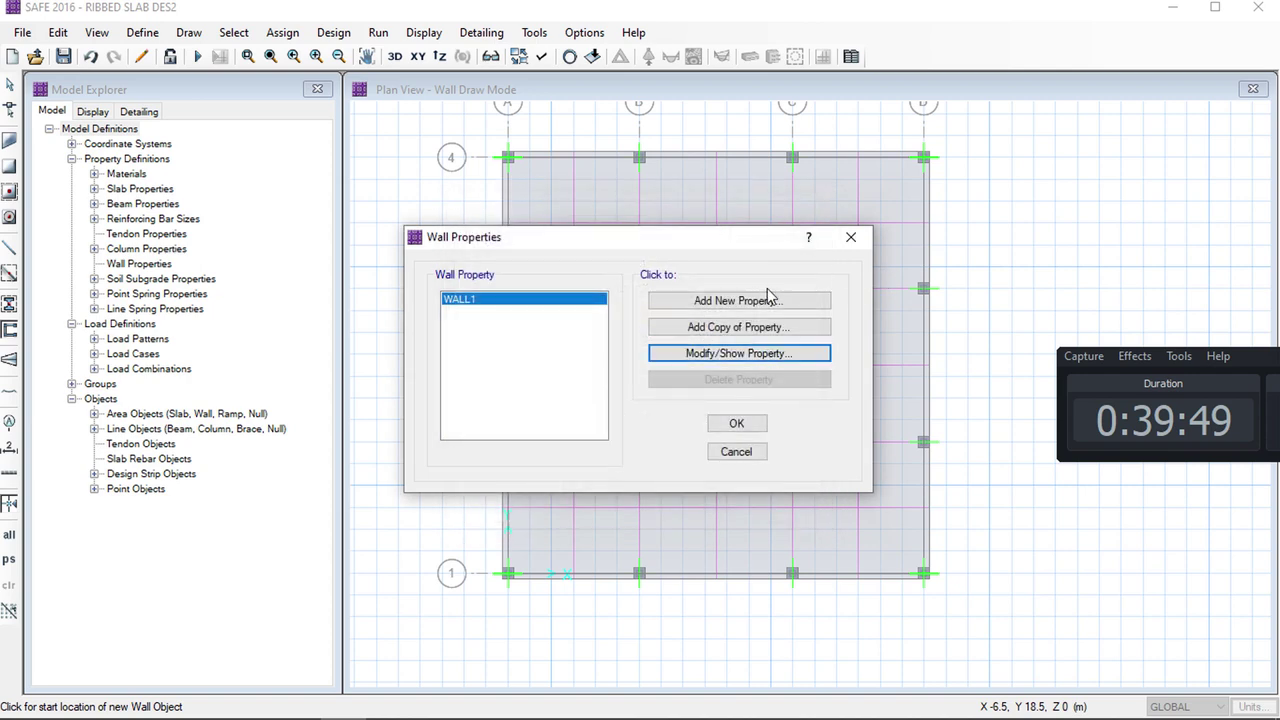
left_click(850, 237)
left_click(240, 36)
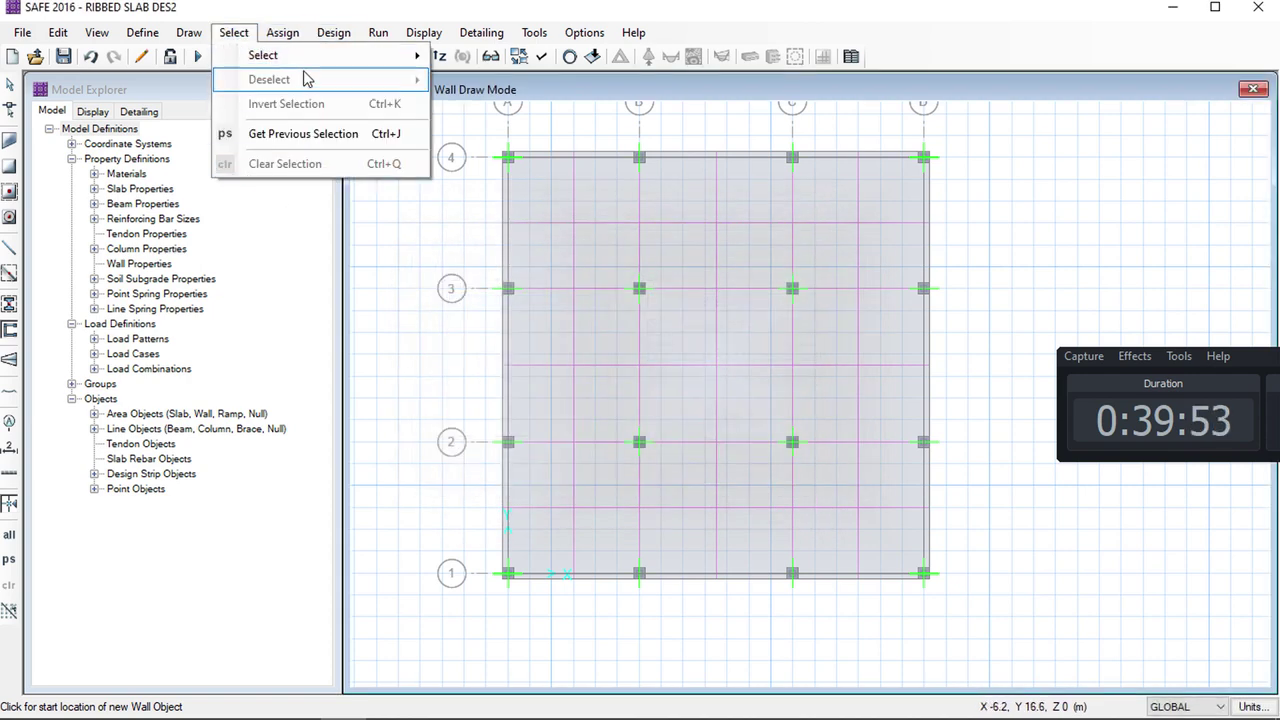
mouse_move(303, 65)
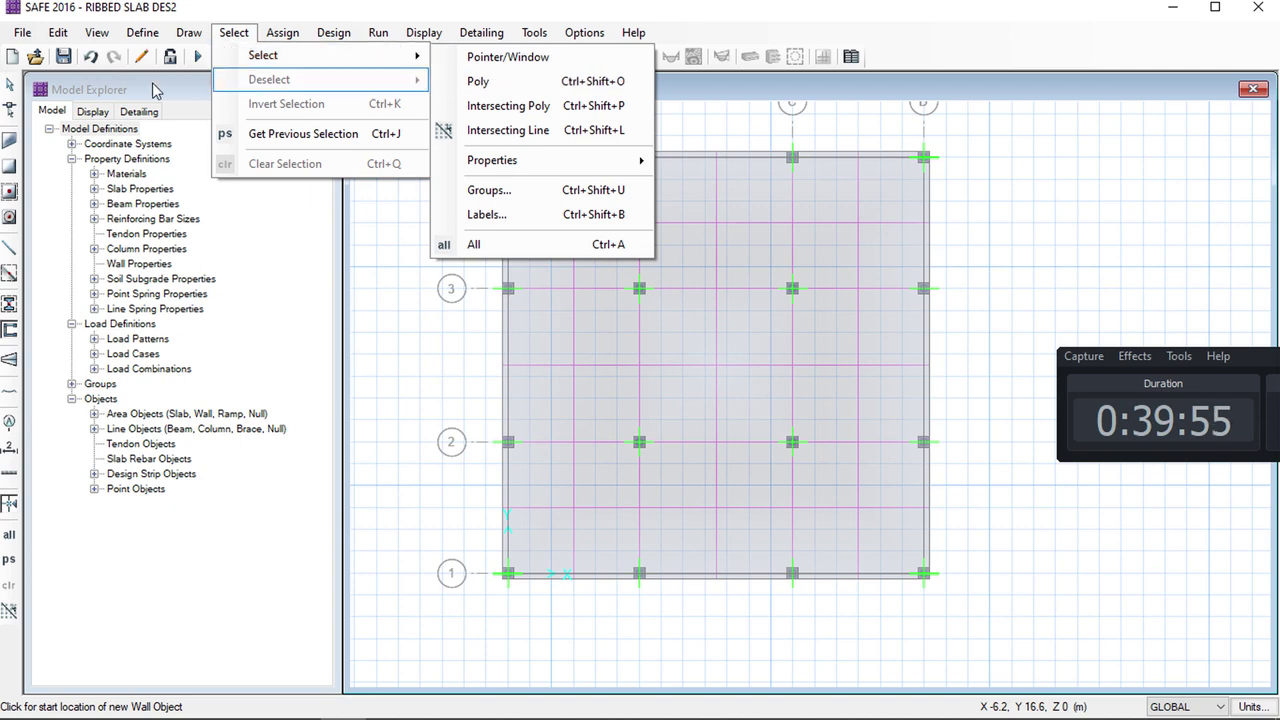
Rename the wall property WALL1 as WALL30X60
mouse_move(147, 38)
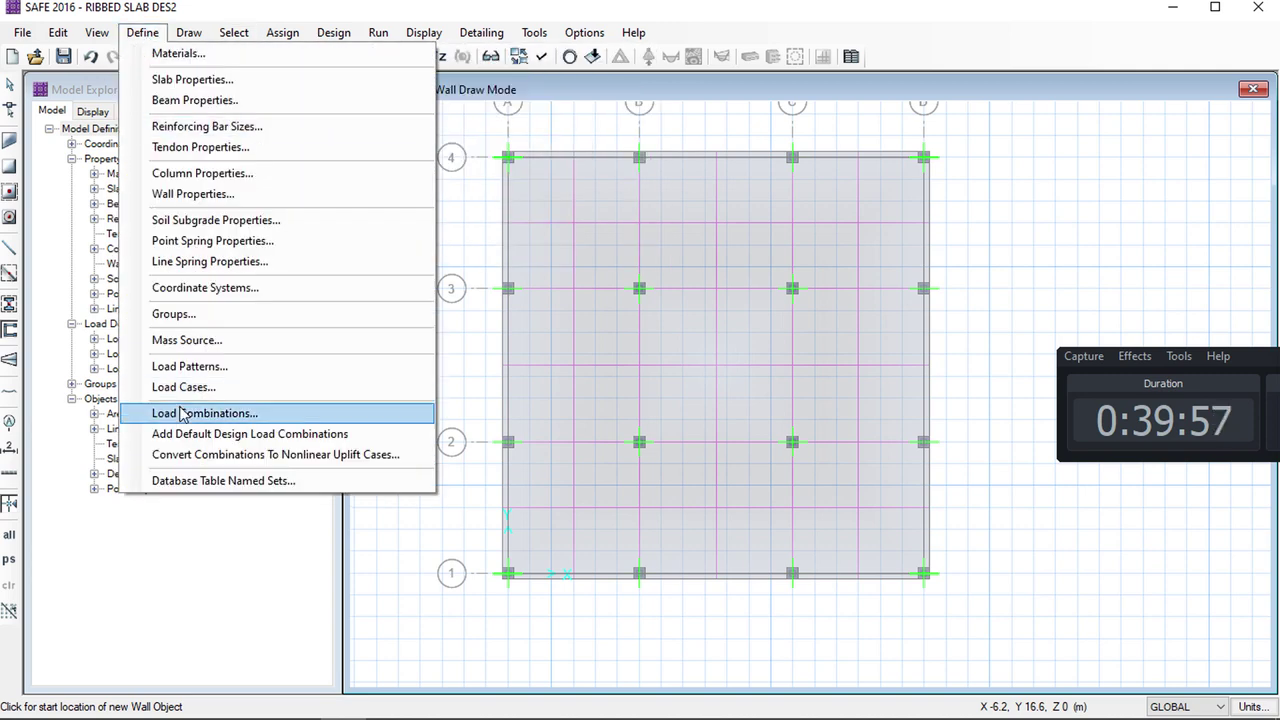
left_click(192, 194)
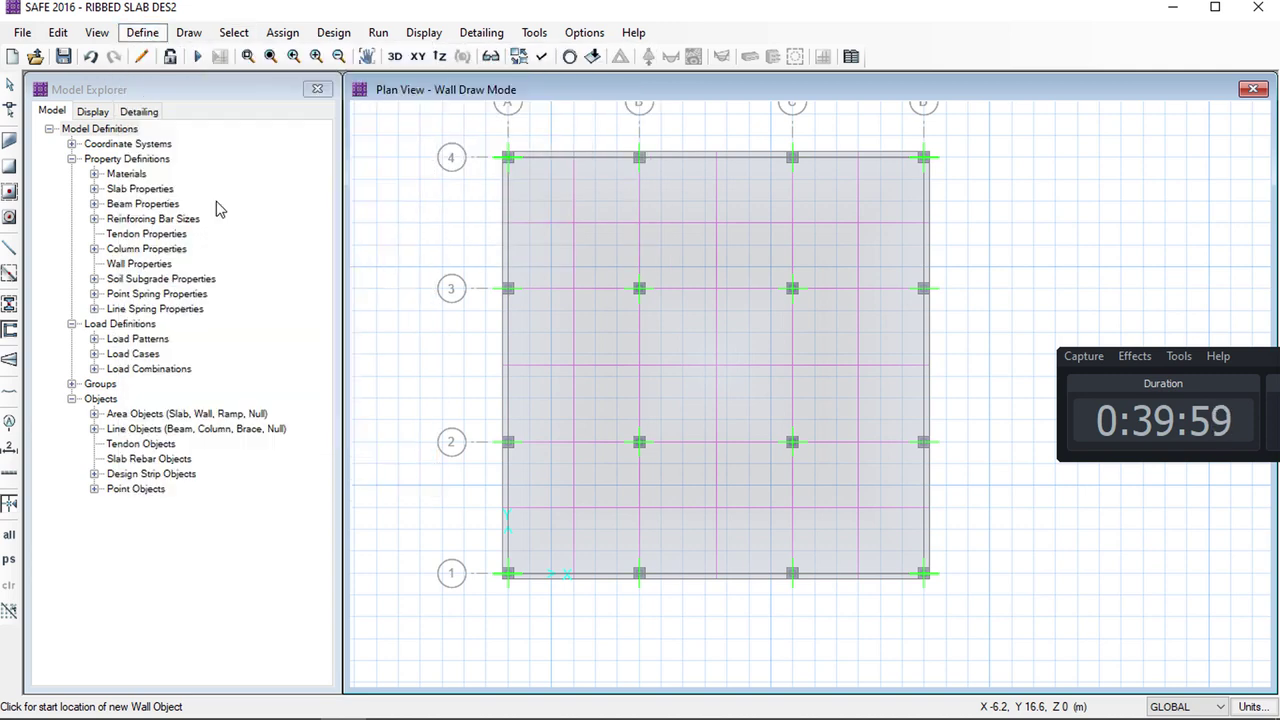
left_click(727, 354)
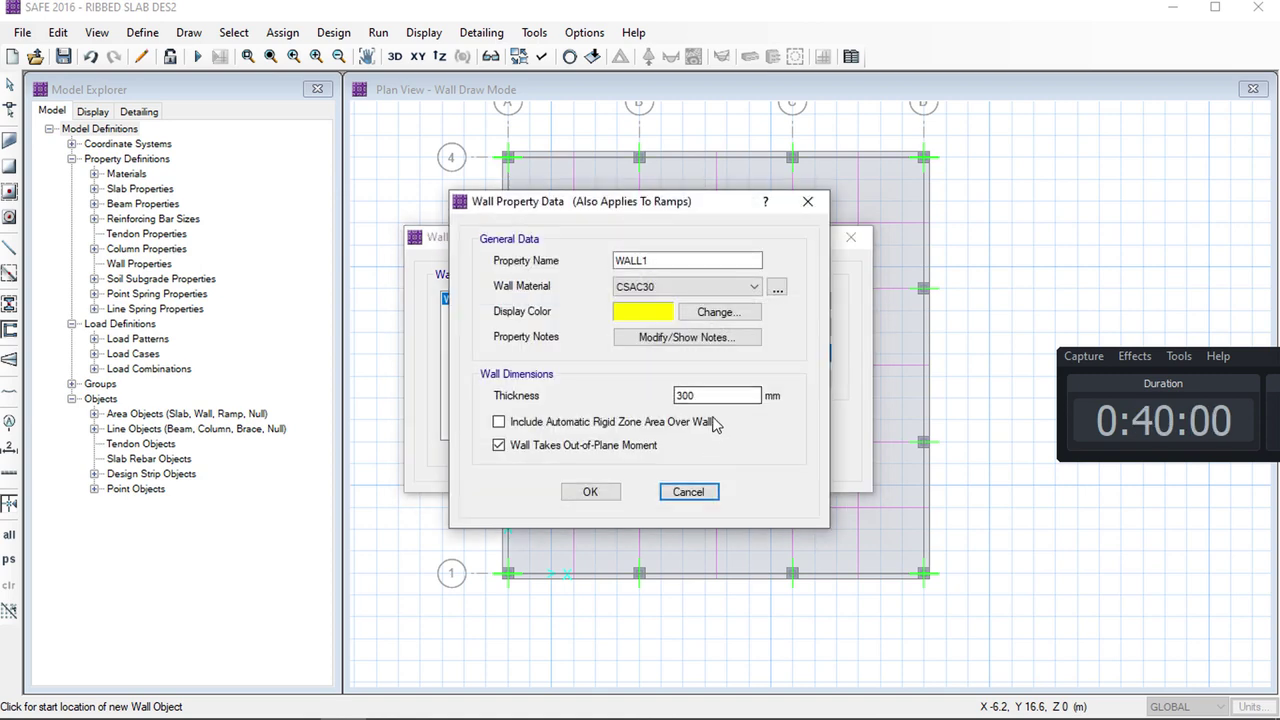
double_click(706, 399)
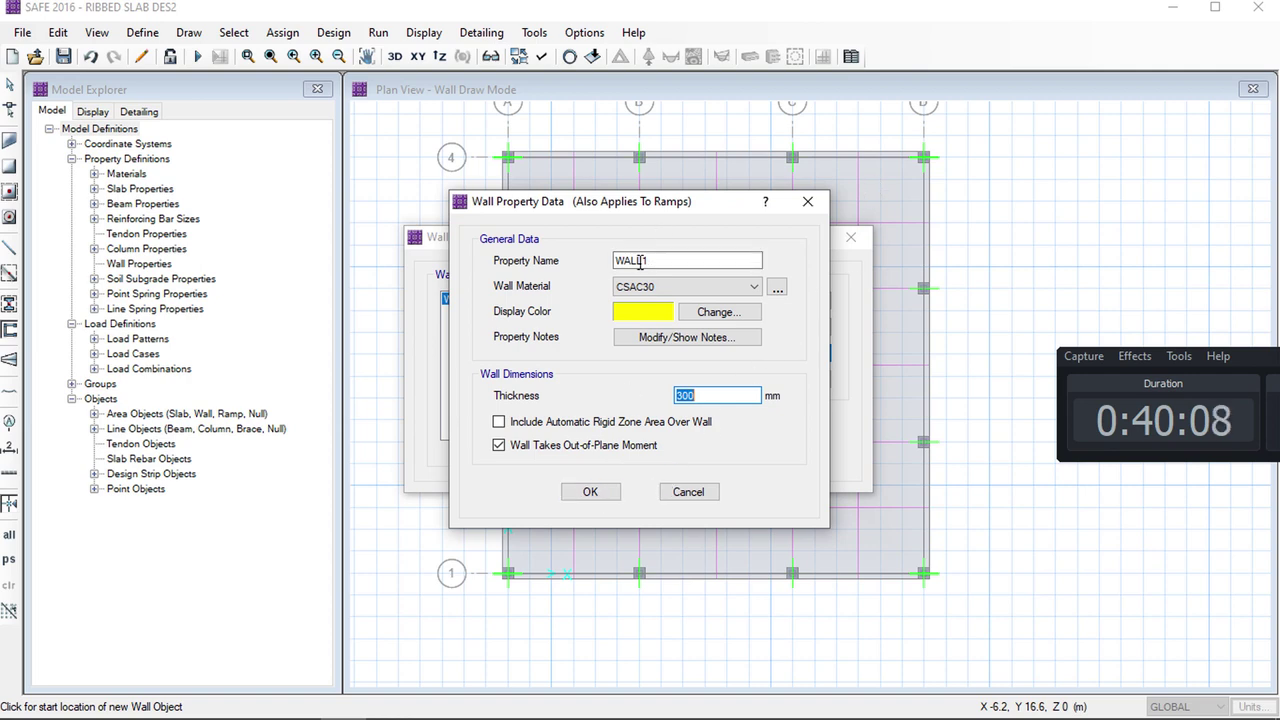
left_click_drag(644, 261, 656, 263)
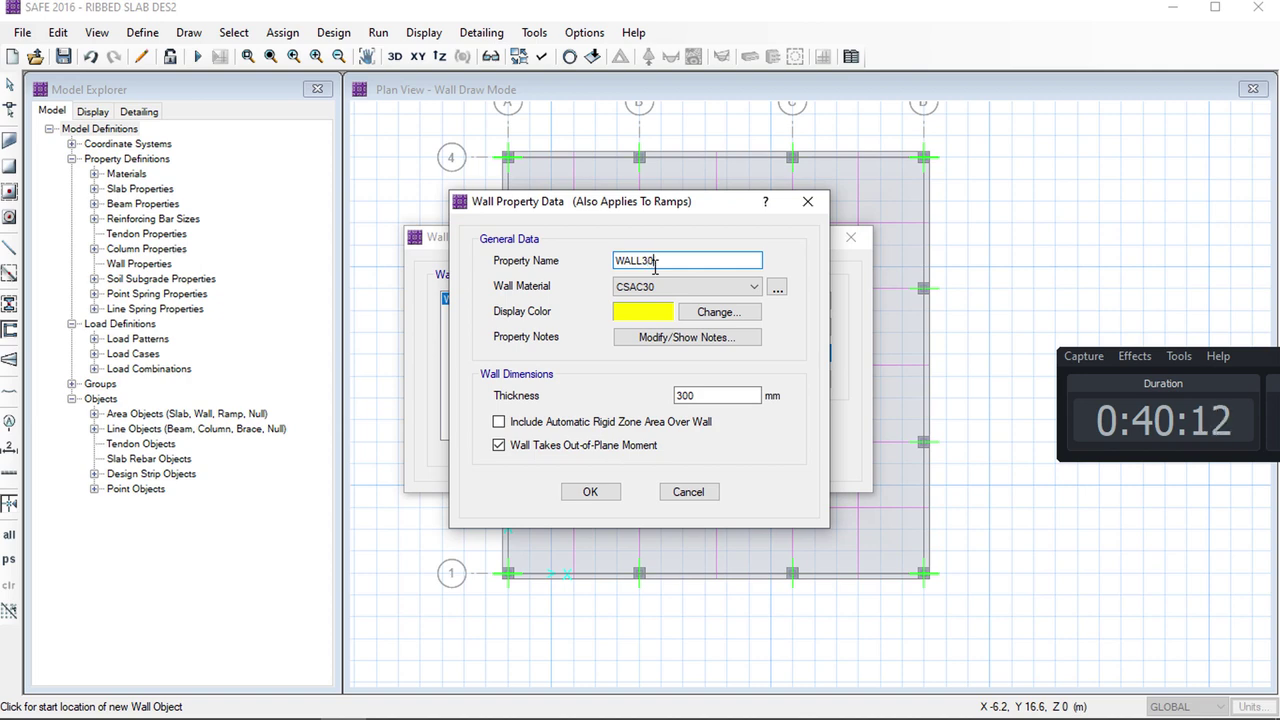
type("300")
left_click(588, 491)
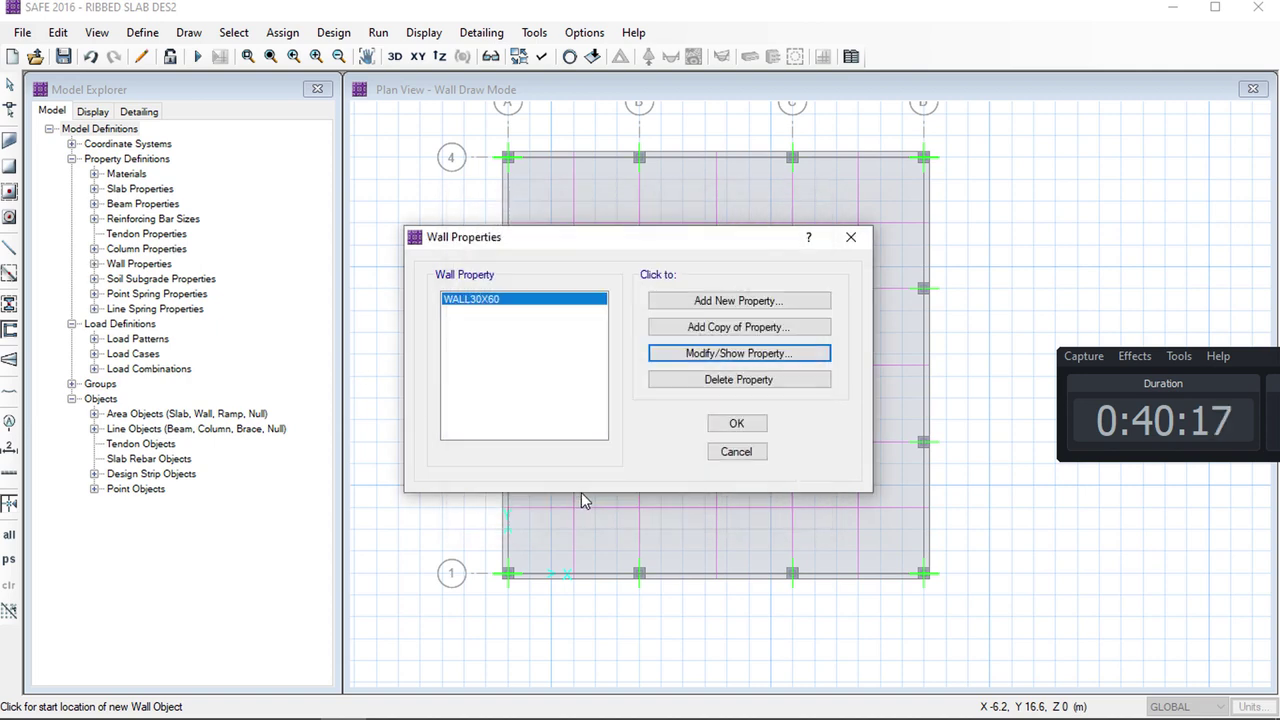
Add a copy of the WALL30X60 property named WALL120X32, change its thickness accordingly, and accept the wall properties
left_click(727, 326)
left_click(655, 261)
key("shift+Left")
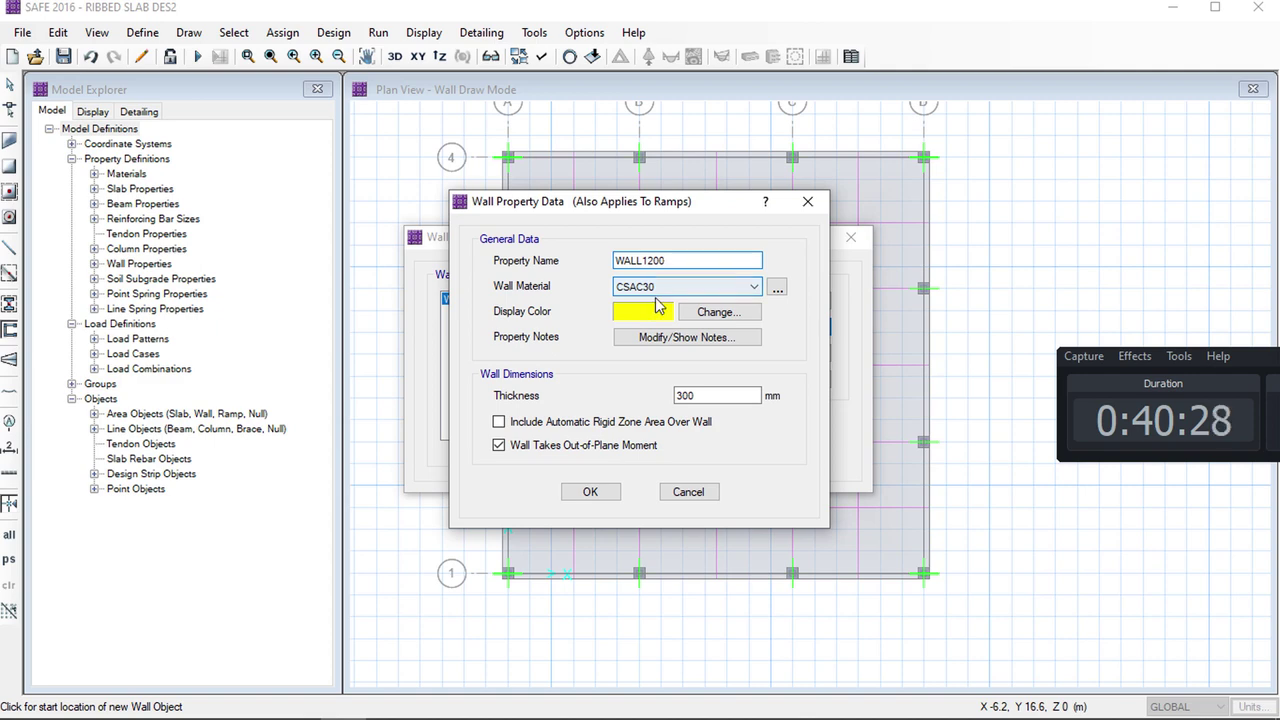
type("X")
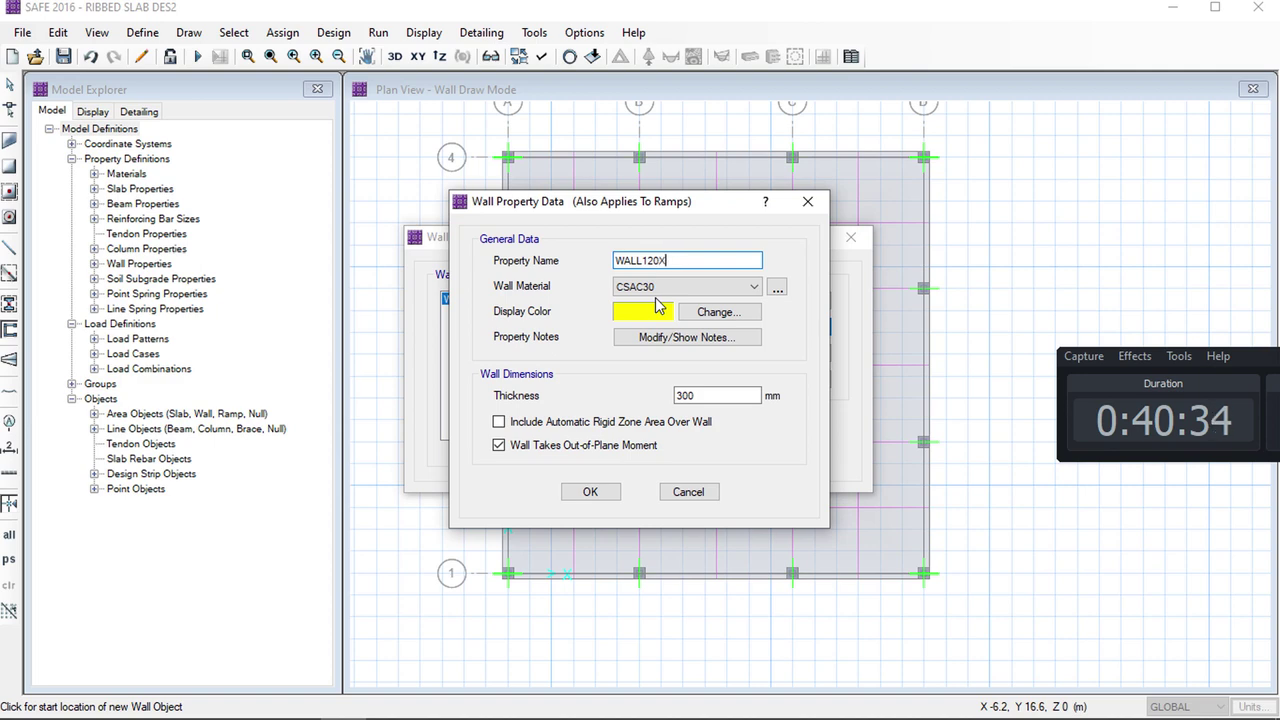
type("32")
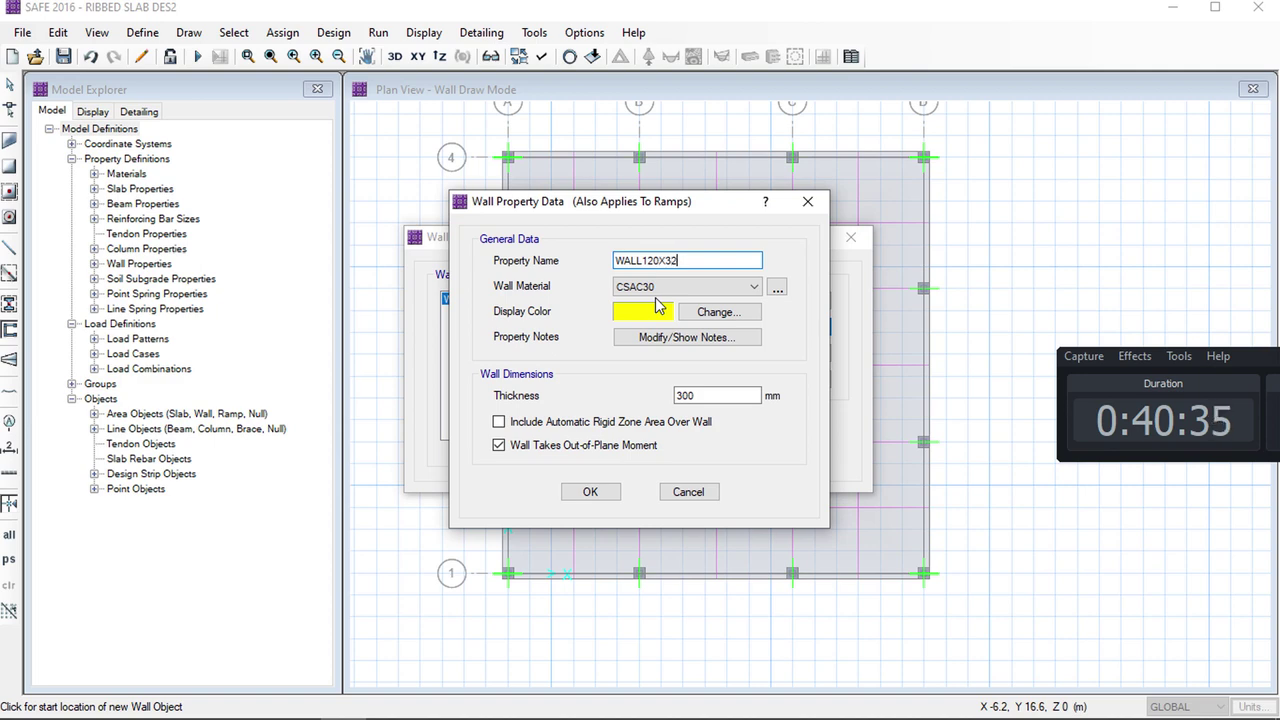
double_click(701, 394)
type("12")
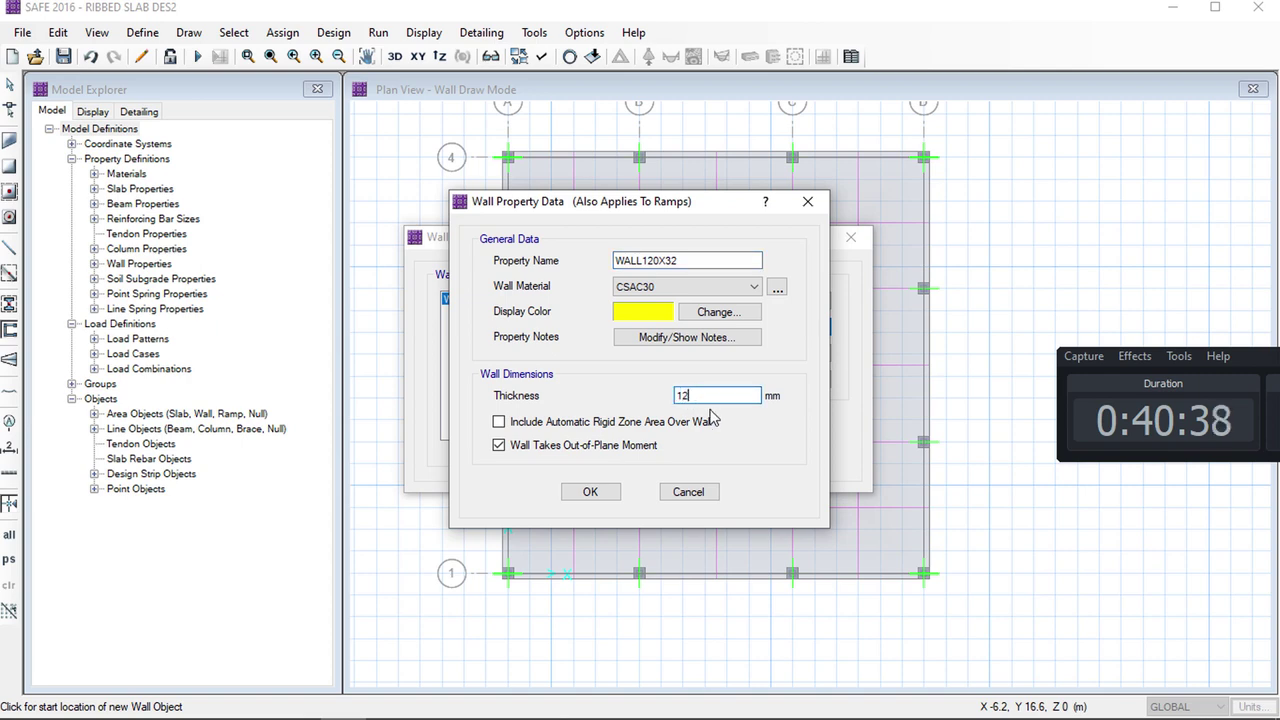
left_click(590, 491)
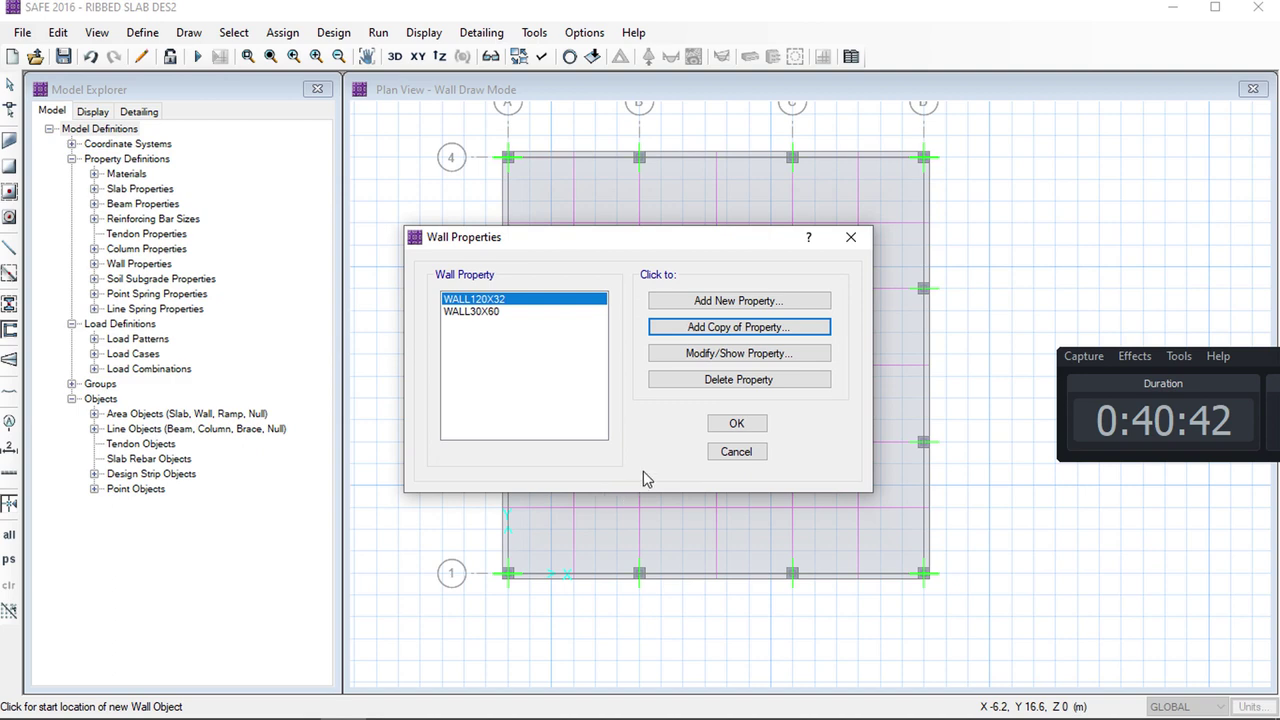
left_click(736, 424)
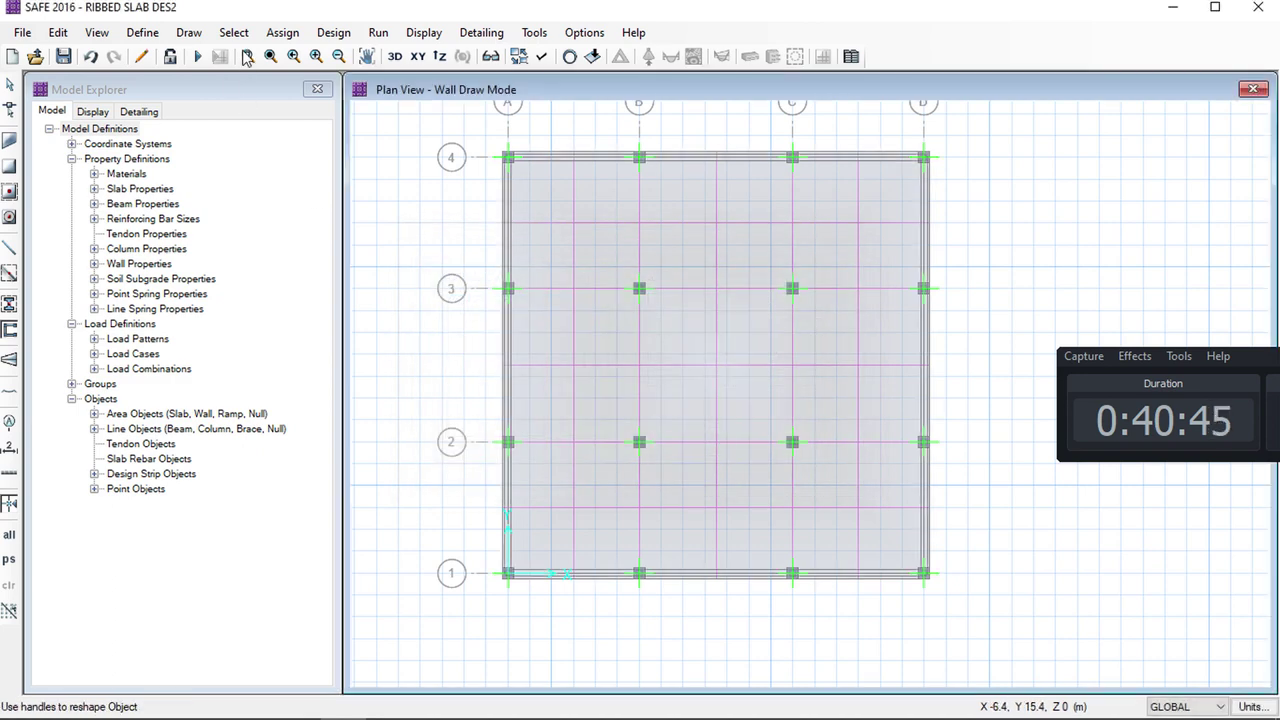
left_click(236, 33)
mouse_move(295, 65)
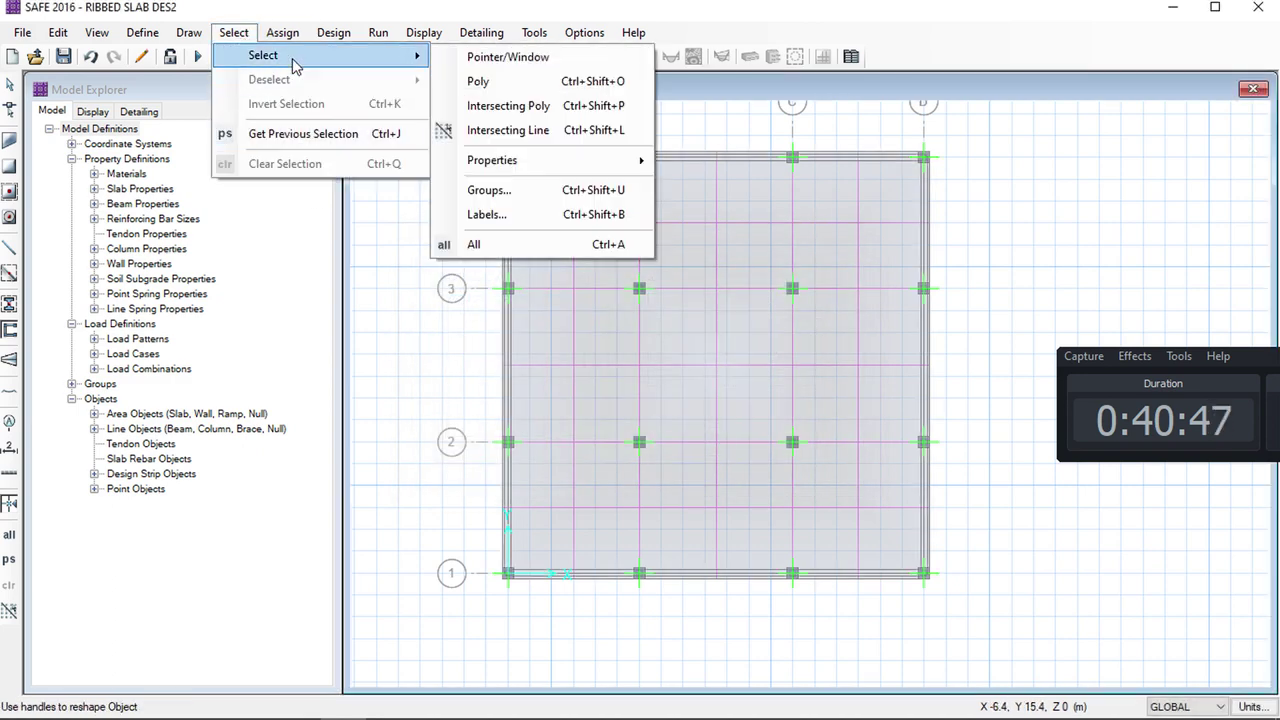
mouse_move(518, 162)
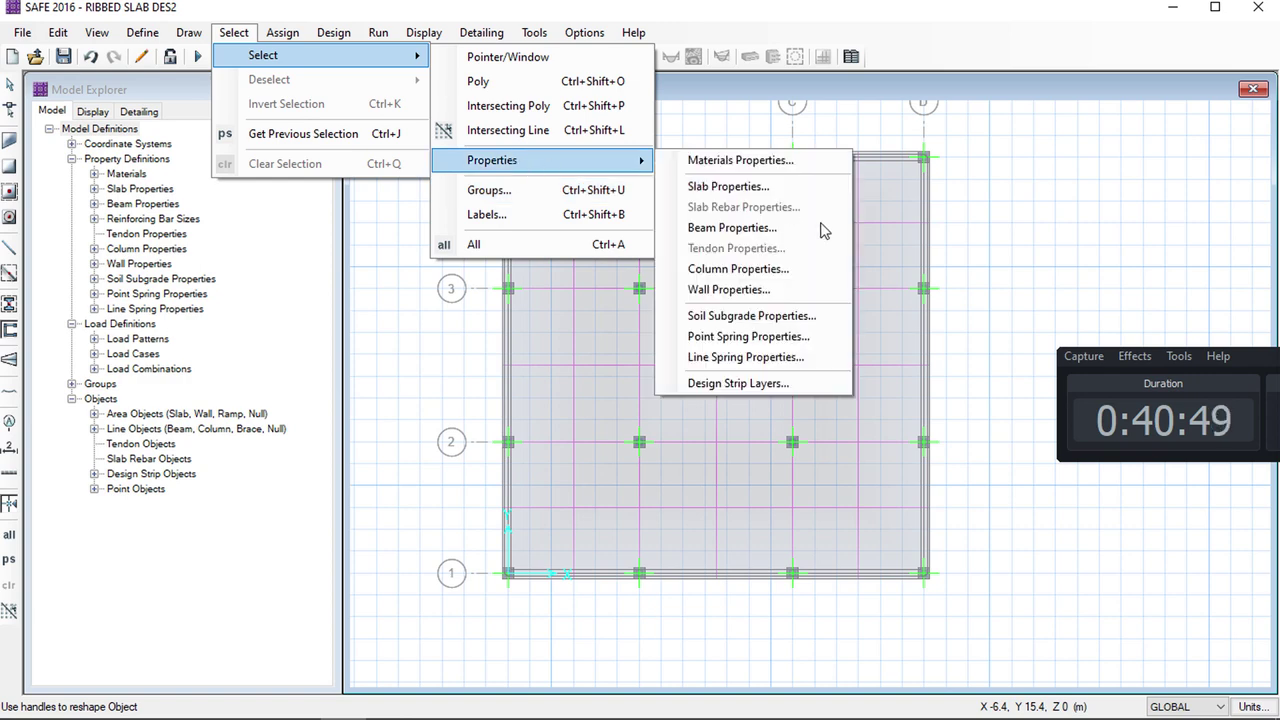
left_click(726, 290)
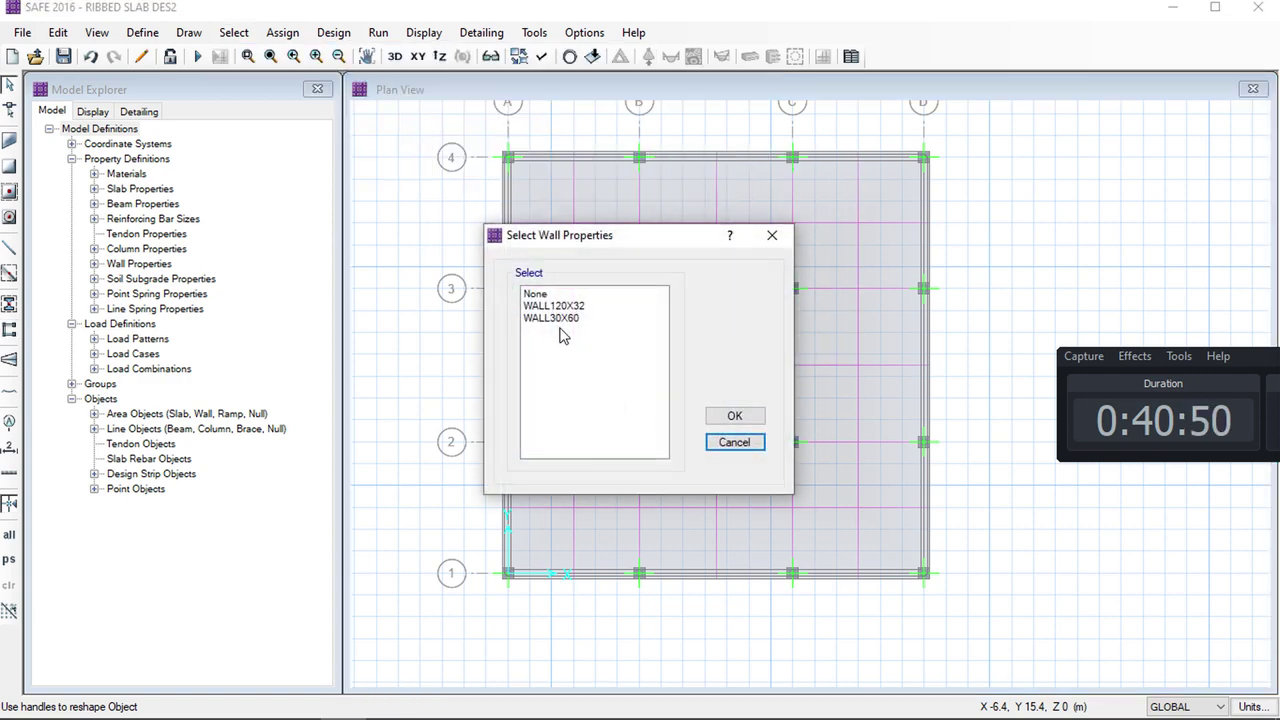
left_click(772, 235)
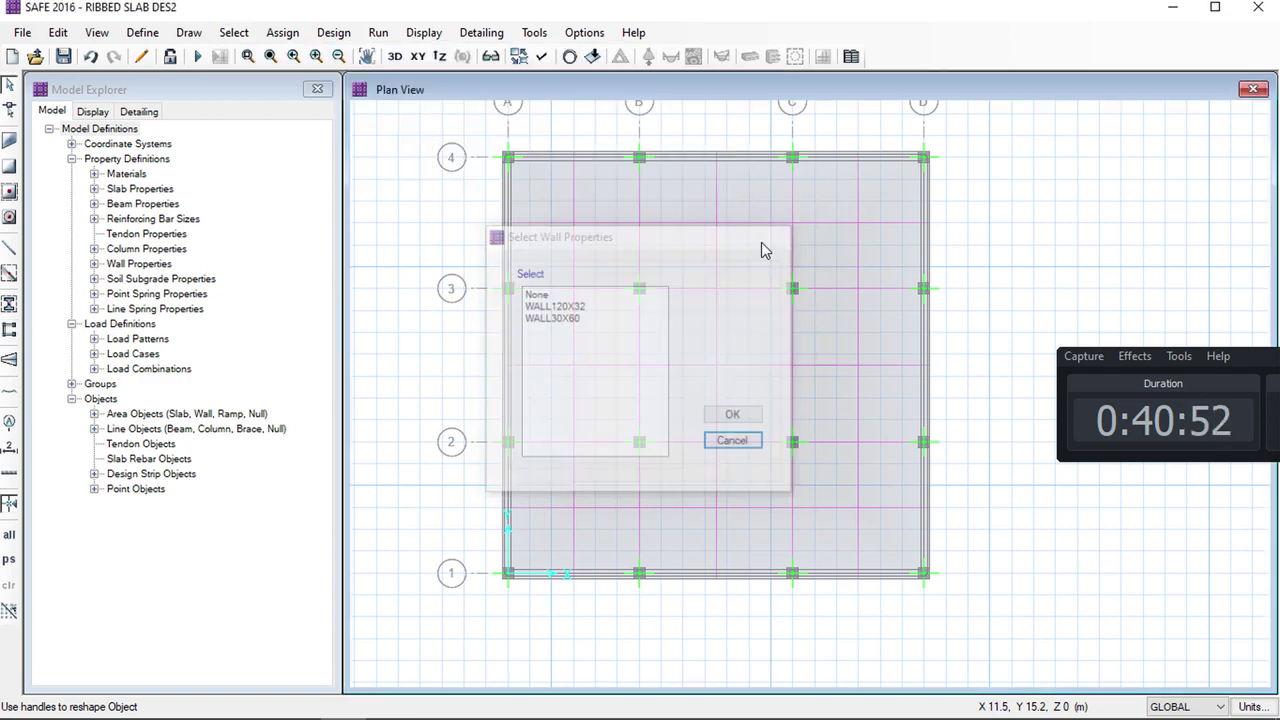
Display the model in 3D to check the perimeter walls
left_click(394, 58)
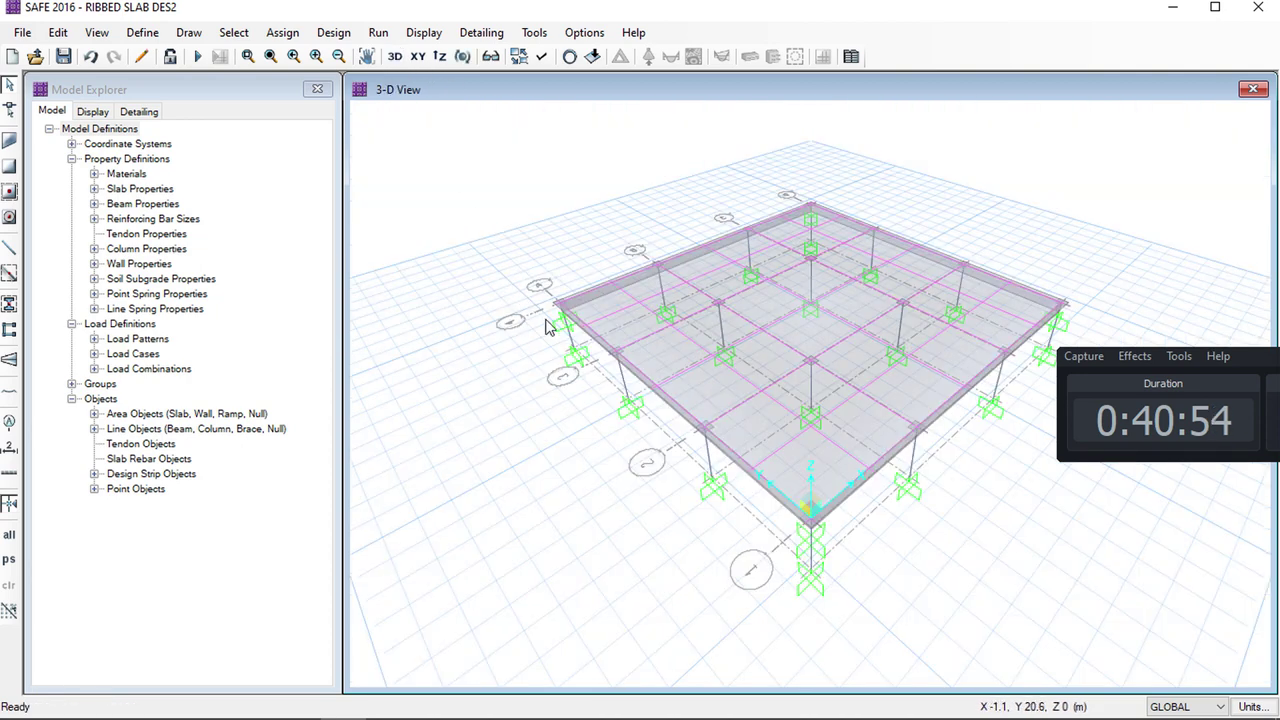
Switch to the plan view and start drawing walls with the property below set to WALL120X32
scroll(555, 328, "up", 5)
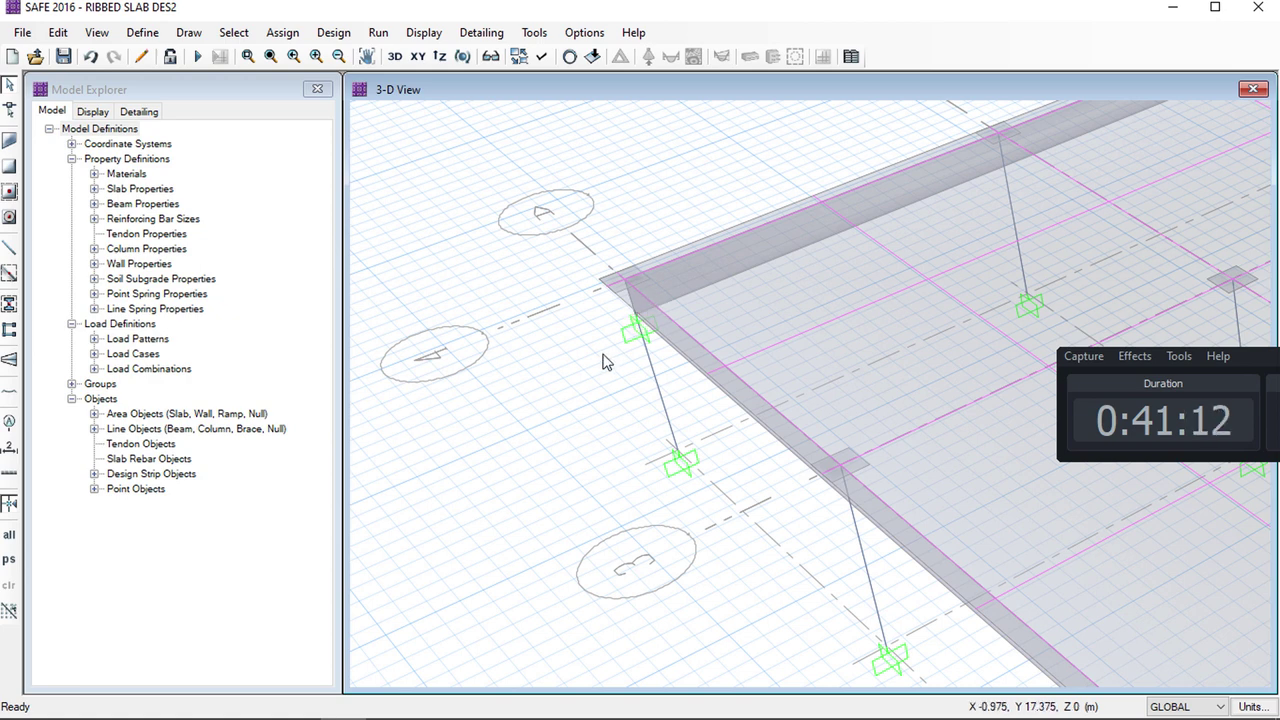
left_click(417, 57)
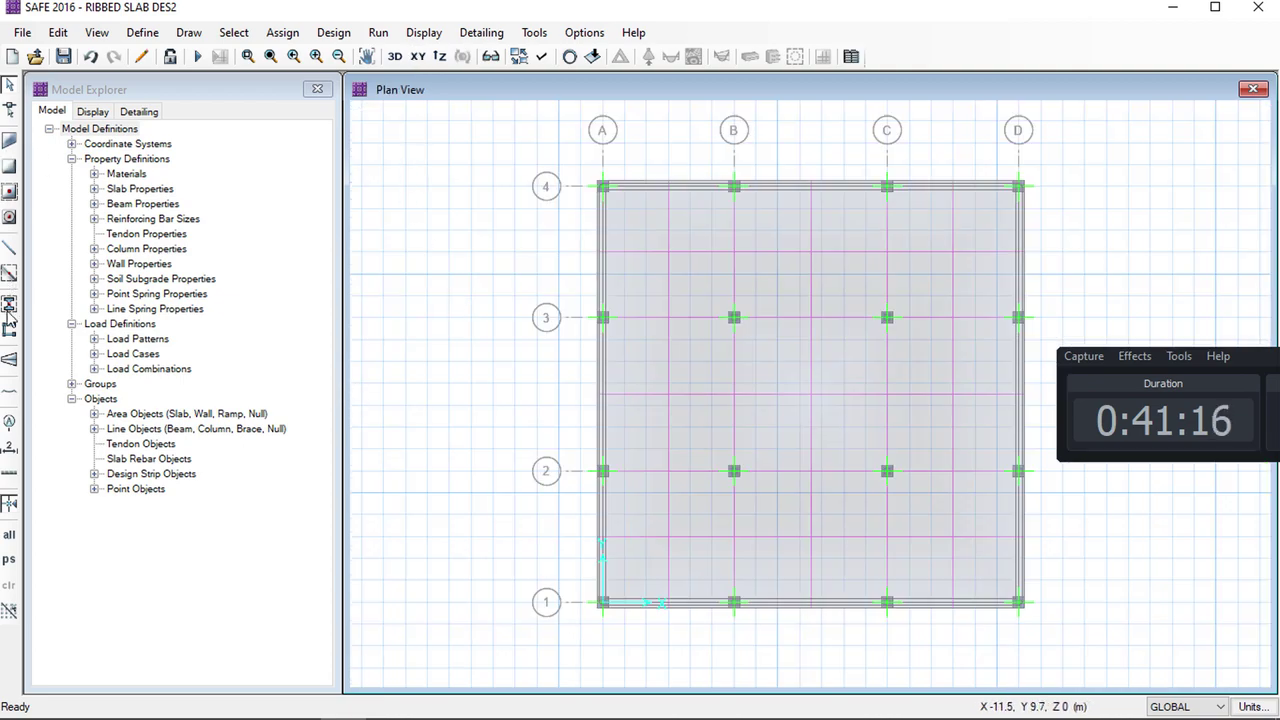
left_click(9, 359)
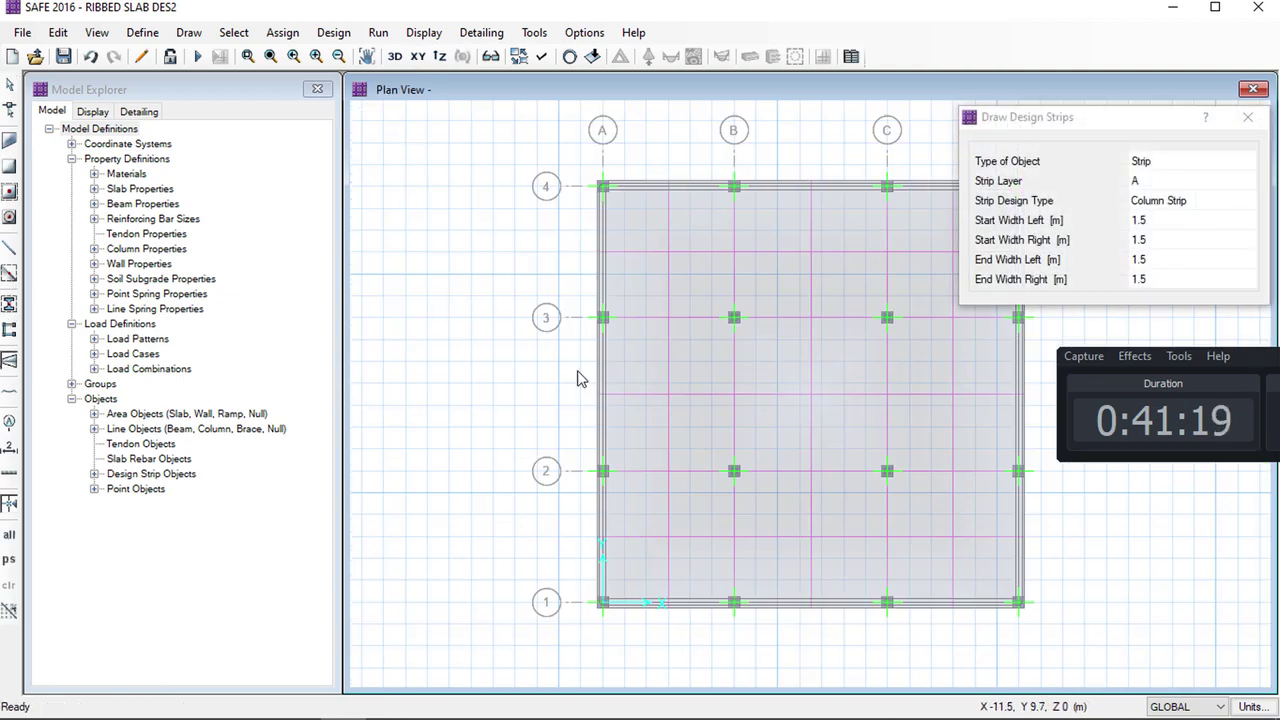
left_click(1247, 117)
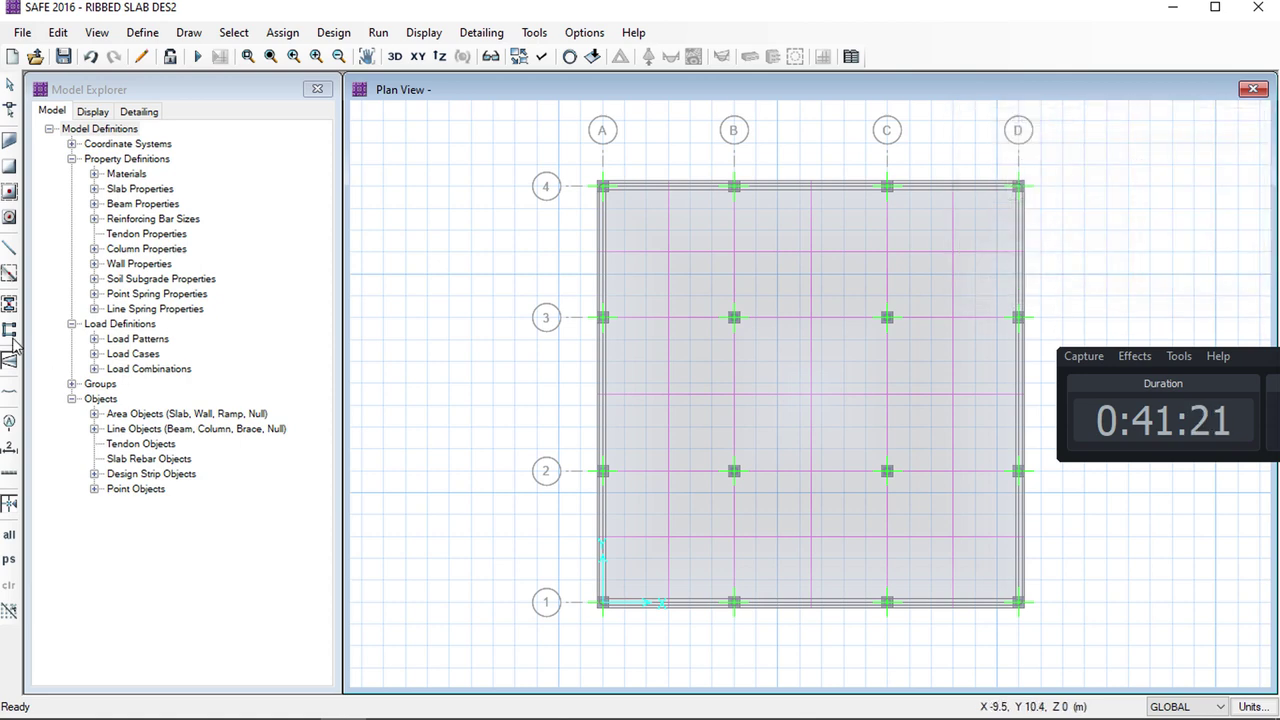
left_click(9, 331)
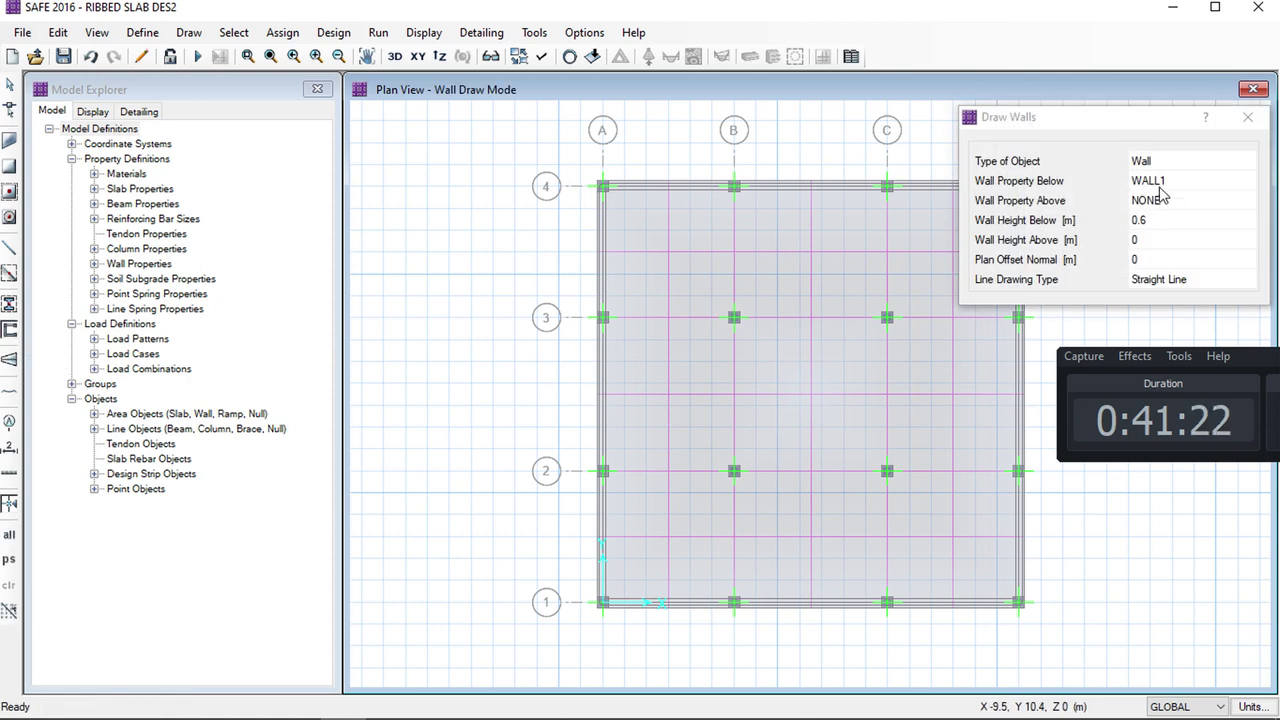
left_click(1162, 186)
left_click(1208, 184)
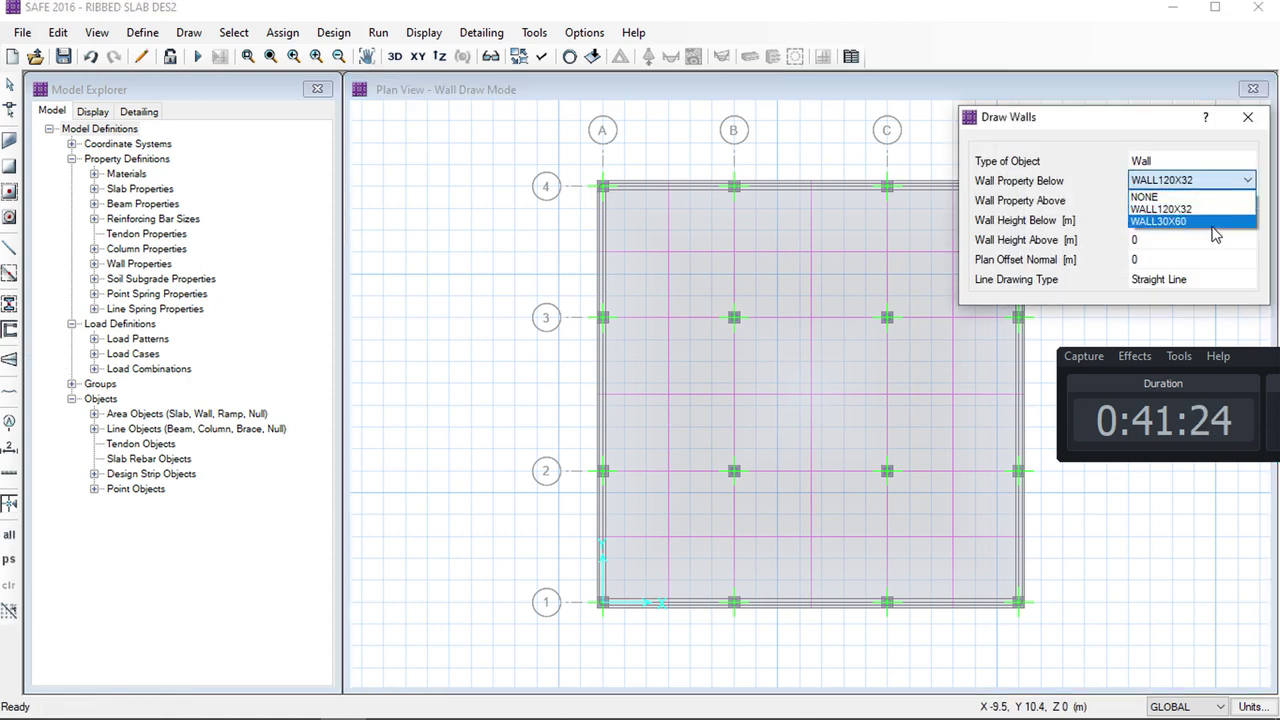
left_click(1163, 209)
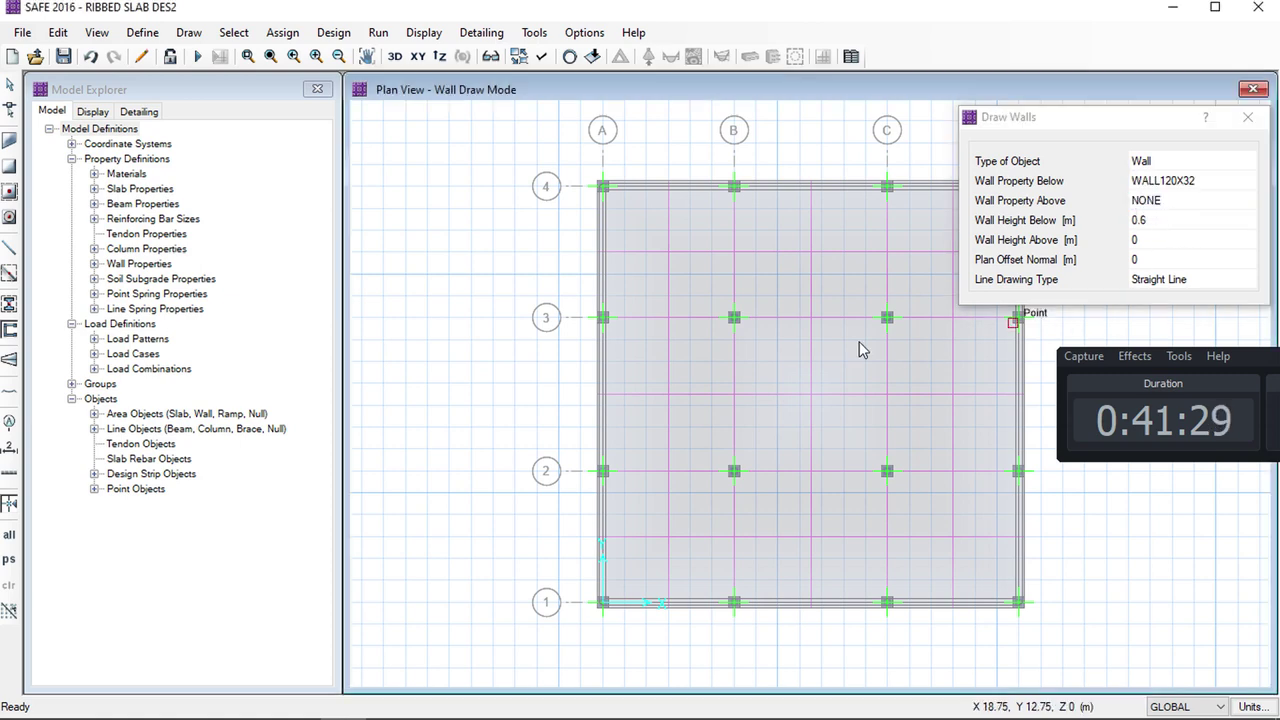
Draw WALL120X32 walls along grid lines B and C, each from grid 4 to grid 1
left_click(733, 187)
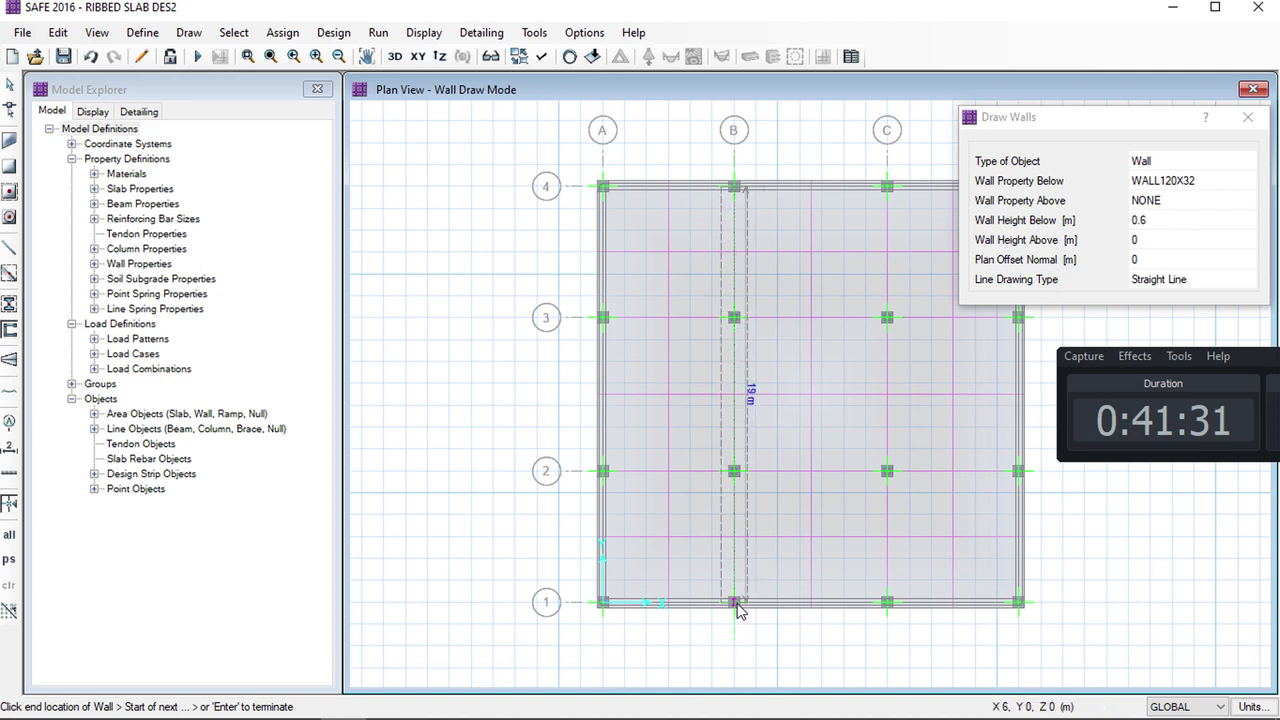
left_click(735, 604)
key("Return")
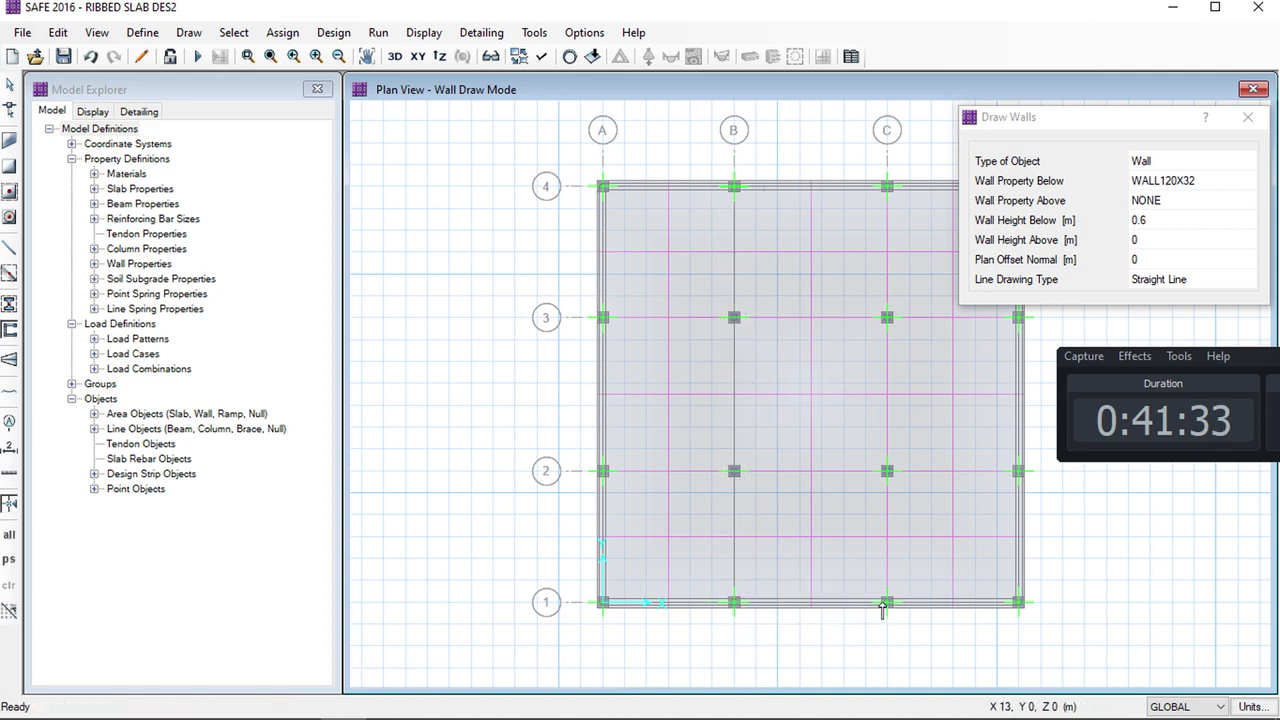
left_click(887, 187)
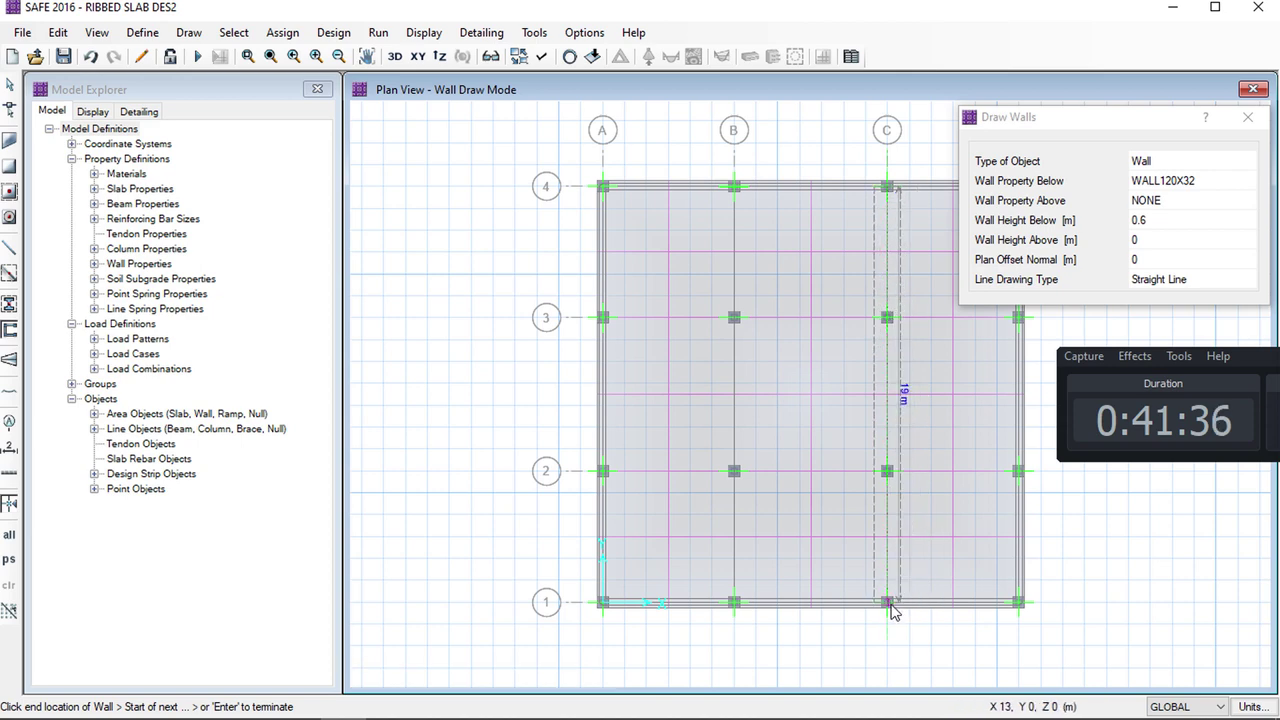
left_click(889, 604)
key("Return")
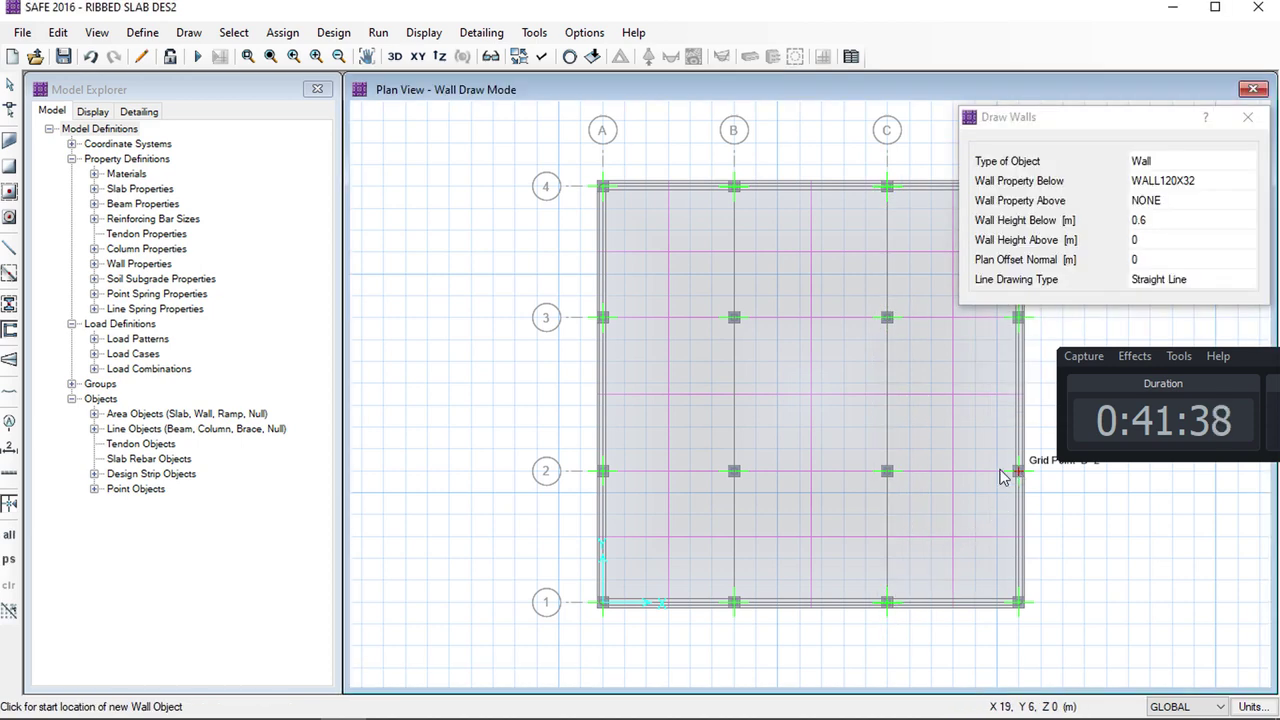
Draw WALL120X32 walls along grid lines 2 and 3, each from grid D to grid A
left_click(1006, 475)
left_click(604, 472)
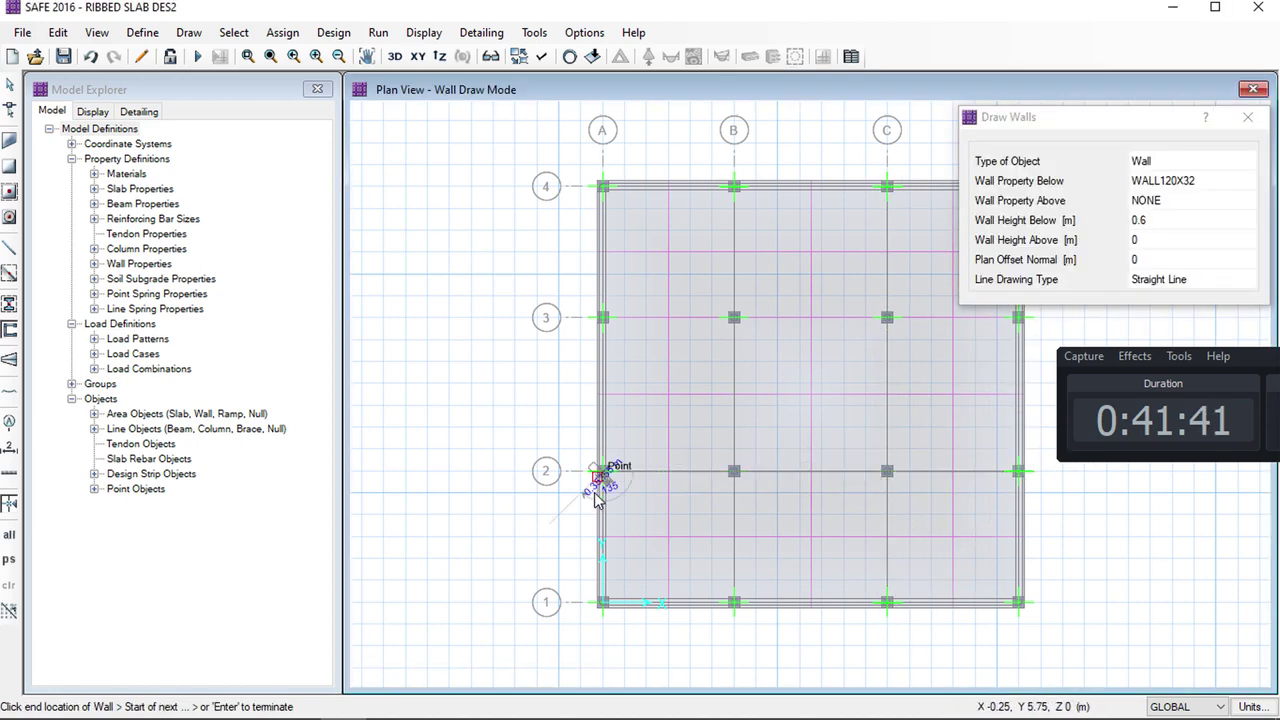
key("Return")
middle_click_drag(803, 437, 634, 494)
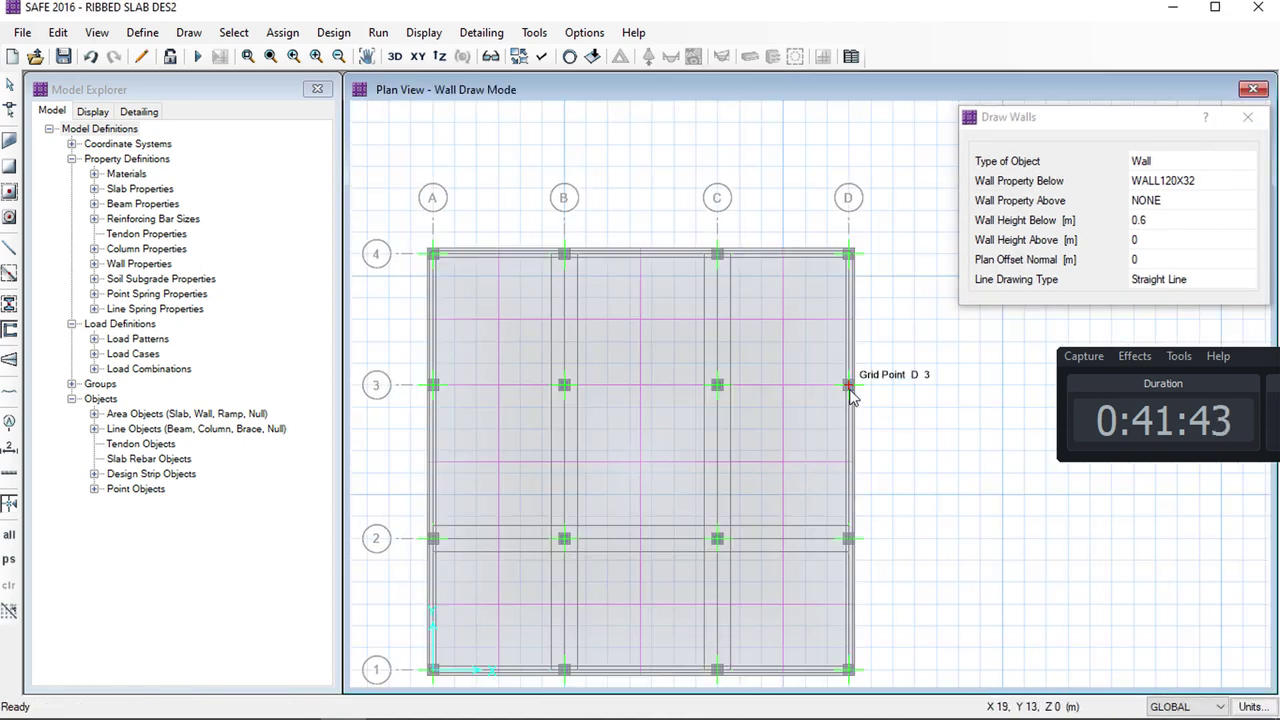
left_click(849, 390)
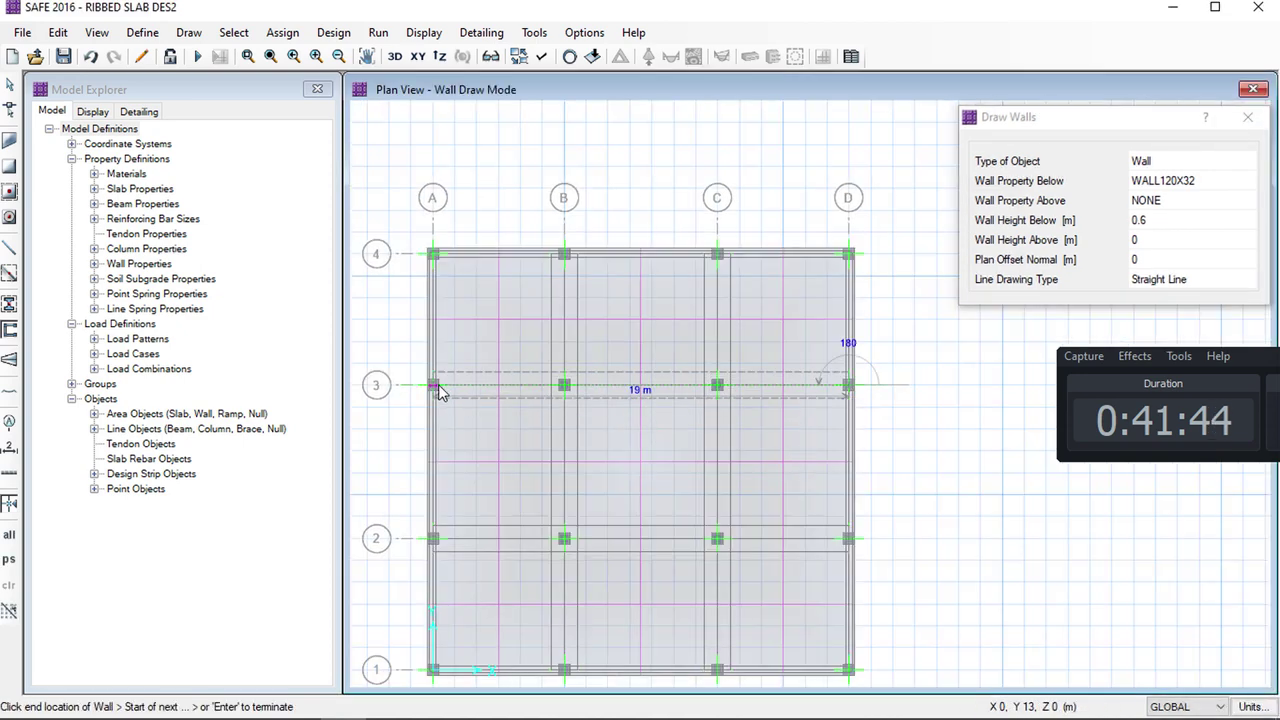
left_click(438, 390)
key("Return")
scroll(614, 320, "down", 2)
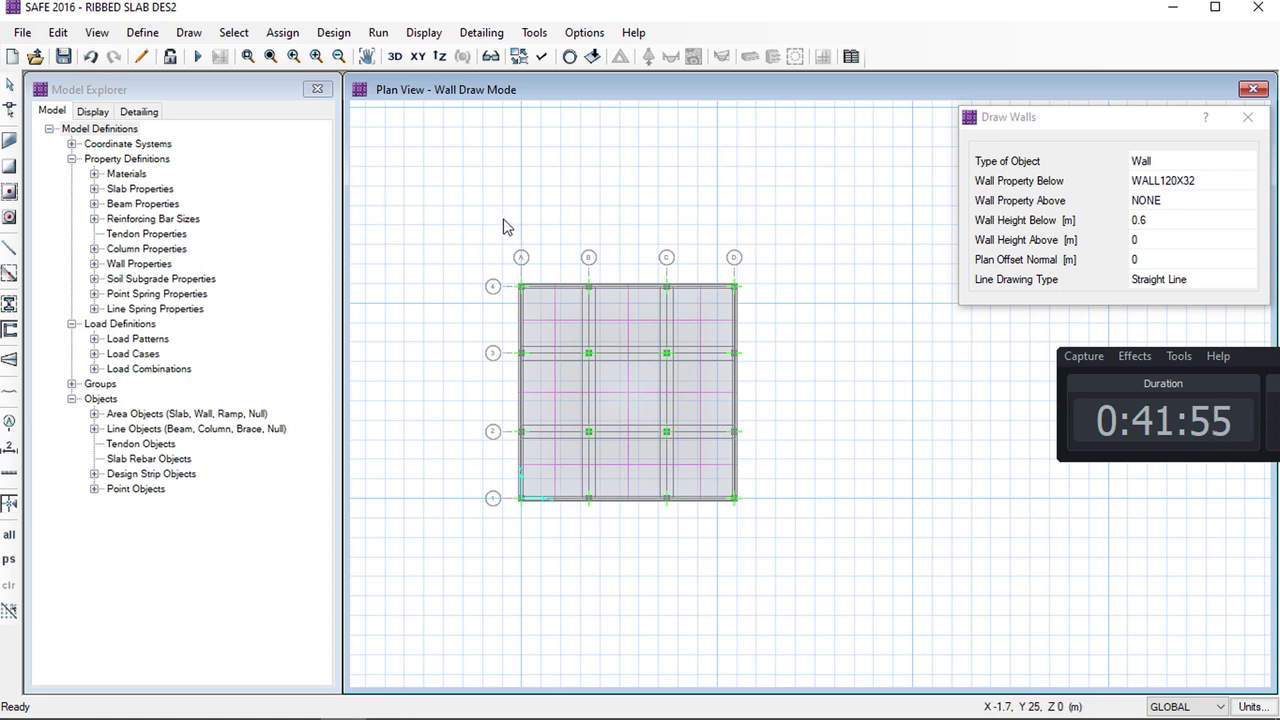
Stop drawing and undo the four walls placed along grid lines B, C, 2 and 3
key("Escape")
left_click(92, 58)
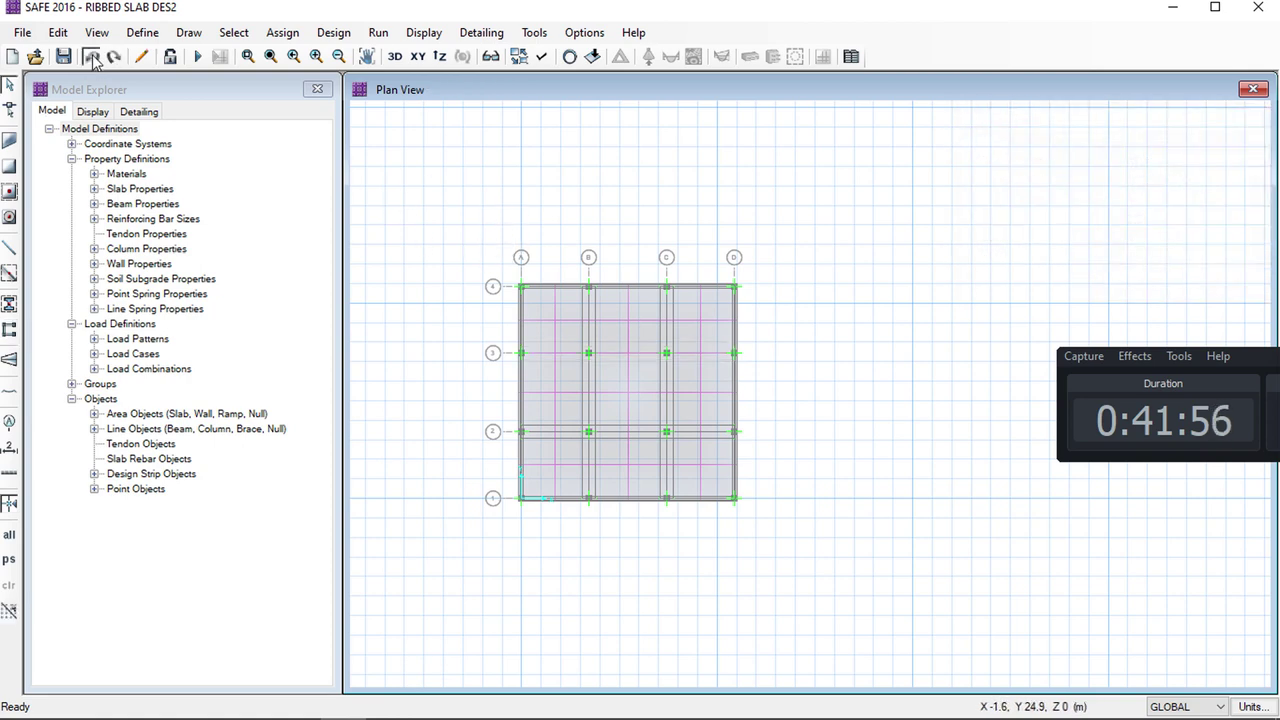
left_click(92, 58)
left_click(92, 58)
left_click(92, 58)
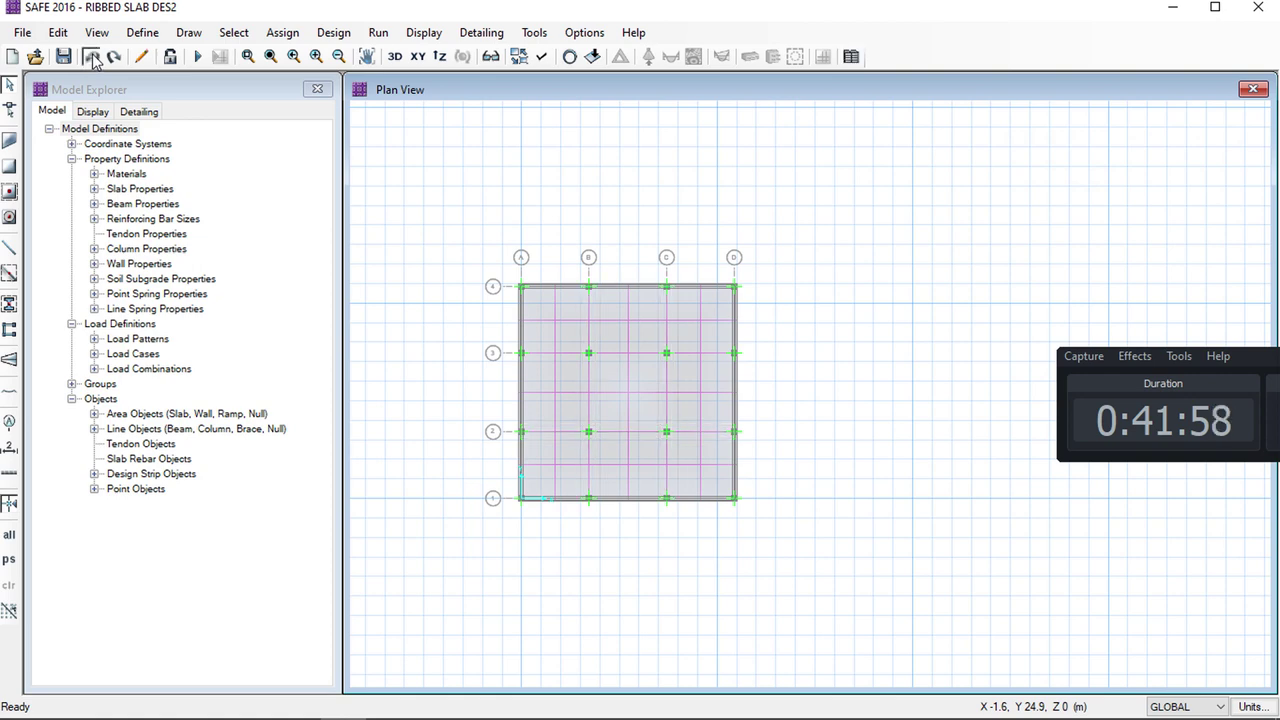
Draw a WALL120X32 wall with a 0.32 m height below along grid line 3, from grid A to grid D
left_click(11, 333)
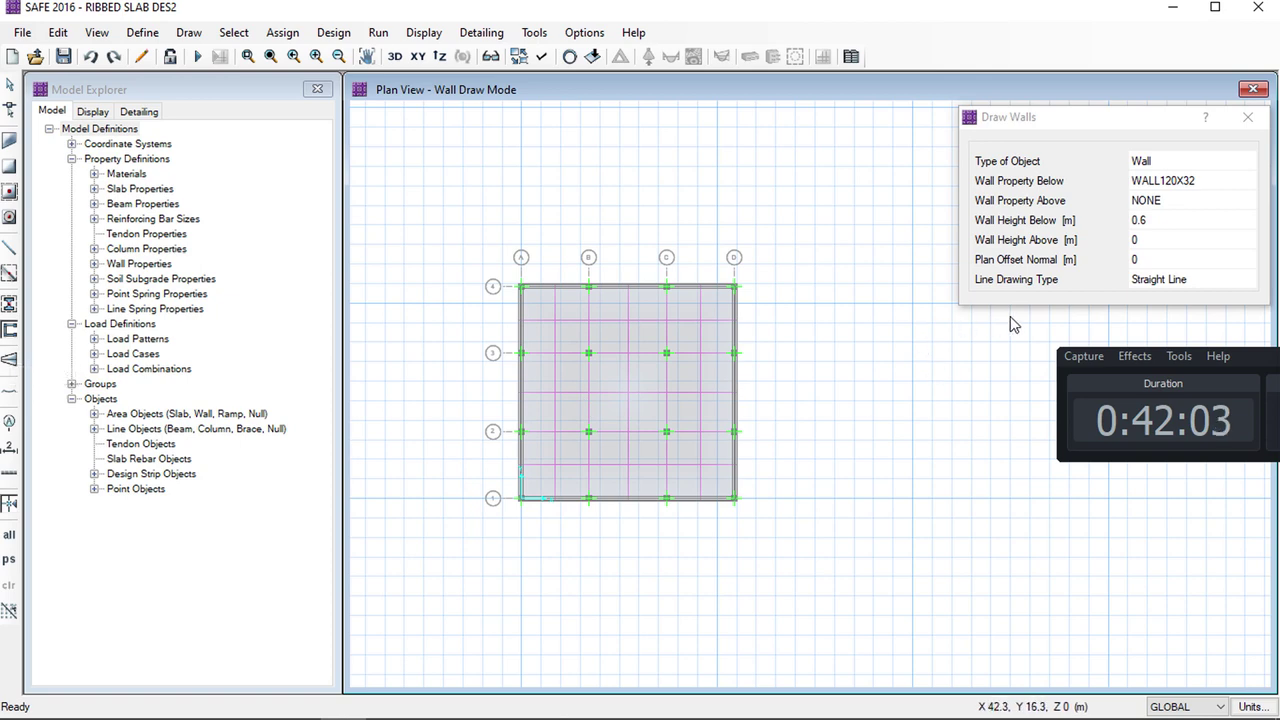
left_click(1163, 224)
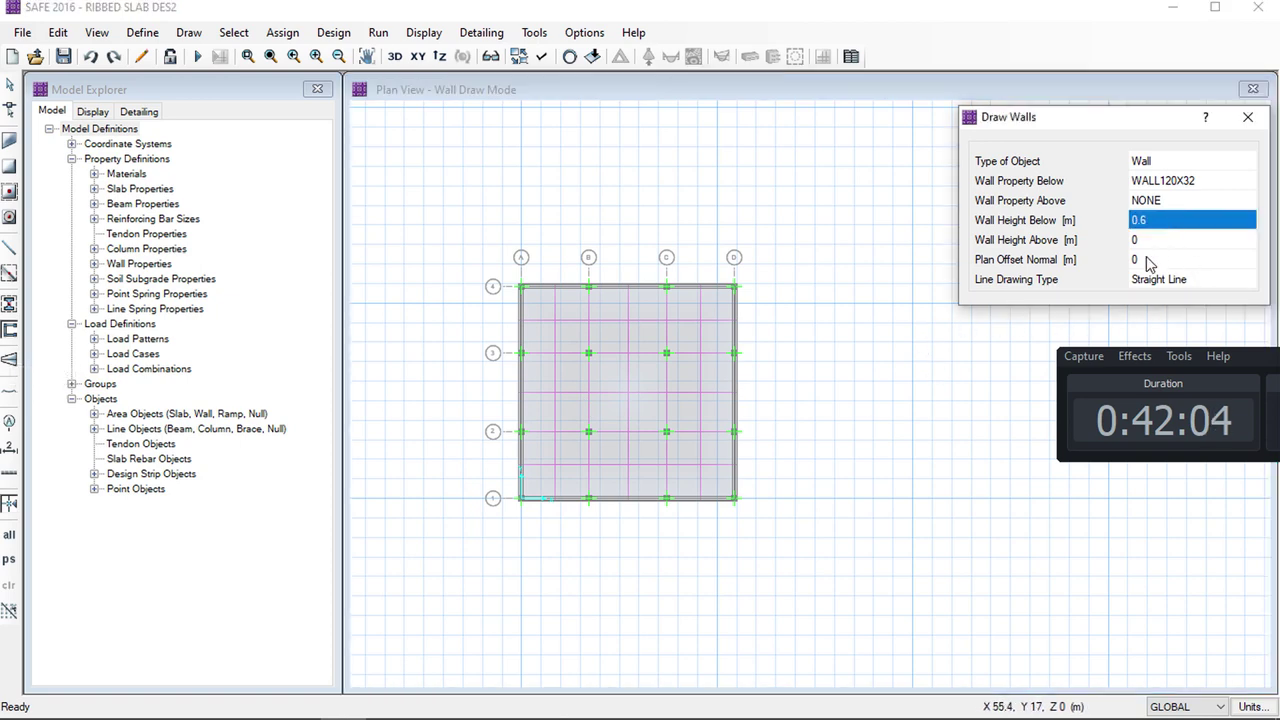
key("BackSpace")
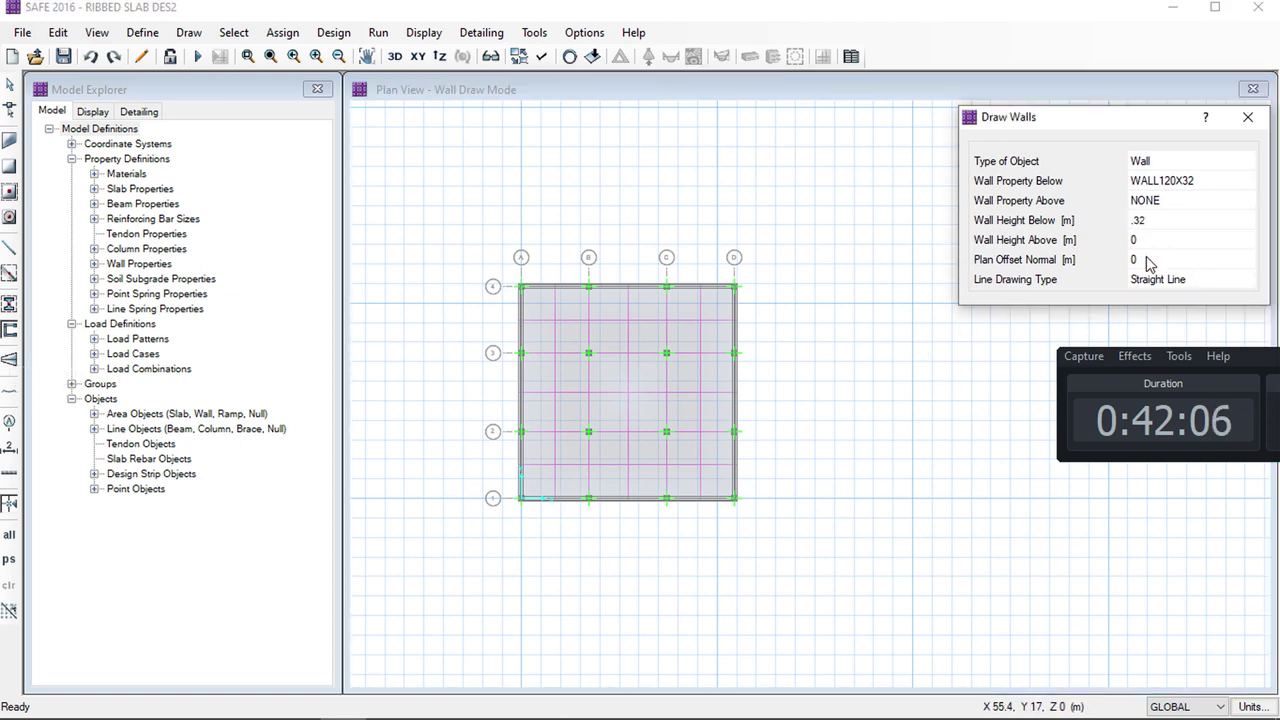
scroll(535, 400, "up", 2)
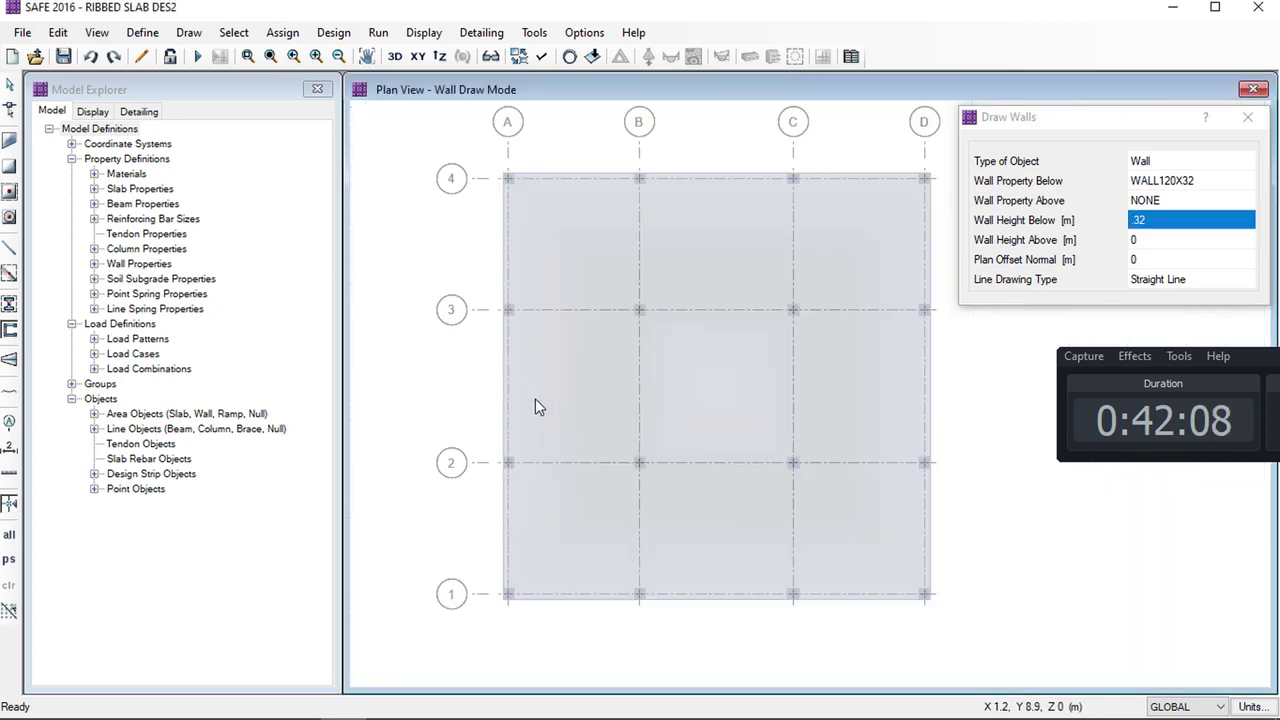
left_click(508, 309)
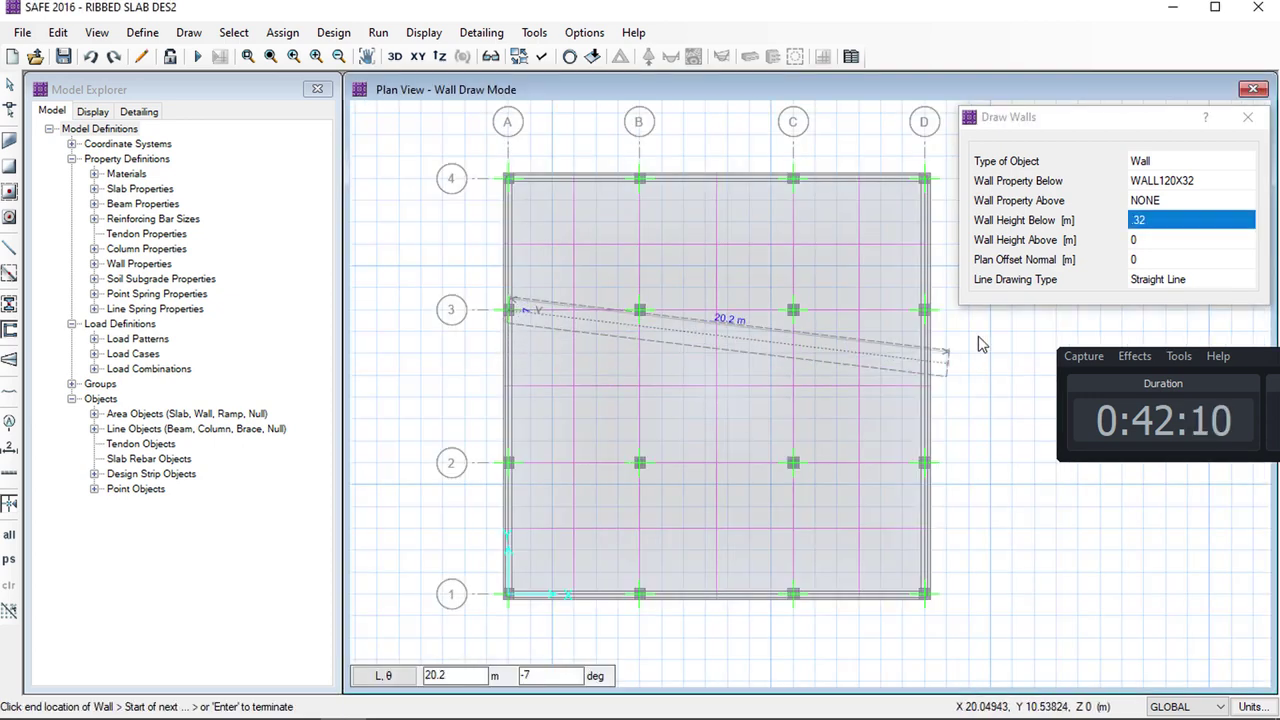
left_click(924, 309)
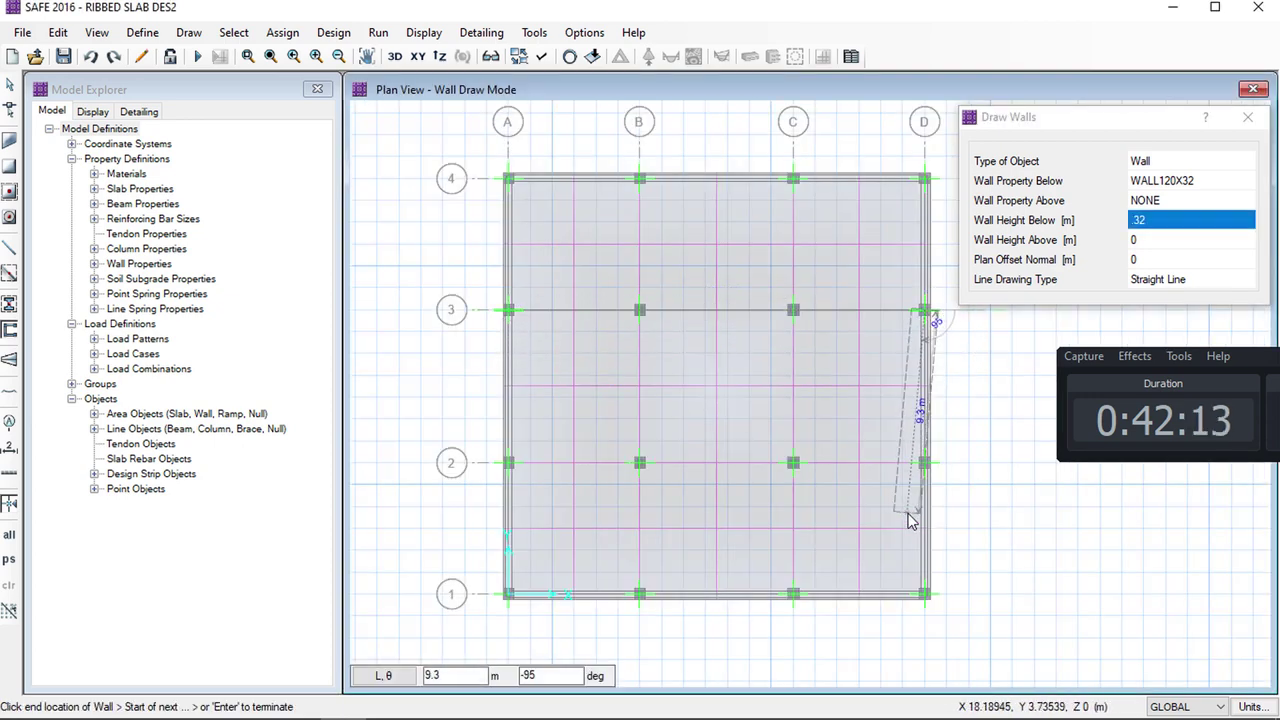
key("Return")
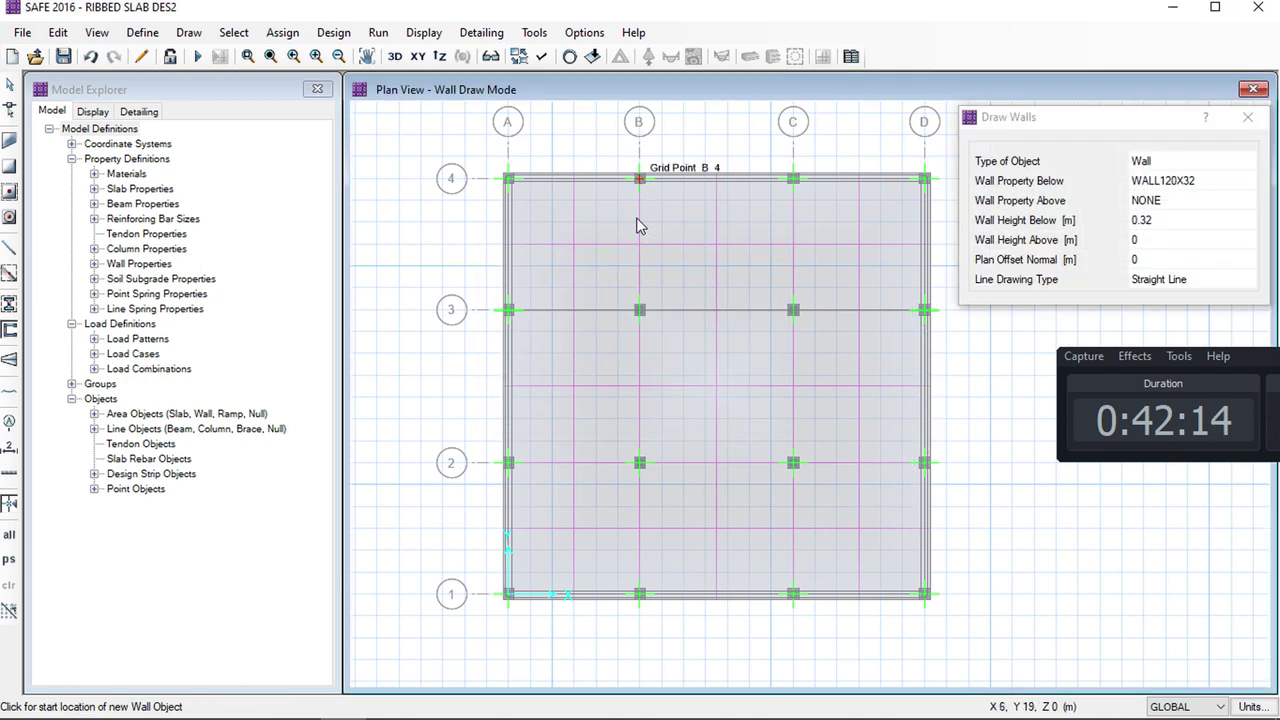
Draw the same 0.32 m high walls along grid line B from 4 to 1 and along grid line 2 from A to D
left_click(639, 179)
left_click(640, 594)
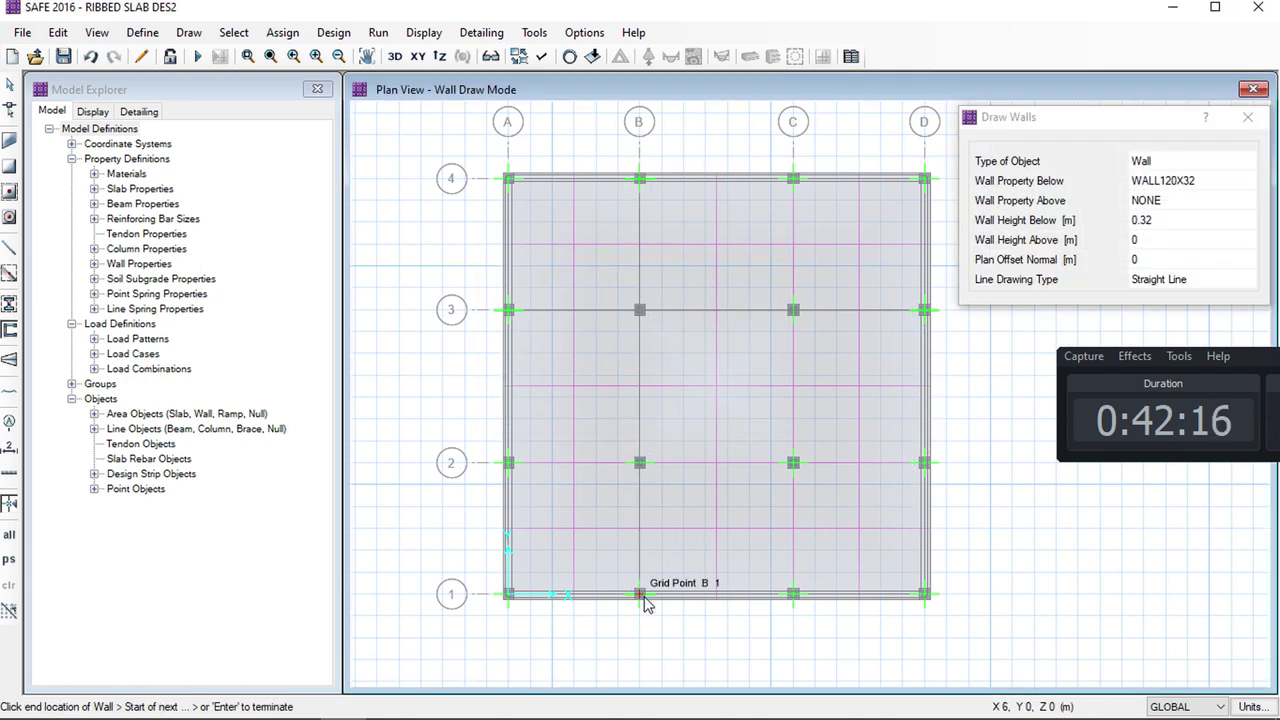
key("Return")
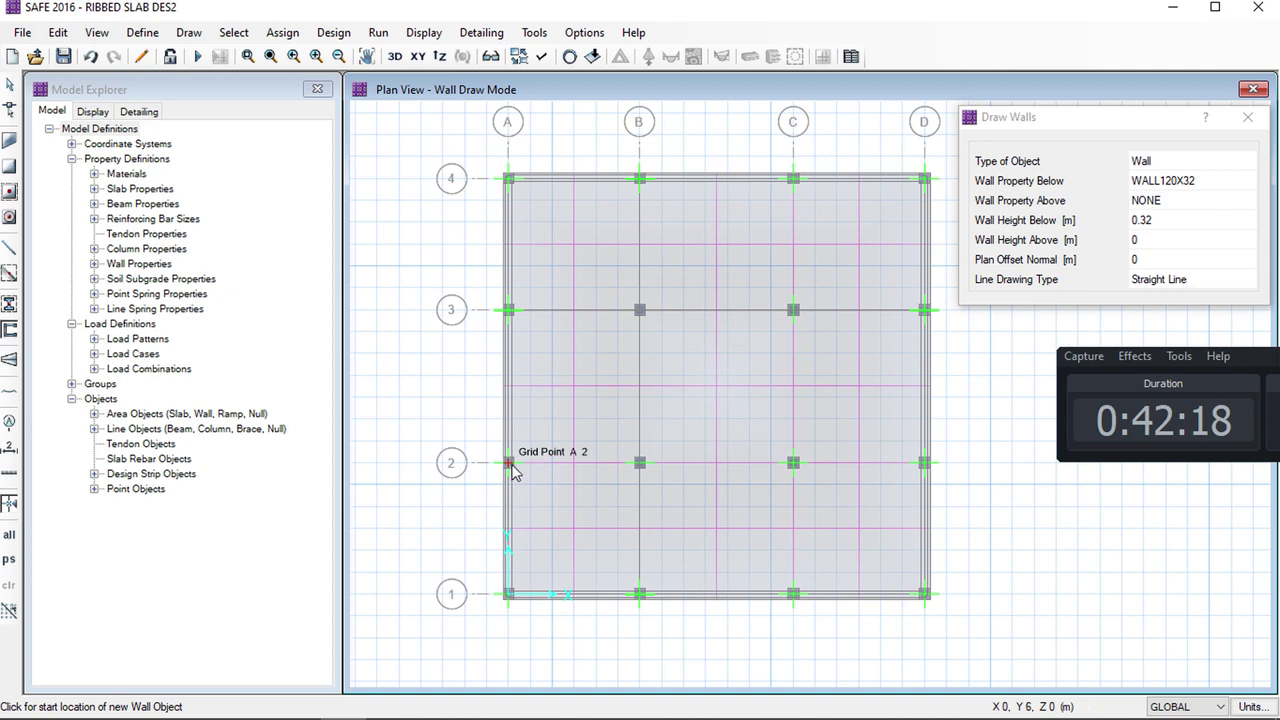
left_click(512, 470)
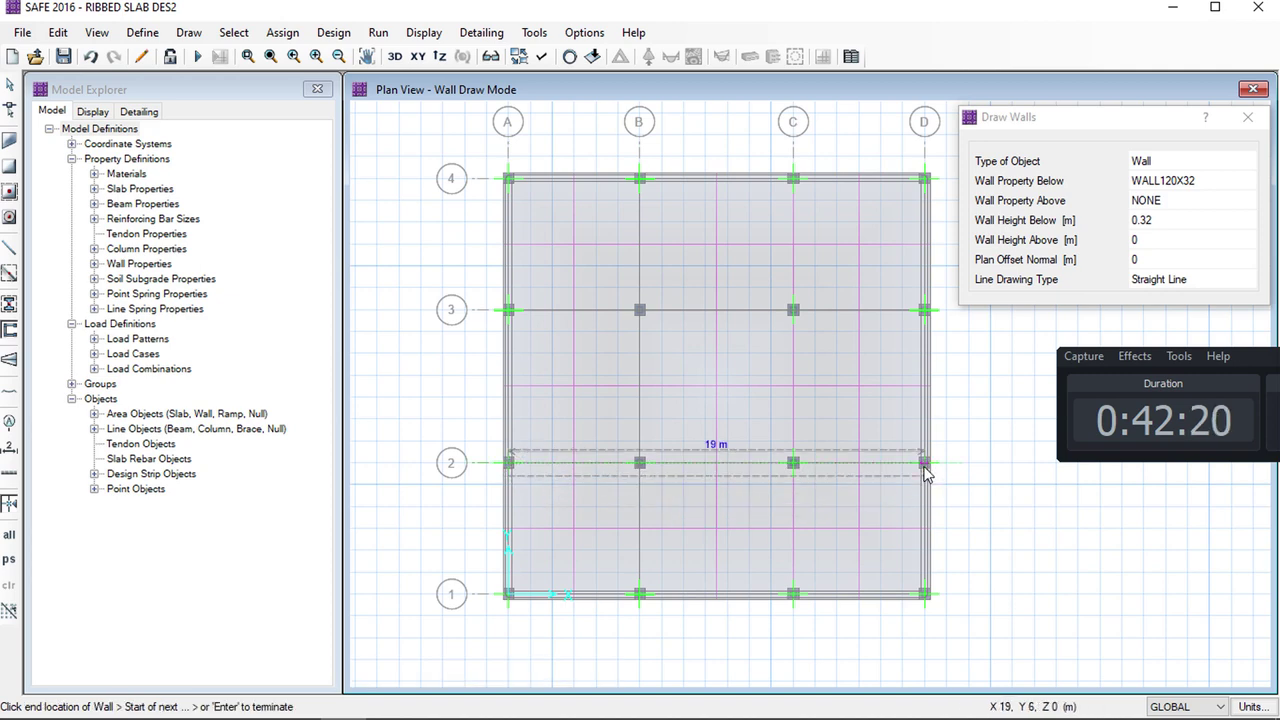
left_click(924, 470)
key("Return")
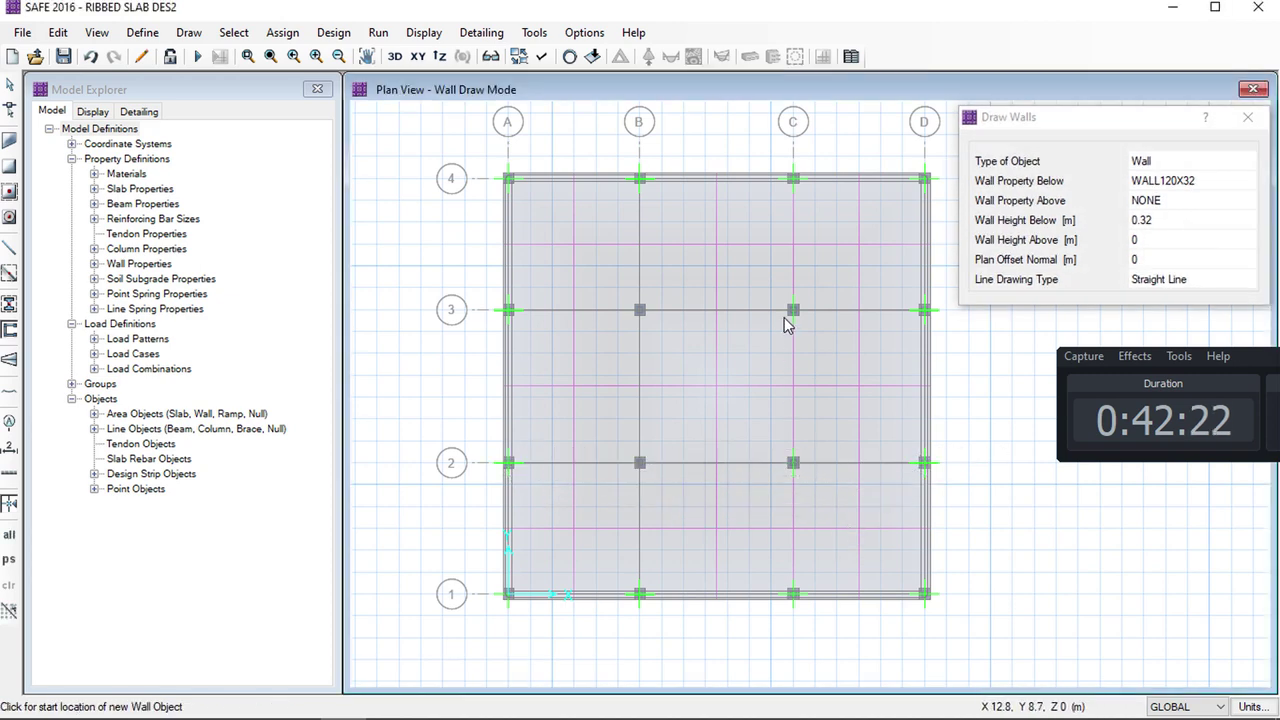
Draw a WALL120X32 wall along grid line C from grid 4 to grid 1, and finish wall drawing
left_click(793, 179)
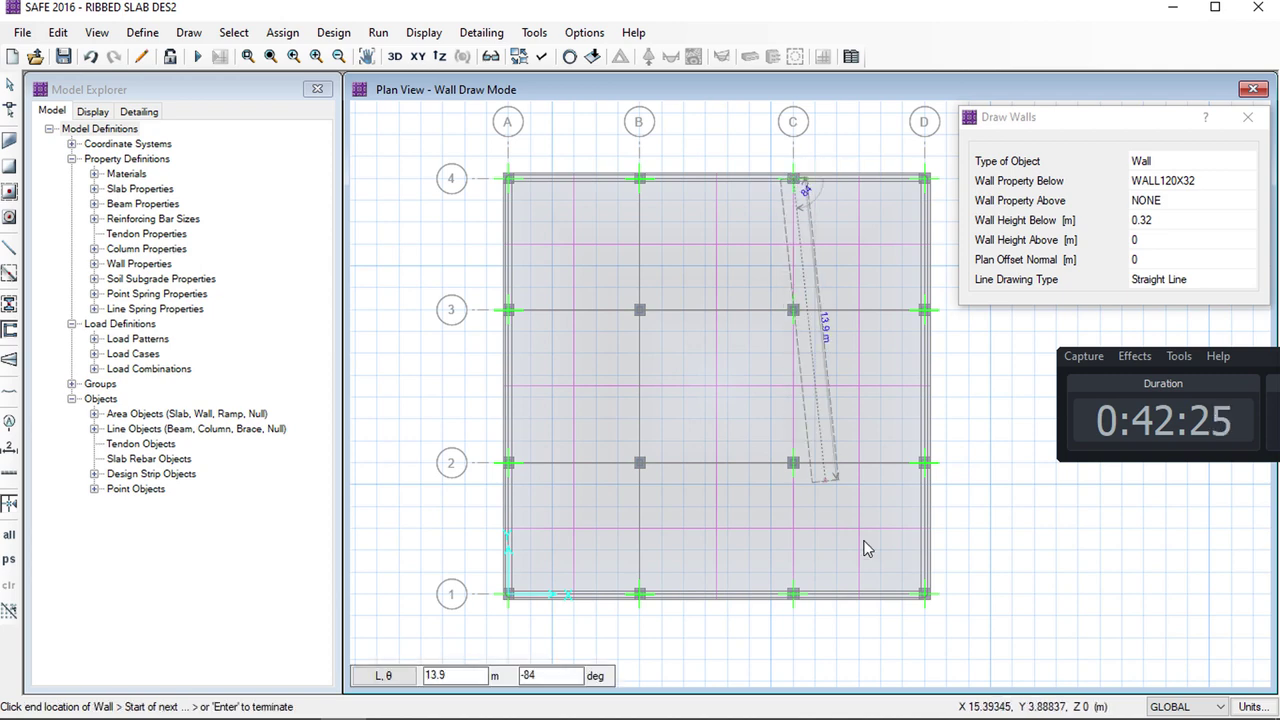
left_click(795, 596)
key("Return")
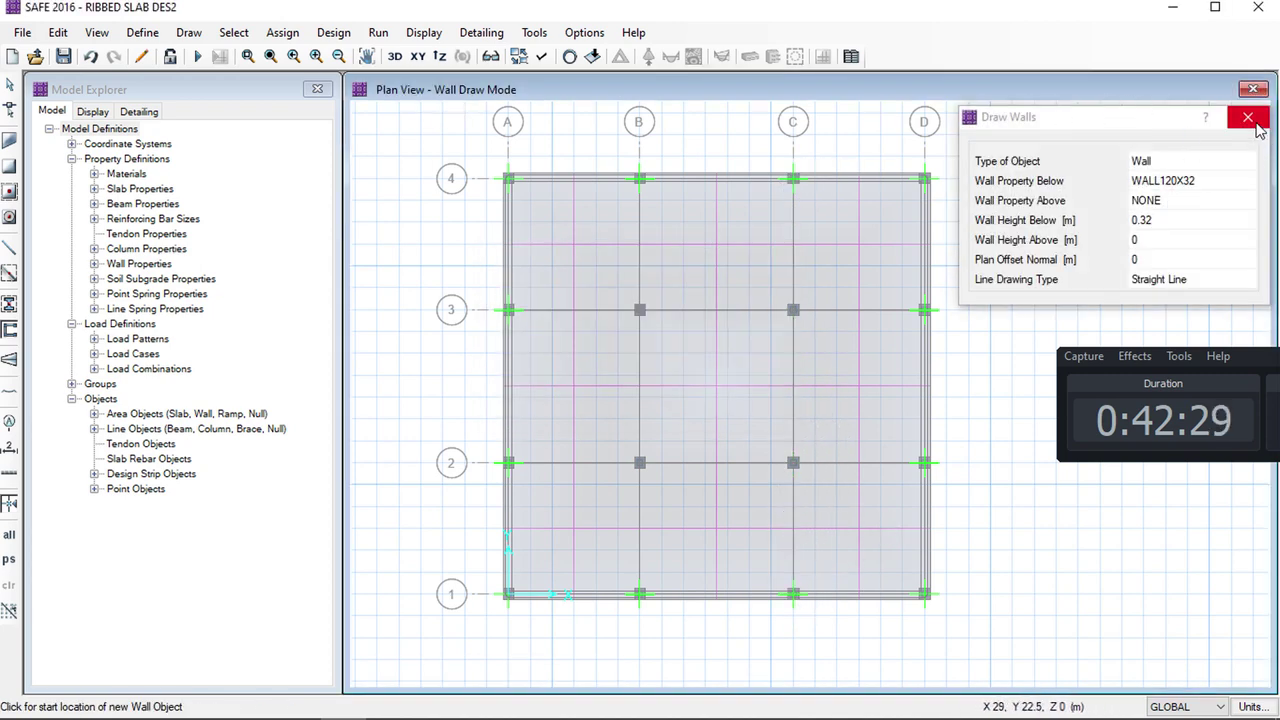
left_click(1250, 120)
Select all columns that have the COL1 property and delete them
left_click(234, 32)
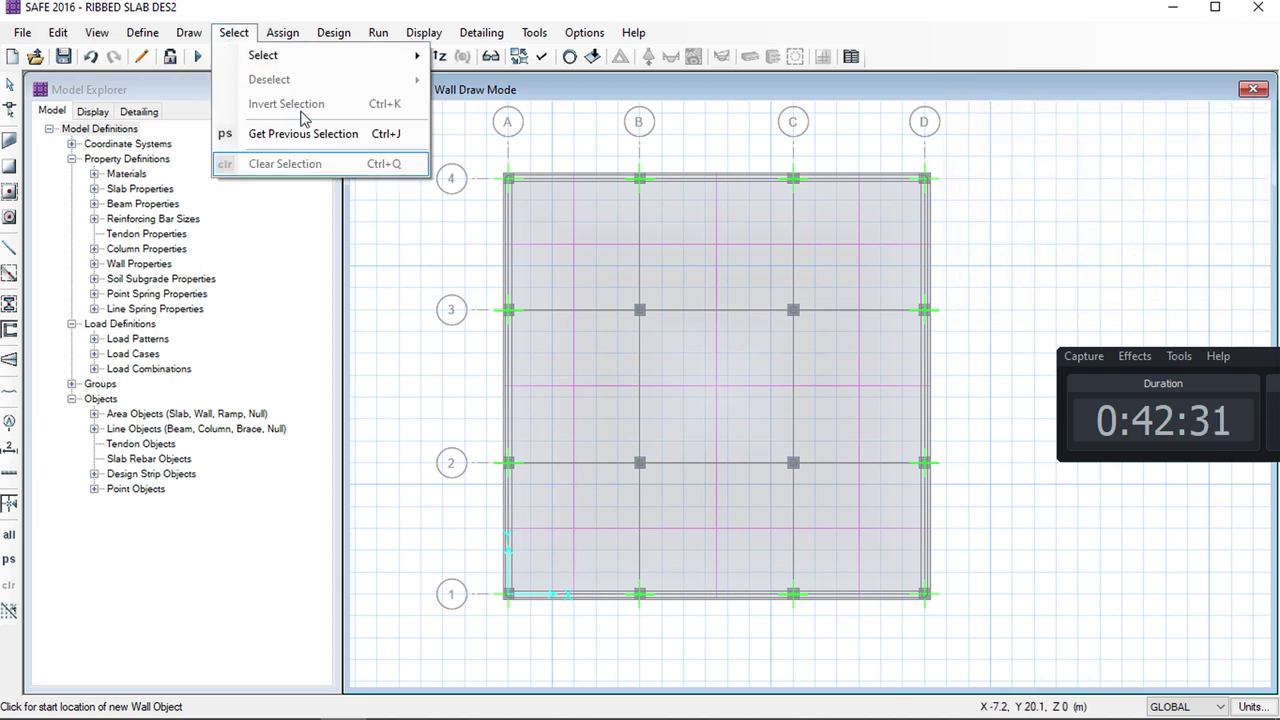
mouse_move(286, 57)
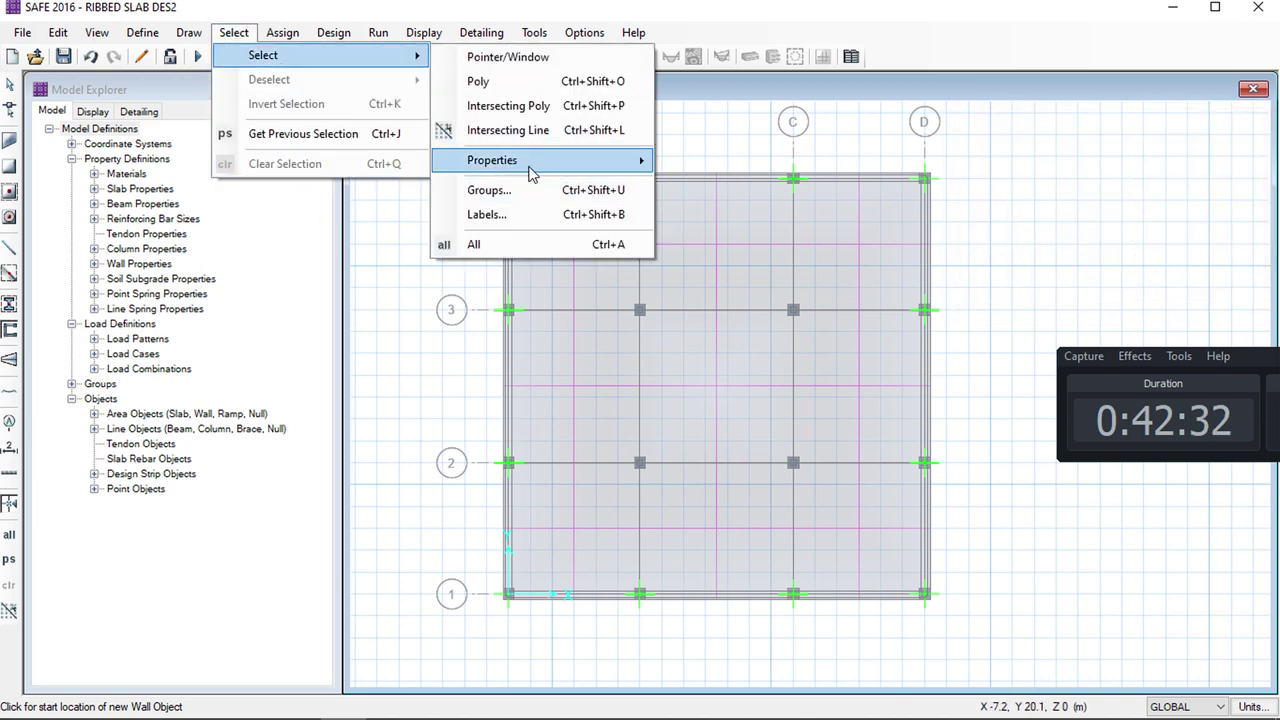
mouse_move(531, 174)
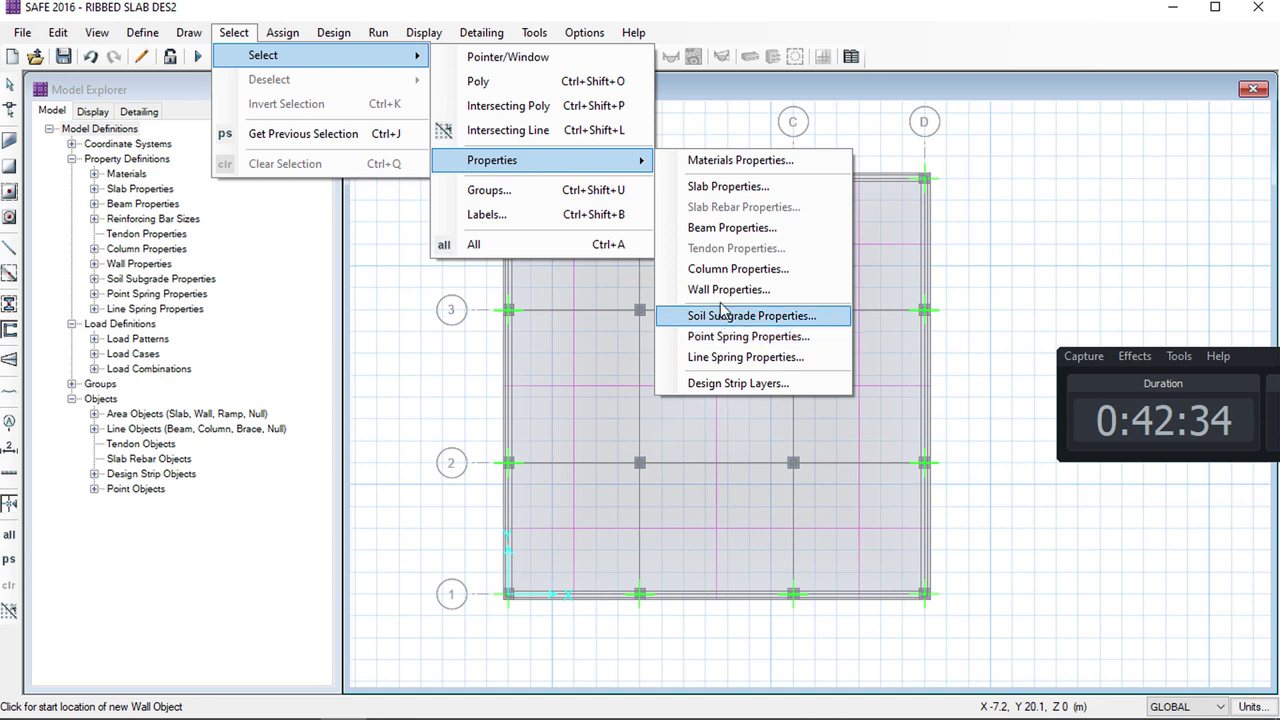
left_click(733, 269)
left_click(555, 295)
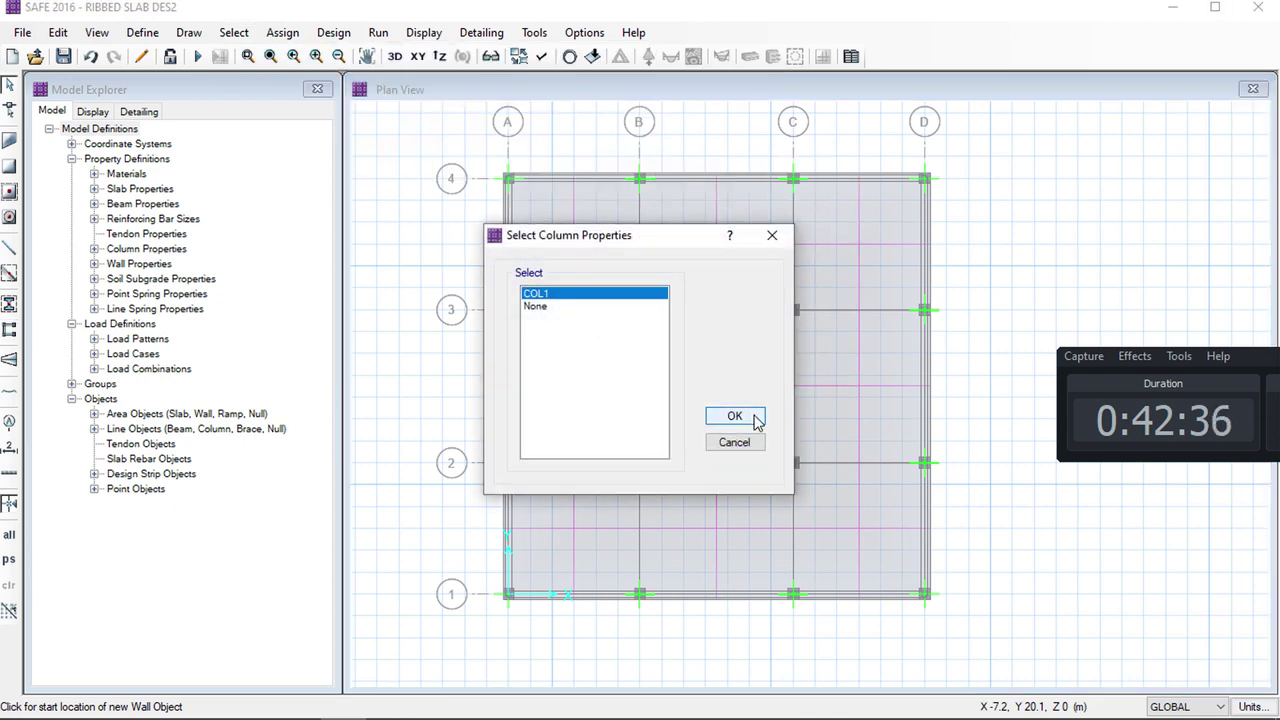
left_click(745, 416)
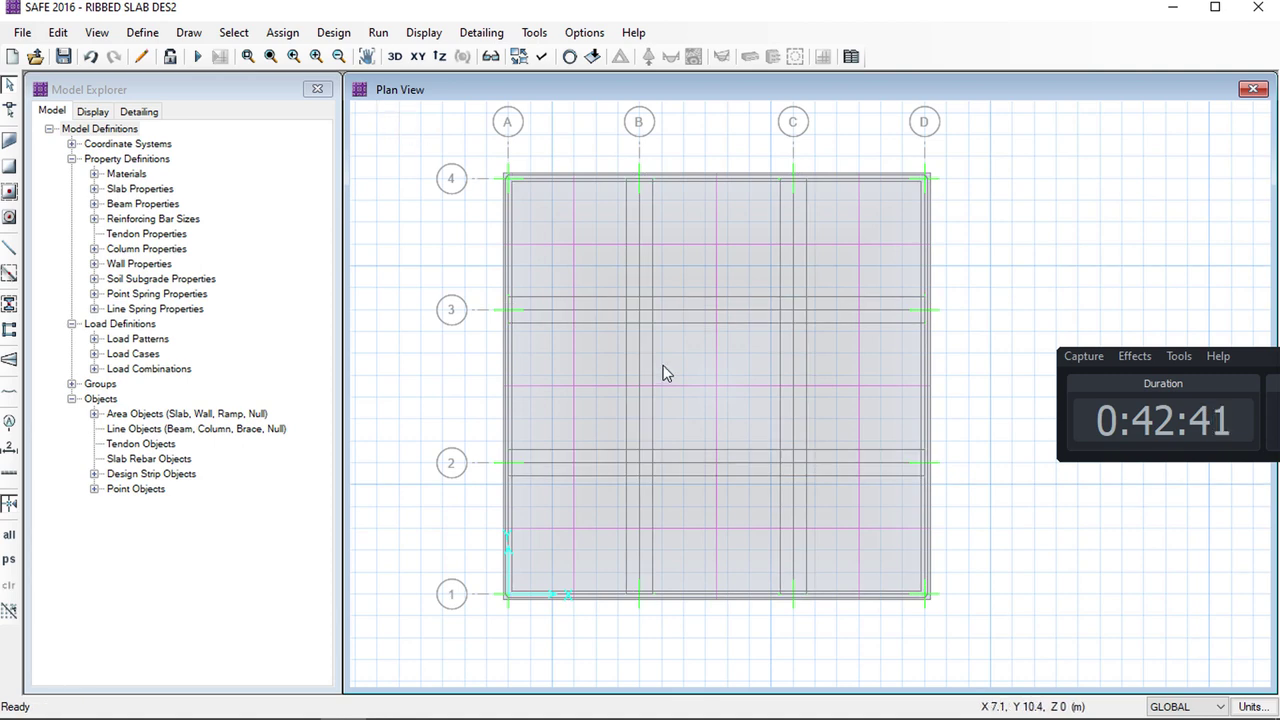
Run the analysis and design of the ribbed slab and view the DEAD deformed shape in 3D
middle_click_drag(594, 434, 598, 404)
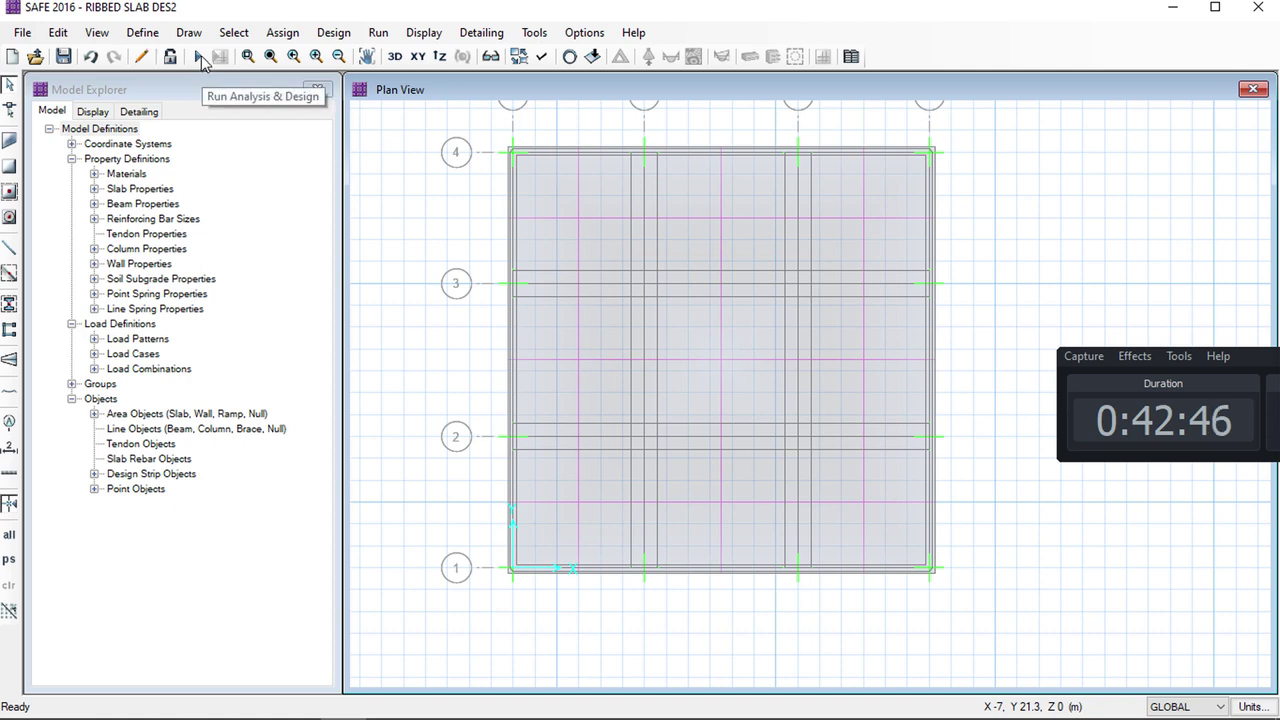
left_click(199, 57)
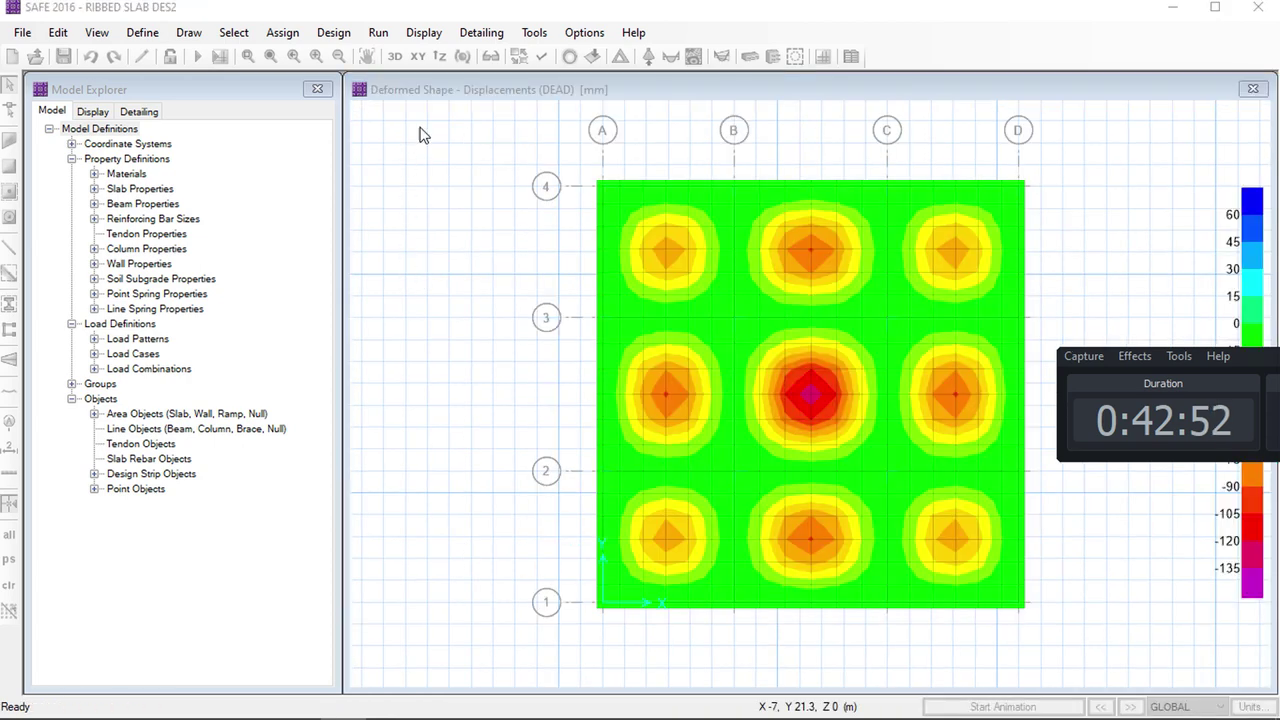
left_click(395, 60)
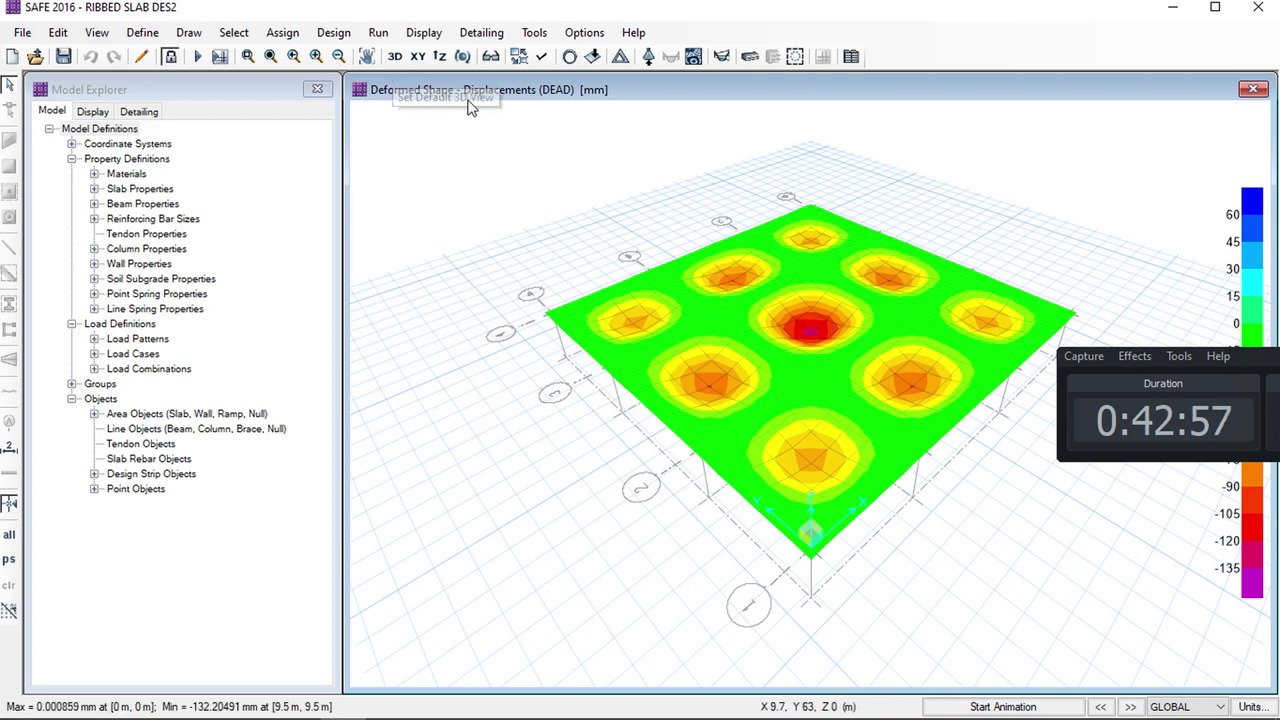
Return to plan, isolate the wall along grid line 4 by showing only selected objects, and view it in 3D
left_click(418, 57)
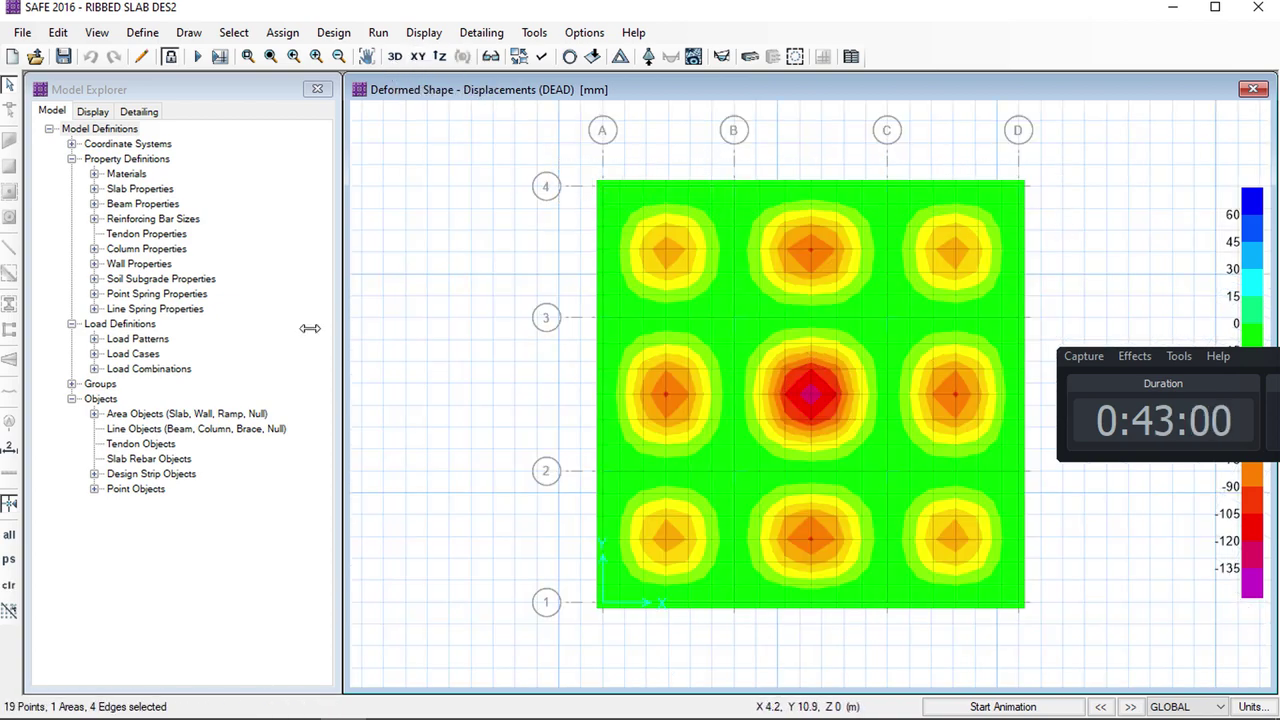
left_click(96, 32)
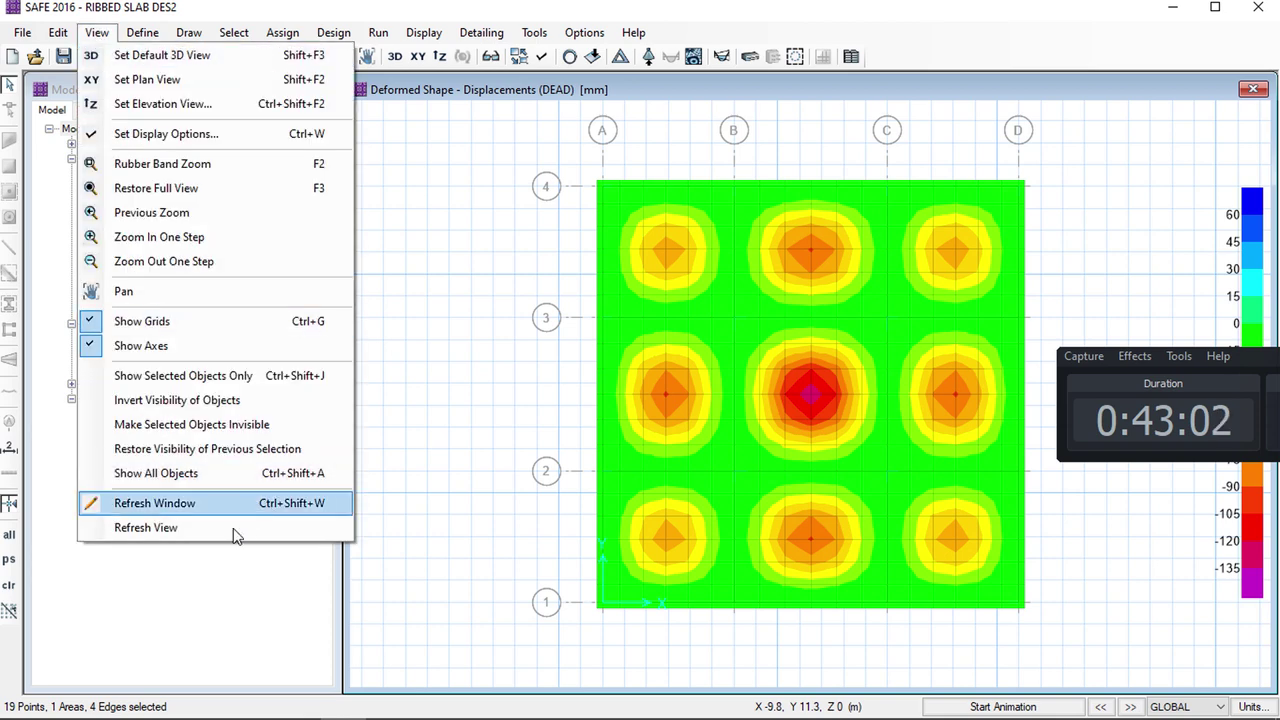
left_click(212, 386)
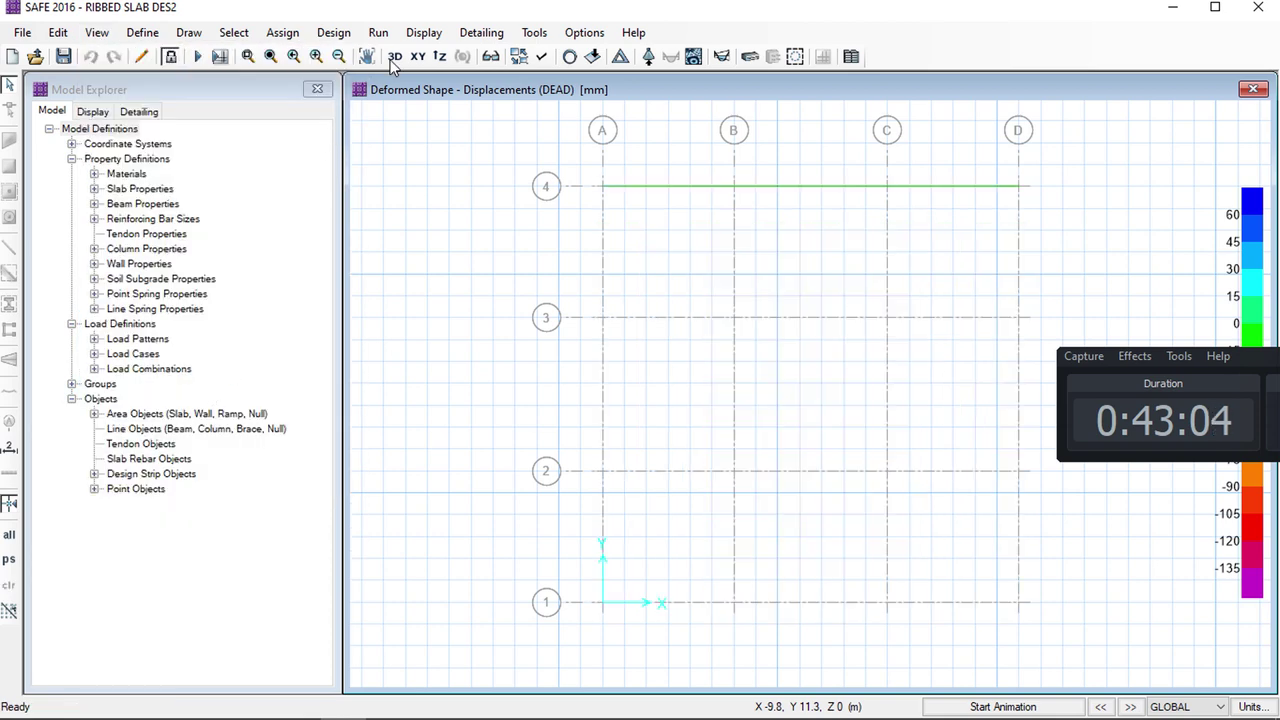
left_click(395, 57)
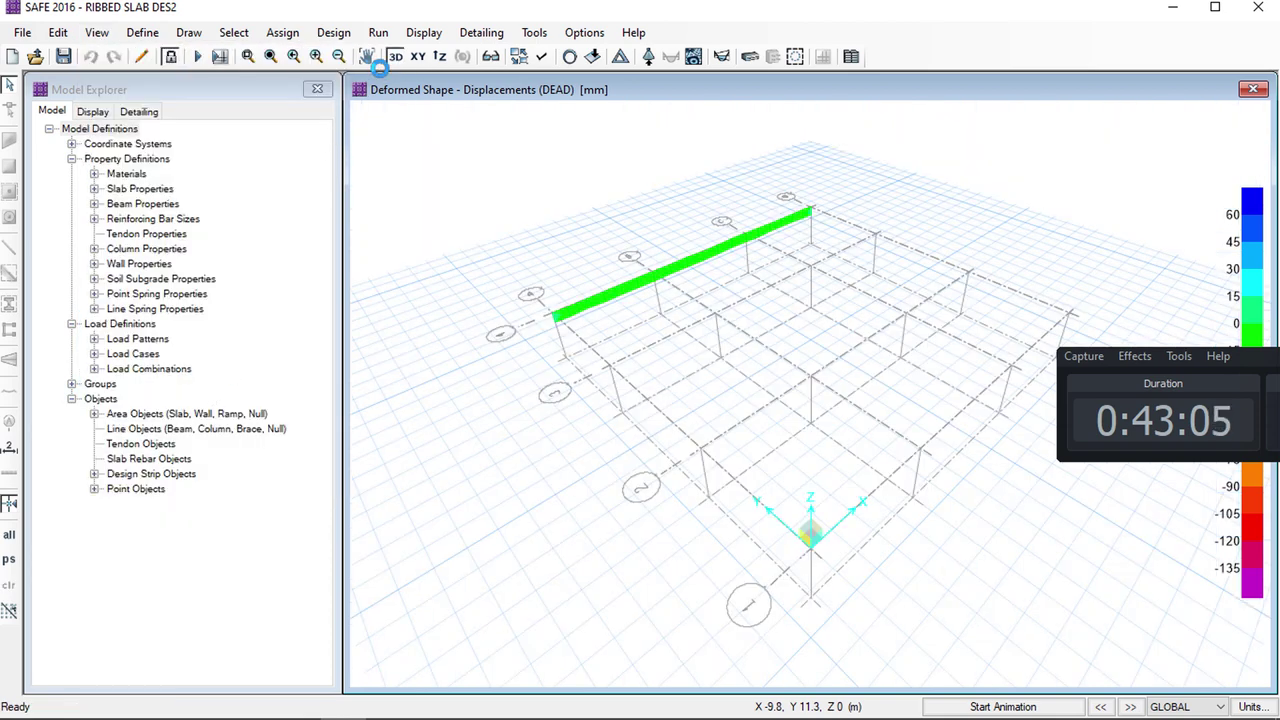
Display the Fz point reactions of the isolated wall as arrows for the DEAD load case
left_click(424, 32)
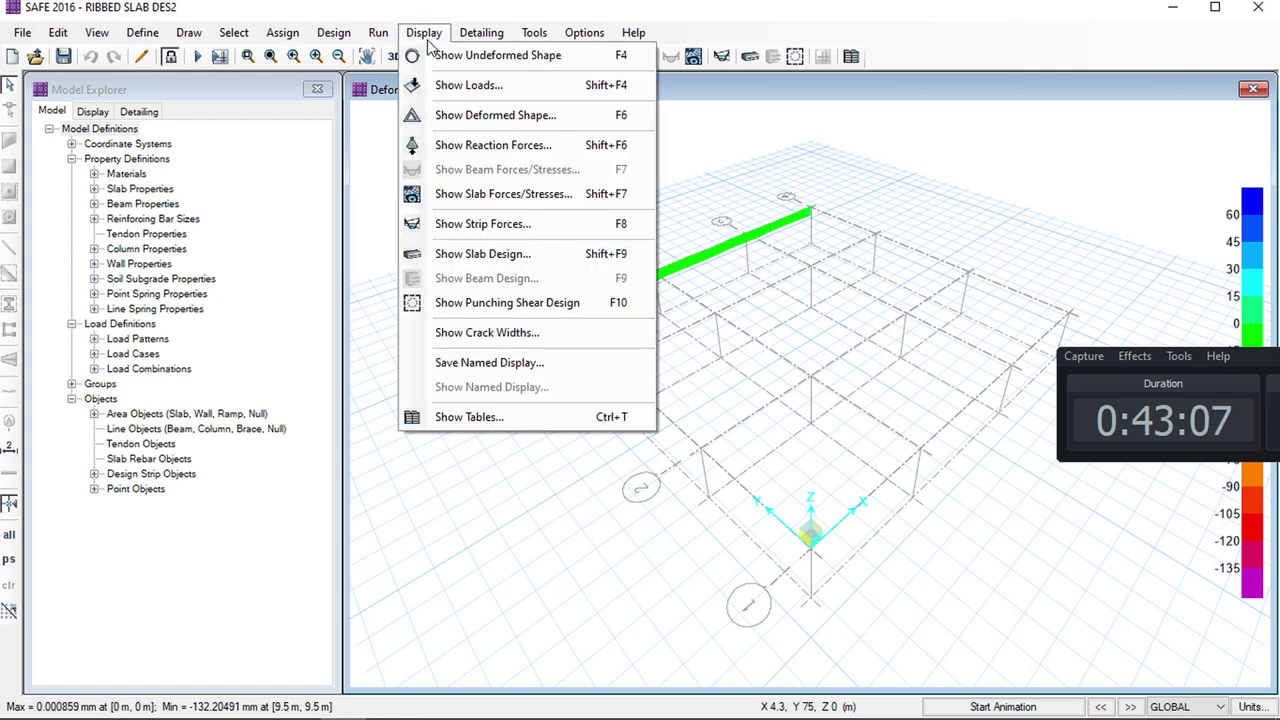
left_click(485, 145)
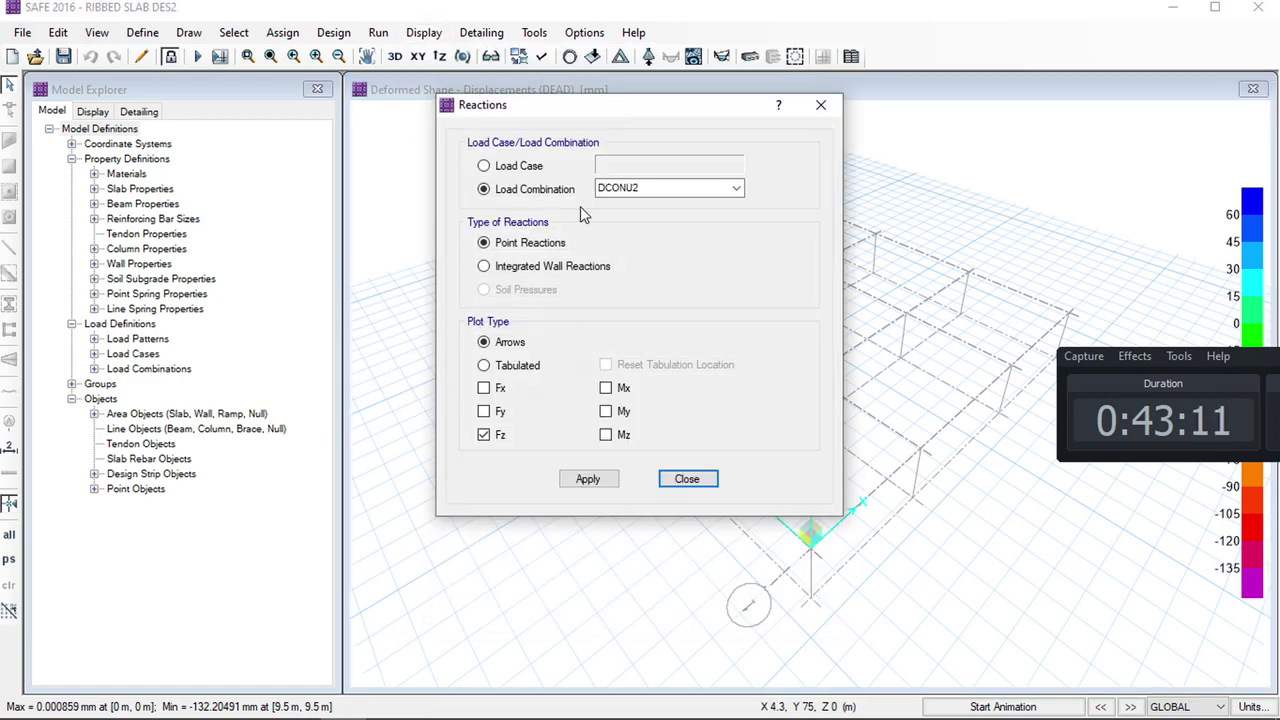
left_click(506, 170)
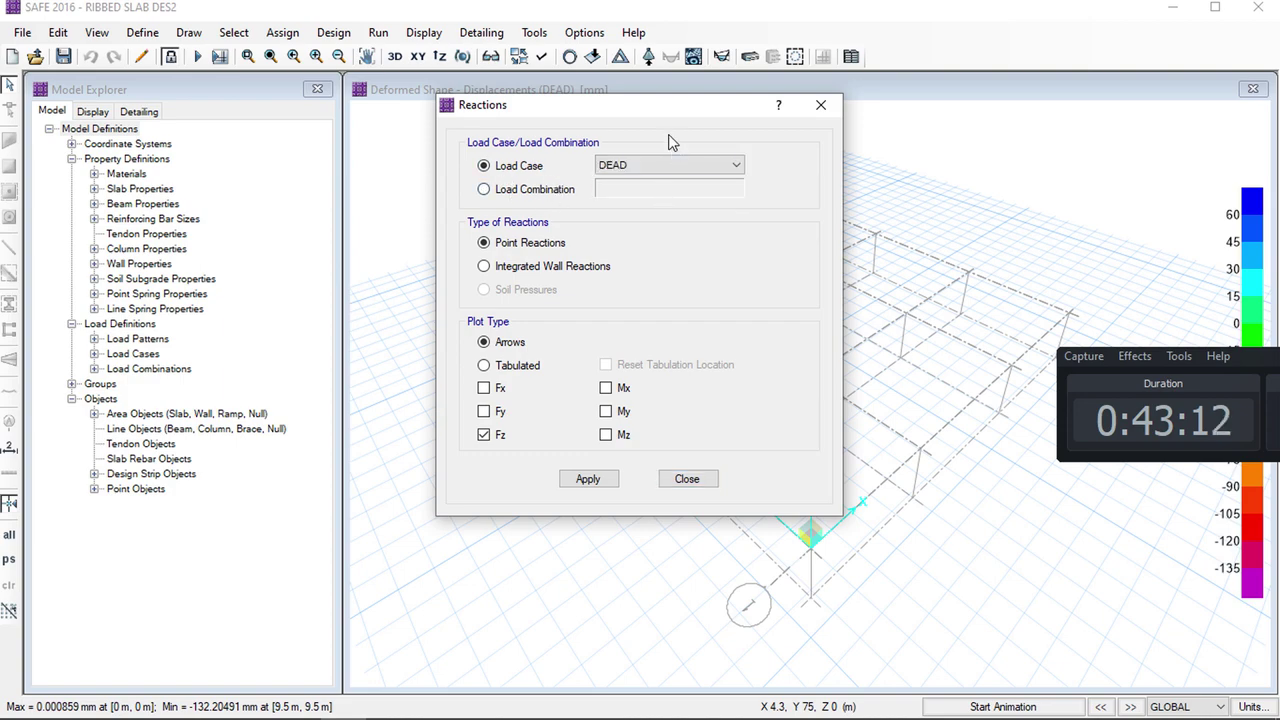
left_click_drag(645, 120, 209, 120)
left_click(157, 484)
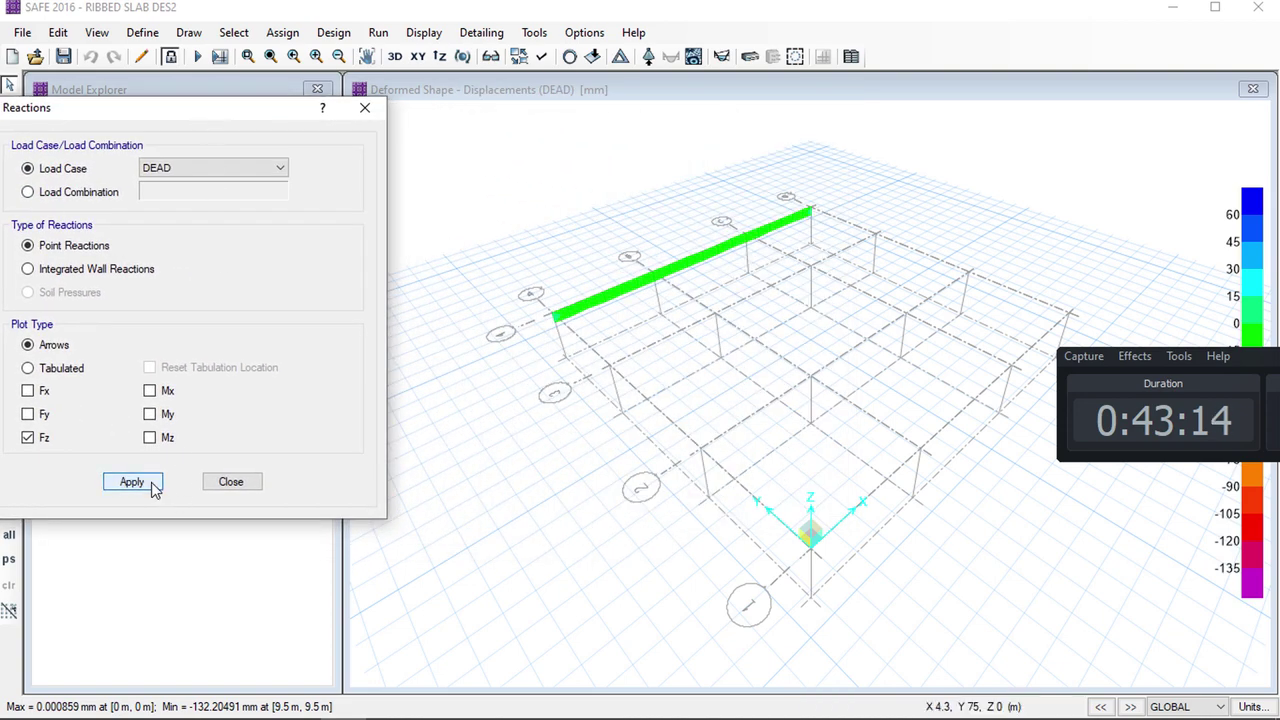
scroll(615, 368, "up", 5)
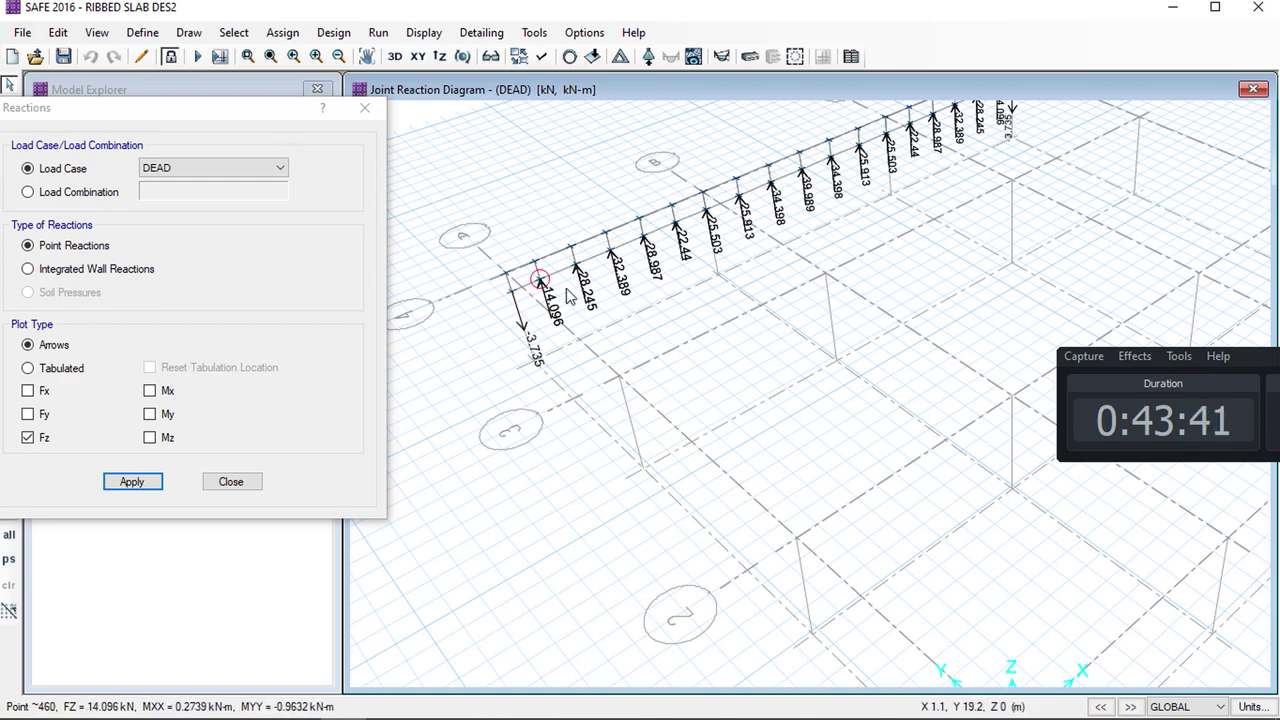
Show the undeformed shape of the isolated wall along grid line 4
left_click(424, 32)
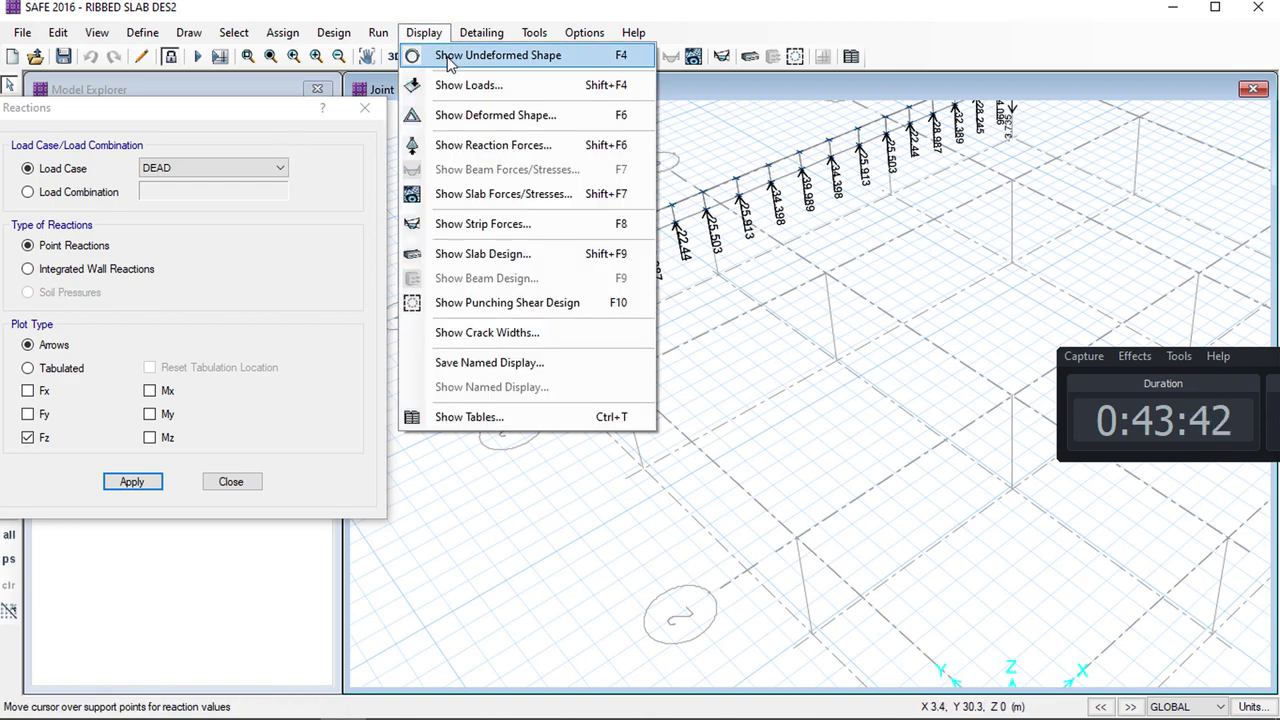
left_click(430, 55)
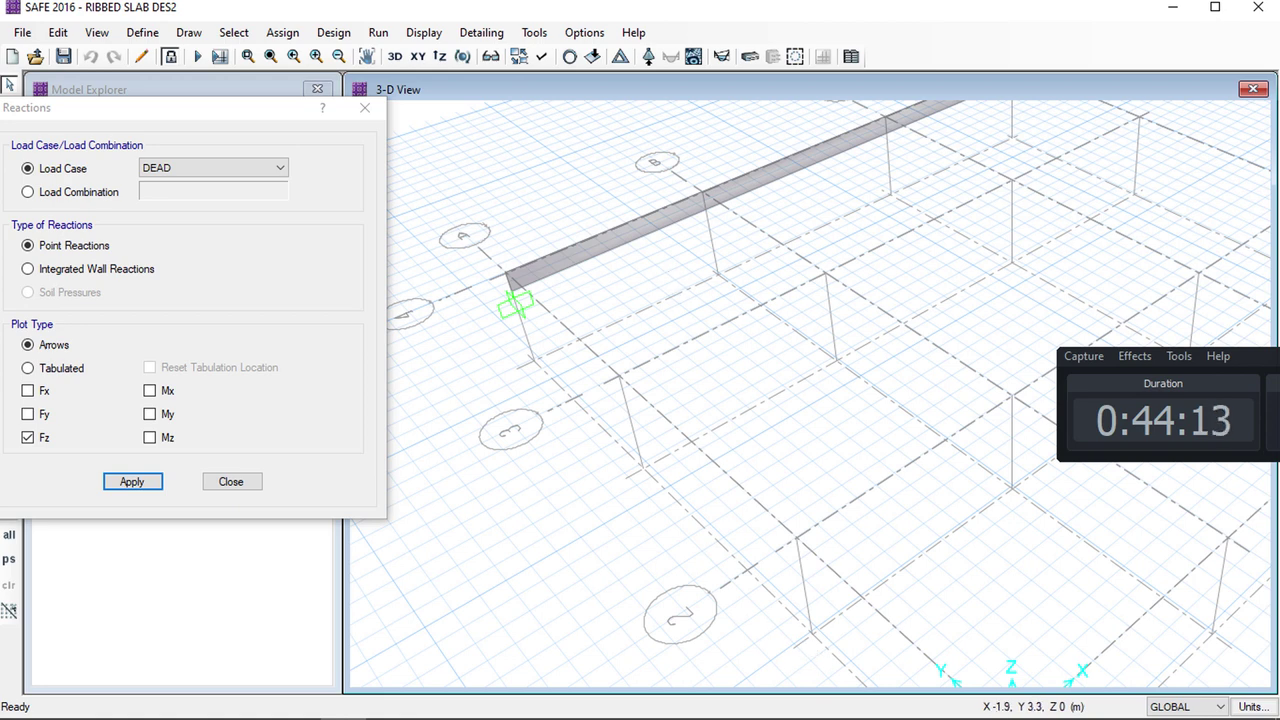
left_click(1053, 701)
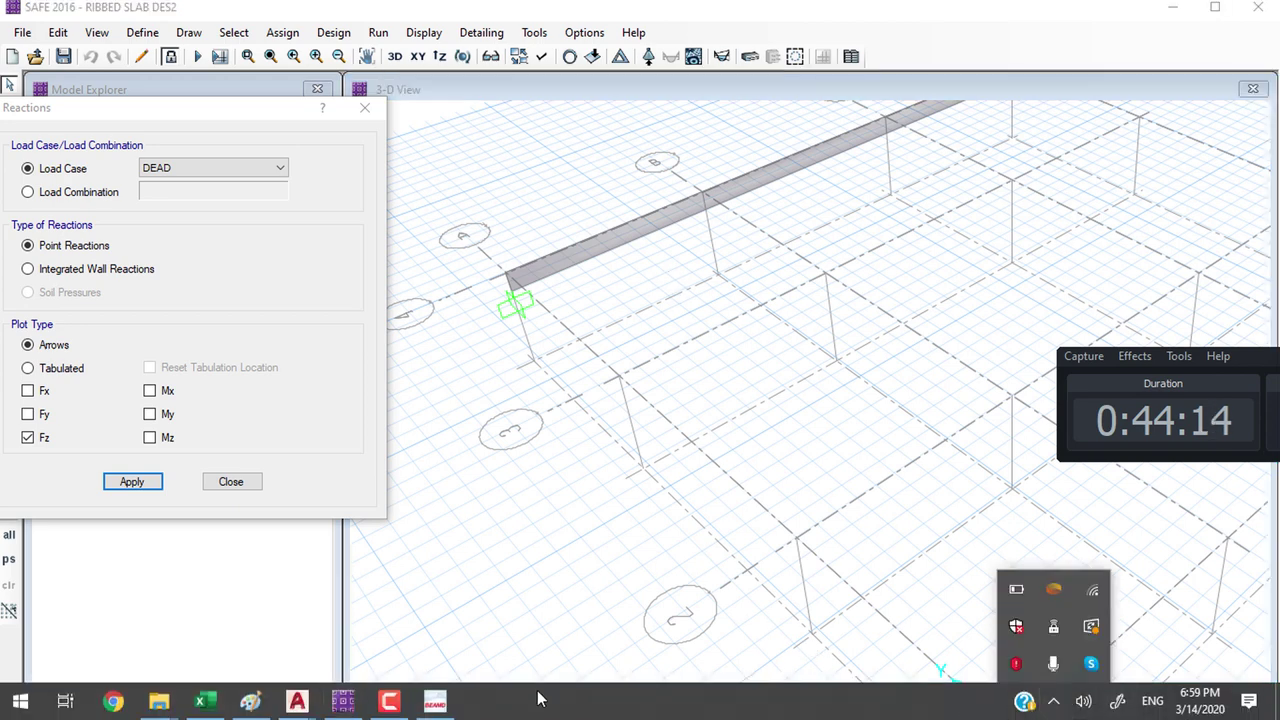
left_click(390, 706)
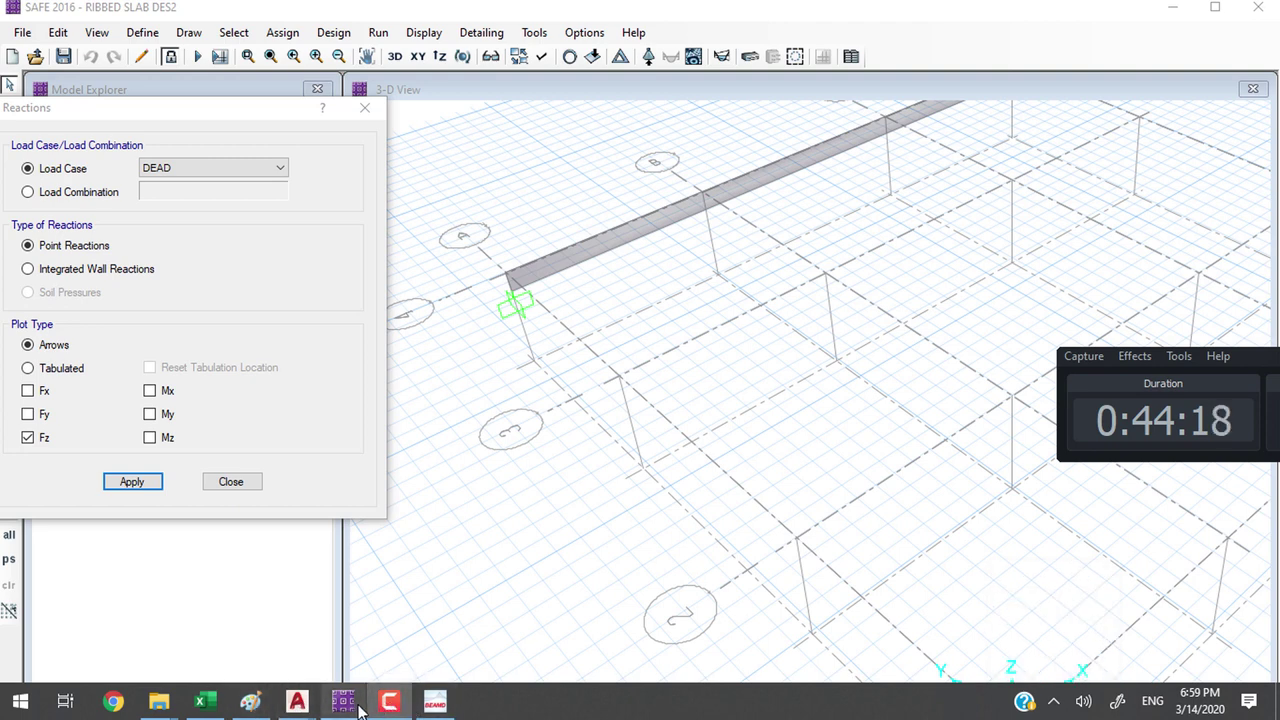
left_click_drag(1258, 362, 828, 374)
left_click(990, 432)
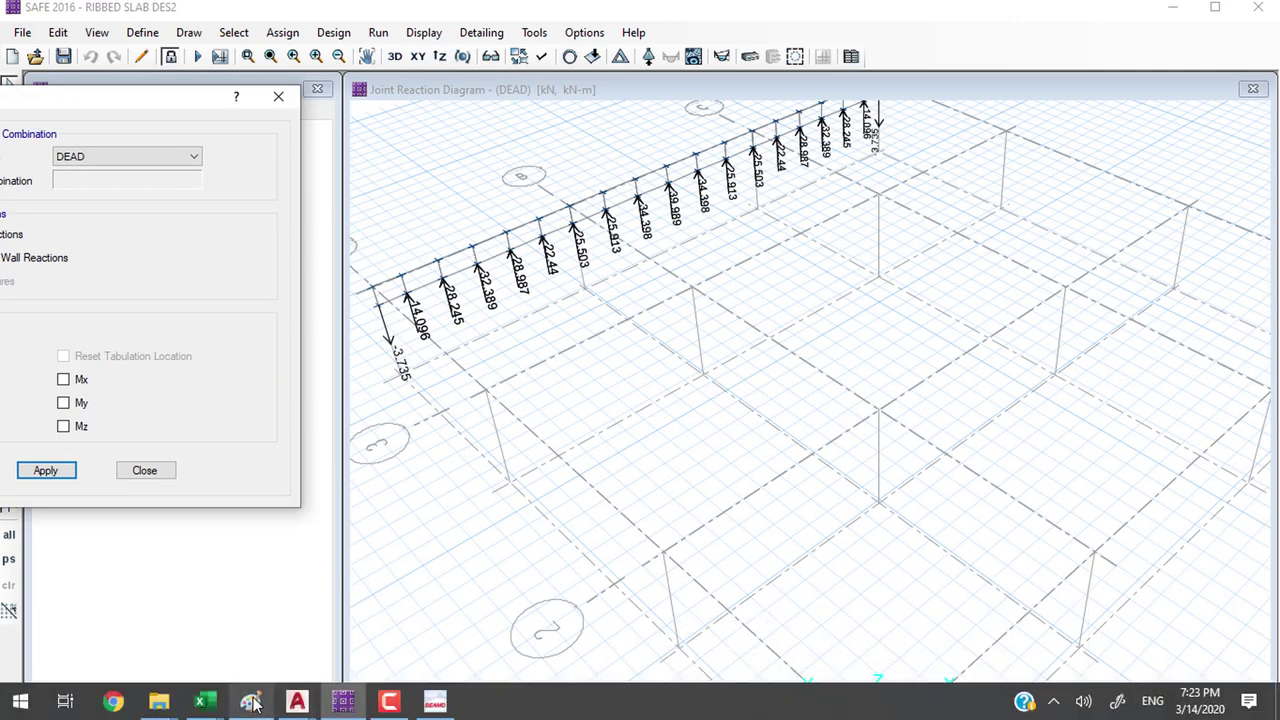
left_click(392, 704)
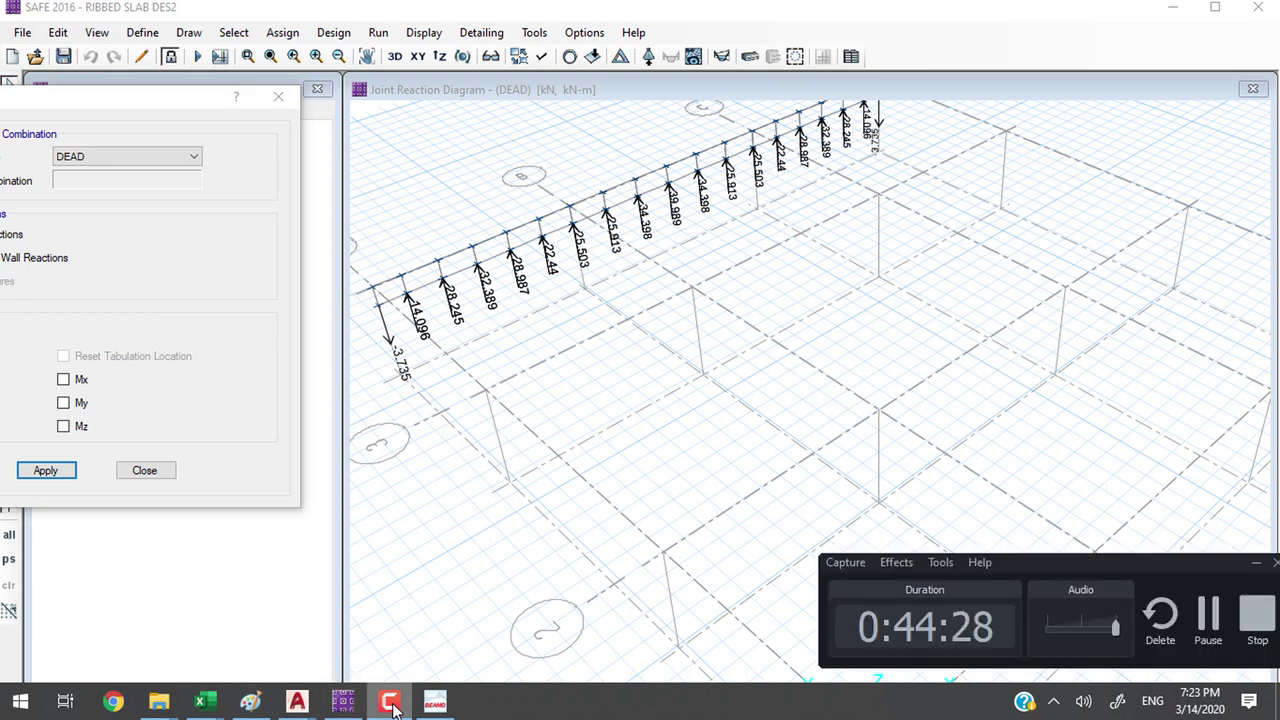
left_click(392, 704)
Switch to the COMP2 workbook in Excel and place its window beside the joint reaction diagram
mouse_move(271, 709)
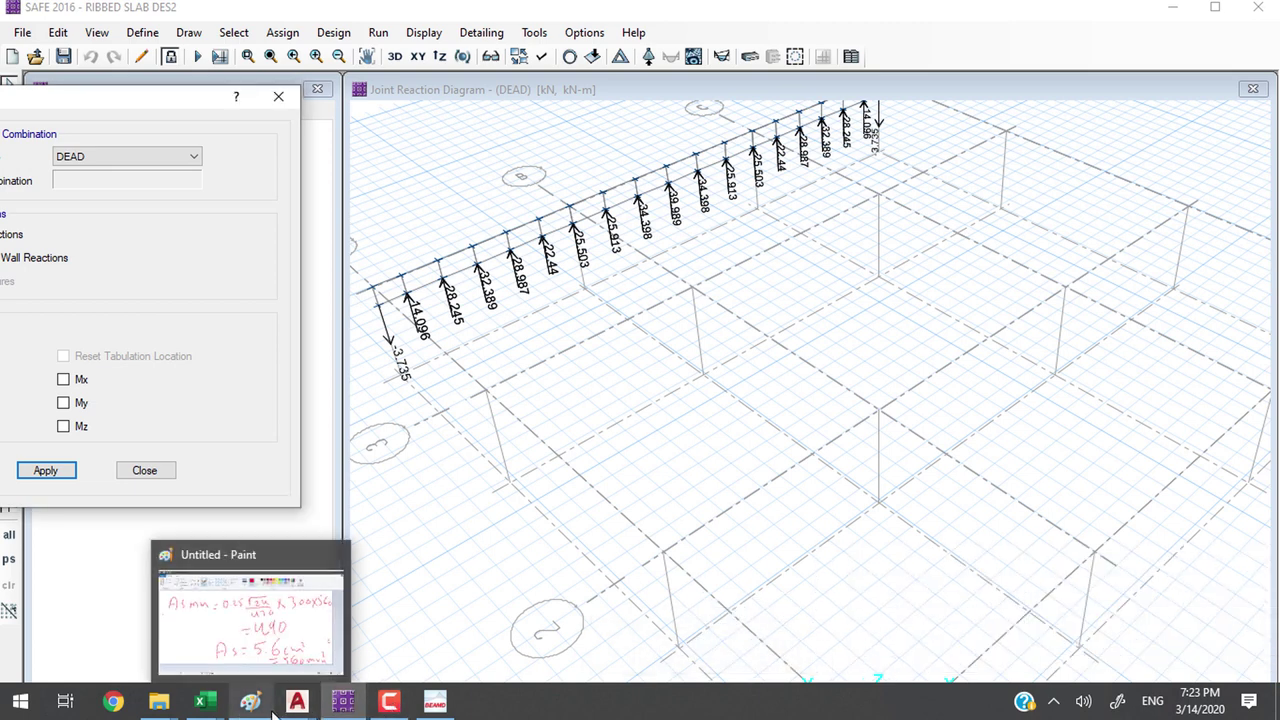
mouse_move(204, 702)
left_click(264, 652)
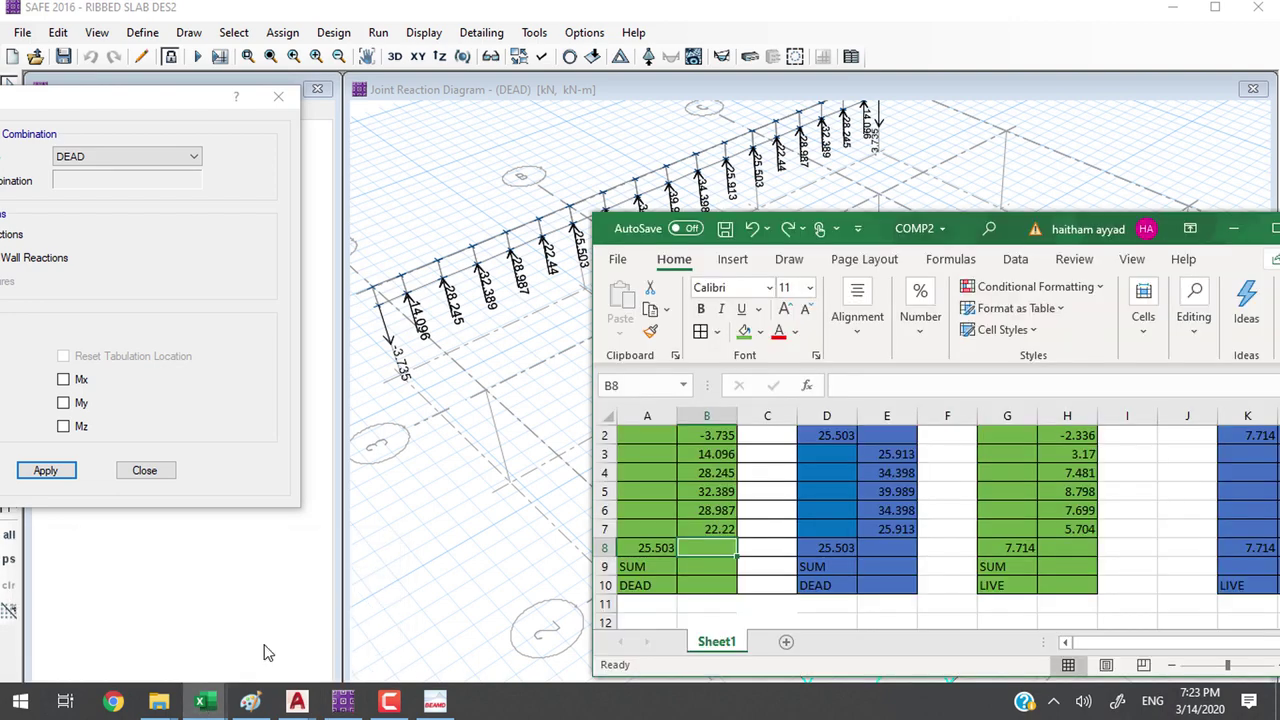
left_click_drag(955, 230, 1076, 179)
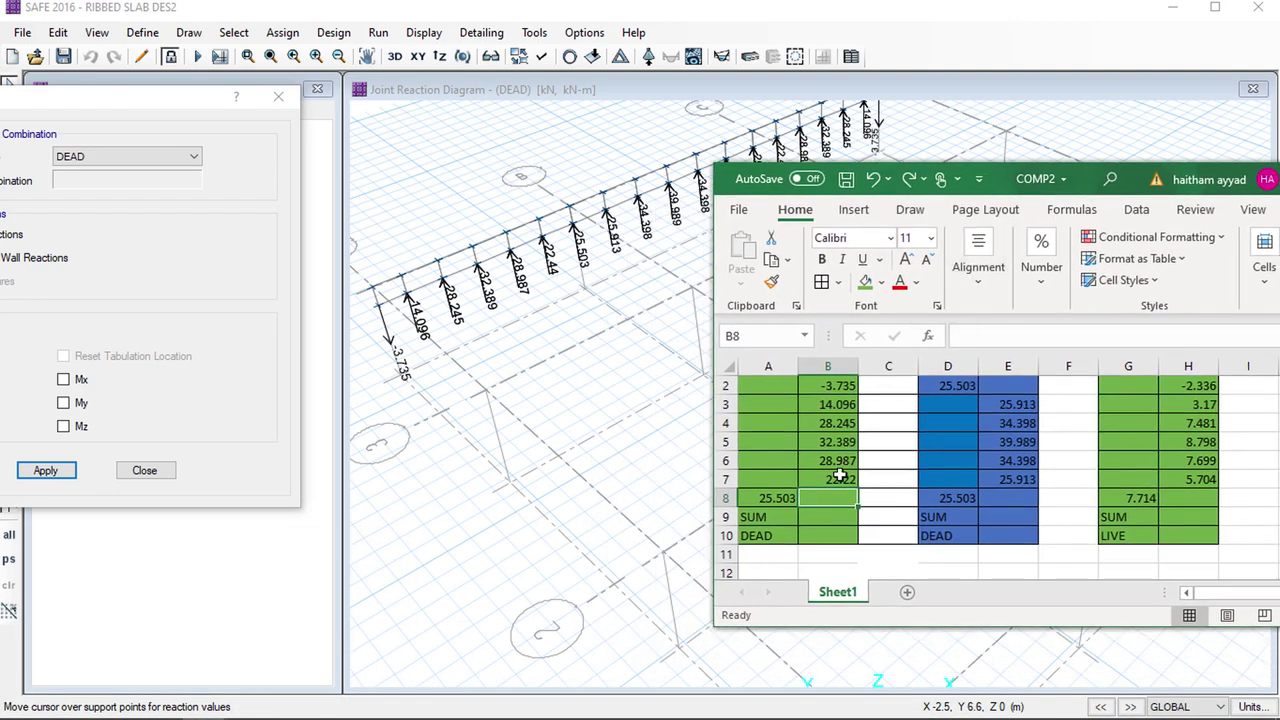
scroll(836, 479, "up", 1)
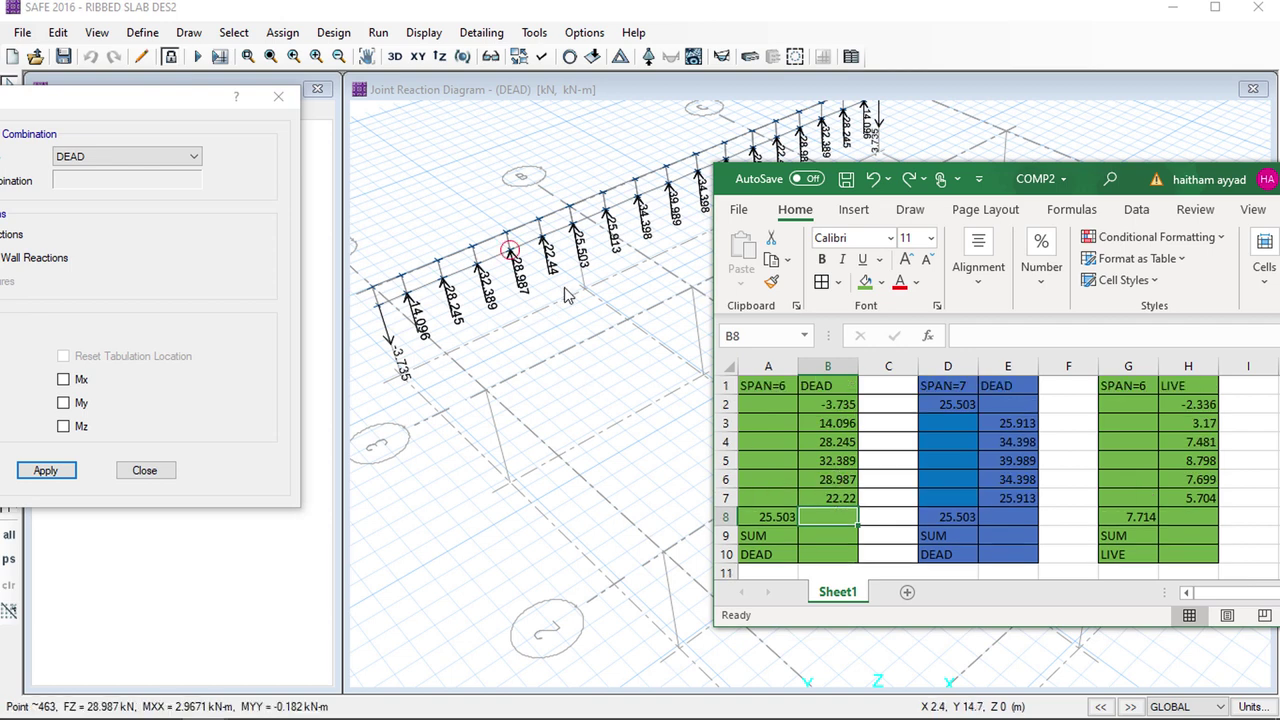
Compare the wall's DEAD joint reactions in the first and middle spans with the DEAD values listed in the COMP2 worksheet
mouse_move(576, 220)
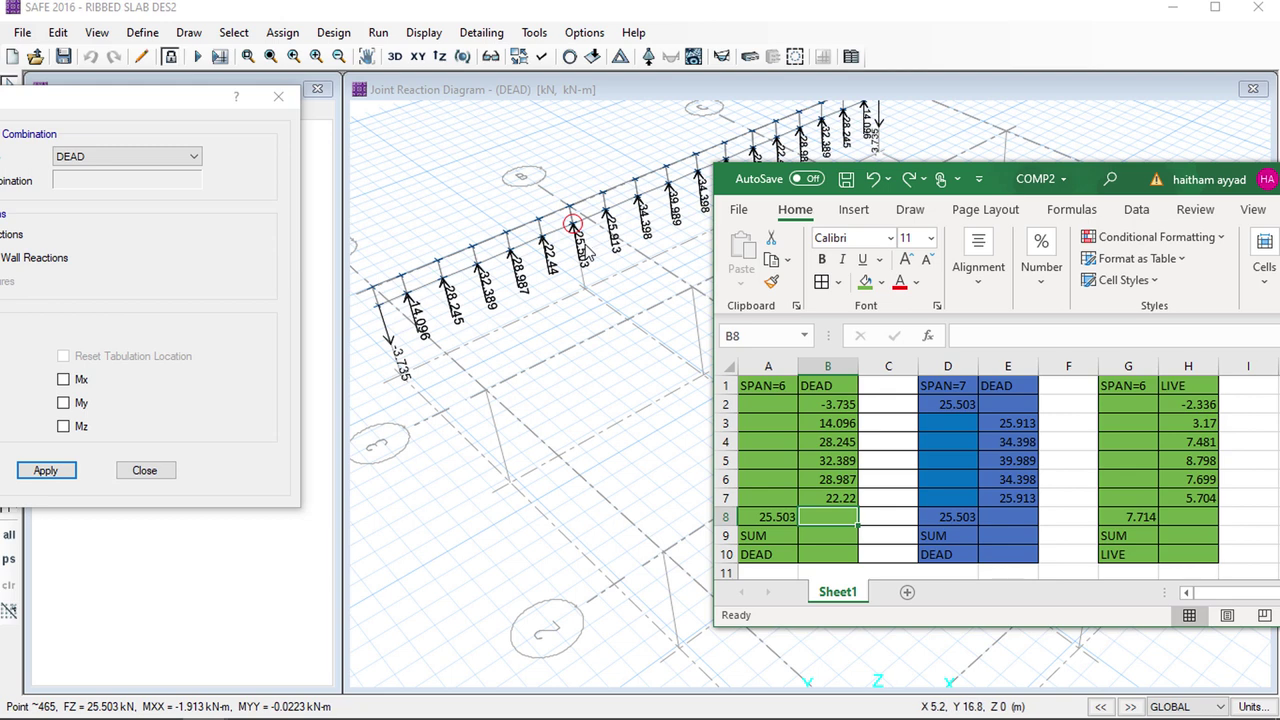
mouse_move(395, 345)
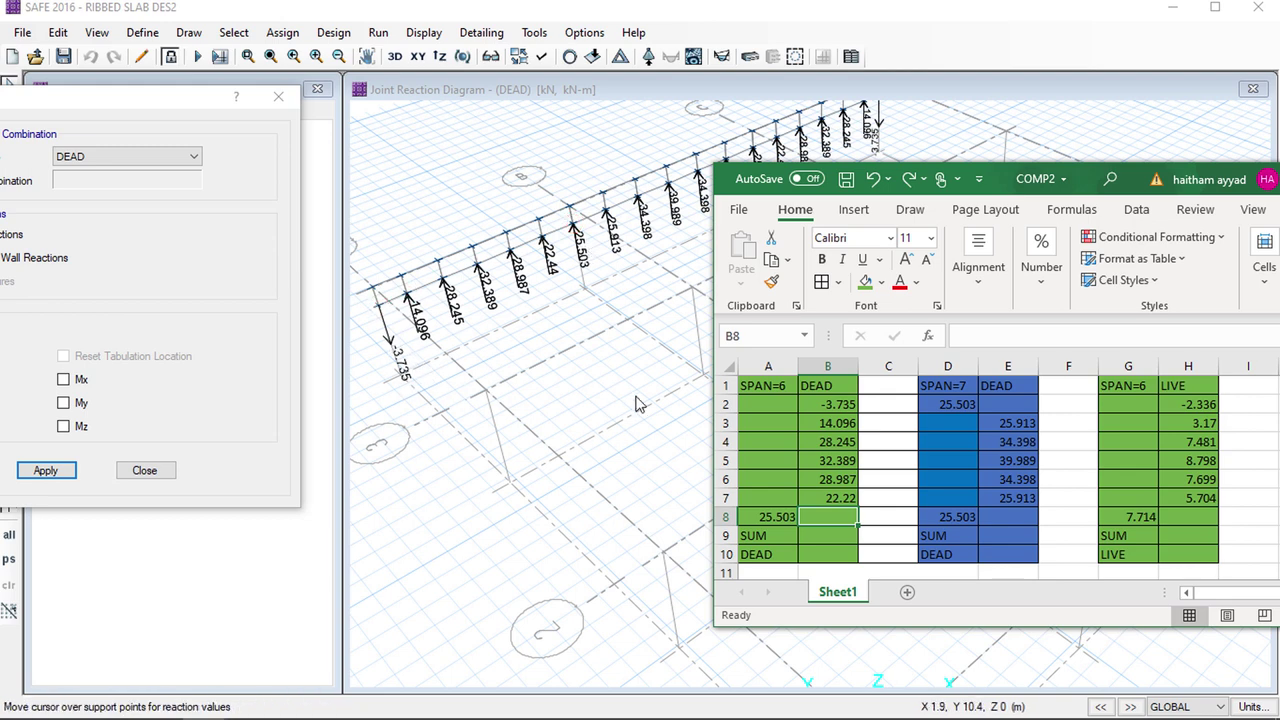
left_click(845, 425)
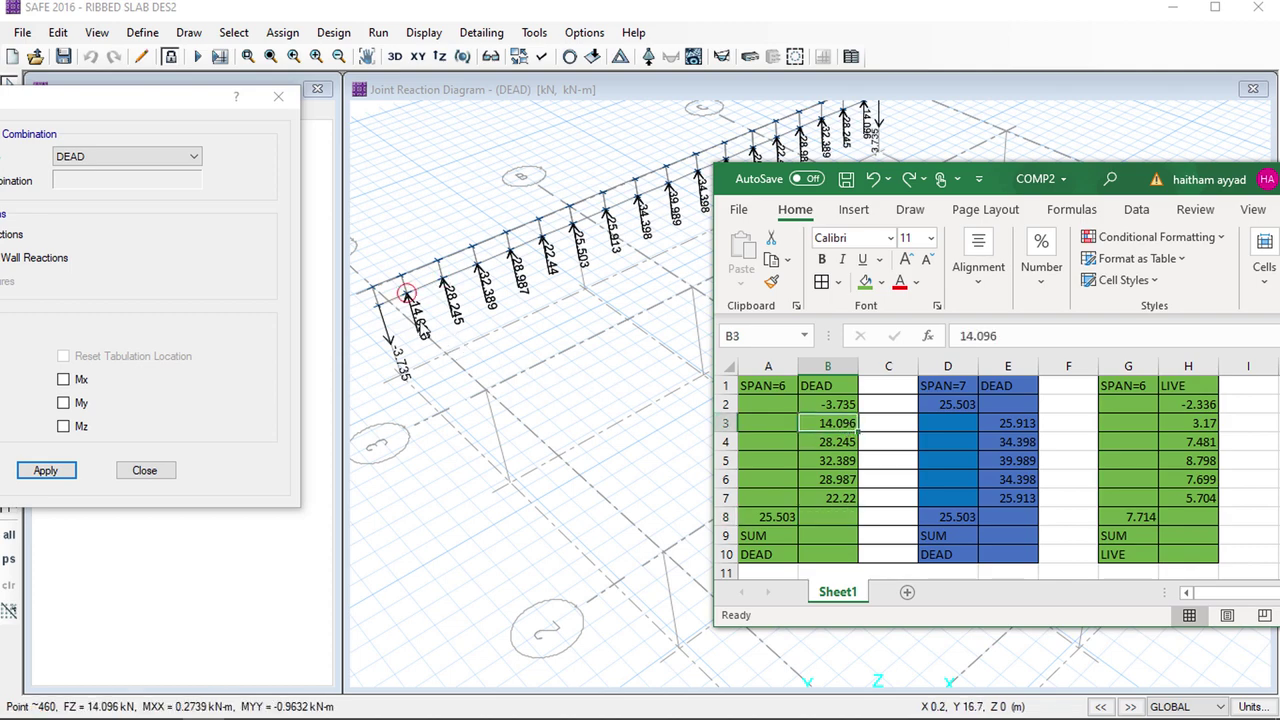
left_click(425, 330)
mouse_move(200, 700)
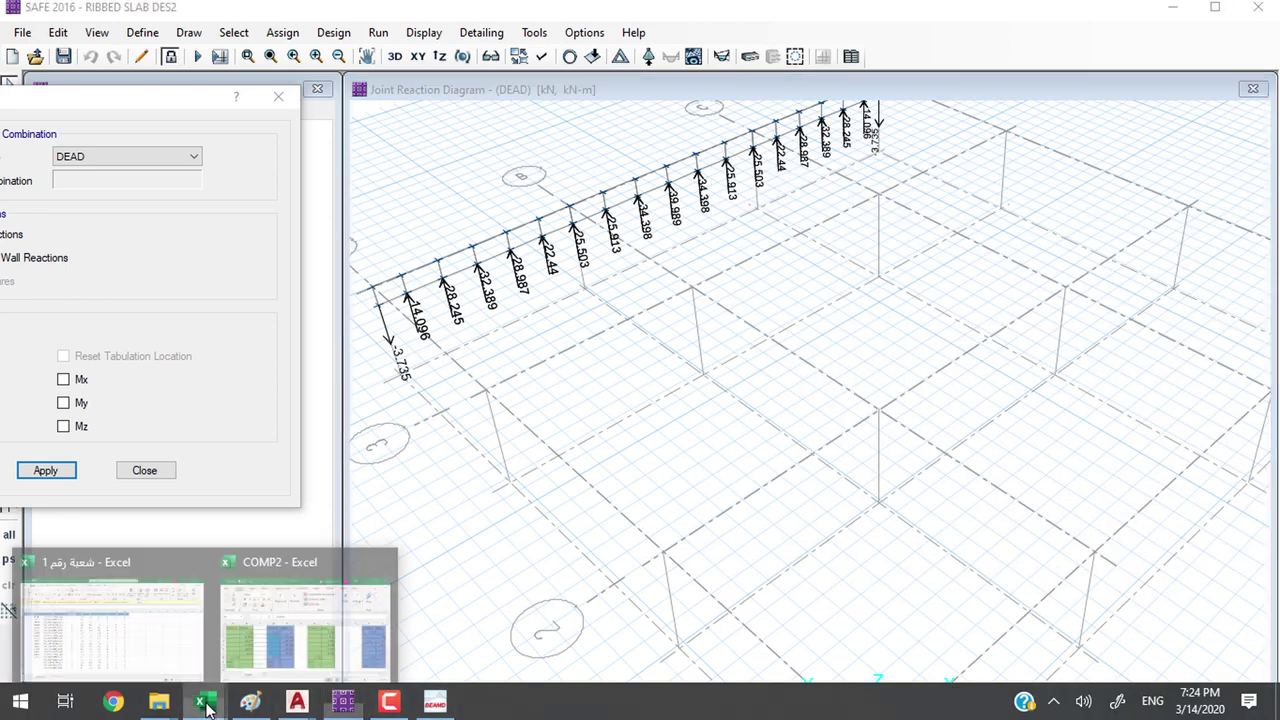
left_click(318, 630)
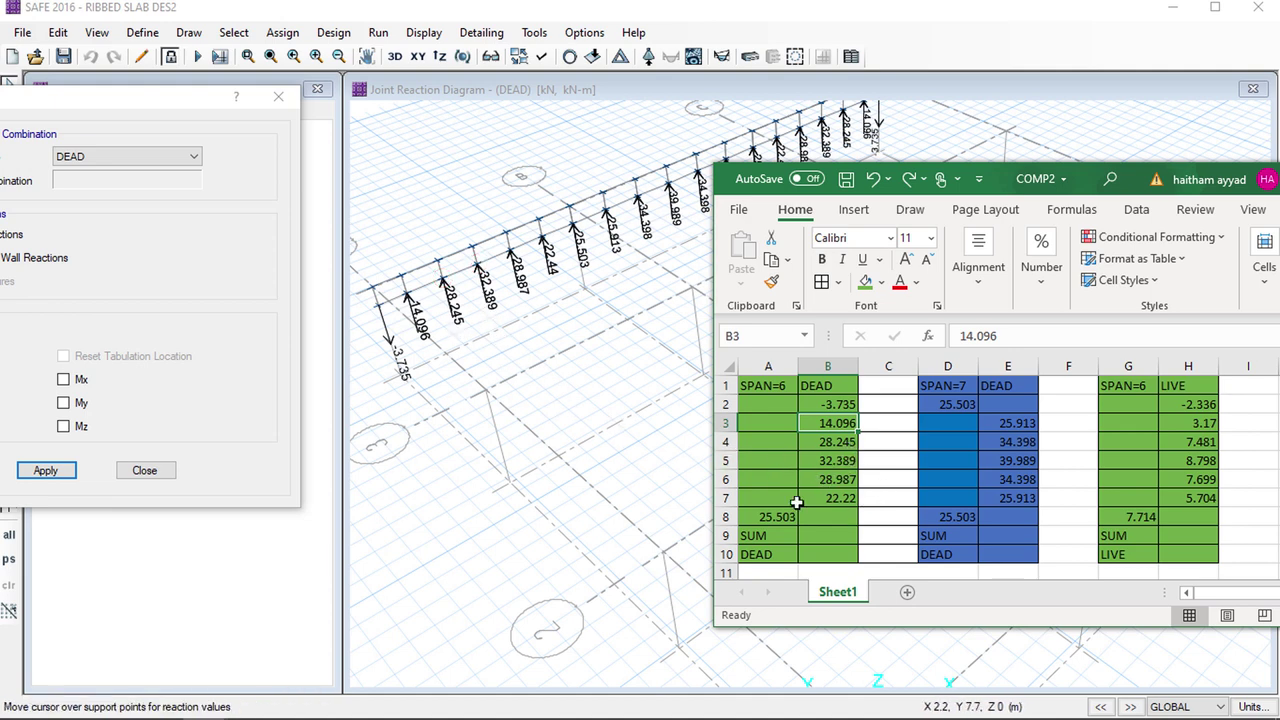
mouse_move(513, 297)
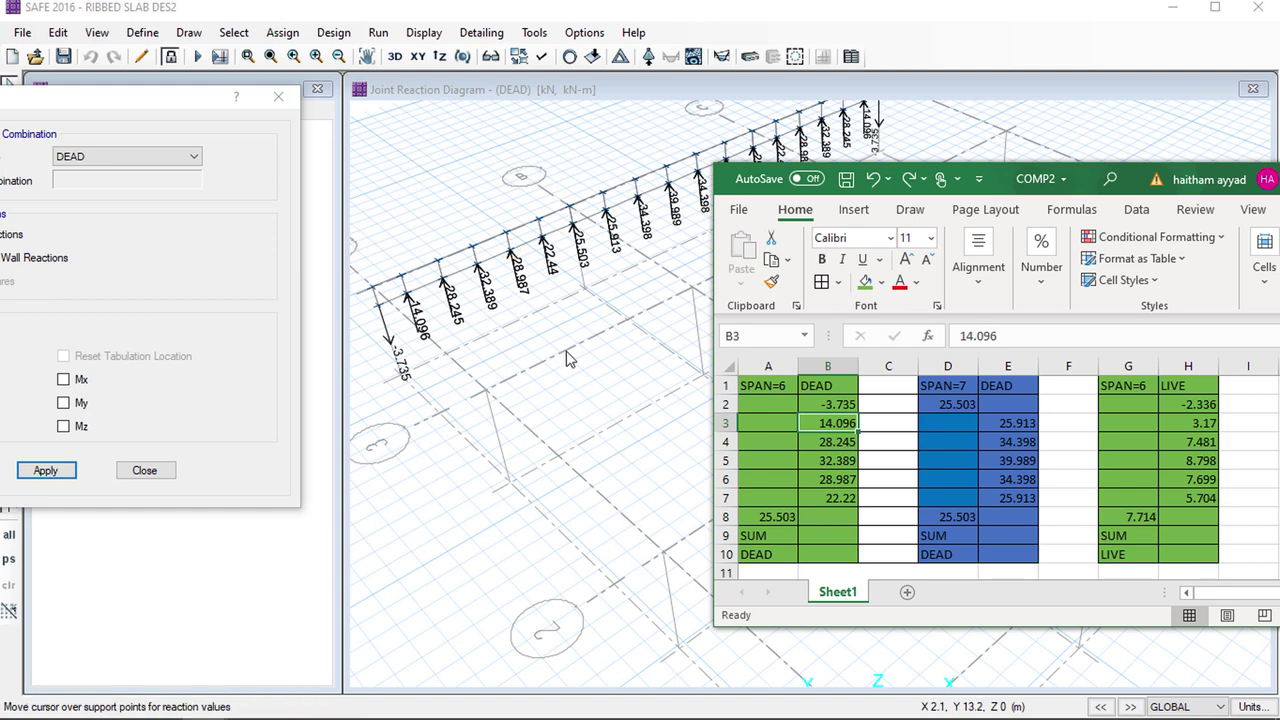
mouse_move(553, 281)
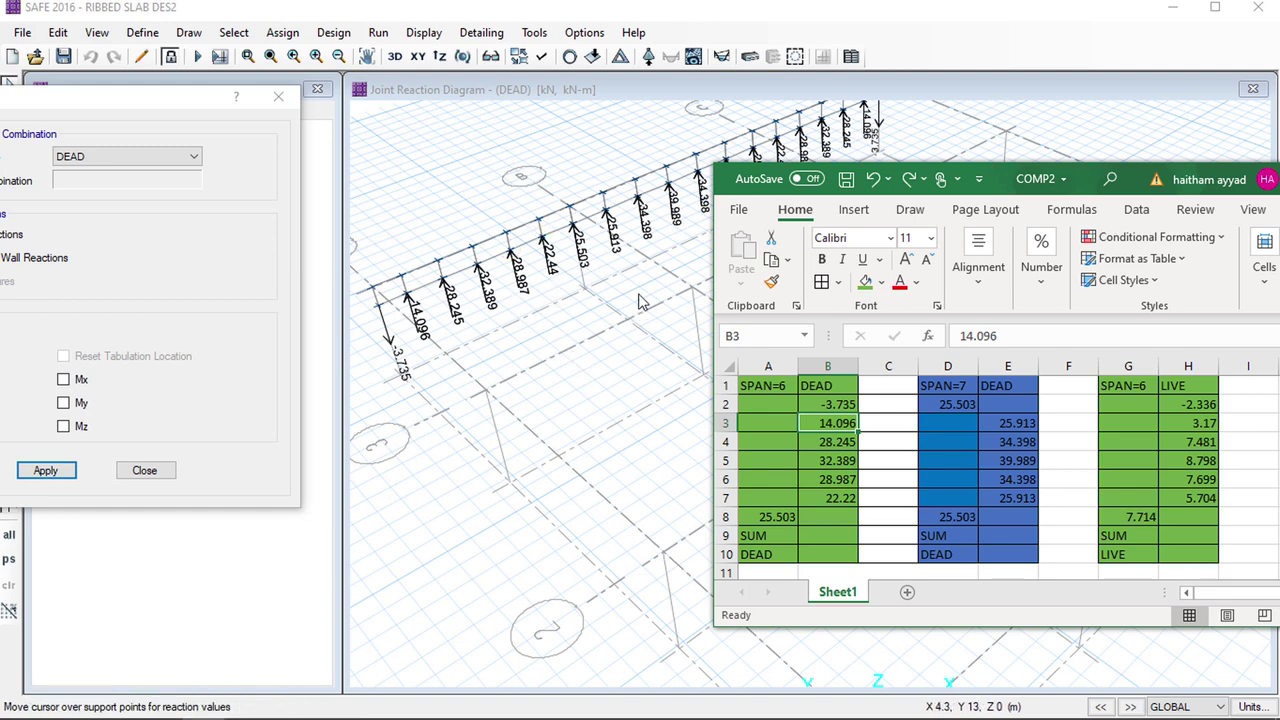
mouse_move(603, 258)
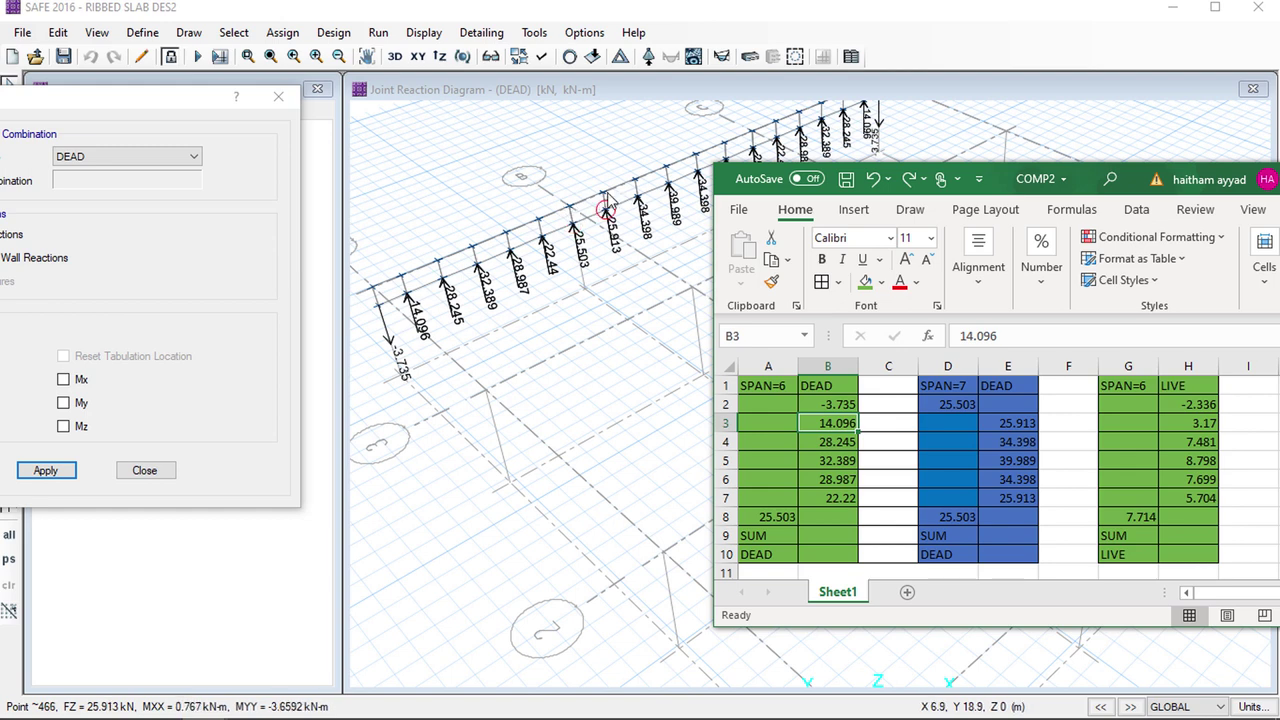
mouse_move(432, 246)
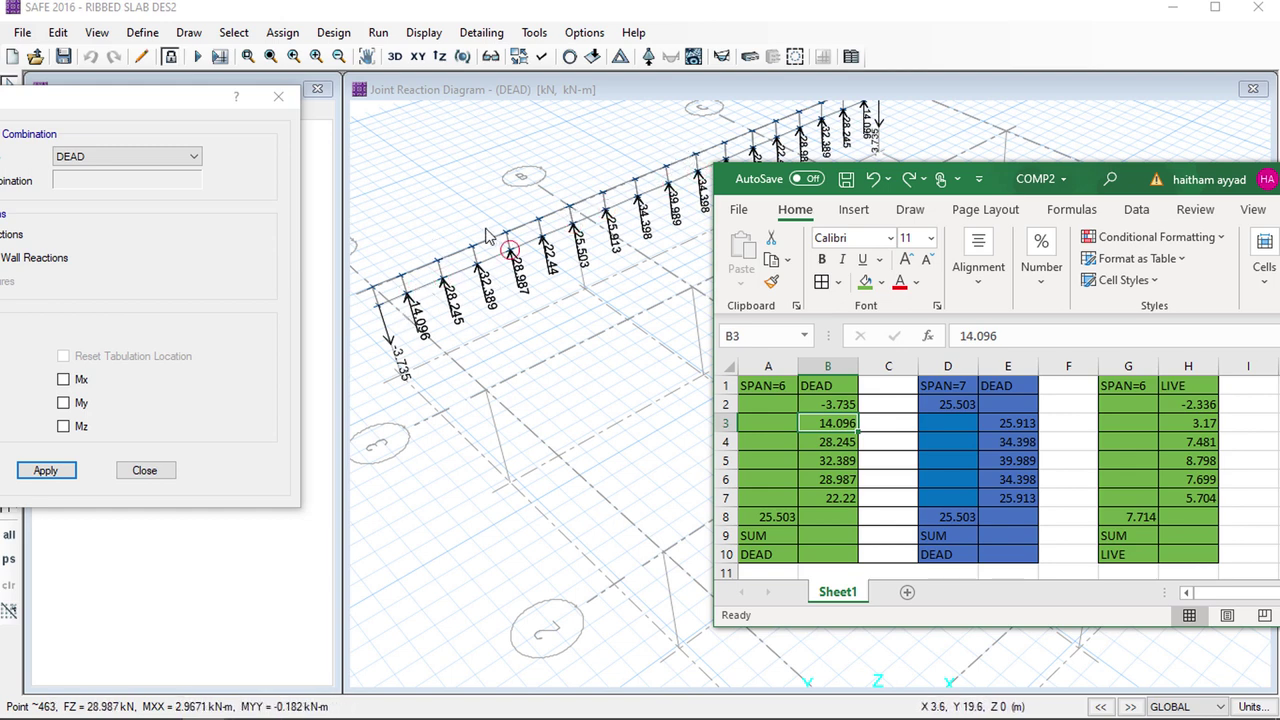
mouse_move(505, 243)
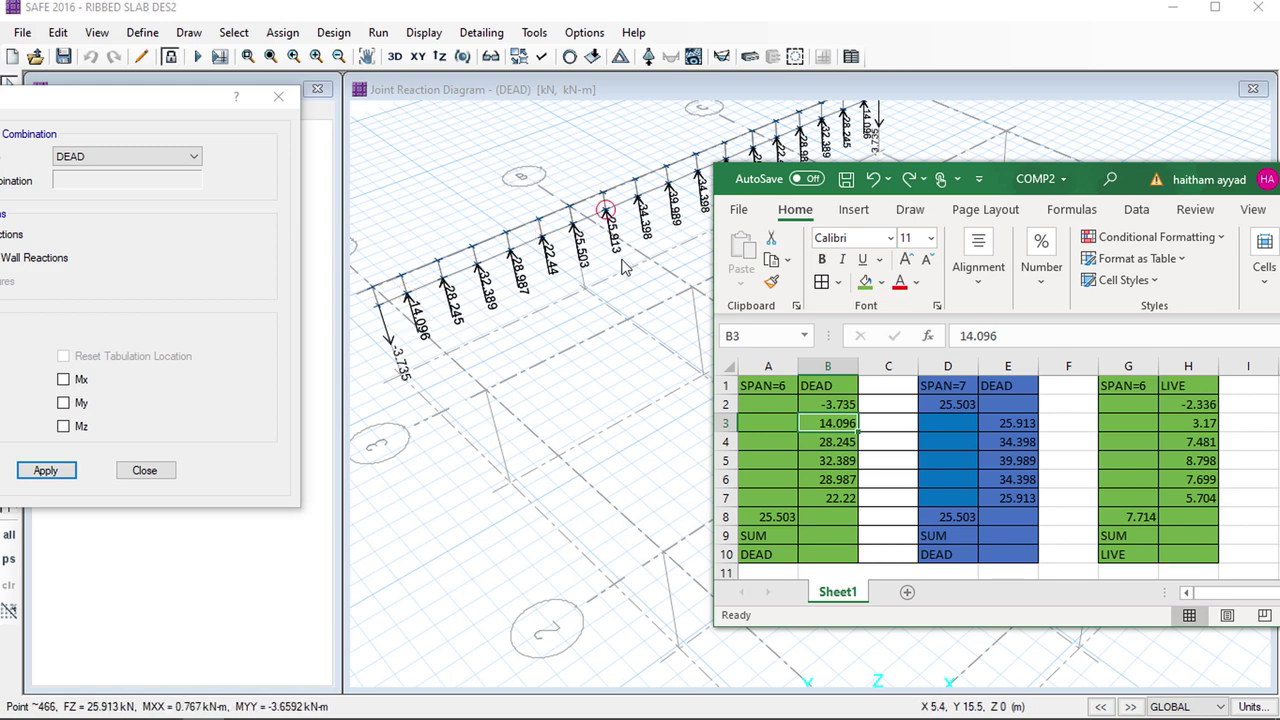
Enter =A8/2 in cell B8 to take half of the shared support reaction for the first SPAN=6 DEAD column
left_click(811, 518)
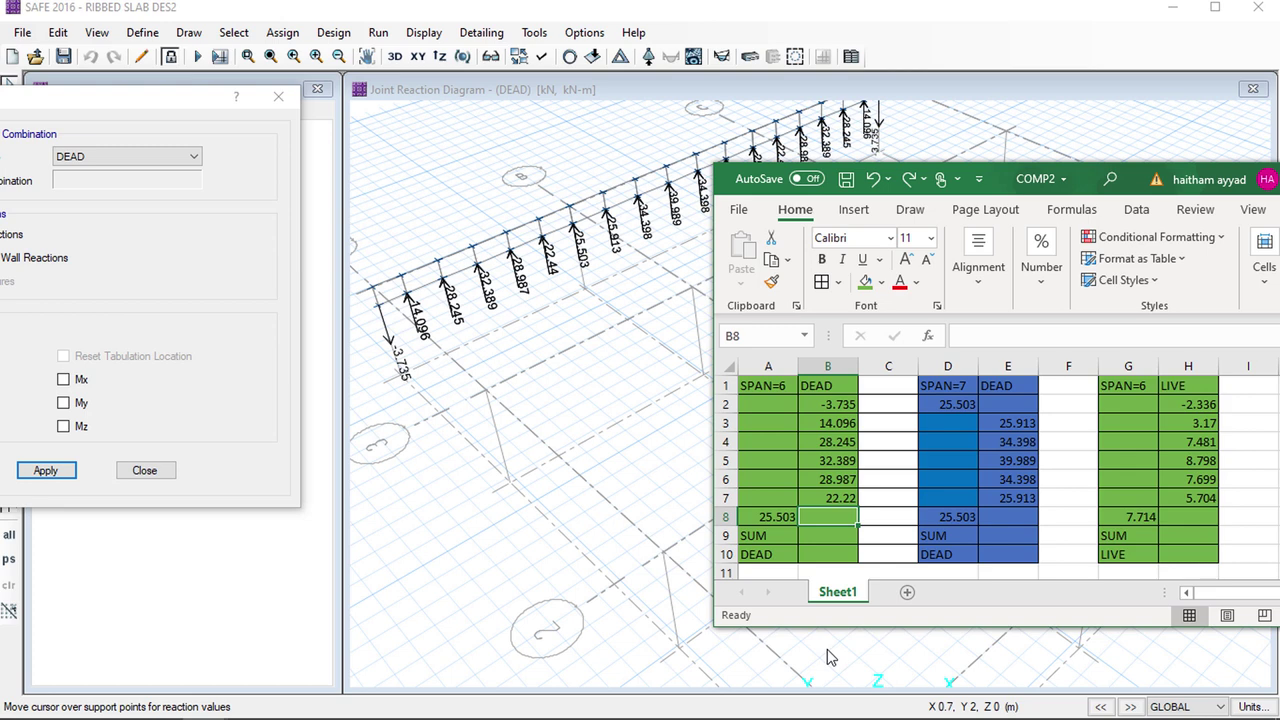
type("=")
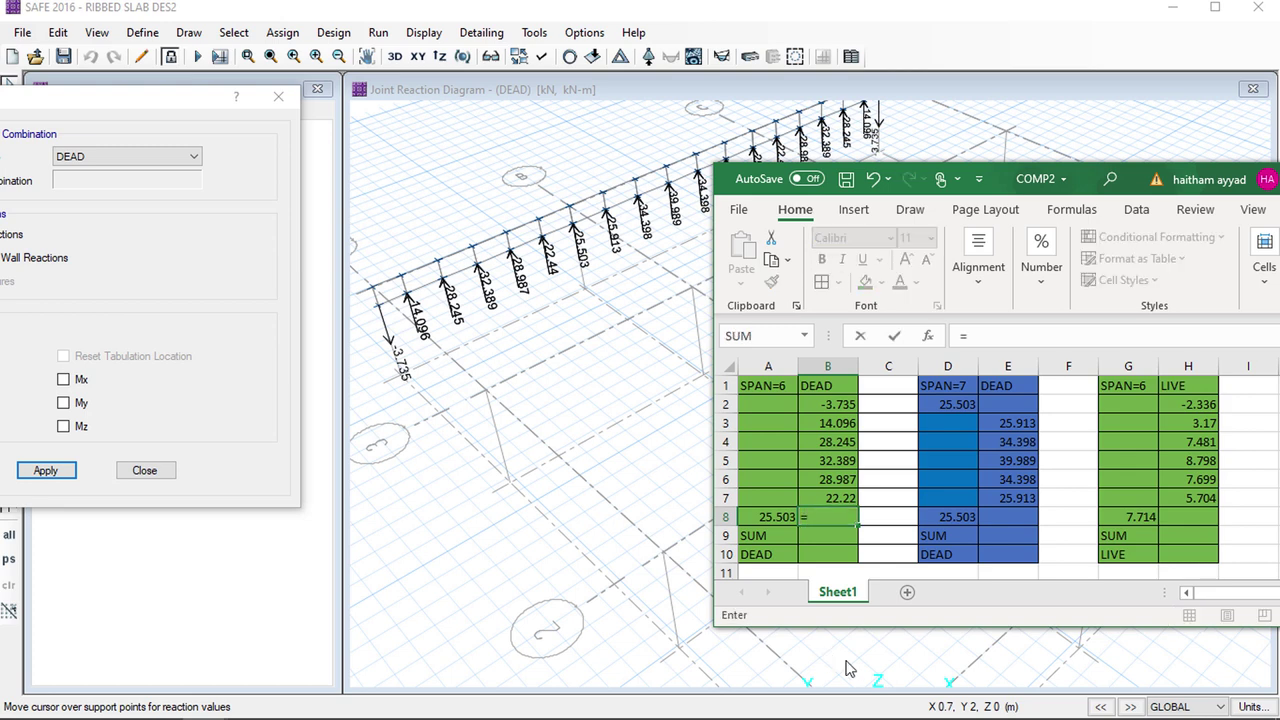
left_click(766, 517)
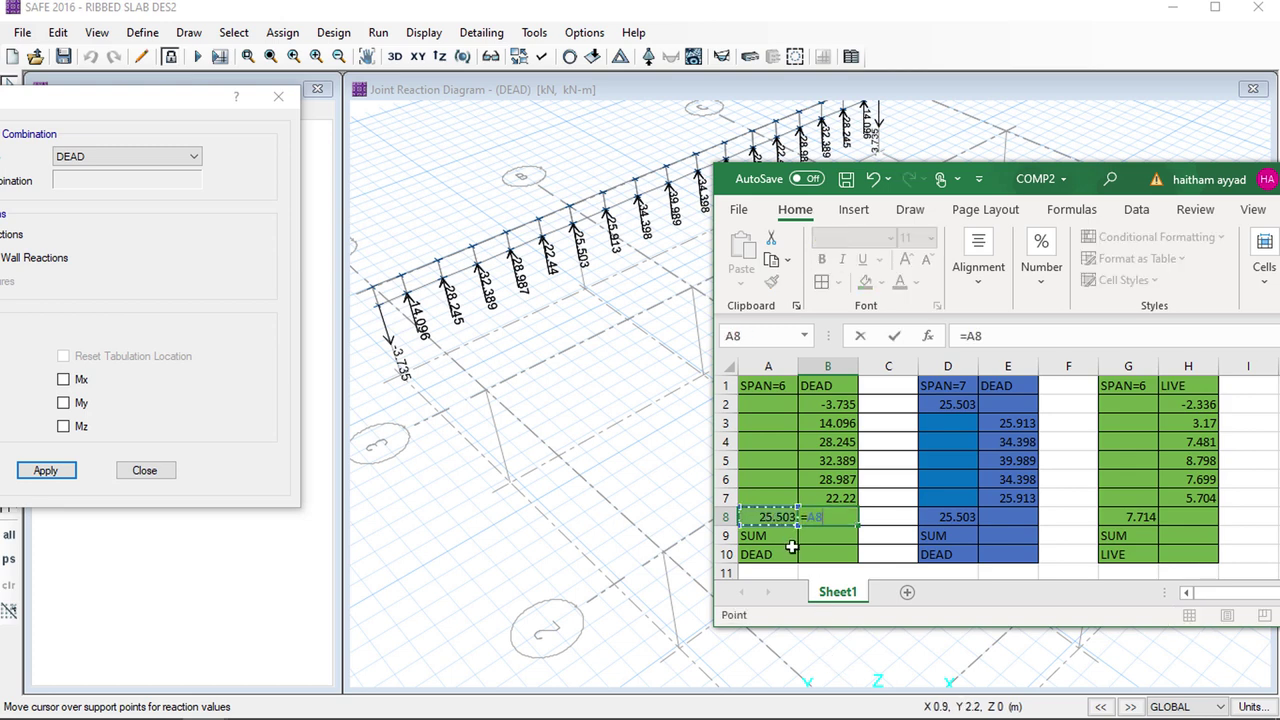
type("/2")
key("Return")
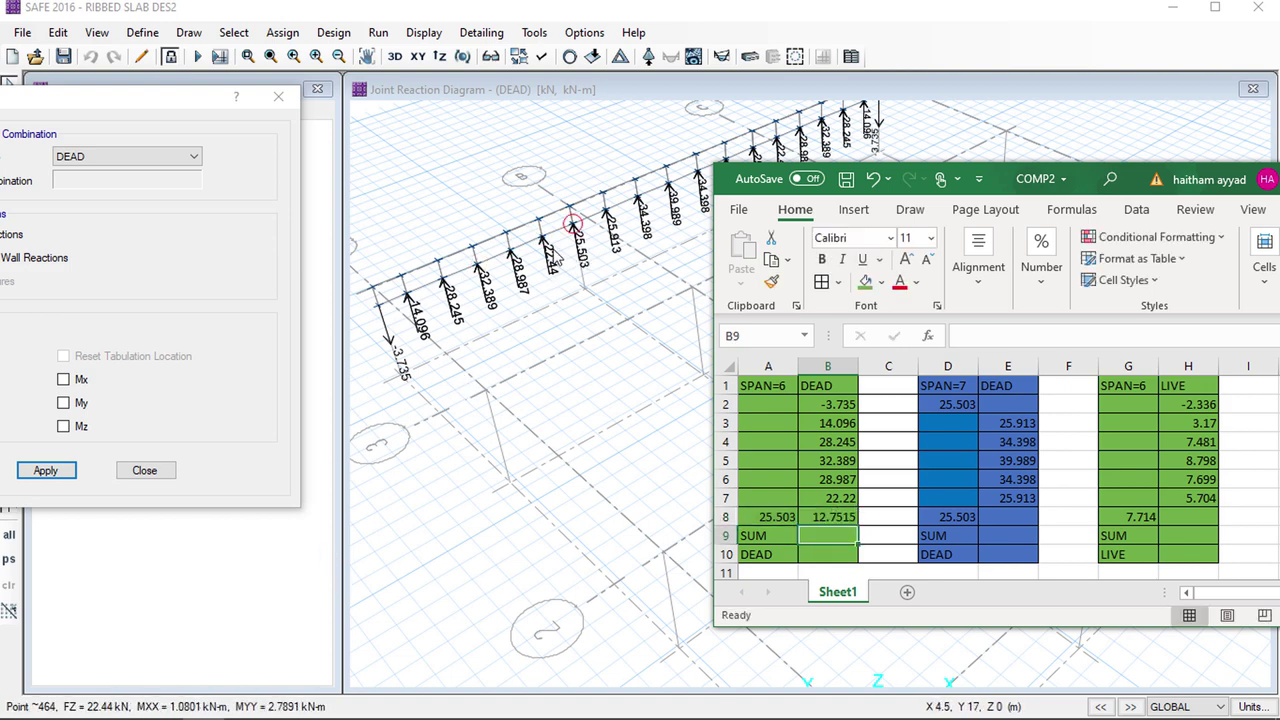
Total the first span's DEAD reactions in cell B9 with =SUM(B2:B8)
mouse_move(430, 286)
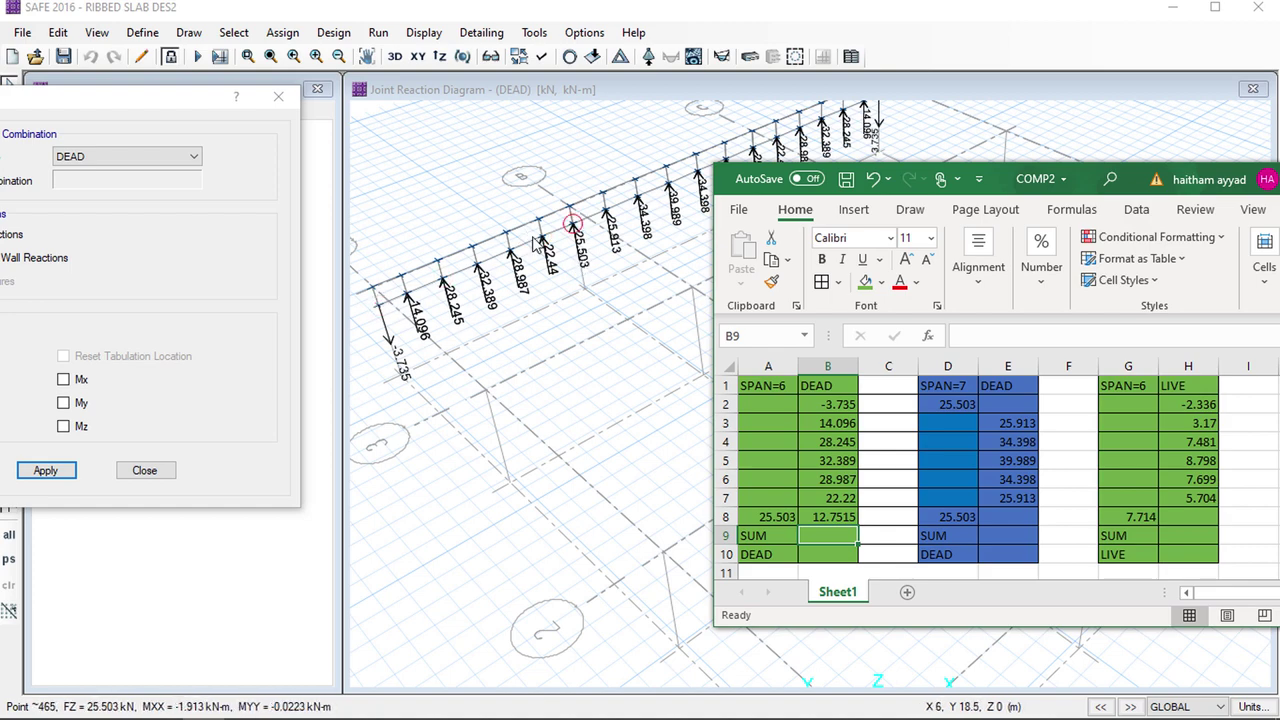
mouse_move(390, 280)
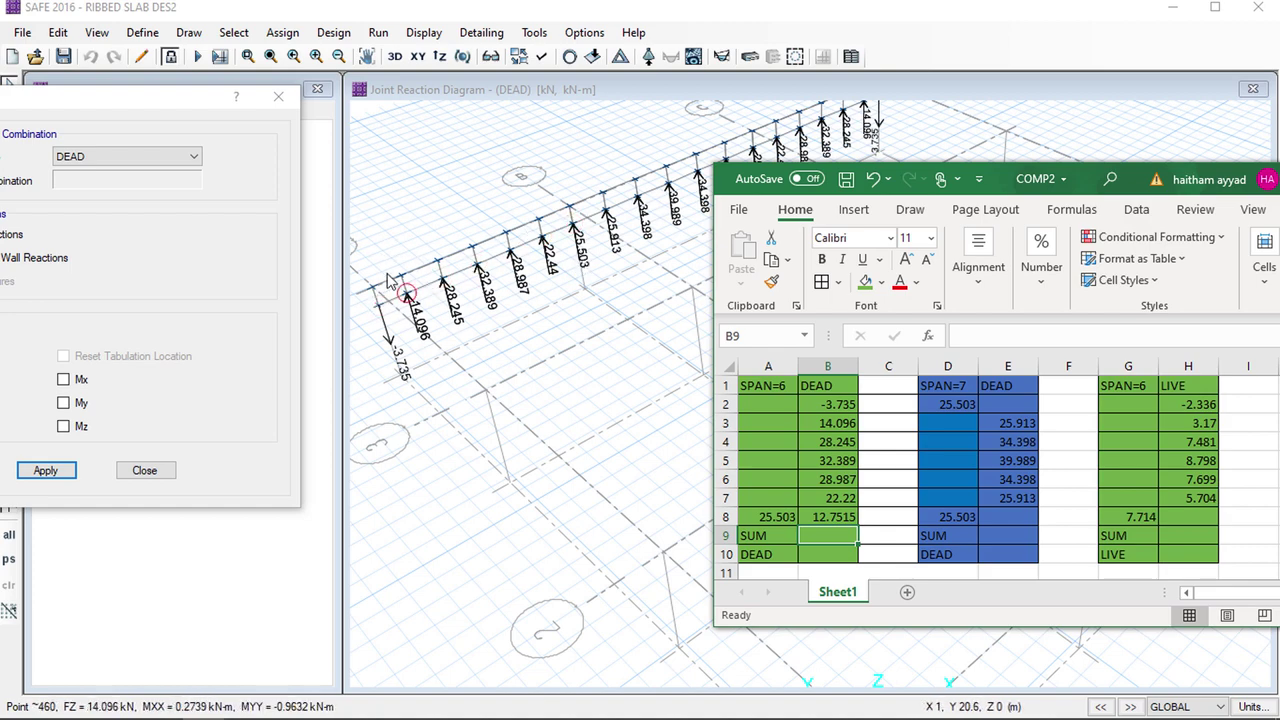
left_click(559, 327)
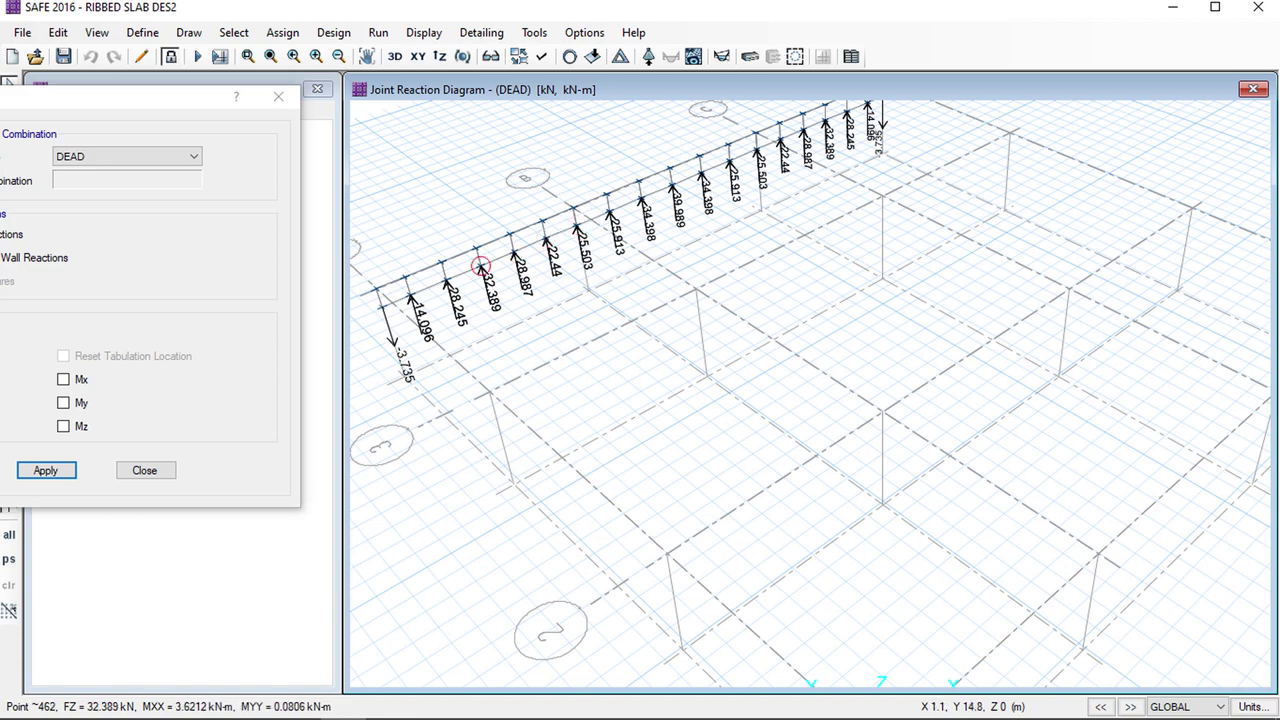
mouse_move(190, 705)
left_click(330, 655)
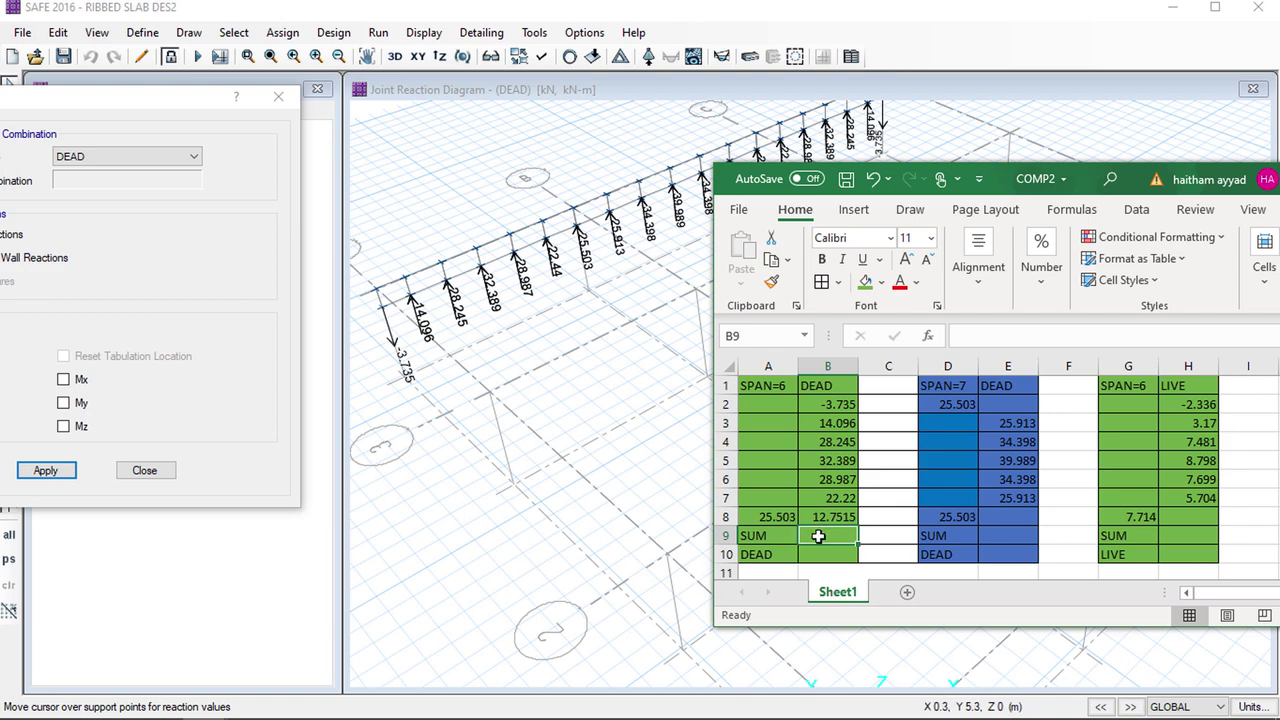
type("=SUM")
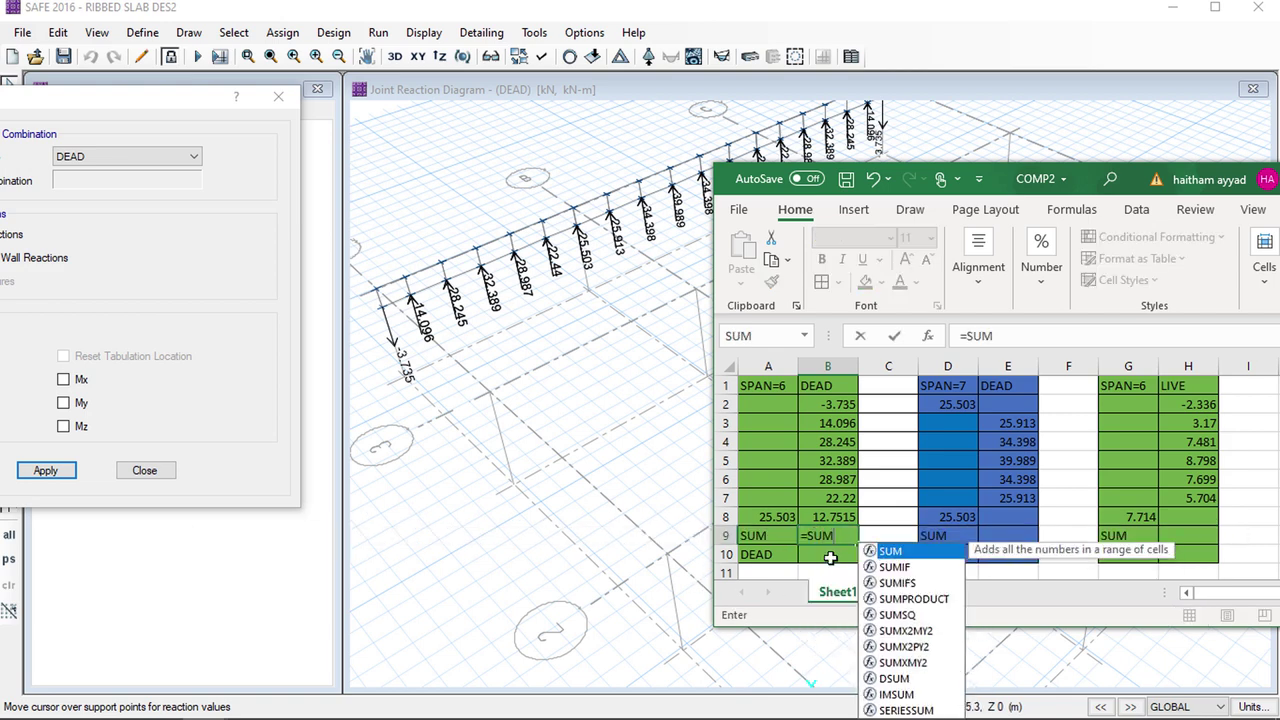
type("(")
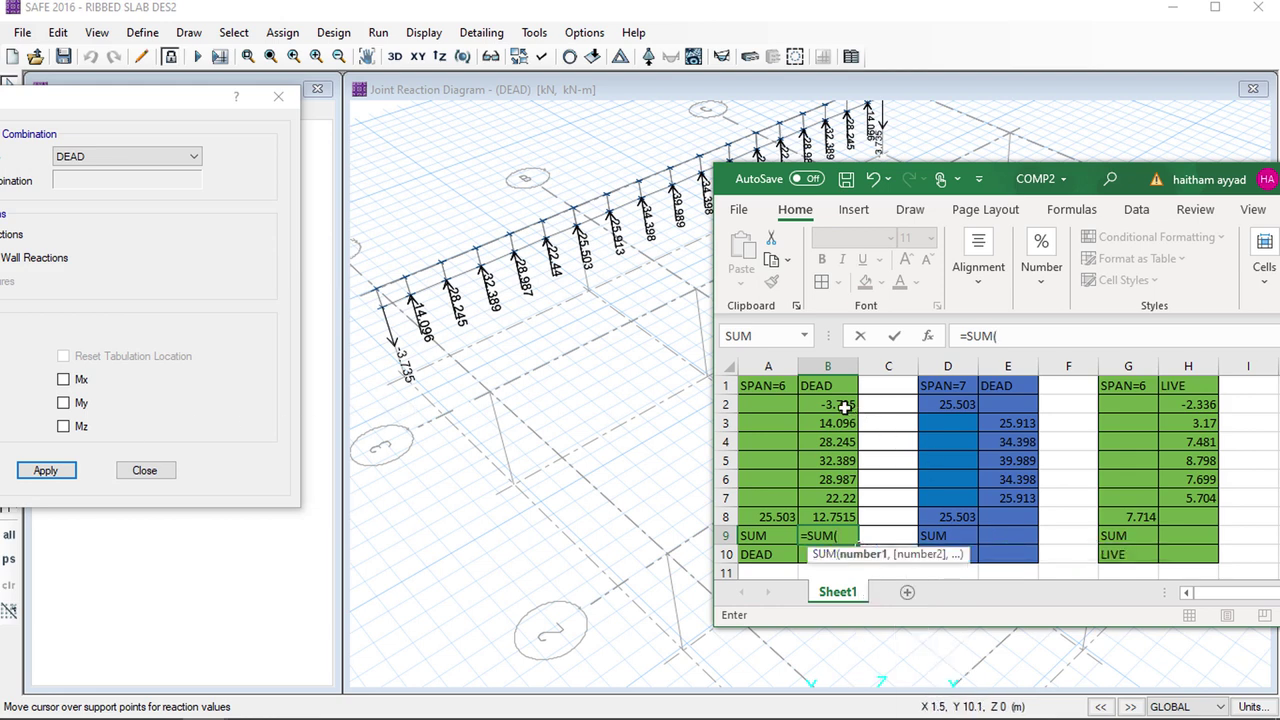
left_click_drag(845, 406, 855, 510)
left_click(1040, 339)
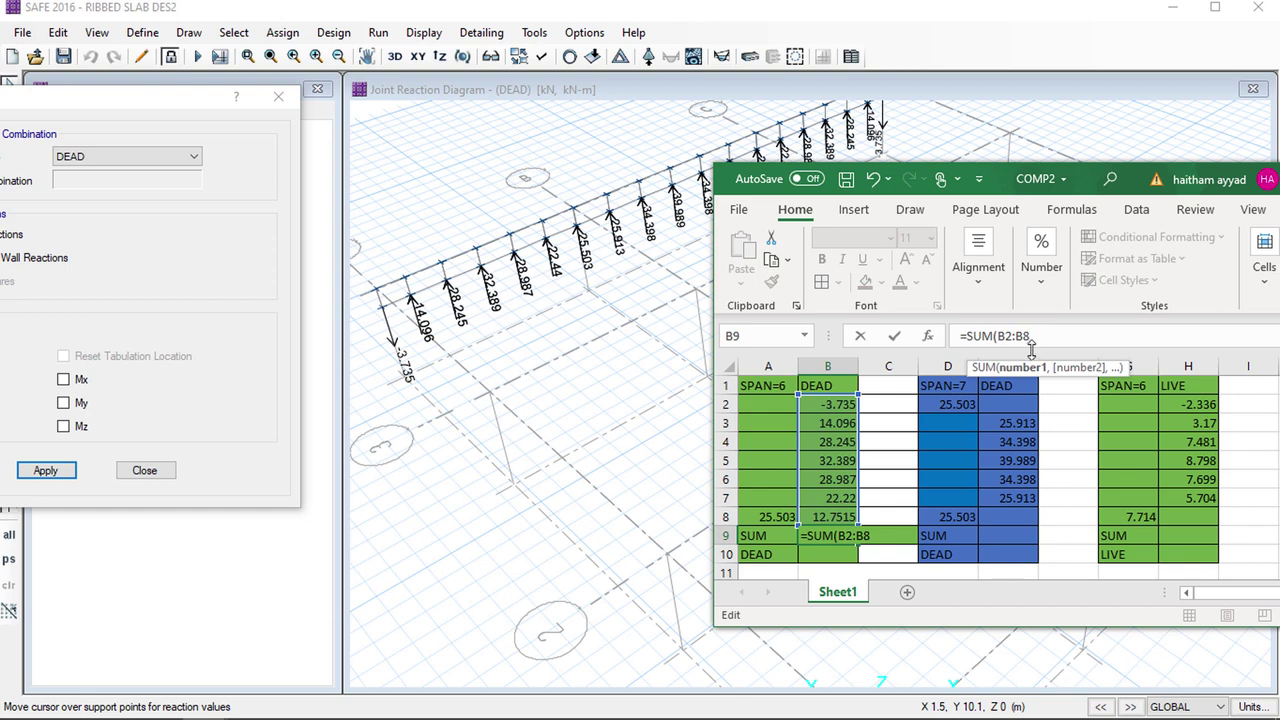
type(")")
key("Return")
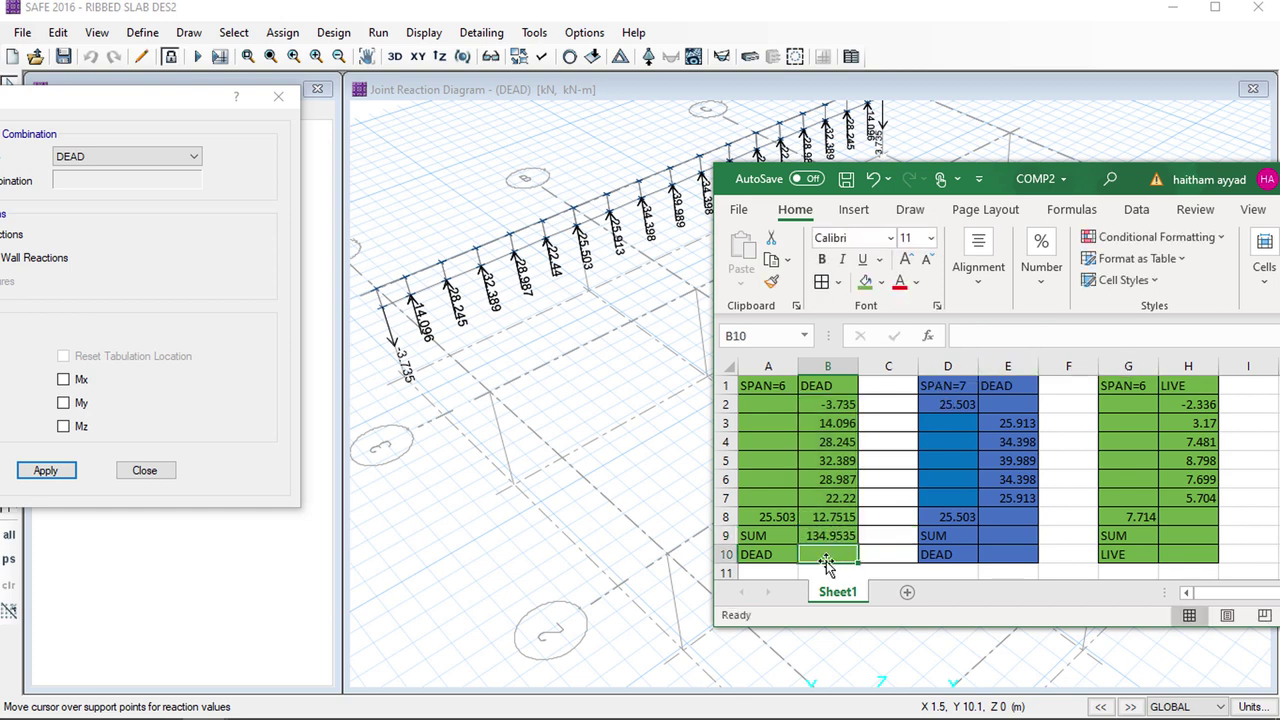
Calculate the first span's DEAD load per metre in cell B10 with =B9/6
type("=")
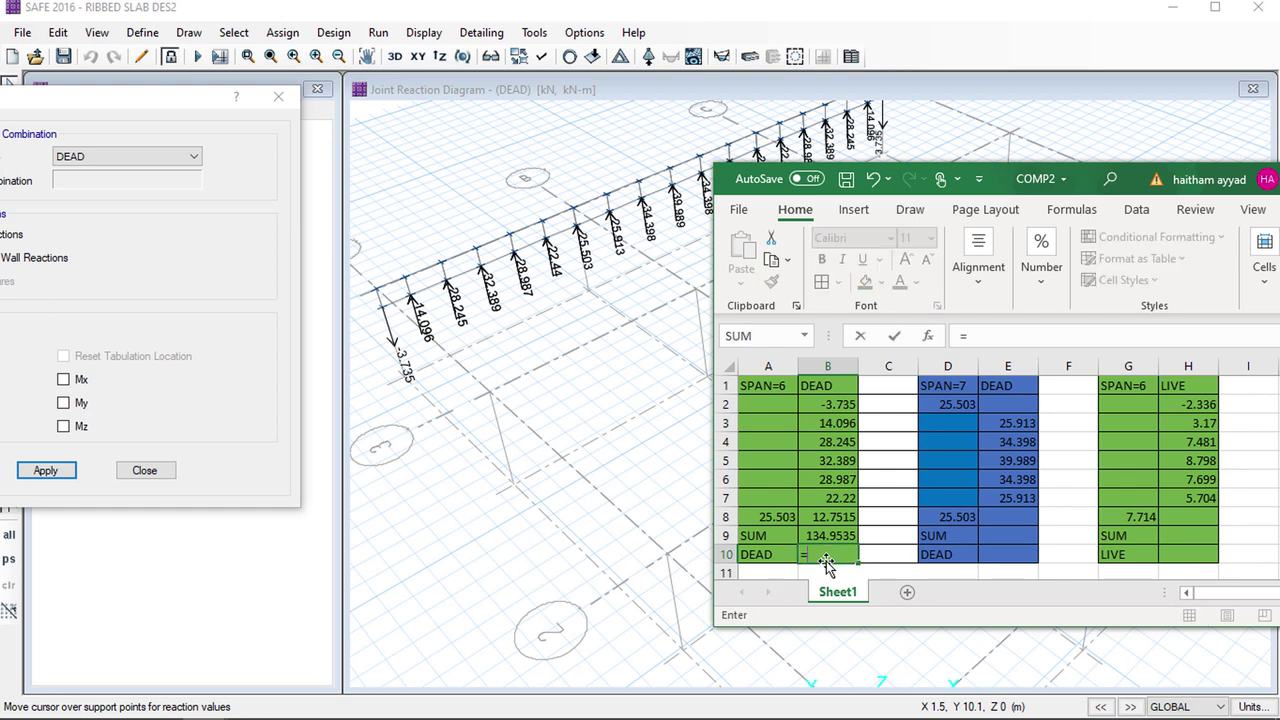
left_click(820, 536)
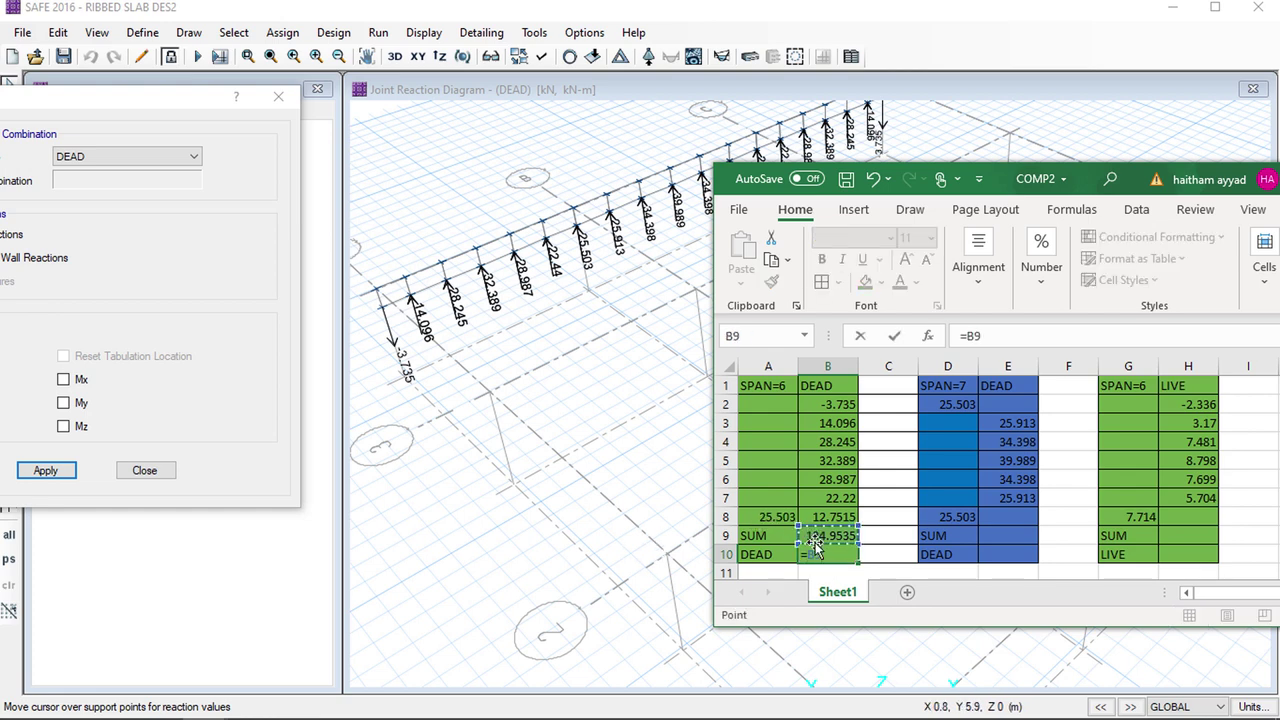
type("/6")
key("Return")
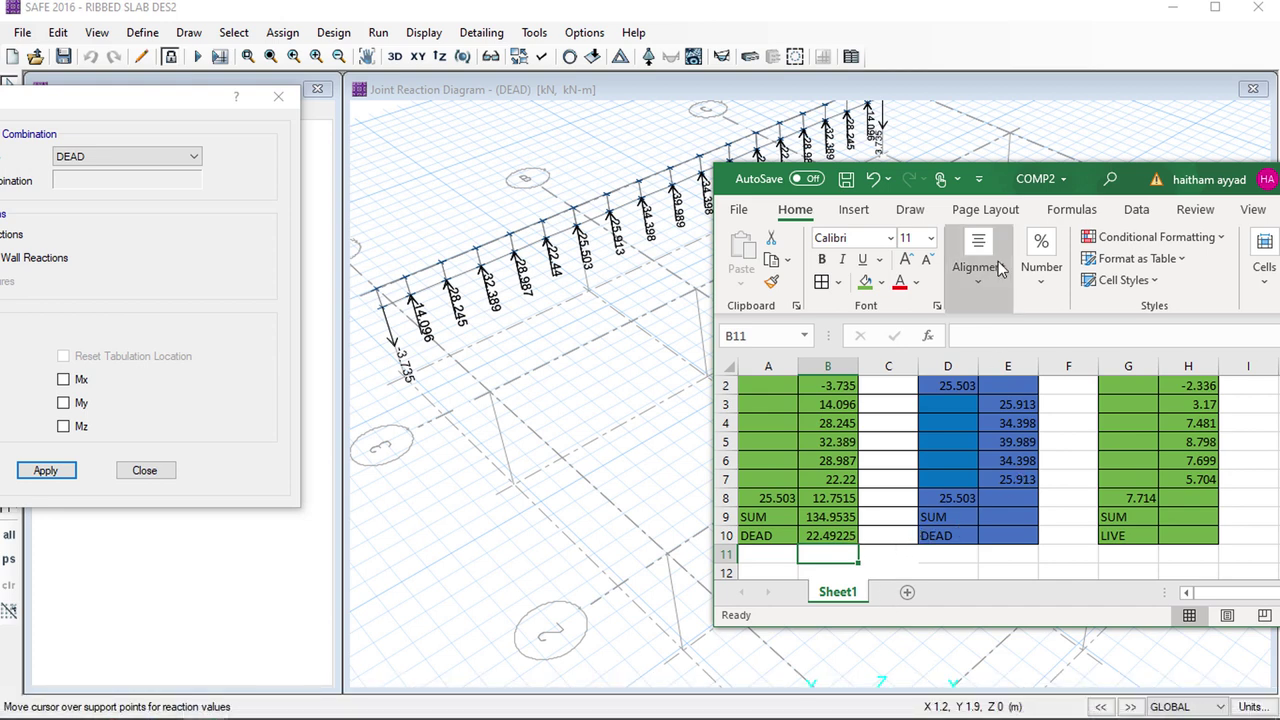
scroll(740, 400, "up", 1)
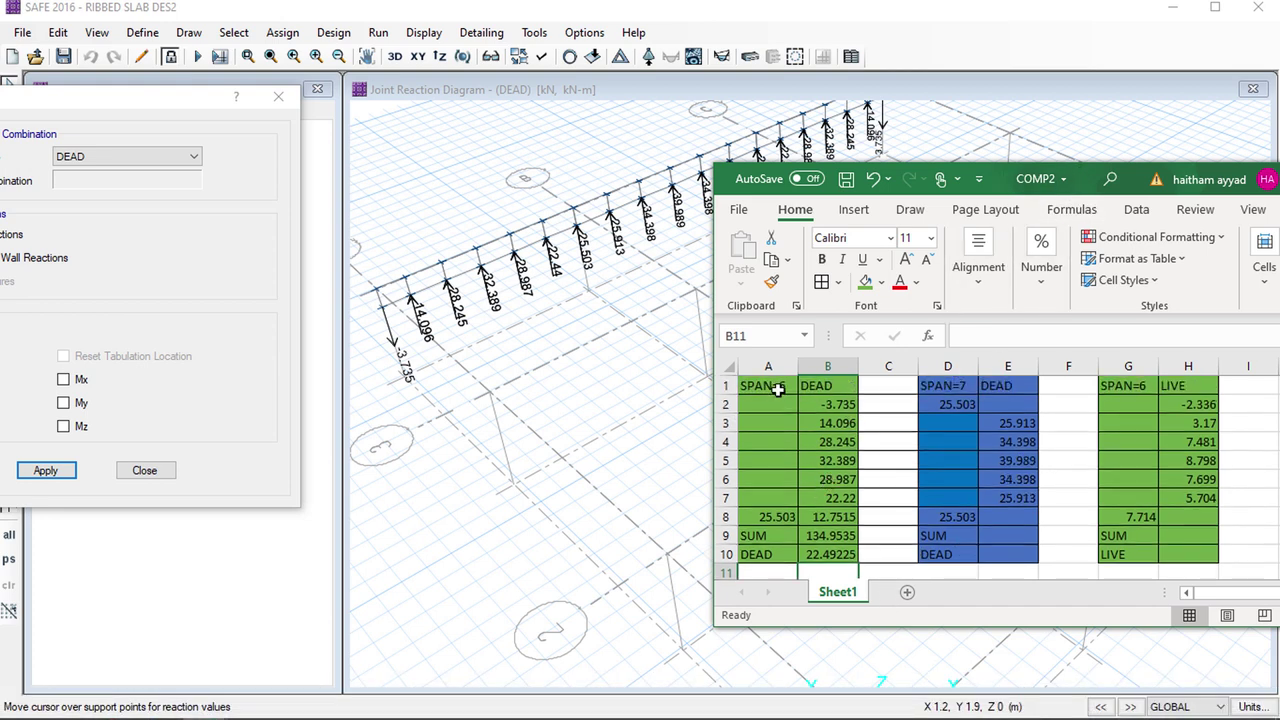
Shift the workbook window clear of the middle span and compare its DEAD joint reactions with the SPAN=7 values
left_click_drag(1085, 170, 1149, 152)
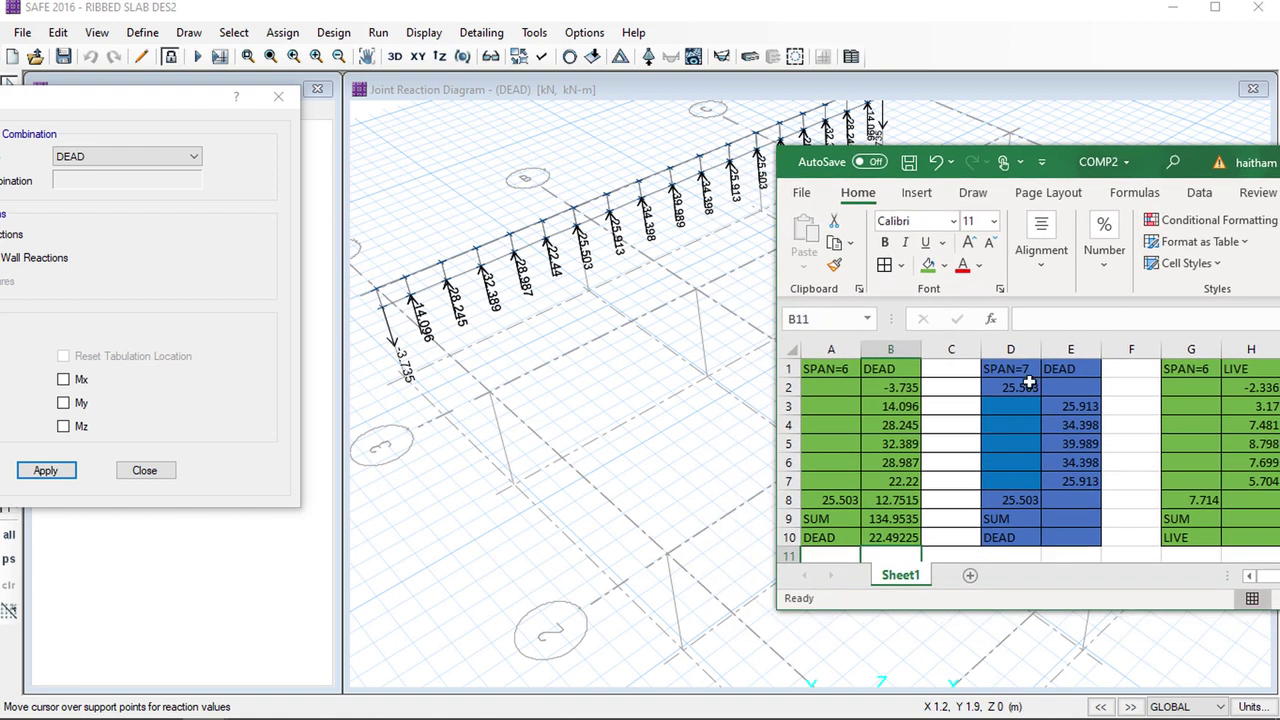
mouse_move(577, 228)
mouse_move(609, 215)
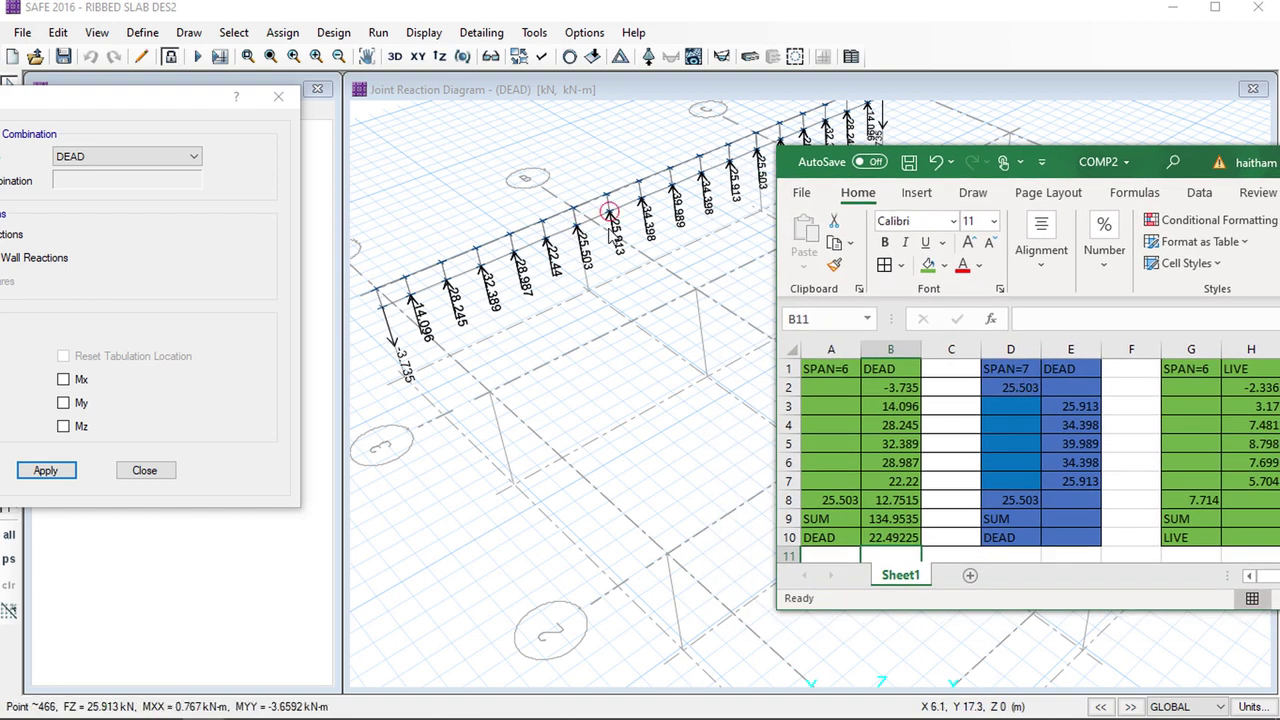
mouse_move(650, 258)
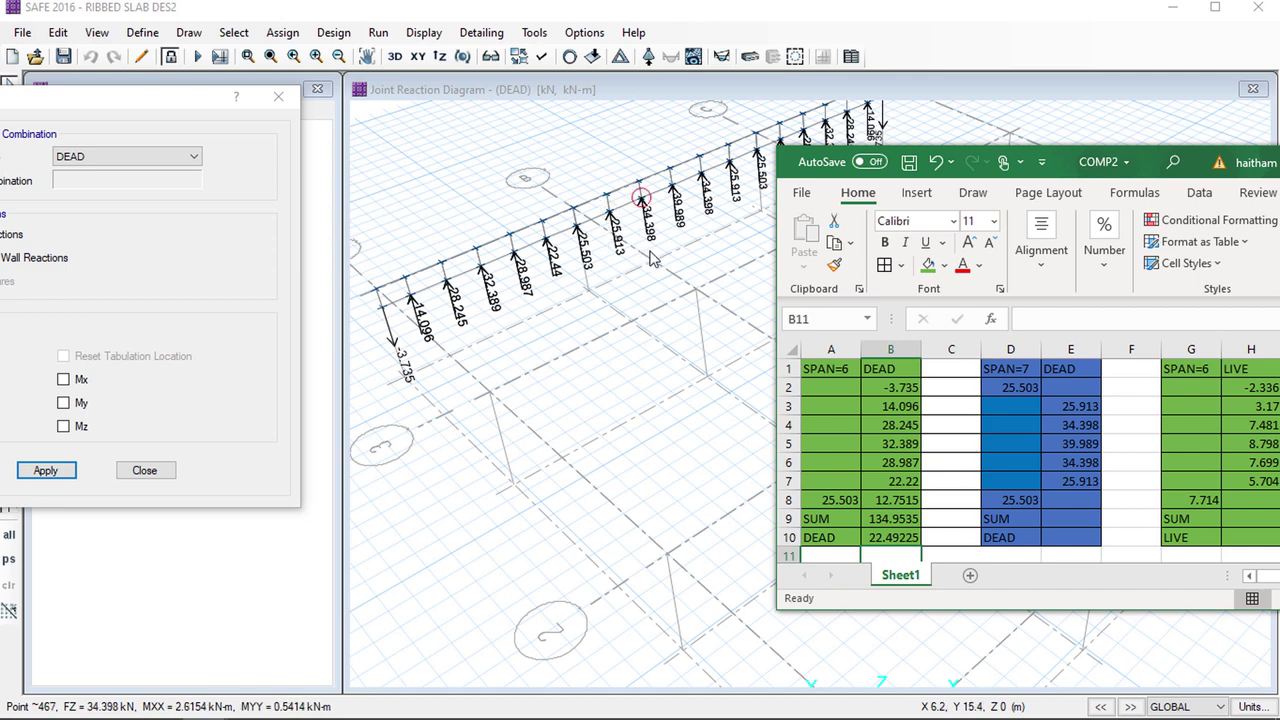
mouse_move(697, 244)
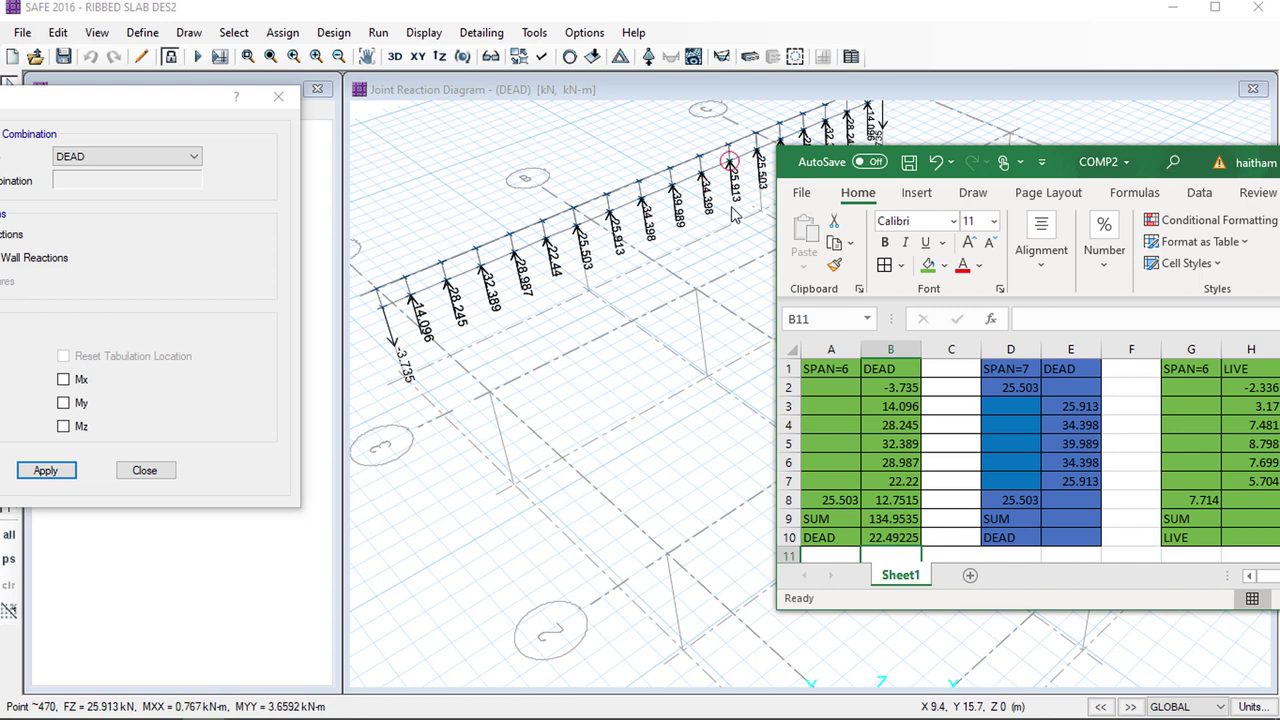
mouse_move(761, 197)
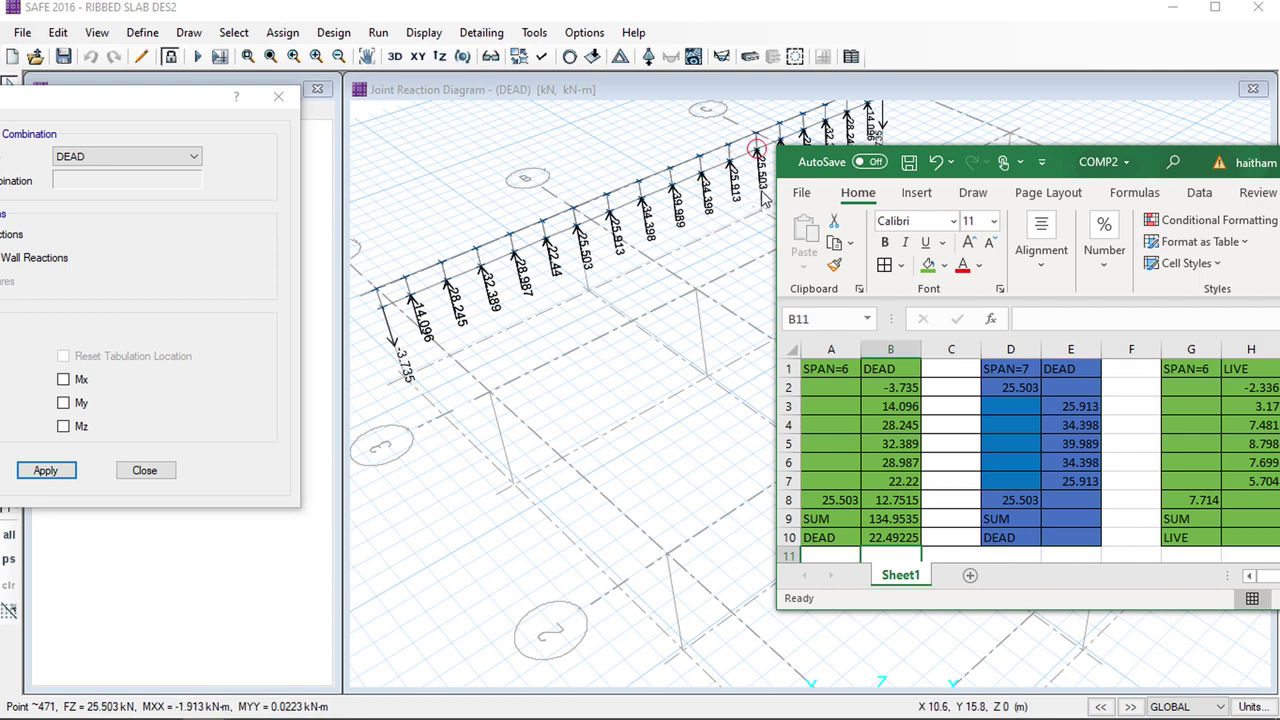
Enter =D2/2 in cell E2 to take half of the SPAN=7 start support reaction
left_click(1058, 386)
type("=")
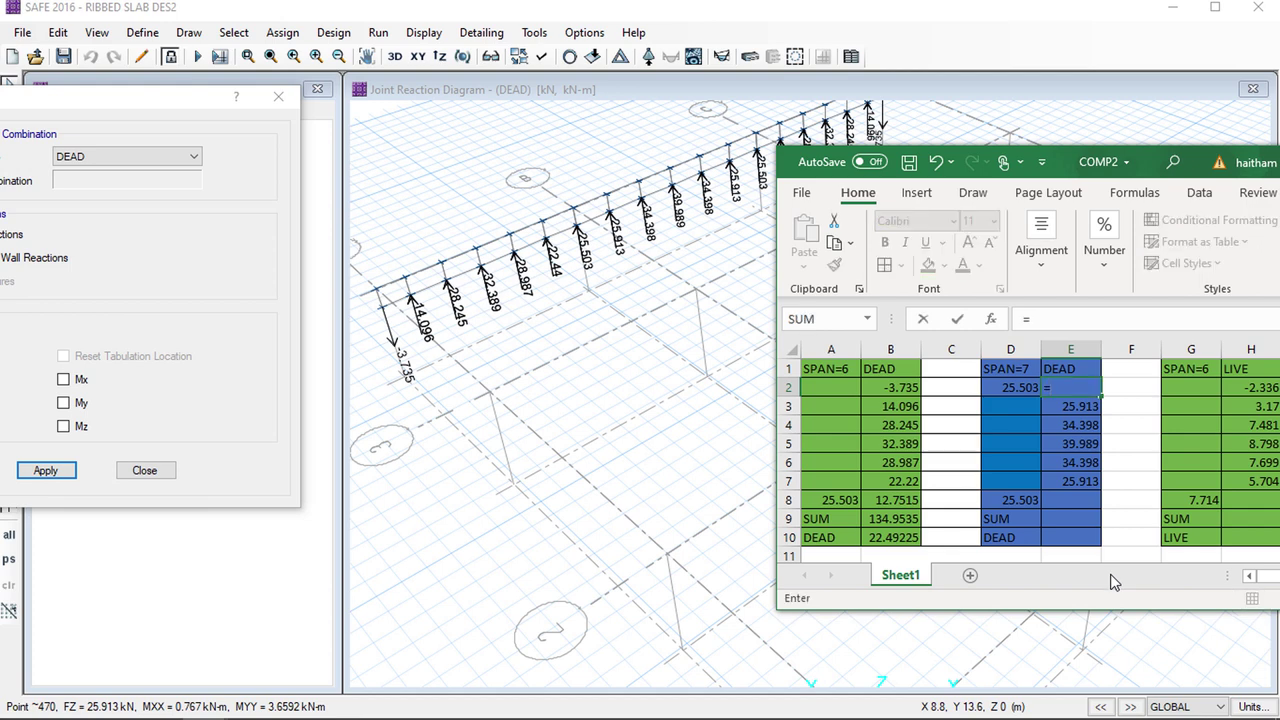
left_click(1017, 388)
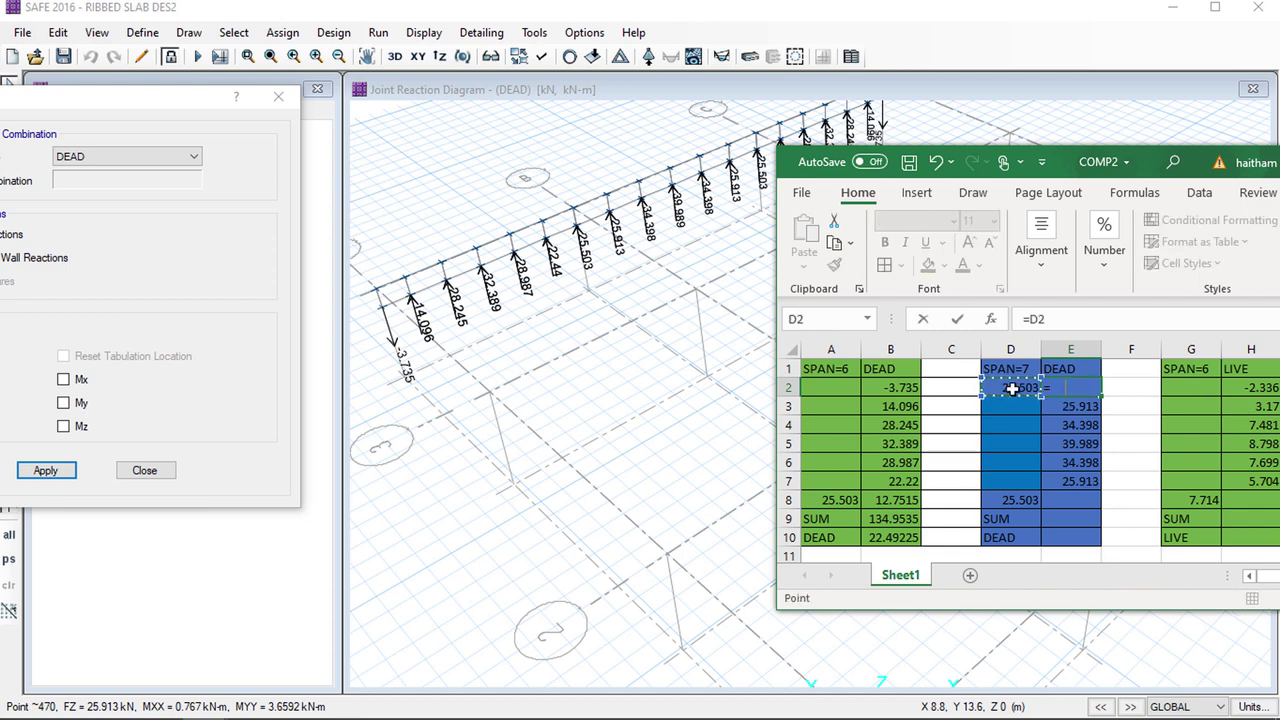
type("/2")
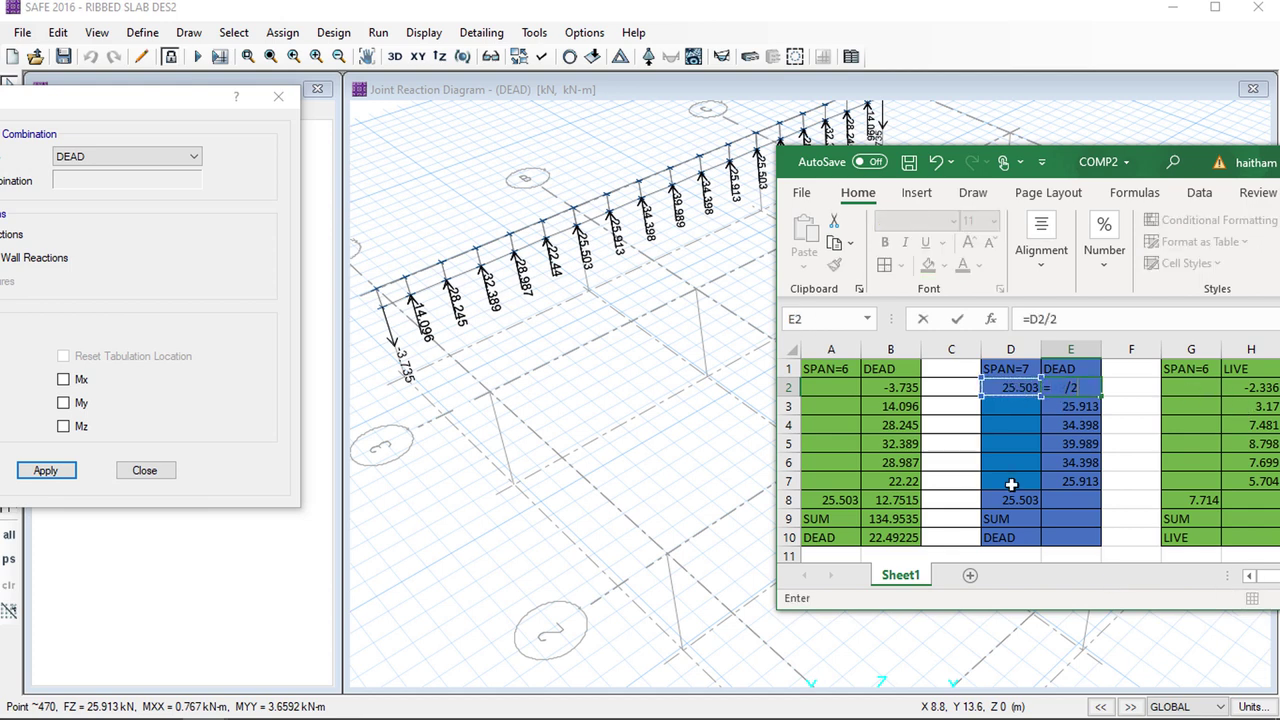
key("Return")
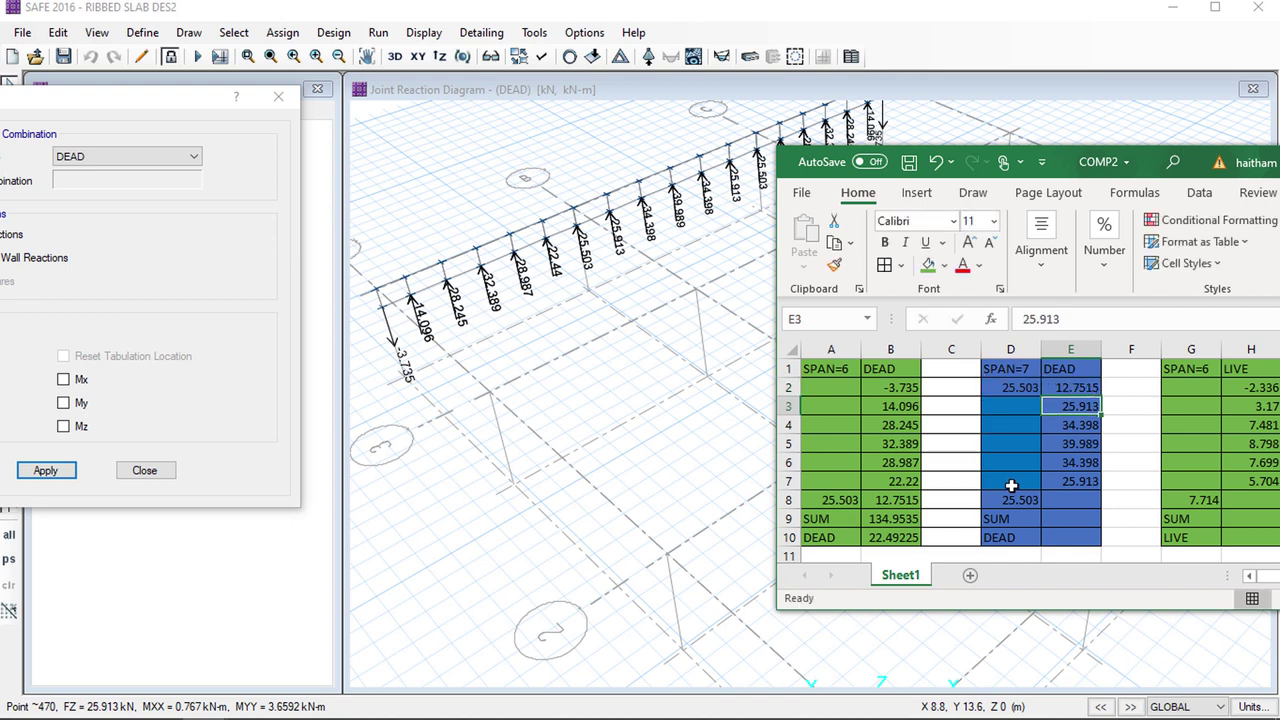
Enter =D8/2 in cell E8 to take half of the SPAN=7 end support reaction
left_click(1070, 502)
type("=")
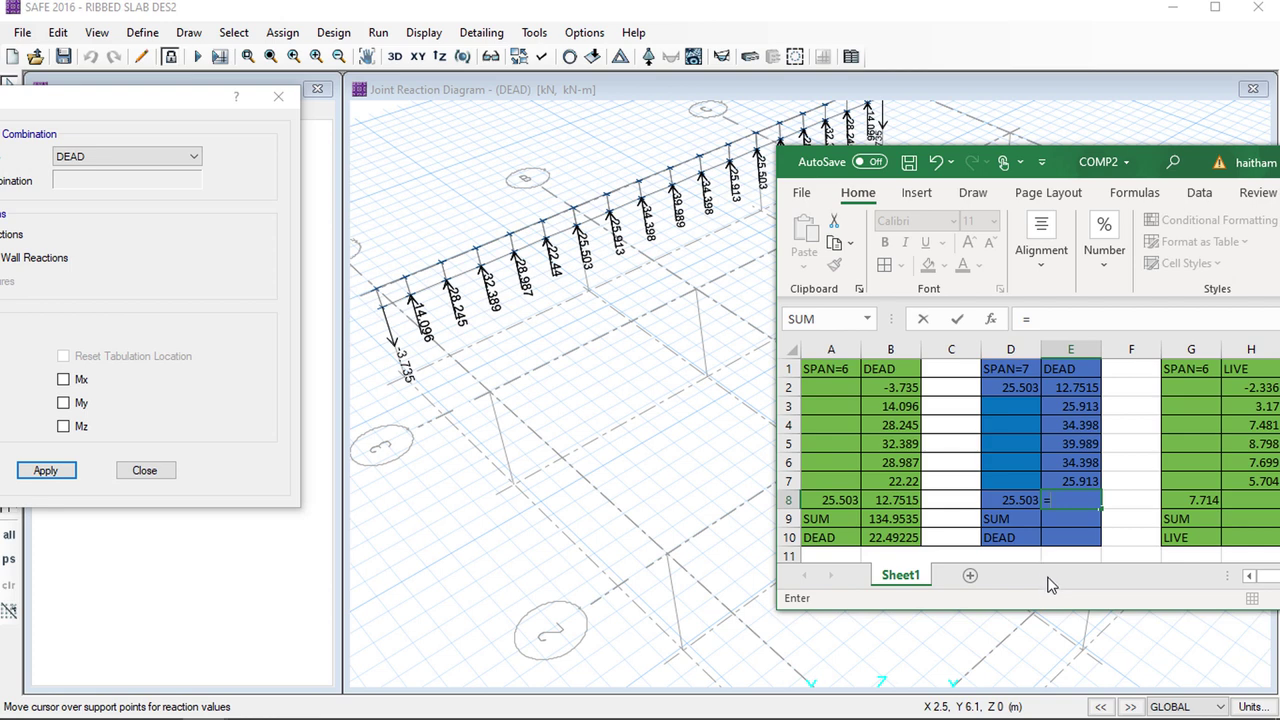
left_click(1027, 502)
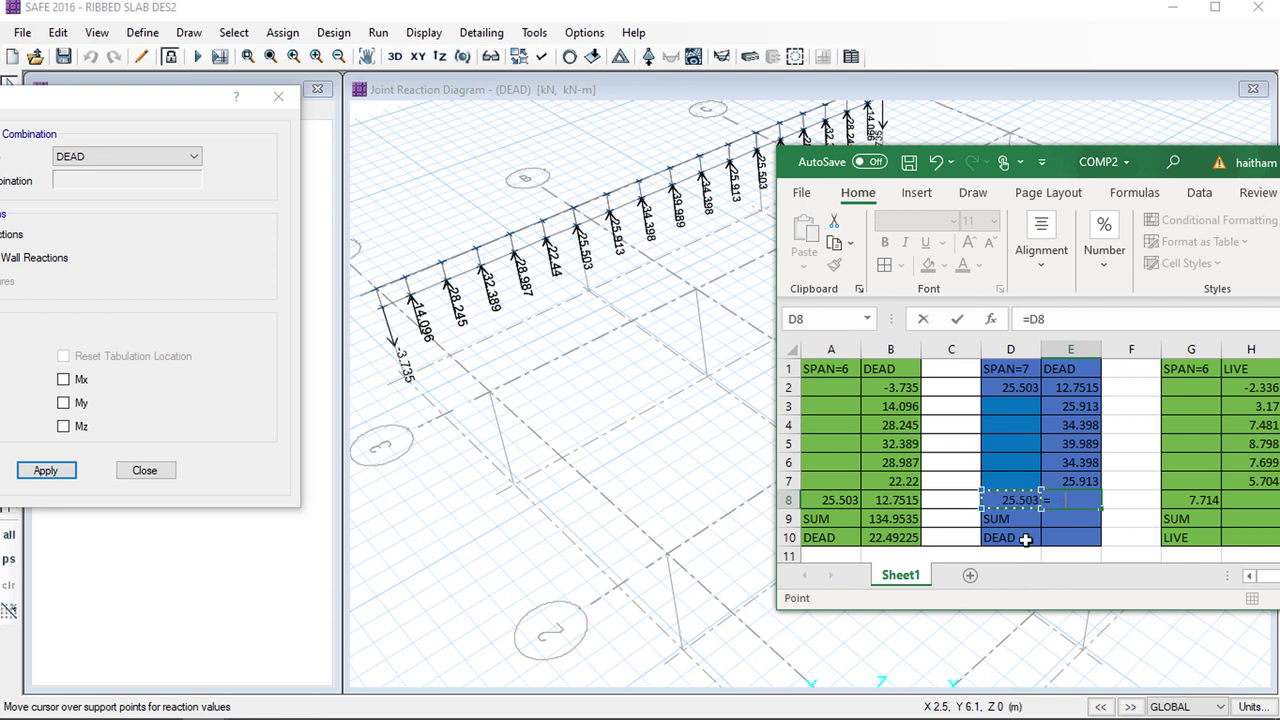
type("/2")
key("Return")
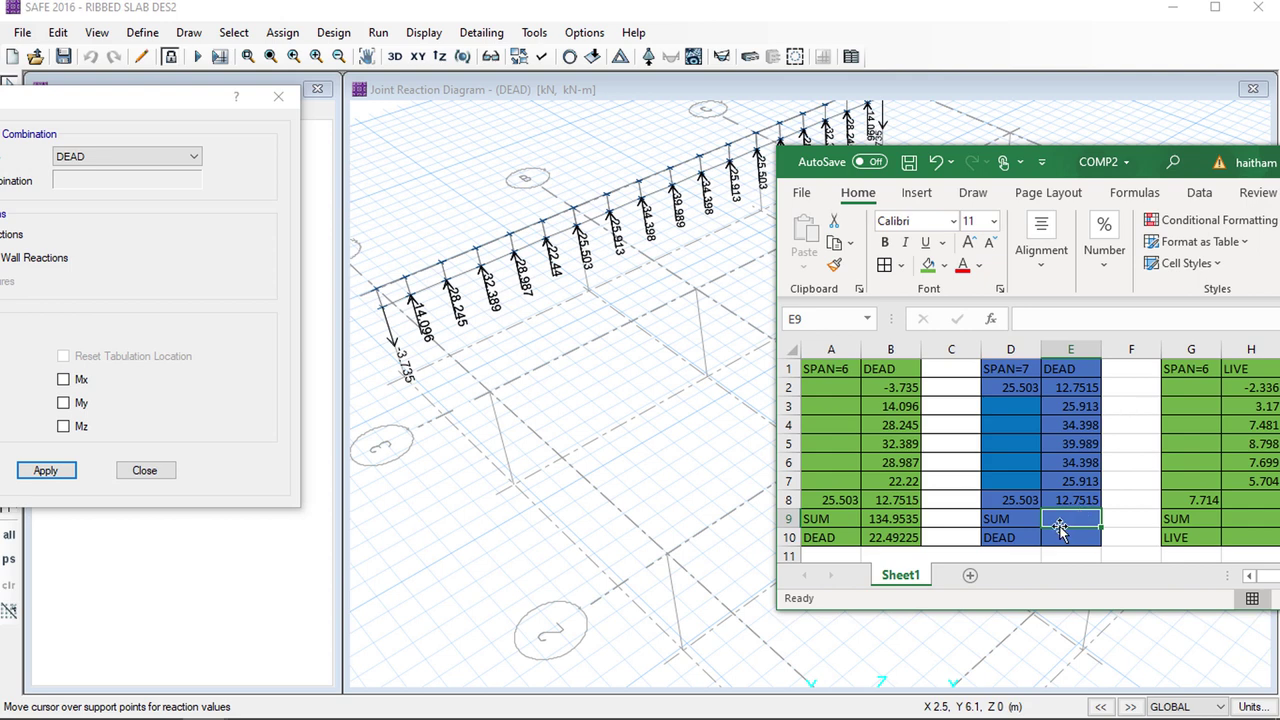
Total the SPAN=7 DEAD reactions in cell E9 with =SUM(E2:E8)
type("=")
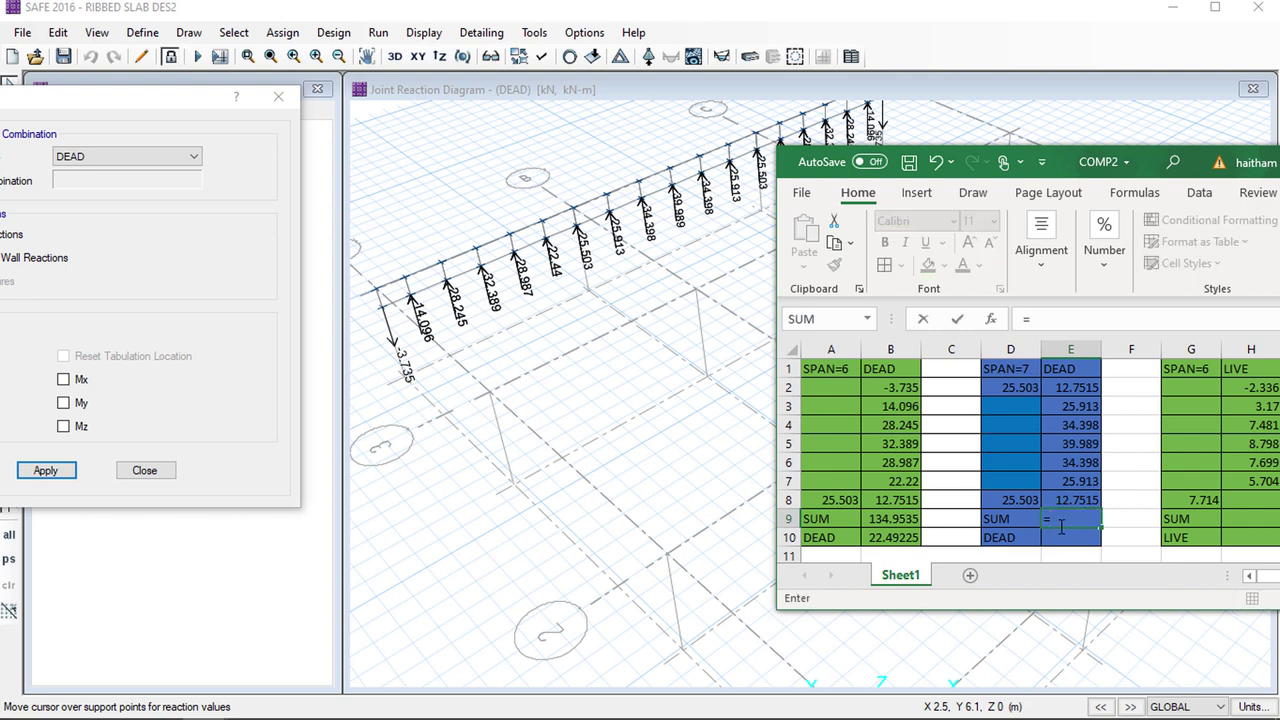
type("SUM")
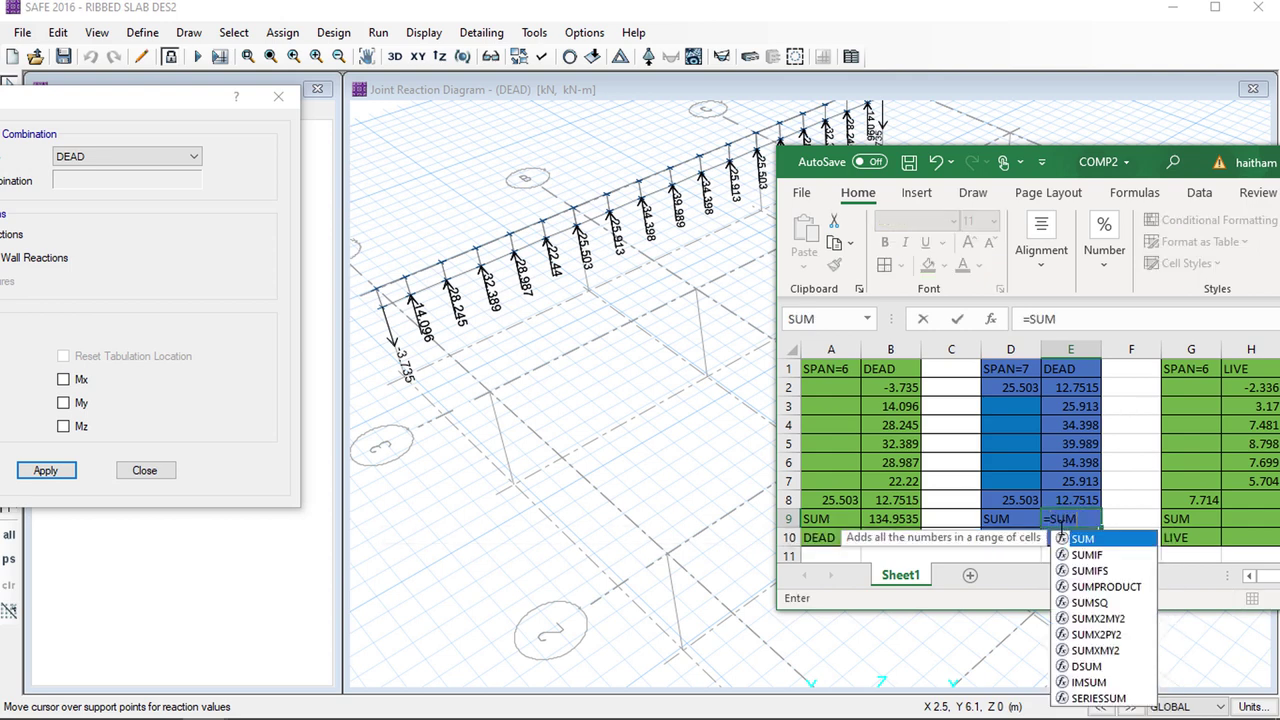
double_click(1061, 532)
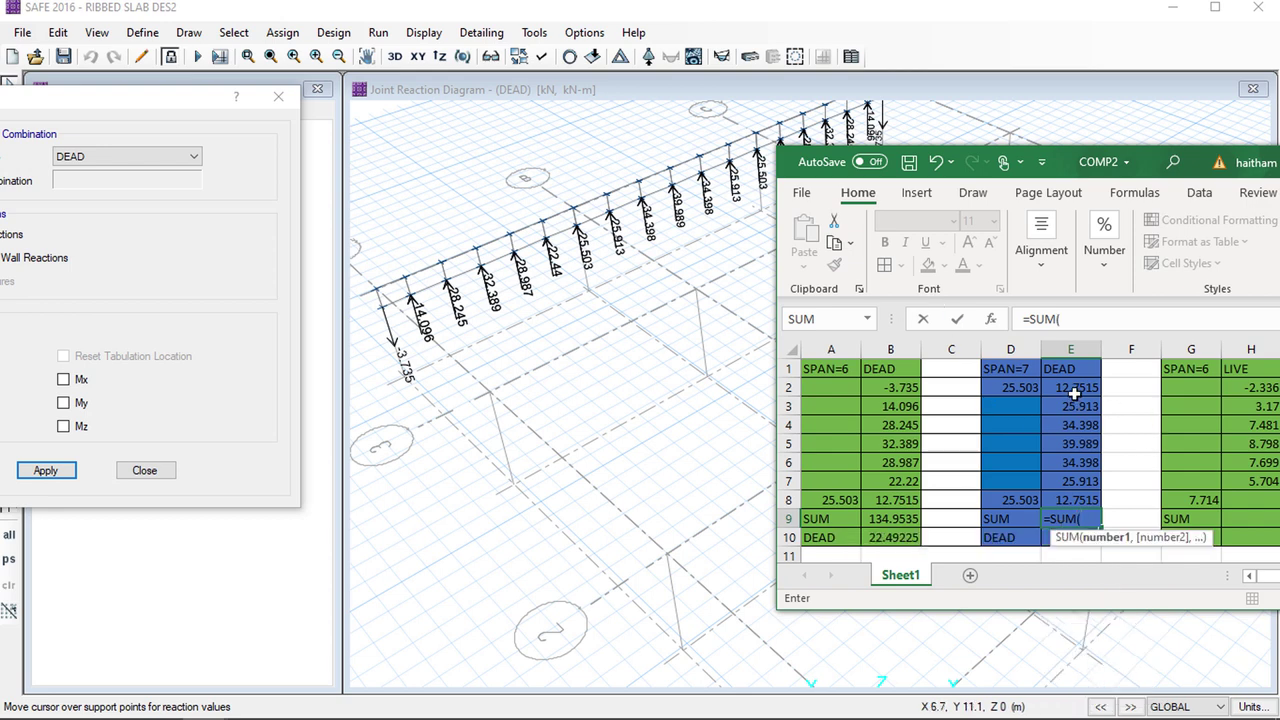
left_click_drag(1074, 393, 1086, 491)
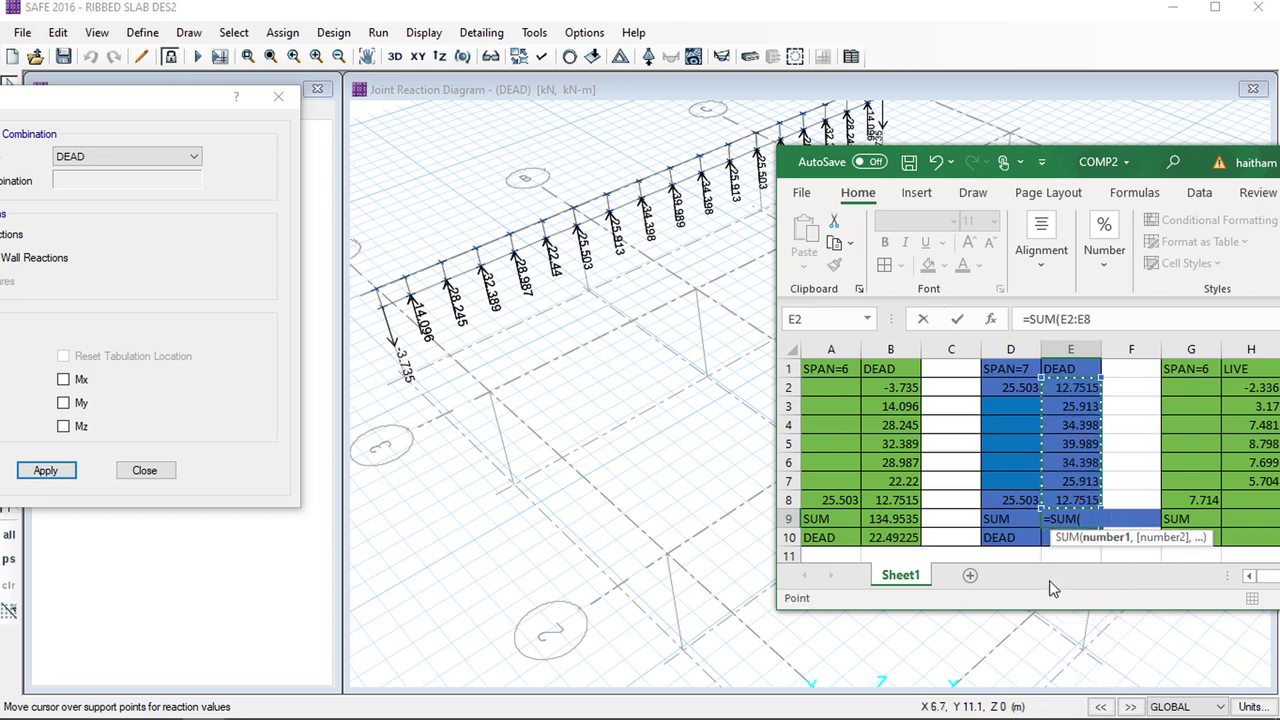
left_click(1100, 328)
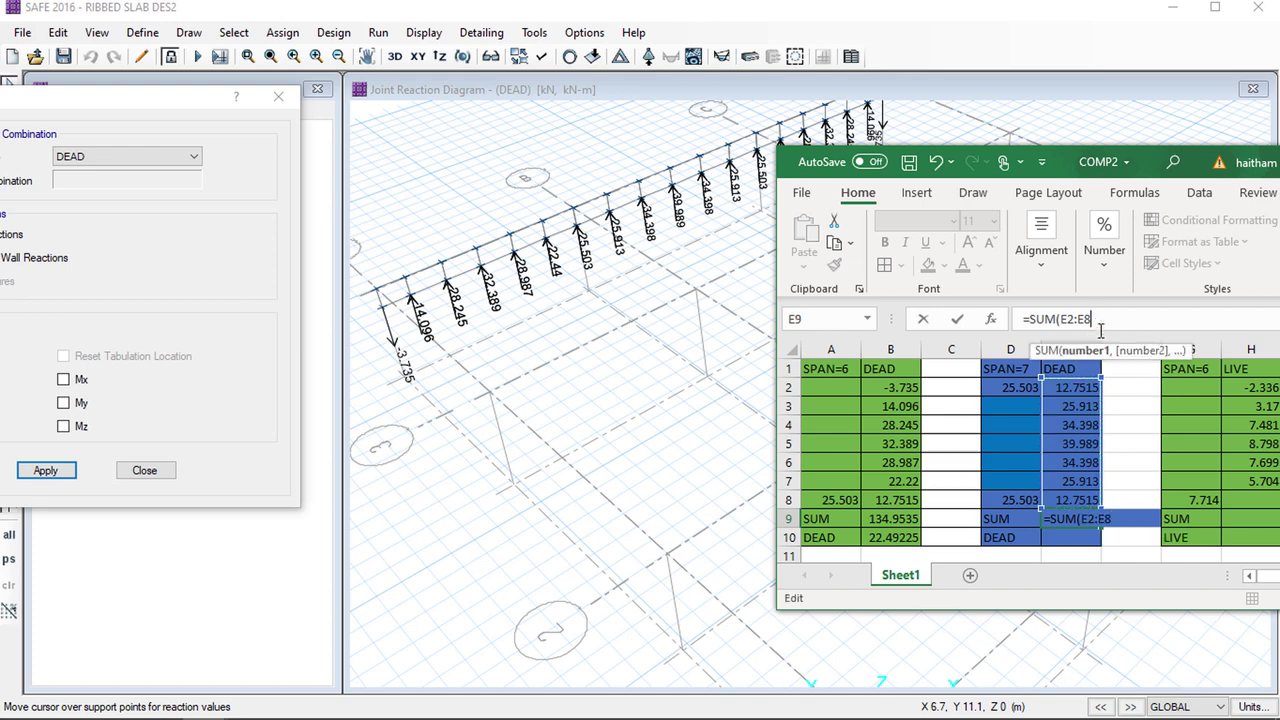
type(")")
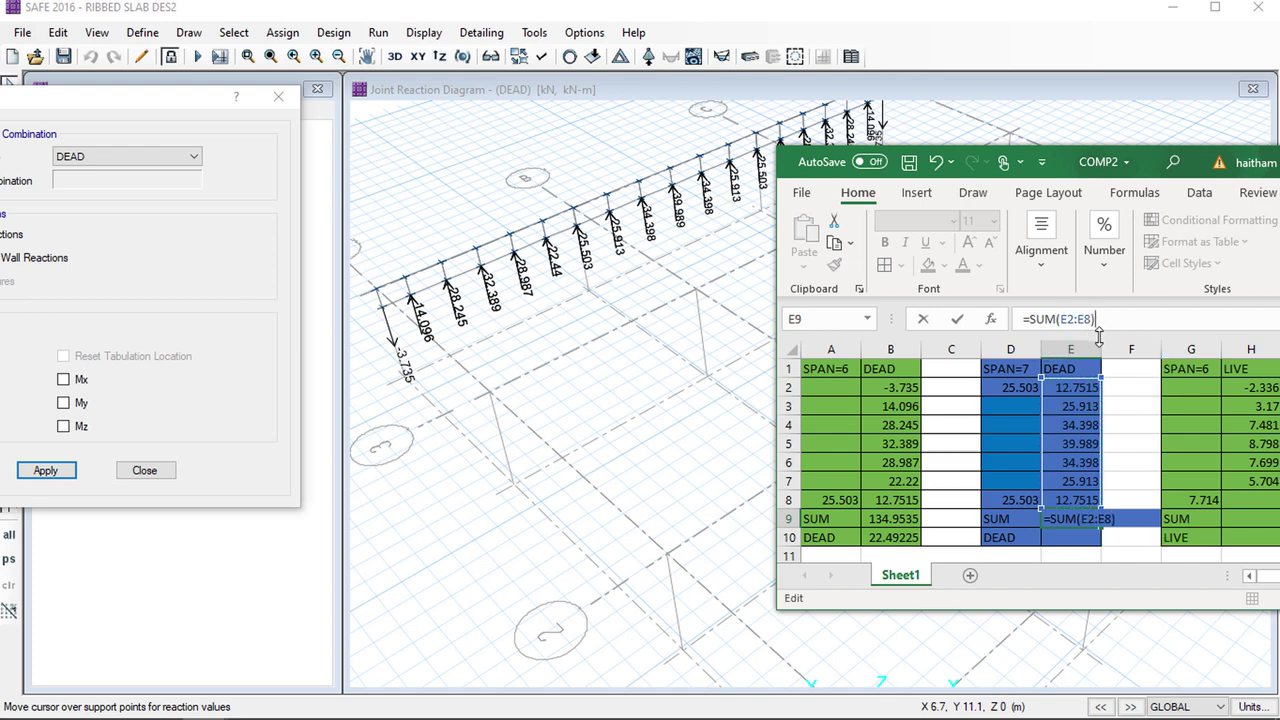
key("Return")
Enter =E9/7 in cell E10 to divide the SPAN=7 DEAD total by the span length
type("=")
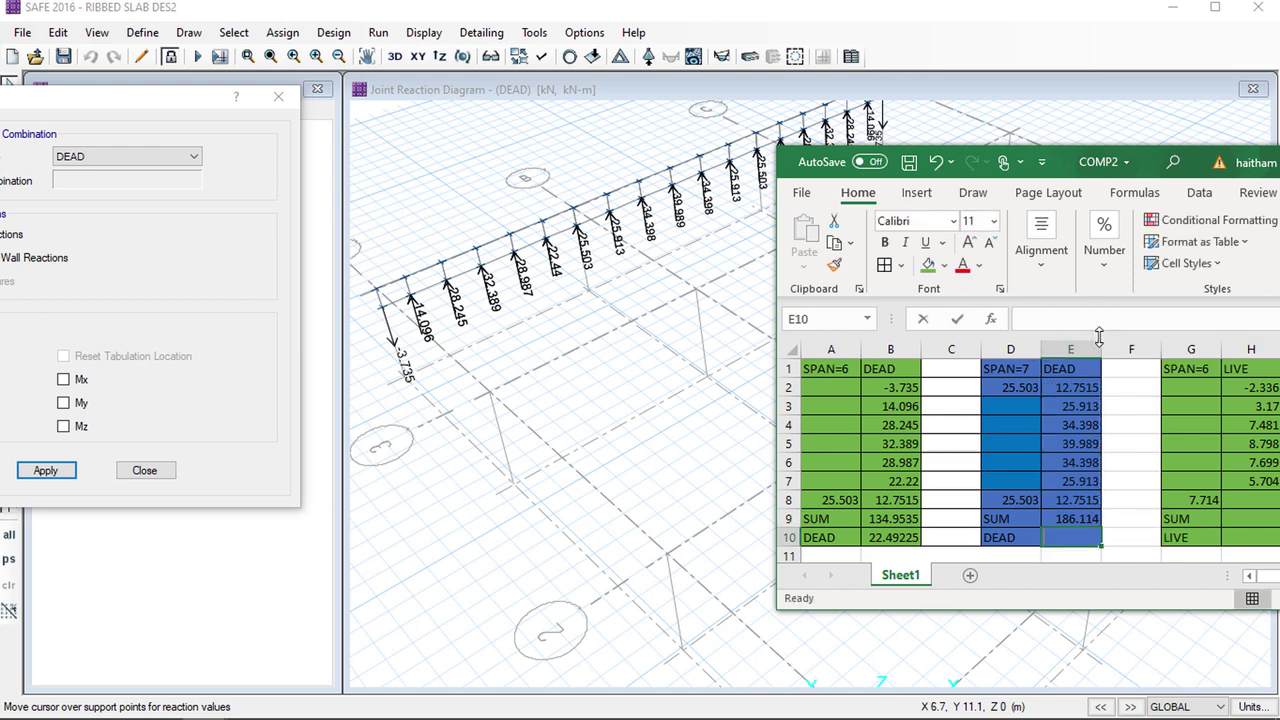
left_click(1080, 521)
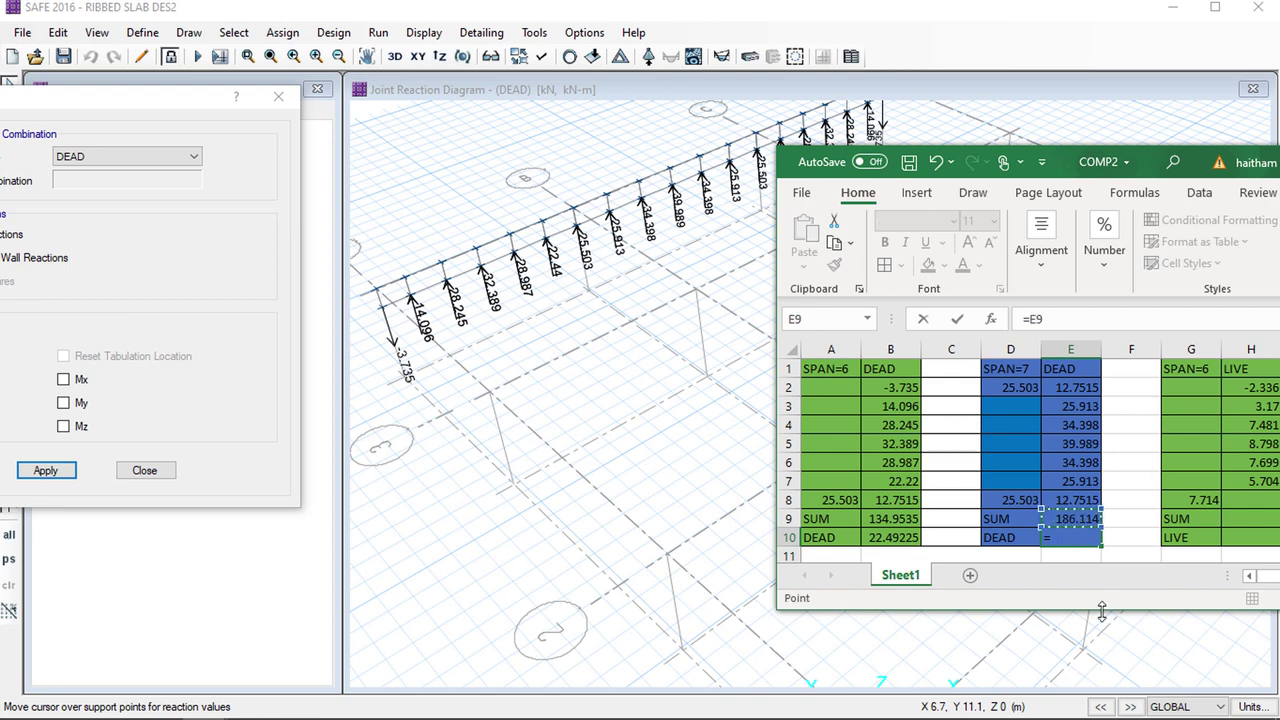
type("/7")
key("Return")
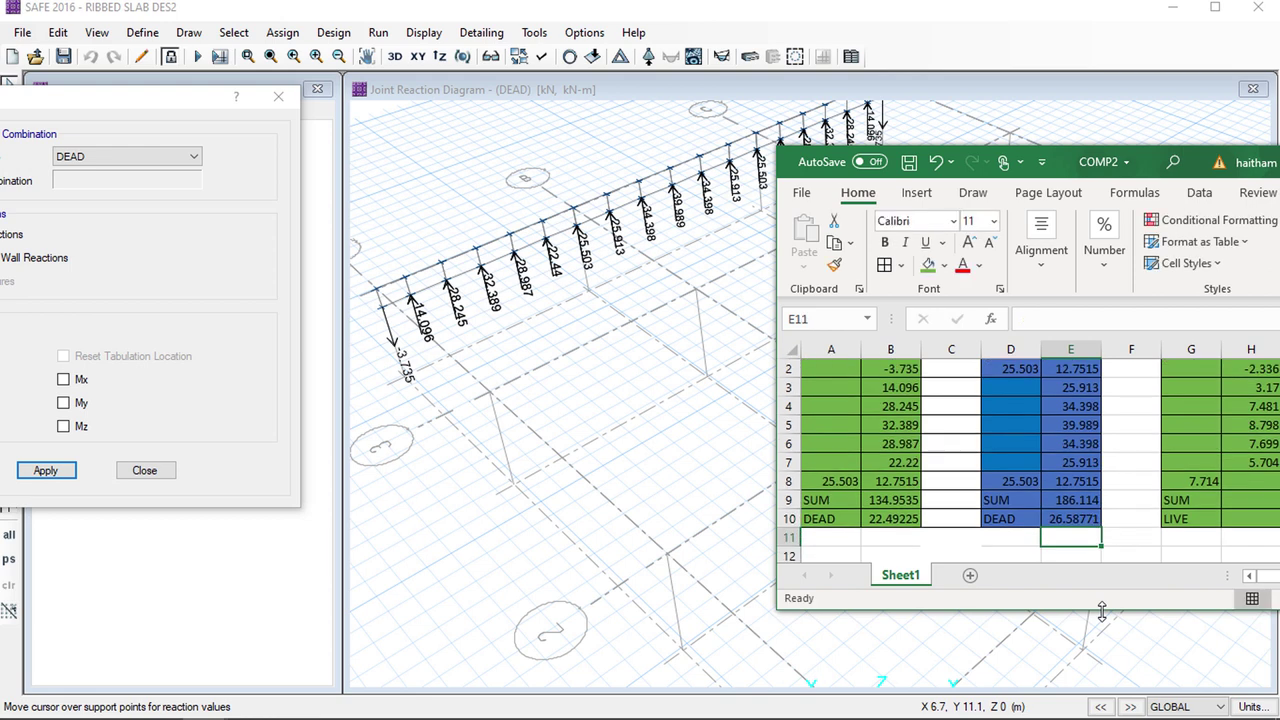
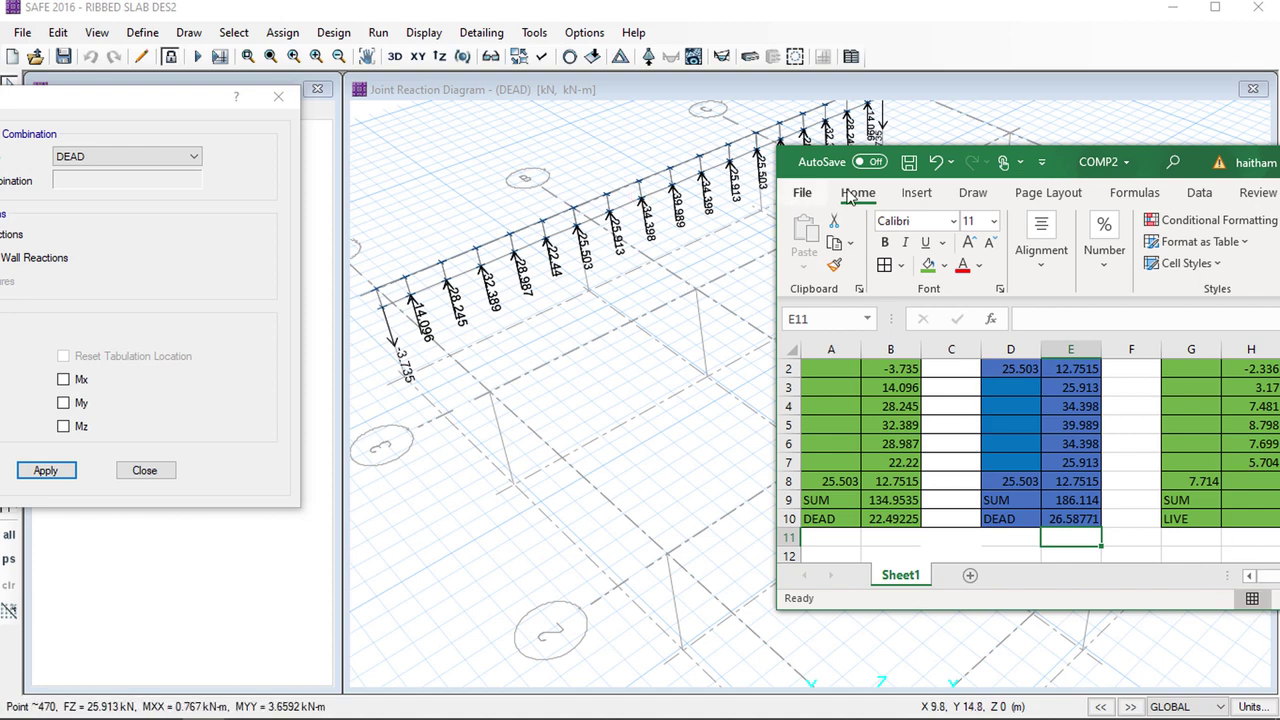
Switch to SAFE and display the point reactions for the LIVE load case as Fz arrows
left_click_drag(1155, 177, 1099, 130)
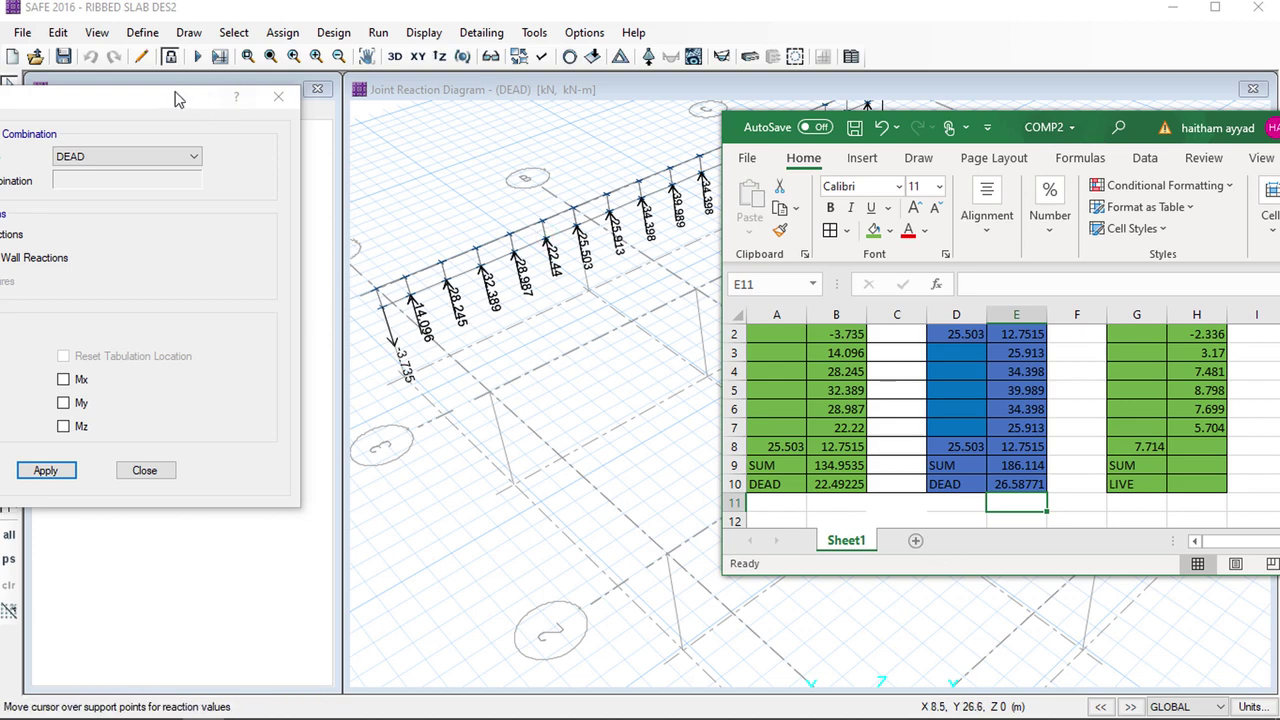
left_click_drag(174, 95, 286, 94)
left_click(257, 156)
left_click(216, 182)
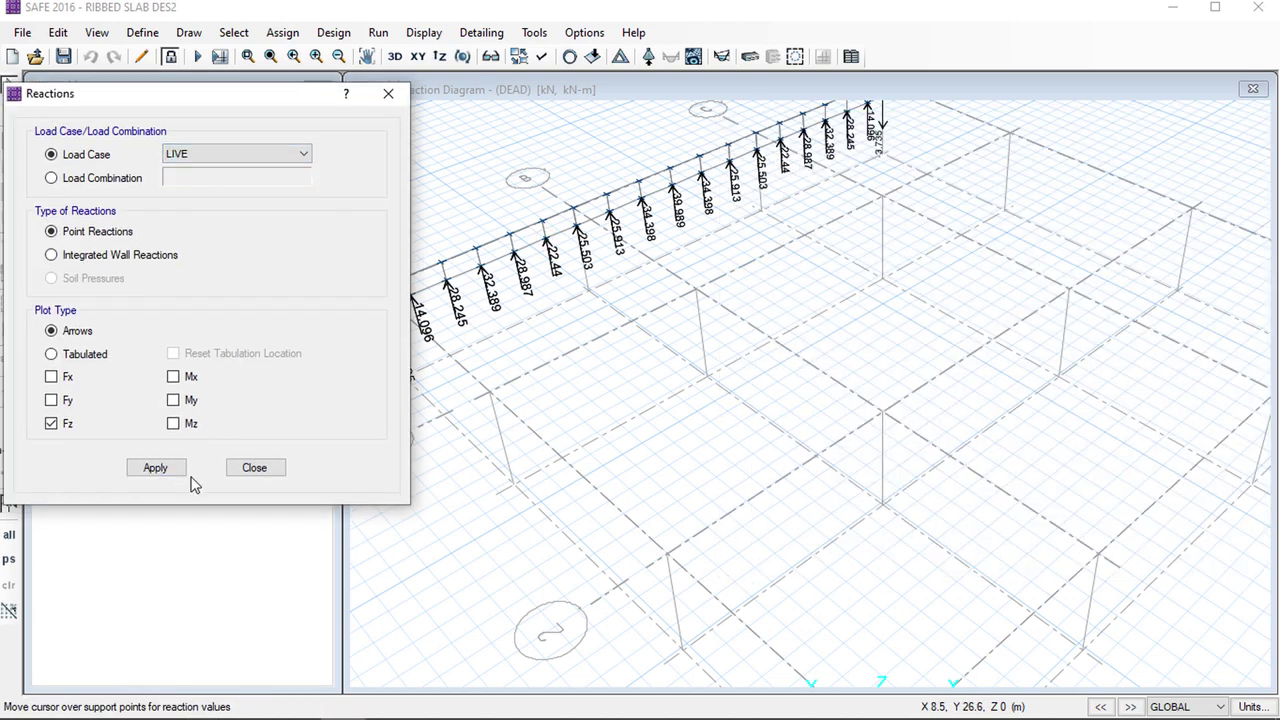
left_click(157, 468)
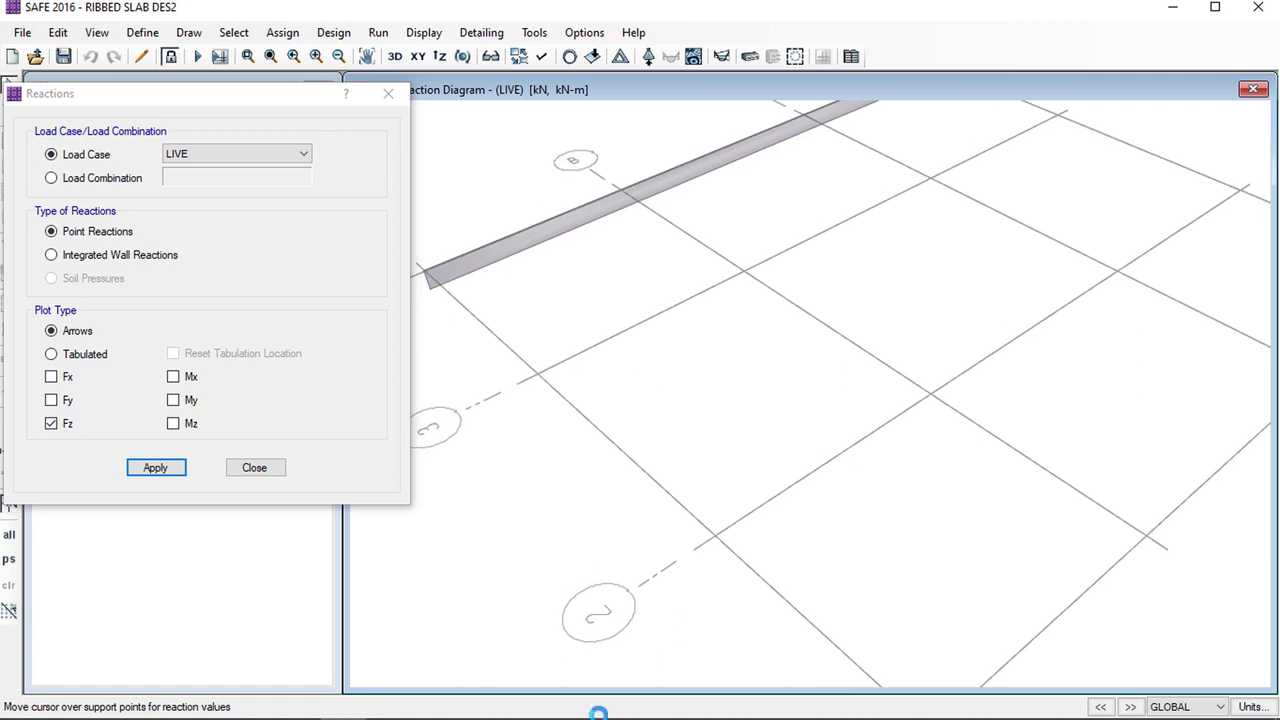
Return to the COMP2 workbook in Excel and enter =G8/2 in cell H8 to halve the SPAN=6 LIVE end support reaction
mouse_move(217, 708)
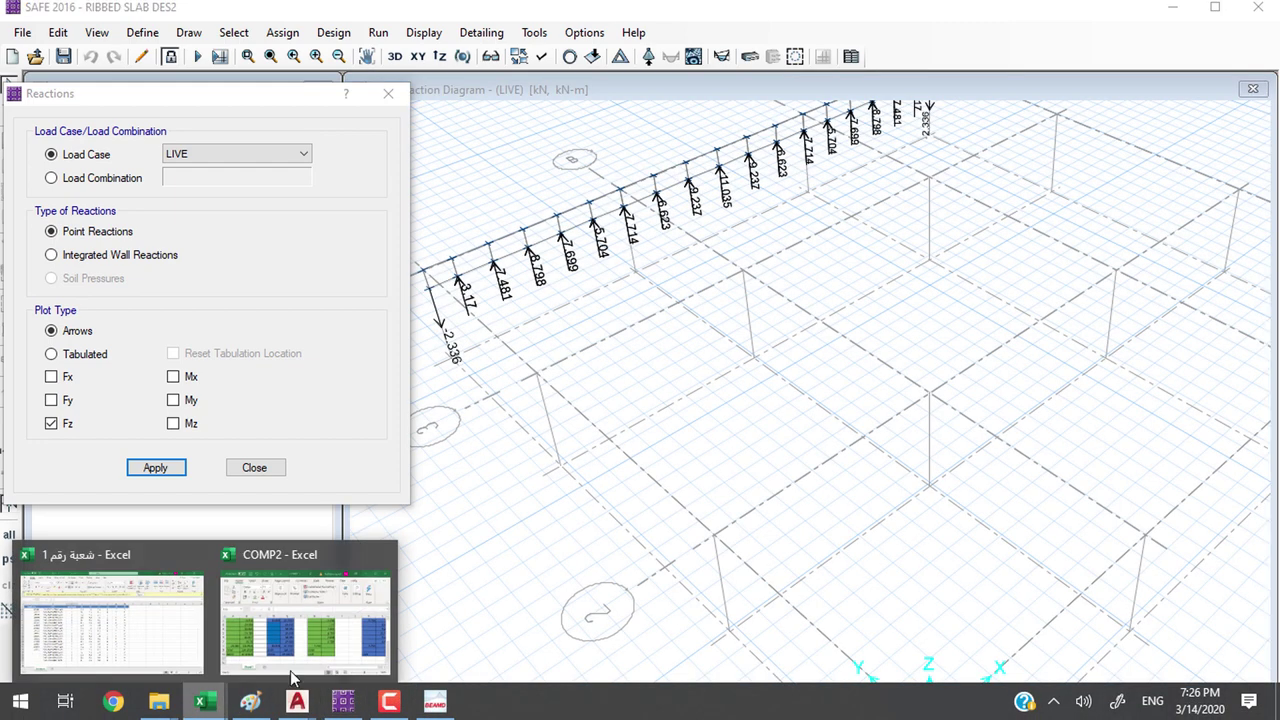
left_click(303, 644)
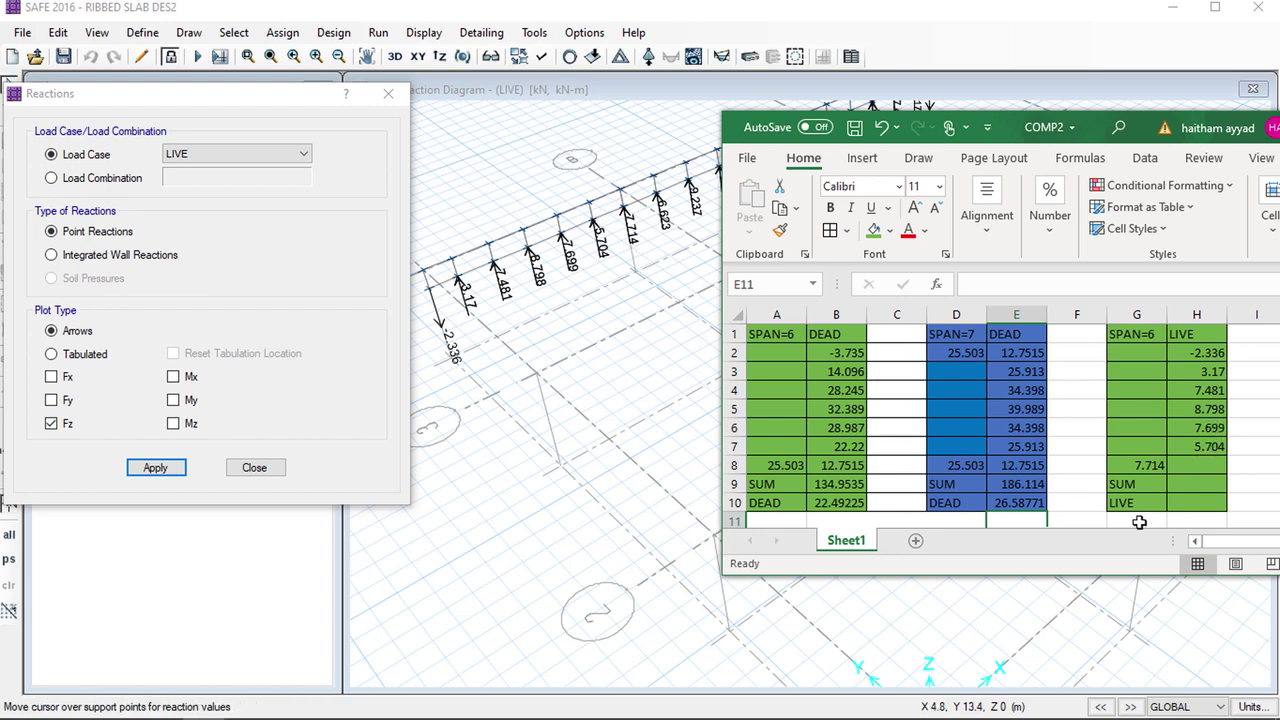
left_click(1182, 469)
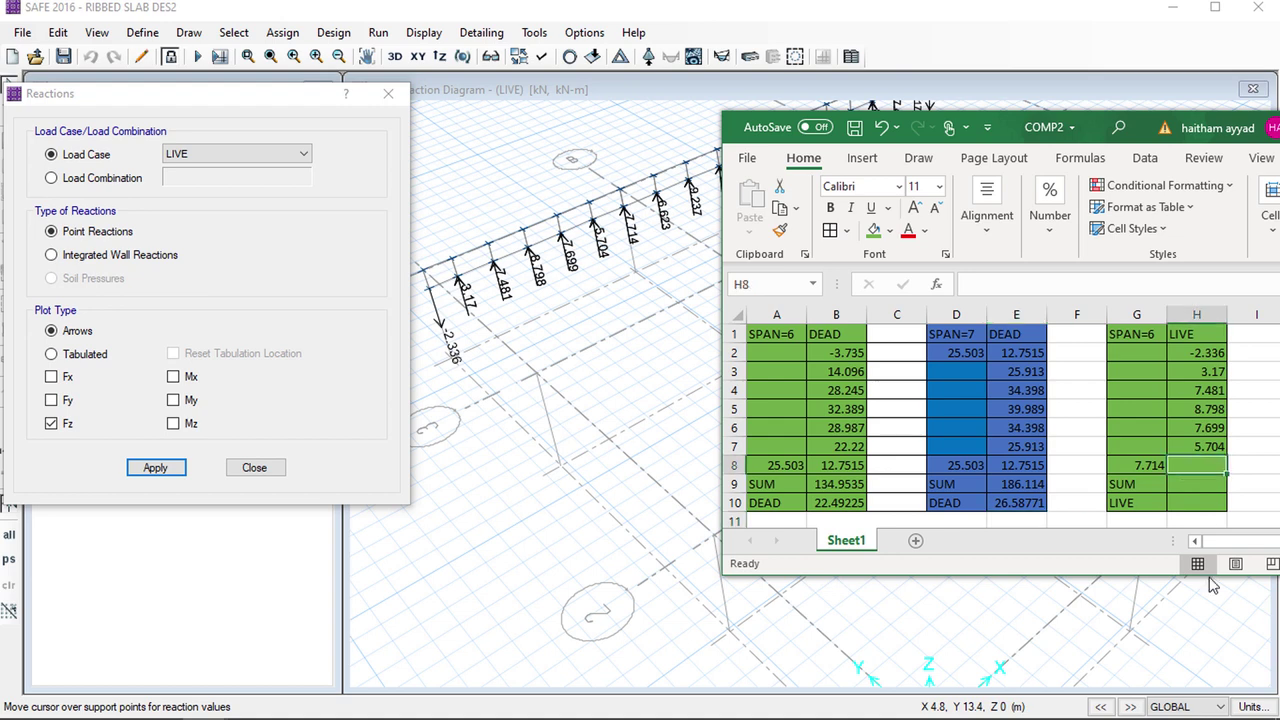
type("=")
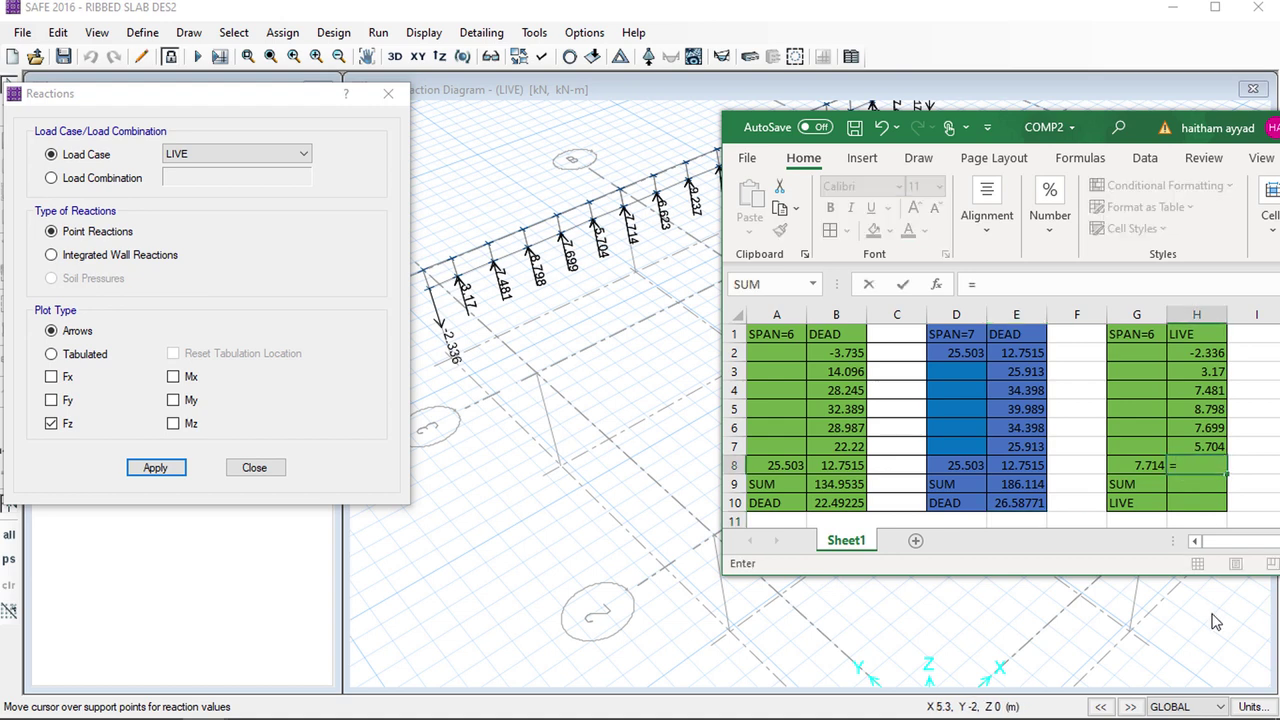
left_click(1150, 462)
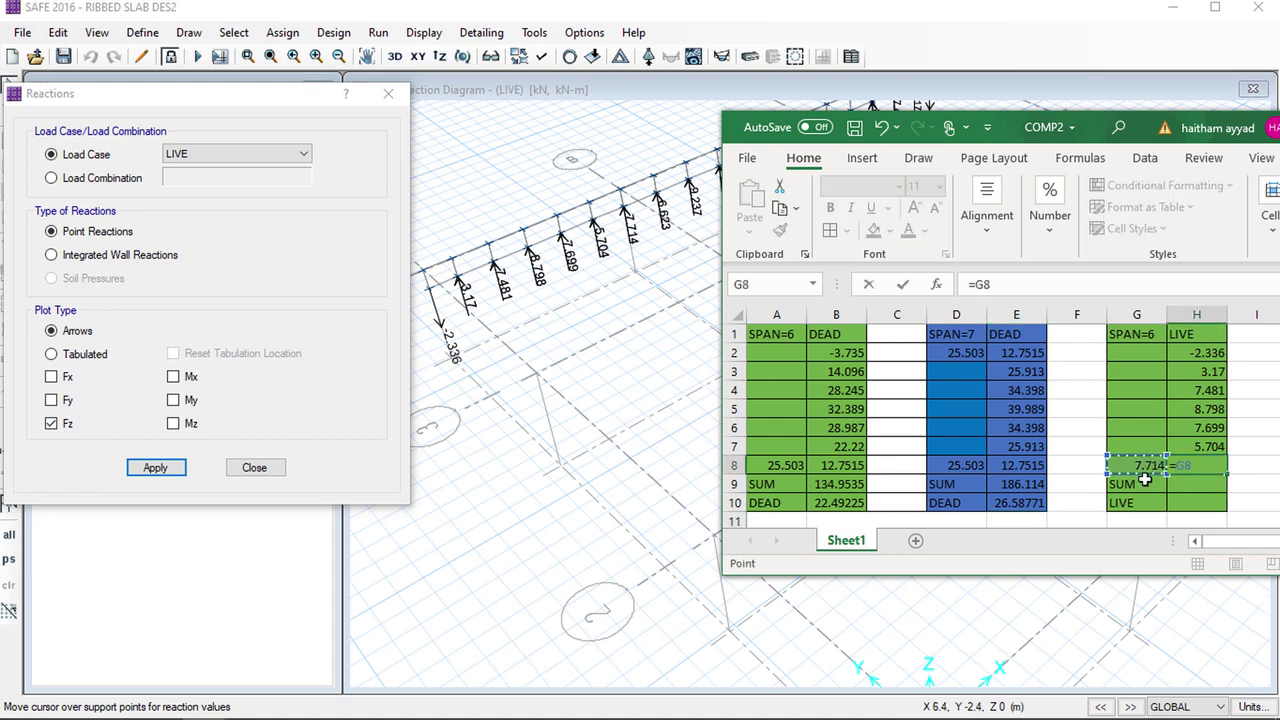
type("/2")
key("Return")
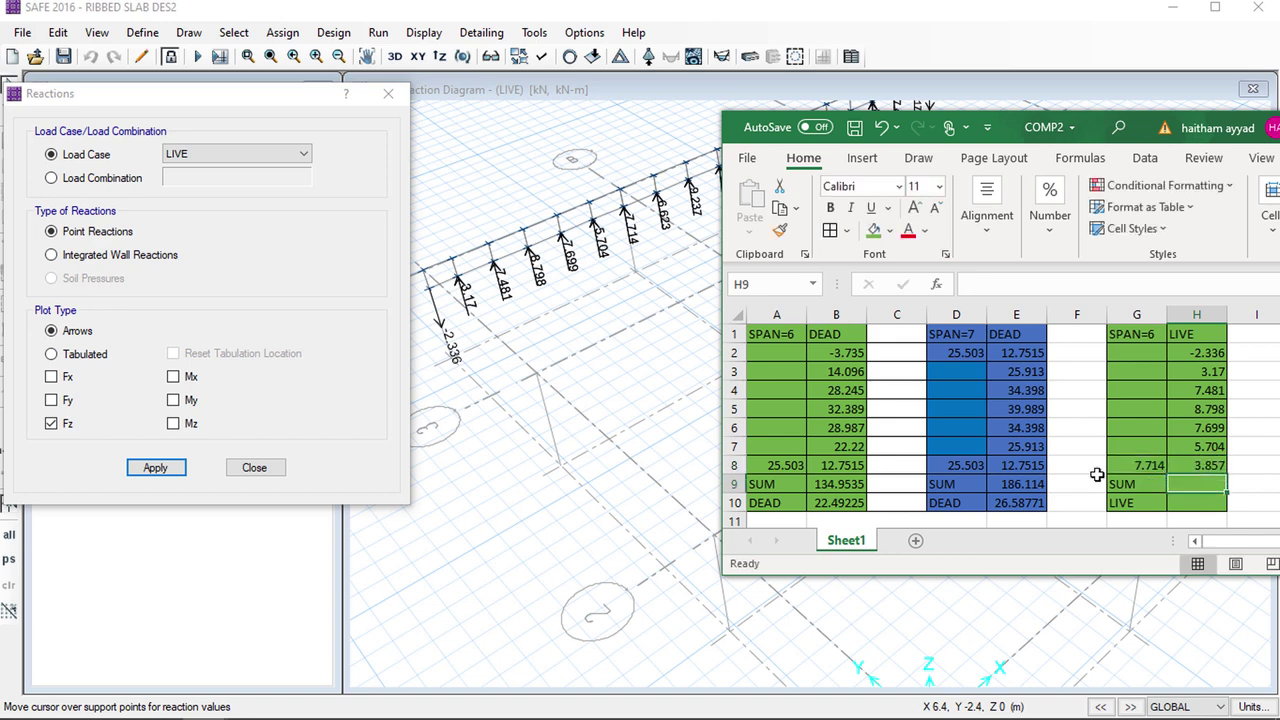
Total the SPAN=6 LIVE reactions in cell H9 with =SUM(H2:H8)
type("=SUM")
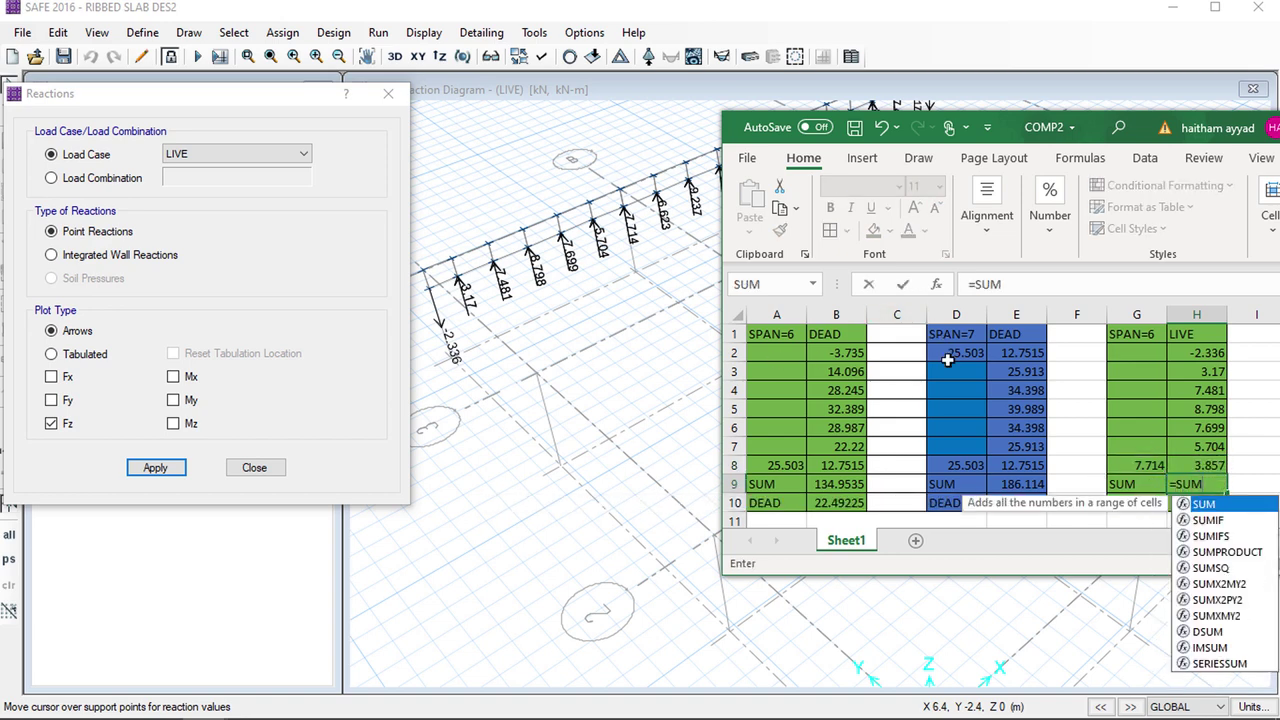
type("(")
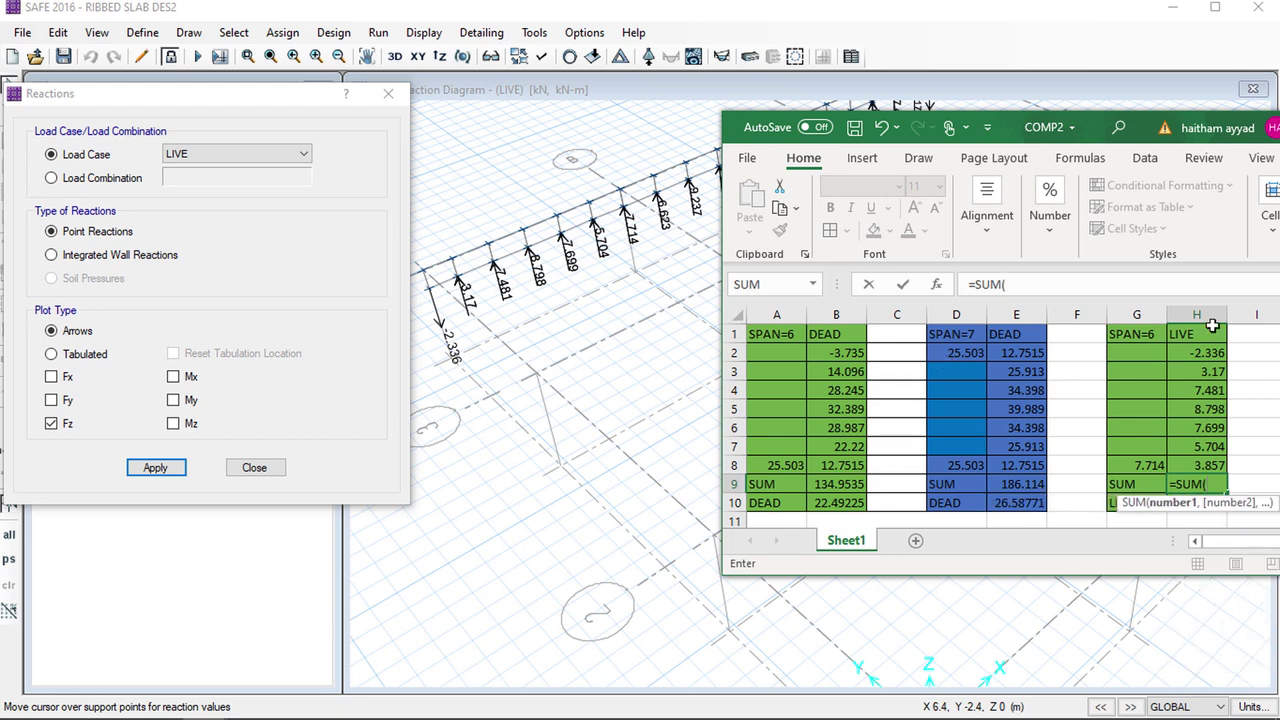
left_click_drag(1208, 354, 1207, 467)
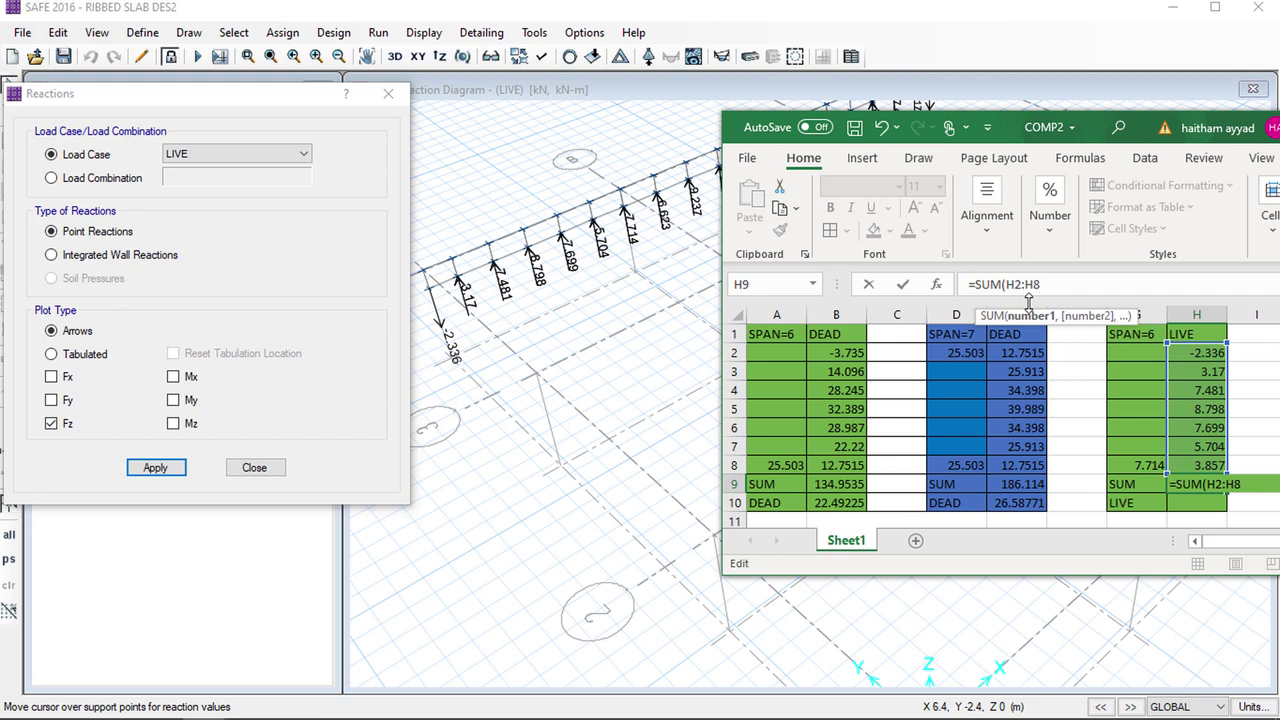
key("Return")
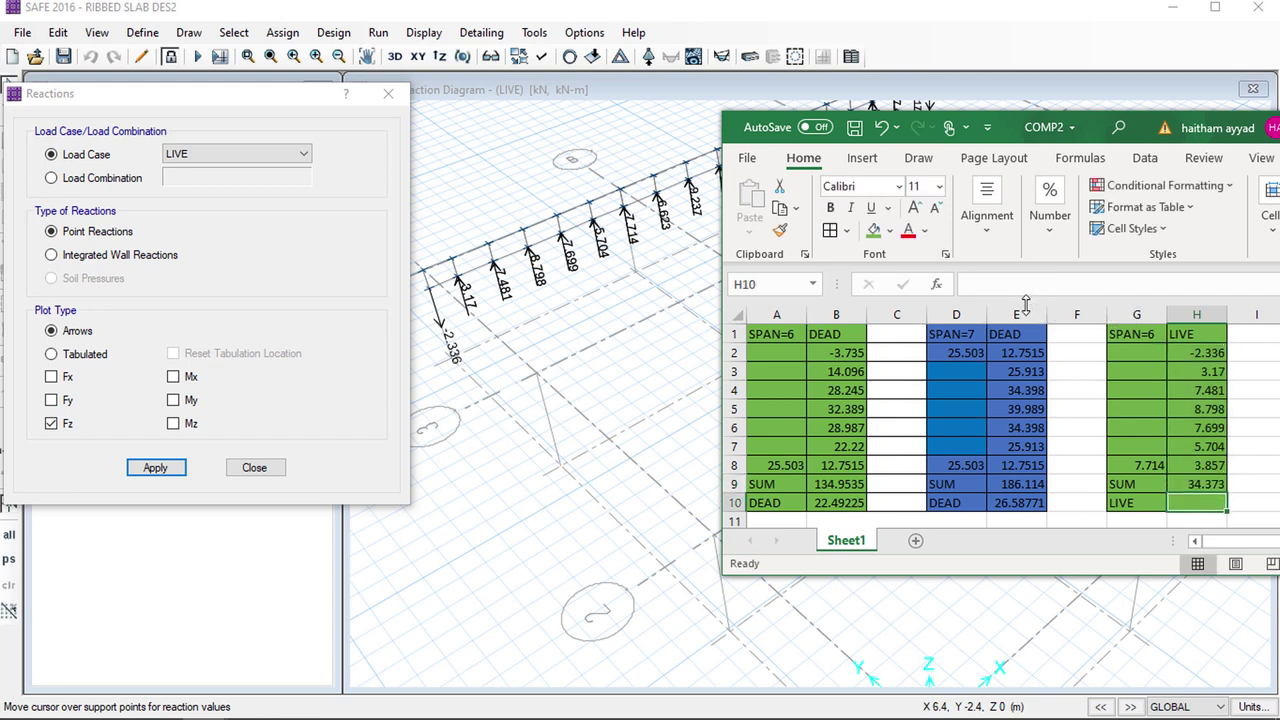
Enter =H9/6 in cell H10 to divide the SPAN=6 LIVE total by the span length
type("=")
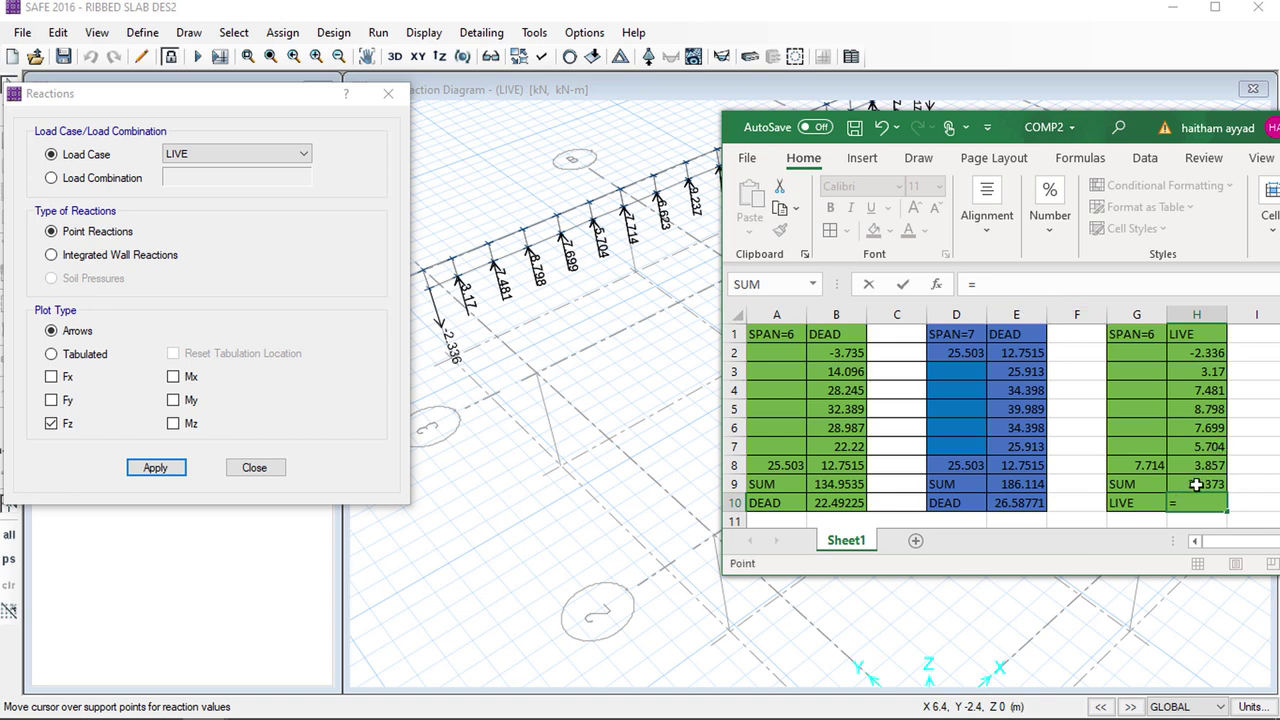
left_click(1196, 486)
type("/6")
key("Return")
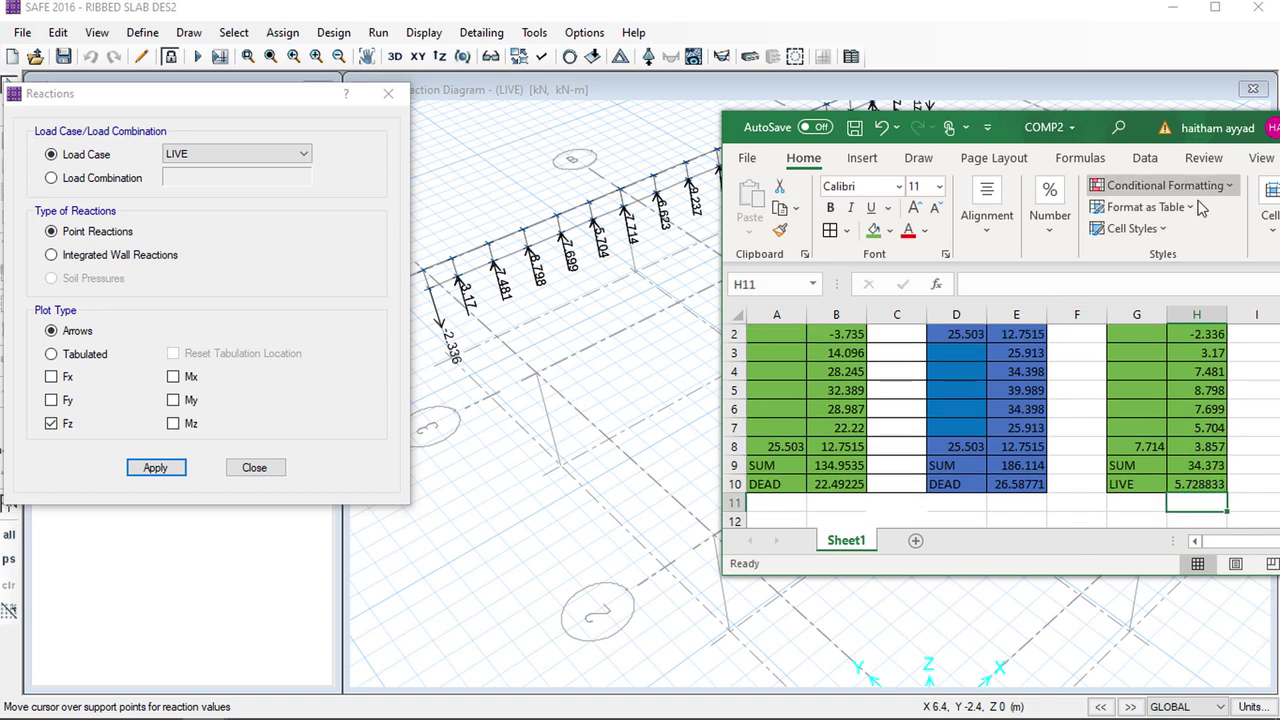
Bring the blue LIVE table in columns K and L into view and enter =K2/2 in cell L2 to halve its first support reaction
left_click_drag(1120, 130, 728, 100)
left_click(1110, 522)
left_click(1110, 522)
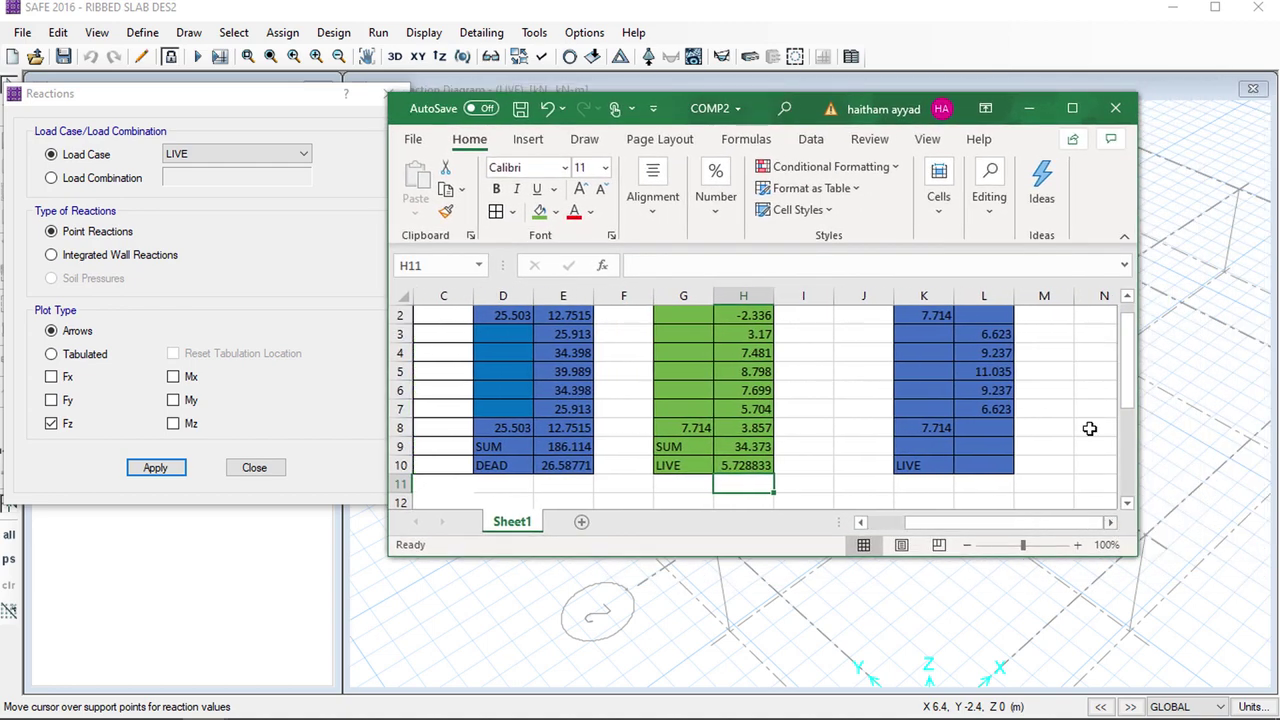
left_click(983, 315)
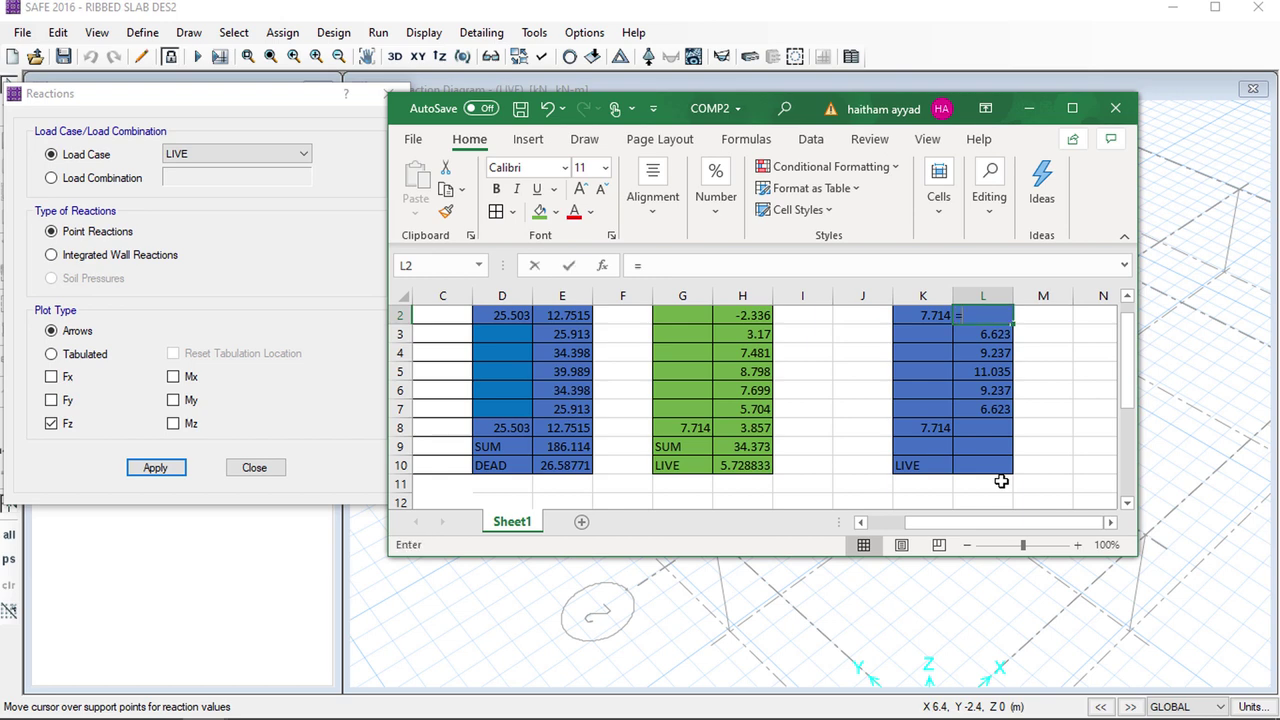
type("=")
left_click(926, 318)
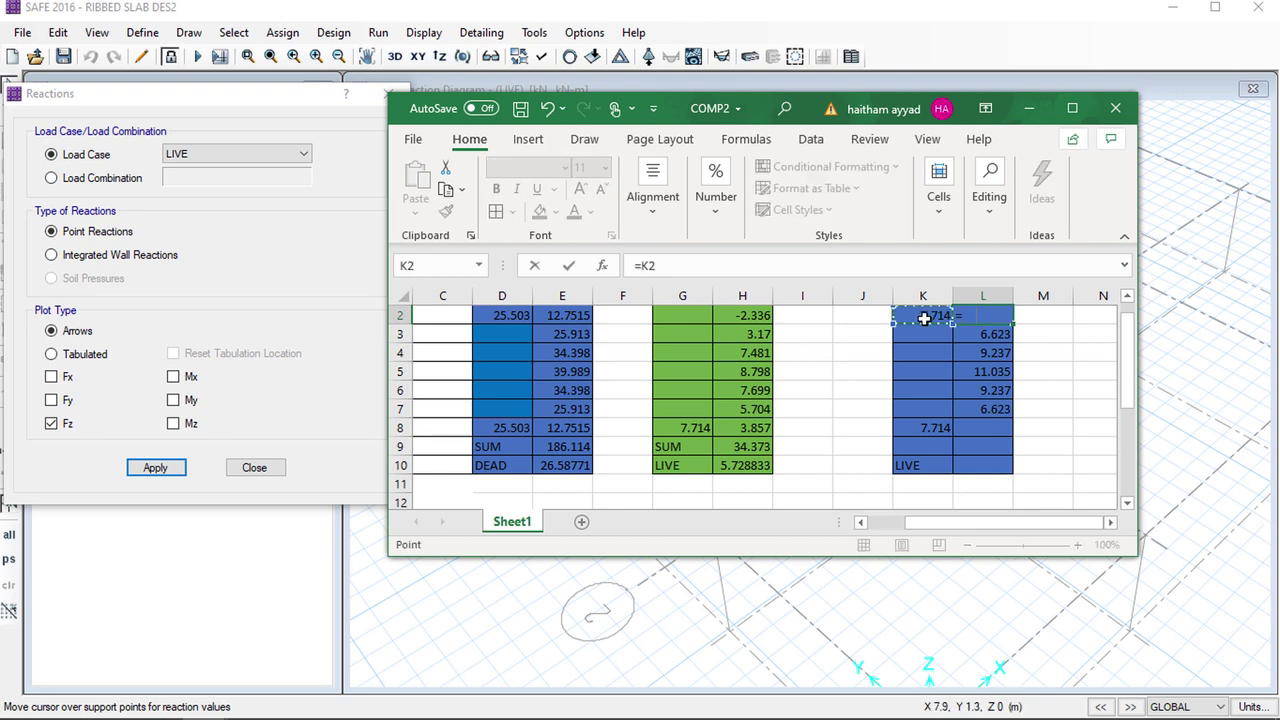
type("/2")
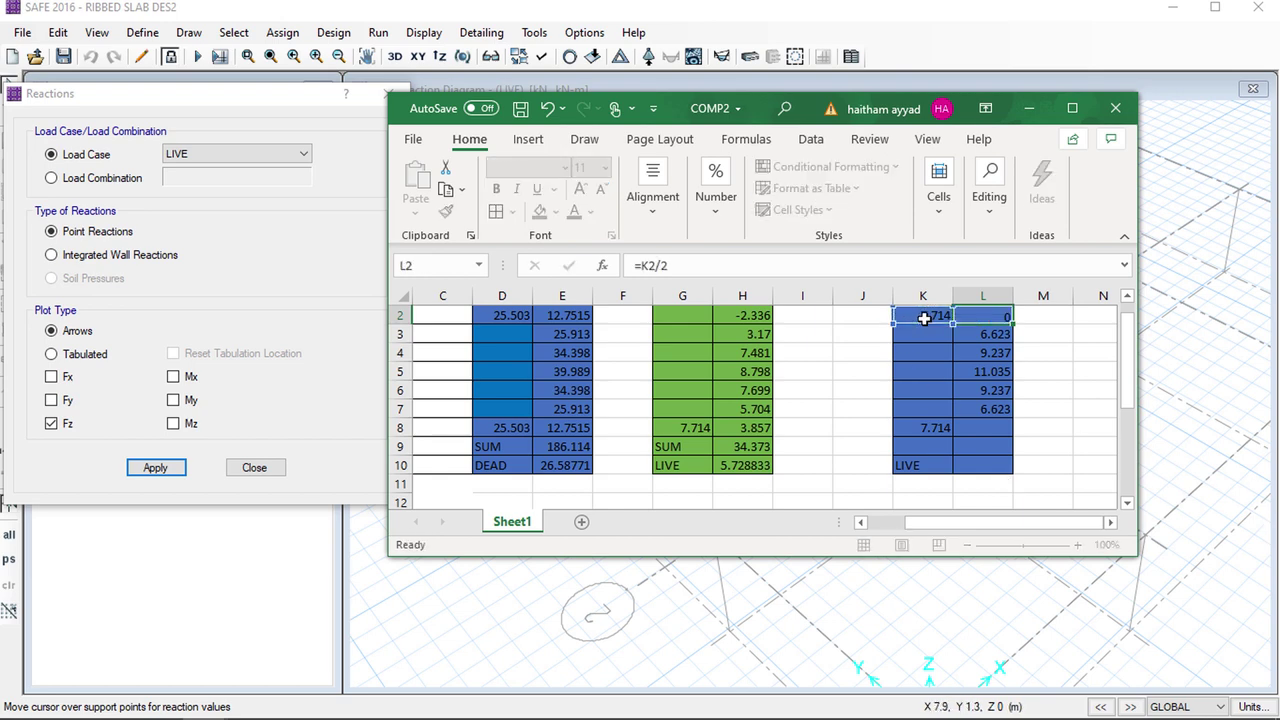
key("Return")
Enter =K8/2 in cell L8 to halve the last support reaction of the blue LIVE table
left_click(958, 432)
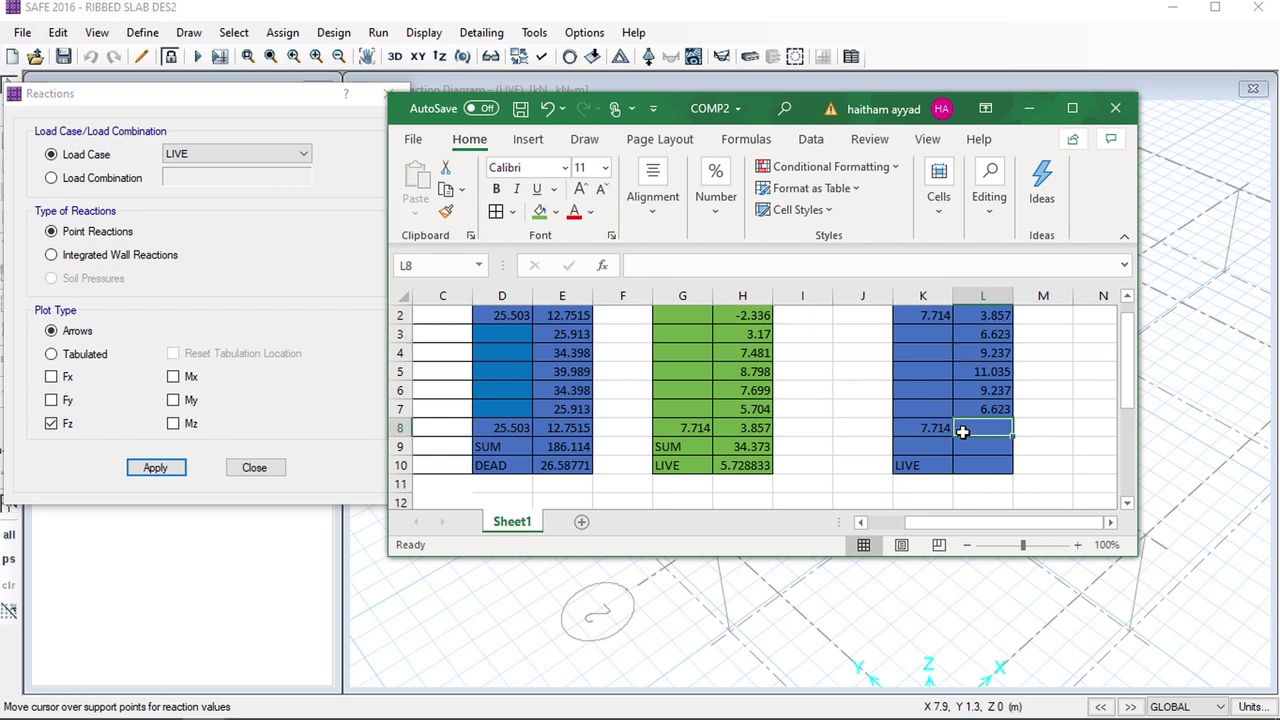
type("=")
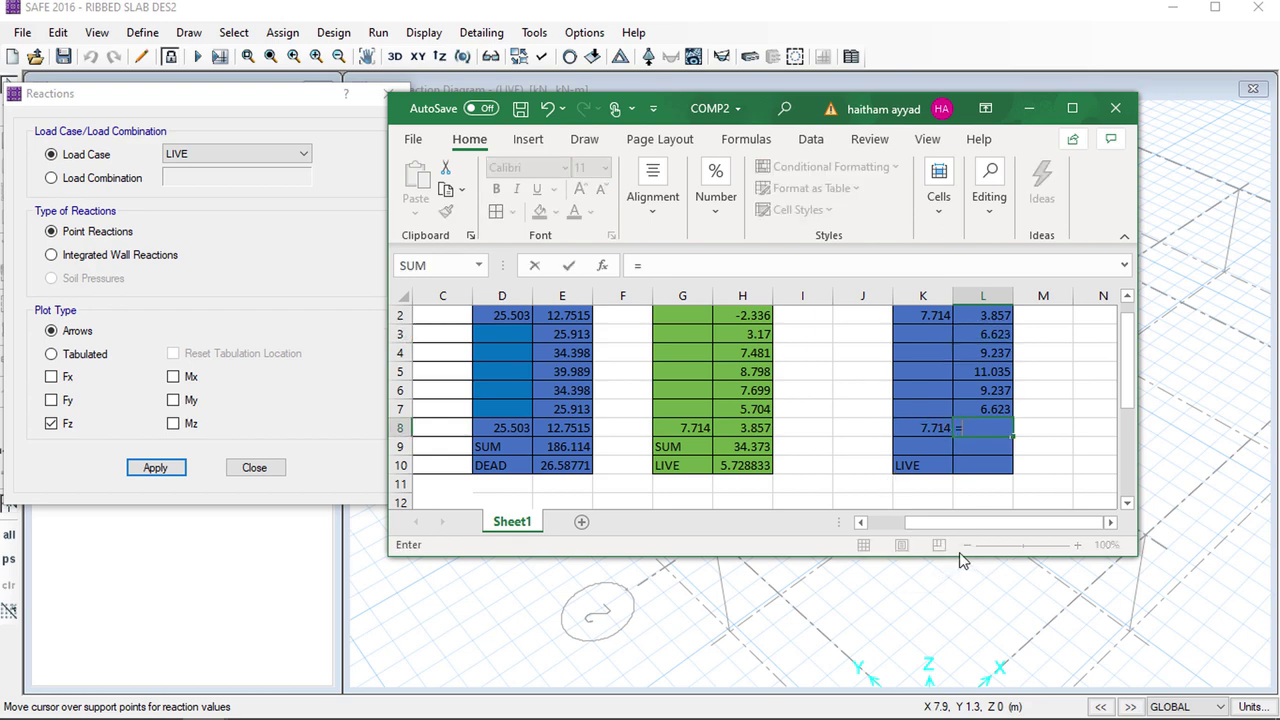
left_click(925, 430)
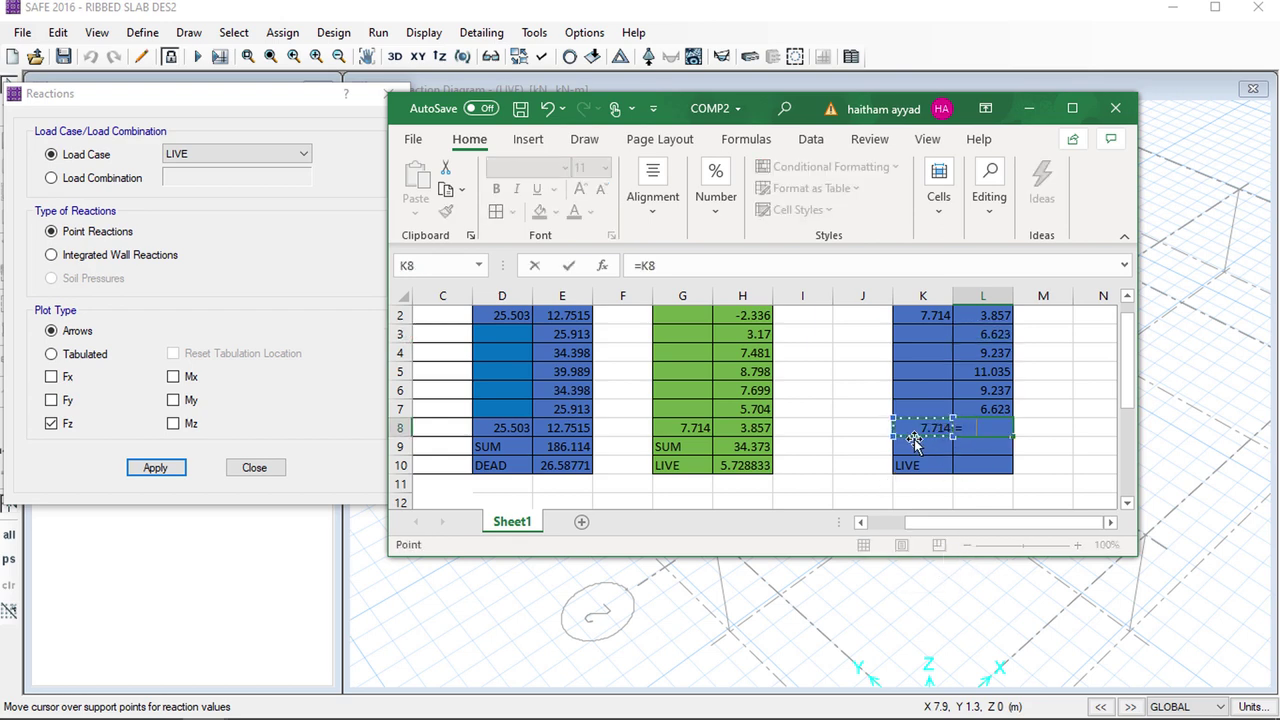
key("Return")
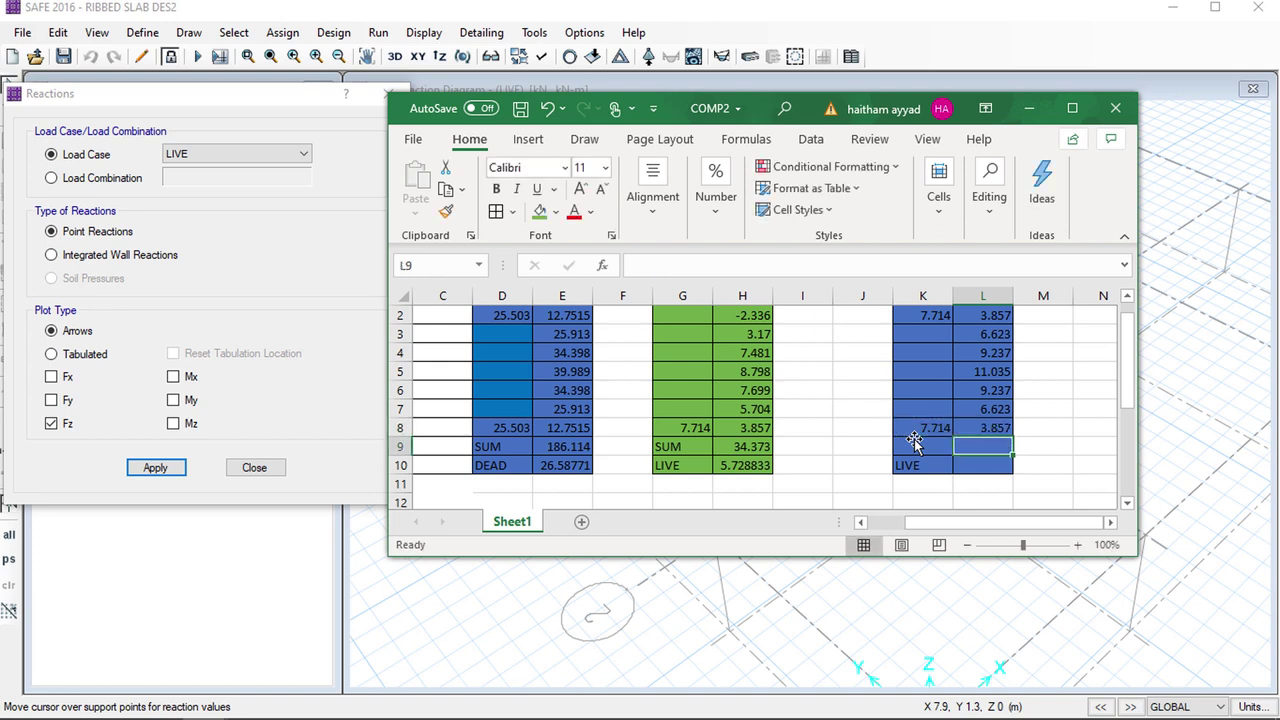
Label cell K9 as SUM and total the blue table's LIVE reactions in cell L9 with =SUM(L2:L8)
left_click(925, 447)
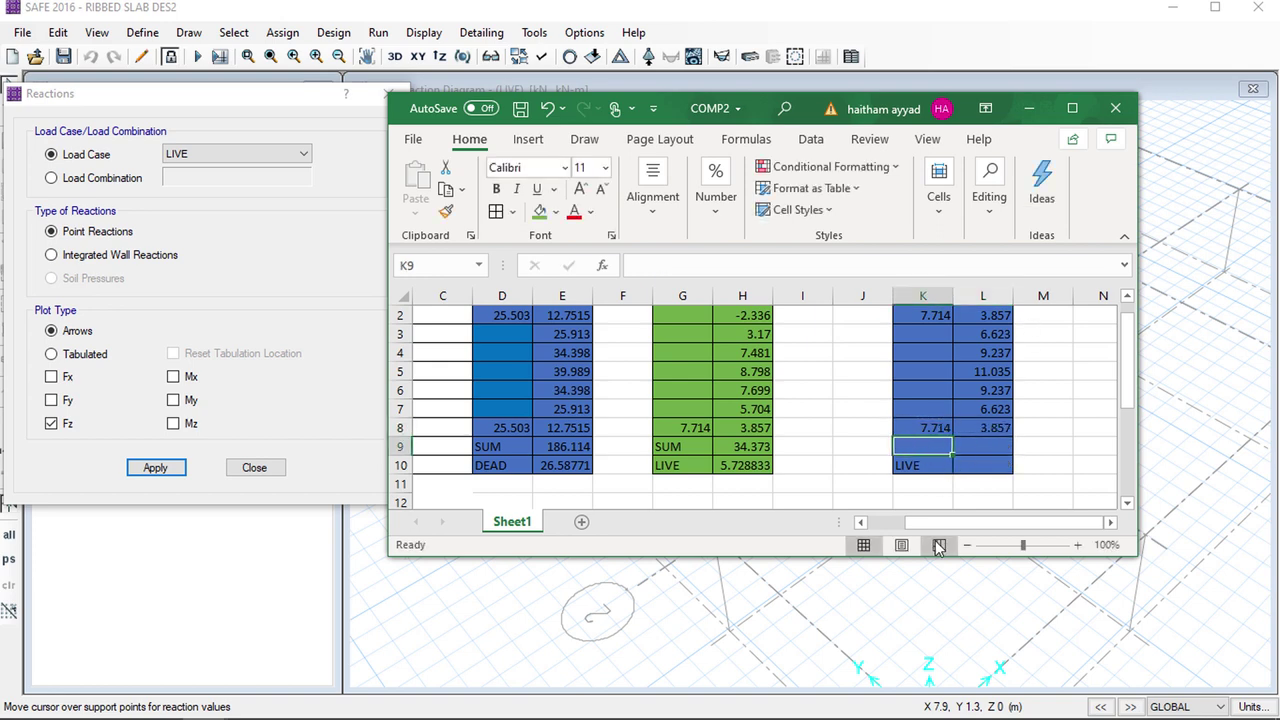
type("SUM")
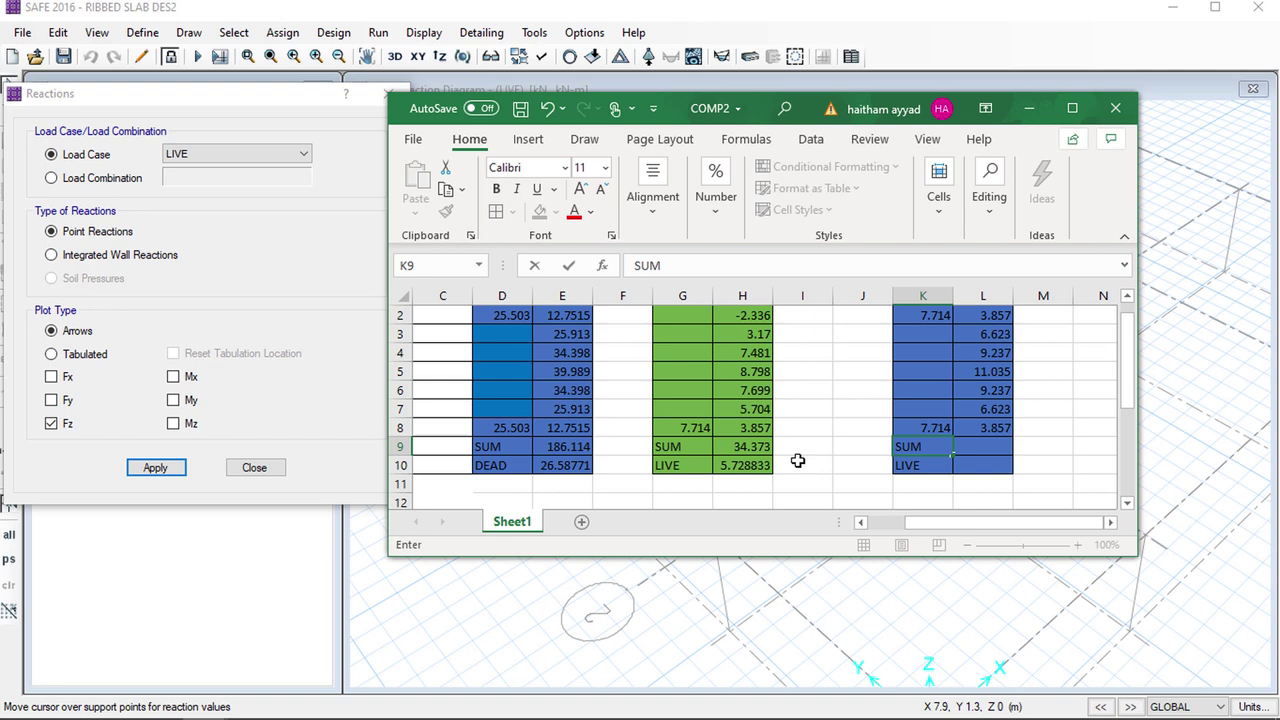
left_click(974, 449)
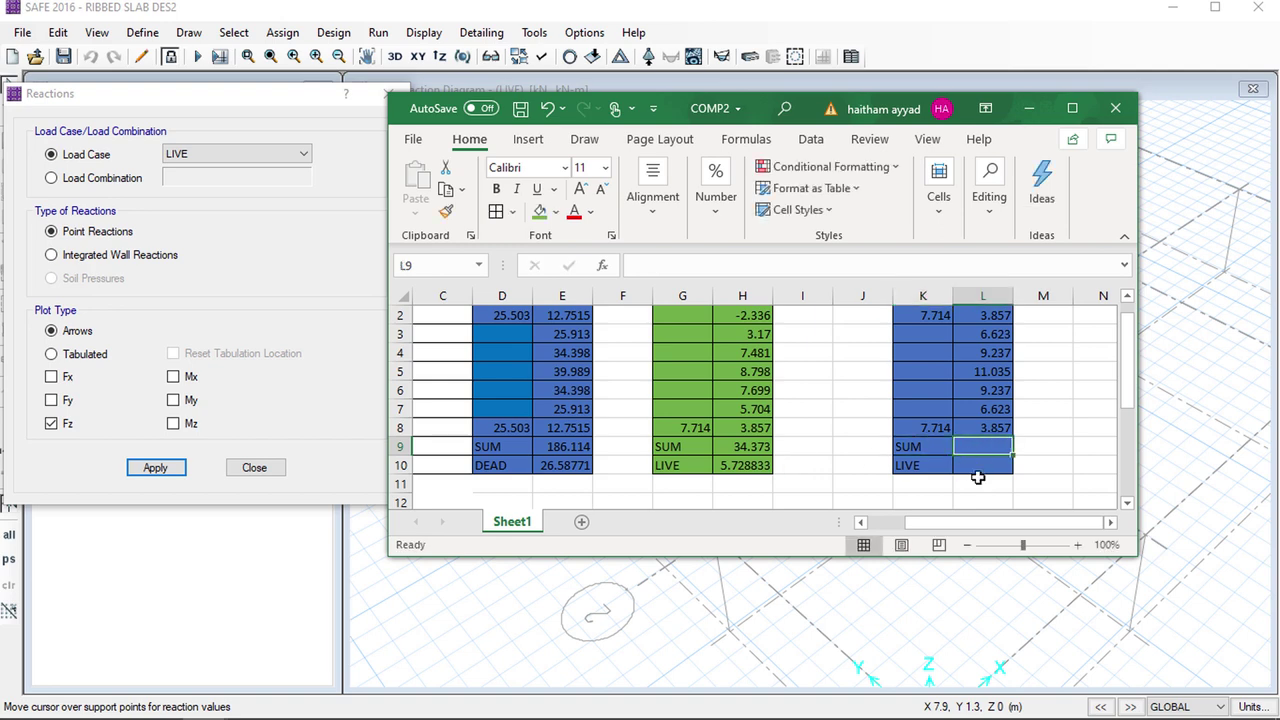
type("=SUM")
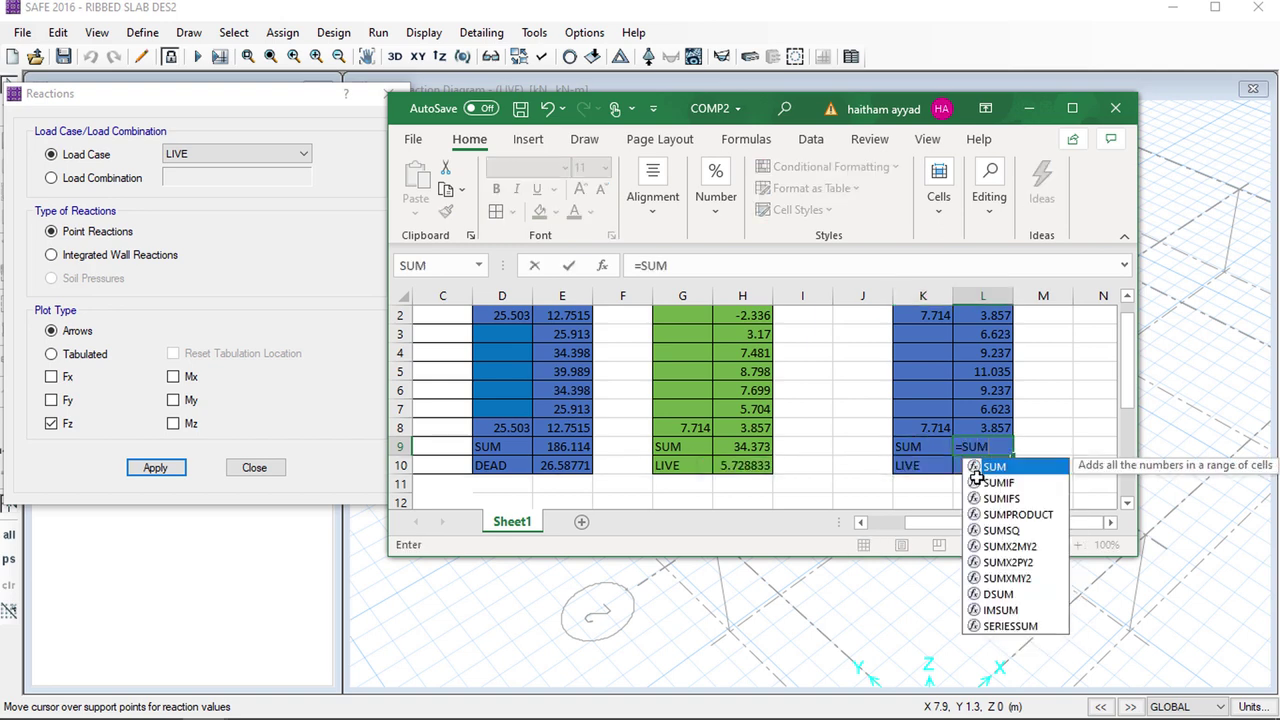
type("(")
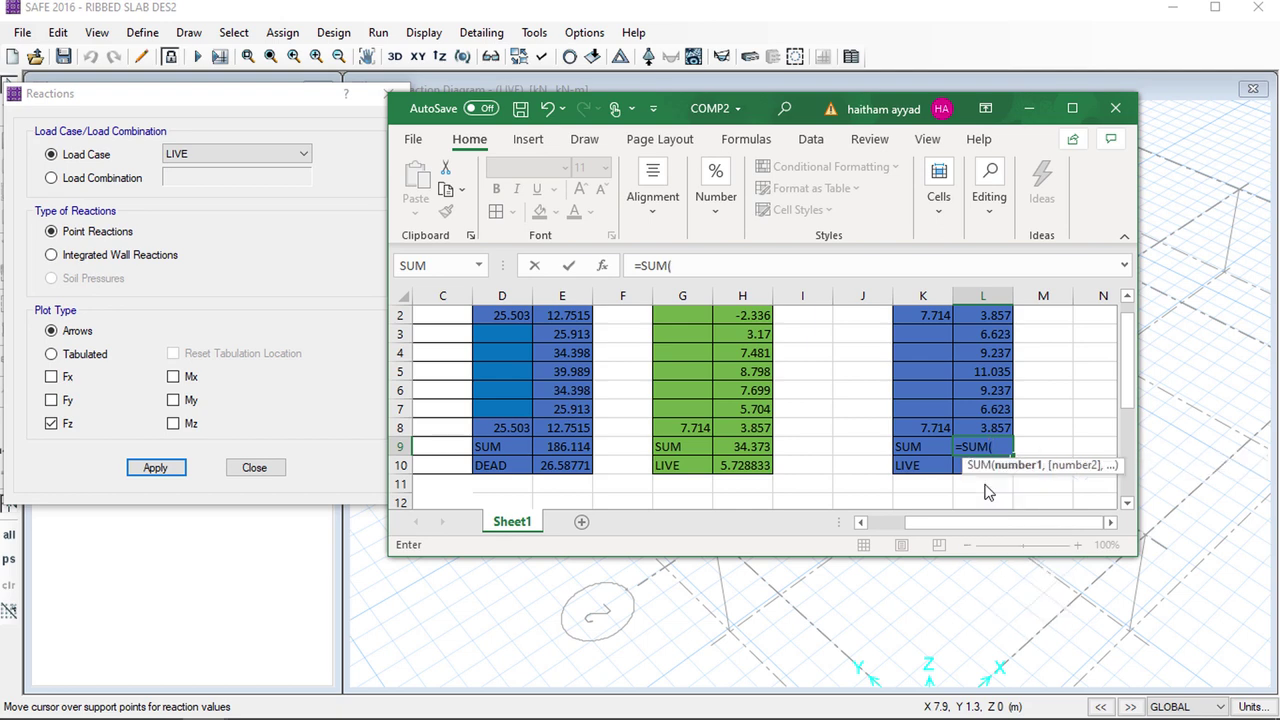
left_click_drag(997, 318, 997, 432)
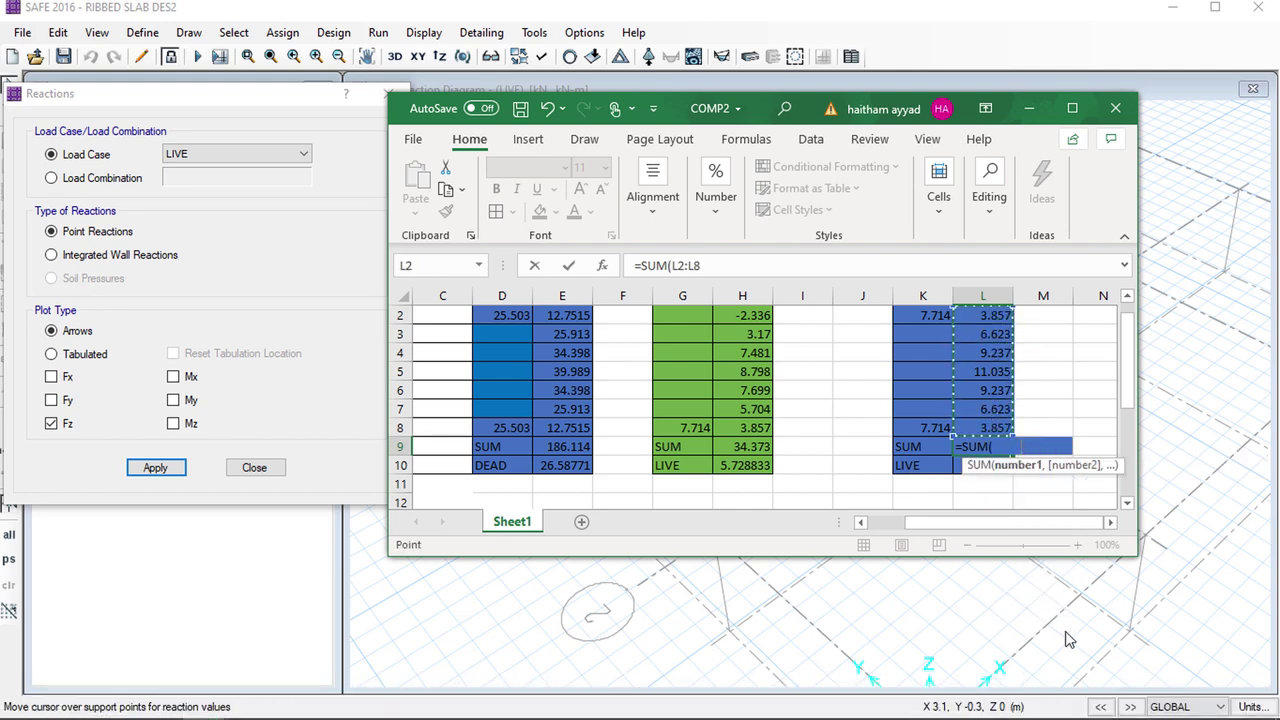
type(")")
key("Return")
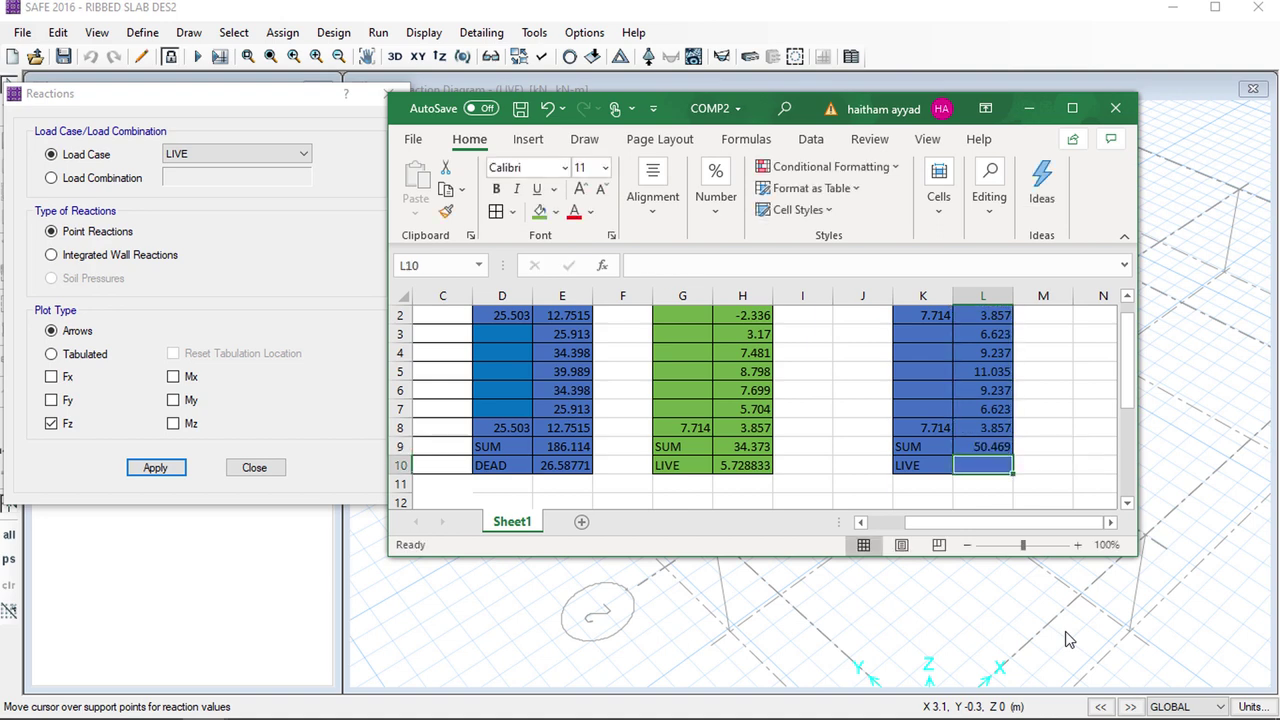
Enter =L9/7 in cell L10 to divide the SPAN=7 LIVE total by the span length
type("=")
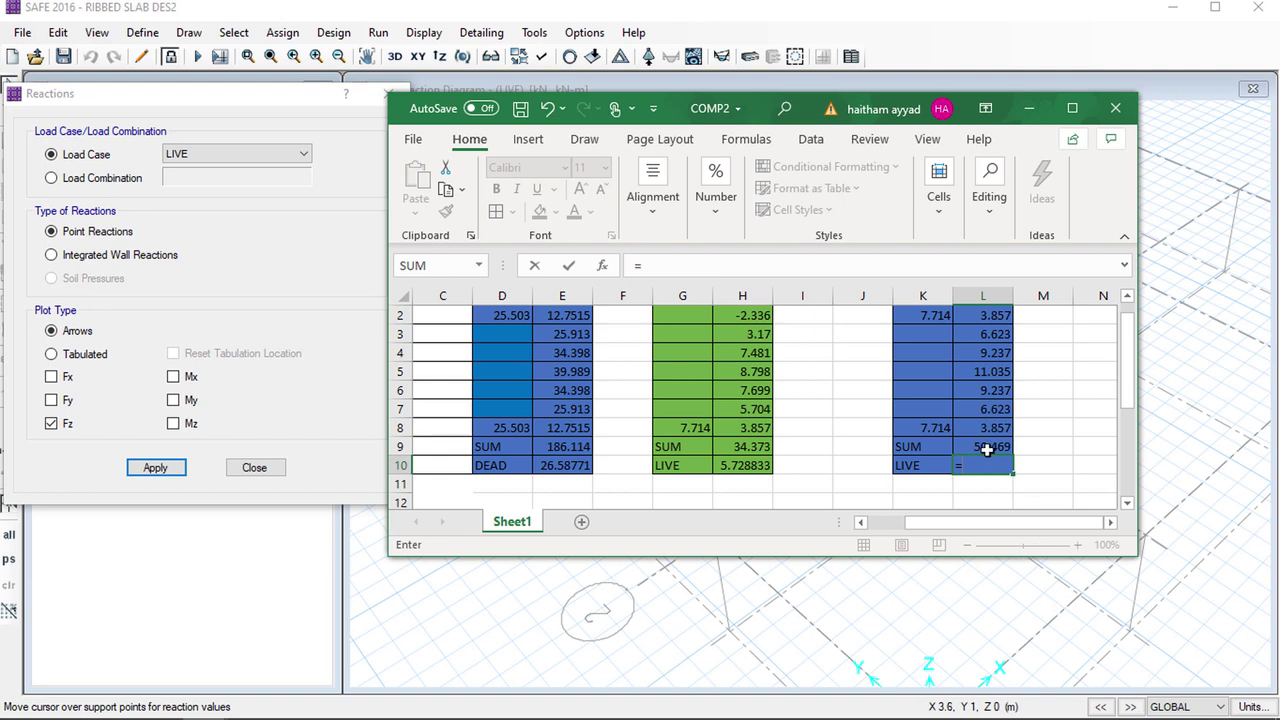
left_click(987, 450)
type("/7")
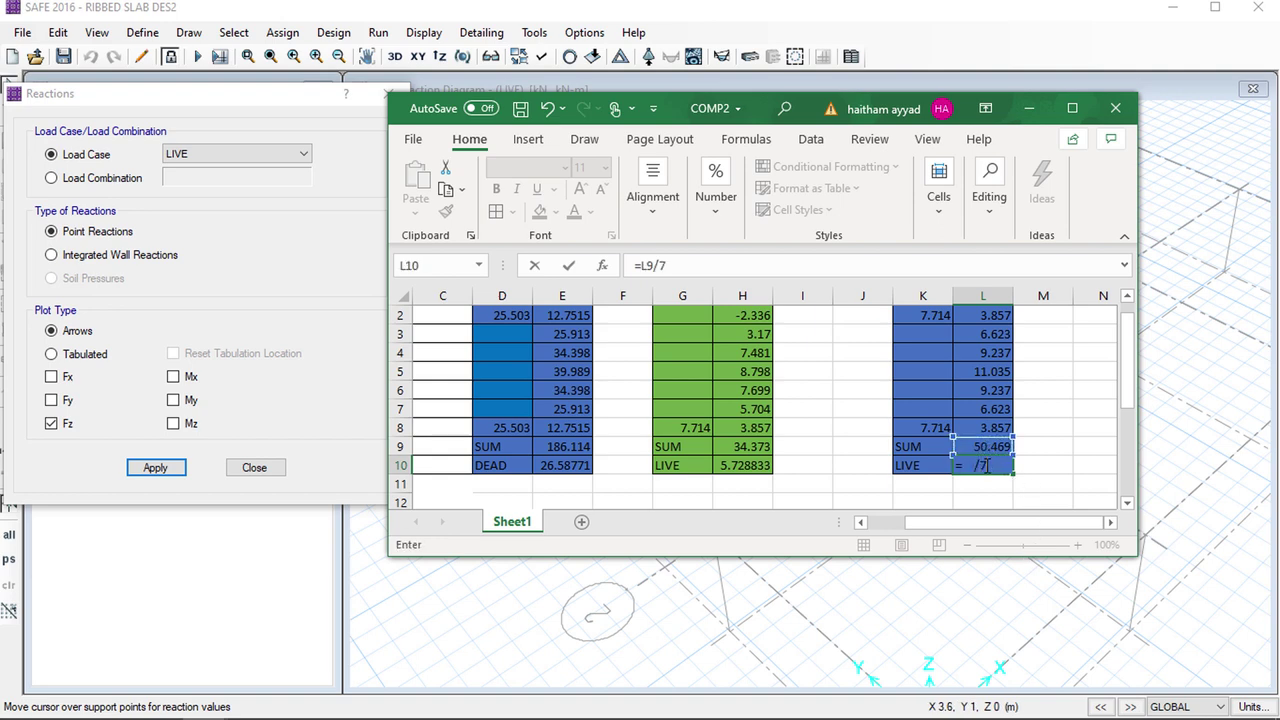
key("Return")
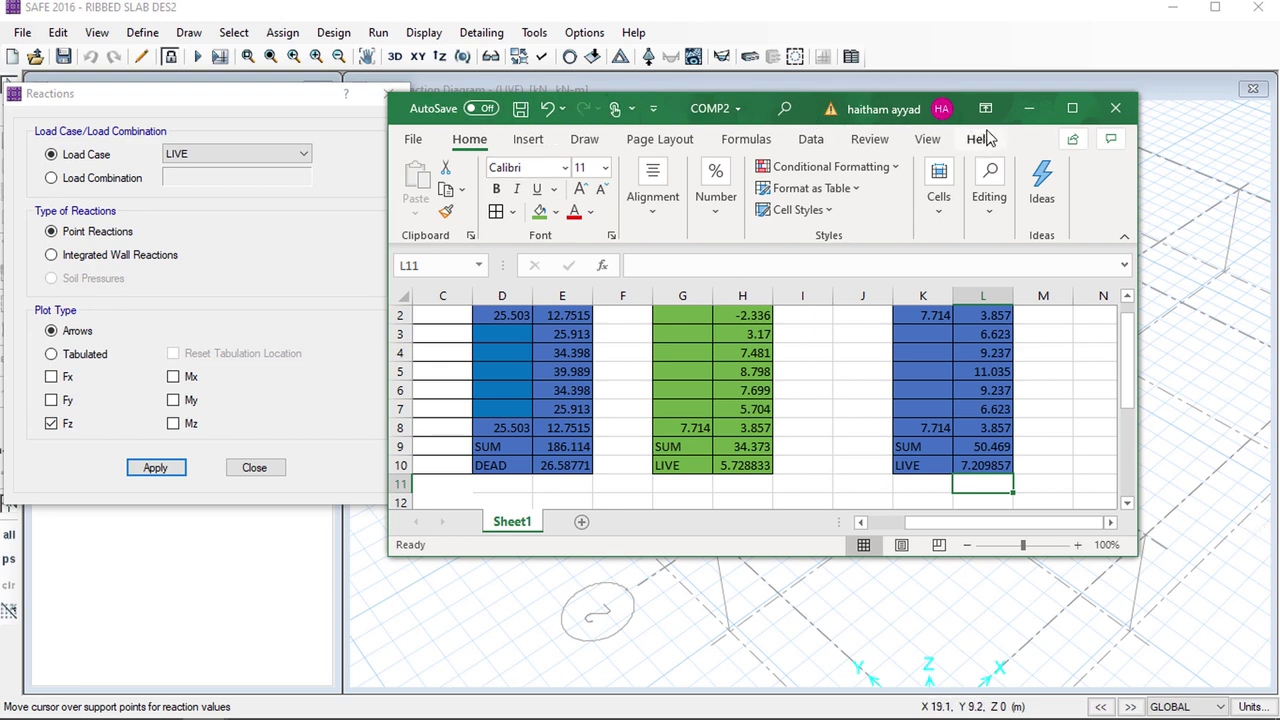
Switch to the BEAMD beam program and return from the beam detailing drawing to the project's main beam list
left_click(271, 100)
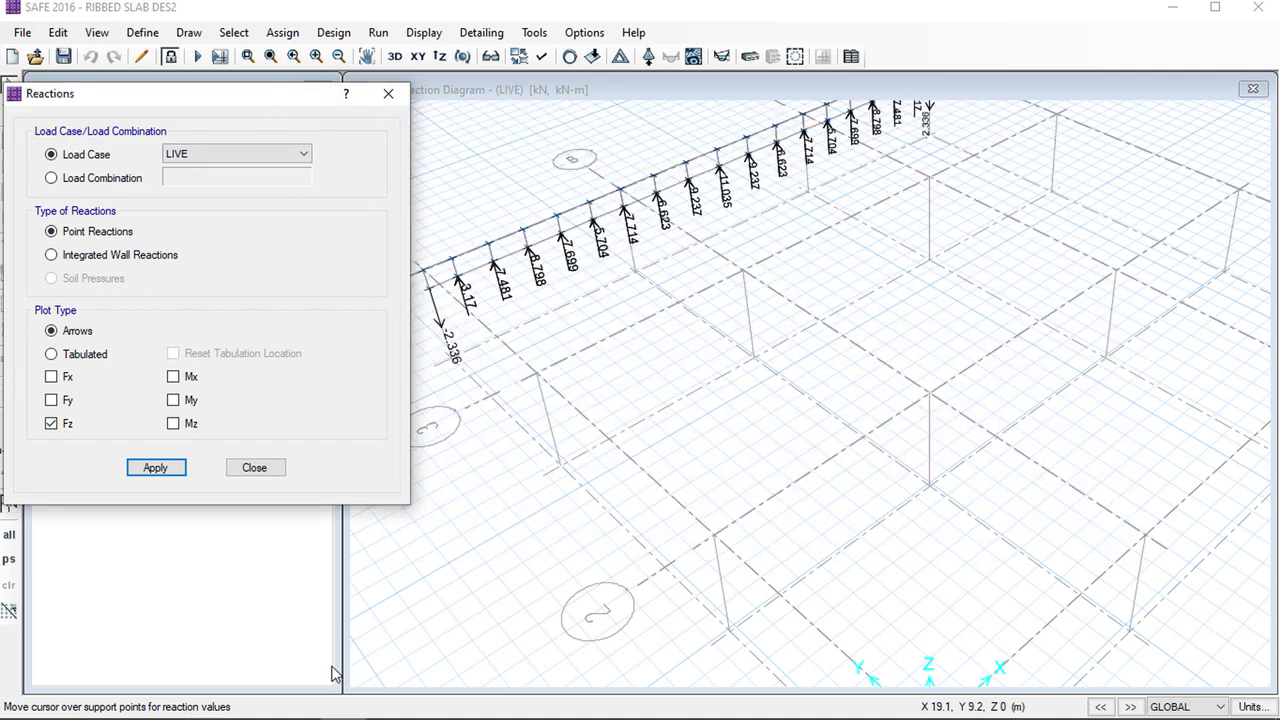
mouse_move(288, 712)
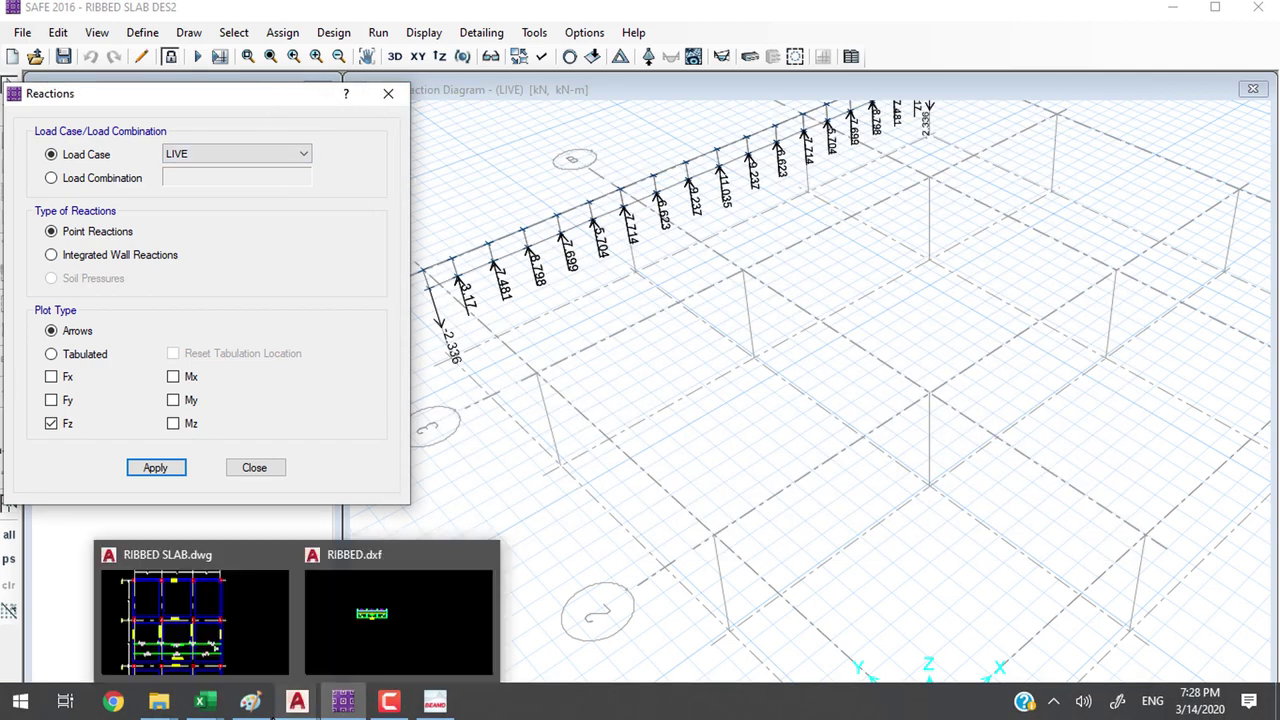
left_click(434, 702)
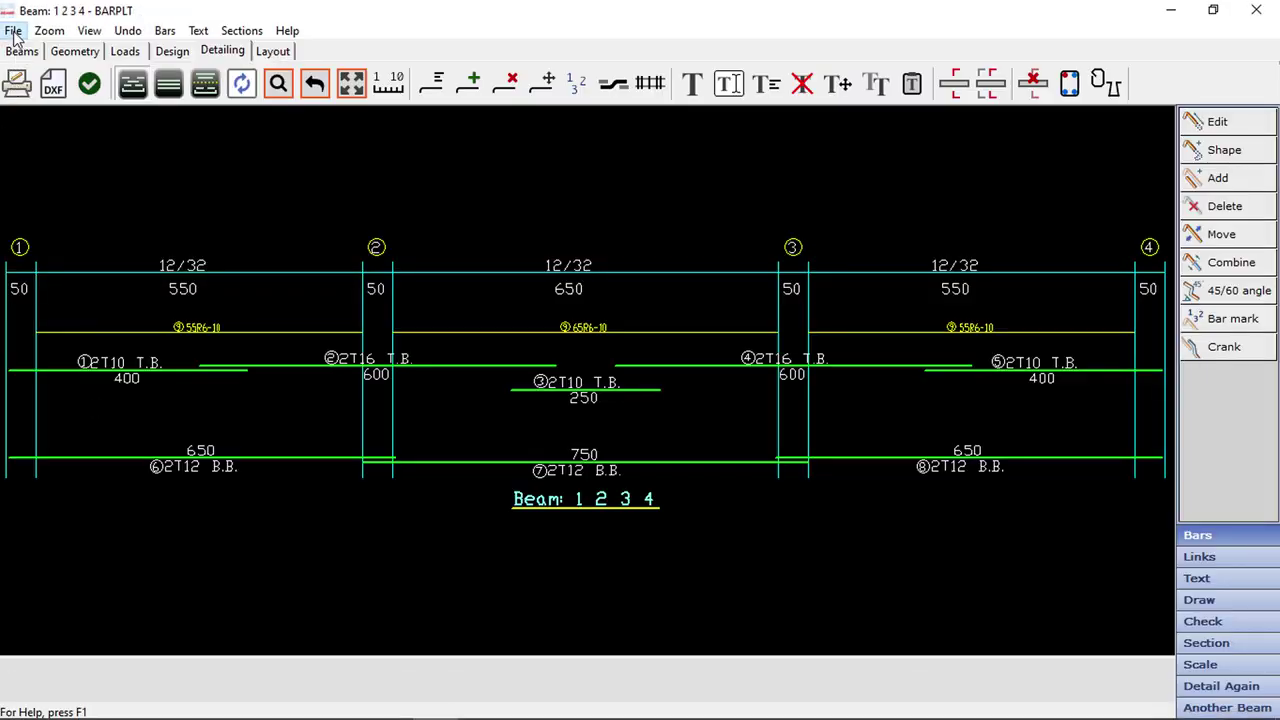
left_click(49, 30)
mouse_move(14, 38)
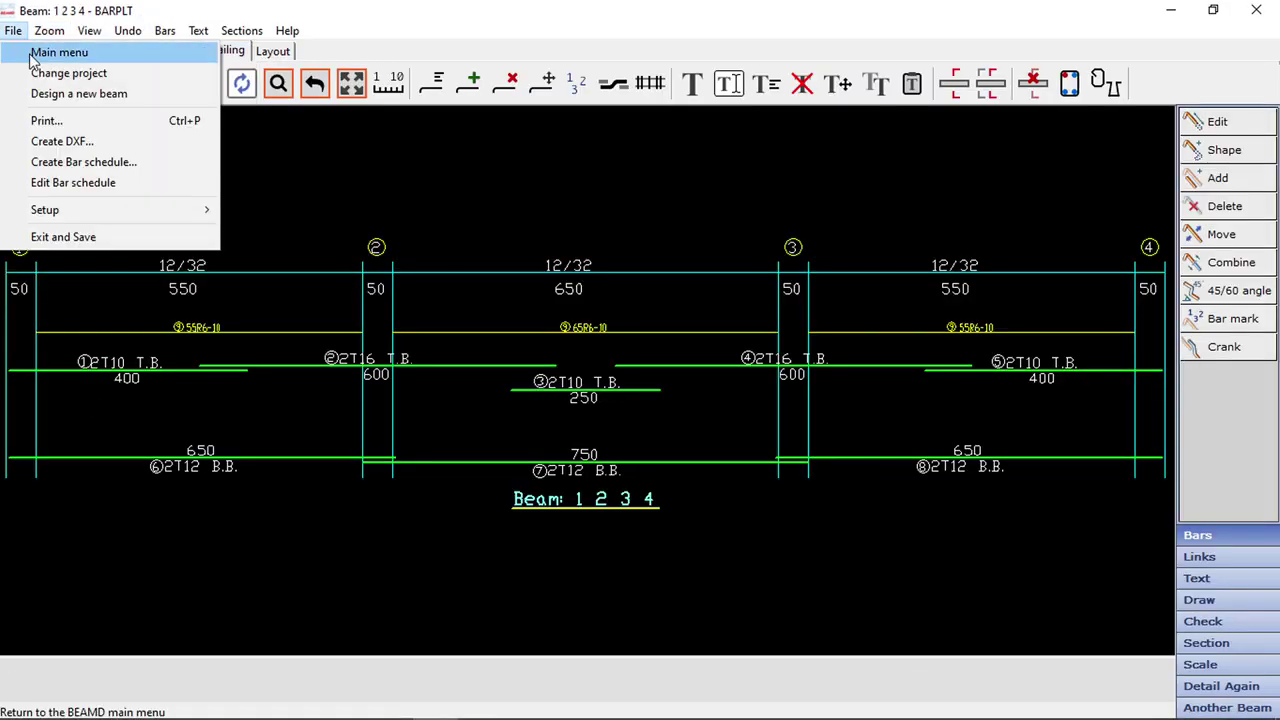
left_click(55, 52)
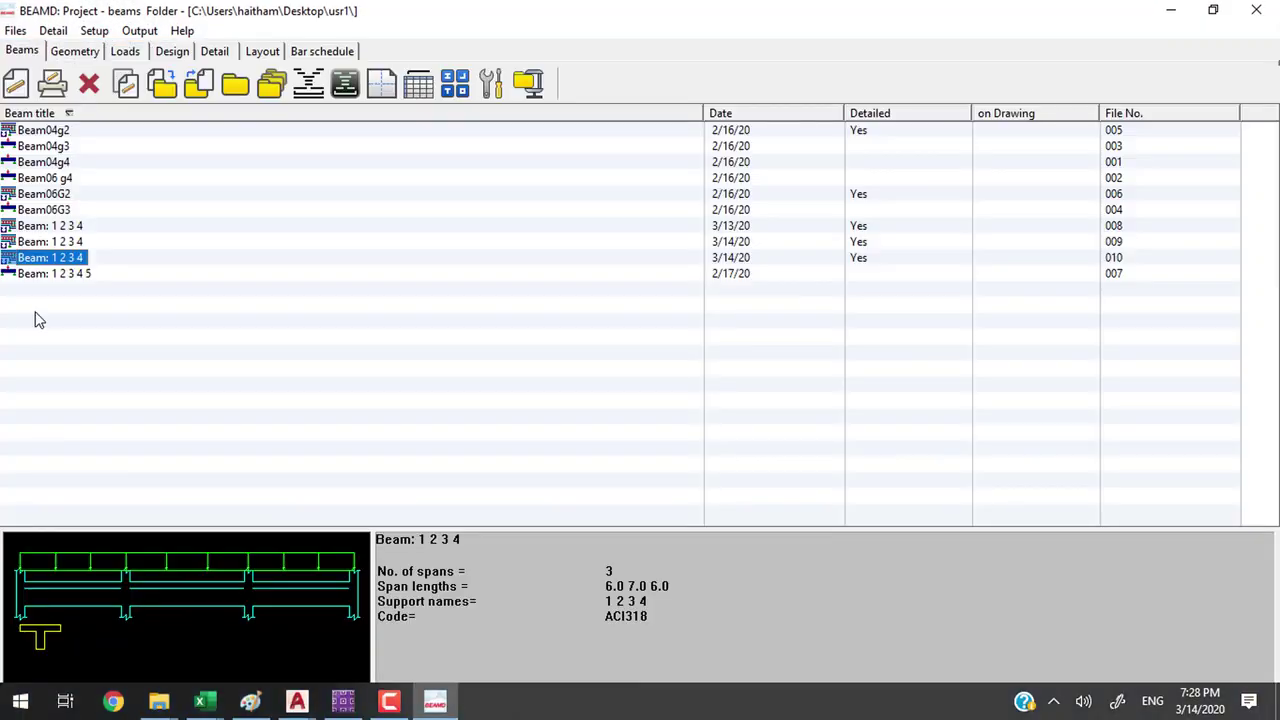
Create a new rectangular beam with spans 6 7 6 m, 50 cm wide supports named 1 to 4, B = 30 cm and H = 60 cm
left_click(14, 84)
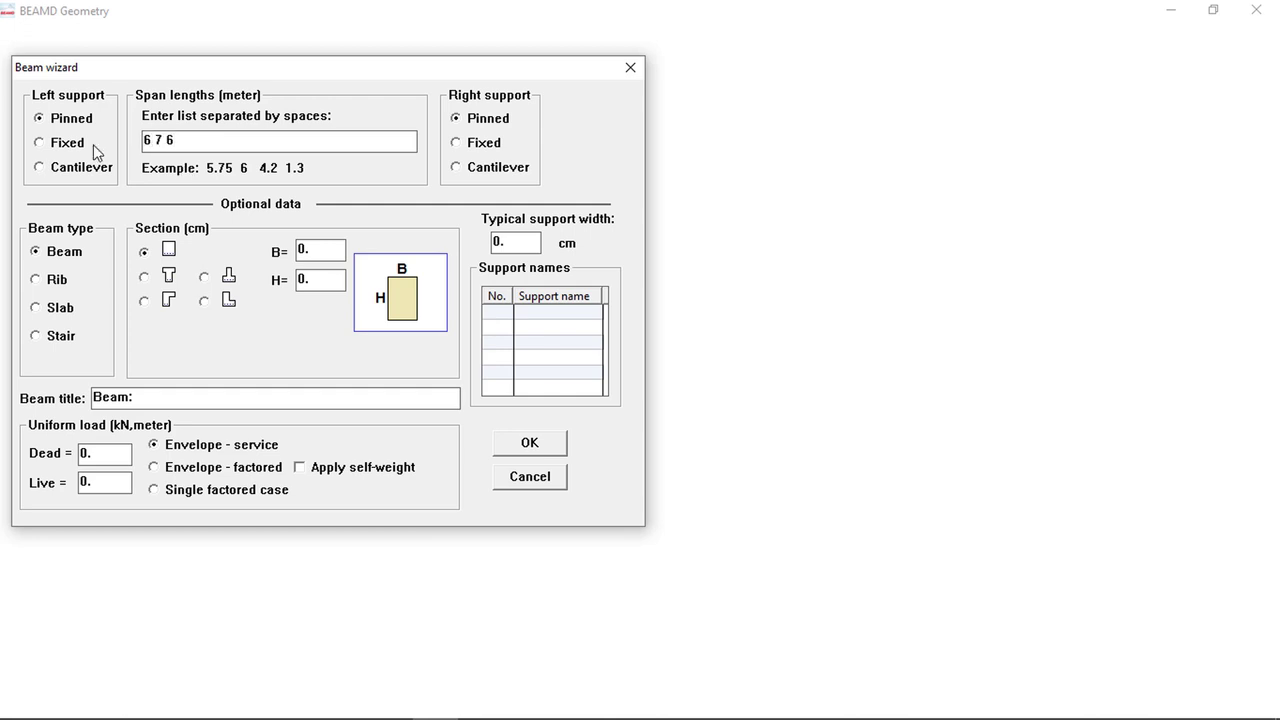
left_click(528, 242)
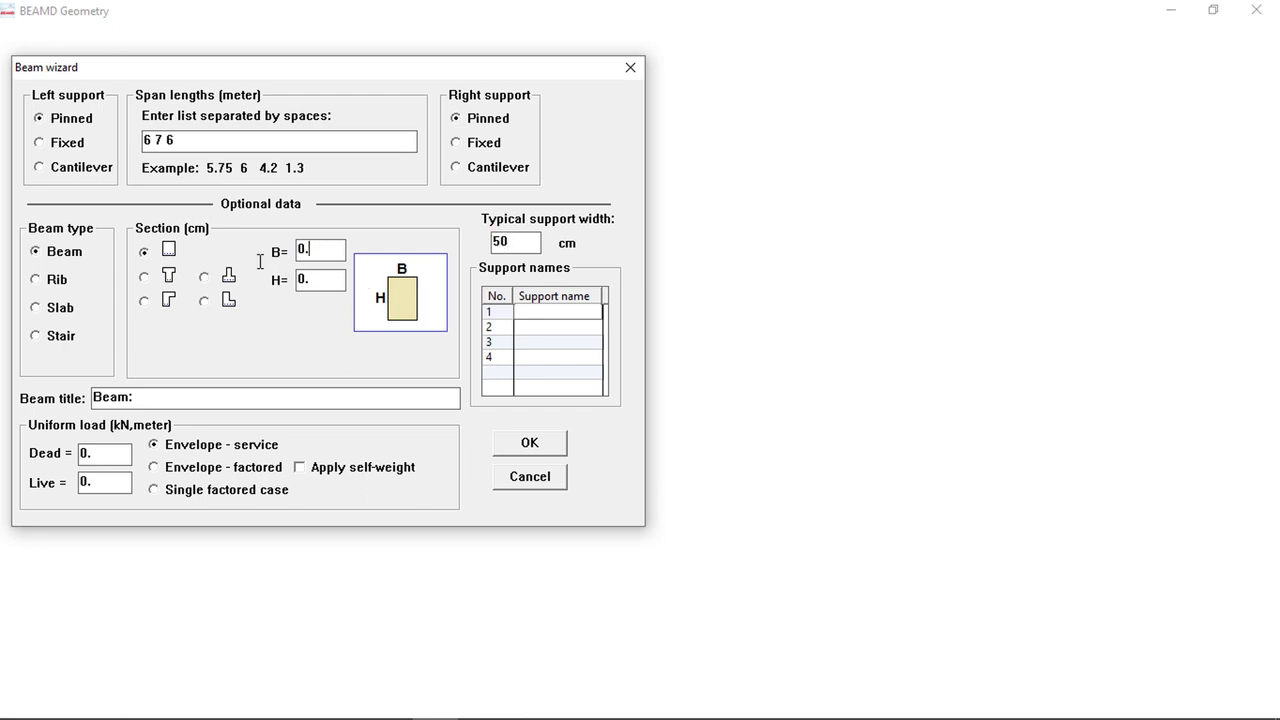
key("shift+Home")
type("30")
key("Tab")
type("60")
mouse_move(3, 712)
left_click(531, 443)
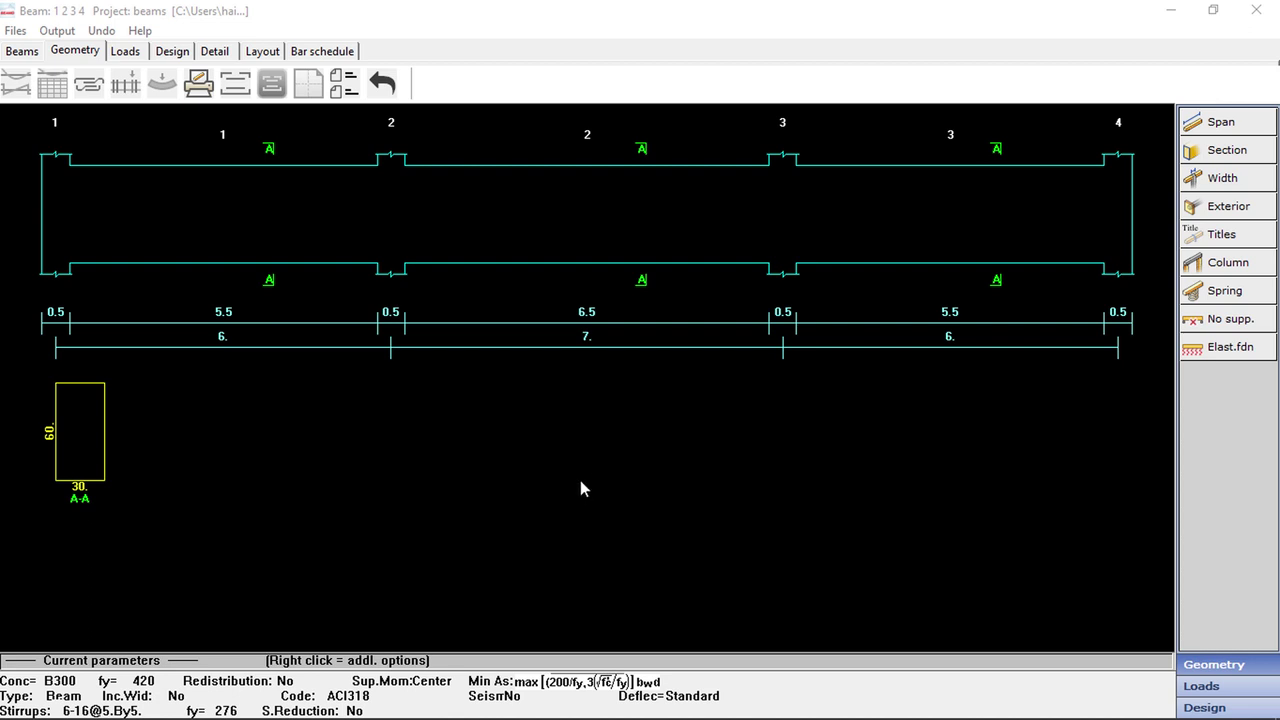
Apply a uniform service load to the first 6 m span with dead 22.5 and live 5.73 kN/m, taken from the COMP2 workbook
left_click(125, 51)
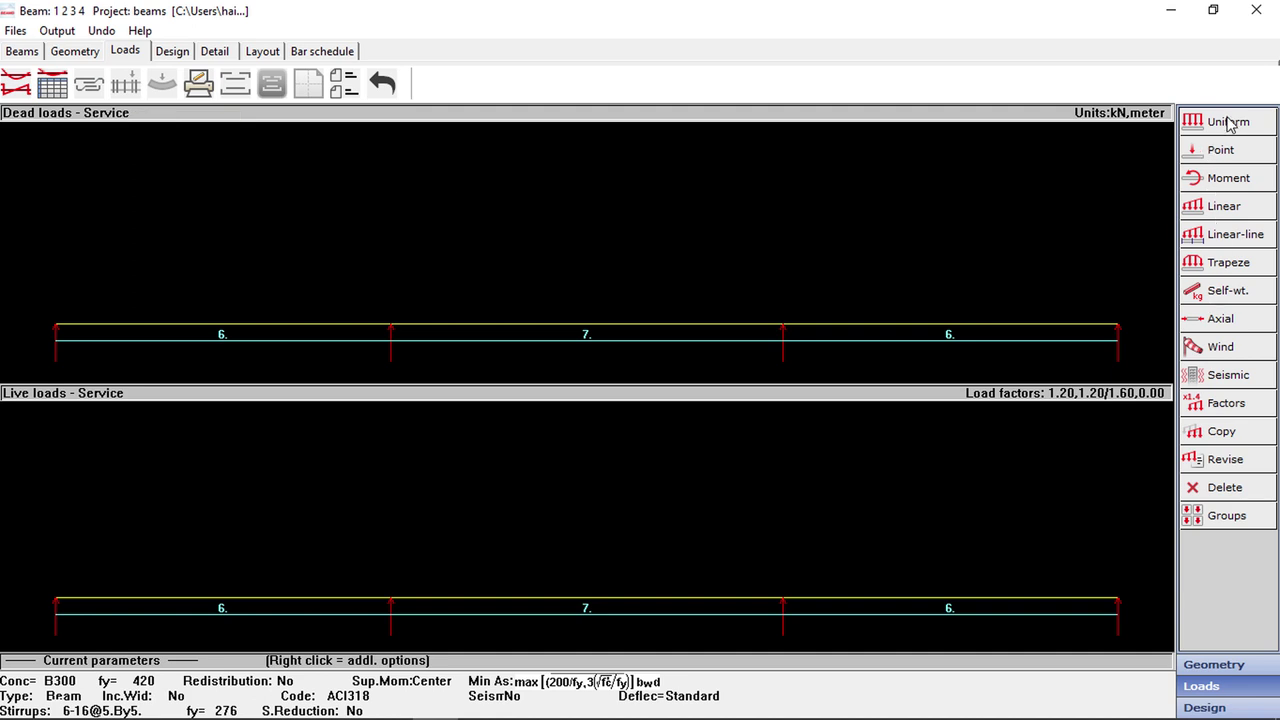
left_click(1229, 122)
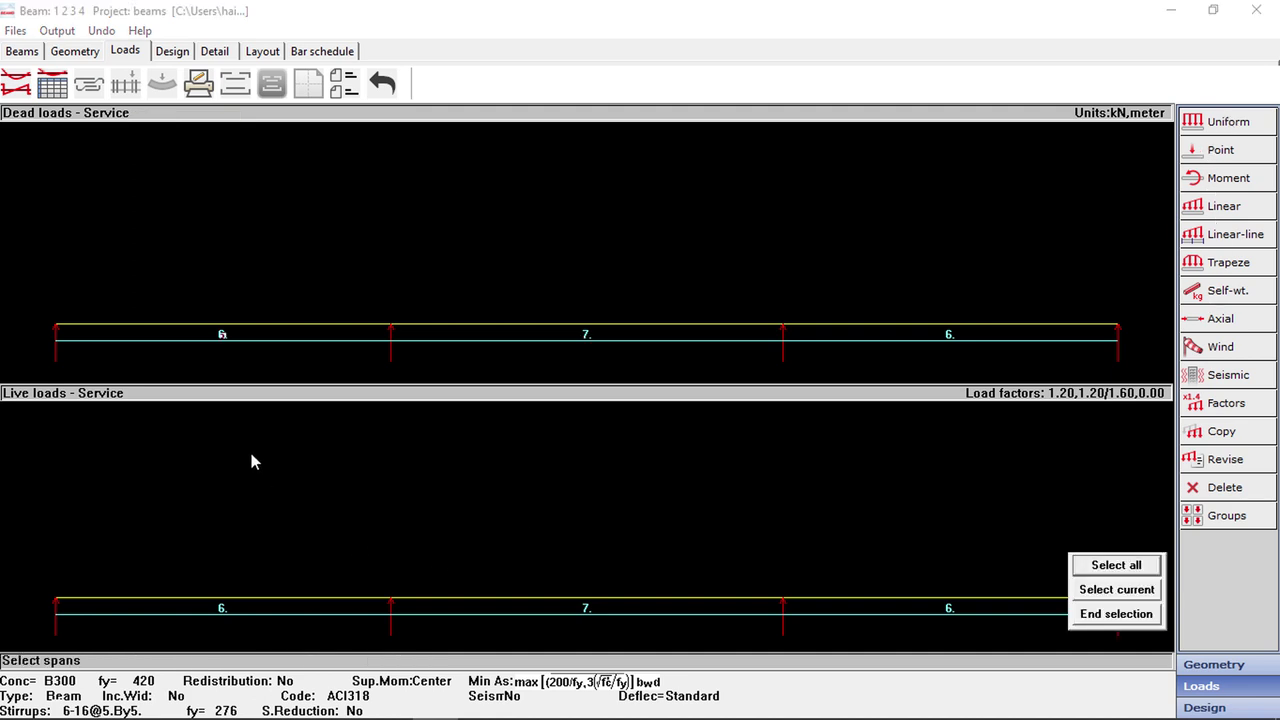
left_click(1134, 612)
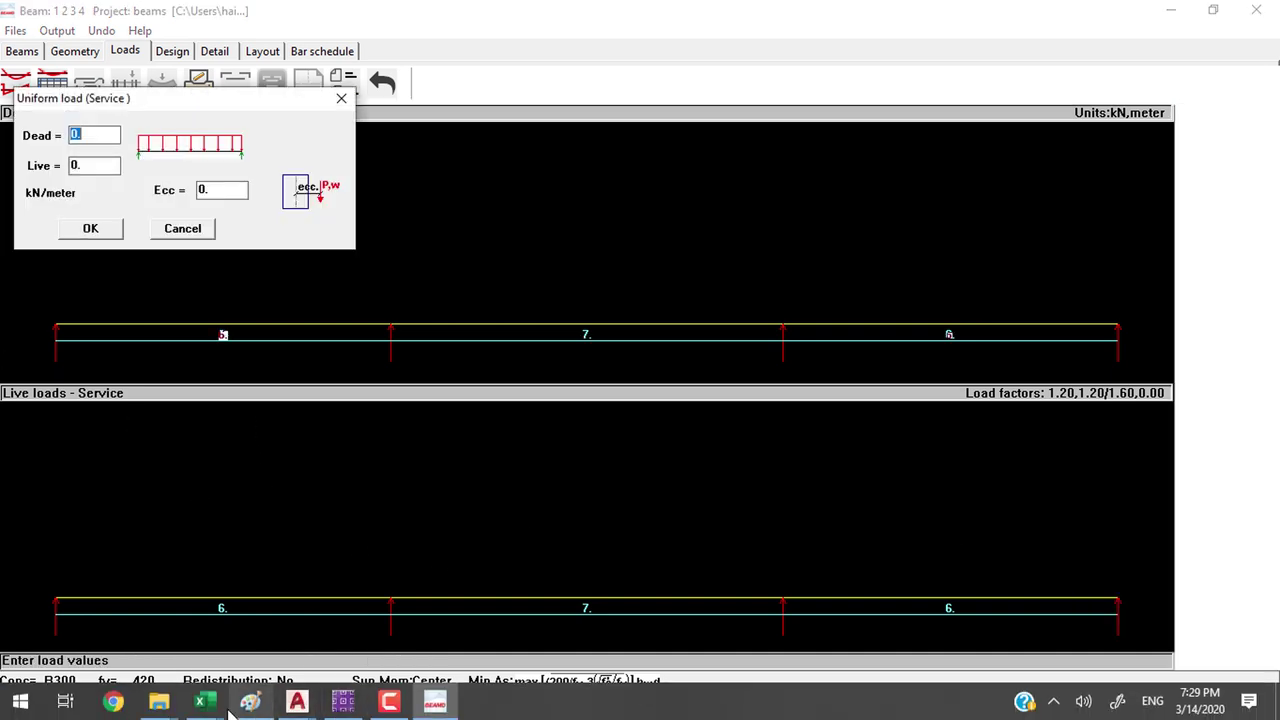
mouse_move(201, 702)
left_click(274, 627)
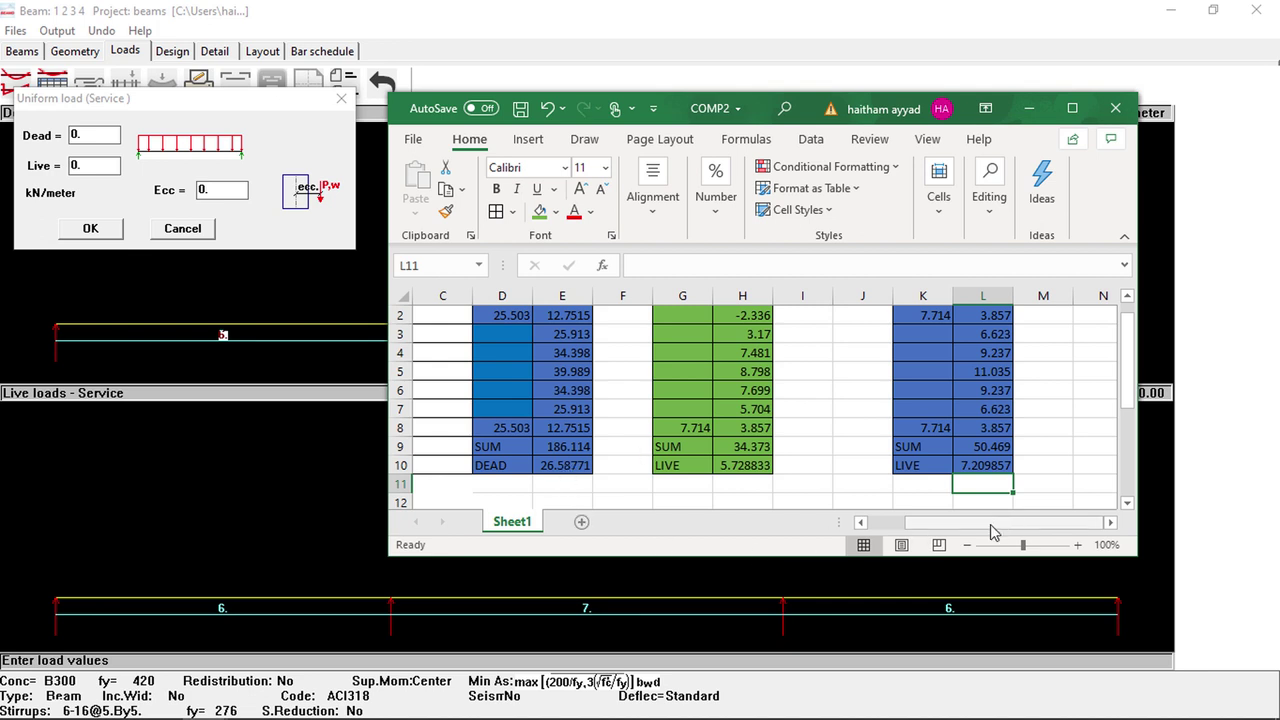
scroll(564, 480, "left", 2)
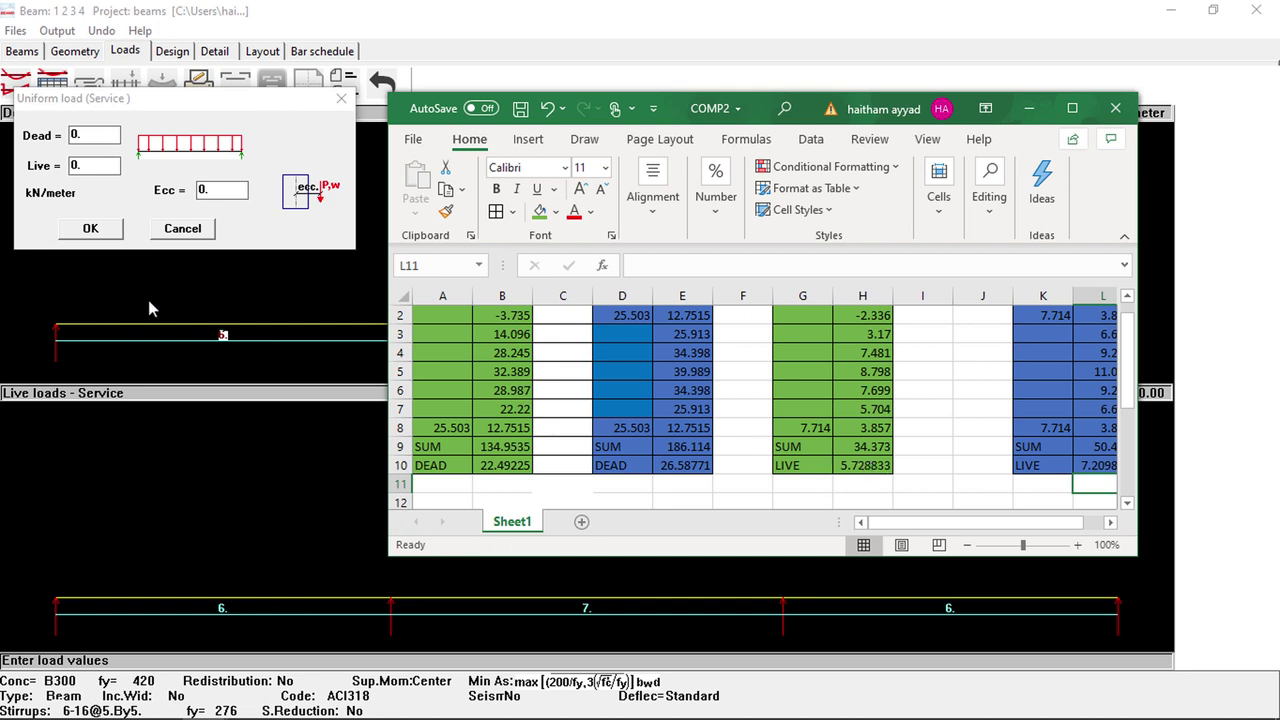
left_click(95, 134)
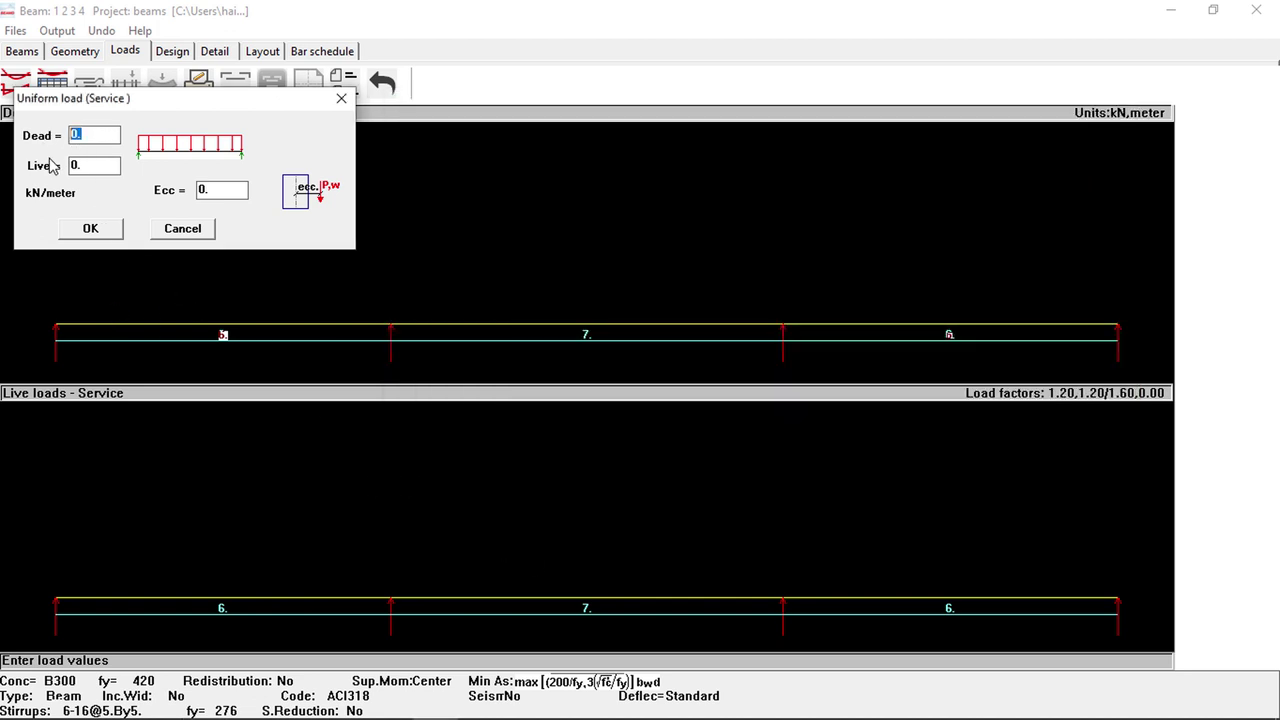
type("22.")
key("Tab")
left_click(91, 228)
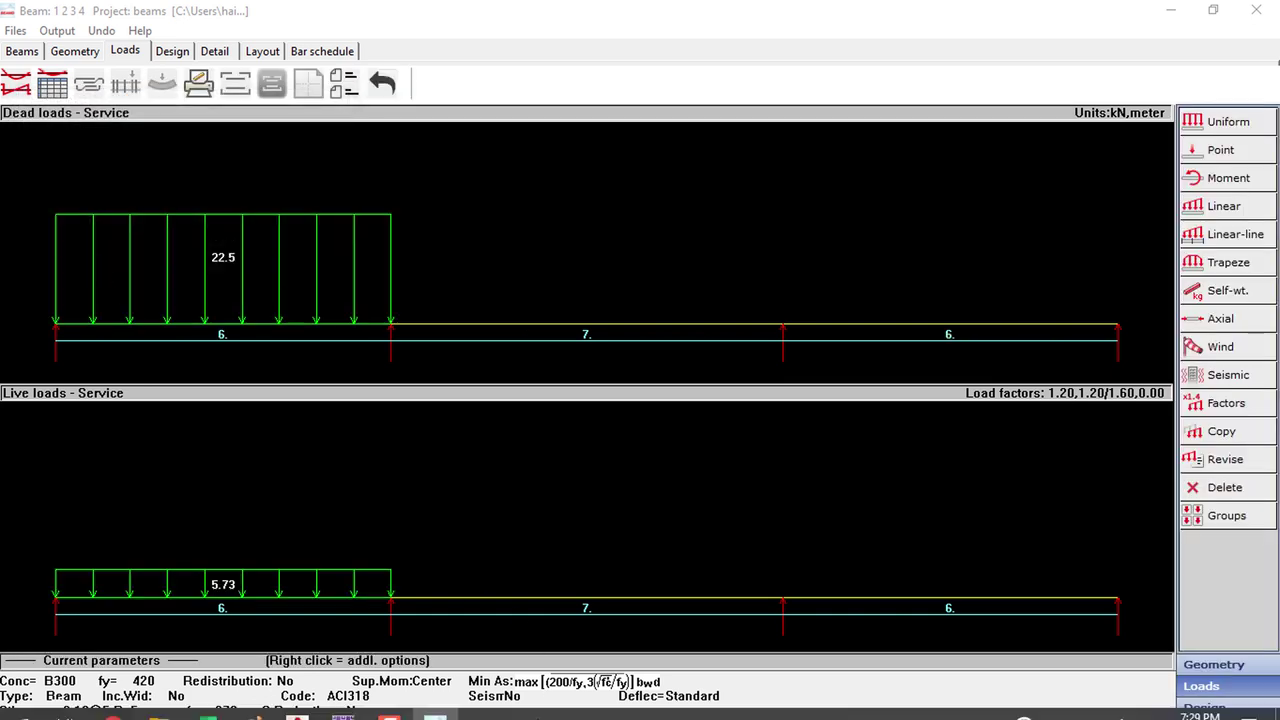
Consult the SPAN=7 results in COMP2 and apply a uniform load of dead 26.6 and live 7.20 kN/m to the middle span
mouse_move(203, 702)
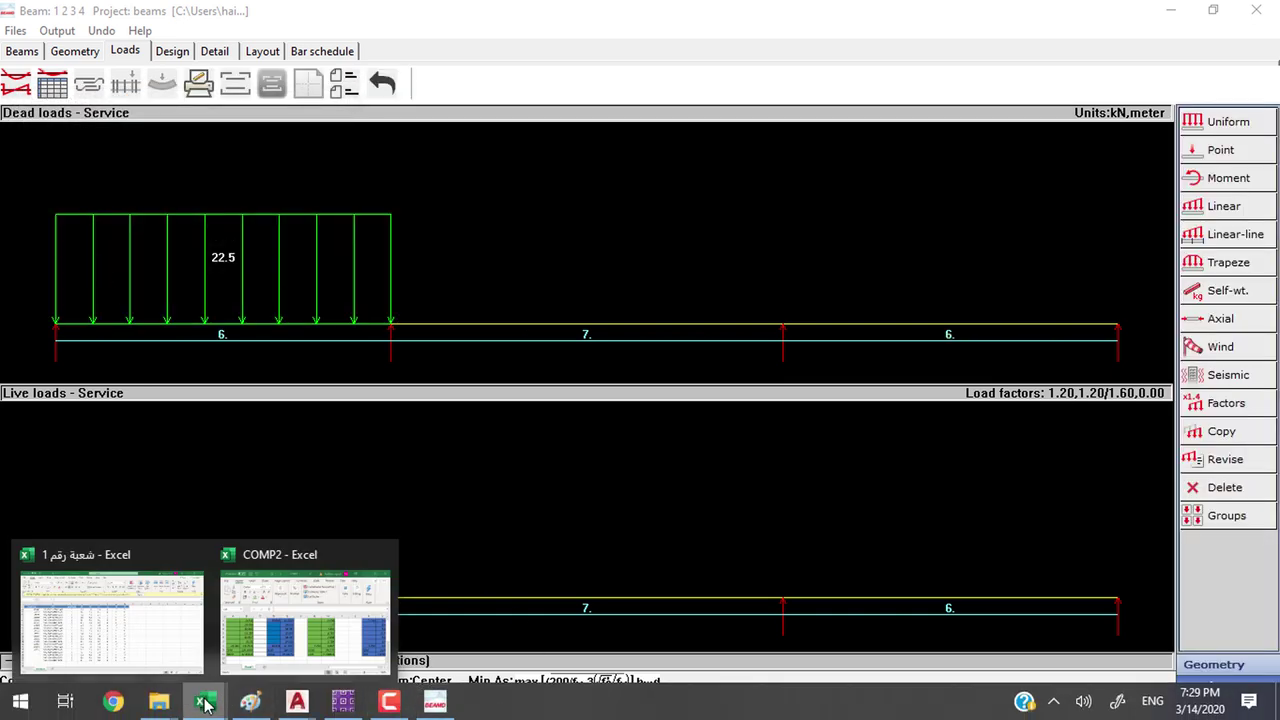
left_click(320, 653)
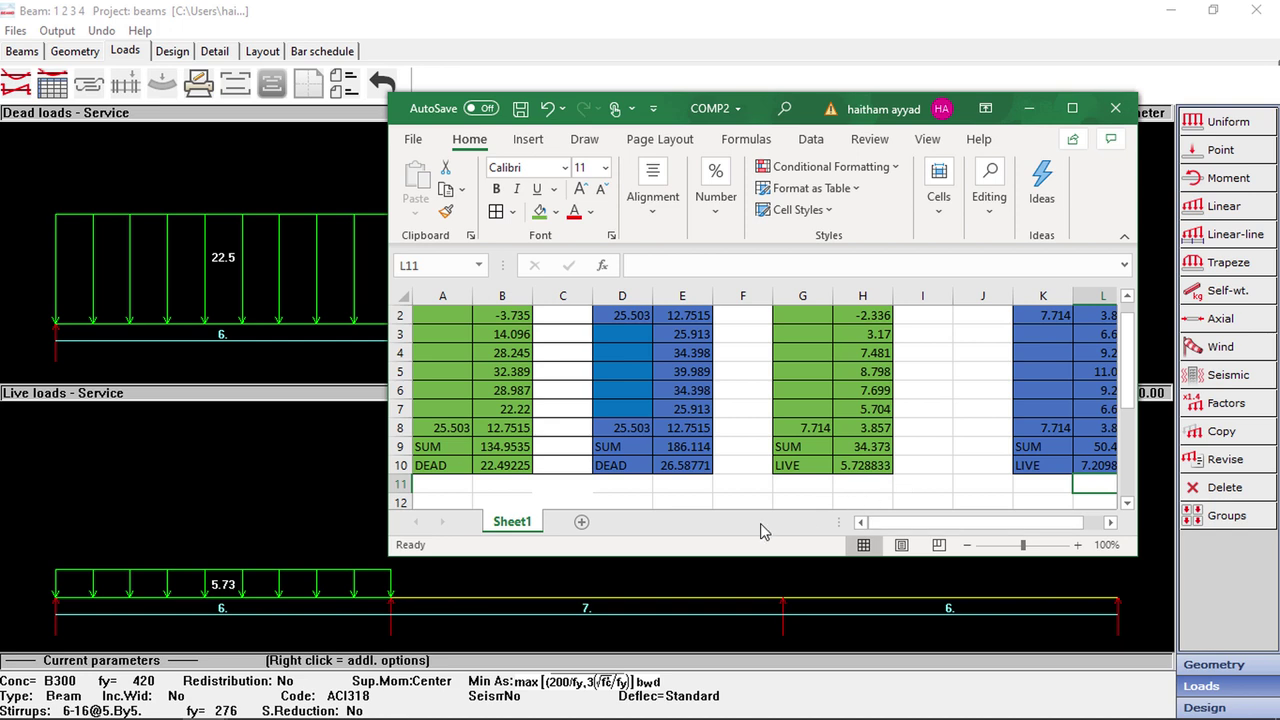
left_click_drag(899, 523, 922, 535)
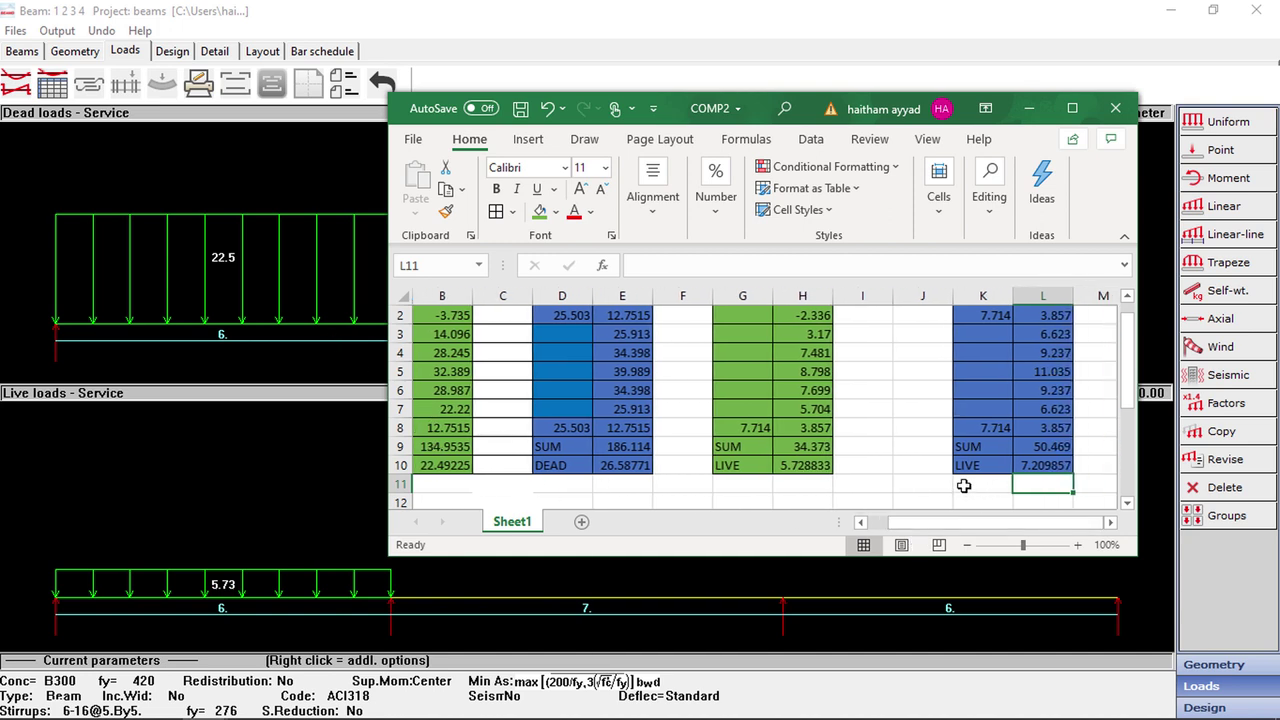
left_click(313, 170)
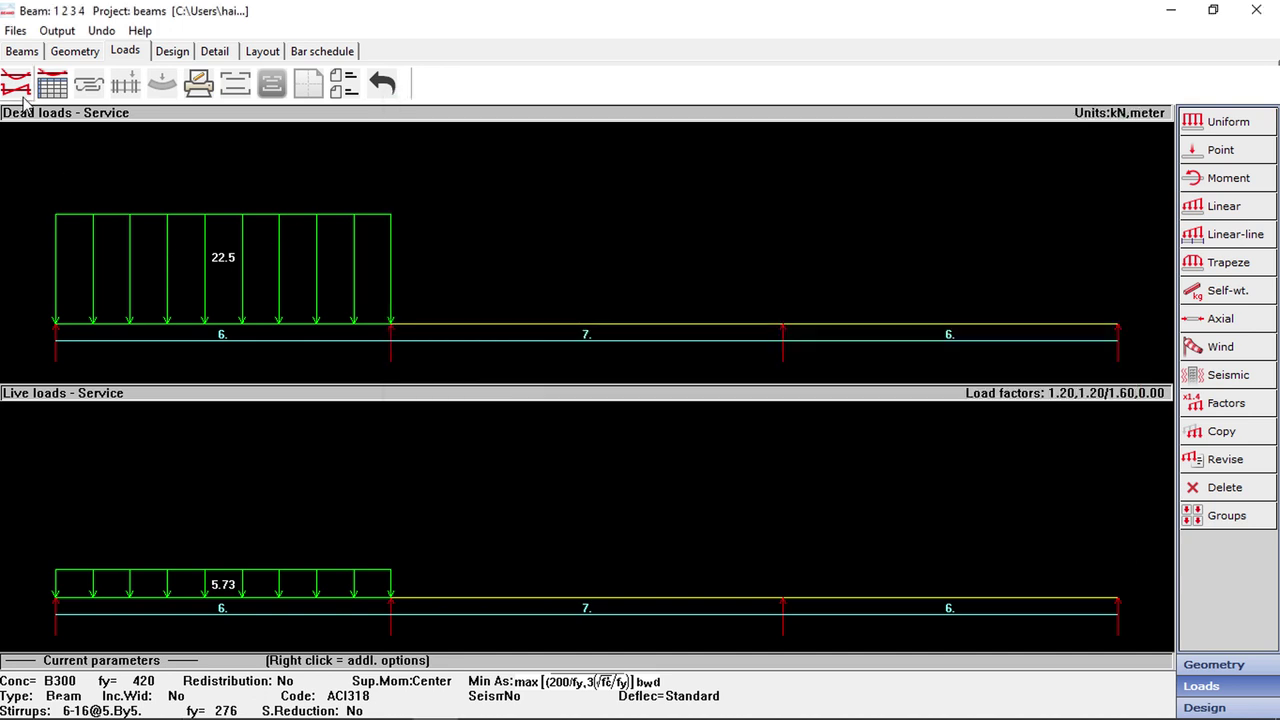
left_click(1249, 122)
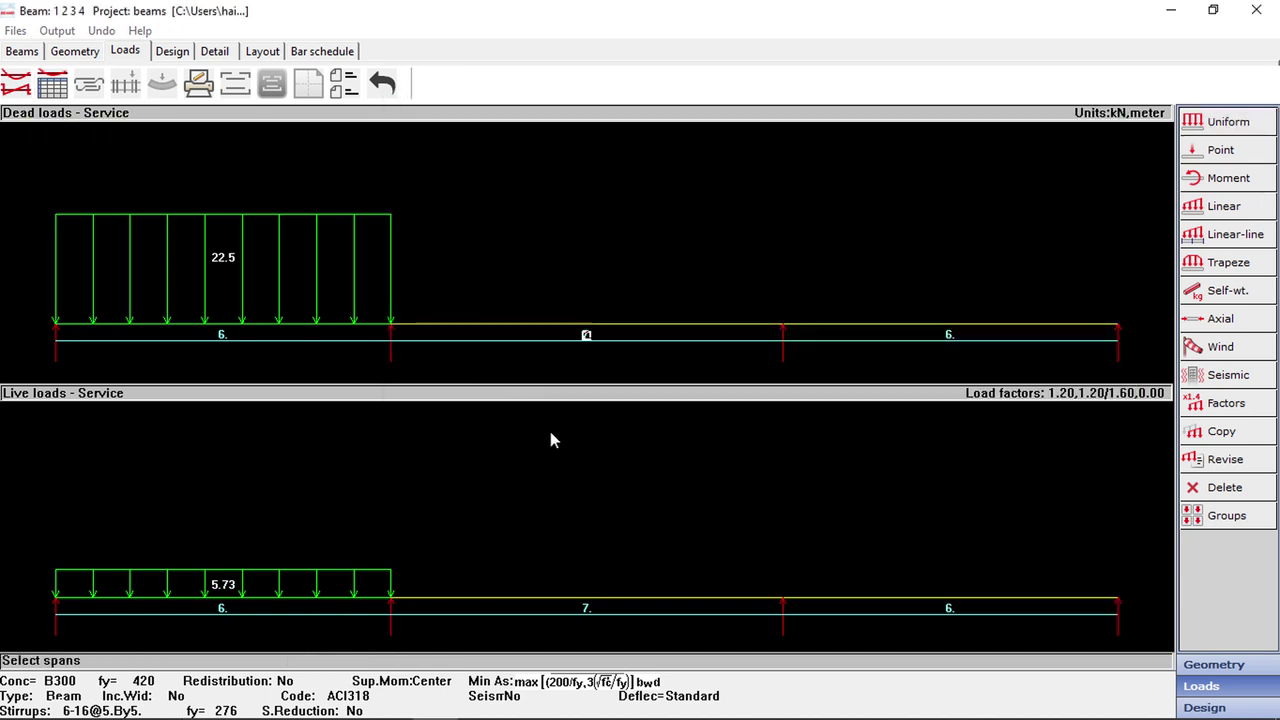
left_click(1133, 620)
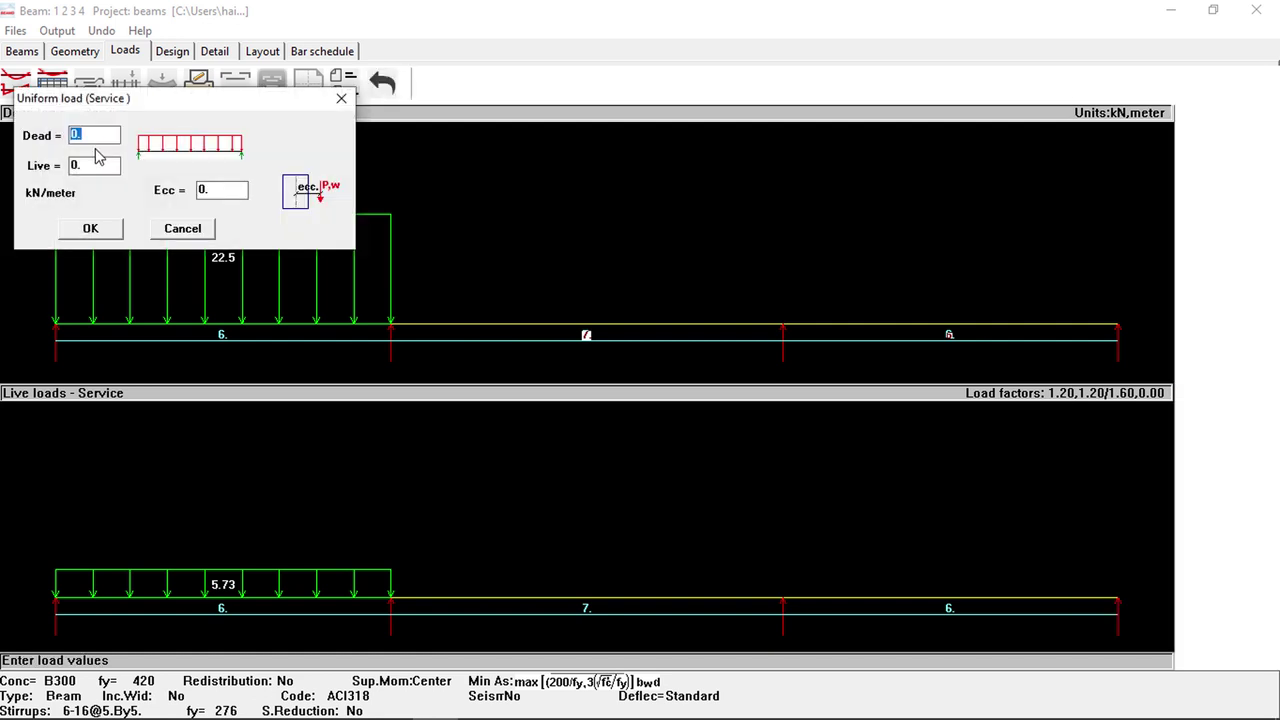
type("26")
key("Tab")
left_click(100, 230)
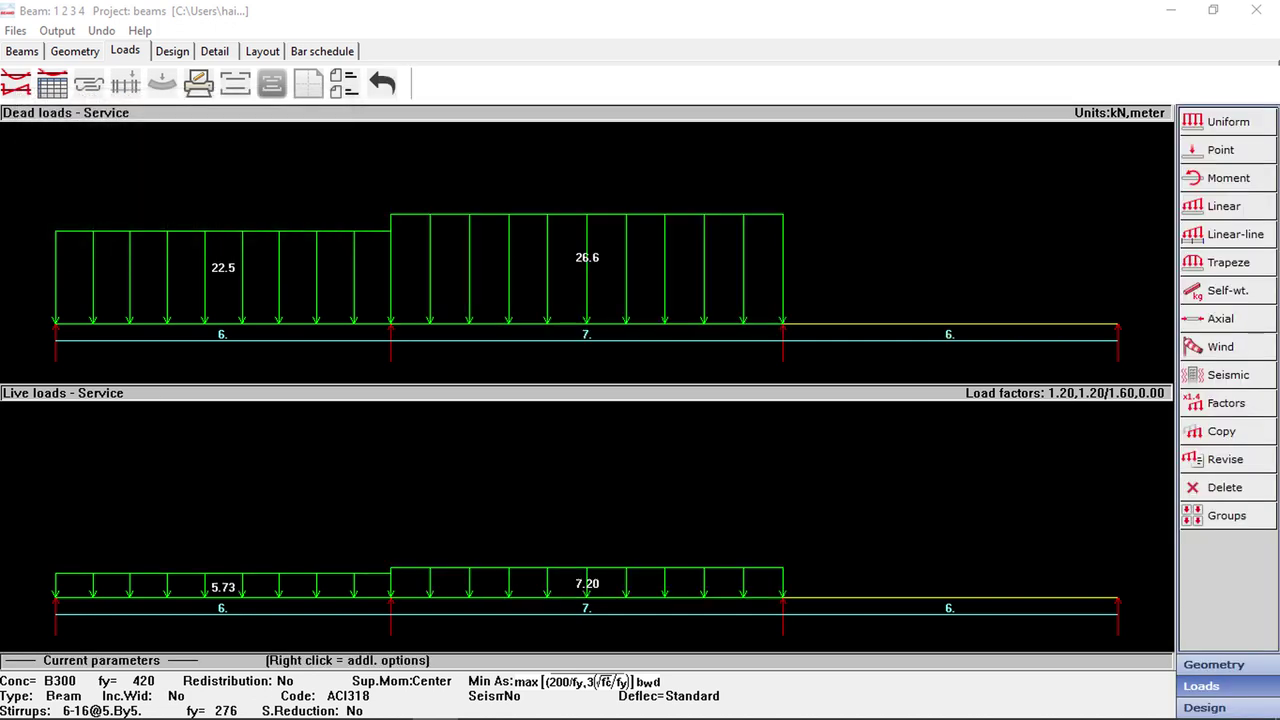
Recheck the COMP2 load tables and apply a uniform load of dead 22.5 and live 5.73 kN/m to the last 6 m span
mouse_move(205, 702)
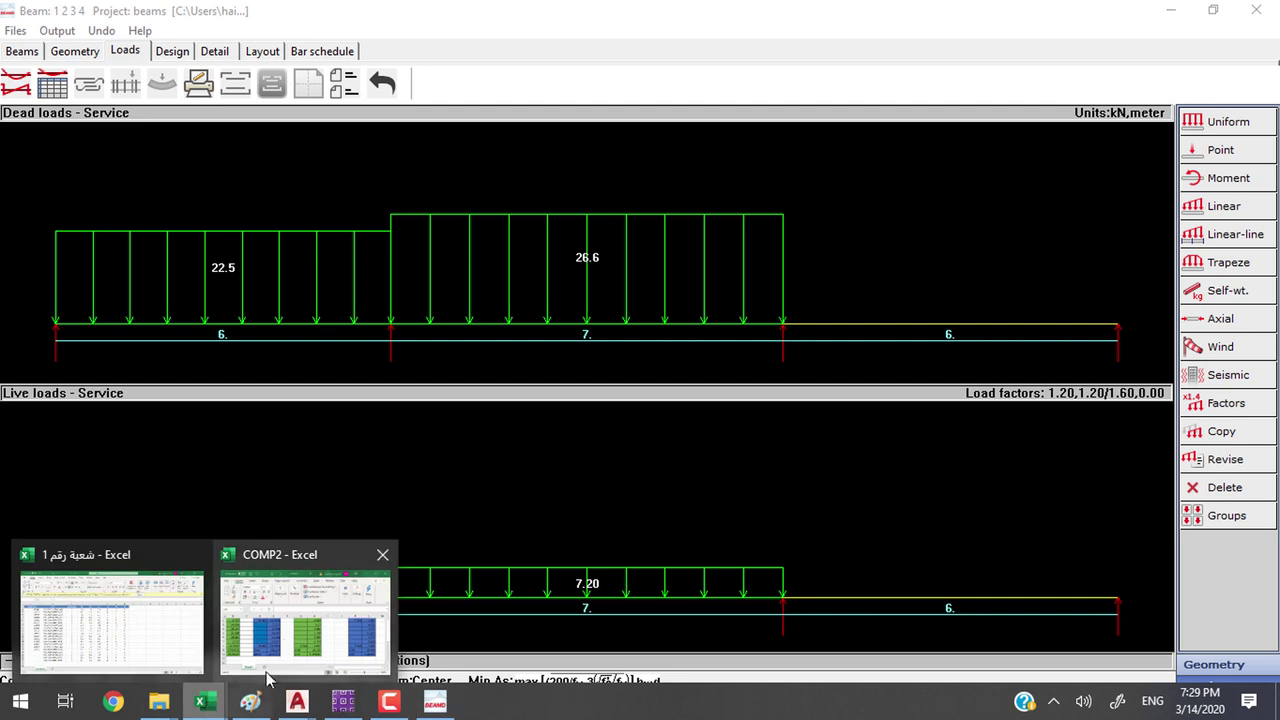
left_click(267, 673)
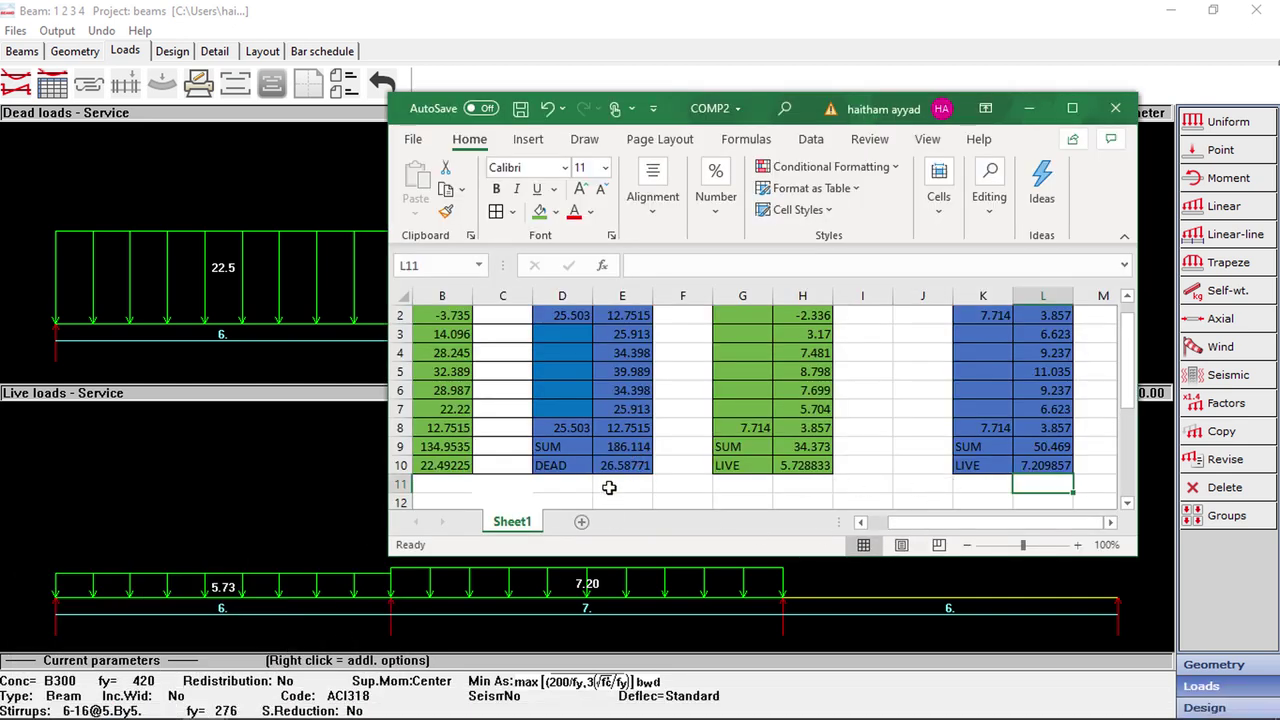
scroll(618, 430, "up", 1)
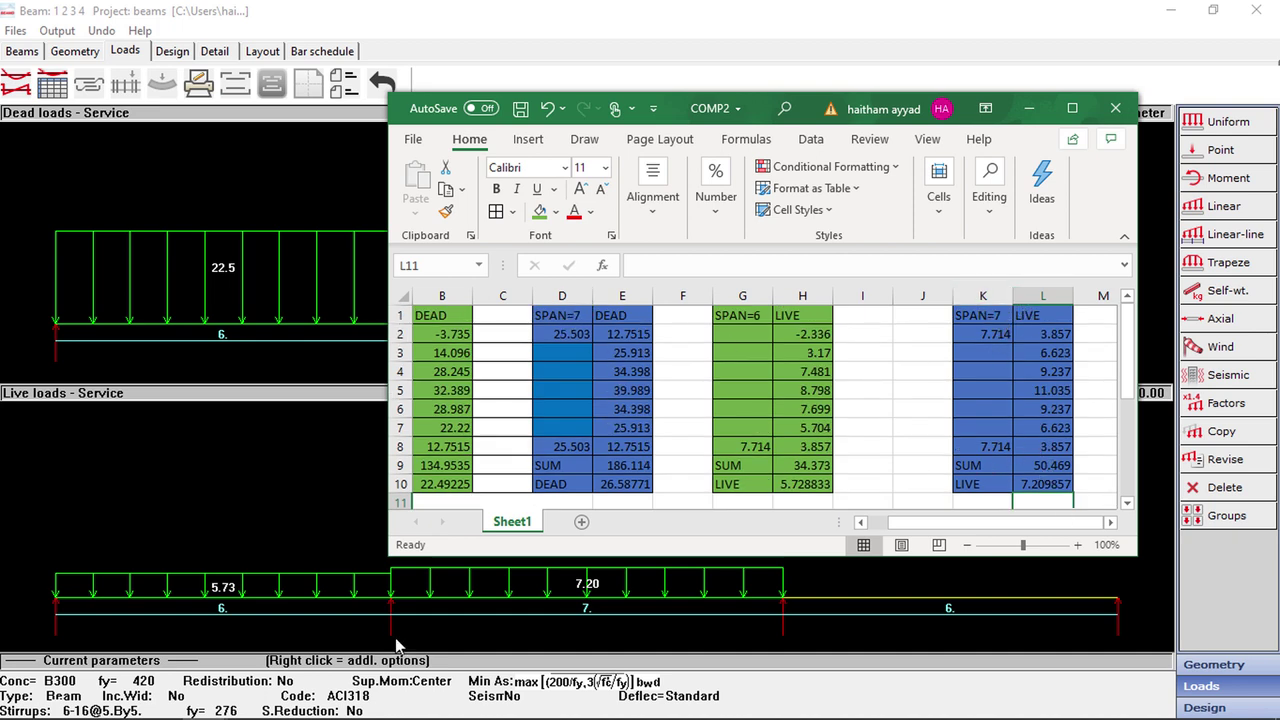
left_click(250, 235)
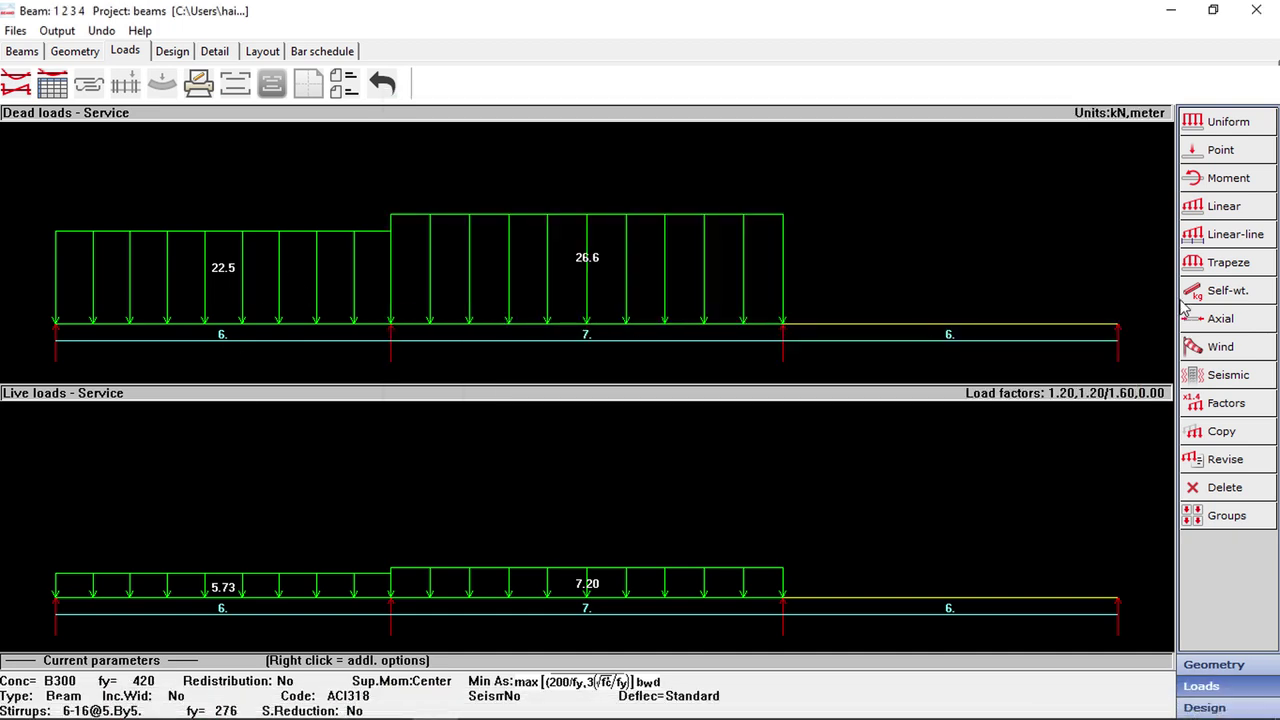
left_click(1208, 126)
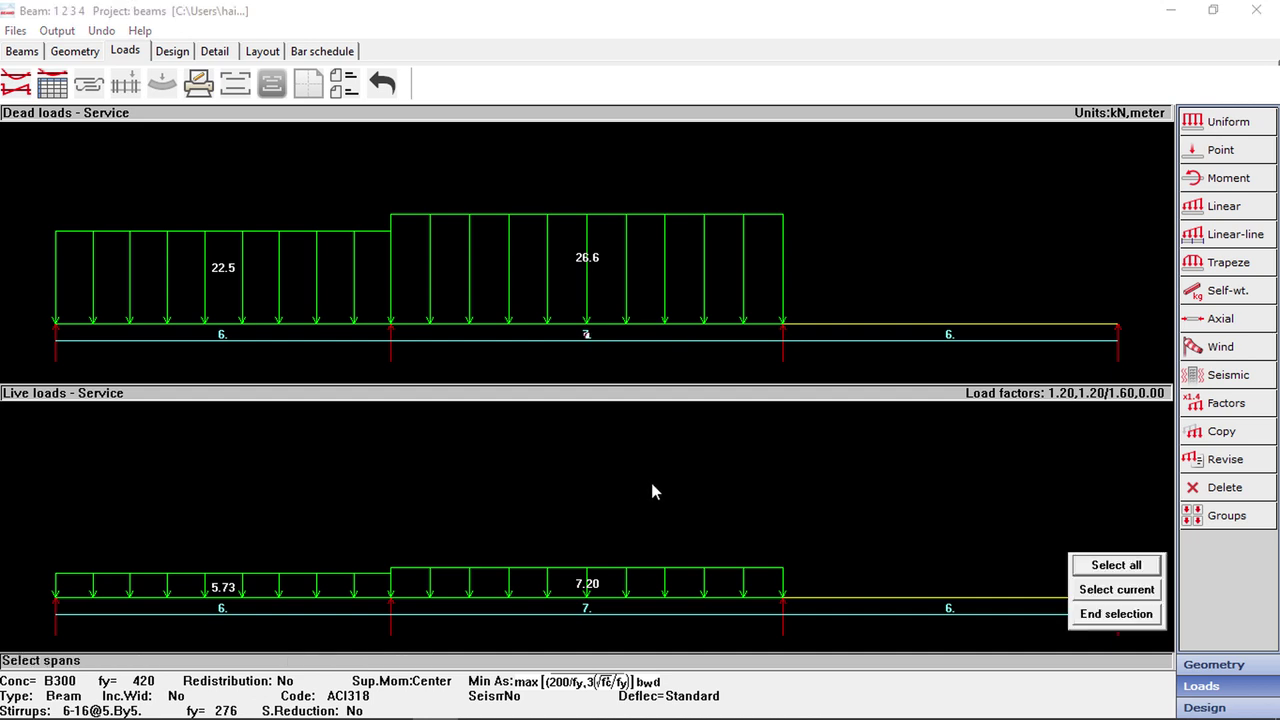
left_click(1140, 618)
left_click_drag(178, 98, 587, 116)
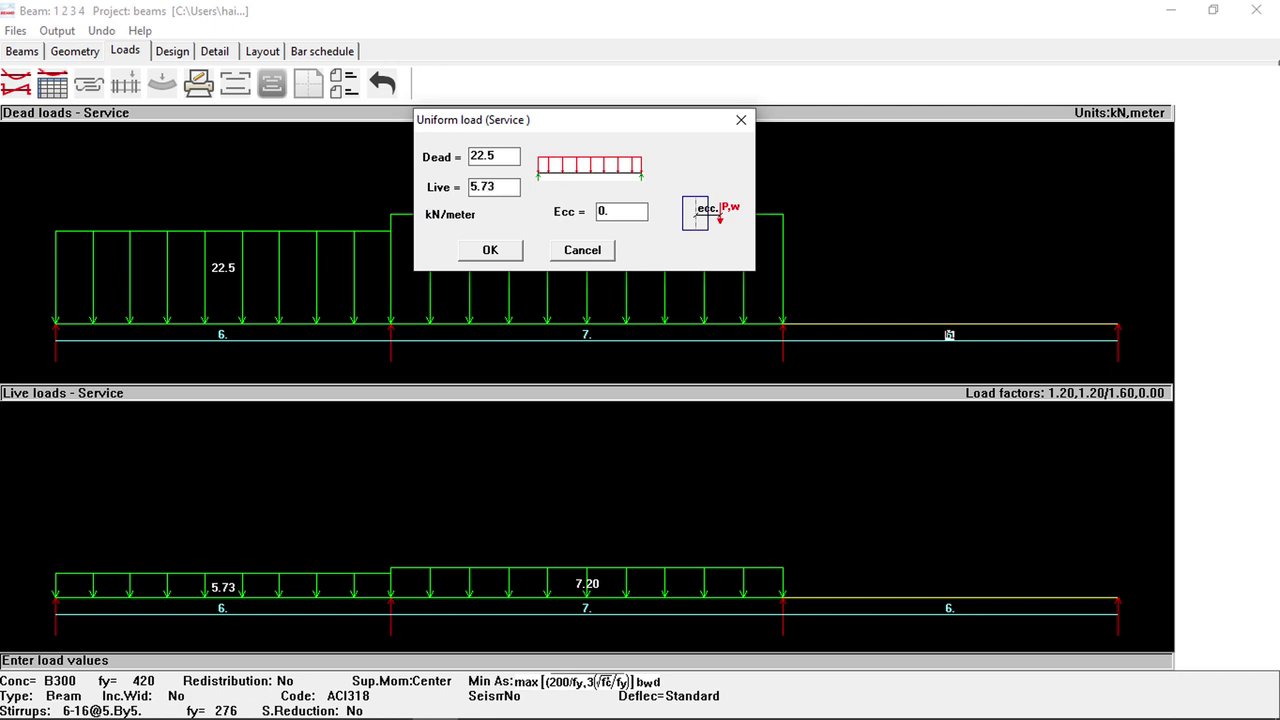
left_click(500, 251)
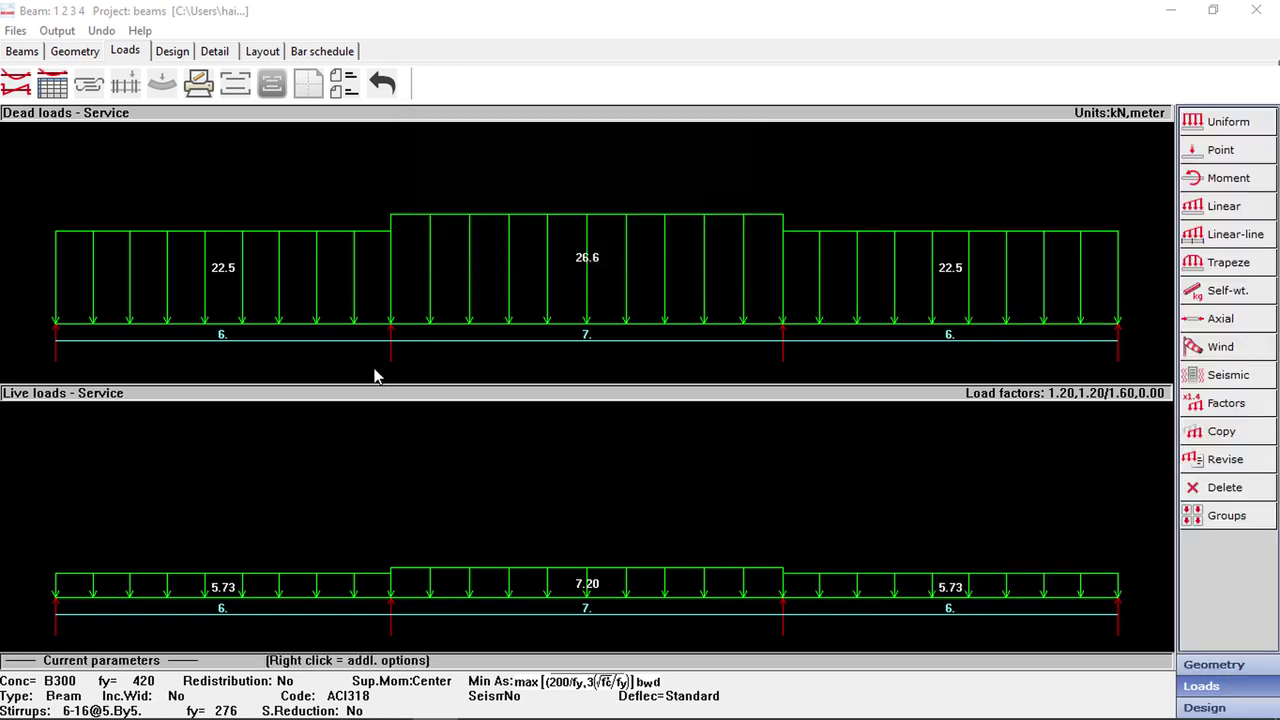
Display the beam's design results and set the reinforcement parameters to use support moments at the support face
left_click(172, 51)
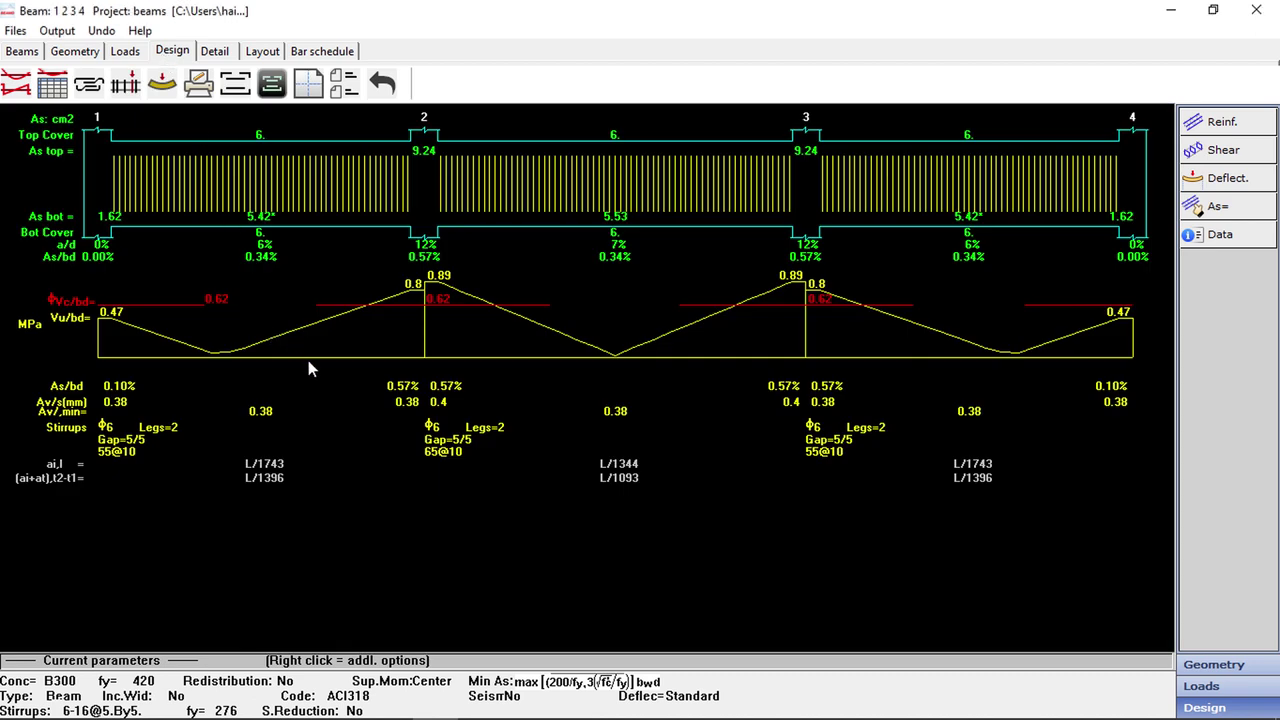
left_click(1243, 122)
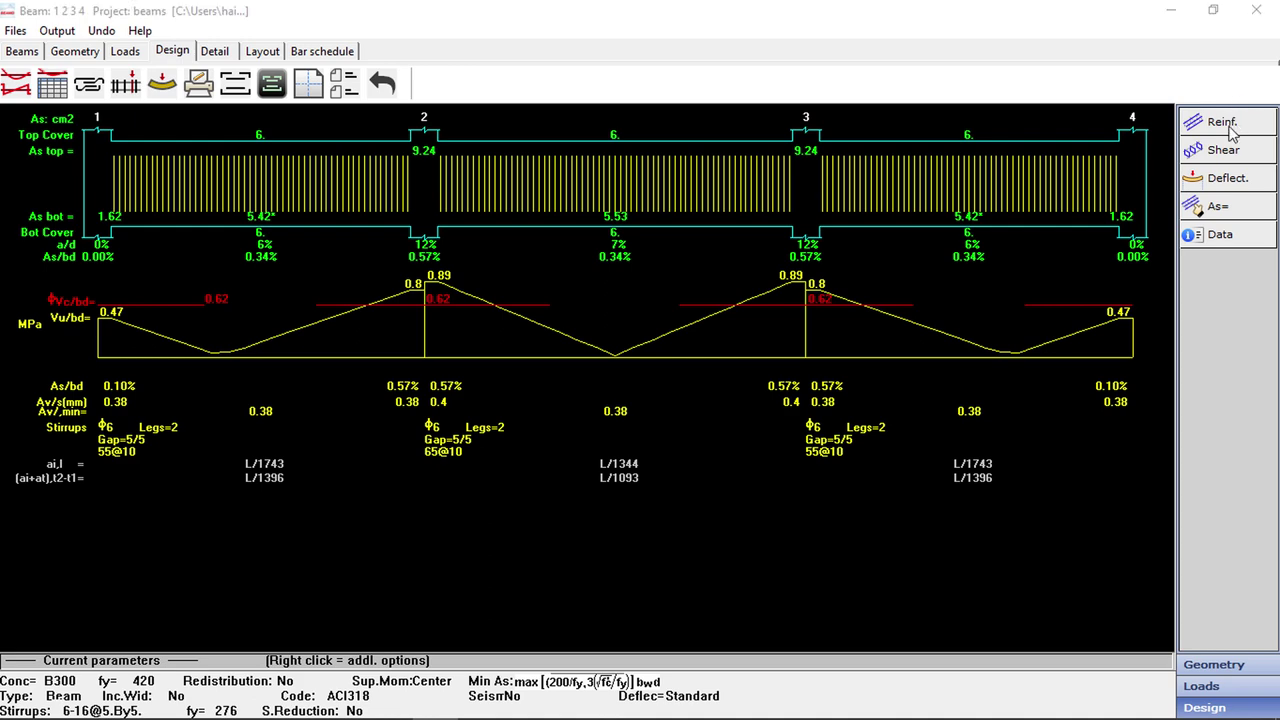
left_click(366, 276)
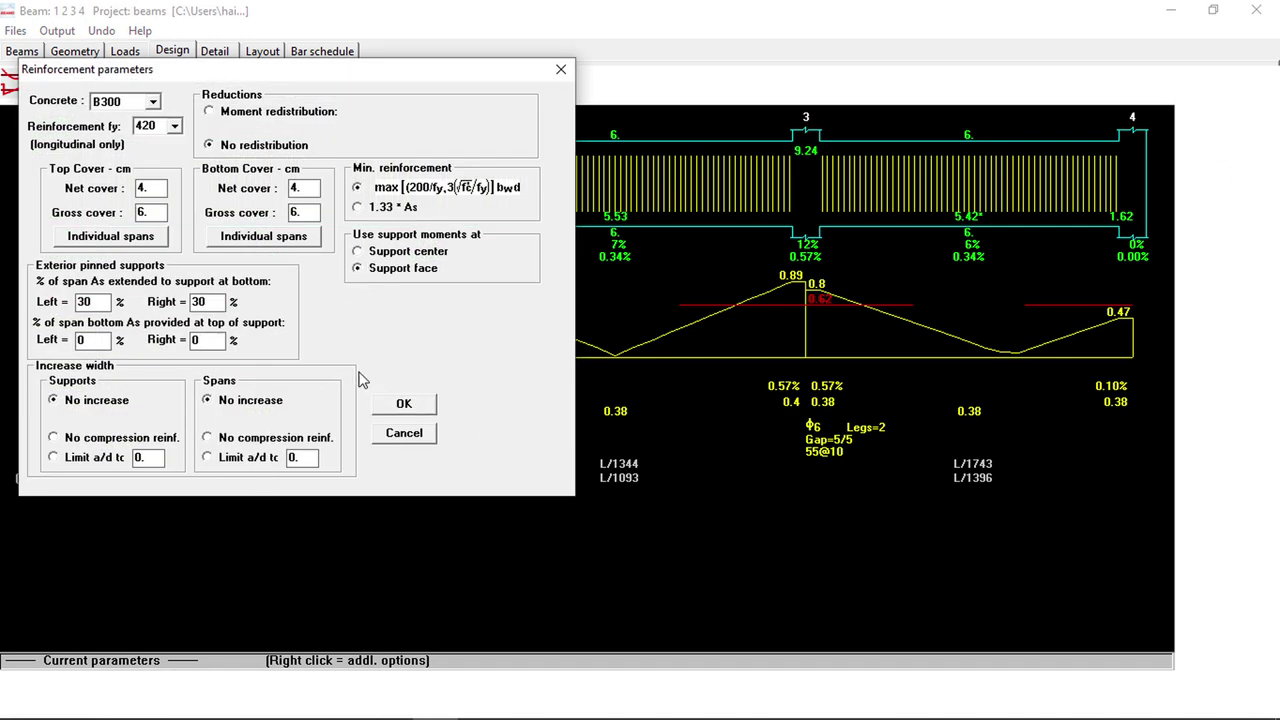
left_click(416, 410)
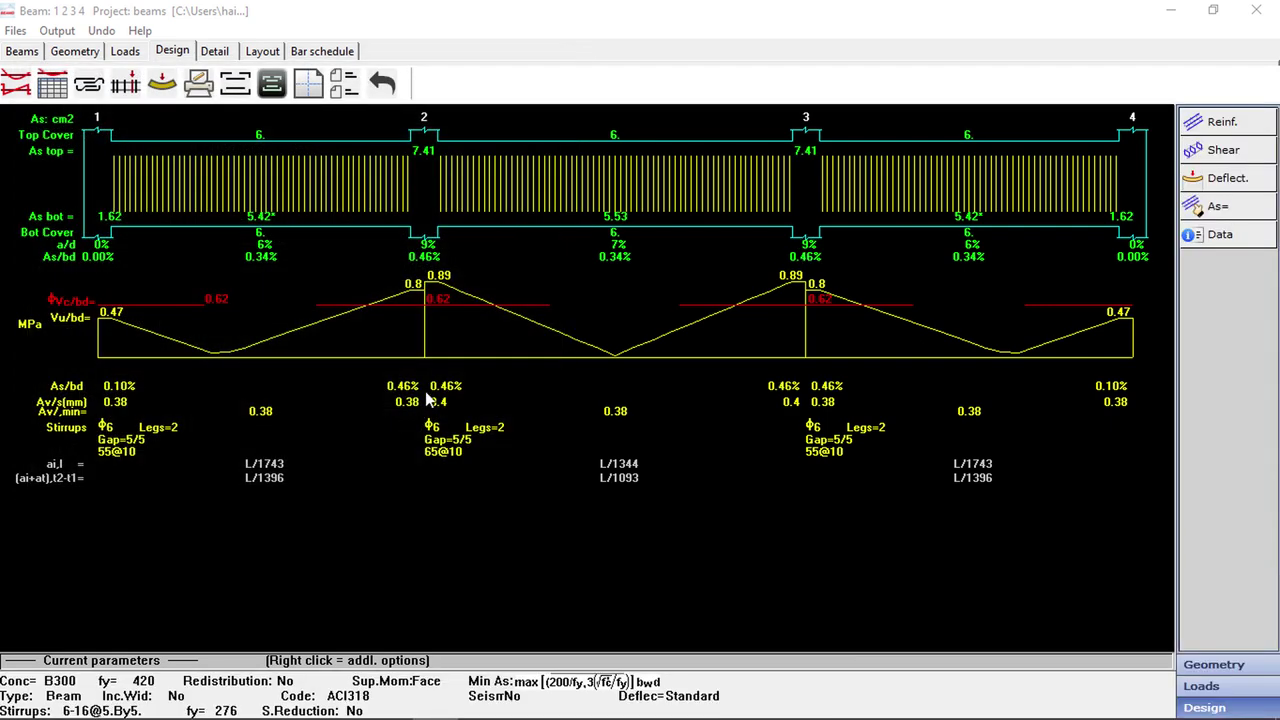
Enable shear reduction and set the stirrup fy to 420 in the shear parameters for all spans
left_click(1236, 152)
left_click(347, 263)
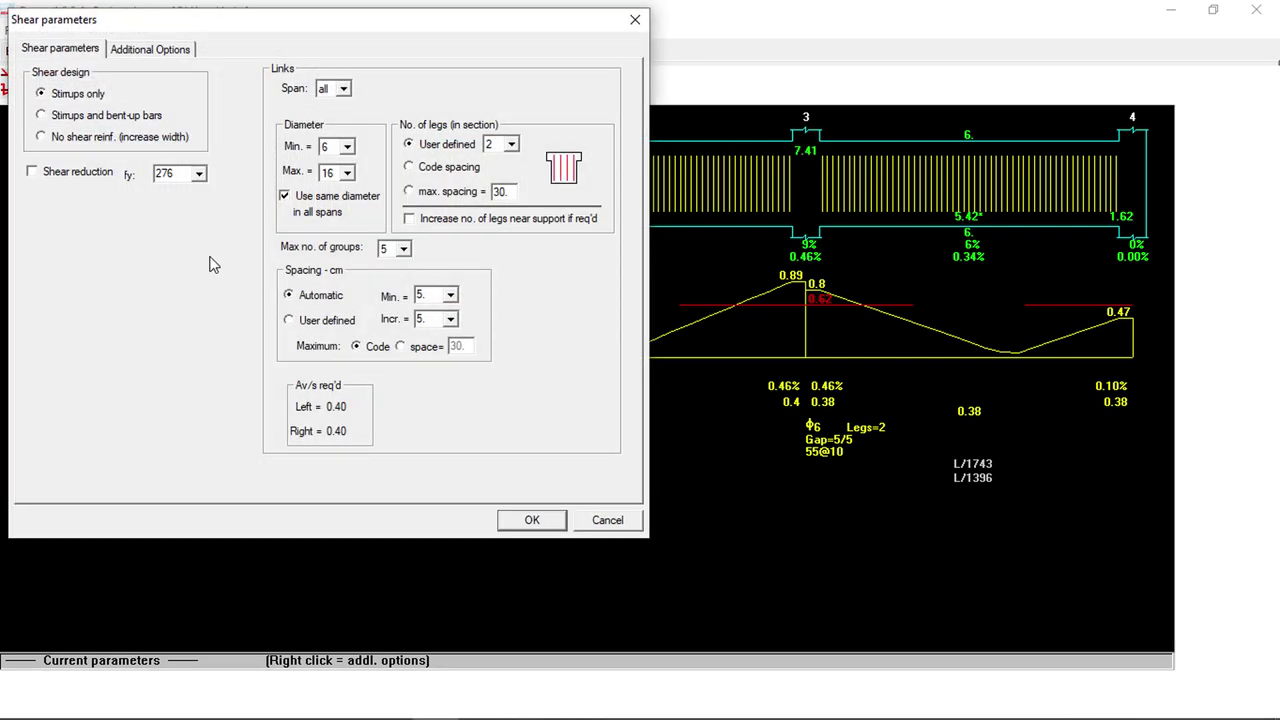
left_click(48, 174)
left_click(200, 175)
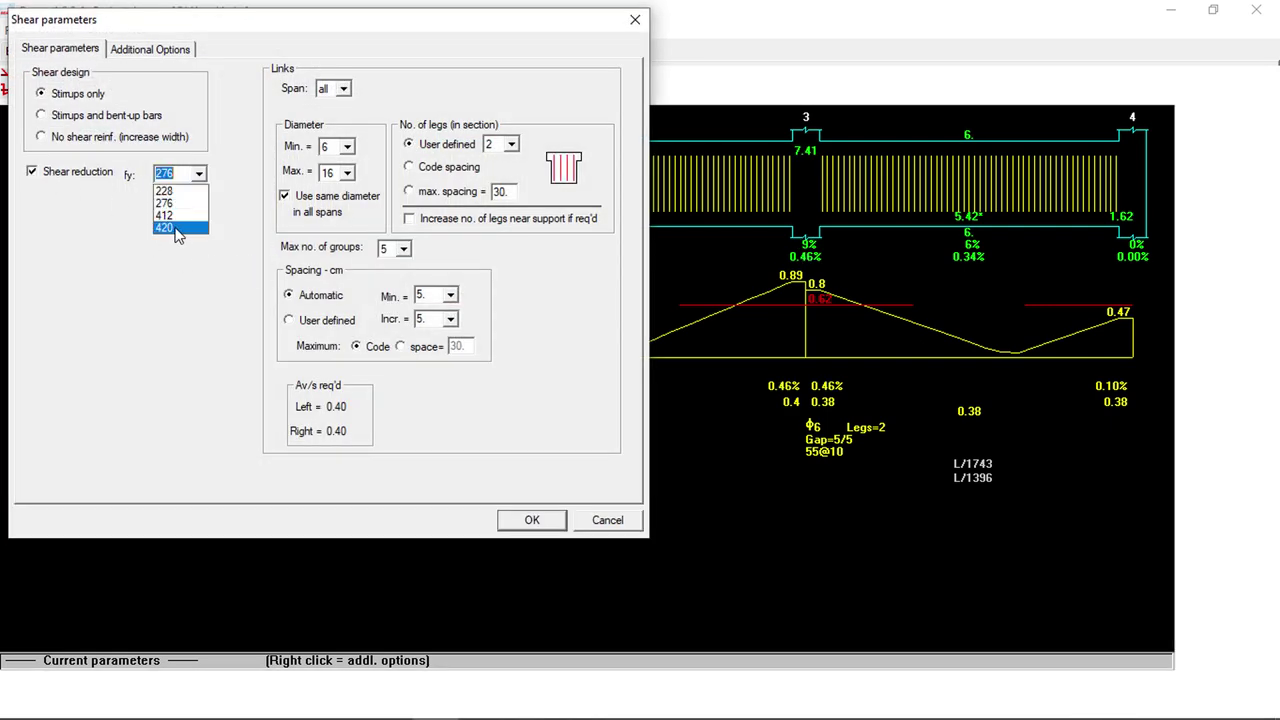
left_click(180, 230)
left_click(533, 521)
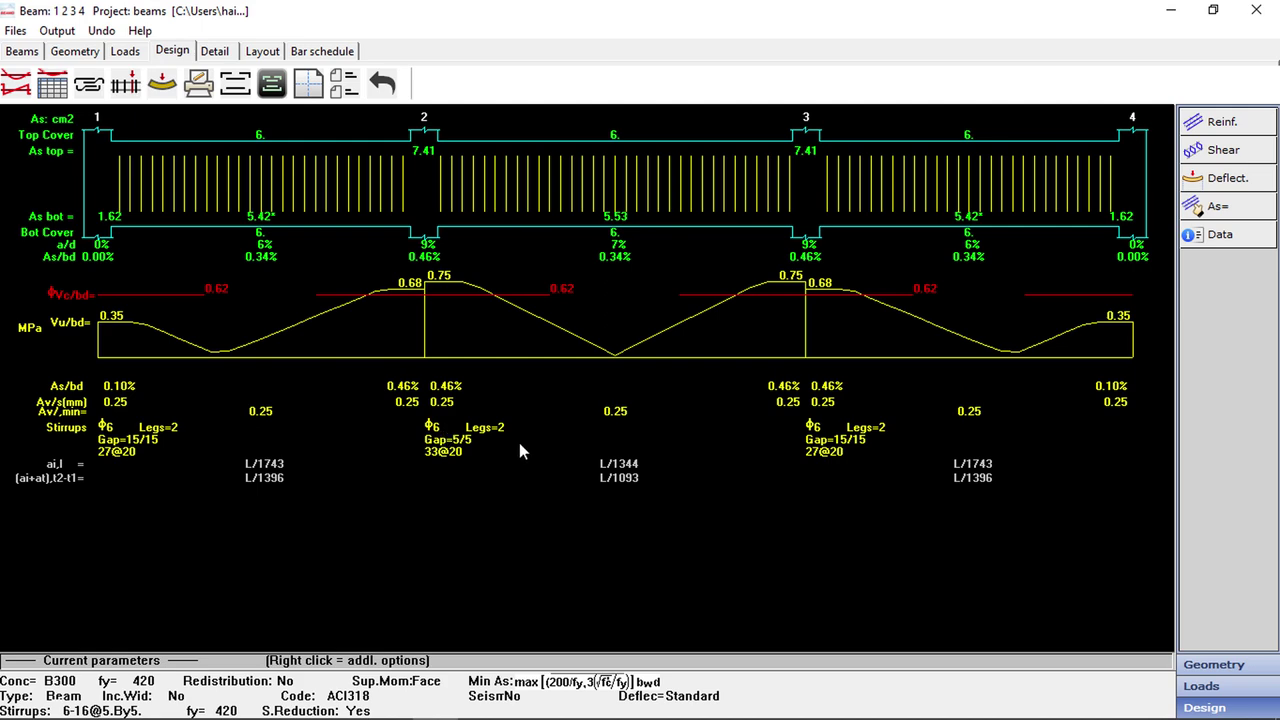
Detail the beam with optimal counts of 3 bottom bars in span and 3 top bars at support, and show the elevation with the bar details
left_click(122, 52)
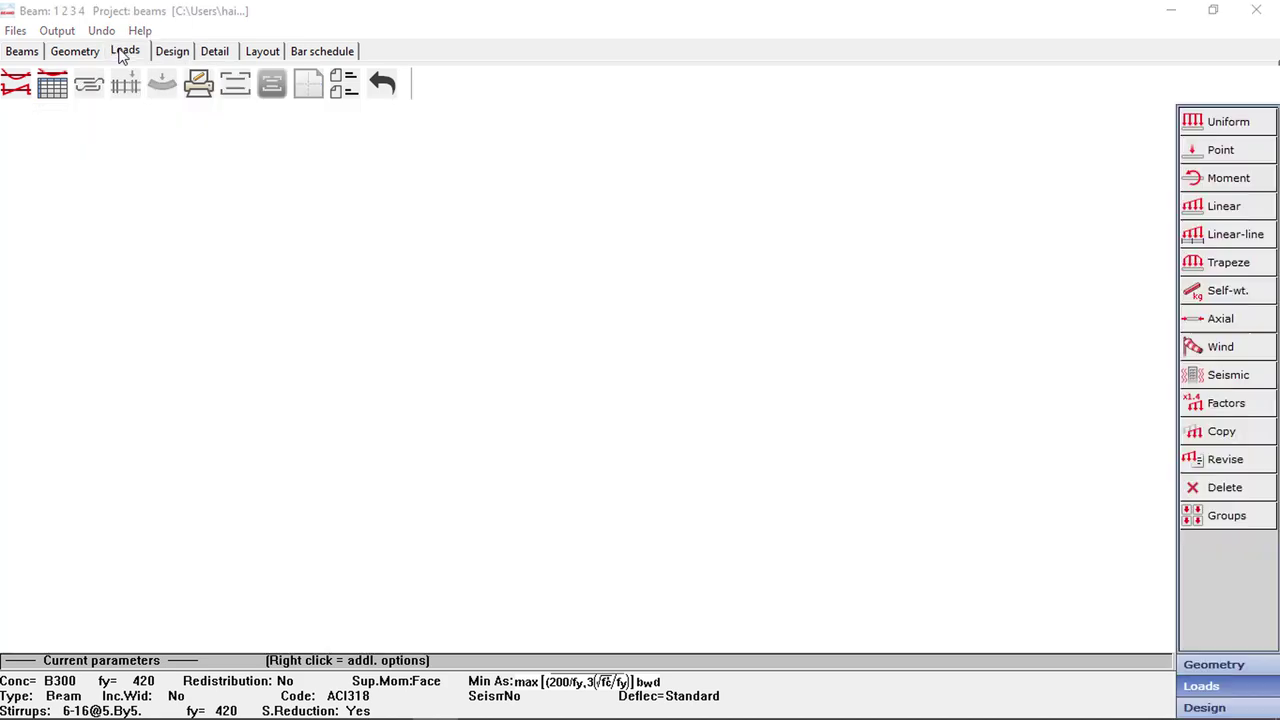
left_click(170, 52)
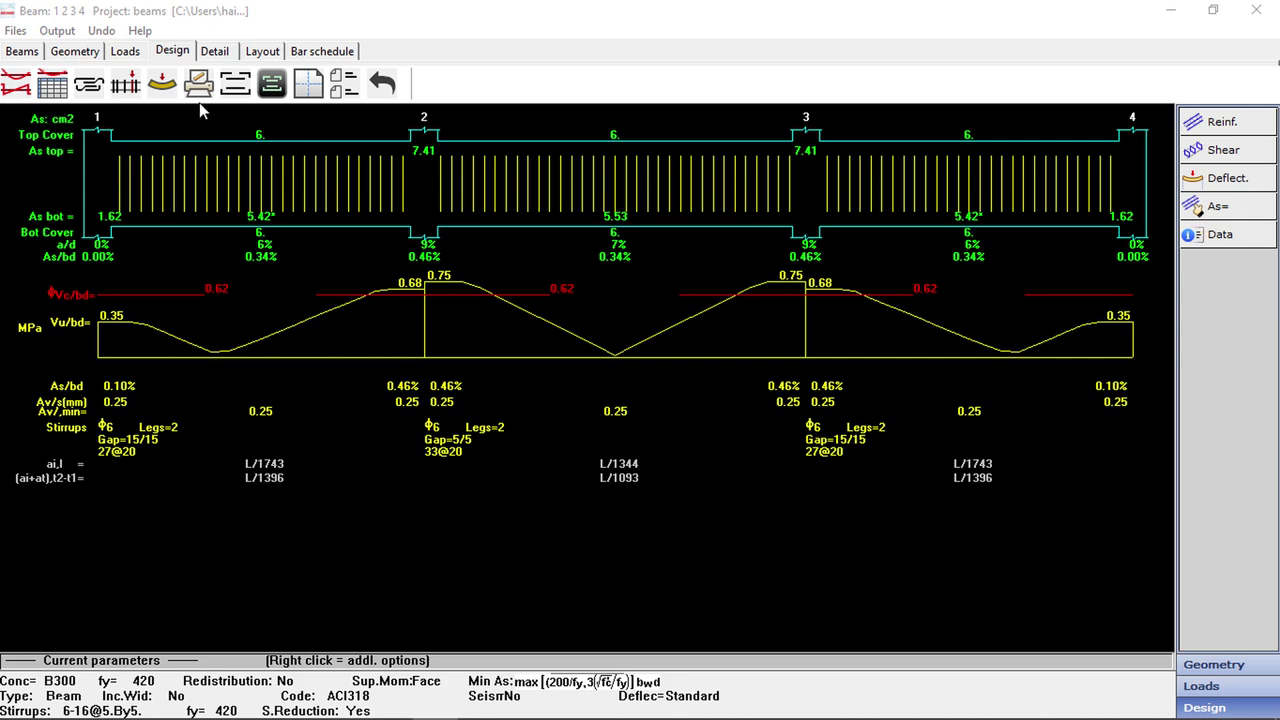
left_click(214, 51)
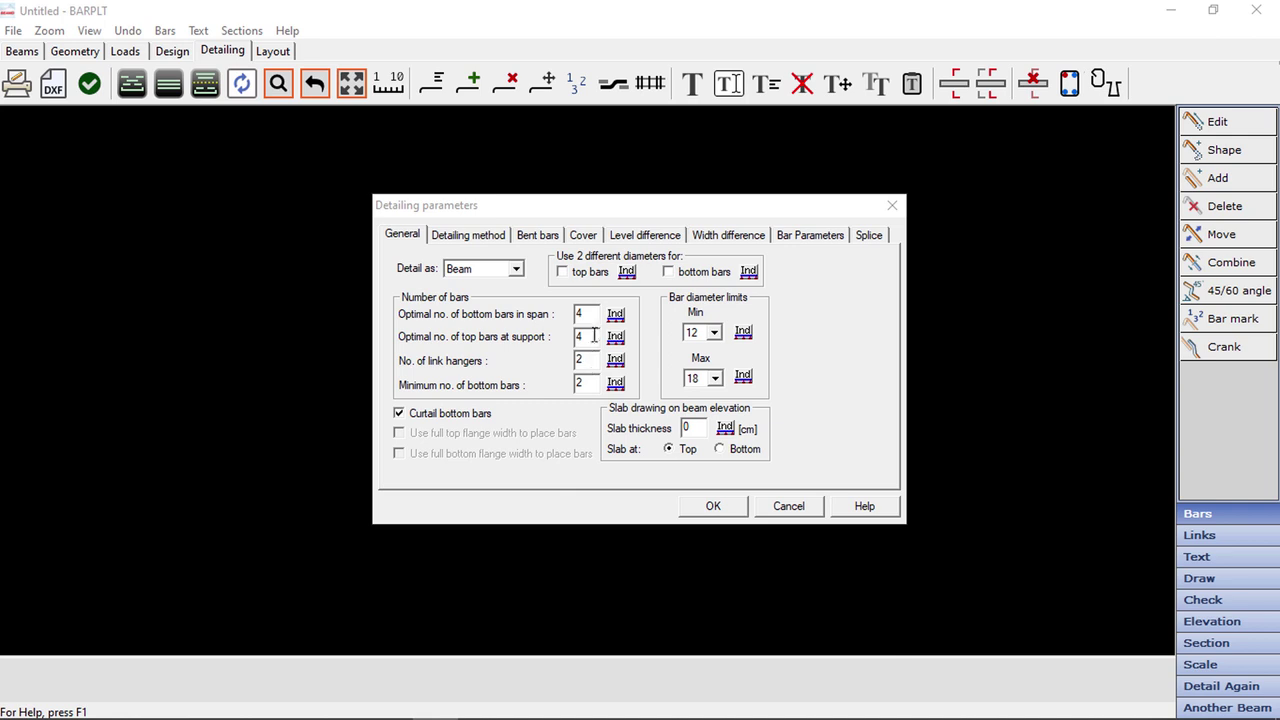
type("3")
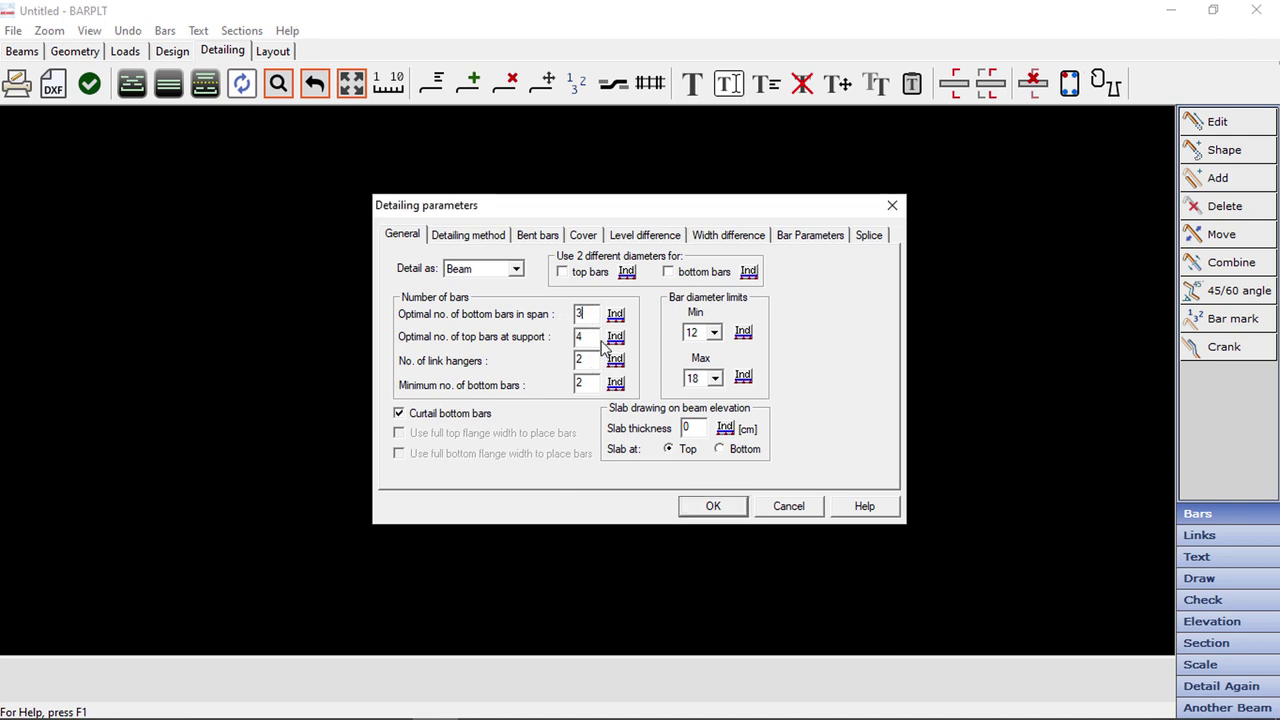
key("Tab")
type("3")
left_click(702, 508)
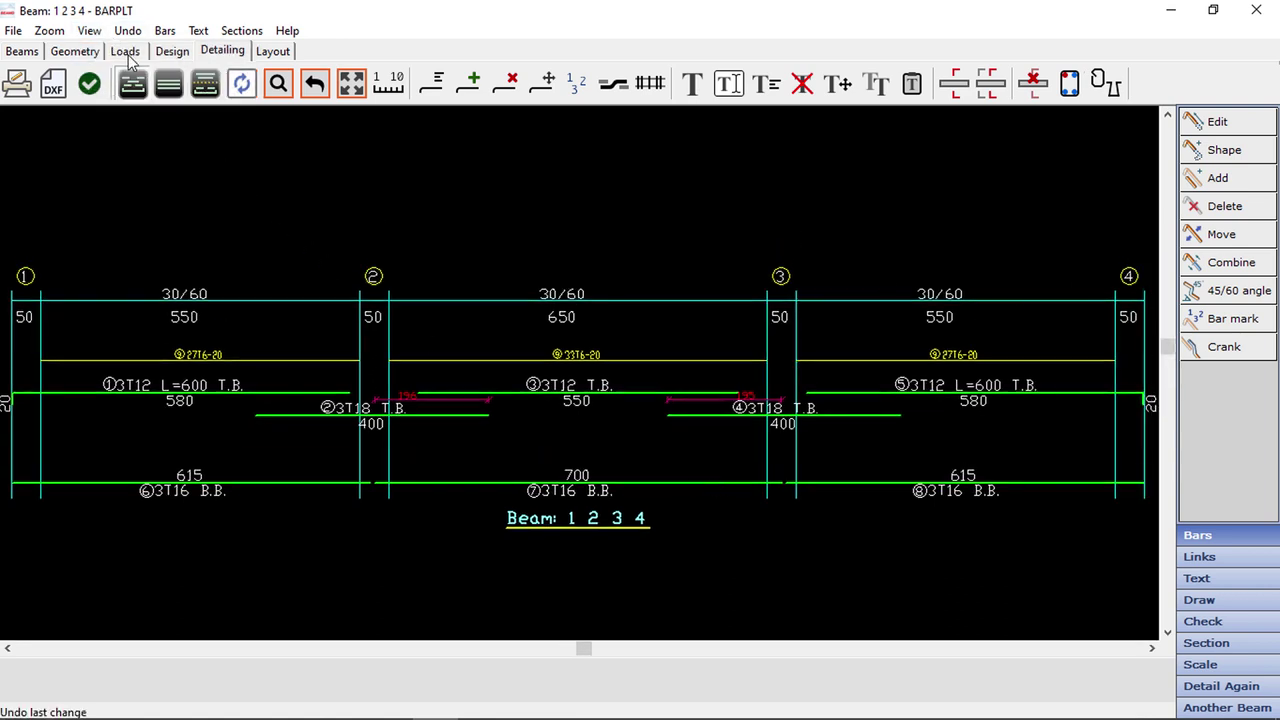
left_click(89, 30)
left_click(114, 91)
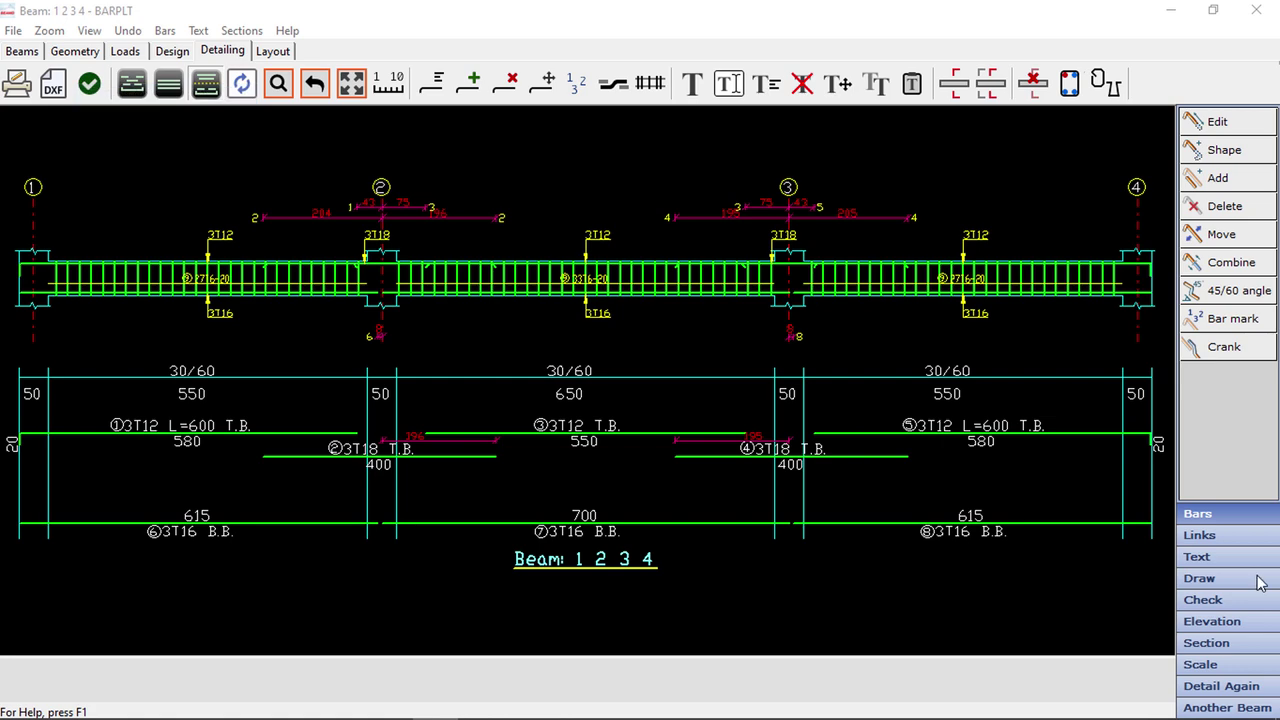
Set the link diameter in the 7 m middle span to 8
left_click(1205, 536)
left_click(1217, 121)
left_click(588, 470)
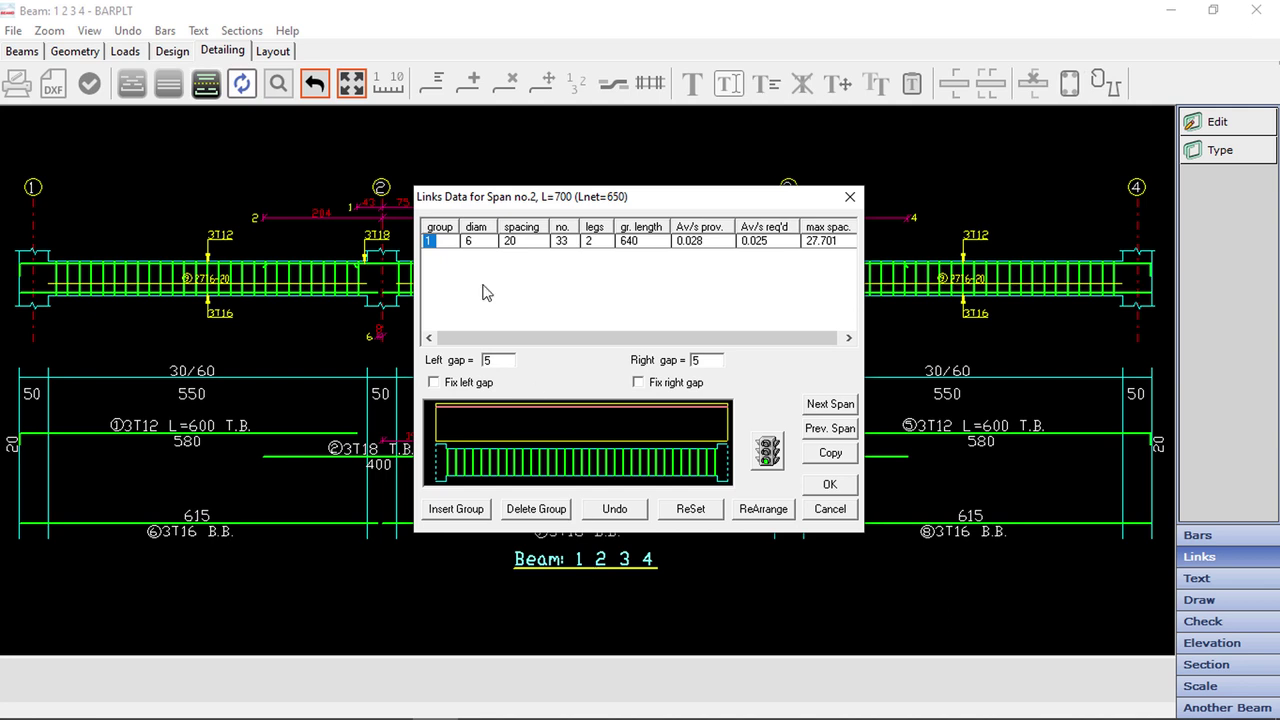
left_click(477, 243)
left_click(487, 242)
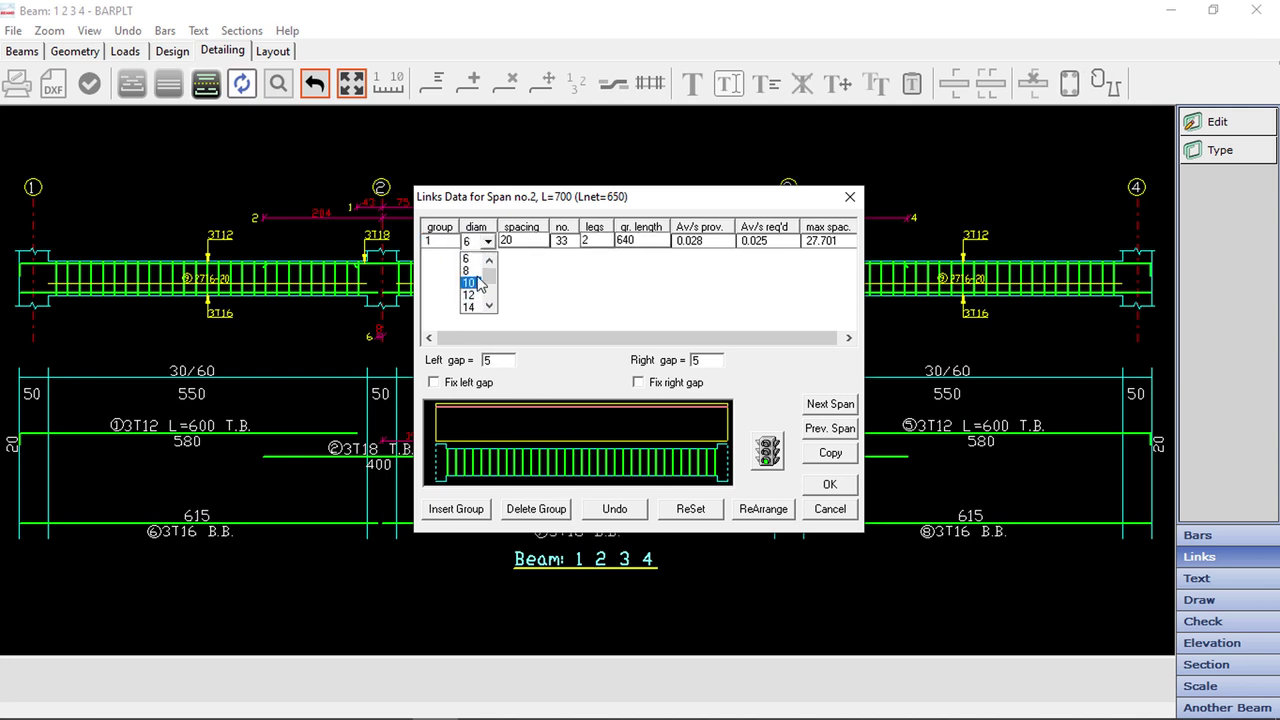
left_click(478, 271)
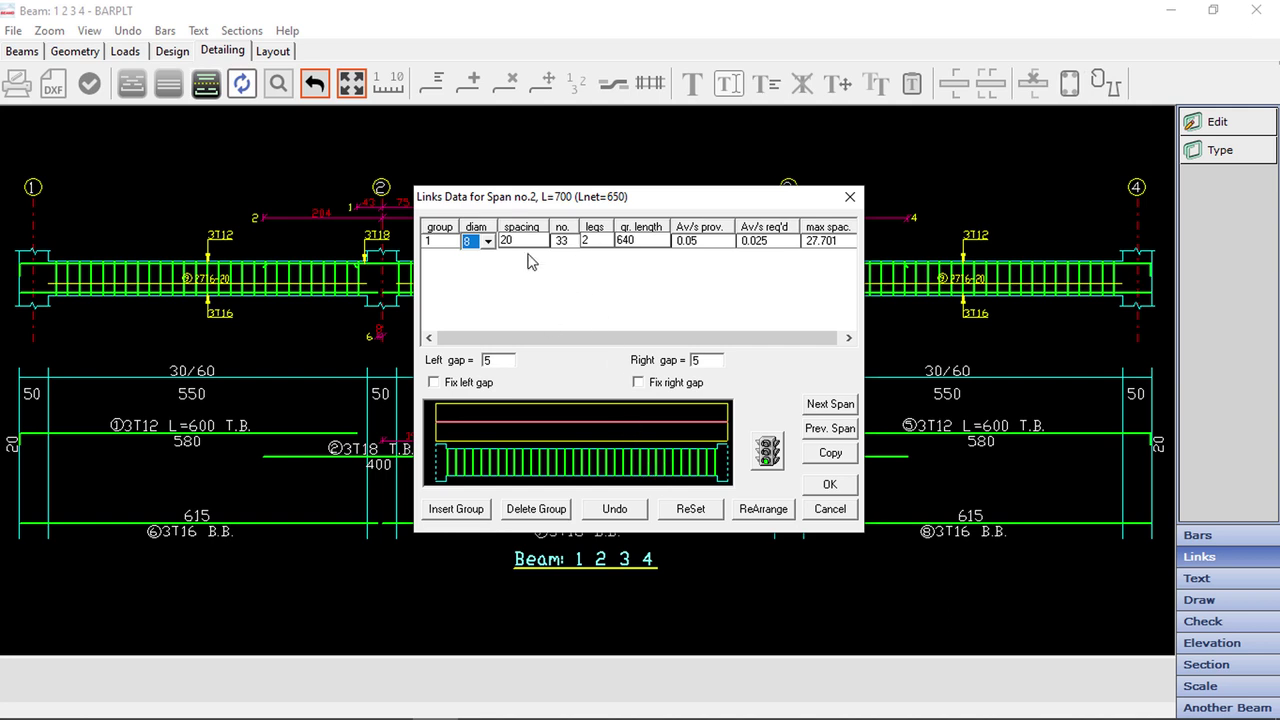
left_click(829, 486)
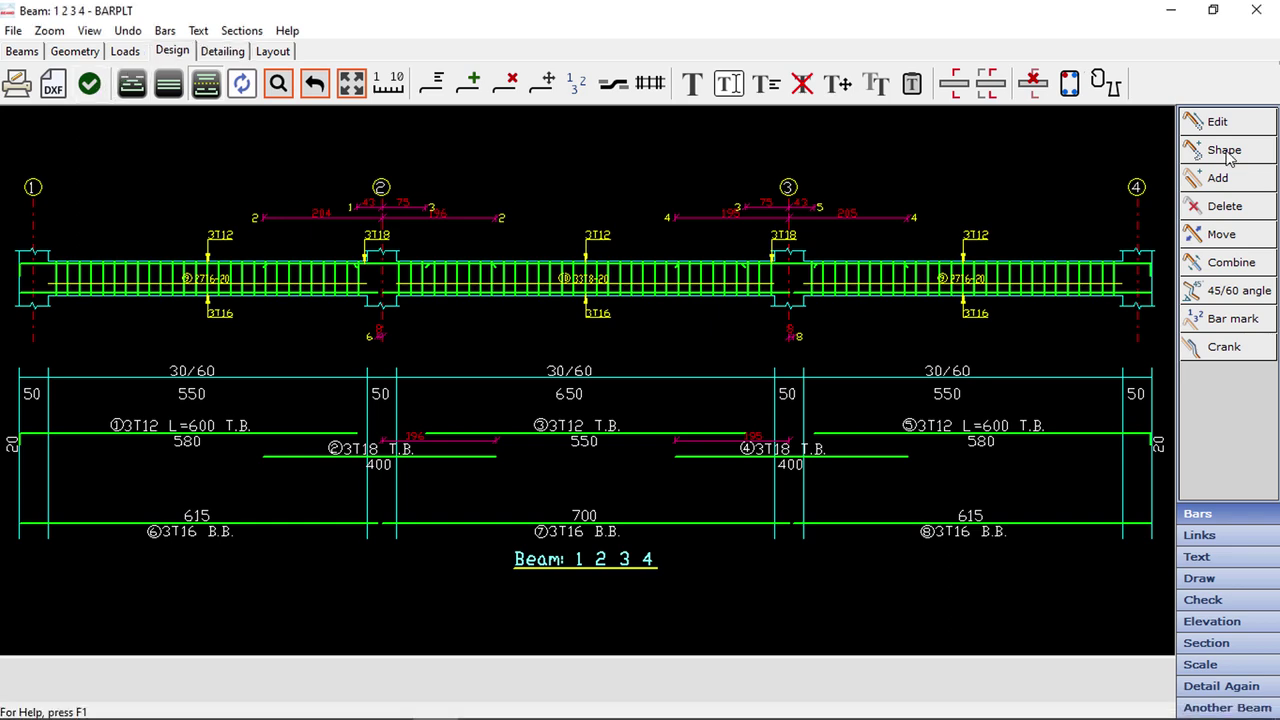
left_click(172, 51)
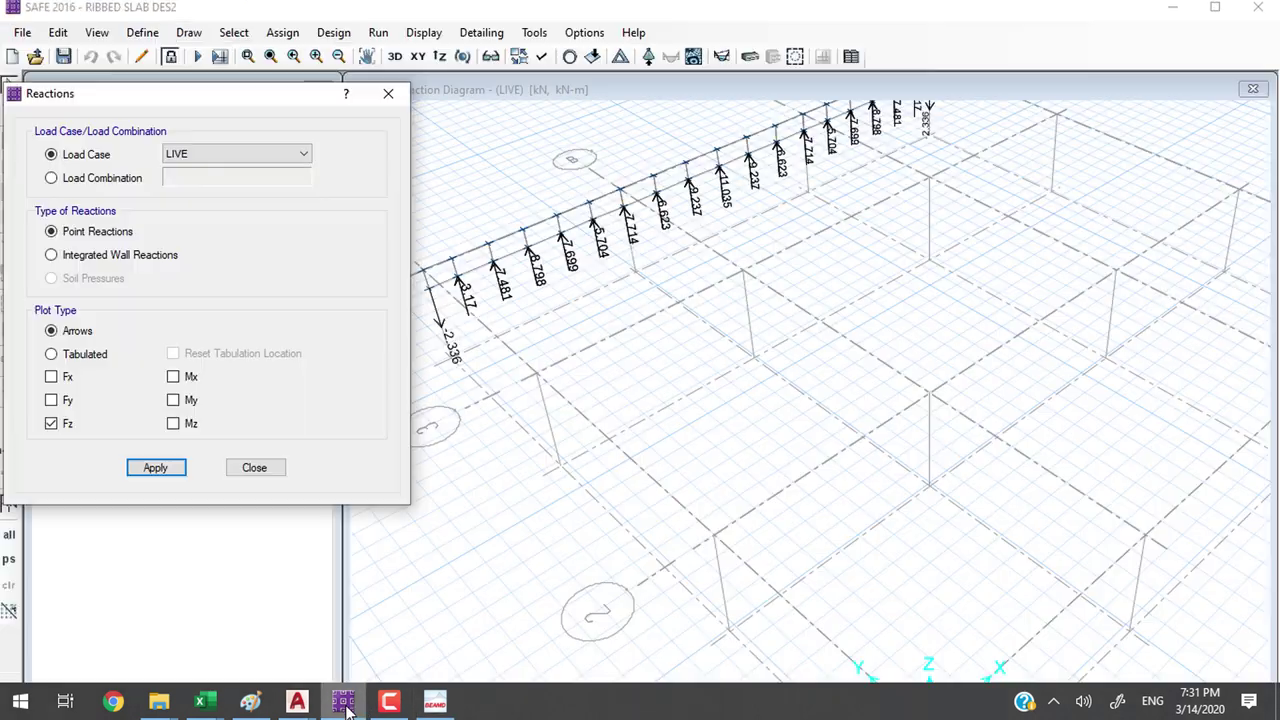
Switch to SAFE and close the Reactions settings over the live joint reaction diagram
left_click(343, 701)
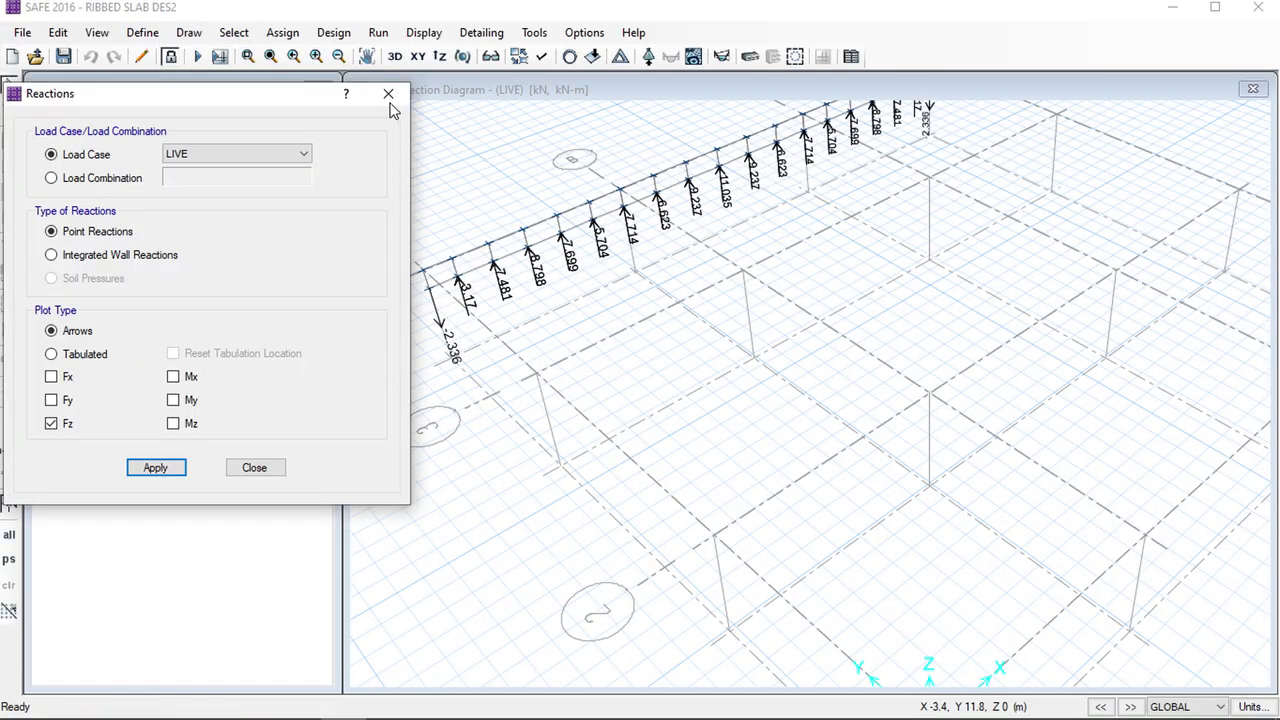
left_click(388, 93)
middle_click_drag(674, 346, 622, 430)
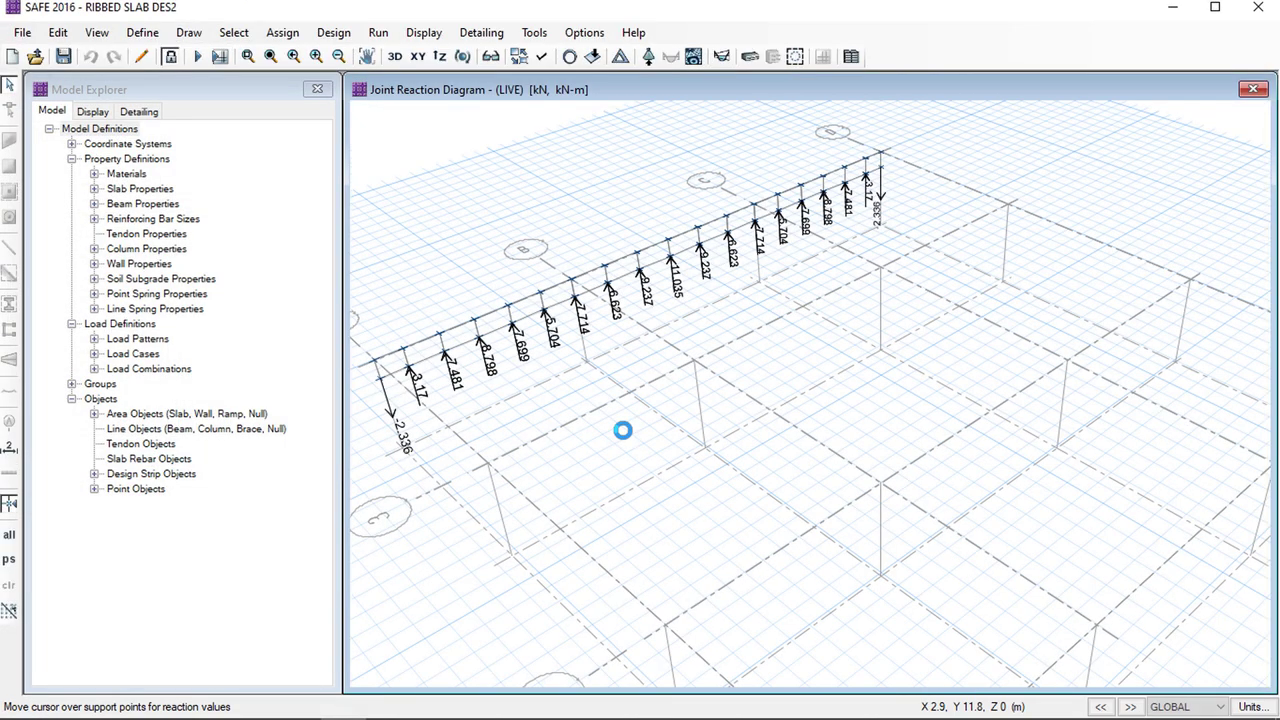
Open the RIBBED SLAB DES.FDB model from the AUTO EXP folder
left_click(21, 34)
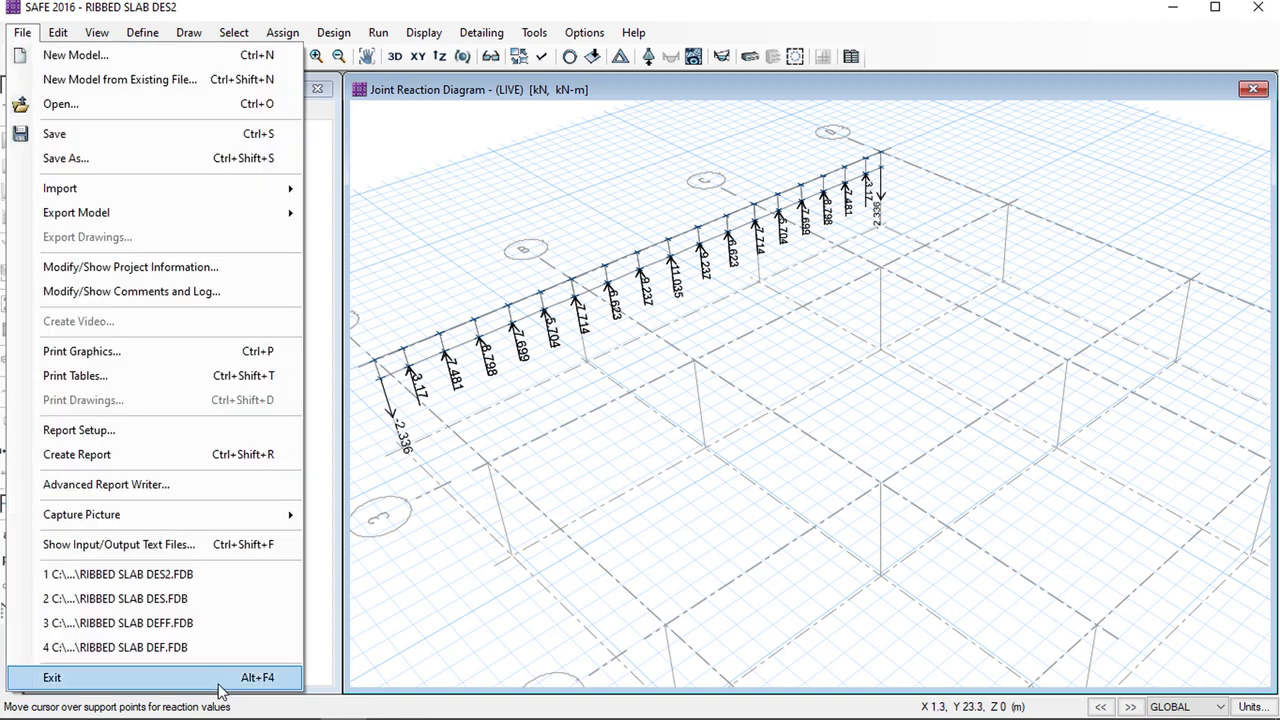
left_click(60, 104)
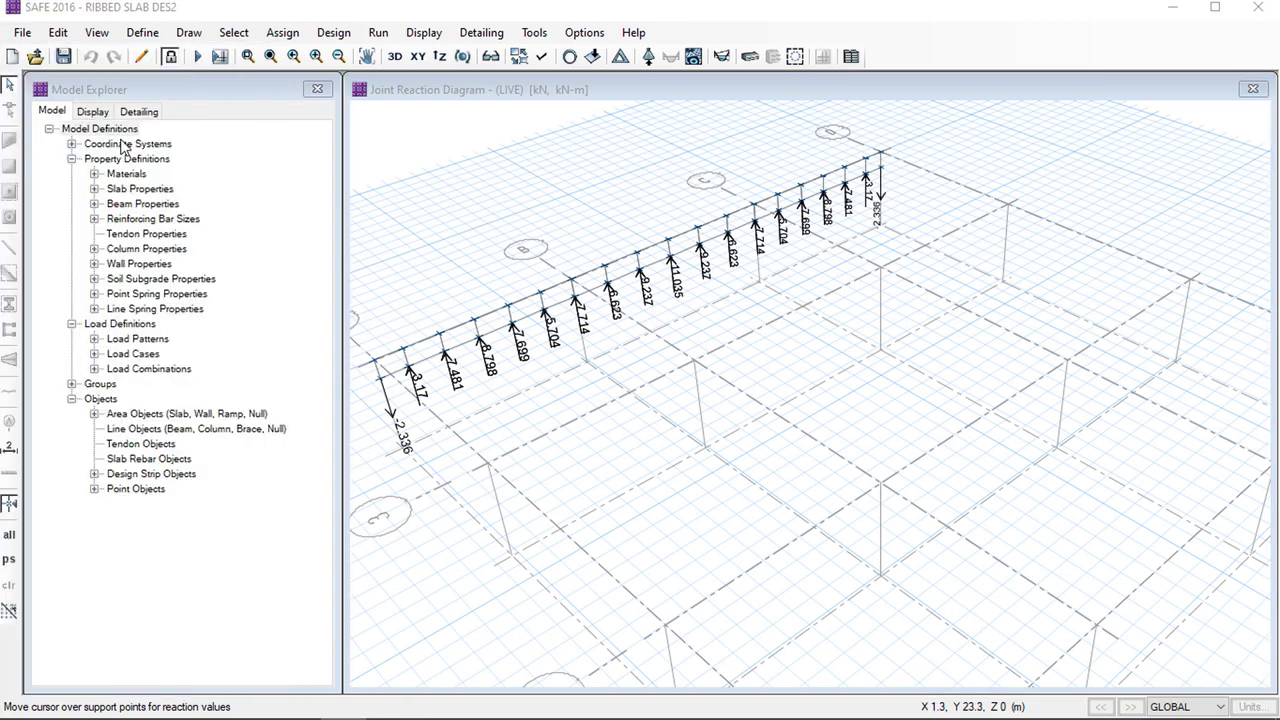
left_click(657, 434)
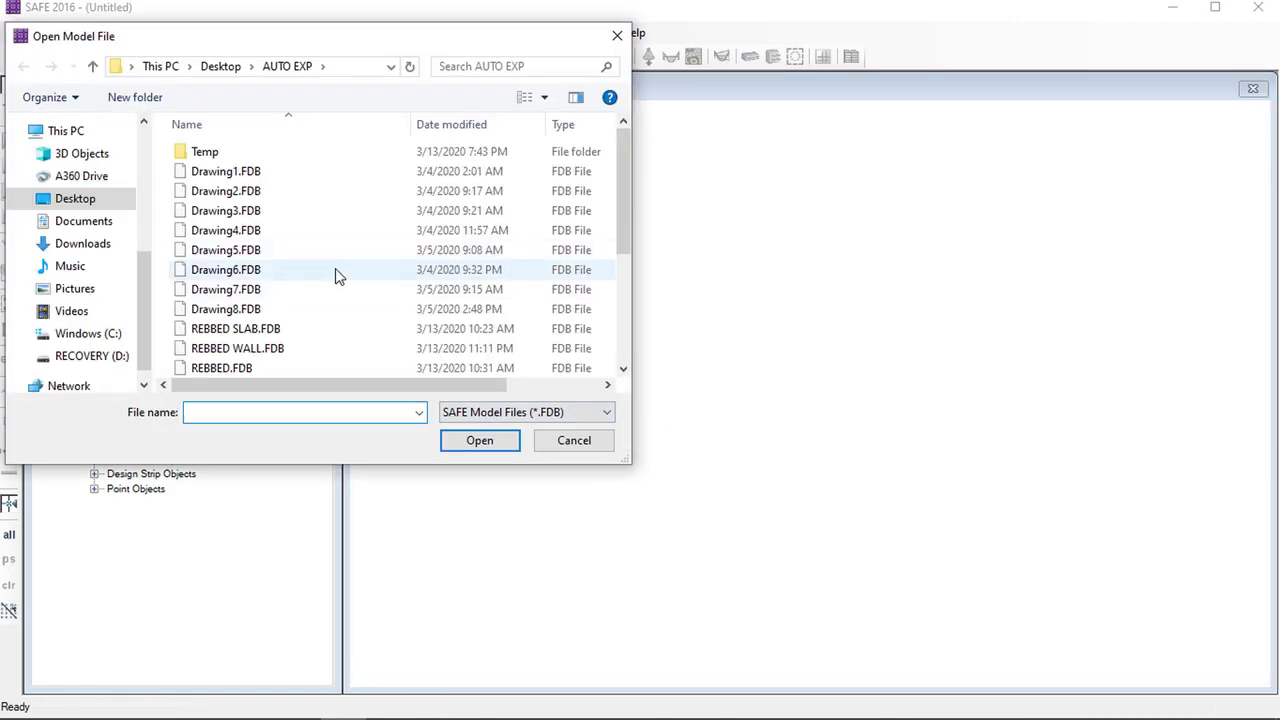
scroll(338, 271, "down", 3)
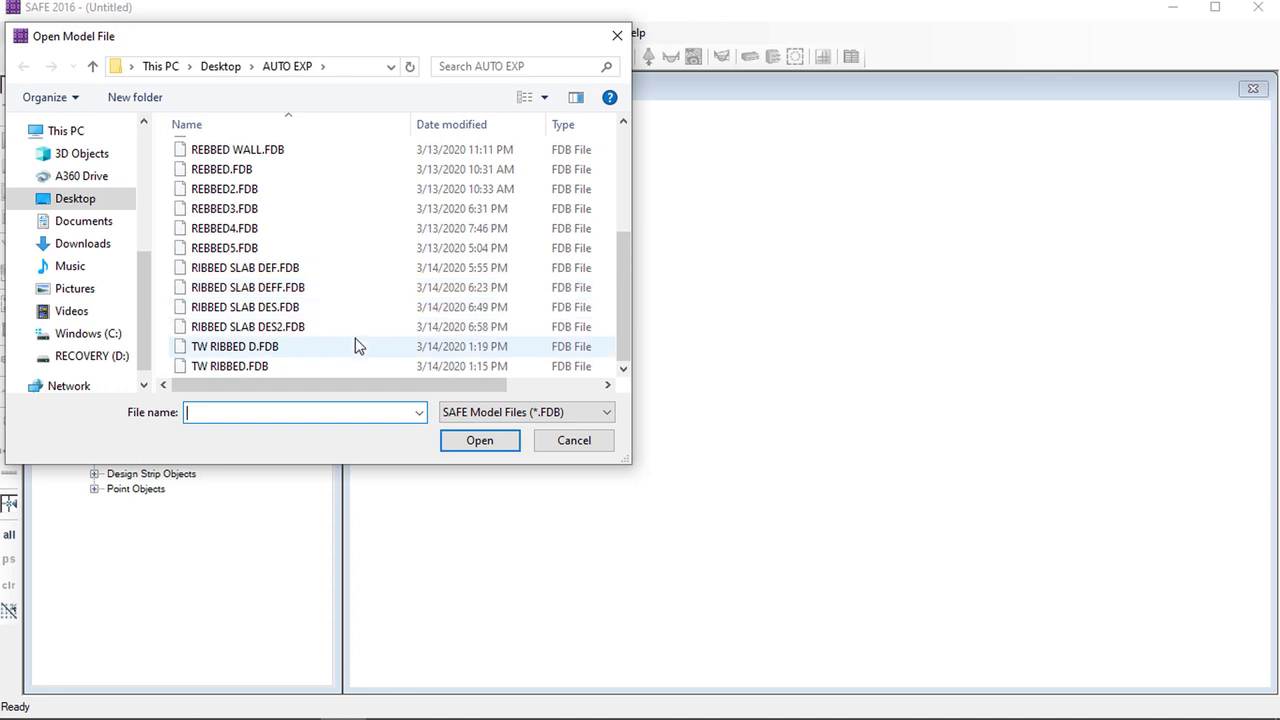
left_click(287, 309)
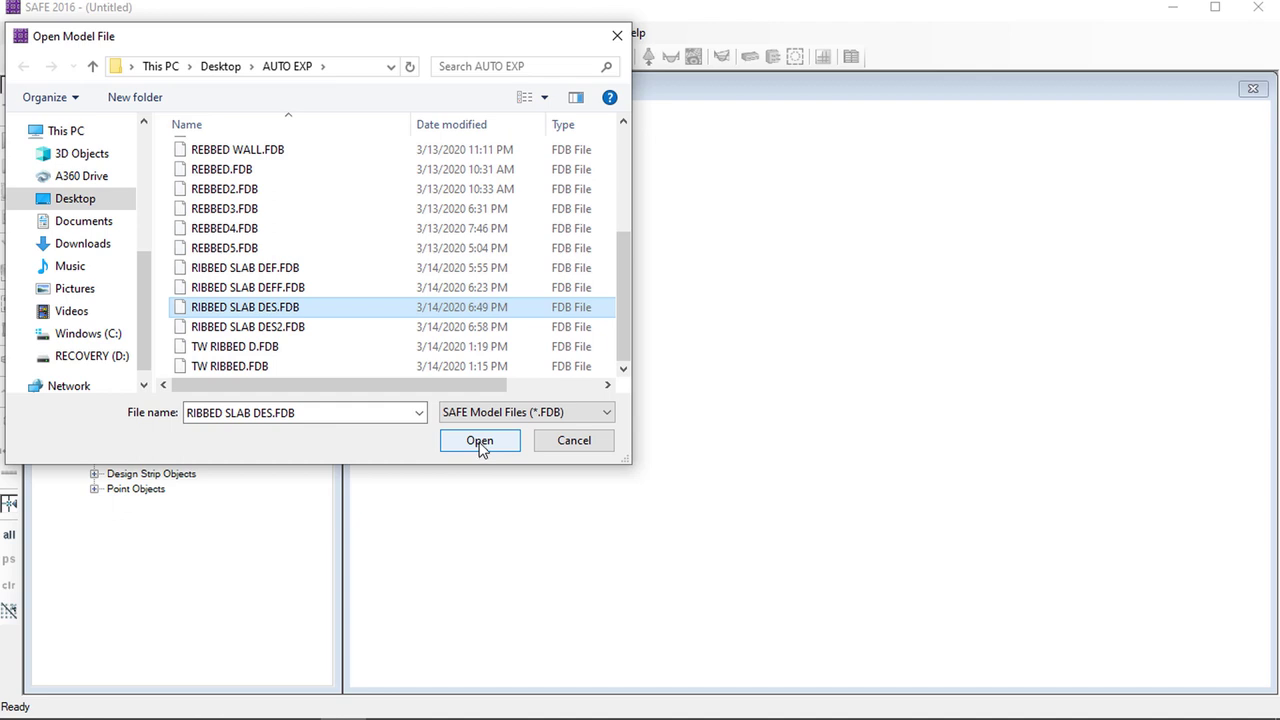
left_click_drag(427, 388, 438, 396)
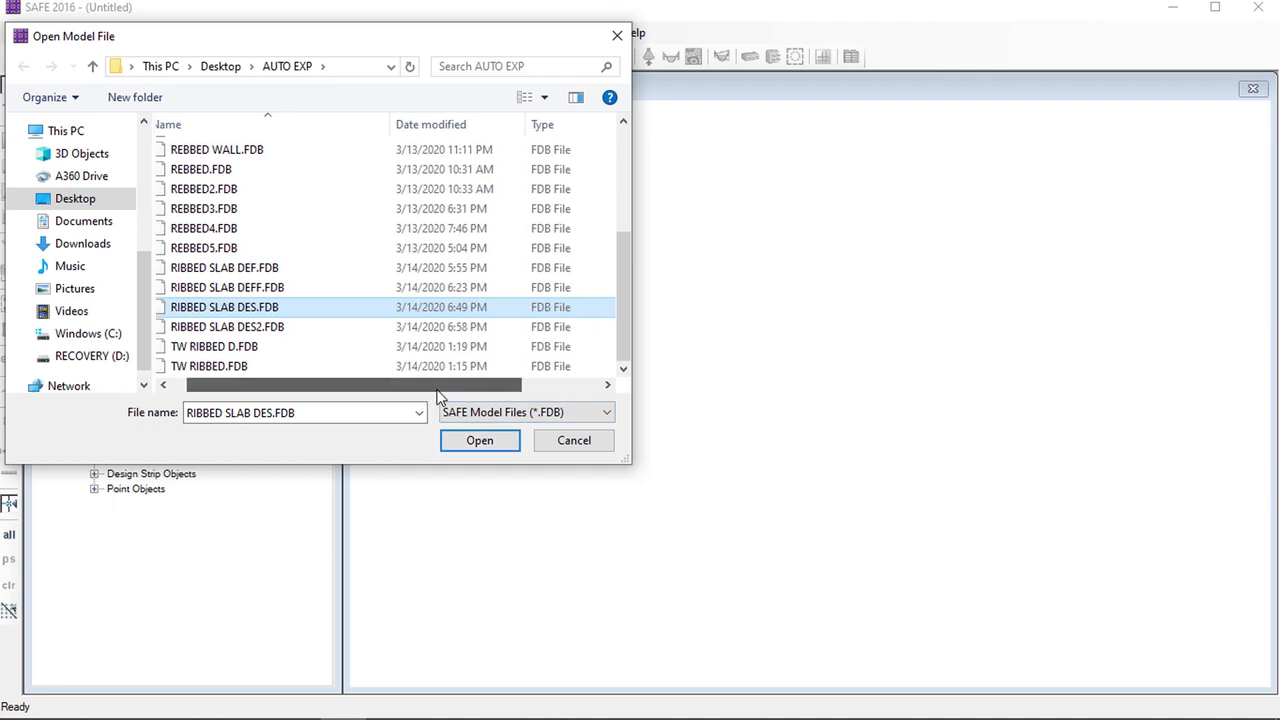
left_click_drag(437, 395, 360, 390)
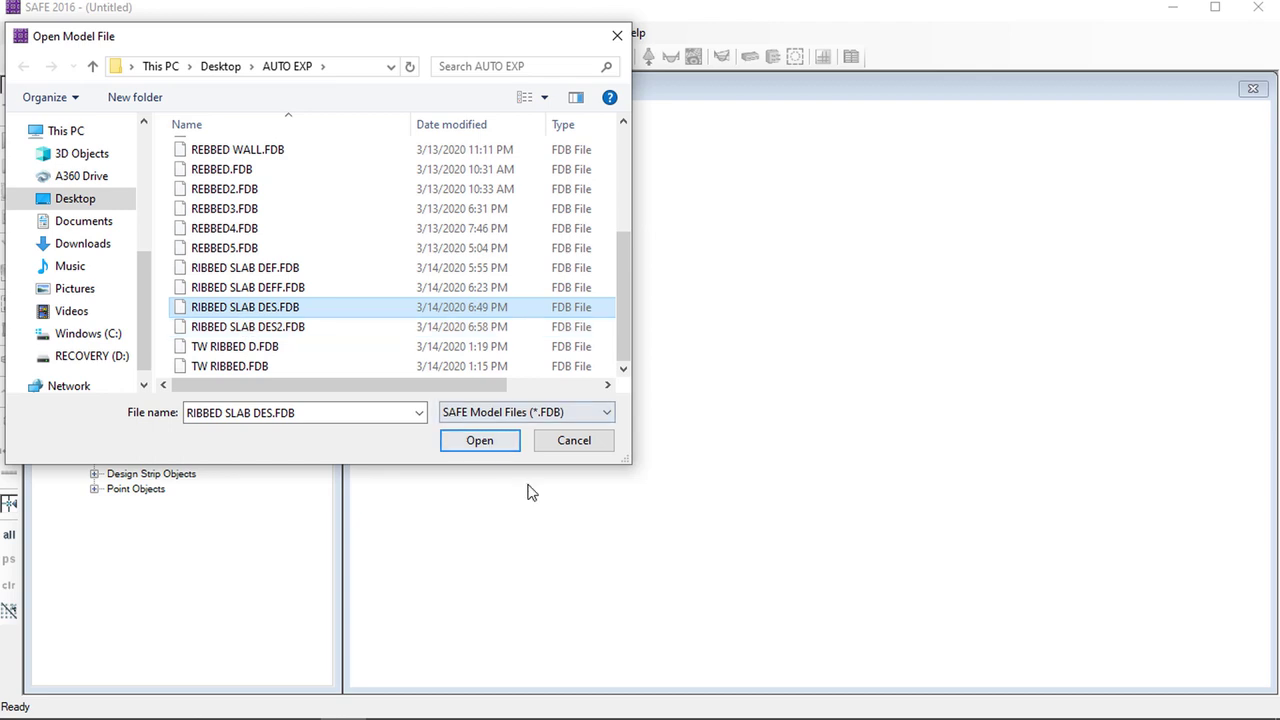
left_click(515, 448)
mouse_move(640, 708)
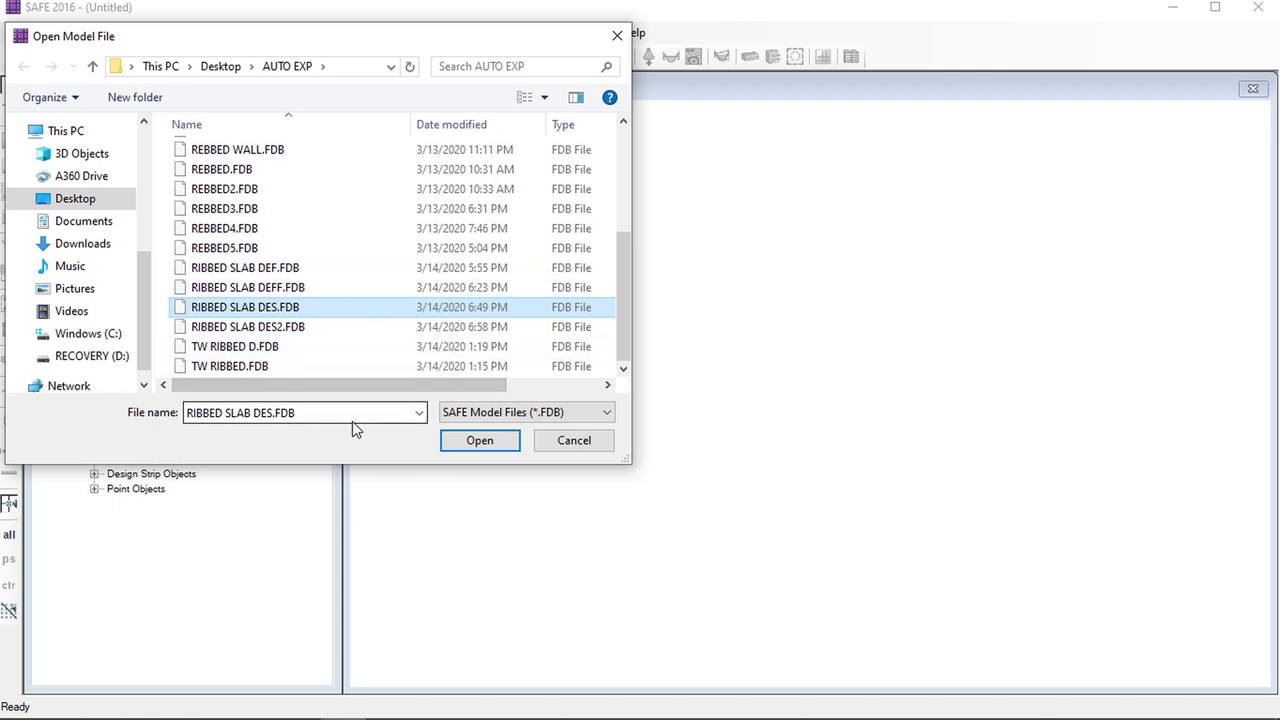
scroll(430, 248, "up", 2)
scroll(432, 246, "up", 2)
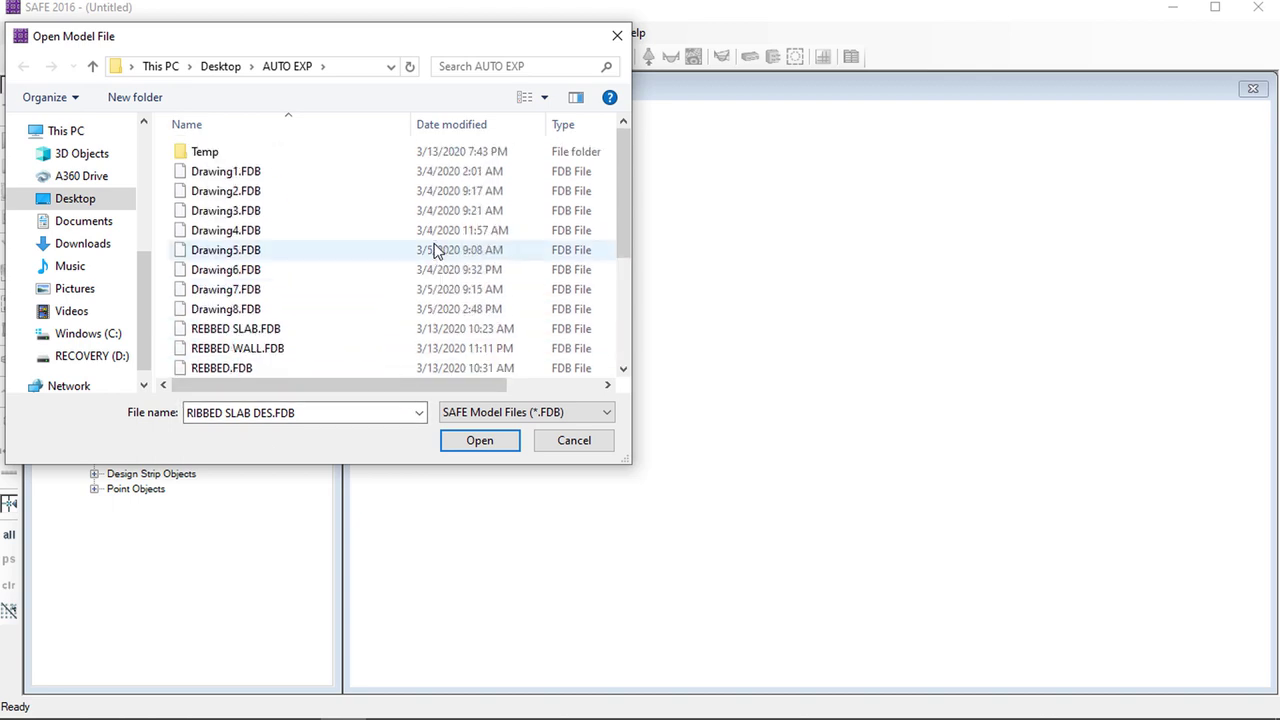
scroll(434, 249, "down", 4)
scroll(434, 260, "up", 4)
scroll(453, 270, "down", 4)
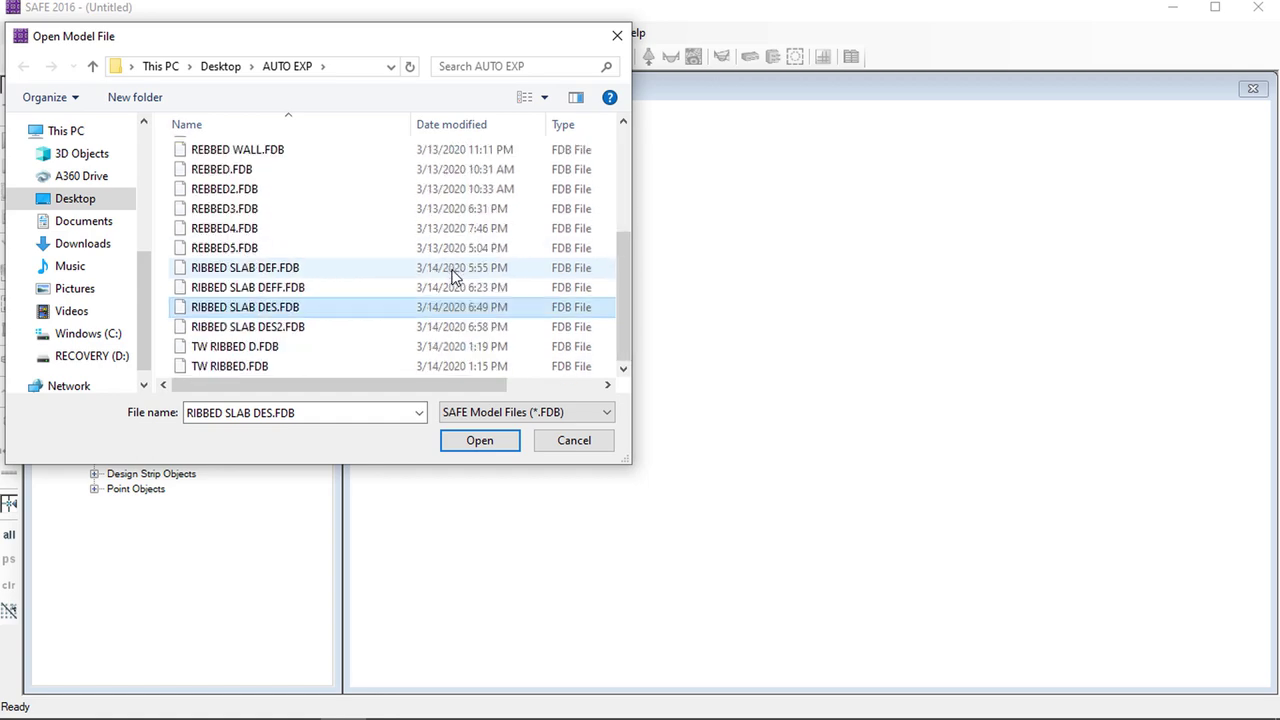
left_click(480, 441)
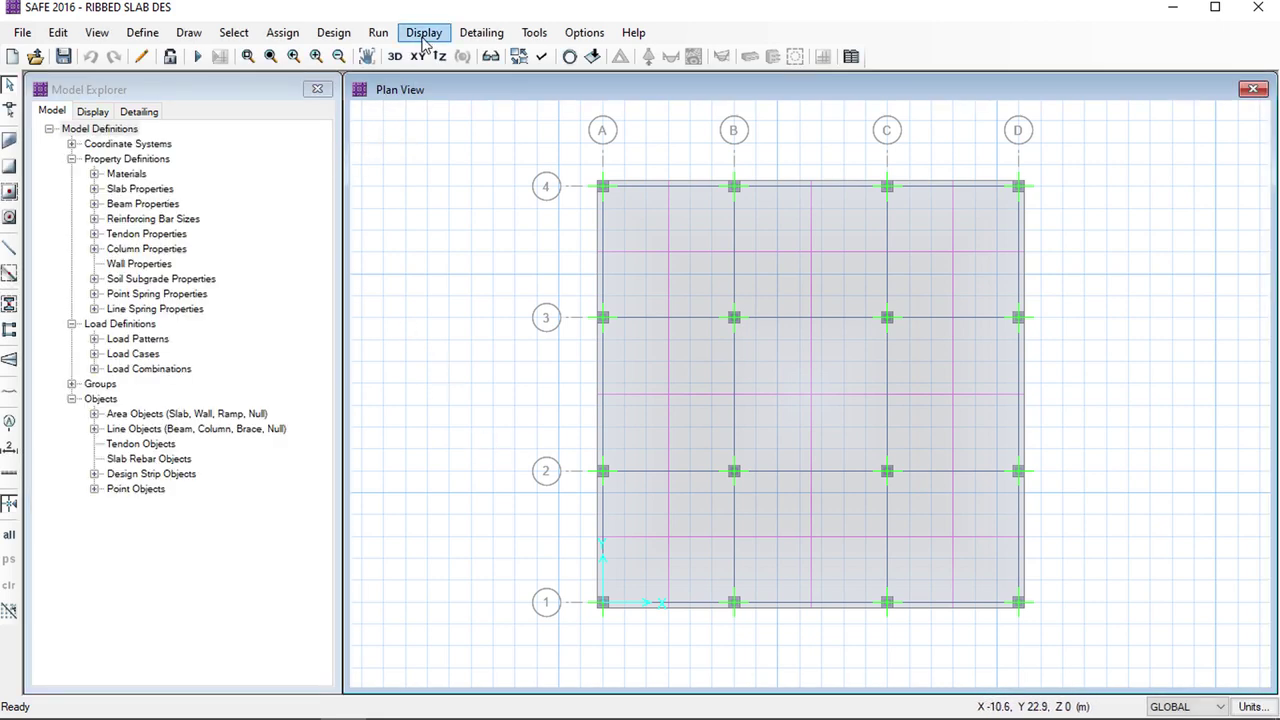
Run the analysis of the ribbed slab model and check the beam design display options without applying them
left_click(198, 56)
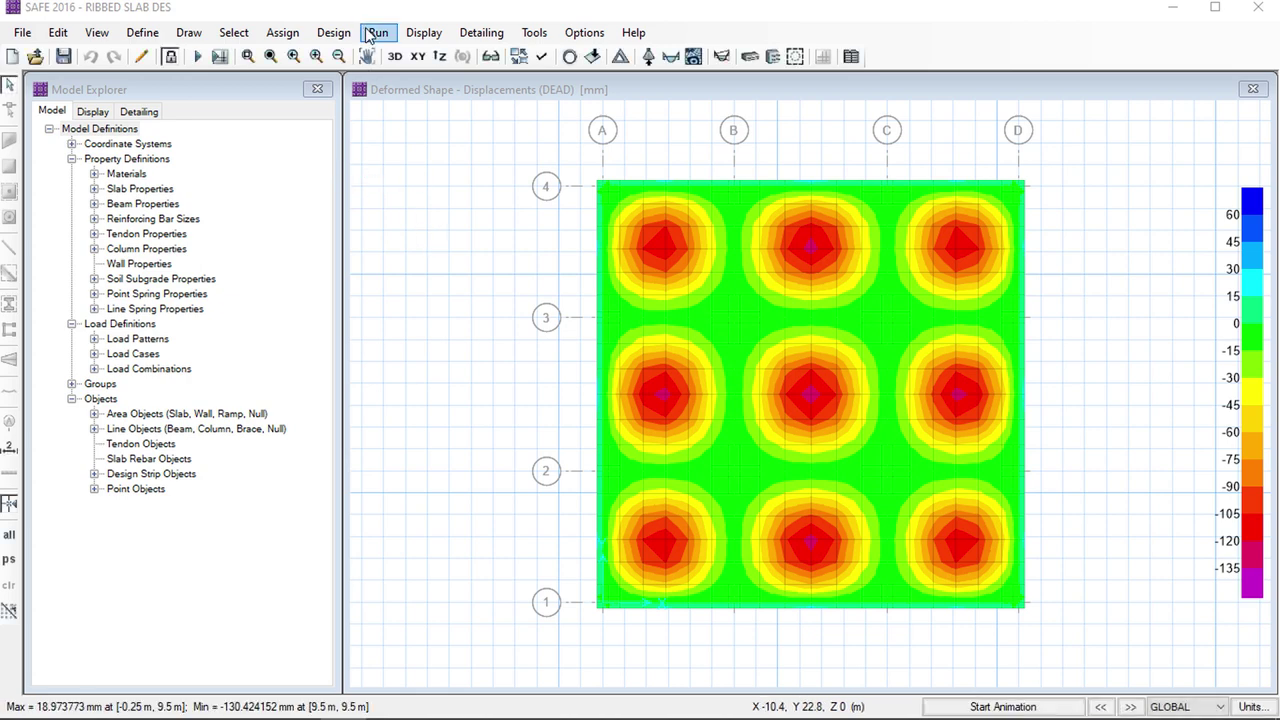
left_click(421, 36)
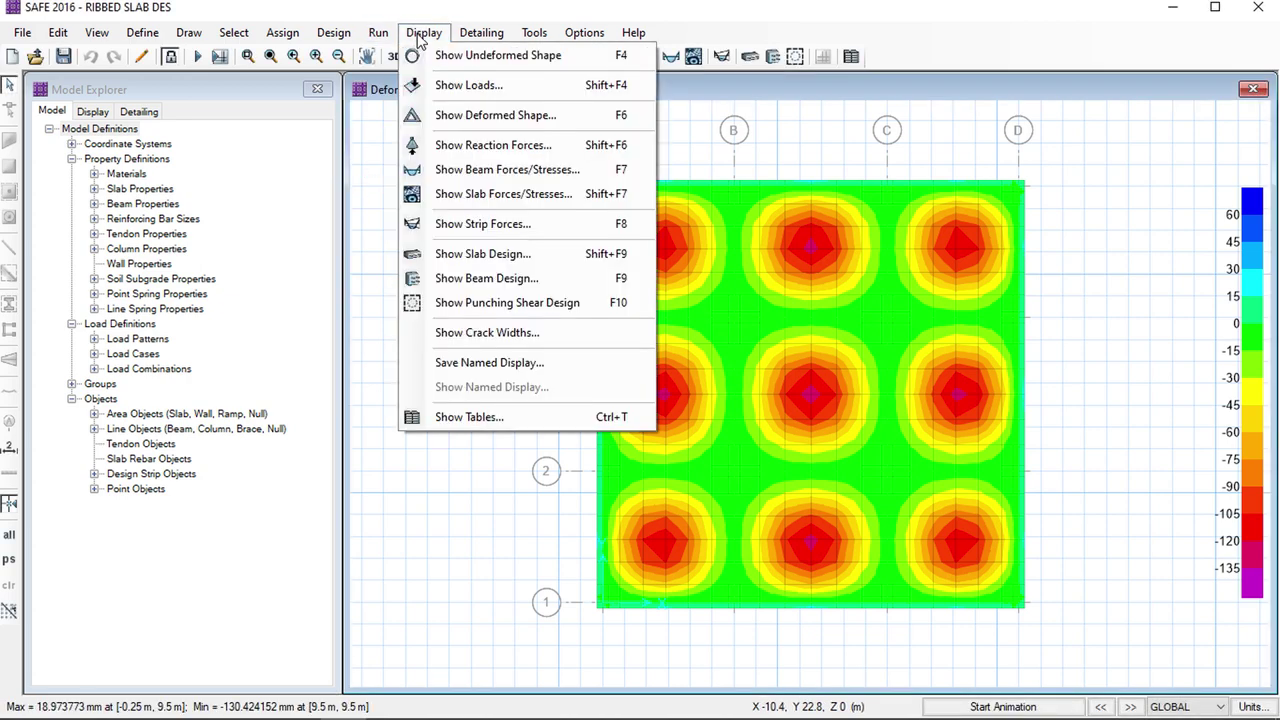
left_click(490, 279)
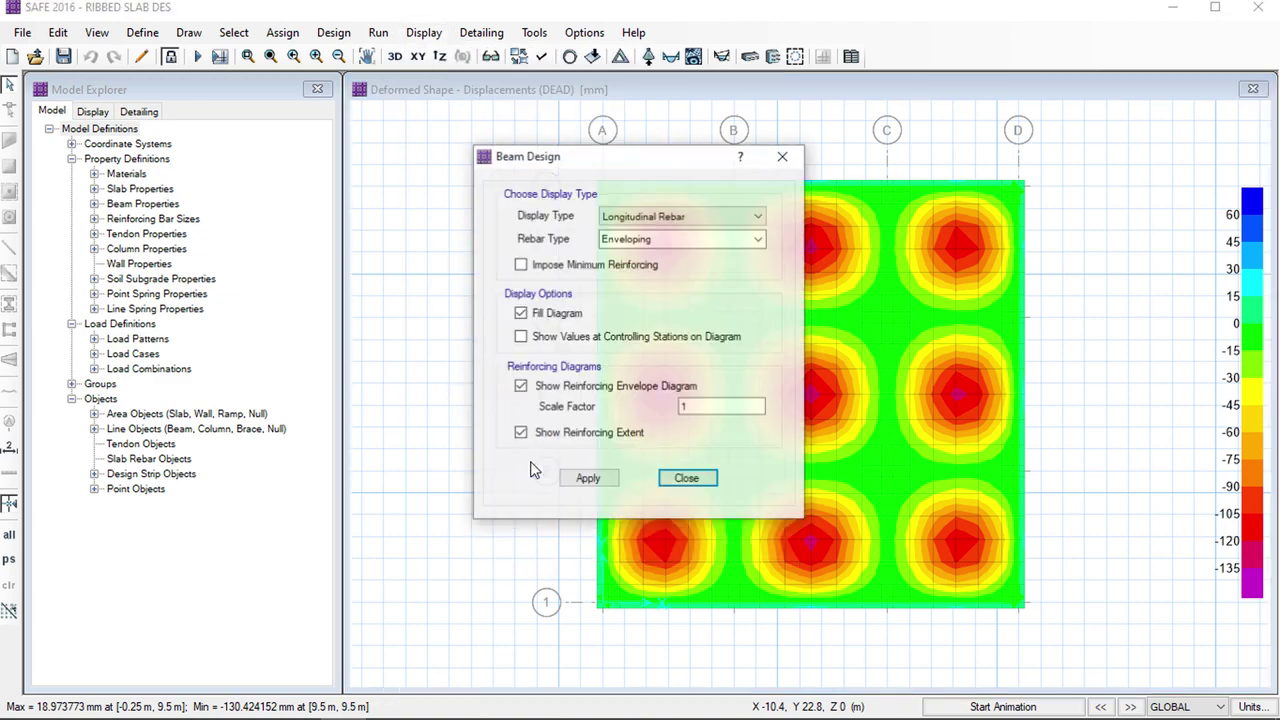
left_click(783, 155)
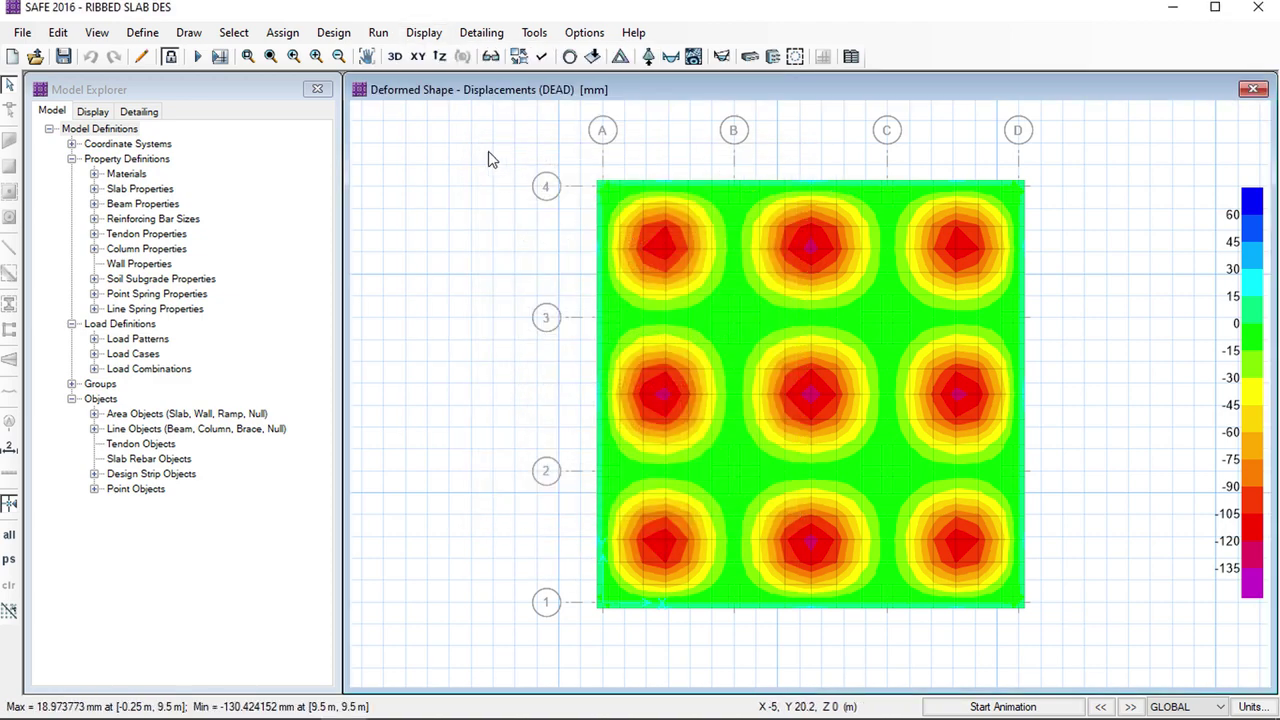
Isolate the selected beams and columns along grid line 4 and show them in the default 3D view
left_click(143, 36)
left_click(145, 40)
left_click(96, 34)
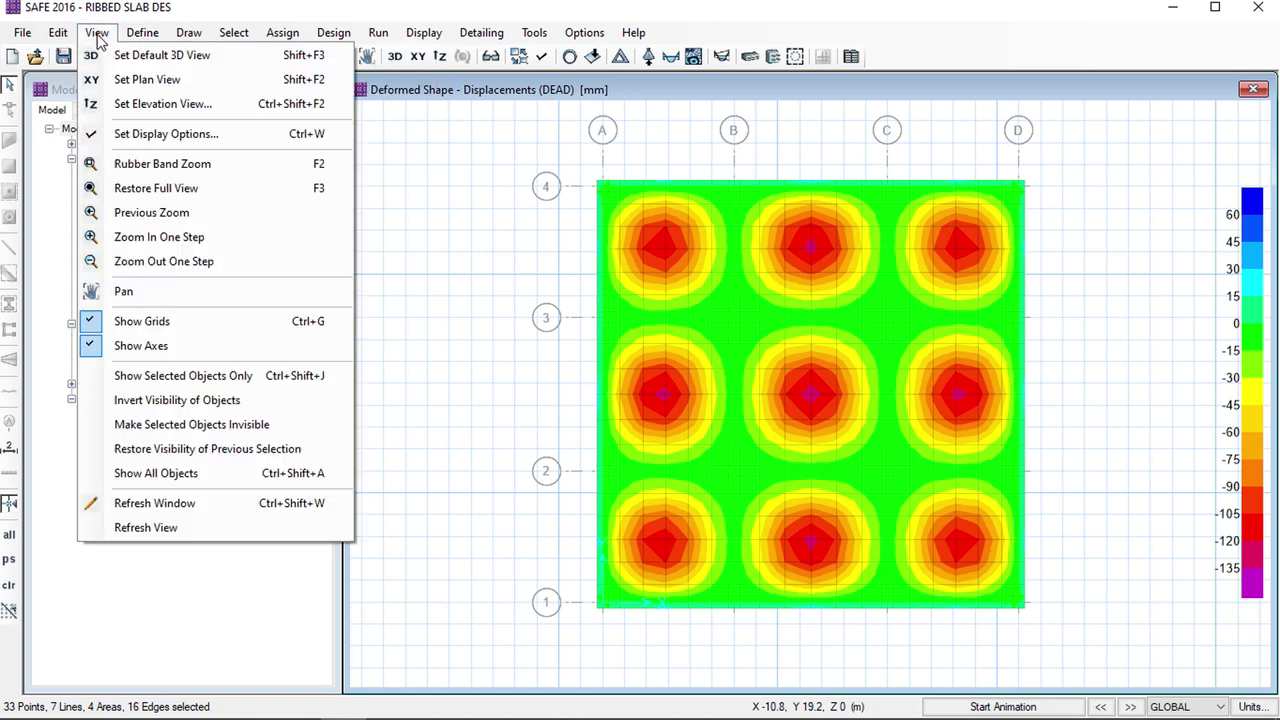
left_click(224, 377)
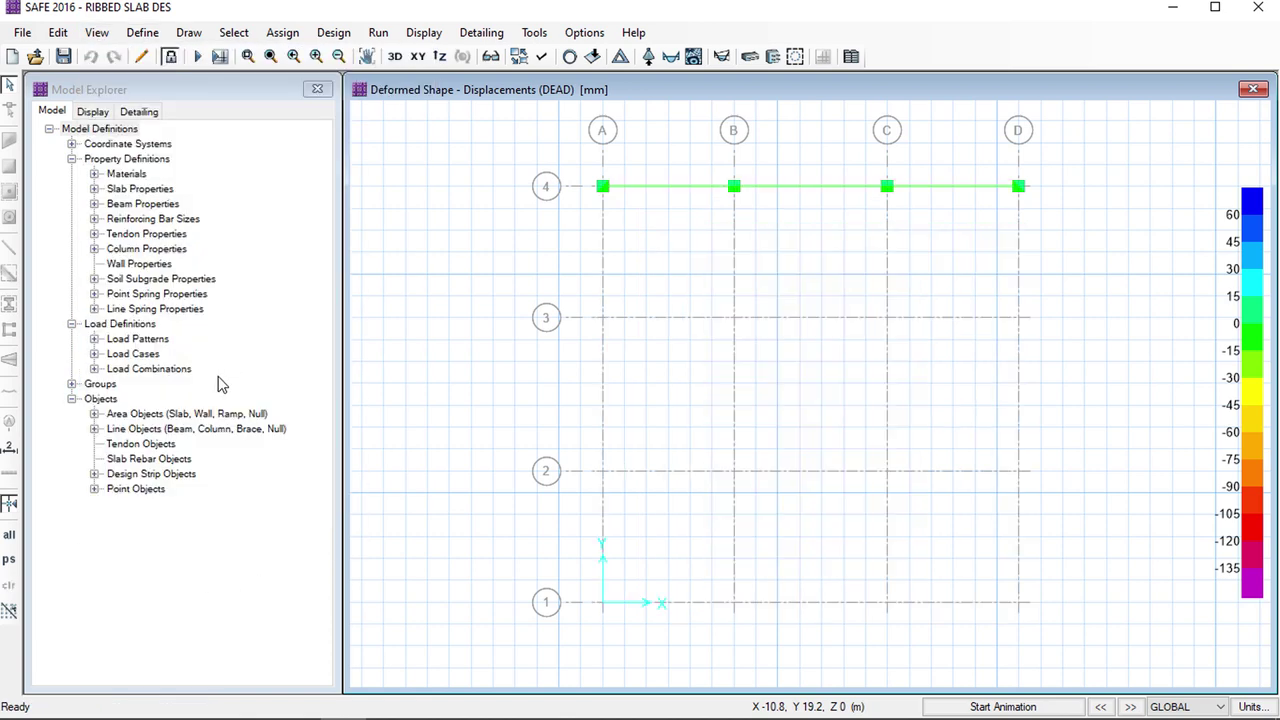
left_click(396, 57)
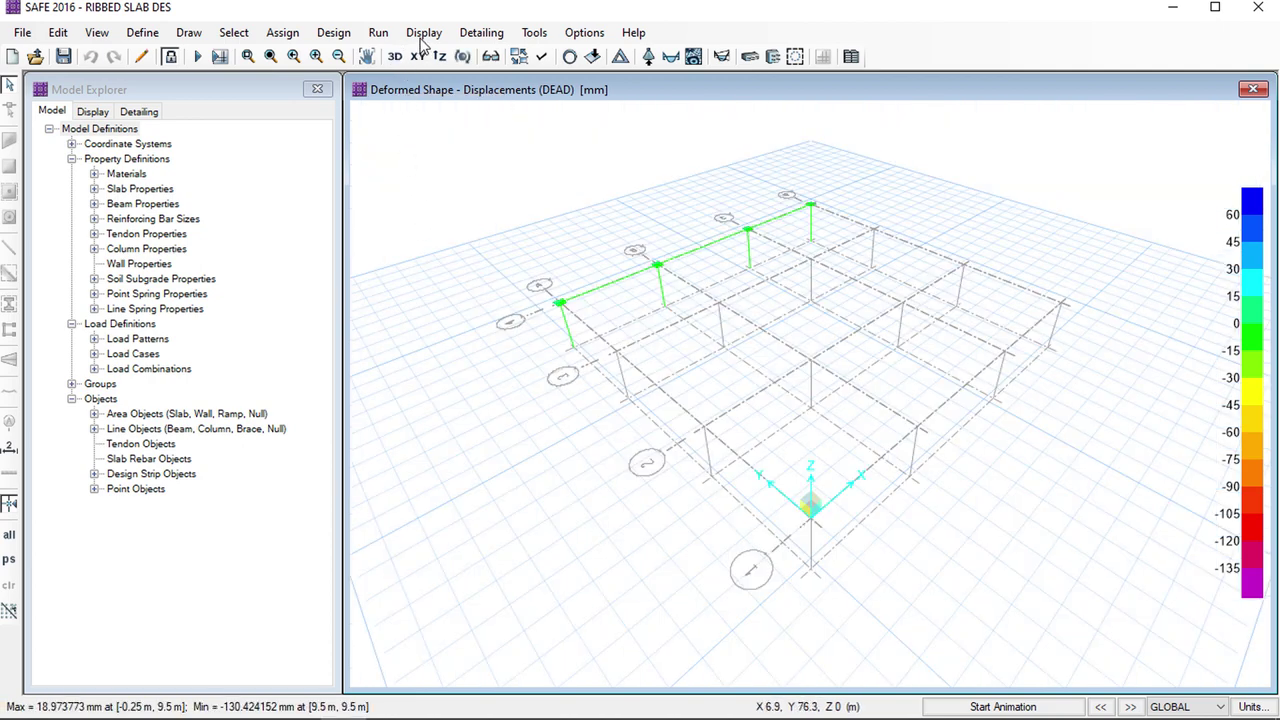
Display the beams' enveloping longitudinal rebar with minimum reinforcing imposed
left_click(424, 33)
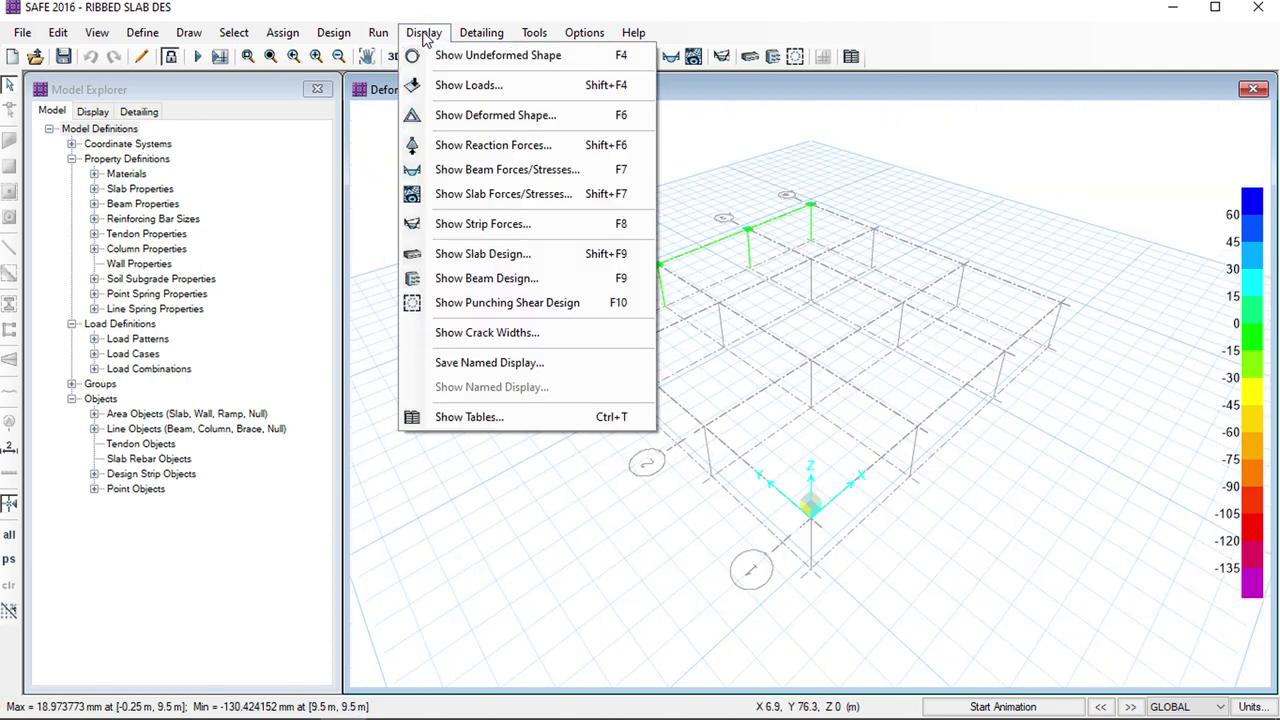
left_click(508, 284)
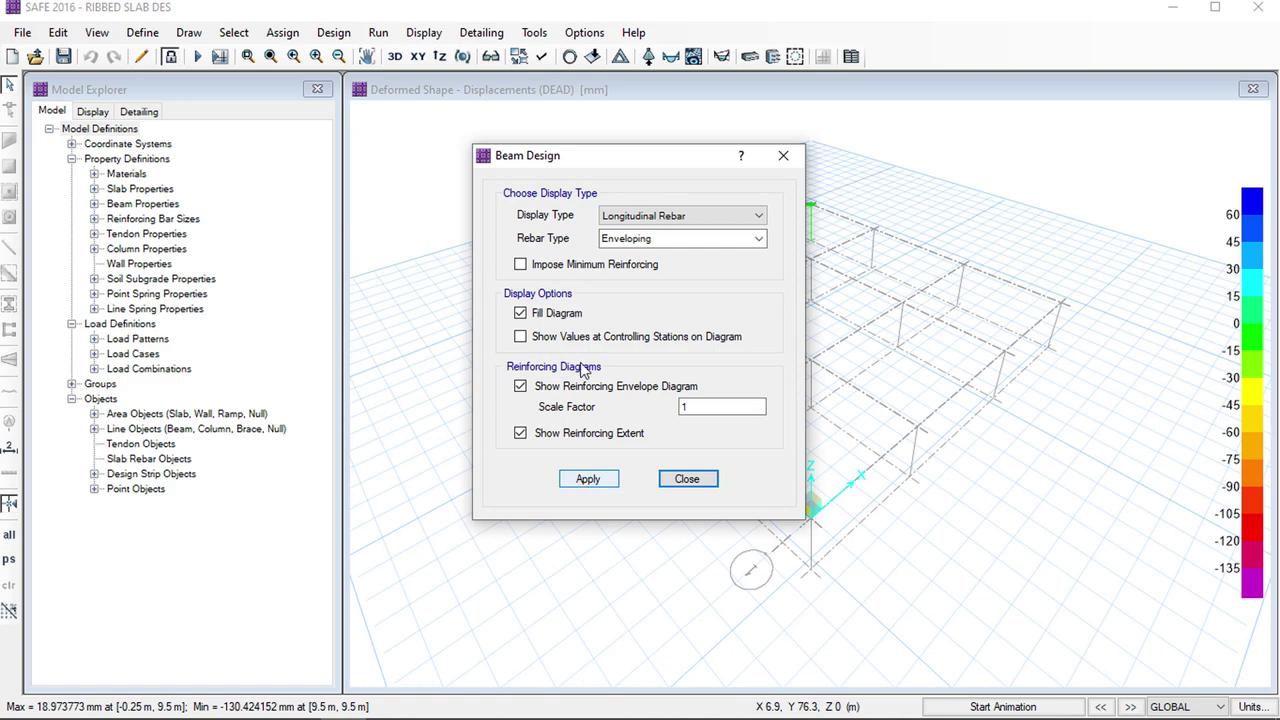
left_click(574, 268)
left_click(586, 479)
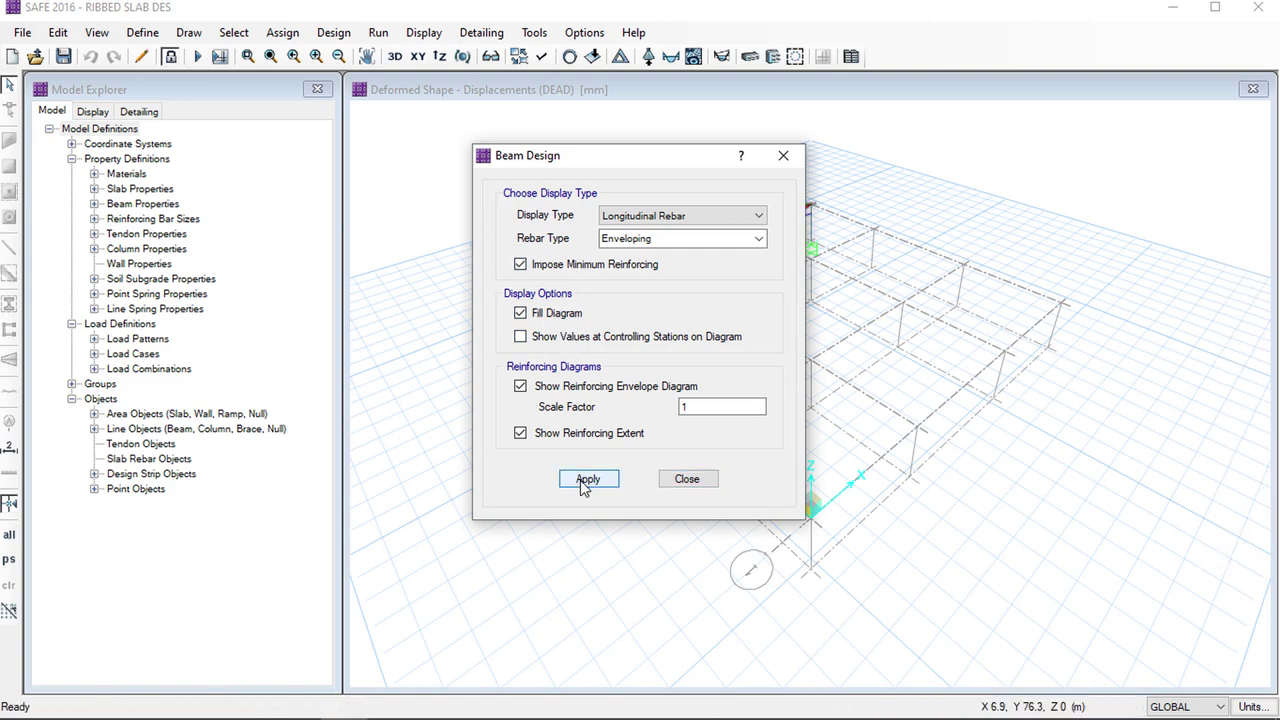
left_click(686, 480)
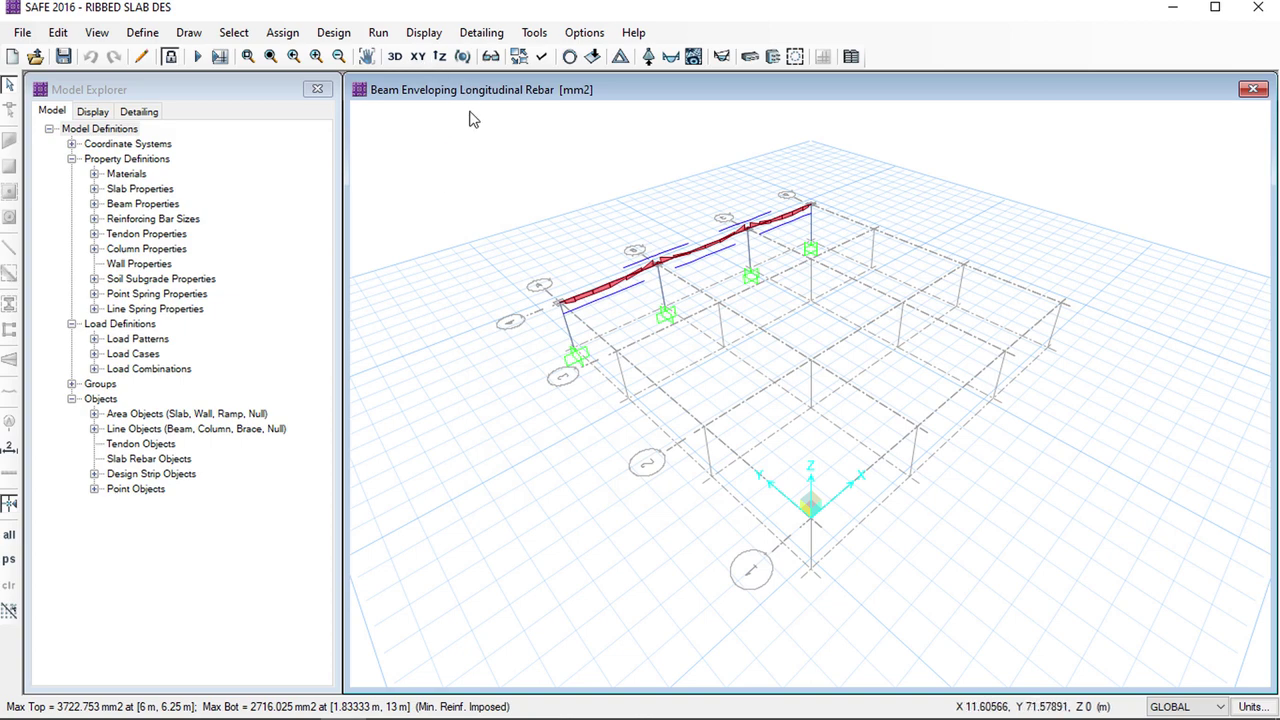
Examine the design details of the grid 4 beam between B and C in plan, including longitudinal reinforcement, shear and transverse reinforcement
scroll(808, 149, "up", 2)
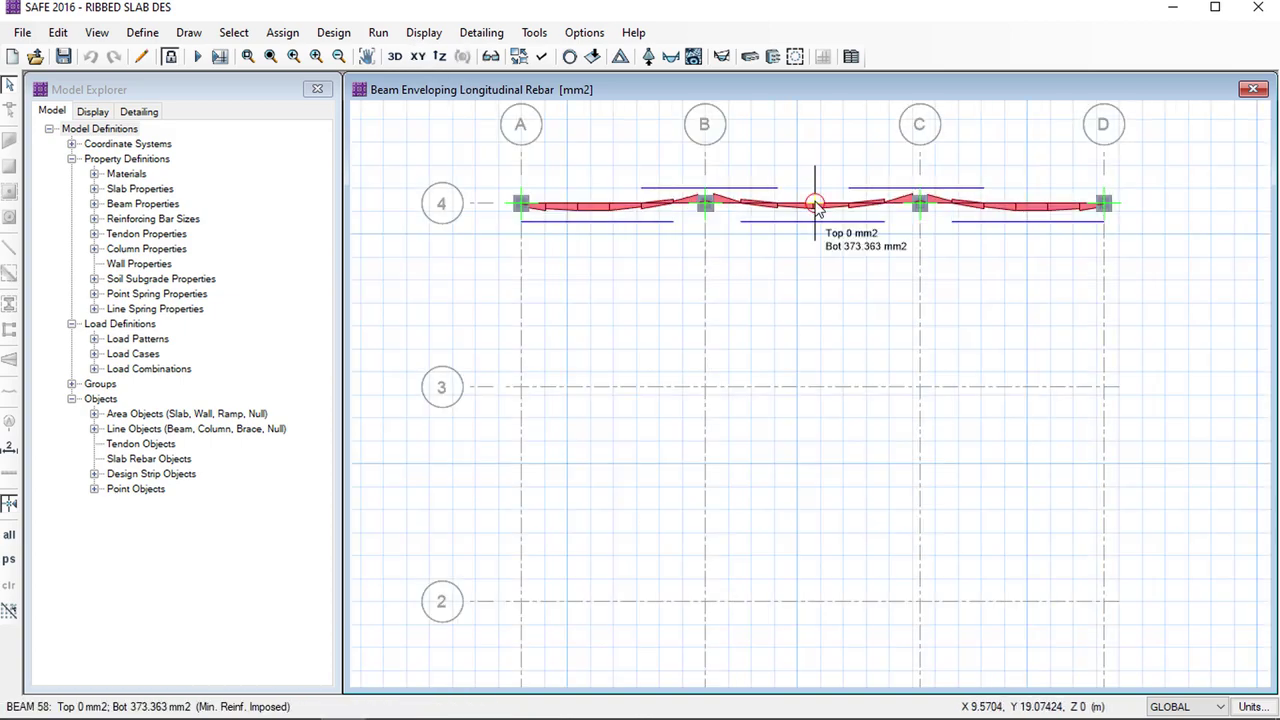
right_click(815, 205)
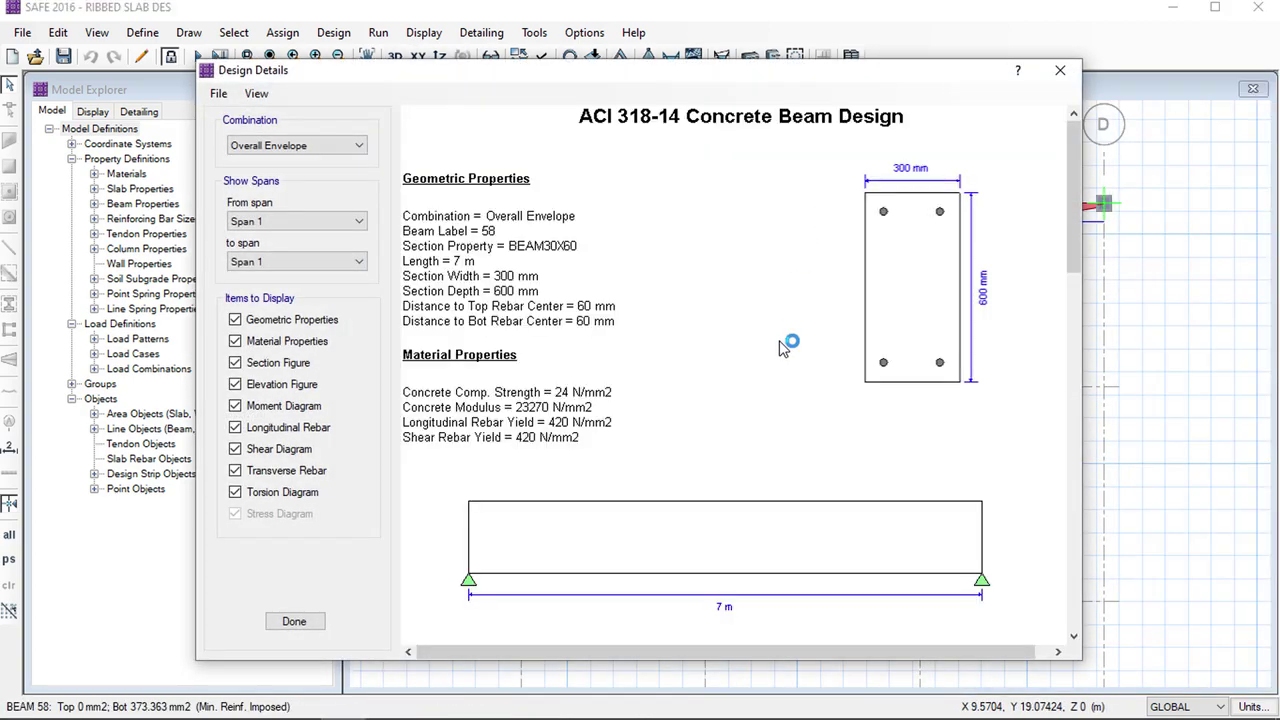
scroll(771, 375, "down", 10)
scroll(771, 375, "down", 1)
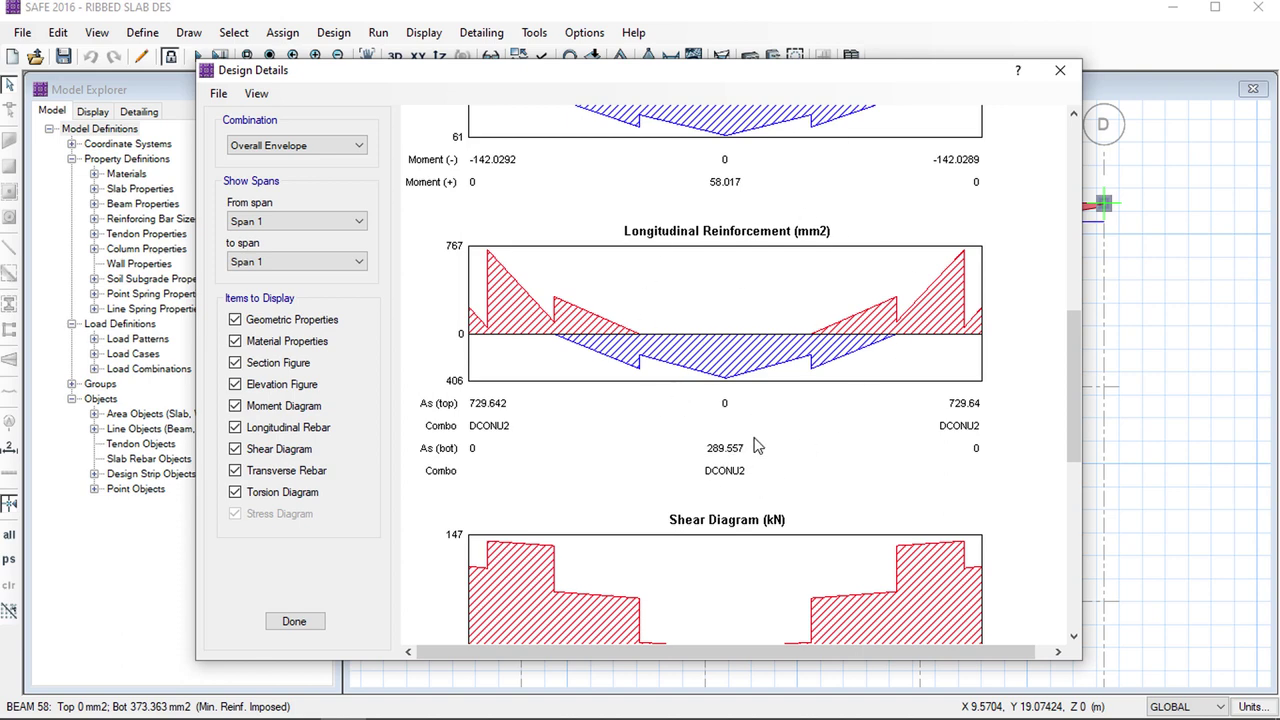
scroll(675, 410, "down", 3)
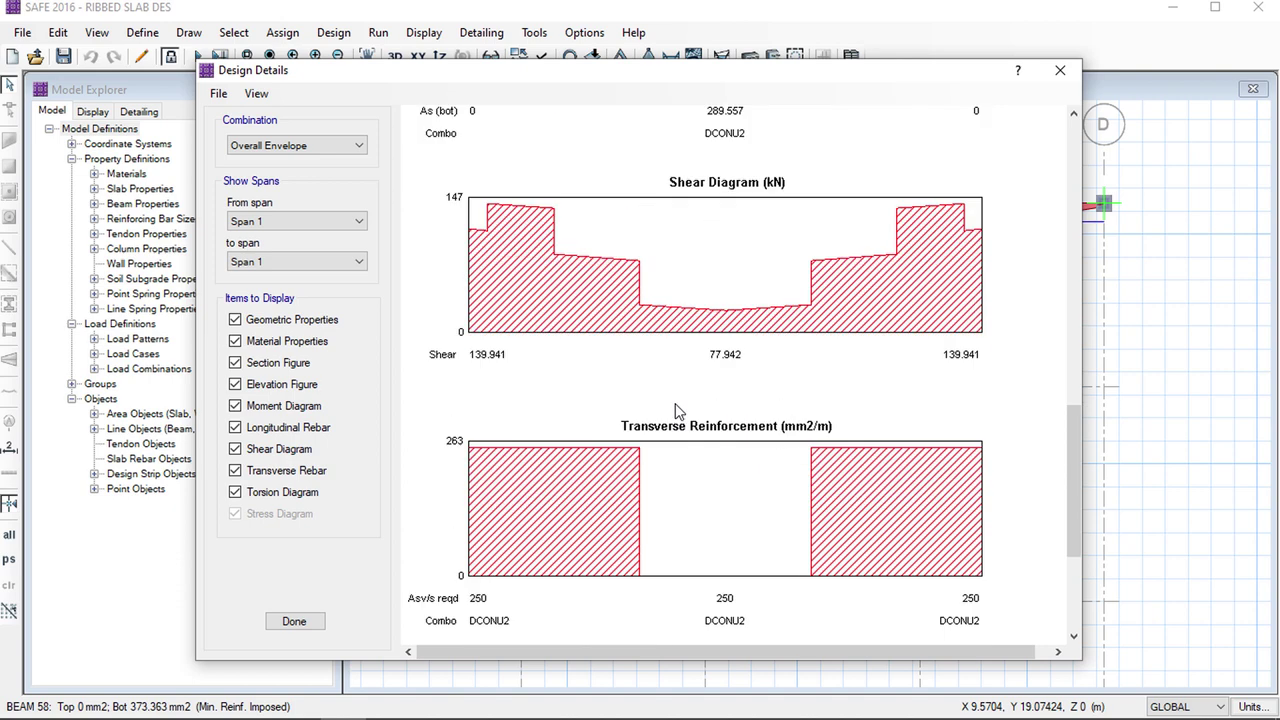
scroll(685, 420, "up", 2)
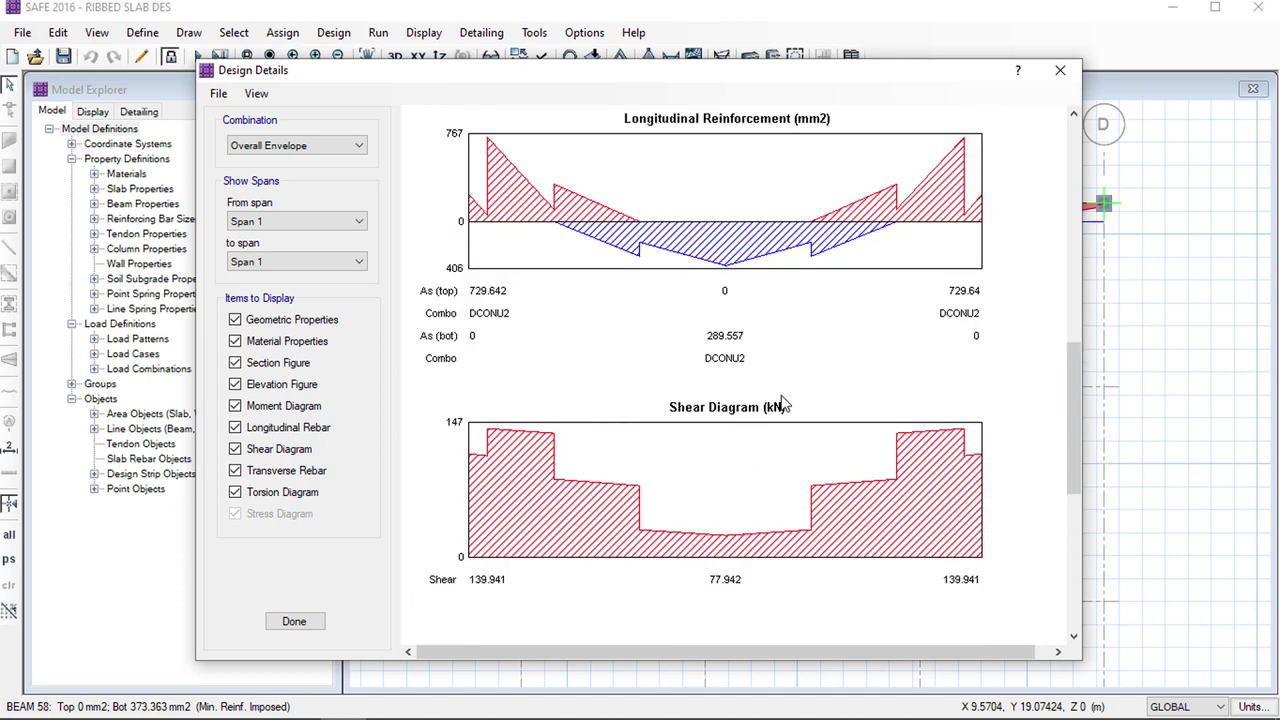
left_click(1061, 71)
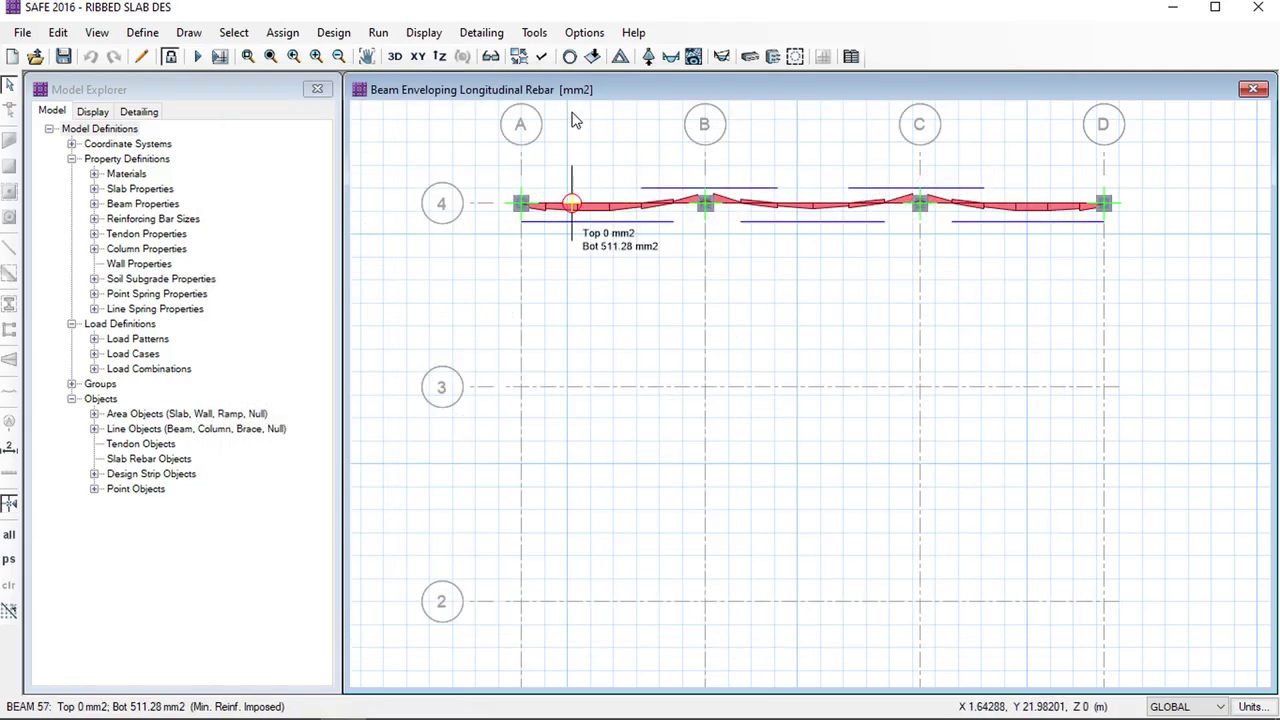
Display the total transverse rebar of the grid 4 beams with values at controlling stations and inspect it near grid B
left_click(424, 33)
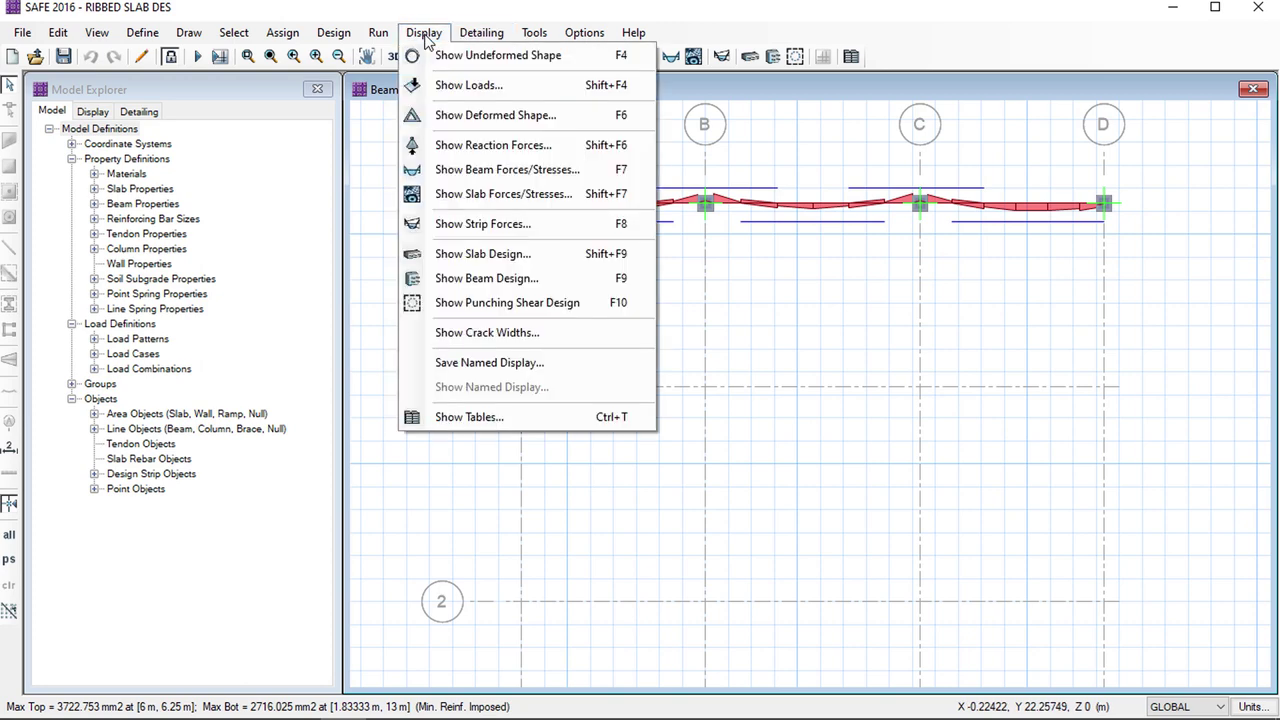
left_click(512, 276)
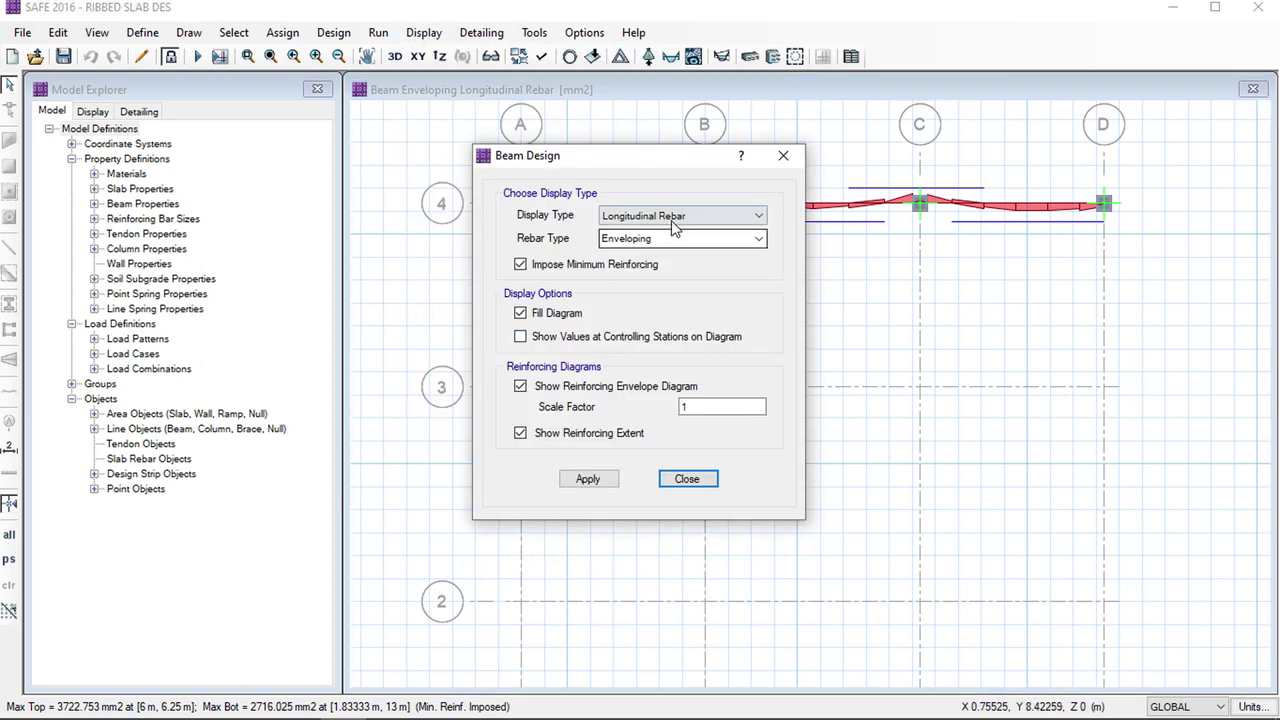
left_click(671, 217)
left_click(658, 246)
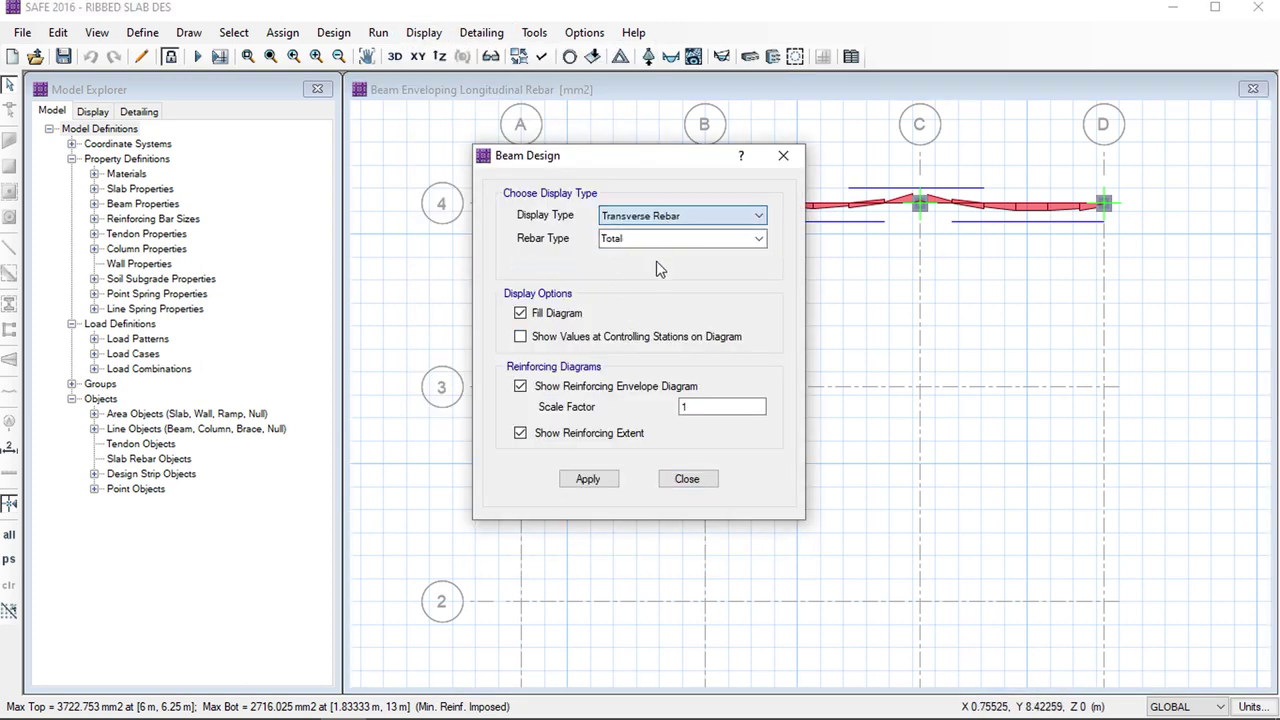
left_click(586, 479)
left_click_drag(683, 160, 318, 148)
scroll(677, 277, "up", 2)
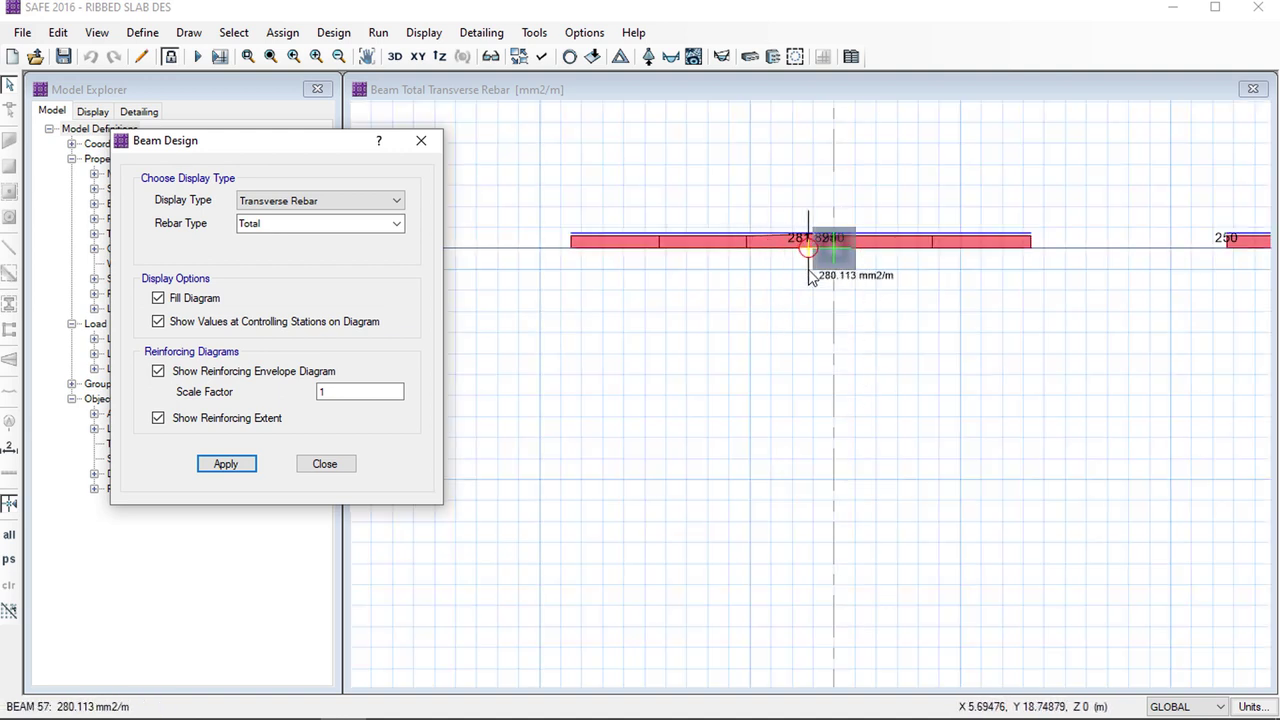
scroll(780, 334, "down", 2)
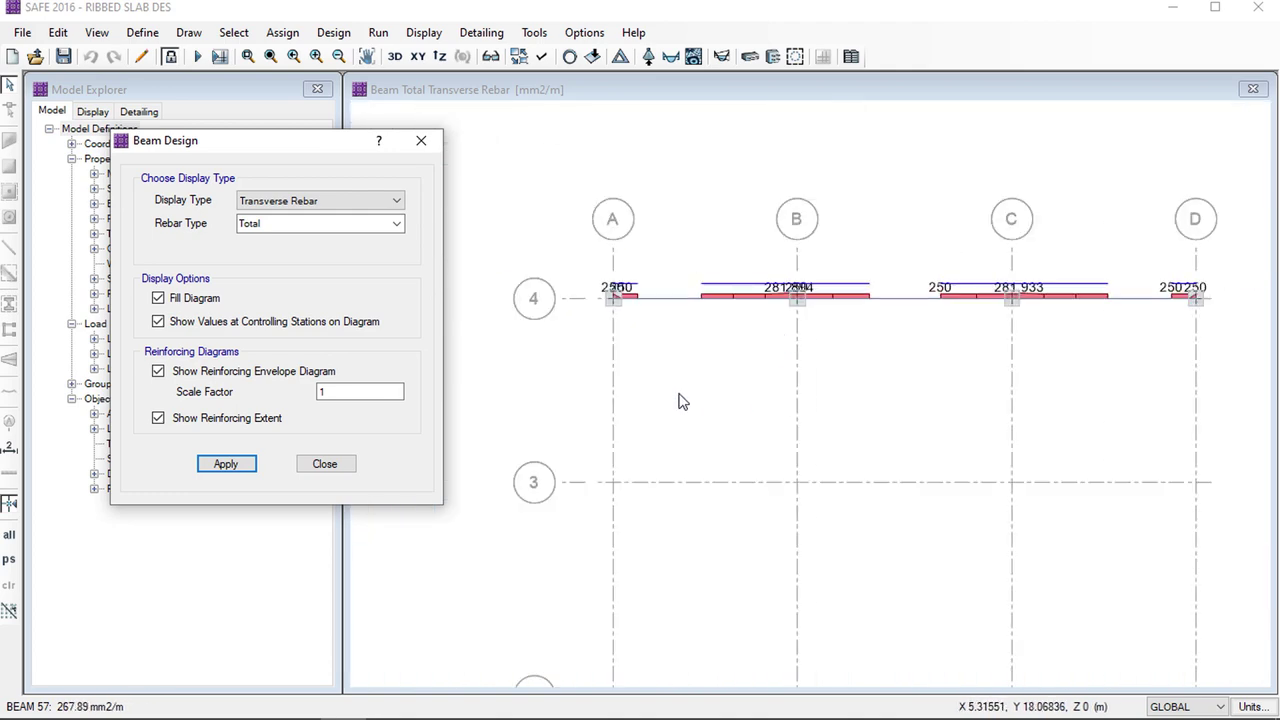
left_click(422, 142)
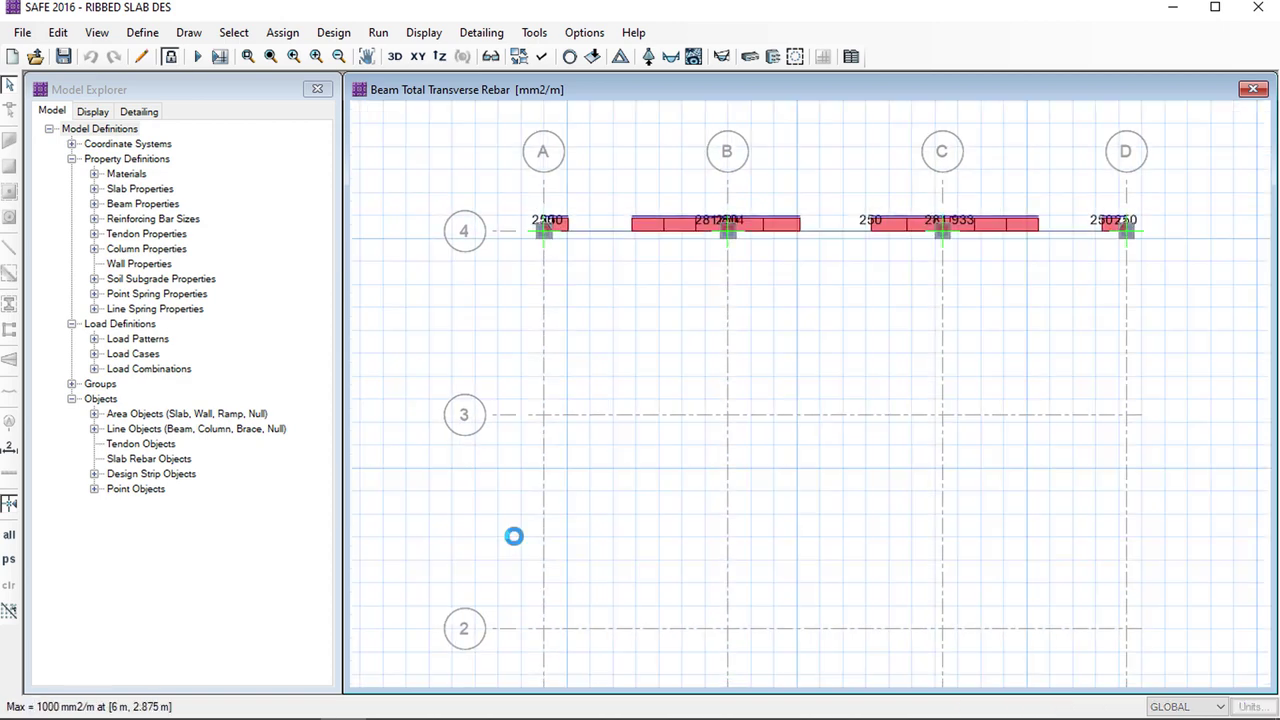
Switch to Paint and erase the old handwritten As min calculation from the canvas
mouse_move(343, 707)
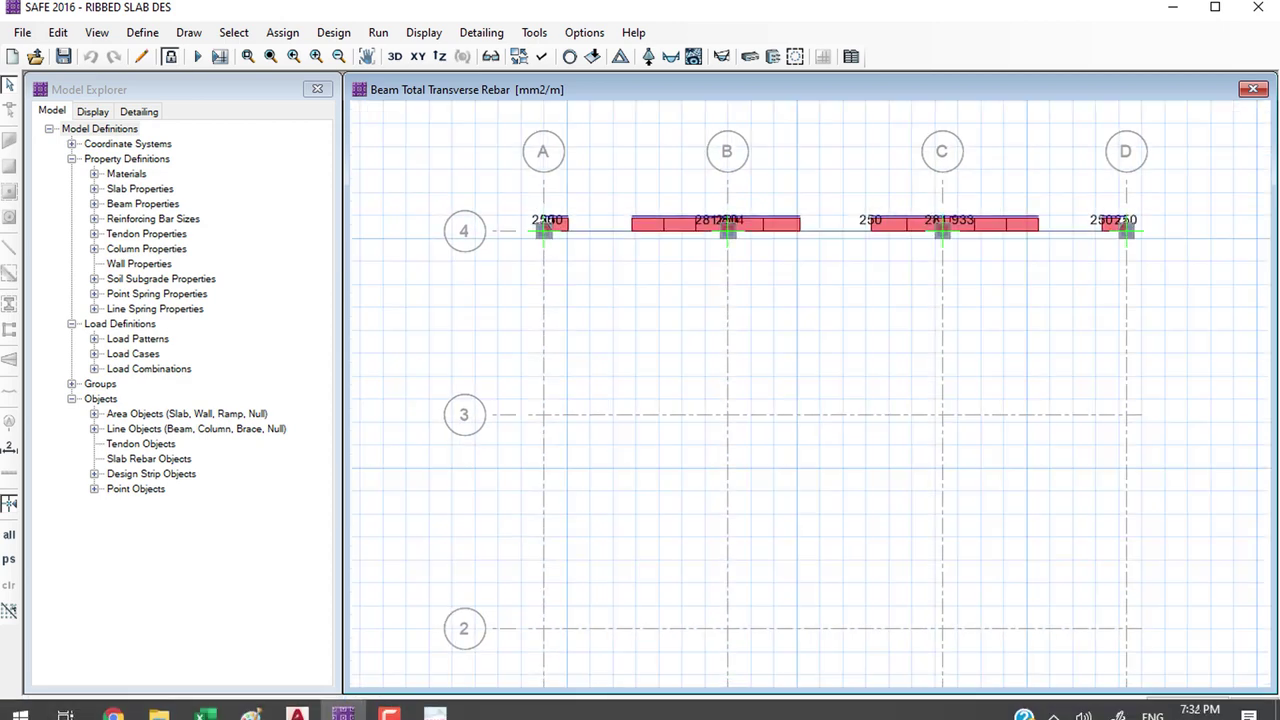
left_click(390, 705)
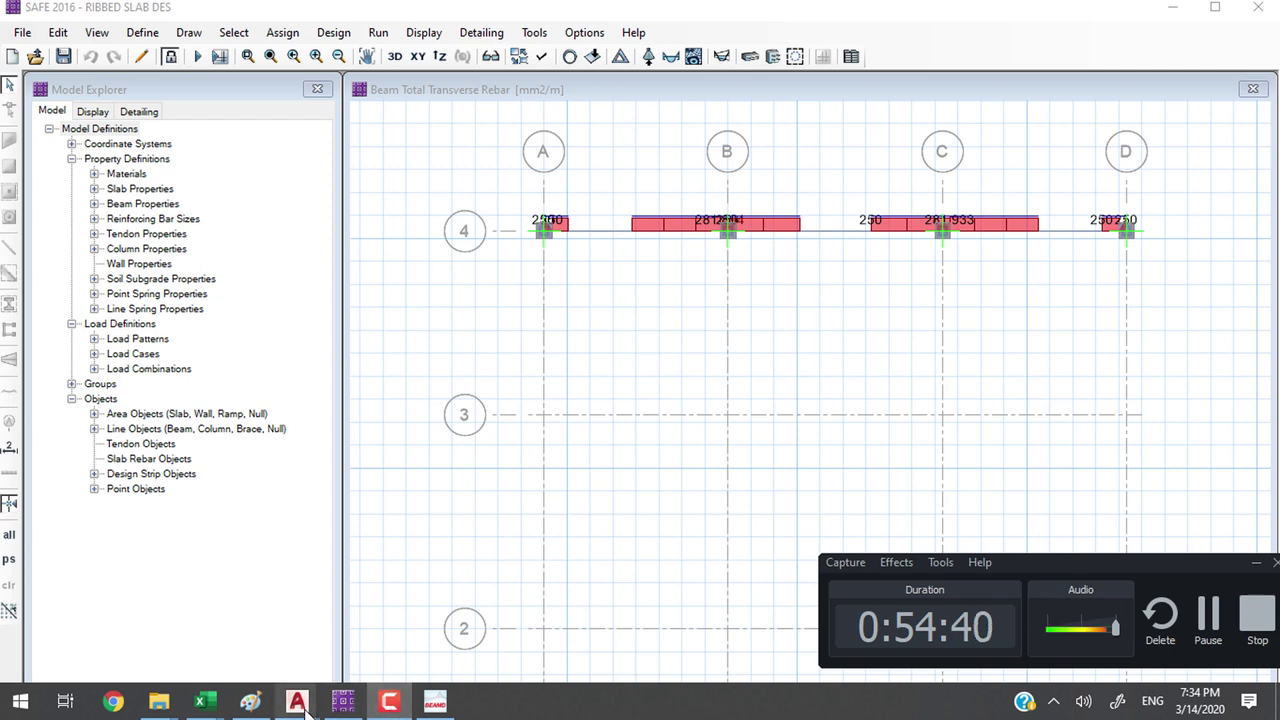
left_click(266, 695)
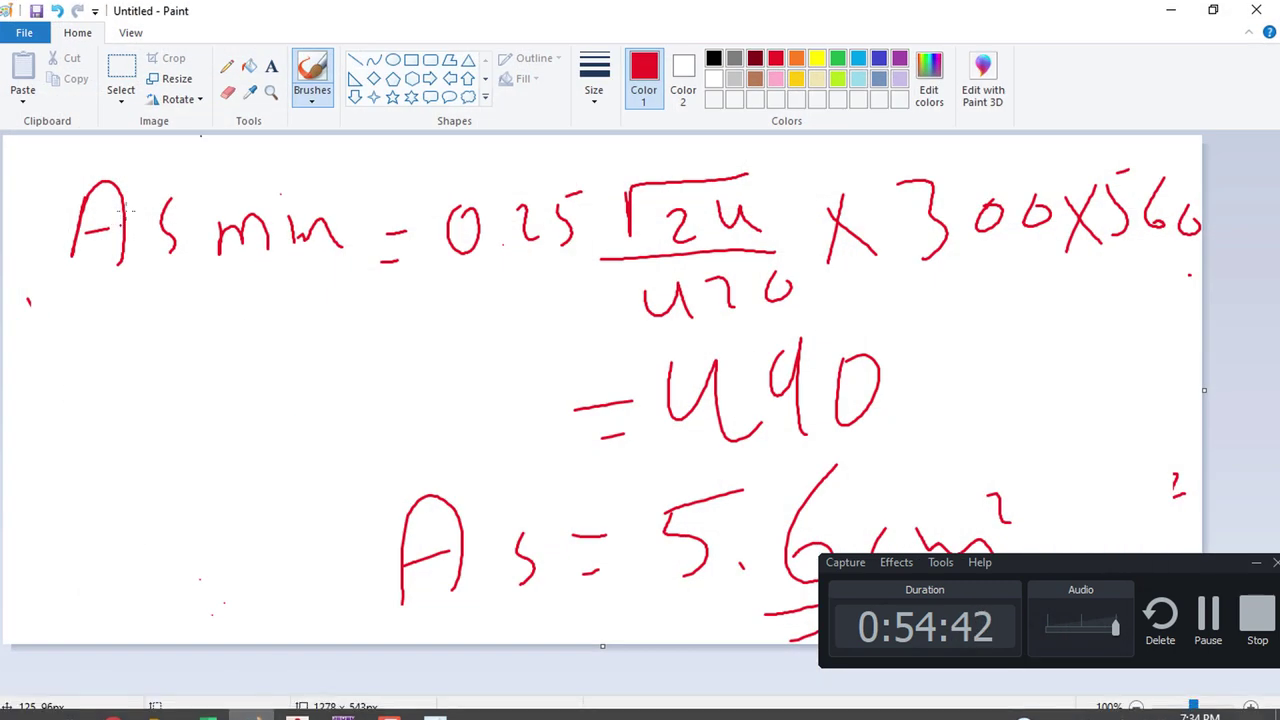
left_click(121, 80)
left_click_drag(36, 147, 132, 241)
left_click_drag(459, 381, 1201, 616)
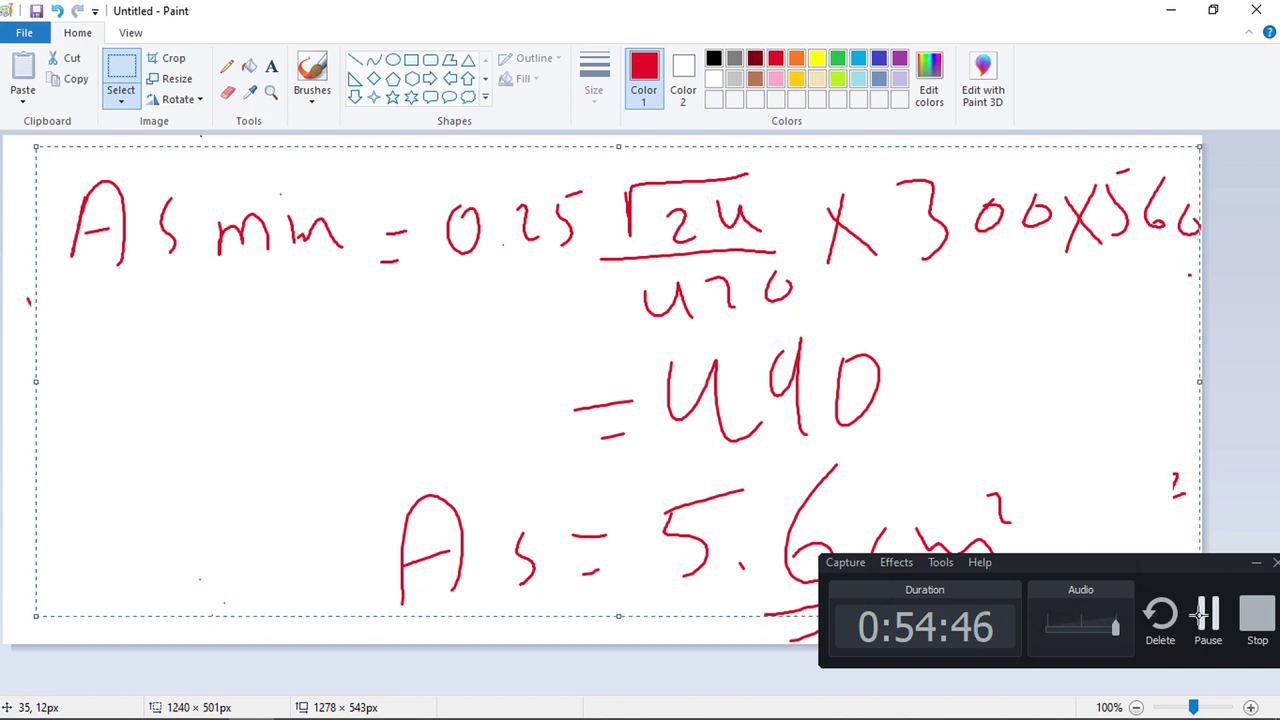
key("Delete")
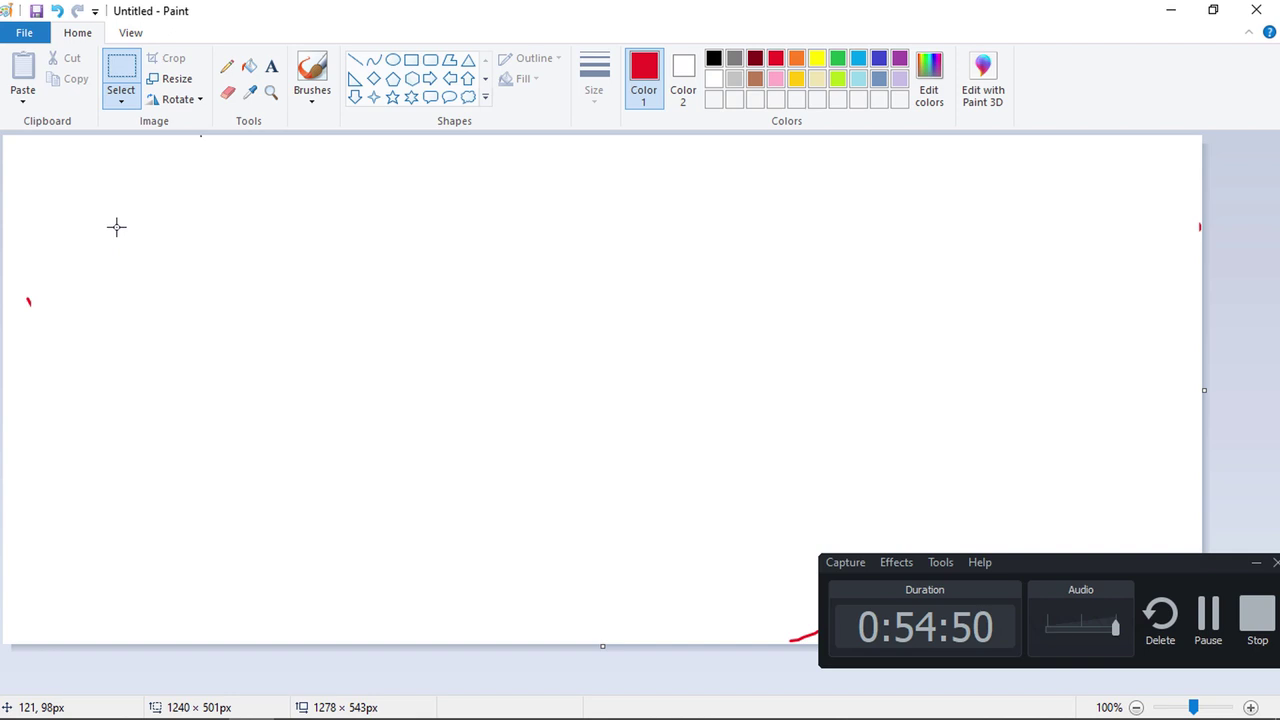
Handwrite "Av min = 280 mm" in red brush strokes across the upper part of the canvas
left_click(312, 72)
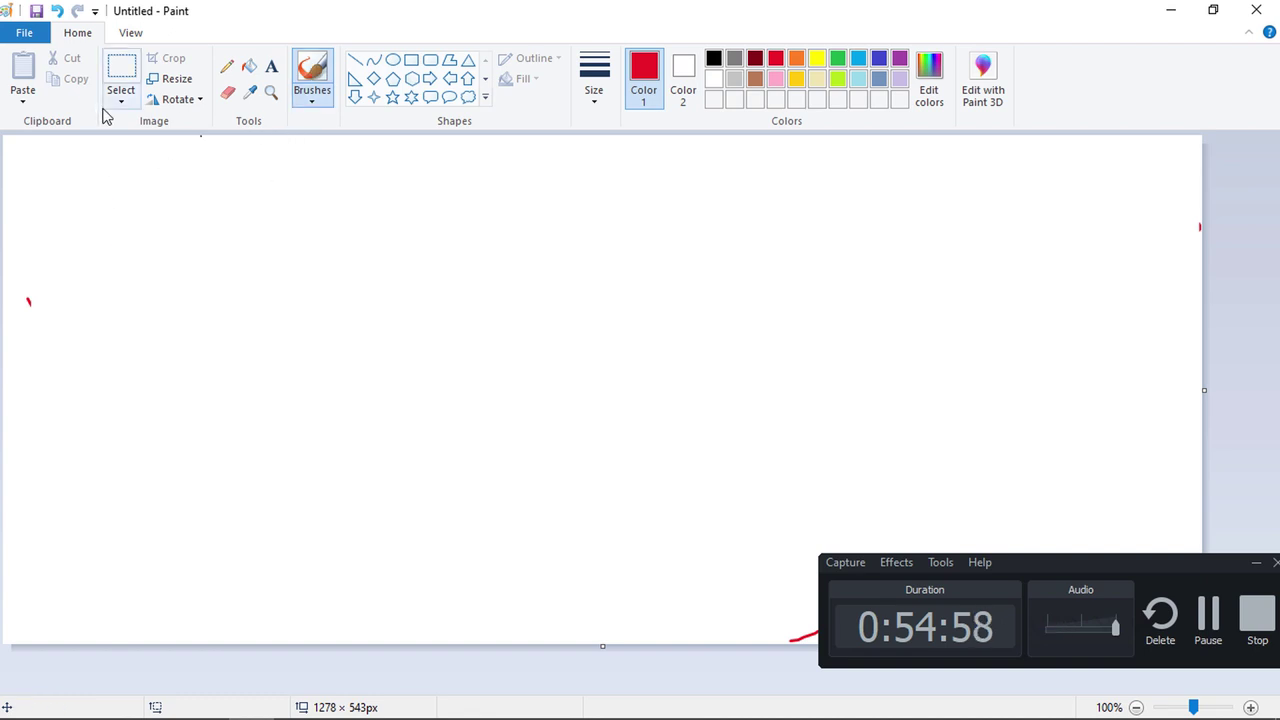
left_click_drag(125, 193, 126, 257)
mouse_move(129, 252)
left_mouse_down()
mouse_move(200, 240)
mouse_move(178, 228)
mouse_move(234, 240)
mouse_move(264, 212)
mouse_move(397, 236)
left_mouse_up()
mouse_move(413, 238)
left_mouse_down()
mouse_move(432, 222)
mouse_move(458, 238)
left_mouse_up()
left_click(377, 186)
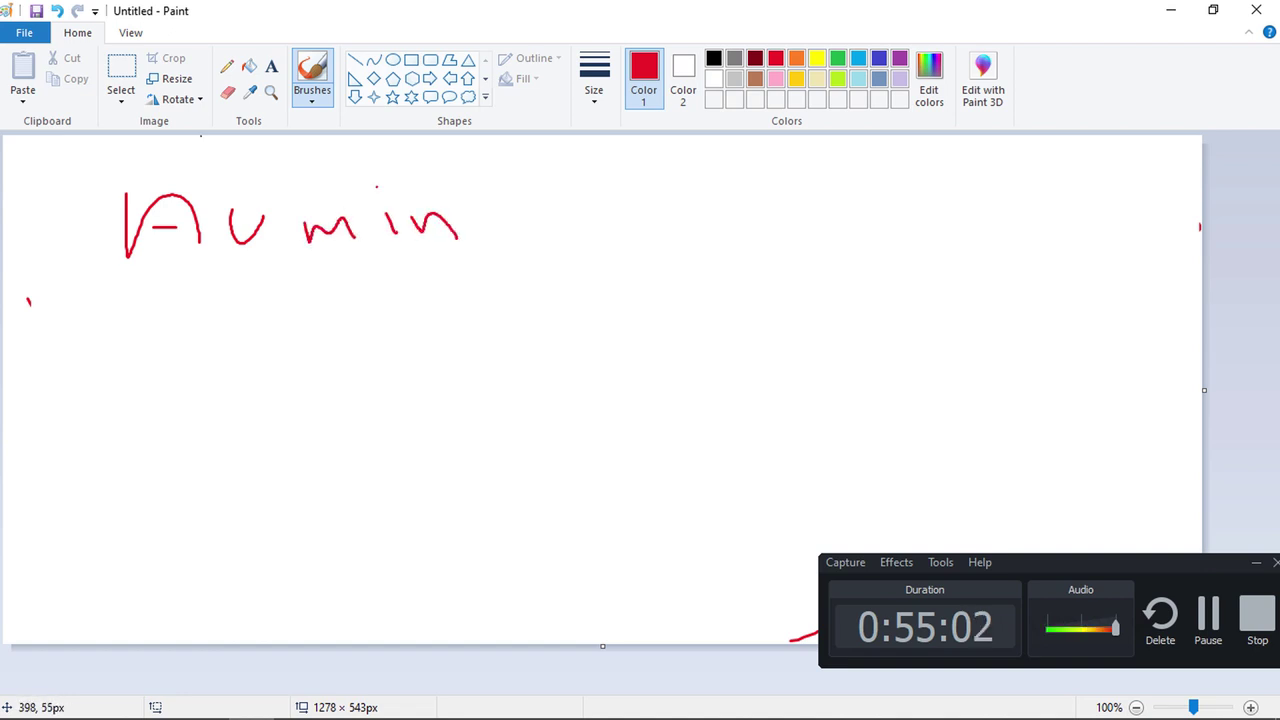
left_click_drag(604, 182, 643, 236)
left_click_drag(714, 168, 690, 160)
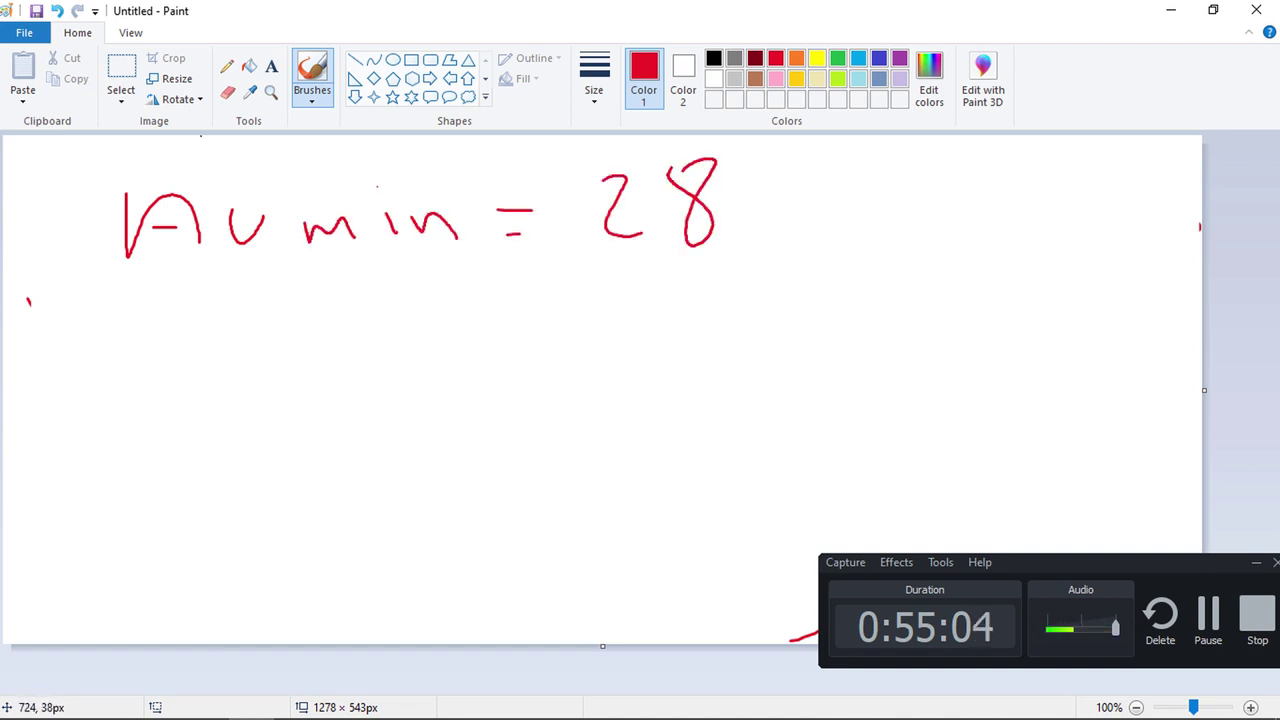
mouse_move(772, 180)
left_mouse_down()
mouse_move(752, 200)
mouse_move(772, 180)
left_mouse_up()
mouse_move(840, 222)
left_mouse_down()
mouse_move(907, 220)
mouse_move(982, 197)
mouse_move(1050, 223)
left_mouse_up()
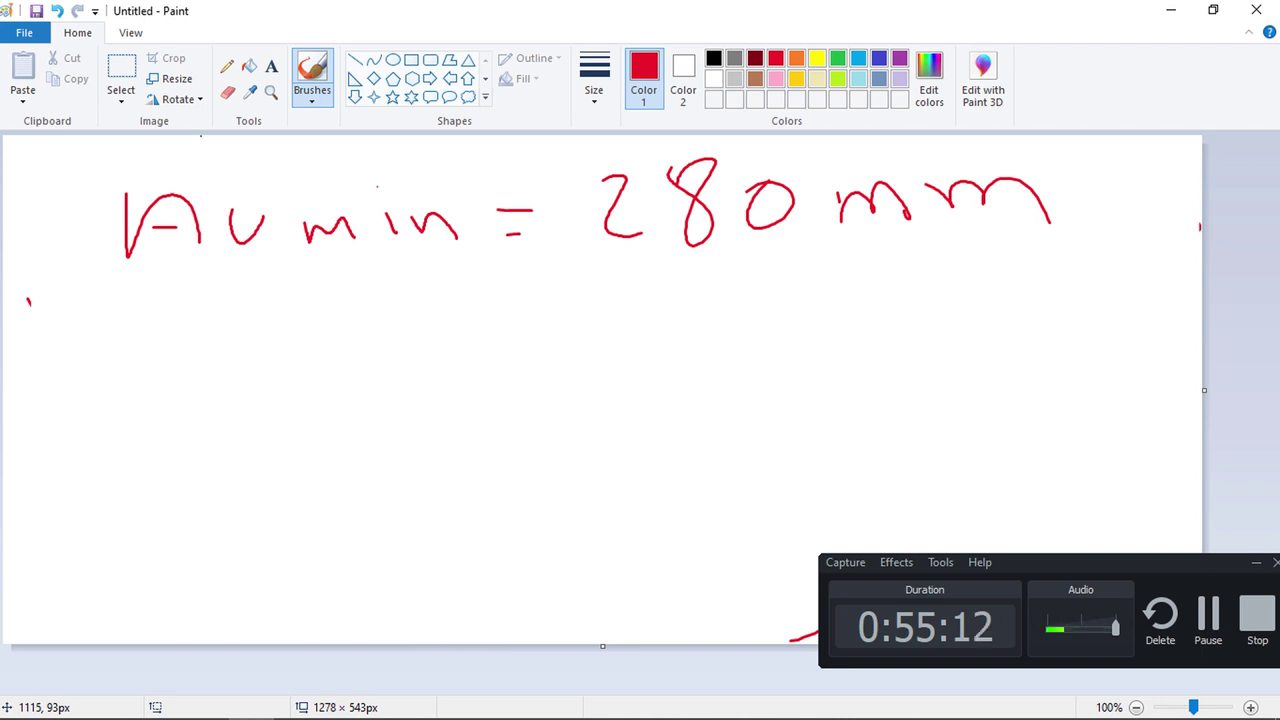
Handwrite the link arrangement "2Ø8/20" below the Av min line
mouse_move(131, 310)
left_mouse_down()
mouse_move(230, 317)
mouse_move(204, 398)
left_mouse_up()
mouse_move(75, 296)
left_mouse_down()
mouse_move(94, 337)
mouse_move(132, 350)
left_mouse_up()
mouse_move(326, 278)
left_mouse_down()
mouse_move(283, 356)
mouse_move(322, 268)
mouse_move(350, 378)
left_mouse_up()
left_click_drag(422, 315, 480, 352)
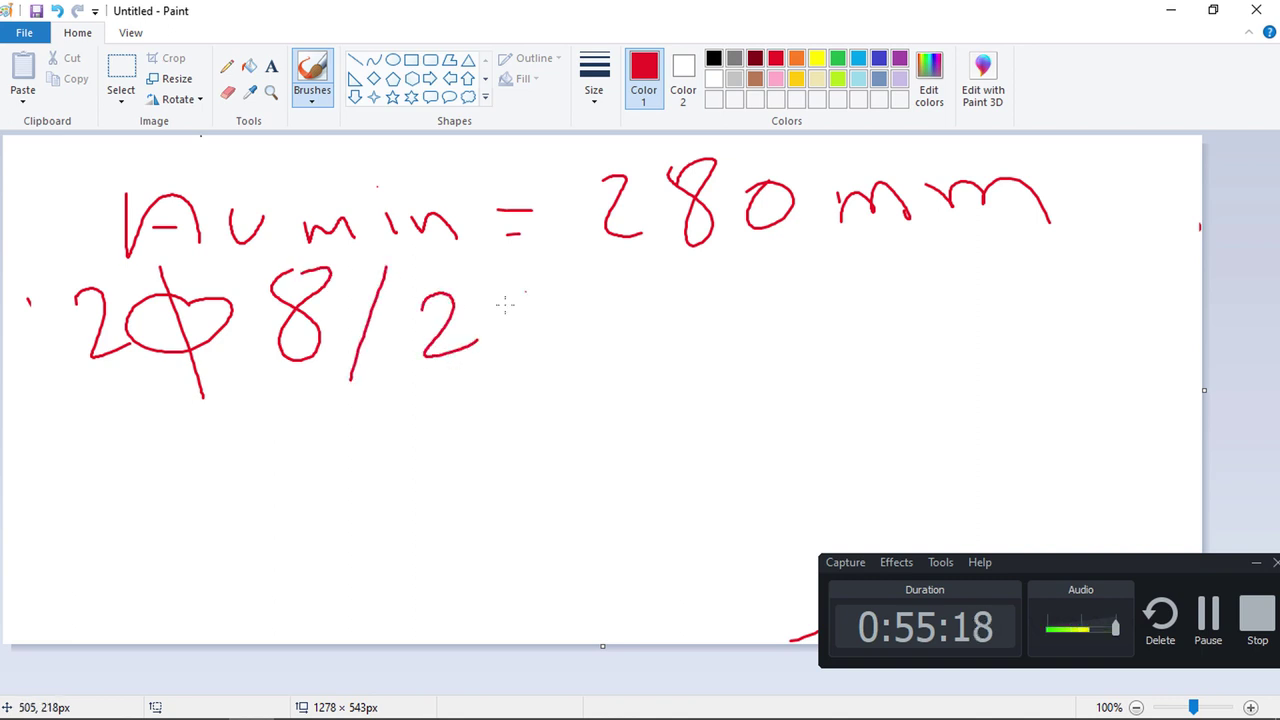
left_click_drag(506, 294, 540, 296)
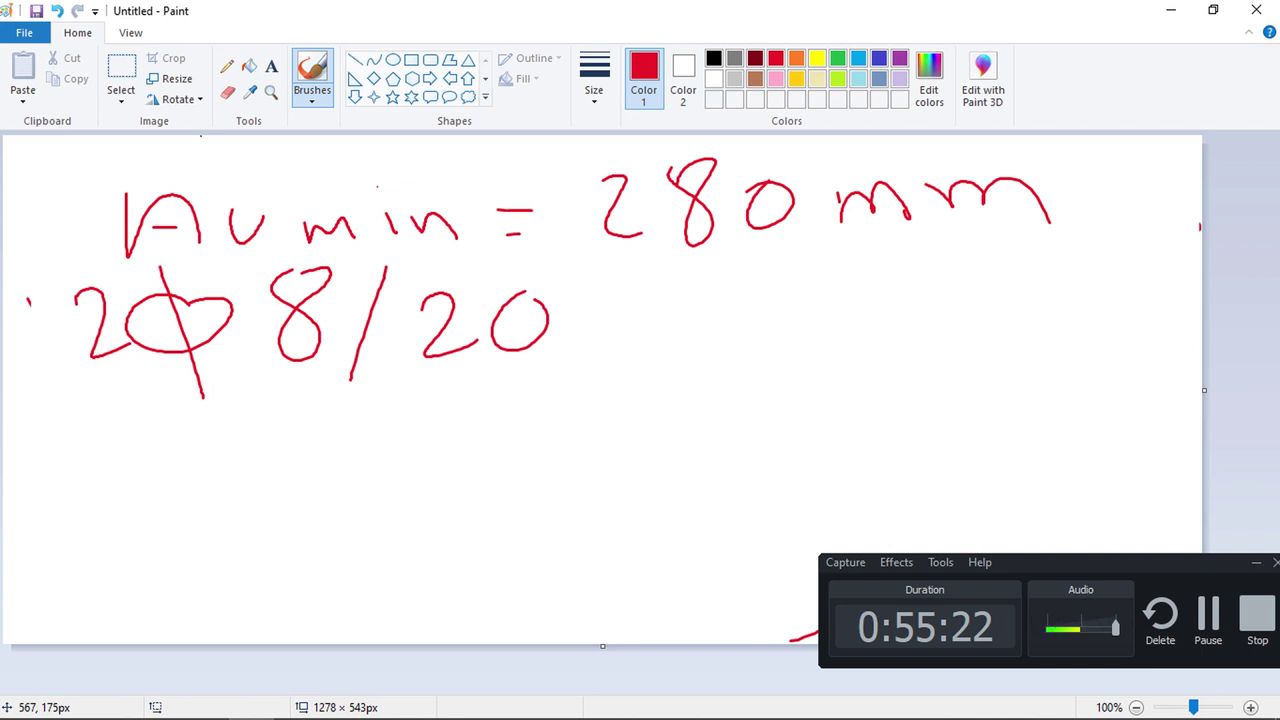
Handwrite the provided link area calculation "2 × 79 / 0.2 = 790" under the link arrangement
mouse_move(76, 455)
left_mouse_down()
mouse_move(152, 498)
mouse_move(186, 505)
left_mouse_up()
left_click_drag(242, 410, 215, 495)
left_click_drag(218, 430, 265, 488)
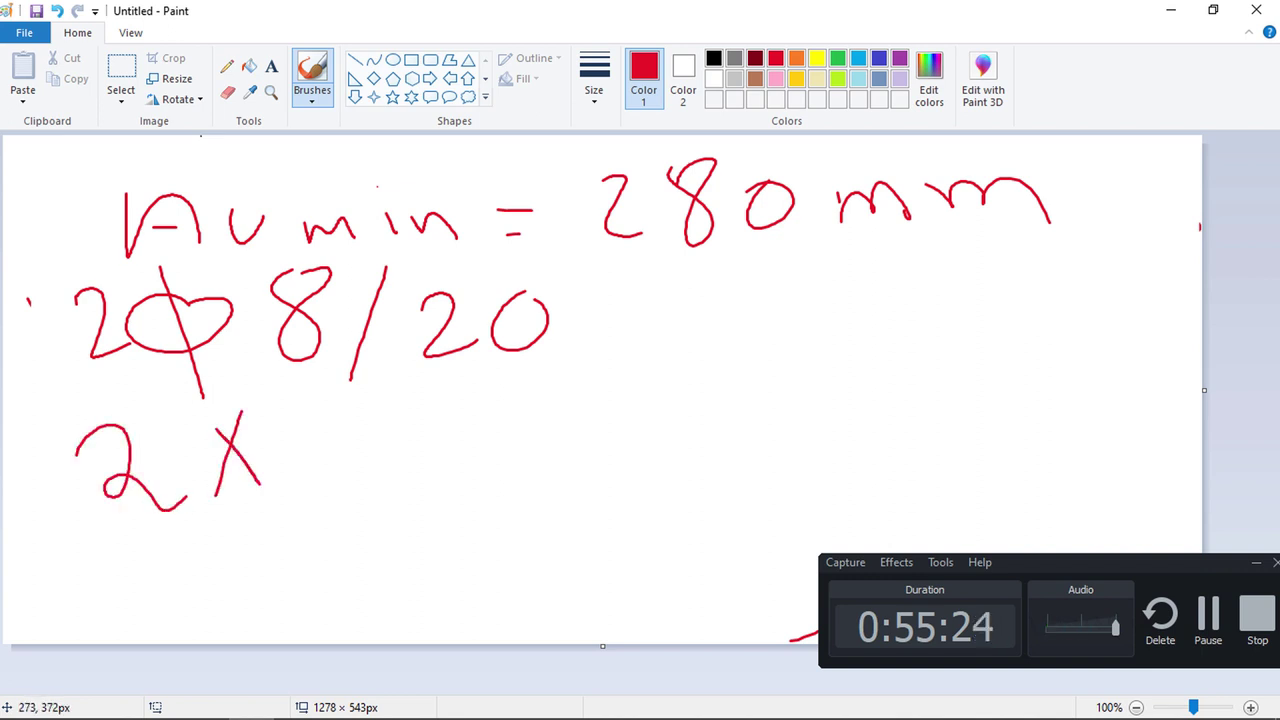
mouse_move(276, 407)
left_mouse_down()
mouse_move(323, 447)
mouse_move(326, 490)
left_mouse_up()
mouse_move(298, 446)
left_mouse_down()
mouse_move(392, 410)
mouse_move(413, 478)
left_mouse_up()
left_click_drag(485, 392, 445, 510)
mouse_move(512, 438)
left_mouse_down()
mouse_move(528, 448)
mouse_move(514, 437)
left_mouse_up()
left_click(562, 468)
left_click_drag(590, 425, 634, 484)
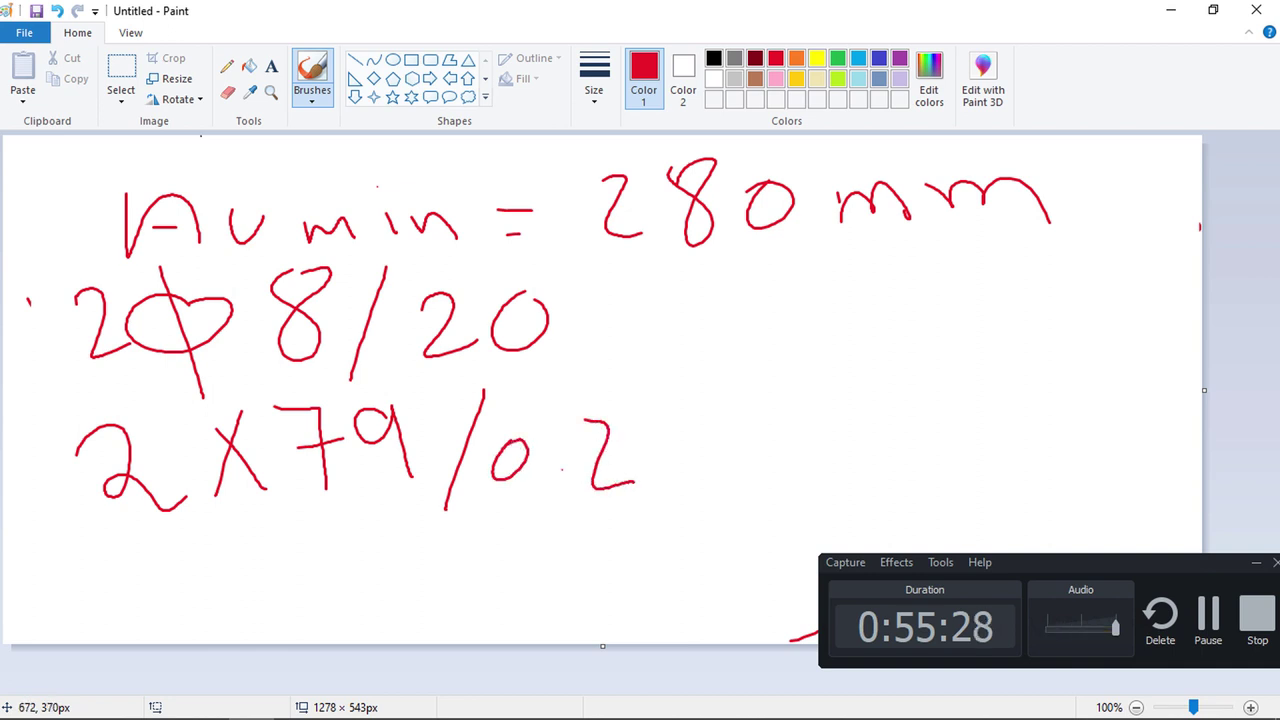
left_click(729, 478)
left_click_drag(722, 437, 788, 433)
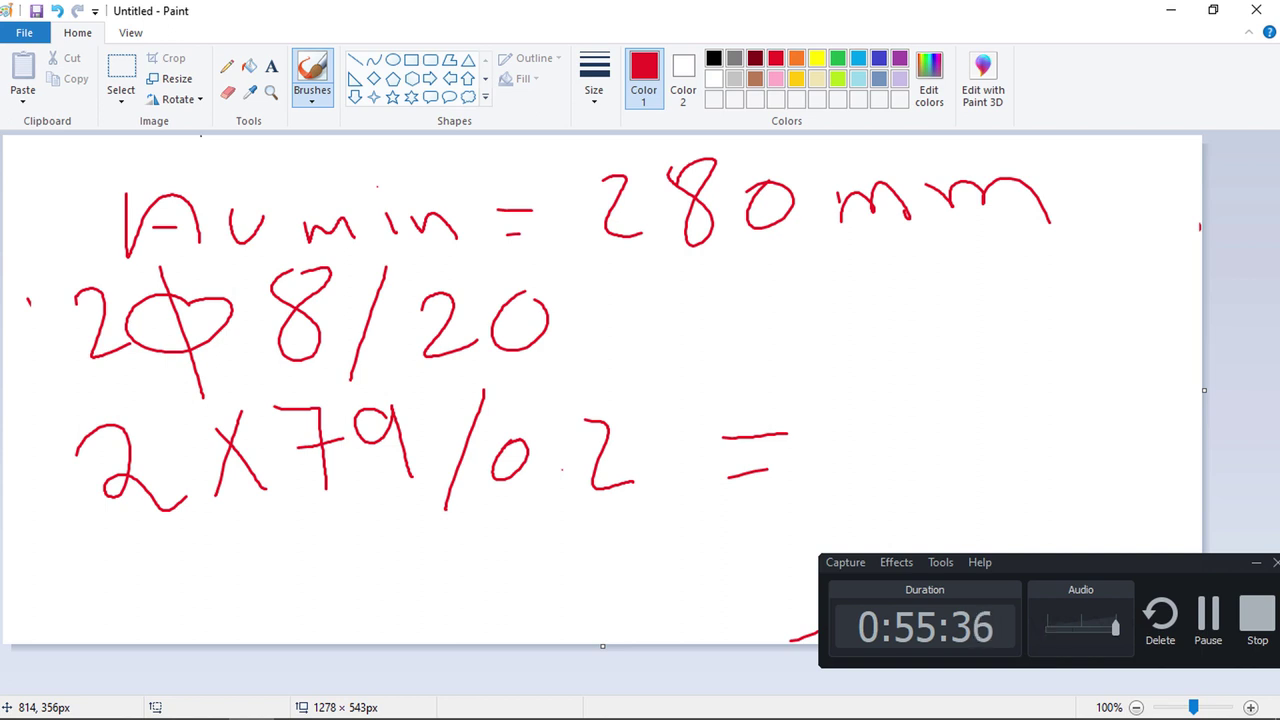
mouse_move(814, 366)
left_mouse_down()
mouse_move(870, 358)
mouse_move(858, 465)
left_mouse_up()
left_click_drag(828, 418, 892, 412)
left_click_drag(948, 350, 958, 452)
mouse_move(1022, 366)
left_mouse_down()
mouse_move(1035, 423)
mouse_move(1025, 366)
left_mouse_up()
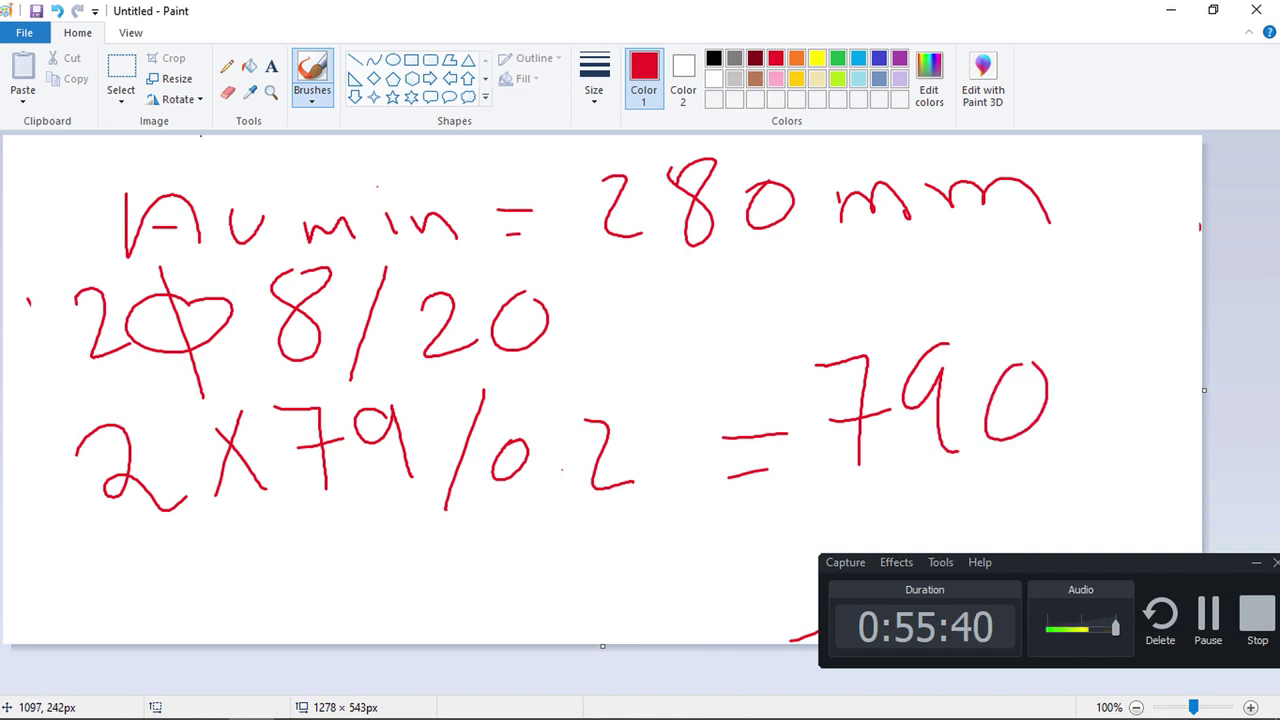
mouse_move(494, 663)
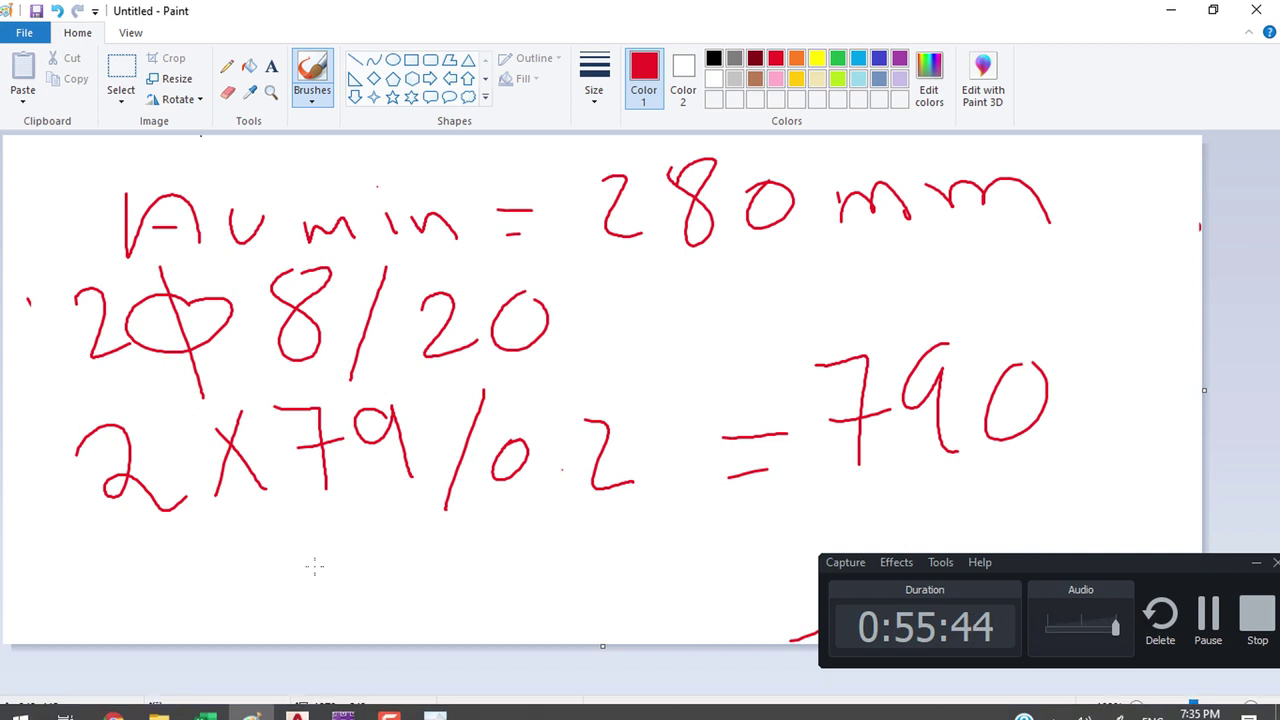
Switch to SAFE and reopen the recent model file RIBBED SLAB DES.FDB
left_click(343, 701)
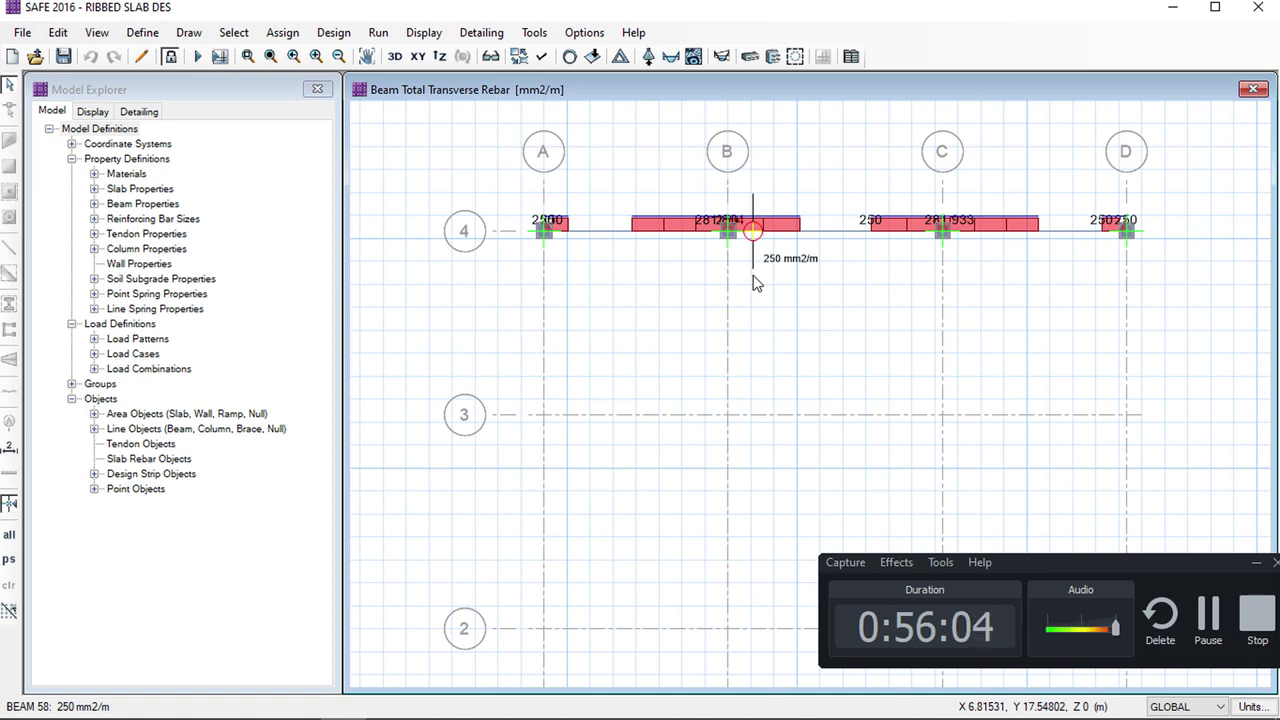
left_click(24, 34)
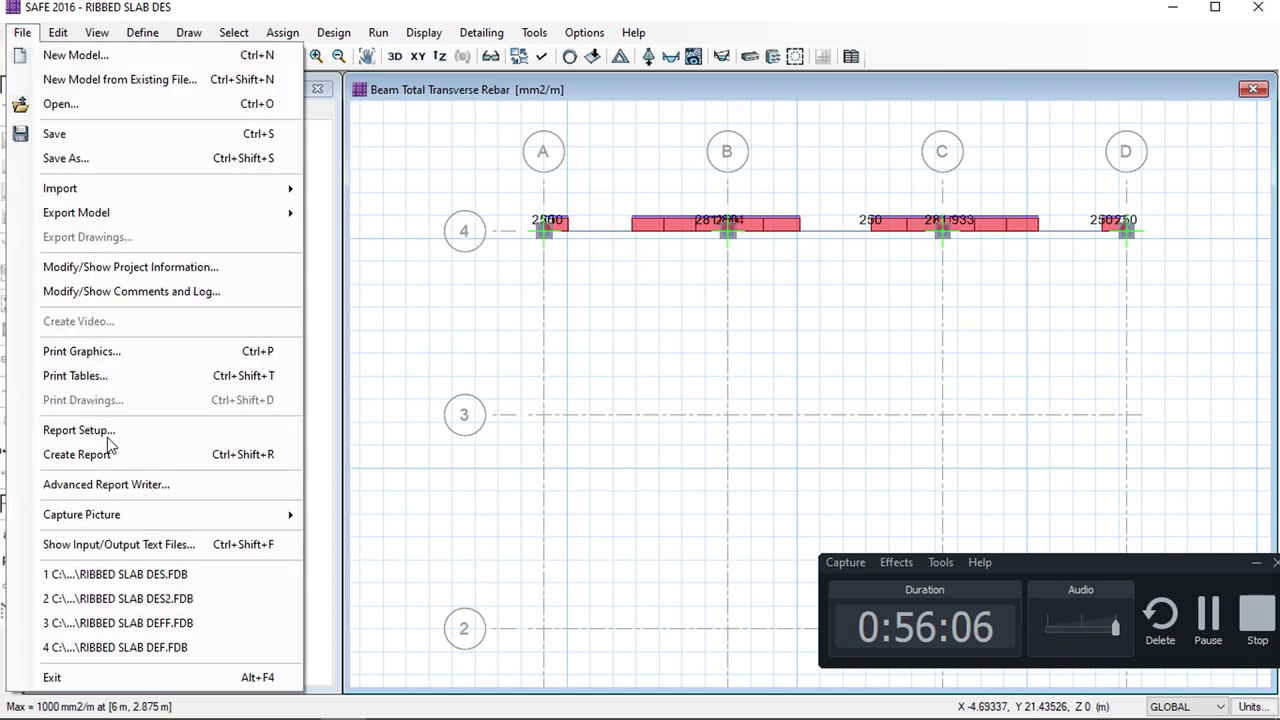
left_click(161, 583)
left_click(652, 433)
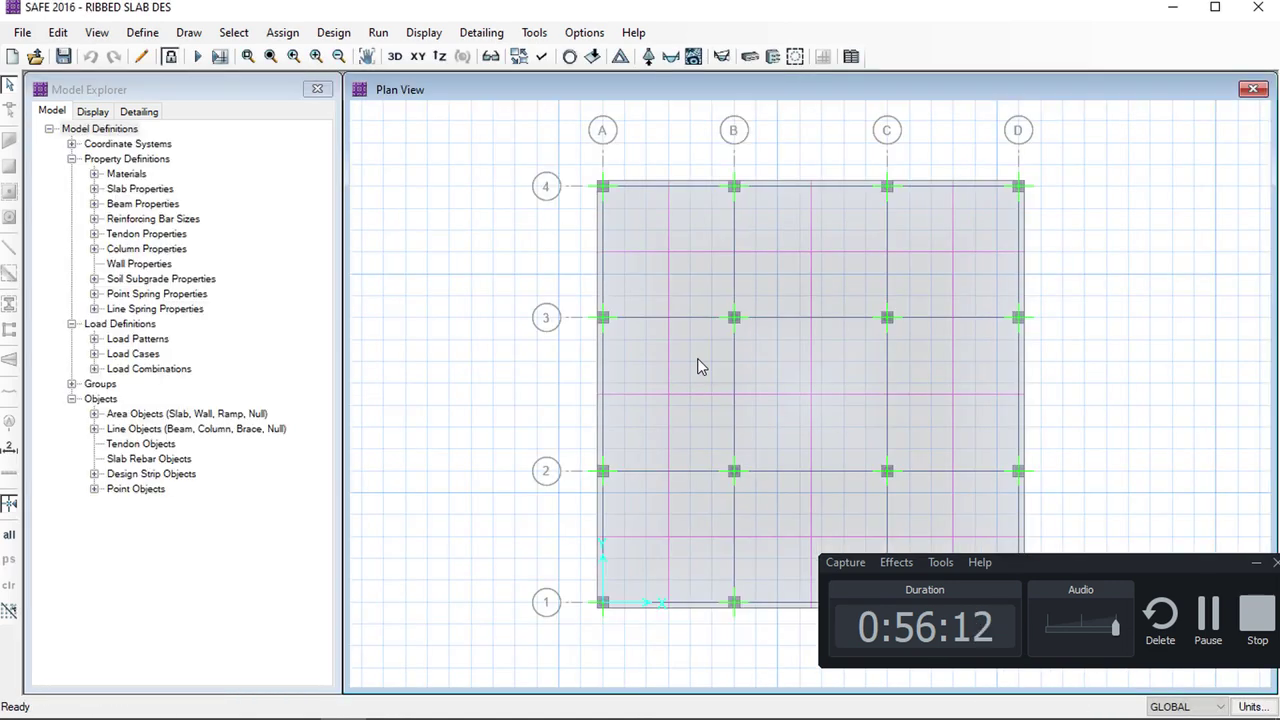
Show the slab internal ribs and the extruded view of the beams in the plan's display options
middle_click_drag(697, 358, 603, 315)
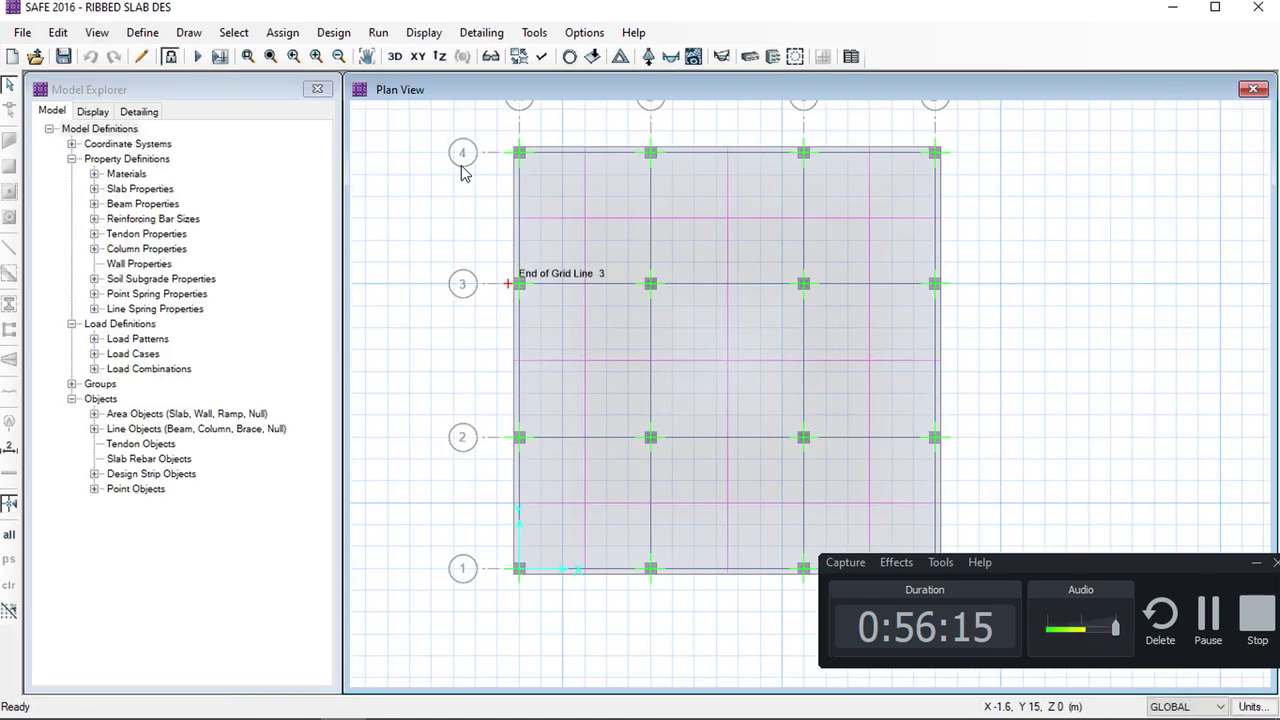
left_click(544, 57)
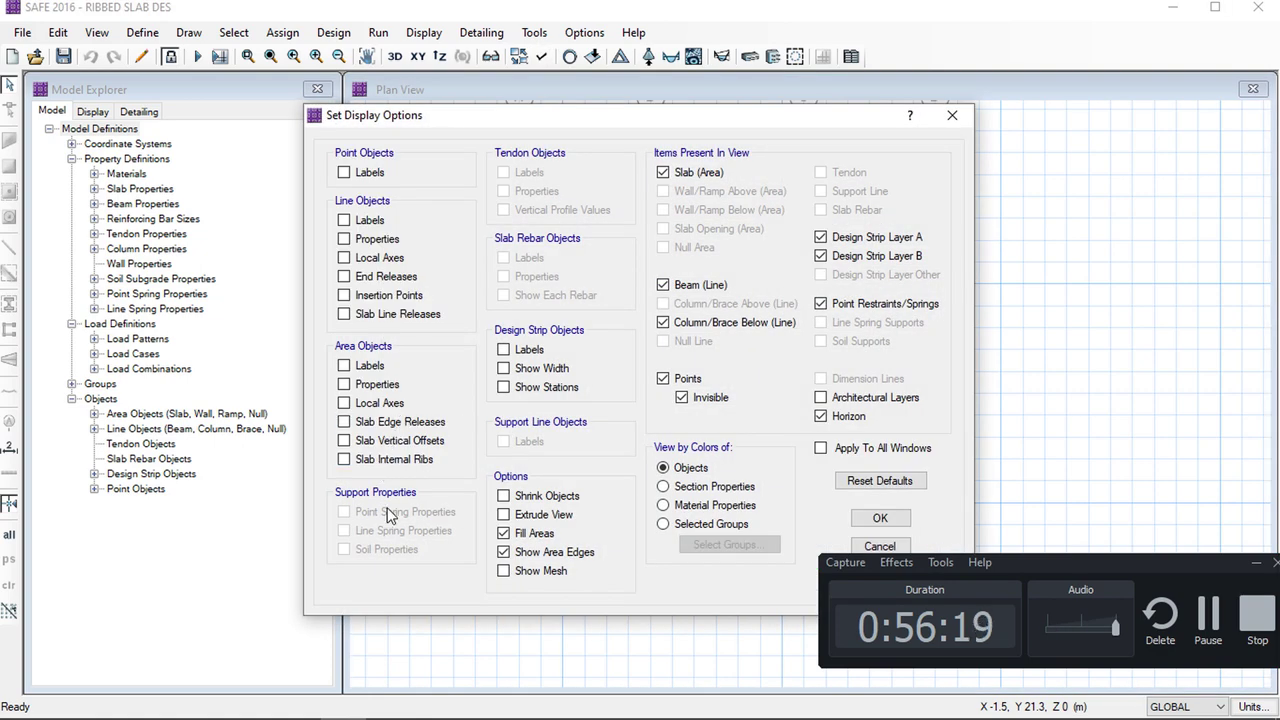
left_click(860, 518)
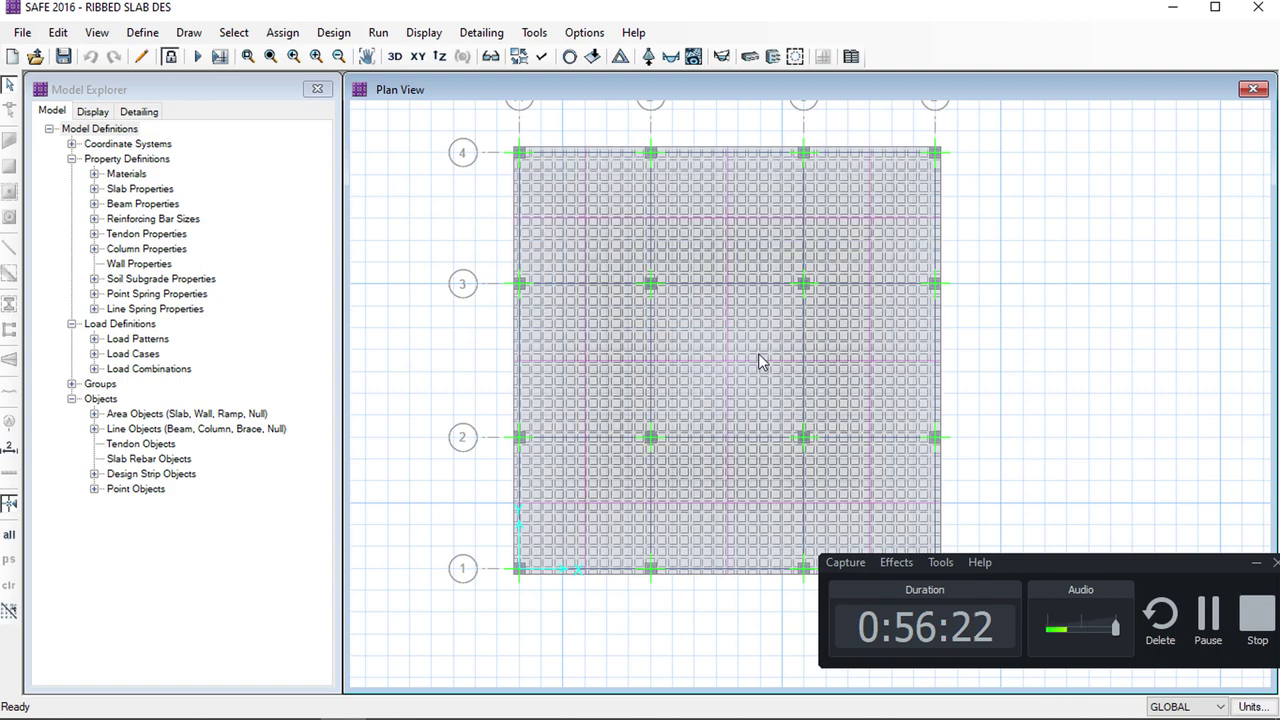
left_click(542, 56)
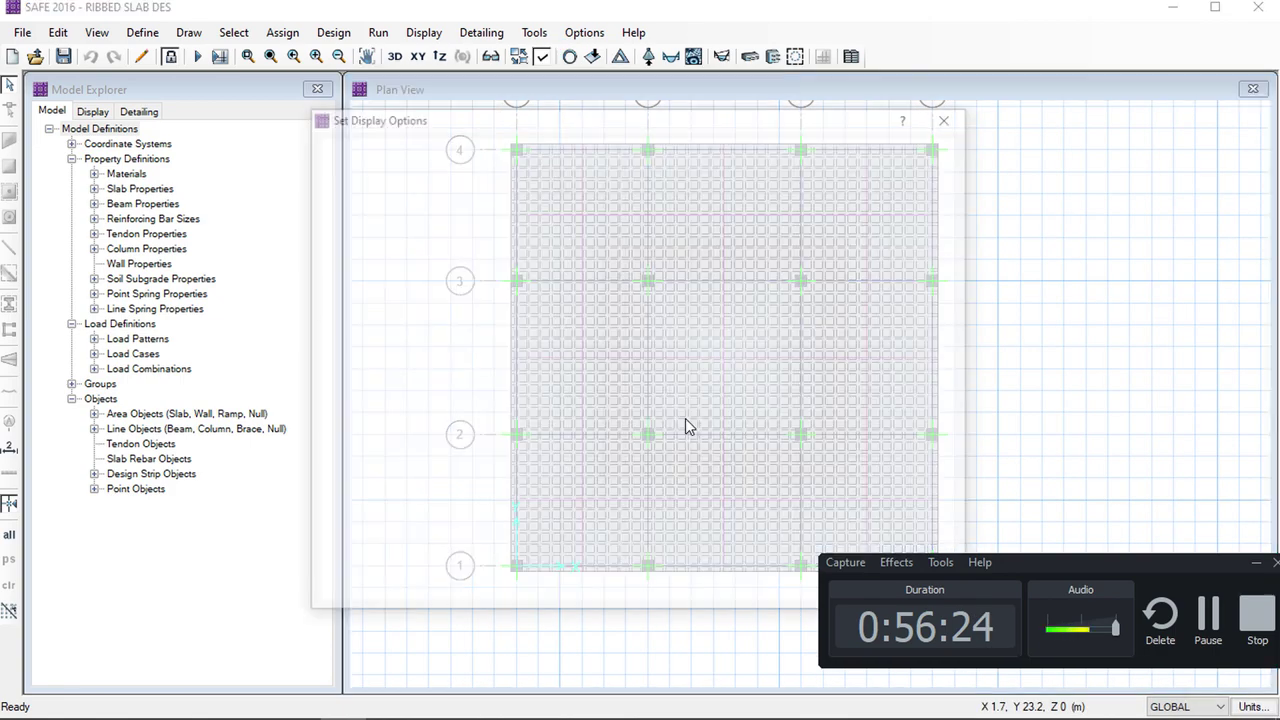
left_click(545, 514)
left_click(880, 518)
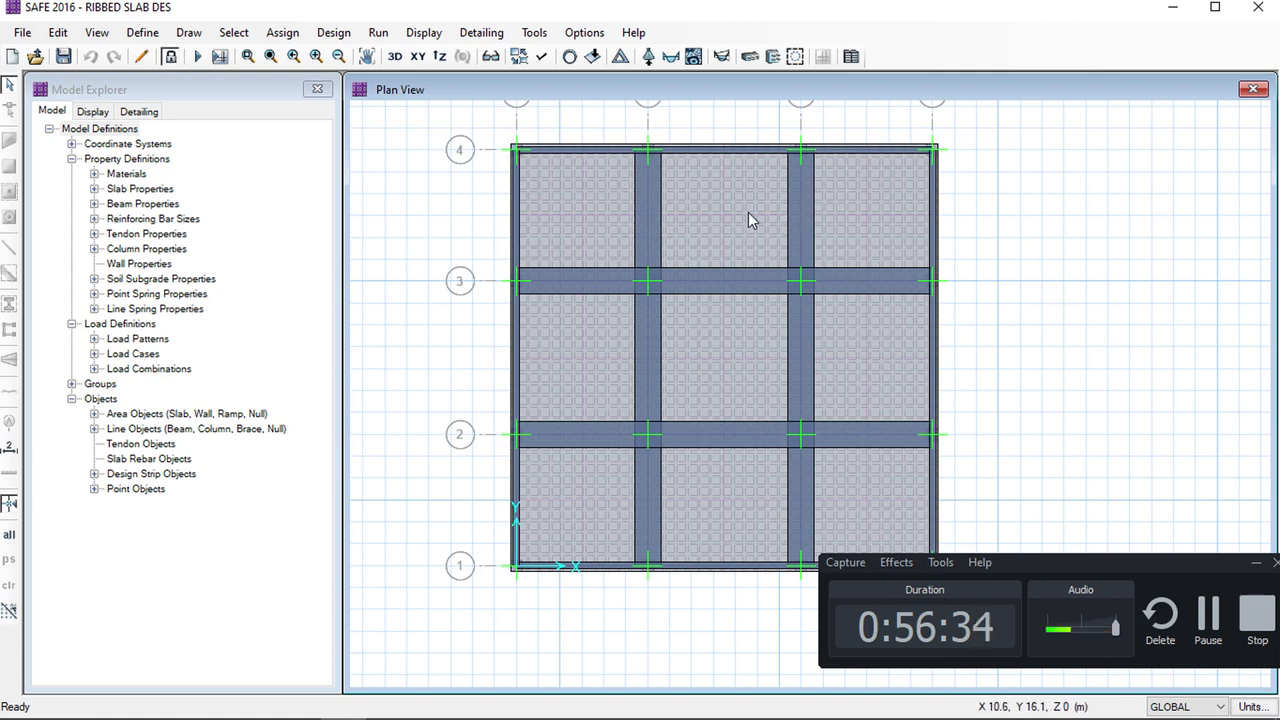
Unlock the model, discarding its analysis and design results, and delete the six beam segments along grid lines B and C
left_click_drag(663, 206, 663, 338)
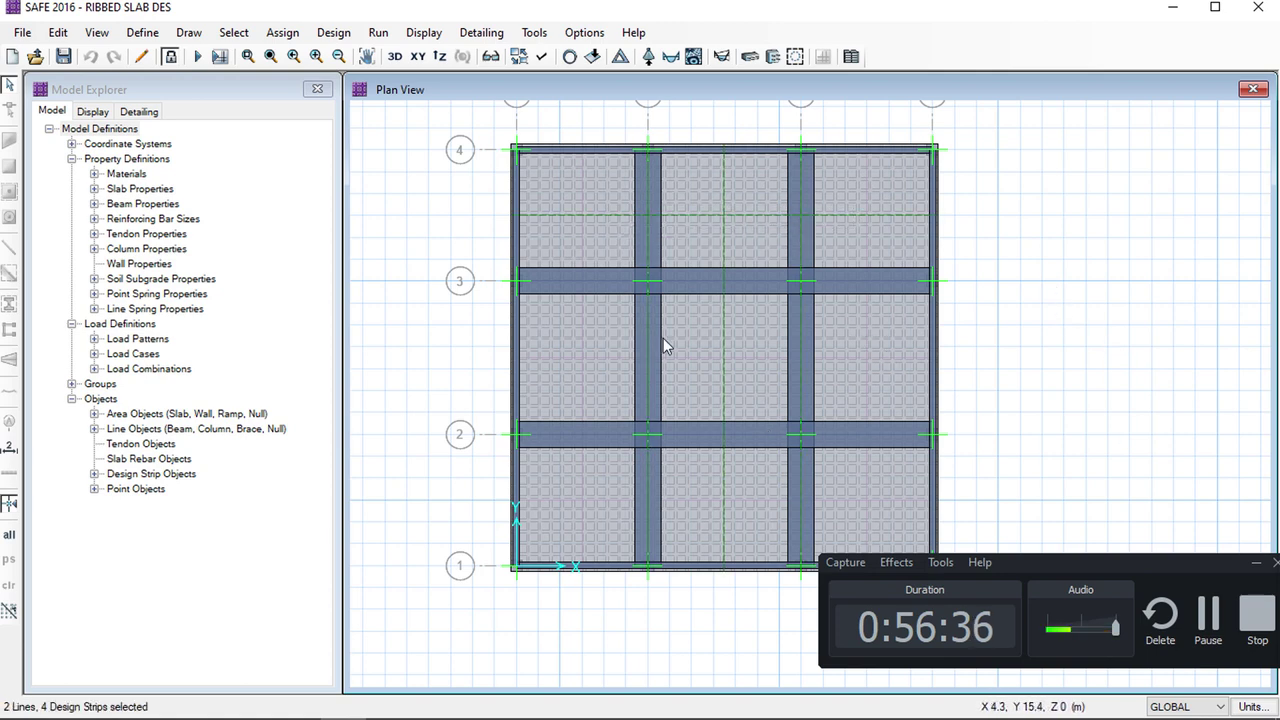
key("Delete")
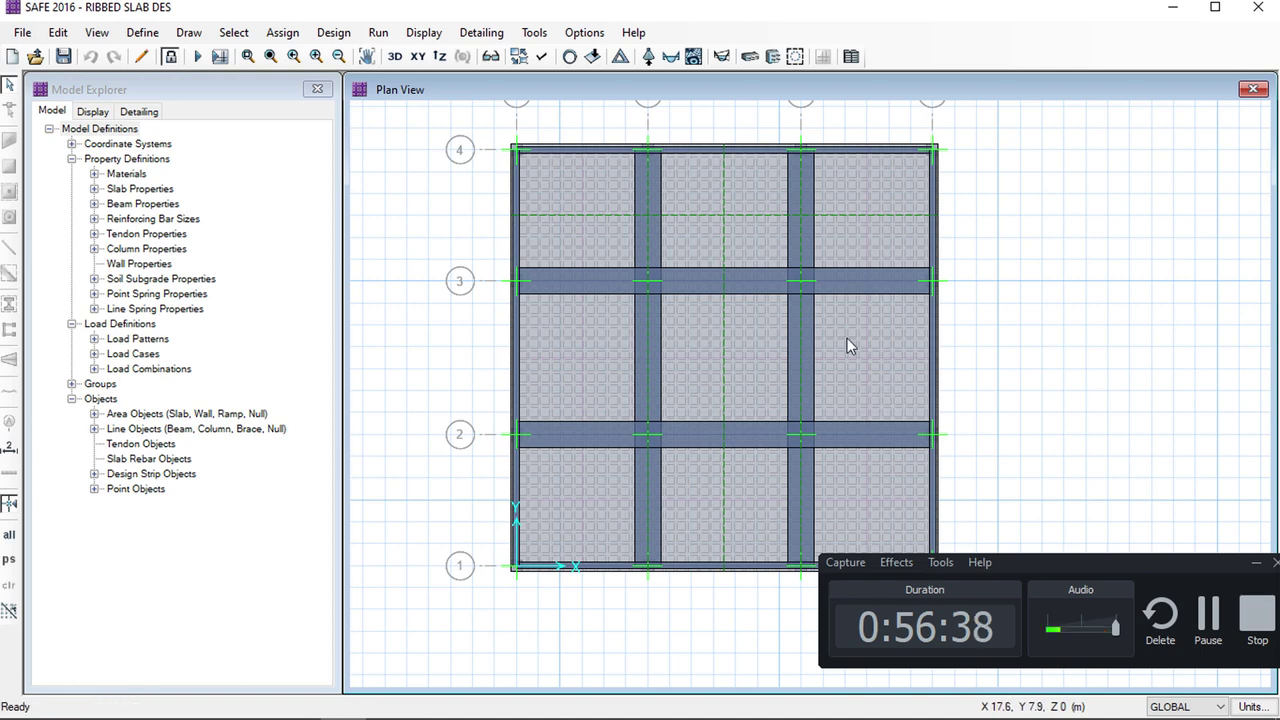
left_click(803, 213)
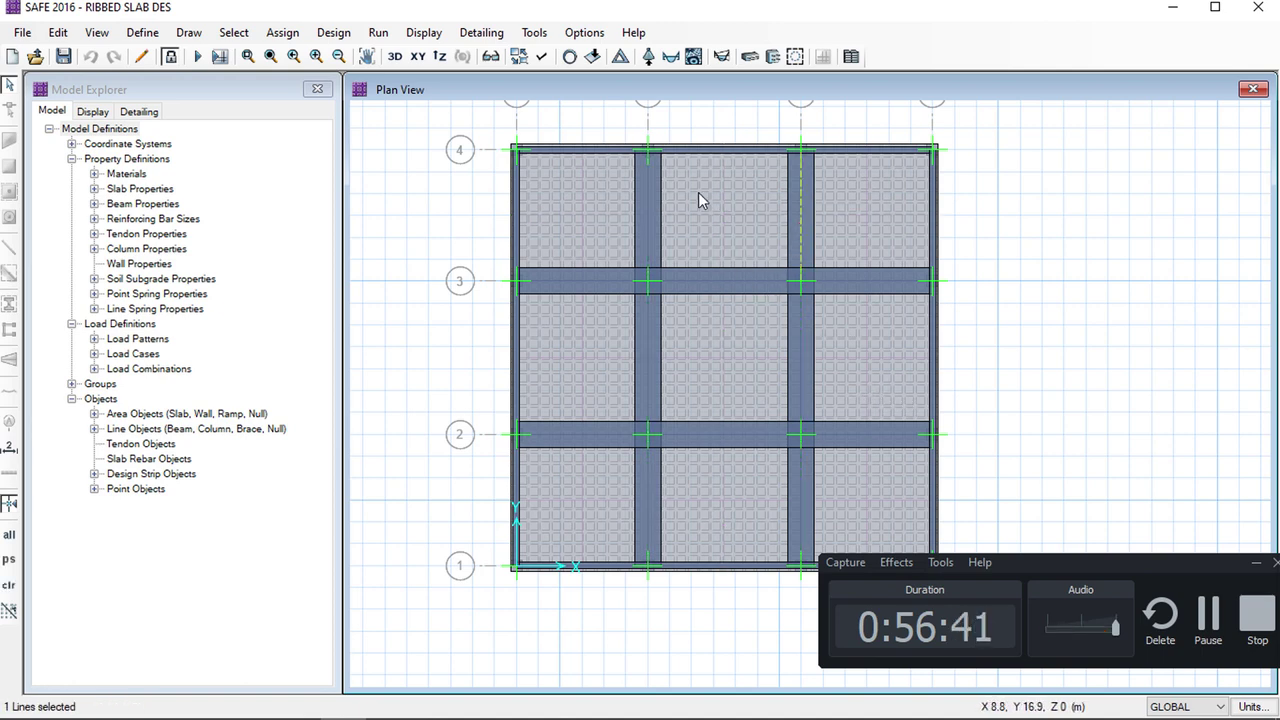
left_click(649, 195)
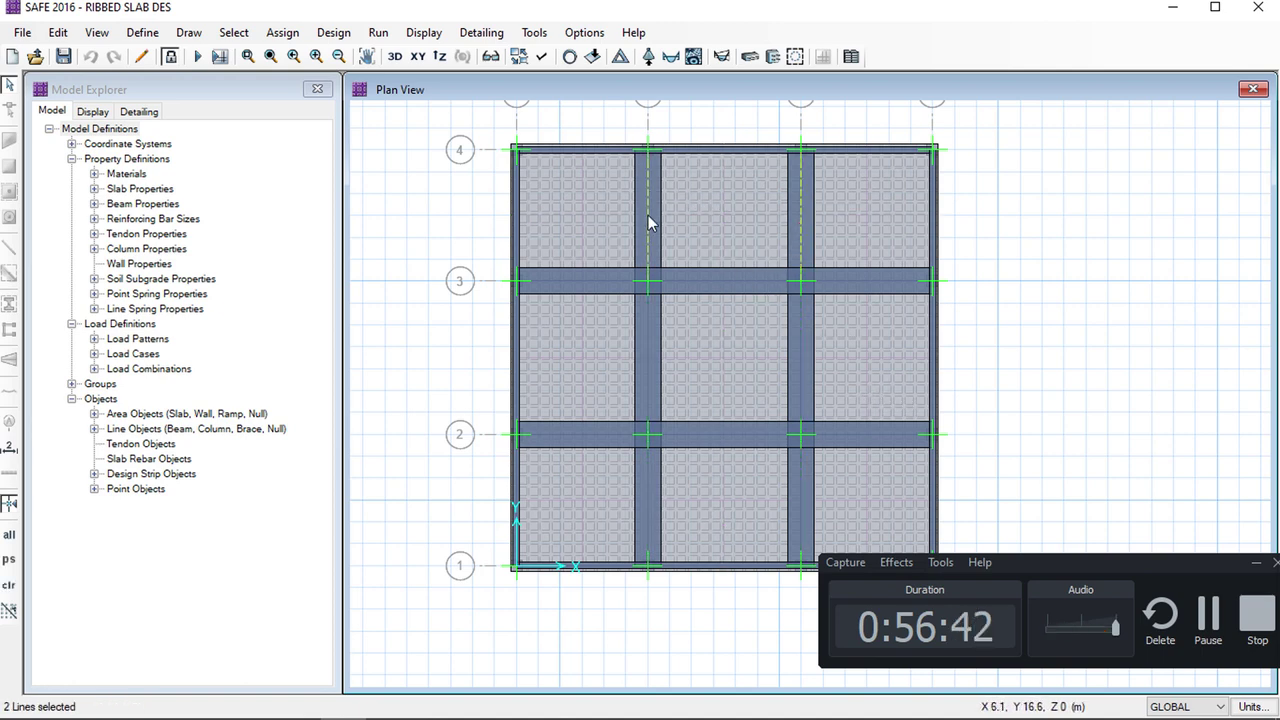
left_click(800, 352)
left_click(648, 338)
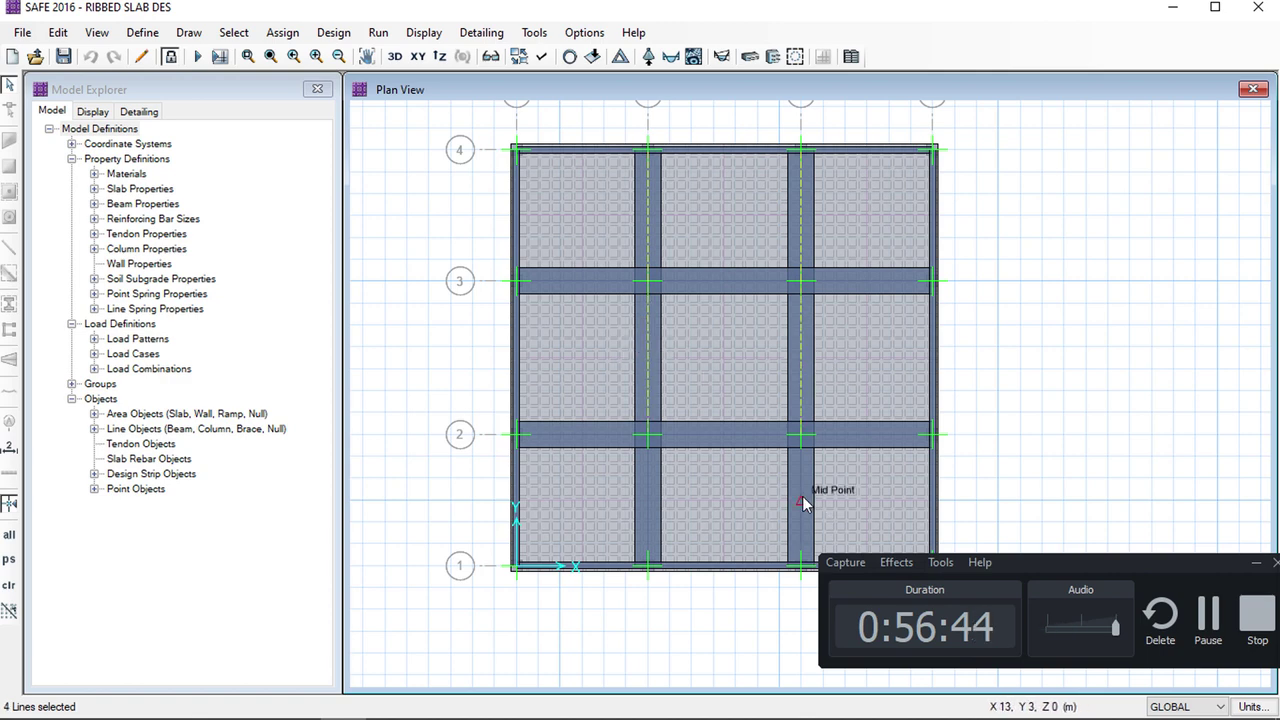
left_click(802, 496)
left_click(648, 491)
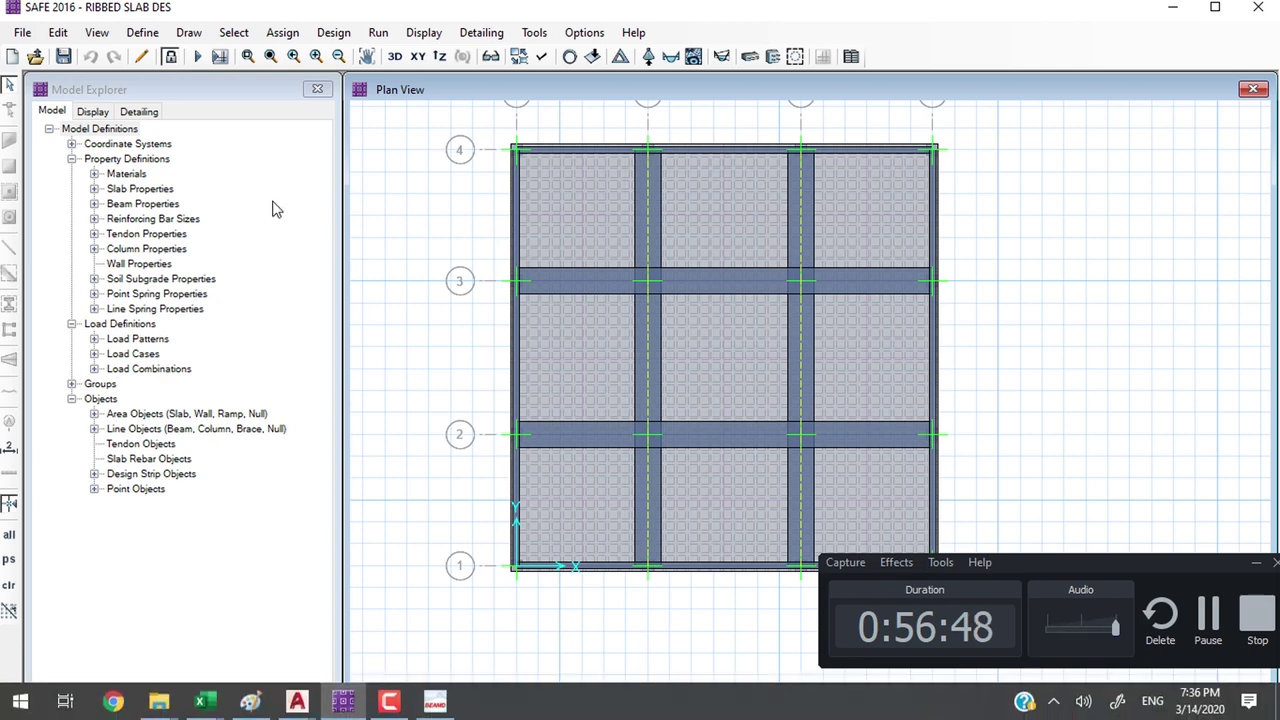
left_click(169, 57)
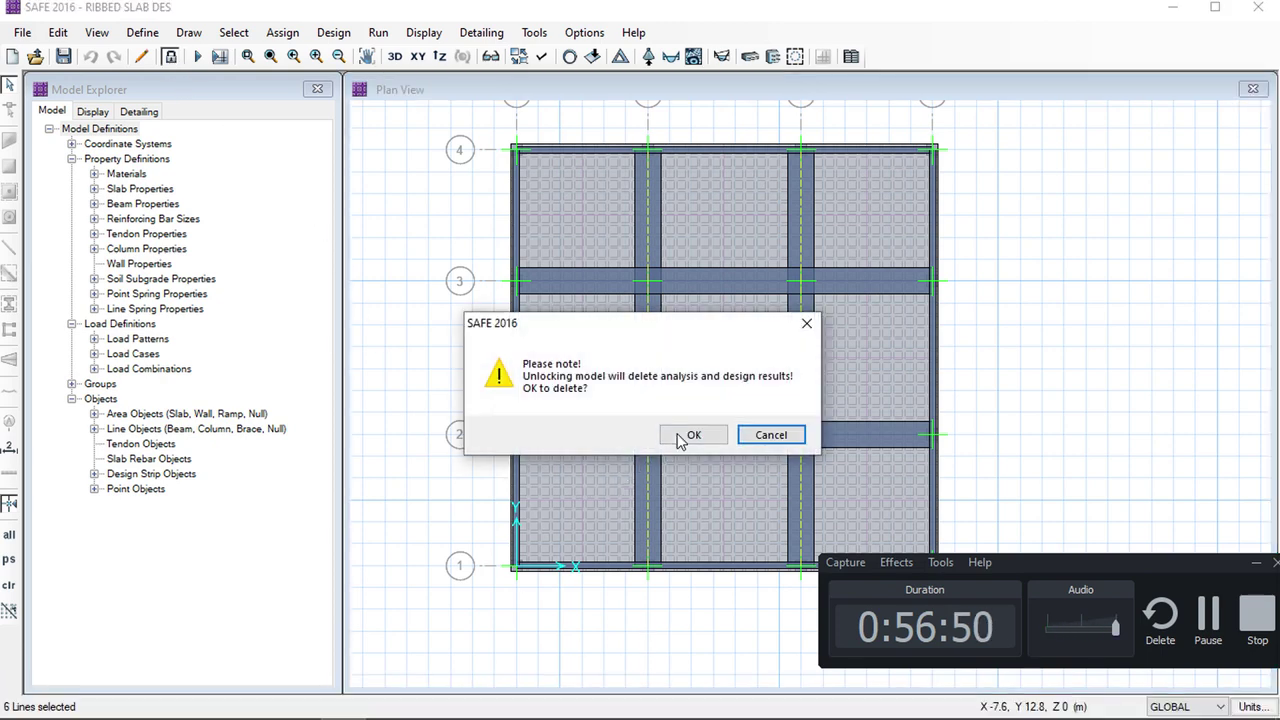
left_click(686, 437)
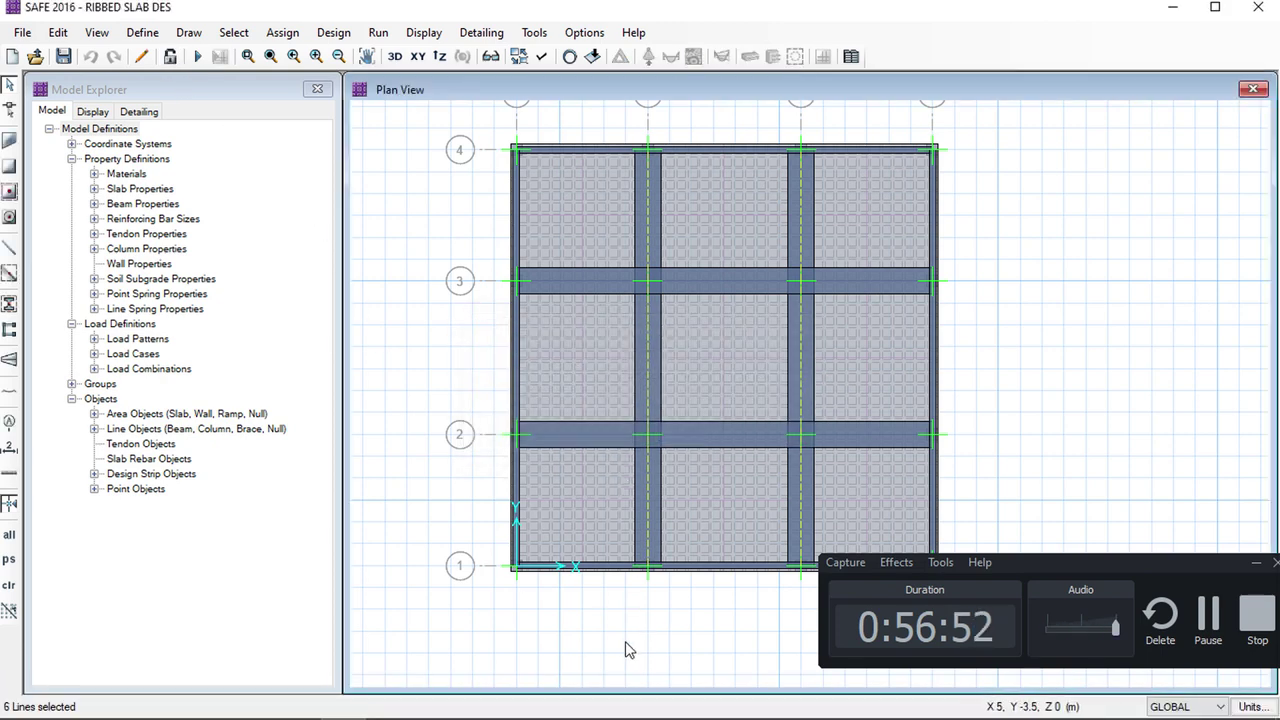
key("Delete")
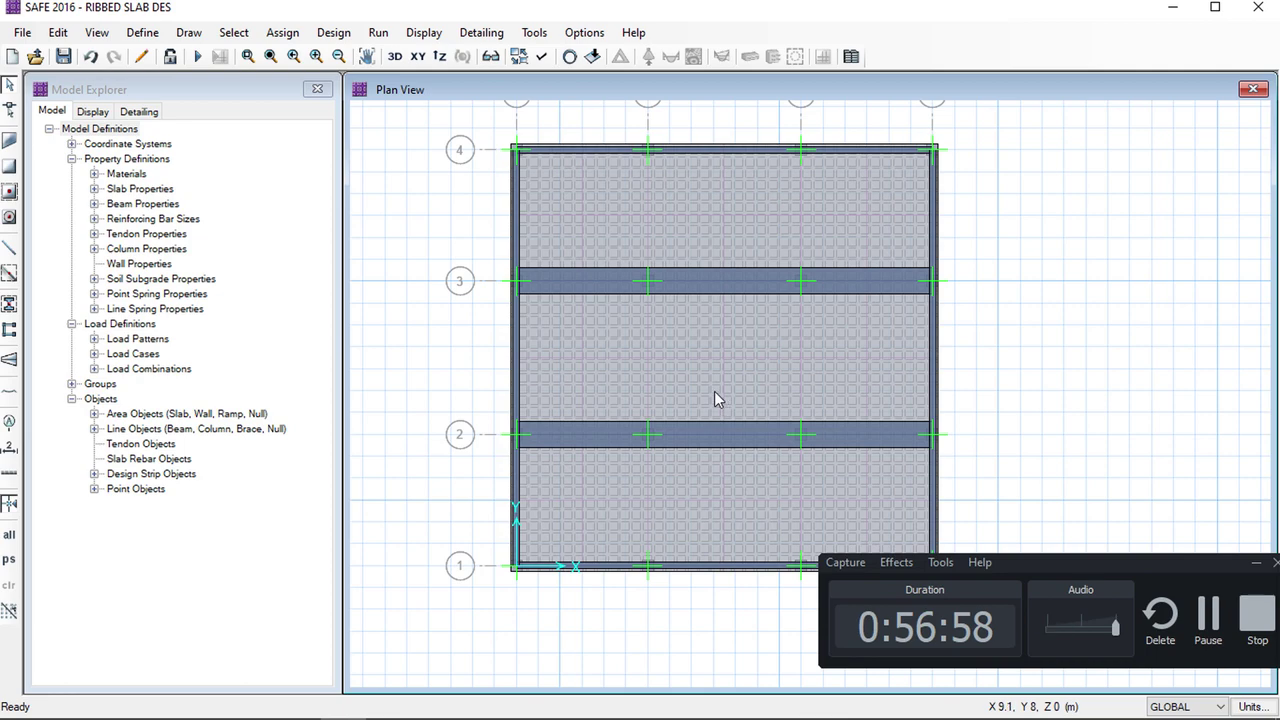
Add a new slab property named ONE WAY with type Ribbed and the rib direction parallel to Local 2
middle_click_drag(706, 338, 700, 325)
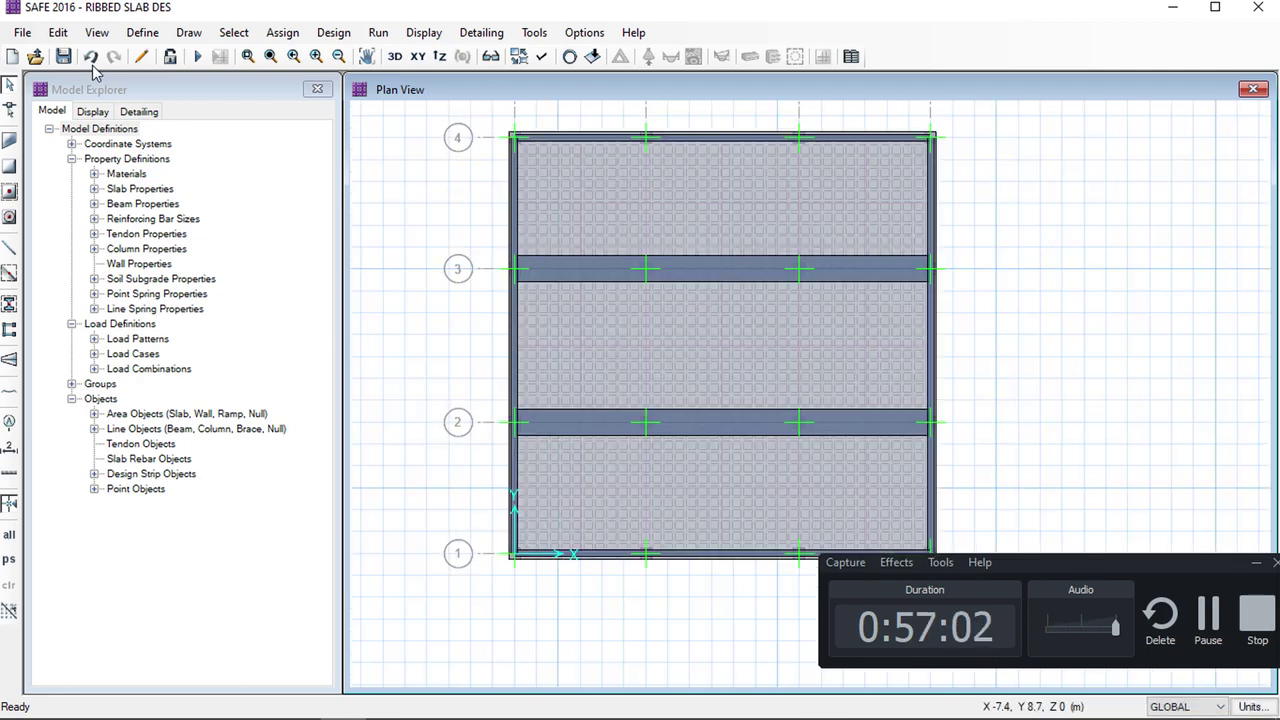
left_click(138, 33)
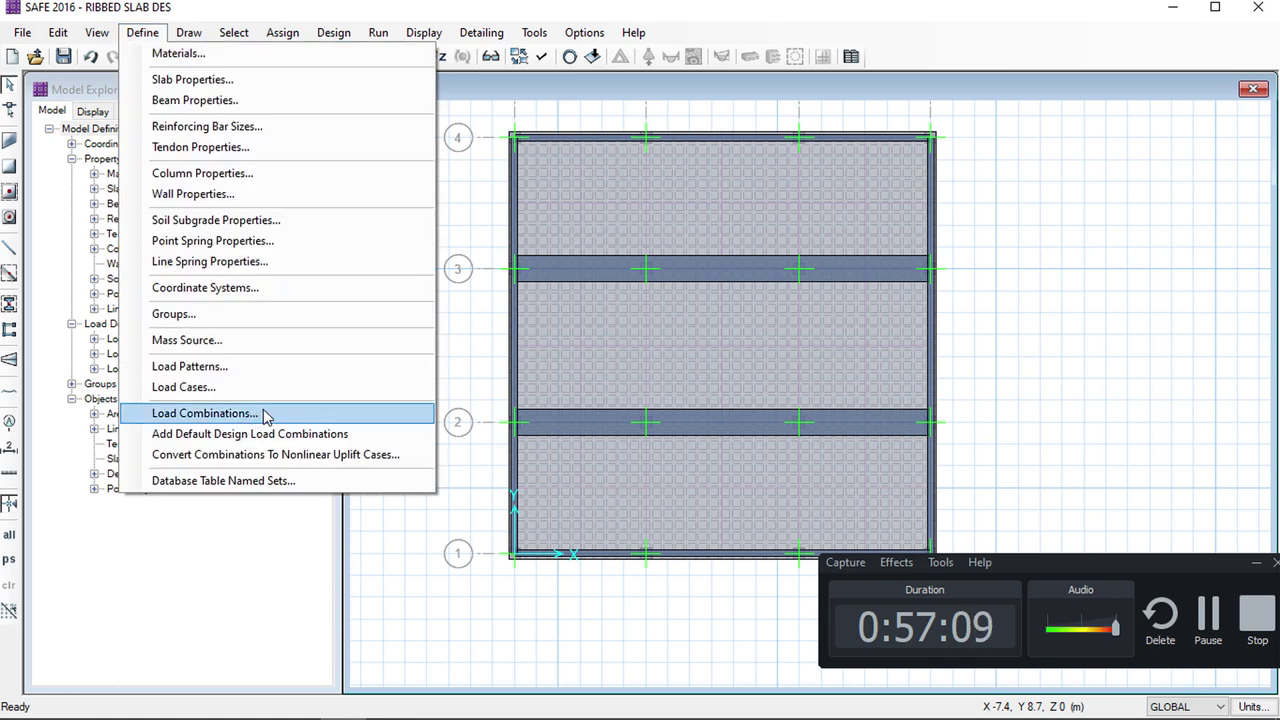
left_click(221, 80)
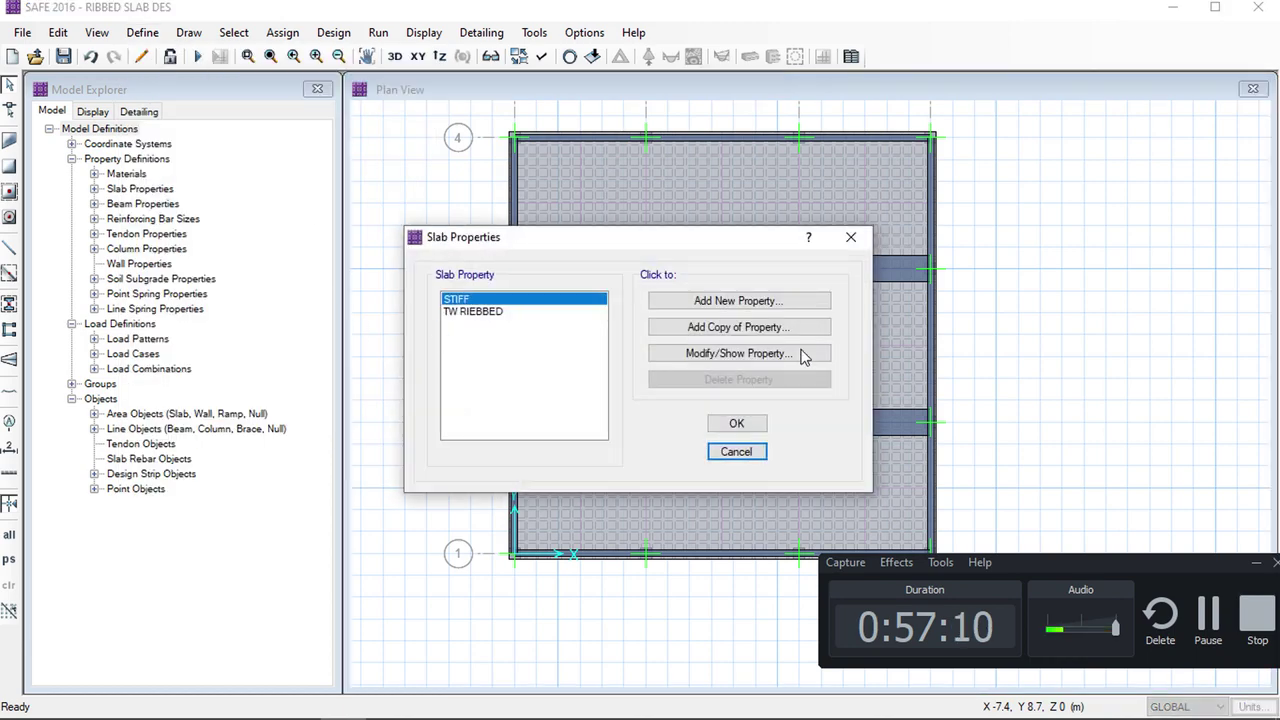
left_click(755, 301)
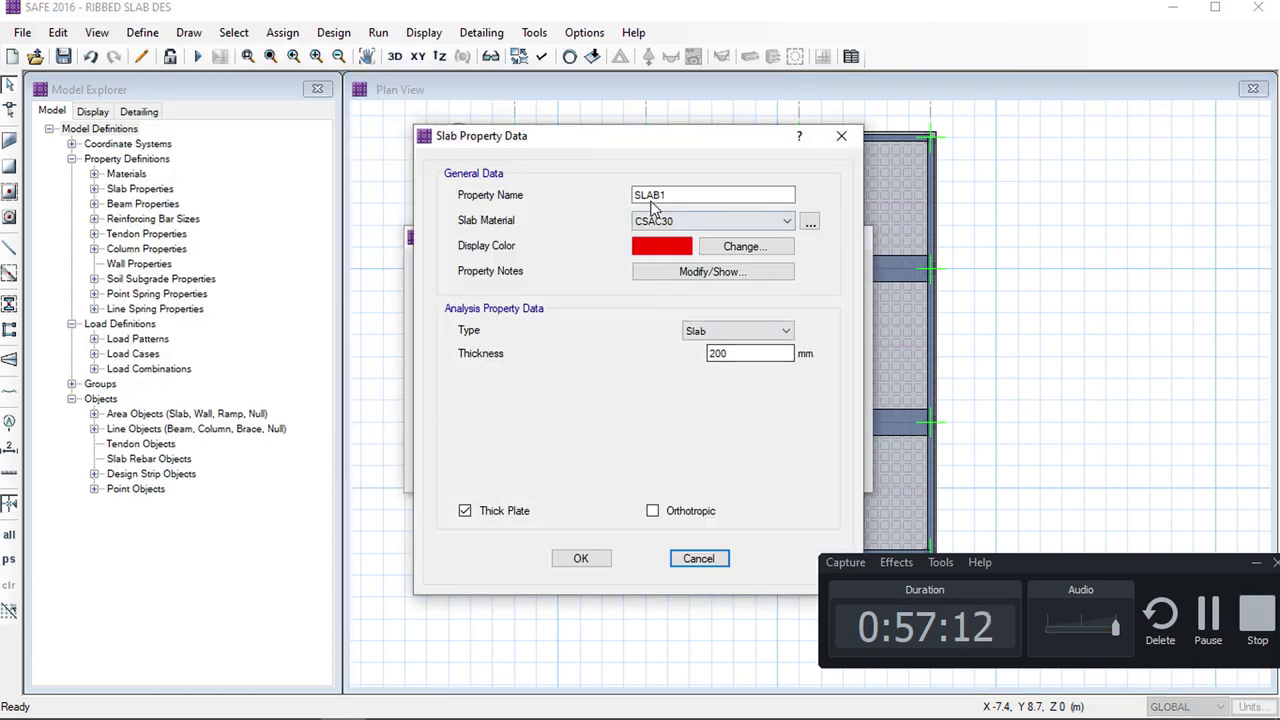
double_click(687, 197)
type("O")
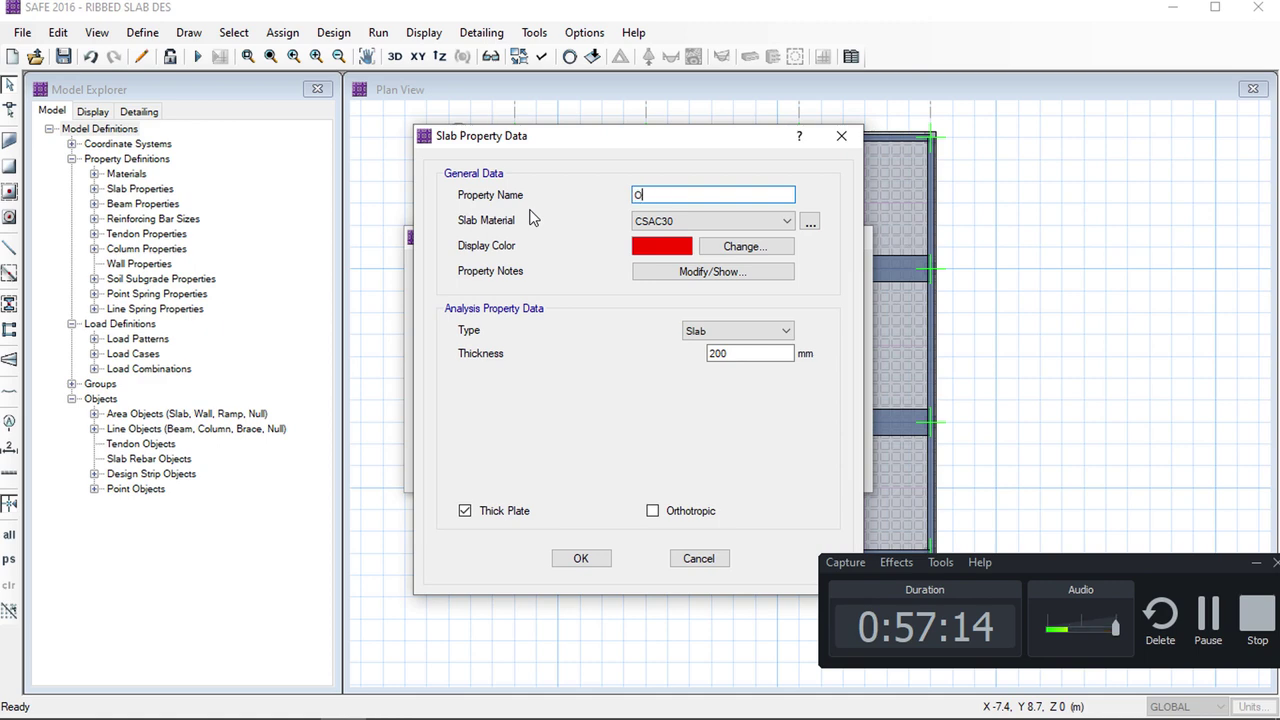
type("NE WAY")
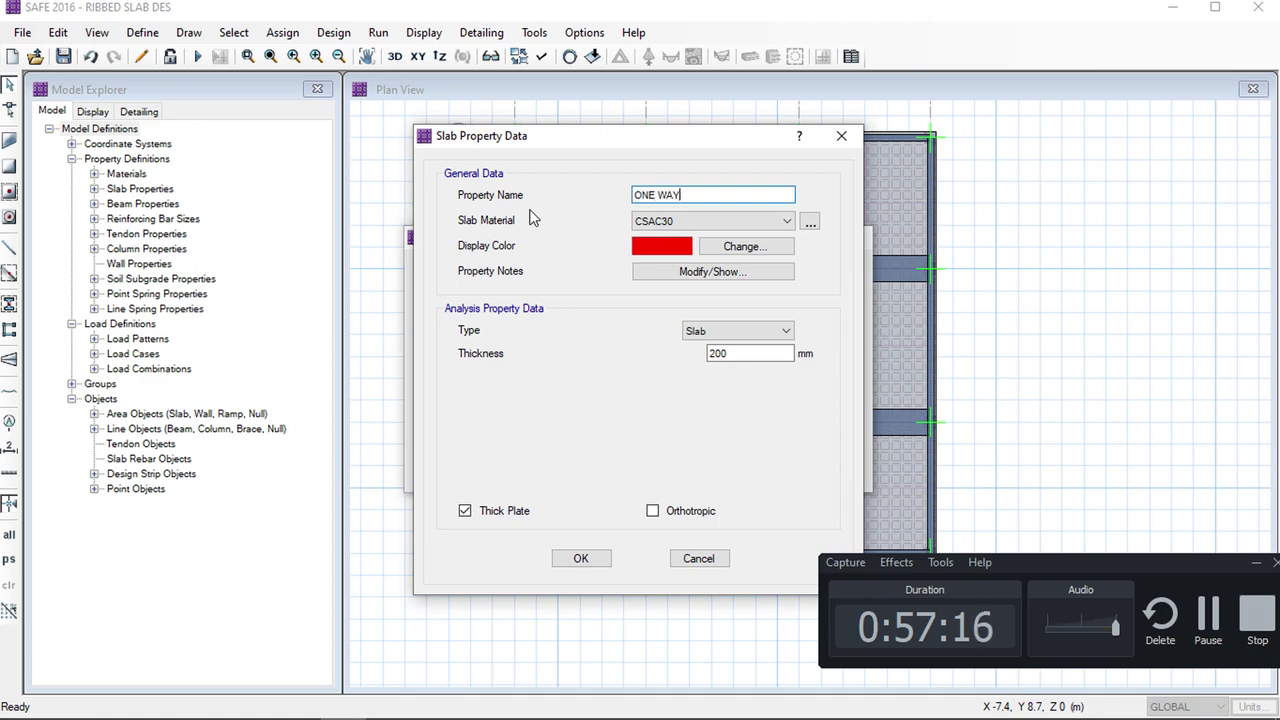
left_click(770, 331)
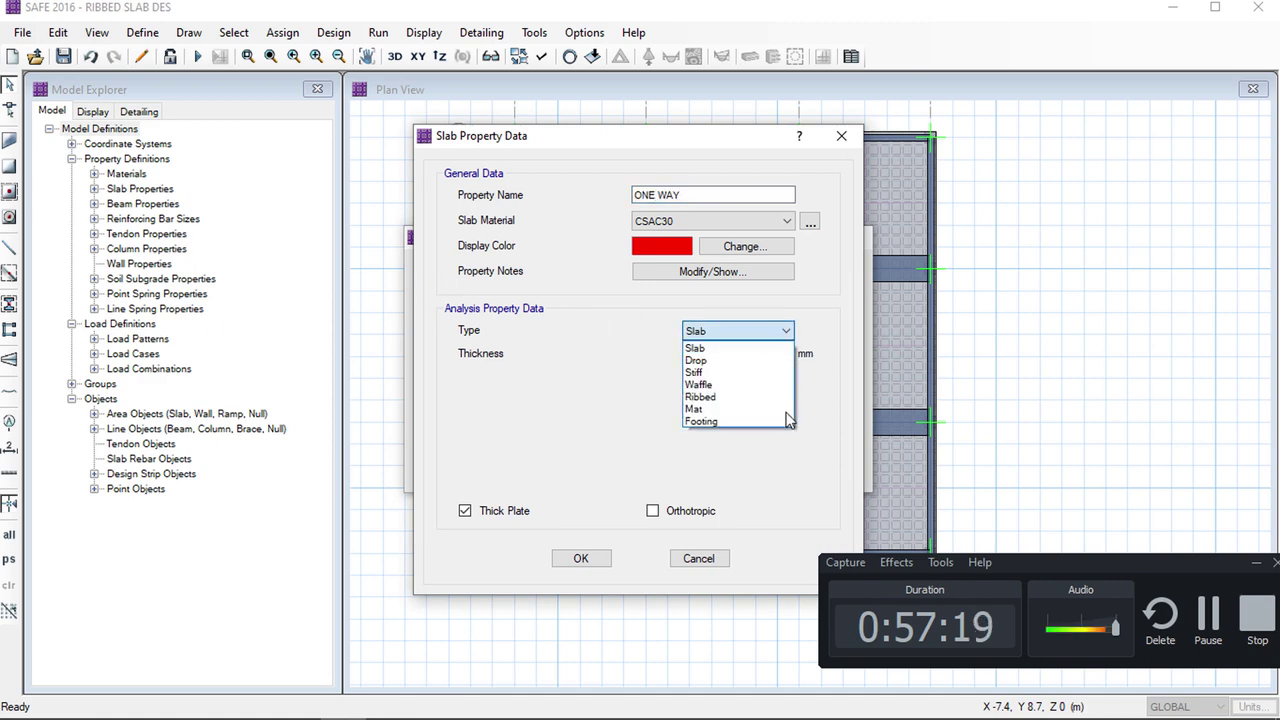
left_click(725, 399)
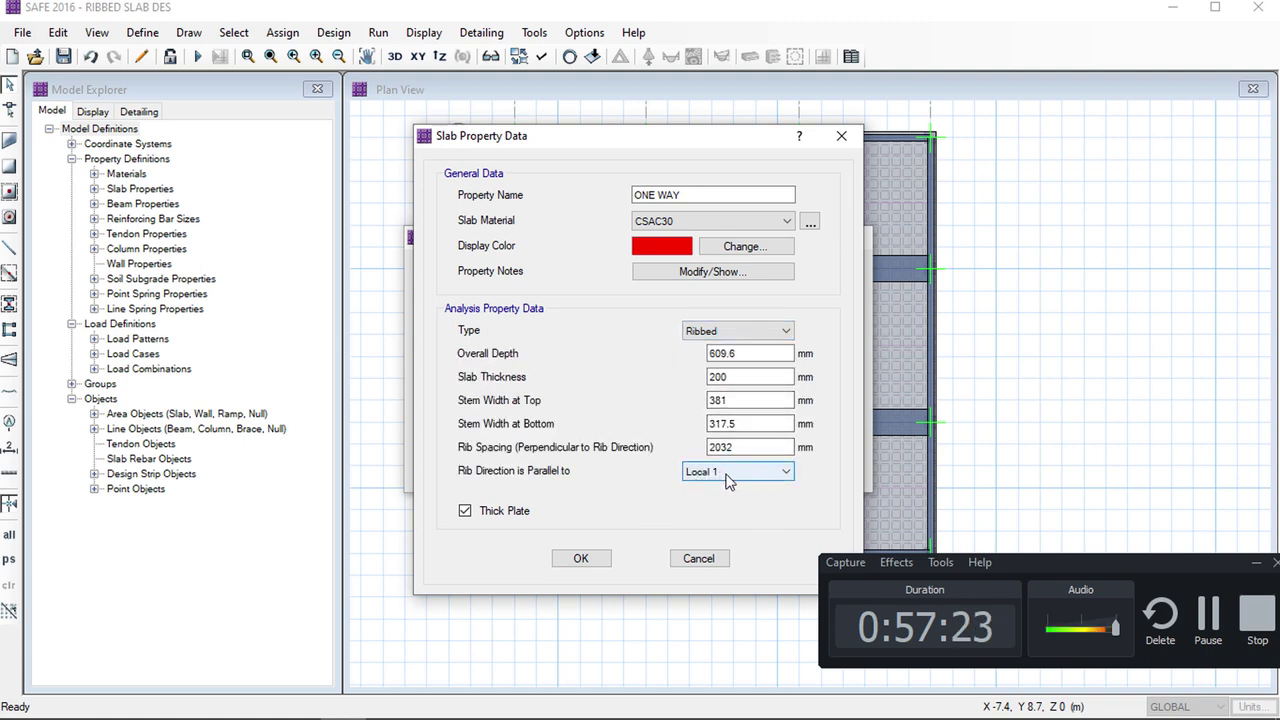
left_click(731, 480)
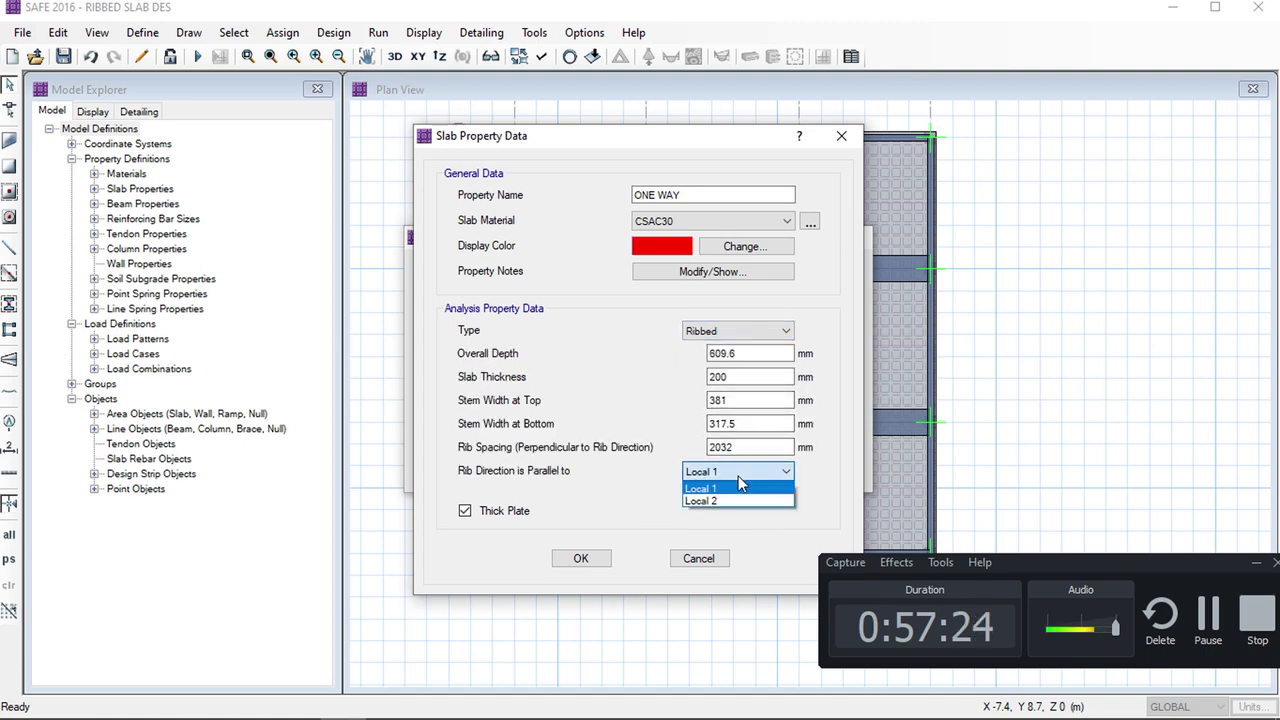
left_click(722, 503)
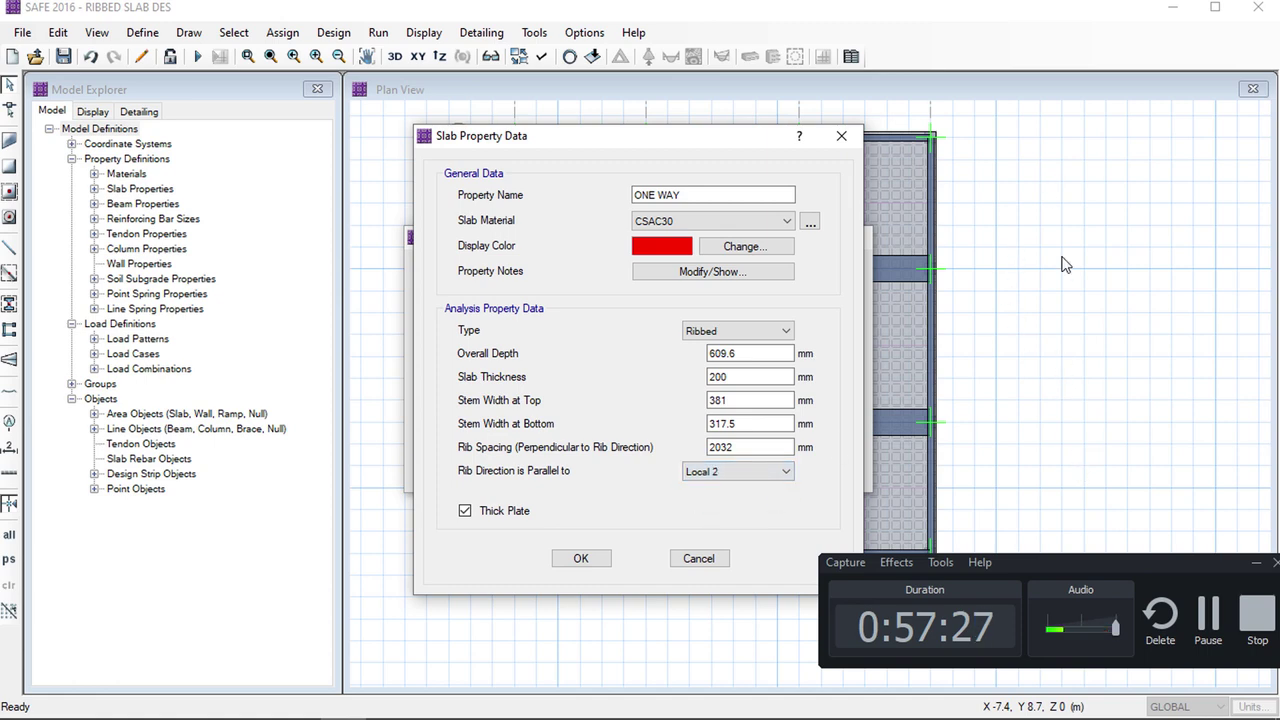
Set the ONE WAY property's overall depth to 320 mm, slab thickness to 80 mm, and stem width at top and bottom to 120 mm
double_click(750, 353)
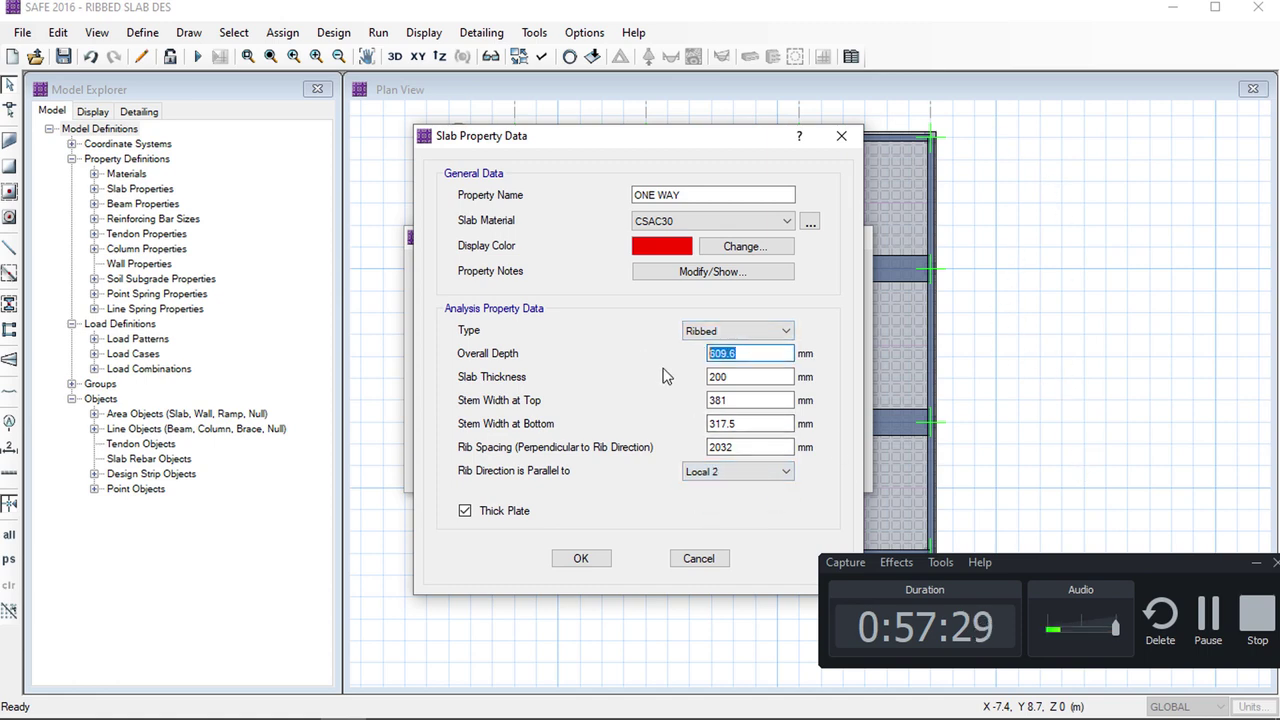
type("320")
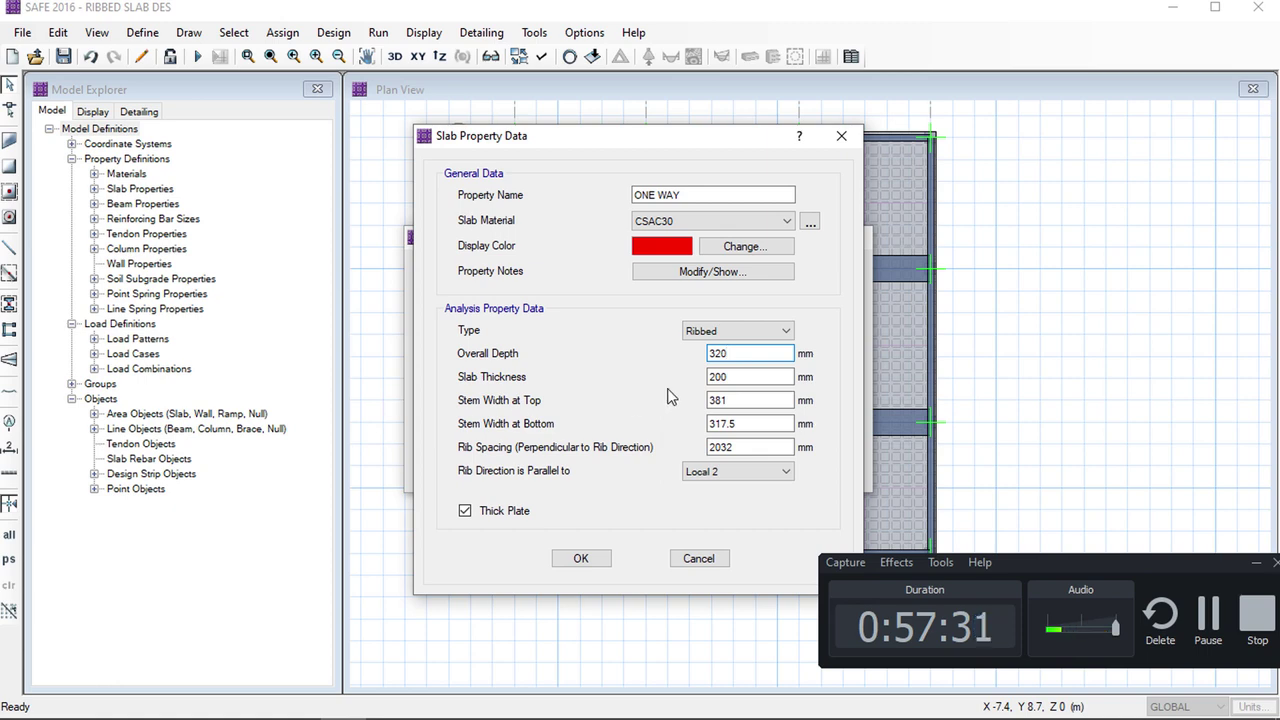
key("Tab")
type("80")
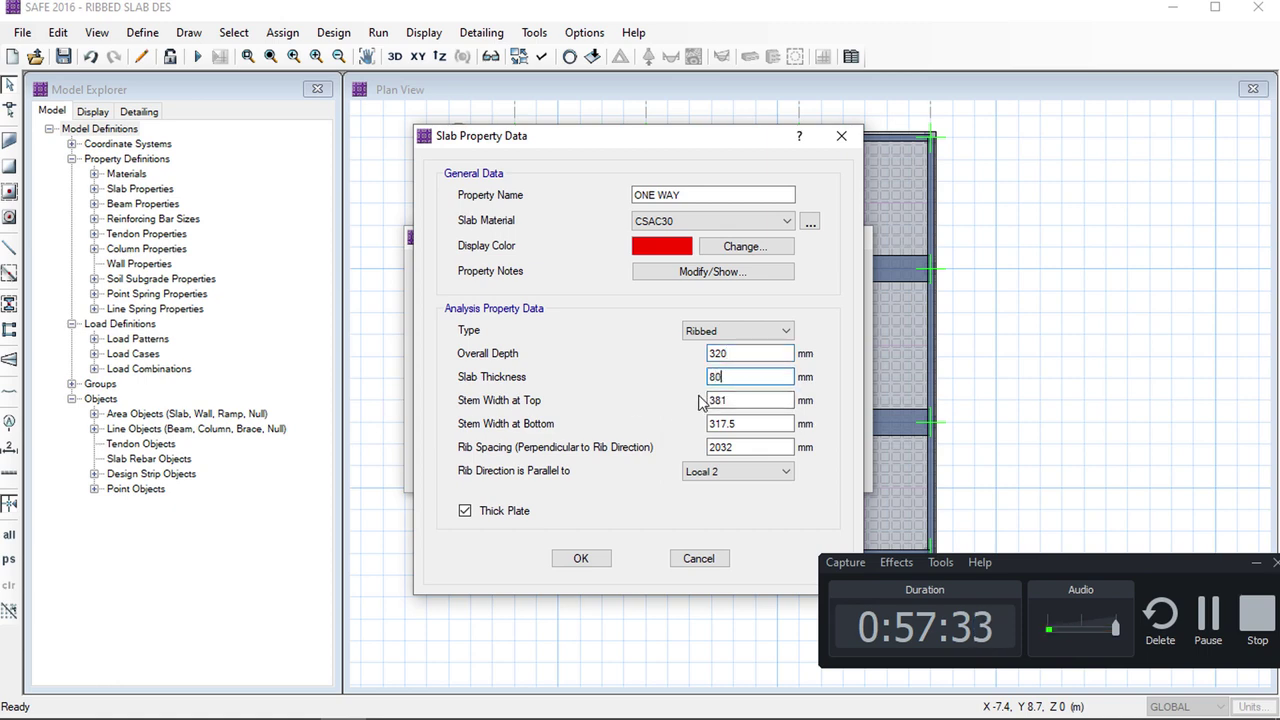
key("Tab")
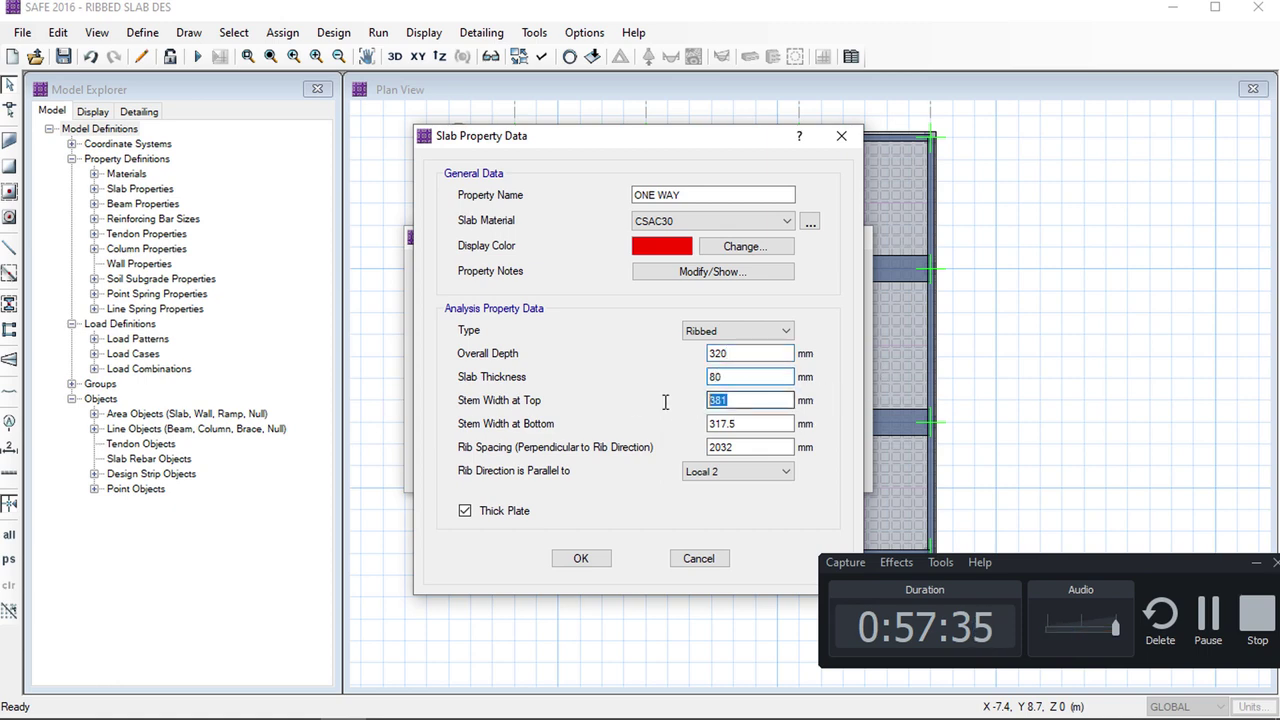
type("120")
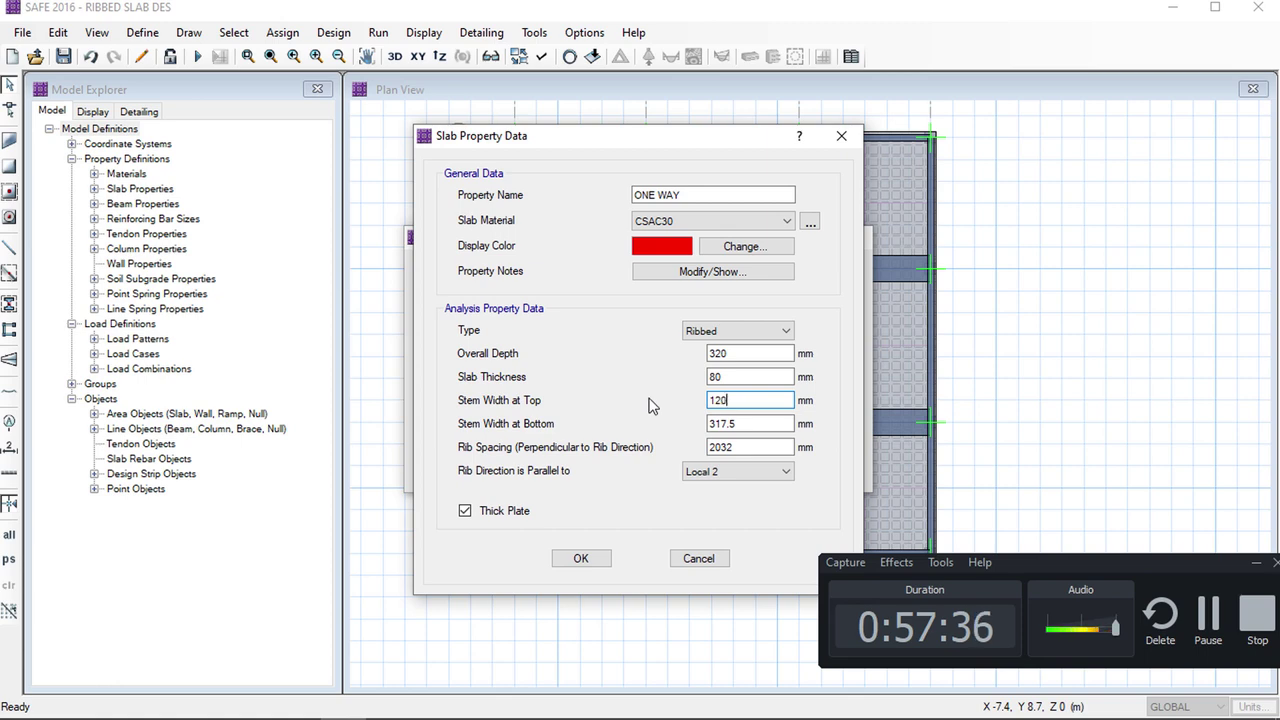
key("Tab")
type("1")
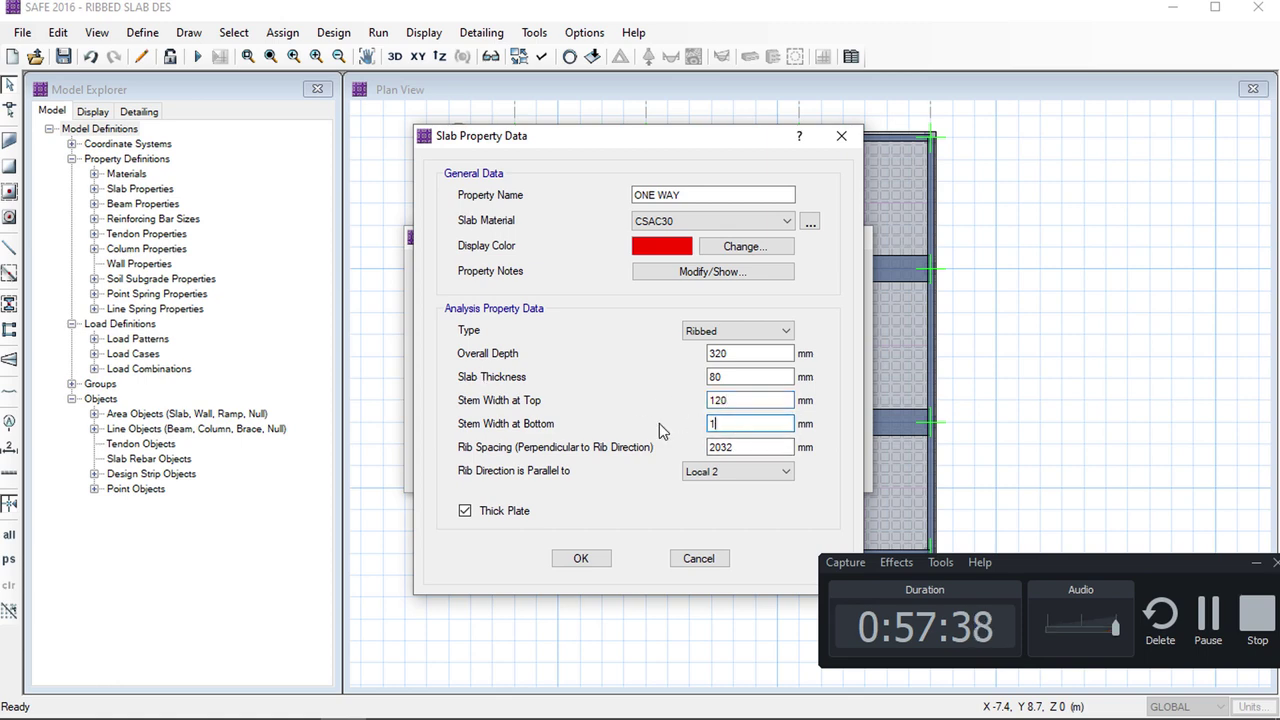
type("20")
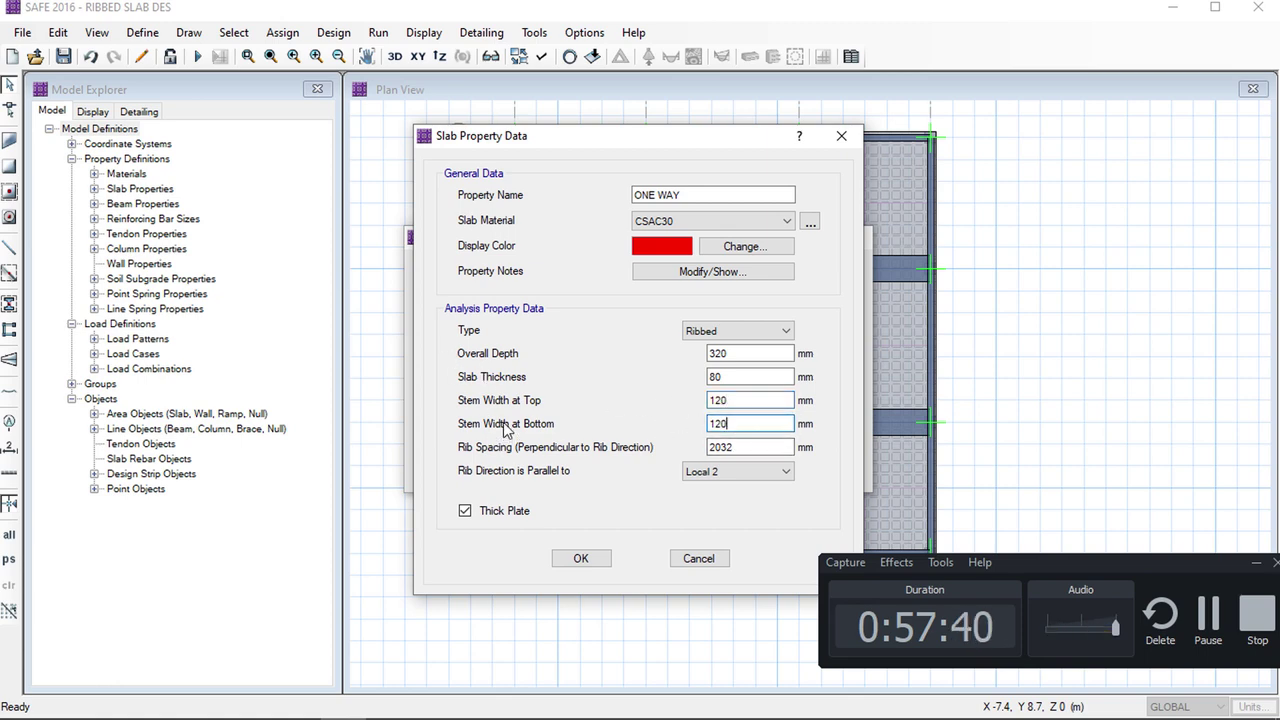
key("Tab")
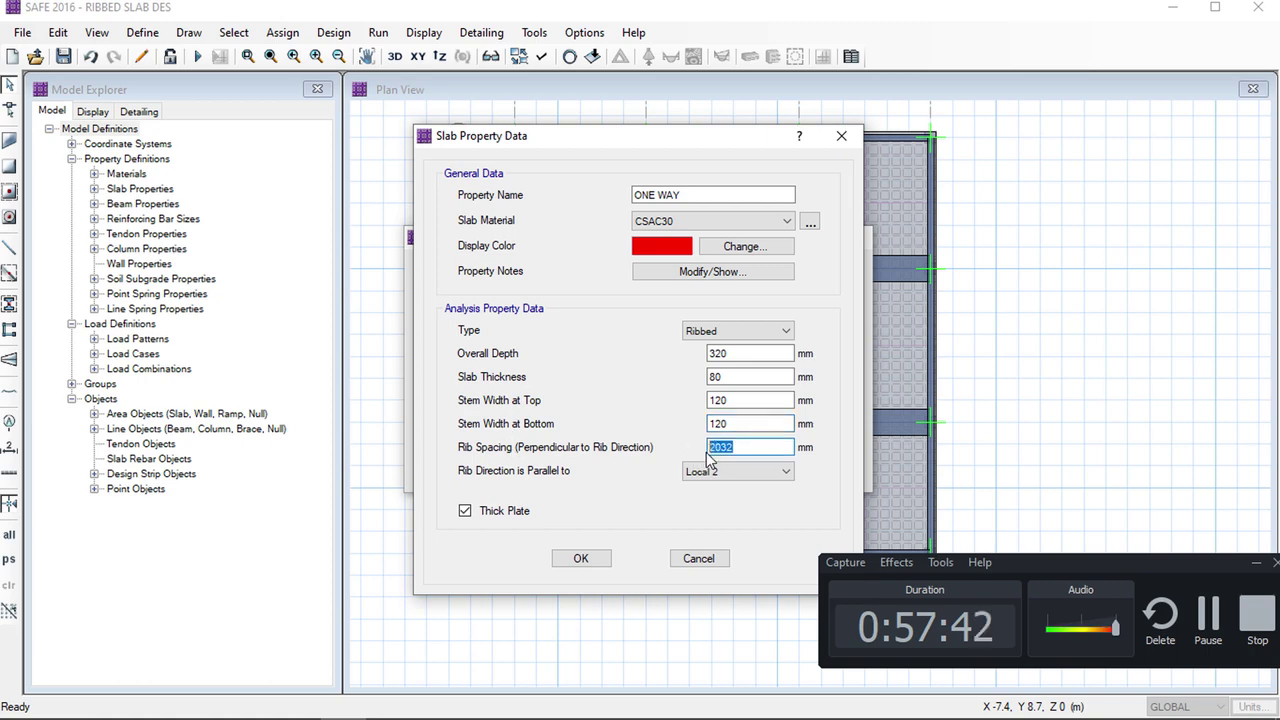
Set the ONE WAY slab property's rib spacing to 520 mm and accept the slab property definitions
type("520")
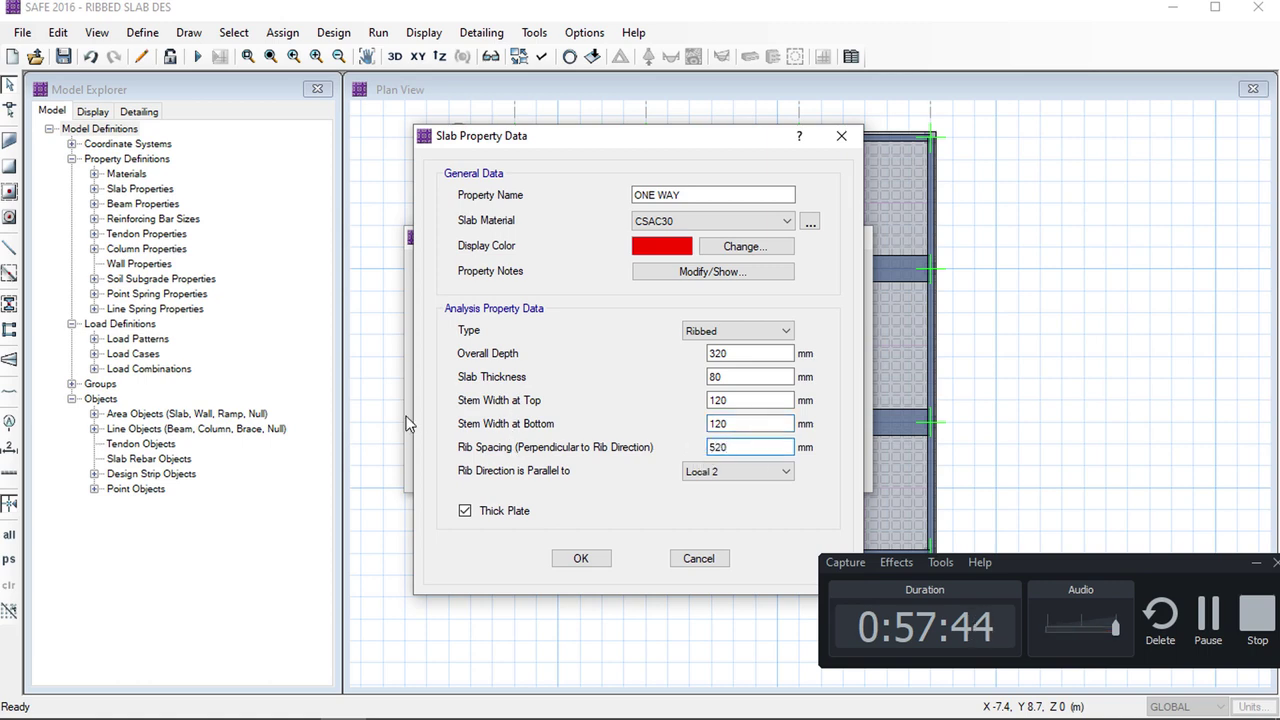
left_click(588, 560)
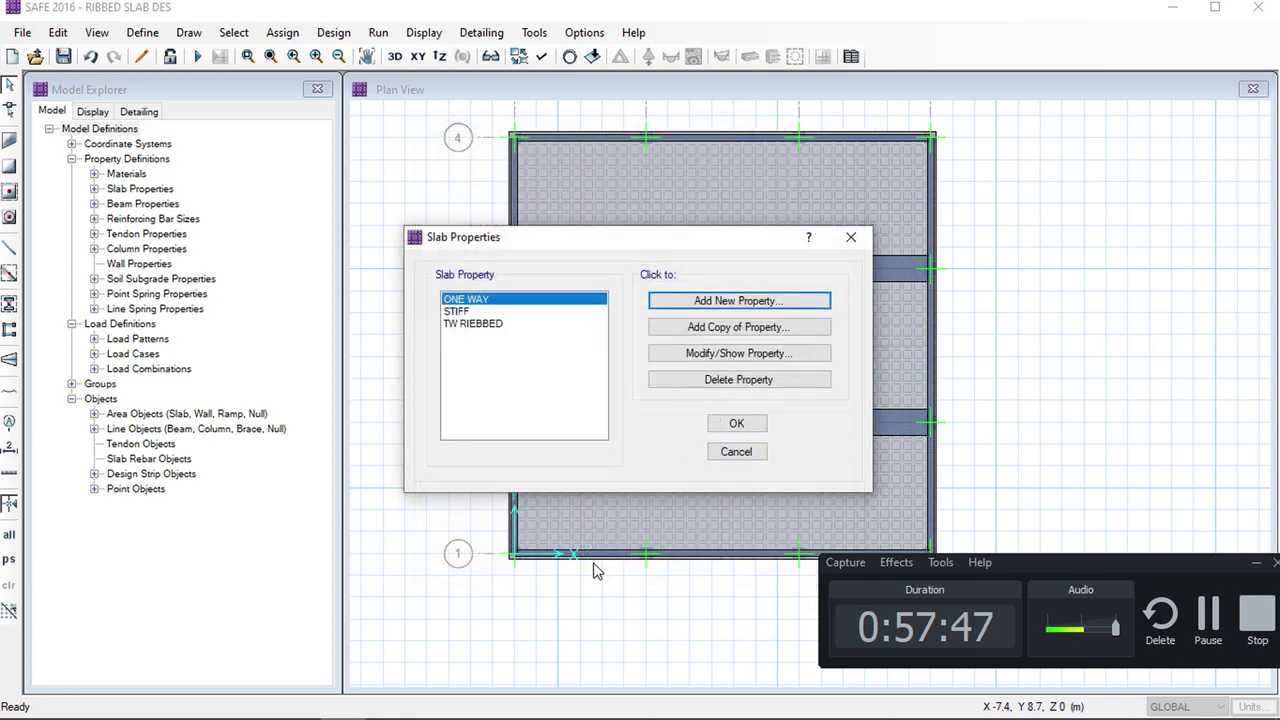
left_click(742, 430)
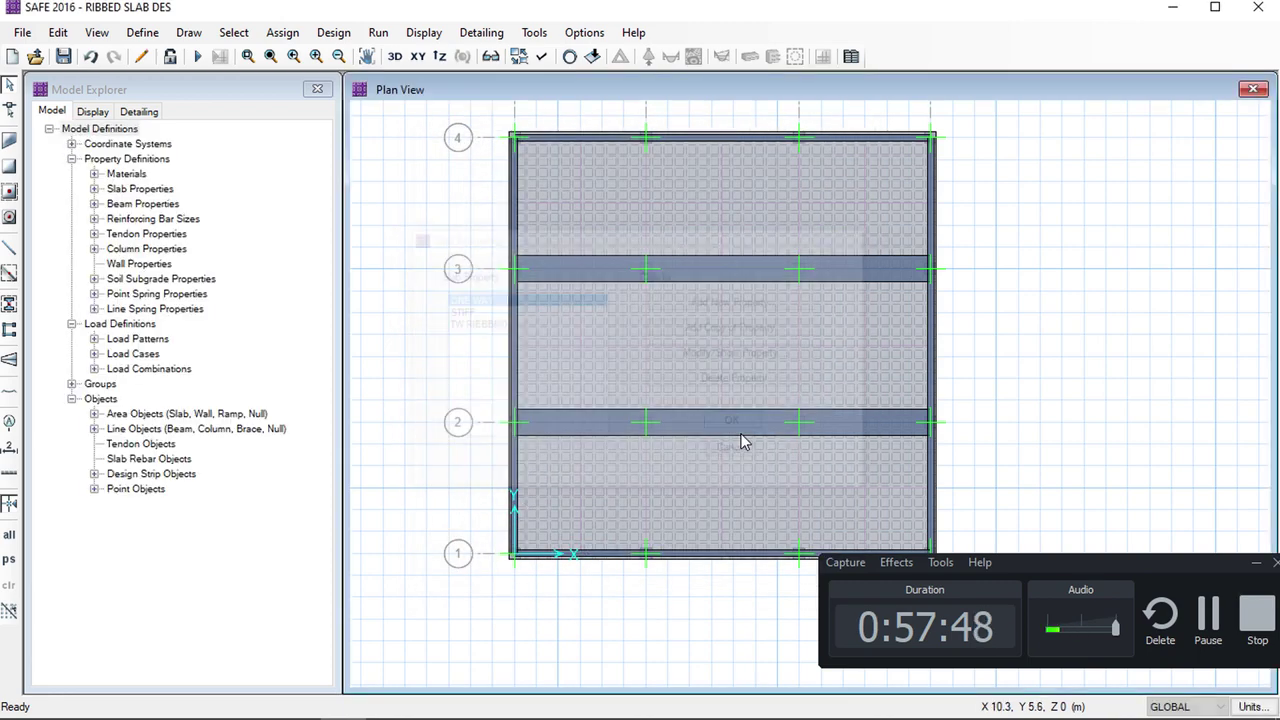
Save the model under the new file name RIBBED1 SLAB DES in the AUTO EXP folder
left_click(22, 32)
left_click(90, 160)
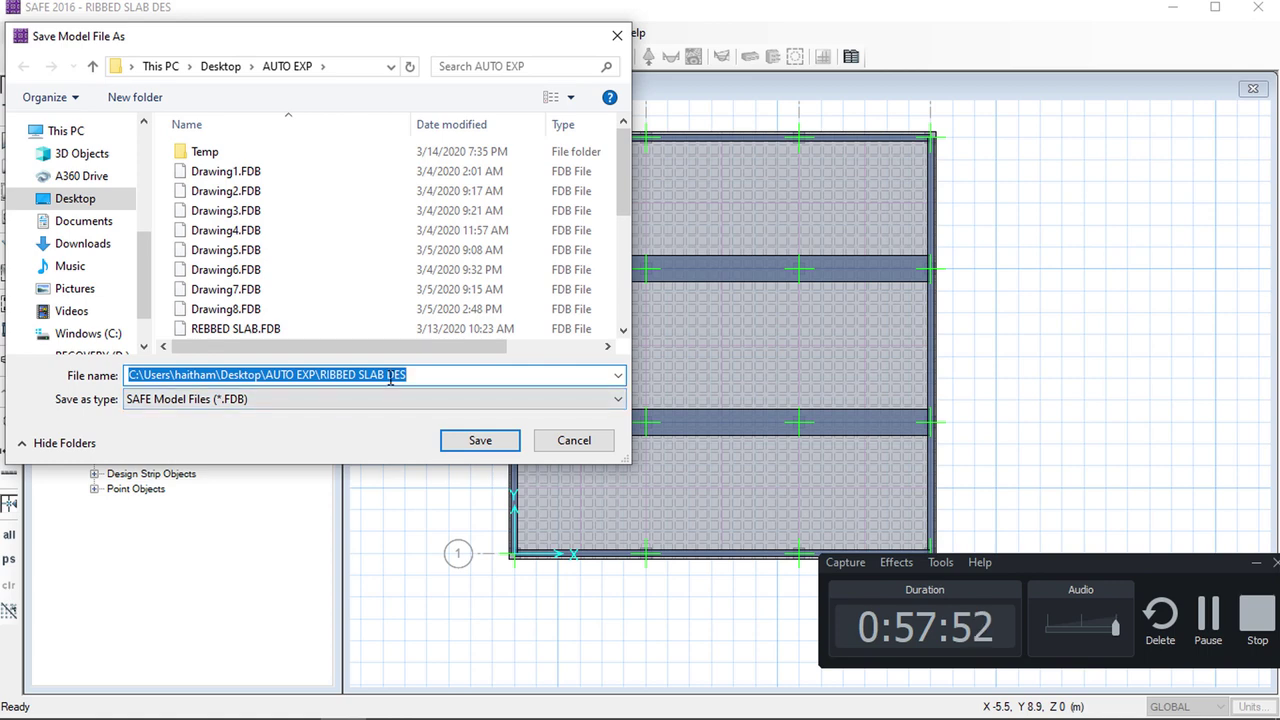
left_click(358, 374)
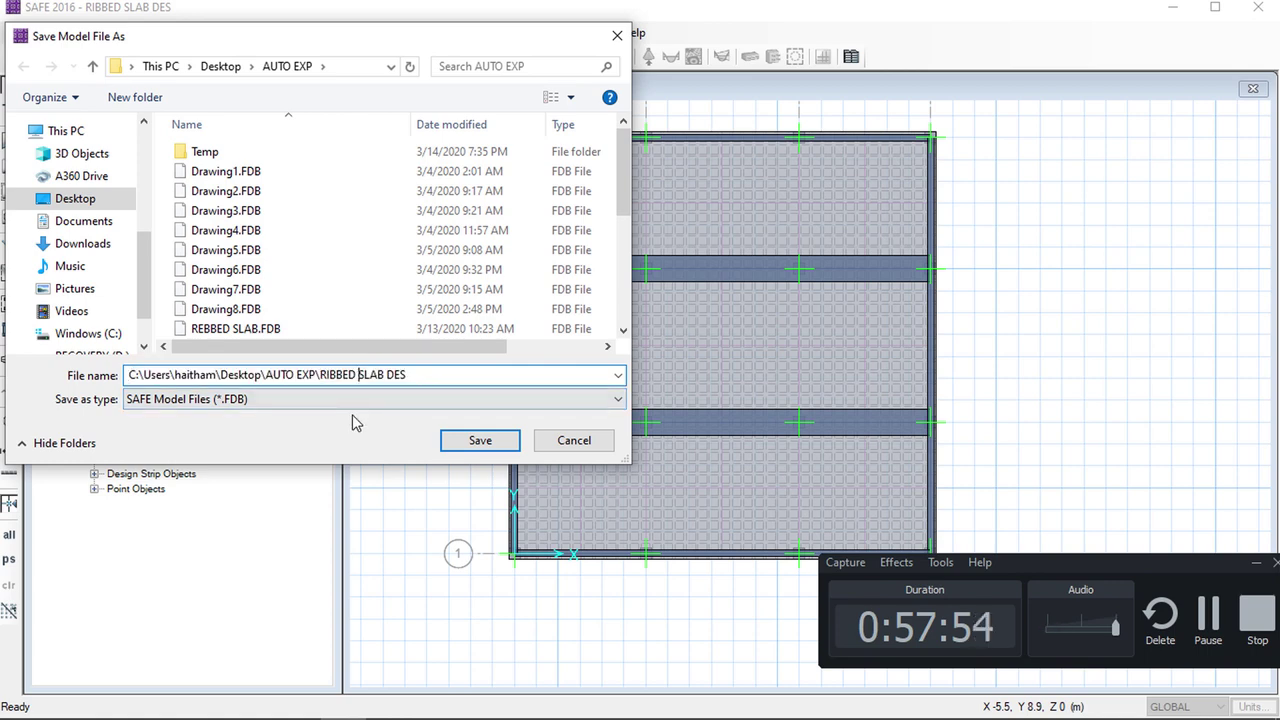
type("1")
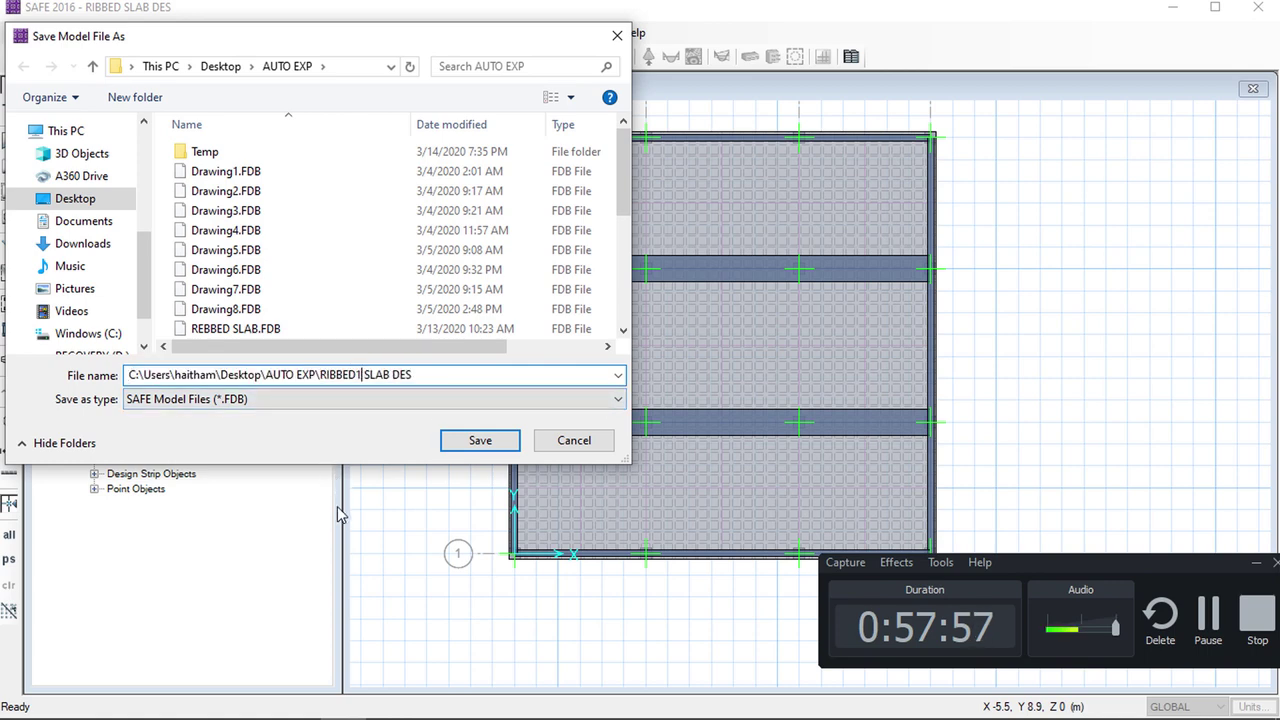
left_click(480, 441)
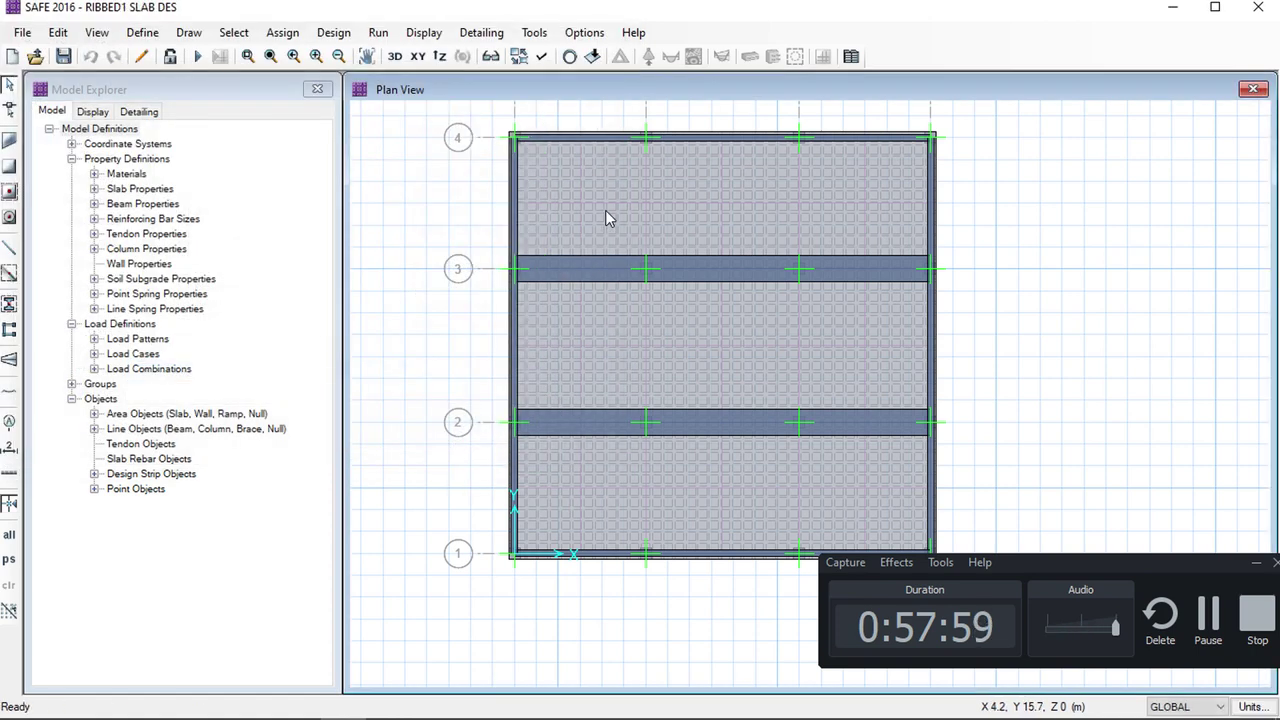
Assign the ONE WAY slab property to the whole floor slab and check the rib layout in plan
left_click(605, 207)
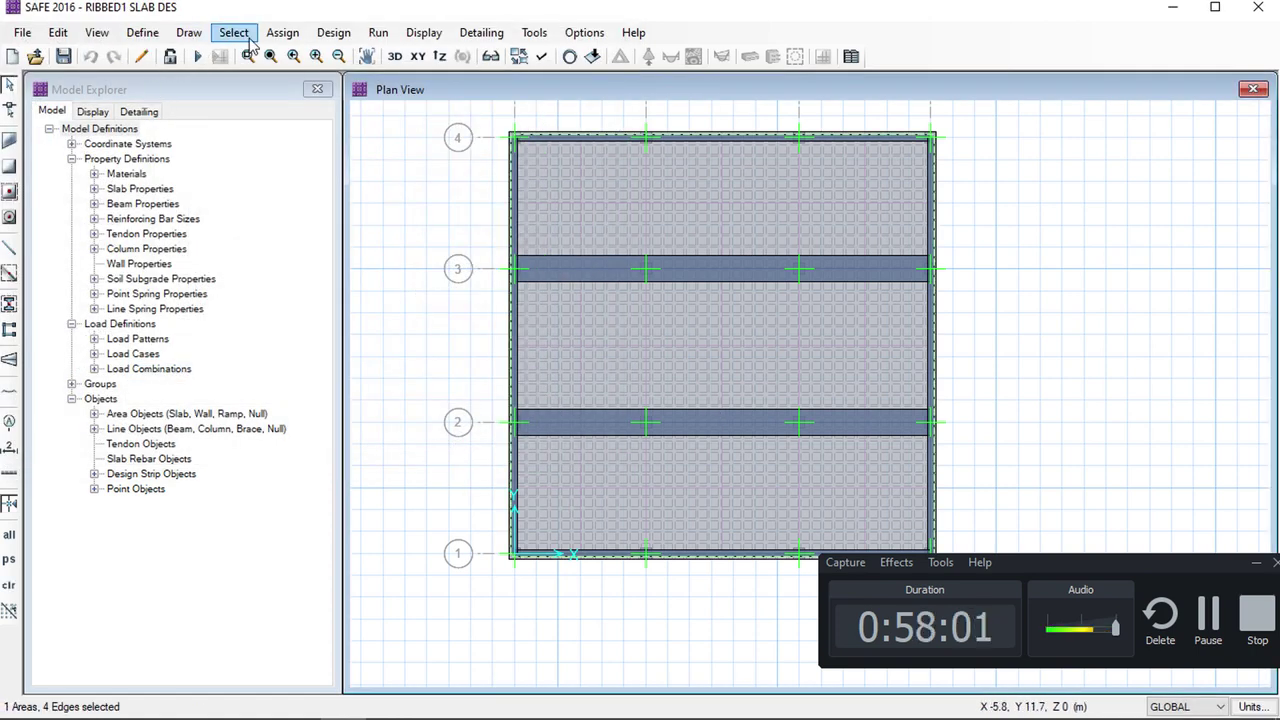
left_click(282, 32)
mouse_move(330, 65)
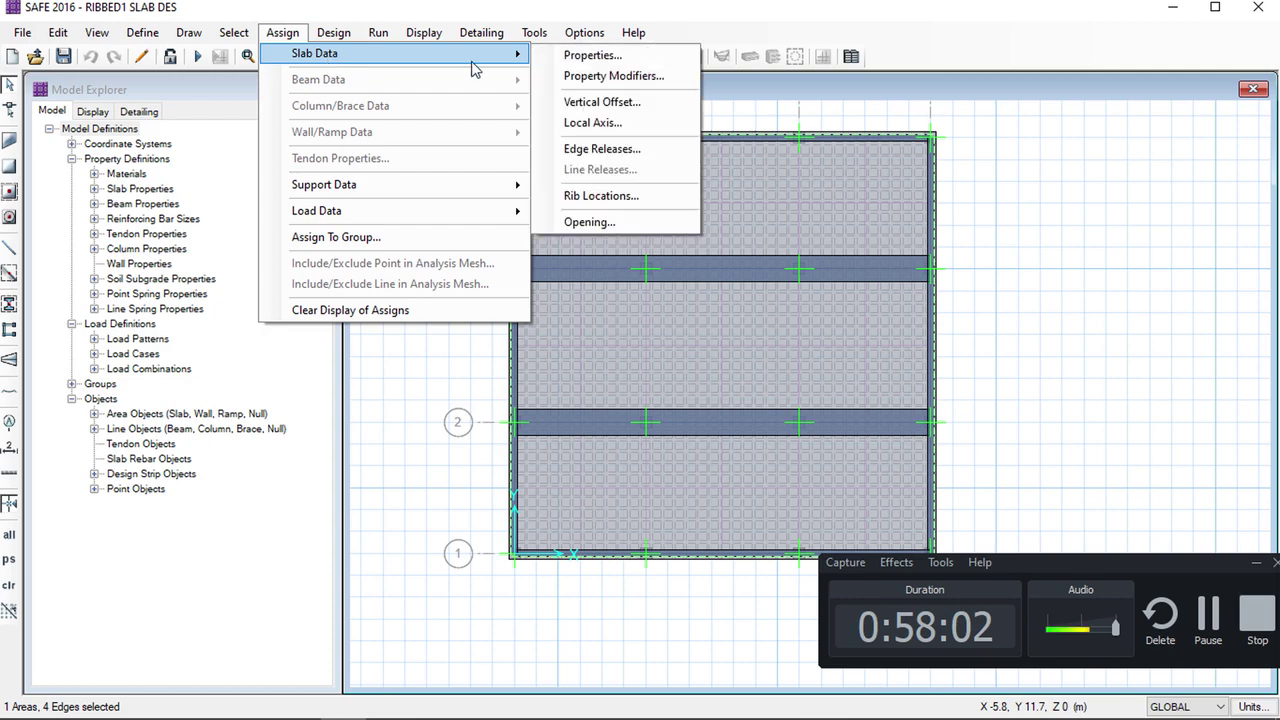
left_click(592, 56)
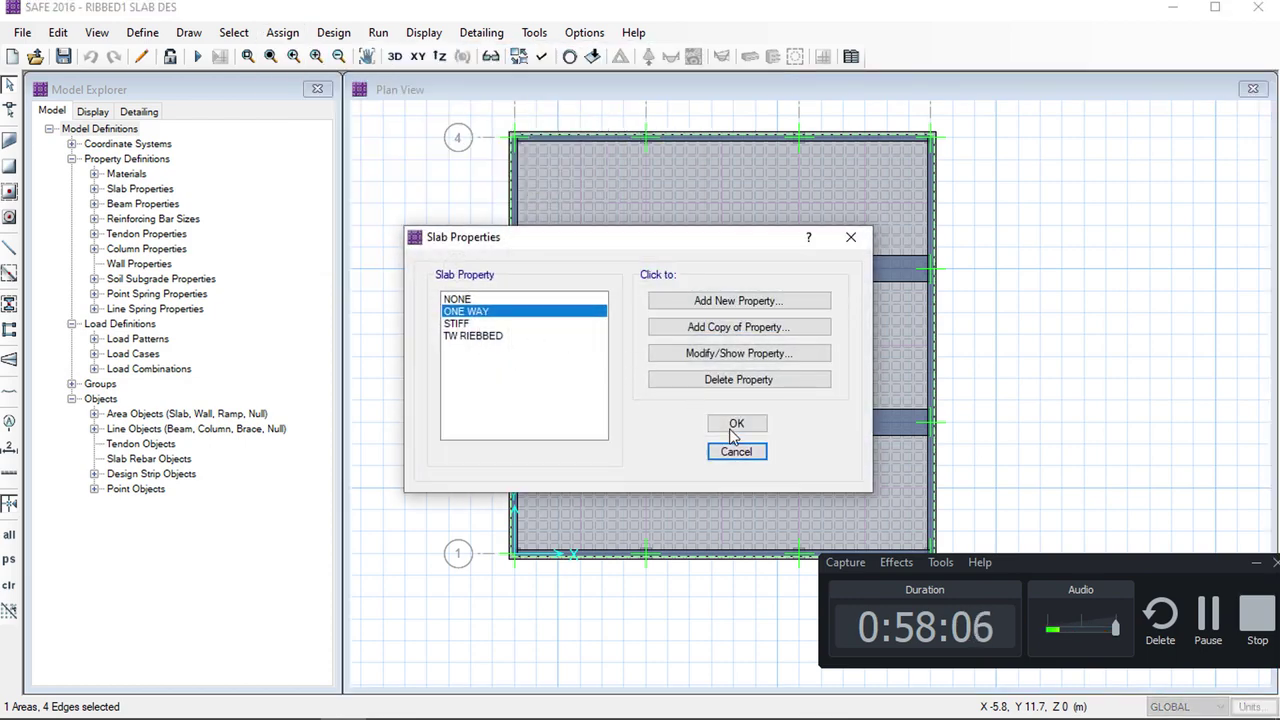
left_click(734, 426)
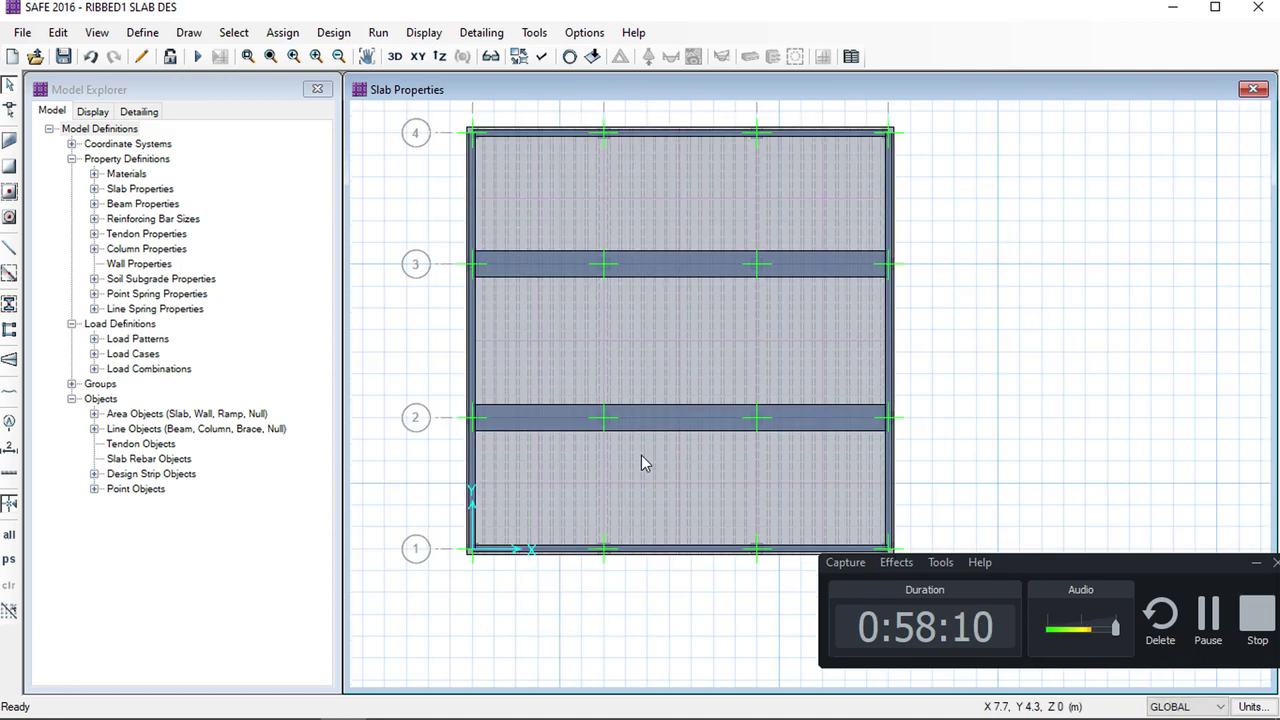
scroll(795, 367, "up", 1)
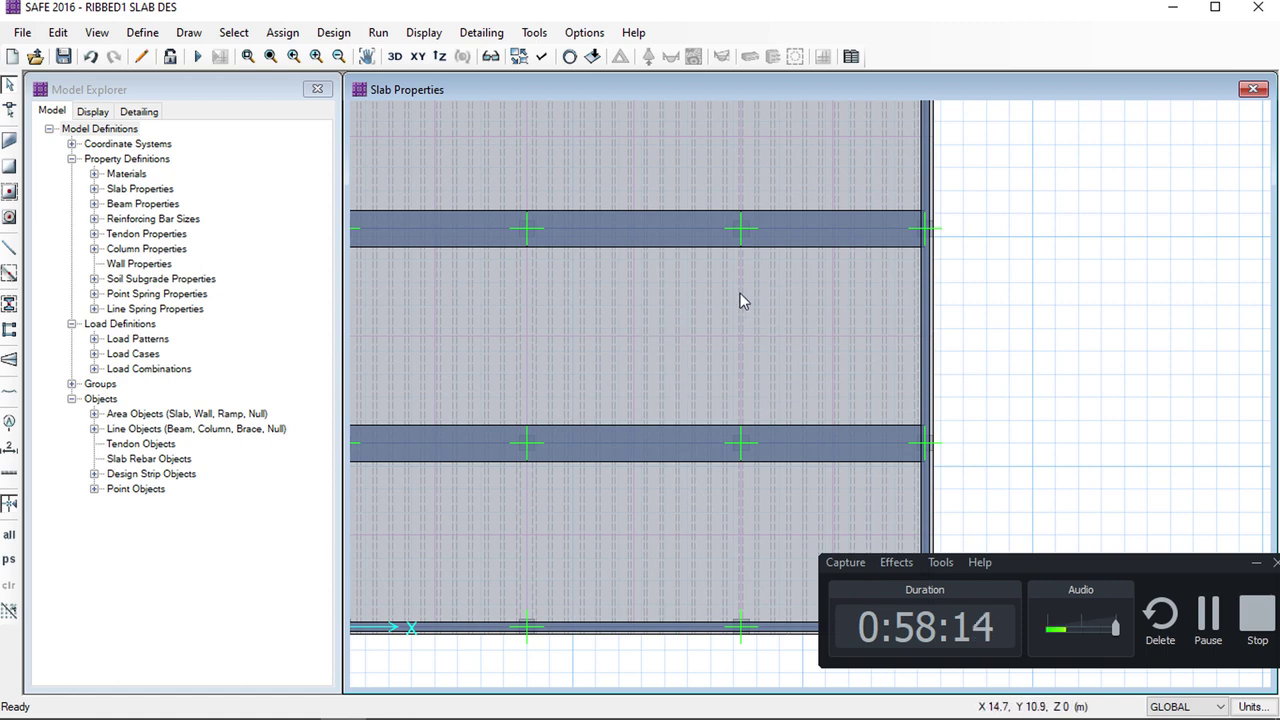
scroll(845, 360, "down", 1)
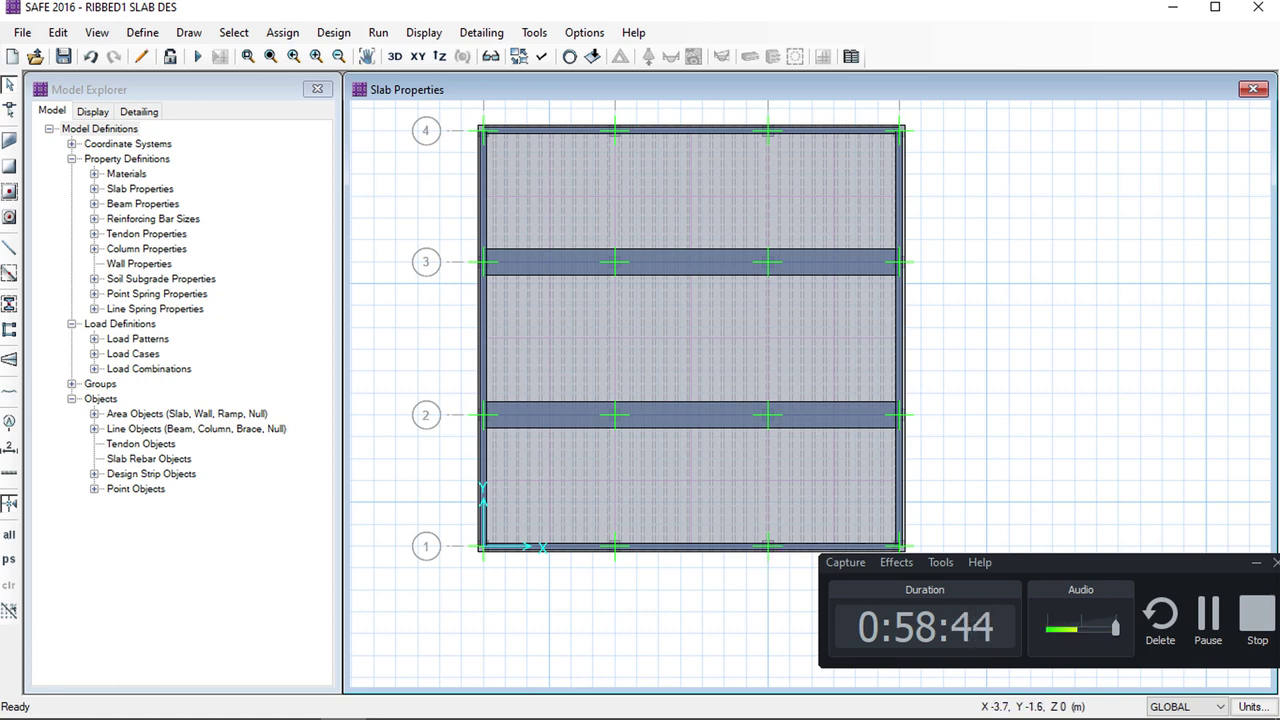
Switch to the RIBBED SLAB.dwg drawing in AutoCAD and leave the active text editing command
mouse_move(250, 715)
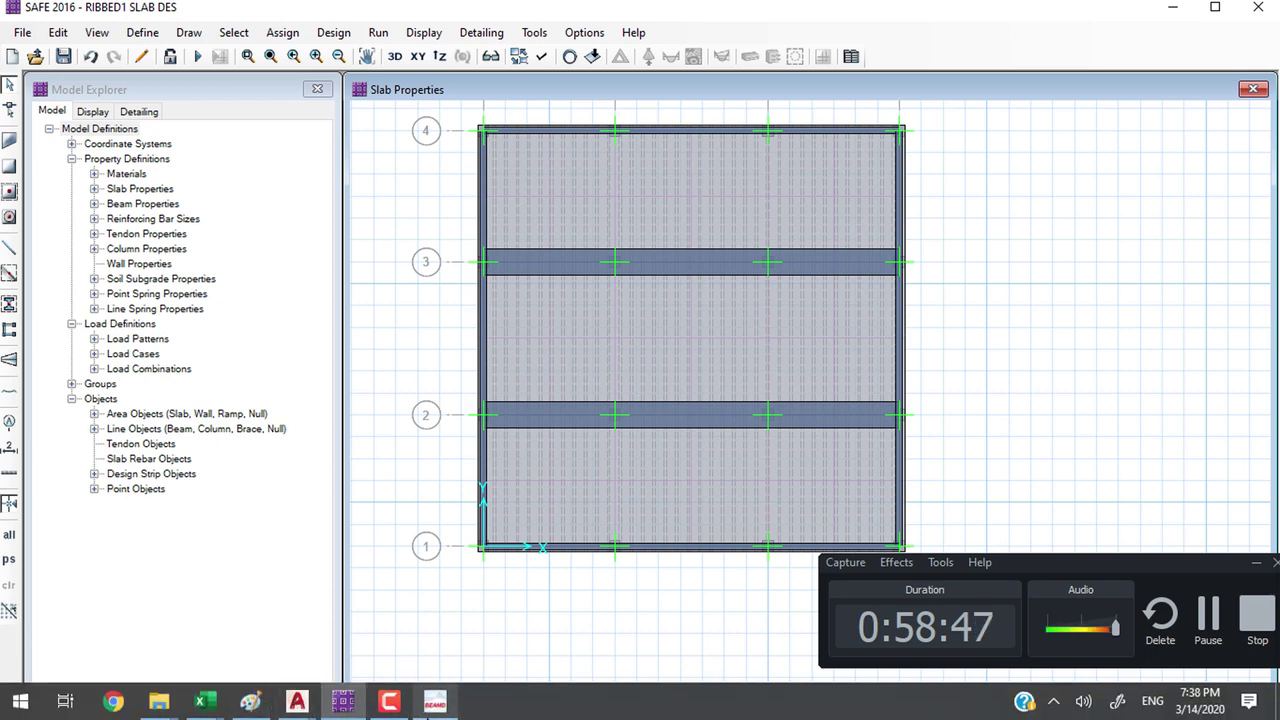
mouse_move(435, 702)
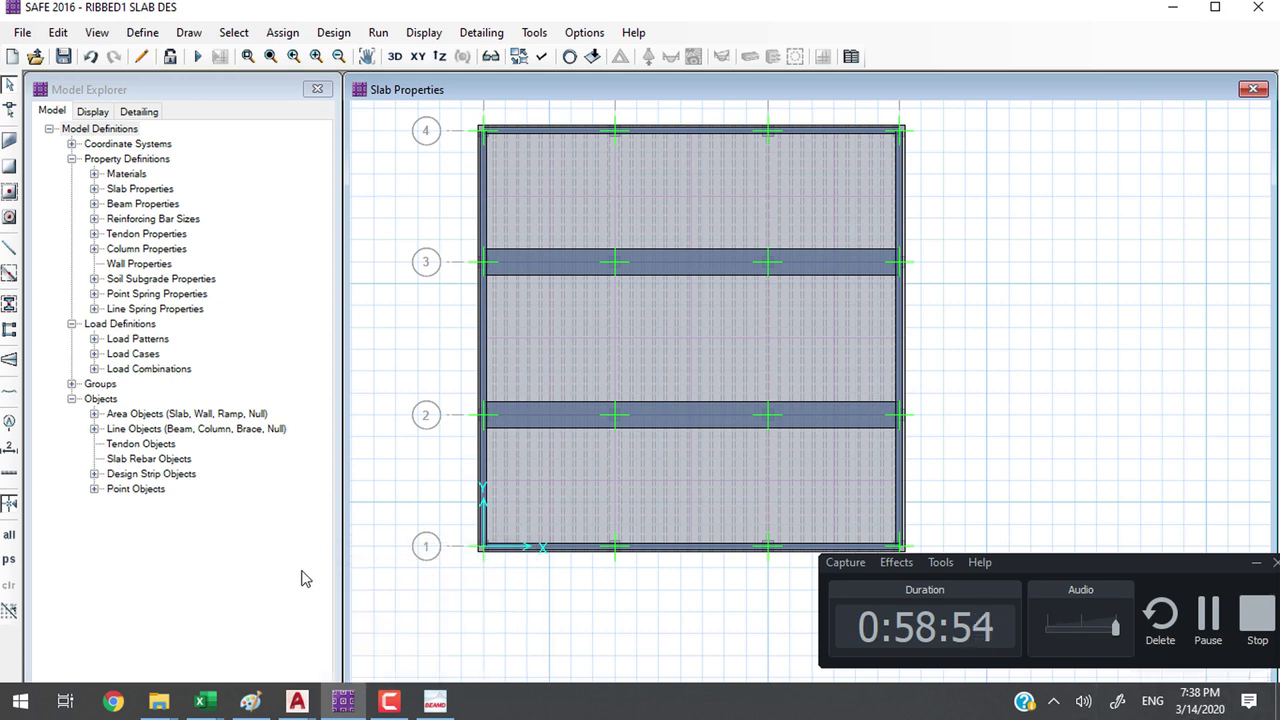
left_click(300, 703)
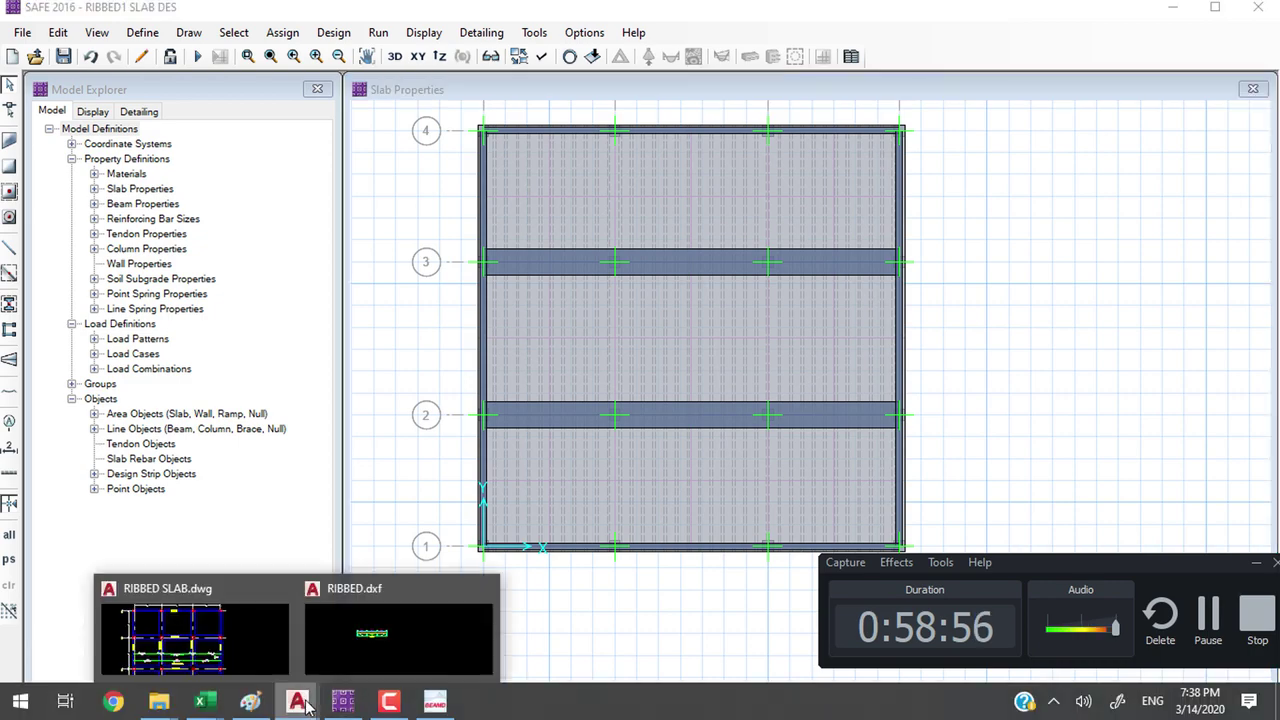
left_click(240, 640)
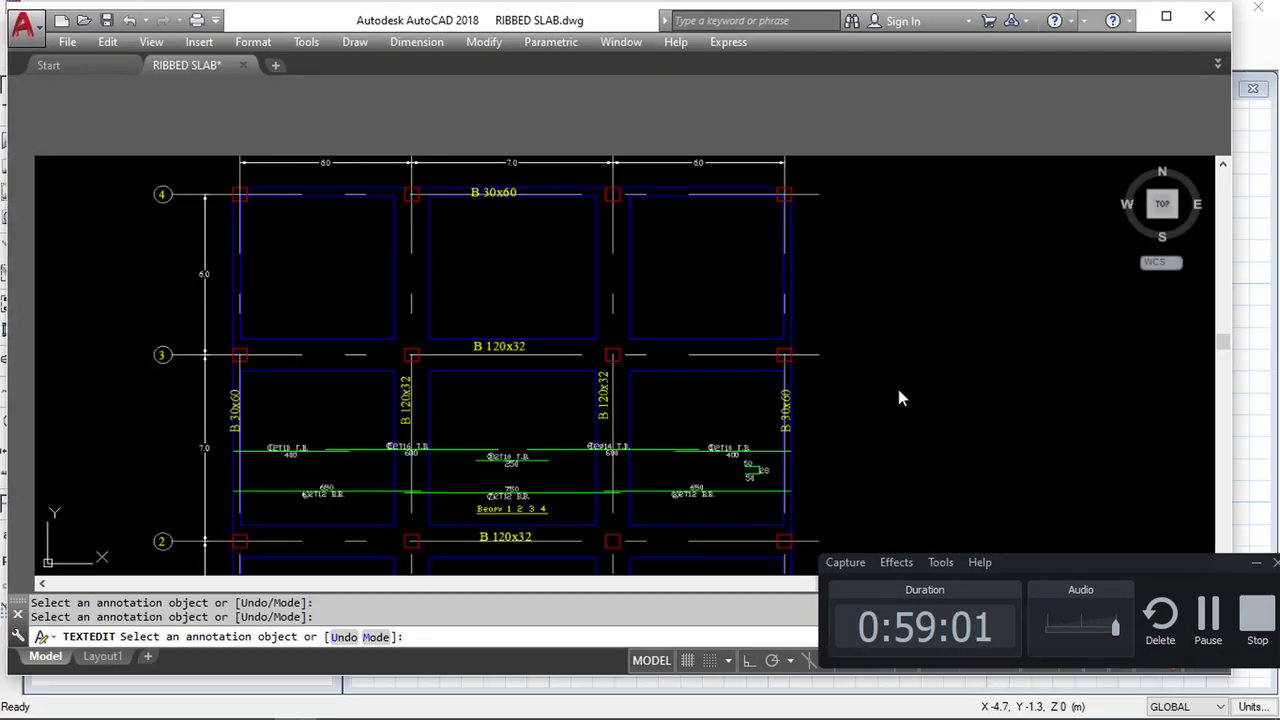
key("Escape")
Change the dimension text between grid lines B and C on the two-way rib layout plan to X2
scroll(916, 343, "down", 6)
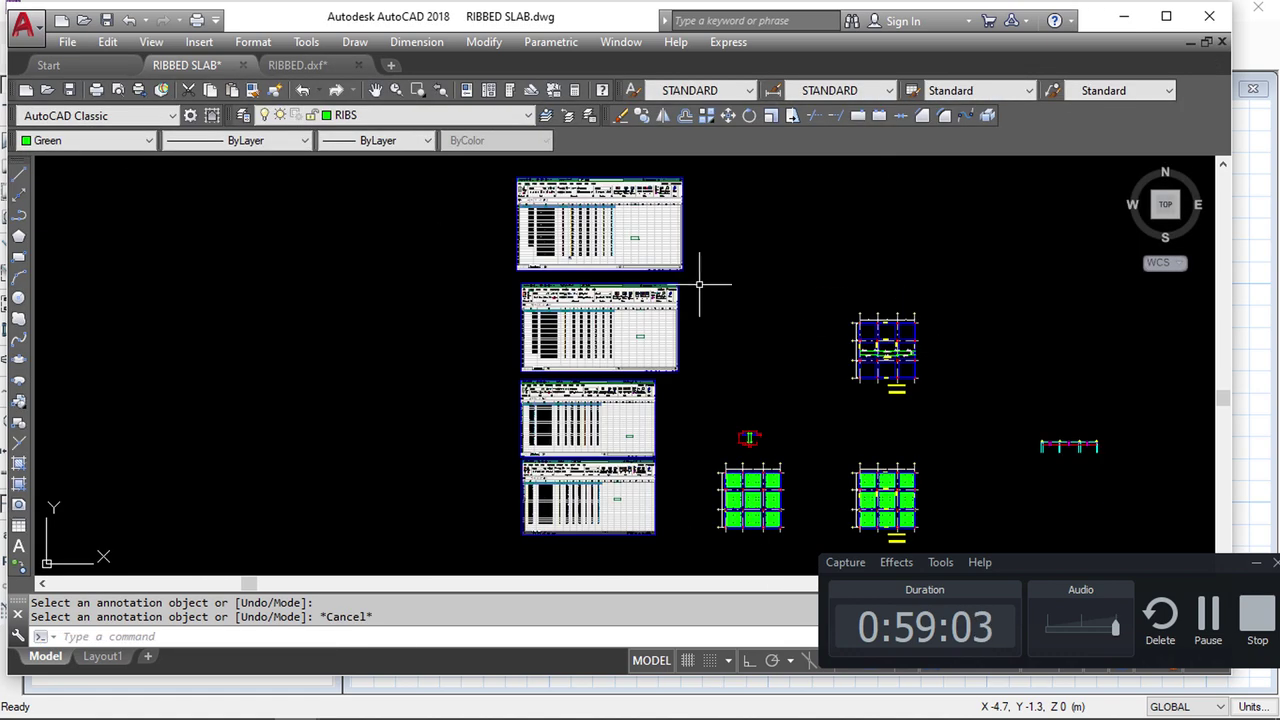
mouse_move(700, 277)
middle_mouse_down()
mouse_move(654, 309)
mouse_move(581, 259)
mouse_move(569, 271)
middle_mouse_up()
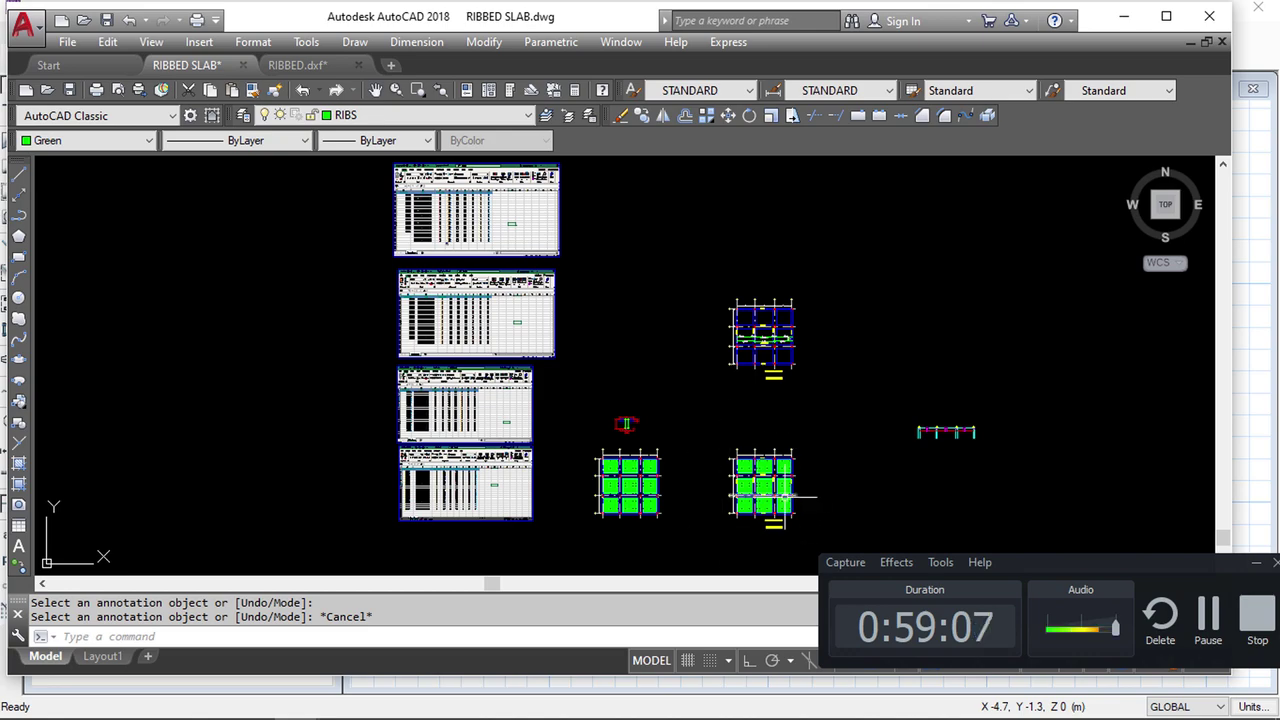
scroll(642, 480, "up", 5)
scroll(514, 363, "up", 6)
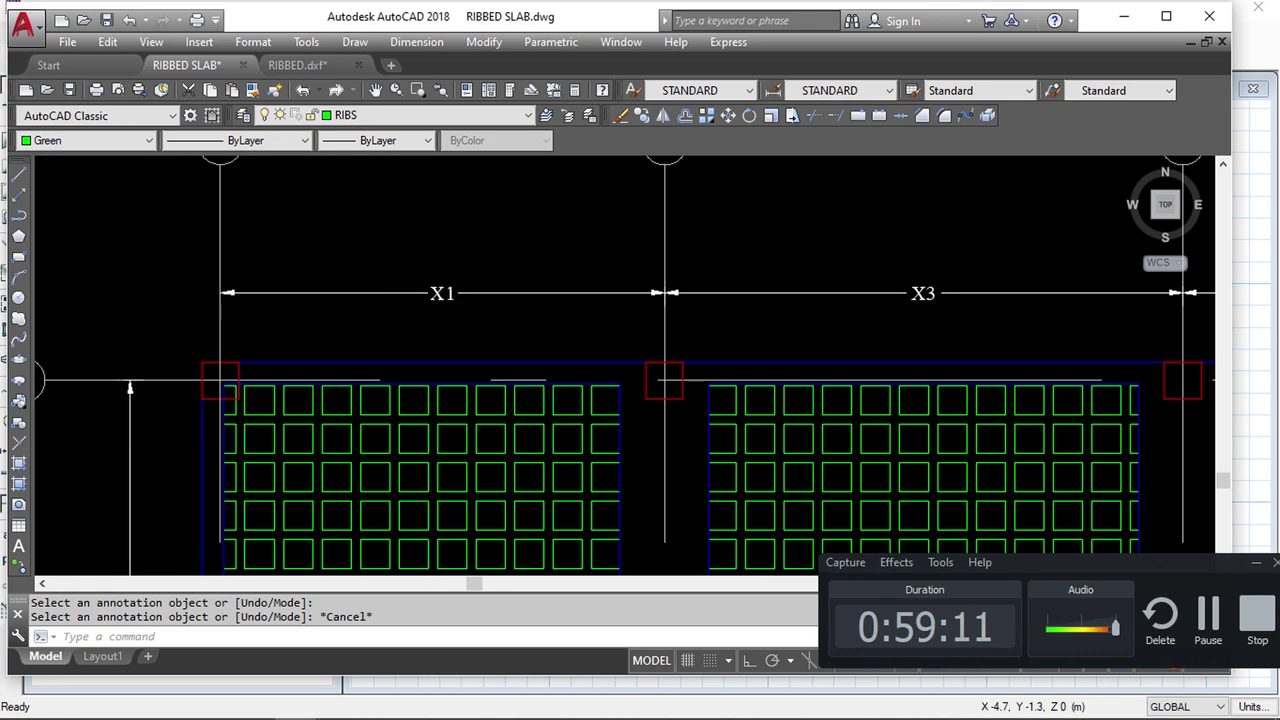
scroll(410, 295, "down", 3)
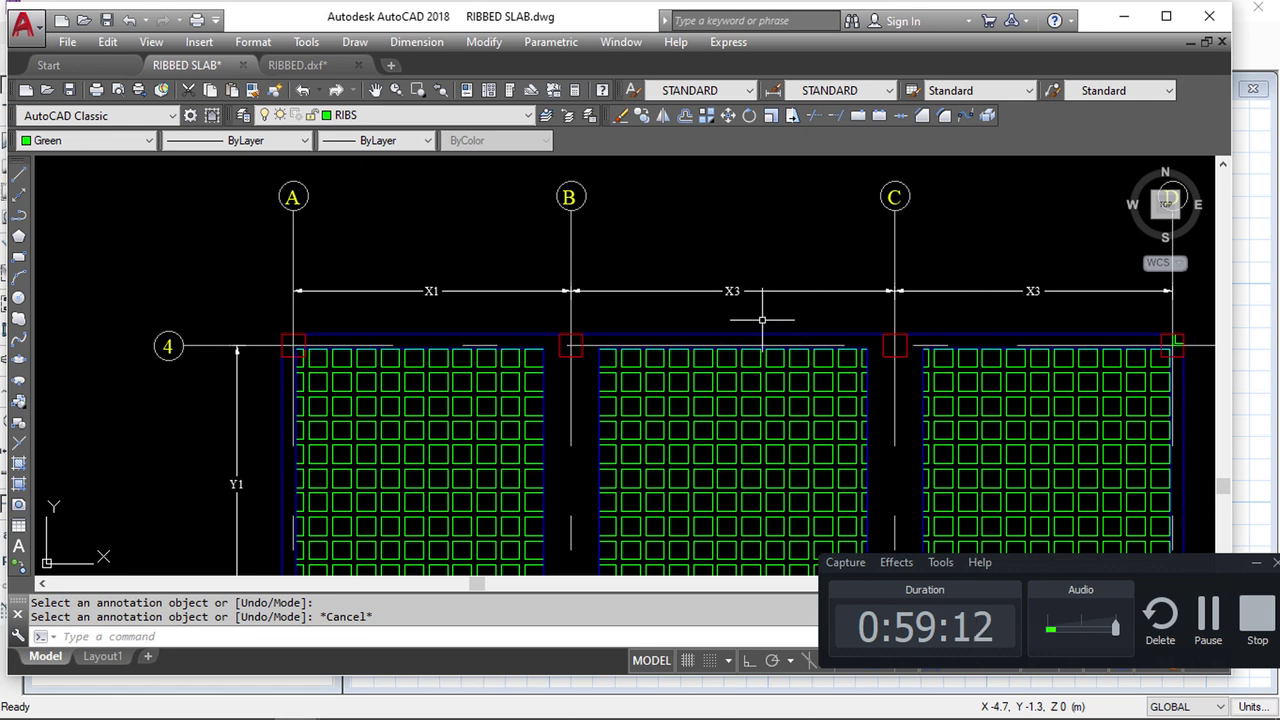
scroll(725, 285, "up", 4)
left_click(708, 258)
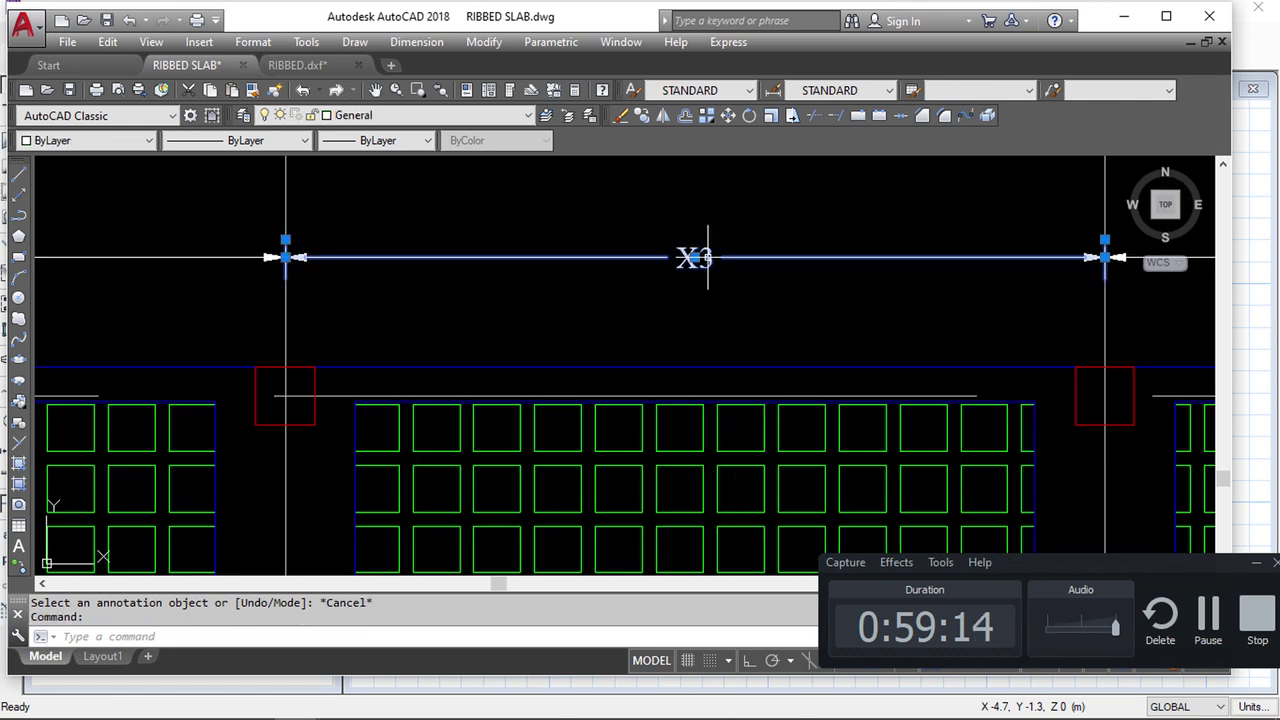
double_click(697, 259)
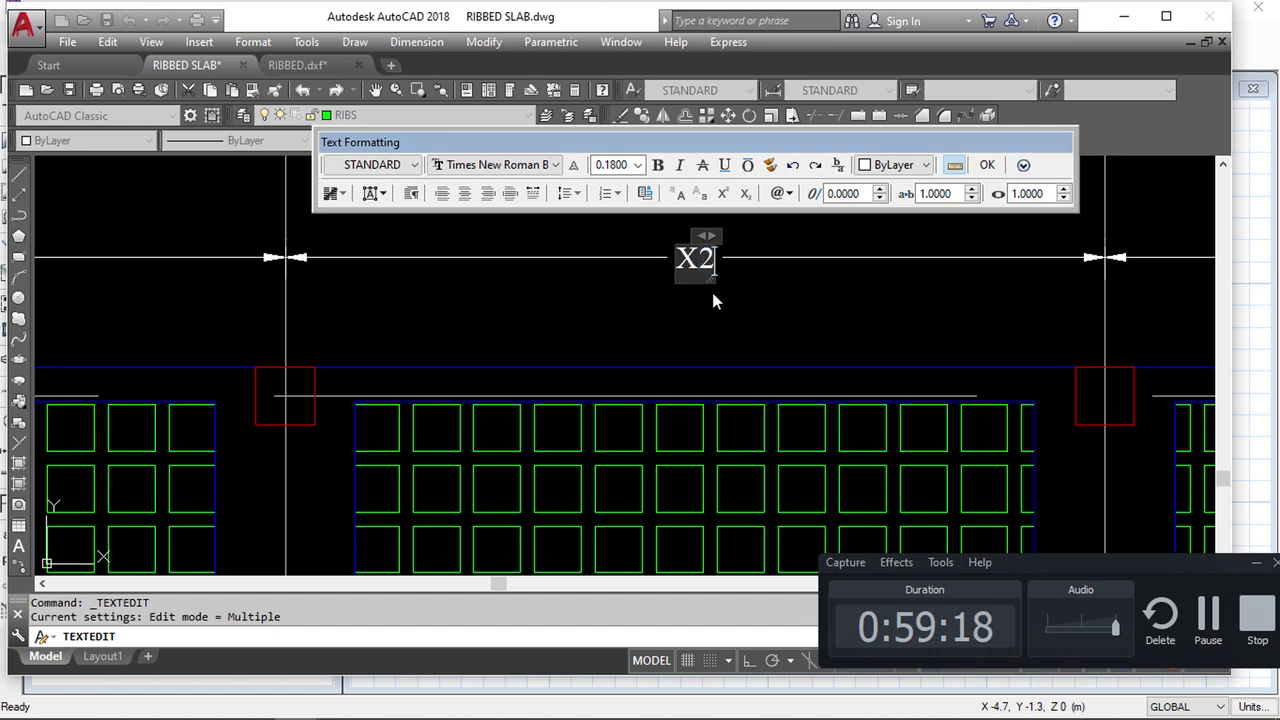
left_click(713, 300)
Examine the drawing's rib layout plans, their Y-direction dimension labels, the rib cross-section and the pasted data tables
scroll(713, 300, "down", 5)
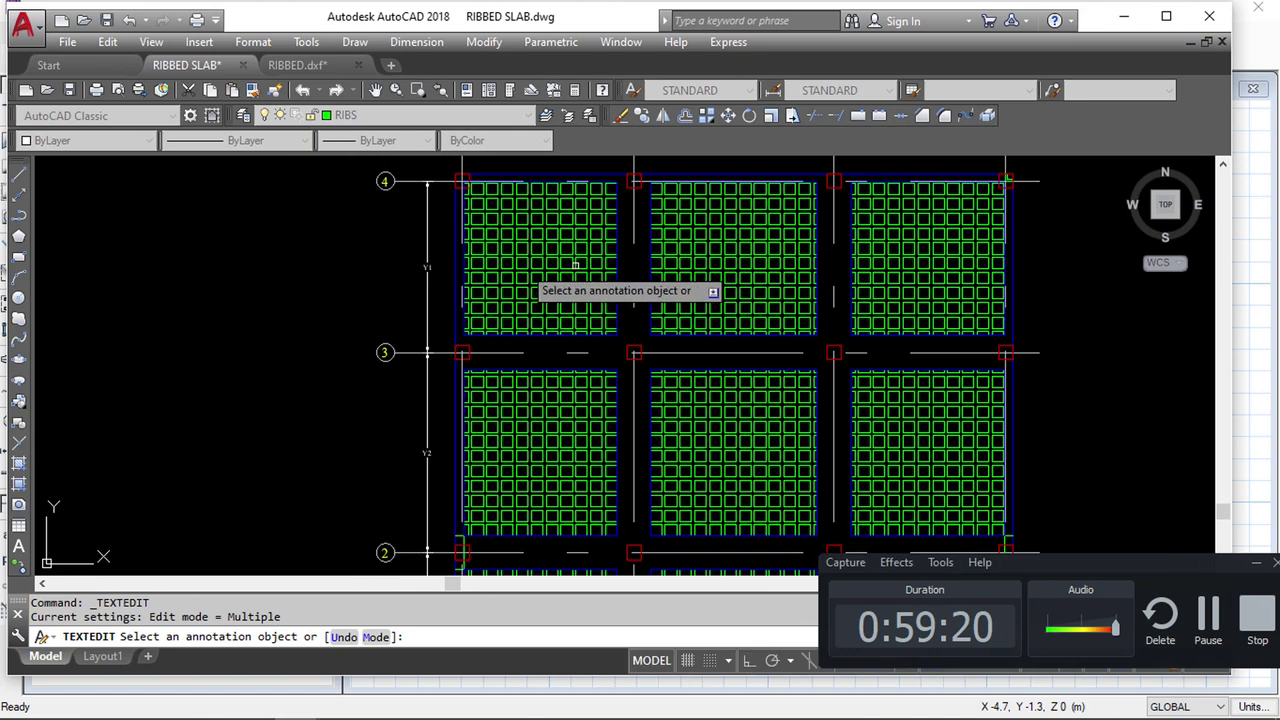
scroll(576, 264, "up", 5)
mouse_move(480, 514)
middle_mouse_down()
mouse_move(470, 237)
mouse_move(491, 294)
mouse_move(449, 509)
middle_mouse_up()
scroll(449, 509, "down", 5)
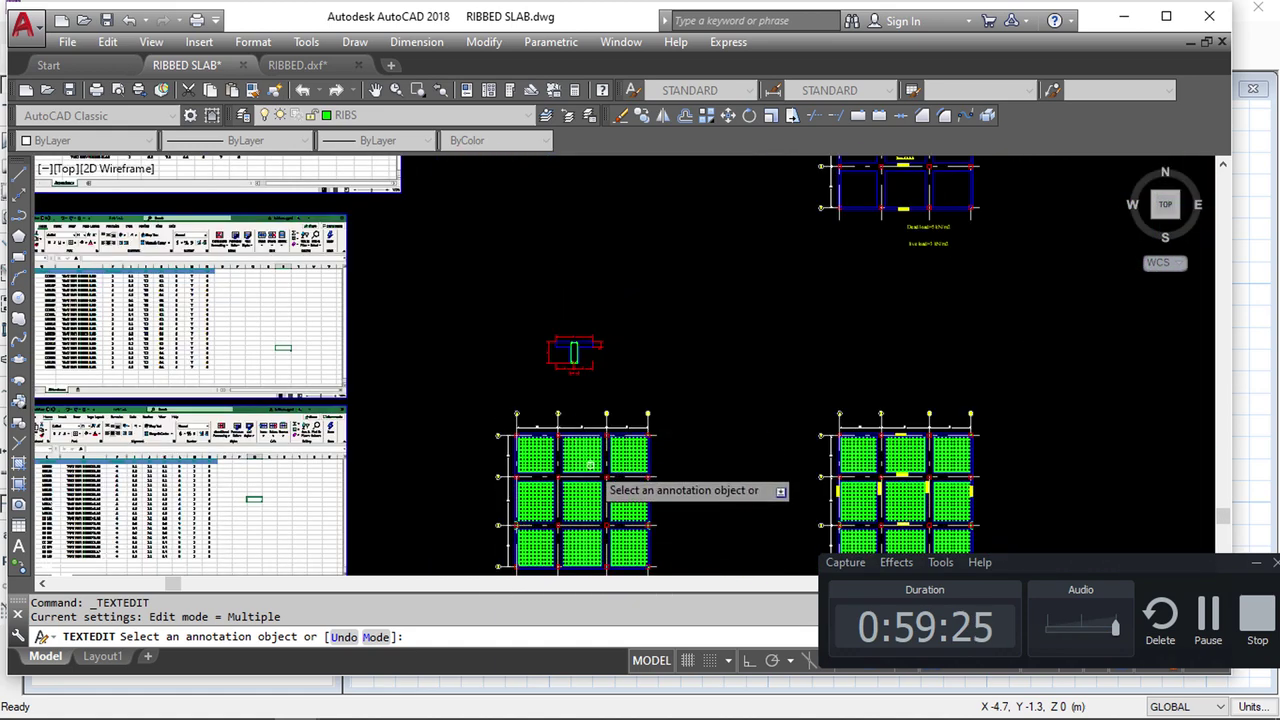
scroll(590, 468, "up", 1)
scroll(651, 410, "up", 2)
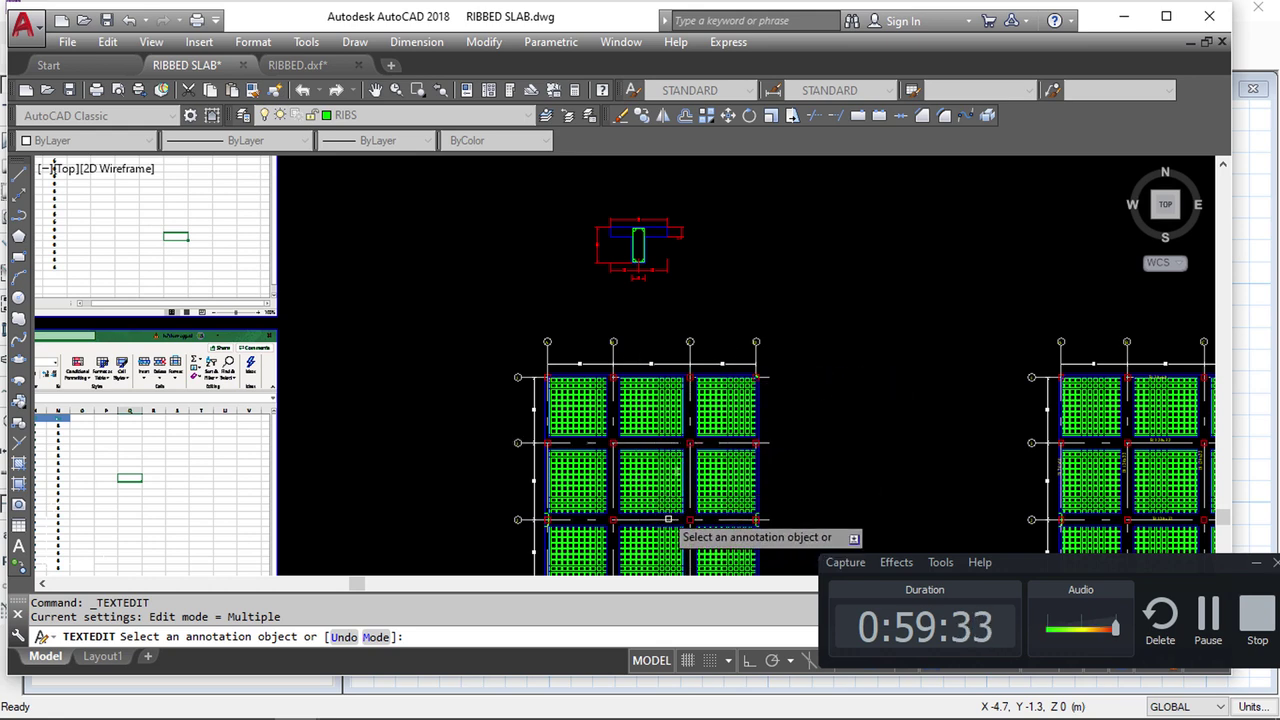
middle_click_drag(661, 512, 685, 425)
scroll(686, 425, "down", 2)
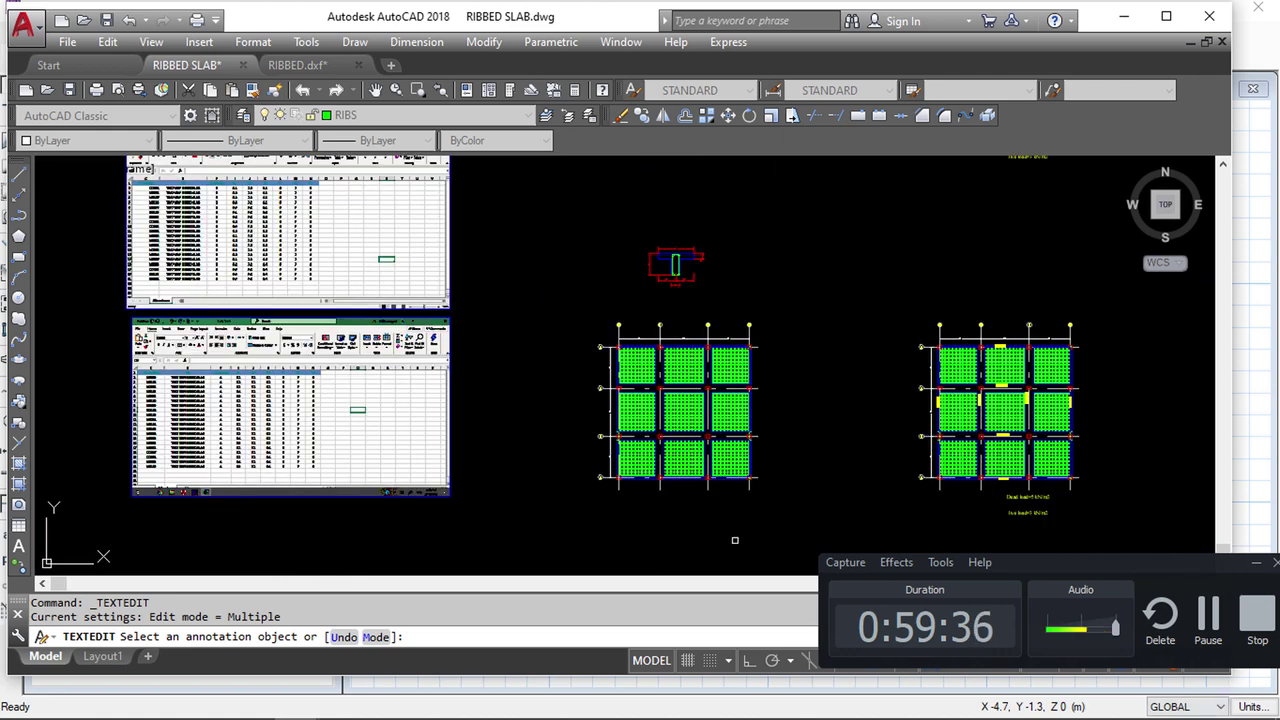
mouse_move(1196, 713)
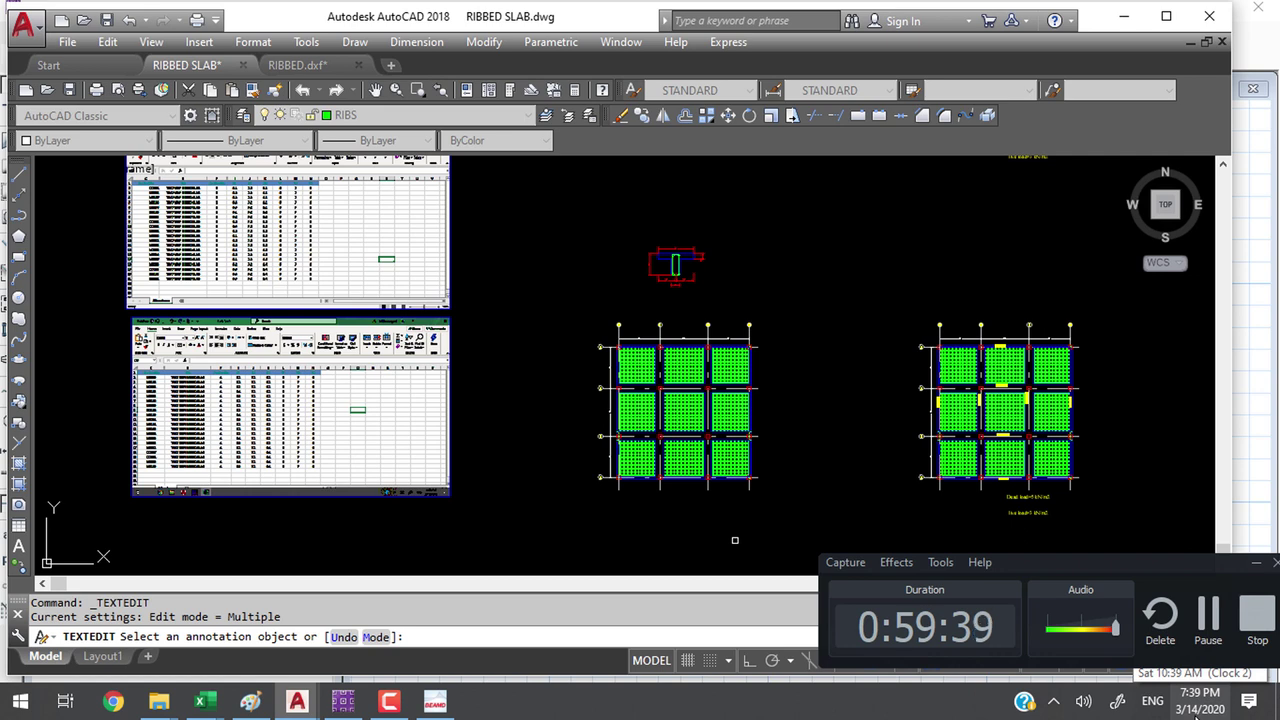
scroll(690, 375, "down", 3)
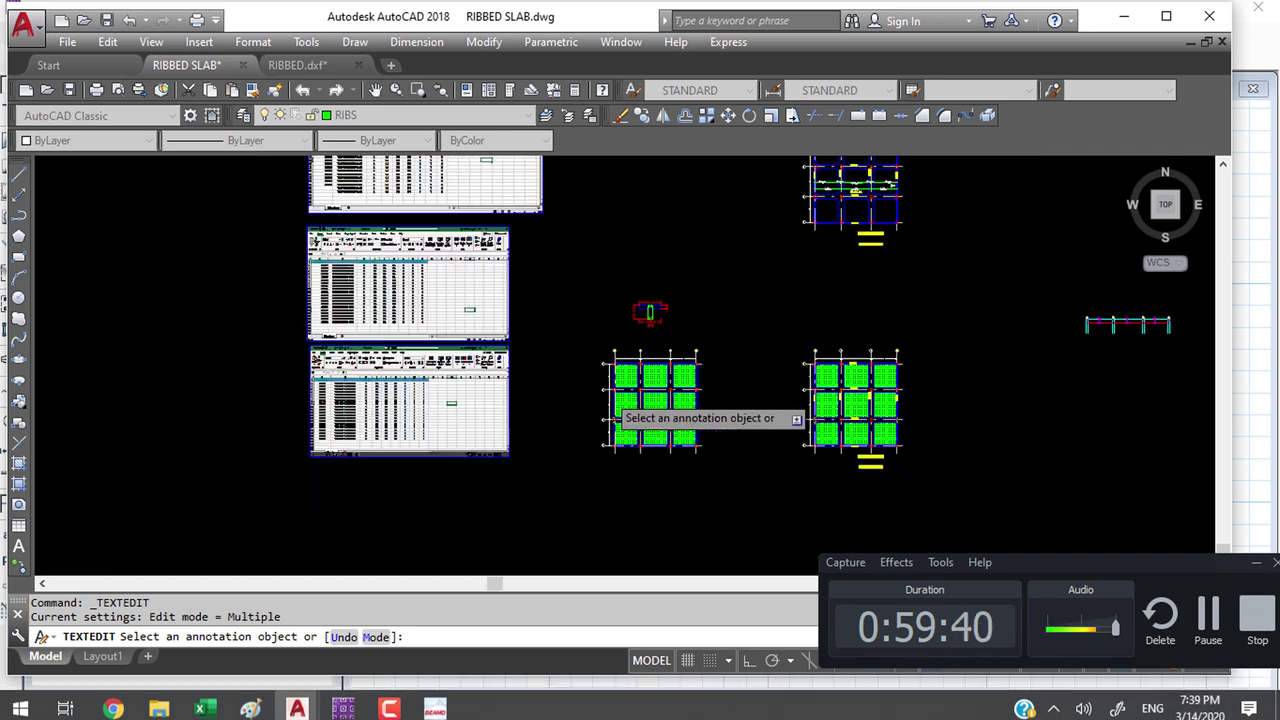
middle_click_drag(500, 330, 447, 390)
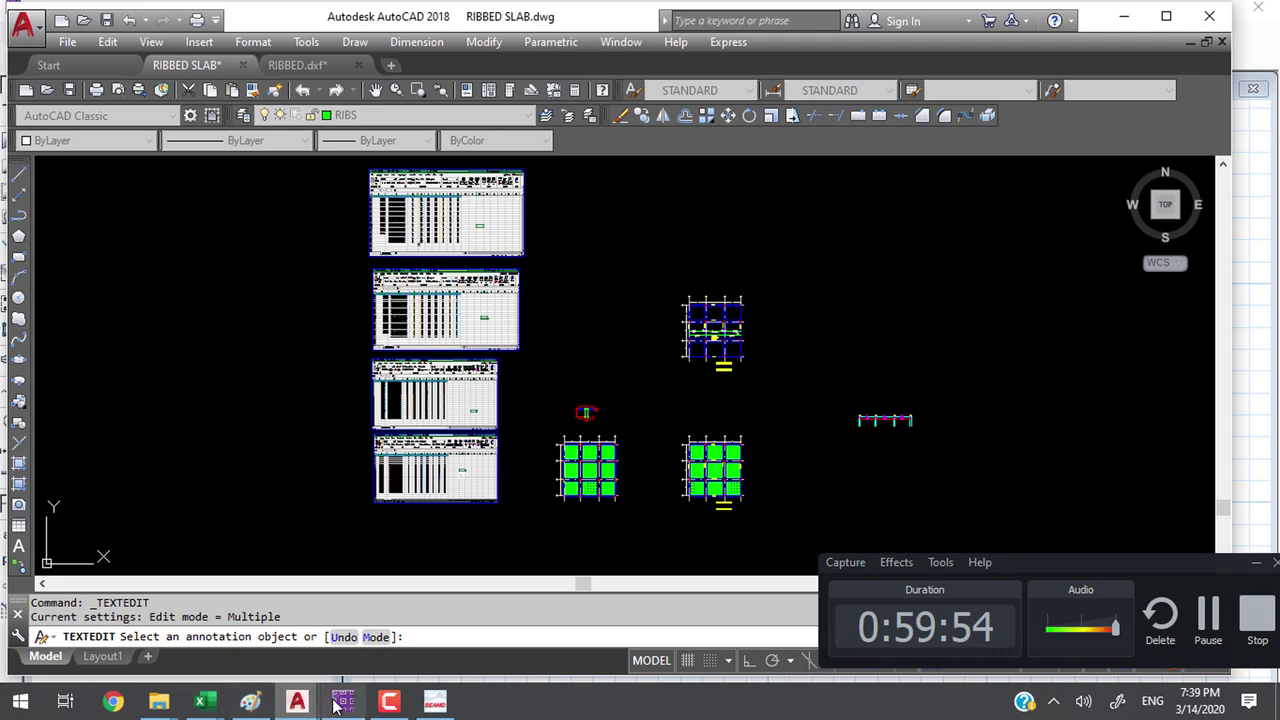
Switch back to SAFE, then minimise the SAFE, AutoCAD, Paint, BEAMD and Excel windows to show the desktop
left_click(343, 702)
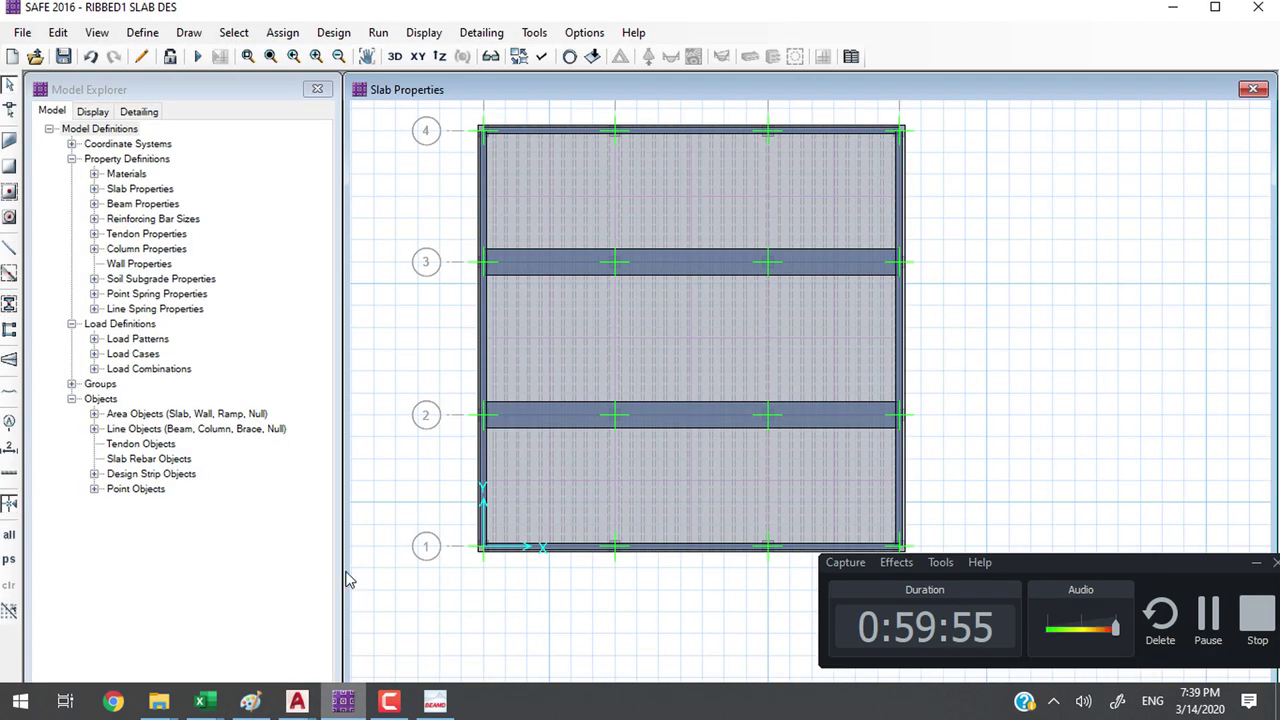
left_click(1172, 7)
left_click(1124, 16)
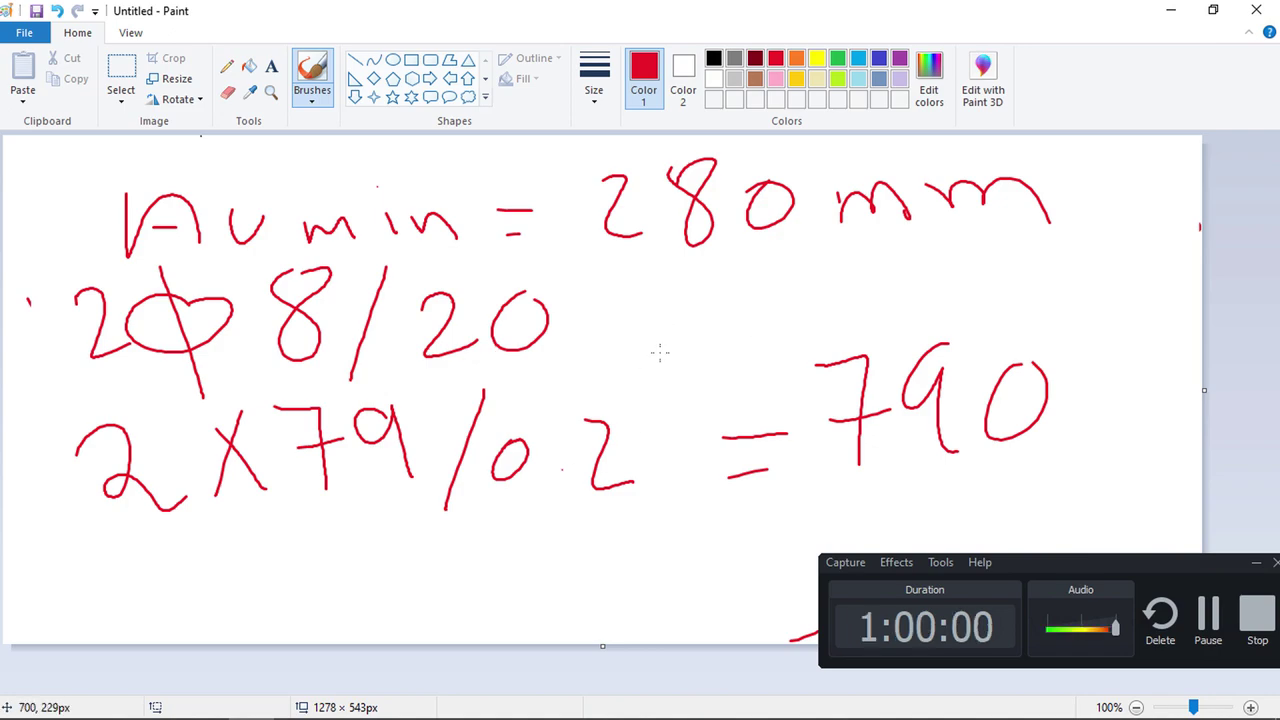
left_click(1170, 10)
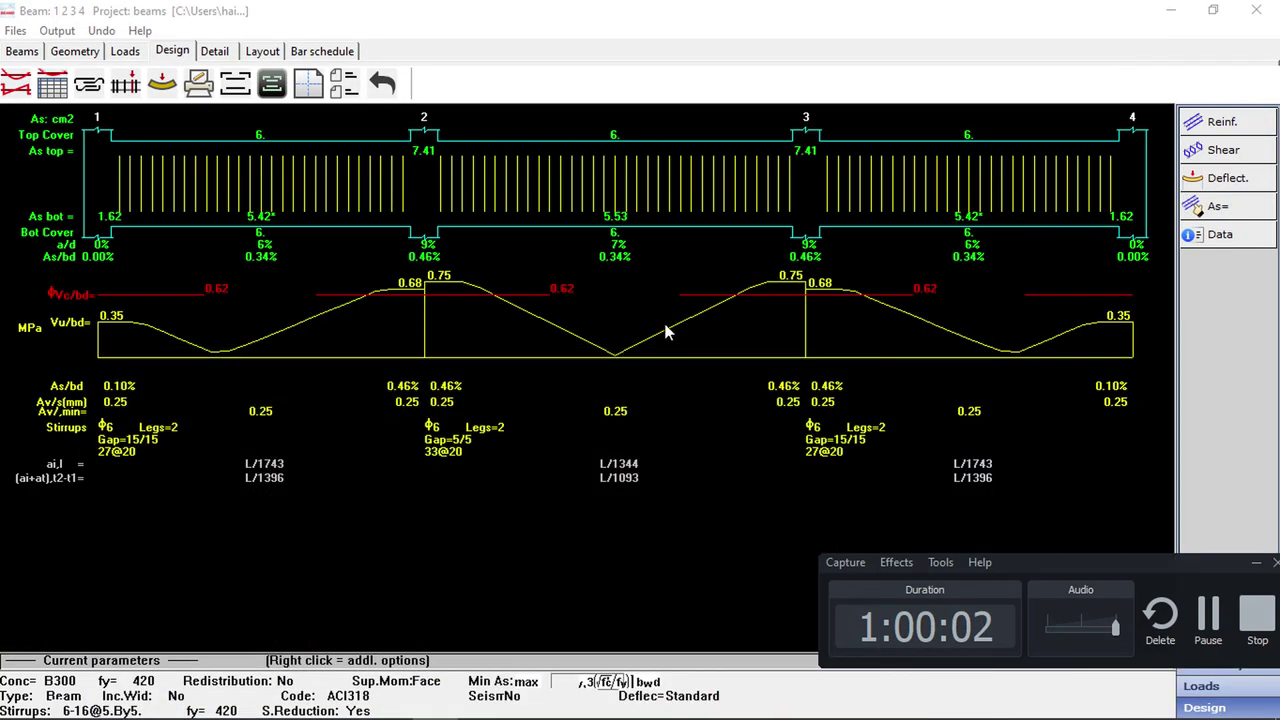
left_click(1168, 10)
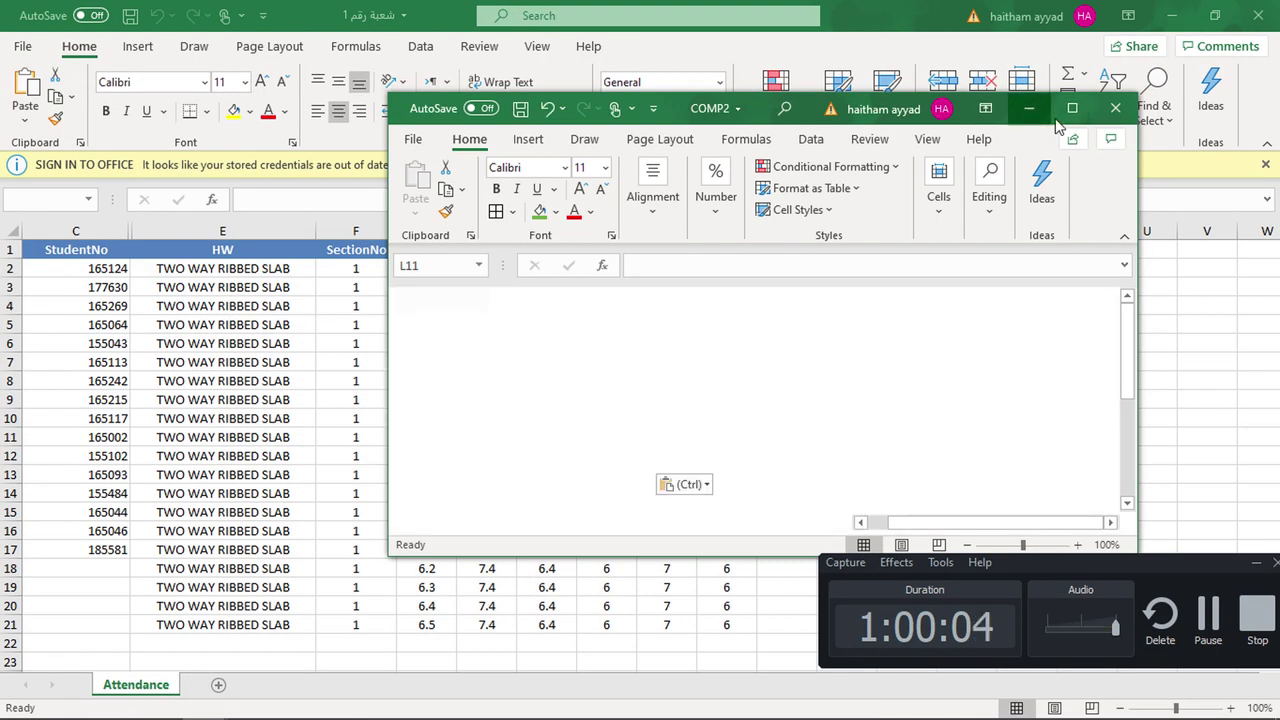
left_click(1030, 108)
left_click(1170, 14)
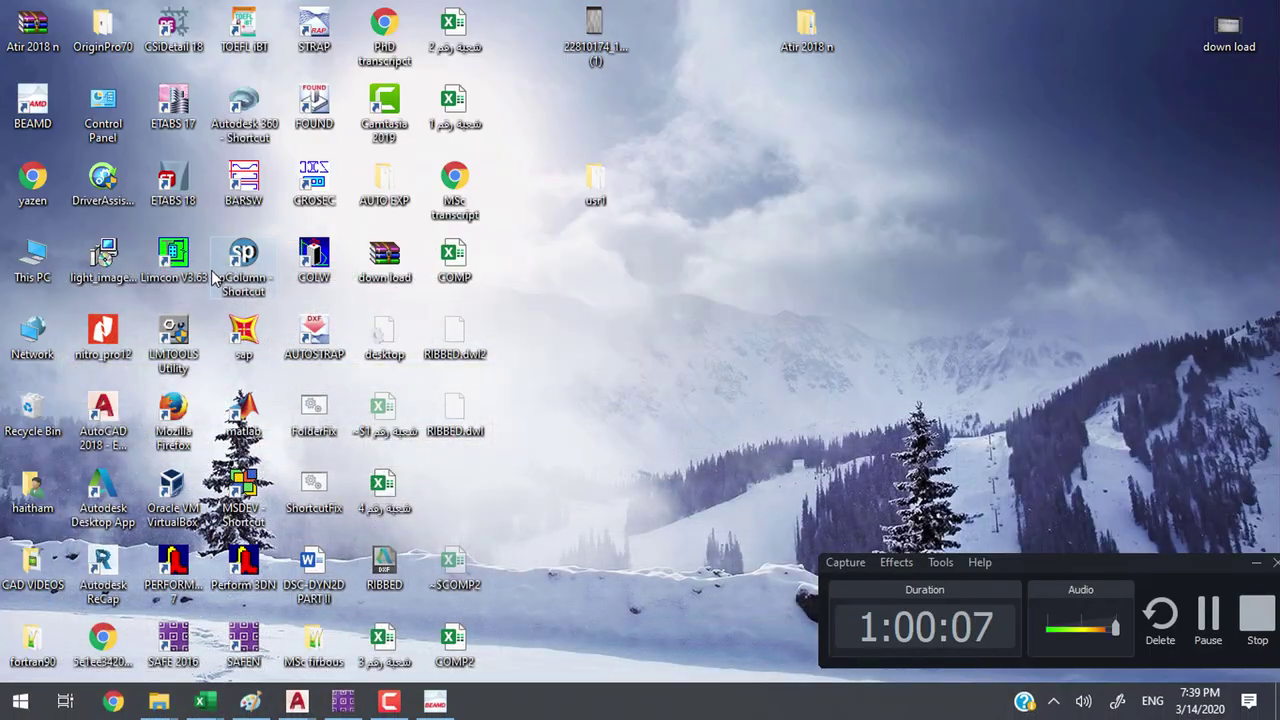
Open This PC in a maximised window and browse to the cad folder on the Windows (C:) drive
double_click(33, 258)
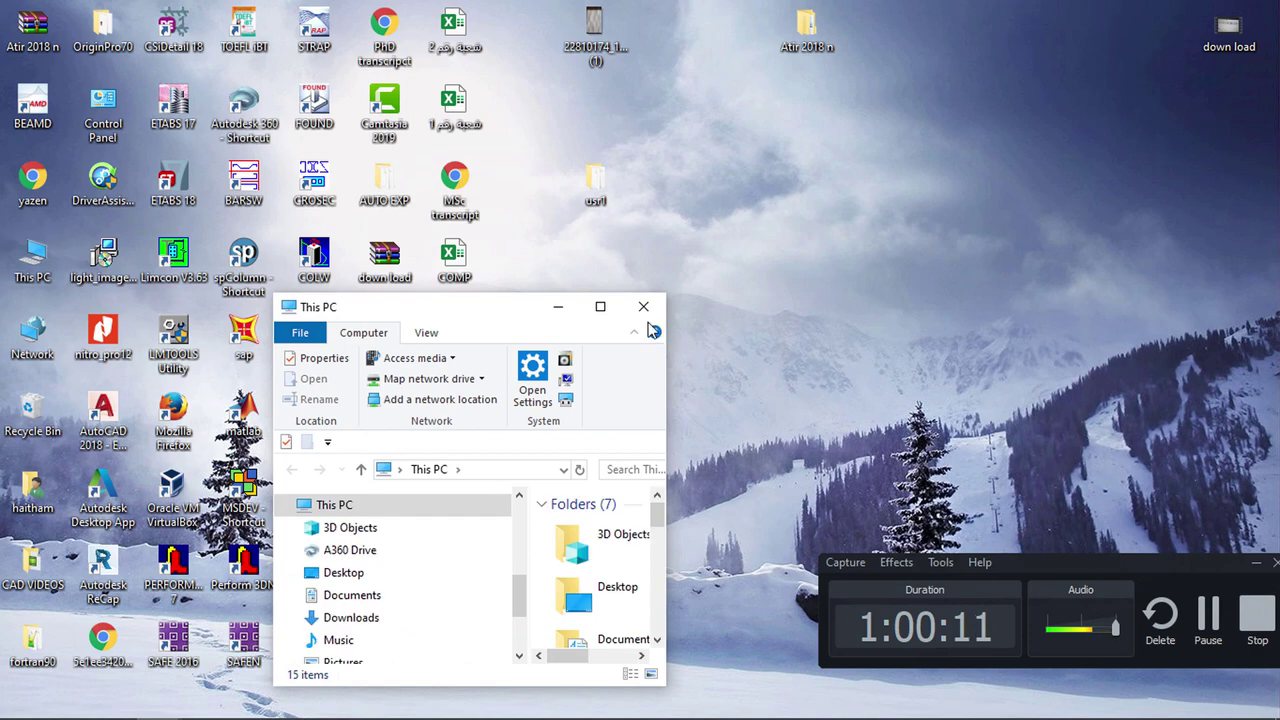
left_click(600, 307)
double_click(595, 372)
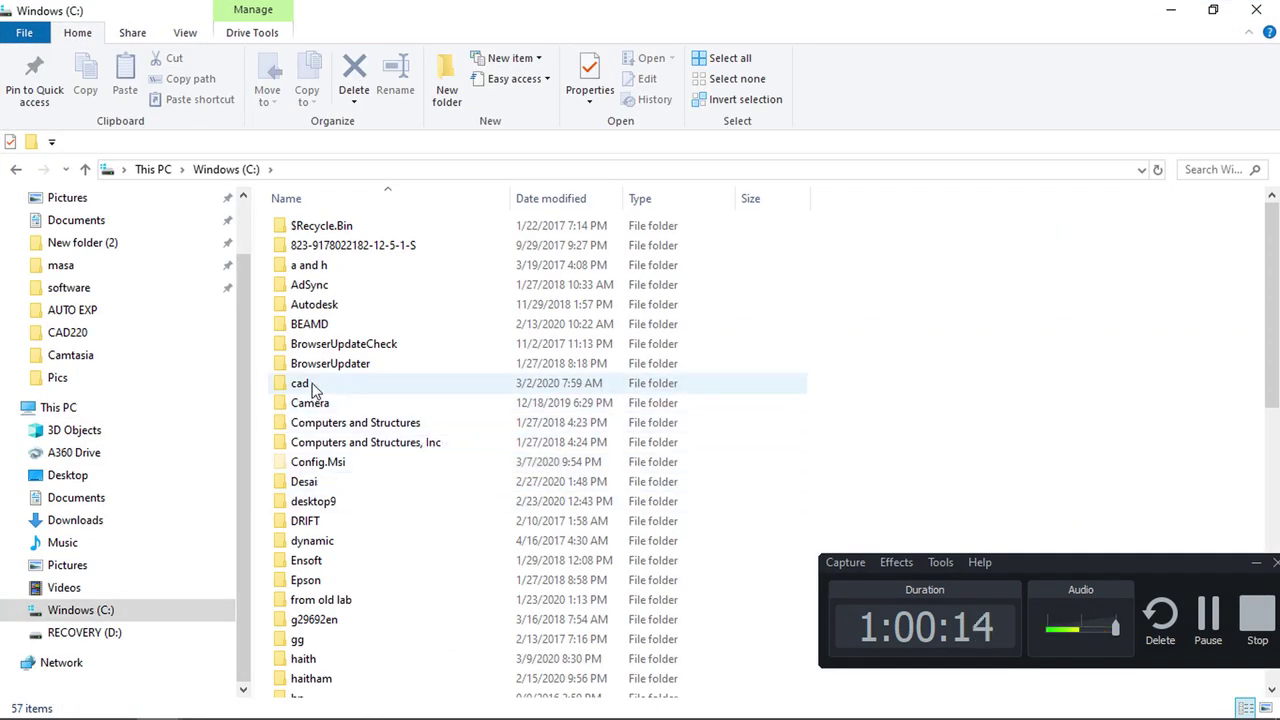
left_click(310, 387)
double_click(310, 387)
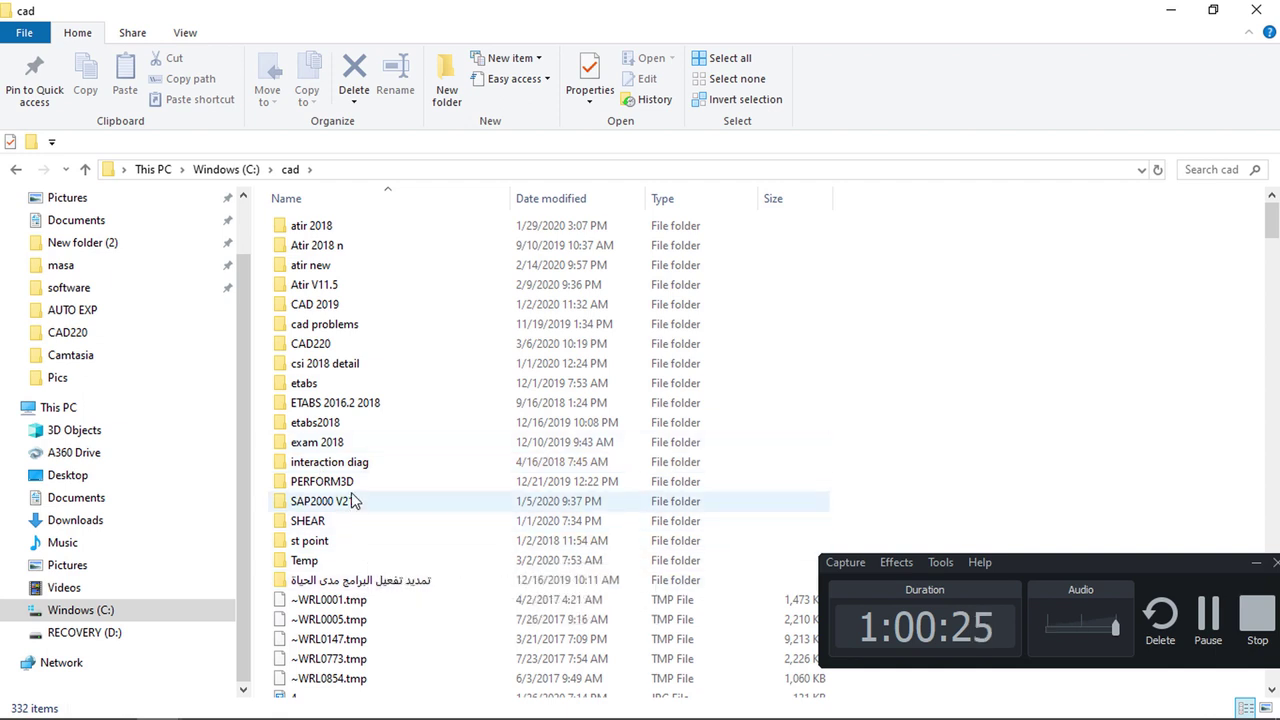
Switch to SAFE, check the model's folder in the Save As dialog without saving, and minimise SAFE
left_click(343, 705)
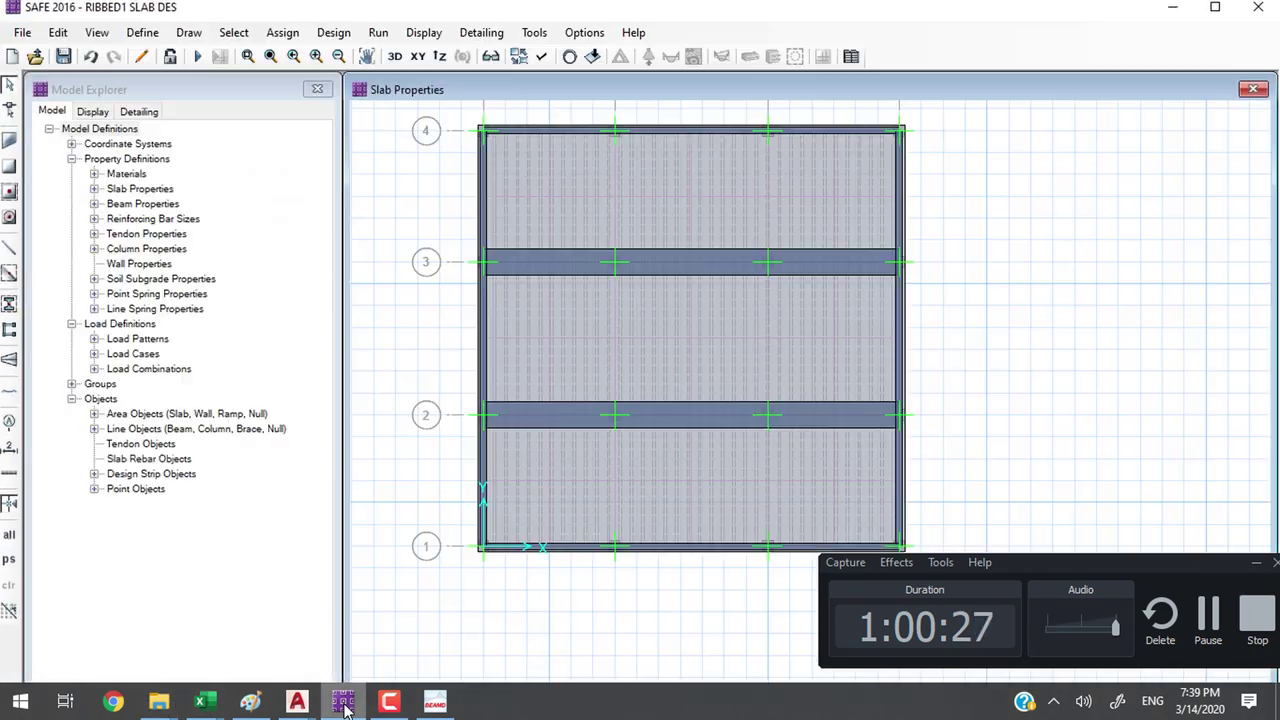
left_click(28, 37)
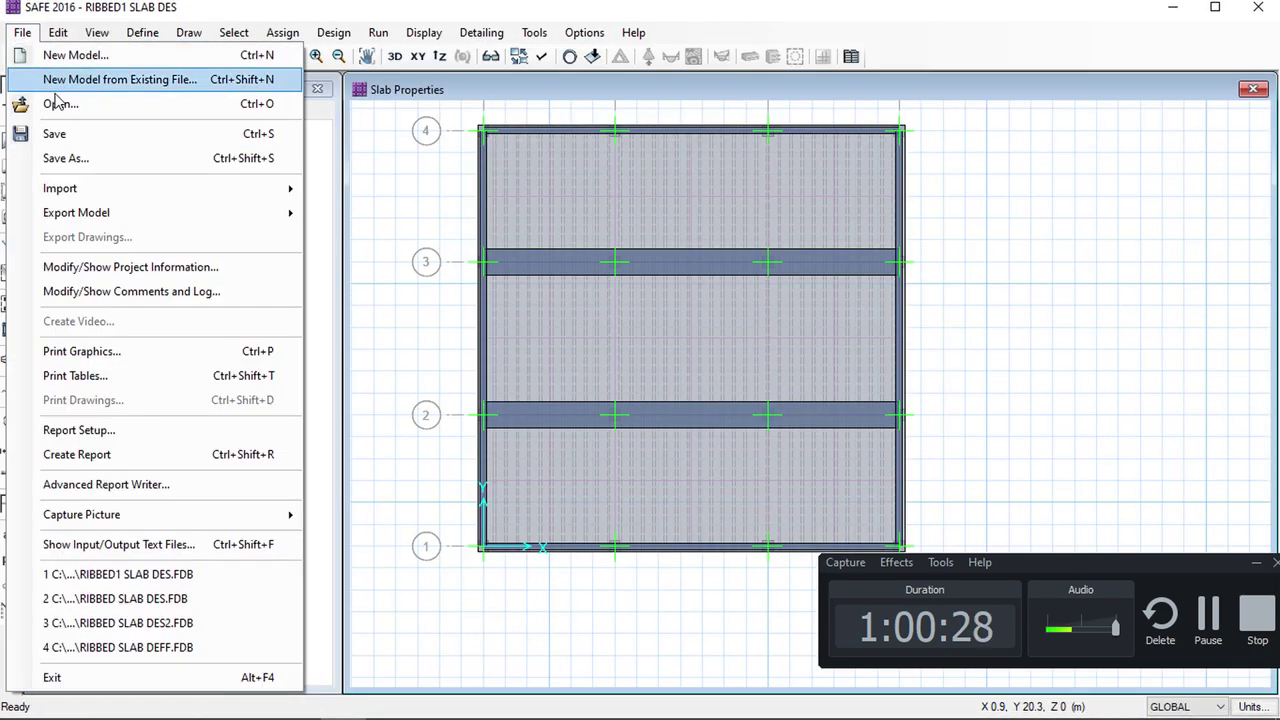
left_click(257, 257)
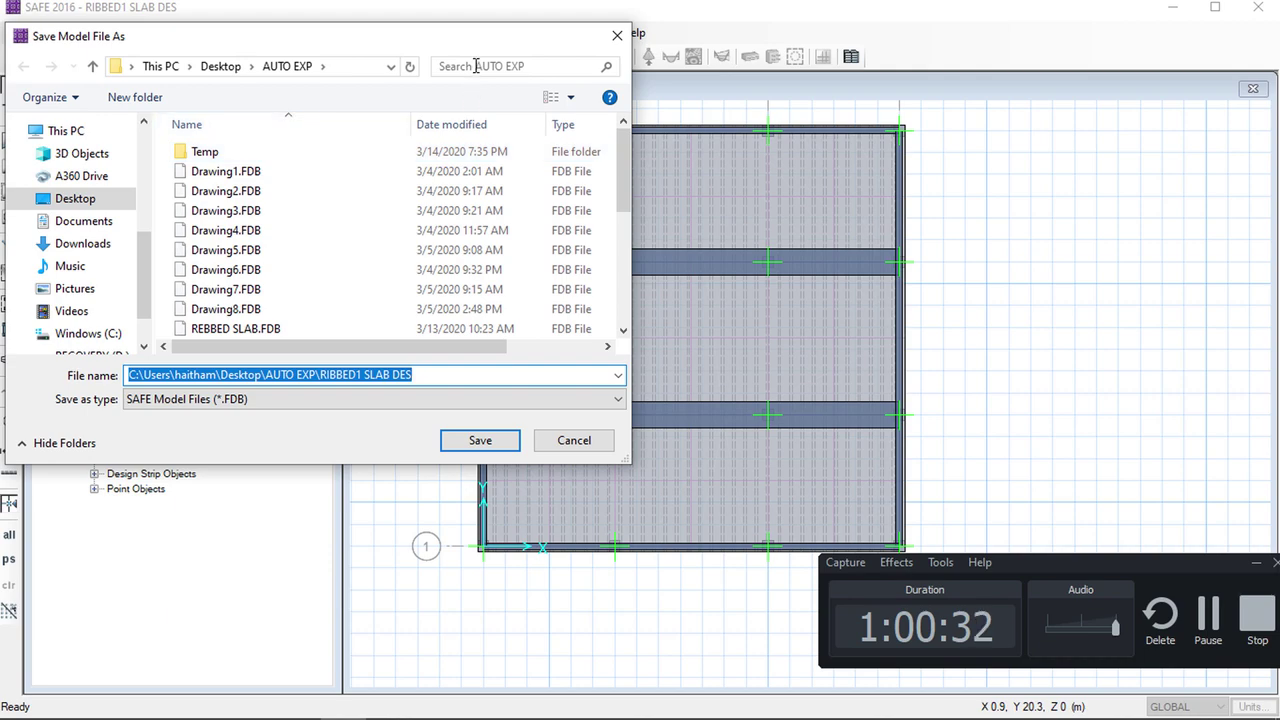
left_click(617, 35)
left_click(1172, 9)
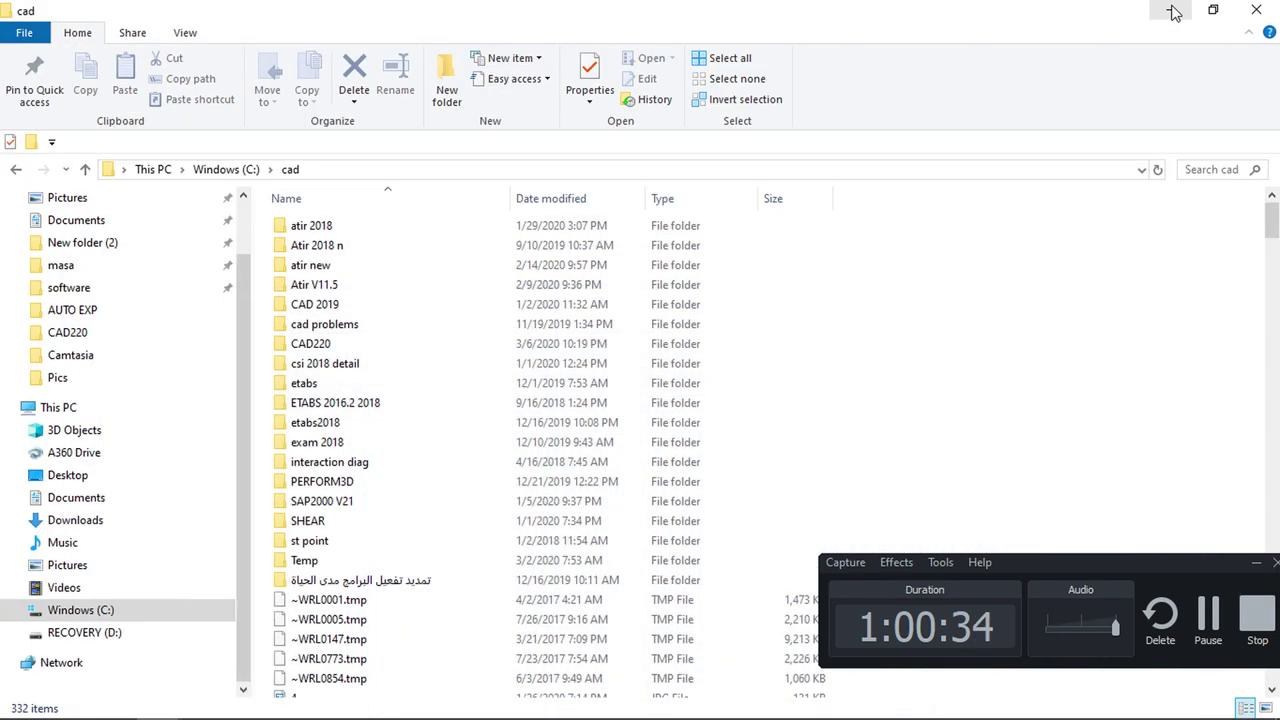
Minimise the cad folder window, then open the desktop's AUTO EXP folder and select Drawing1.FDB
left_click(1174, 12)
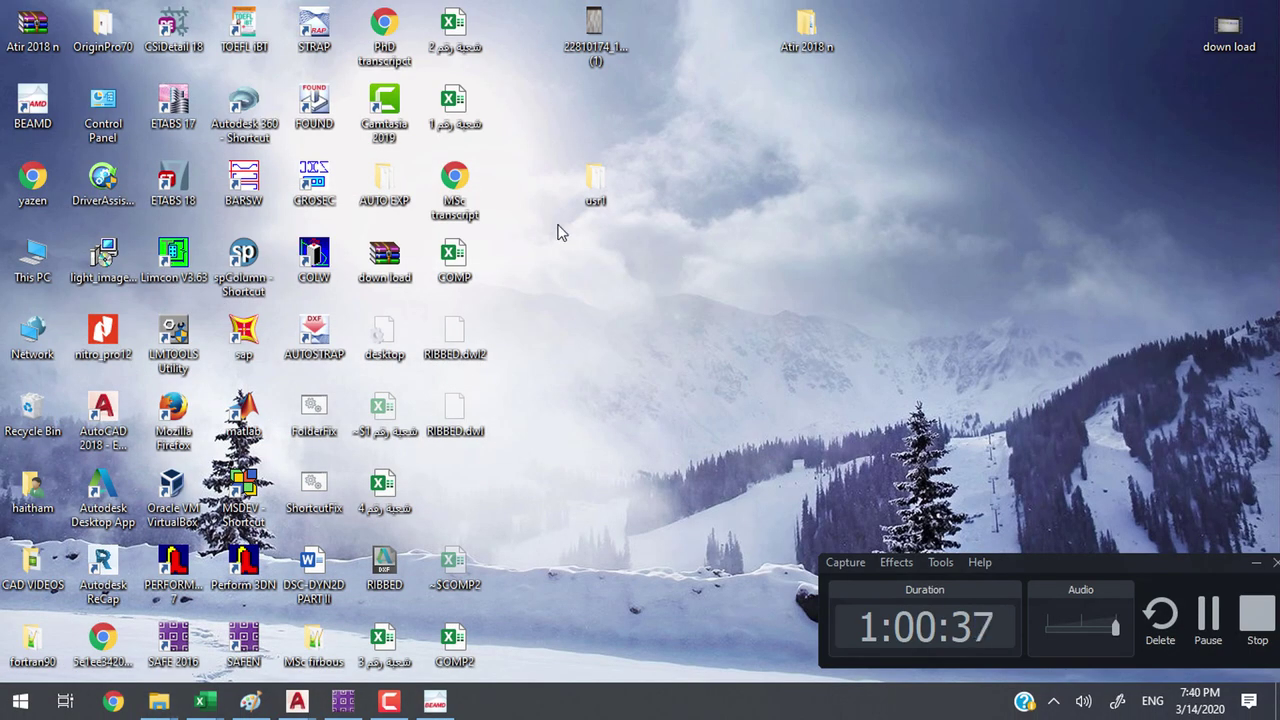
double_click(388, 186)
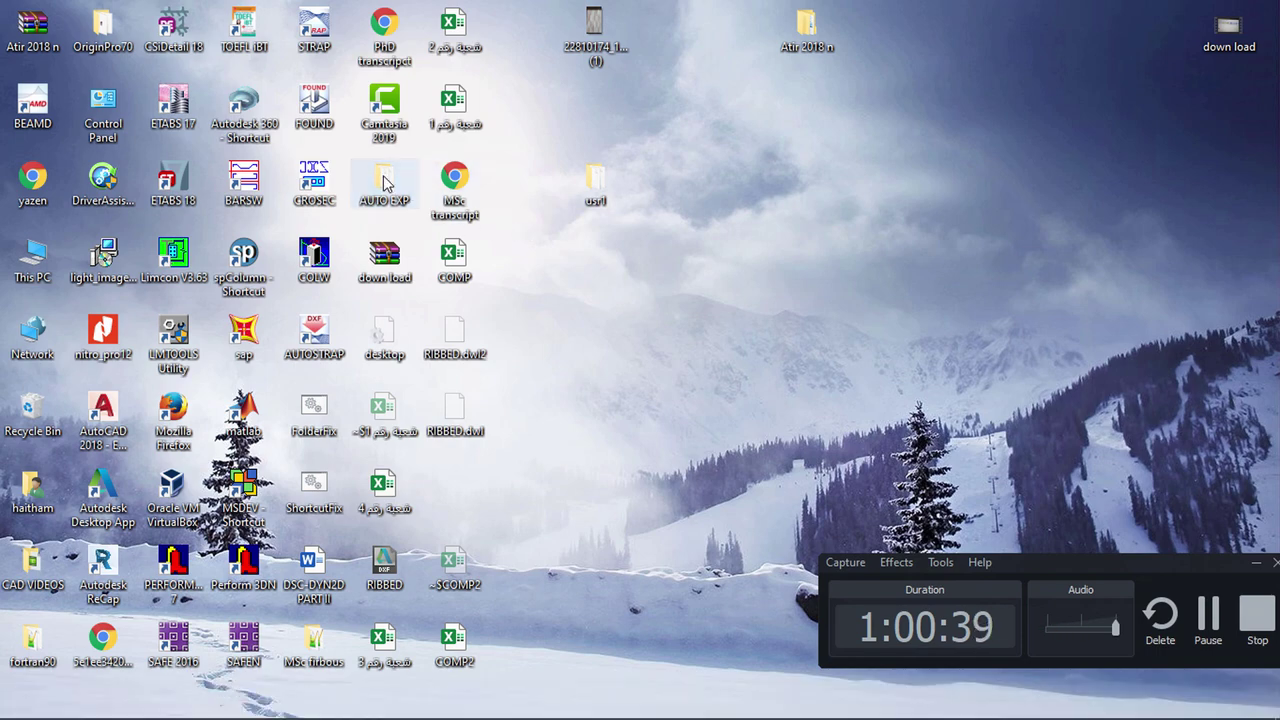
left_click(624, 330)
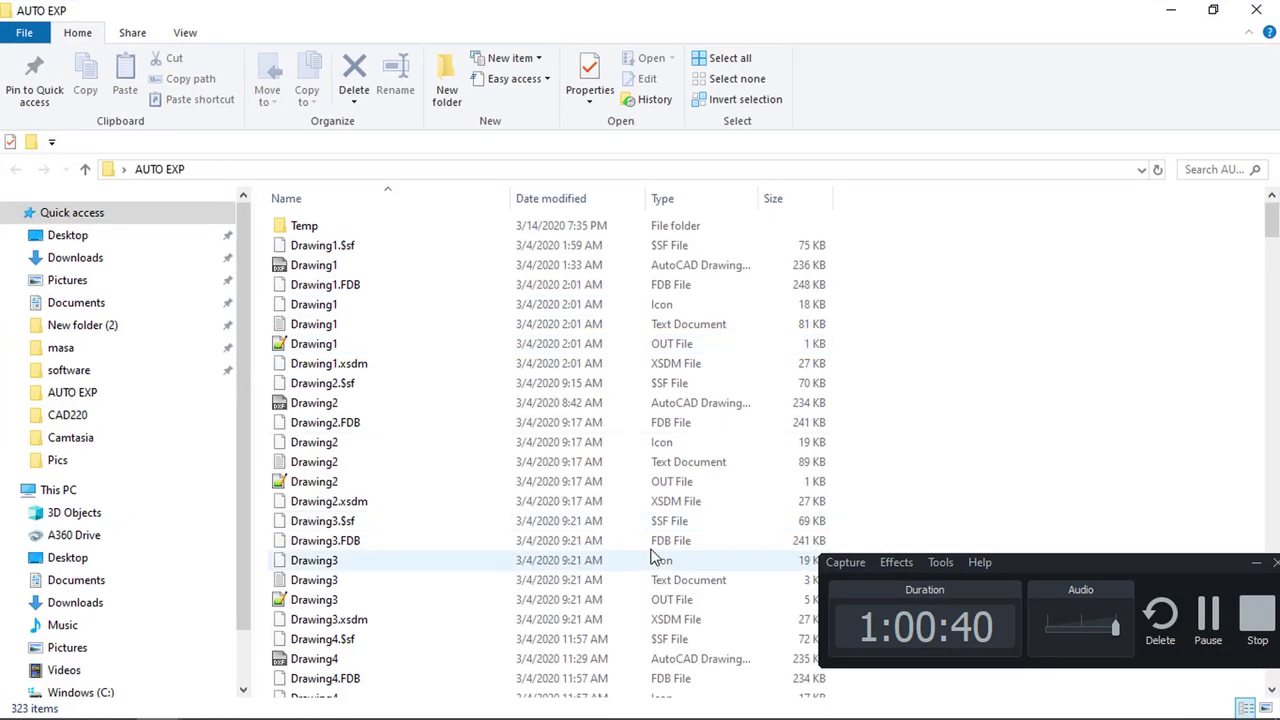
left_click(683, 289)
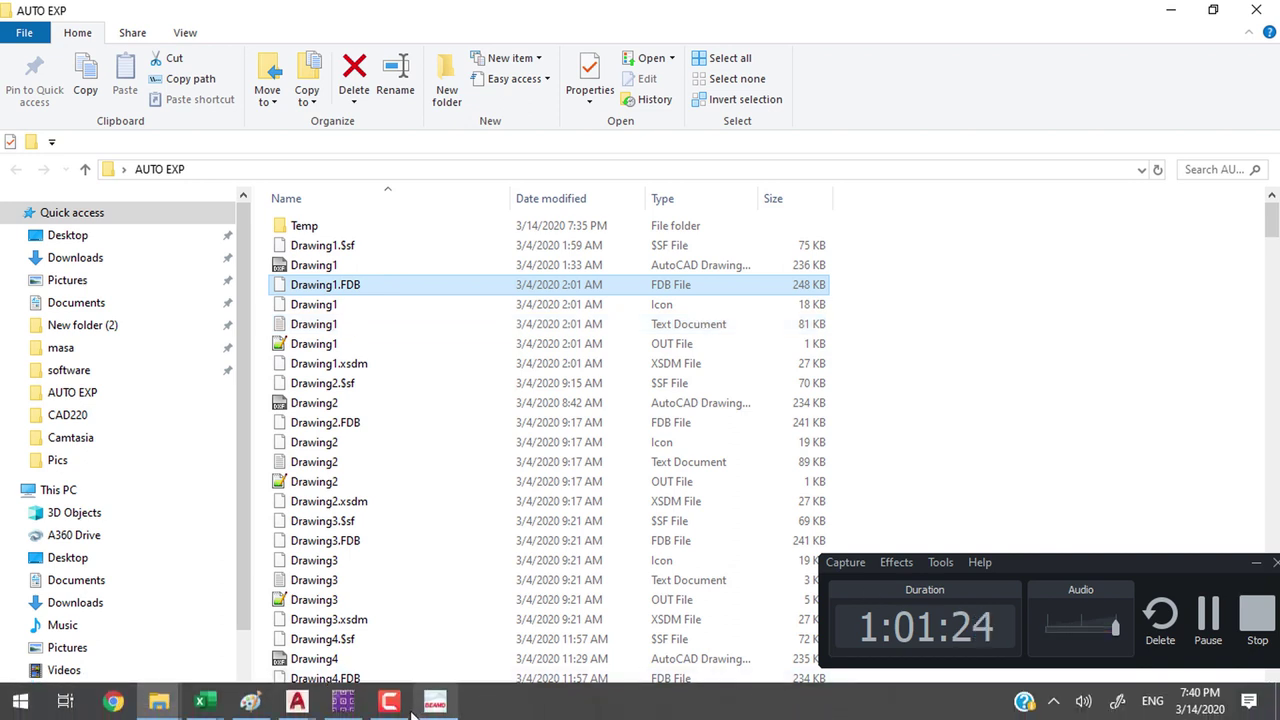
Switch to RIBBED SLAB.dwg in AutoCAD and examine the X and Y span labels on the two-way rib layout plan
mouse_move(398, 706)
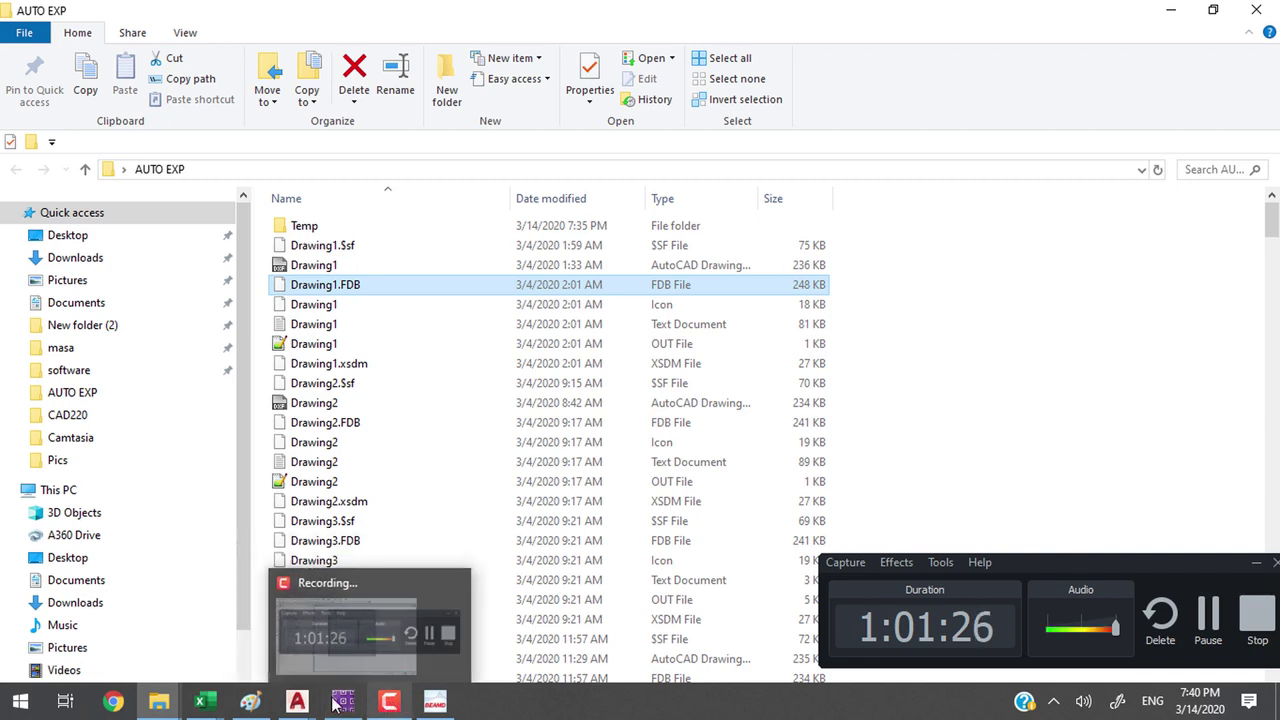
left_click(313, 706)
left_click(206, 634)
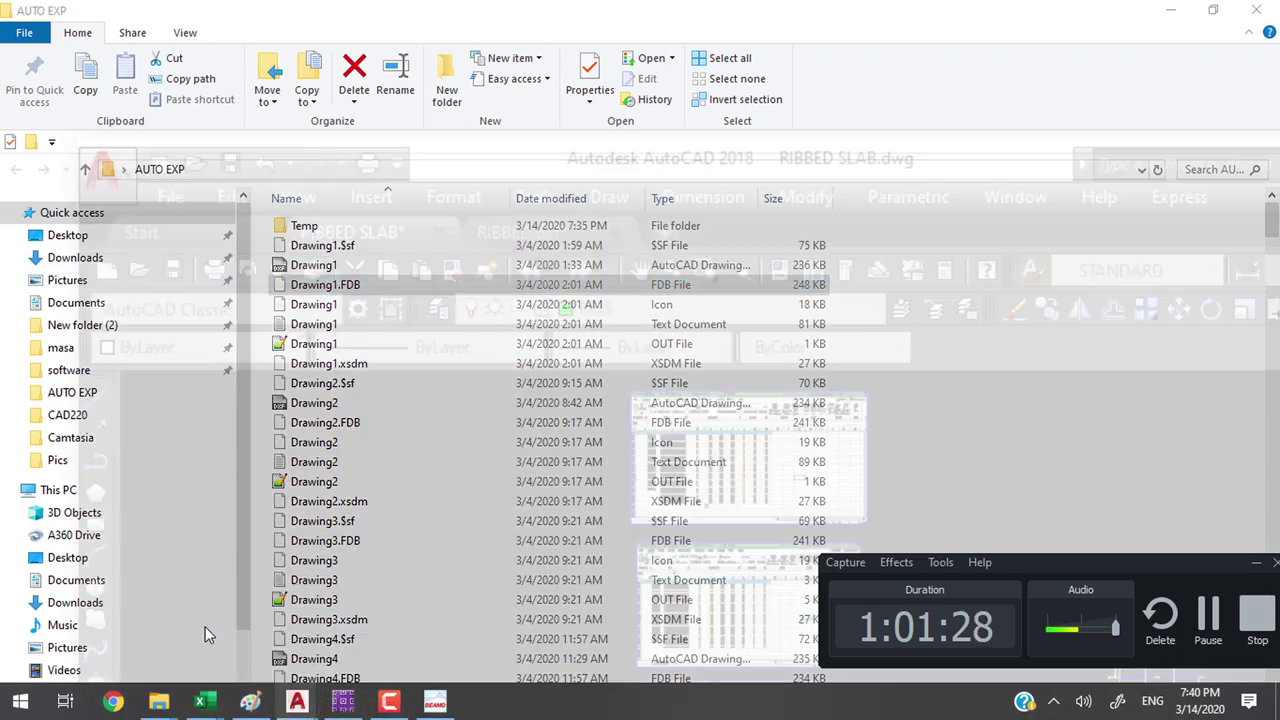
scroll(638, 402, "up", 6)
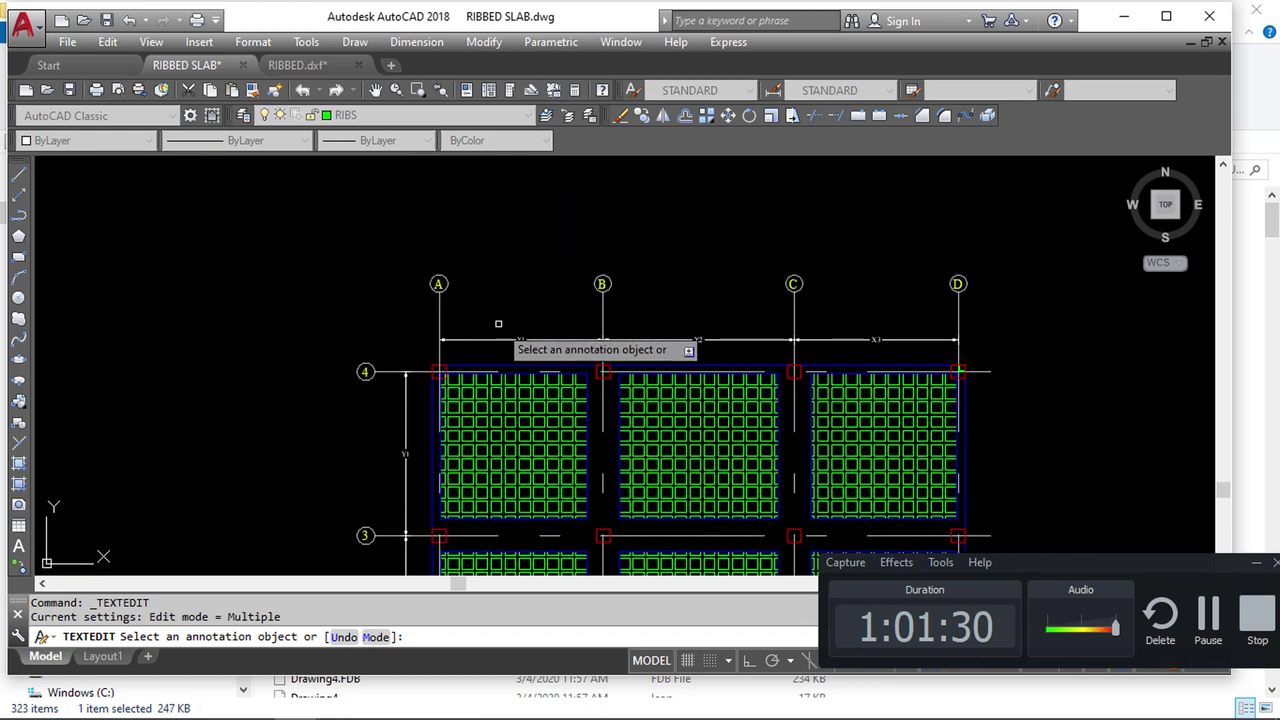
scroll(600, 295, "up", 3)
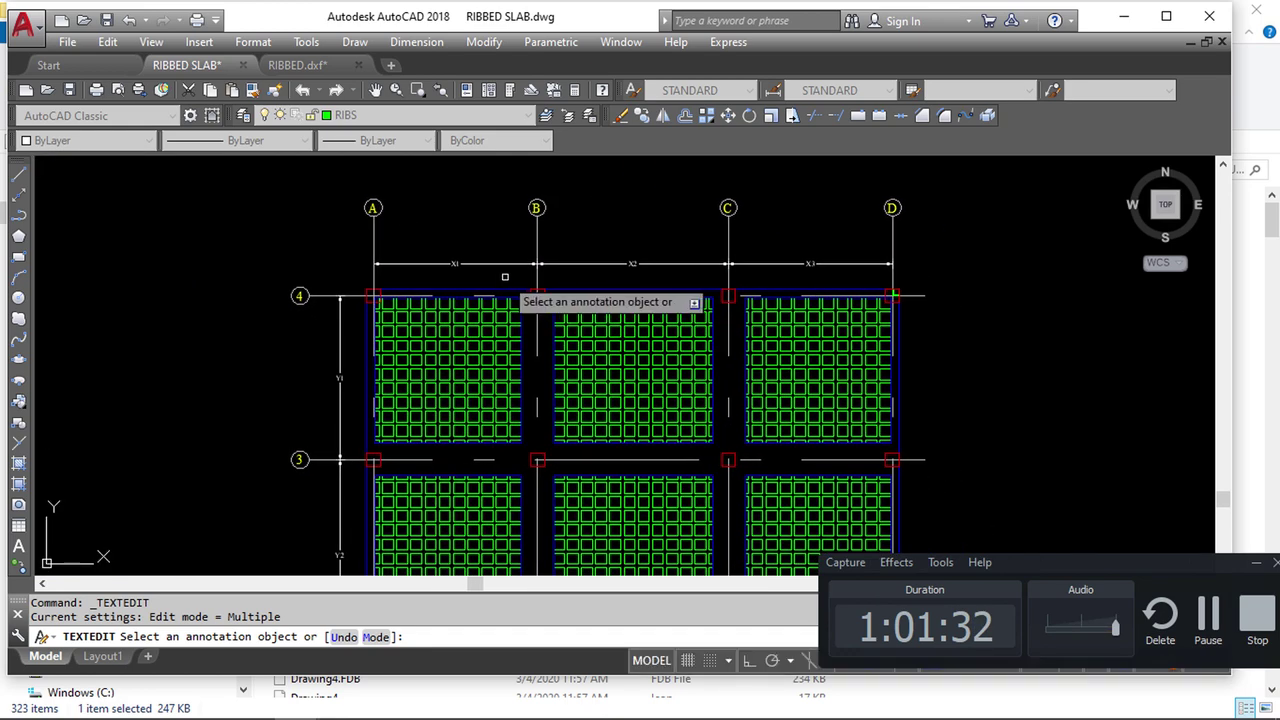
scroll(992, 257, "down", 3)
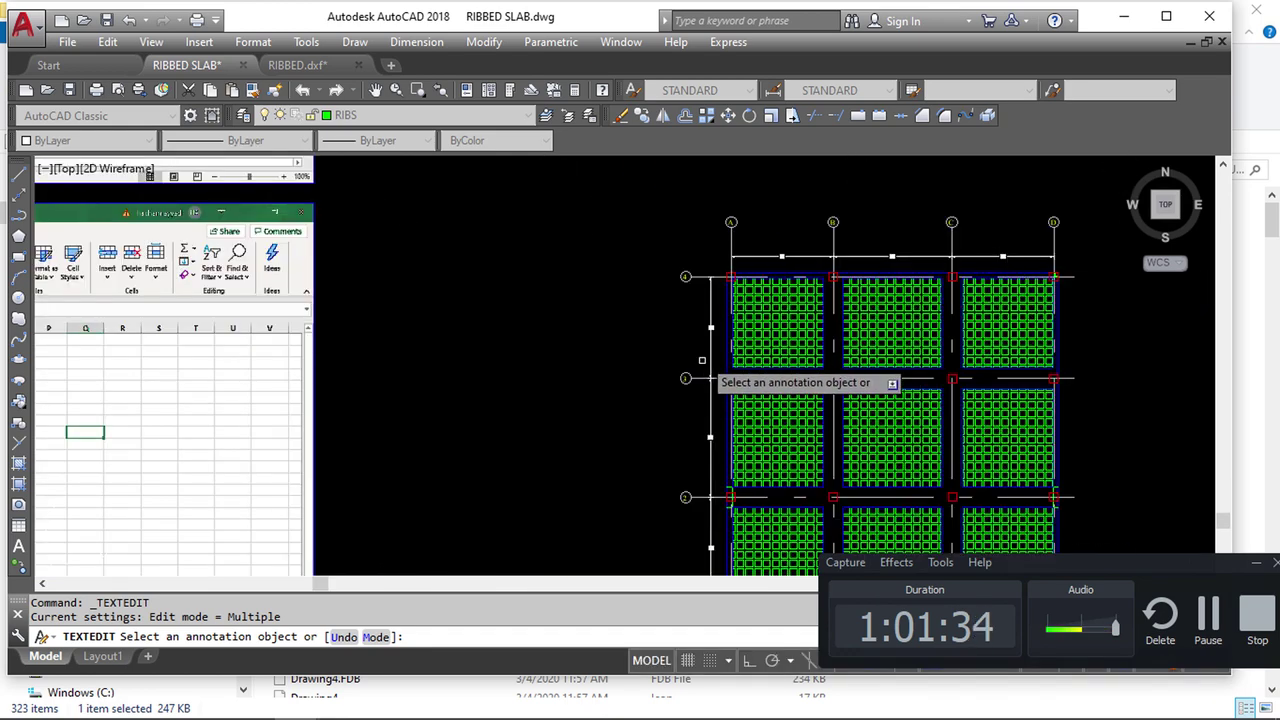
scroll(702, 360, "up", 3)
middle_click_drag(728, 330, 674, 292)
scroll(674, 292, "down", 6)
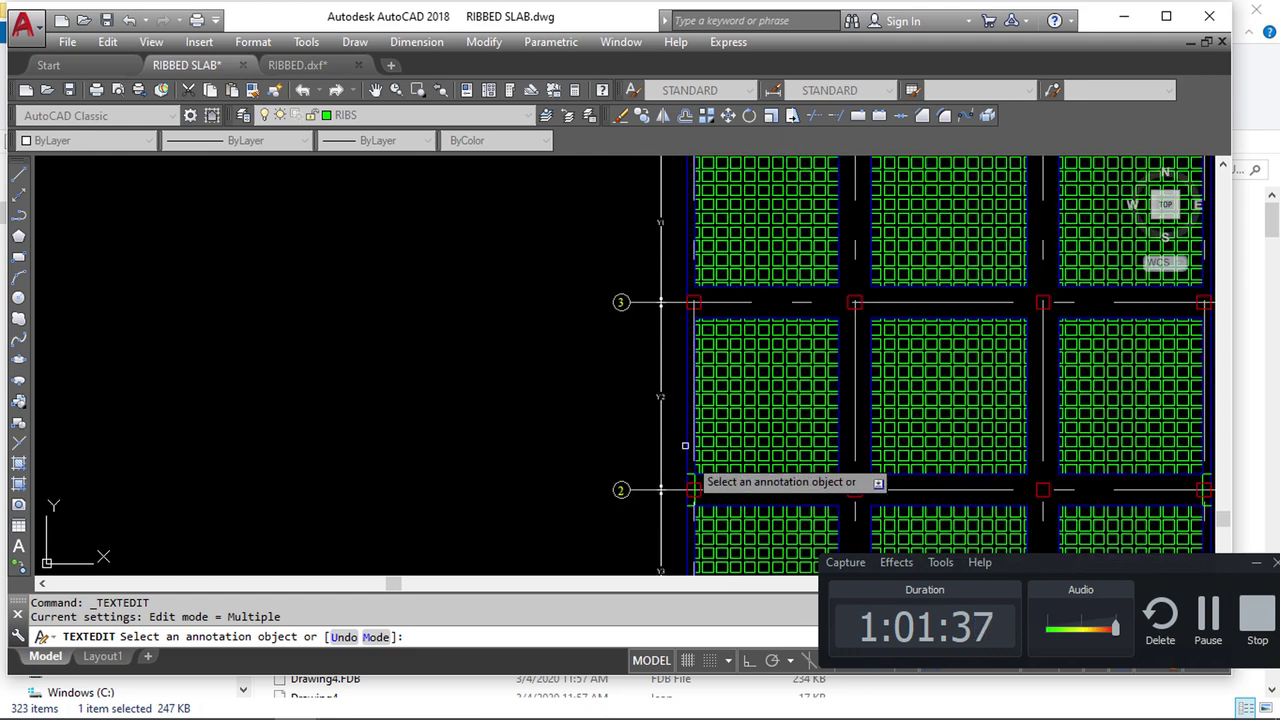
Examine the pasted assignment tables, focusing on the Section 1 two-way ribbed slab rows with their X1–X3 and Y1–Y3 values
scroll(606, 340, "up", 5)
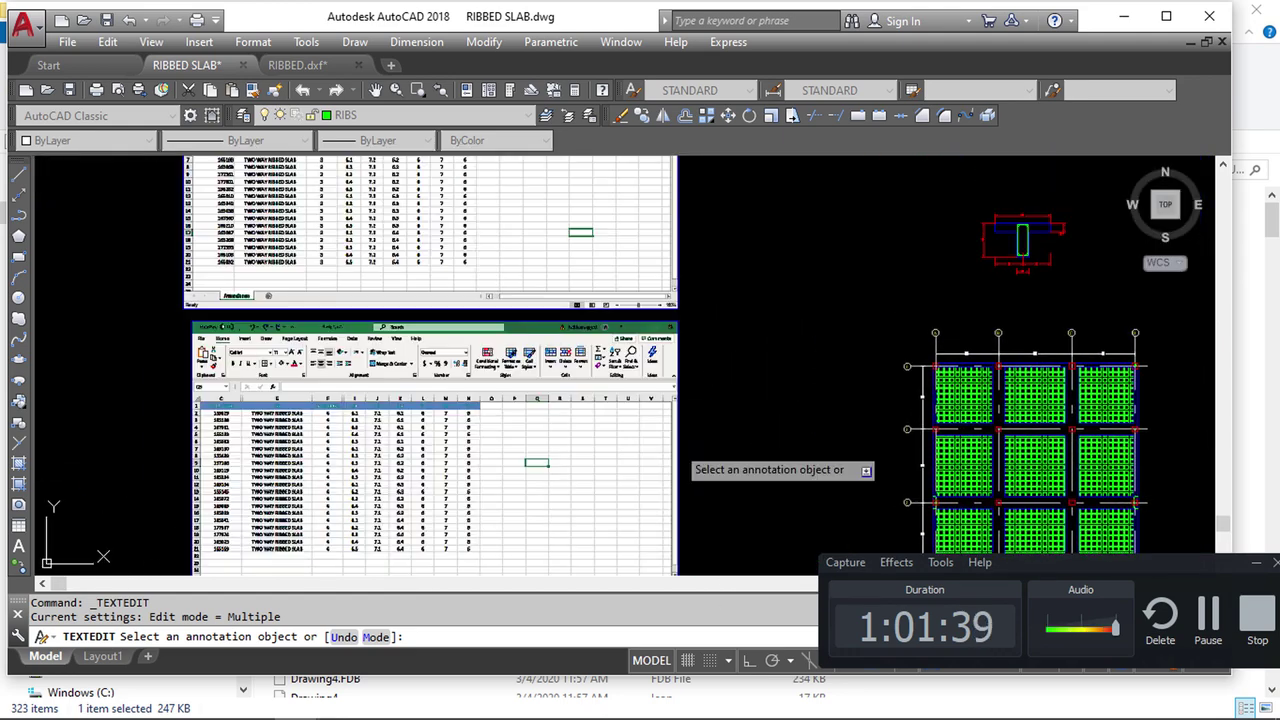
scroll(502, 322, "up", 2)
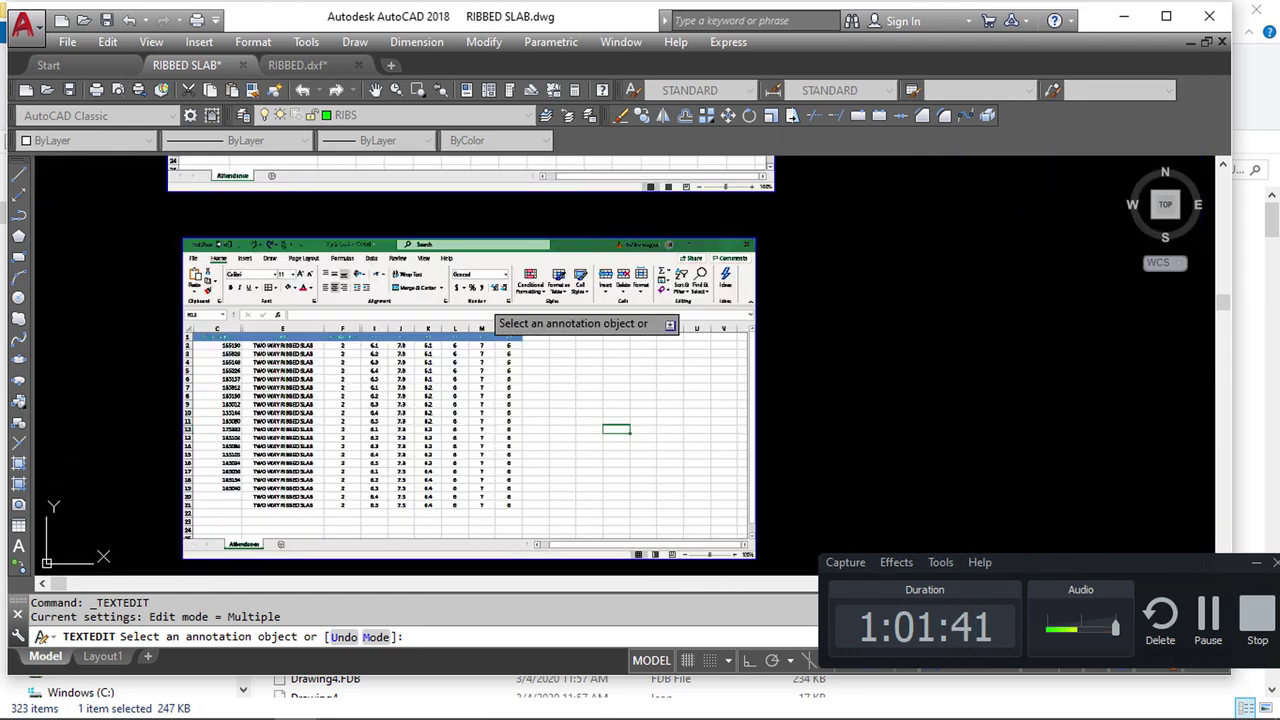
scroll(488, 340, "up", 3)
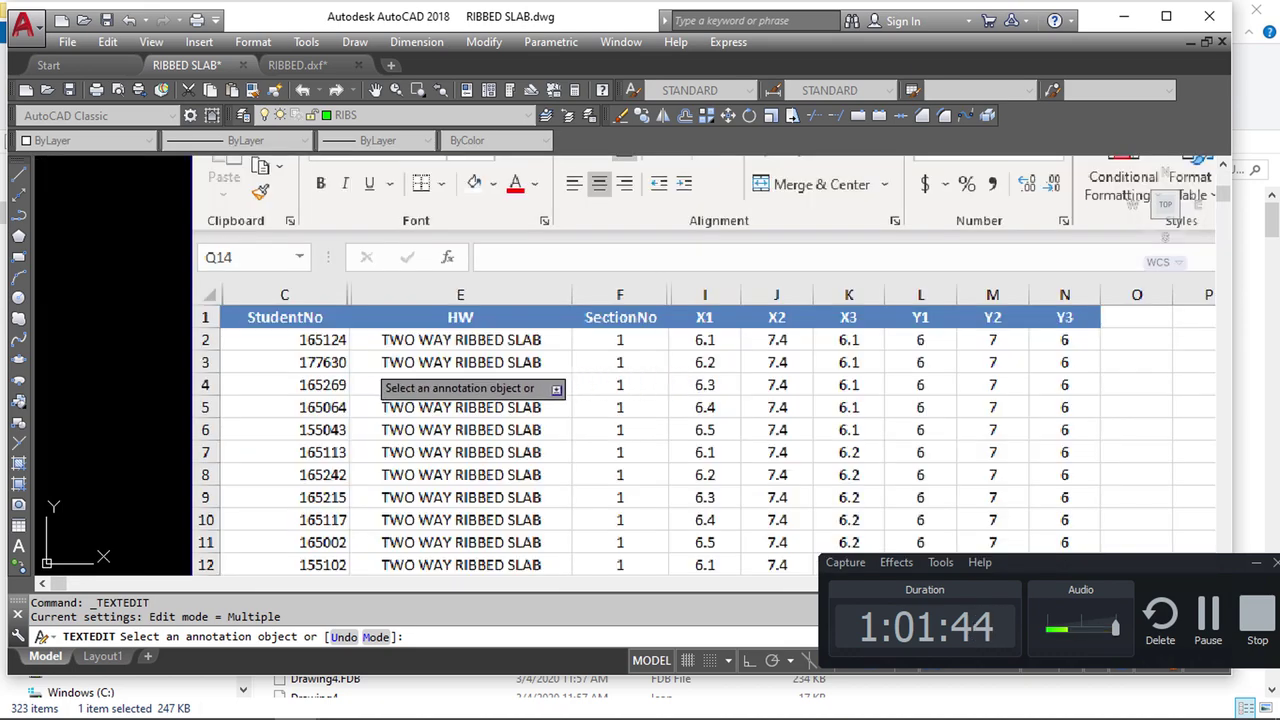
middle_click_drag(372, 372, 295, 370)
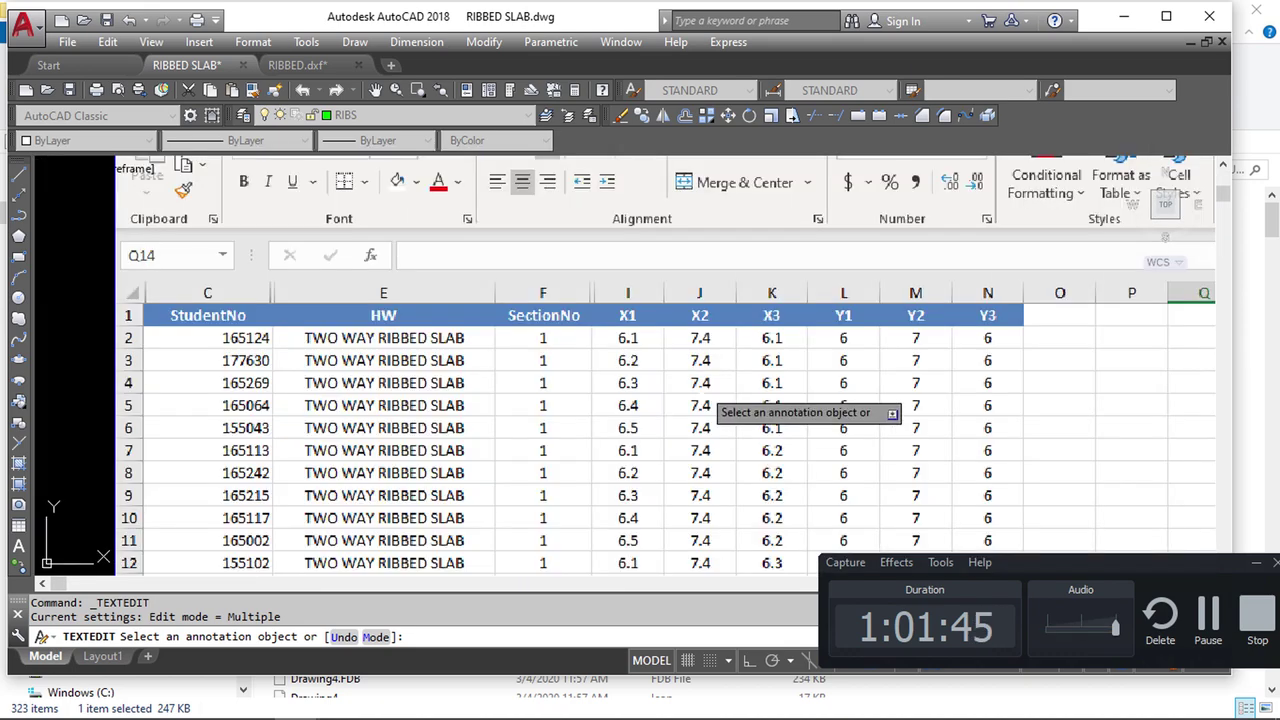